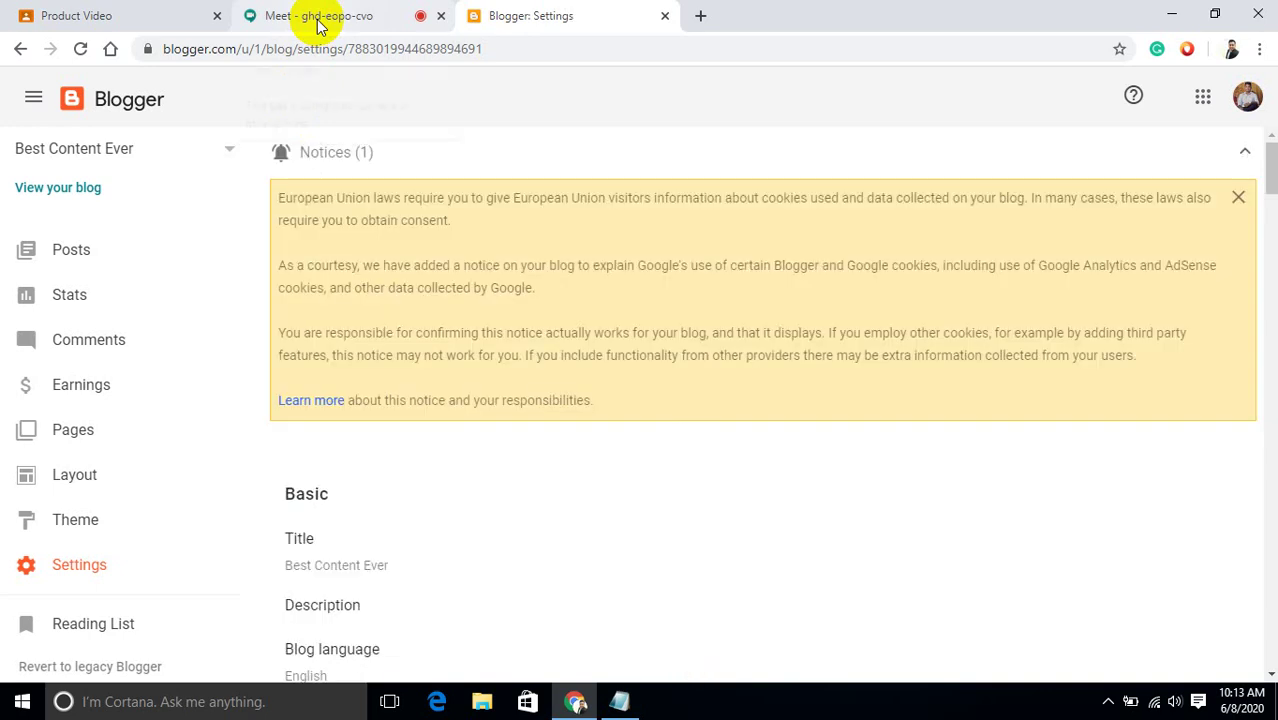
Check the Google Meet chat messages, then come back to the blog's settings page.
{"action": "left_click", "coordinate": [318, 20]}
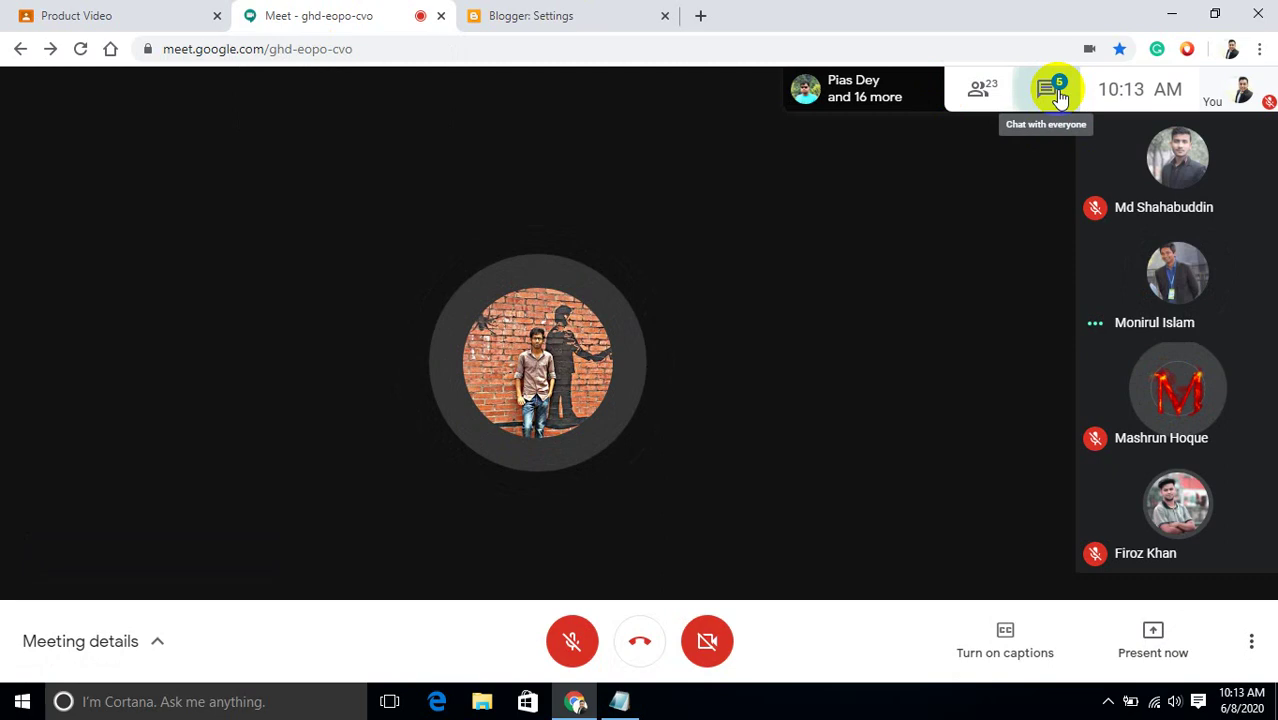
{"action": "left_click", "coordinate": [1056, 92]}
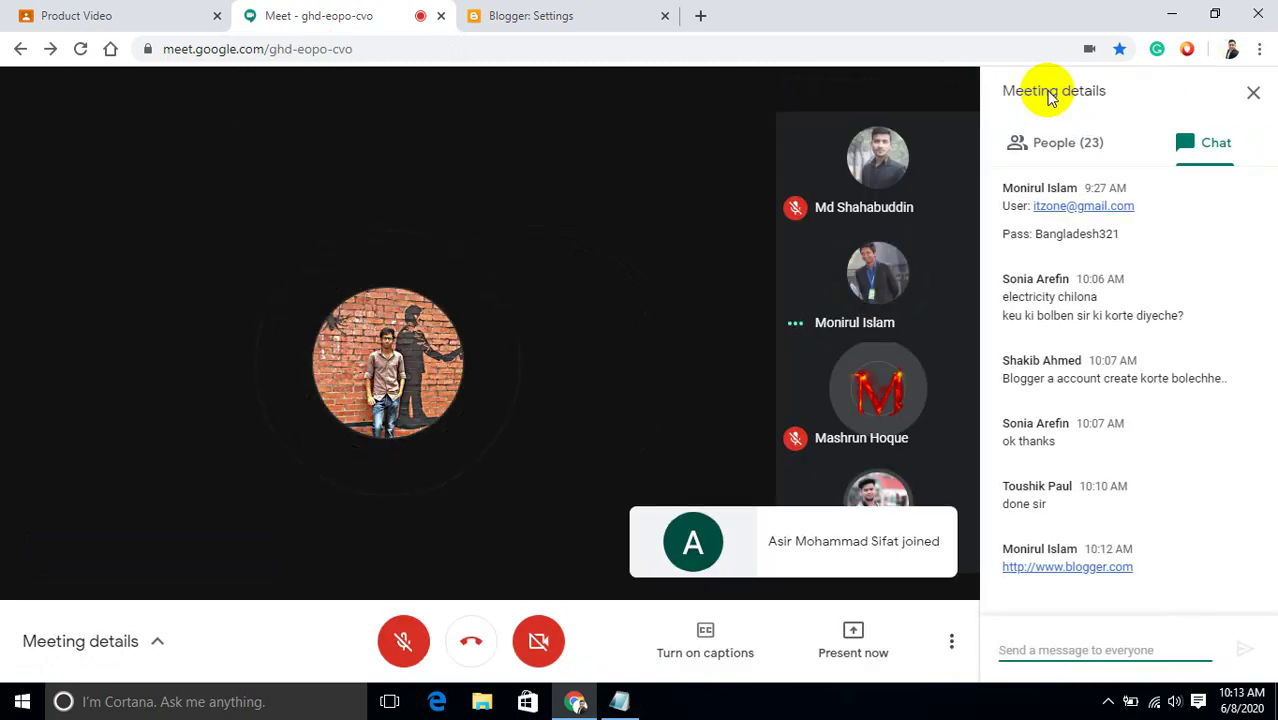
{"action": "left_click", "coordinate": [527, 19]}
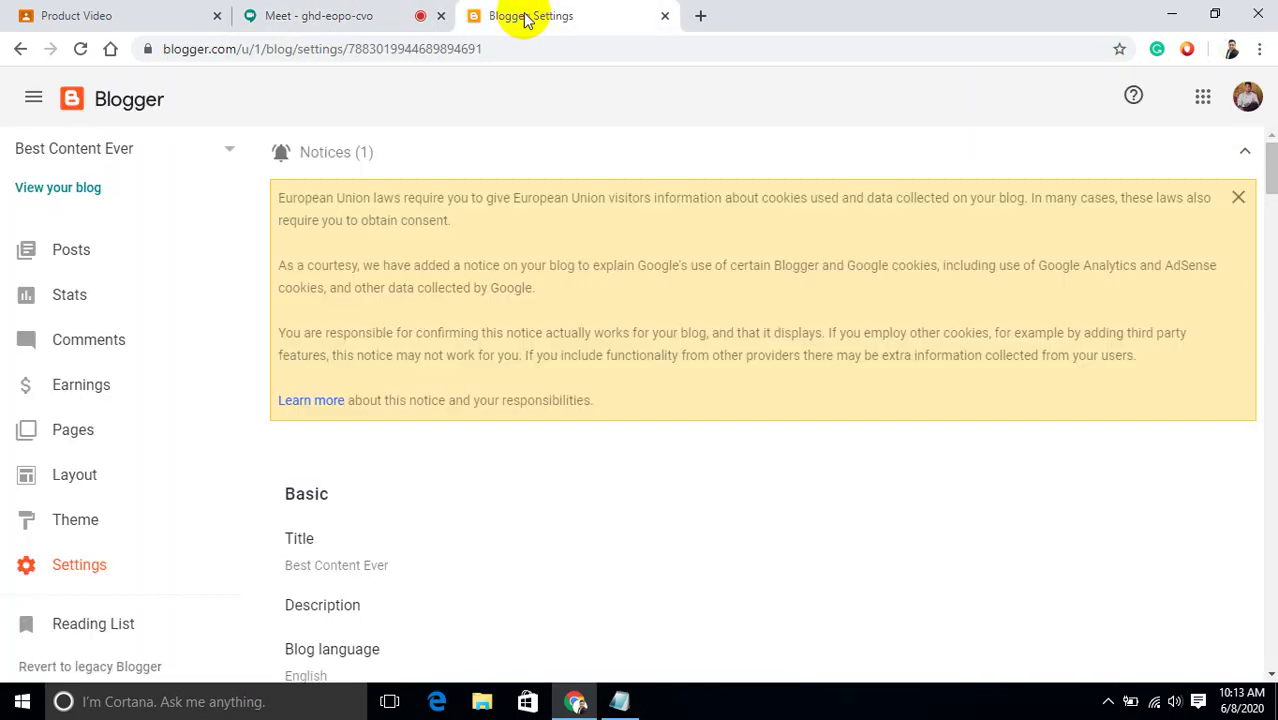
{"action": "left_click_drag", "start_coordinate": [1270, 186], "coordinate": [1270, 206]}
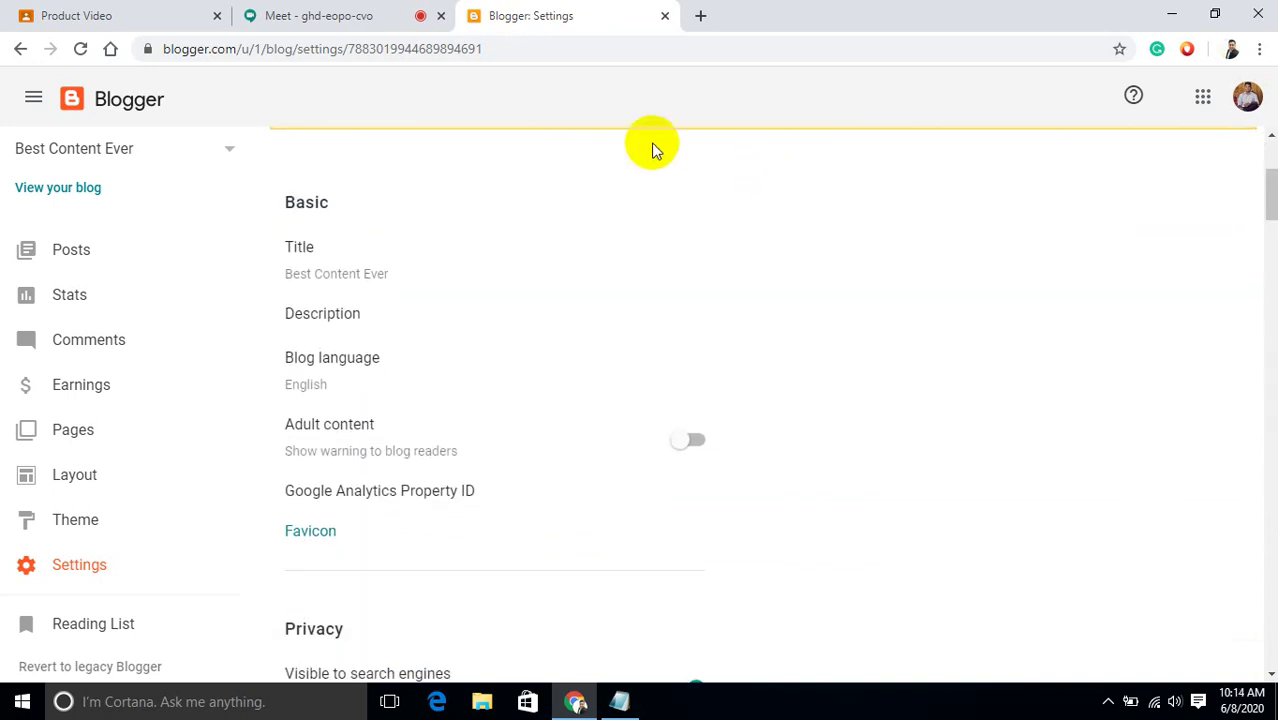
{"action": "left_click", "coordinate": [330, 18]}
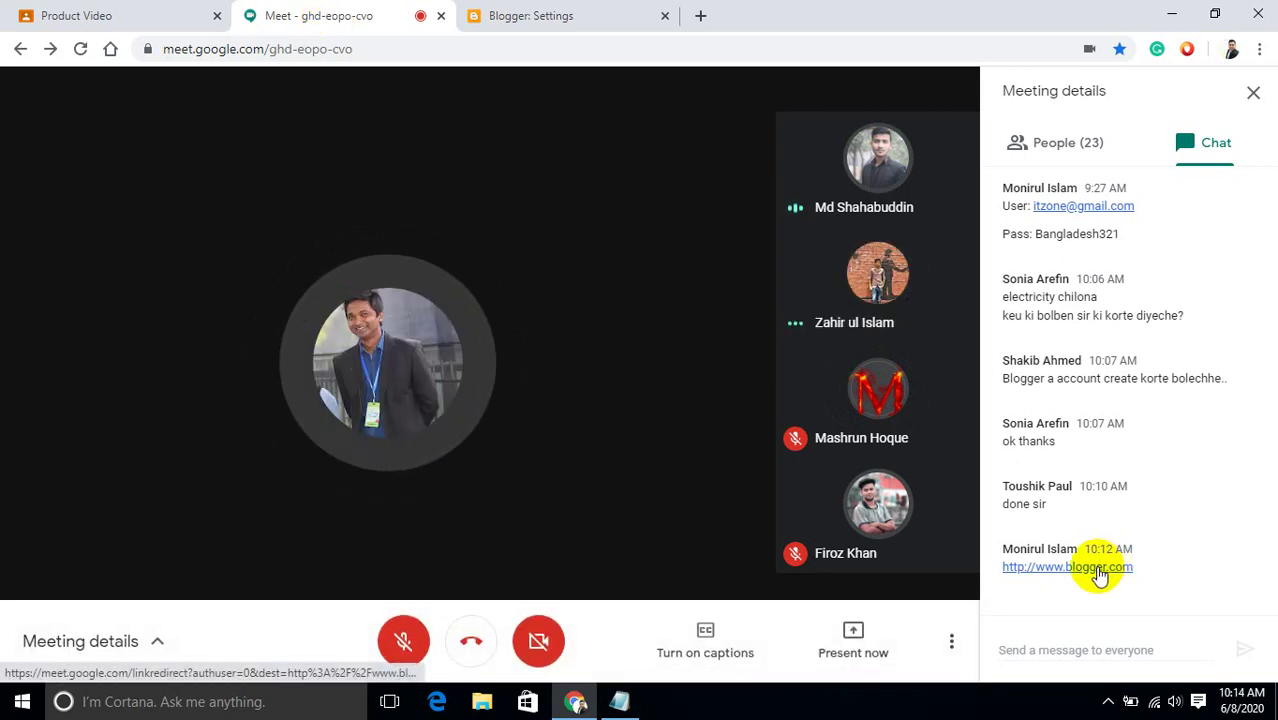
{"action": "left_click", "coordinate": [525, 14]}
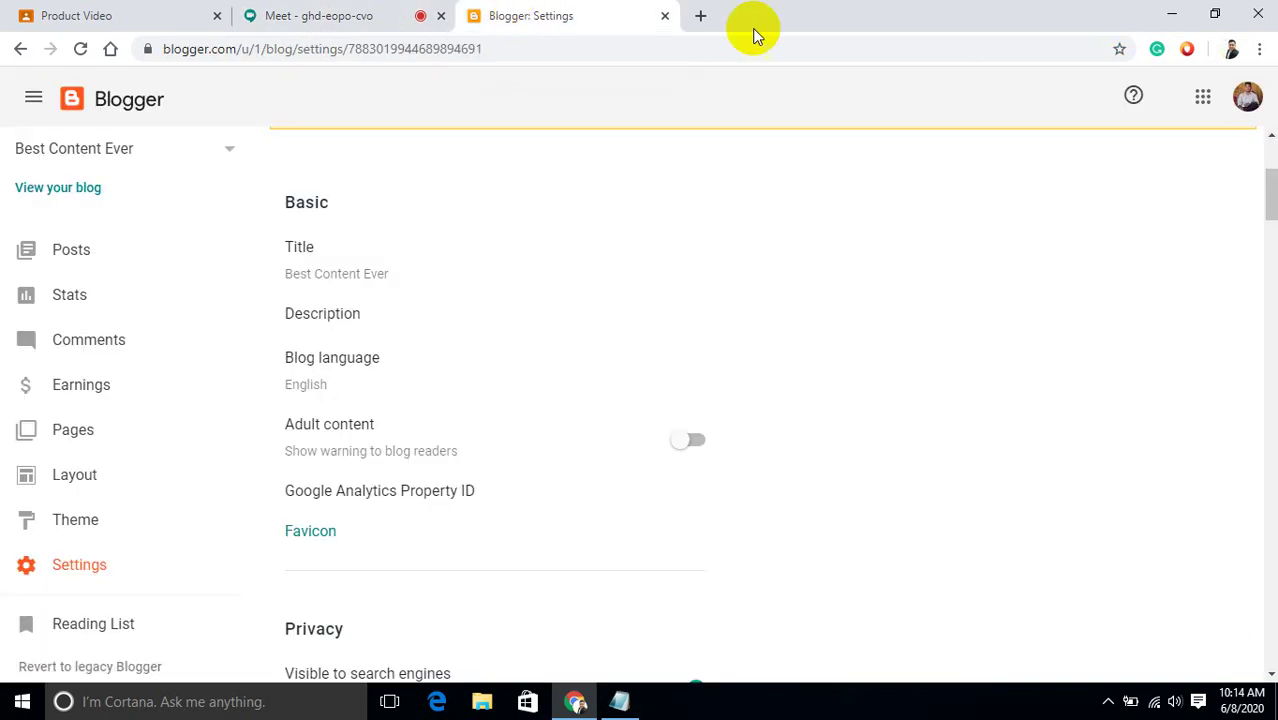
Scroll through the Blogger settings page.
{"action": "left_click_drag", "start_coordinate": [1268, 190], "coordinate": [1271, 466]}
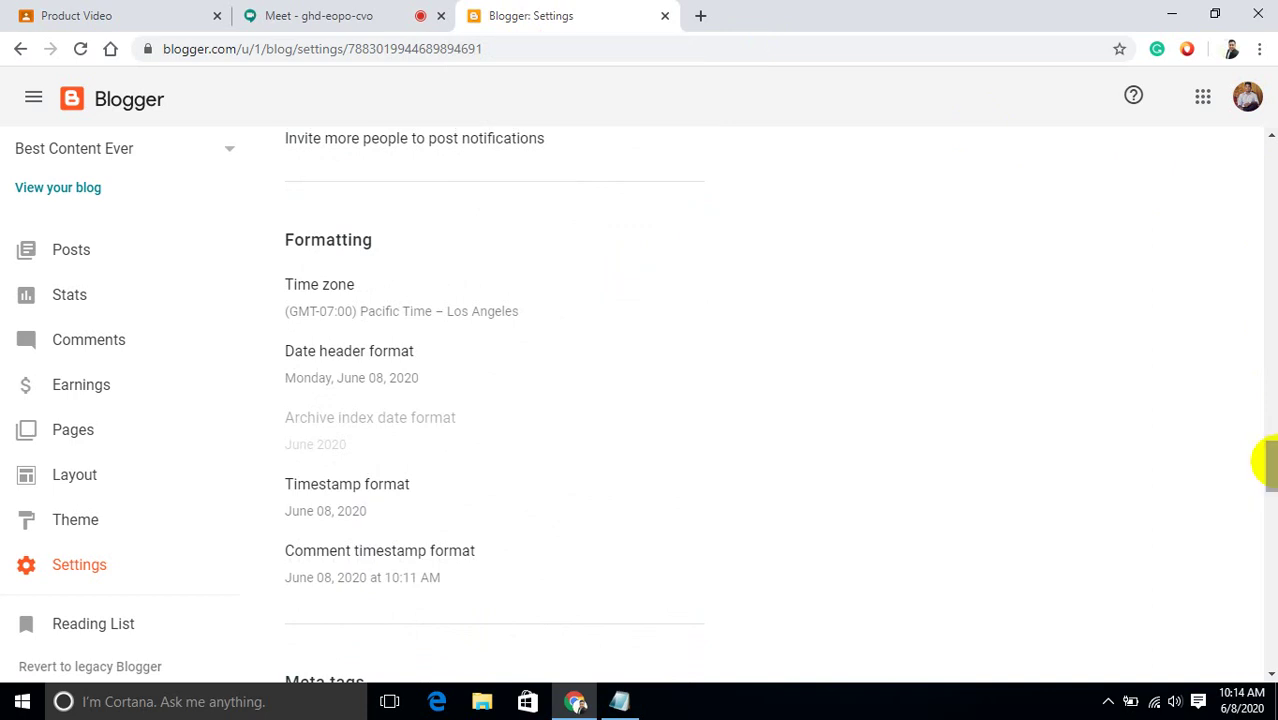
{"action": "left_click_drag", "start_coordinate": [1268, 463], "coordinate": [1272, 545]}
{"action": "scroll", "coordinate": [1272, 560], "scroll_direction": "down", "scroll_amount": 5}
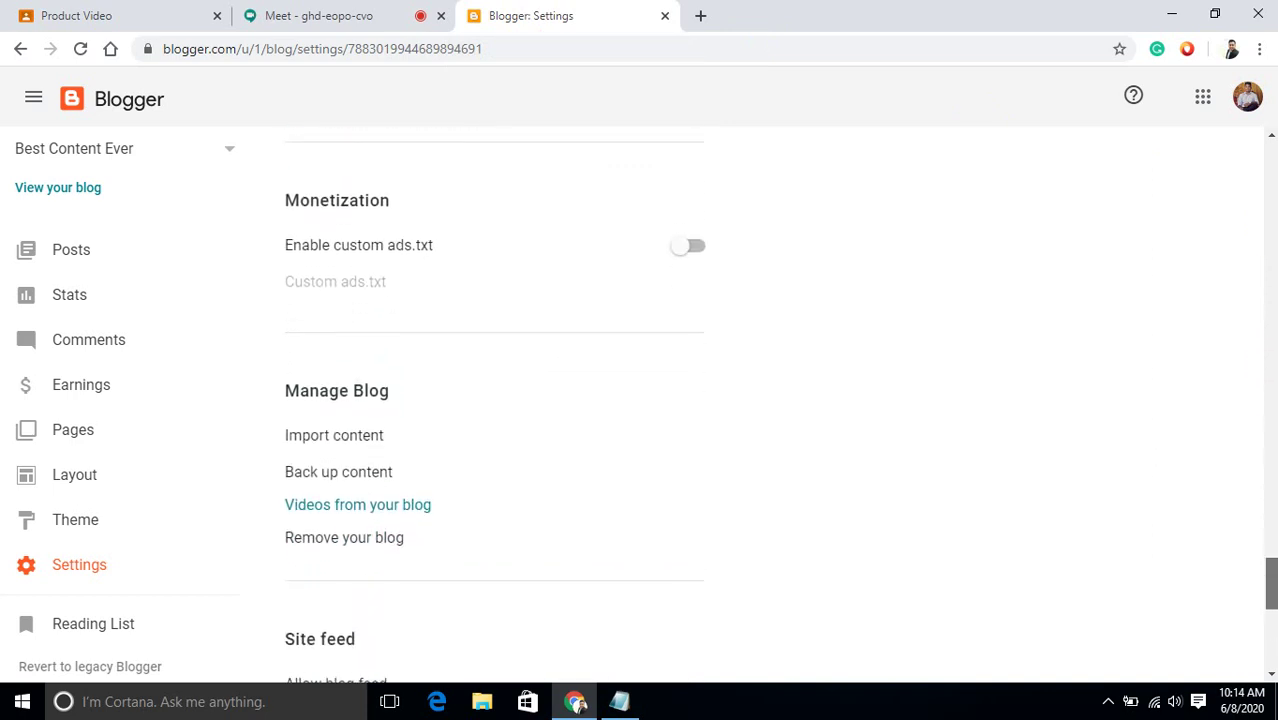
{"action": "scroll", "coordinate": [1270, 590], "scroll_direction": "down", "scroll_amount": 5}
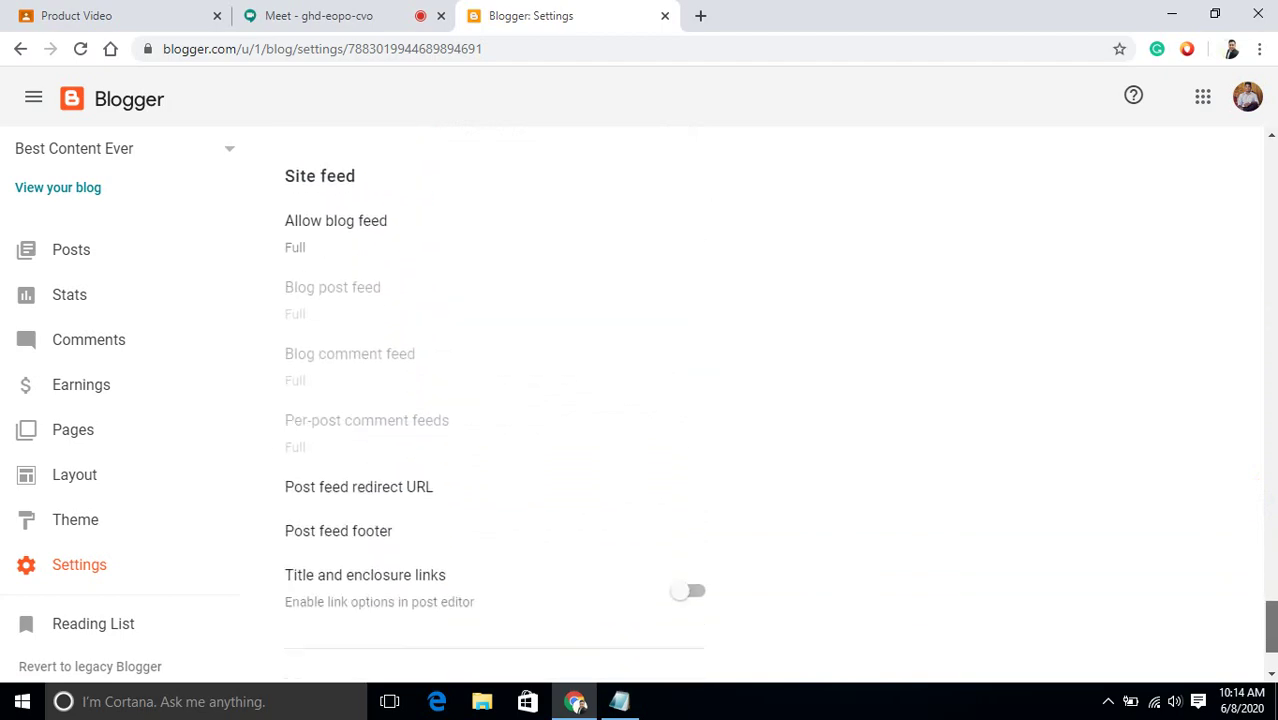
{"action": "left_click_drag", "start_coordinate": [1266, 640], "coordinate": [1272, 224]}
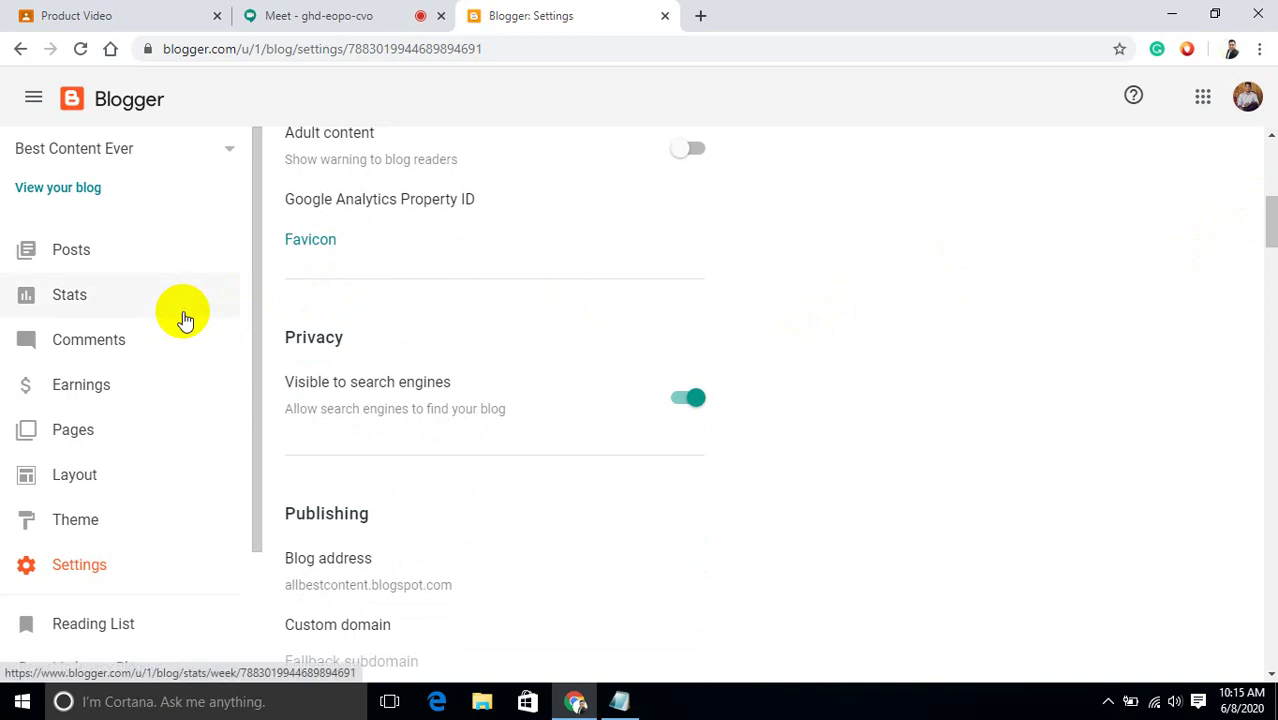
{"action": "left_click_drag", "start_coordinate": [257, 322], "coordinate": [256, 250]}
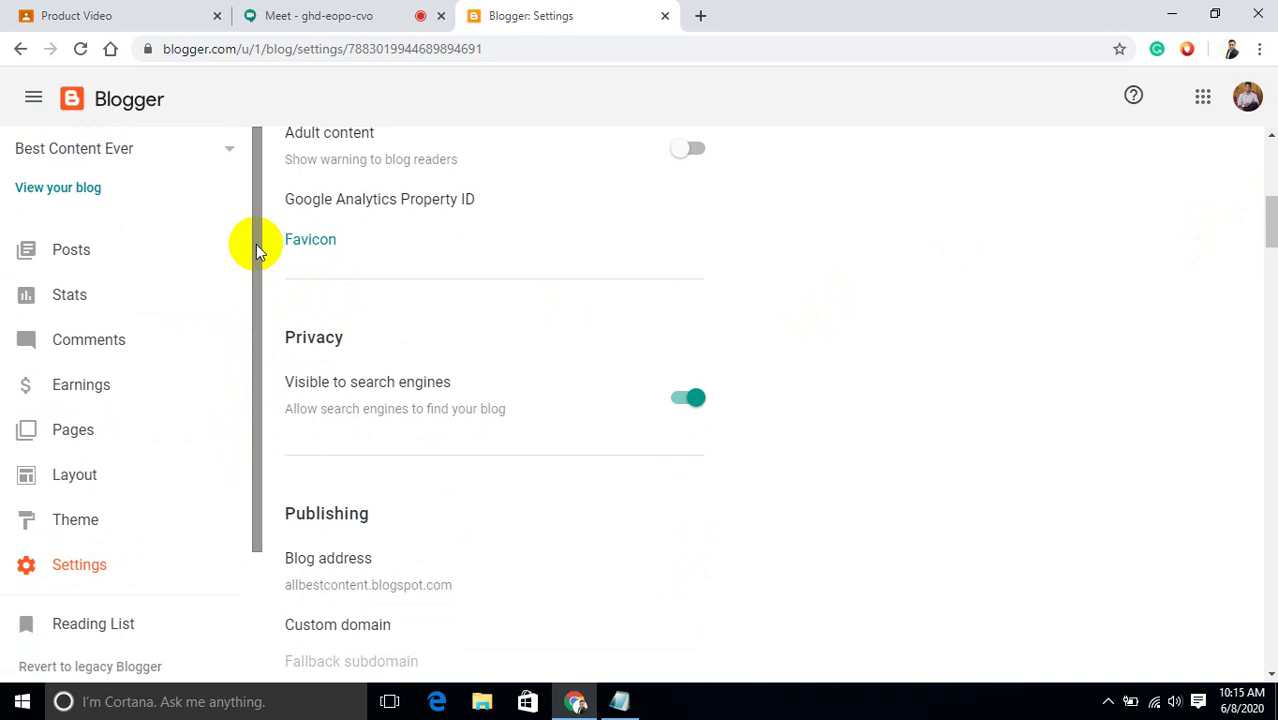
Search 'privacy policy generator' in a new tab and open privacypolicygenerator.info.
{"action": "left_click", "coordinate": [700, 15]}
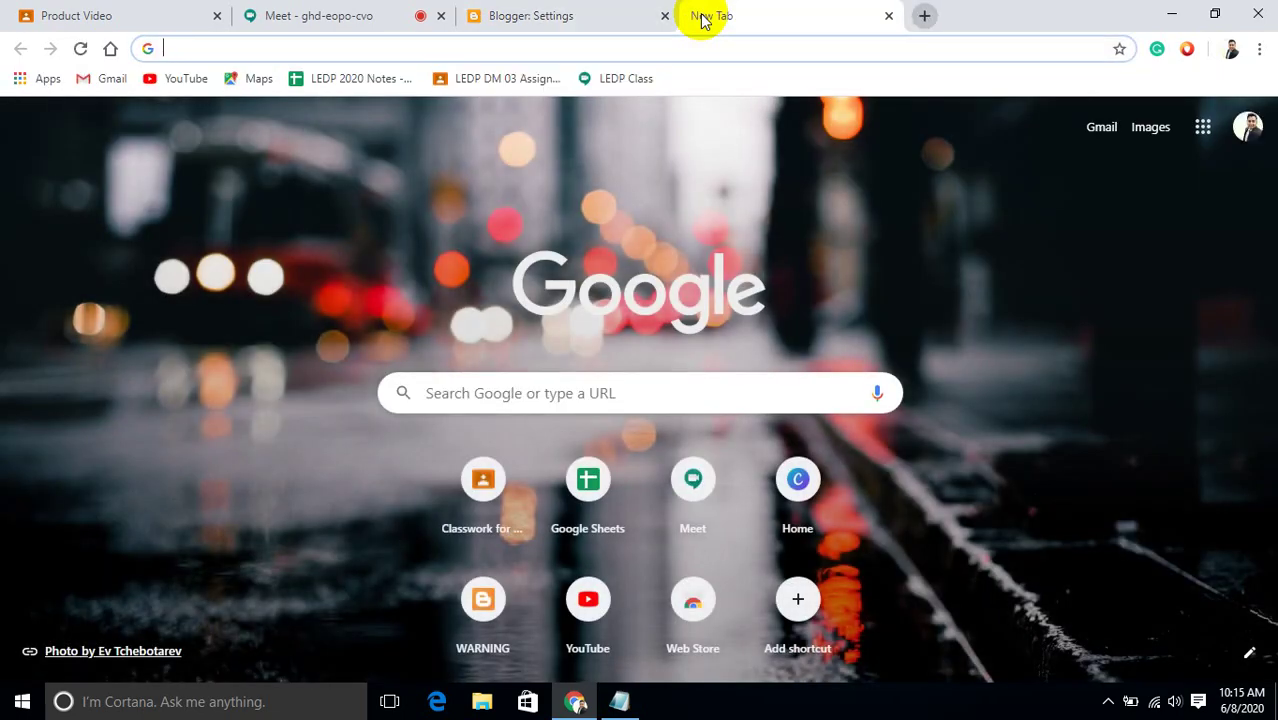
{"action": "type", "text": "pri"}
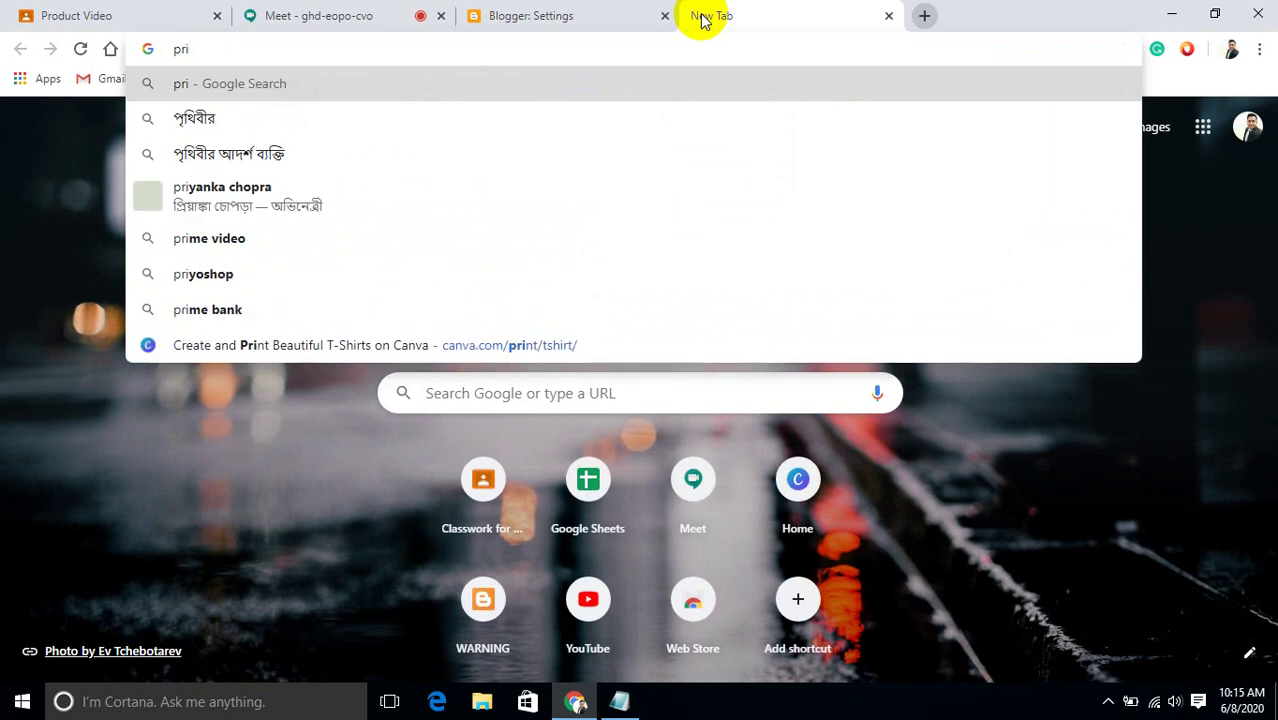
{"action": "type", "text": "vecy"}
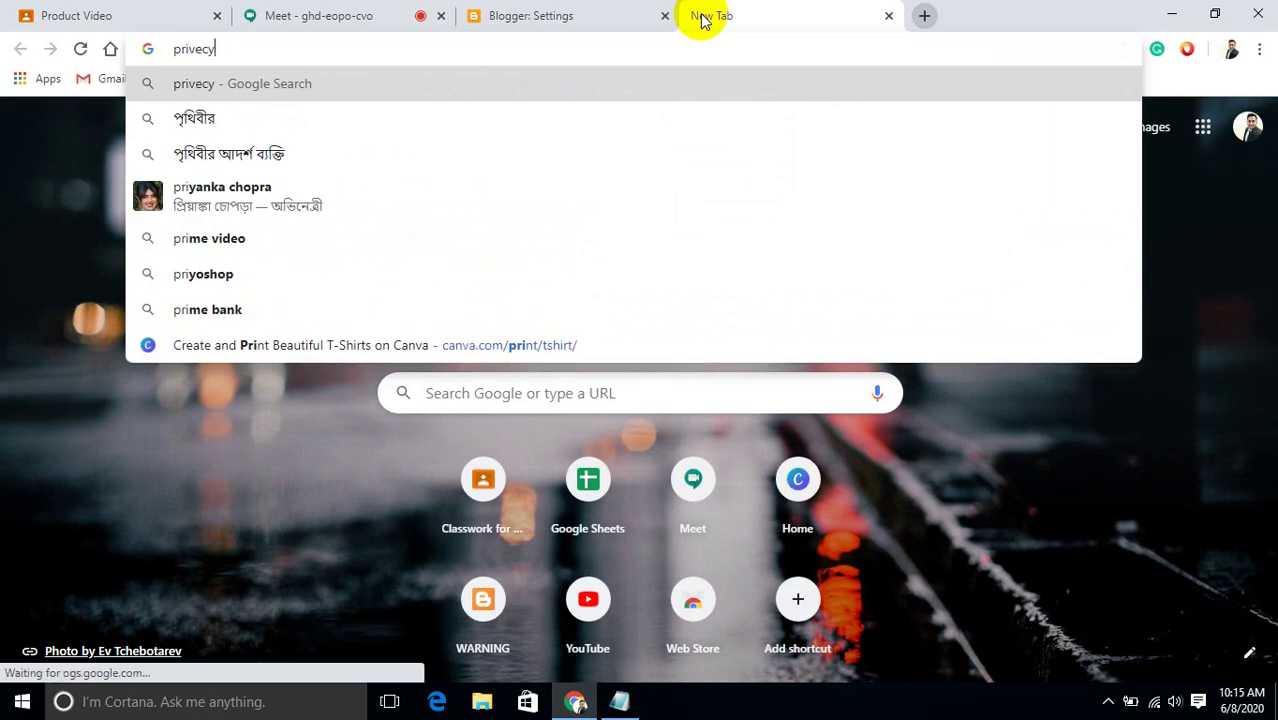
{"action": "type", "text": " poli"}
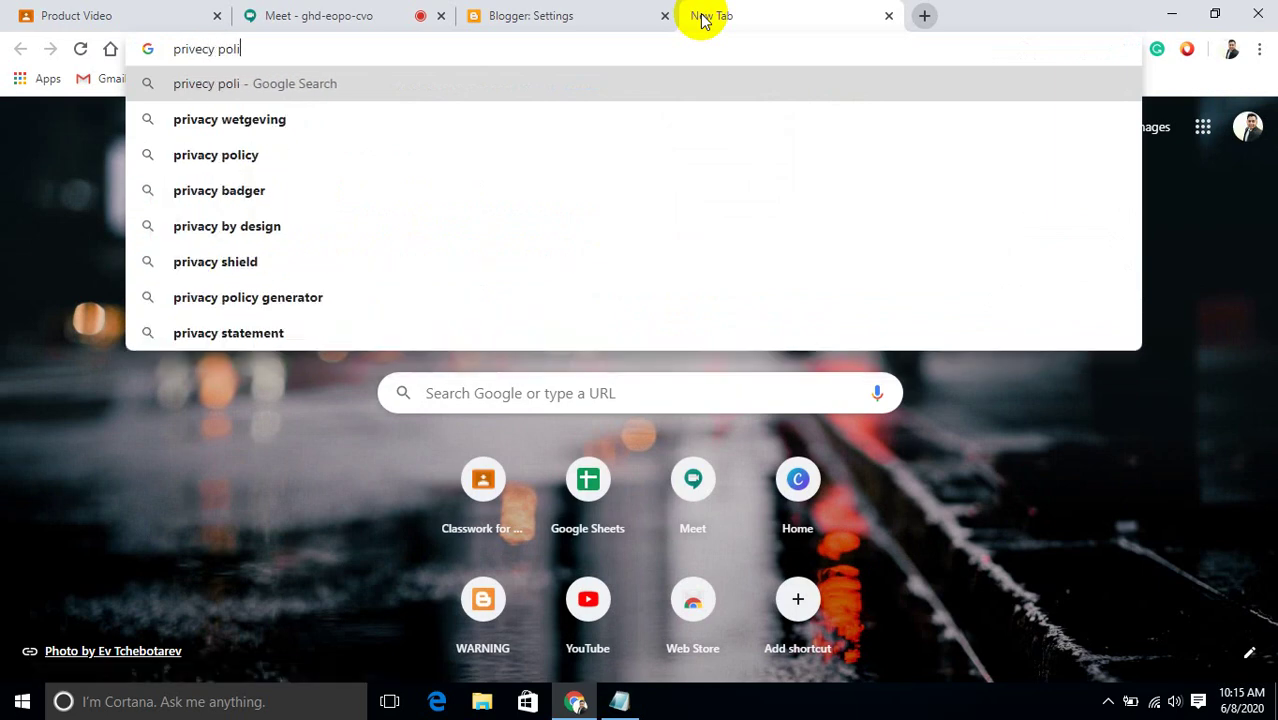
{"action": "type", "text": "cy g"}
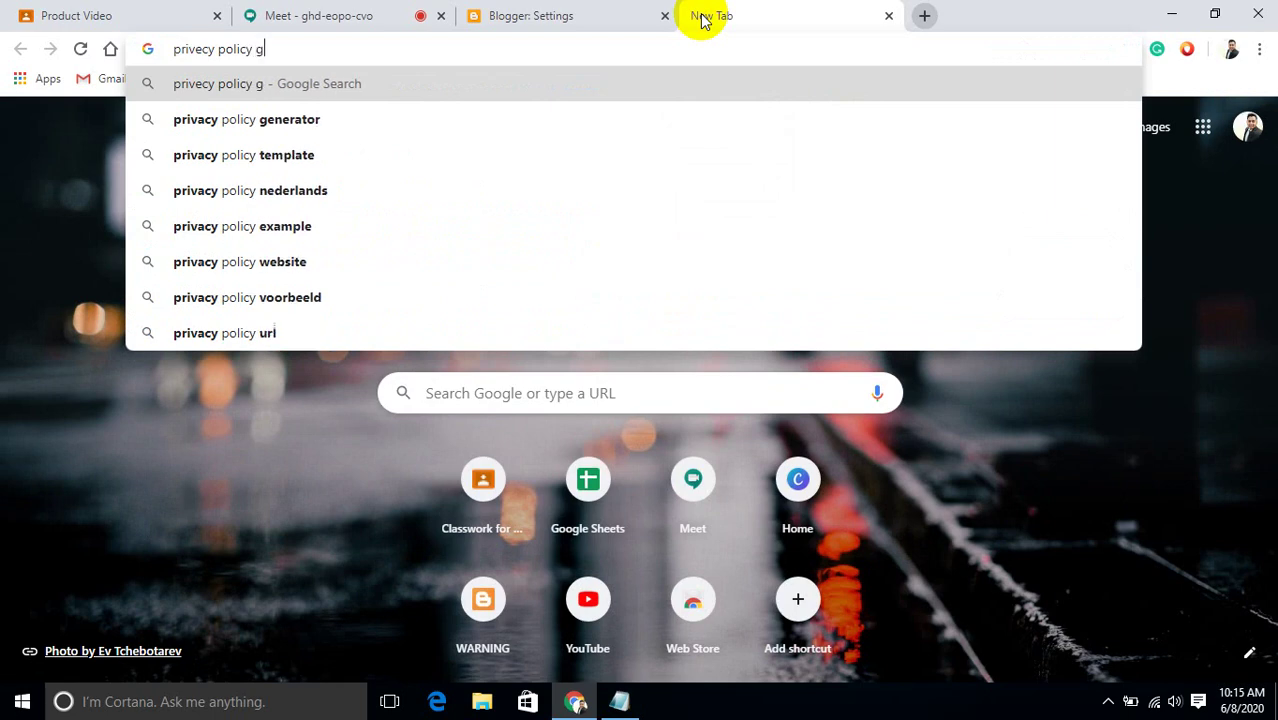
{"action": "type", "text": "ent"}
{"action": "key", "text": "BackSpace"}
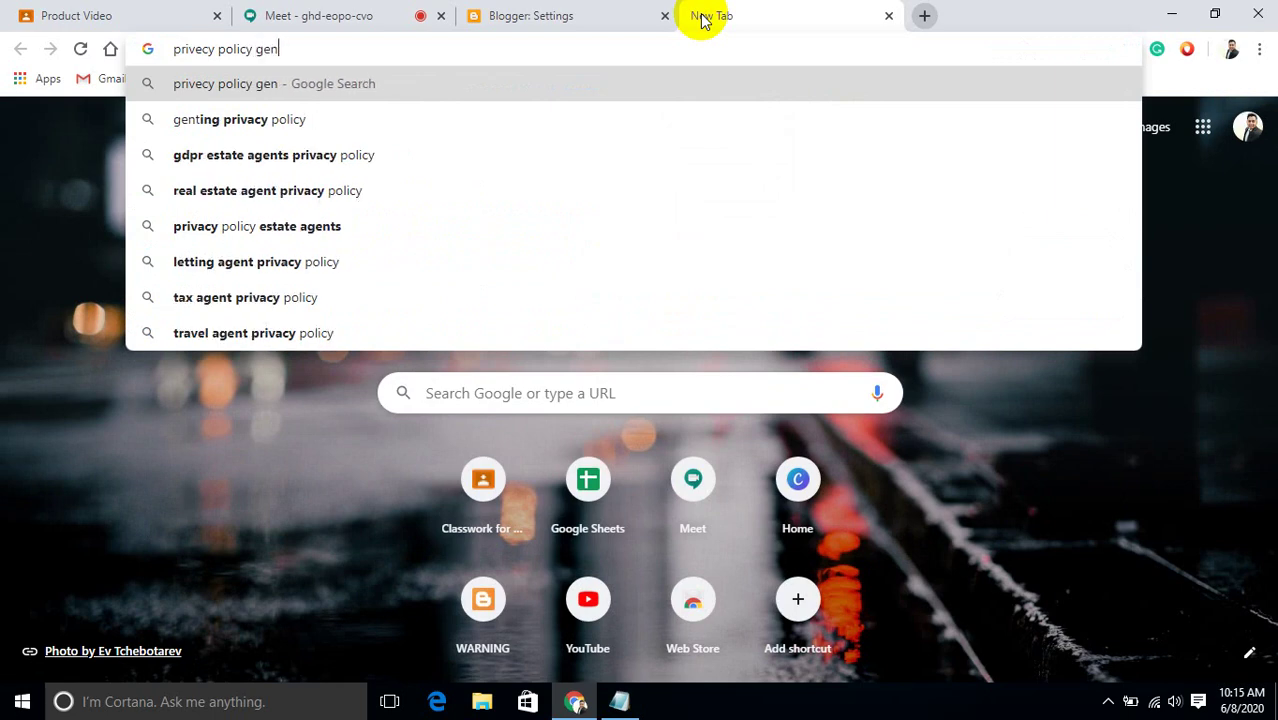
{"action": "type", "text": "erator"}
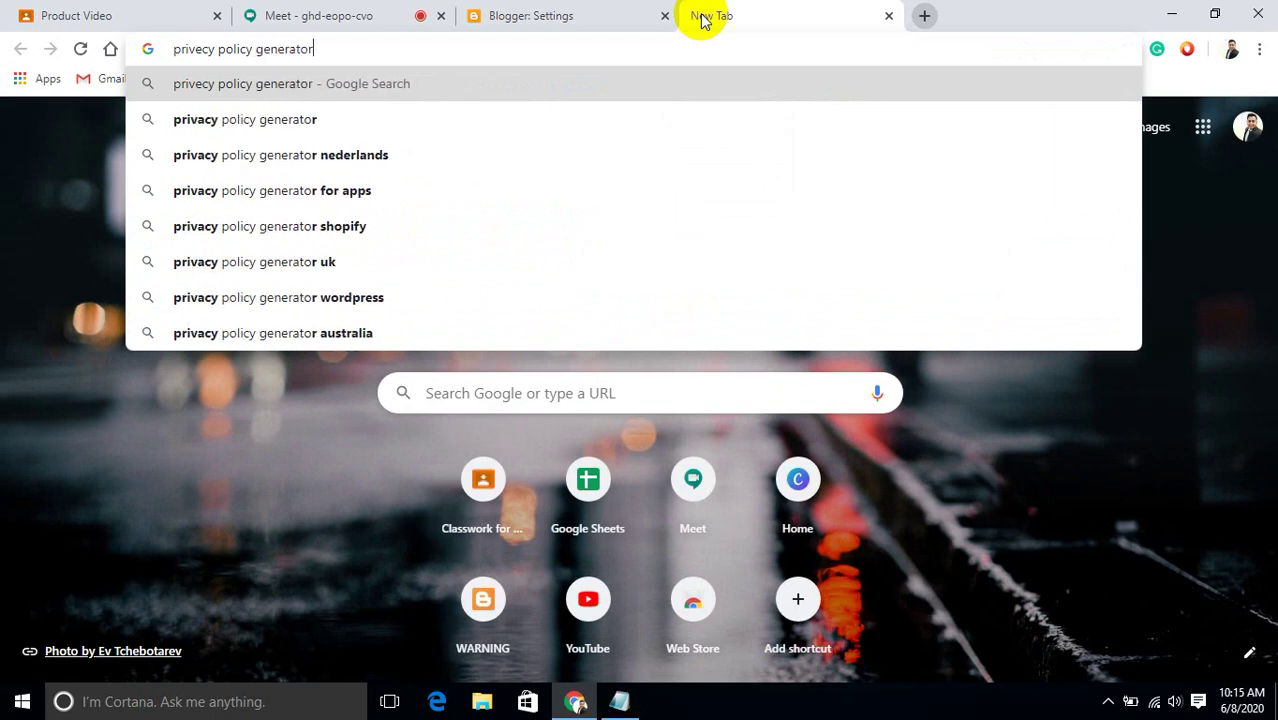
{"action": "key", "text": "Return"}
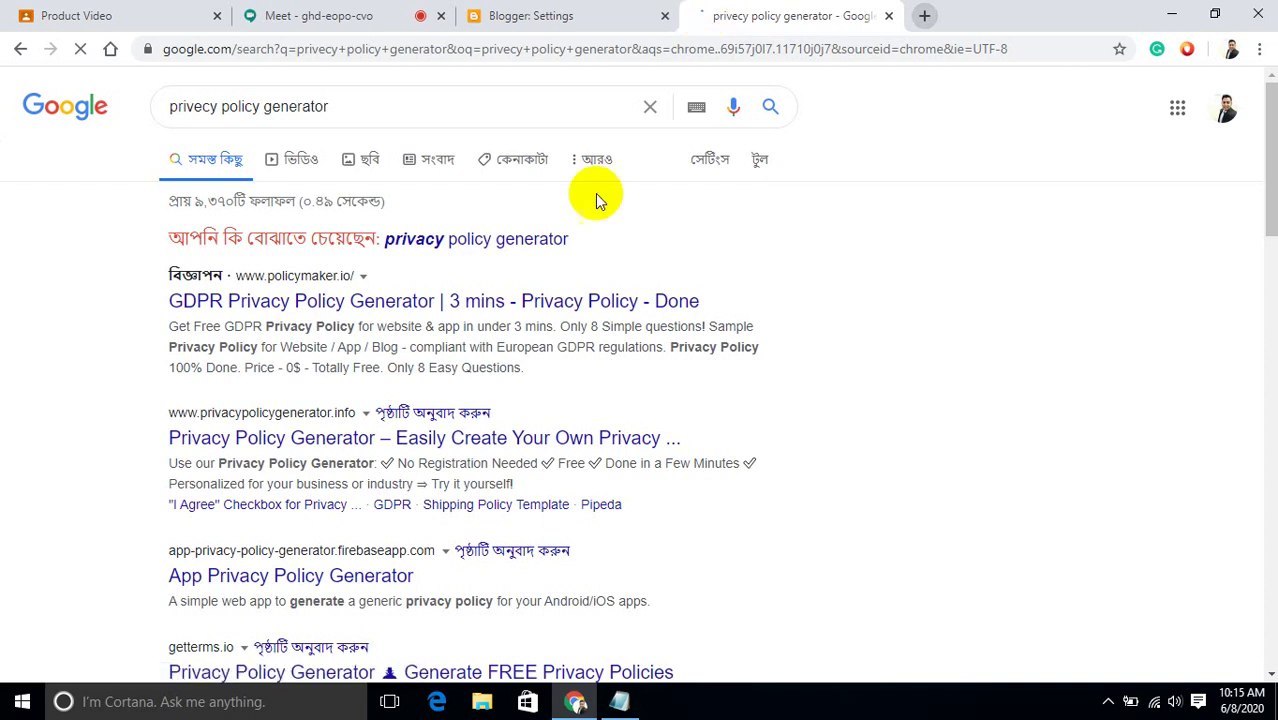
{"action": "left_click", "coordinate": [352, 440]}
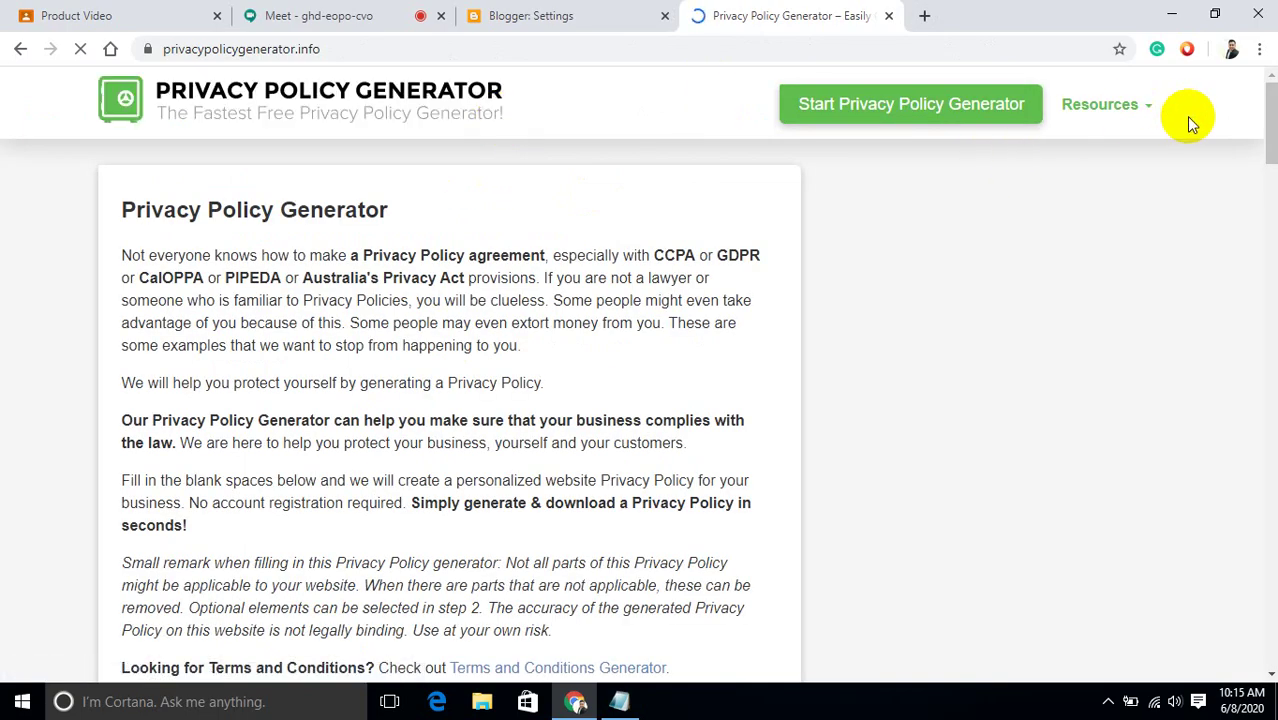
{"action": "left_click_drag", "start_coordinate": [1272, 143], "coordinate": [1274, 150]}
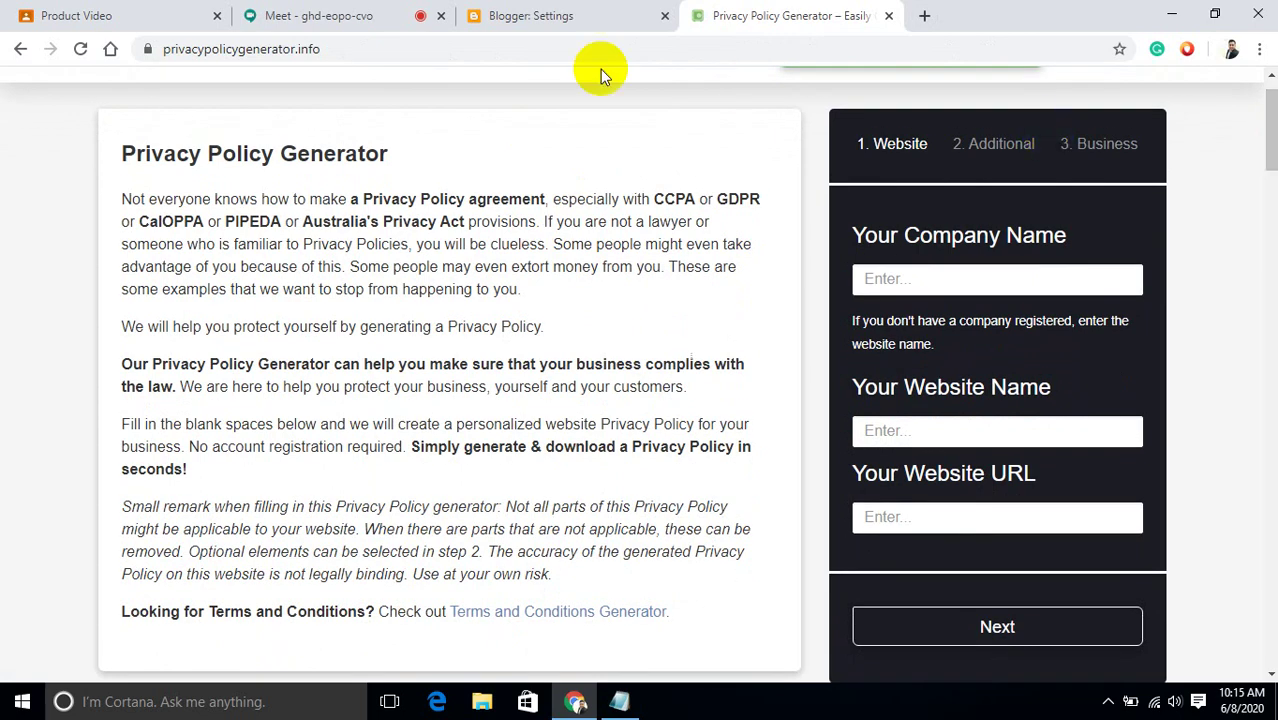
{"action": "left_click", "coordinate": [567, 24]}
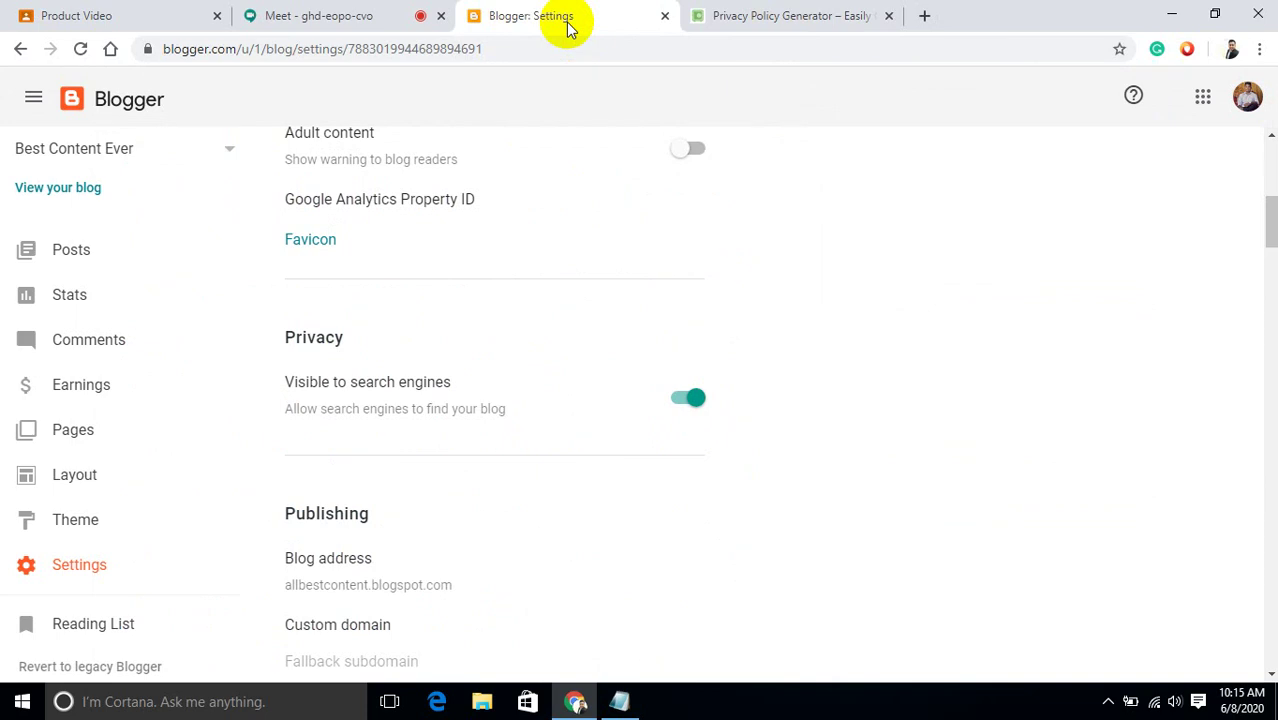
Open the live Best Content Ever blog translated to English and copy its web address.
{"action": "left_click", "coordinate": [70, 192]}
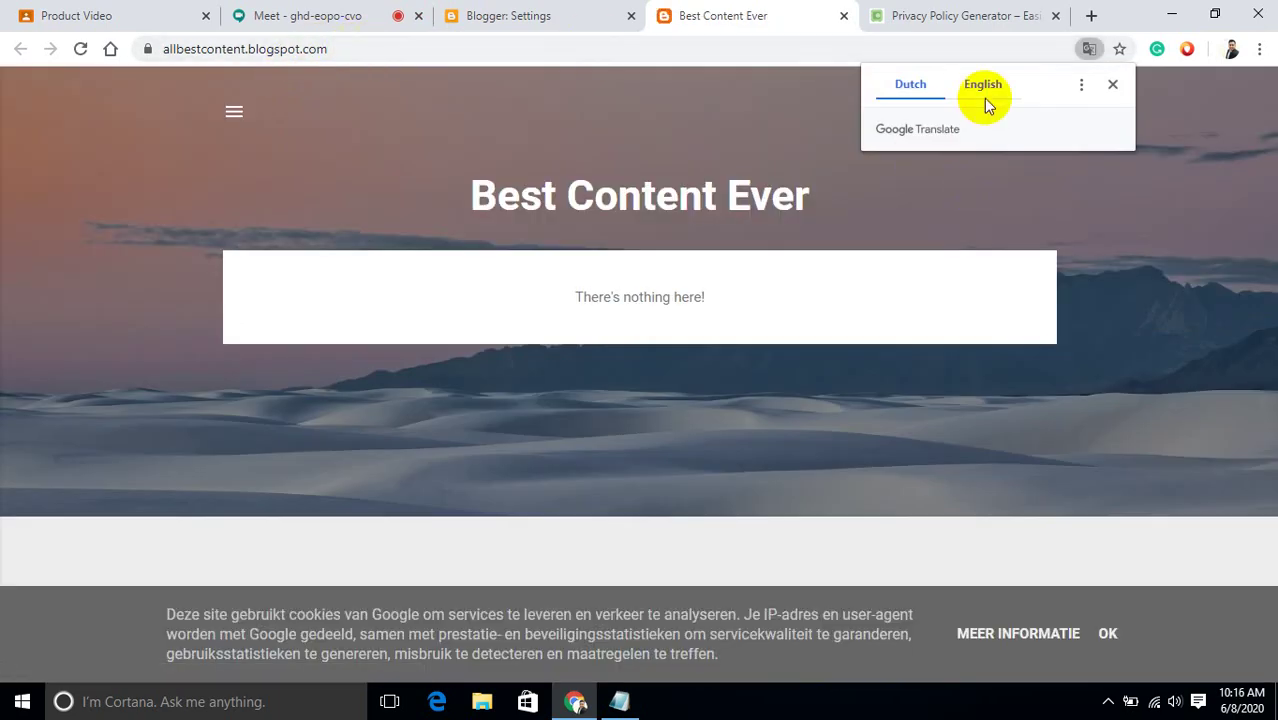
{"action": "left_click", "coordinate": [985, 86]}
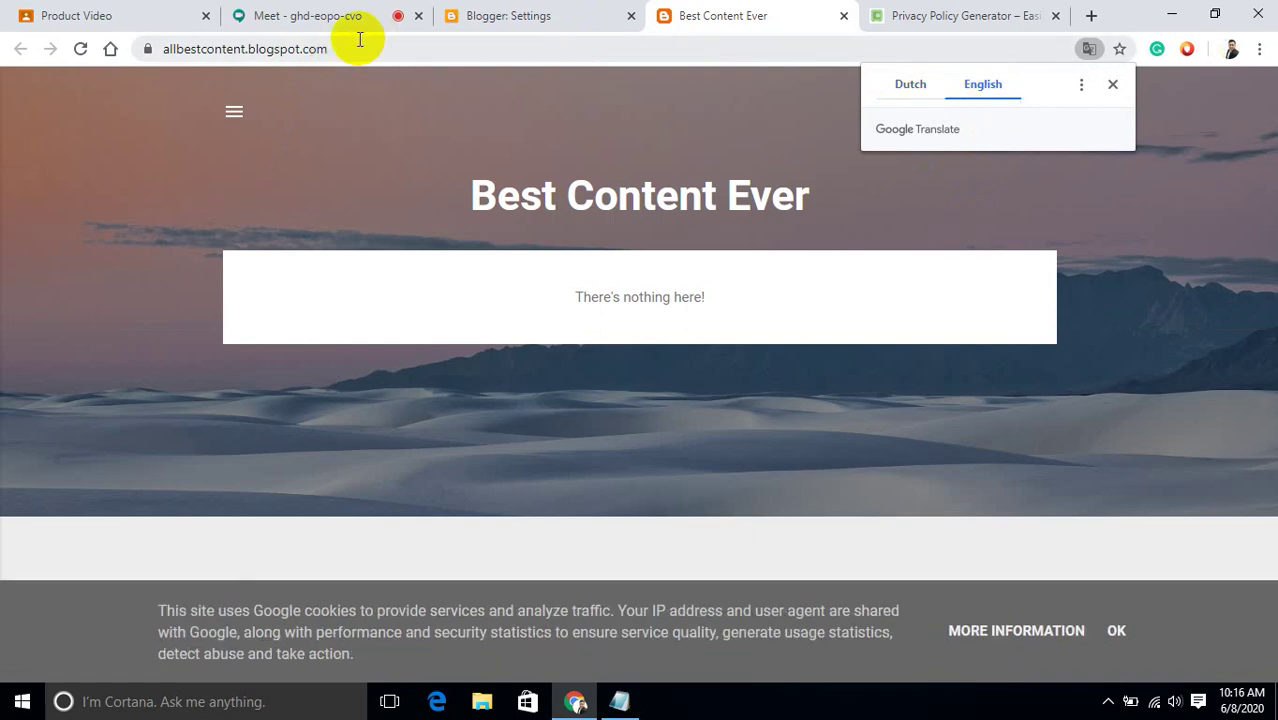
{"action": "left_click", "coordinate": [157, 60]}
{"action": "key", "text": "ctrl+c"}
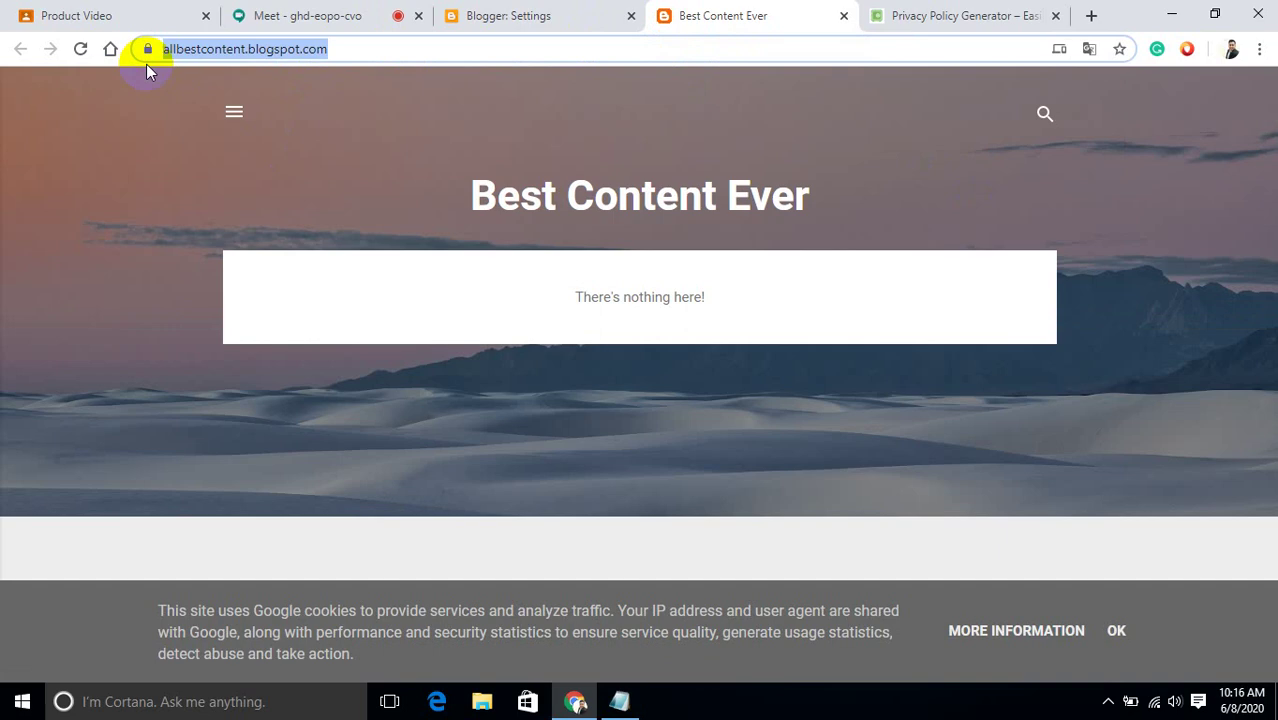
{"action": "left_click", "coordinate": [924, 15]}
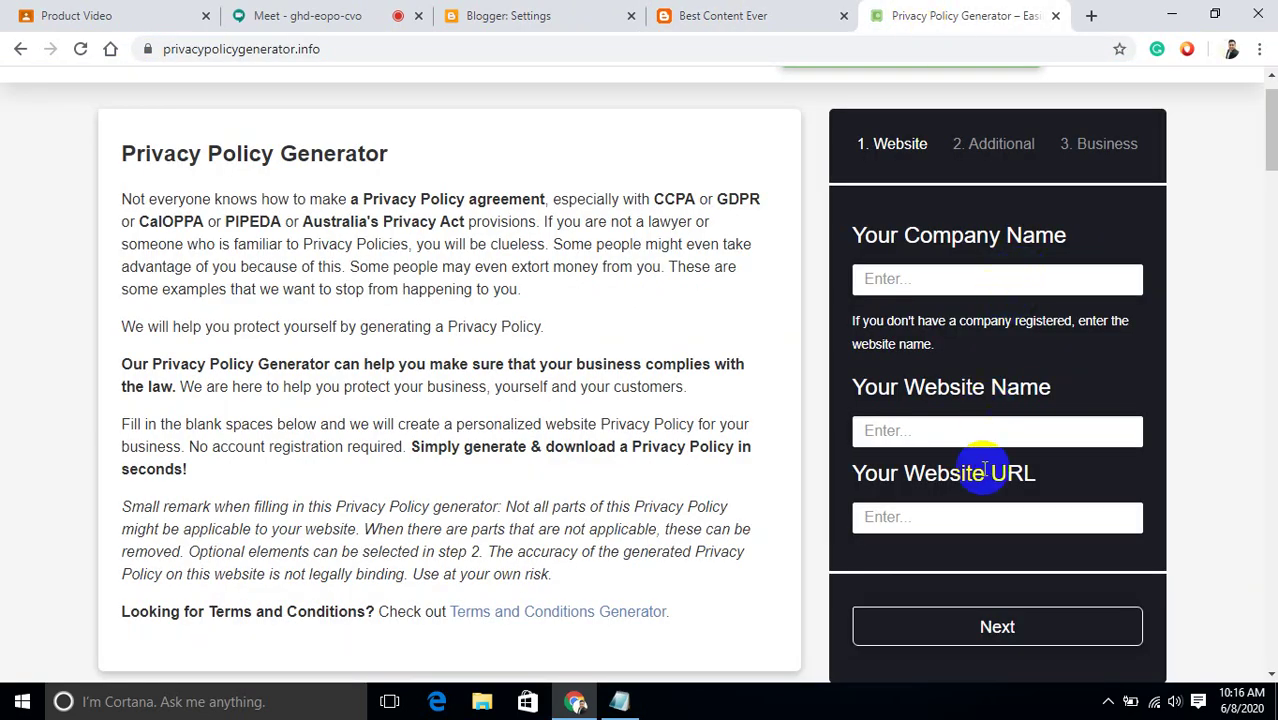
{"action": "left_click", "coordinate": [953, 521]}
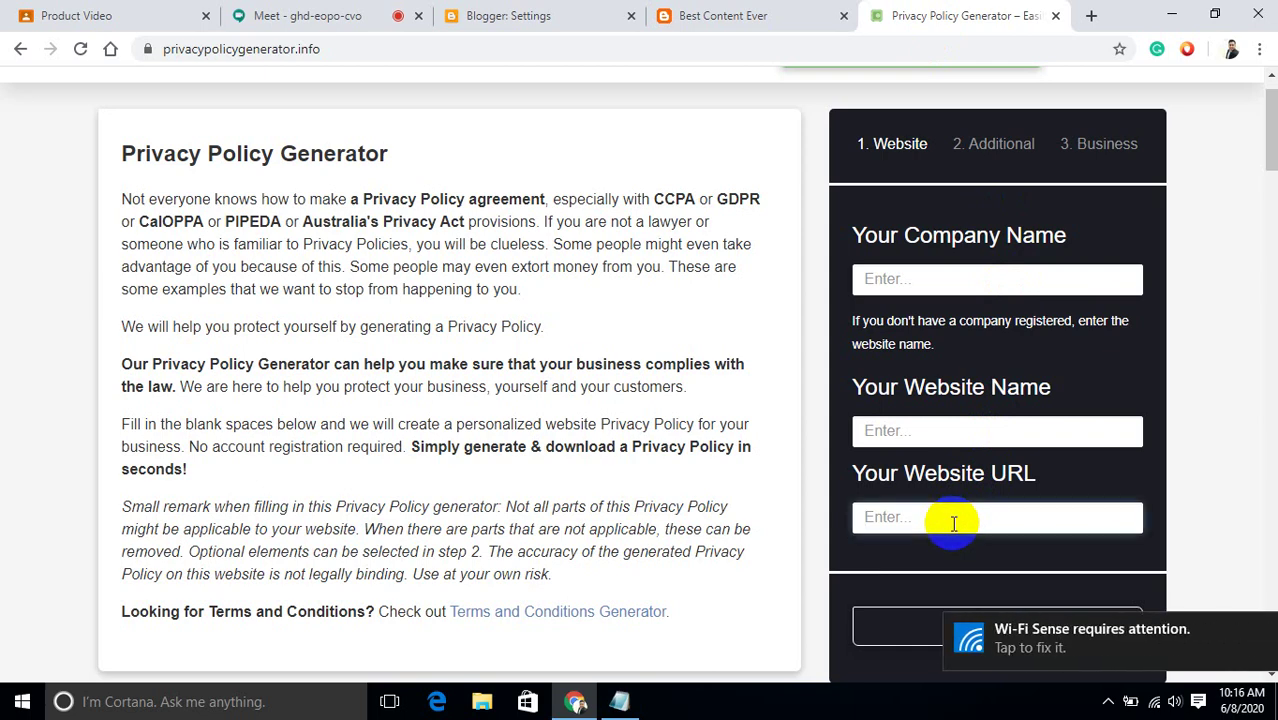
{"action": "key", "text": "ctrl+v"}
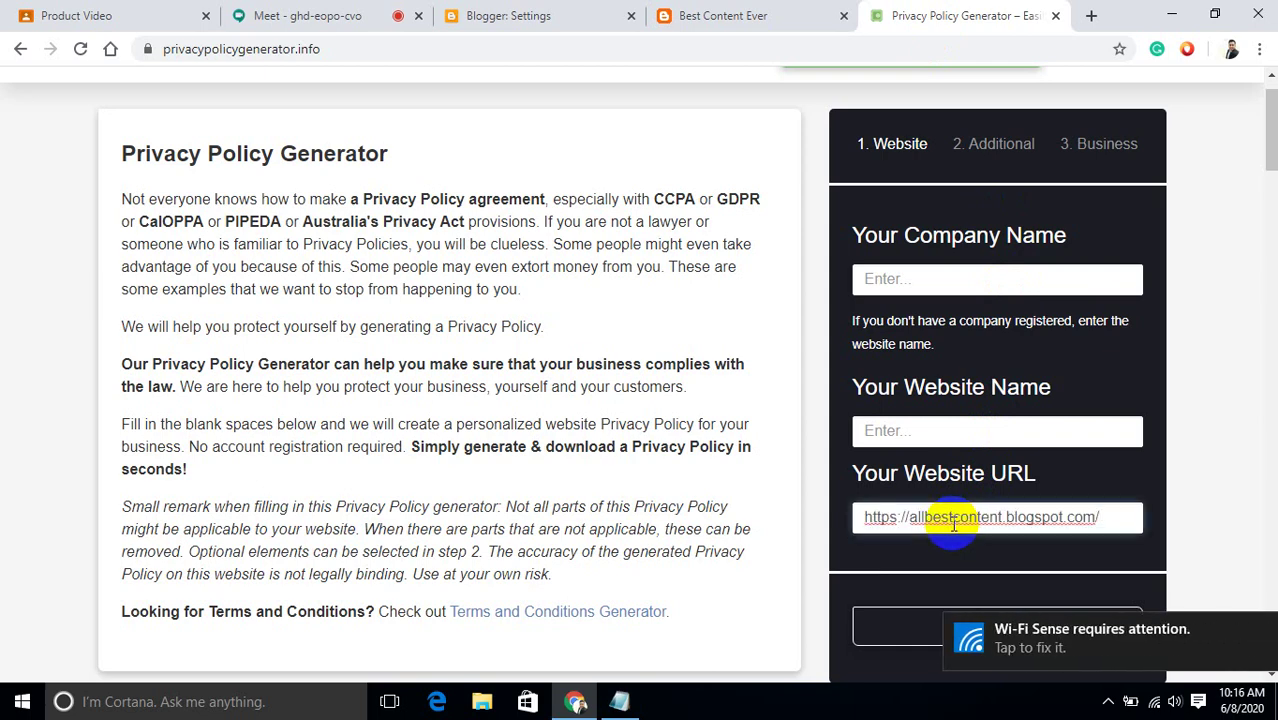
{"action": "left_click", "coordinate": [960, 436]}
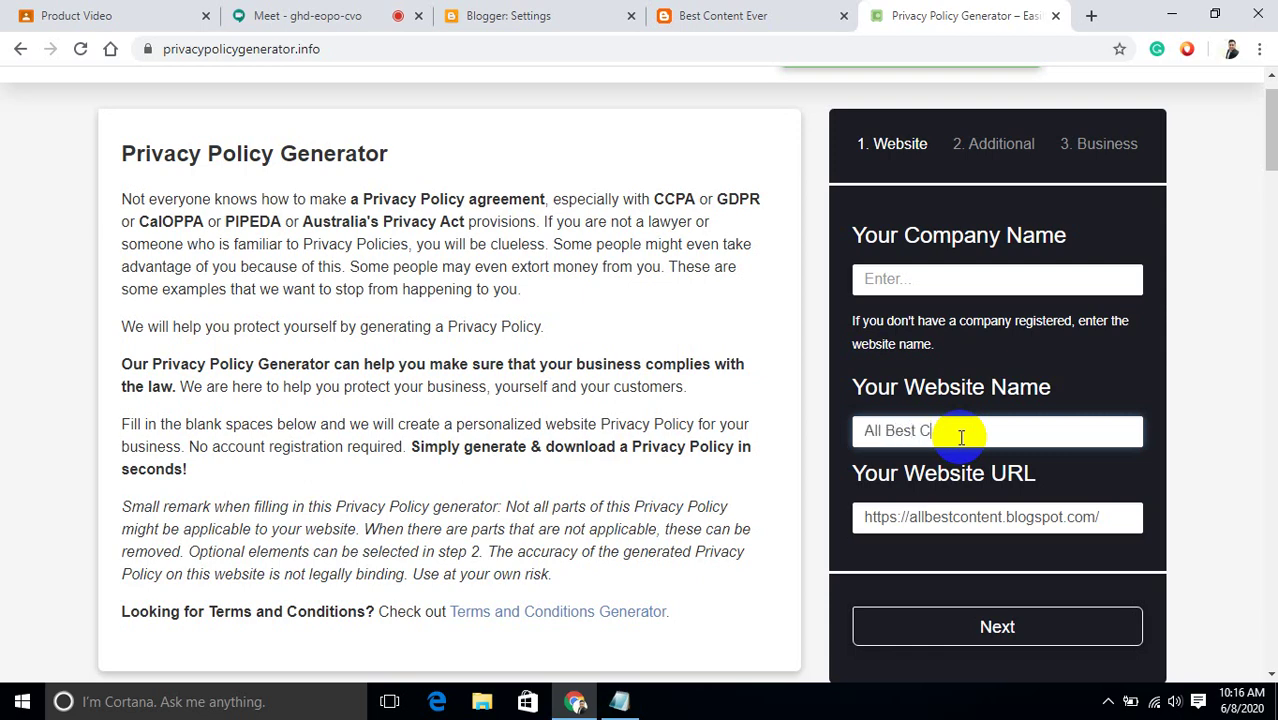
{"action": "left_click", "coordinate": [934, 285]}
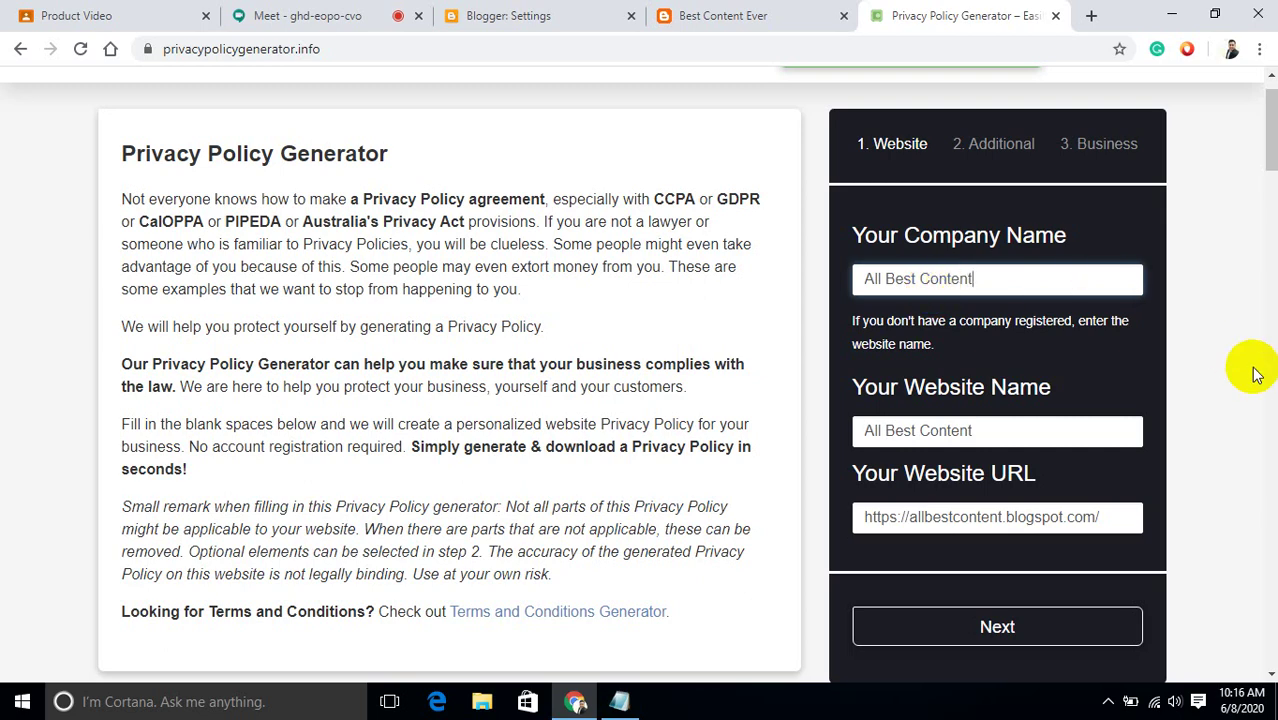
Answer Yes to cookies, AdSense advertising and third-party advertising.
{"action": "left_click", "coordinate": [965, 638]}
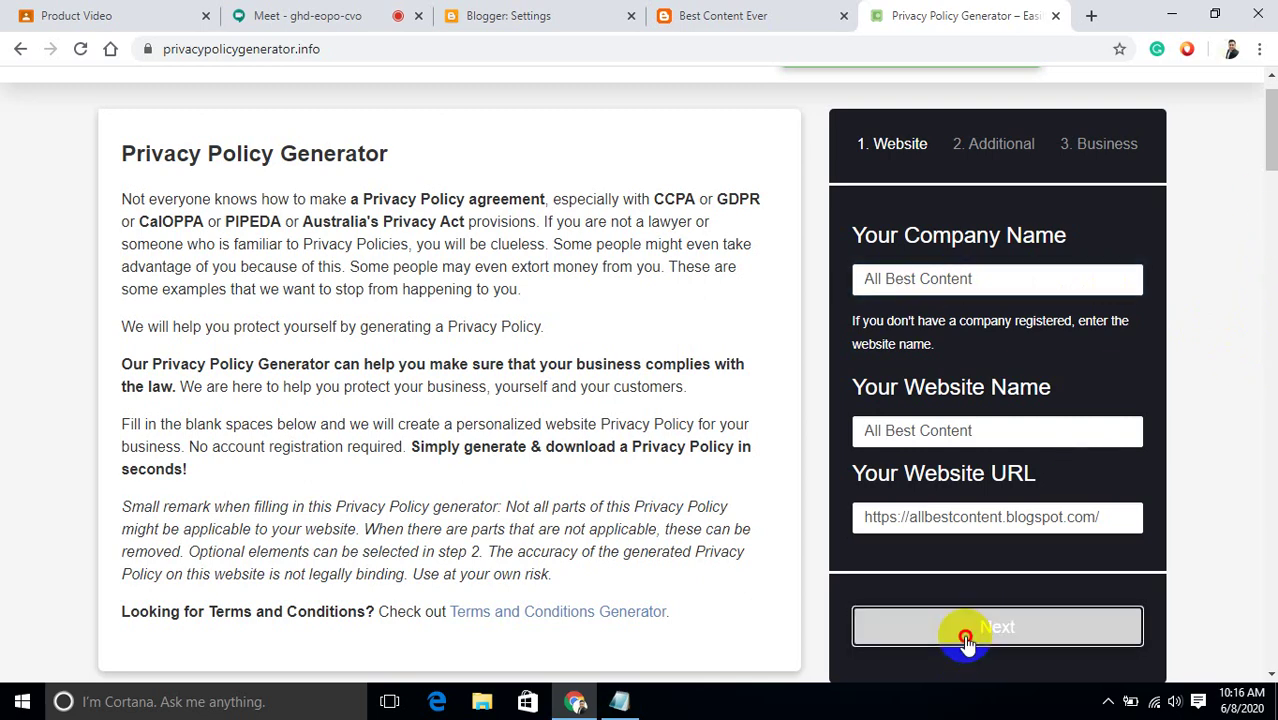
{"action": "left_click", "coordinate": [858, 262]}
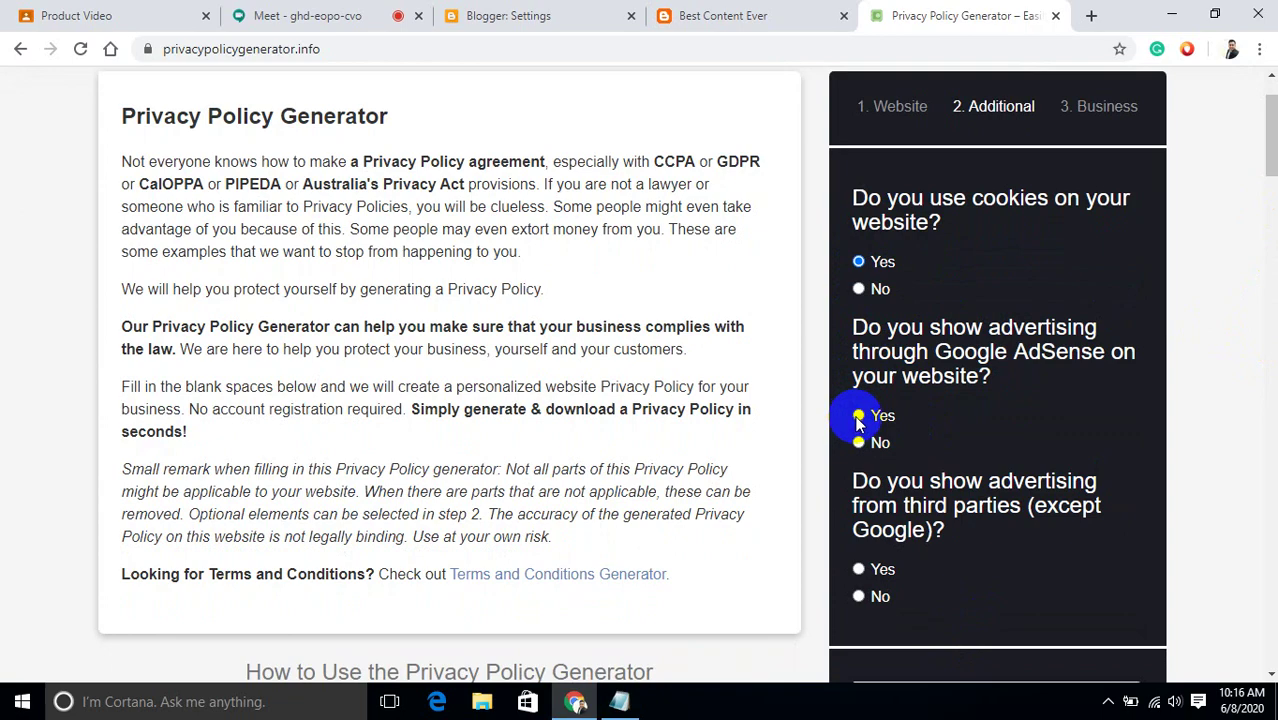
{"action": "left_click", "coordinate": [858, 416]}
{"action": "left_click", "coordinate": [857, 569]}
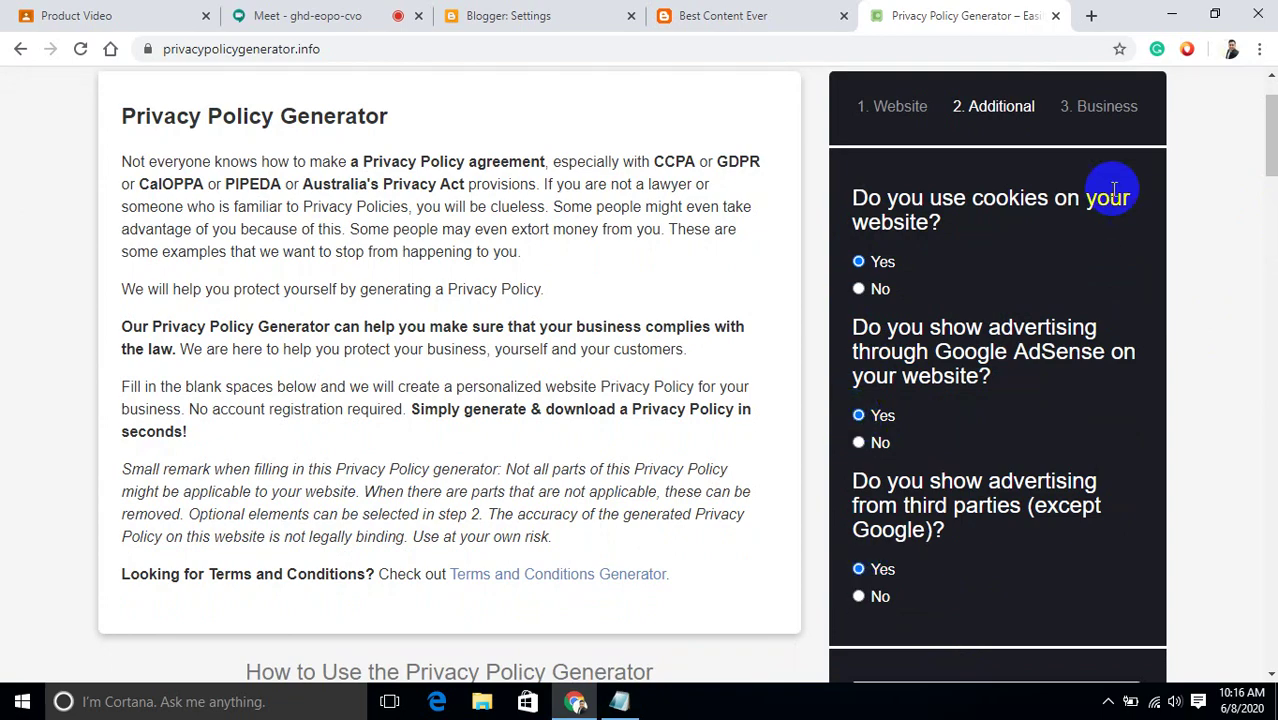
{"action": "left_click_drag", "start_coordinate": [1270, 143], "coordinate": [1270, 203]}
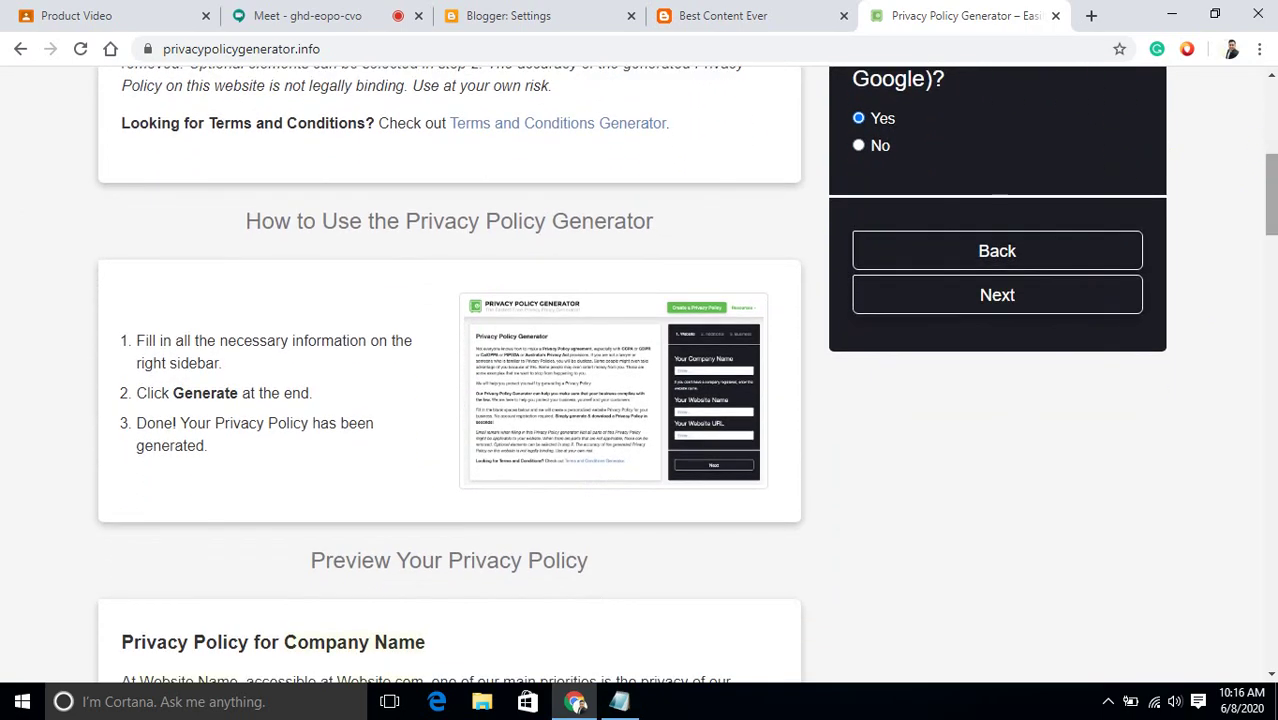
{"action": "left_click", "coordinate": [1078, 291]}
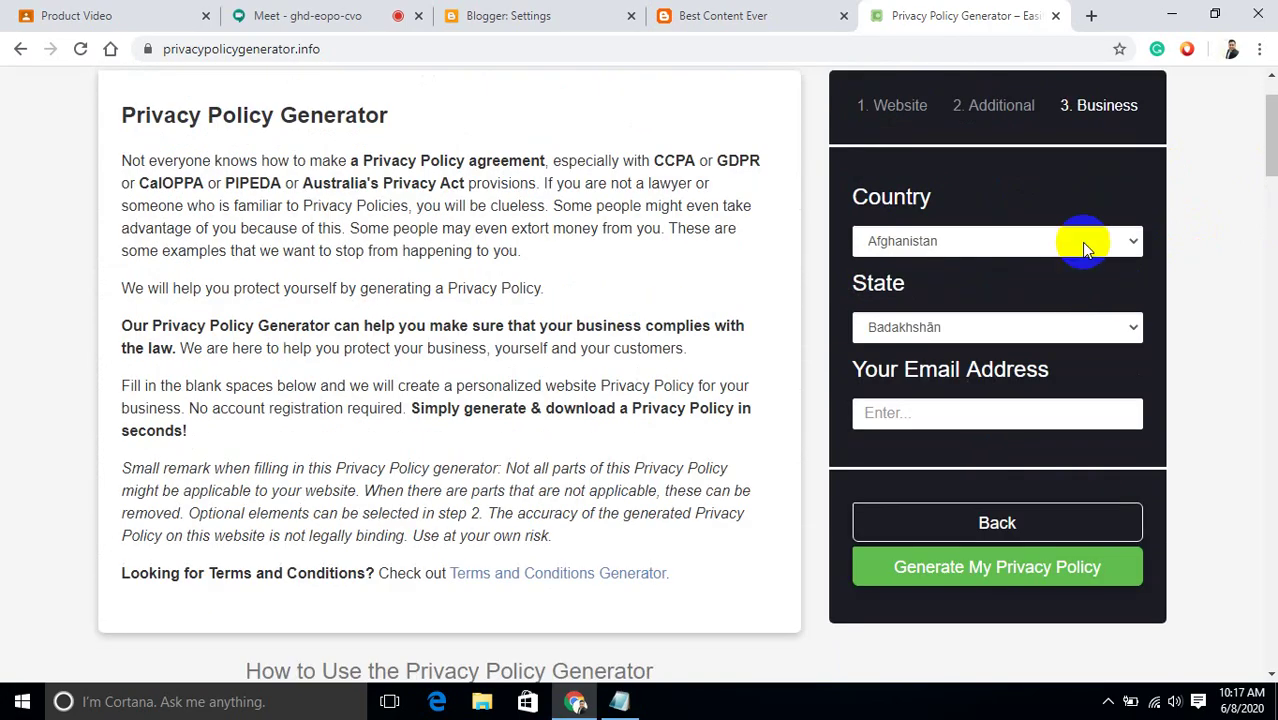
Choose United States as the business country.
{"action": "left_click", "coordinate": [1085, 248]}
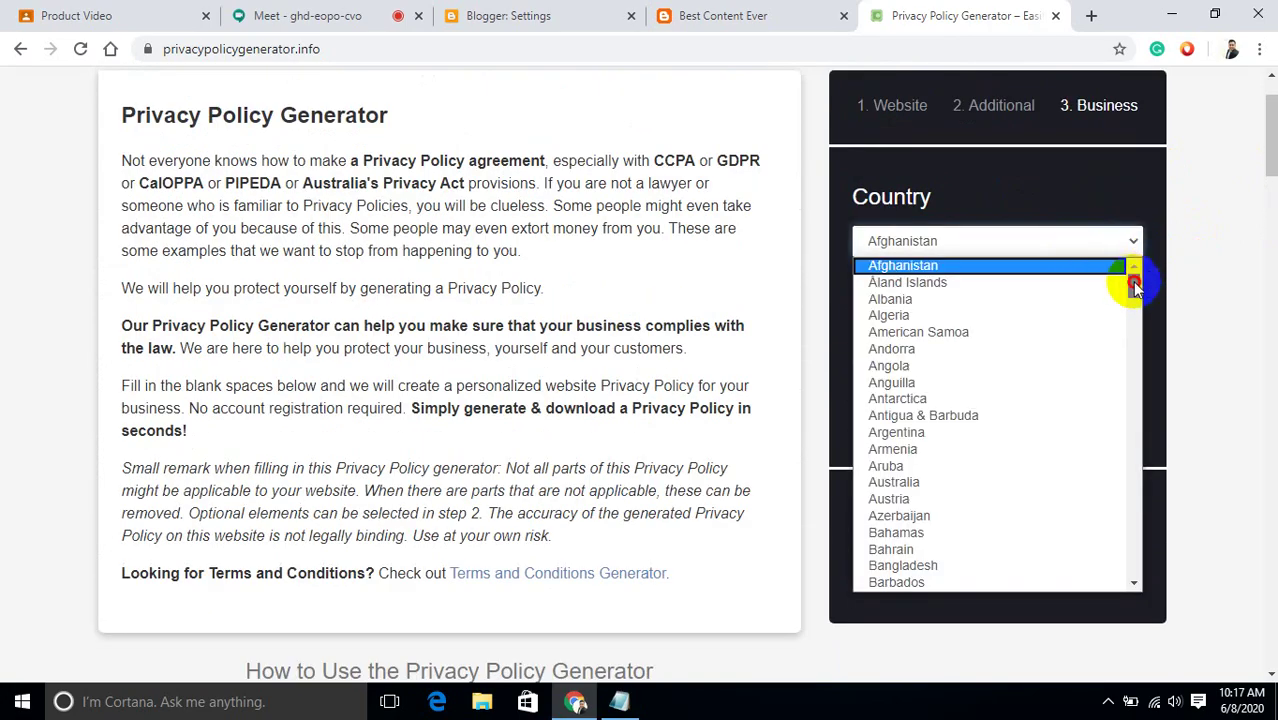
{"action": "left_click_drag", "start_coordinate": [1134, 283], "coordinate": [1152, 263]}
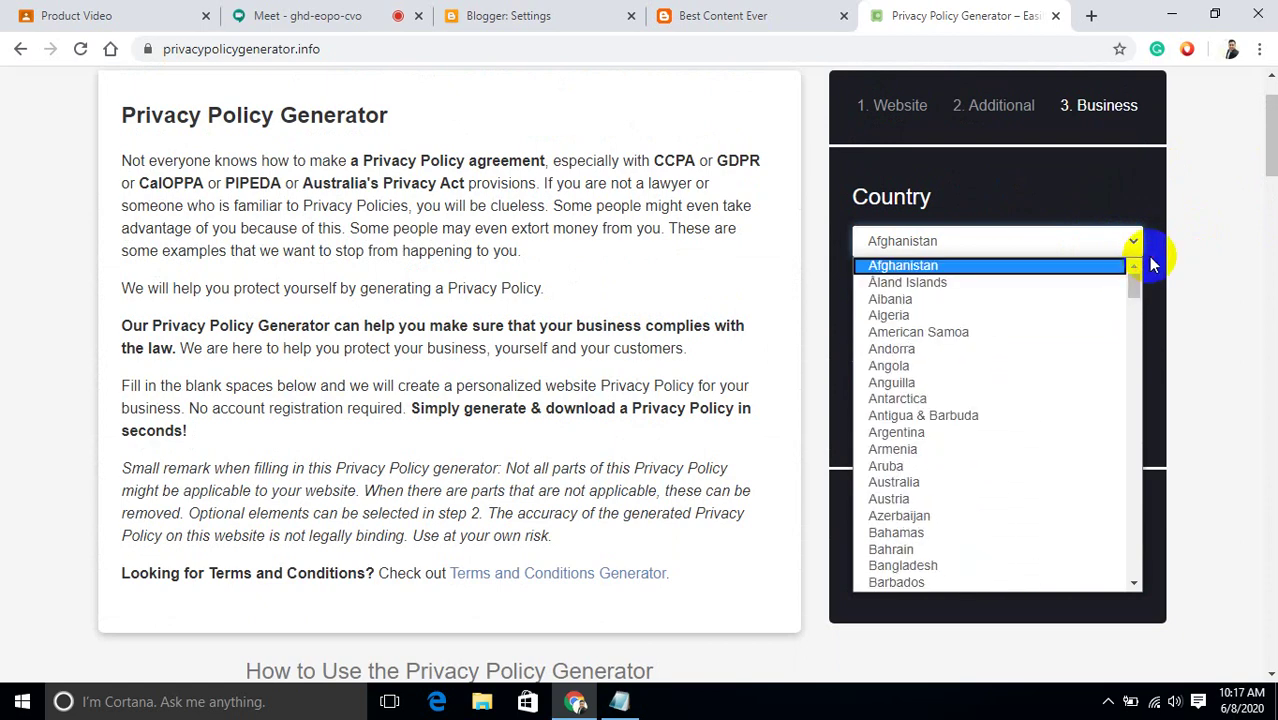
{"action": "left_click", "coordinate": [1152, 263]}
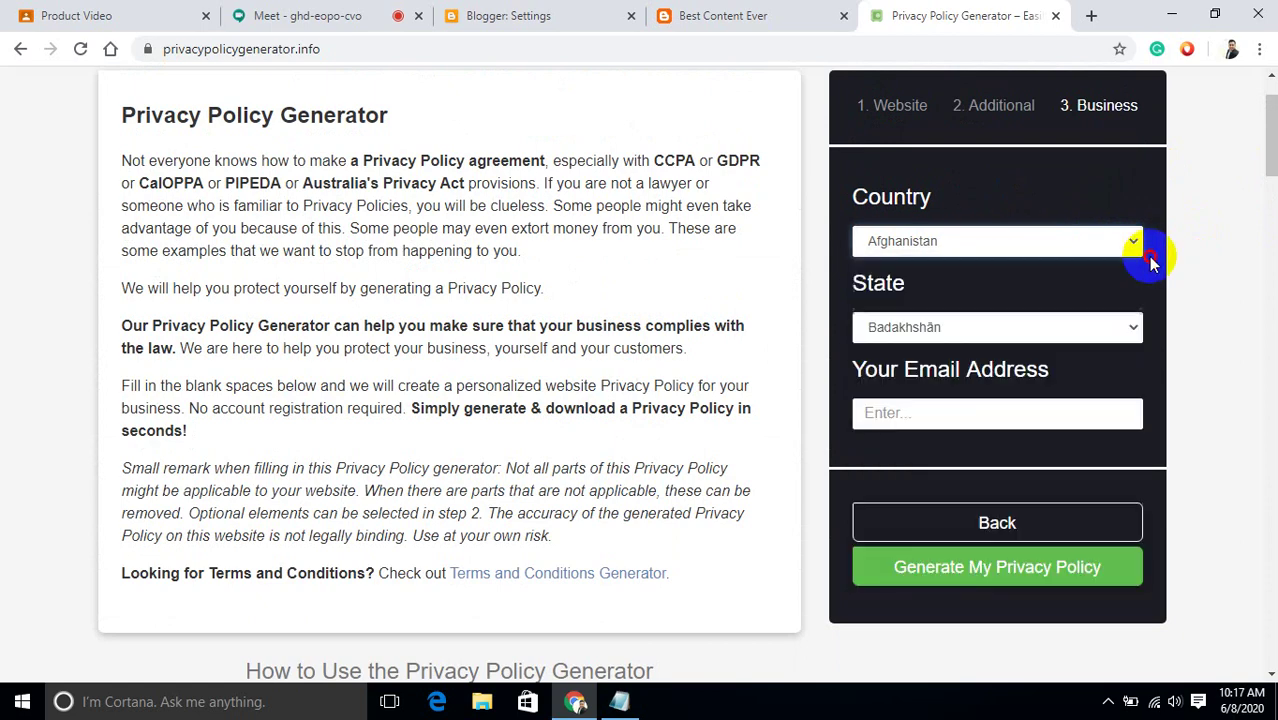
{"action": "left_click", "coordinate": [1097, 243]}
{"action": "key", "text": "u"}
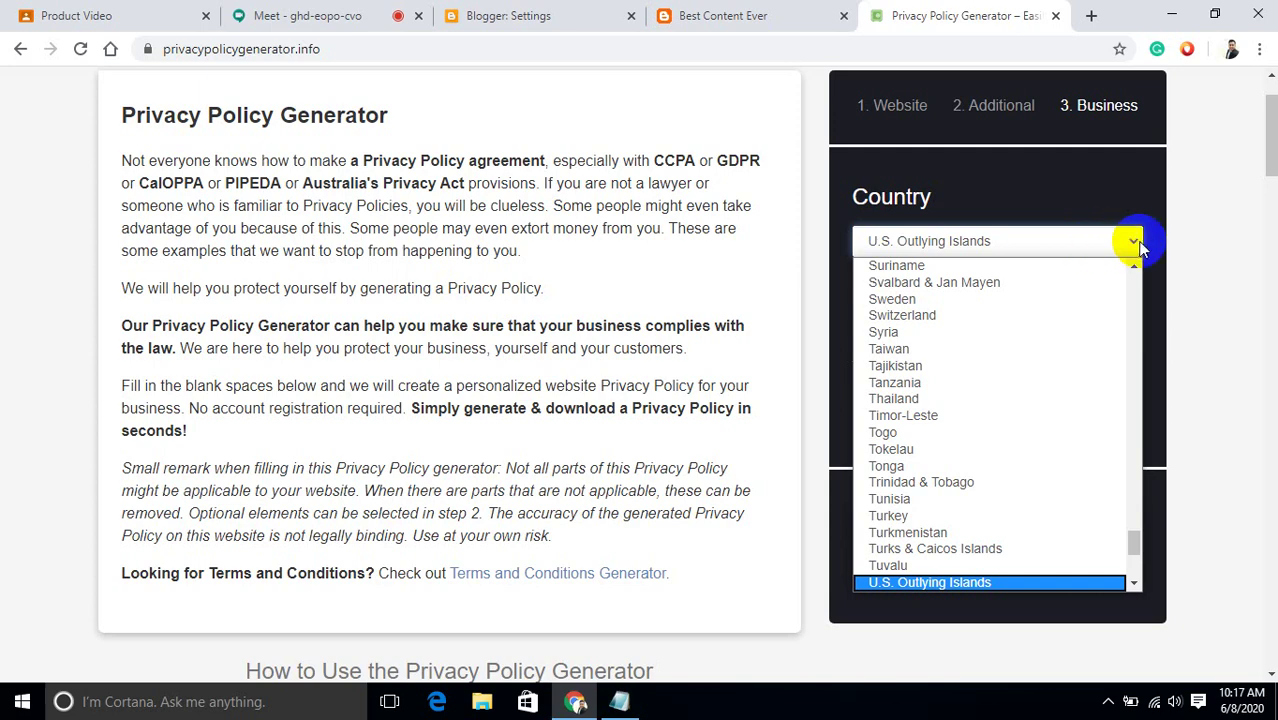
{"action": "left_click", "coordinate": [1125, 243]}
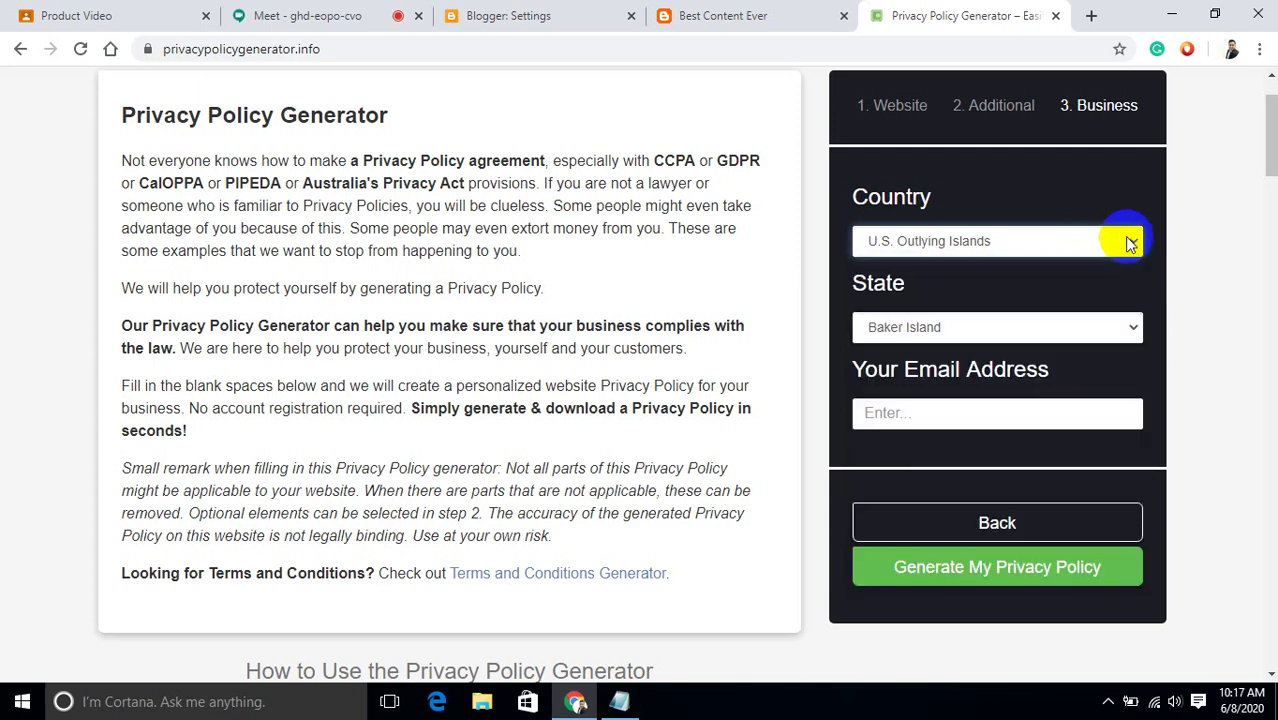
{"action": "left_click", "coordinate": [1048, 244]}
{"action": "key", "text": "u"}
{"action": "key", "text": "n"}
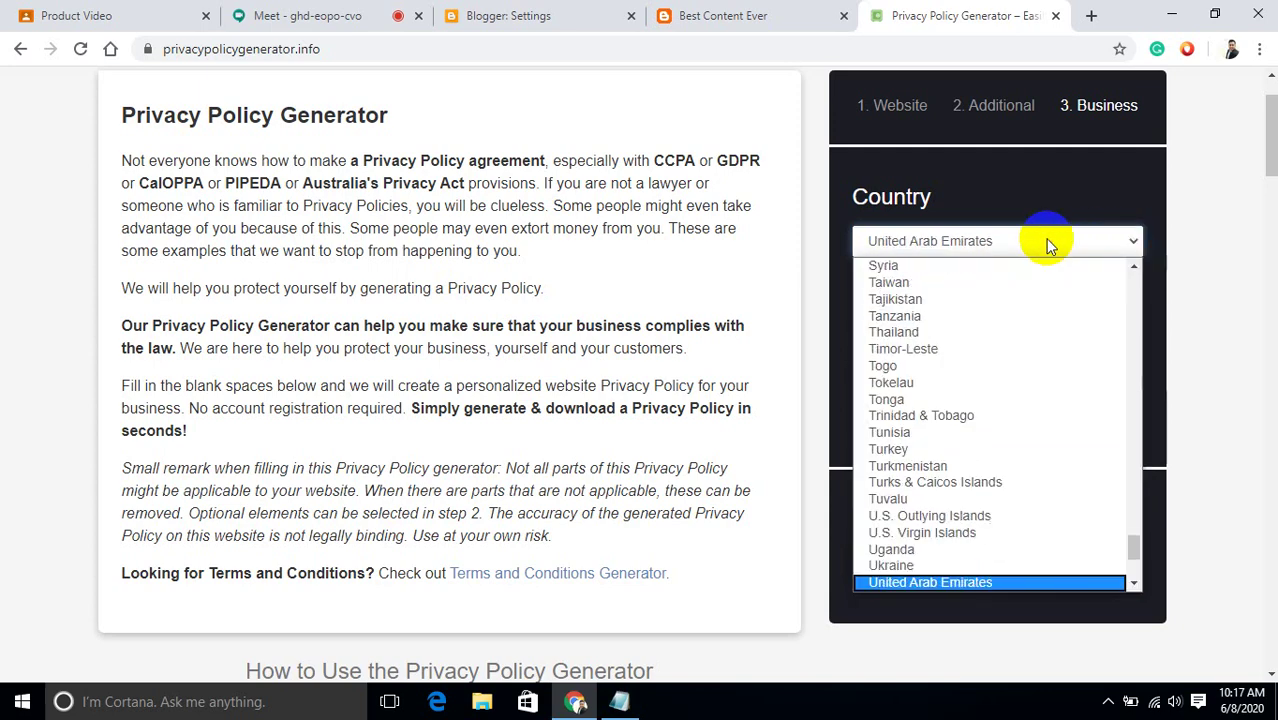
{"action": "key", "text": "i"}
{"action": "key", "text": "t"}
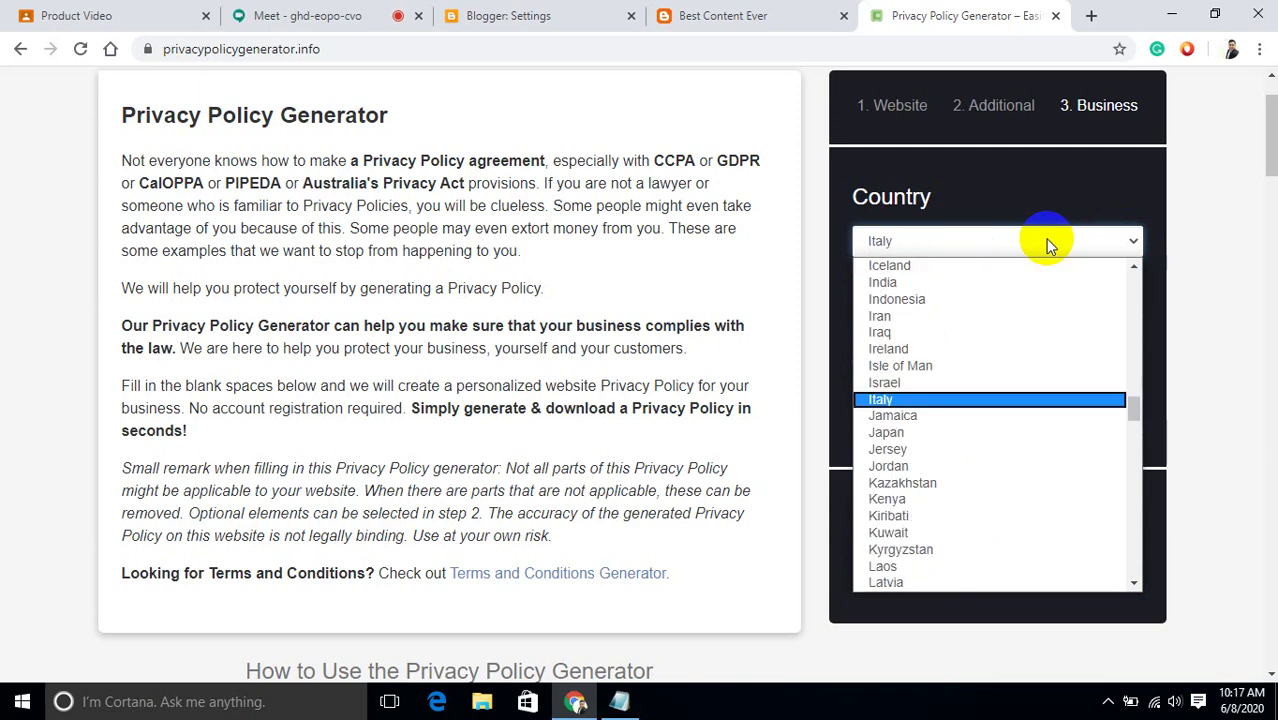
{"action": "key", "text": "u"}
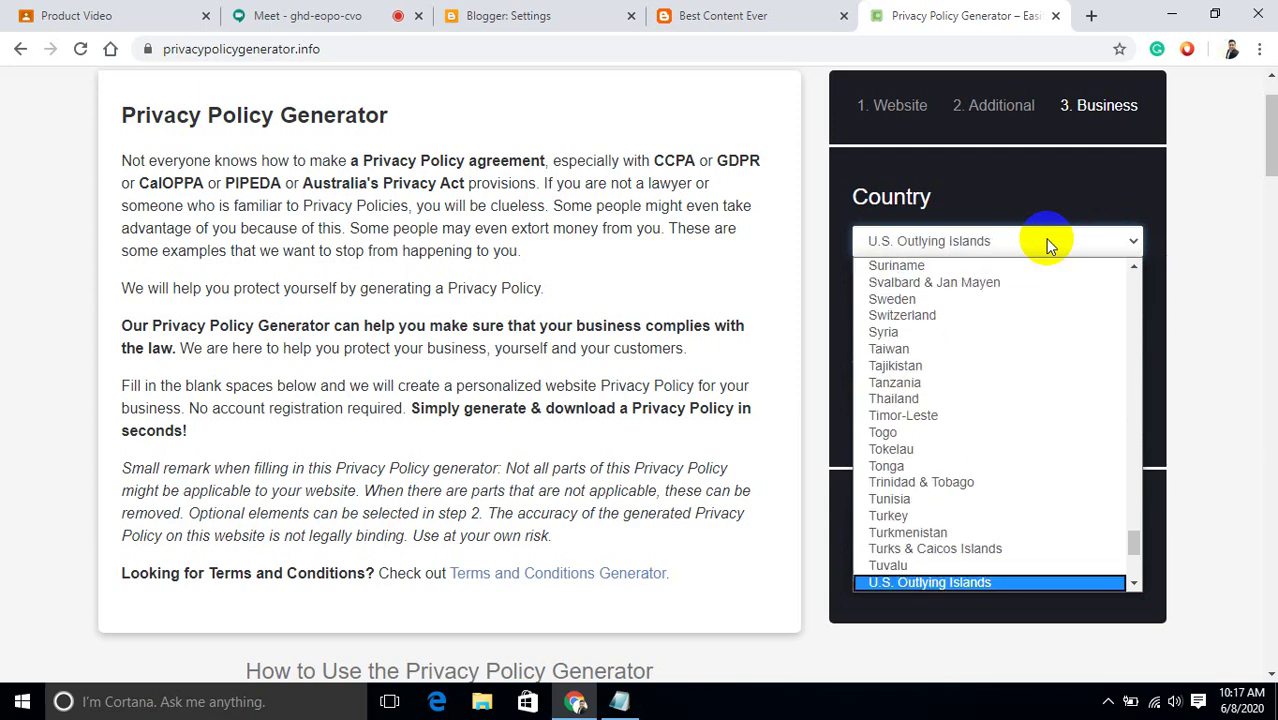
{"action": "key", "text": "n"}
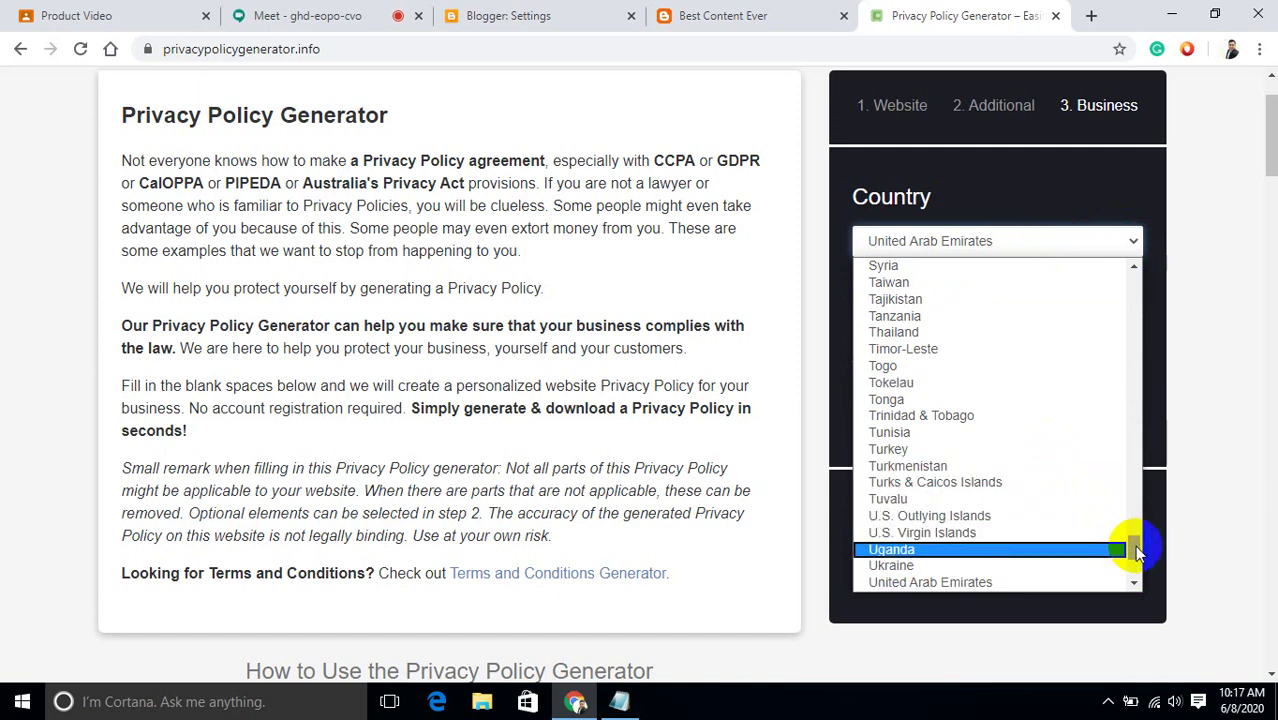
{"action": "left_click_drag", "start_coordinate": [1132, 548], "coordinate": [1135, 558]}
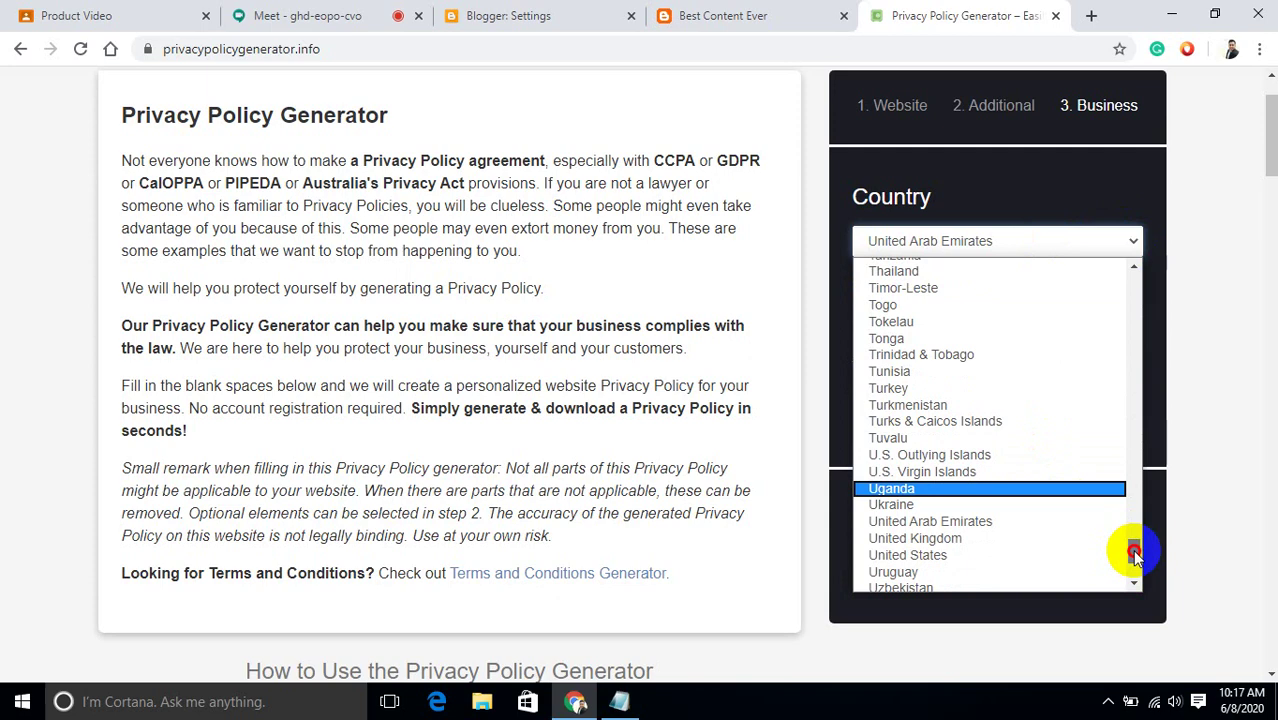
{"action": "left_click", "coordinate": [1062, 556]}
Set the state to Washington and type the contact e-mail address.
{"action": "left_click", "coordinate": [1043, 327]}
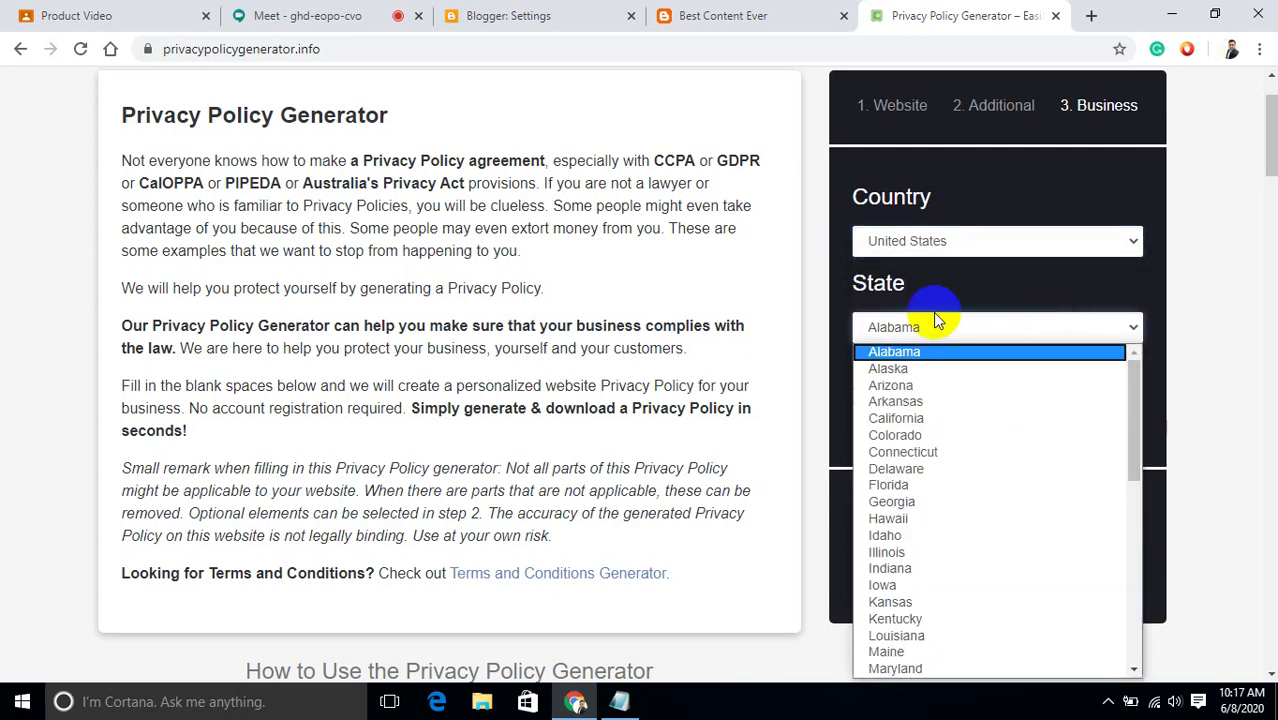
{"action": "key", "text": "w"}
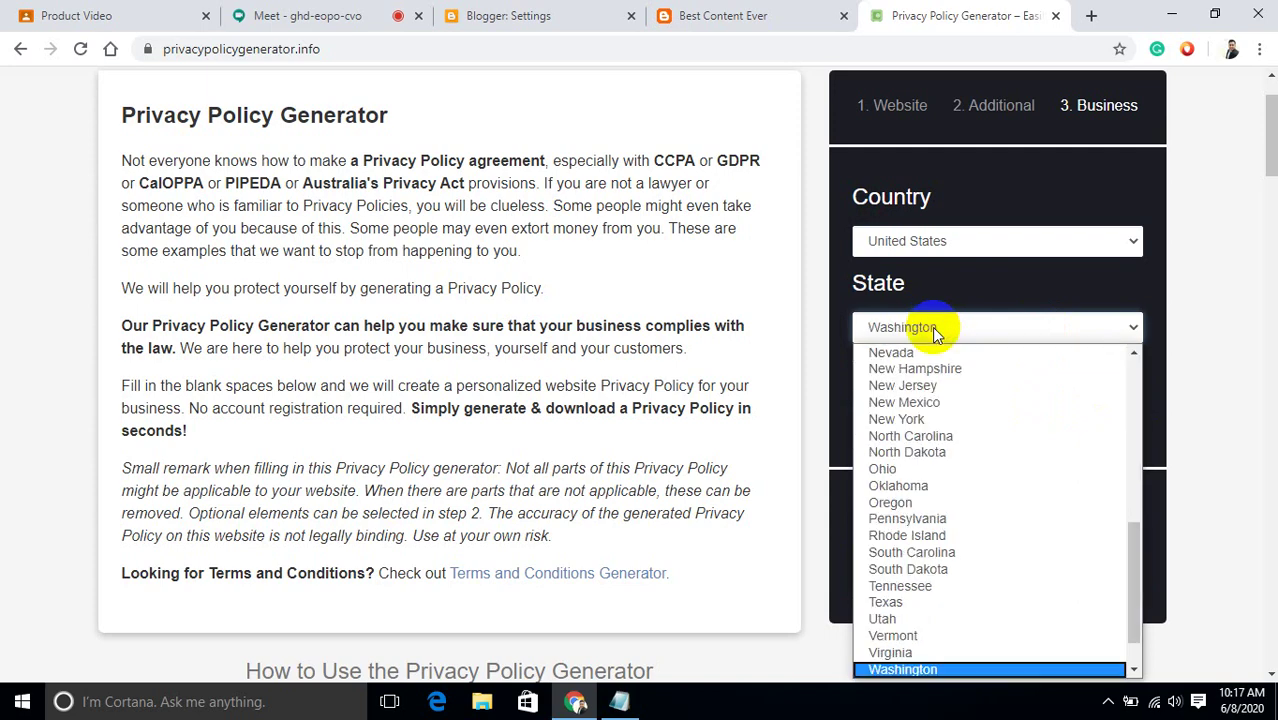
{"action": "left_click", "coordinate": [936, 670]}
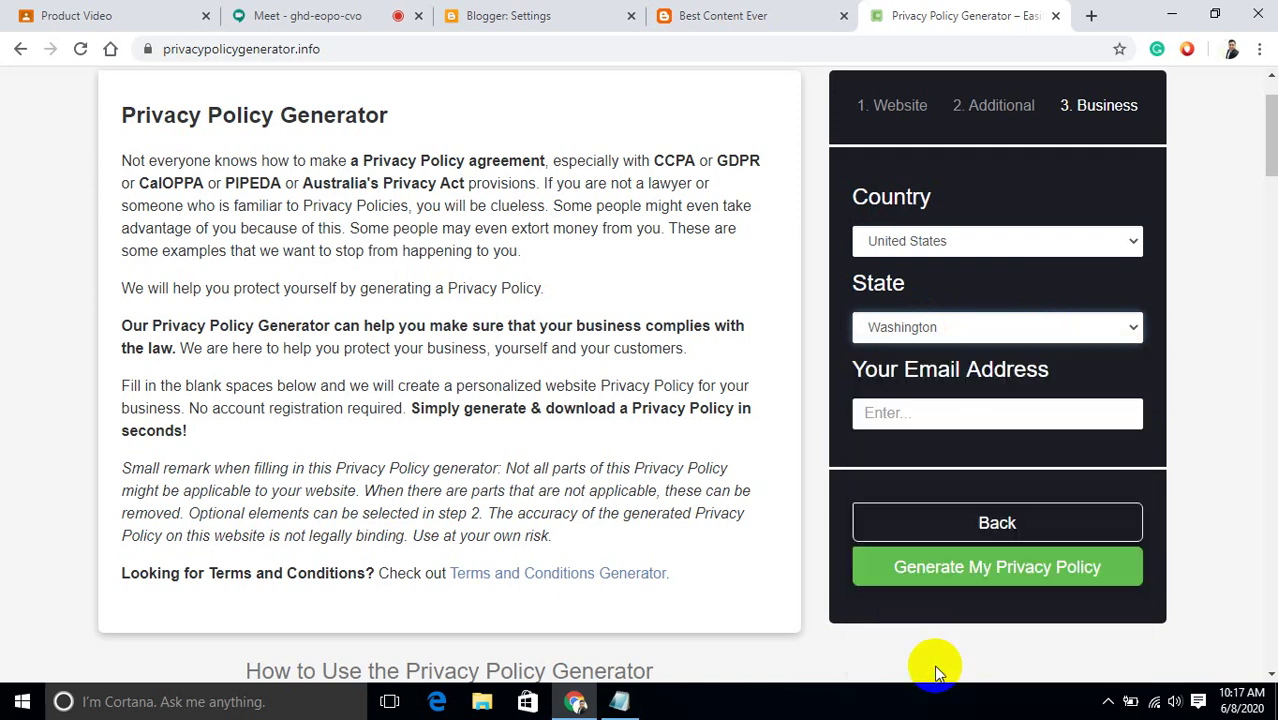
{"action": "left_click", "coordinate": [959, 413]}
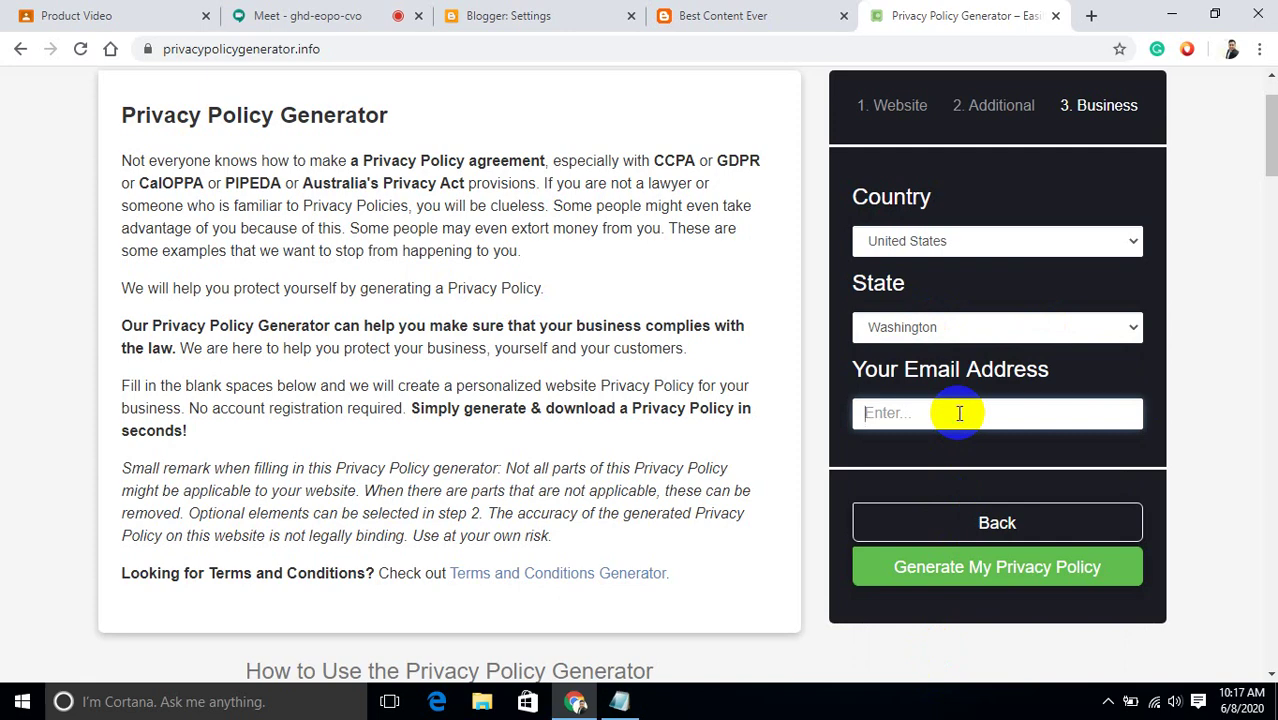
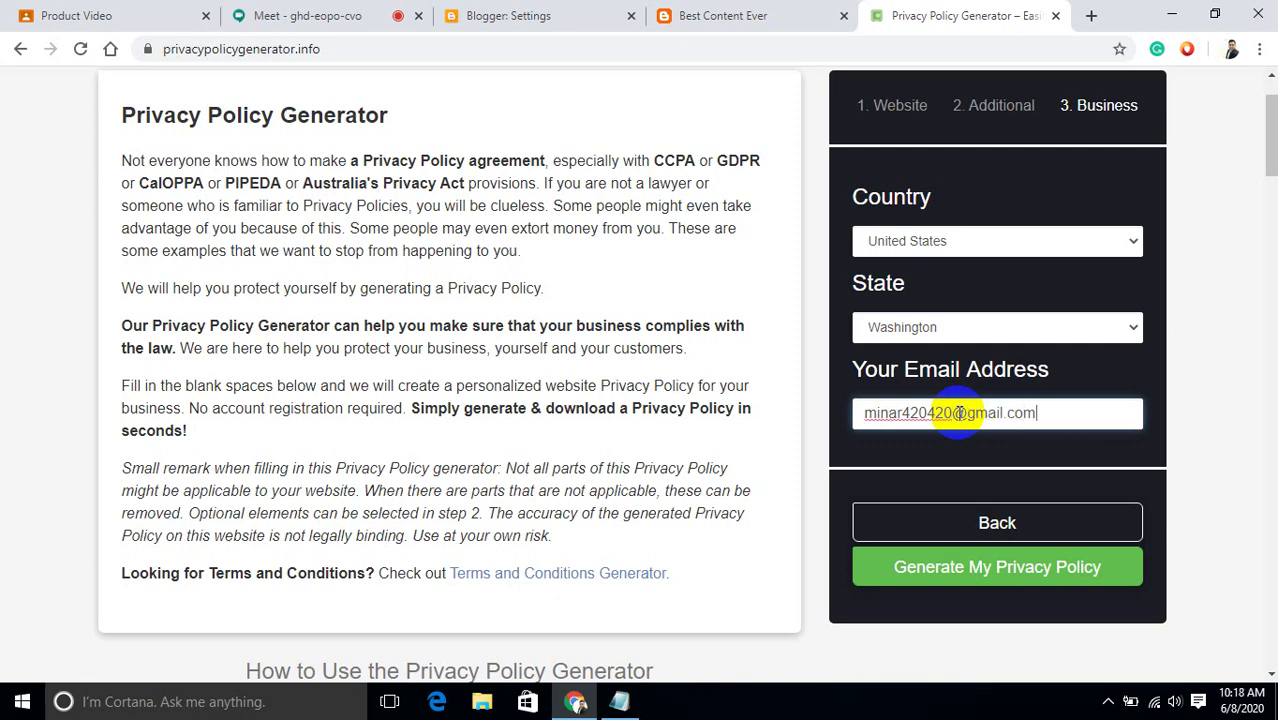
Generate the All Best Content privacy policy and select all of its HTML code.
{"action": "left_click", "coordinate": [1005, 578]}
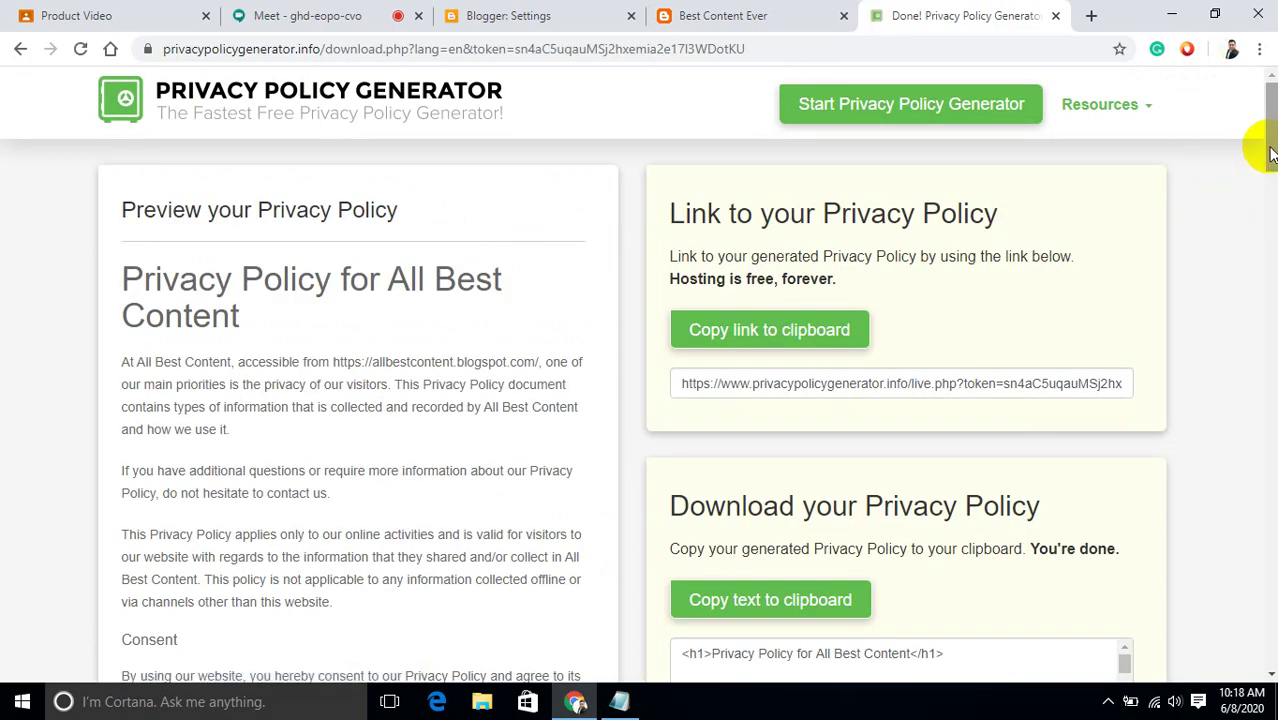
{"action": "left_click_drag", "start_coordinate": [1272, 152], "coordinate": [1272, 228]}
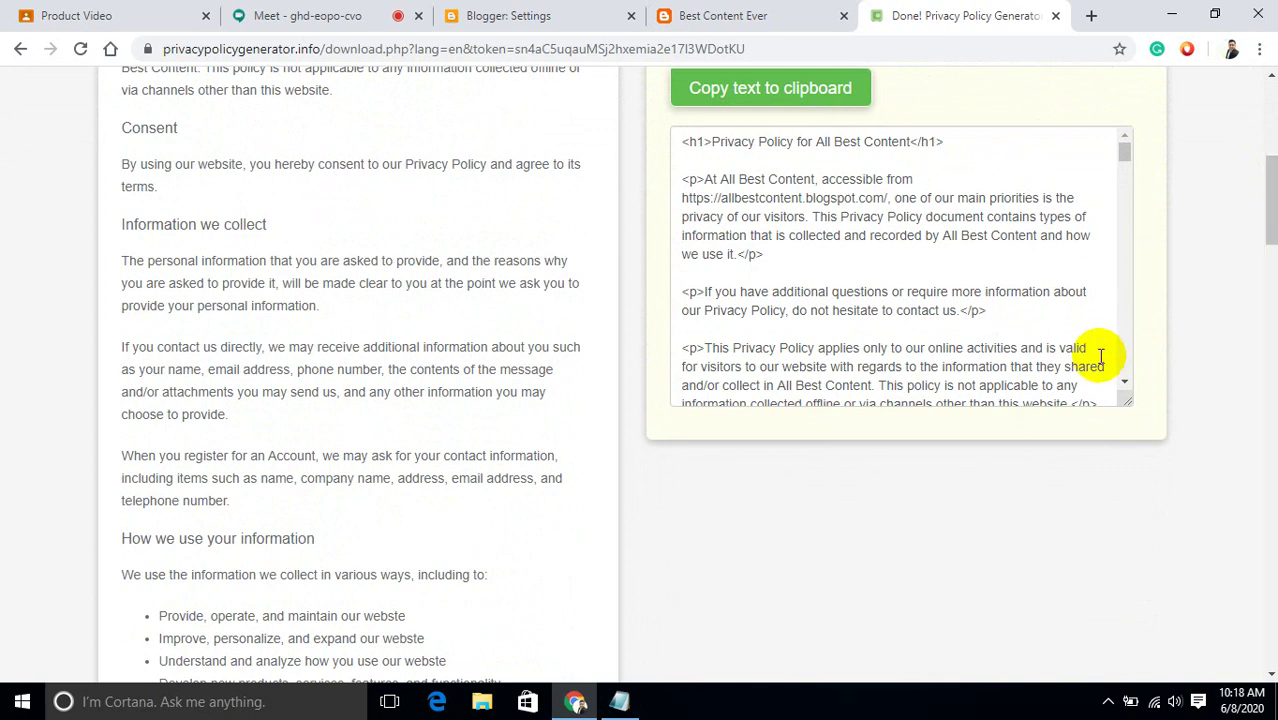
{"action": "left_click", "coordinate": [996, 312]}
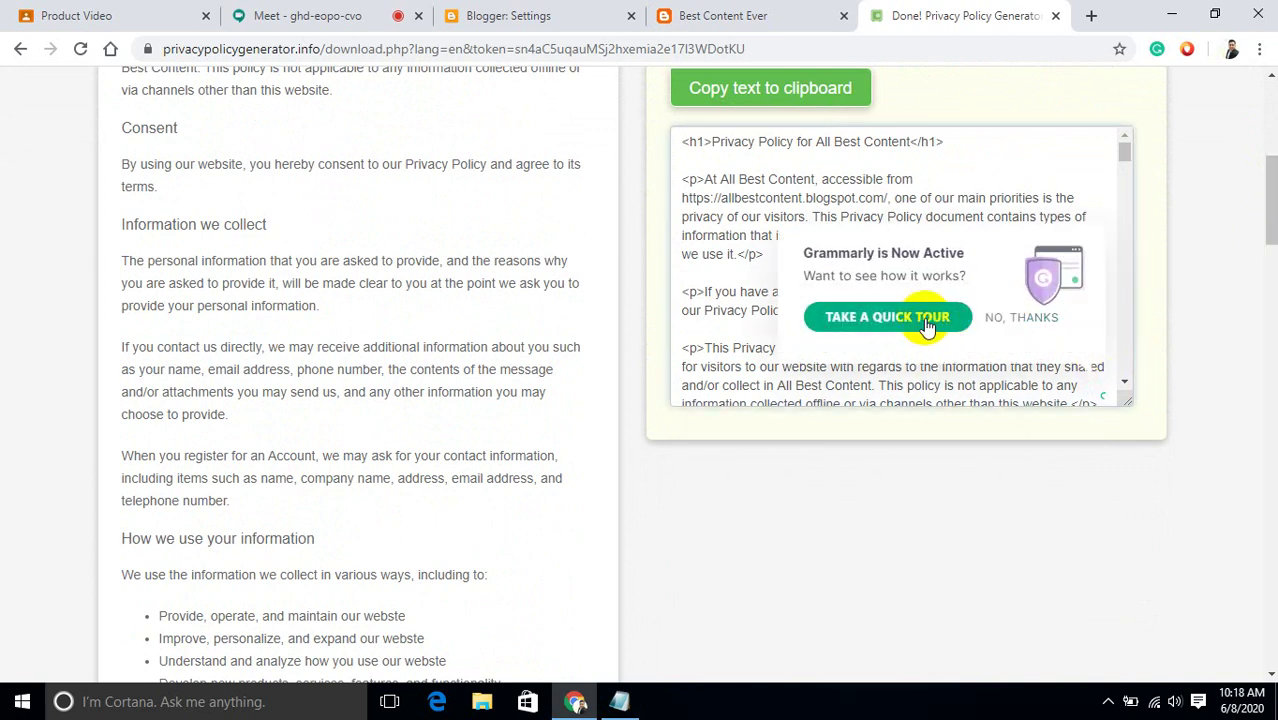
{"action": "left_click", "coordinate": [1000, 316]}
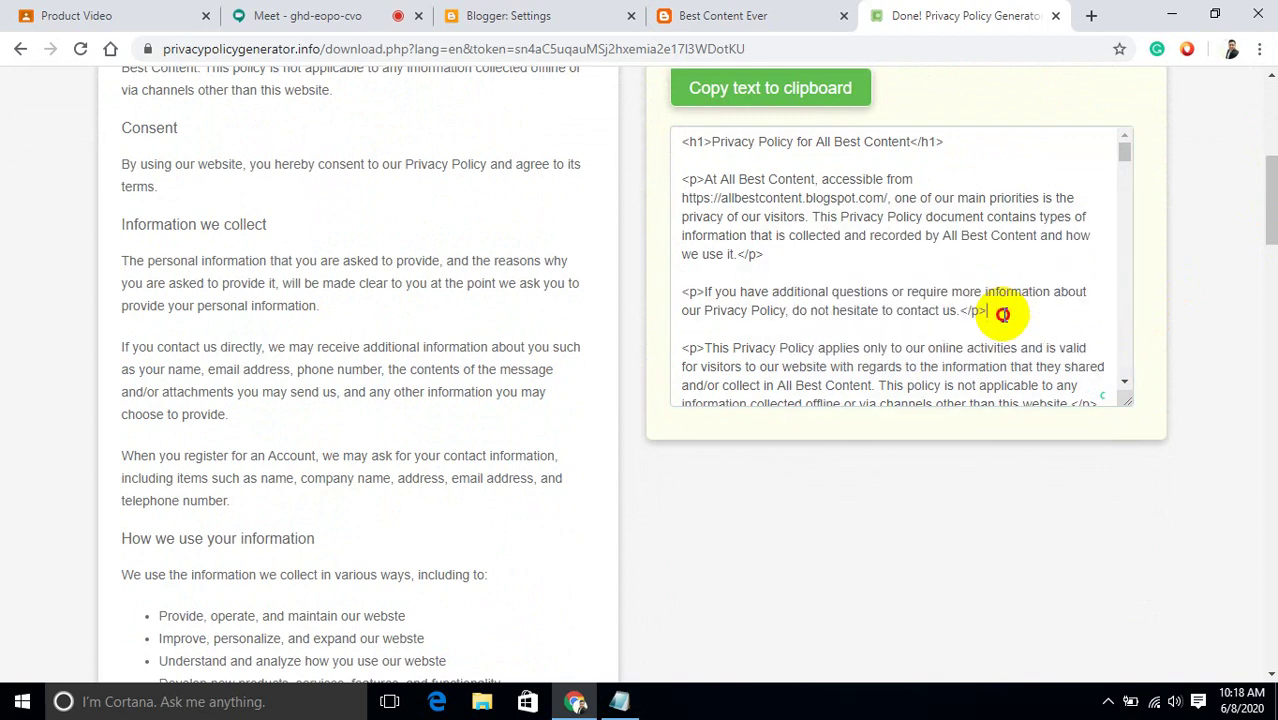
{"action": "key", "text": "ctrl+a"}
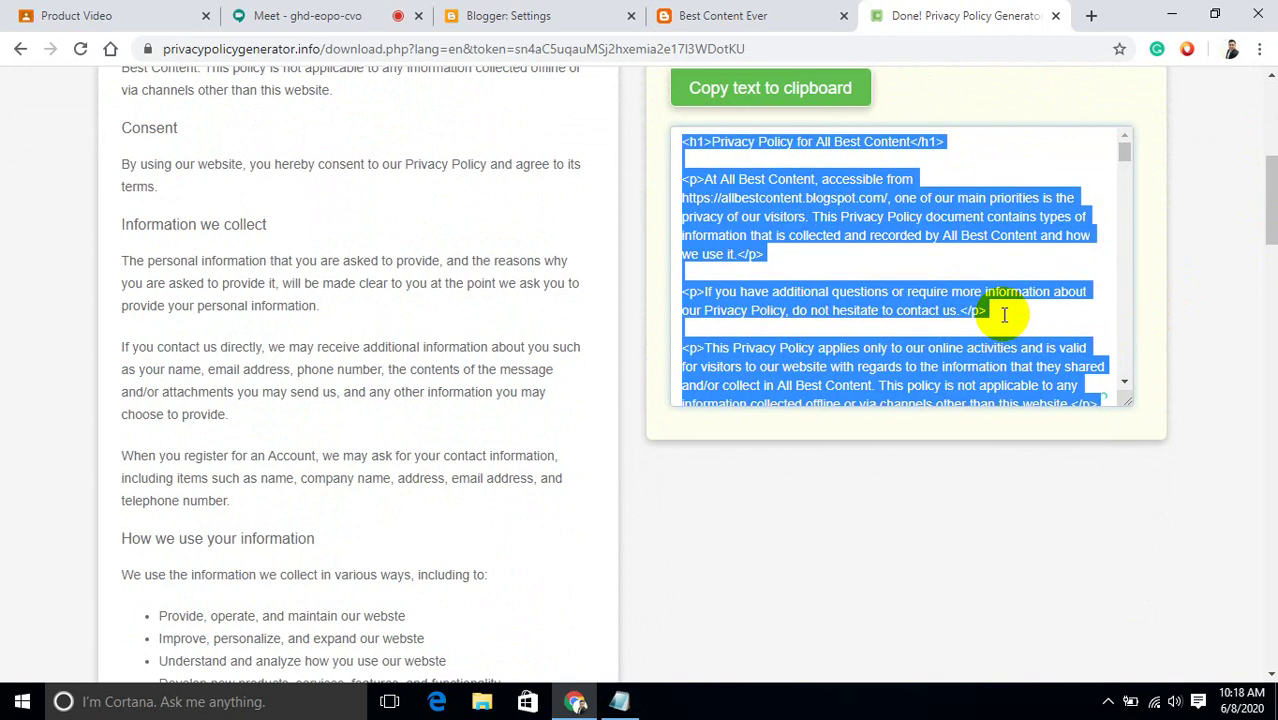
{"action": "left_click", "coordinate": [1170, 16]}
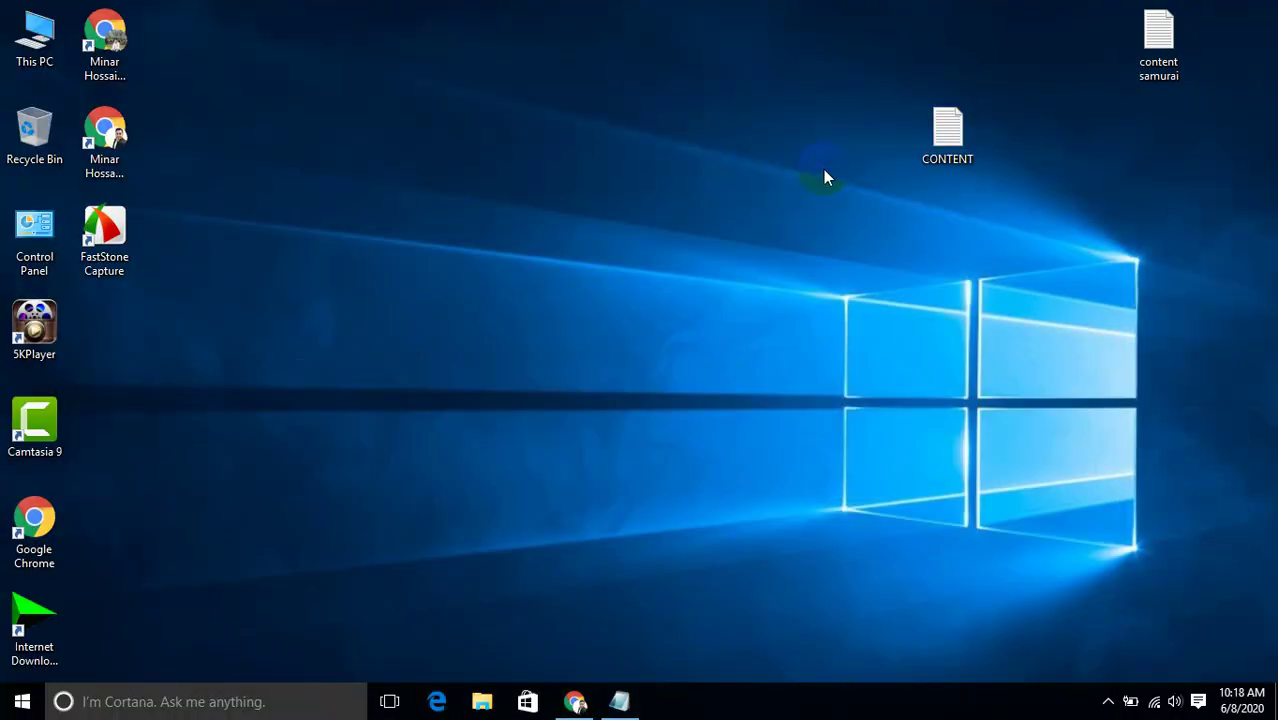
Create a desktop text document named 'best content blog' and open it.
{"action": "right_click", "coordinate": [740, 212]}
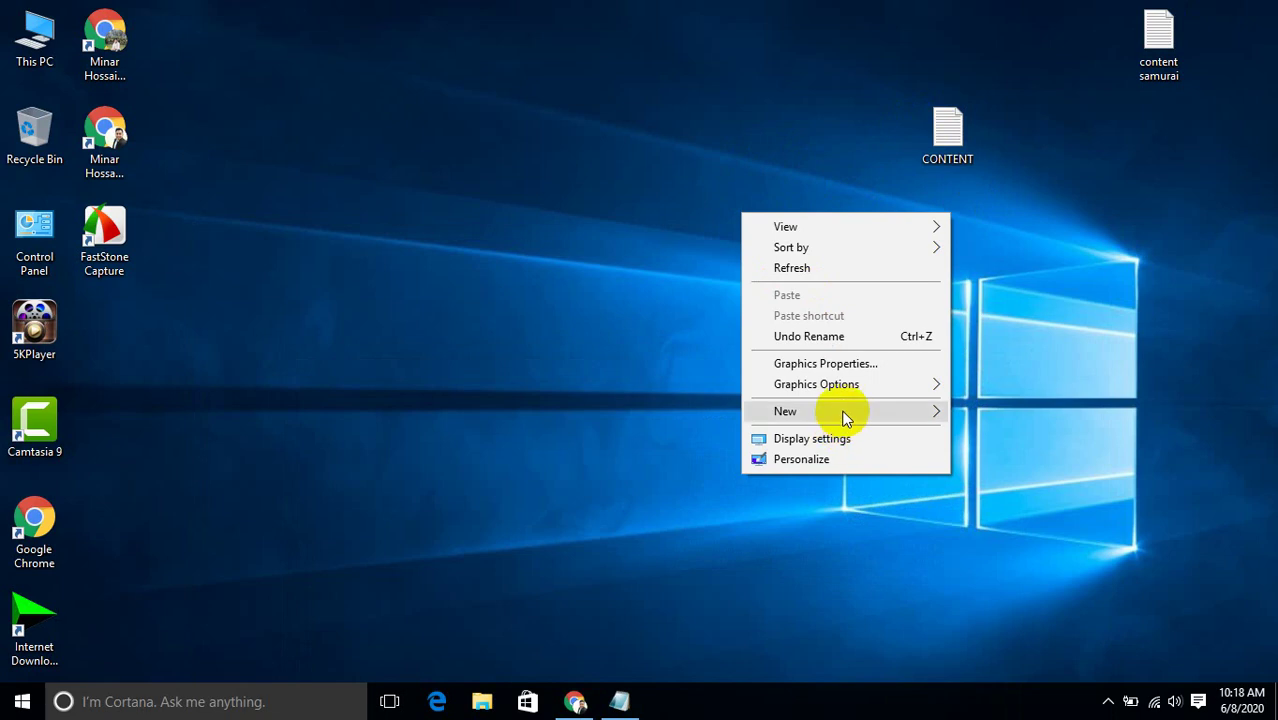
{"action": "mouse_move", "coordinate": [844, 417]}
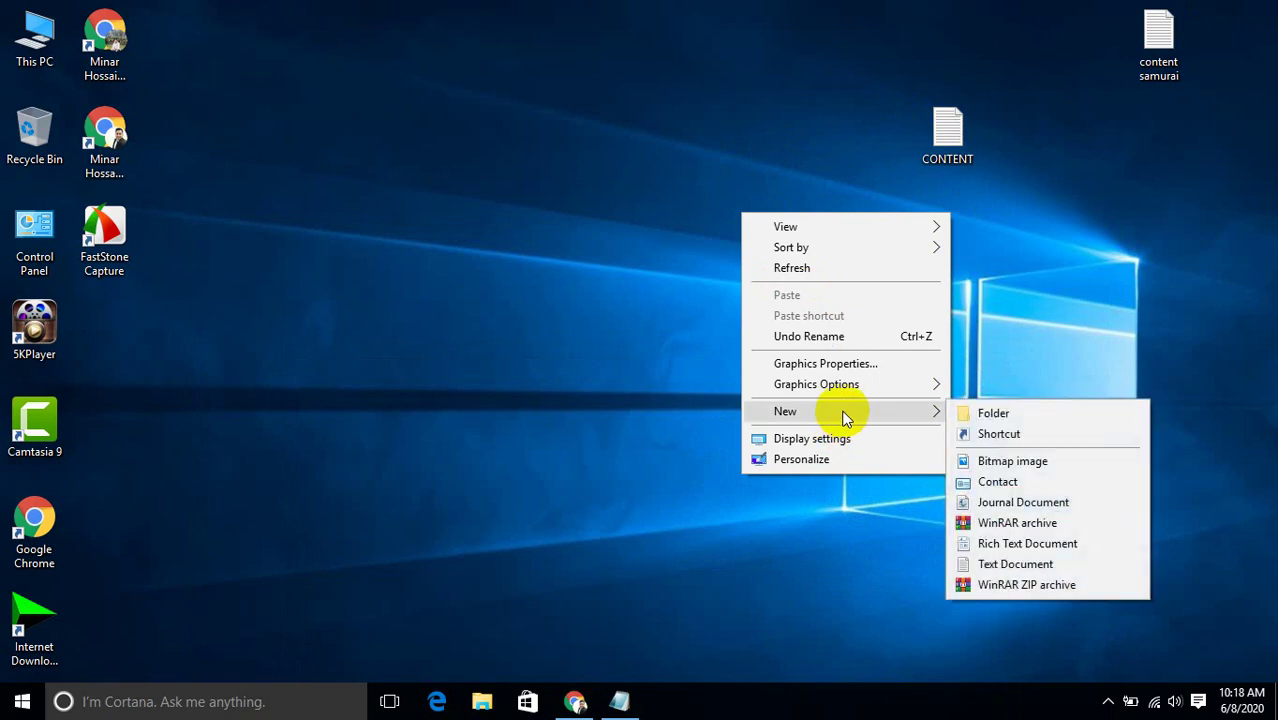
{"action": "left_click", "coordinate": [1016, 566]}
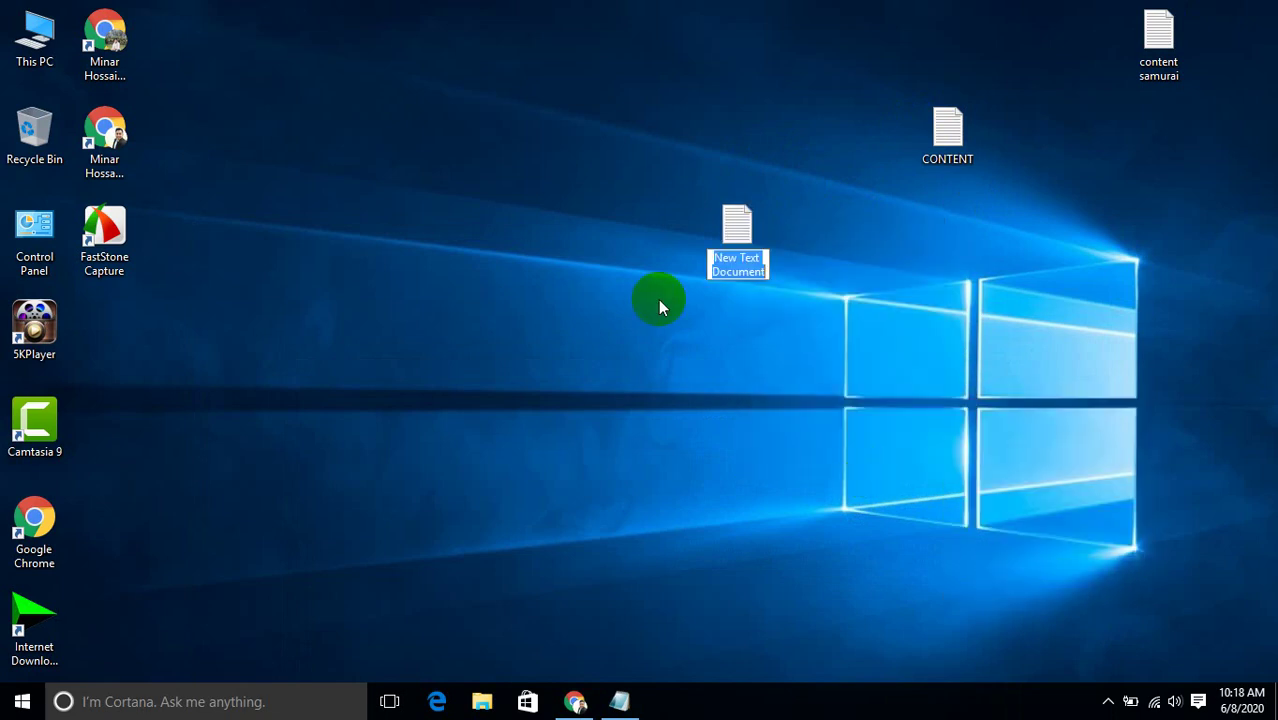
{"action": "type", "text": "best"}
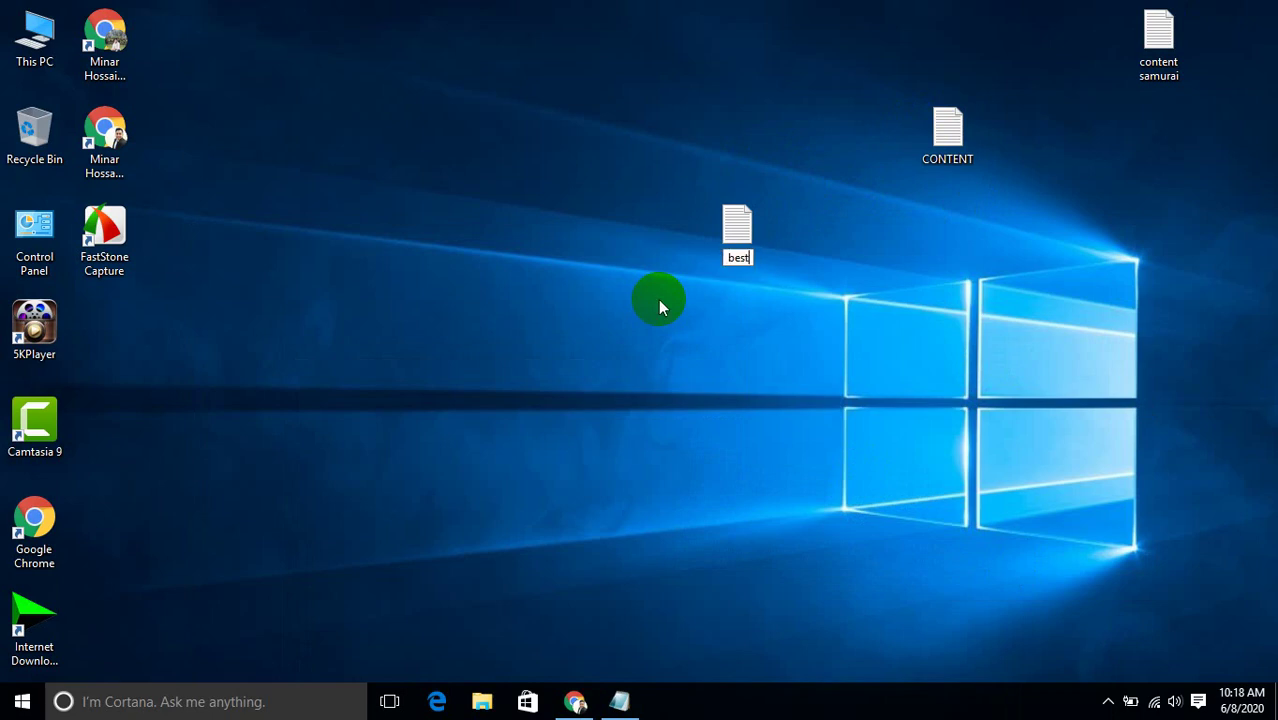
{"action": "type", "text": " content"}
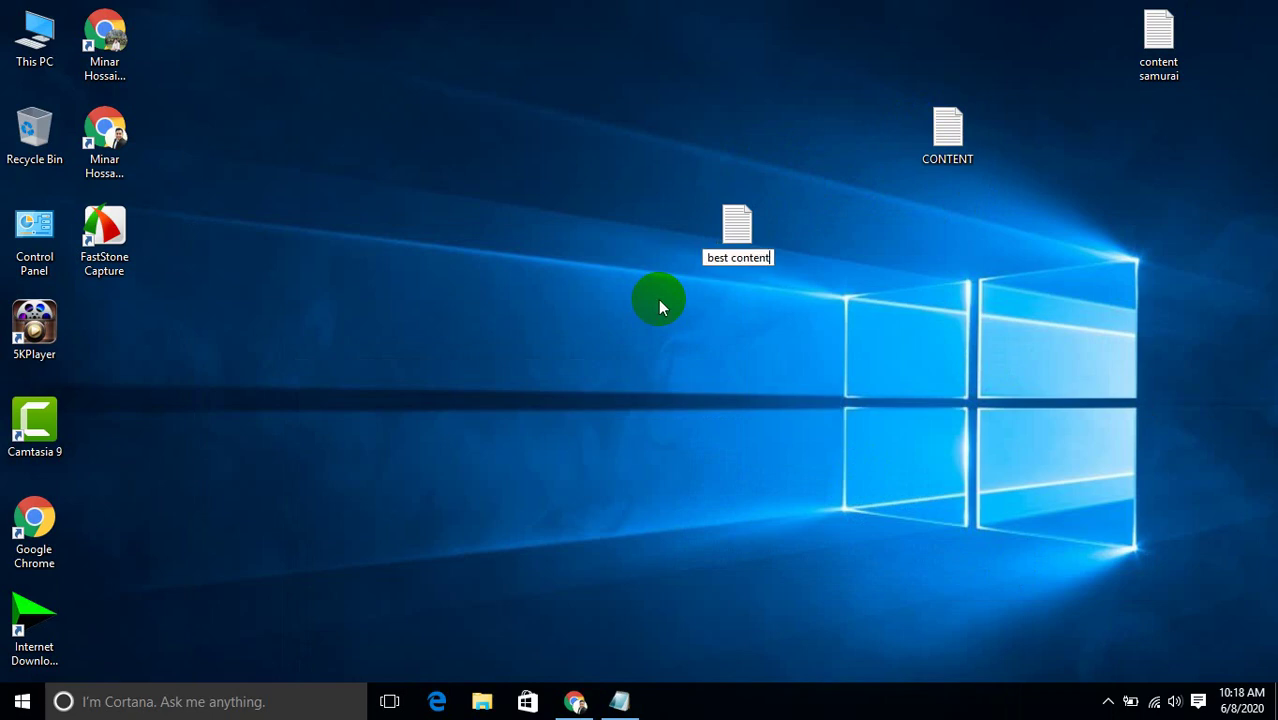
{"action": "type", "text": " blog"}
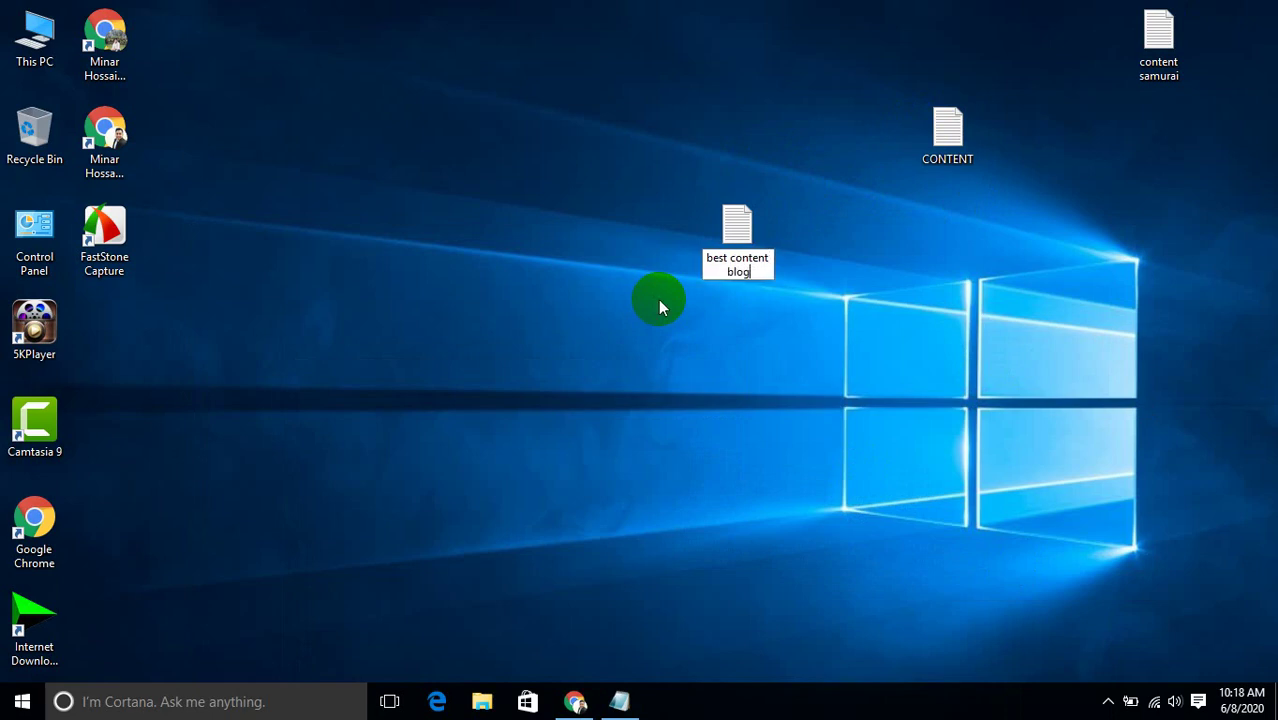
{"action": "key", "text": "Return"}
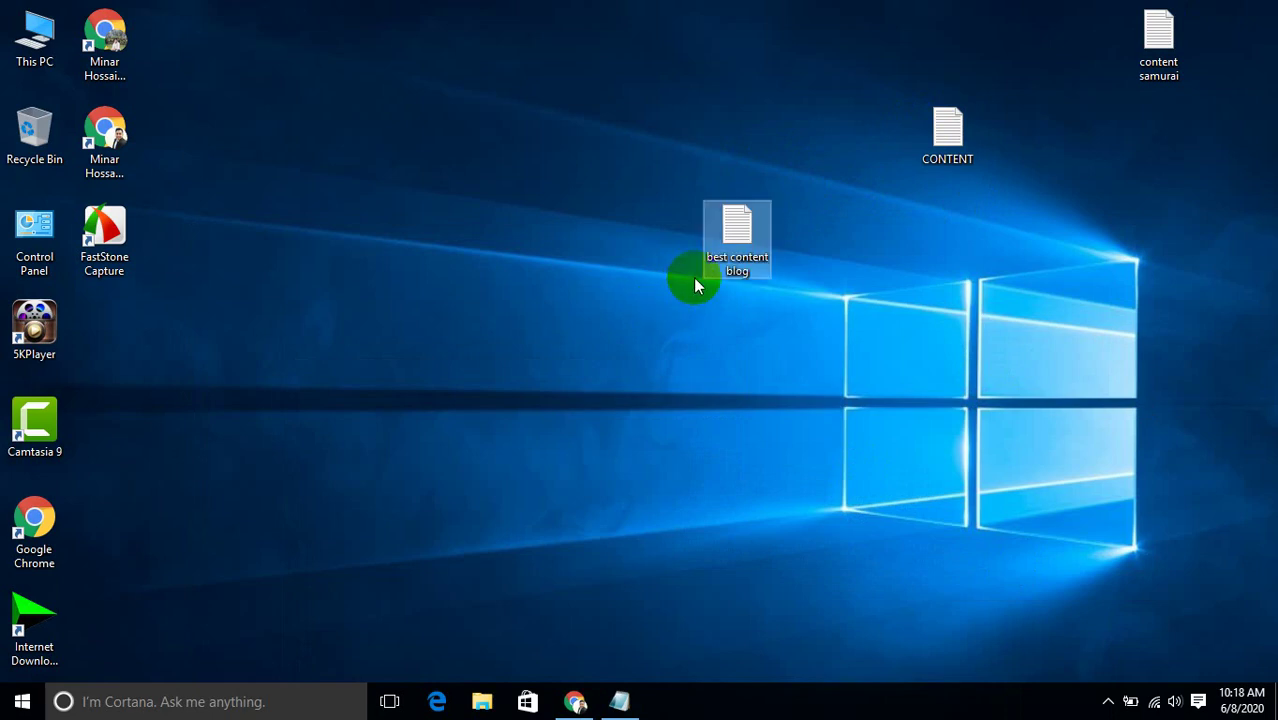
{"action": "double_click", "coordinate": [737, 228]}
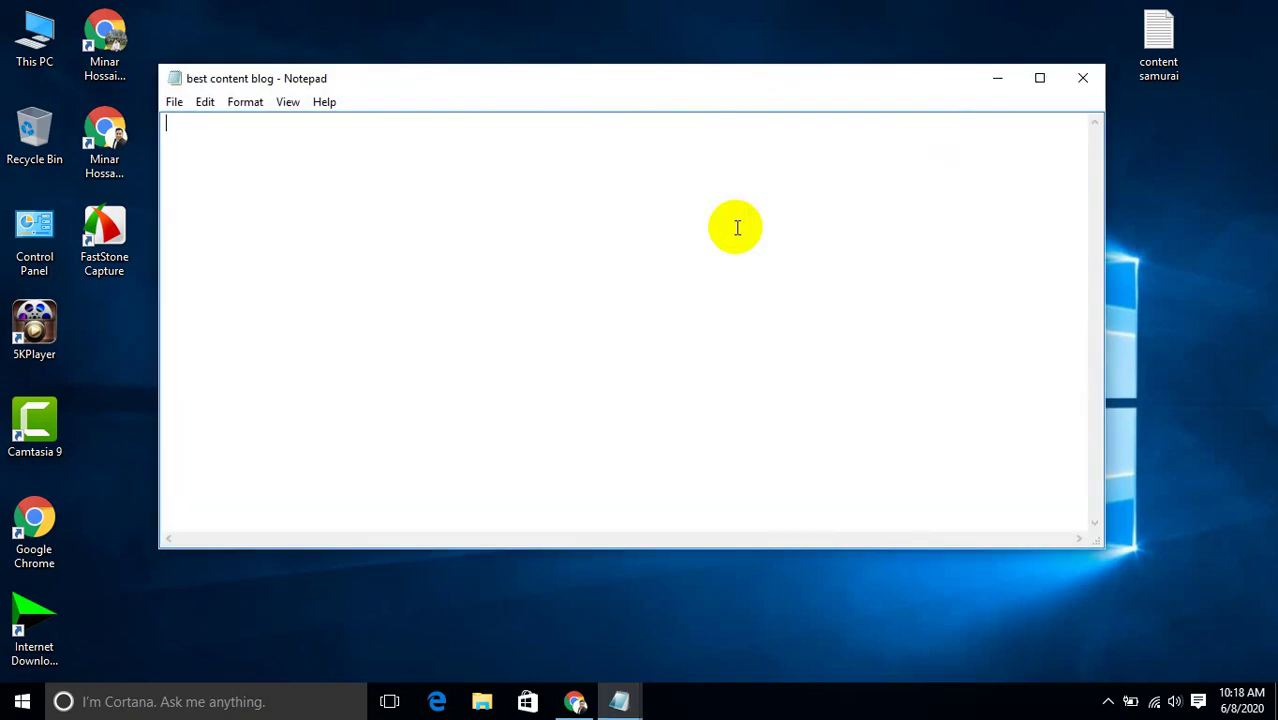
Type the heading 'Blog Policy' and paste the policy HTML below it.
{"action": "type", "text": "Blog Policy"}
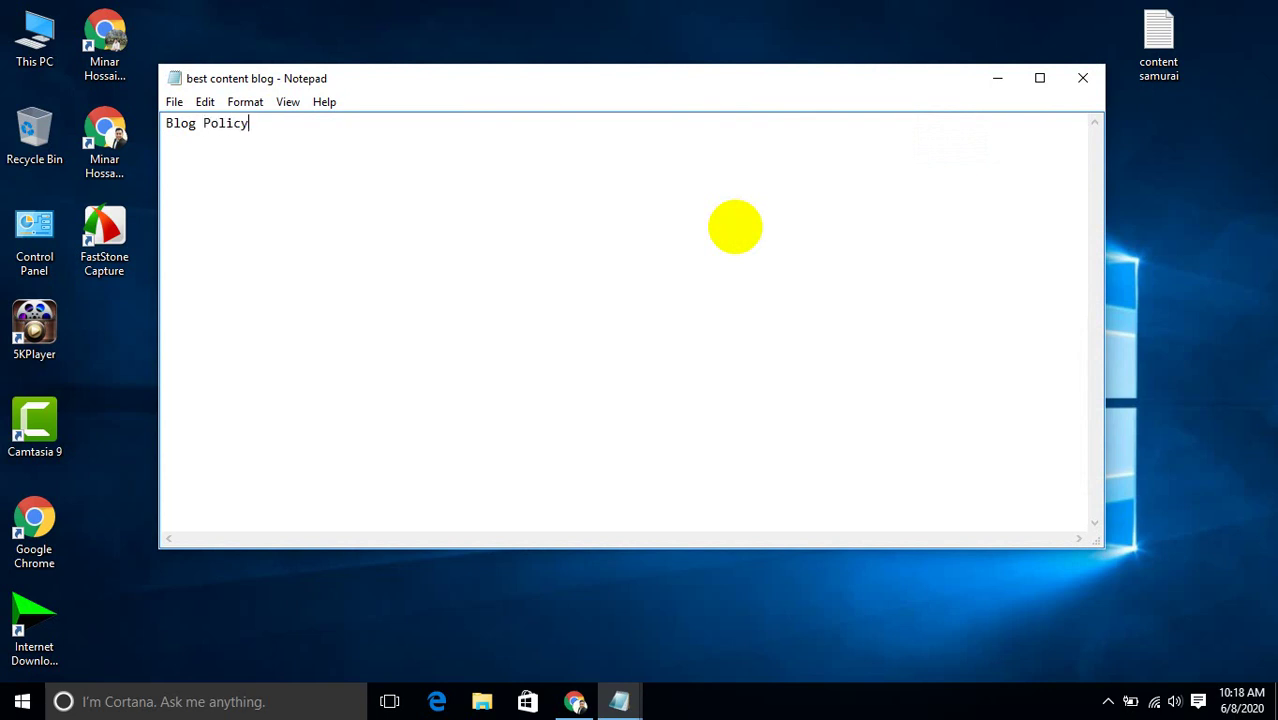
{"action": "key", "text": "Return"}
{"action": "key", "text": "ctrl+v"}
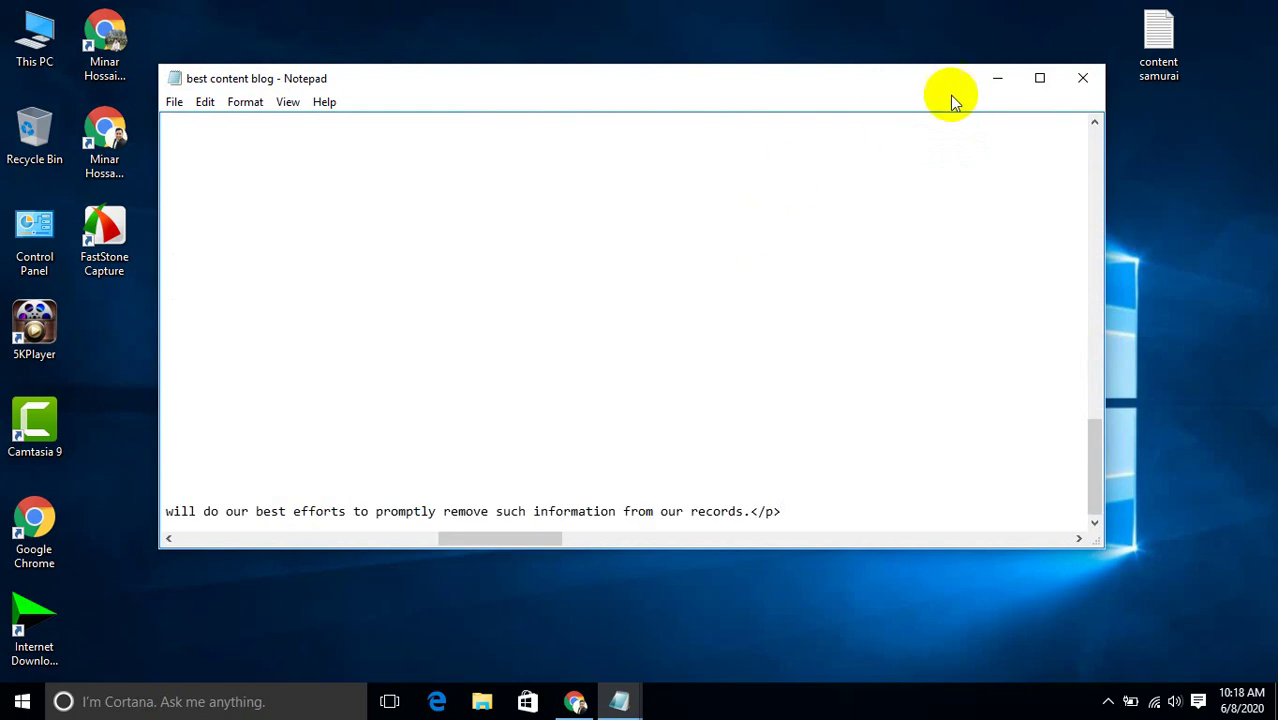
{"action": "left_click", "coordinate": [998, 80]}
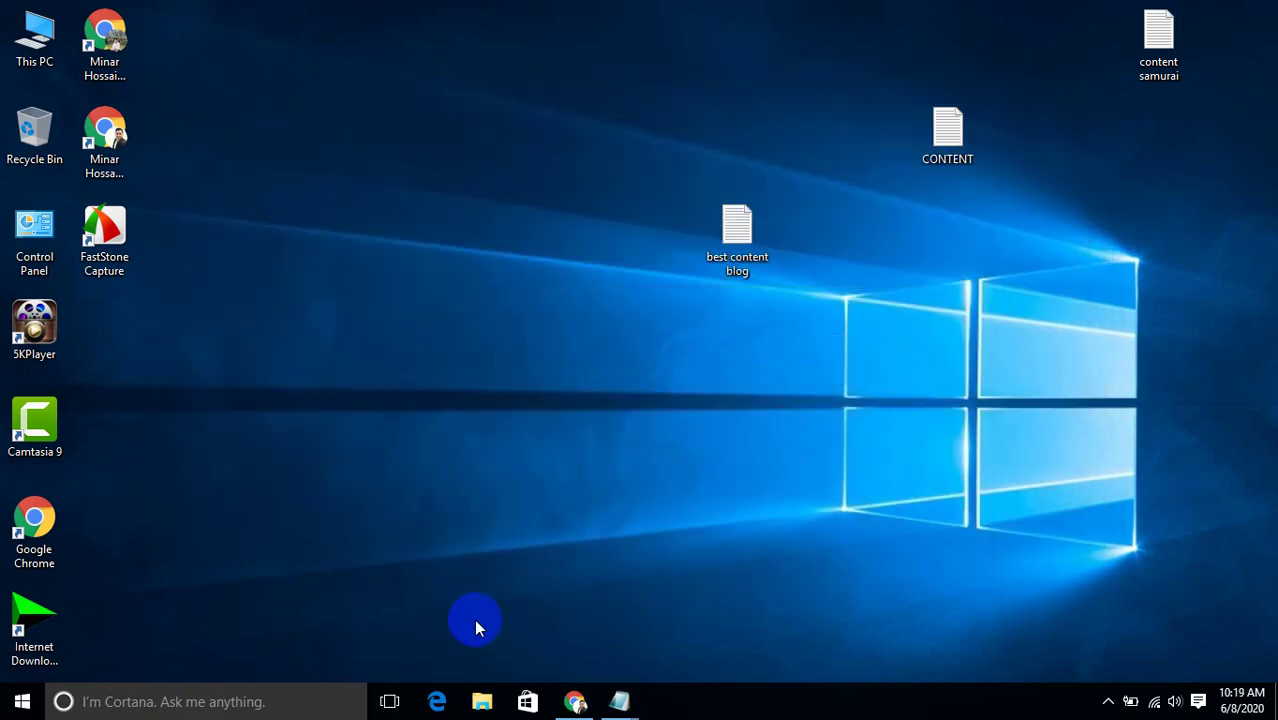
Restore Chrome, look over the Google Meet chat, then view the empty Best Content Ever blog.
{"action": "mouse_move", "coordinate": [573, 697]}
{"action": "left_click", "coordinate": [505, 598]}
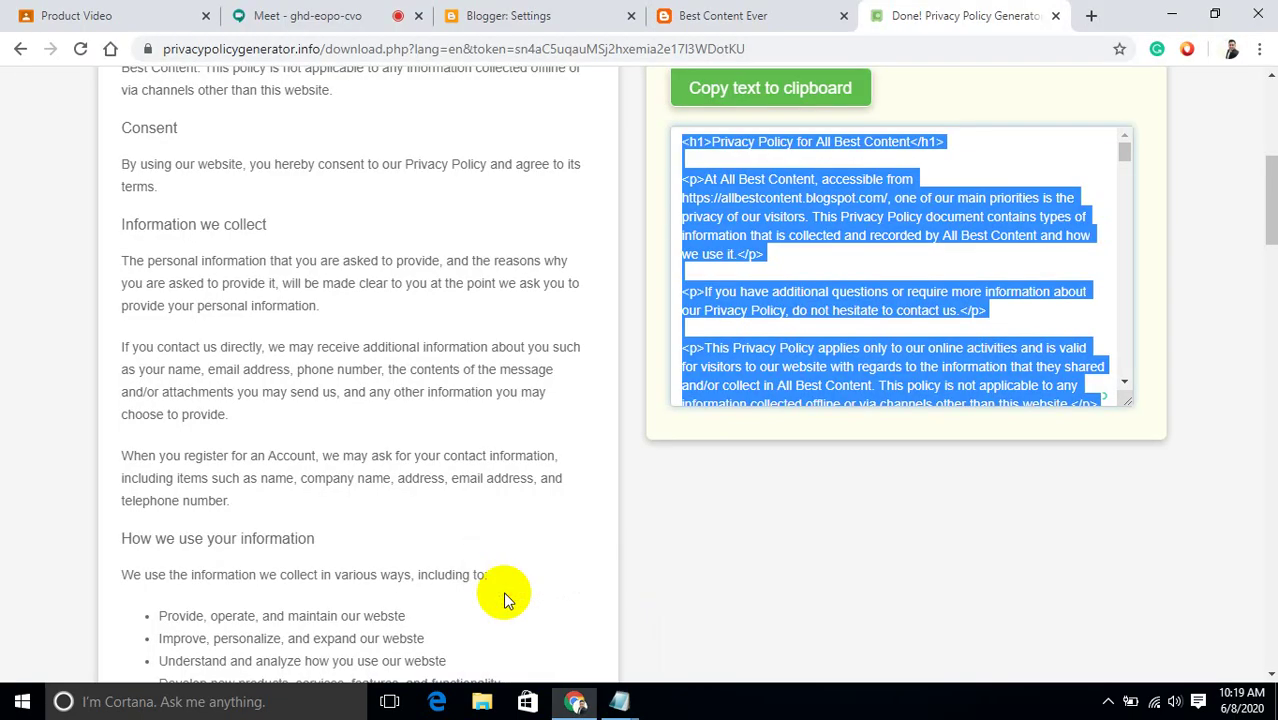
{"action": "left_click", "coordinate": [297, 15]}
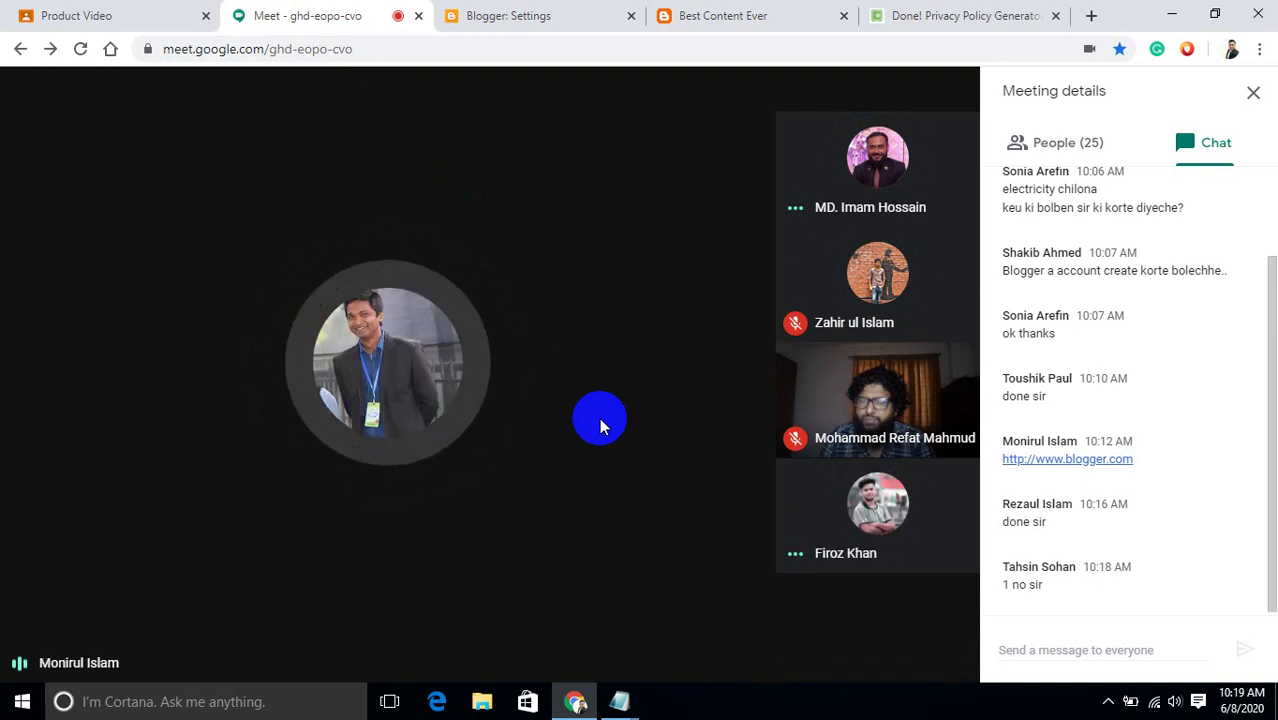
{"action": "left_click", "coordinate": [629, 458]}
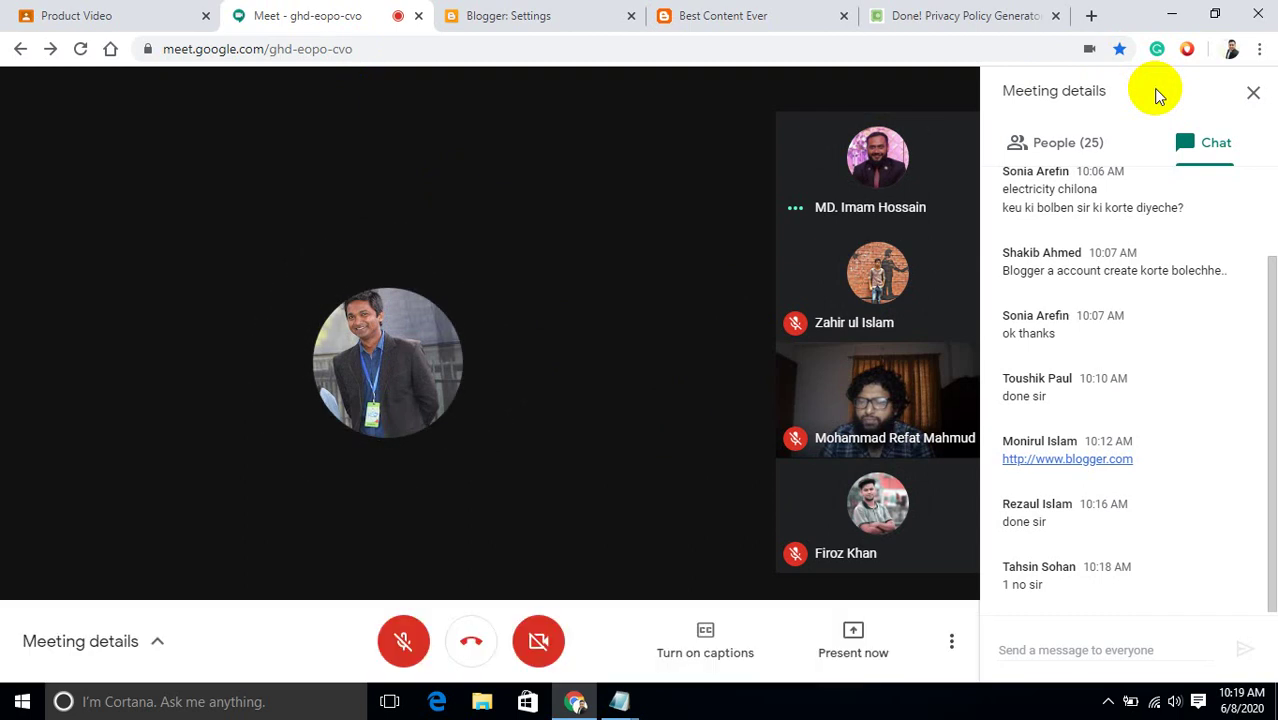
{"action": "left_click", "coordinate": [676, 192]}
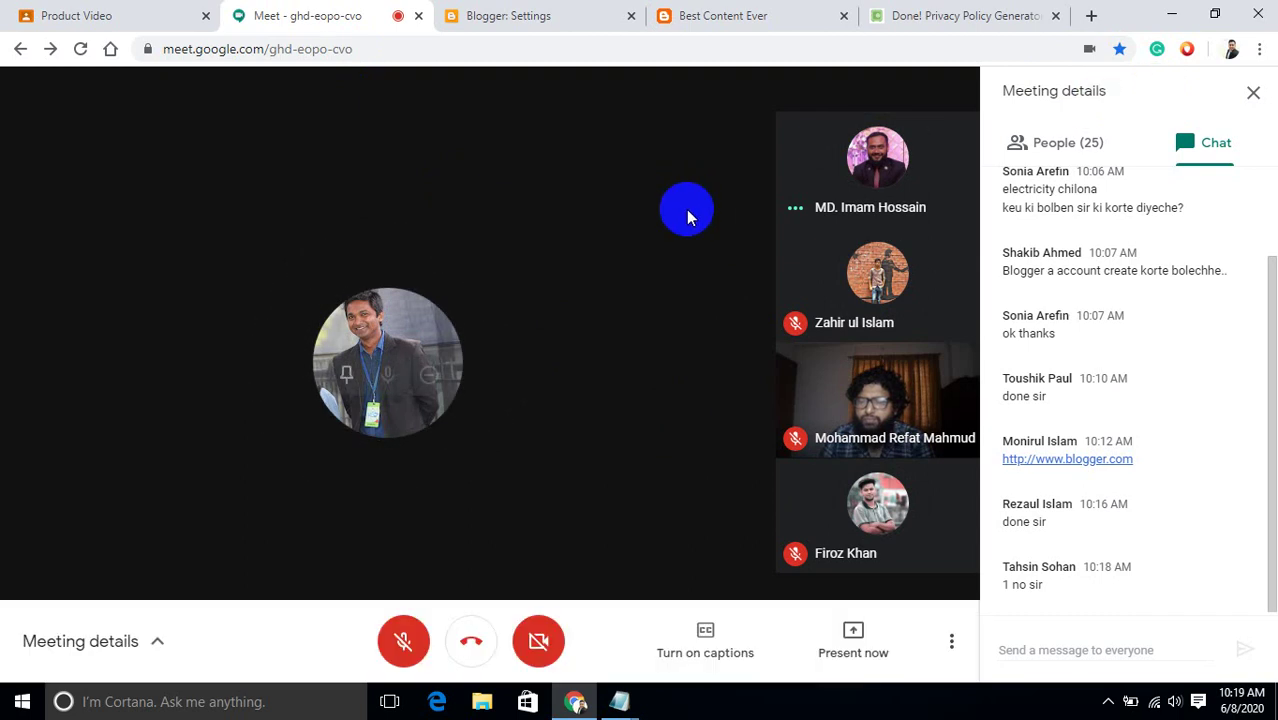
{"action": "left_click", "coordinate": [929, 706]}
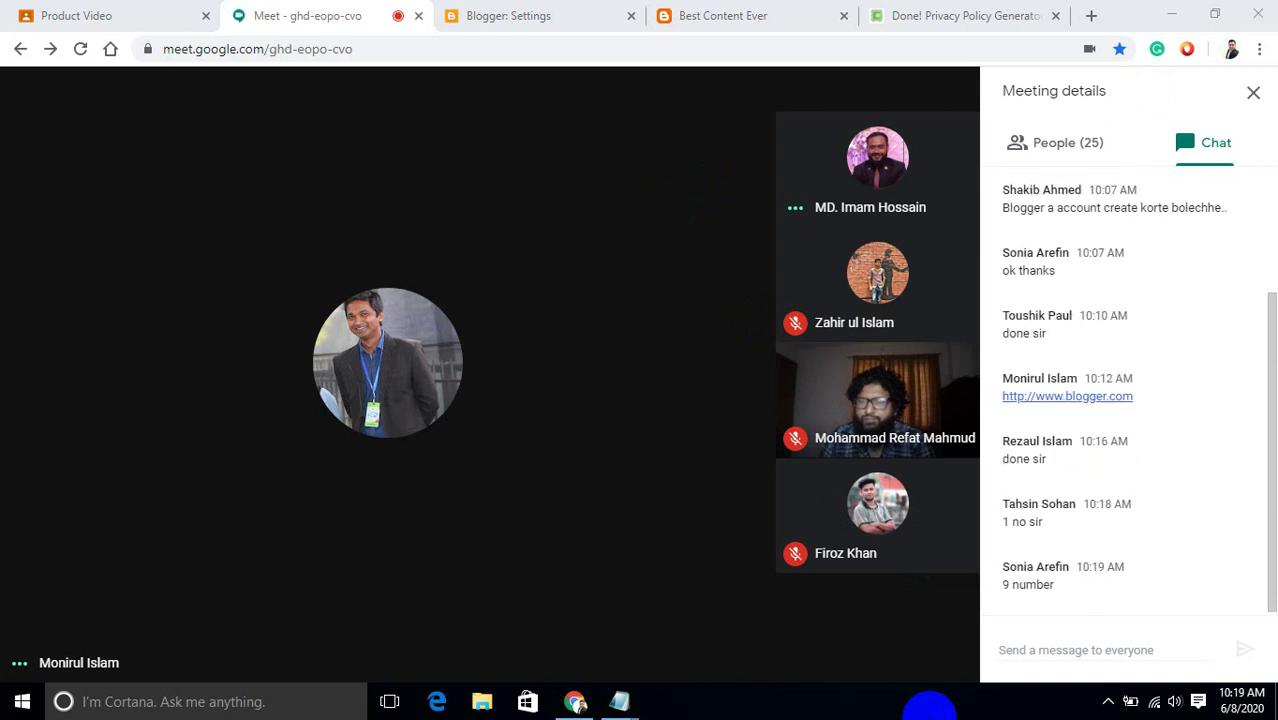
{"action": "left_click", "coordinate": [633, 148]}
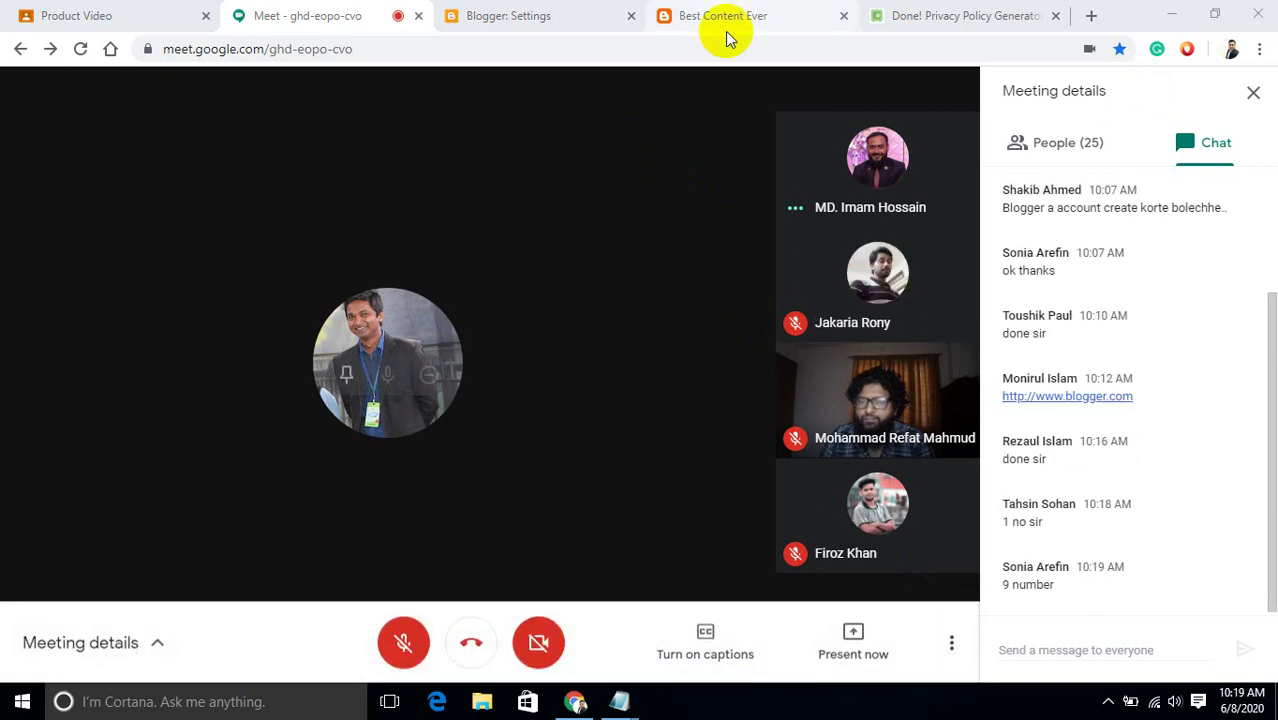
{"action": "left_click", "coordinate": [729, 20]}
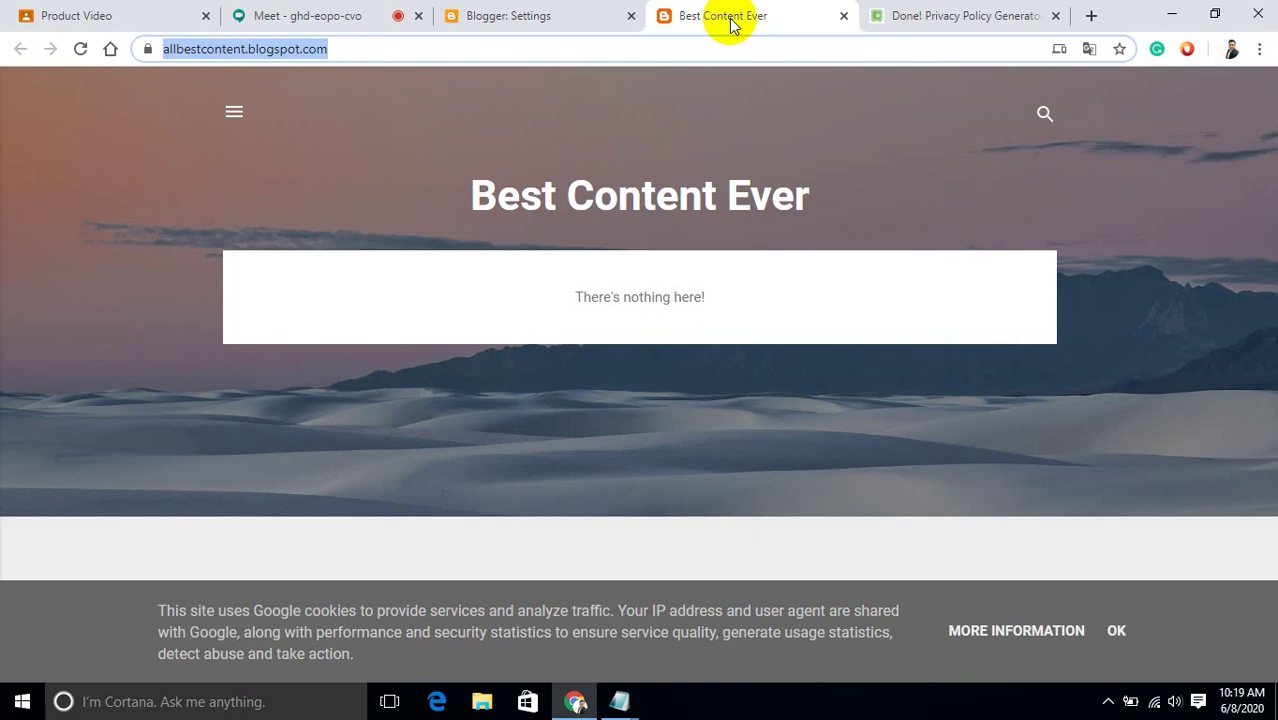
Restart the generator and enter Best Content Ever as the company name.
{"action": "left_click", "coordinate": [963, 16]}
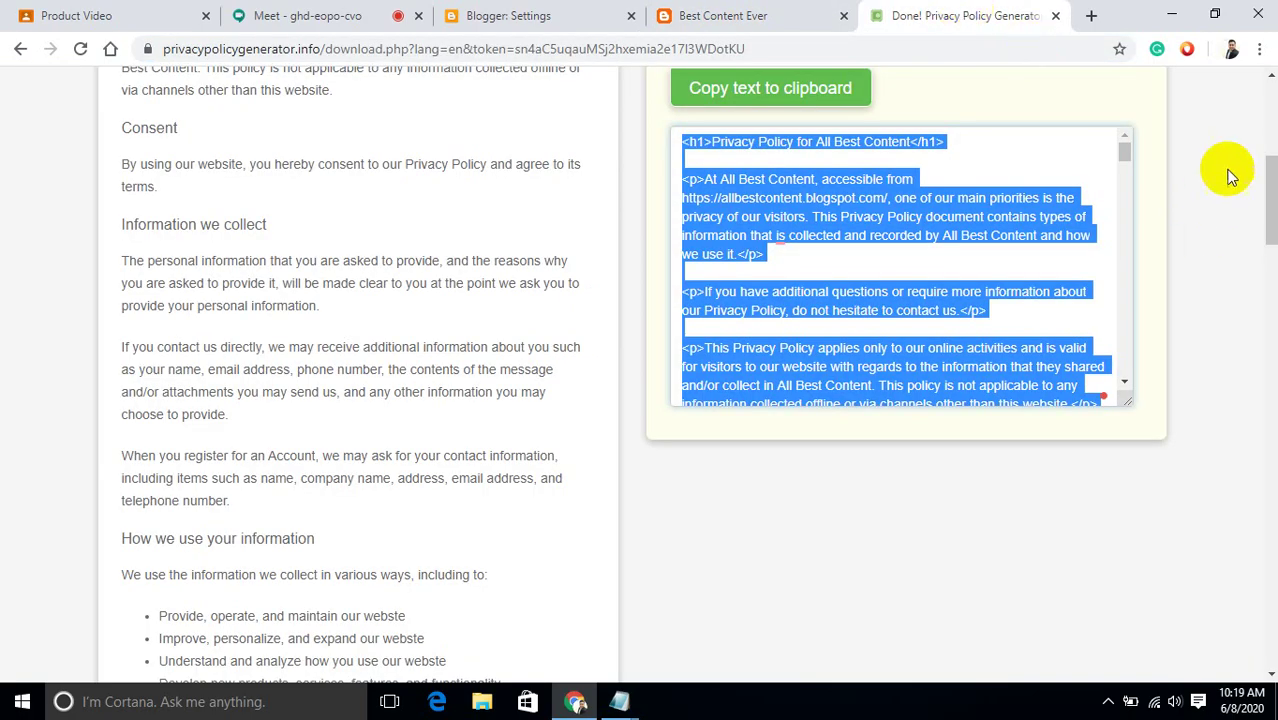
{"action": "left_click_drag", "start_coordinate": [1270, 195], "coordinate": [1268, 112]}
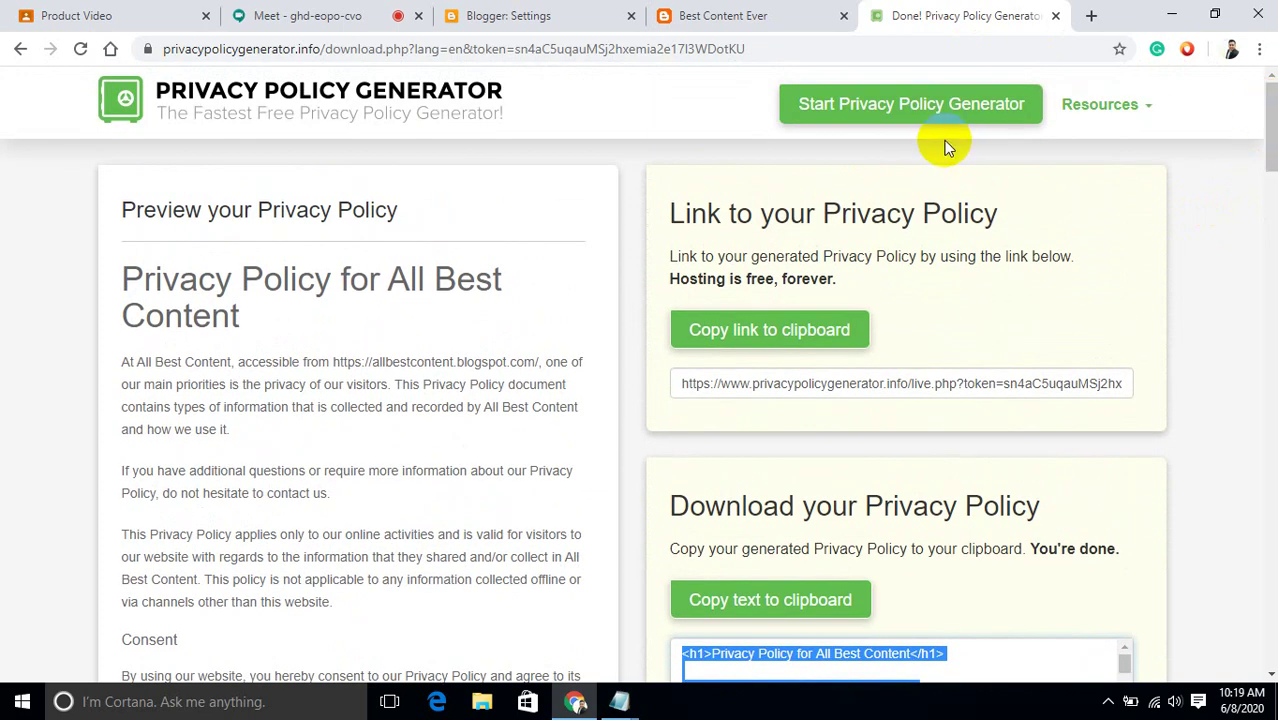
{"action": "left_click", "coordinate": [932, 110]}
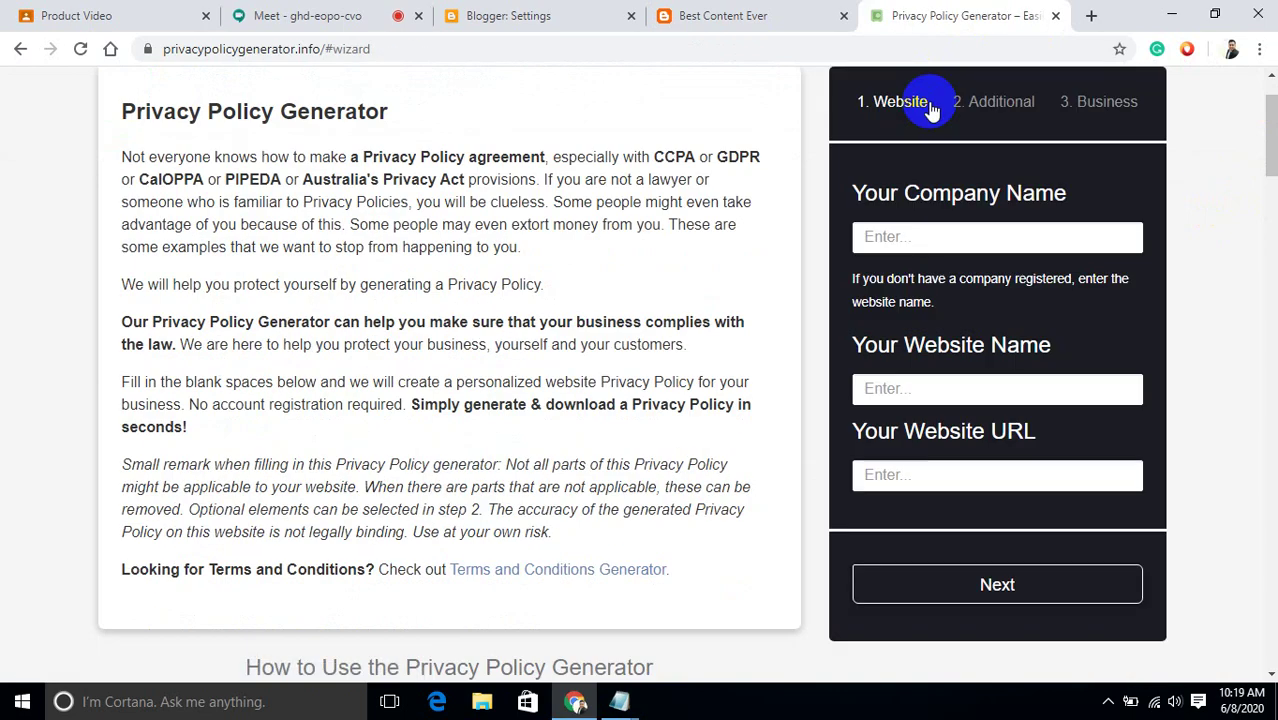
{"action": "left_click", "coordinate": [931, 238]}
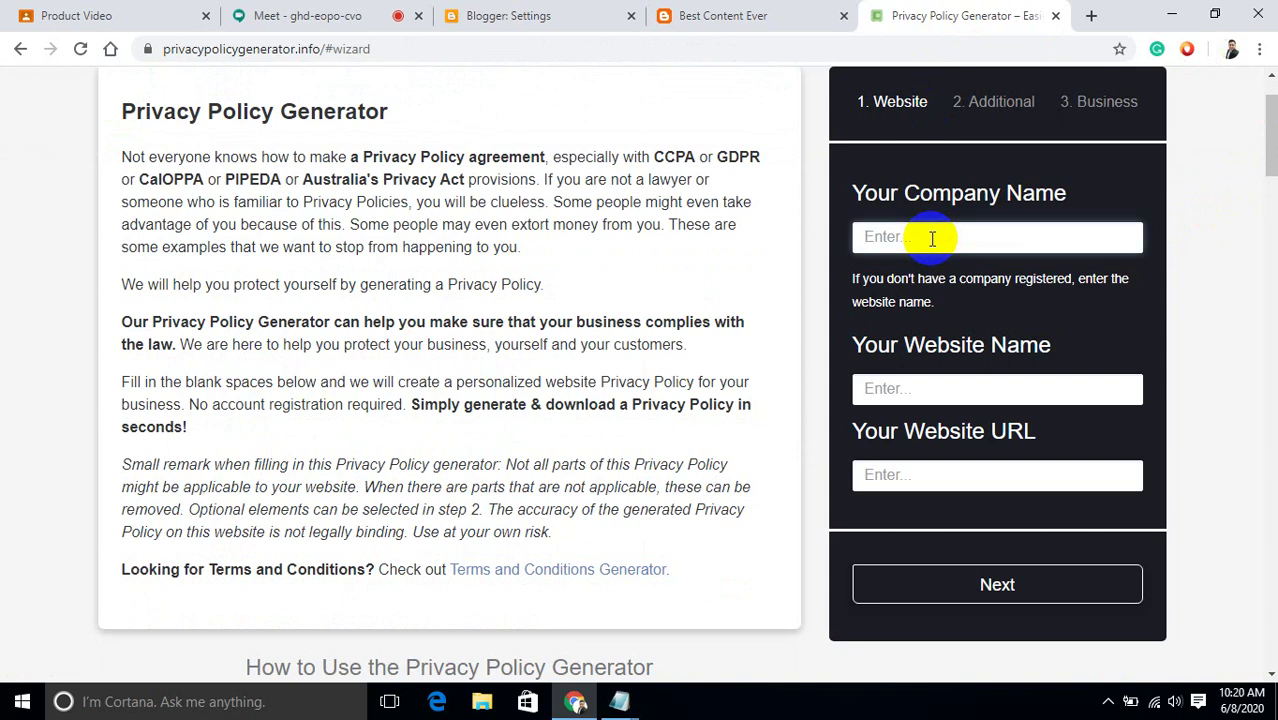
{"action": "type", "text": "Best Content Ever"}
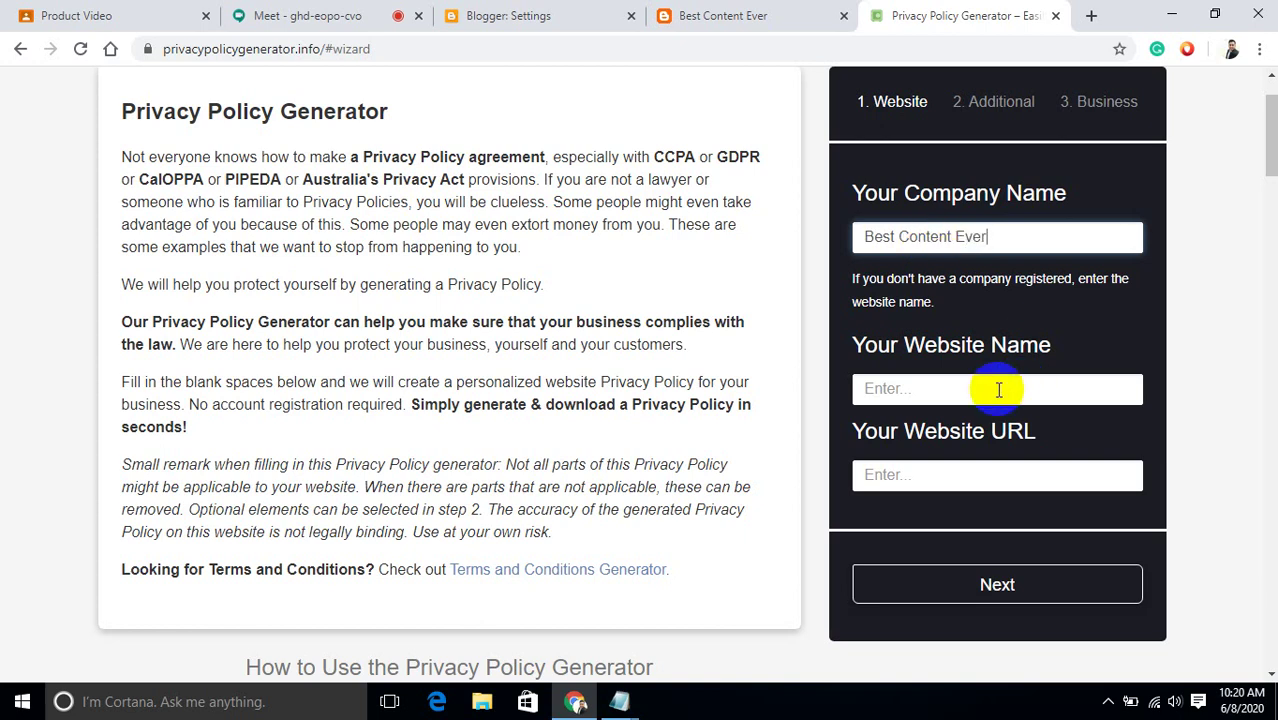
{"action": "left_click", "coordinate": [998, 390]}
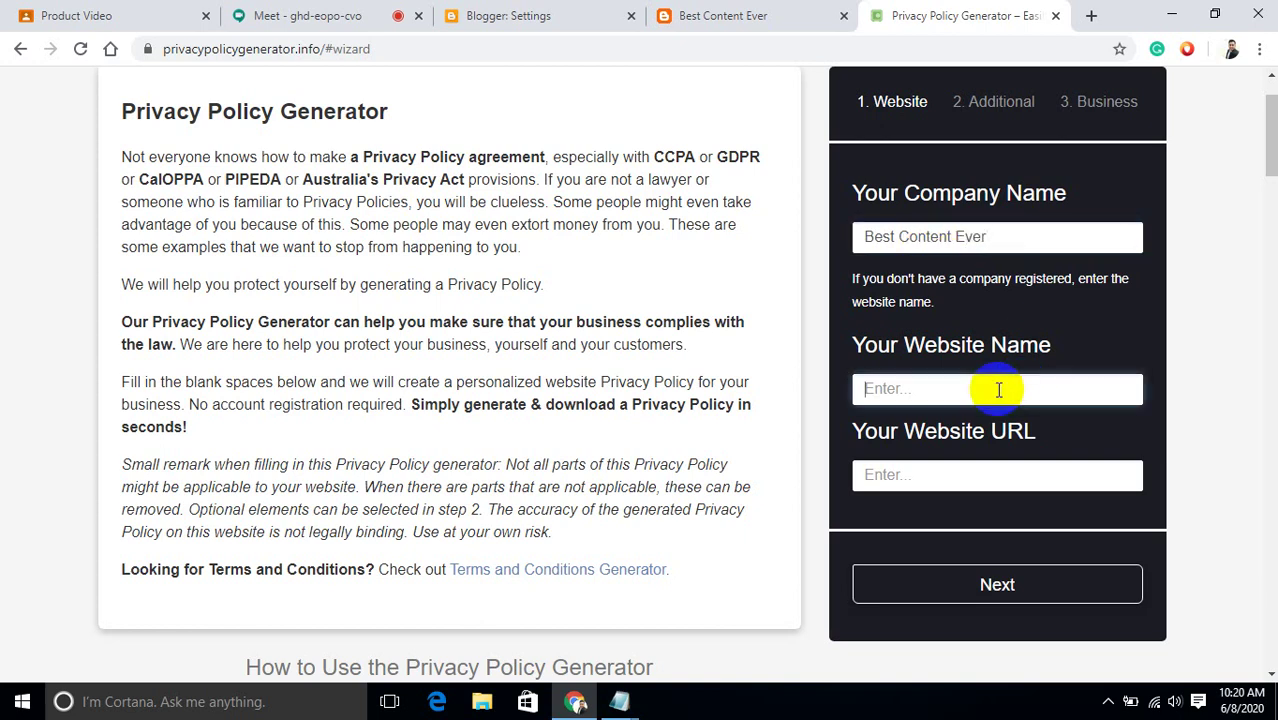
{"action": "scroll", "coordinate": [715, 87], "scroll_direction": "up", "scroll_amount": 1}
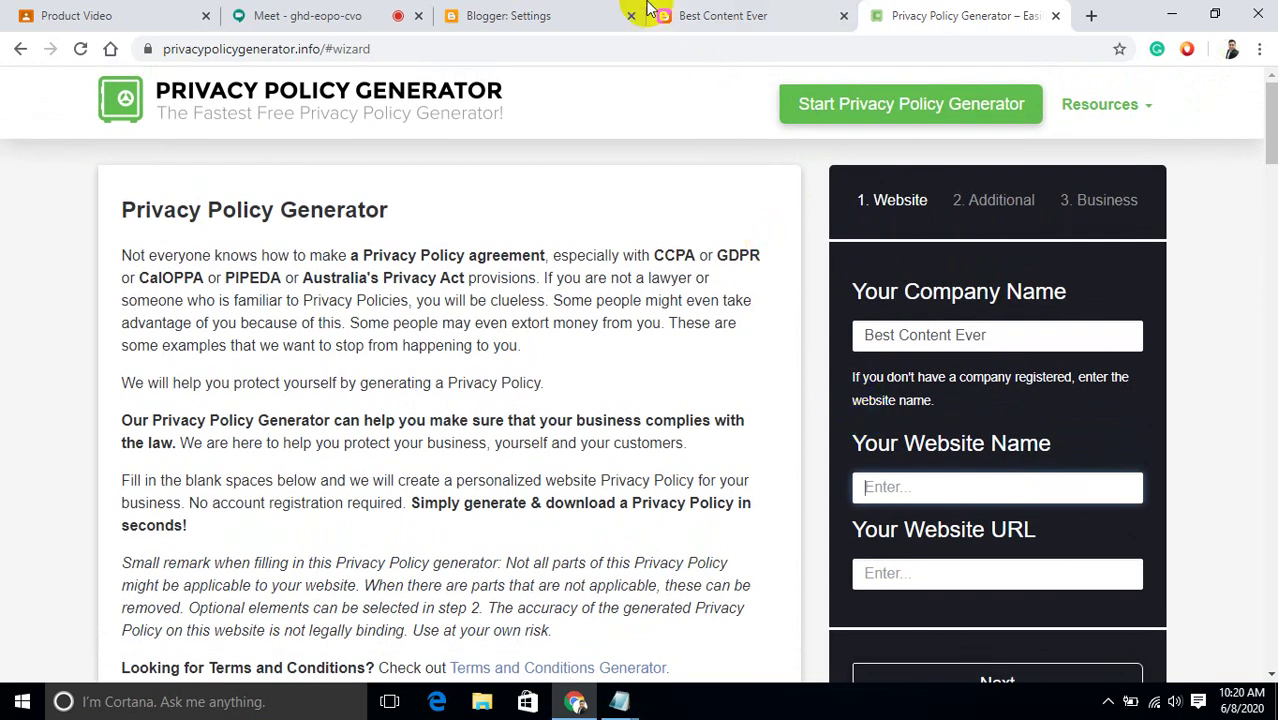
{"action": "left_click", "coordinate": [716, 18]}
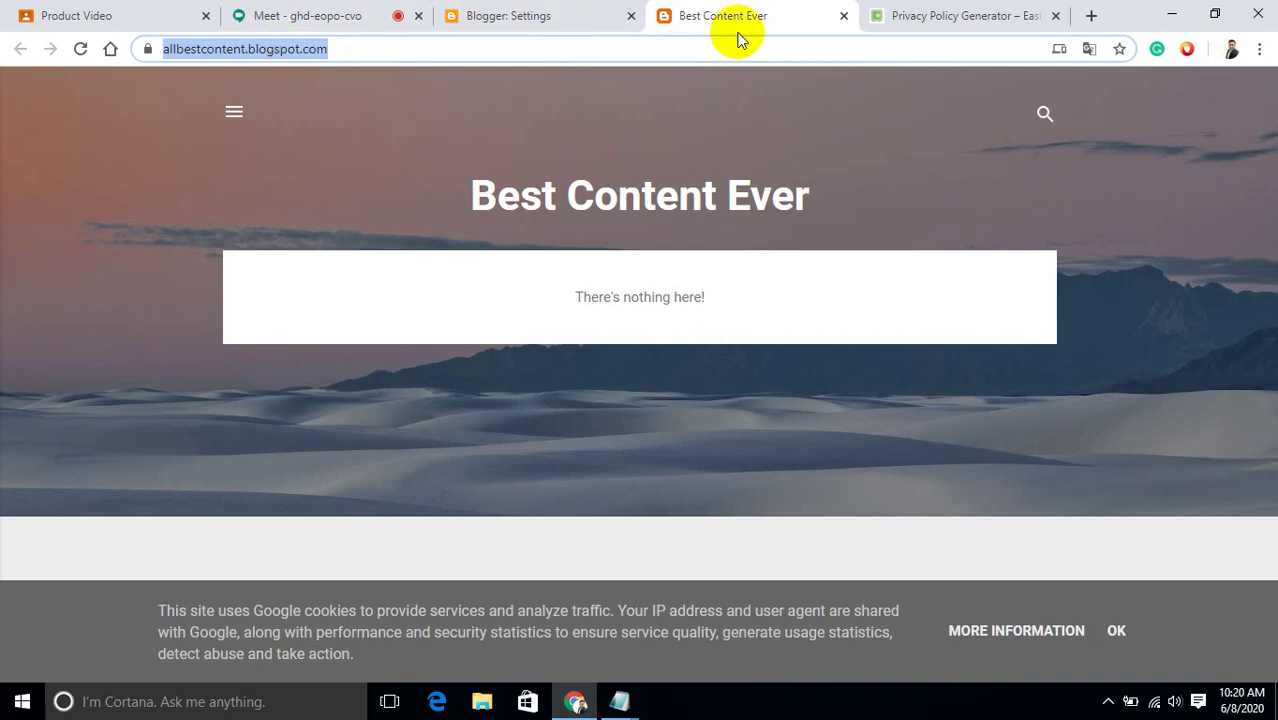
{"action": "left_click", "coordinate": [566, 8]}
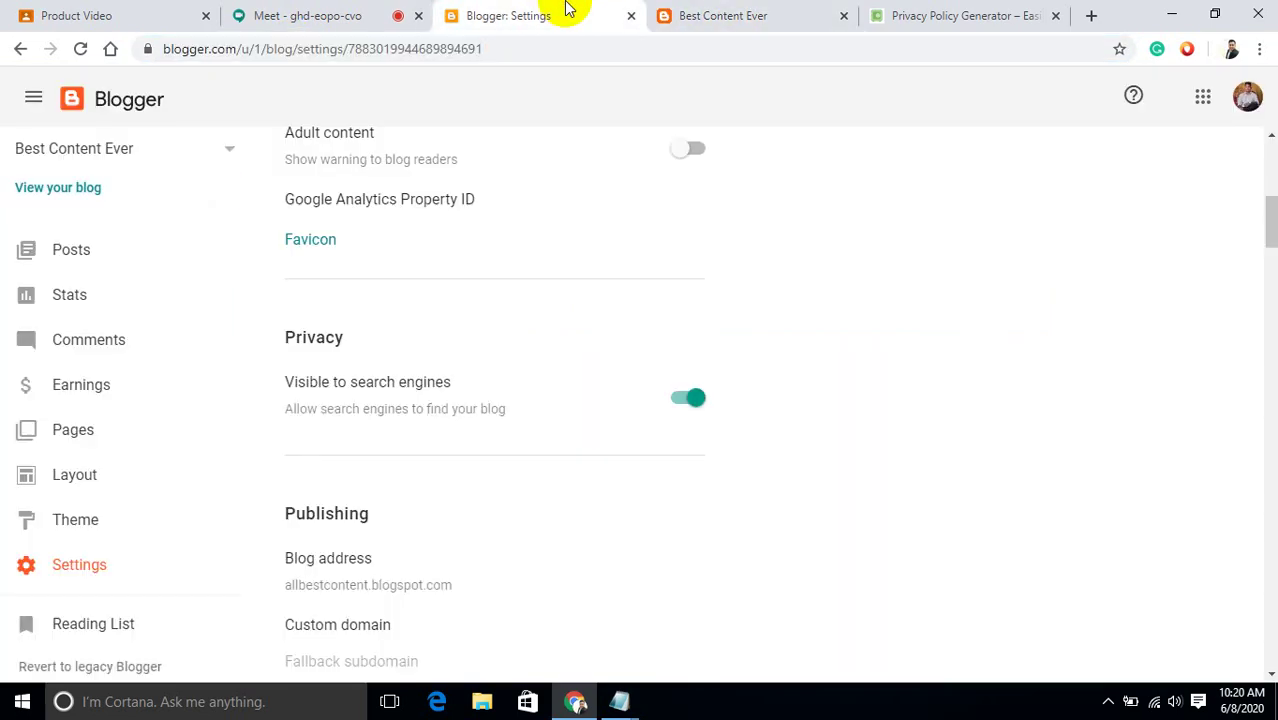
{"action": "left_click", "coordinate": [972, 14]}
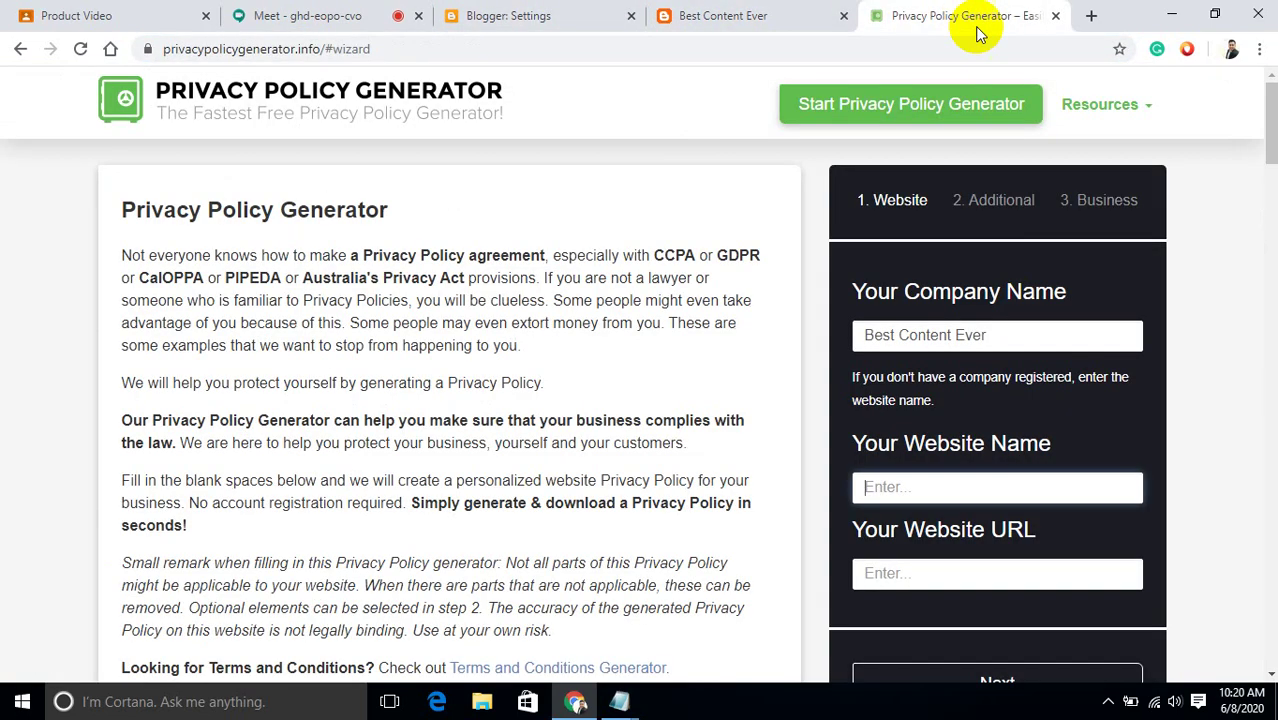
{"action": "left_click", "coordinate": [985, 578]}
{"action": "type", "text": "https://allbestcontent.blogspot.com/"}
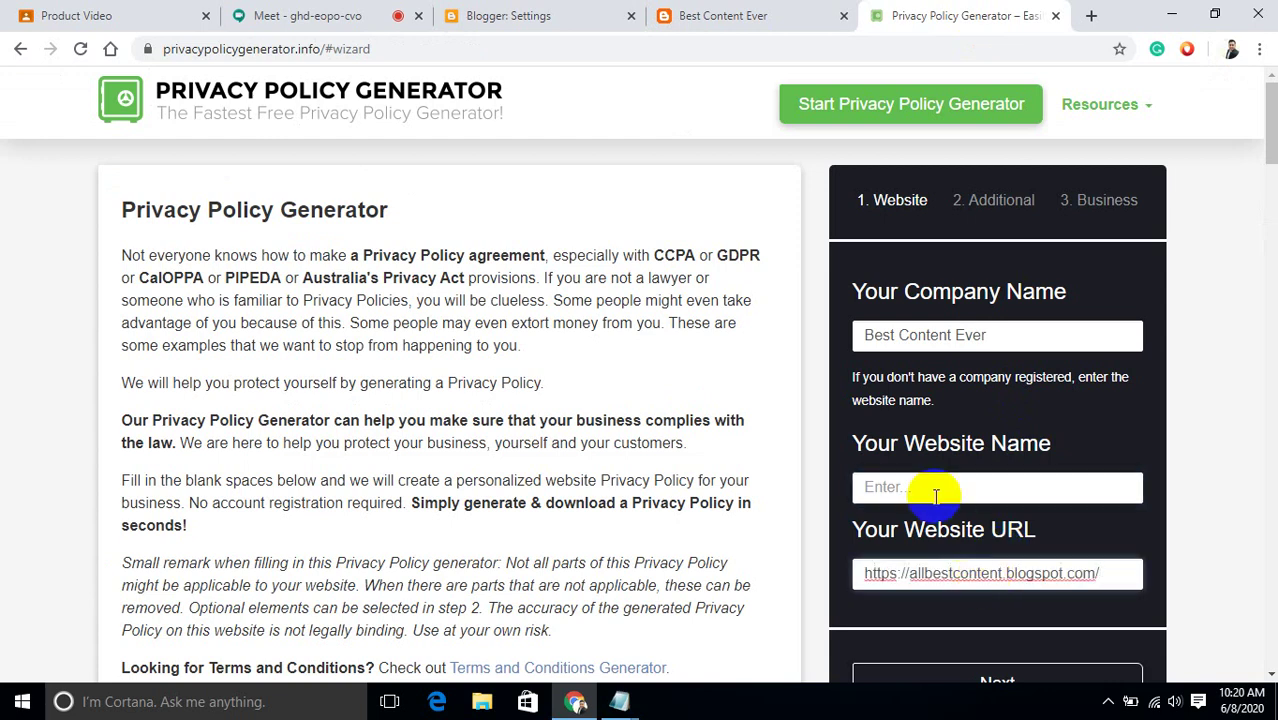
{"action": "left_click", "coordinate": [934, 496]}
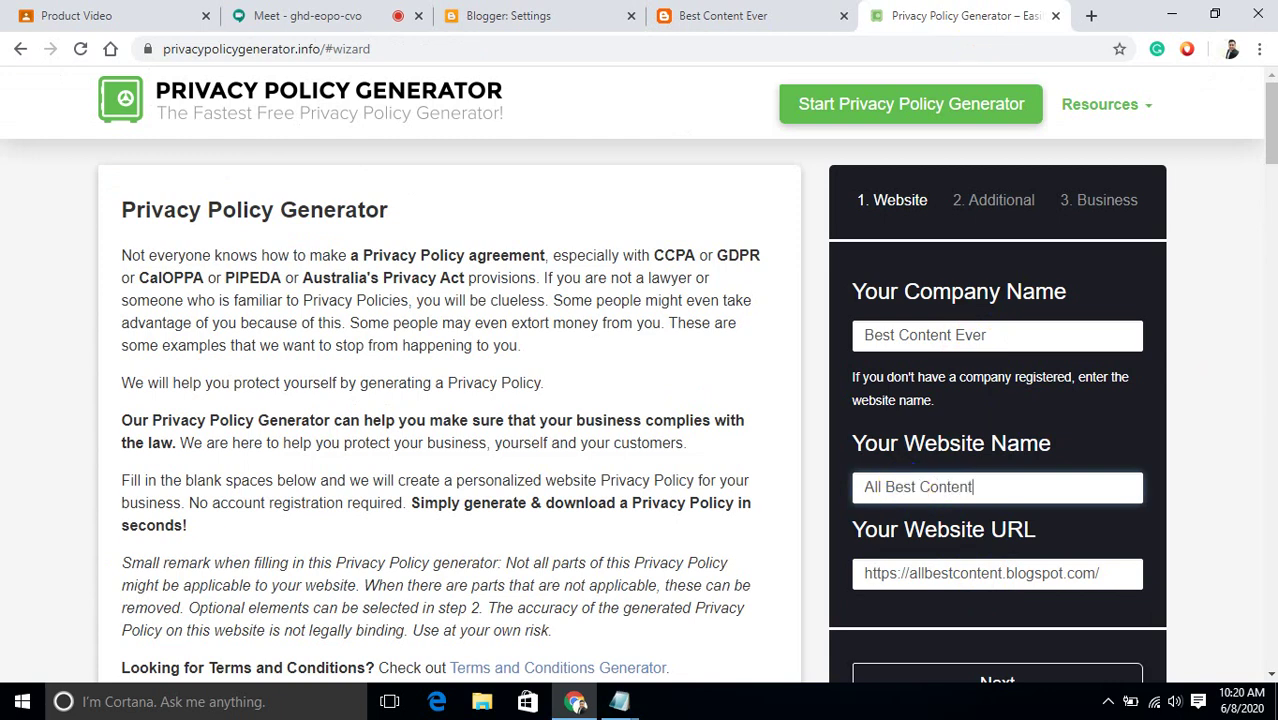
{"action": "left_click_drag", "start_coordinate": [1272, 160], "coordinate": [1272, 184]}
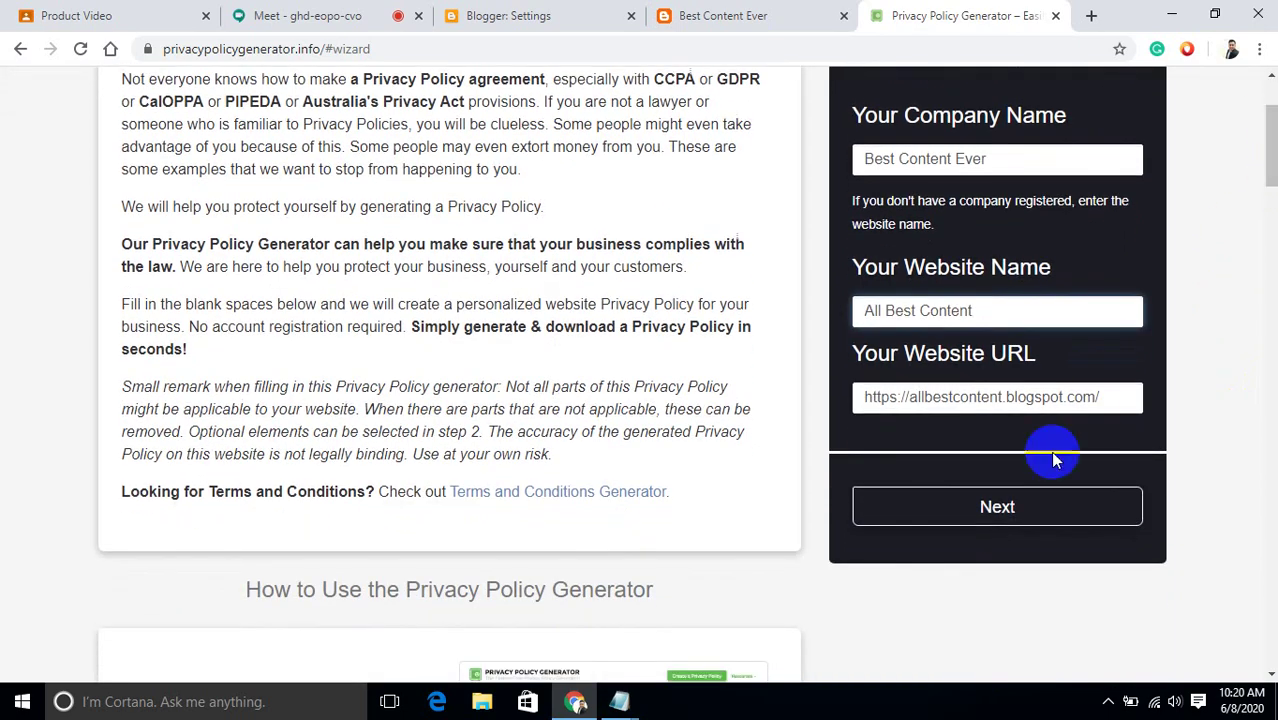
Answer Yes to cookies, Google AdSense and third-party advertising.
{"action": "left_click", "coordinate": [1012, 507]}
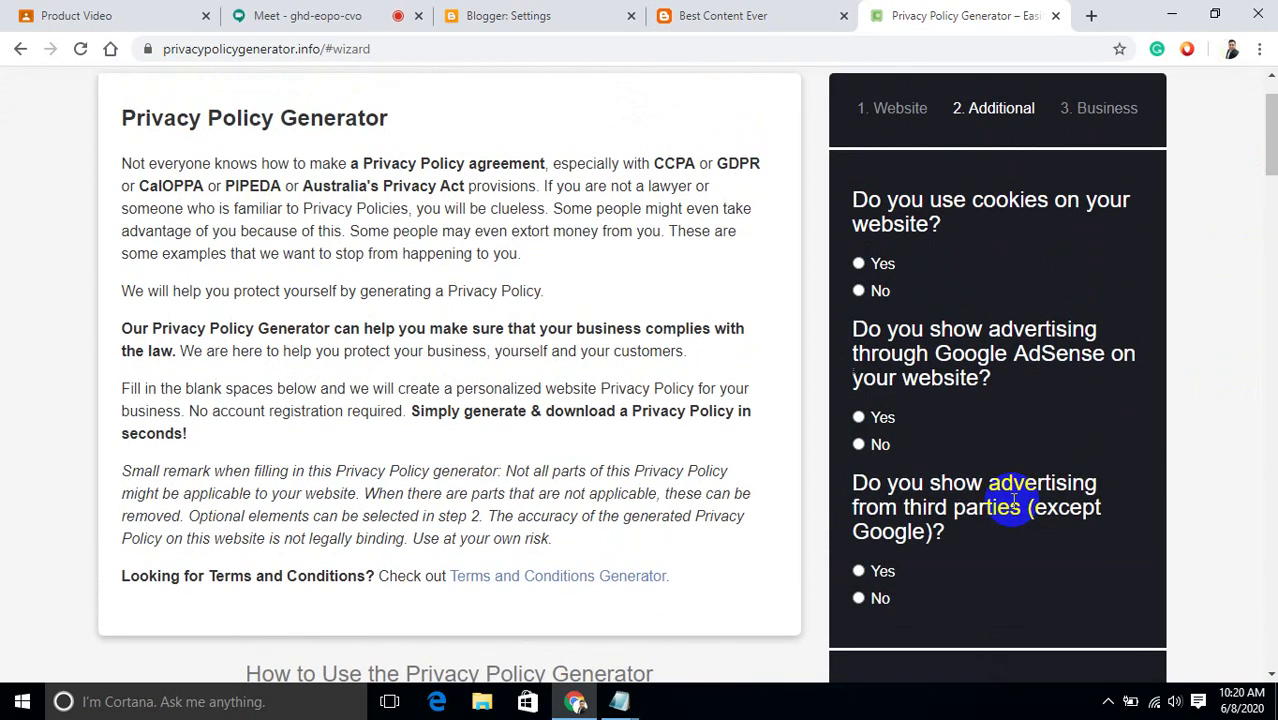
{"action": "left_click", "coordinate": [858, 264]}
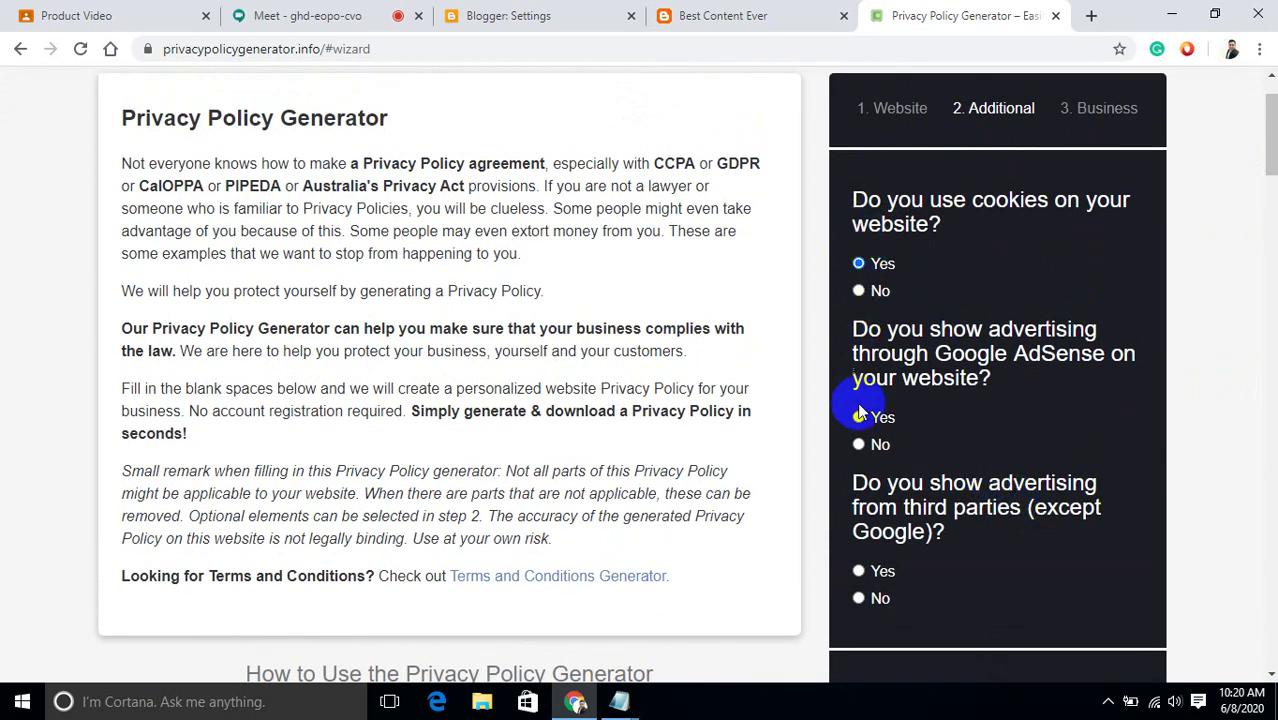
{"action": "left_click", "coordinate": [858, 417]}
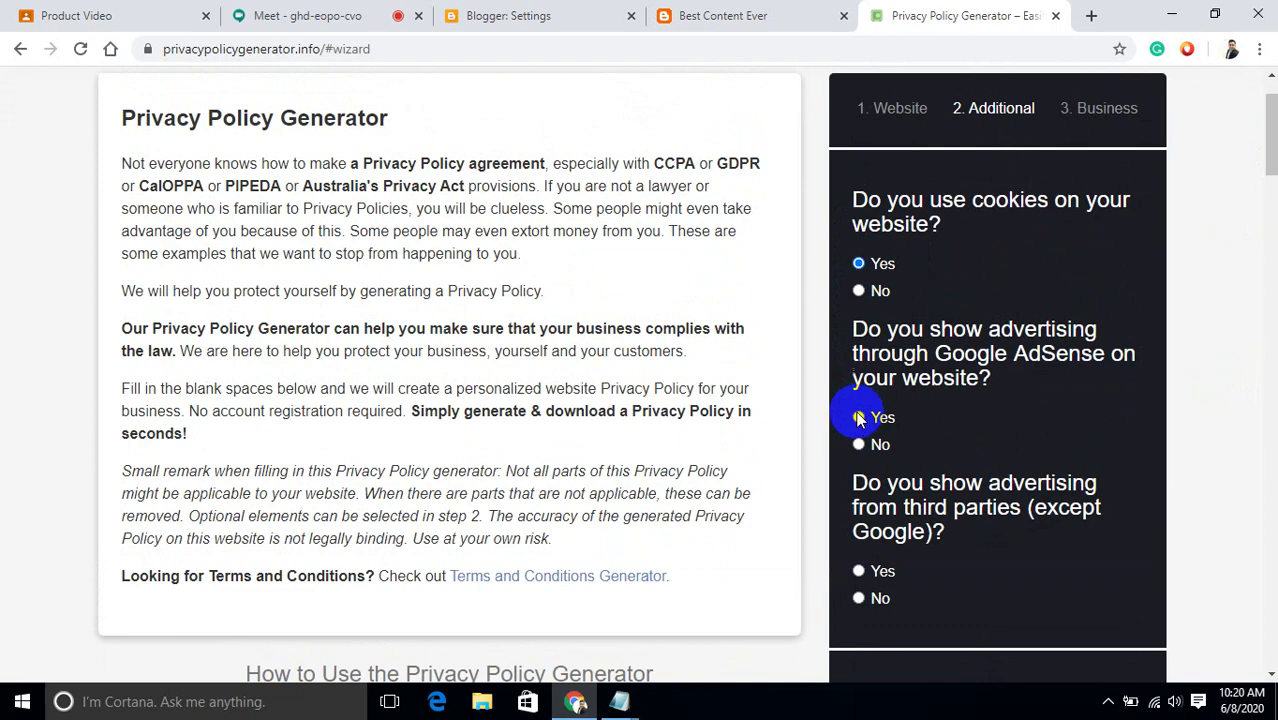
{"action": "left_click", "coordinate": [858, 571]}
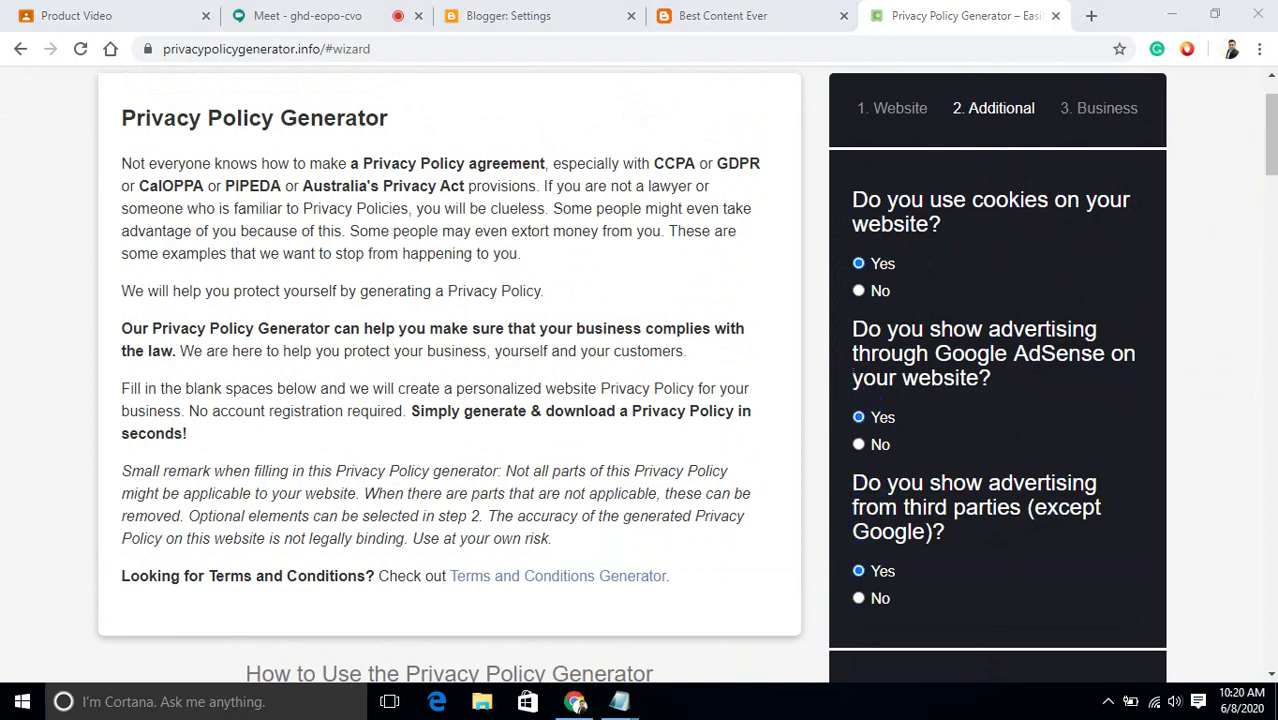
{"action": "left_click_drag", "start_coordinate": [1270, 163], "coordinate": [1265, 196]}
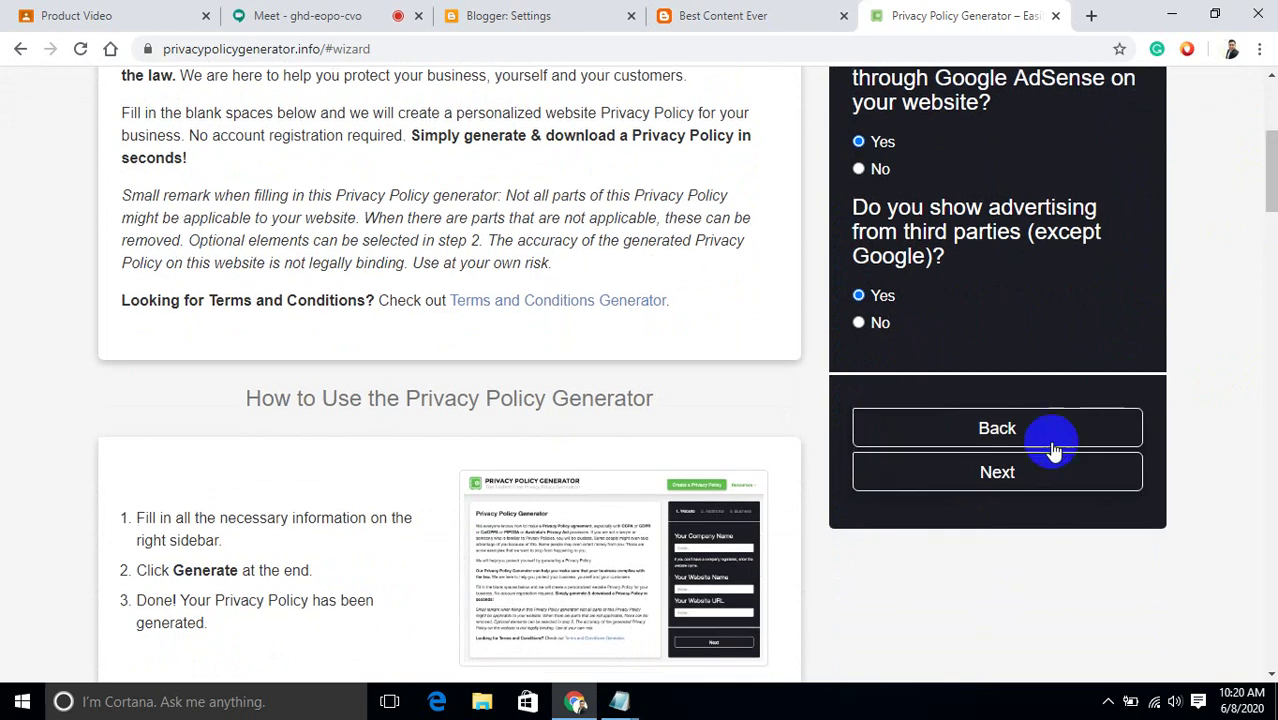
{"action": "left_click", "coordinate": [1027, 478]}
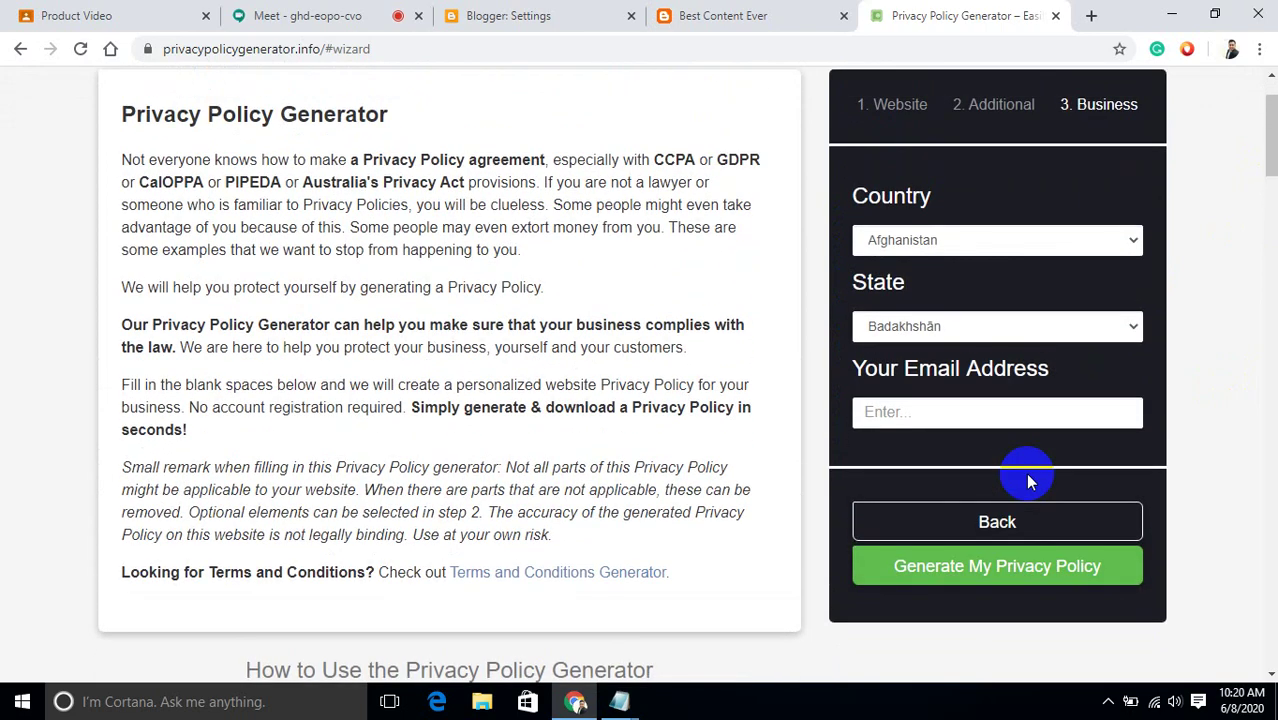
Pick United States and Washington, accept the suggested e-mail, and generate the policy.
{"action": "left_click", "coordinate": [990, 243]}
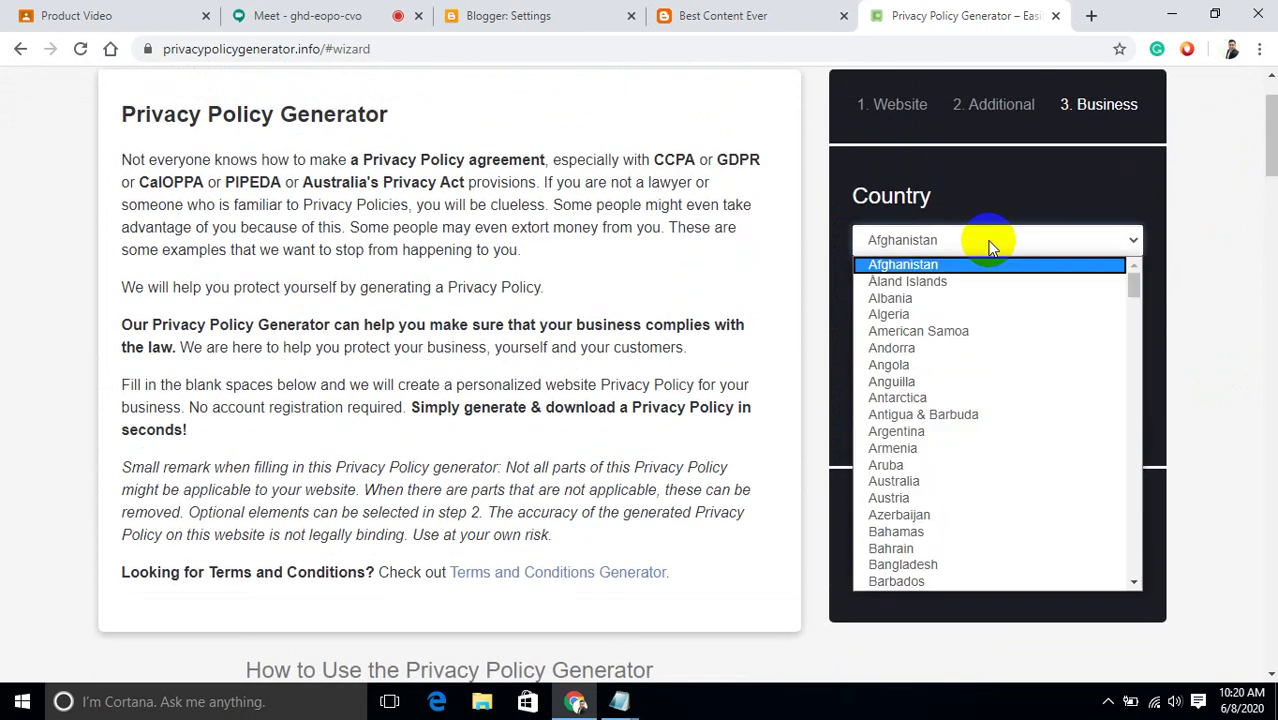
{"action": "type", "text": "united"}
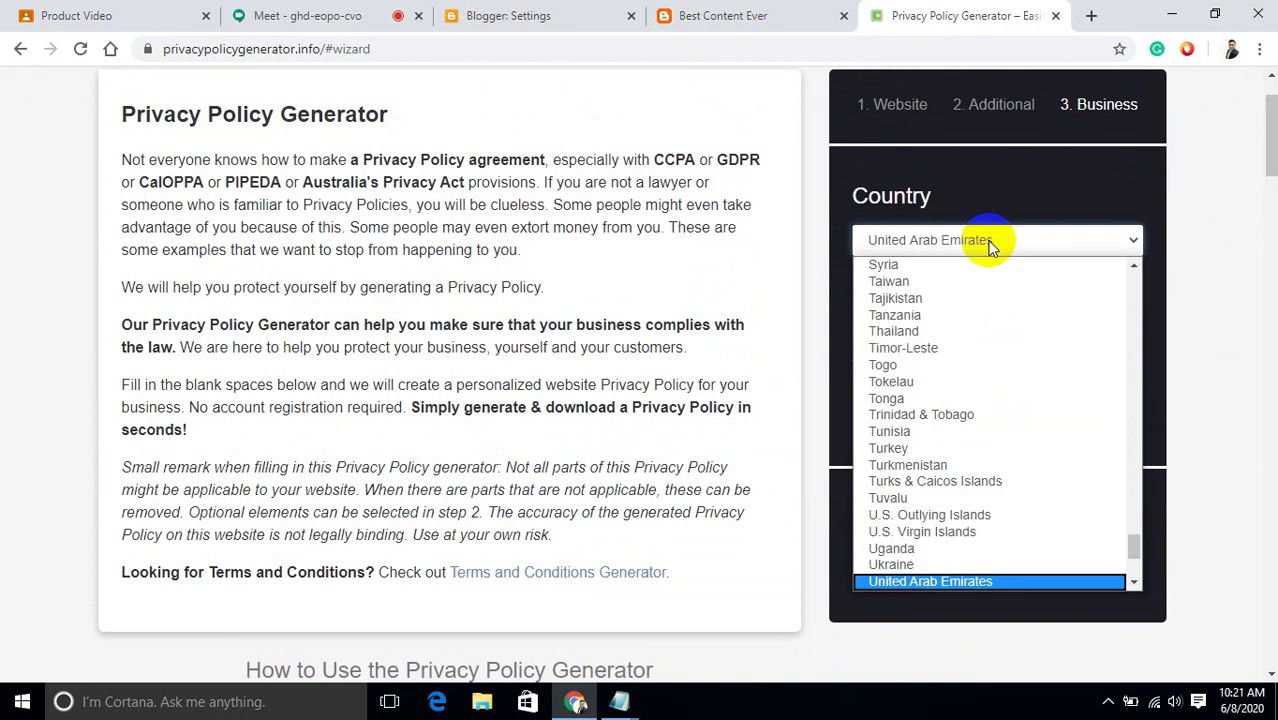
{"action": "scroll", "coordinate": [1133, 556], "scroll_direction": "down", "scroll_amount": 2}
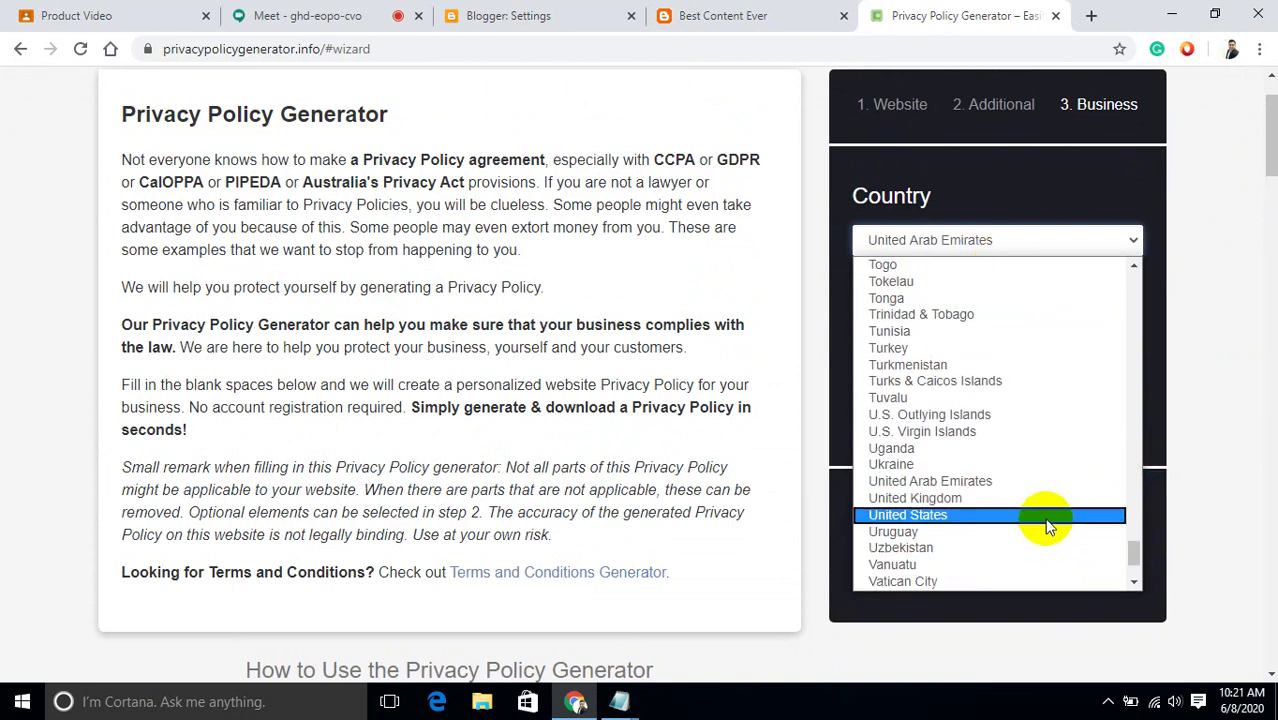
{"action": "left_click", "coordinate": [1047, 516]}
{"action": "left_click", "coordinate": [963, 326]}
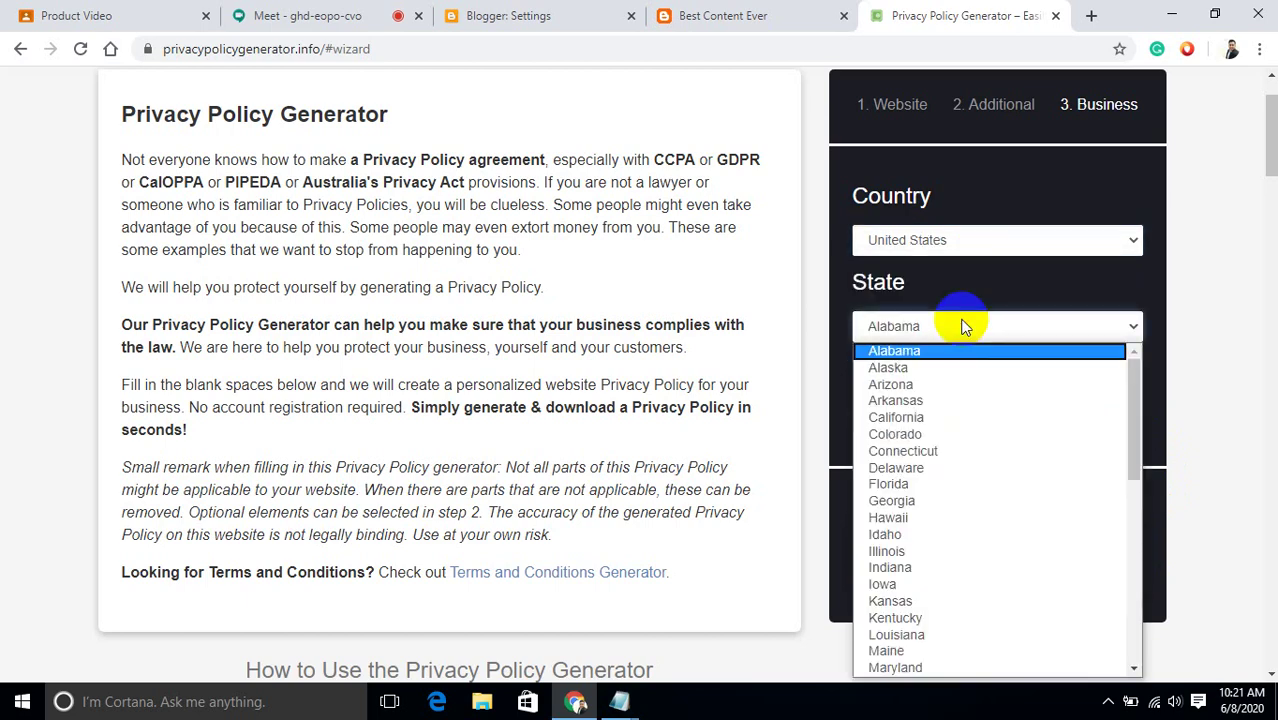
{"action": "key", "text": "w"}
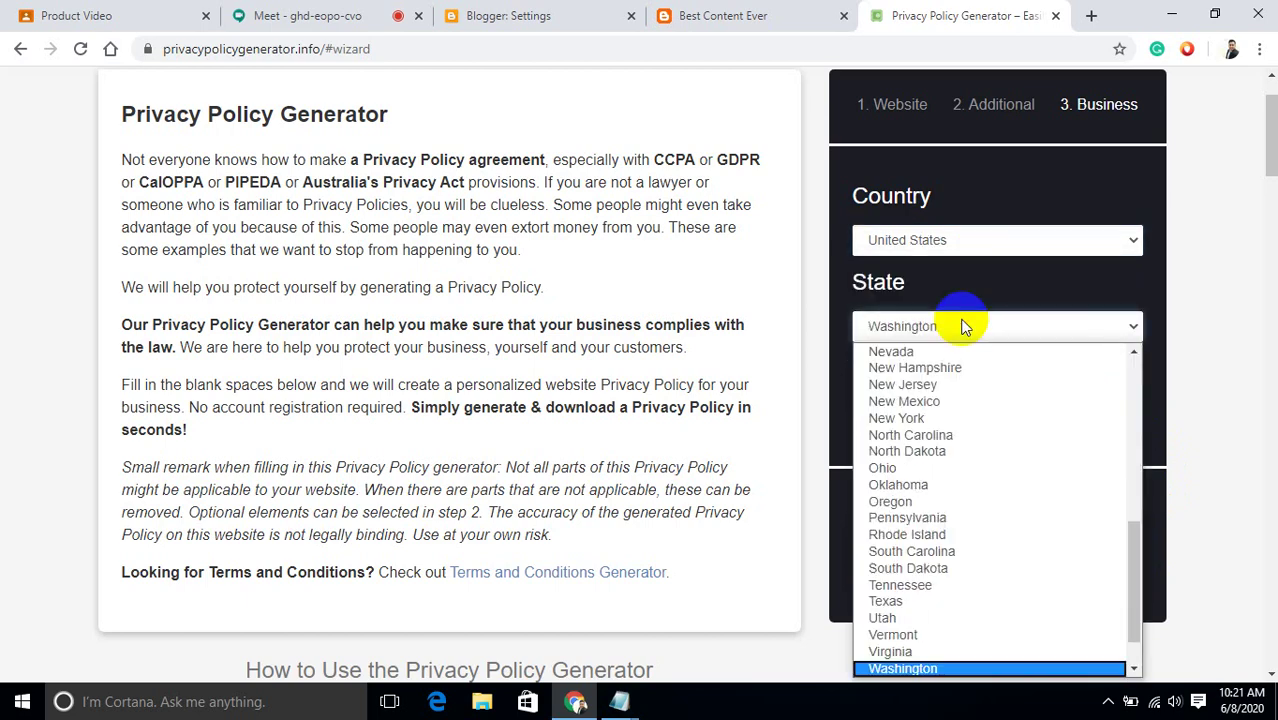
{"action": "left_click", "coordinate": [941, 669]}
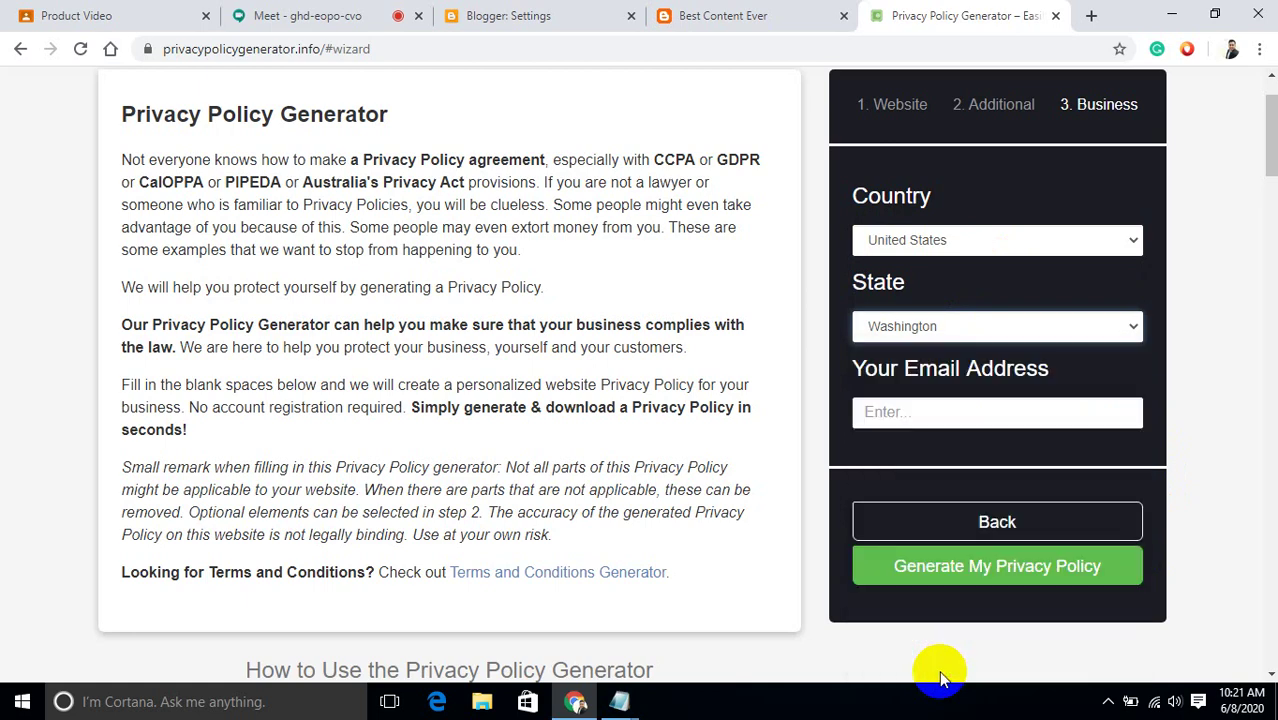
{"action": "left_click", "coordinate": [939, 412]}
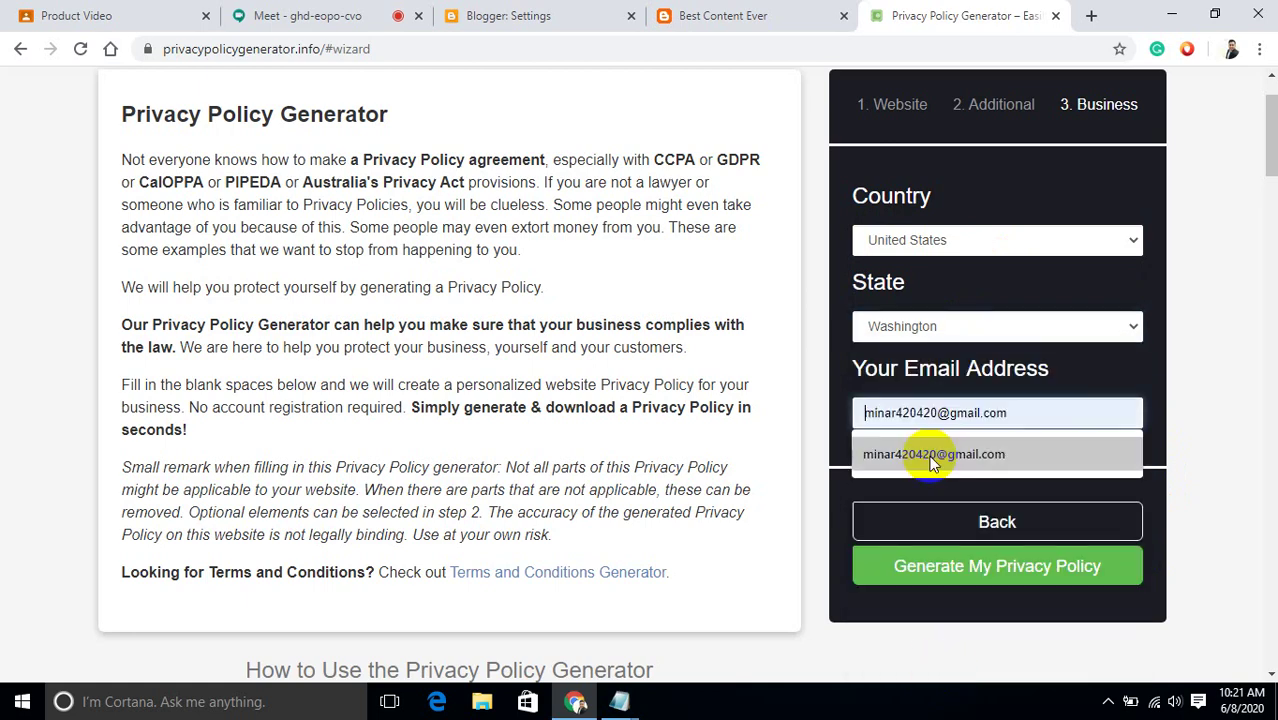
{"action": "left_click", "coordinate": [929, 462]}
{"action": "left_click", "coordinate": [983, 575]}
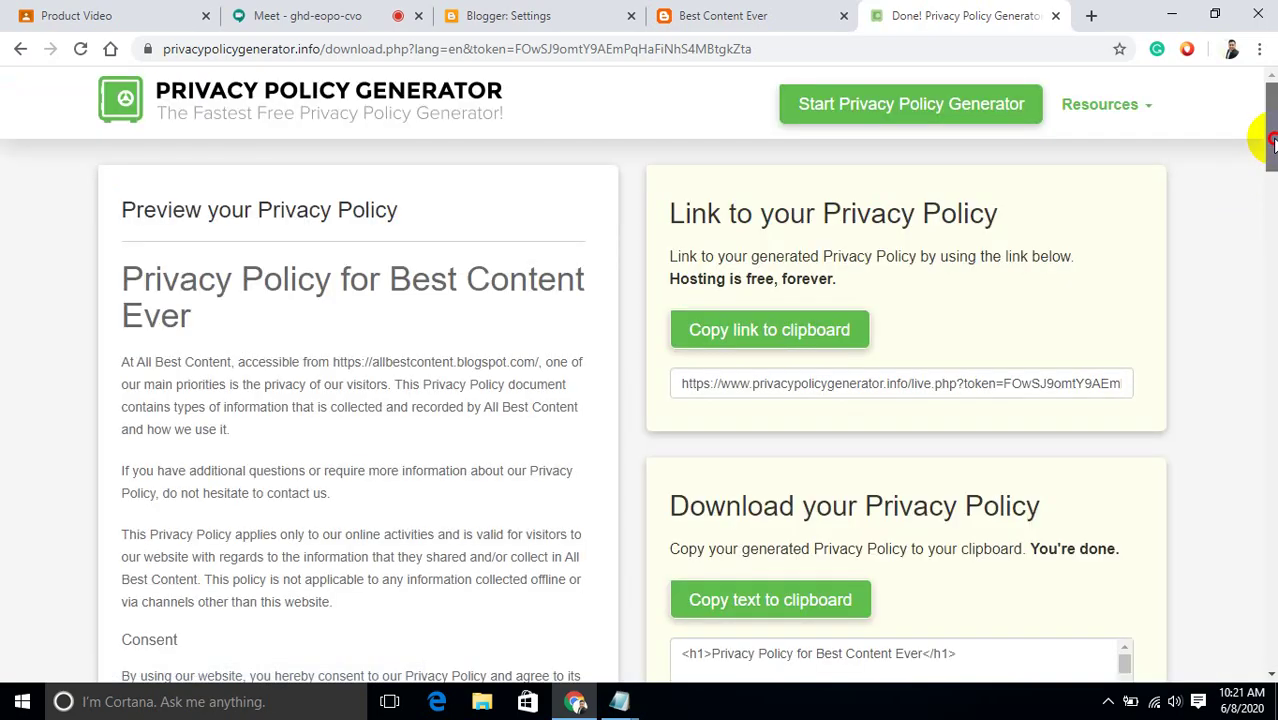
Select all of the Best Content Ever policy's HTML code.
{"action": "scroll", "coordinate": [1266, 140], "scroll_direction": "down", "scroll_amount": 5}
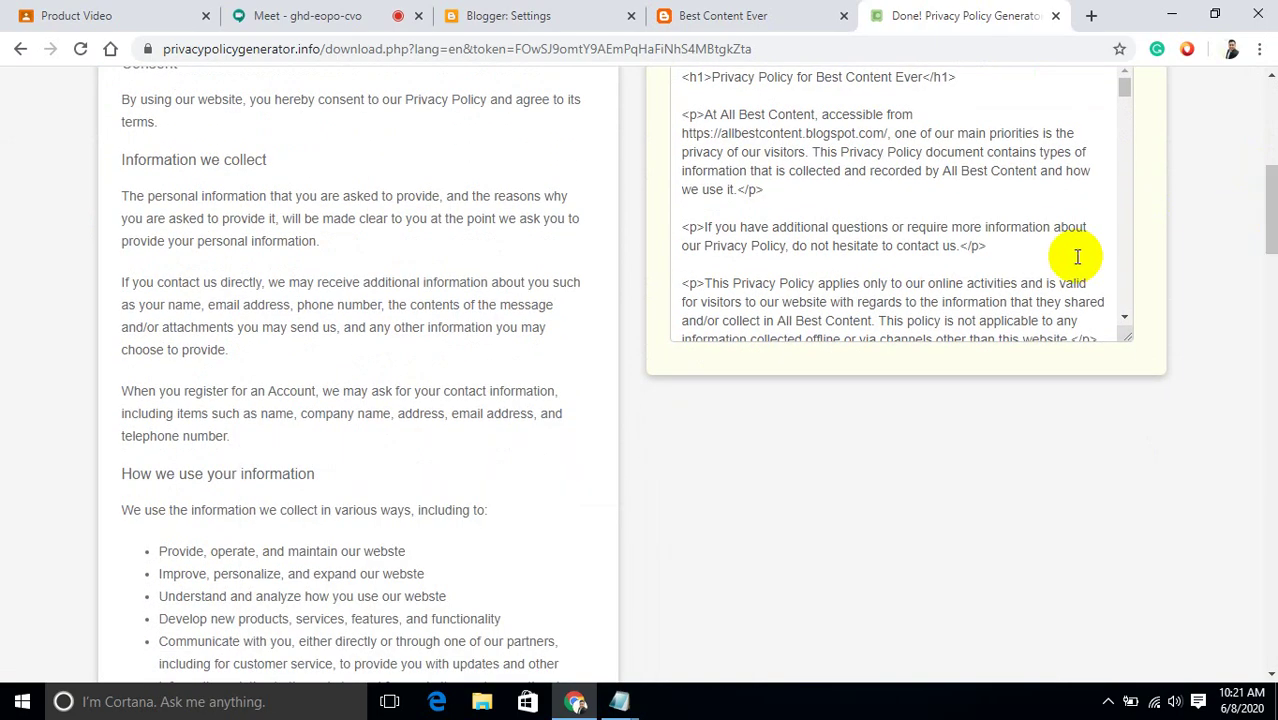
{"action": "left_click", "coordinate": [1077, 258]}
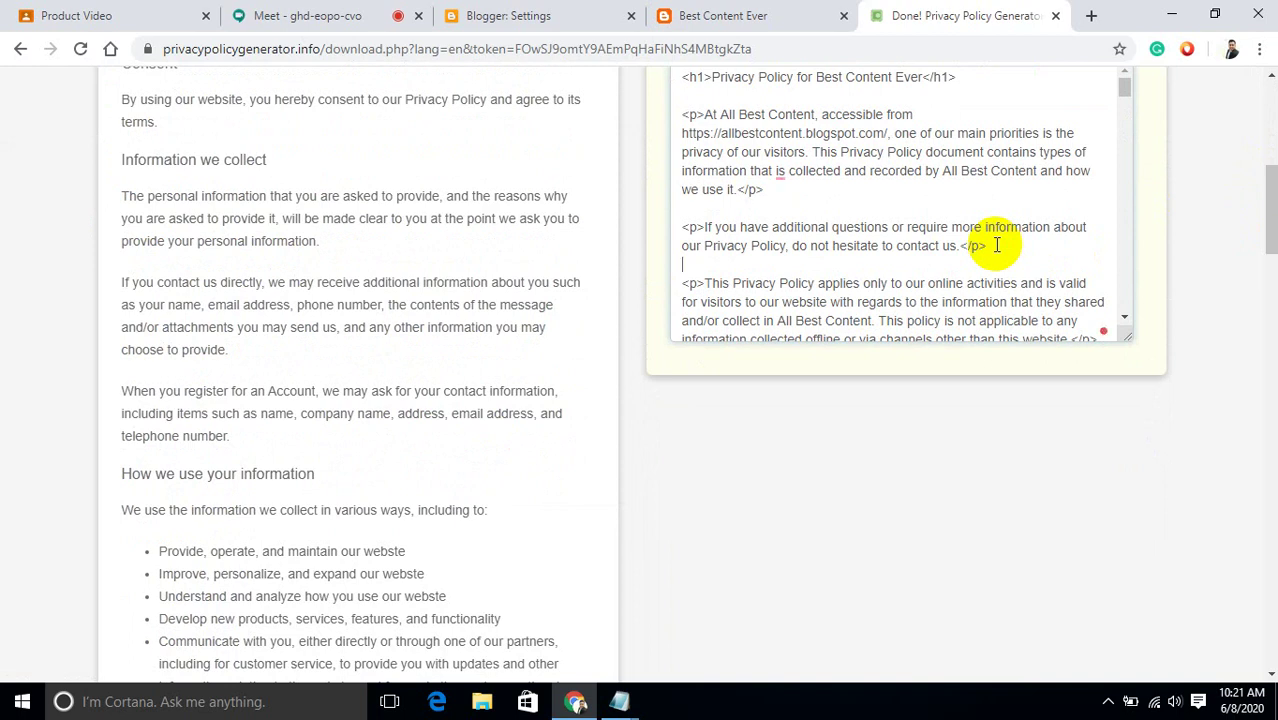
{"action": "key", "text": "ctrl+a"}
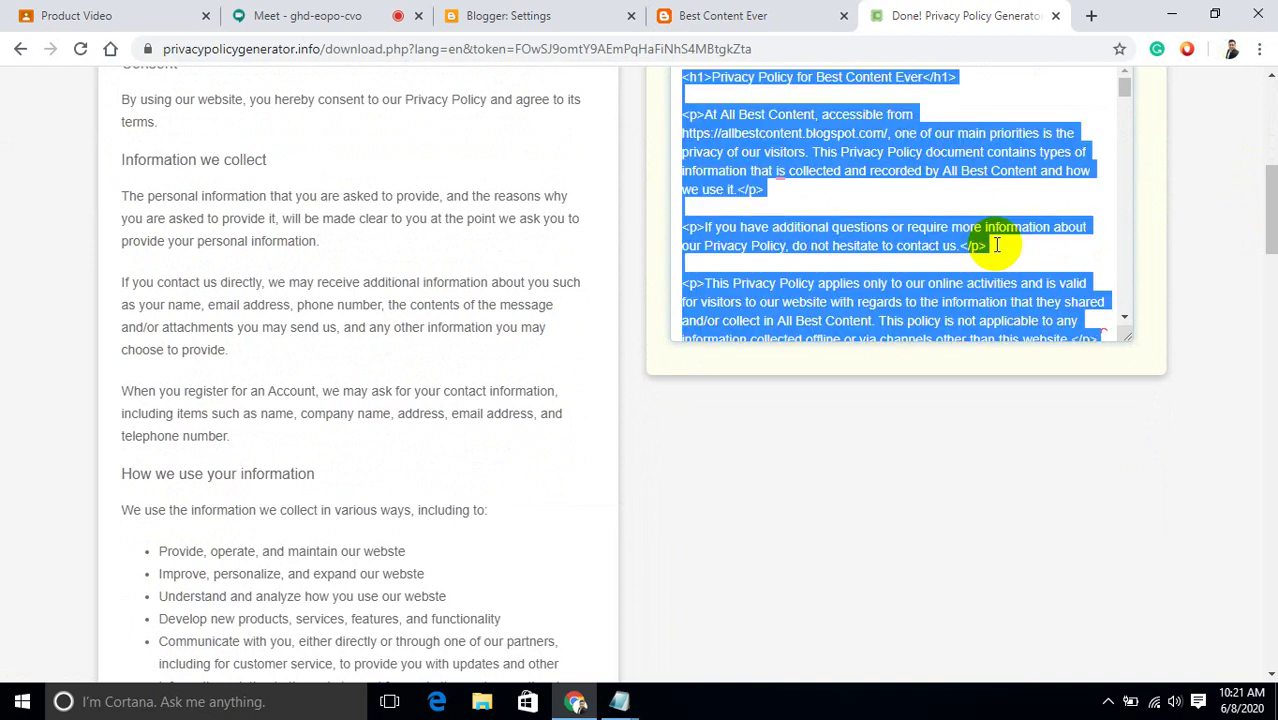
Open the best content blog text file from the desktop and paste in the privacy policy HTML.
{"action": "left_click", "coordinate": [1174, 14]}
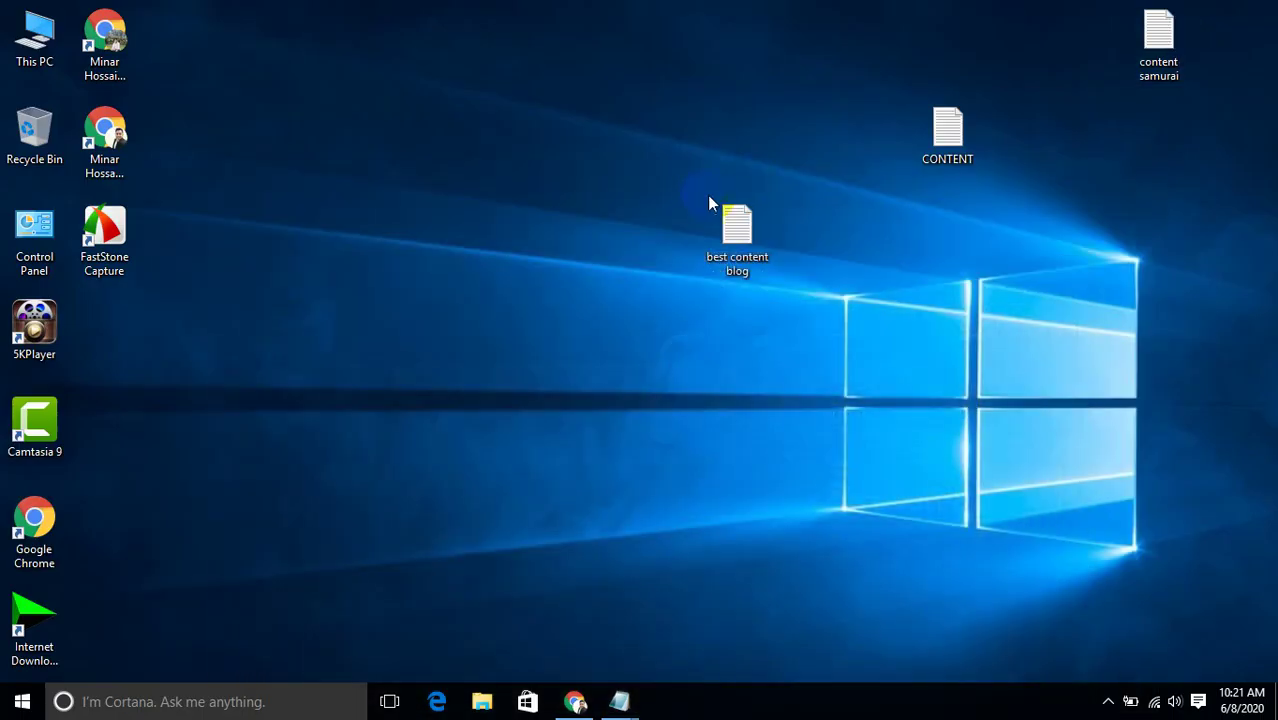
{"action": "double_click", "coordinate": [746, 236]}
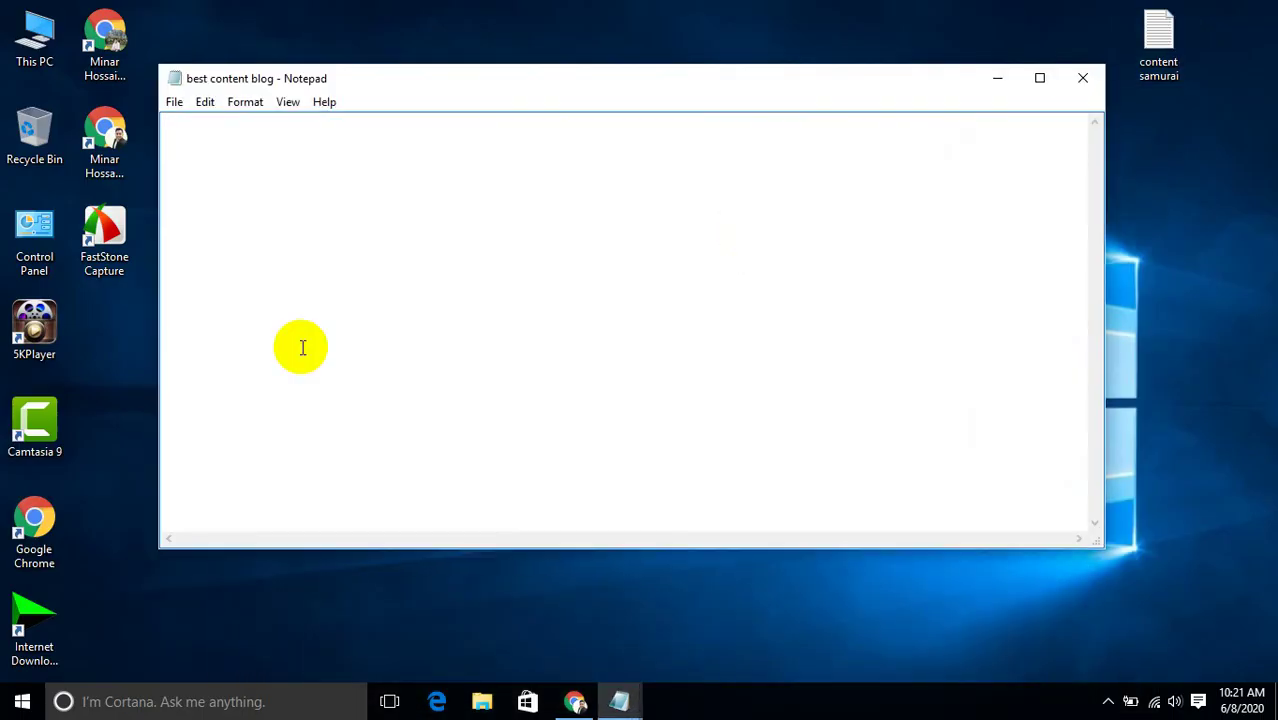
{"action": "key", "text": "ctrl+v"}
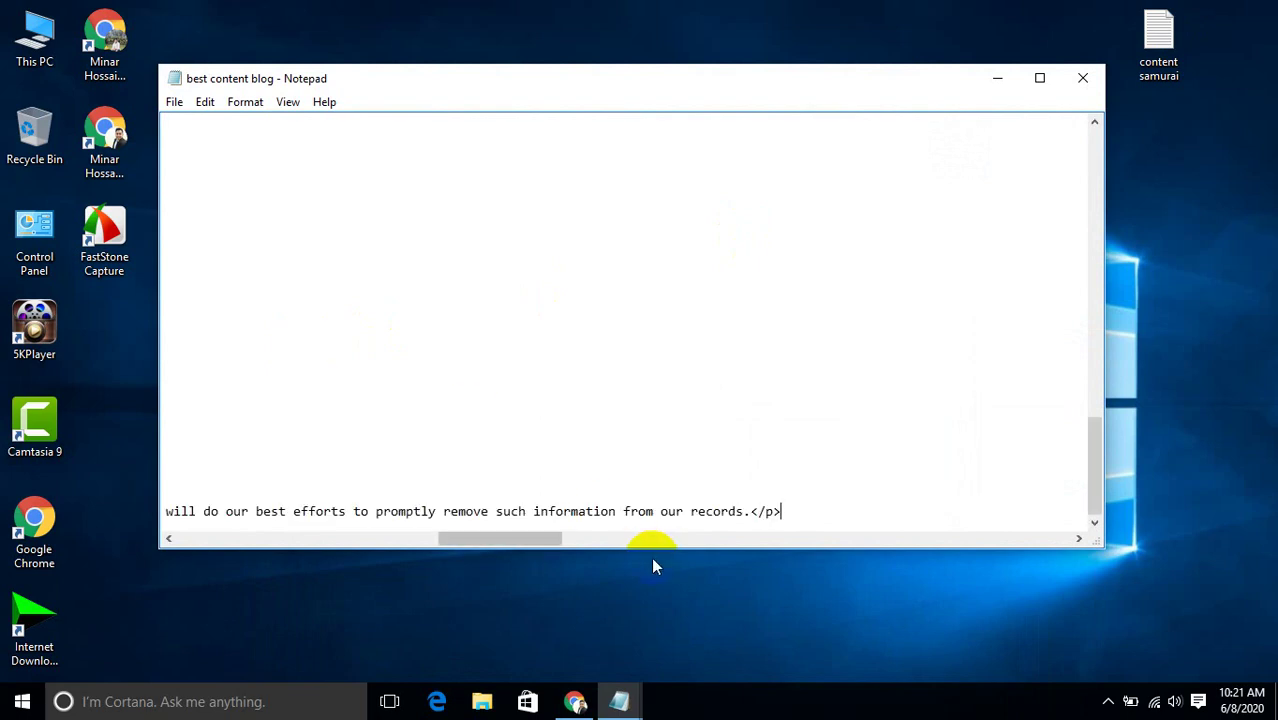
Confirm the Notepad font stays Consolas 11, review the pasted HTML full-screen, then minimize Notepad.
{"action": "left_click", "coordinate": [249, 107]}
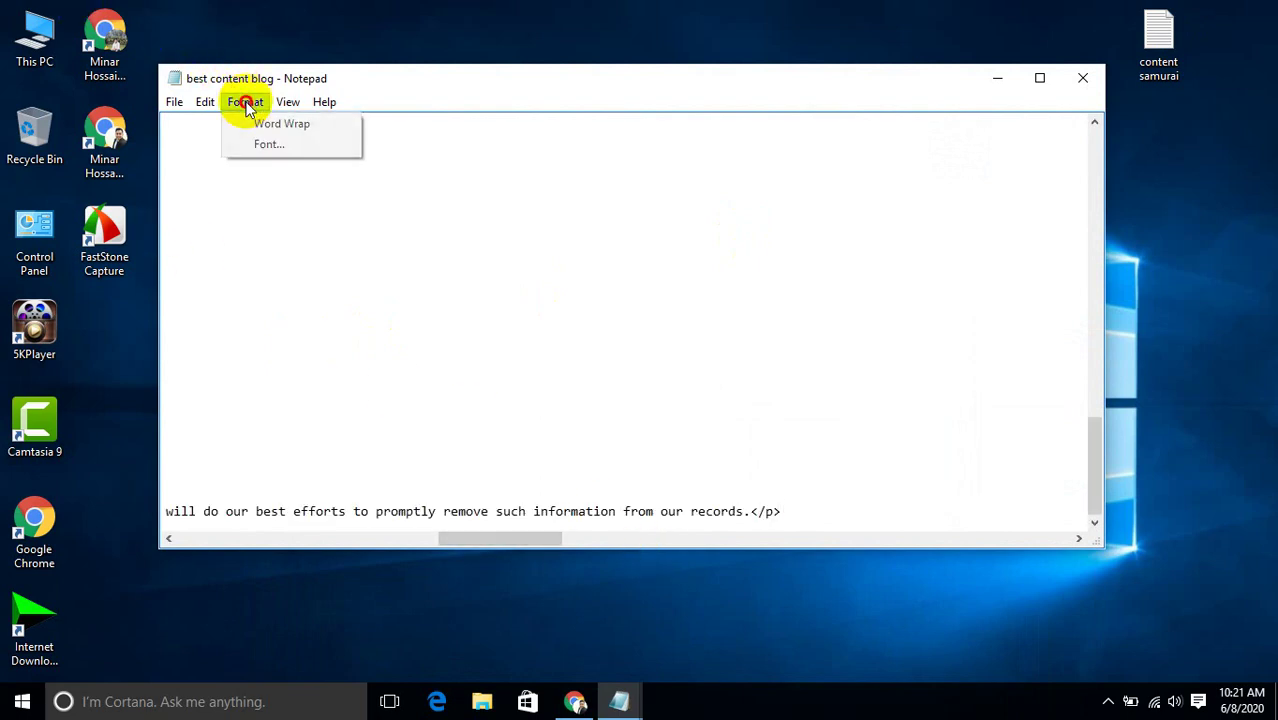
{"action": "left_click", "coordinate": [261, 145]}
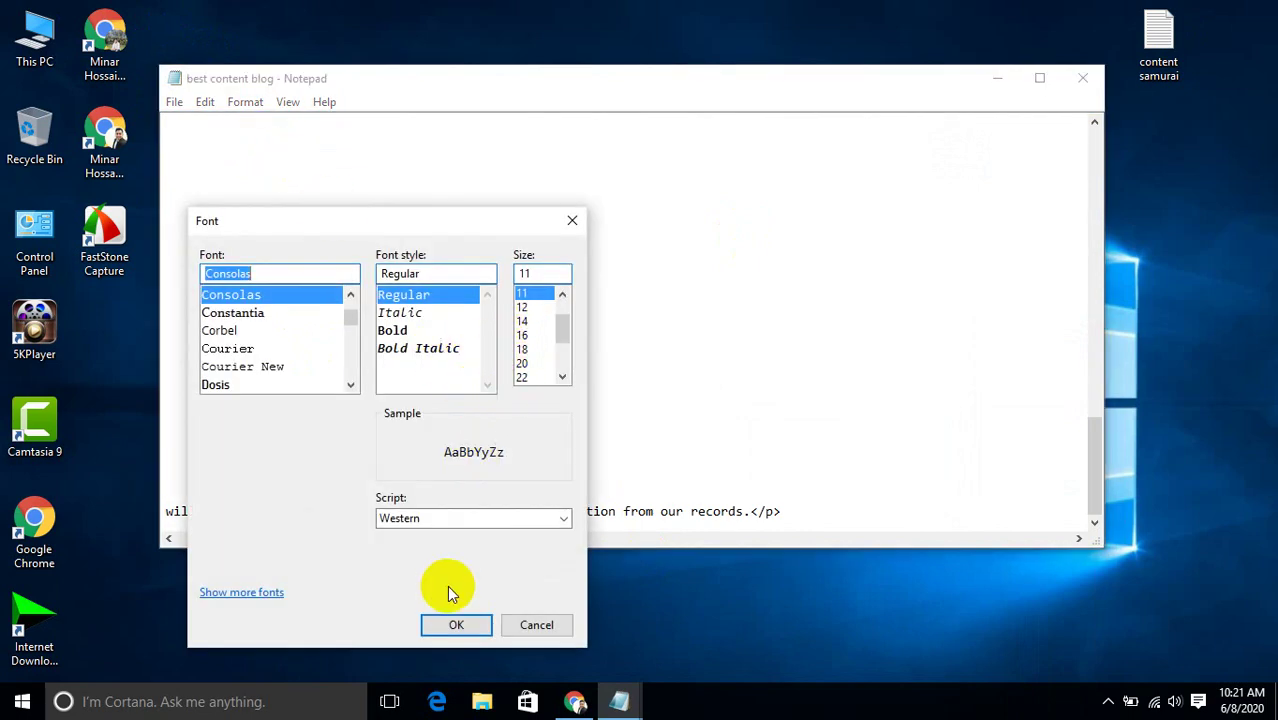
{"action": "left_click", "coordinate": [457, 623]}
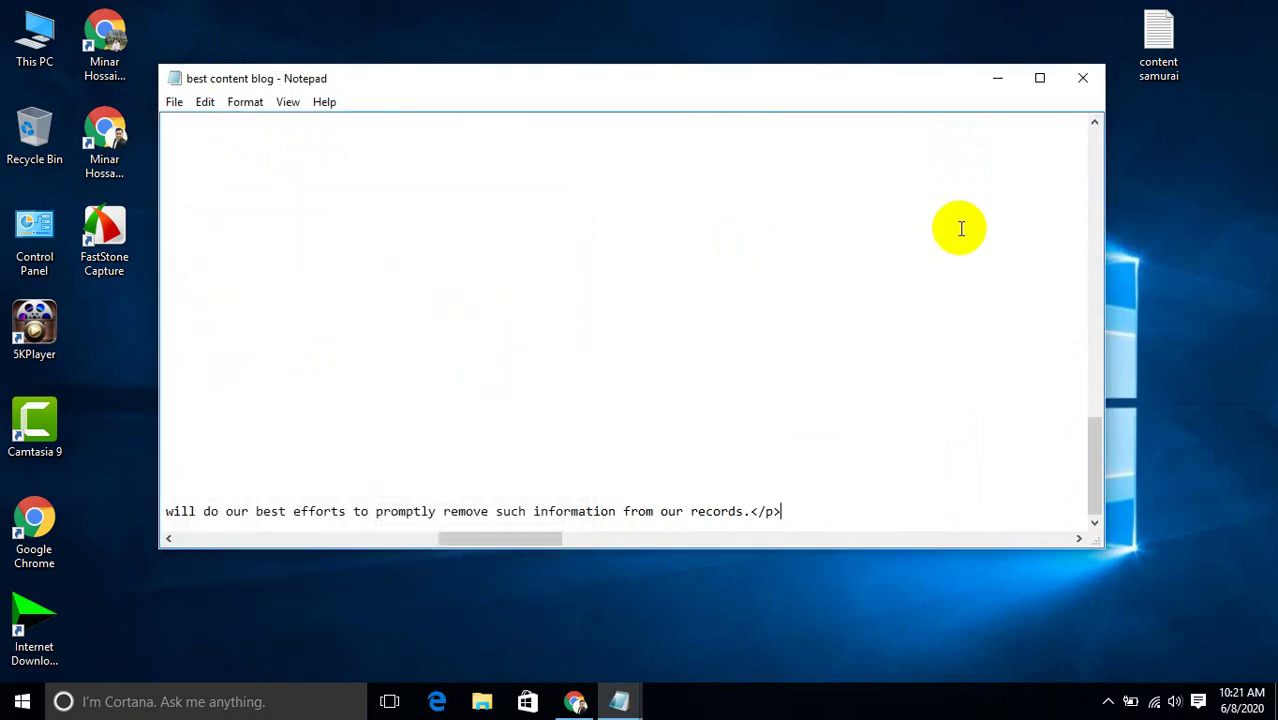
{"action": "left_click", "coordinate": [1041, 80]}
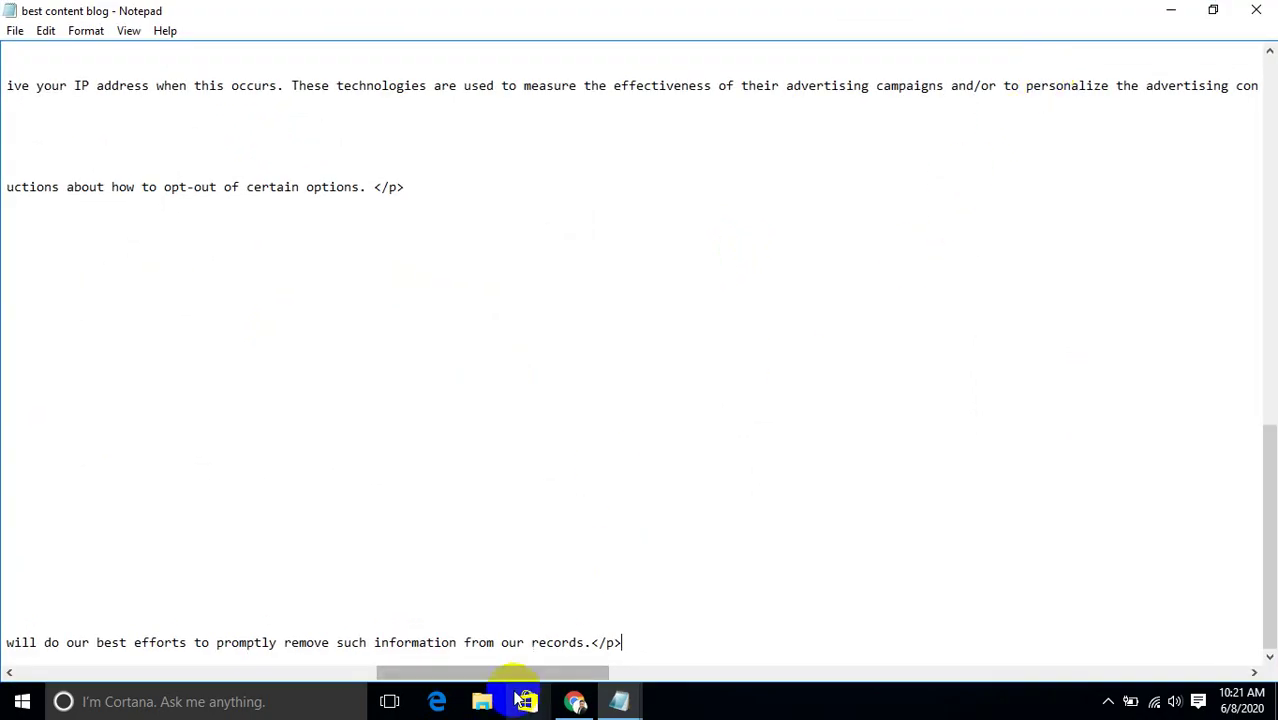
{"action": "left_click_drag", "start_coordinate": [508, 674], "coordinate": [105, 684]}
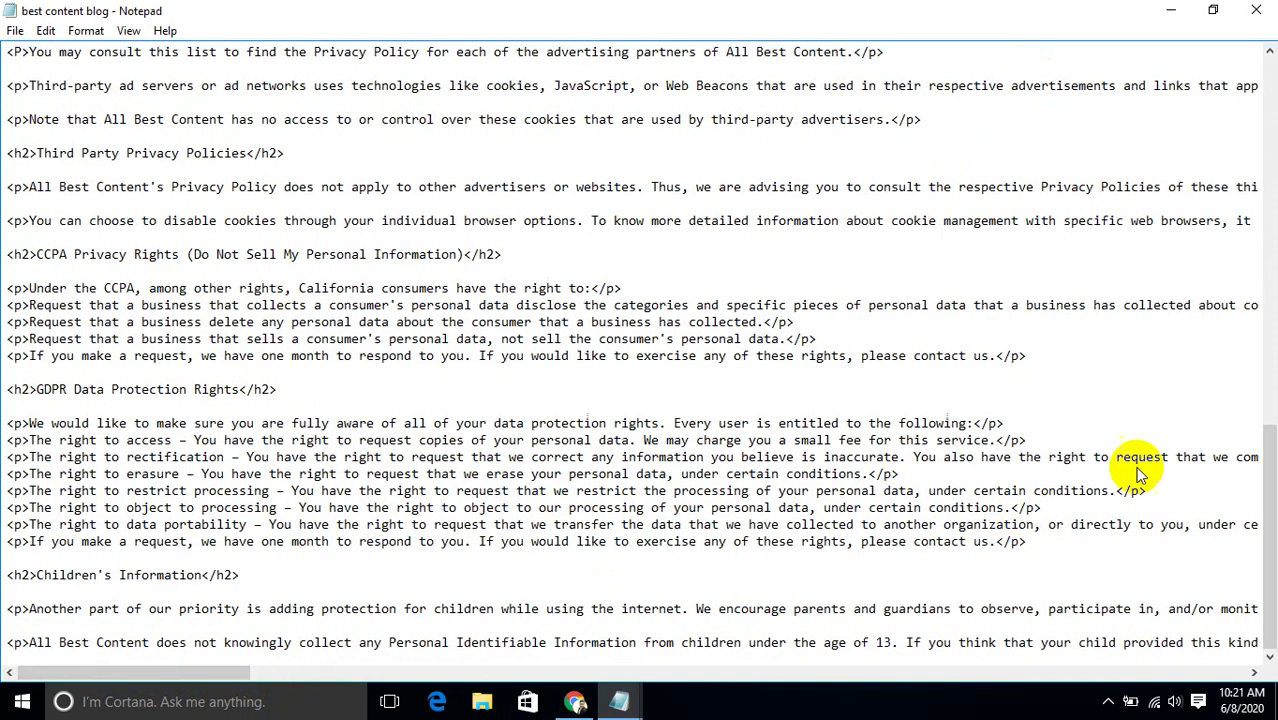
{"action": "left_click_drag", "start_coordinate": [1270, 457], "coordinate": [1227, 56]}
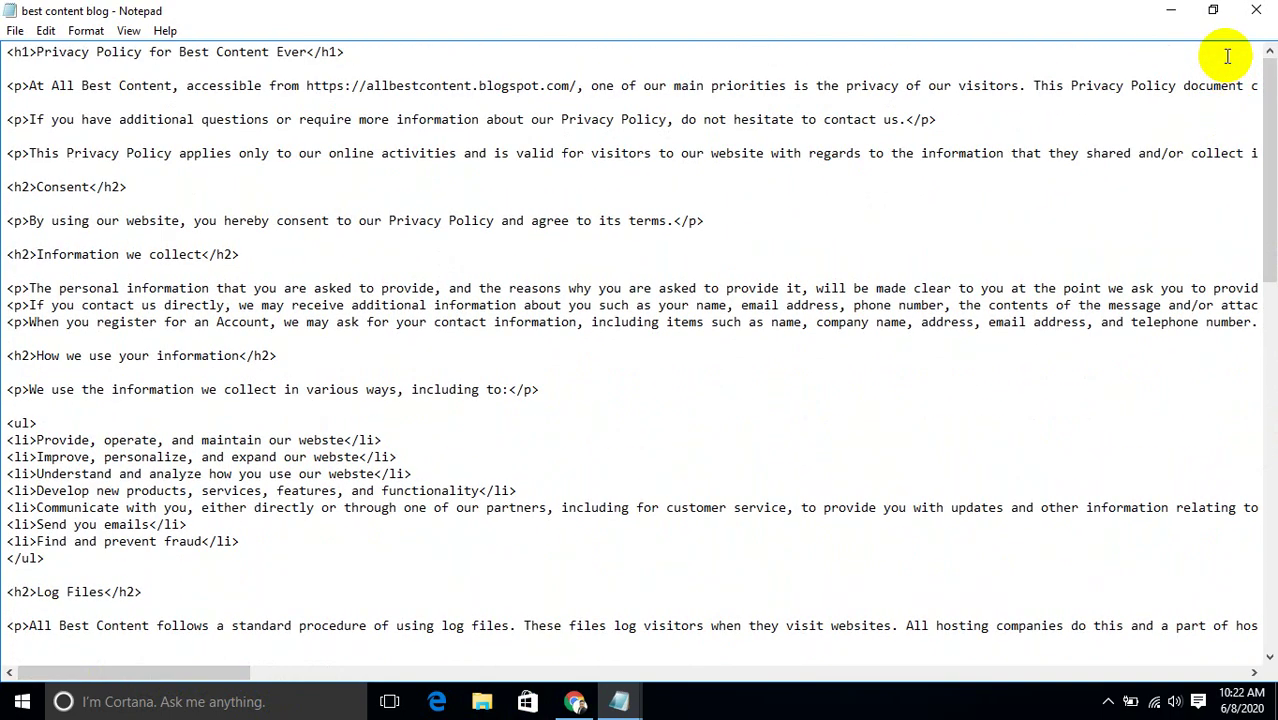
{"action": "left_click", "coordinate": [1171, 10]}
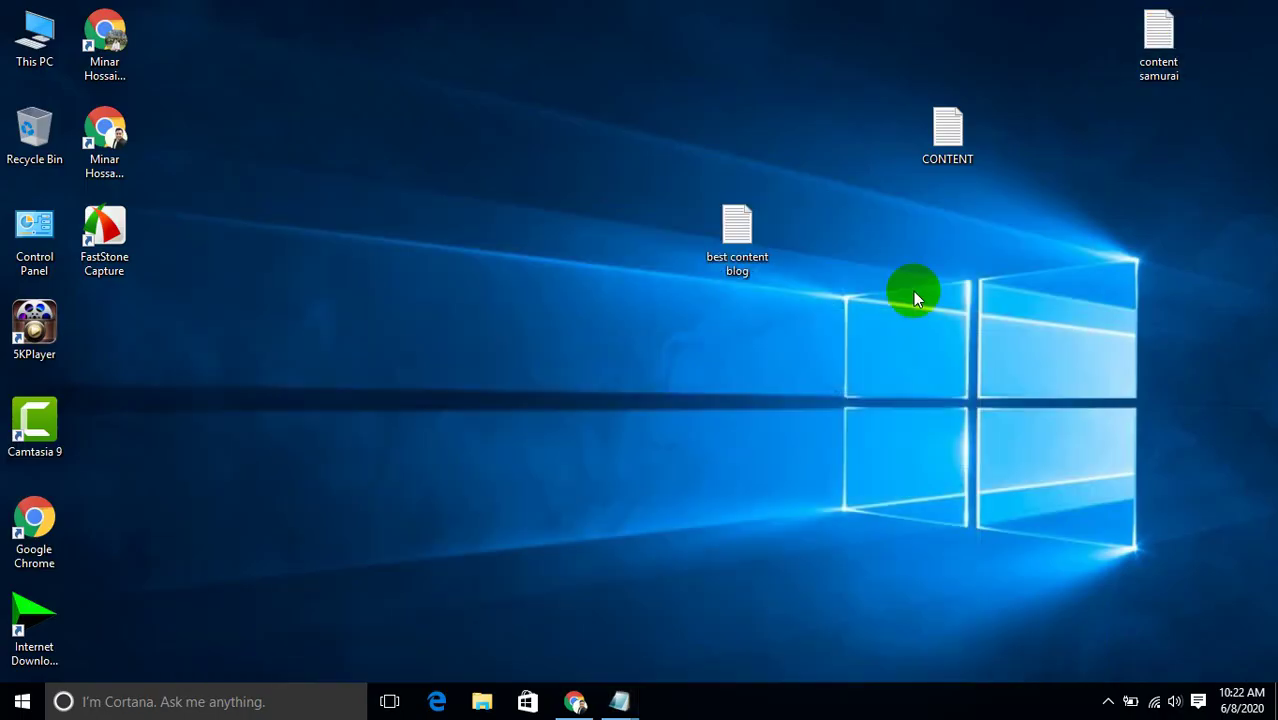
Close both older best content blog Notepad windows, discarding their changes.
{"action": "mouse_move", "coordinate": [617, 706]}
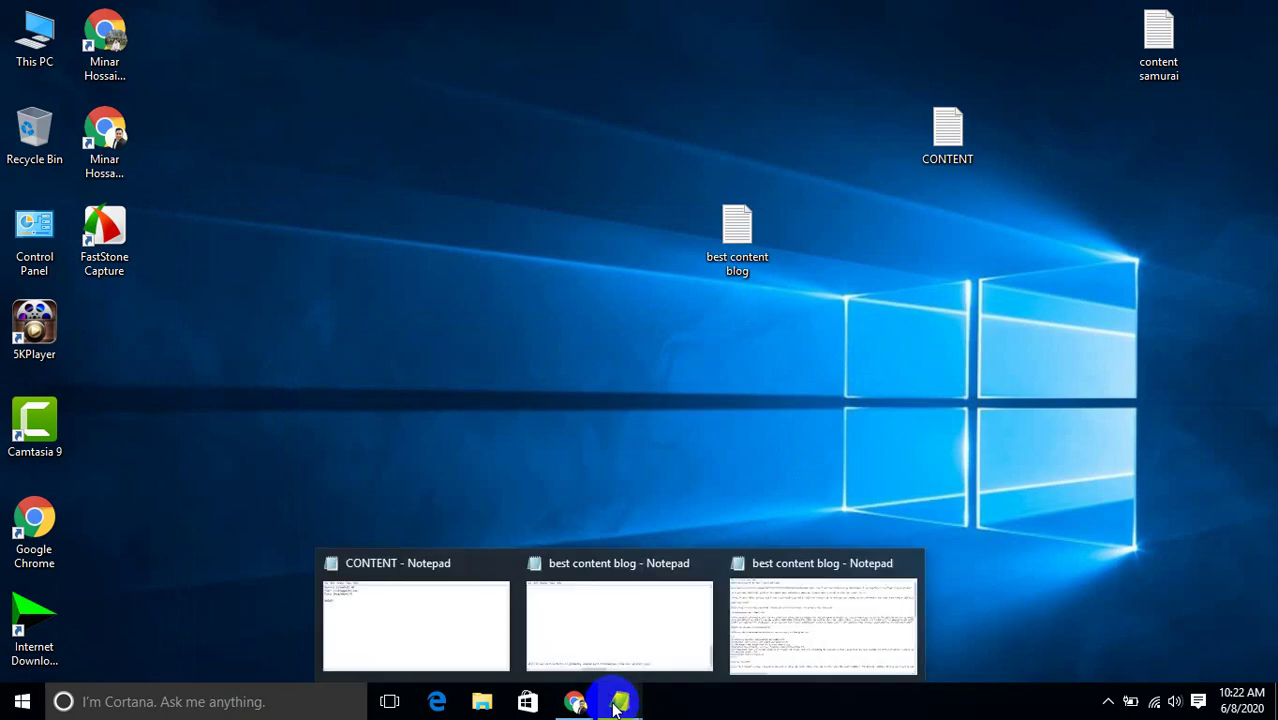
{"action": "mouse_move", "coordinate": [629, 640]}
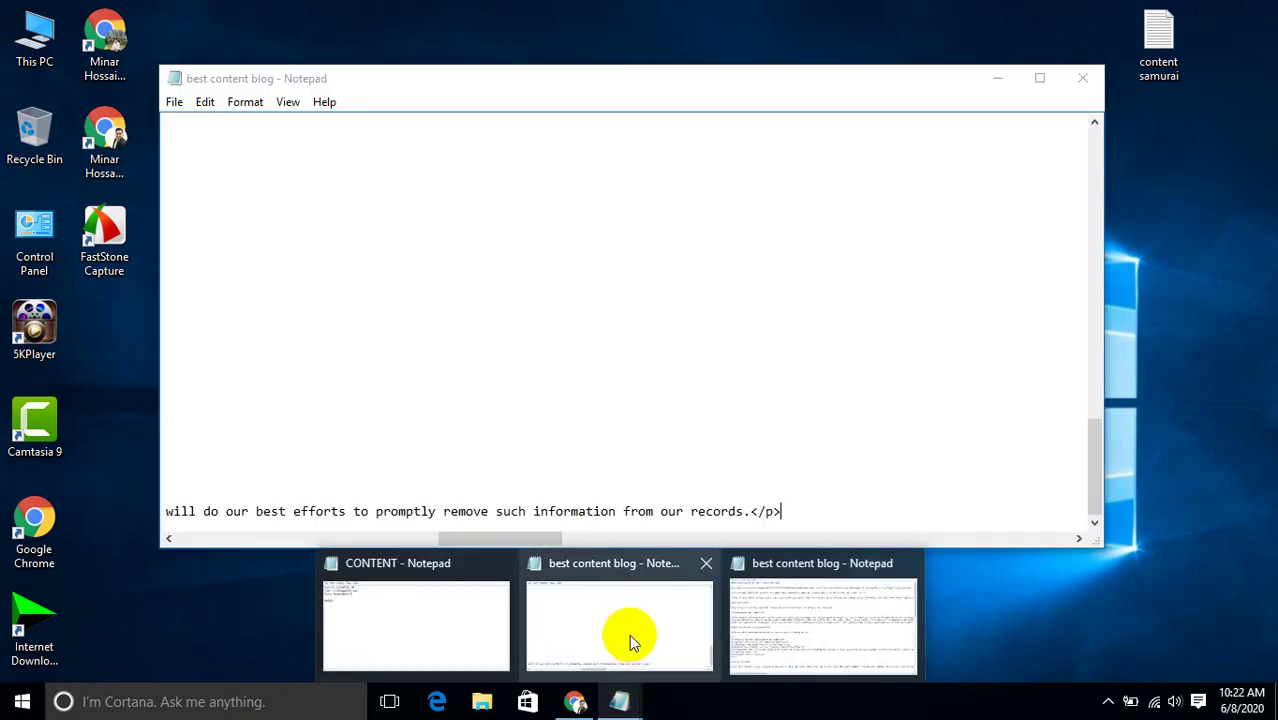
{"action": "left_click", "coordinate": [705, 567]}
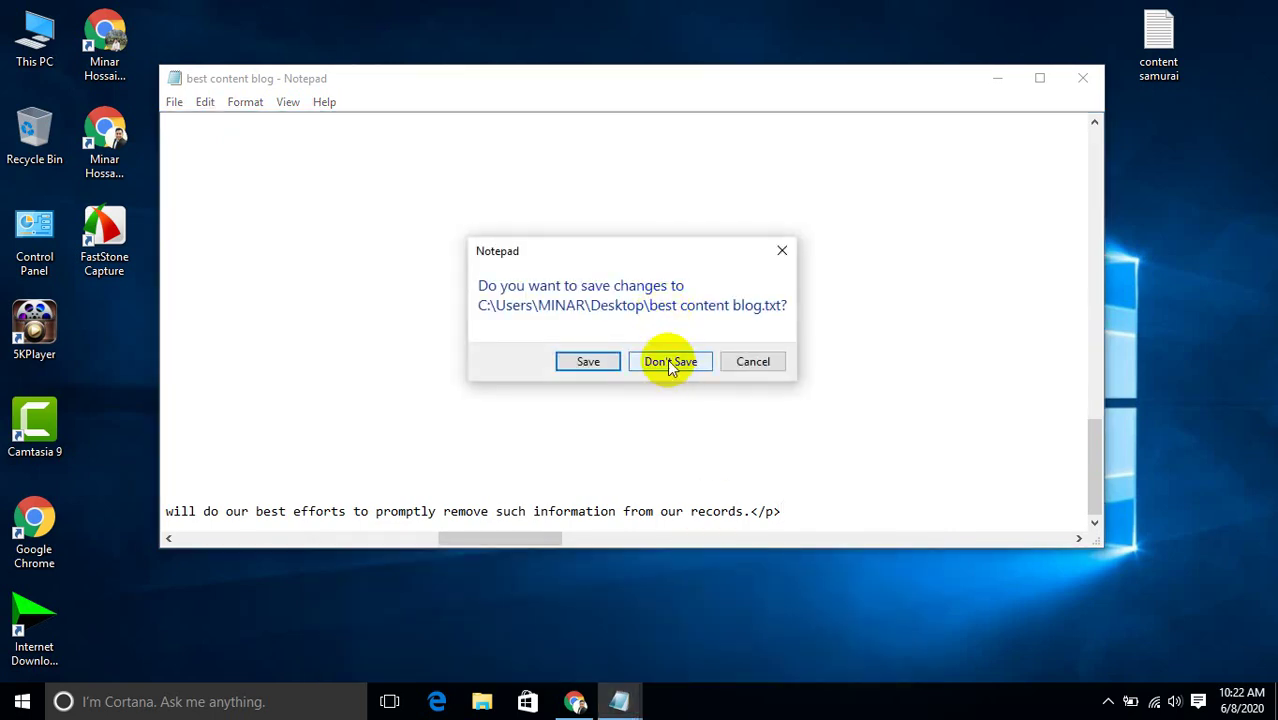
{"action": "left_click", "coordinate": [669, 362]}
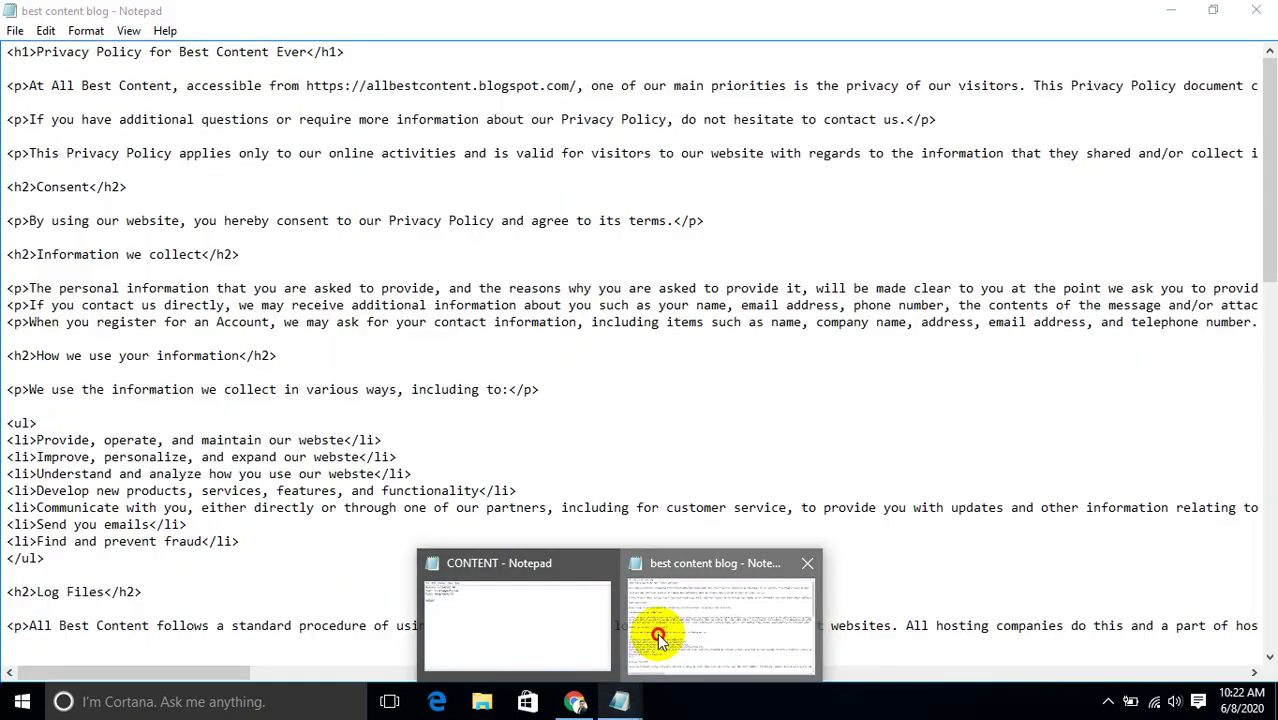
{"action": "left_click", "coordinate": [656, 632]}
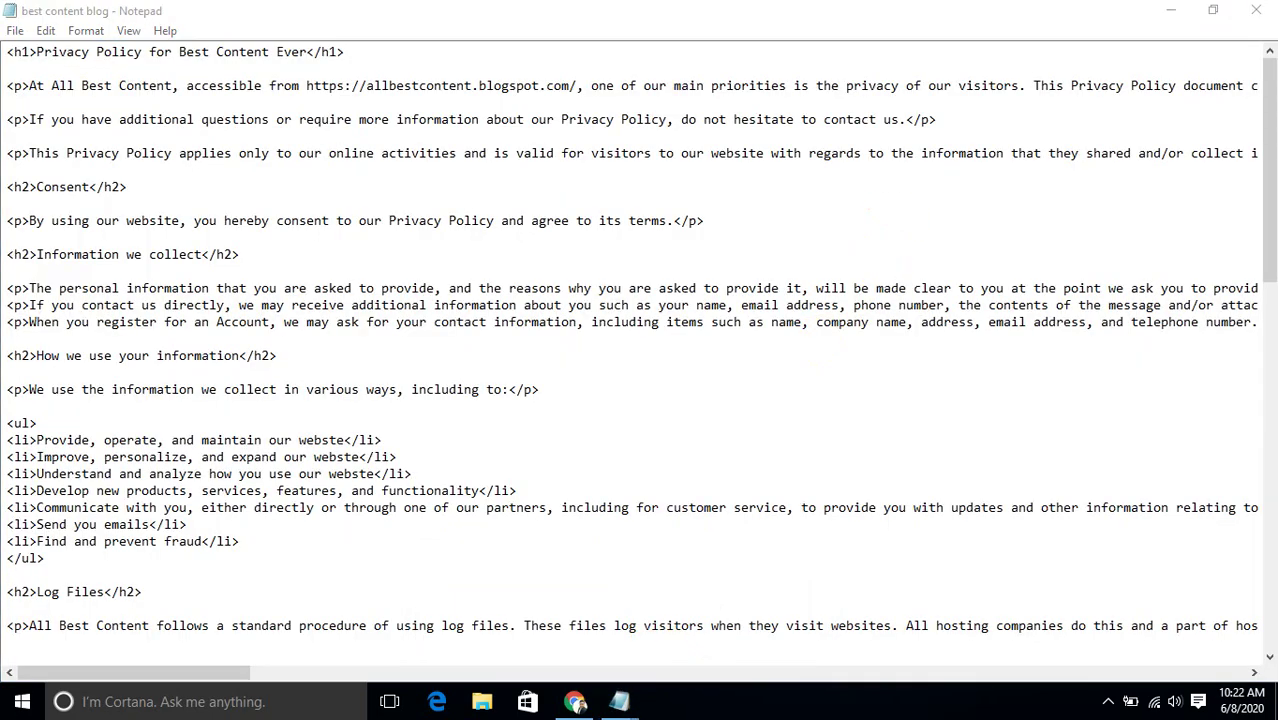
{"action": "left_click", "coordinate": [1256, 10]}
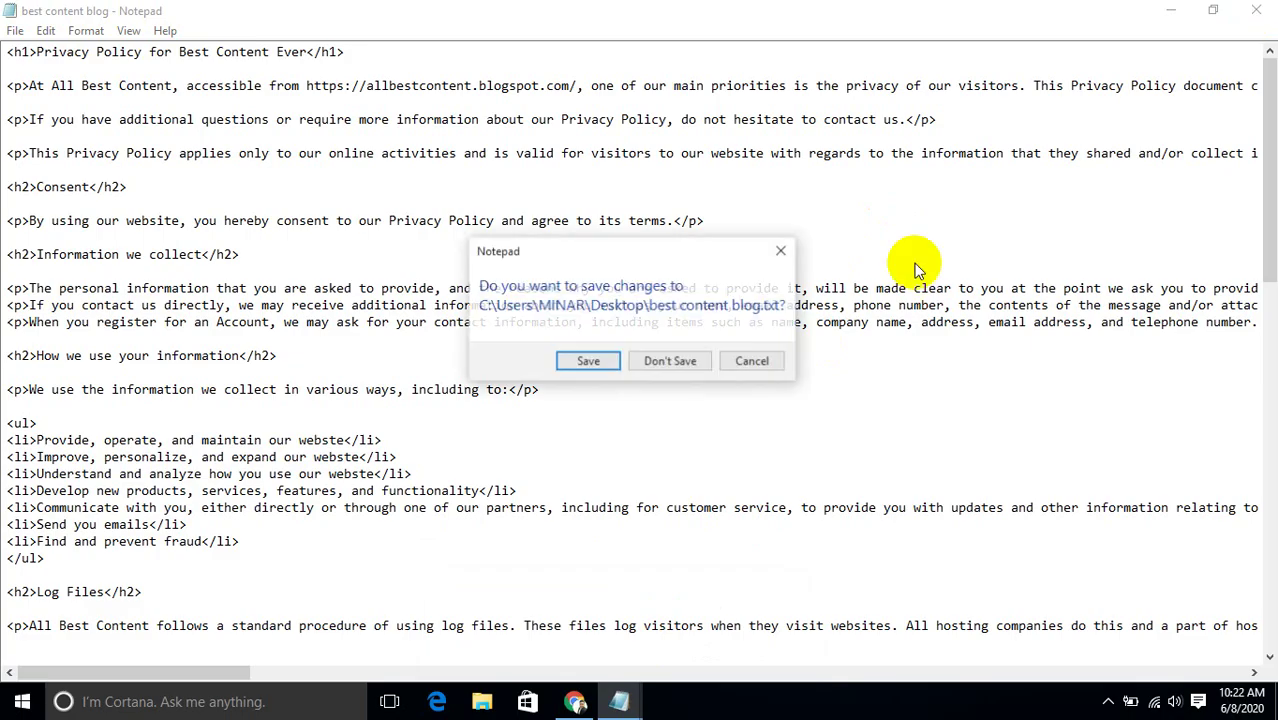
{"action": "left_click", "coordinate": [660, 361]}
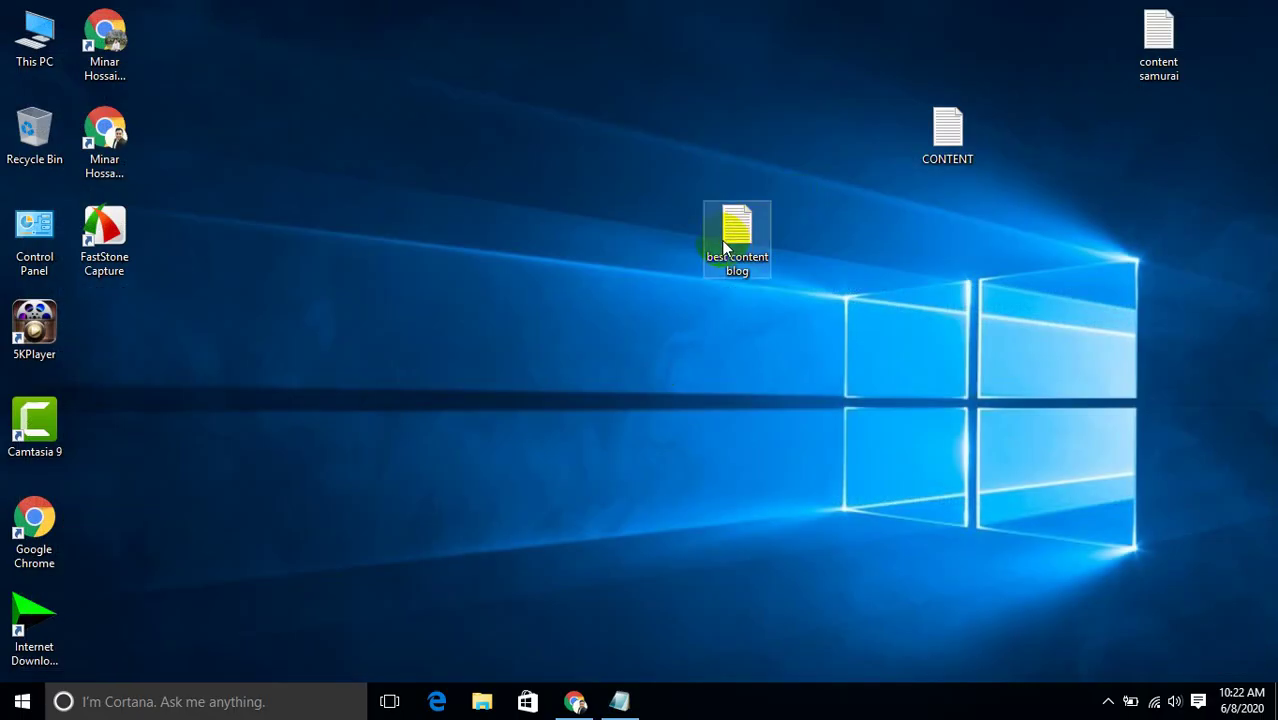
Set aside the CONTENT notes, reopen best content blog, and paste the privacy policy HTML.
{"action": "mouse_move", "coordinate": [620, 699]}
{"action": "left_click", "coordinate": [605, 628]}
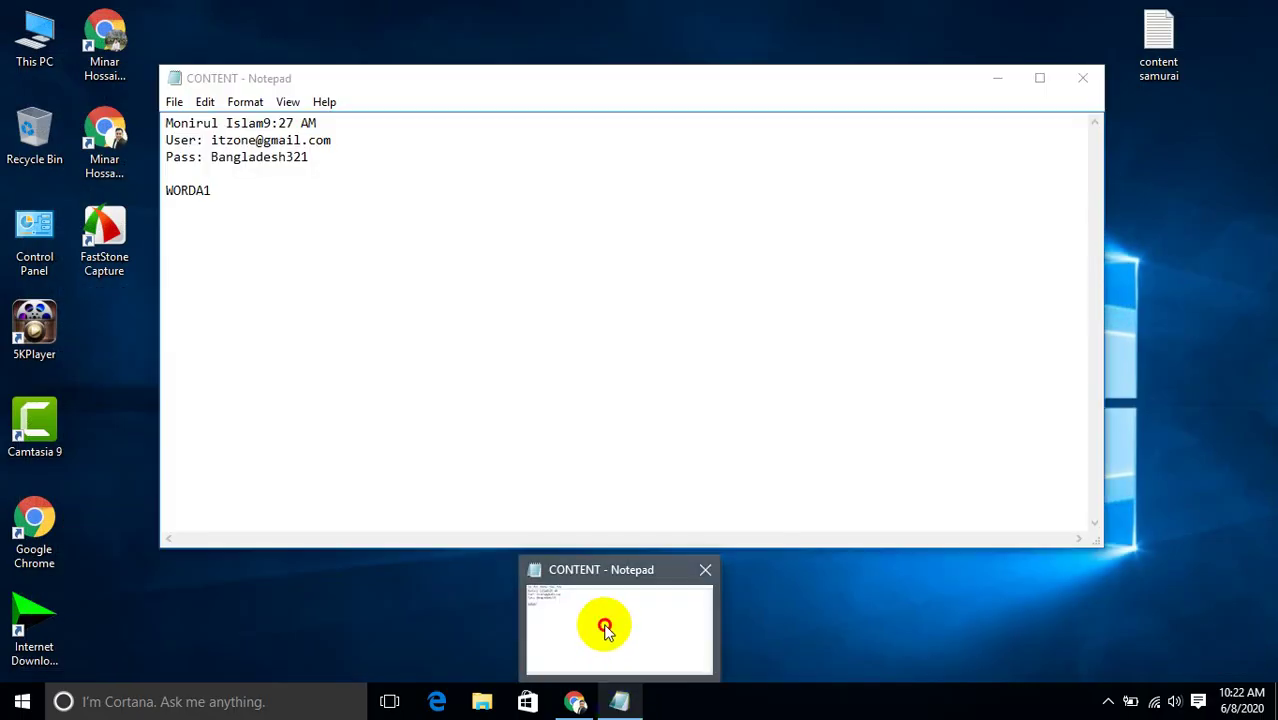
{"action": "left_click", "coordinate": [998, 78]}
{"action": "left_click", "coordinate": [767, 236]}
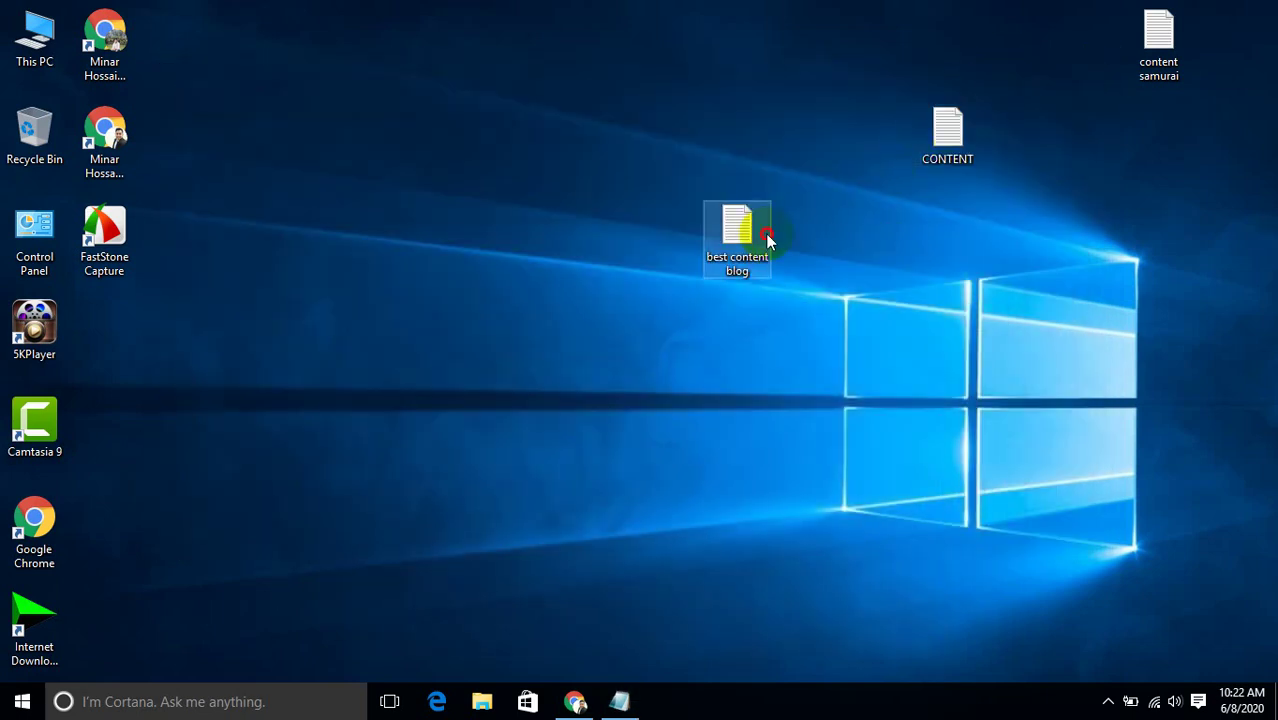
{"action": "double_click", "coordinate": [766, 236]}
{"action": "key", "text": "ctrl+v"}
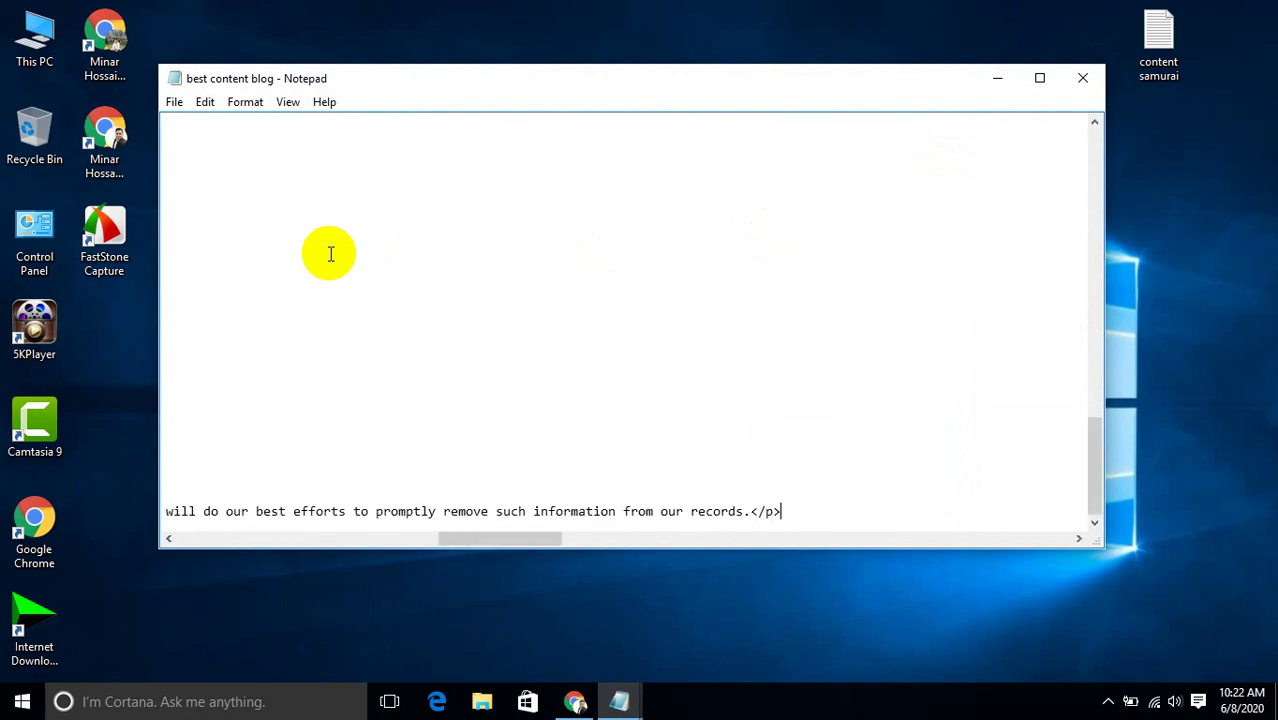
{"action": "left_click_drag", "start_coordinate": [452, 535], "coordinate": [190, 537]}
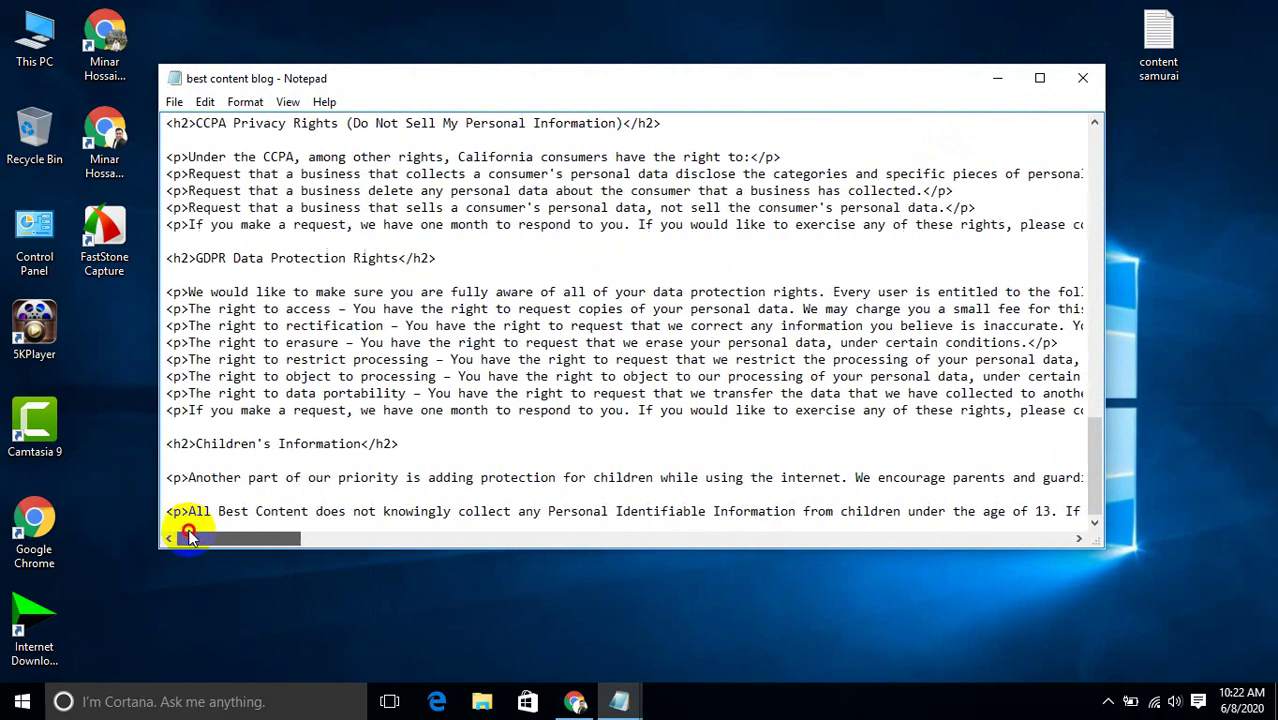
Minimize Notepad and go back to the Google Meet call in Chrome.
{"action": "left_click", "coordinate": [995, 80]}
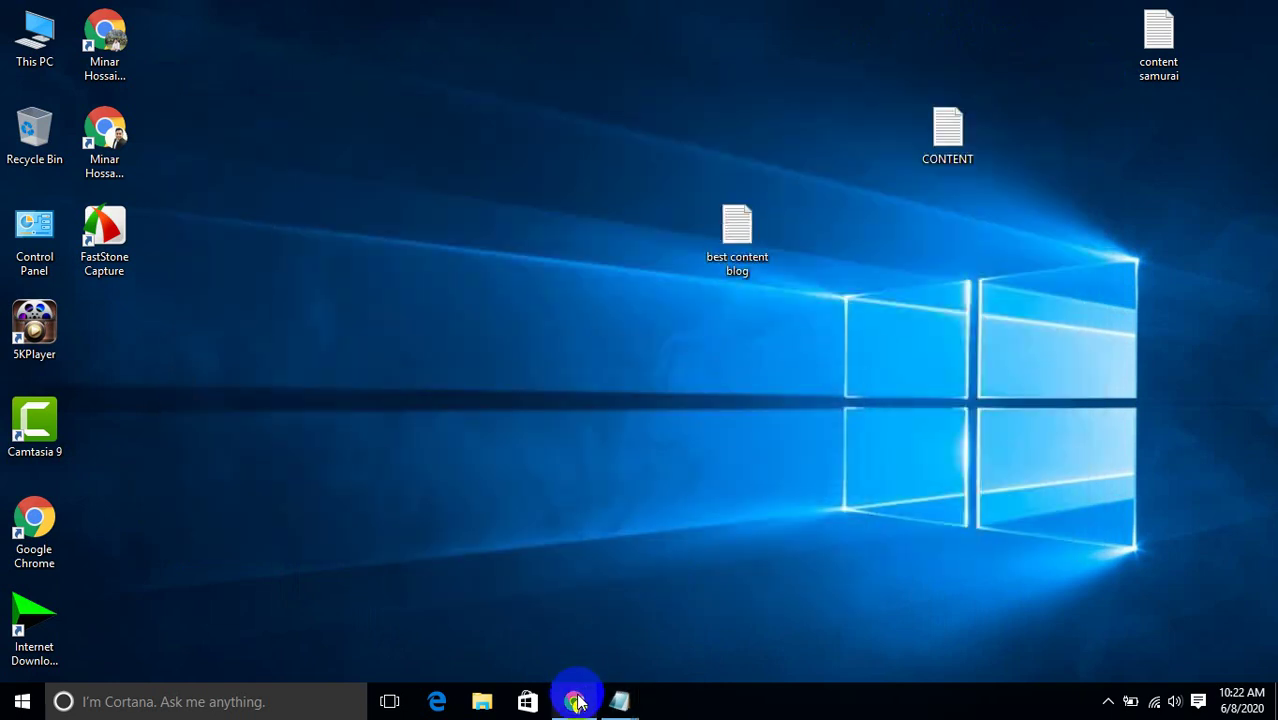
{"action": "left_click", "coordinate": [577, 703]}
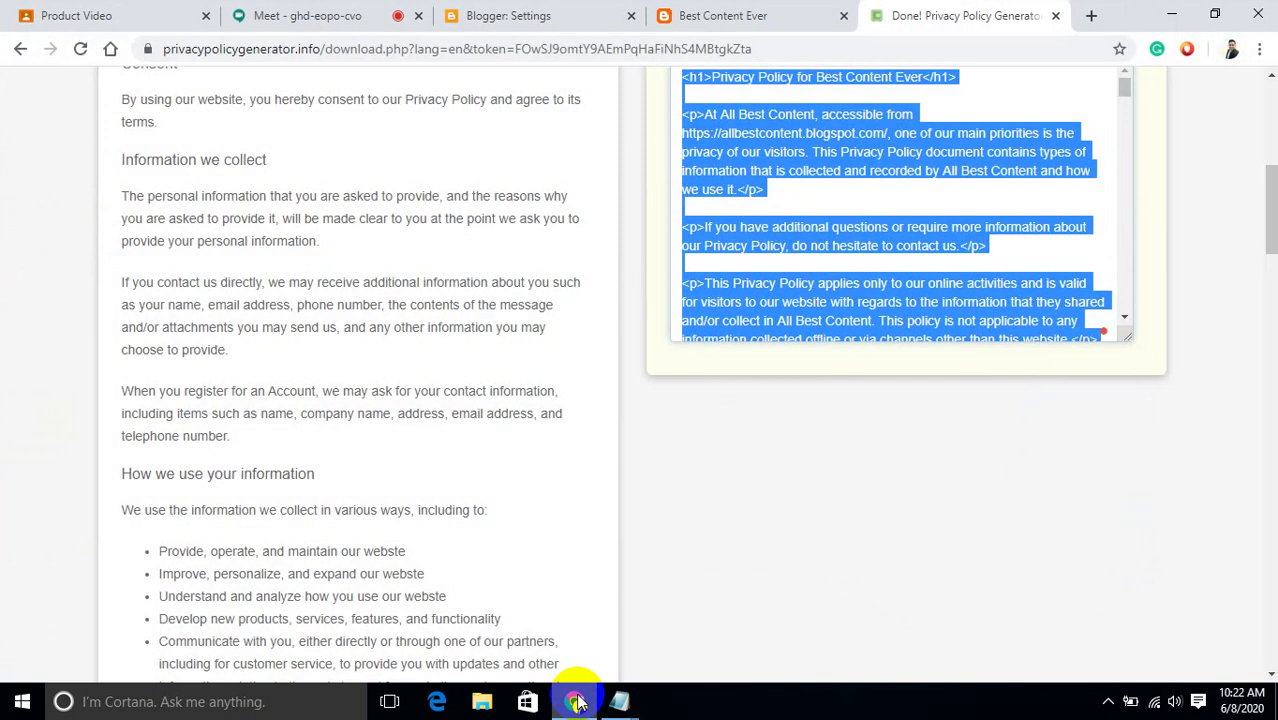
{"action": "left_click", "coordinate": [343, 18]}
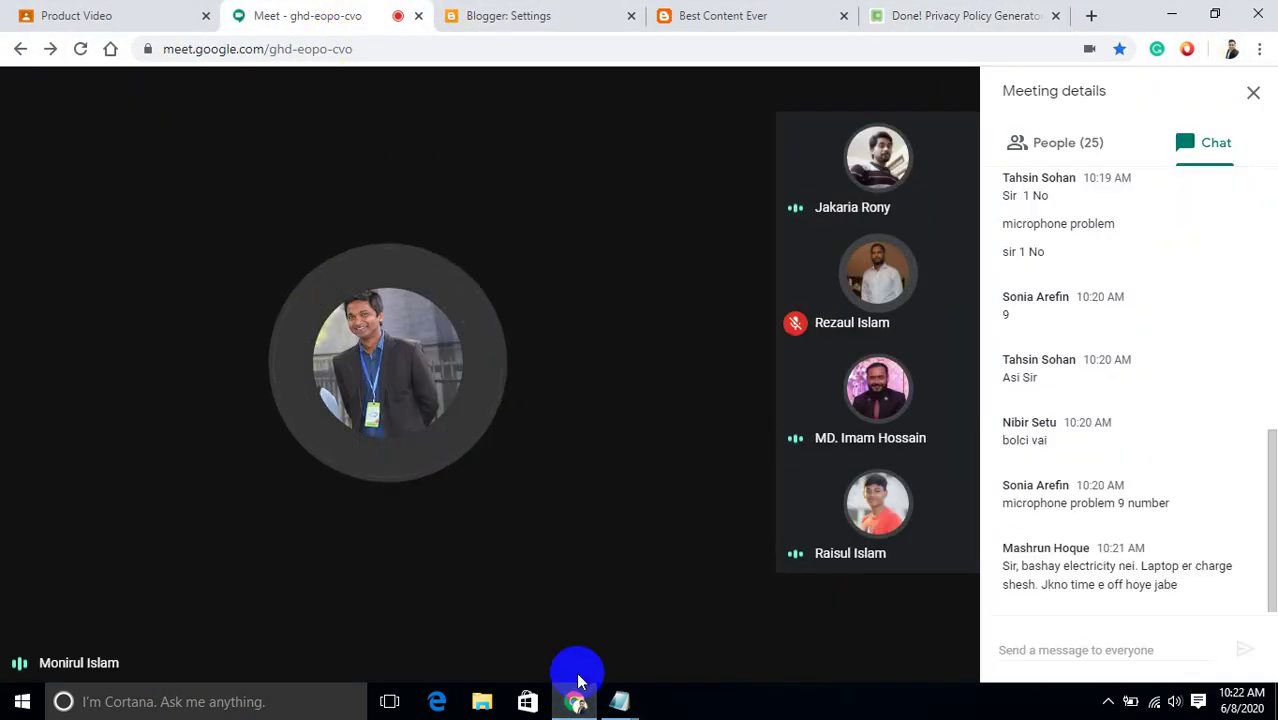
Unmute and re-mute the microphone twice, ending muted, then close the meeting details chat panel.
{"action": "left_click", "coordinate": [600, 596]}
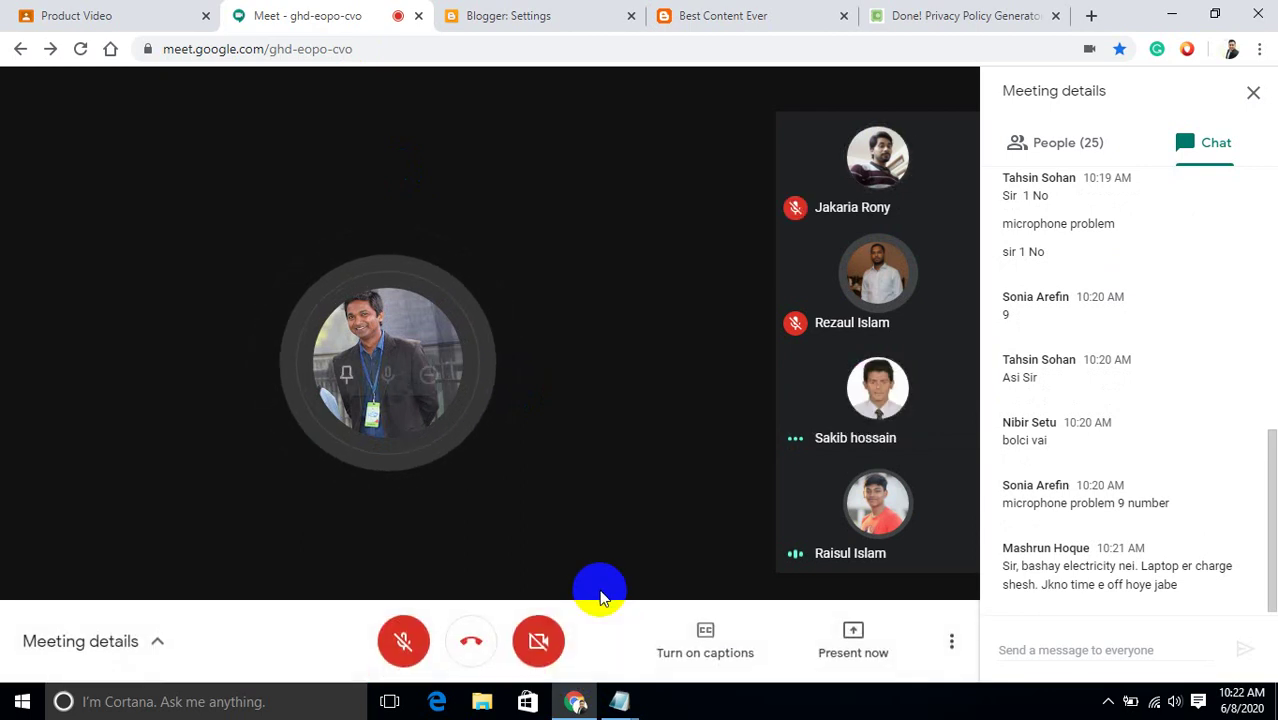
{"action": "left_click", "coordinate": [398, 650]}
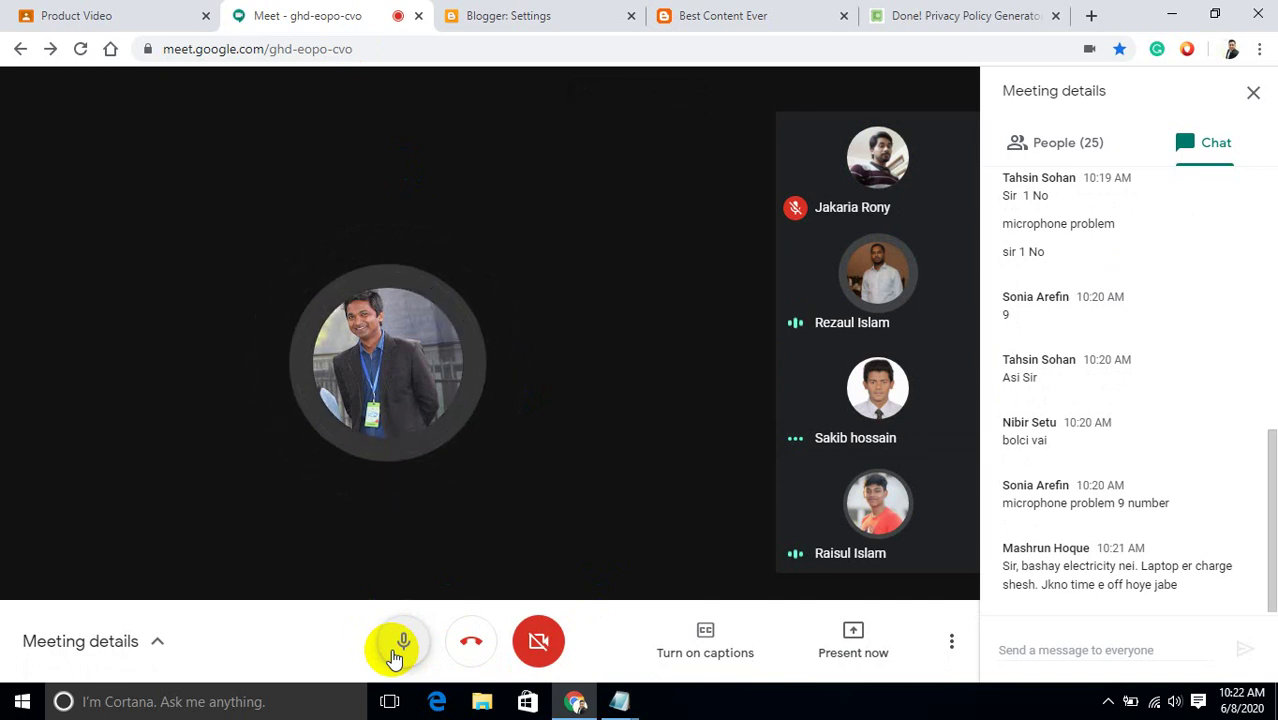
{"action": "left_click", "coordinate": [400, 650]}
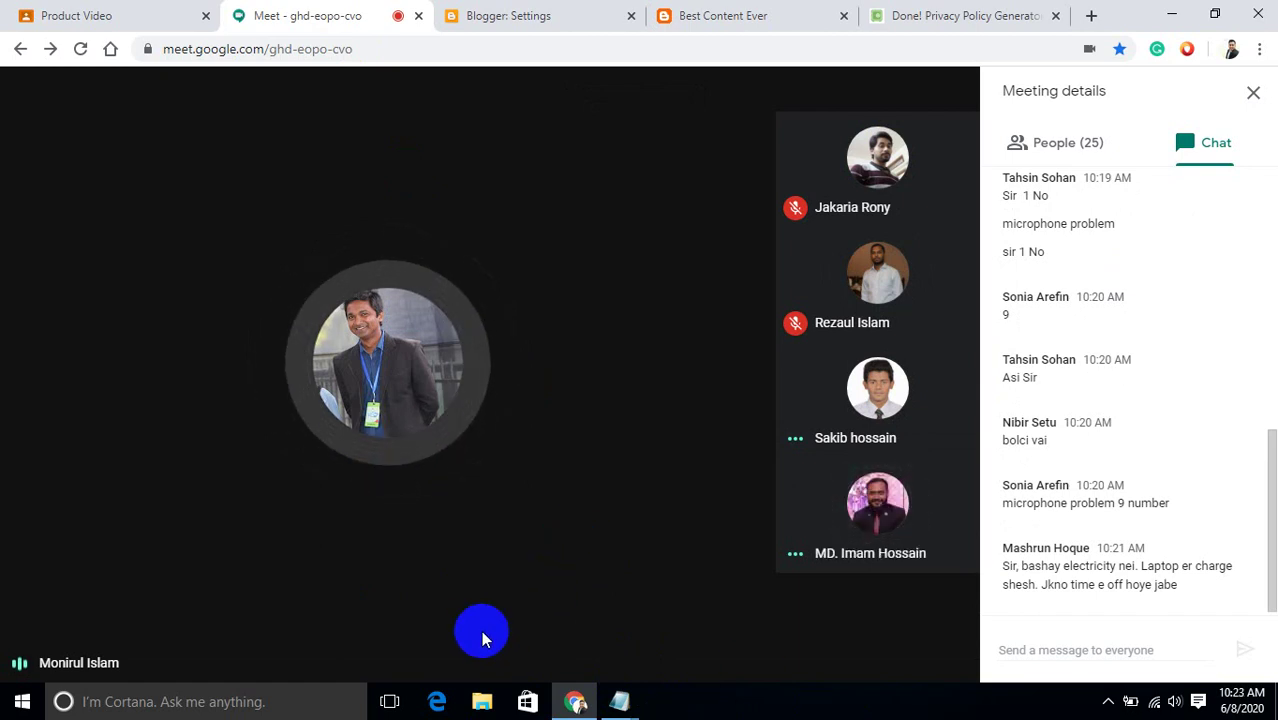
{"action": "mouse_move", "coordinate": [536, 648]}
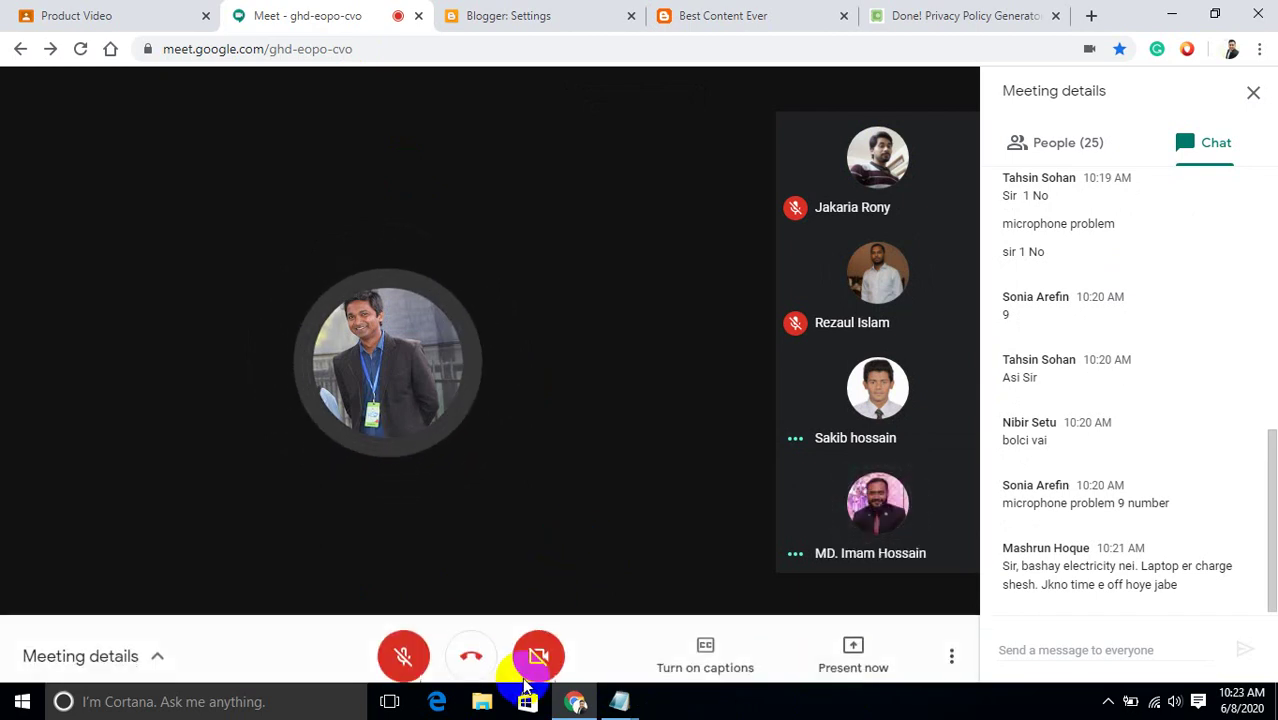
{"action": "left_click", "coordinate": [406, 643]}
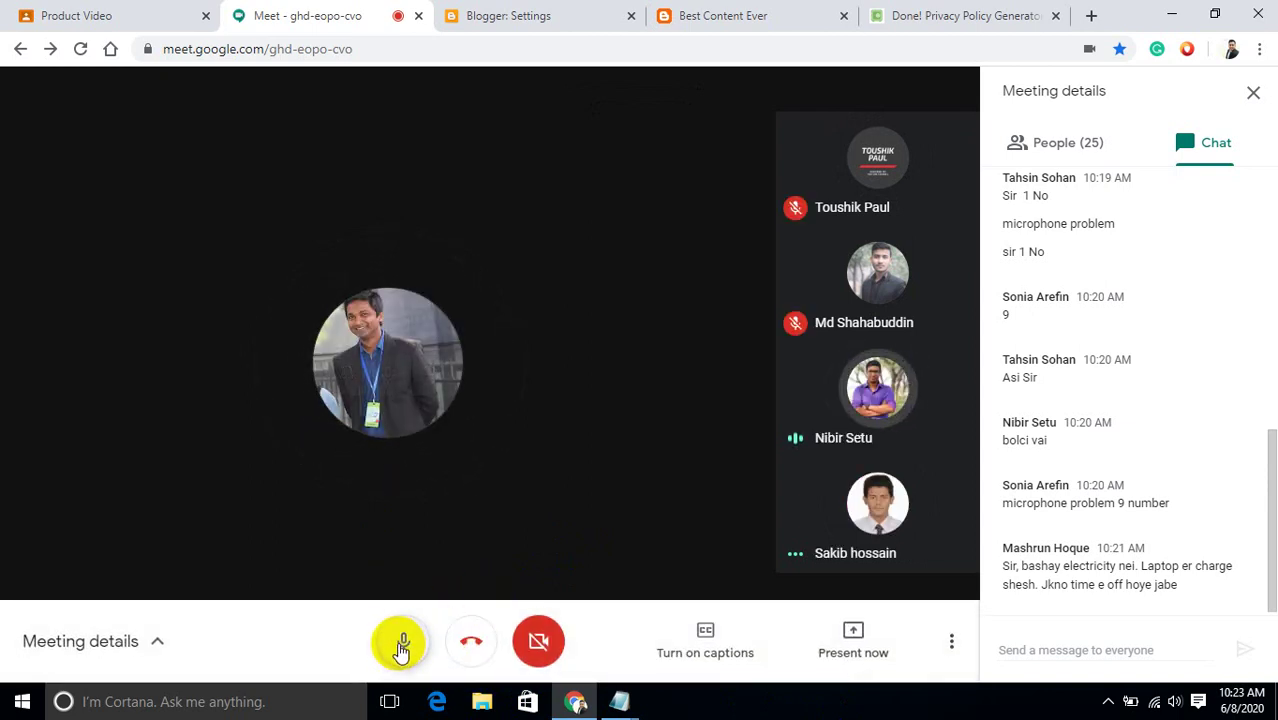
{"action": "left_click", "coordinate": [400, 645]}
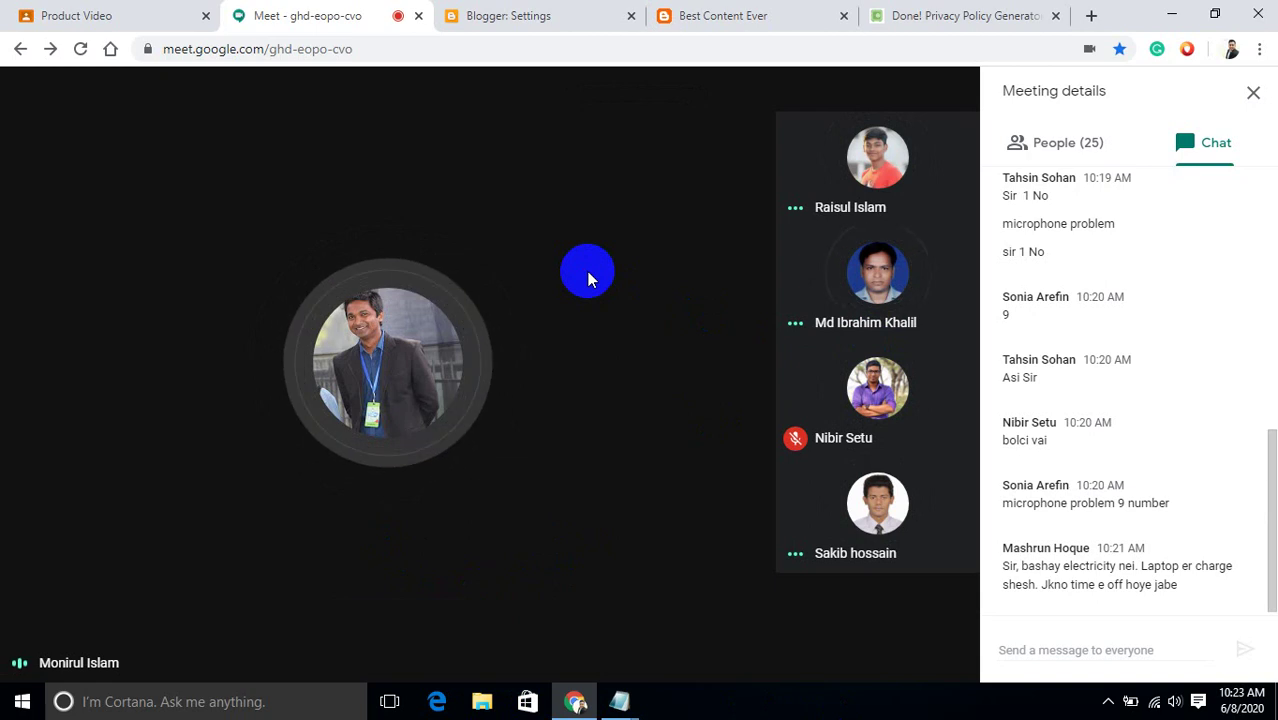
{"action": "left_click", "coordinate": [1254, 95]}
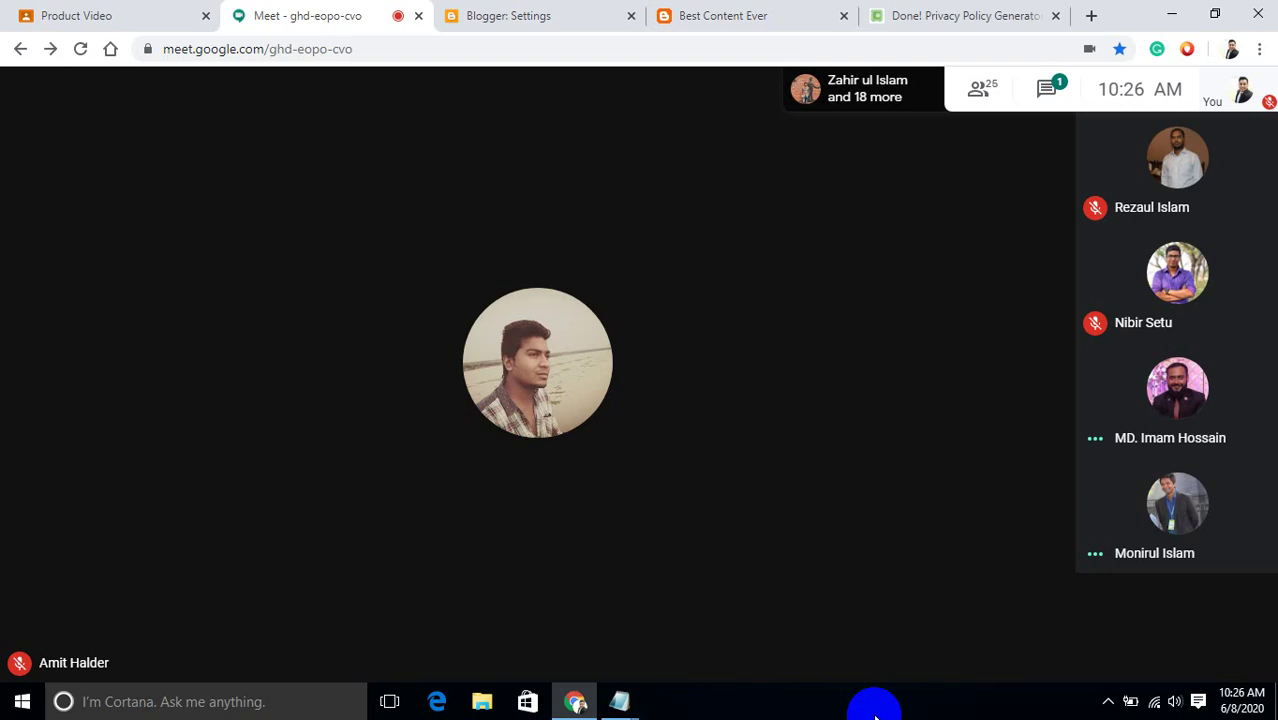
Close the best content blog and CONTENT Notepad windows, choosing Save for each.
{"action": "left_click", "coordinate": [619, 697]}
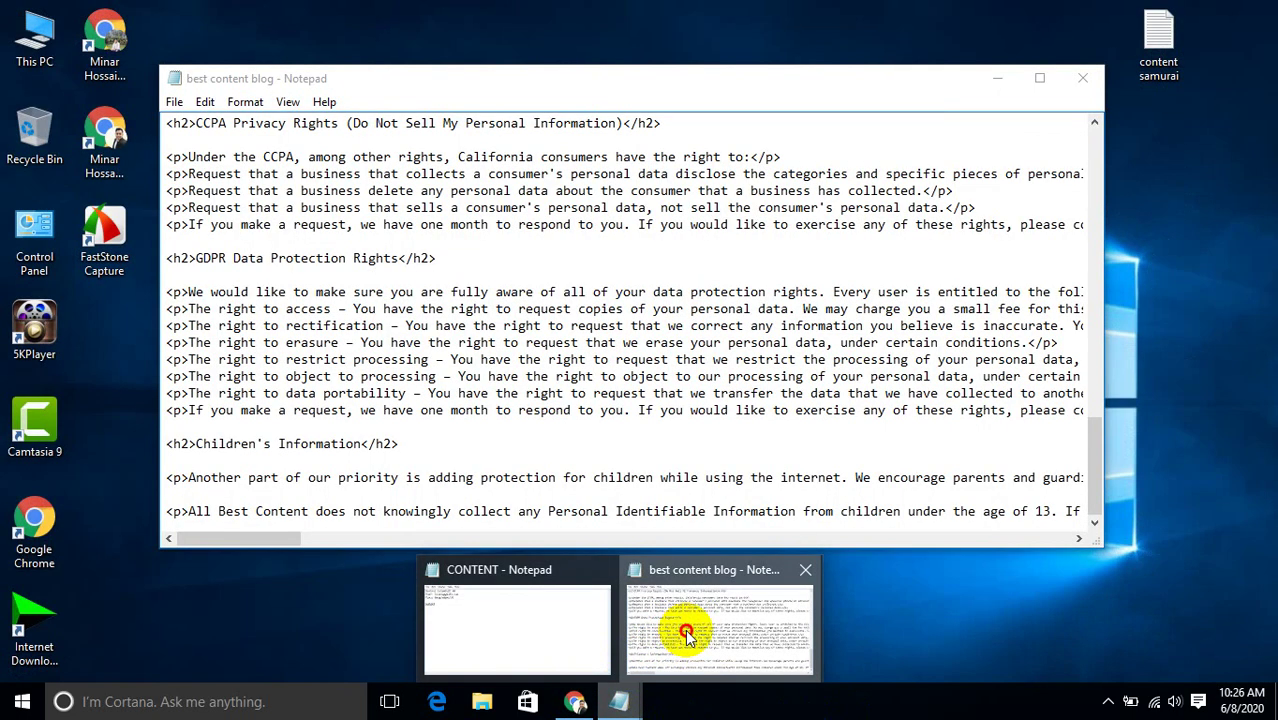
{"action": "left_click", "coordinate": [685, 630]}
{"action": "left_click", "coordinate": [1082, 78]}
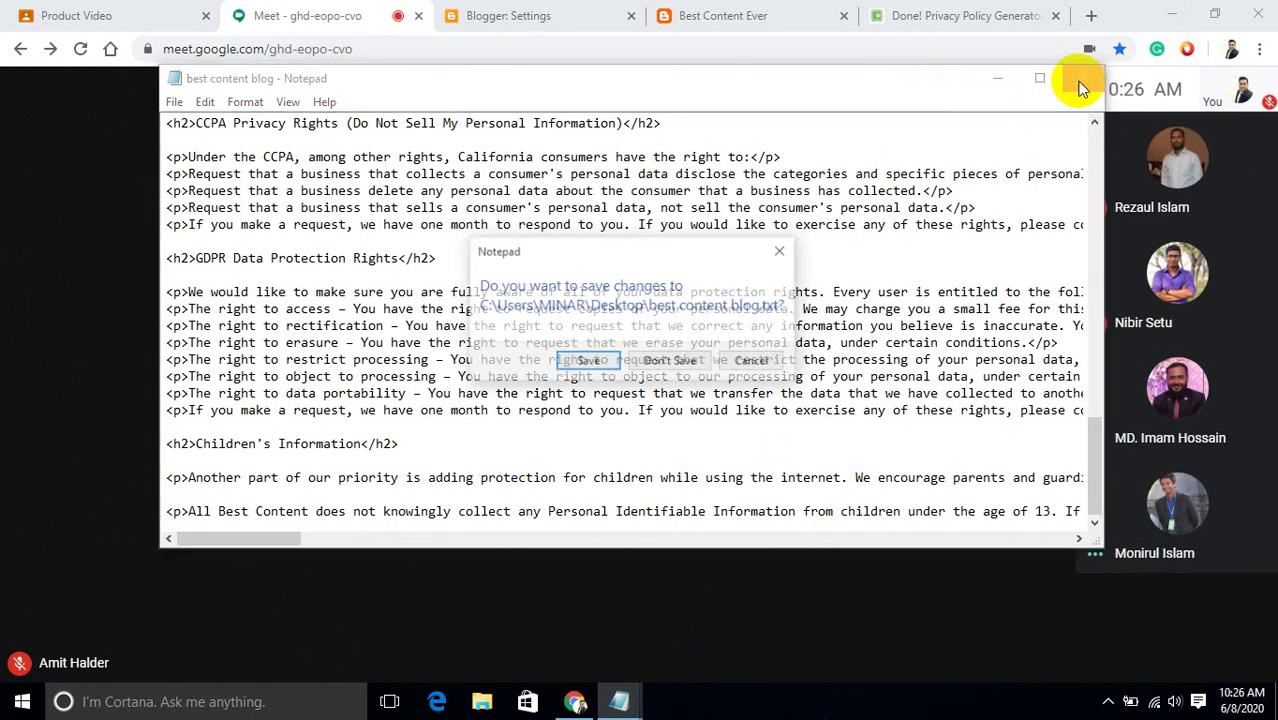
{"action": "left_click", "coordinate": [586, 362]}
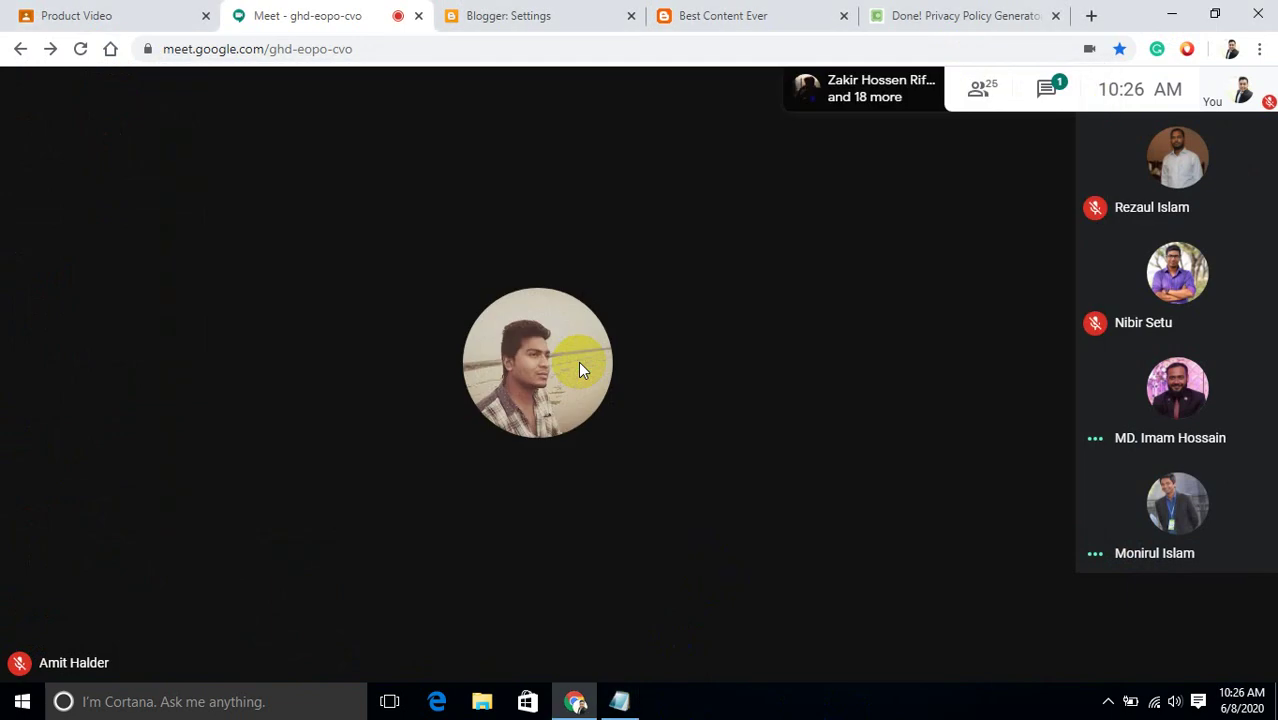
{"action": "mouse_move", "coordinate": [622, 698]}
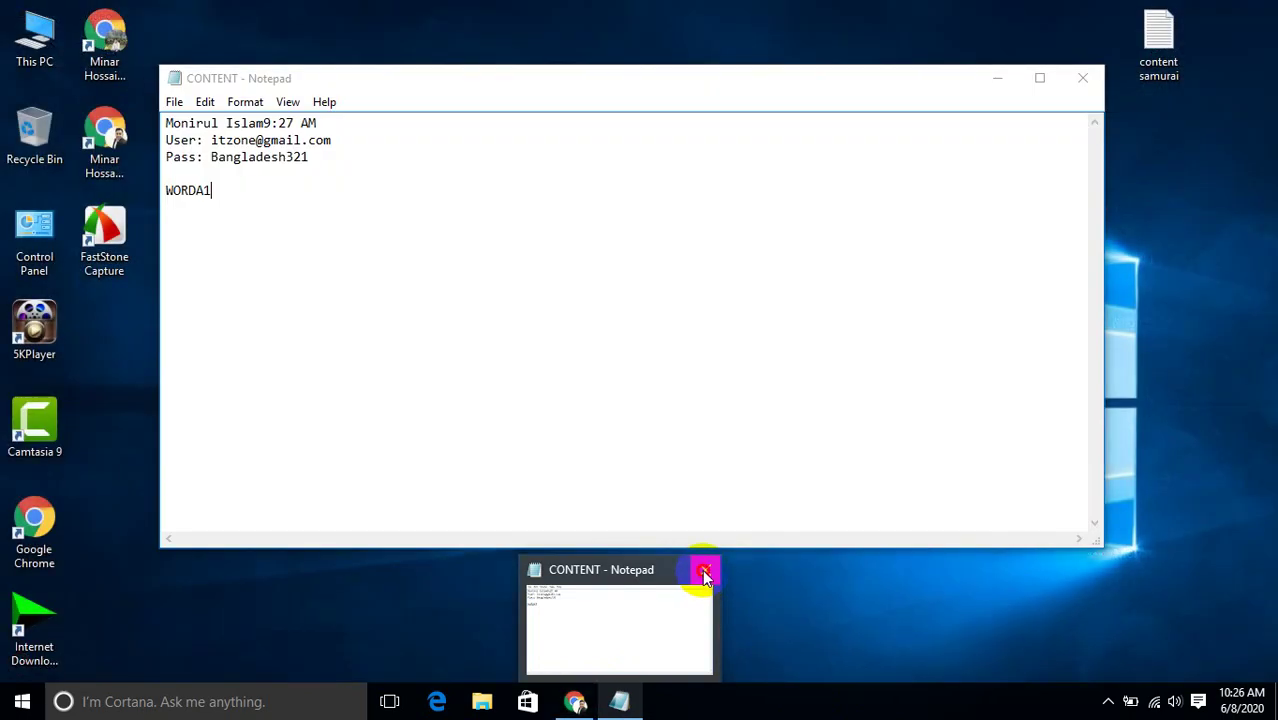
{"action": "left_click", "coordinate": [704, 571]}
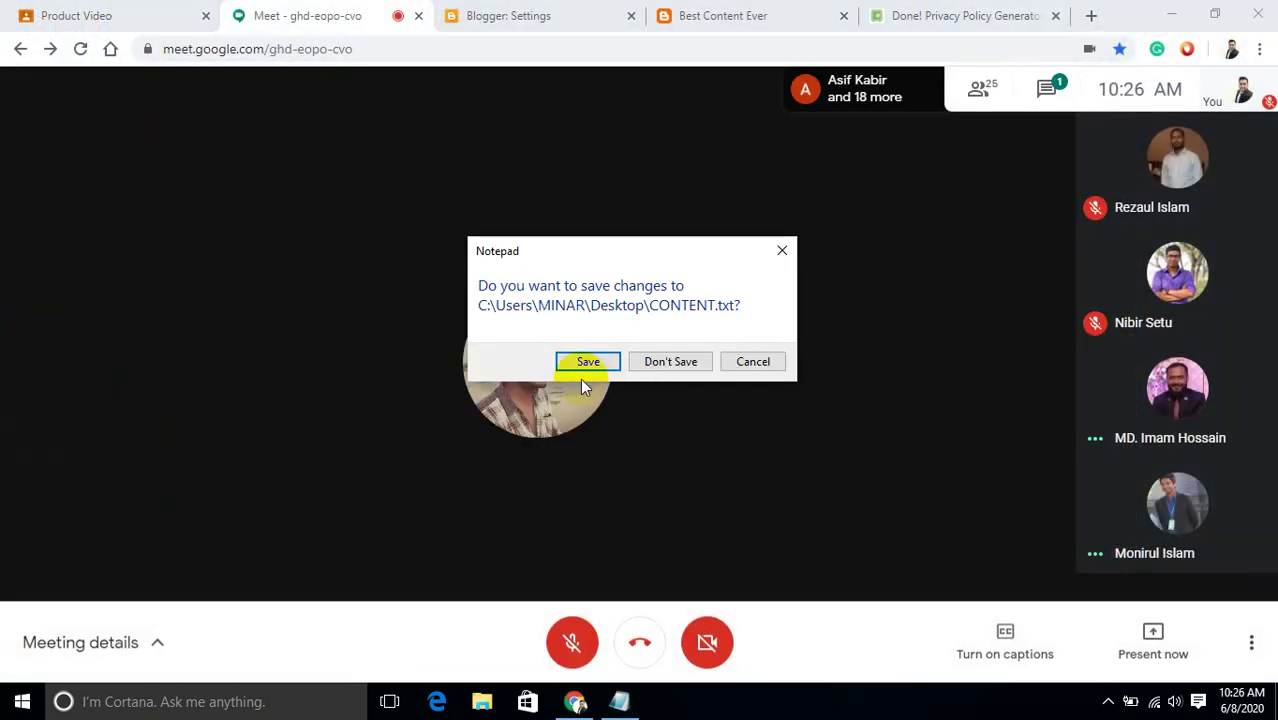
{"action": "left_click", "coordinate": [582, 362]}
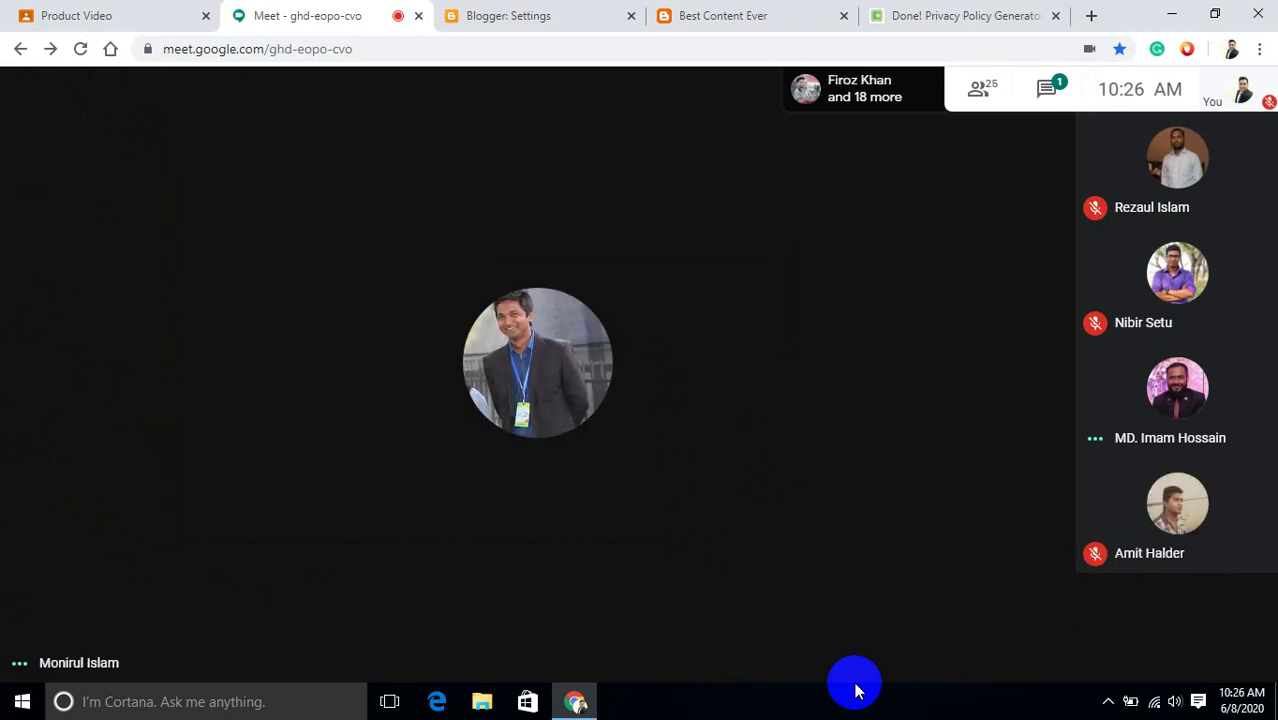
On the Best Content Ever blog tab, dismiss the cookie notice and close the profile panel.
{"action": "left_click", "coordinate": [740, 10]}
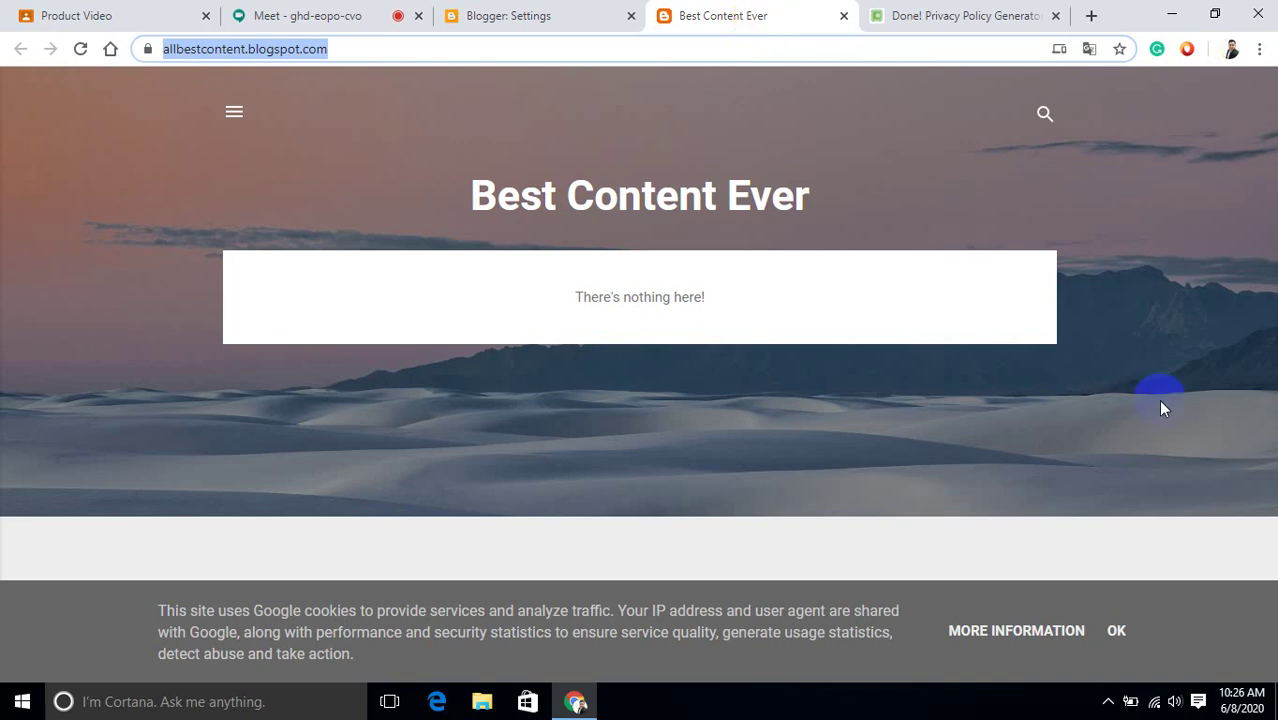
{"action": "left_click", "coordinate": [1117, 633]}
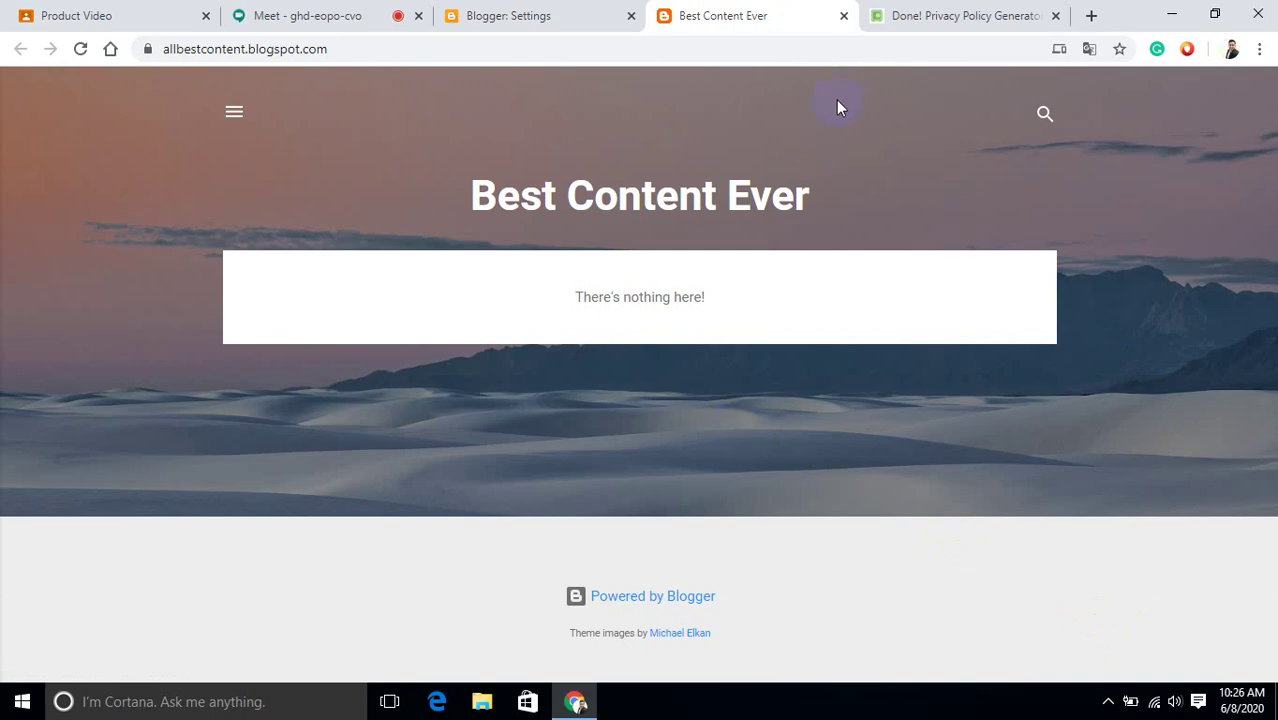
{"action": "left_click", "coordinate": [238, 114]}
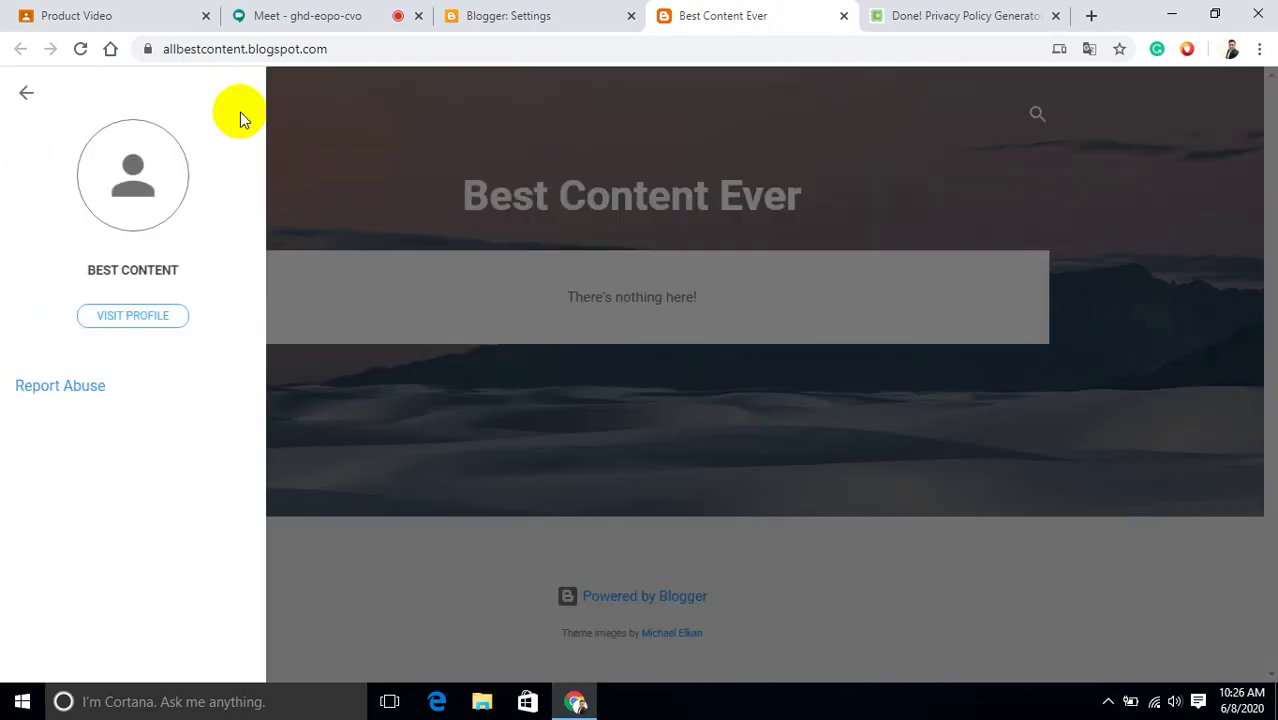
{"action": "left_click", "coordinate": [366, 166]}
Switch from the Blogger settings tab to the Google Meet call tab.
{"action": "left_click", "coordinate": [519, 14]}
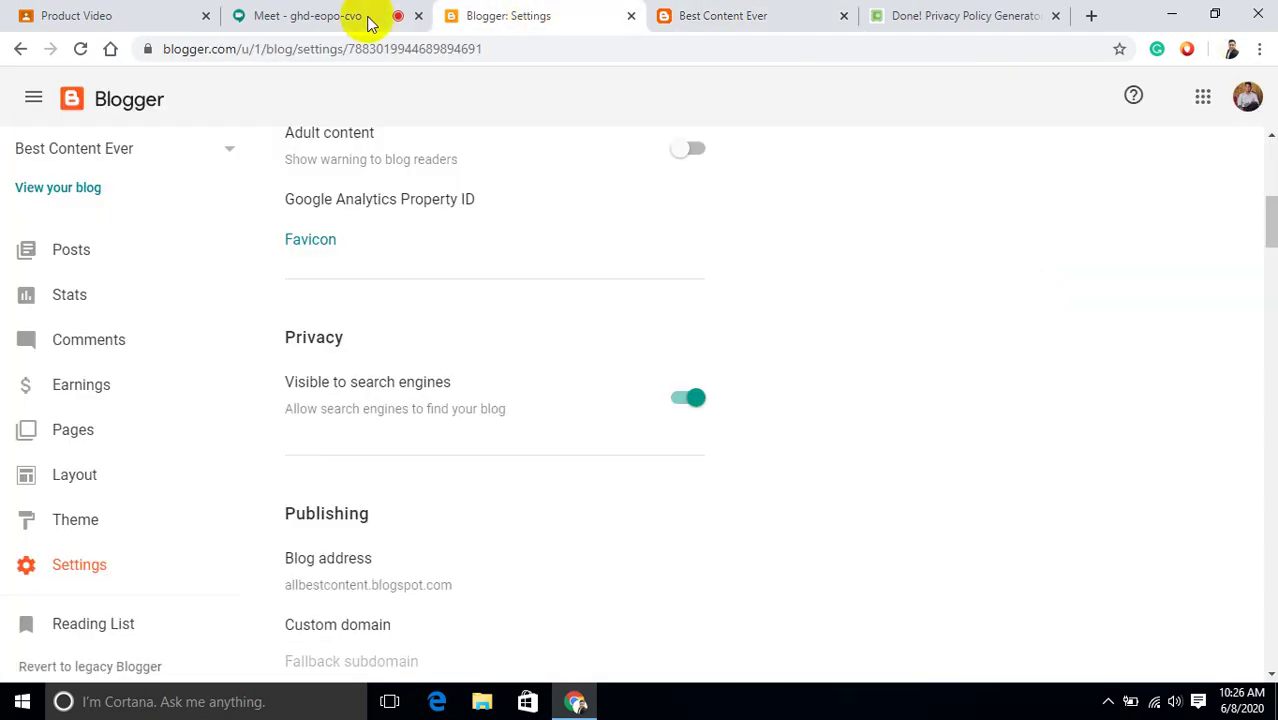
{"action": "left_click", "coordinate": [328, 17]}
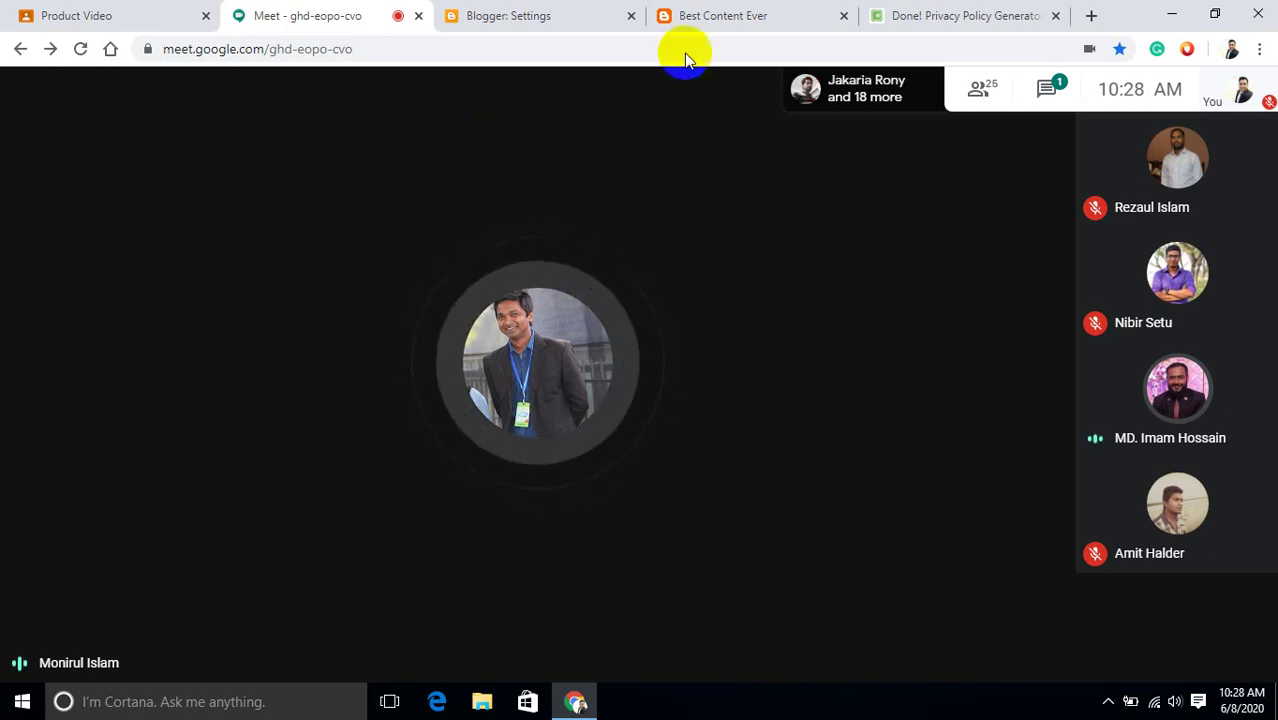
Close the 'Done! Privacy Policy Generator' tab and return to the Meet video area.
{"action": "left_click", "coordinate": [1053, 16]}
{"action": "left_click", "coordinate": [862, 255]}
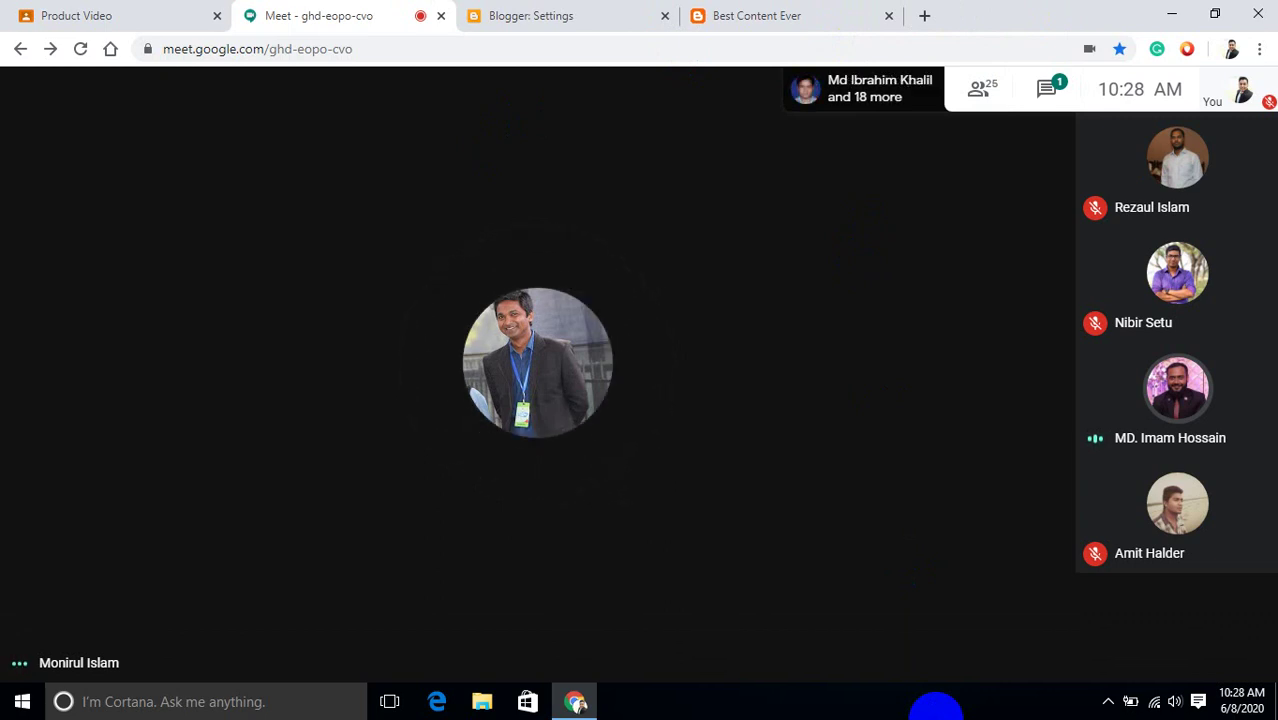
{"action": "mouse_move", "coordinate": [777, 653]}
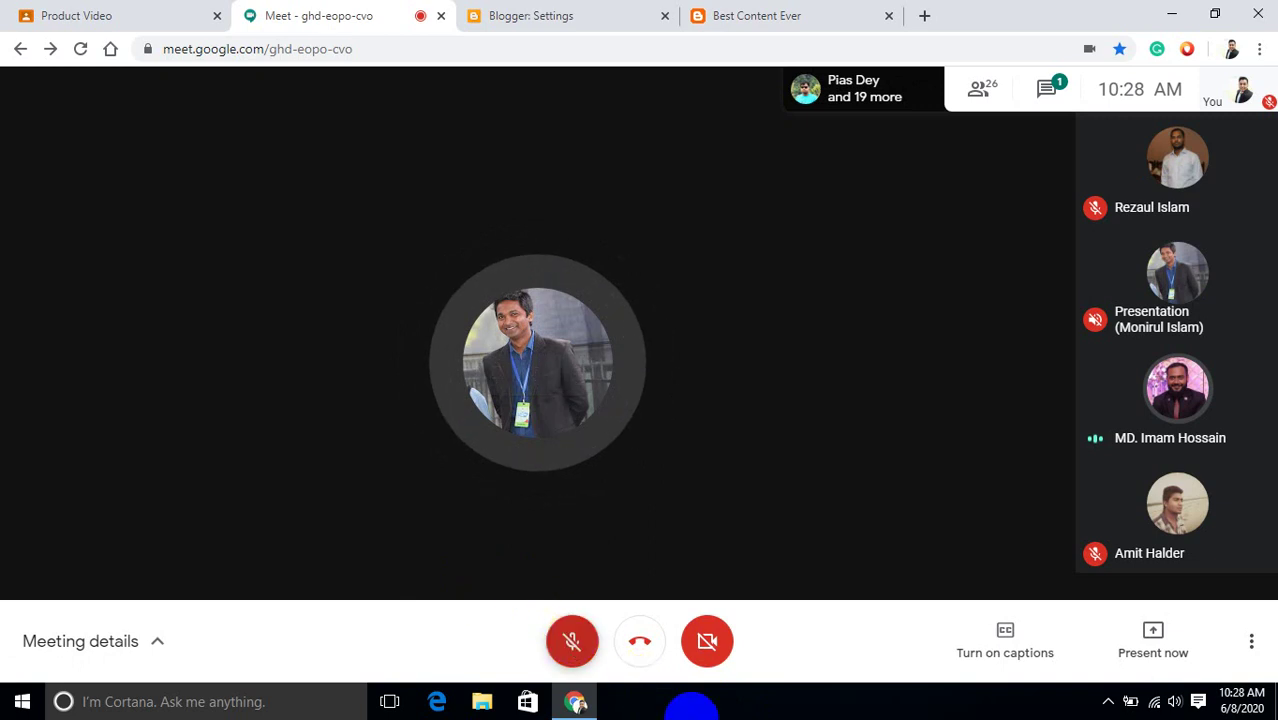
Unmute the Meet microphone with Ctrl+D.
{"action": "key", "text": "ctrl+d"}
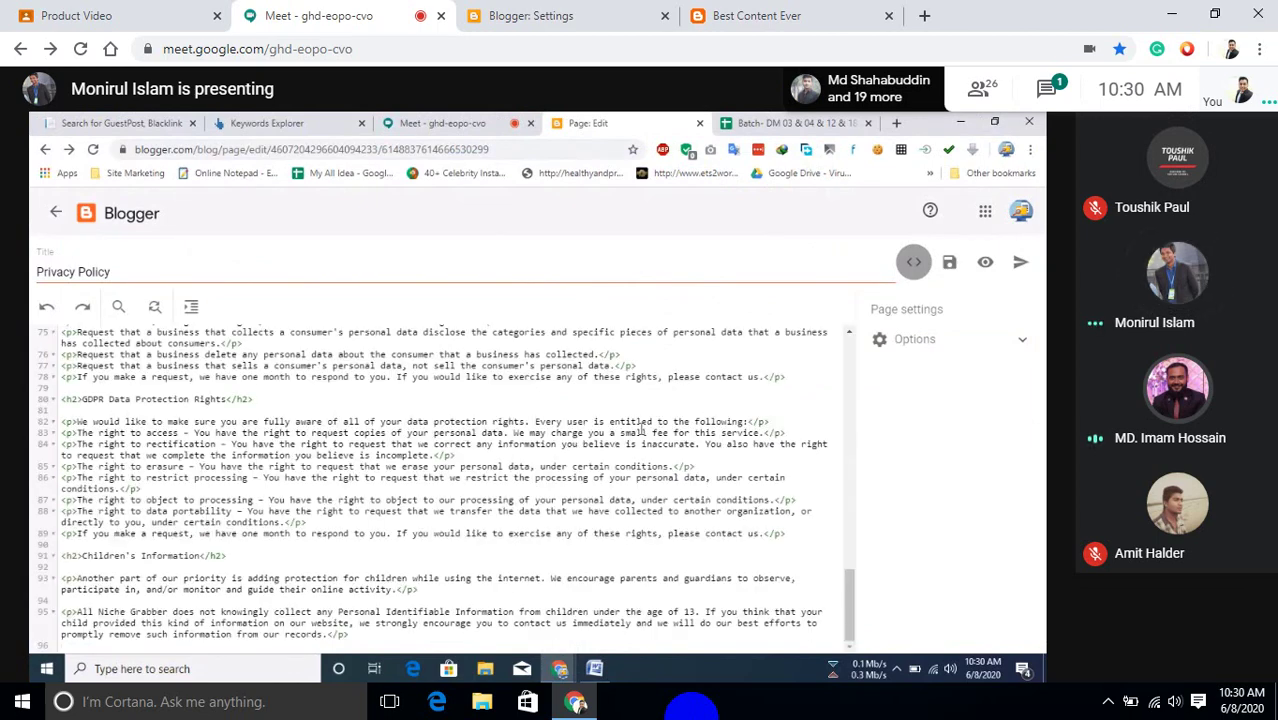
Switch the Privacy Policy page to Compose view, scroll through its text, and open the preview.
{"action": "left_click", "coordinate": [911, 263]}
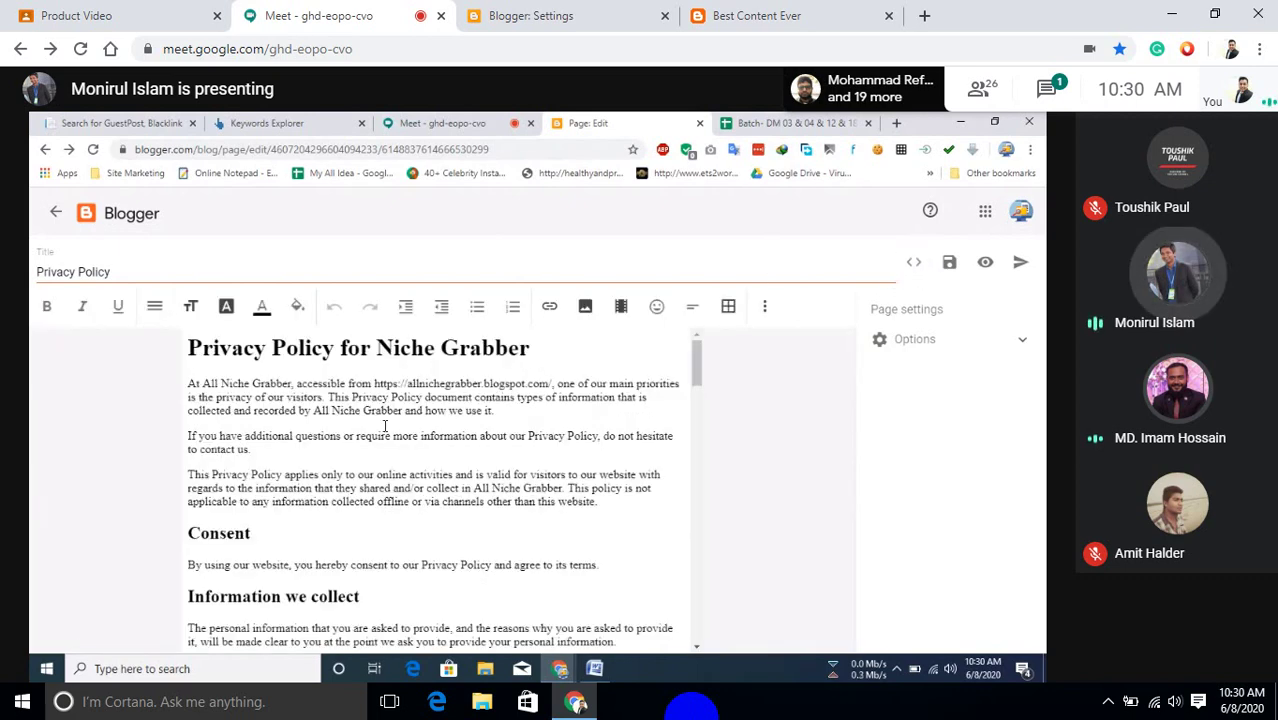
{"action": "scroll", "coordinate": [381, 527], "scroll_direction": "down", "scroll_amount": 10}
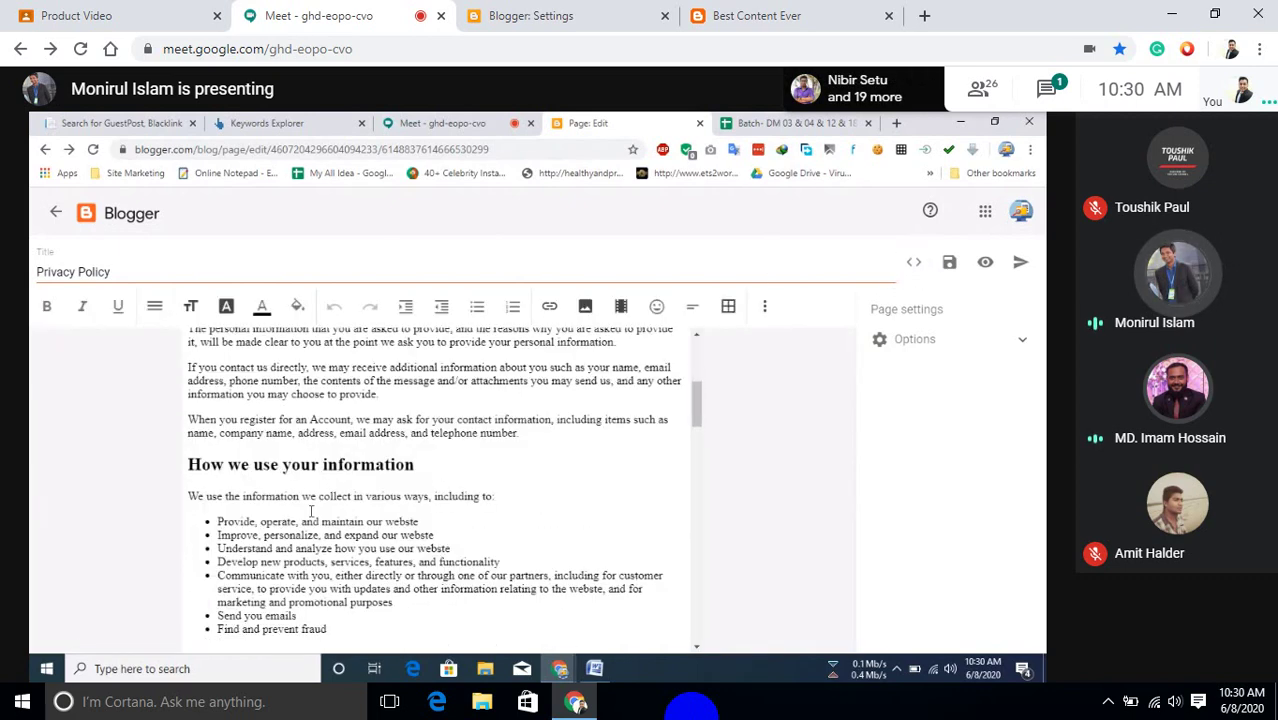
{"action": "scroll", "coordinate": [303, 512], "scroll_direction": "up", "scroll_amount": 2}
{"action": "scroll", "coordinate": [475, 540], "scroll_direction": "down", "scroll_amount": 2}
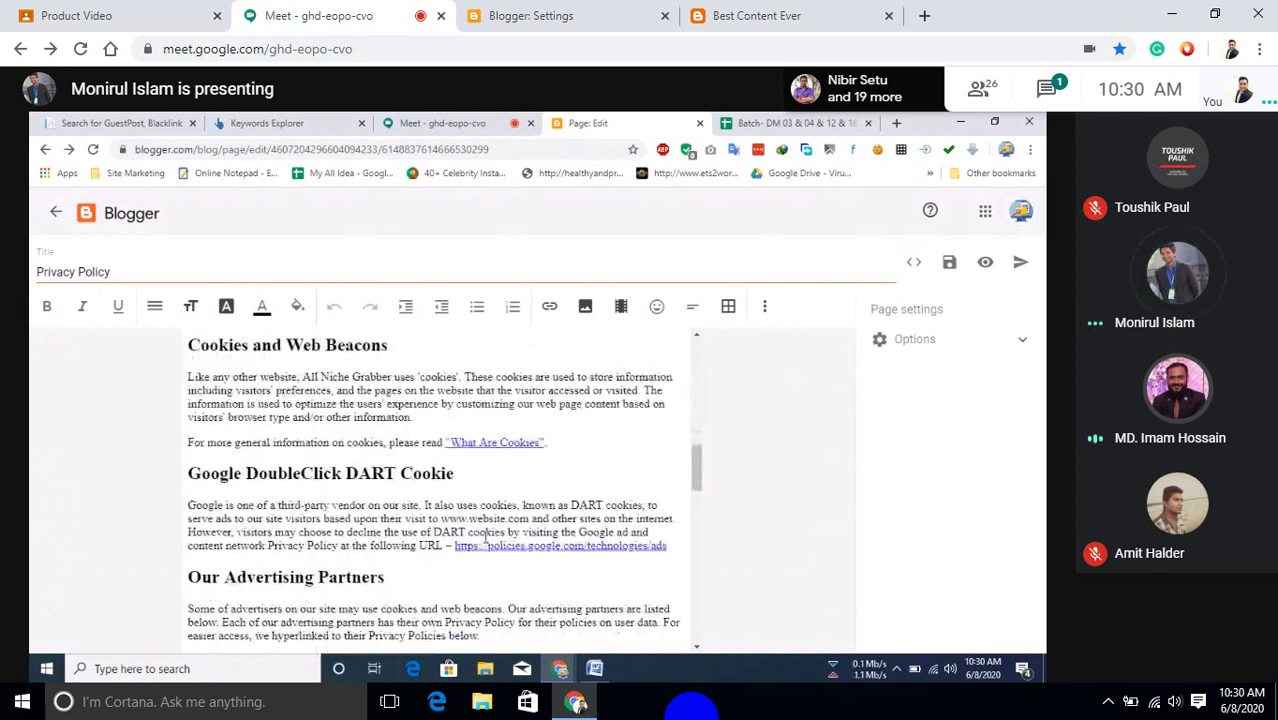
{"action": "scroll", "coordinate": [399, 551], "scroll_direction": "down", "scroll_amount": 9}
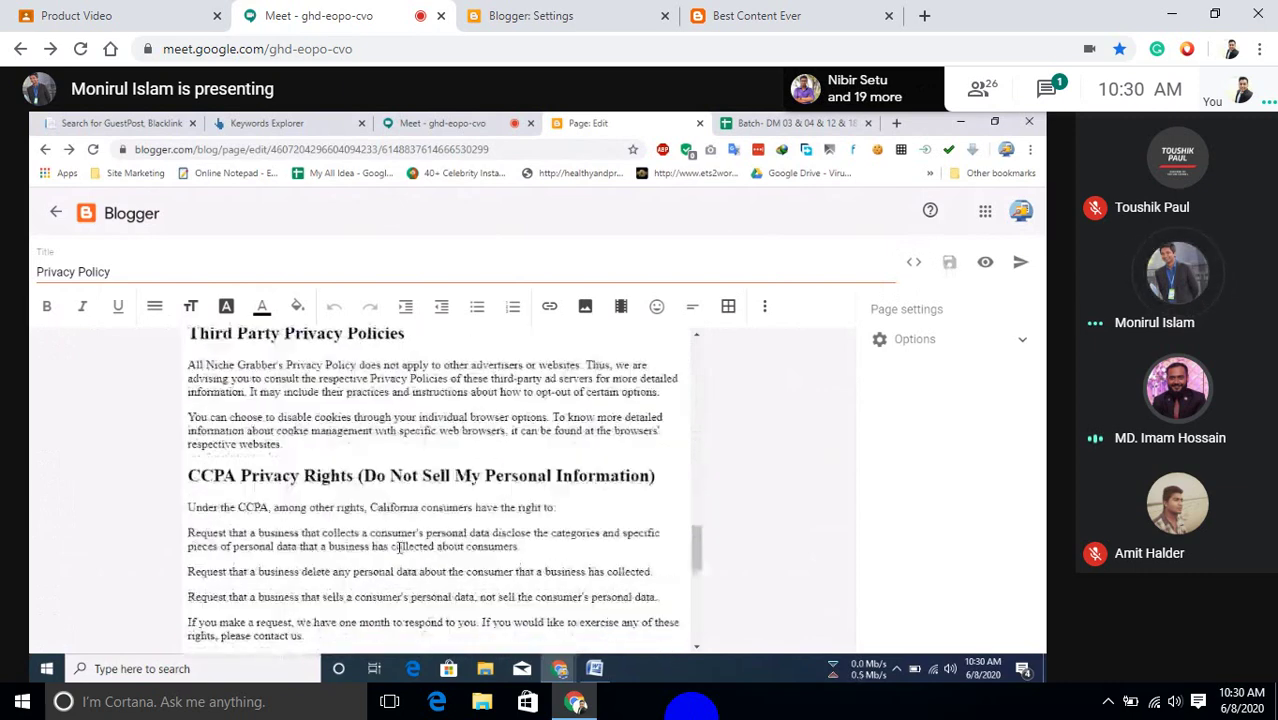
{"action": "scroll", "coordinate": [399, 551], "scroll_direction": "down", "scroll_amount": 3}
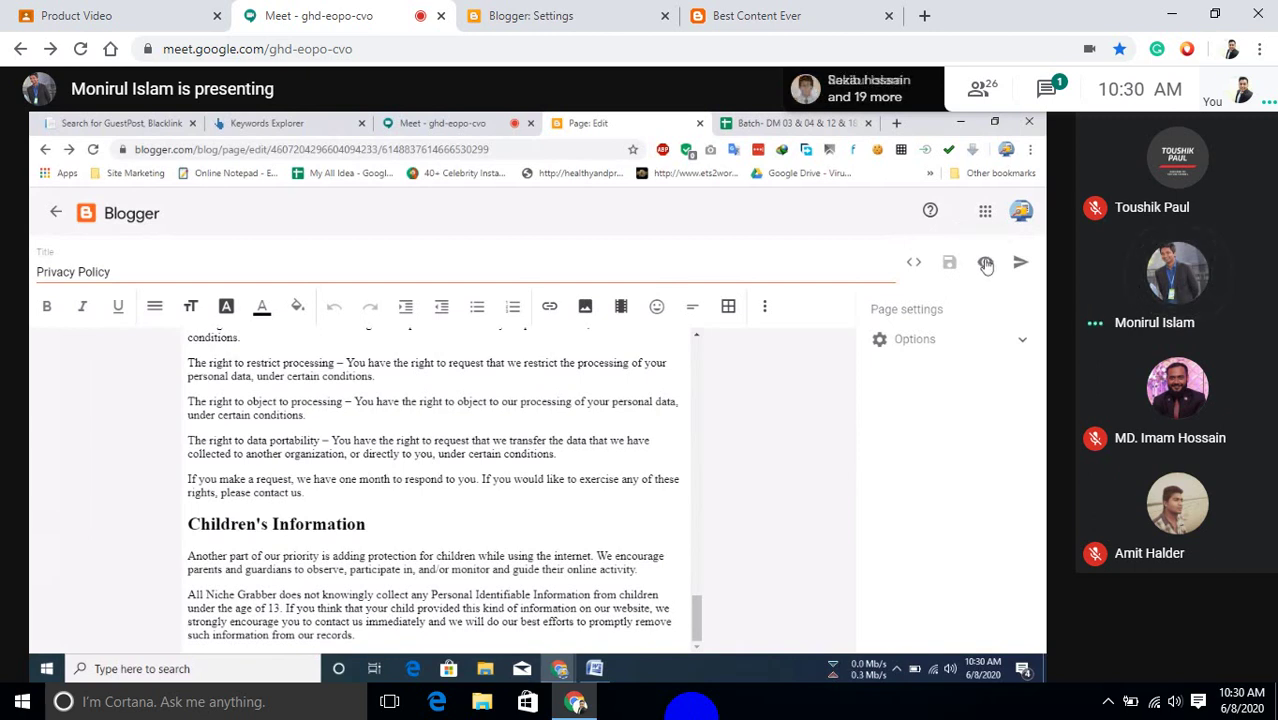
{"action": "left_click", "coordinate": [986, 263]}
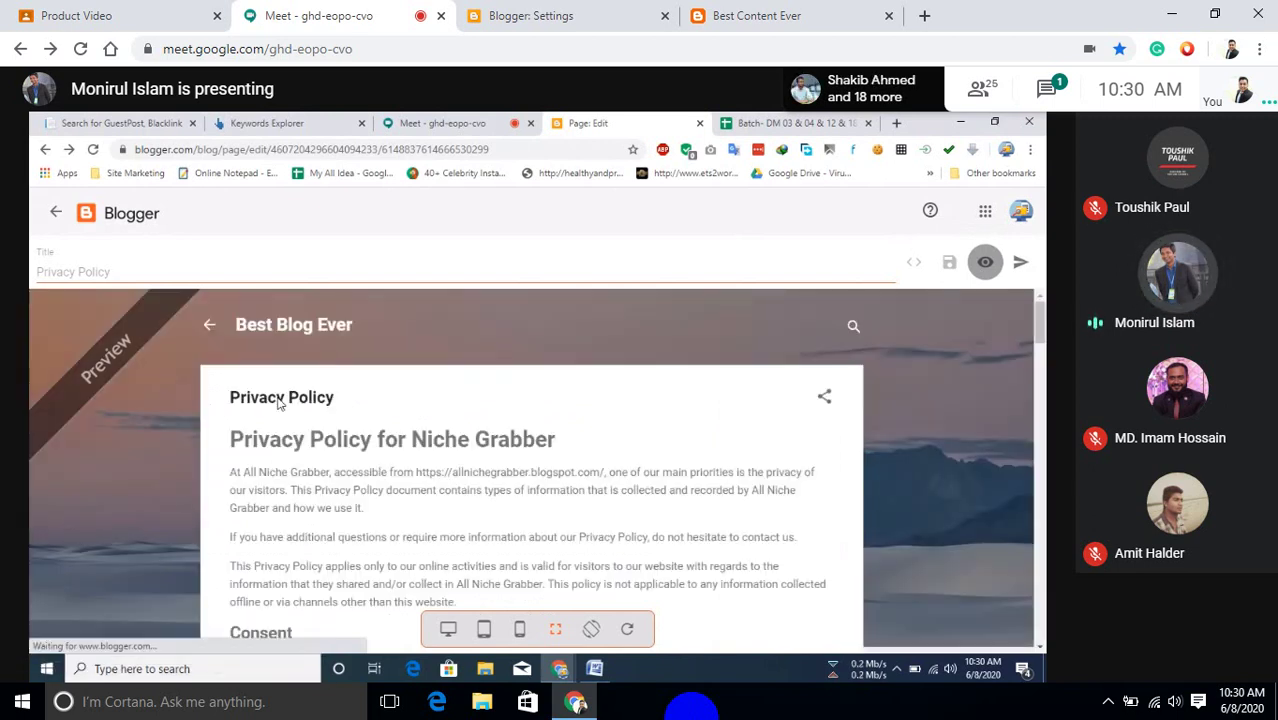
Scroll through the Privacy Policy preview, then publish the page and confirm in the Publish Page? dialog.
{"action": "scroll", "coordinate": [344, 455], "scroll_direction": "down", "scroll_amount": 1}
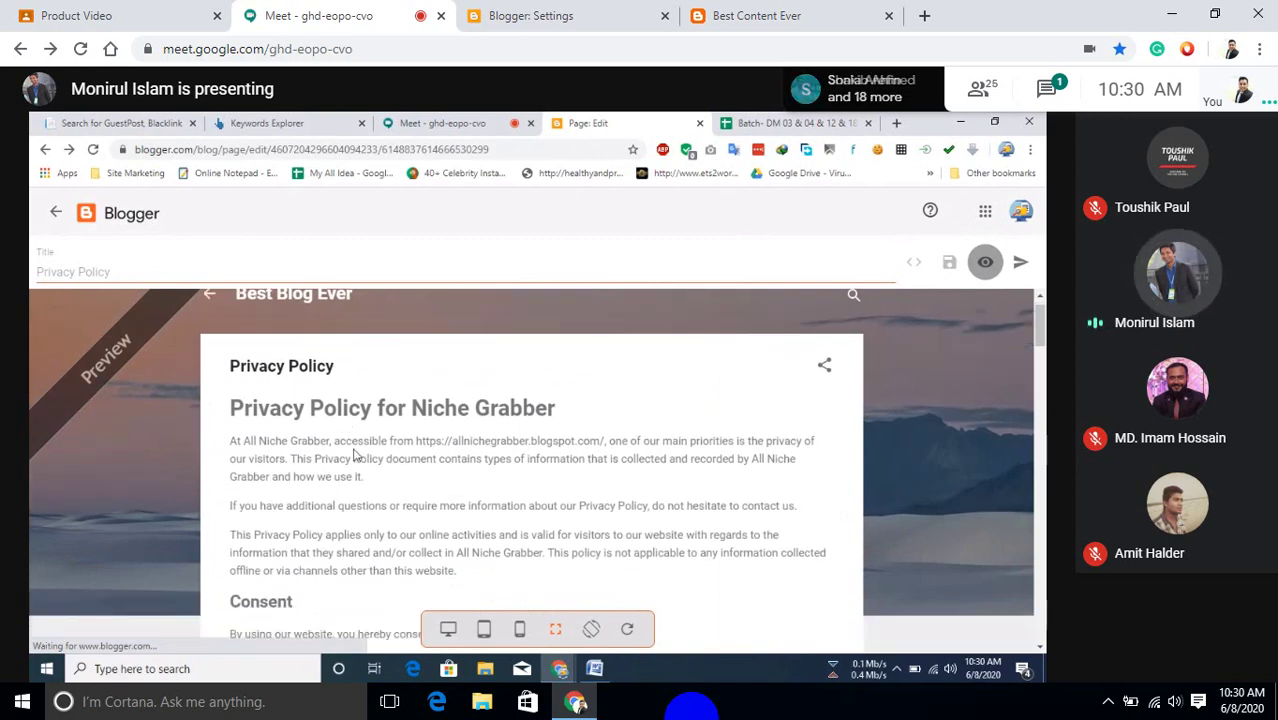
{"action": "scroll", "coordinate": [353, 455], "scroll_direction": "down", "scroll_amount": 2}
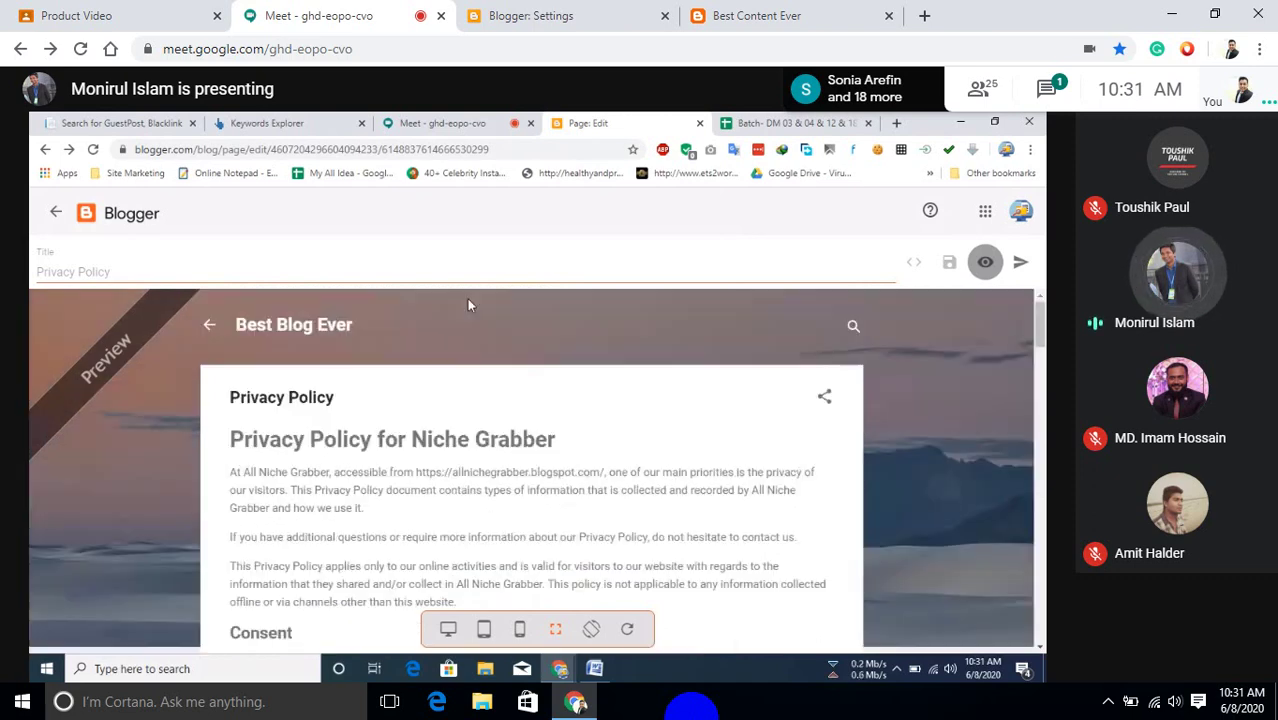
{"action": "scroll", "coordinate": [275, 413], "scroll_direction": "down", "scroll_amount": 3}
{"action": "scroll", "coordinate": [275, 413], "scroll_direction": "down", "scroll_amount": 8}
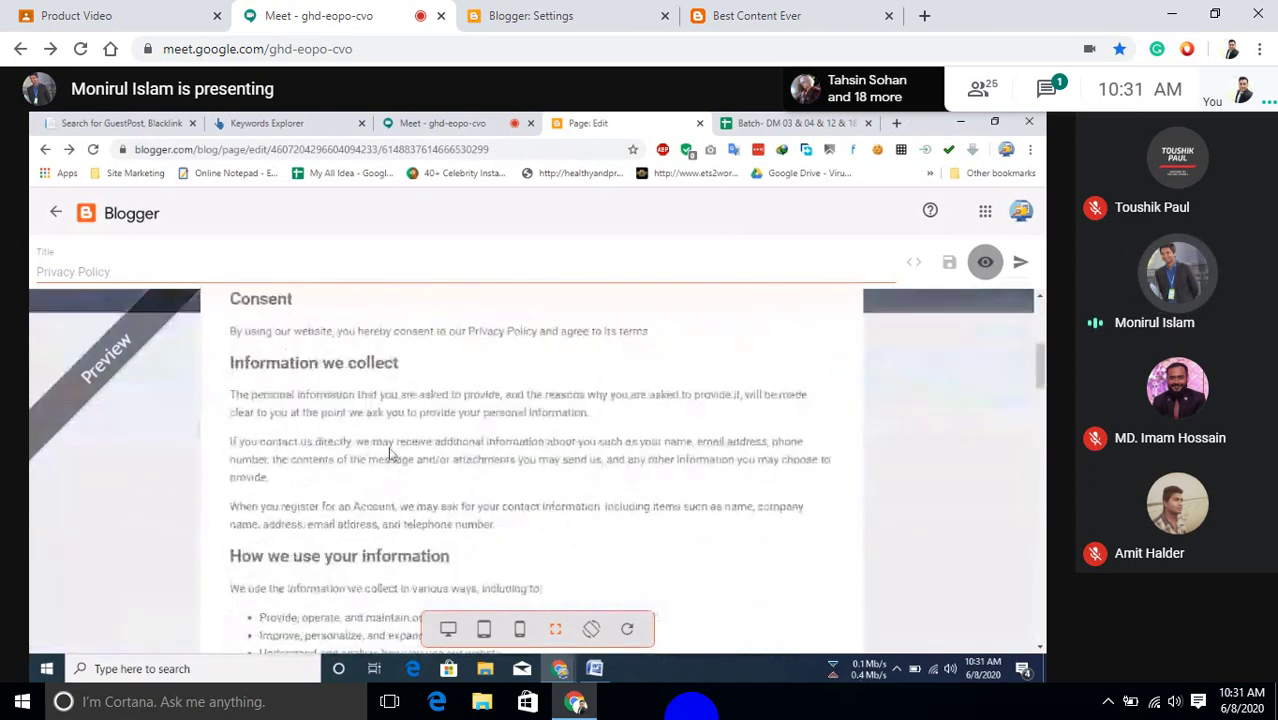
{"action": "scroll", "coordinate": [374, 452], "scroll_direction": "down", "scroll_amount": 3}
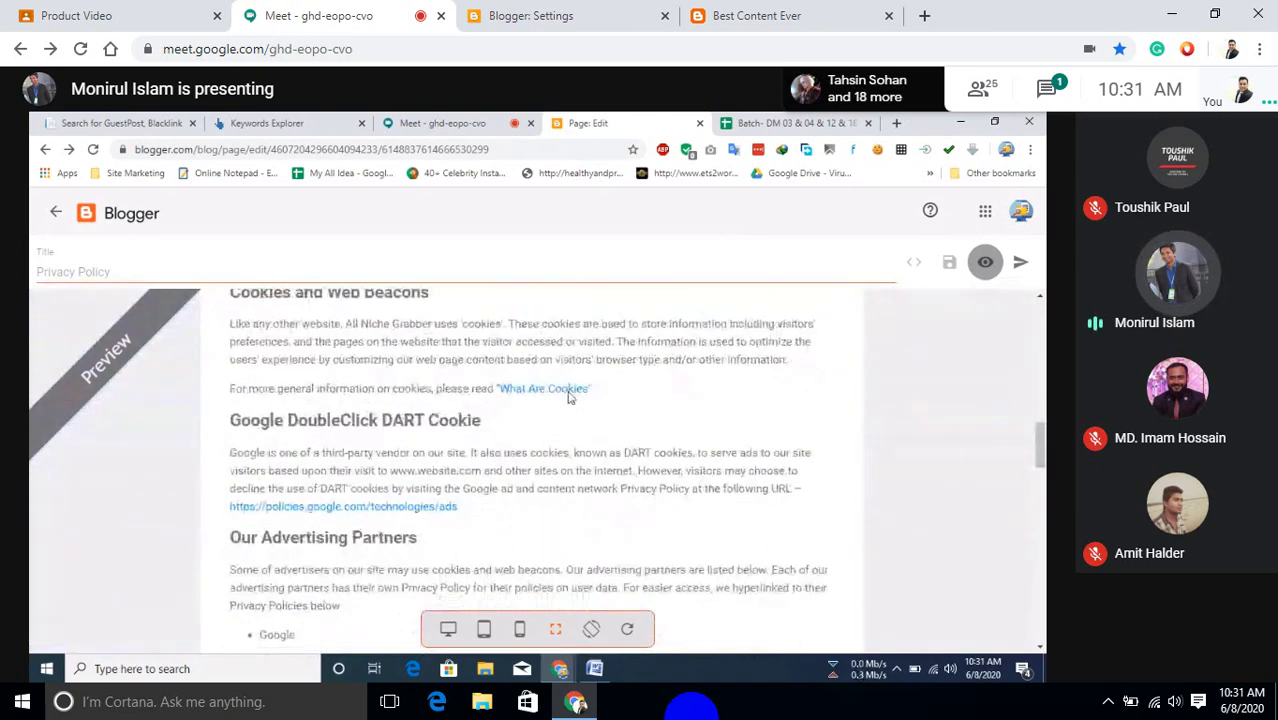
{"action": "scroll", "coordinate": [395, 515], "scroll_direction": "down", "scroll_amount": 1}
{"action": "scroll", "coordinate": [395, 515], "scroll_direction": "down", "scroll_amount": 12}
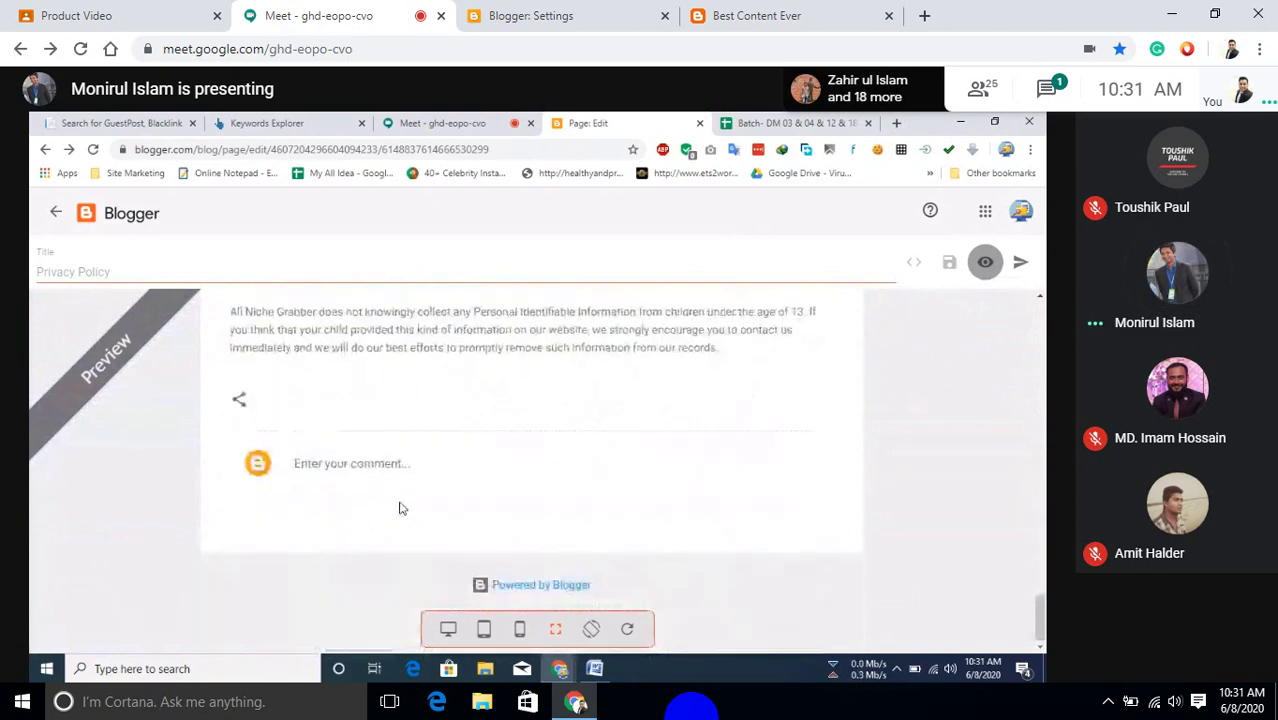
{"action": "scroll", "coordinate": [399, 508], "scroll_direction": "up", "scroll_amount": 10}
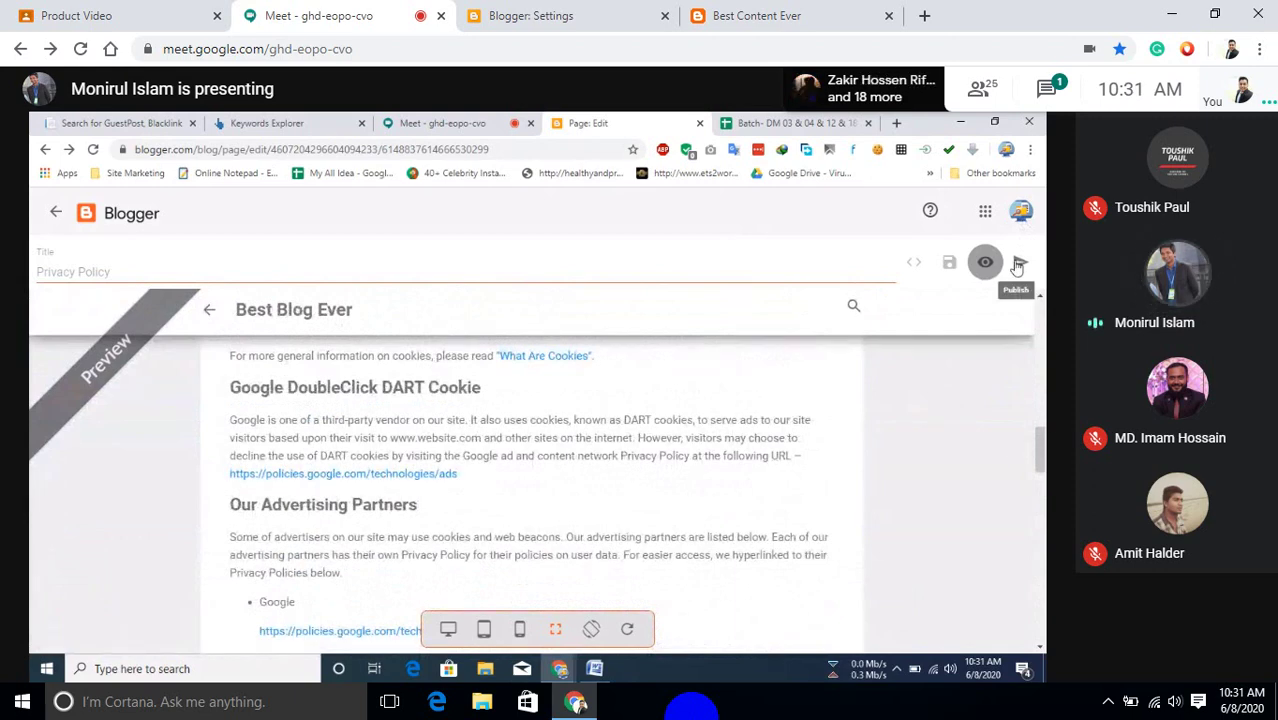
{"action": "left_click", "coordinate": [1018, 264]}
{"action": "left_click", "coordinate": [597, 457]}
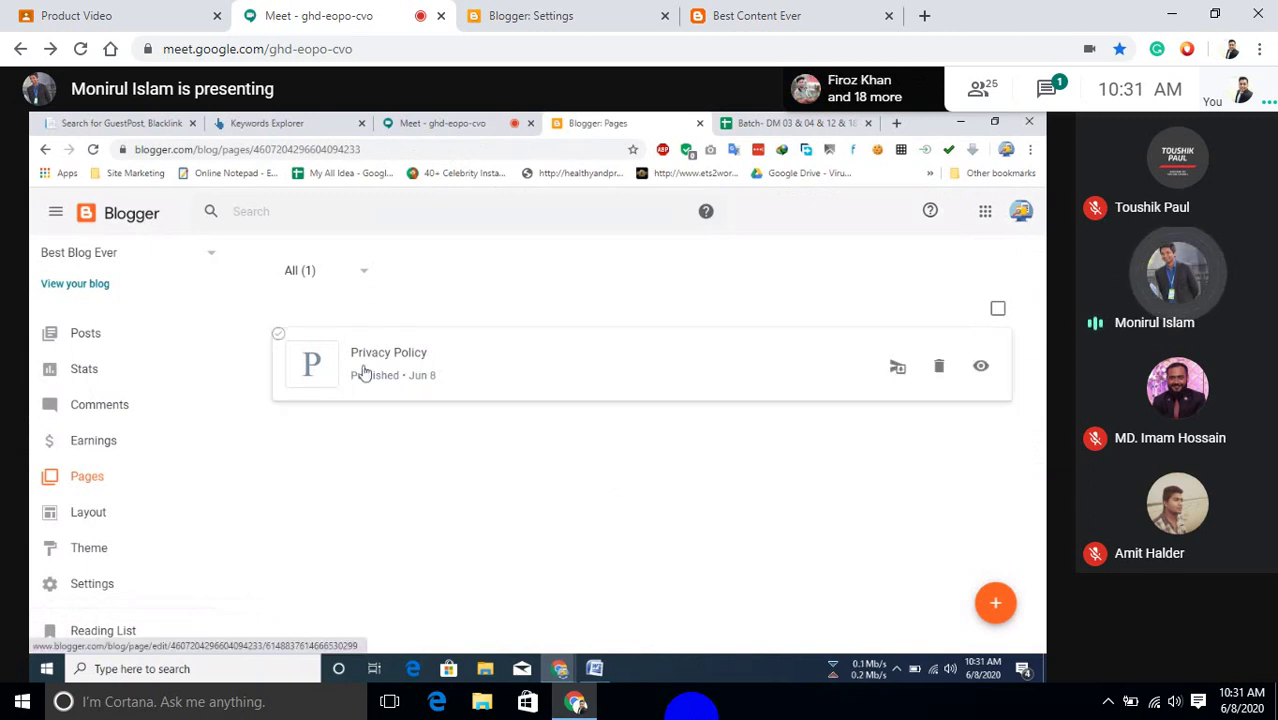
Open the published Privacy Policy page from the Pages list in the editor.
{"action": "left_click", "coordinate": [515, 378]}
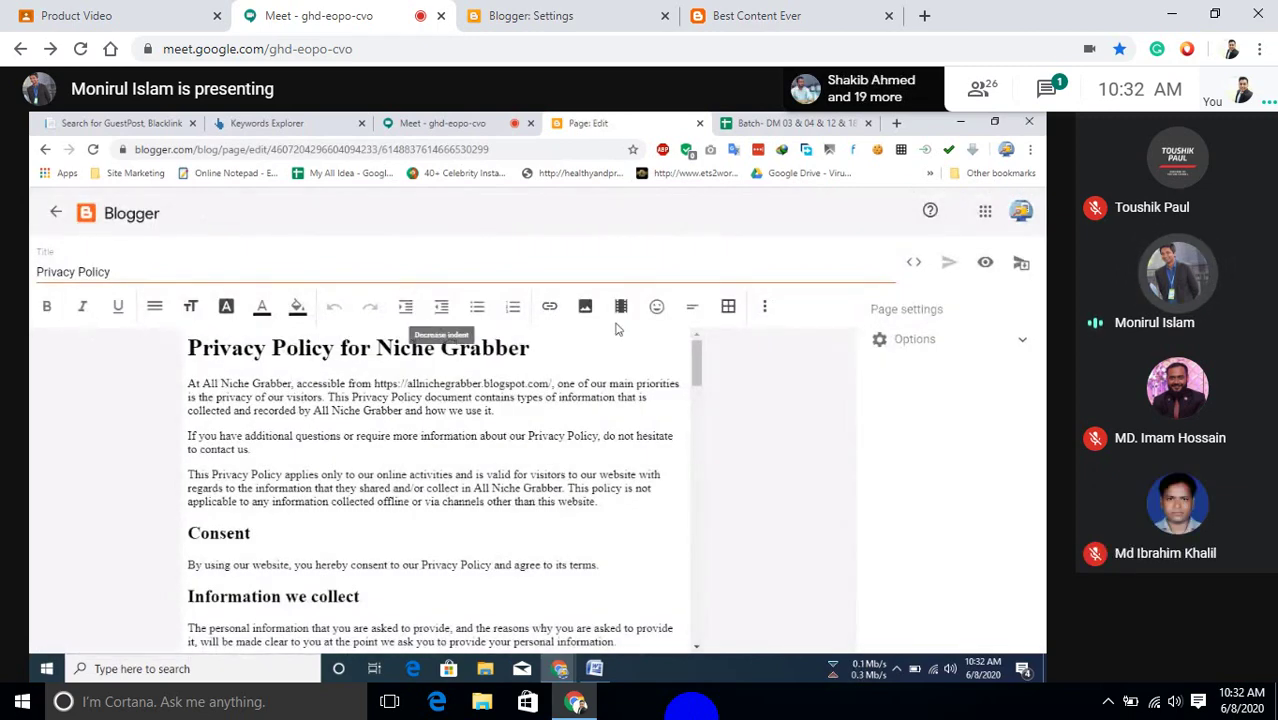
Switch reader comments to 'Do not allow, hide existing' and back to Allow, then exit discarding changes.
{"action": "left_click", "coordinate": [1022, 339]}
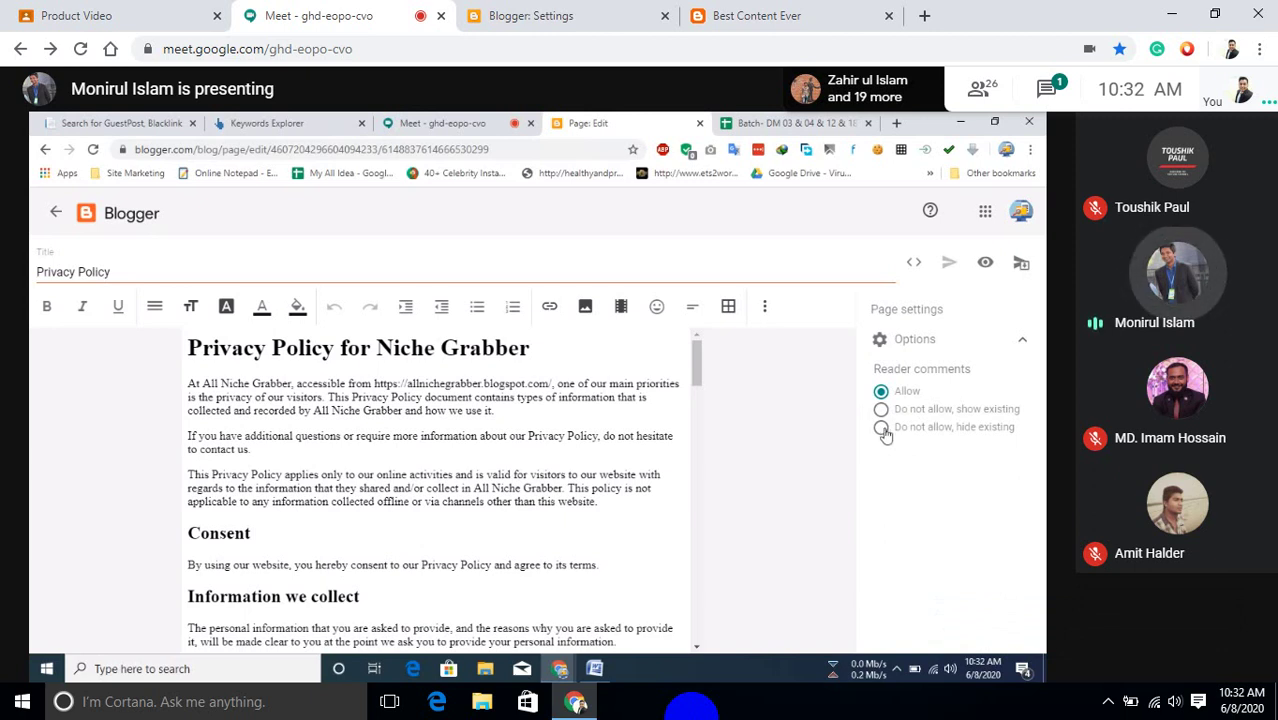
{"action": "left_click", "coordinate": [882, 431]}
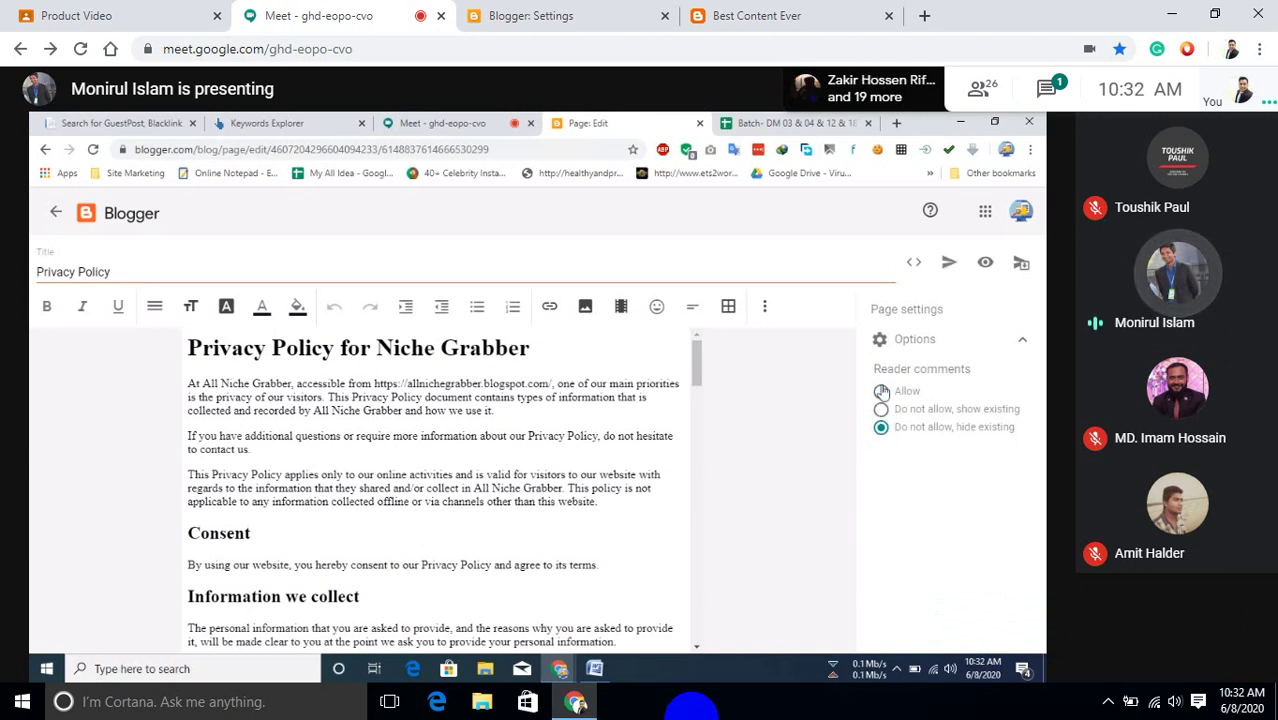
{"action": "left_click", "coordinate": [880, 391]}
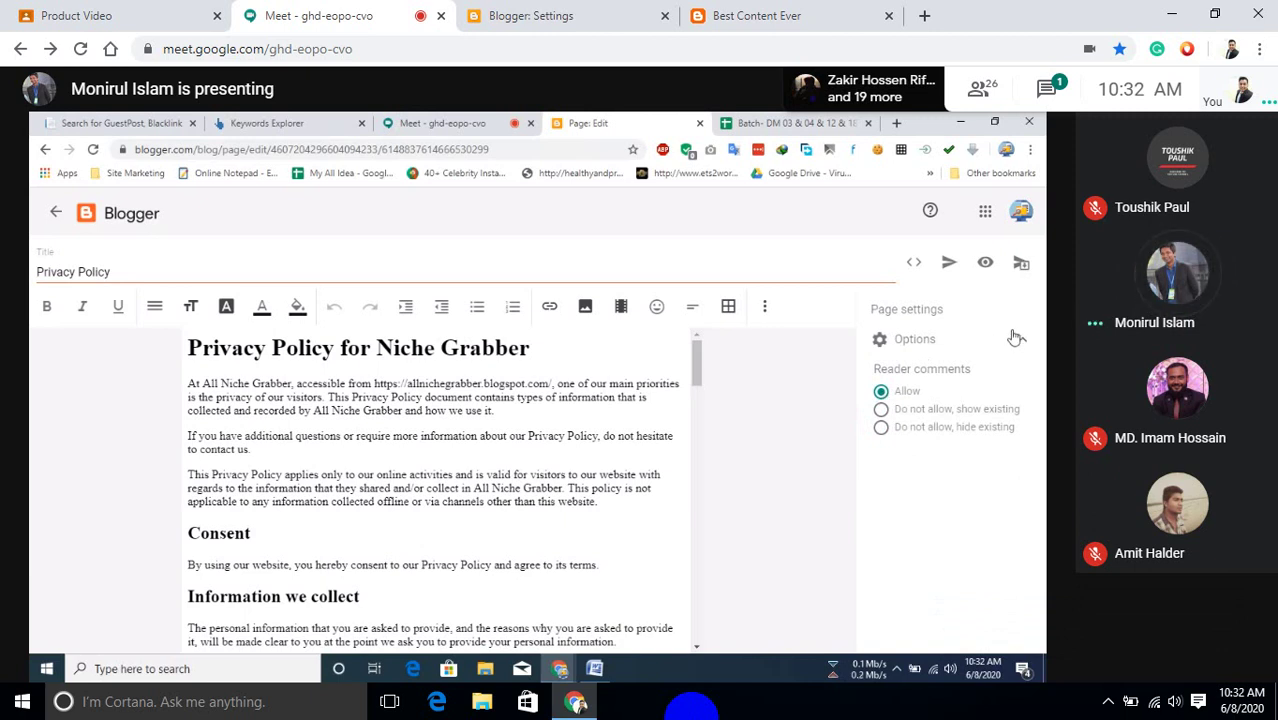
{"action": "left_click", "coordinate": [55, 212]}
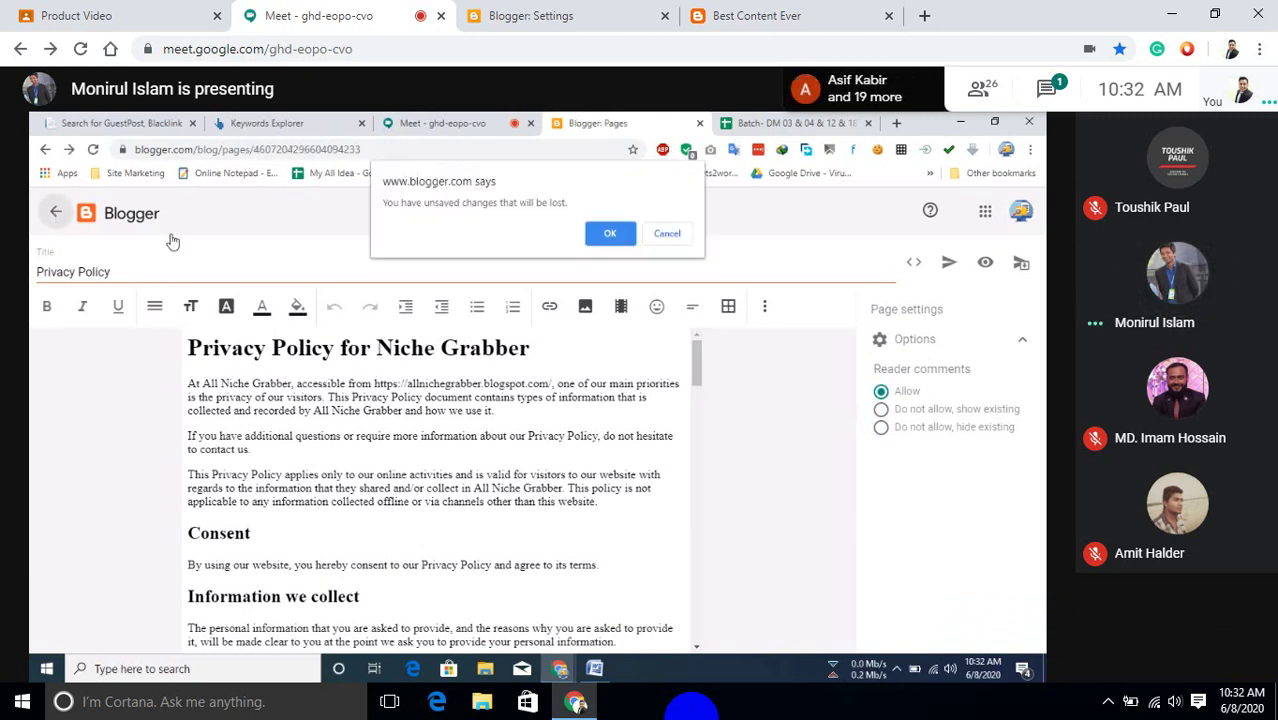
{"action": "left_click", "coordinate": [609, 233]}
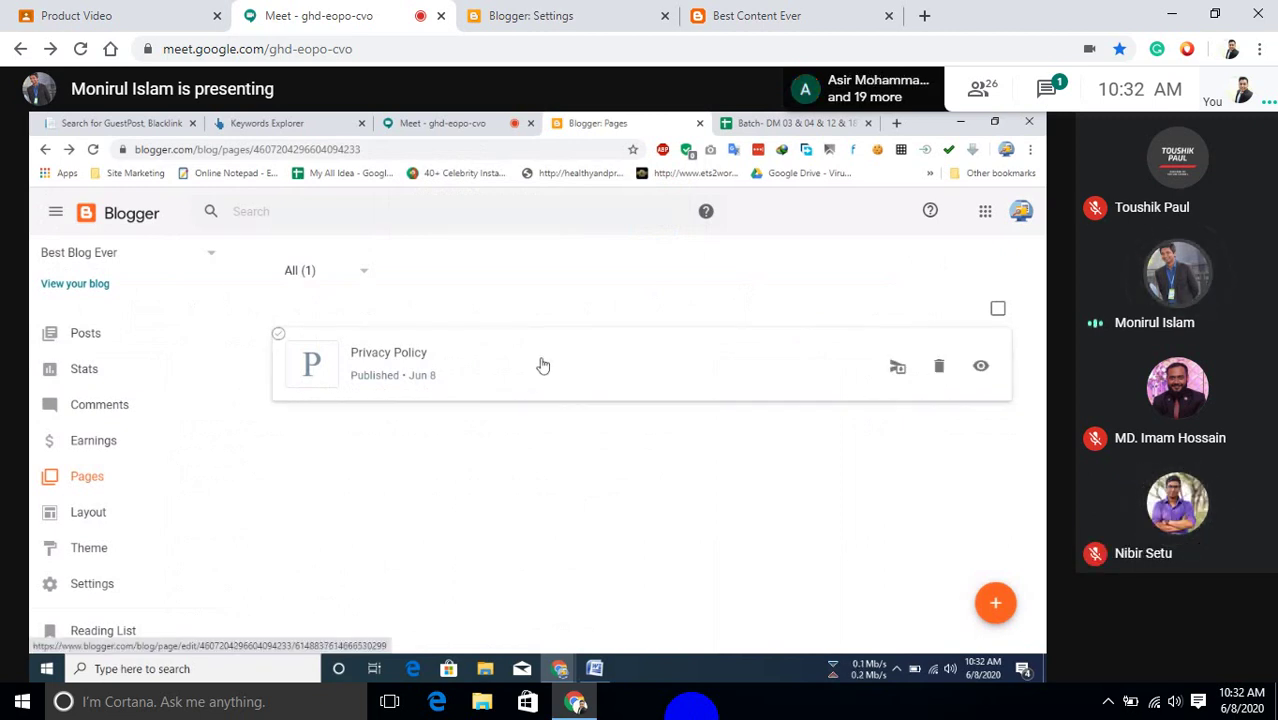
Create a new blank page and toggle its HTML view on and back off.
{"action": "left_click", "coordinate": [985, 602]}
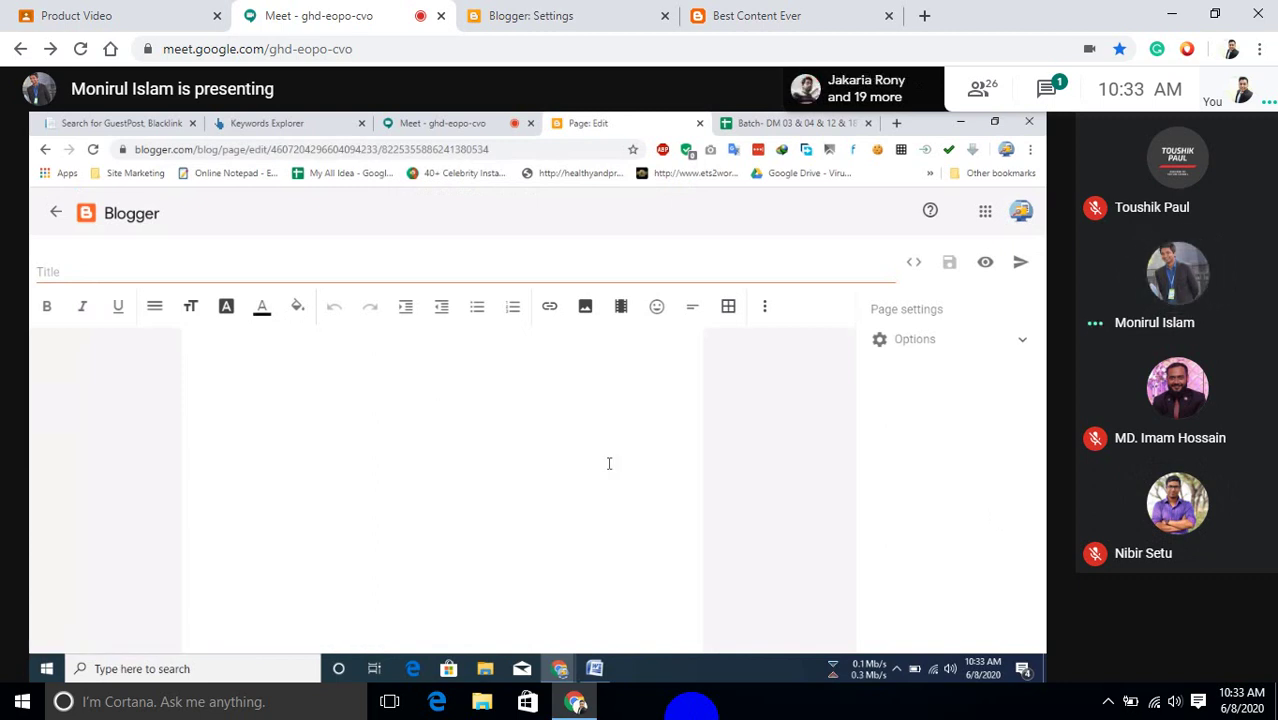
{"action": "left_click", "coordinate": [915, 265]}
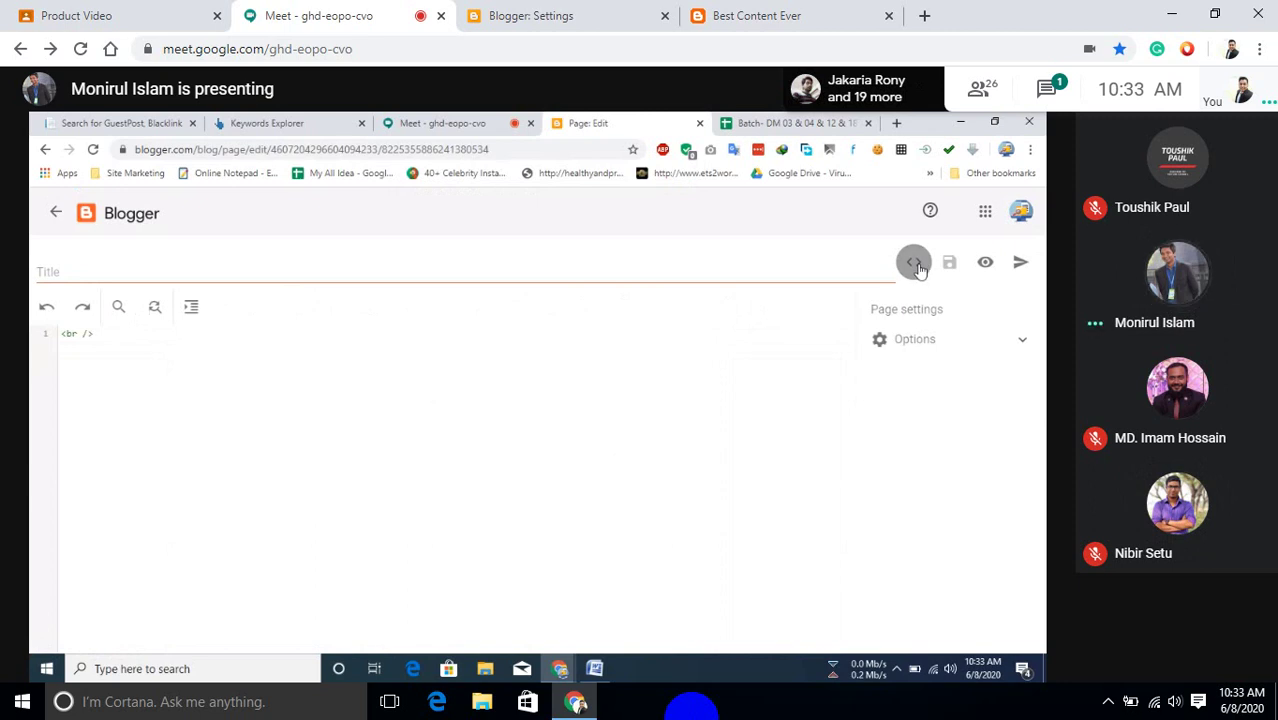
{"action": "left_click", "coordinate": [912, 265]}
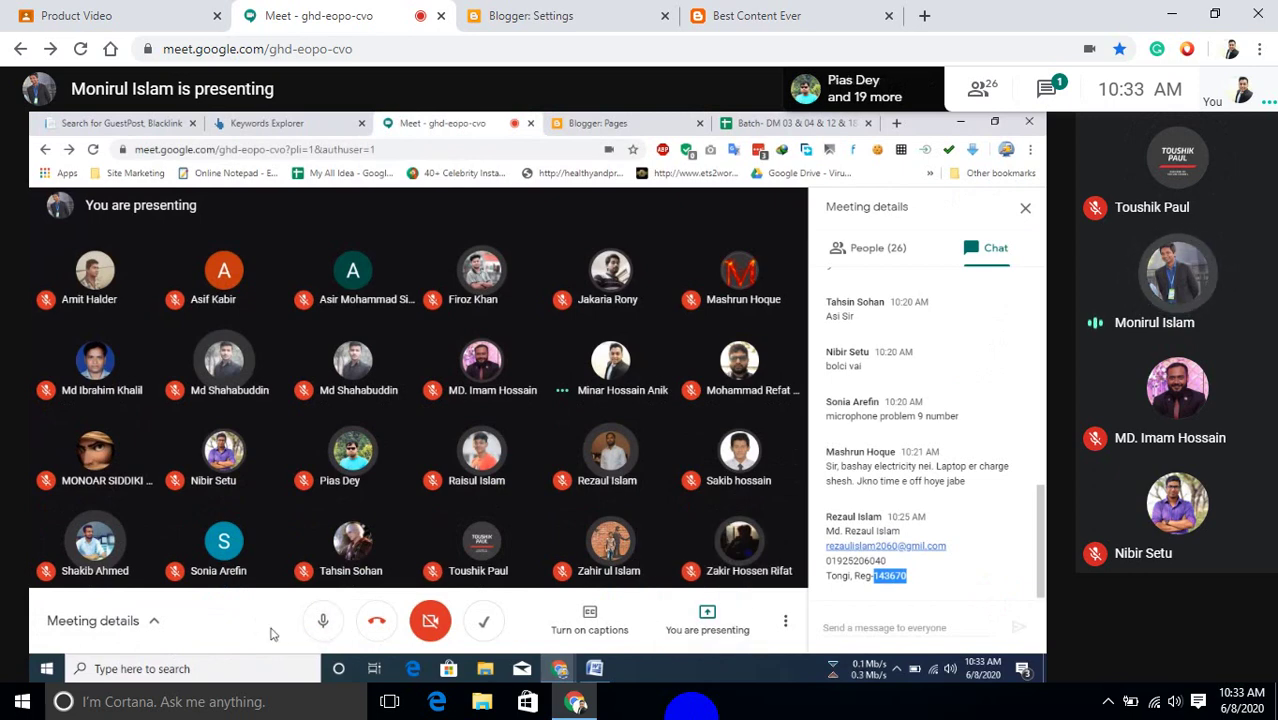
Minimize the Google Meet browser window to show the desktop files.
{"action": "left_click", "coordinate": [1170, 13]}
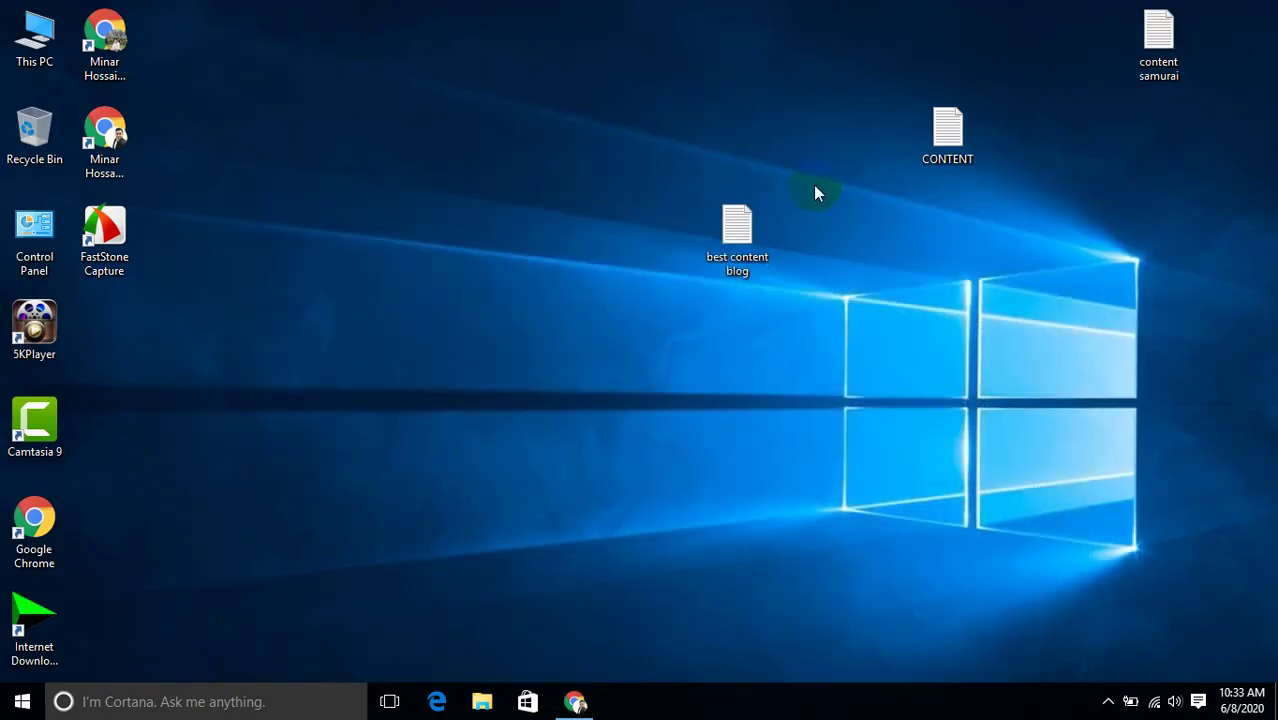
Open the 'best content blog' text file in a maximized Notepad window.
{"action": "left_click", "coordinate": [713, 256]}
{"action": "double_click", "coordinate": [713, 256]}
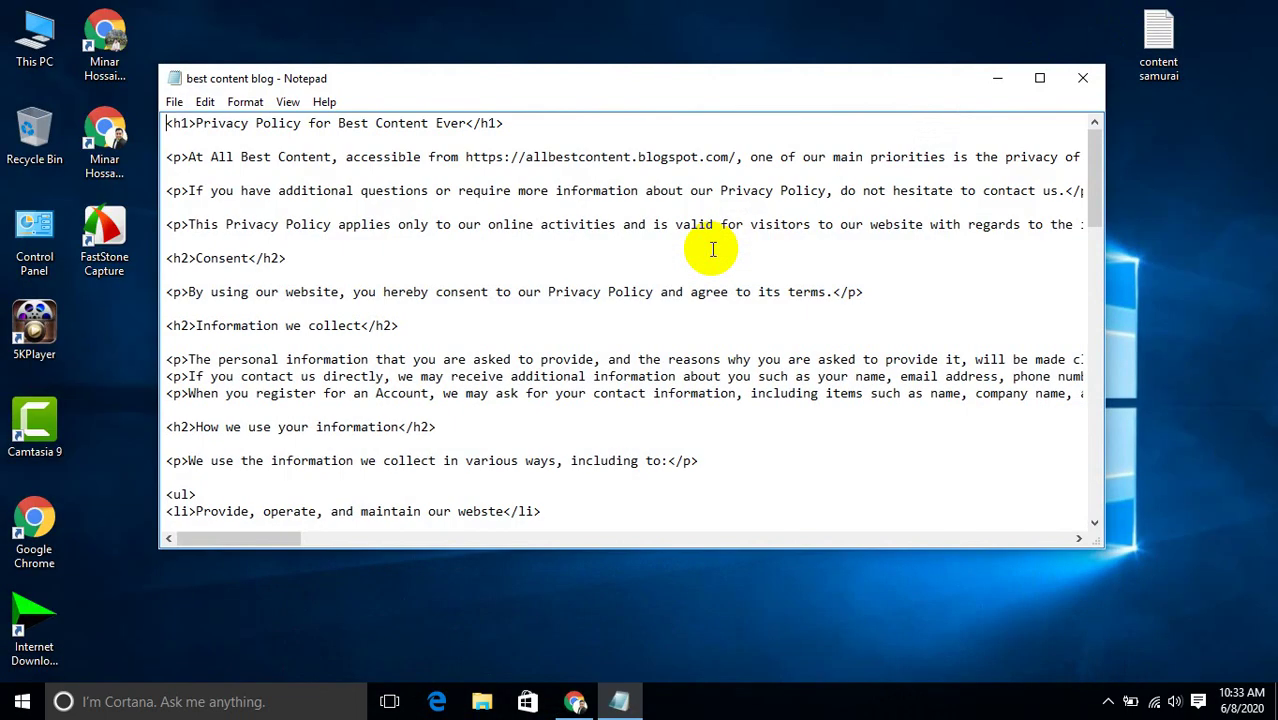
{"action": "left_click", "coordinate": [1039, 77]}
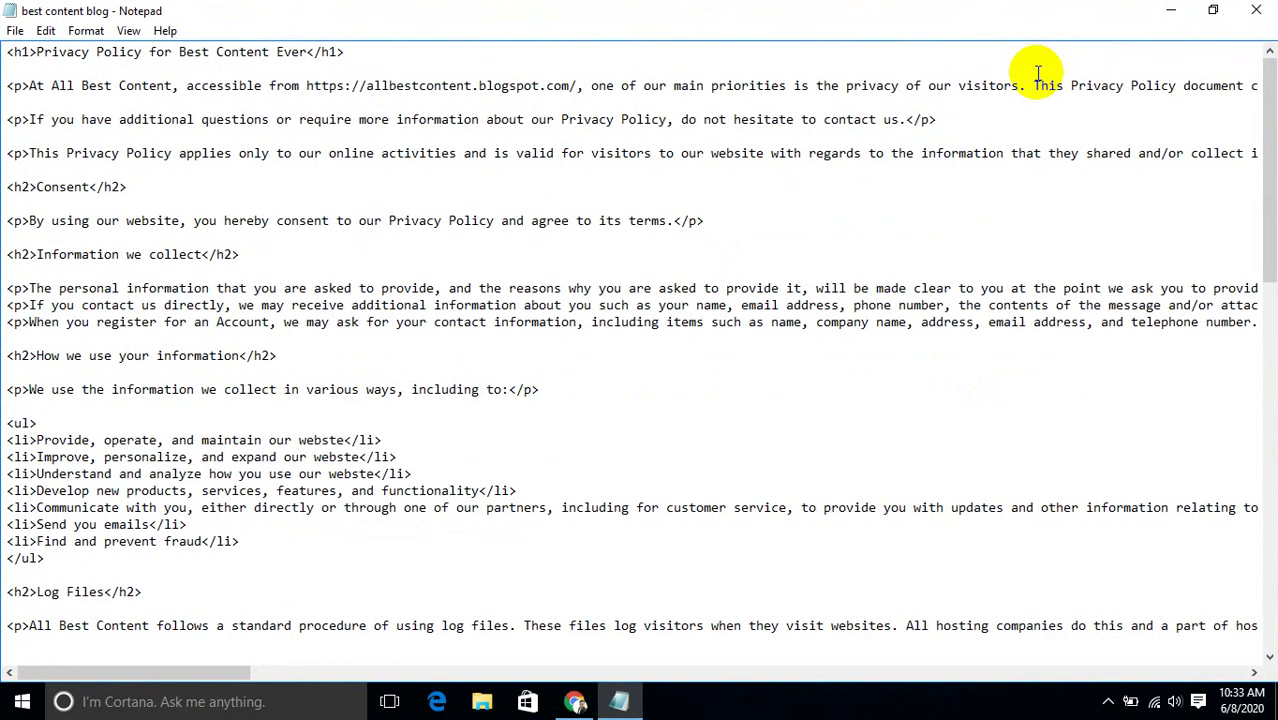
Scroll through the privacy-policy HTML, select all of it, and minimize Notepad.
{"action": "left_click_drag", "start_coordinate": [1262, 251], "coordinate": [1270, 658]}
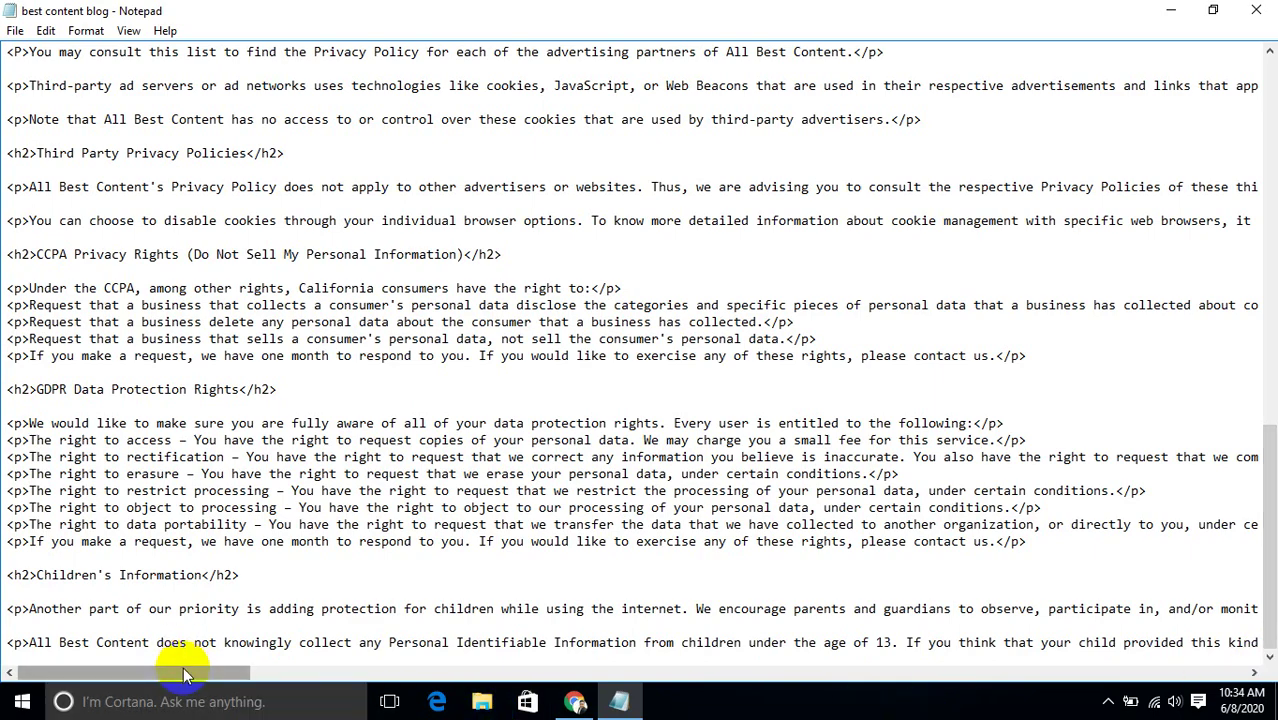
{"action": "left_click_drag", "start_coordinate": [184, 679], "coordinate": [183, 681]}
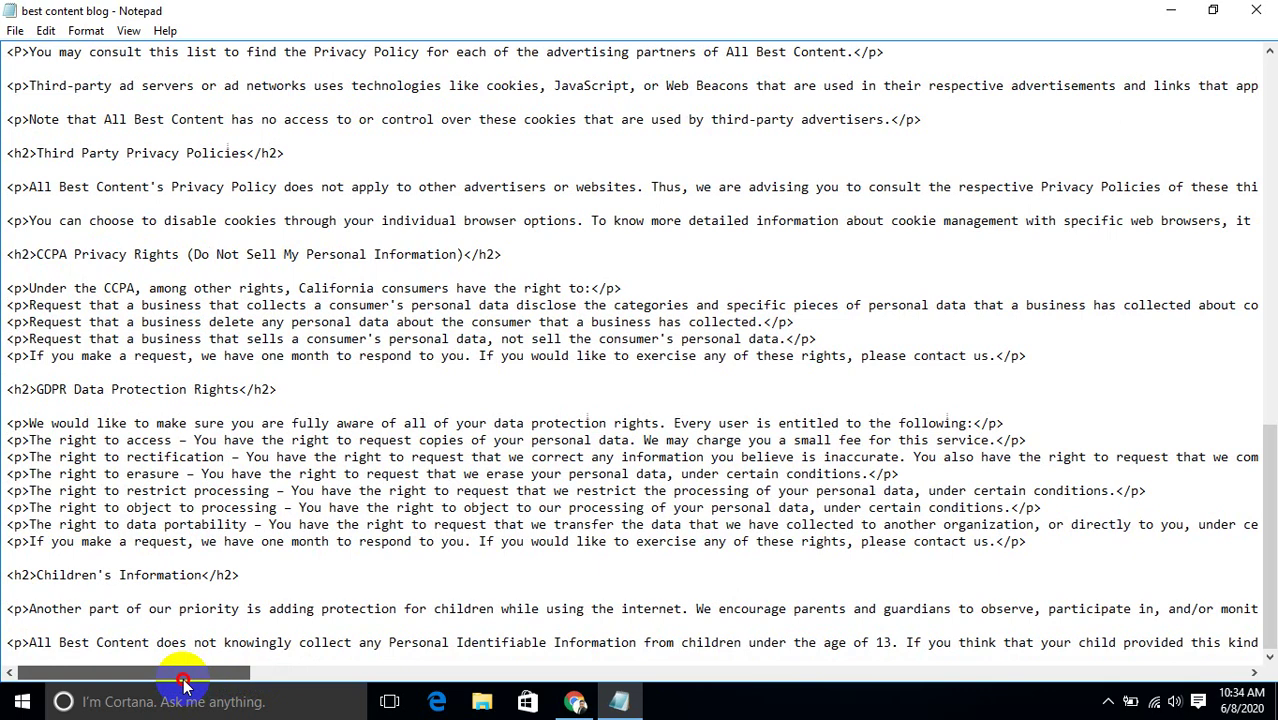
{"action": "left_click_drag", "start_coordinate": [183, 684], "coordinate": [229, 697]}
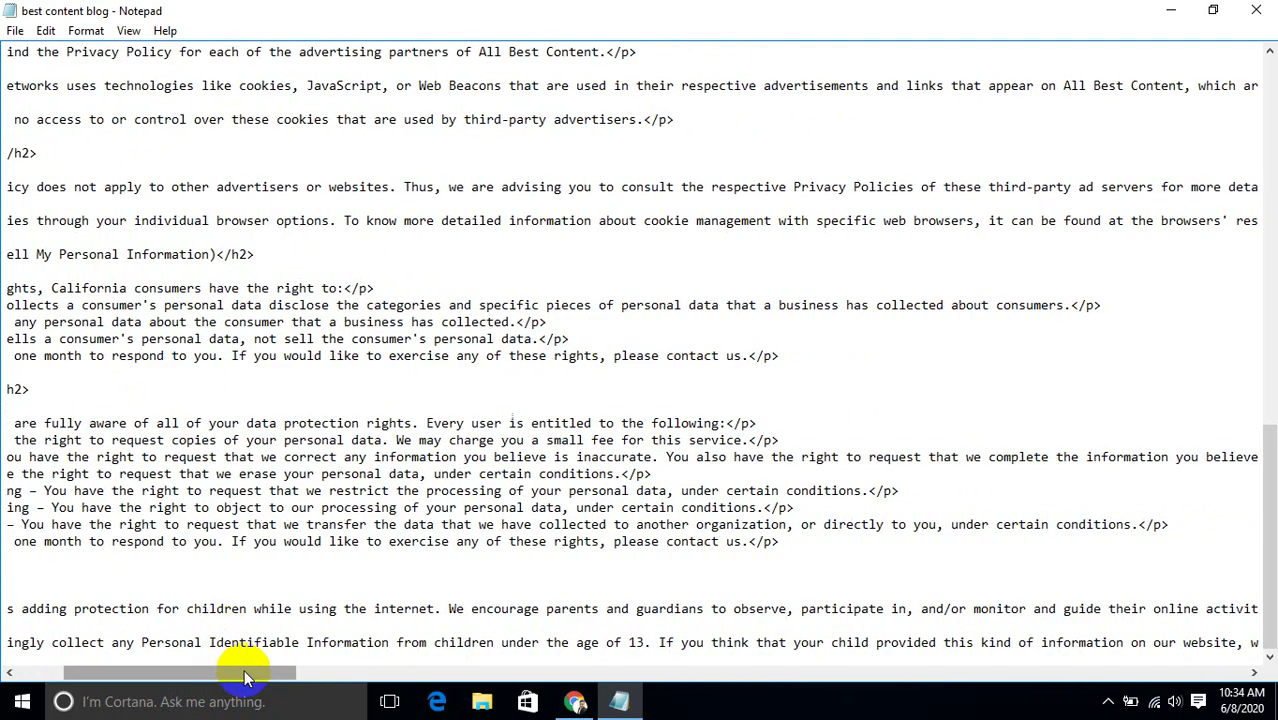
{"action": "left_click_drag", "start_coordinate": [245, 676], "coordinate": [157, 713]}
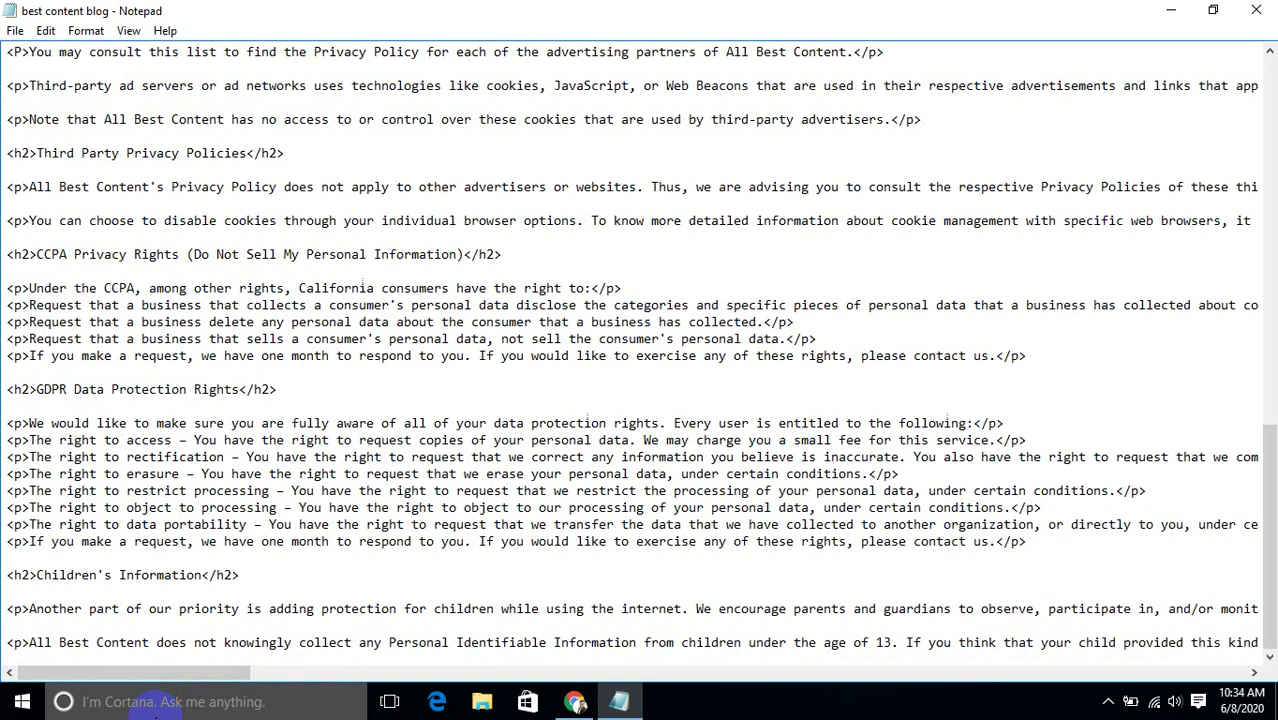
{"action": "key", "text": "ctrl+a"}
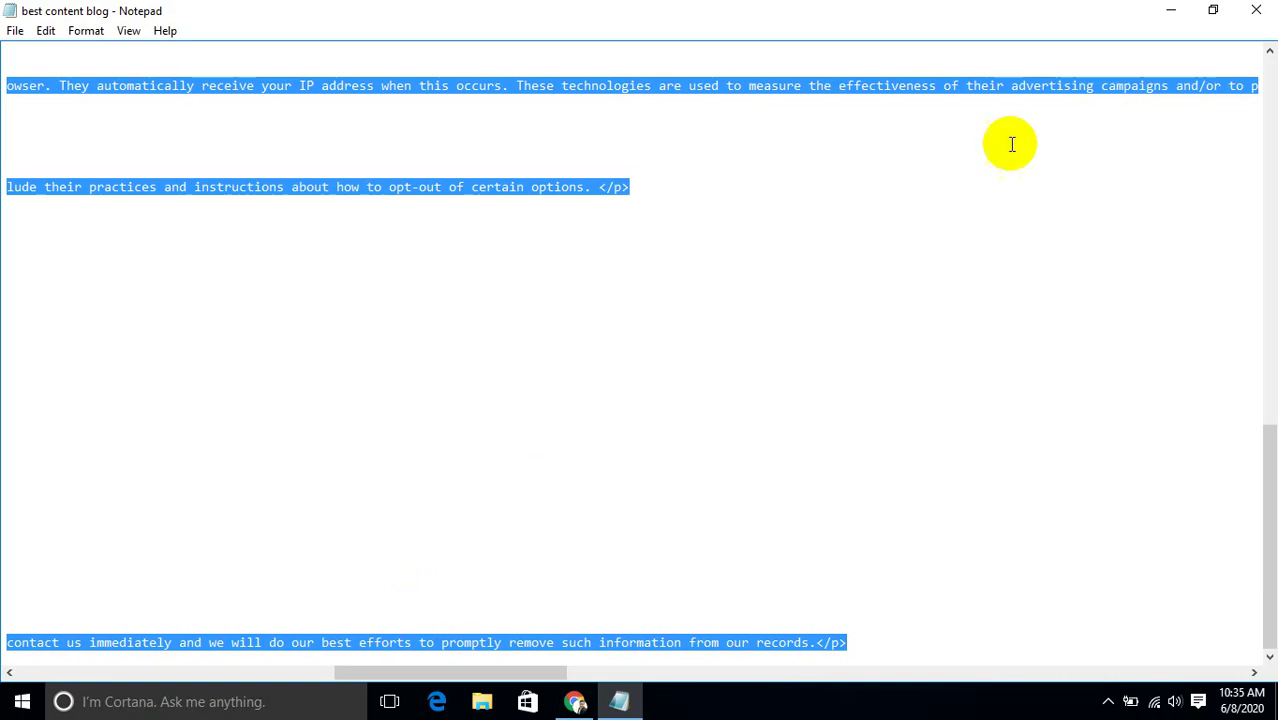
{"action": "left_click", "coordinate": [1172, 10]}
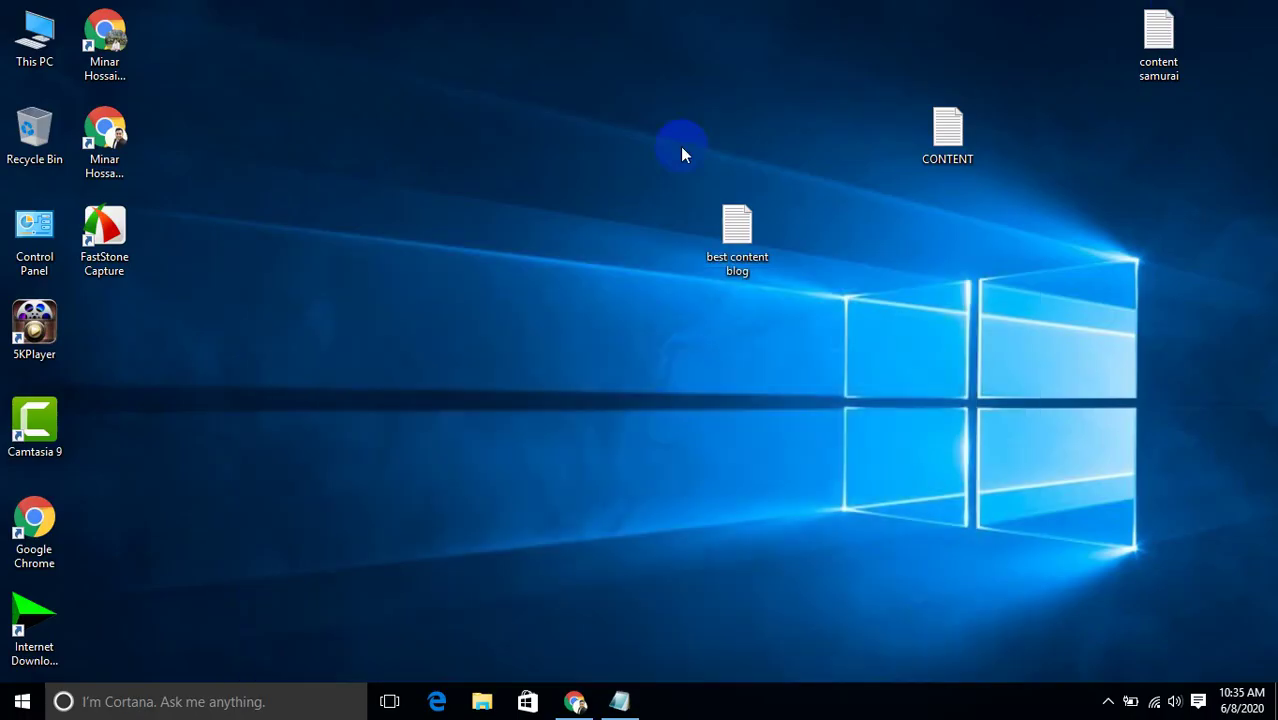
Restore Chrome and open Best Content Ever's Posts list in Blogger, briefly checking Pages.
{"action": "left_click", "coordinate": [574, 704]}
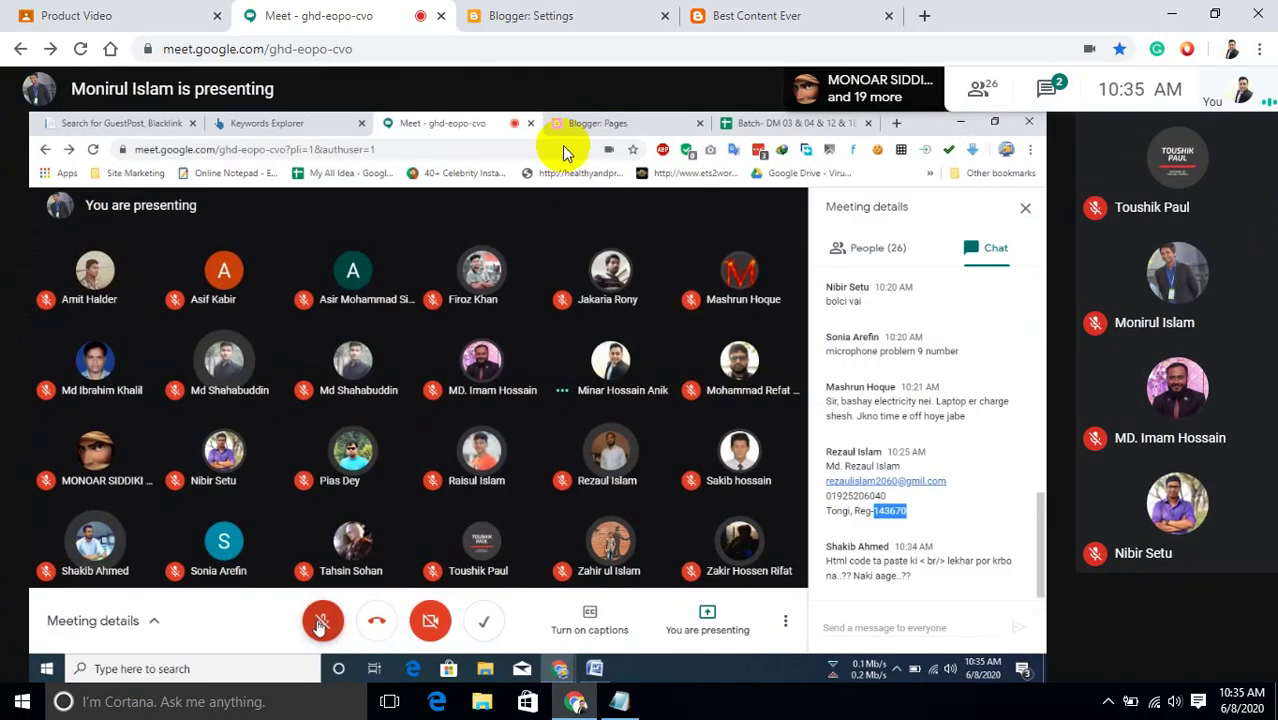
{"action": "left_click", "coordinate": [730, 16]}
{"action": "left_click", "coordinate": [556, 22]}
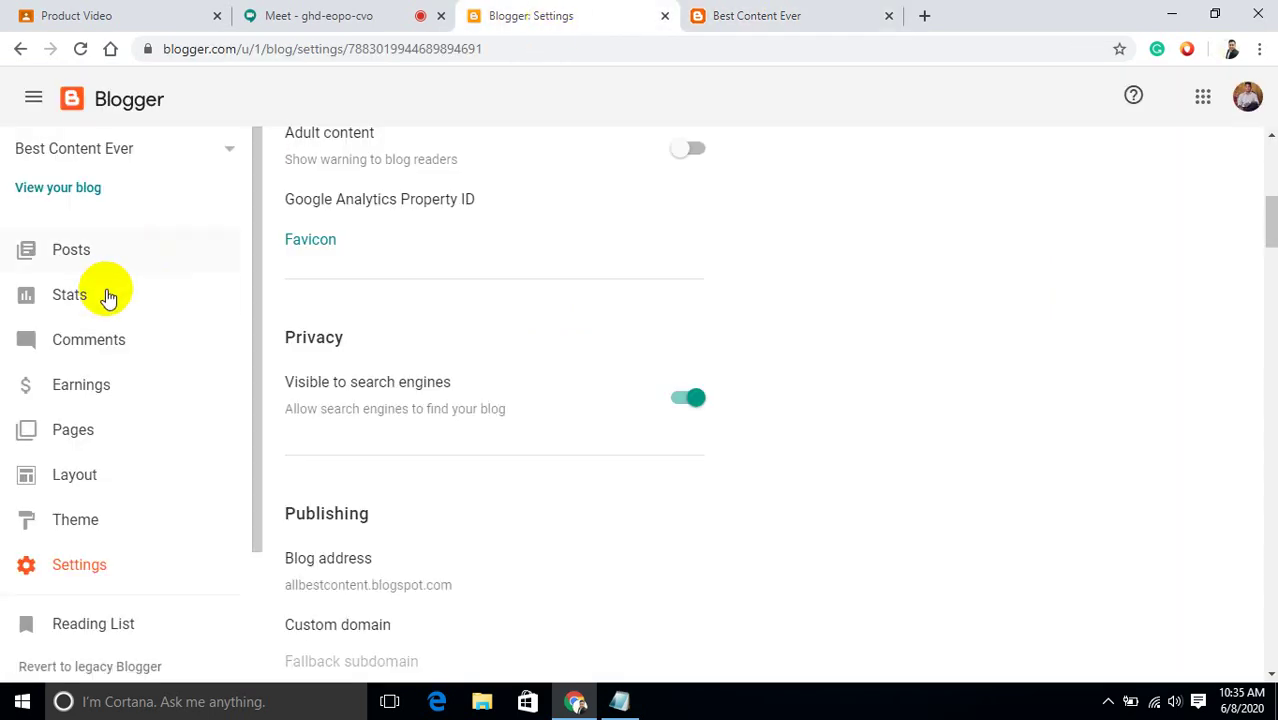
{"action": "left_click", "coordinate": [80, 252]}
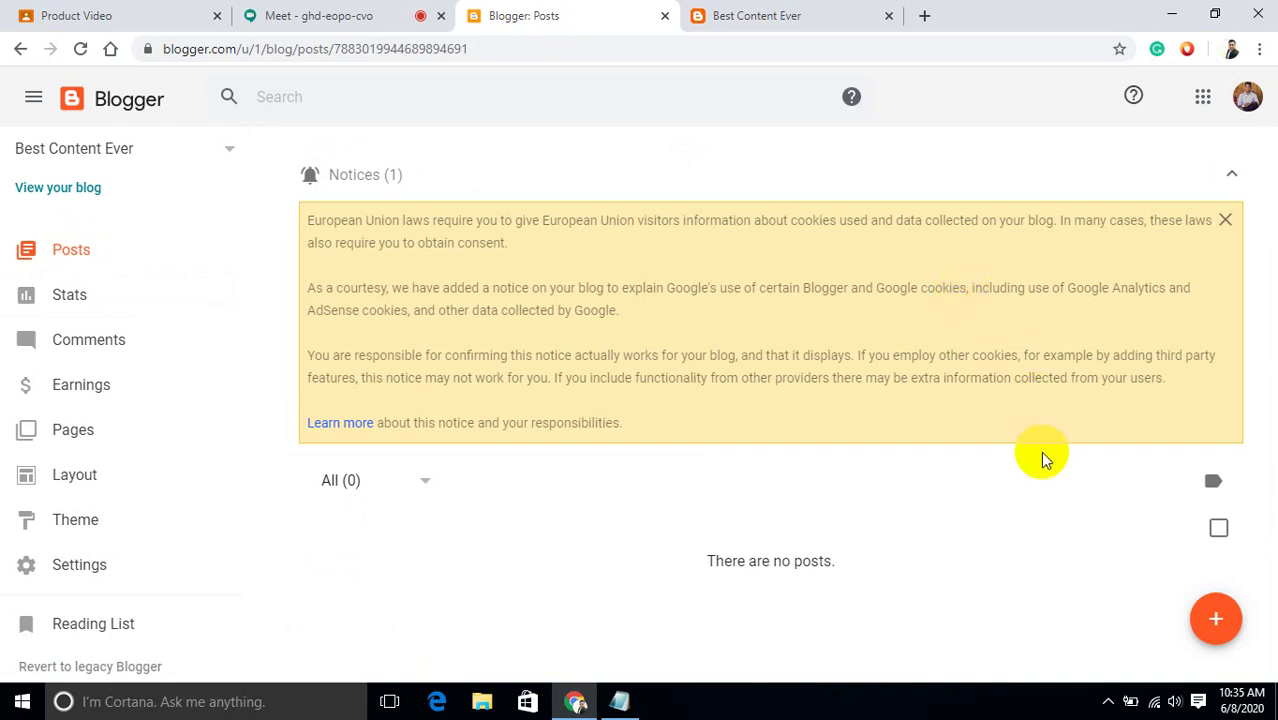
{"action": "left_click", "coordinate": [112, 444]}
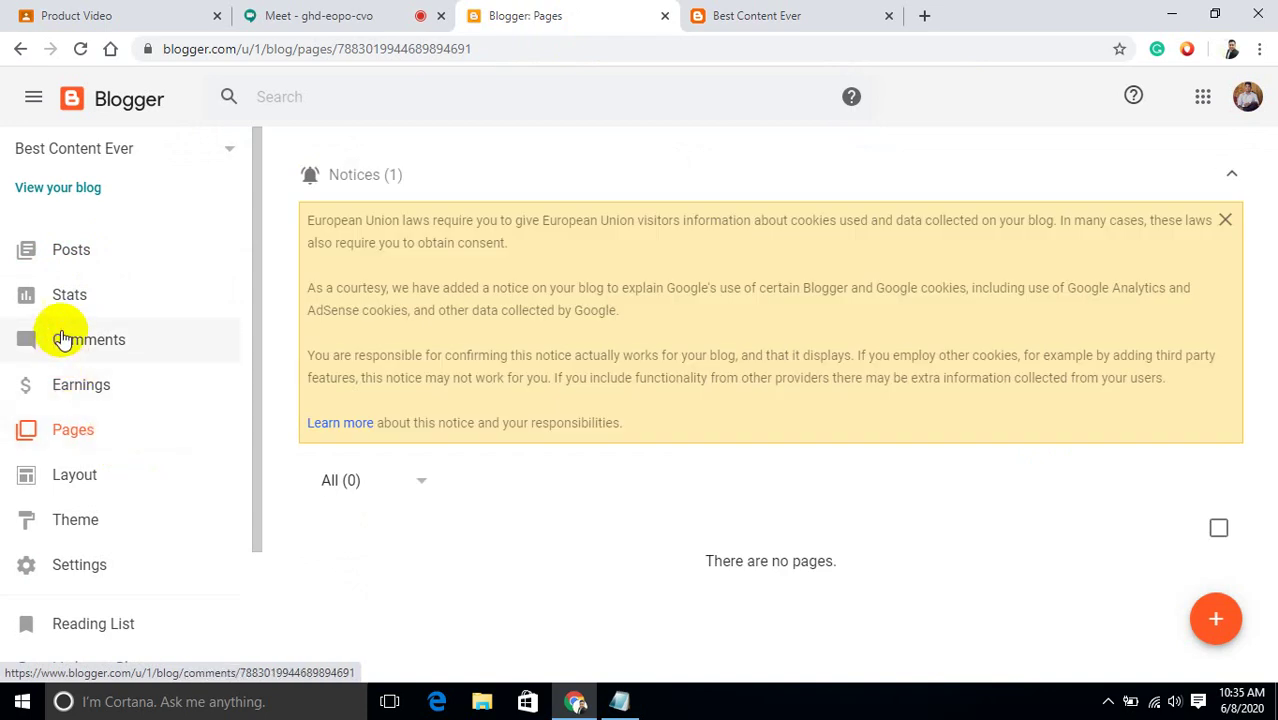
{"action": "left_click", "coordinate": [87, 258]}
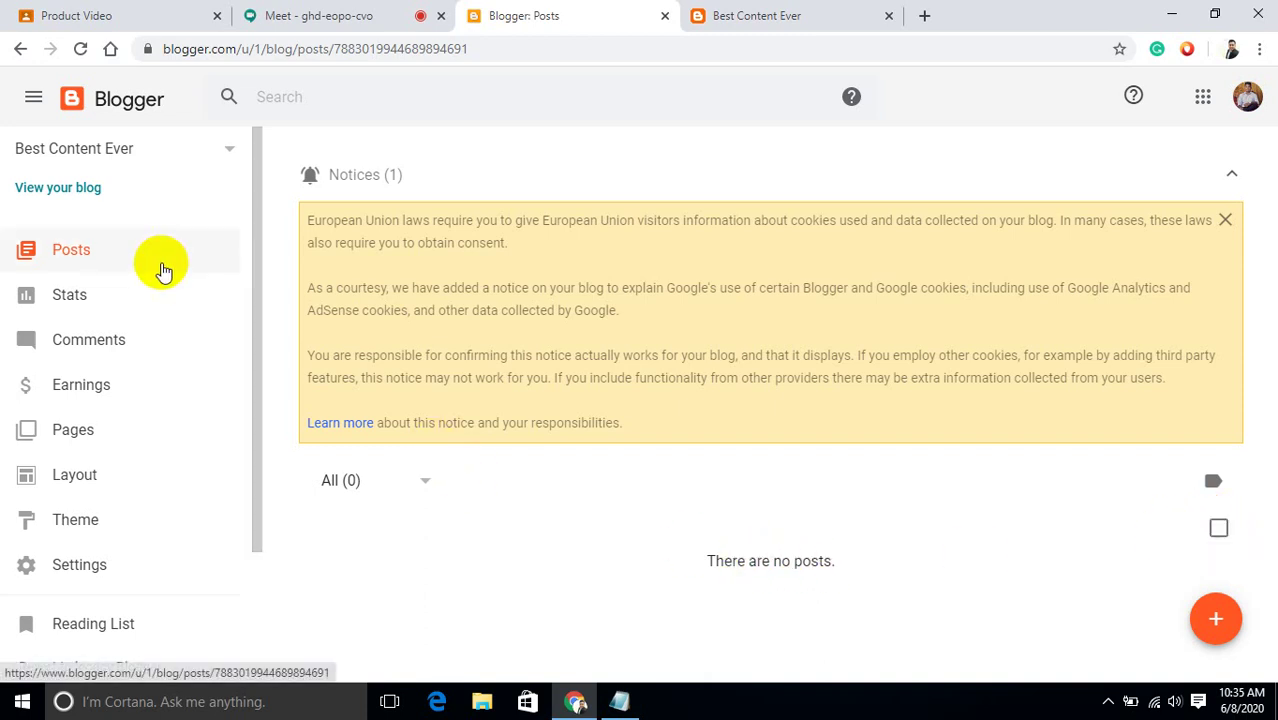
Dismiss the European Union cookie notice and return to the empty Posts list.
{"action": "left_click", "coordinate": [258, 262]}
{"action": "left_click_drag", "start_coordinate": [258, 262], "coordinate": [254, 131]}
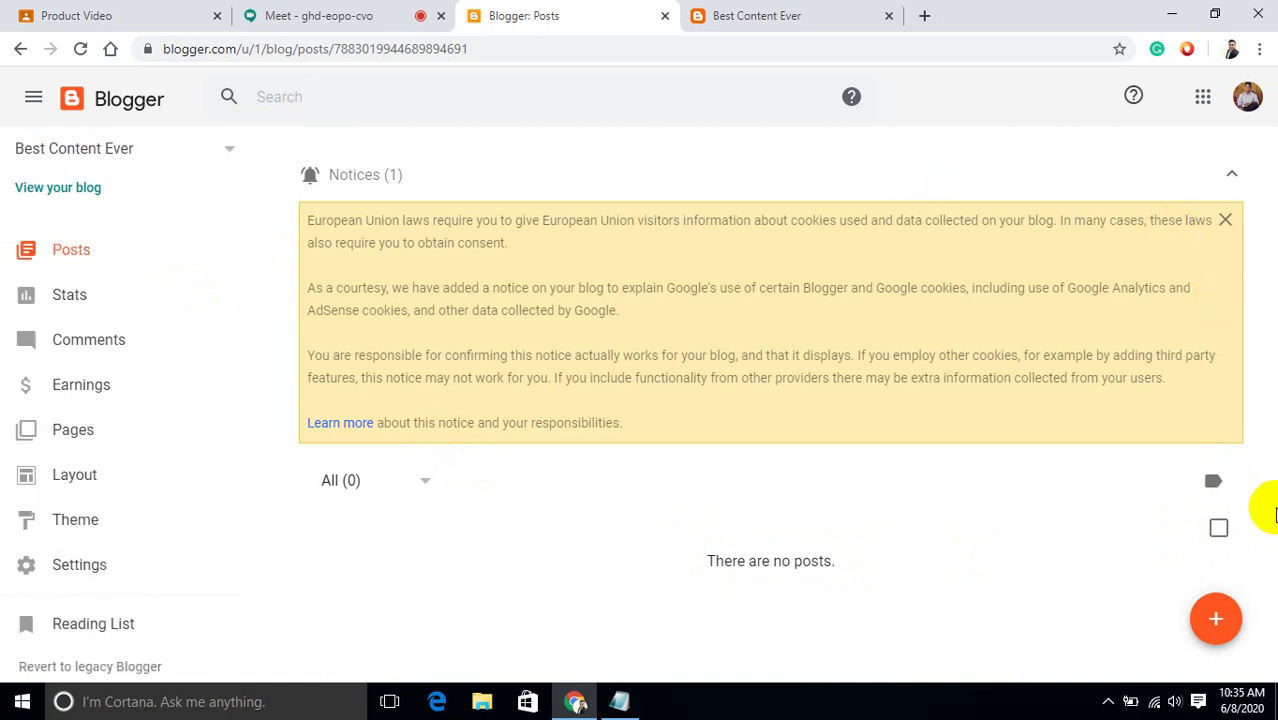
{"action": "left_click", "coordinate": [1213, 487]}
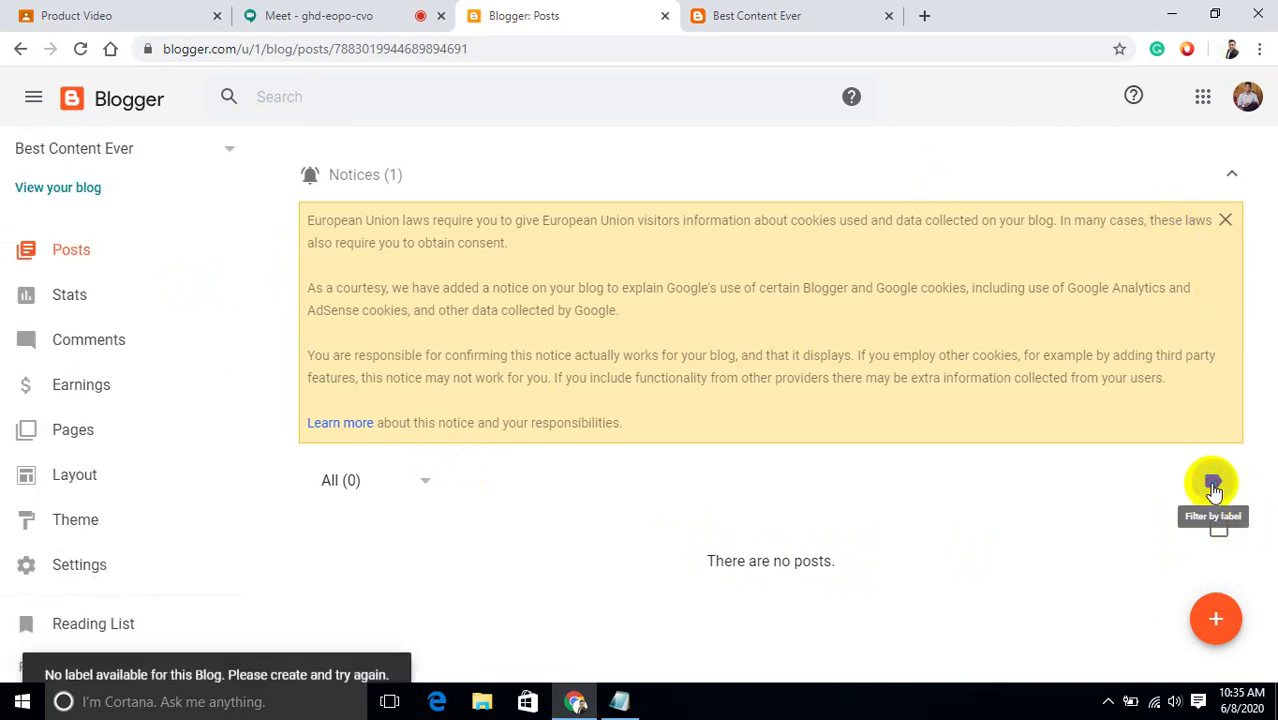
{"action": "left_click", "coordinate": [1226, 221]}
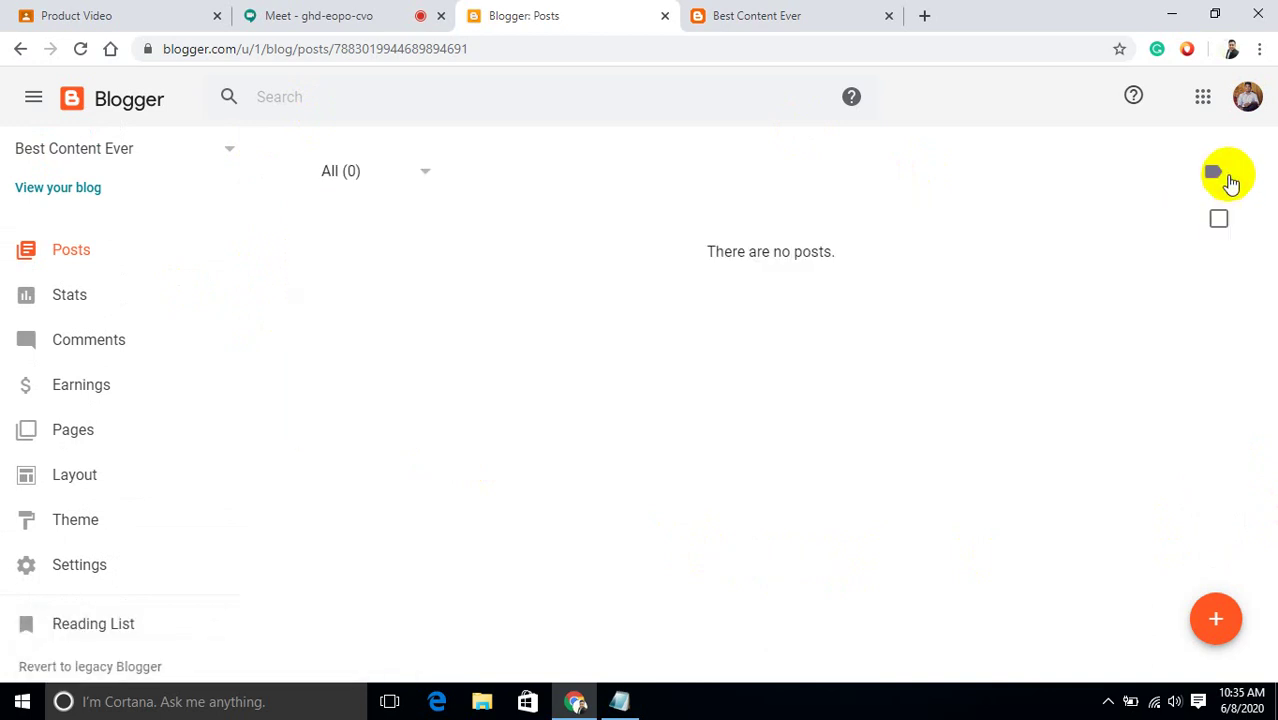
{"action": "left_click", "coordinate": [1222, 176]}
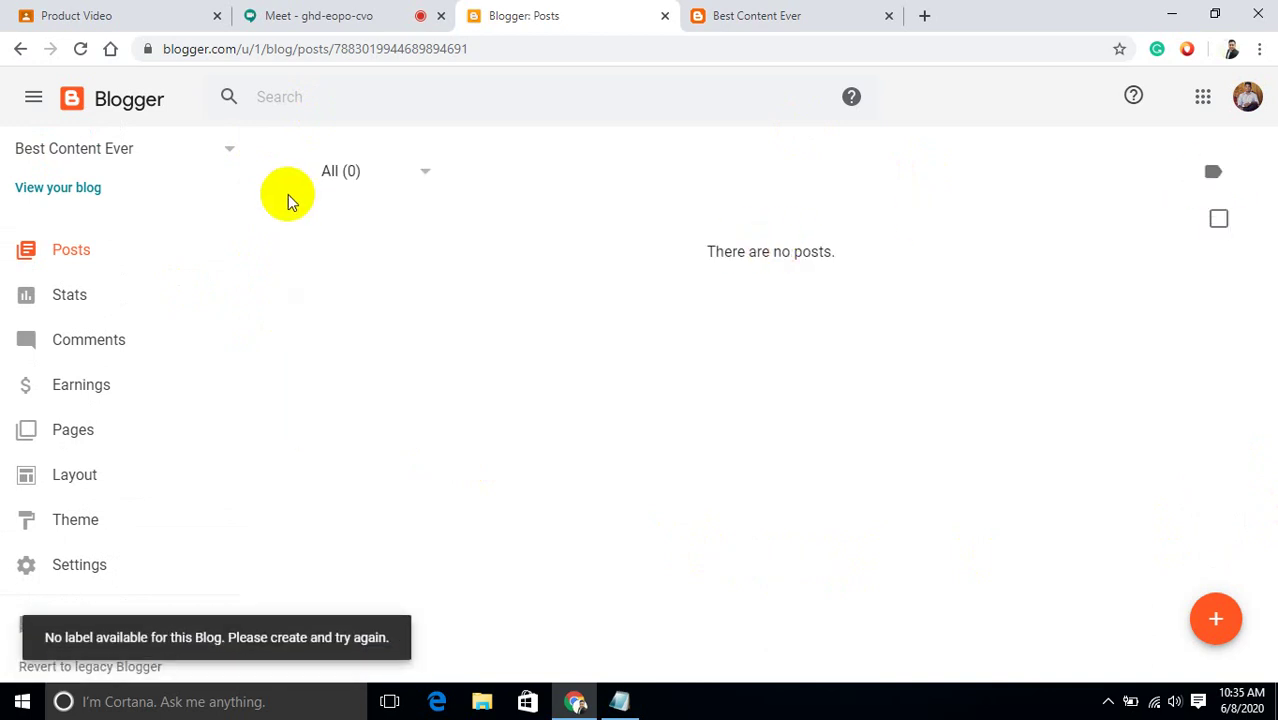
{"action": "left_click", "coordinate": [56, 262]}
{"action": "left_click", "coordinate": [60, 263]}
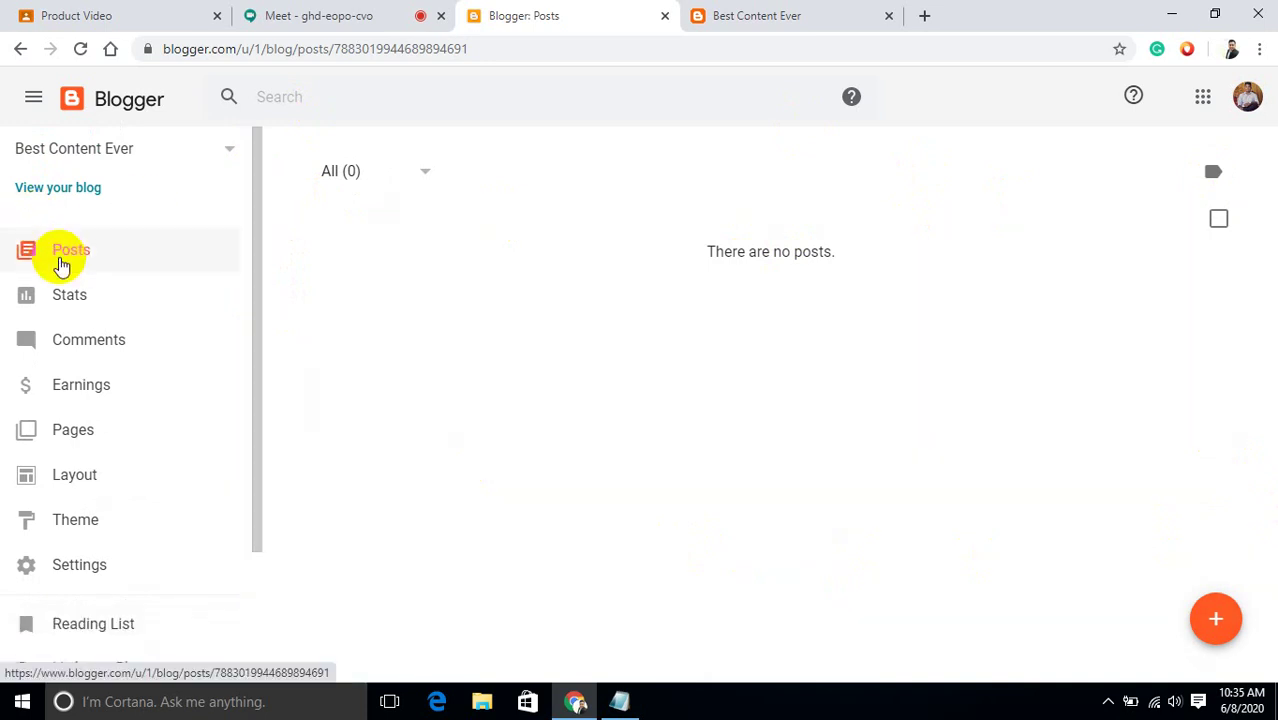
{"action": "left_click", "coordinate": [61, 264]}
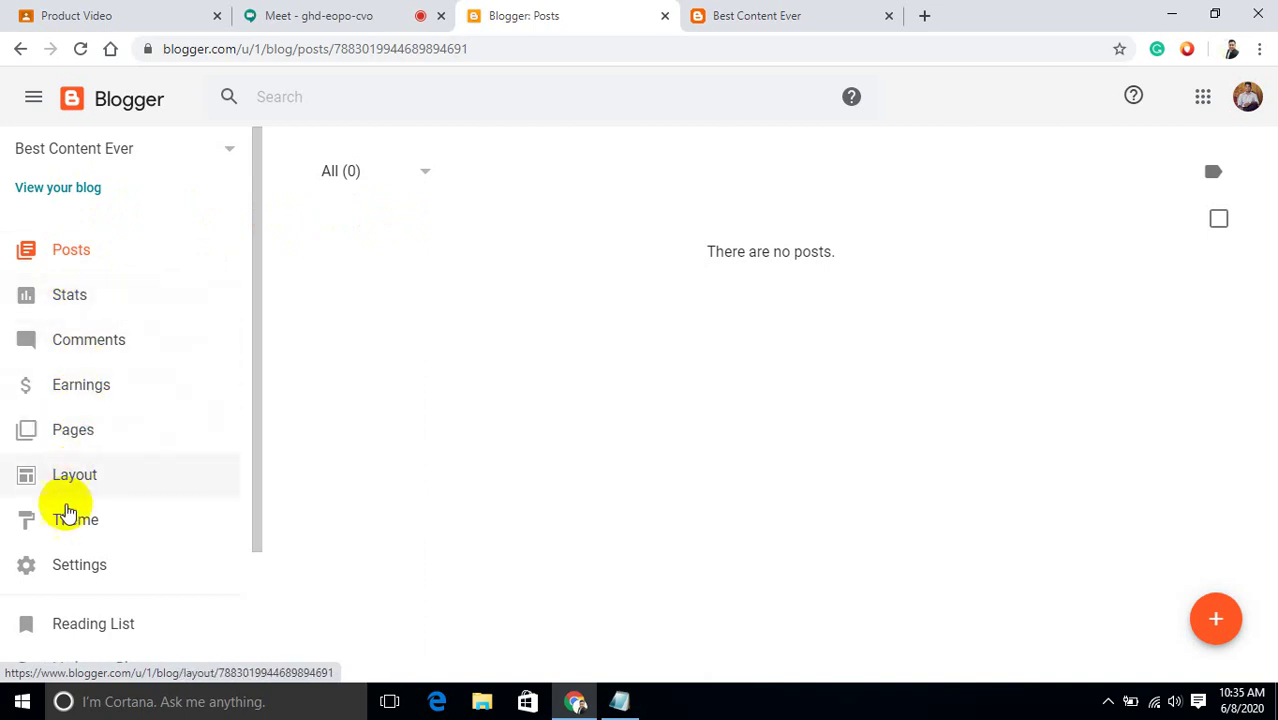
{"action": "left_click", "coordinate": [73, 572]}
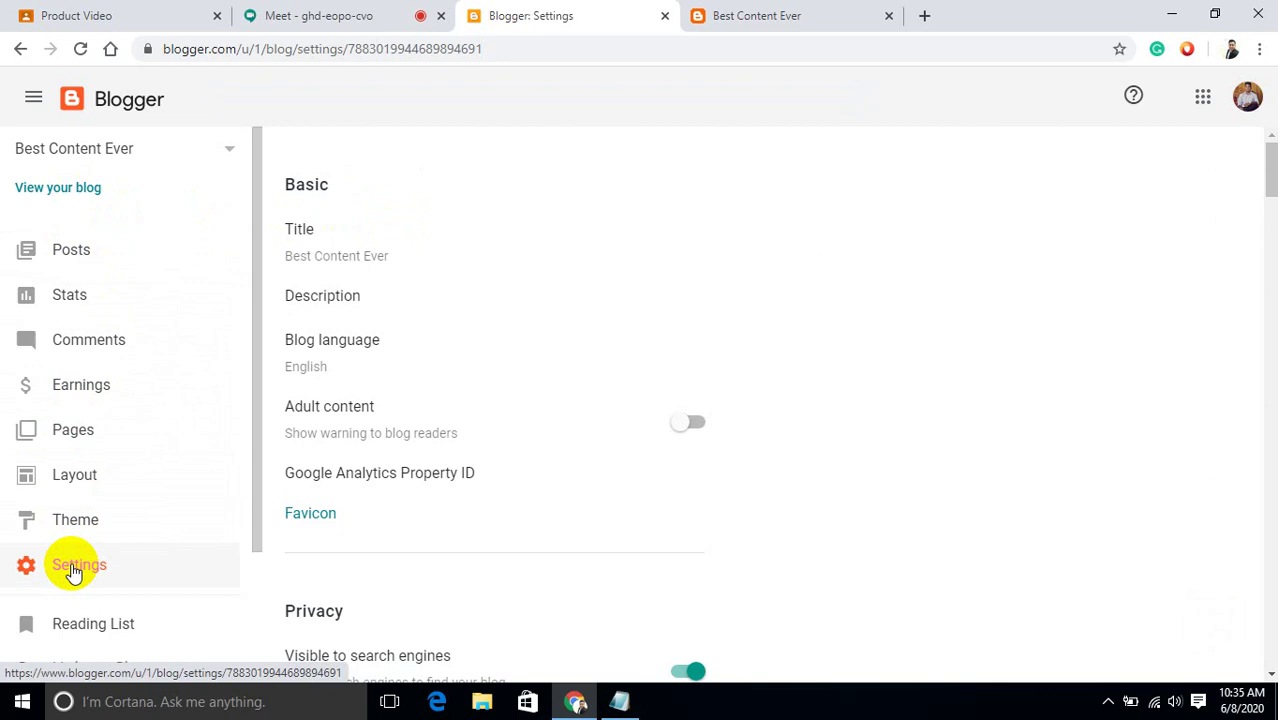
{"action": "left_click", "coordinate": [78, 263]}
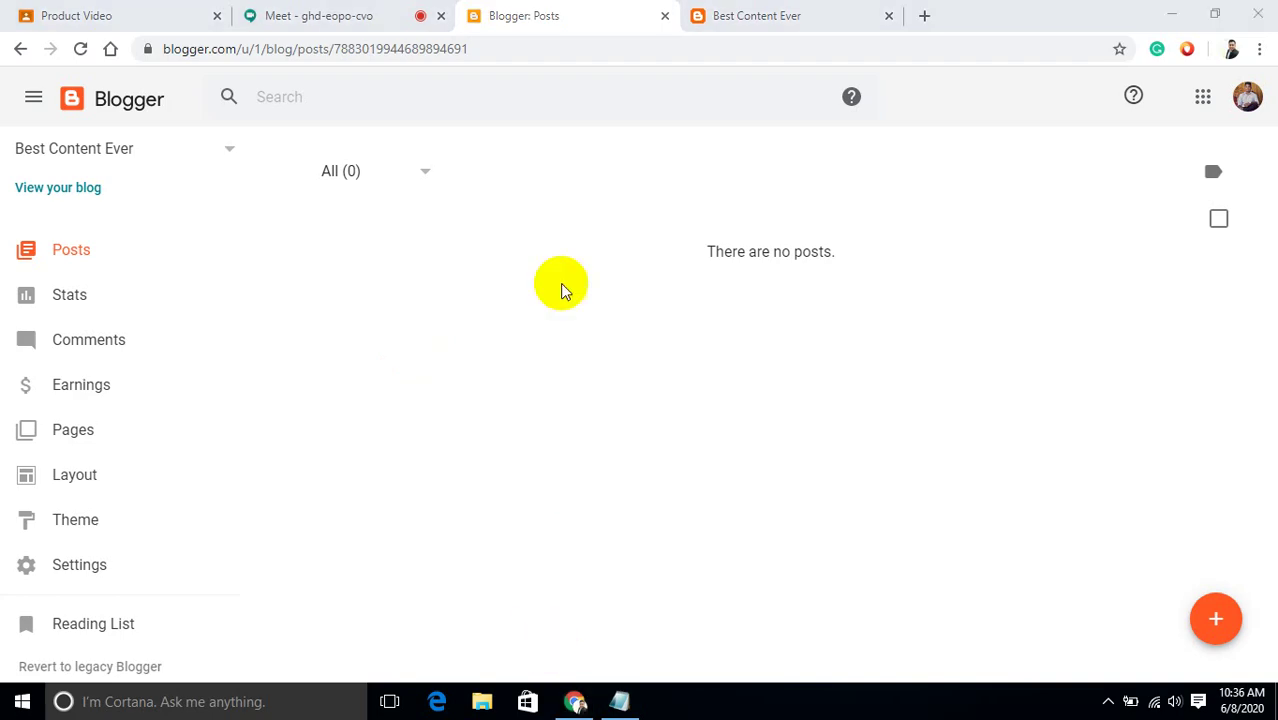
{"action": "left_click", "coordinate": [336, 12]}
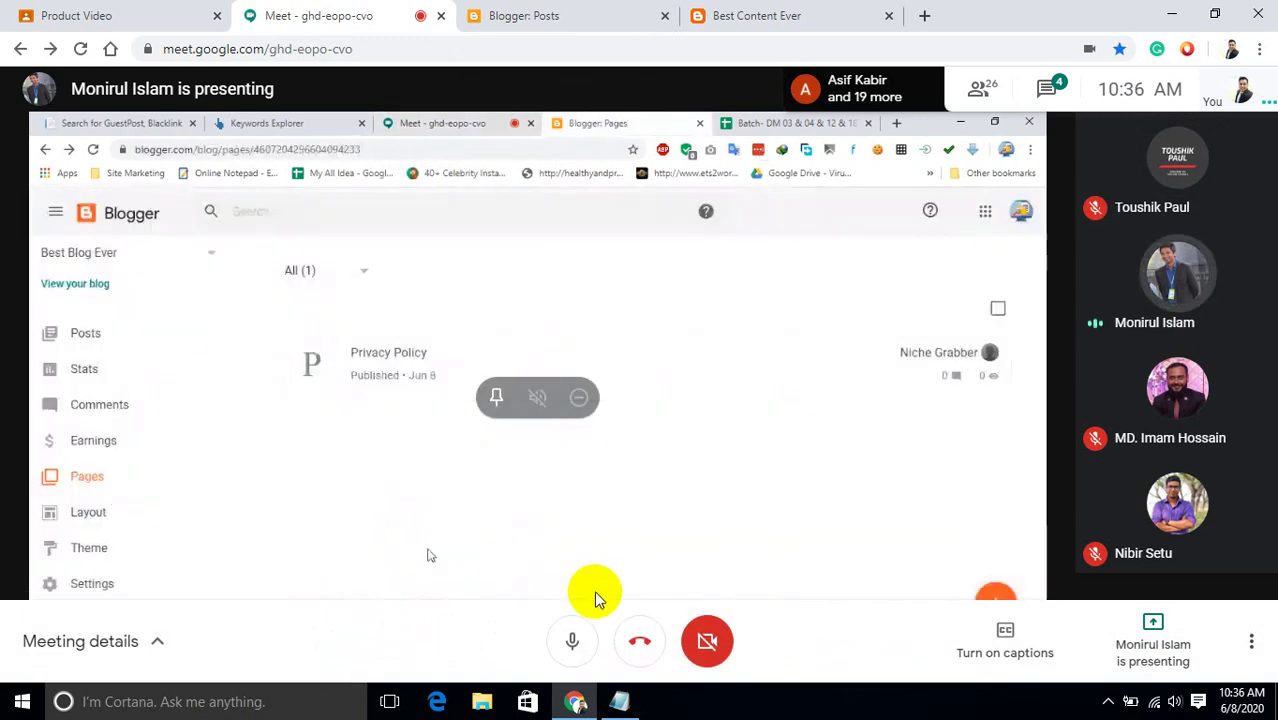
{"action": "left_click", "coordinate": [574, 648]}
{"action": "left_click", "coordinate": [594, 12]}
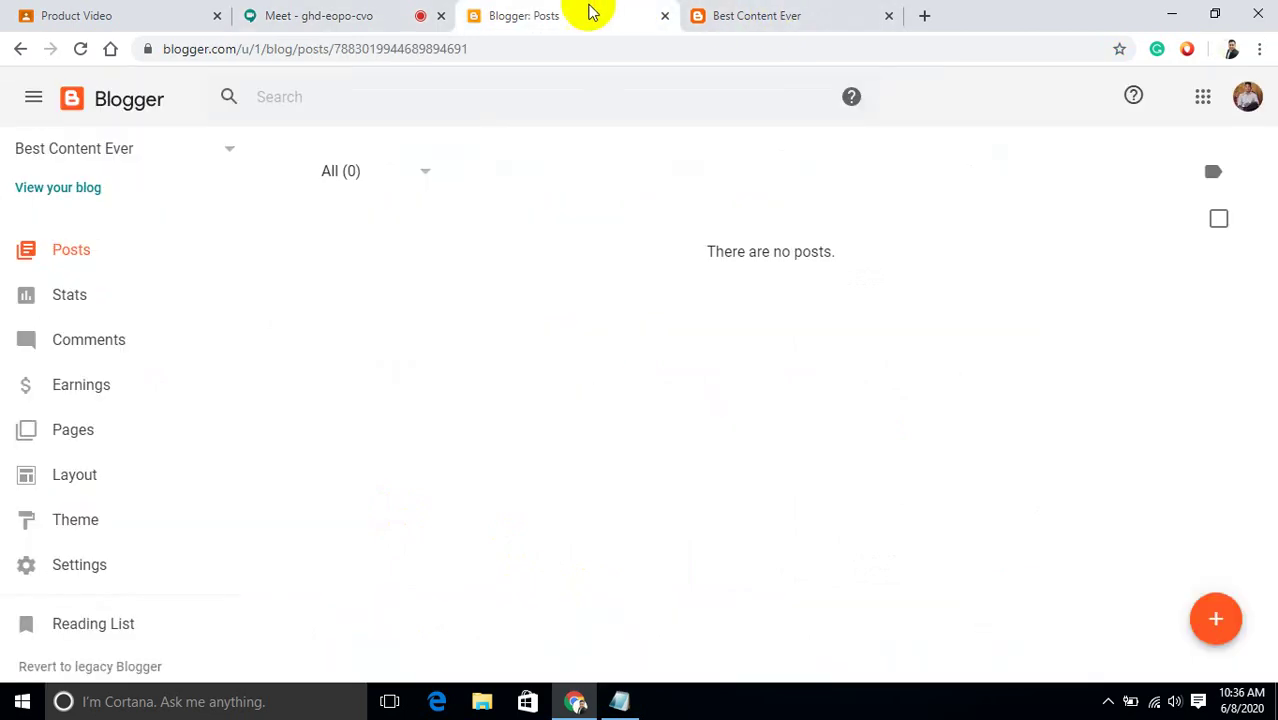
{"action": "left_click", "coordinate": [1214, 630]}
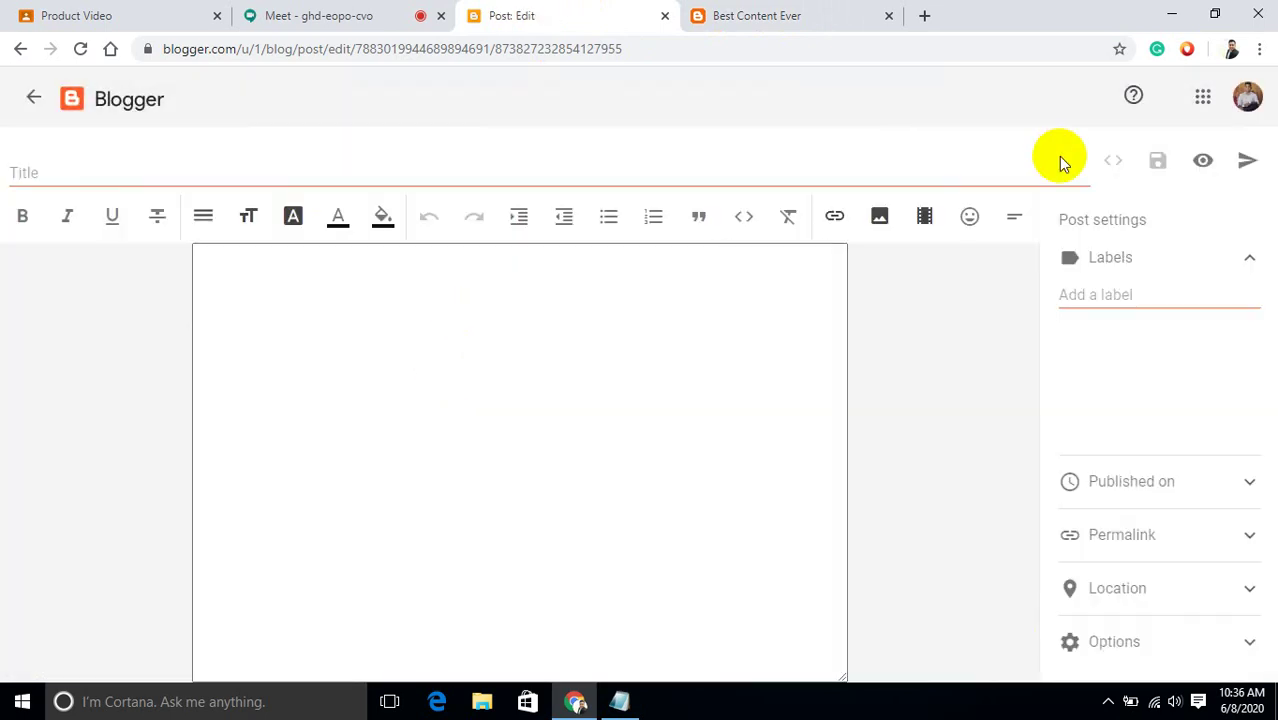
{"action": "left_click", "coordinate": [1118, 162]}
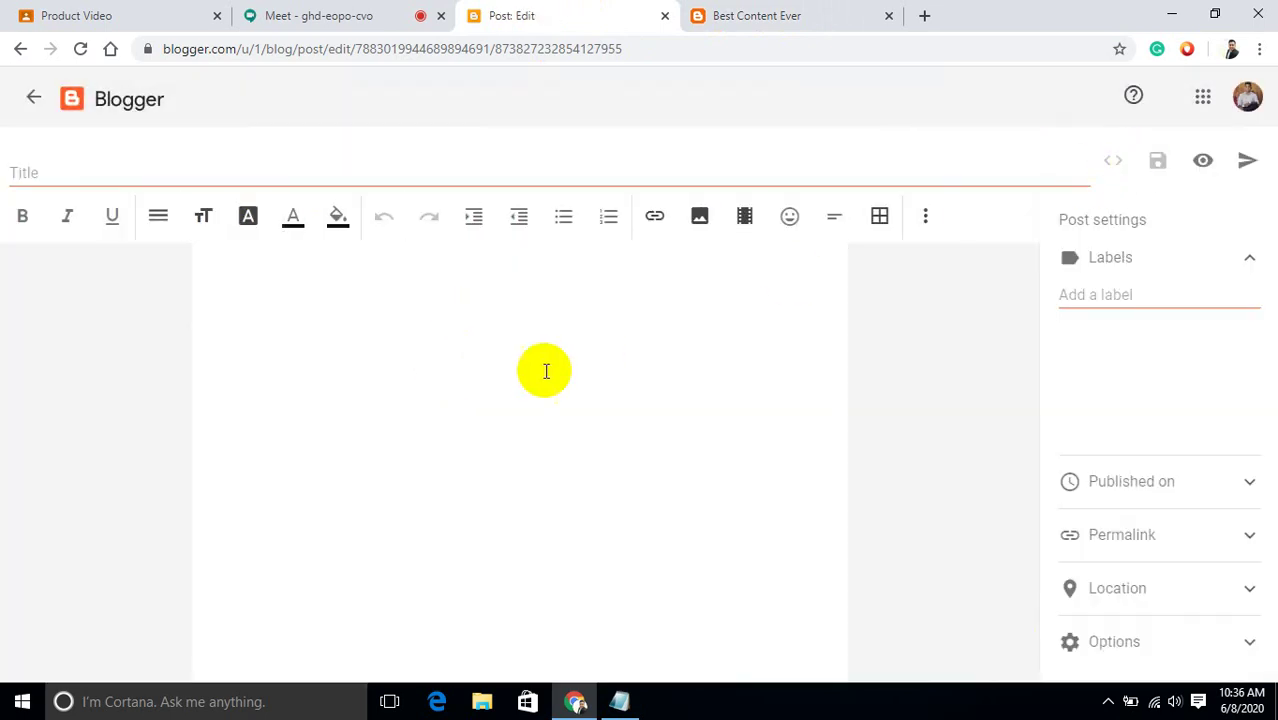
{"action": "left_click", "coordinate": [331, 320]}
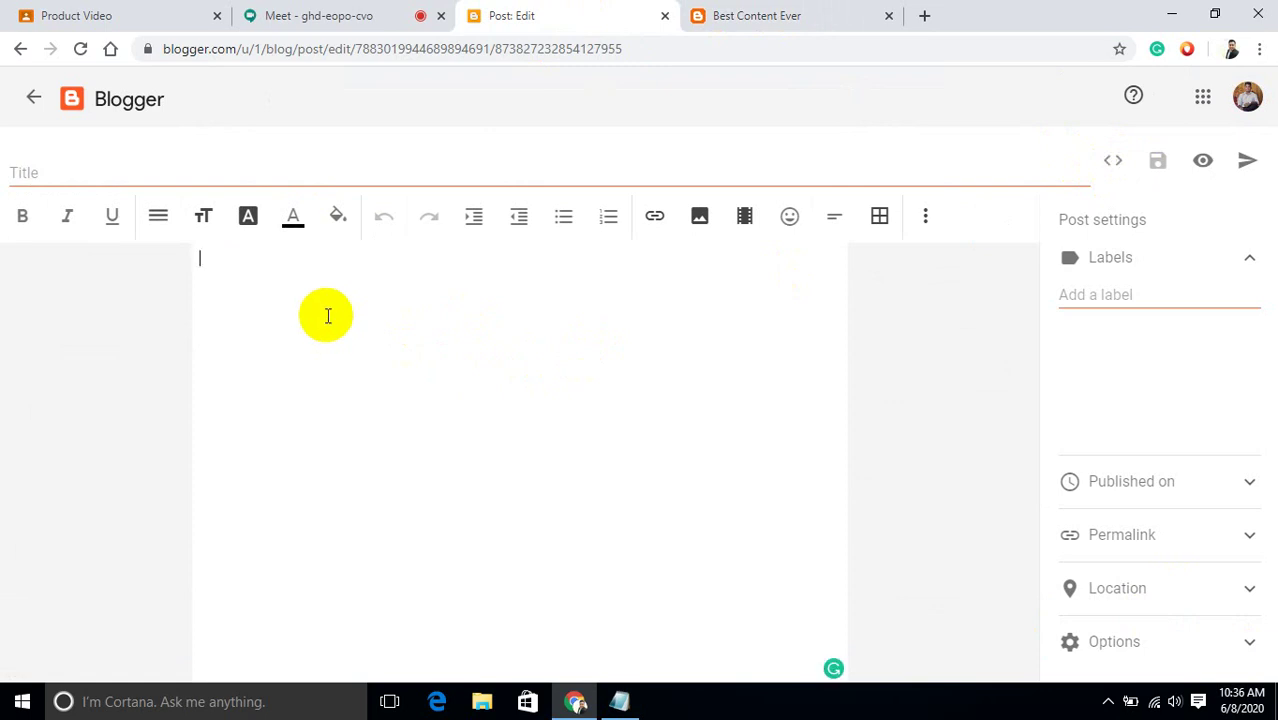
{"action": "left_click", "coordinate": [1118, 163]}
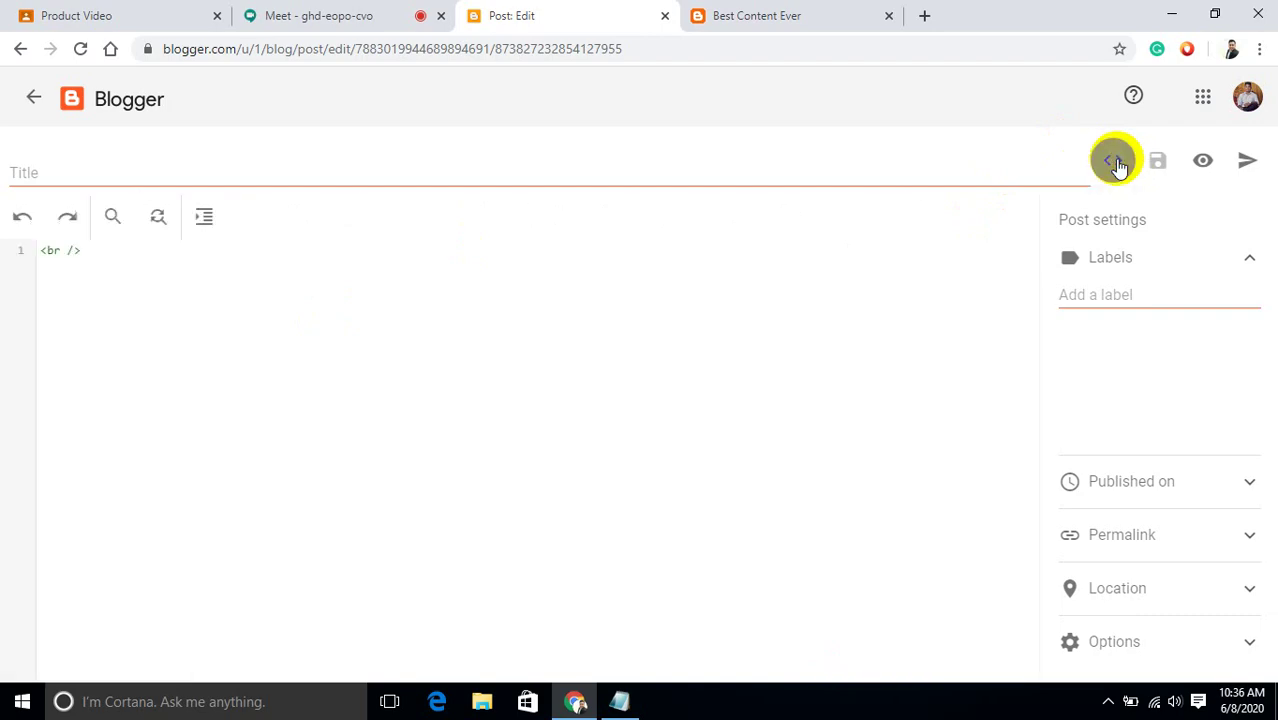
{"action": "left_click_drag", "start_coordinate": [121, 258], "coordinate": [36, 258]}
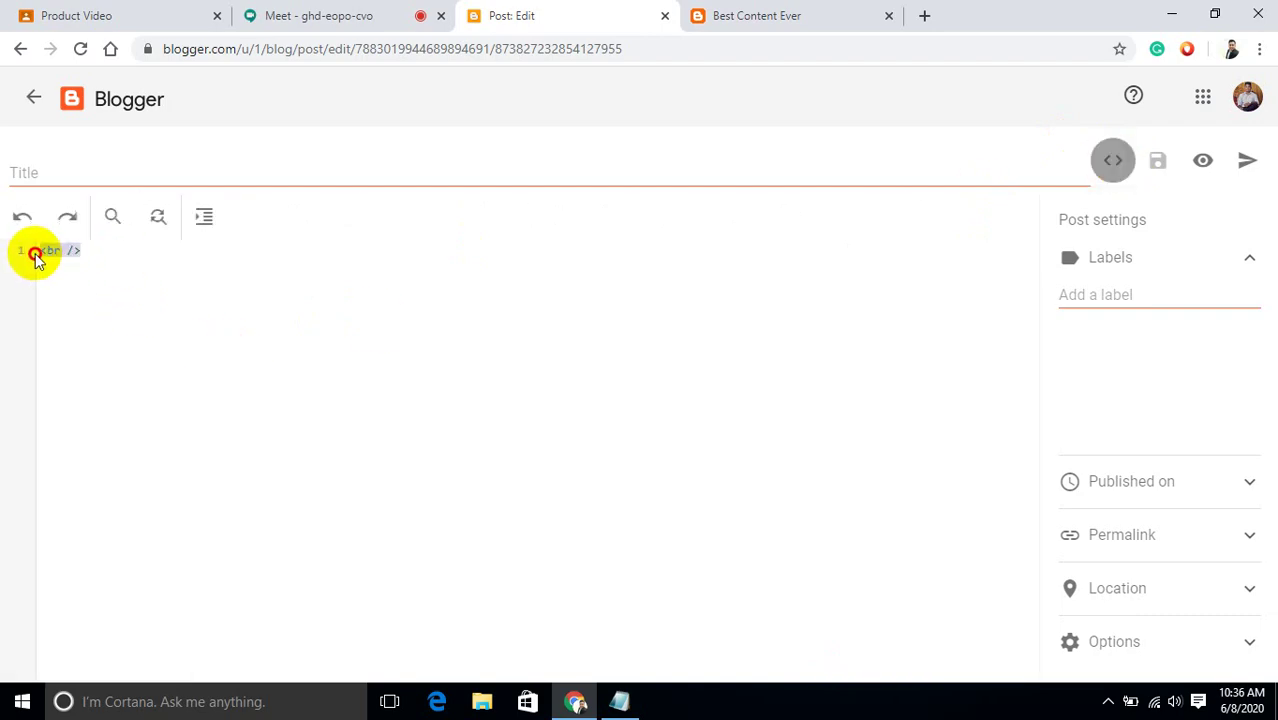
{"action": "key", "text": "ctrl+v"}
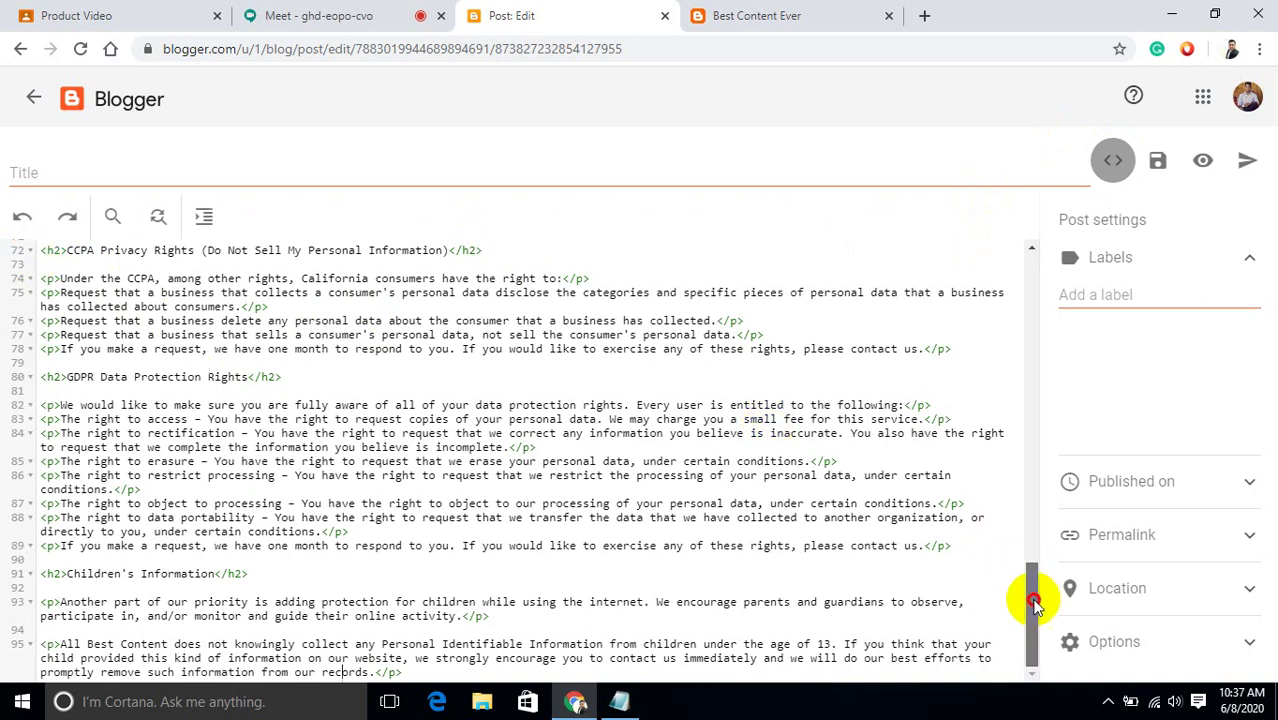
{"action": "left_click_drag", "start_coordinate": [1034, 597], "coordinate": [1036, 628]}
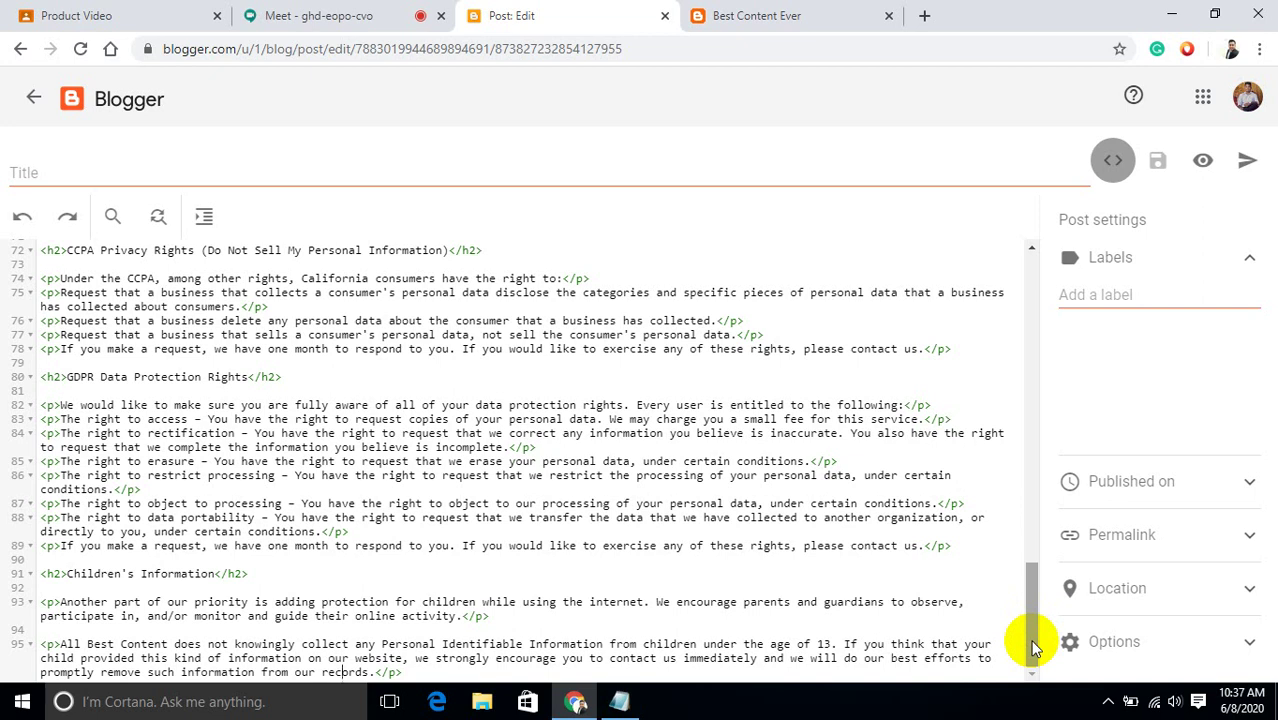
{"action": "left_click", "coordinate": [1032, 658]}
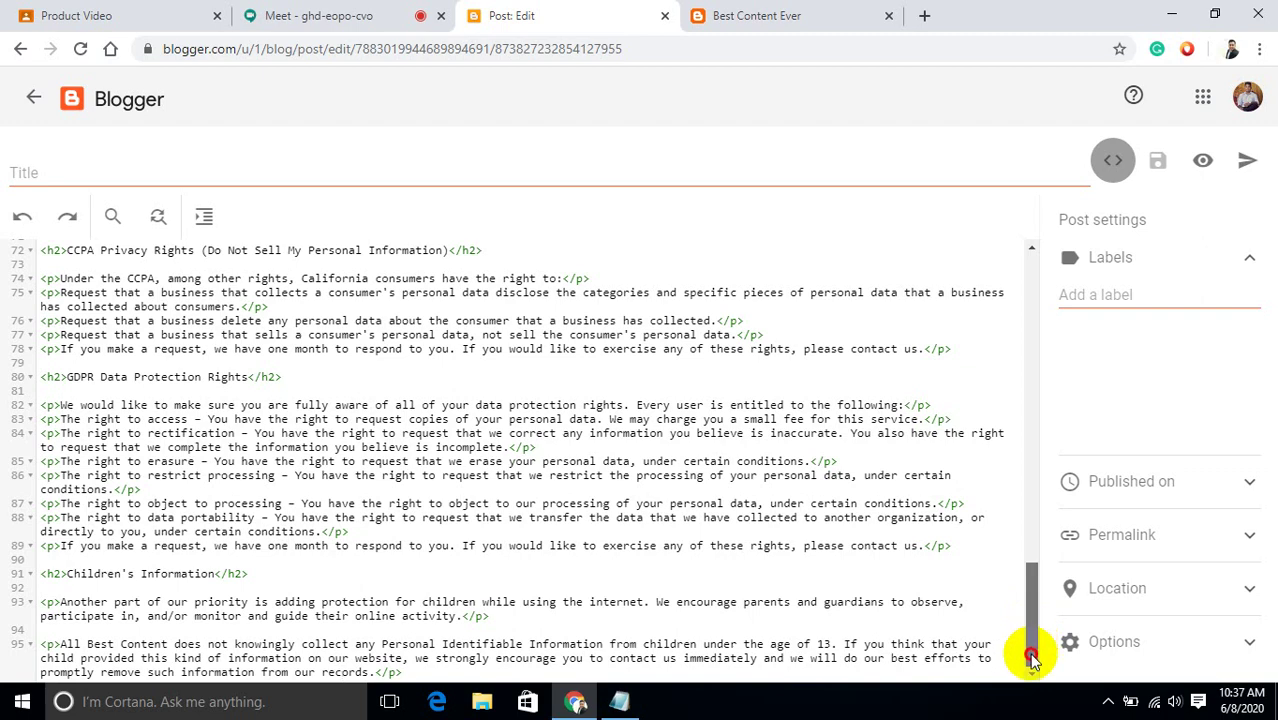
{"action": "left_click_drag", "start_coordinate": [1032, 658], "coordinate": [1028, 612]}
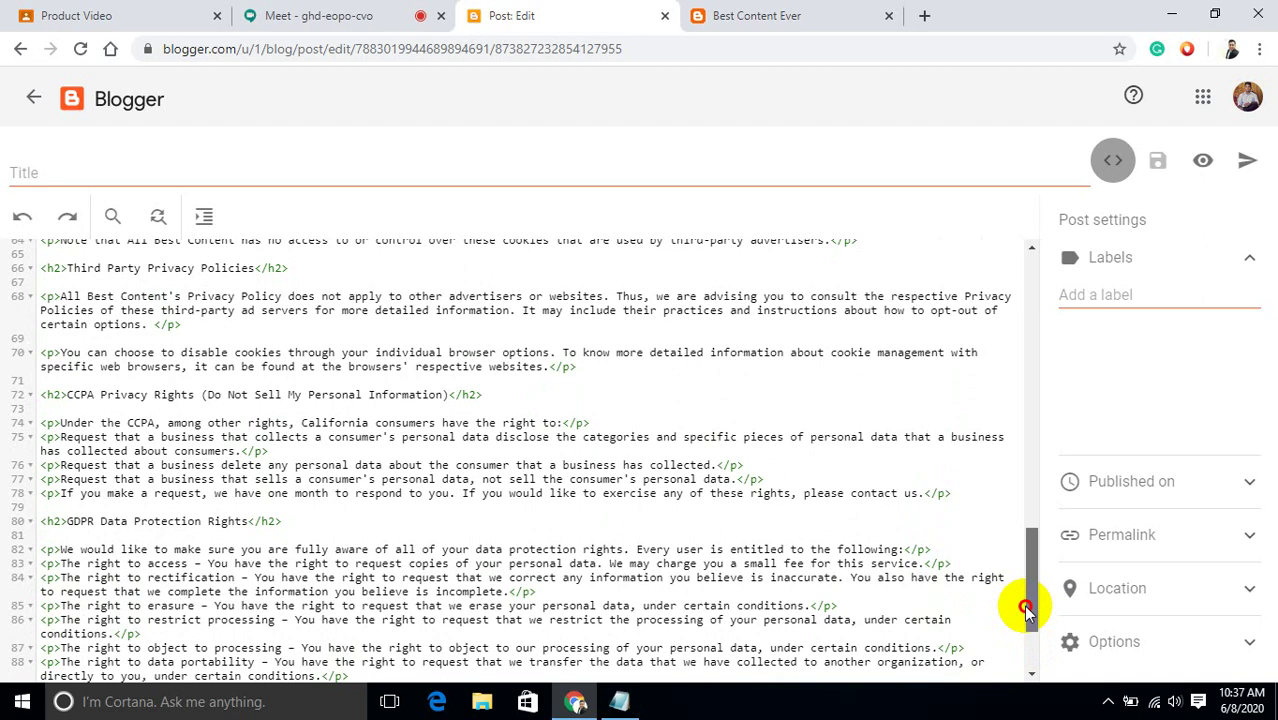
{"action": "left_click_drag", "start_coordinate": [1027, 610], "coordinate": [1024, 548]}
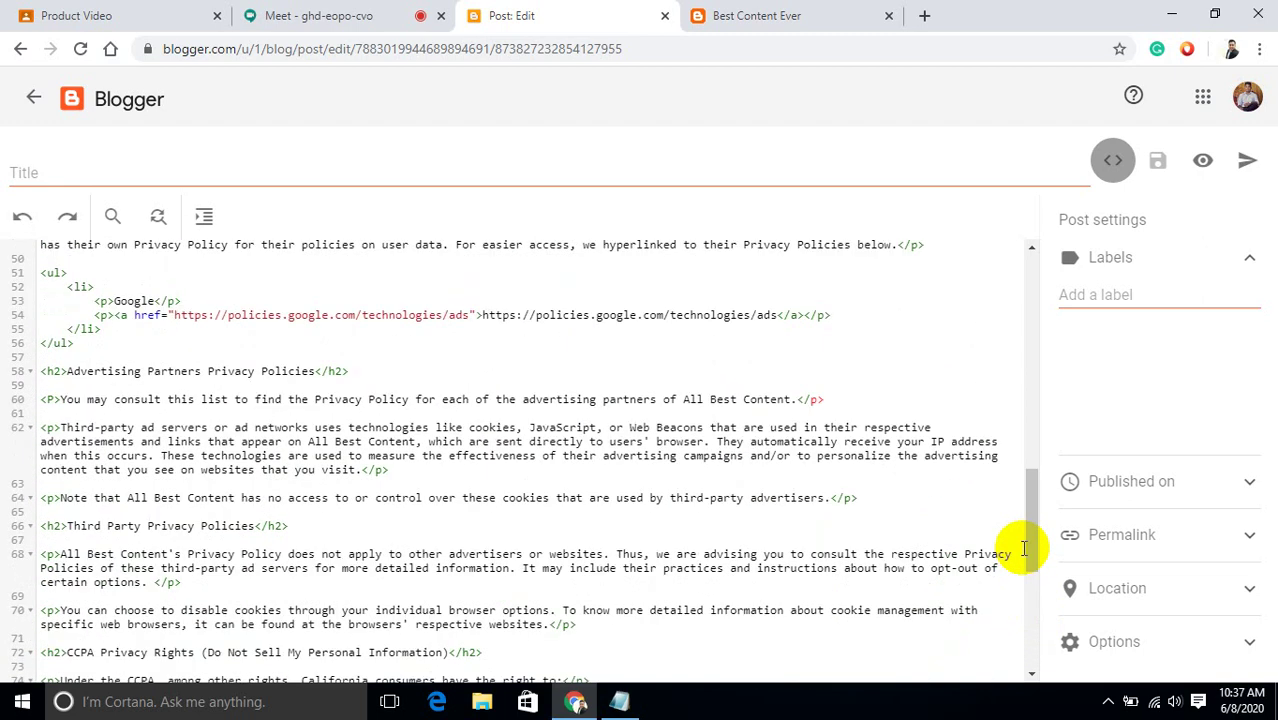
Switch the post to Compose view and read through the formatted 'Privacy Policy for Best Content Ever' text.
{"action": "left_click", "coordinate": [1110, 162]}
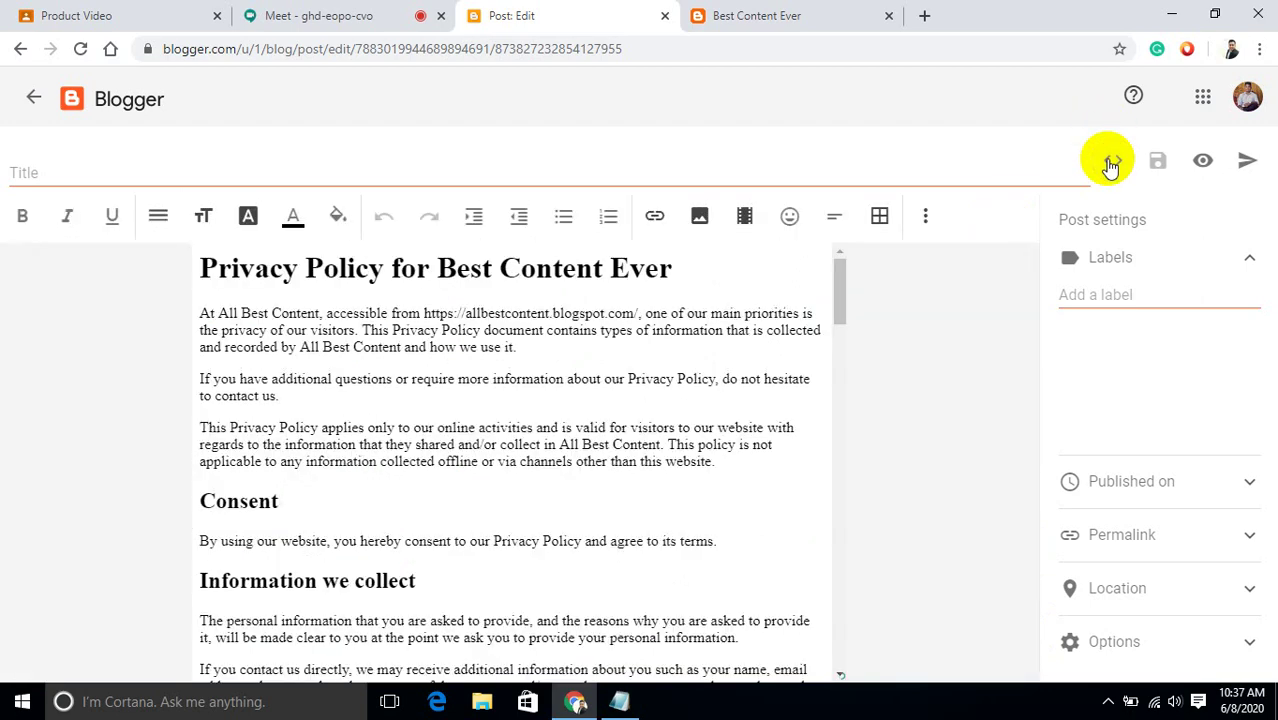
{"action": "left_click", "coordinate": [843, 305]}
{"action": "left_click_drag", "start_coordinate": [843, 305], "coordinate": [838, 442]}
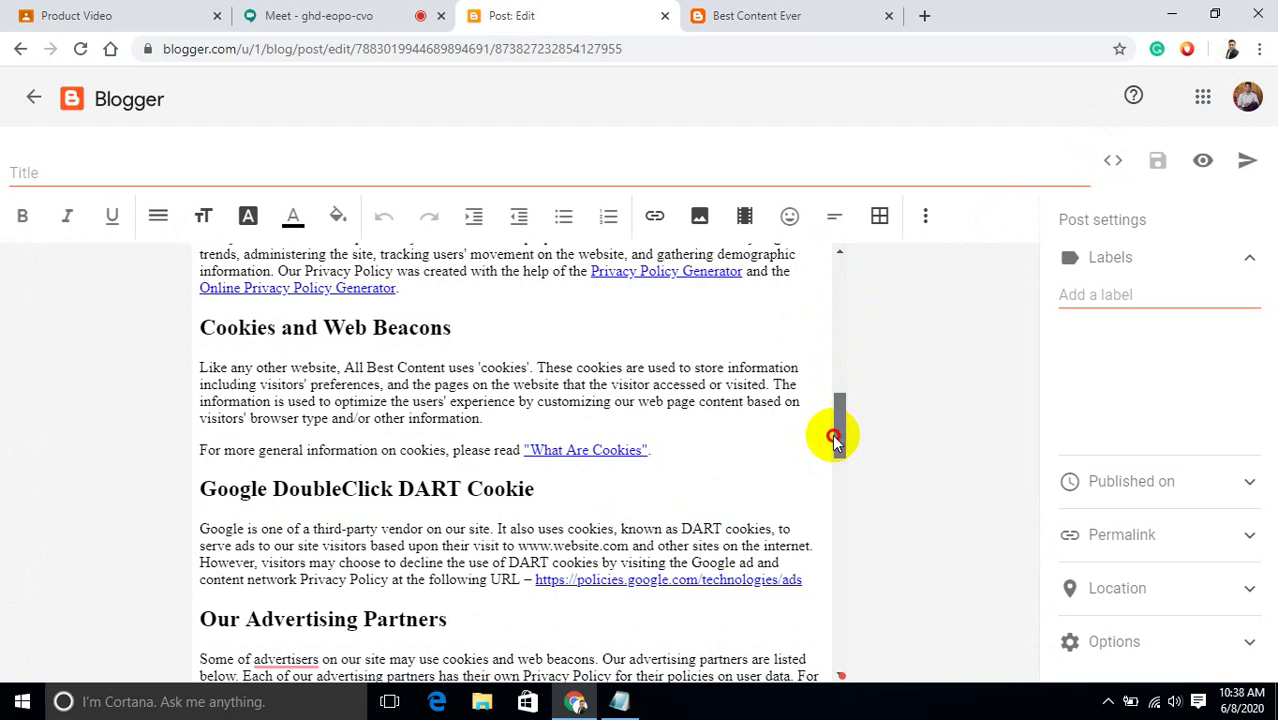
{"action": "left_click_drag", "start_coordinate": [836, 440], "coordinate": [829, 540]}
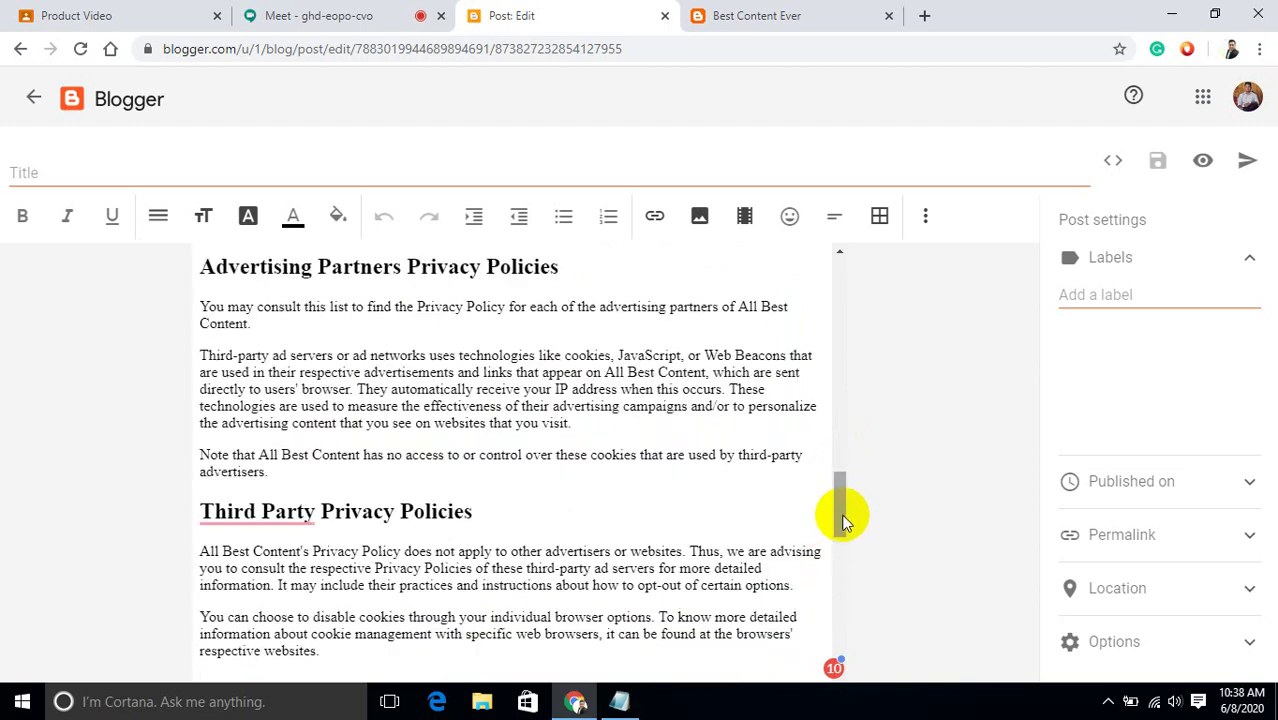
{"action": "left_click_drag", "start_coordinate": [839, 513], "coordinate": [845, 648]}
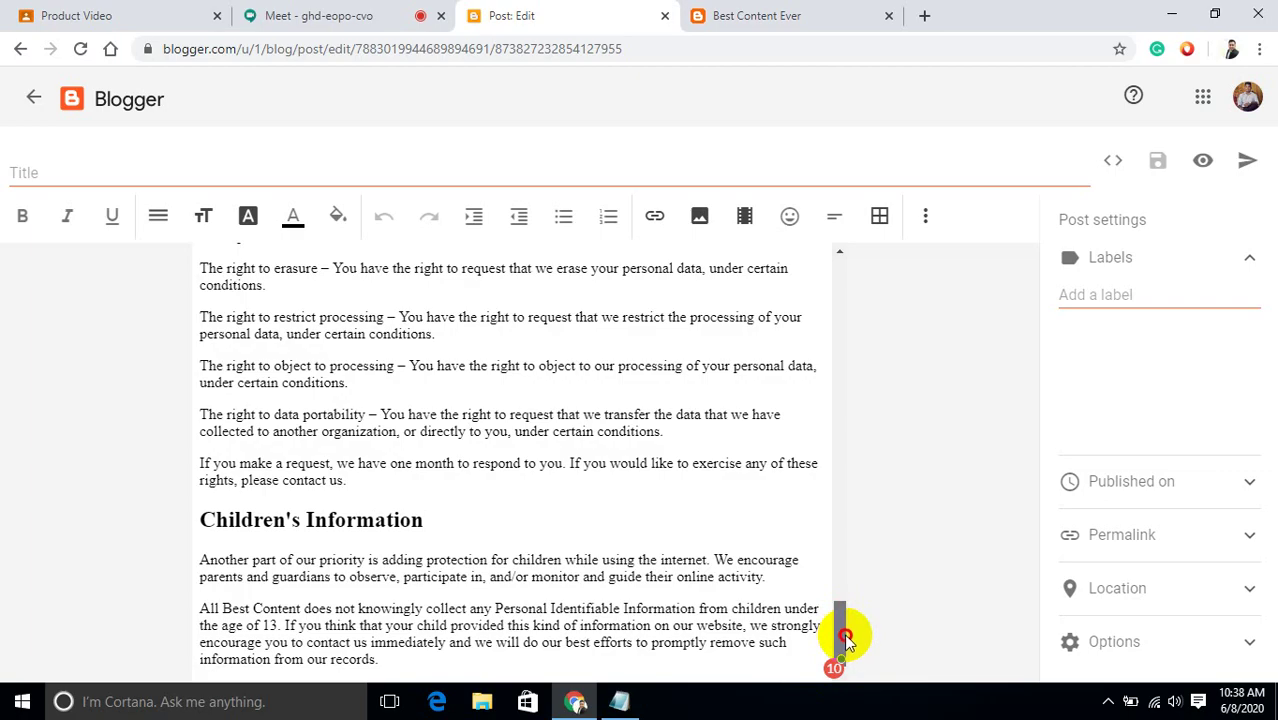
{"action": "left_click_drag", "start_coordinate": [845, 635], "coordinate": [807, 251]}
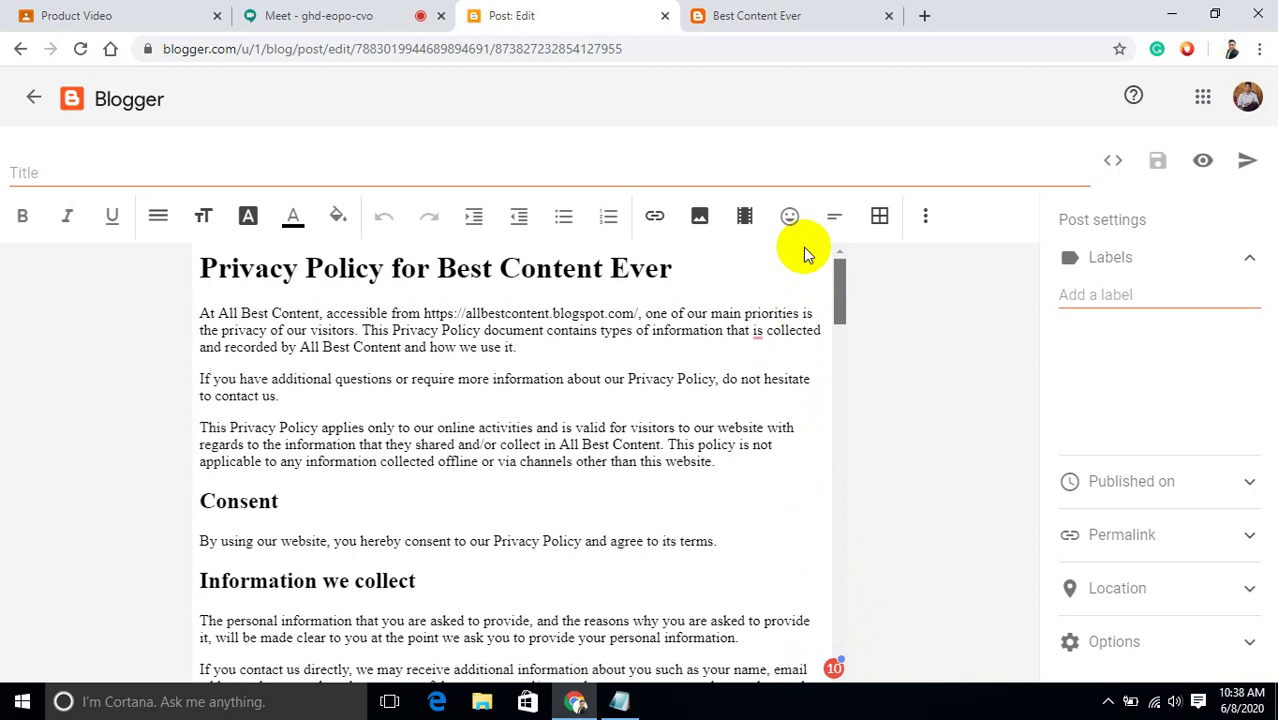
Publish the privacy policy post via CONFIRM, then reopen it from the Posts list.
{"action": "left_click", "coordinate": [1250, 165]}
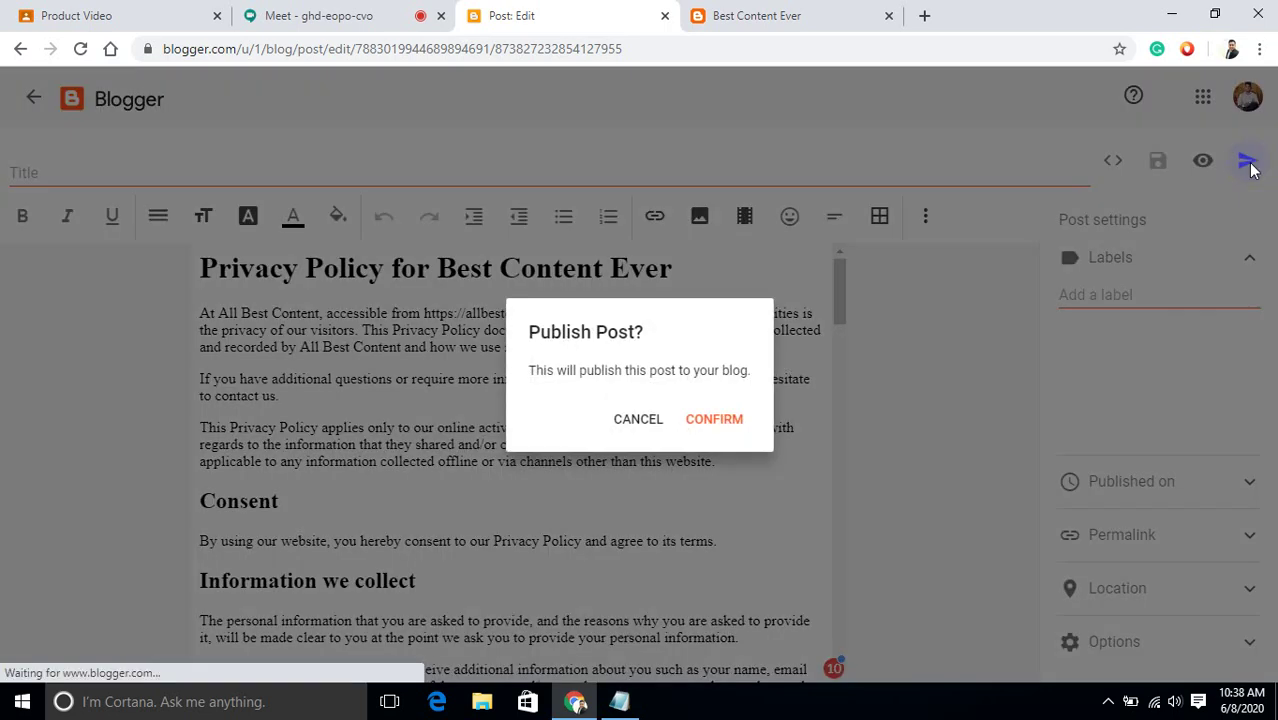
{"action": "left_click", "coordinate": [726, 420]}
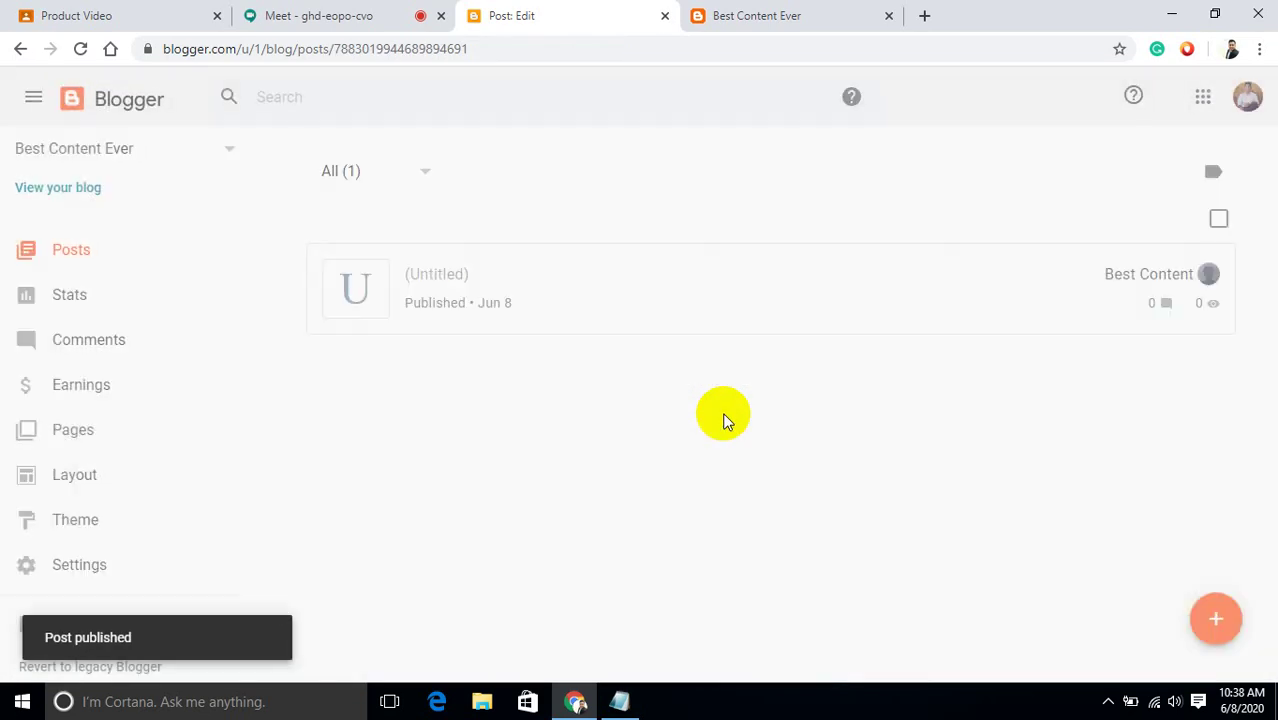
{"action": "left_click", "coordinate": [355, 289]}
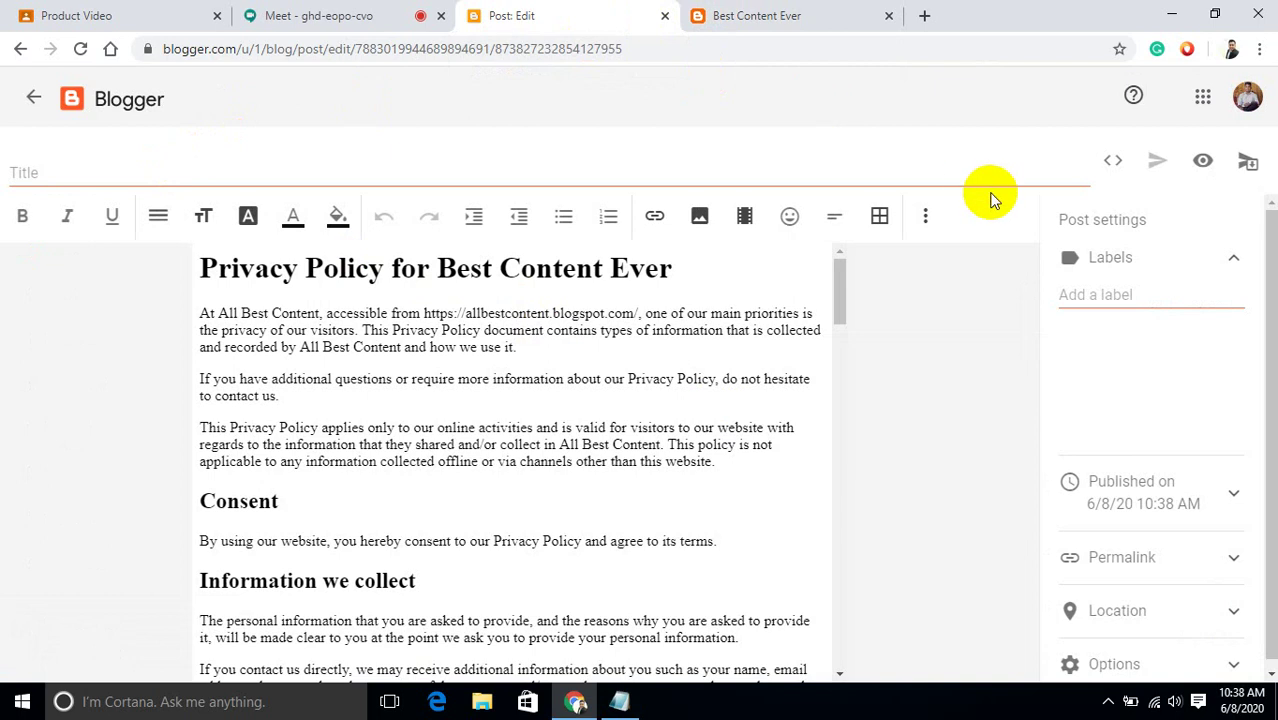
Leave the editor and browse the live blog's side menu and author profile.
{"action": "left_click", "coordinate": [30, 99]}
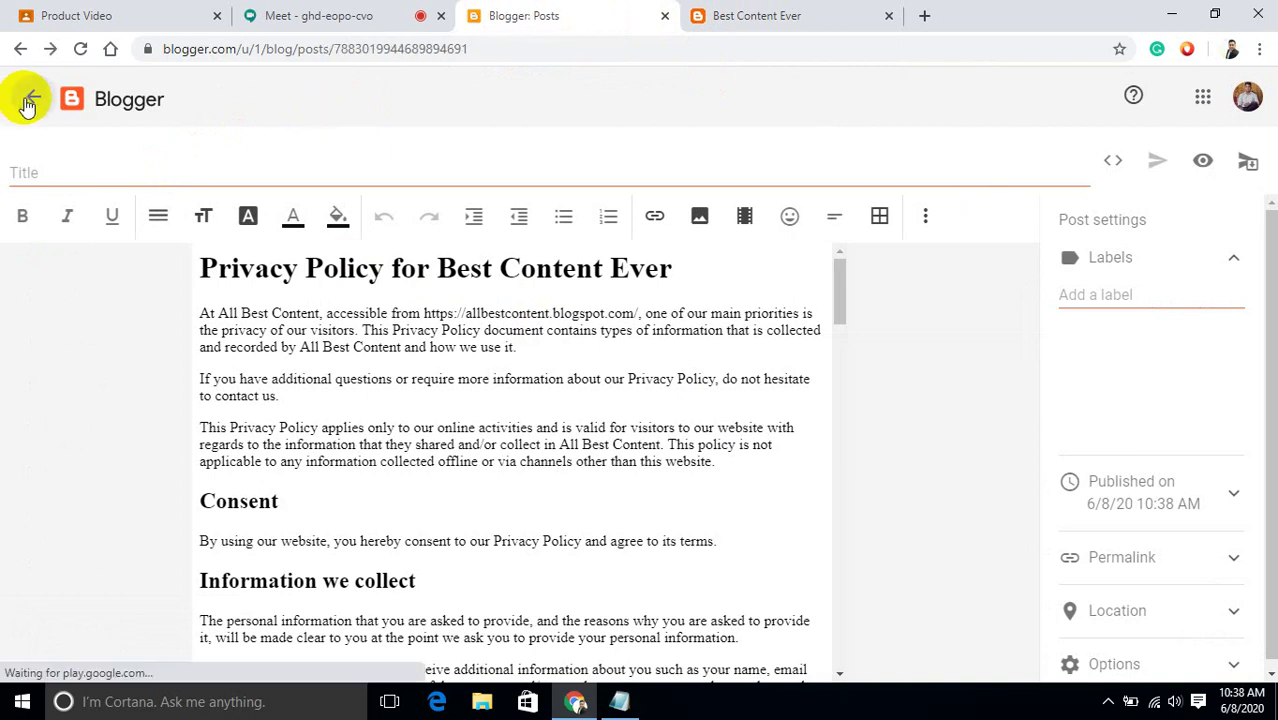
{"action": "left_click", "coordinate": [736, 12]}
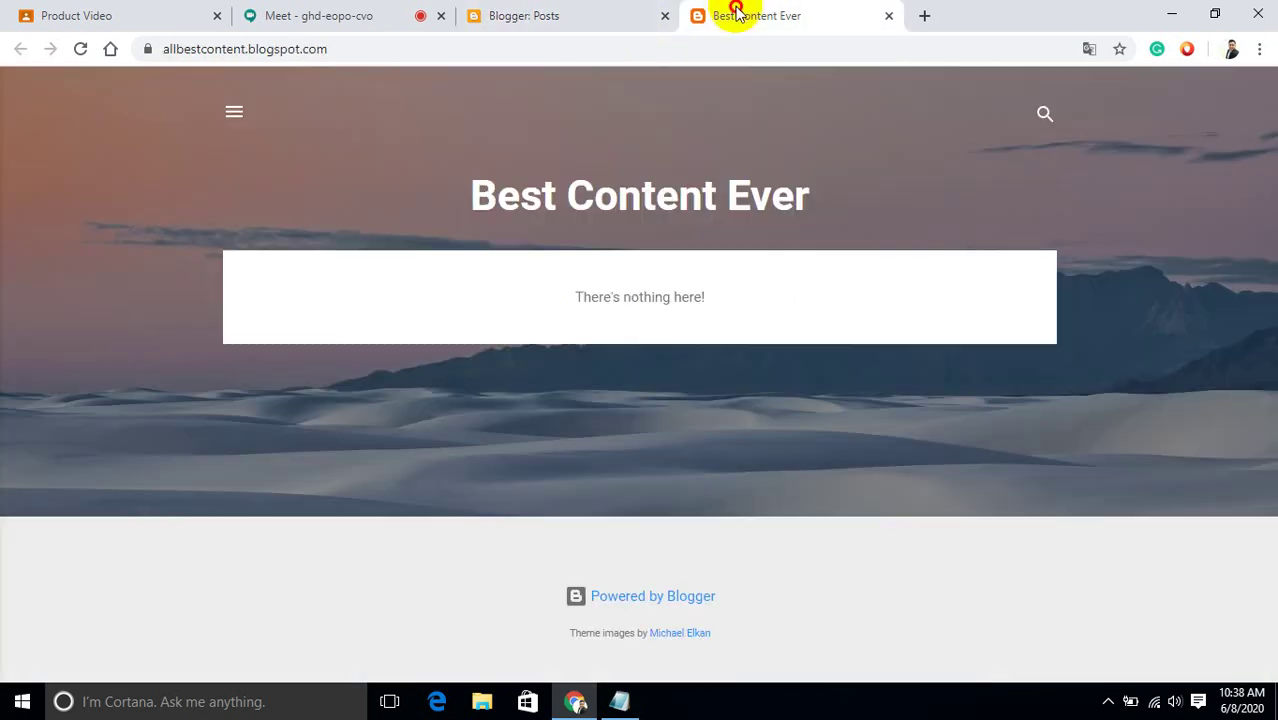
{"action": "left_click", "coordinate": [238, 116]}
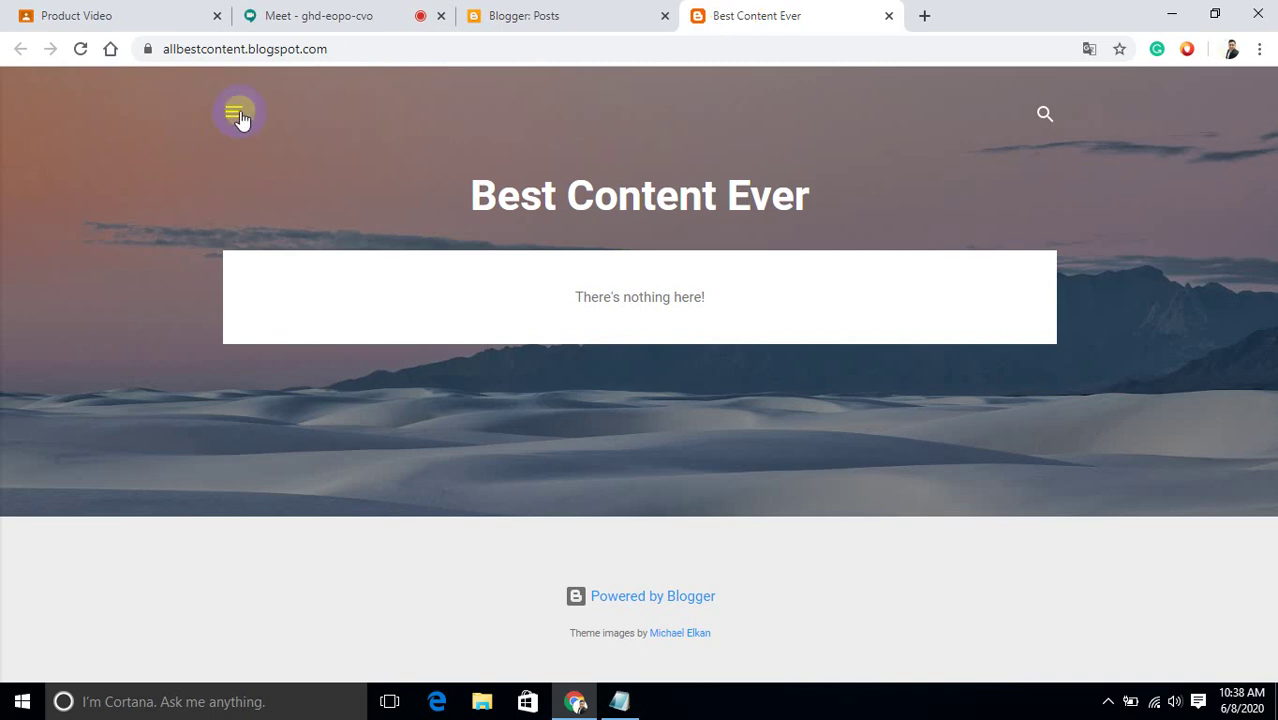
{"action": "left_click", "coordinate": [127, 305]}
{"action": "left_click", "coordinate": [128, 326]}
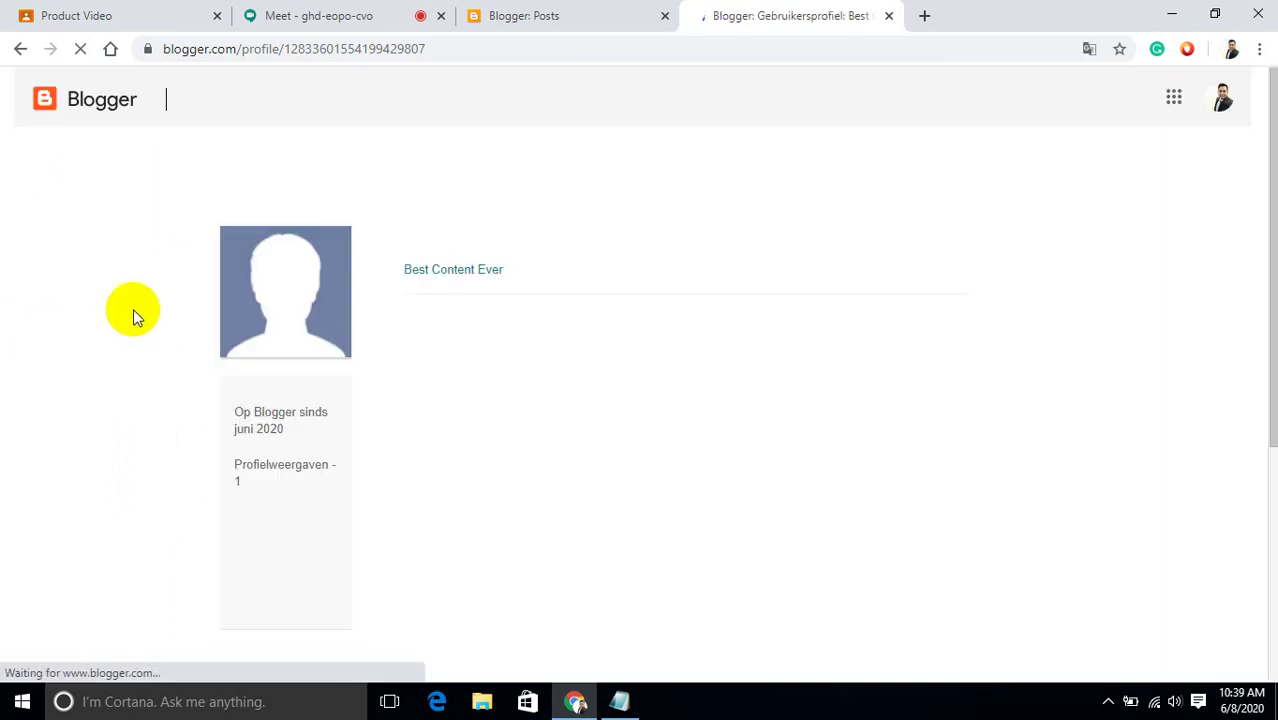
{"action": "left_click", "coordinate": [22, 50]}
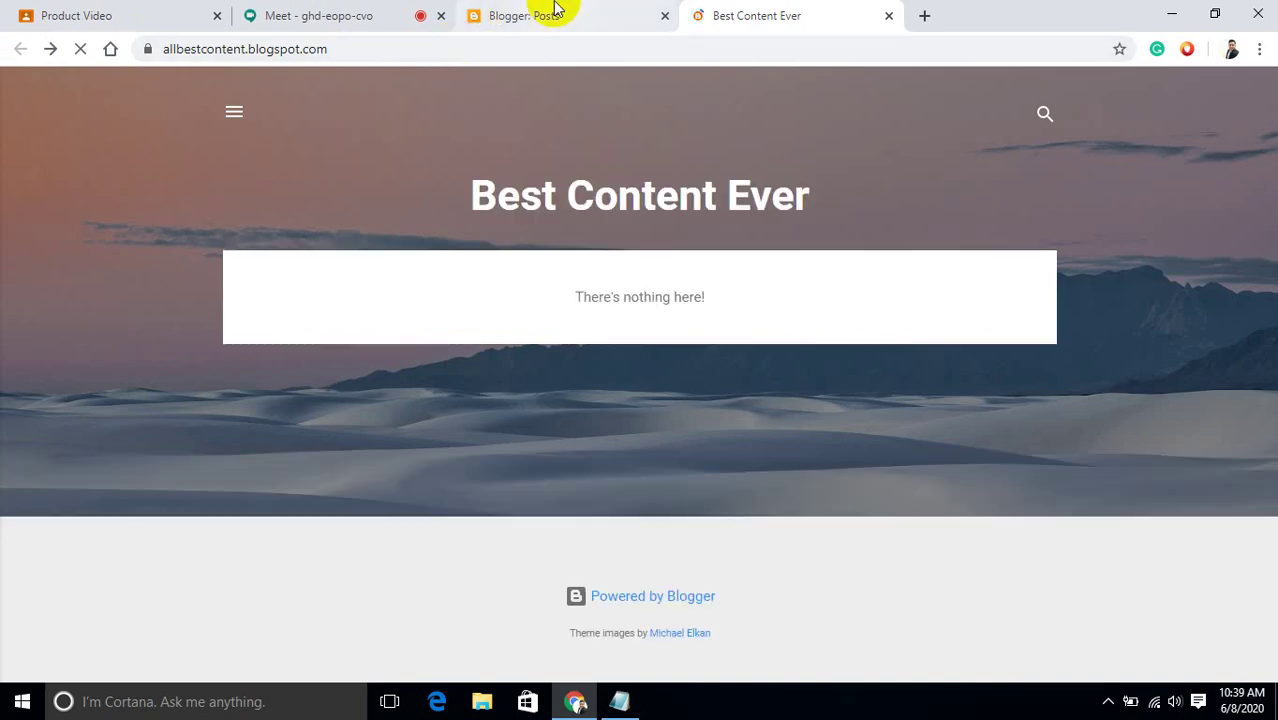
{"action": "left_click", "coordinate": [556, 9]}
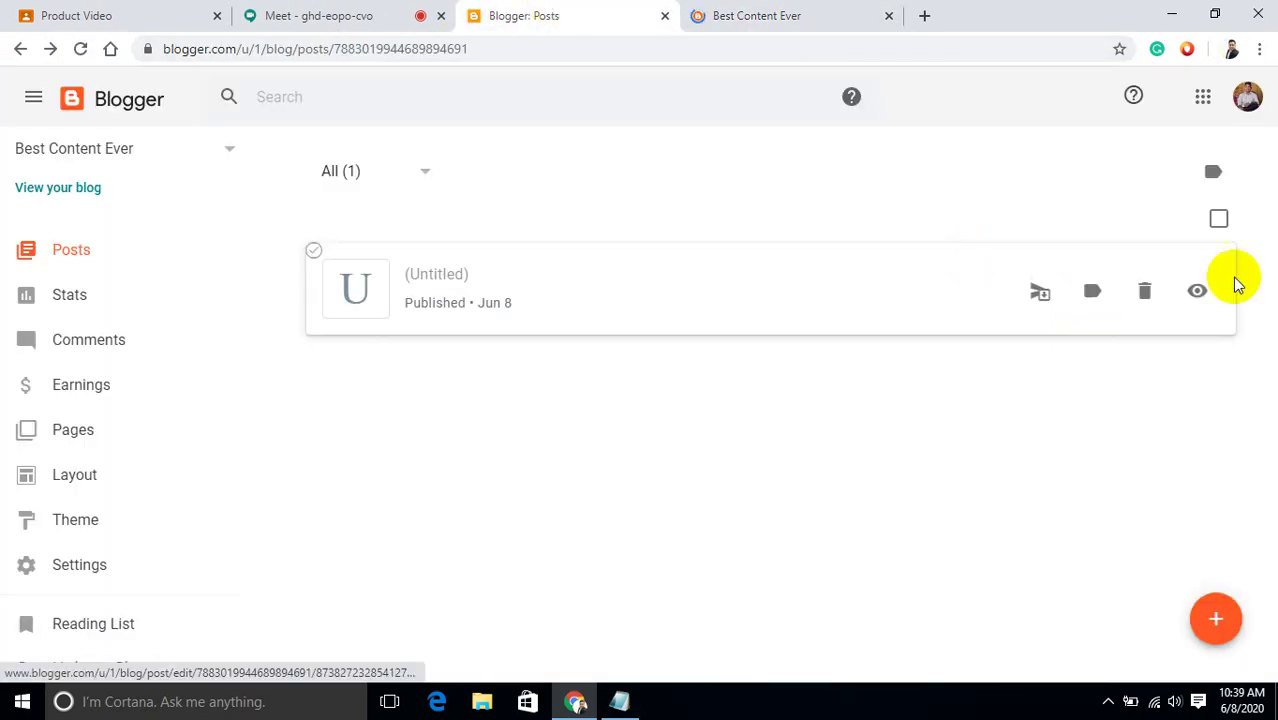
View the published privacy policy post on the live blog, then start a new blank post.
{"action": "left_click", "coordinate": [1203, 297]}
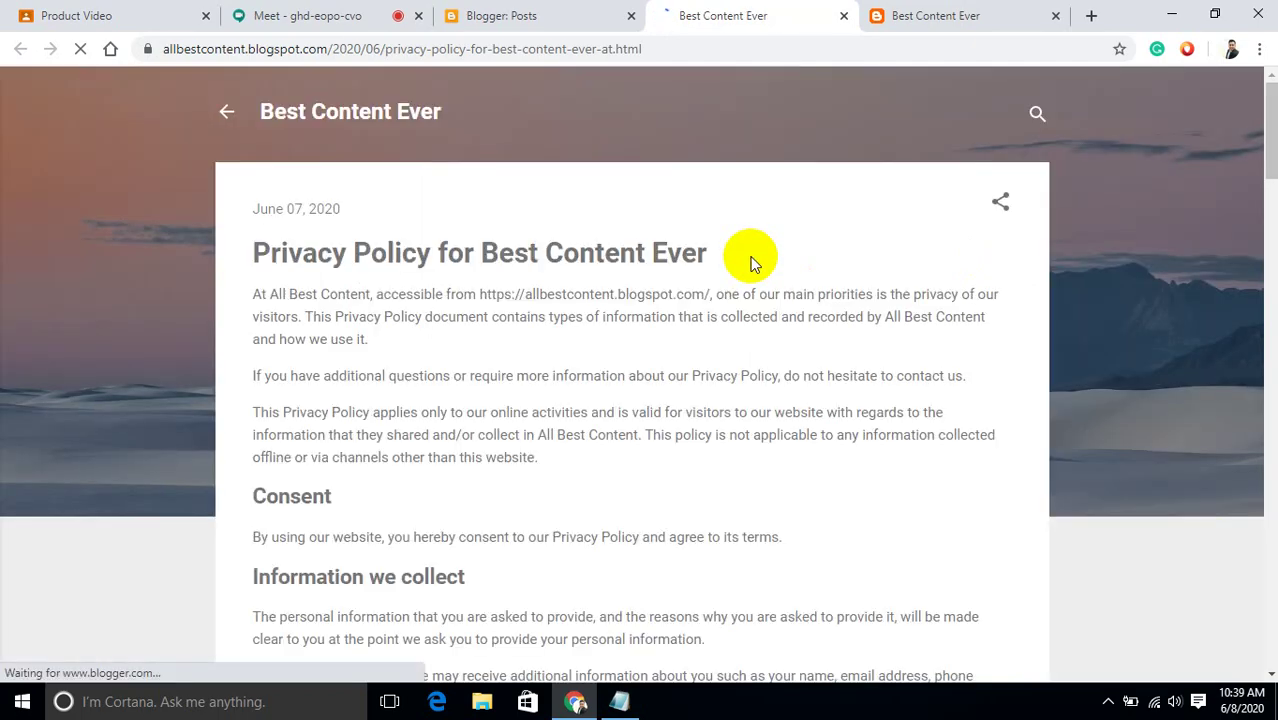
{"action": "scroll", "coordinate": [754, 263], "scroll_direction": "down", "scroll_amount": 13}
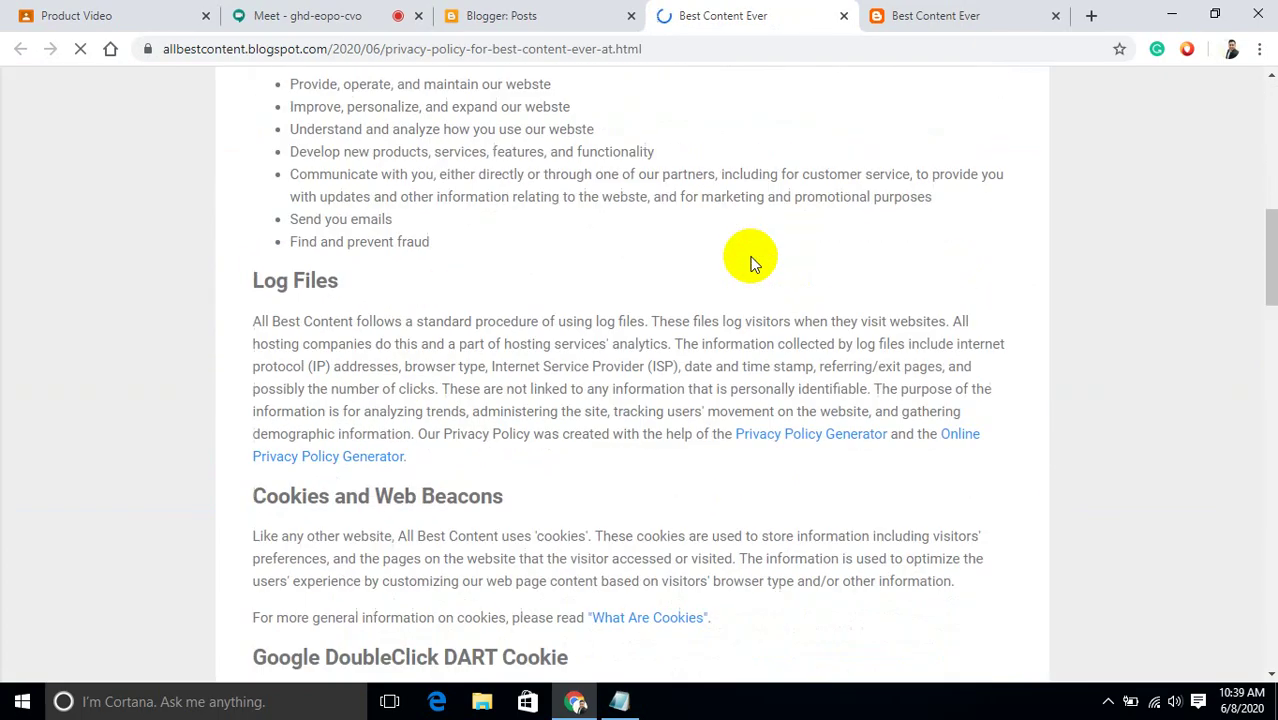
{"action": "scroll", "coordinate": [754, 263], "scroll_direction": "down", "scroll_amount": 6}
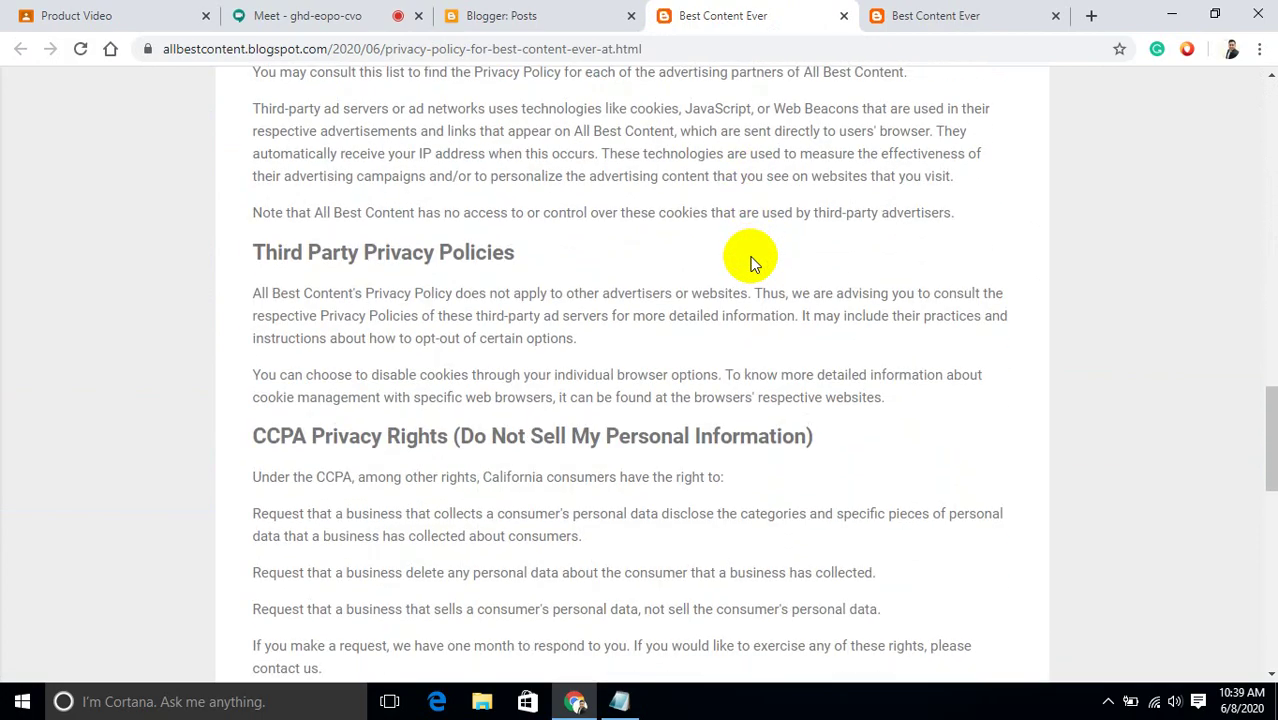
{"action": "scroll", "coordinate": [754, 263], "scroll_direction": "down", "scroll_amount": 6}
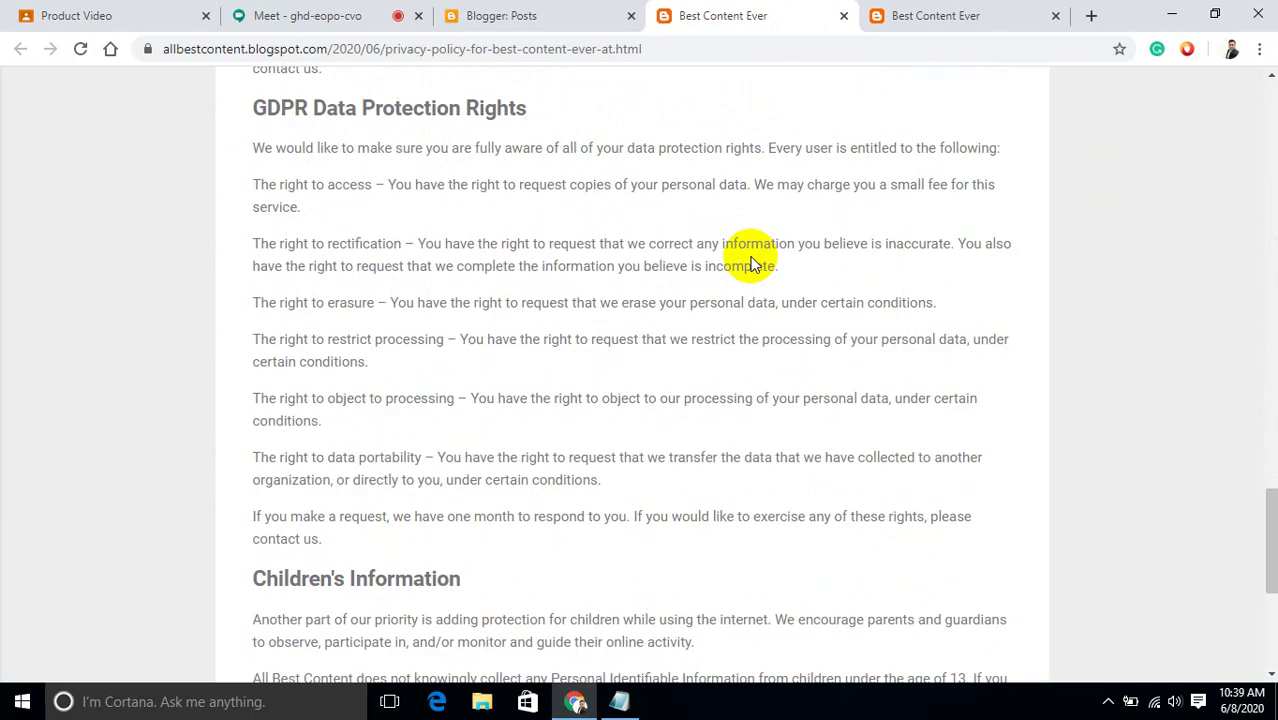
{"action": "scroll", "coordinate": [754, 300], "scroll_direction": "down", "scroll_amount": 4}
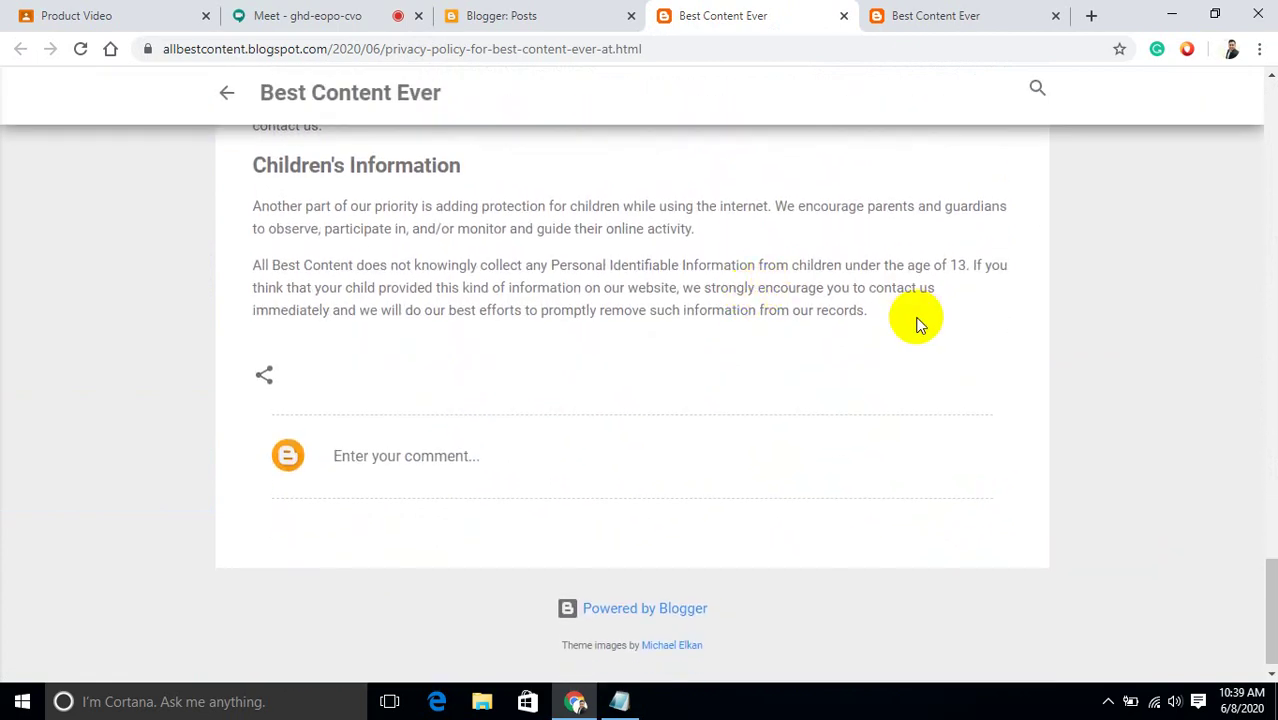
{"action": "scroll", "coordinate": [912, 310], "scroll_direction": "up", "scroll_amount": 7}
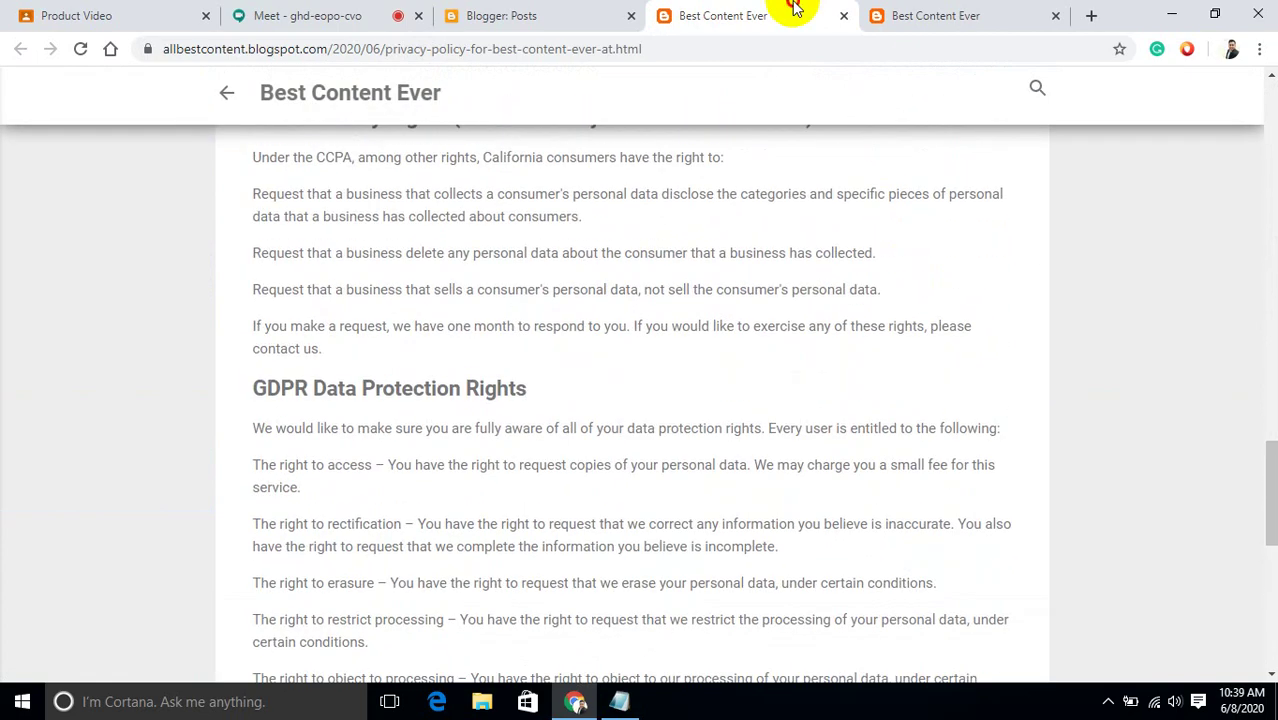
{"action": "left_click", "coordinate": [948, 18]}
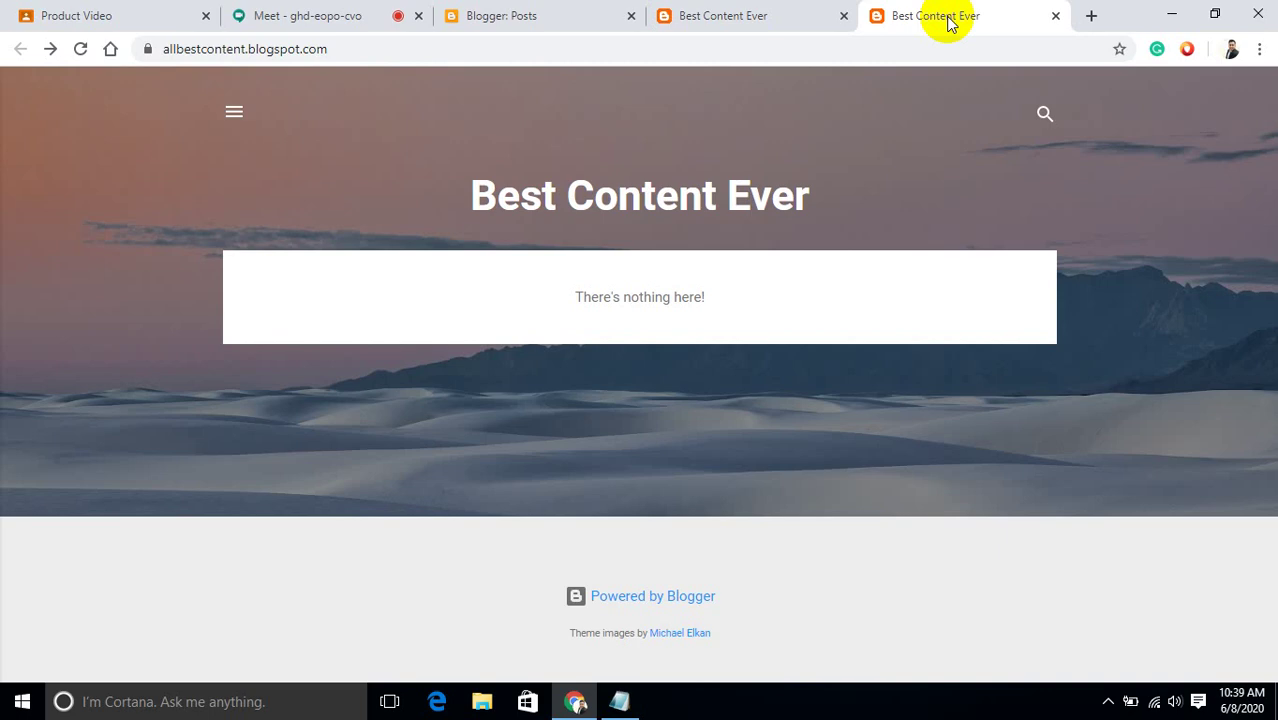
{"action": "left_click", "coordinate": [572, 10]}
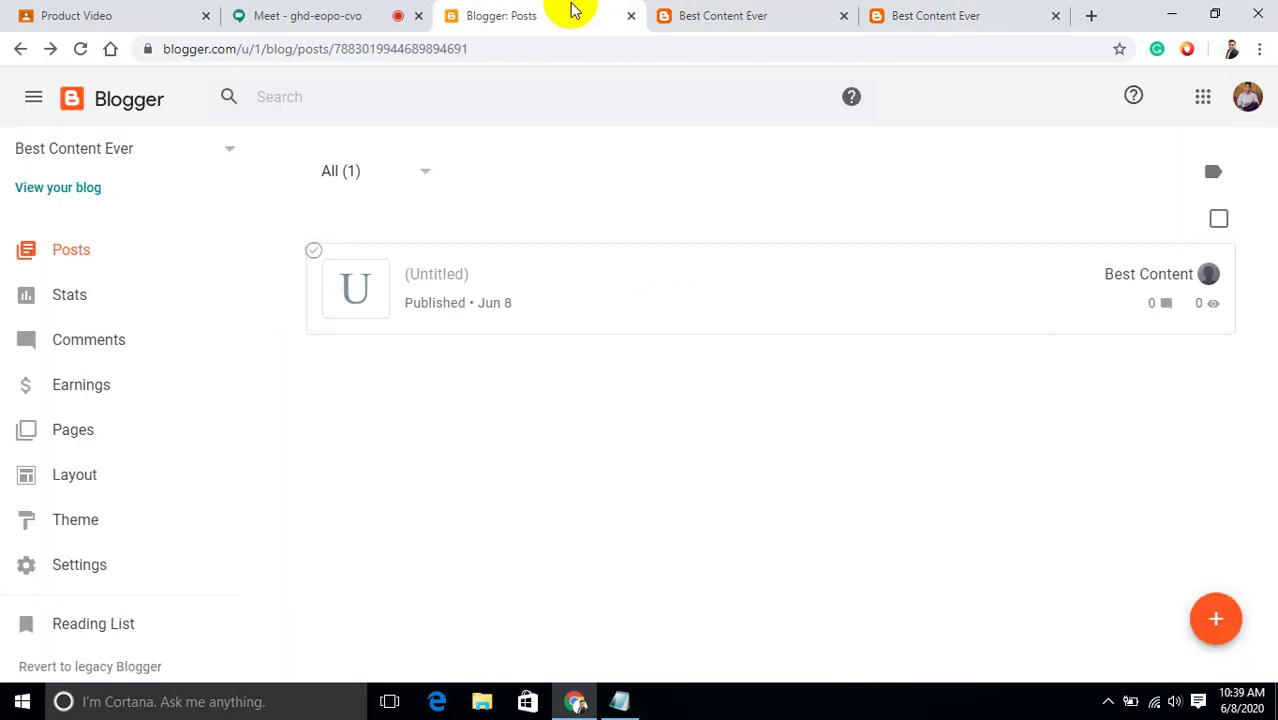
{"action": "left_click", "coordinate": [1212, 624]}
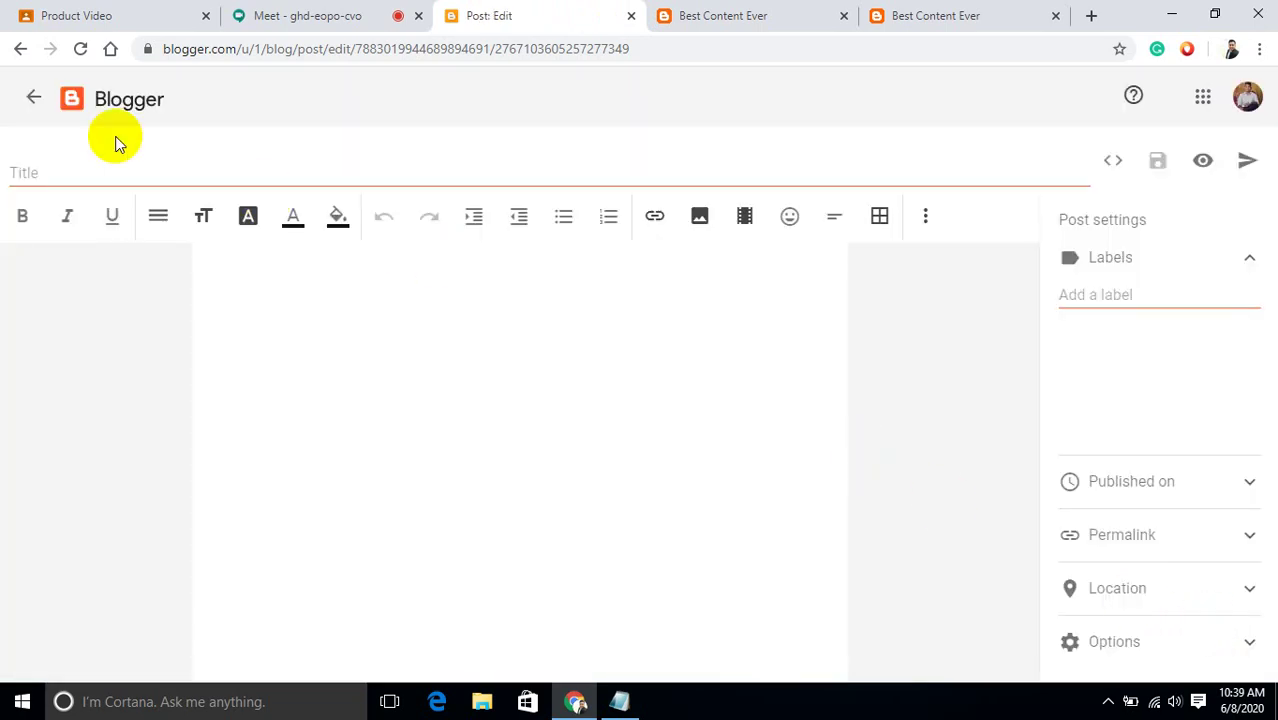
Open Local Disk (D:) > Drive-c > Downloads in File Explorer.
{"action": "left_click", "coordinate": [1171, 14]}
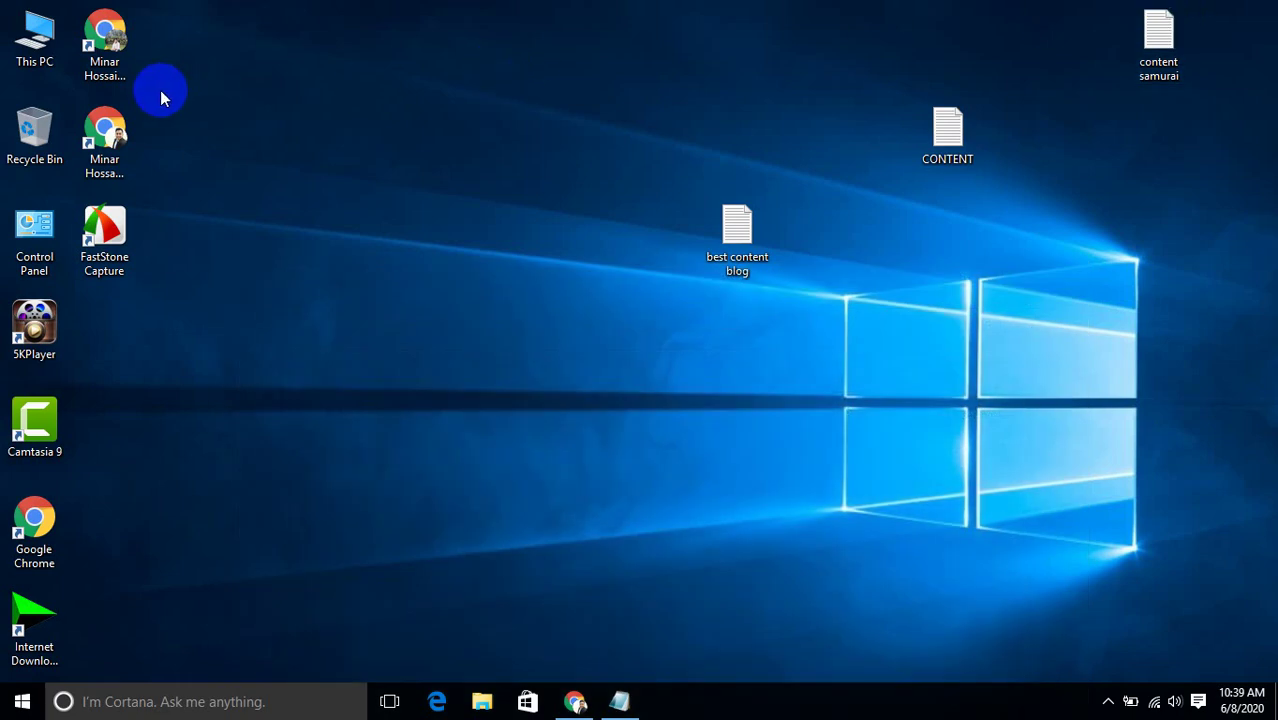
{"action": "double_click", "coordinate": [34, 38]}
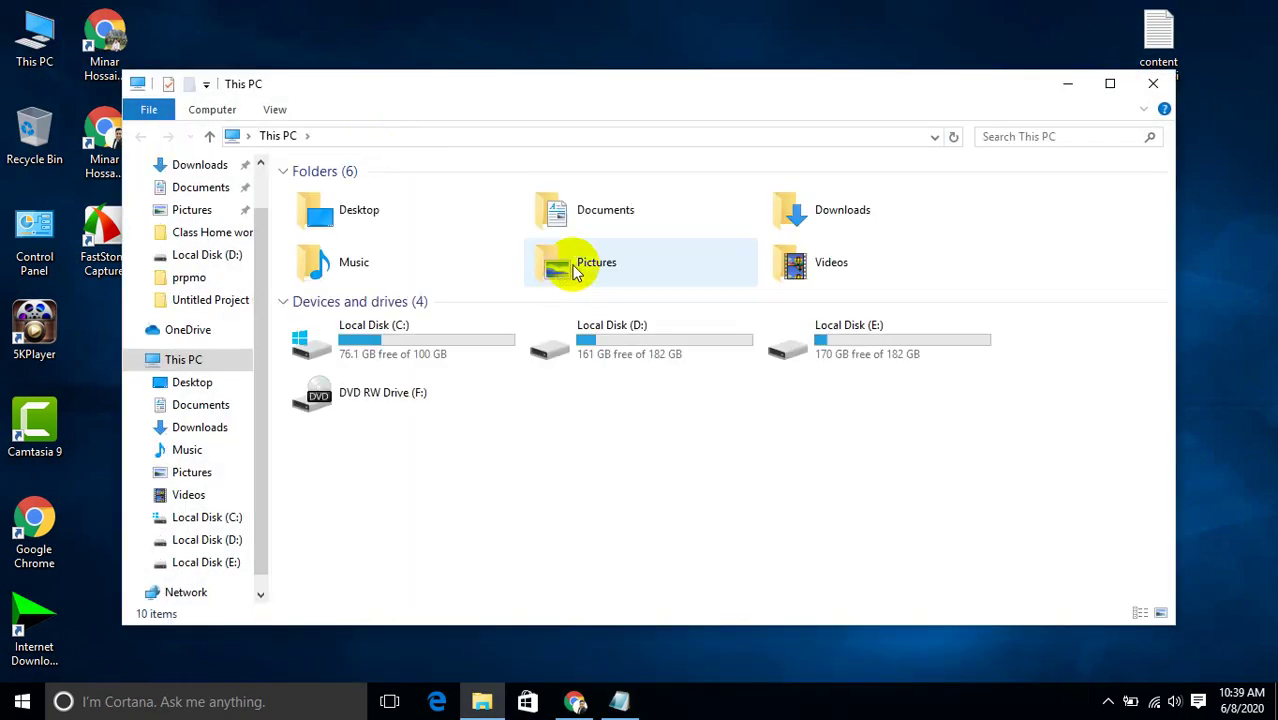
{"action": "double_click", "coordinate": [650, 355]}
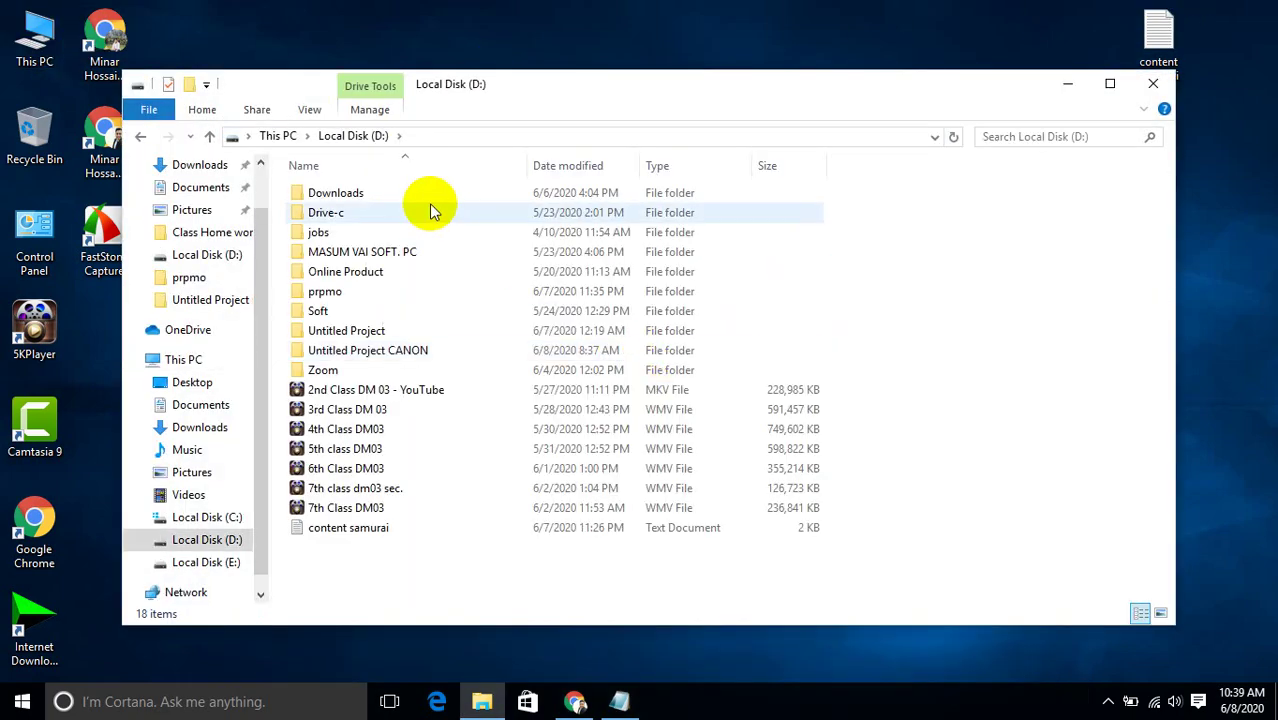
{"action": "double_click", "coordinate": [428, 208]}
{"action": "double_click", "coordinate": [428, 214]}
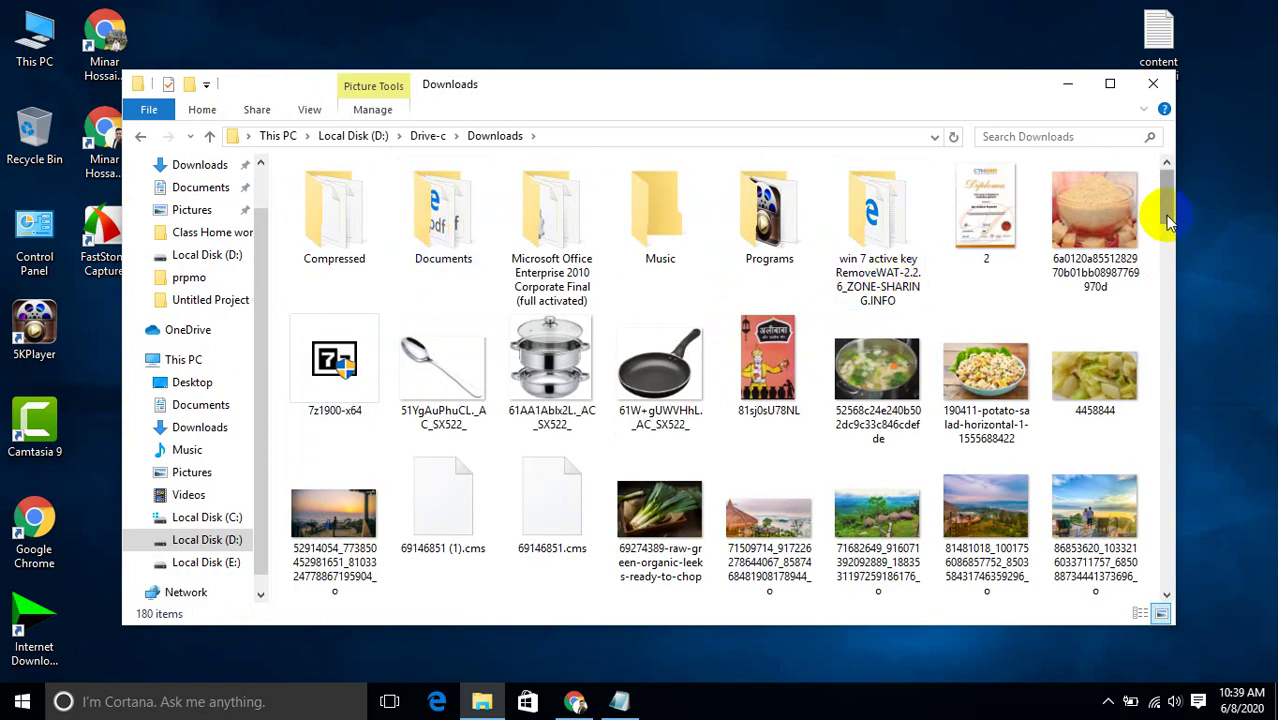
Search Downloads for 'demo', finding no matches, then minimize File Explorer.
{"action": "left_click_drag", "start_coordinate": [1166, 202], "coordinate": [1168, 460]}
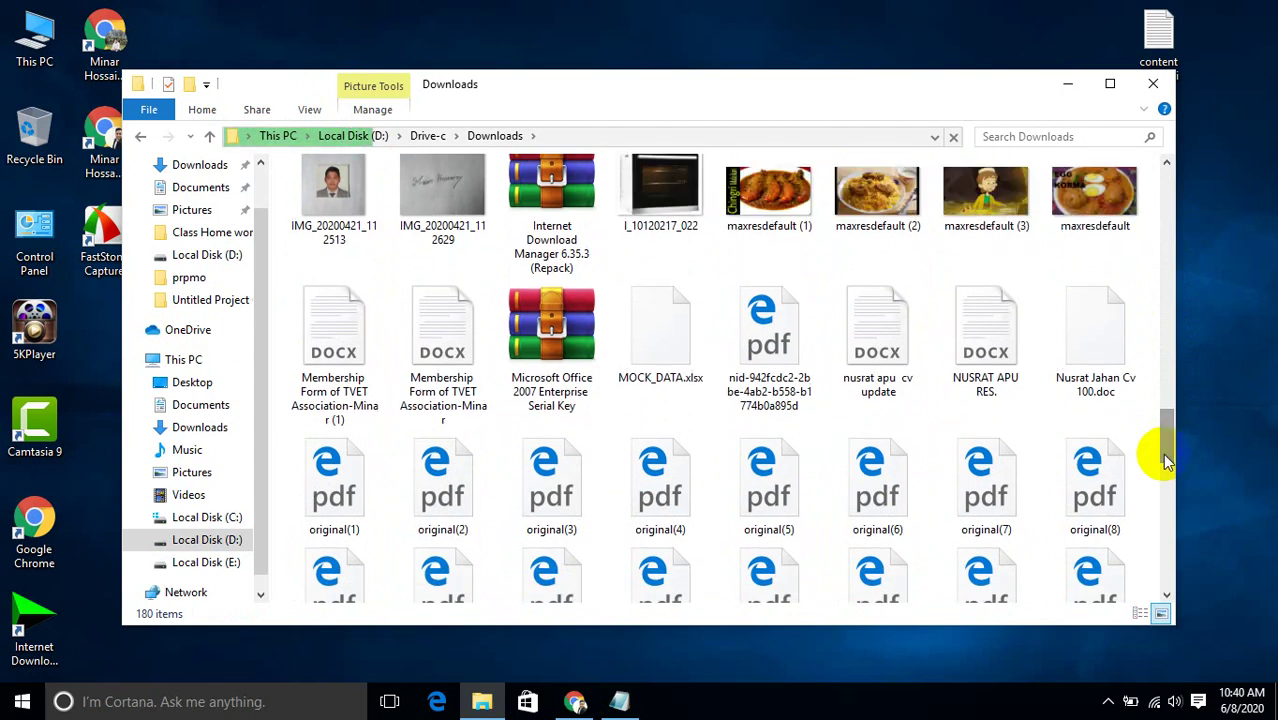
{"action": "left_click", "coordinate": [1008, 135]}
{"action": "type", "text": "demo"}
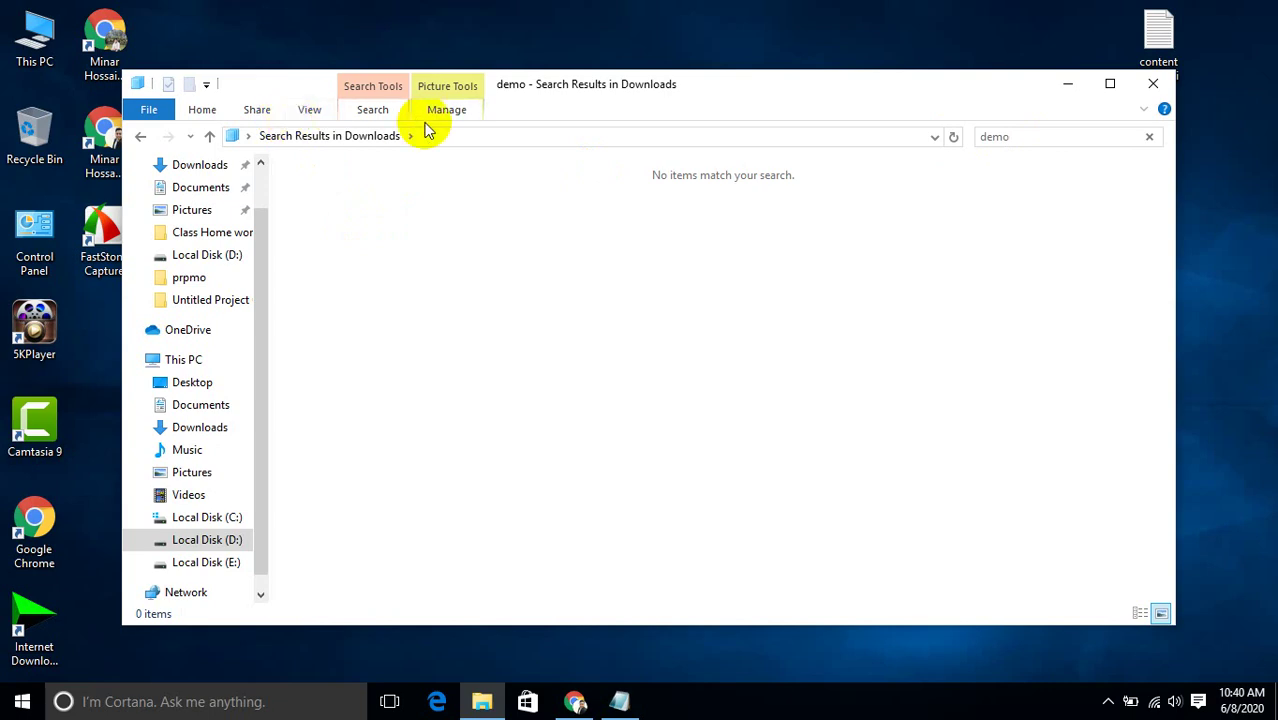
{"action": "left_click", "coordinate": [1068, 85]}
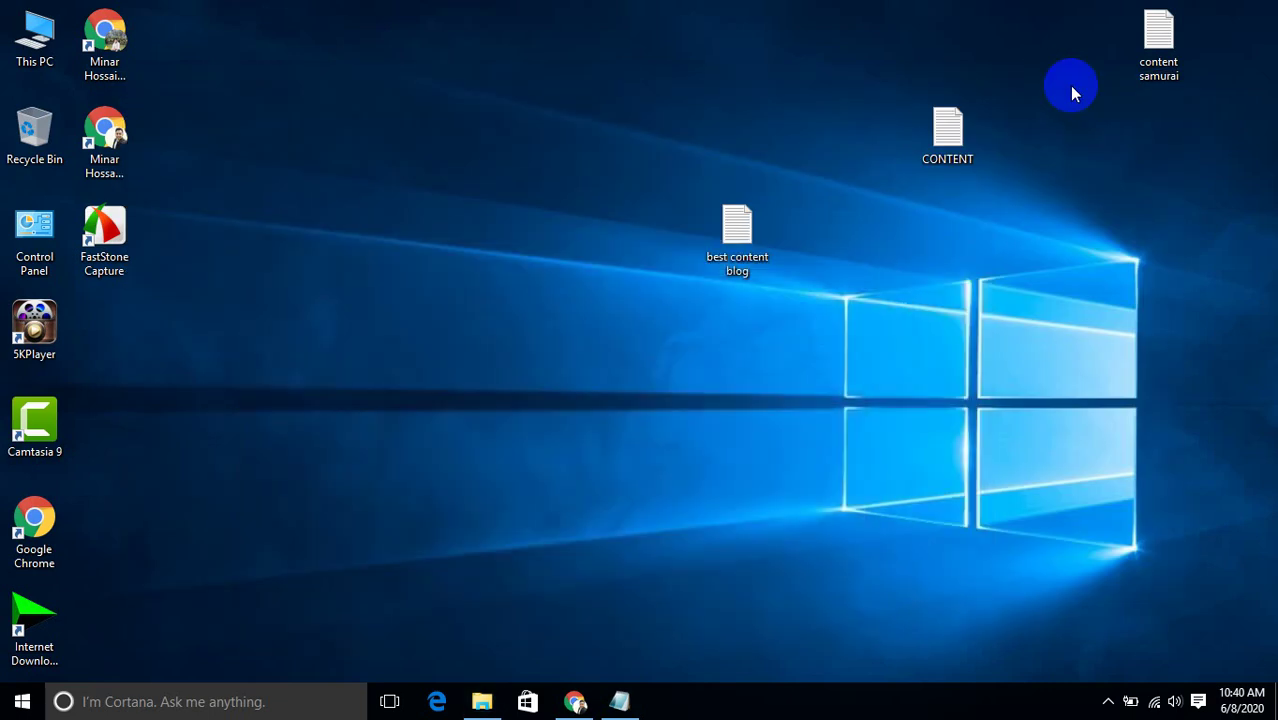
Briefly review the CONTENT text file in Notepad, close it, and return to Chrome's Blogger post editor.
{"action": "left_click", "coordinate": [966, 128]}
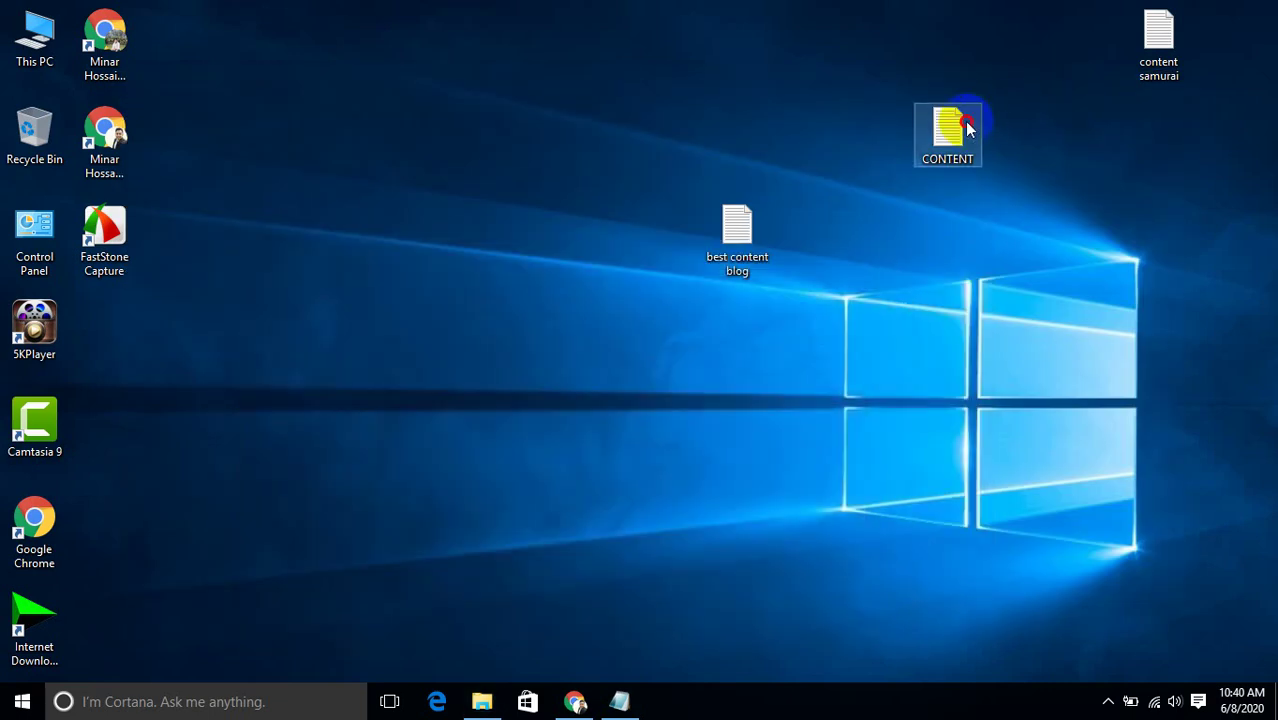
{"action": "double_click", "coordinate": [966, 128]}
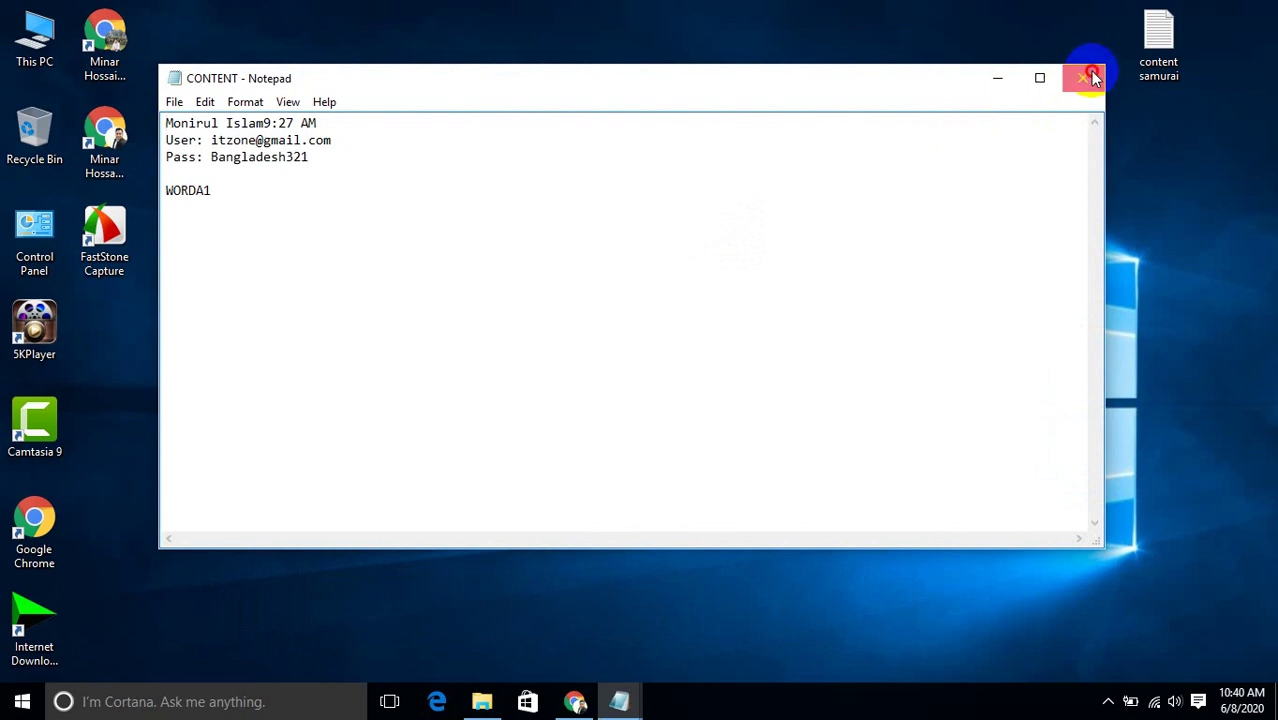
{"action": "left_click", "coordinate": [1094, 78]}
{"action": "left_click", "coordinate": [575, 702]}
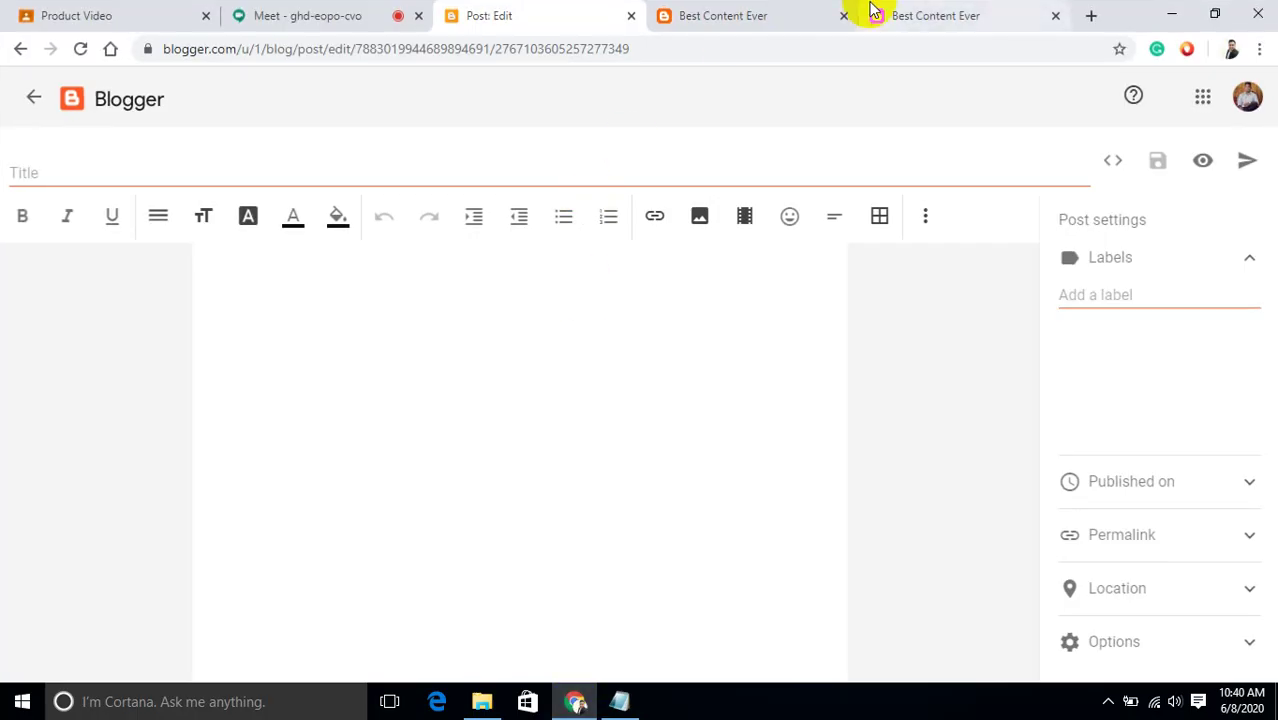
Open a new blank tab and close the privacy policy post tab.
{"action": "left_click", "coordinate": [1092, 15]}
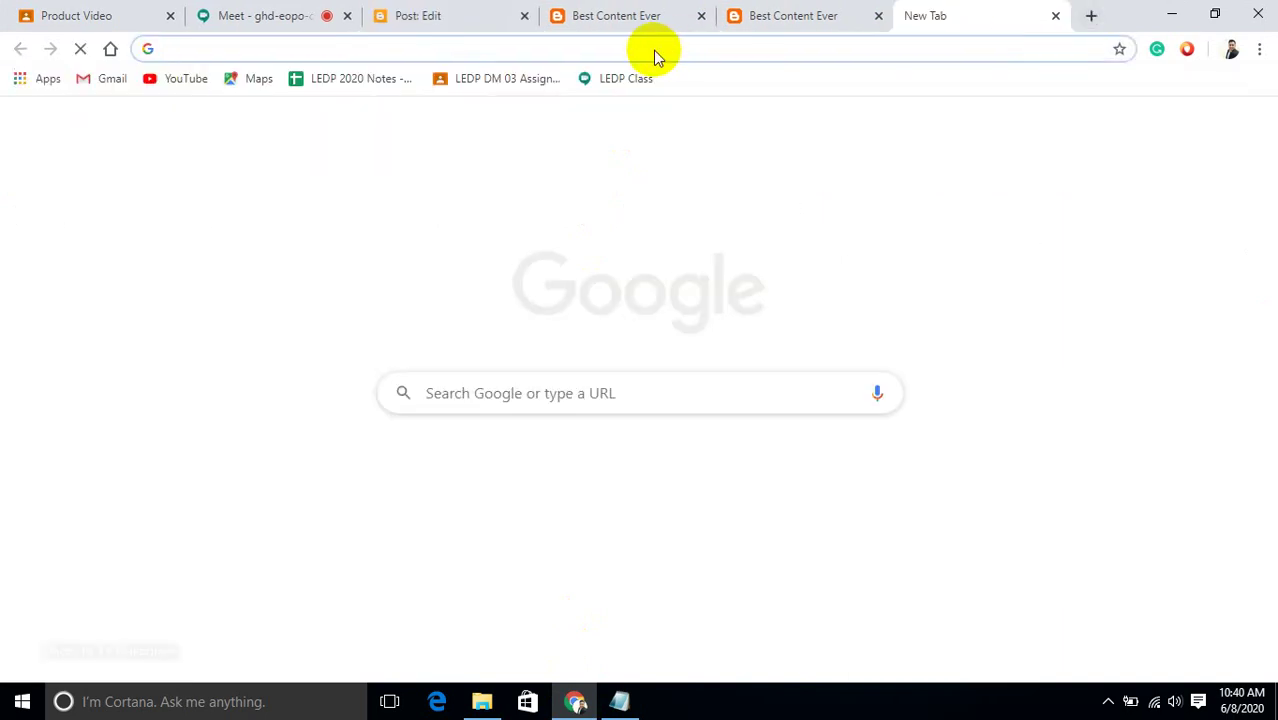
{"action": "left_click", "coordinate": [765, 12]}
{"action": "left_click", "coordinate": [596, 27]}
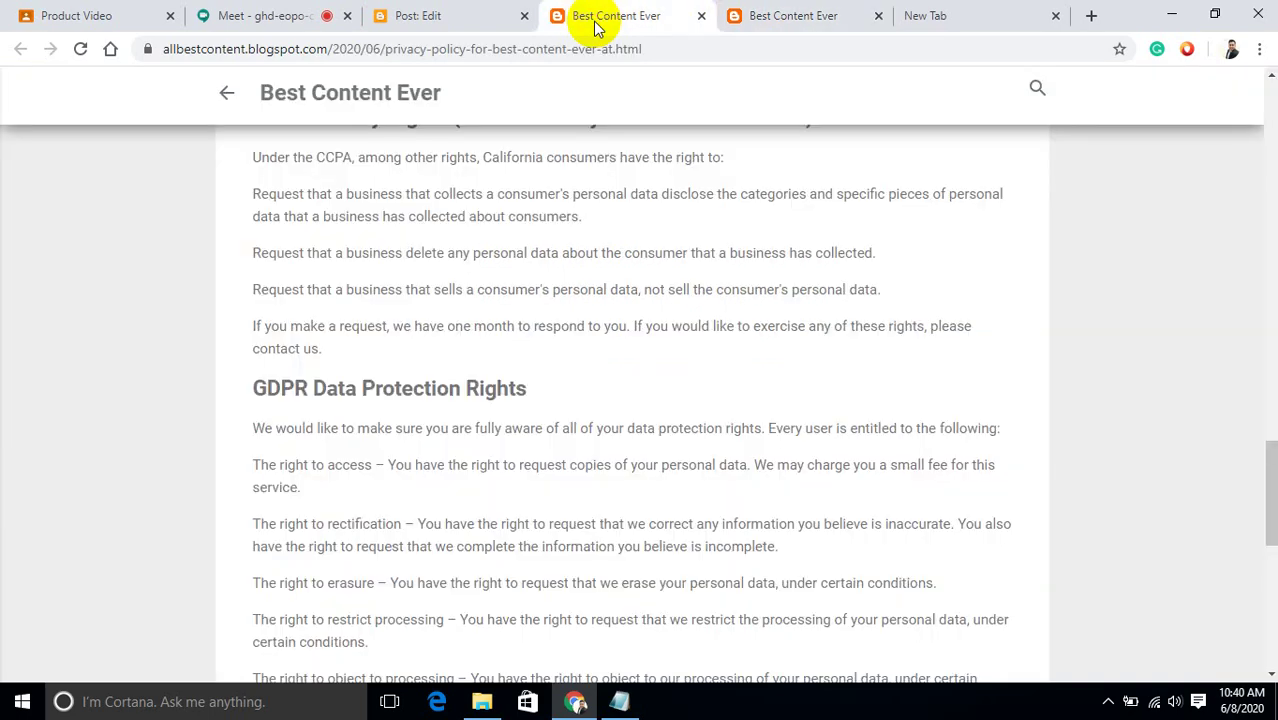
{"action": "left_click", "coordinate": [430, 20]}
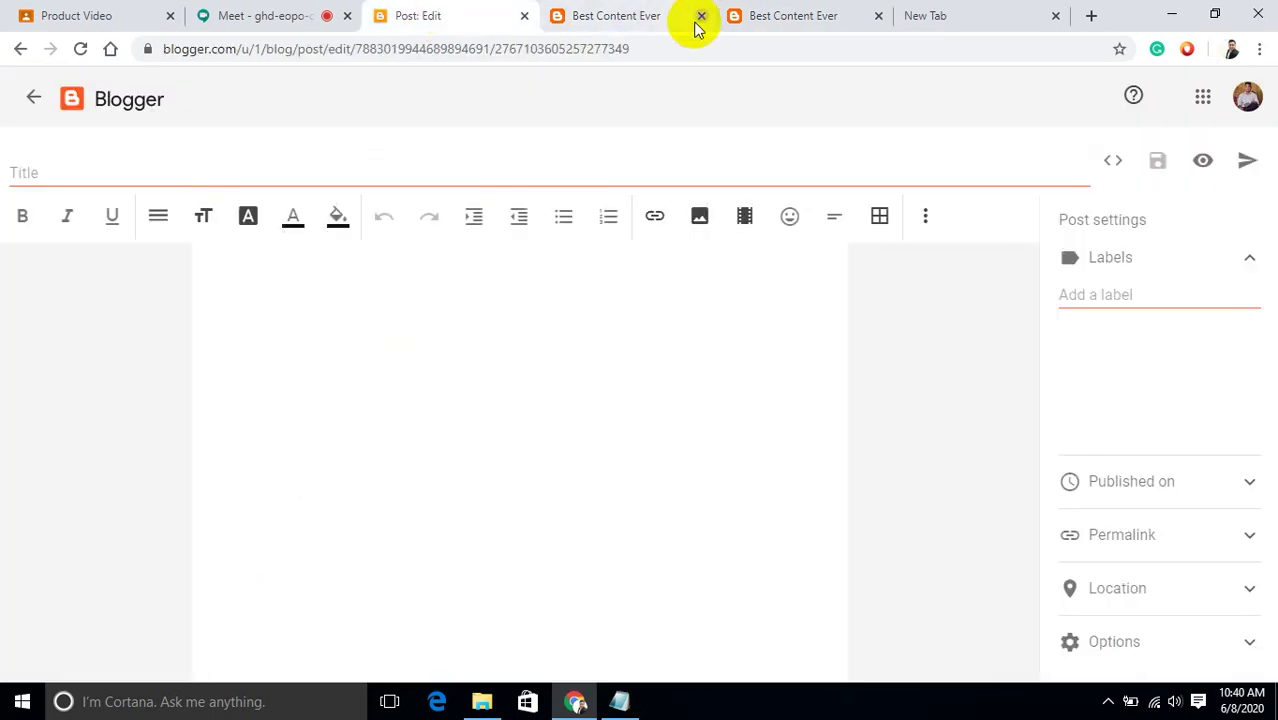
{"action": "left_click", "coordinate": [700, 18]}
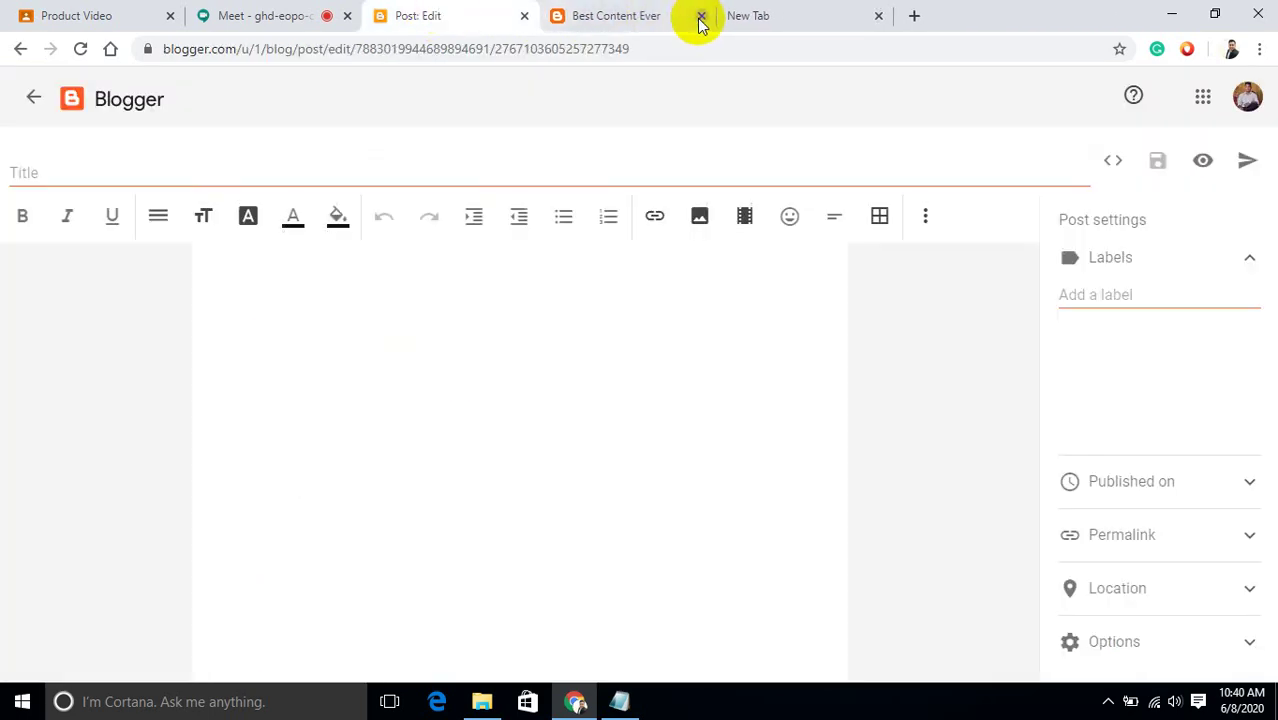
{"action": "left_click", "coordinate": [821, 20]}
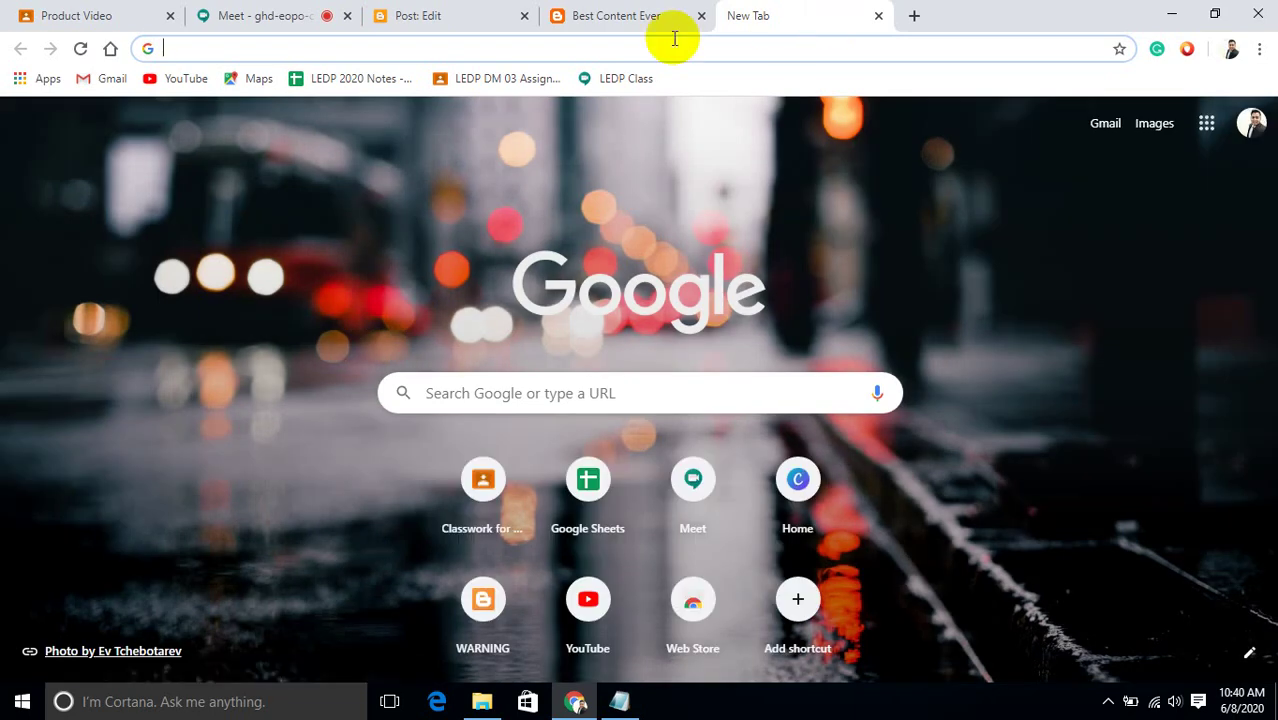
Search Google for 'bing translator' from the new tab's address bar.
{"action": "type", "text": "b"}
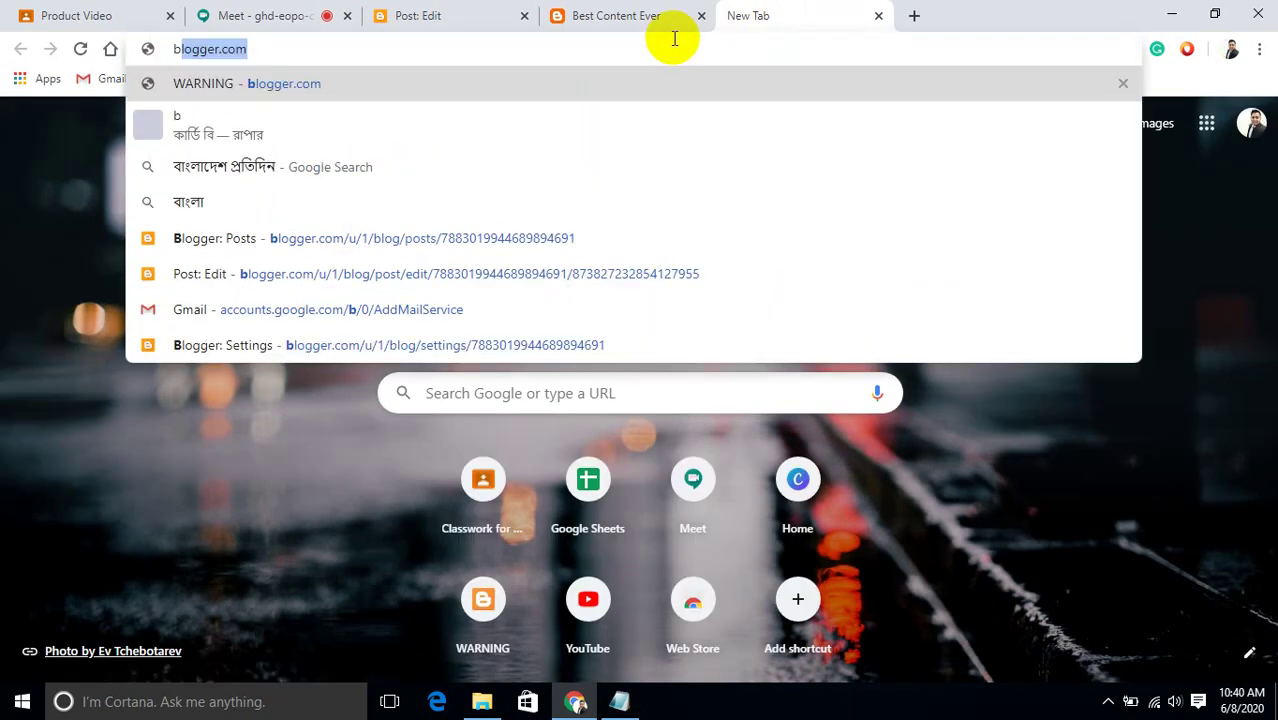
{"action": "key", "text": "BackSpace"}
{"action": "type", "text": "bring"}
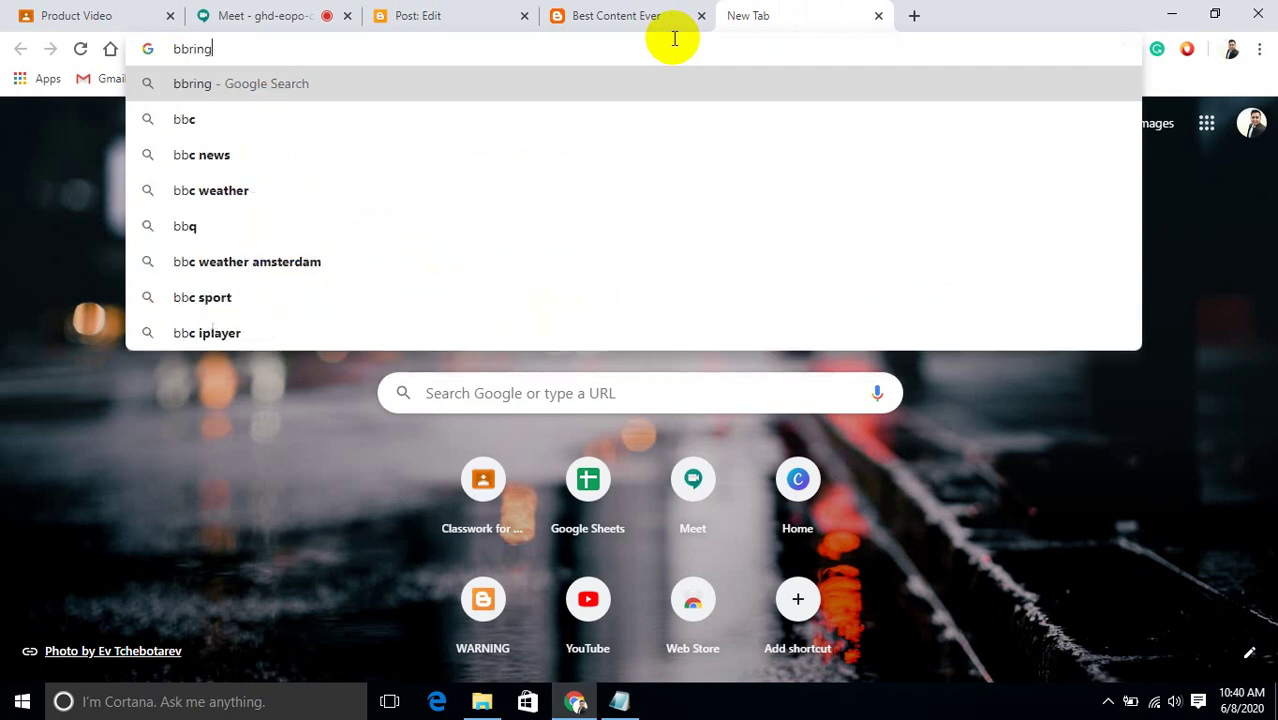
{"action": "key", "text": "BackSpace"}
{"action": "key", "text": "BackSpace"}
{"action": "key", "text": "BackSpace"}
{"action": "key", "text": "BackSpace"}
{"action": "key", "text": "BackSpace"}
{"action": "key", "text": "BackSpace"}
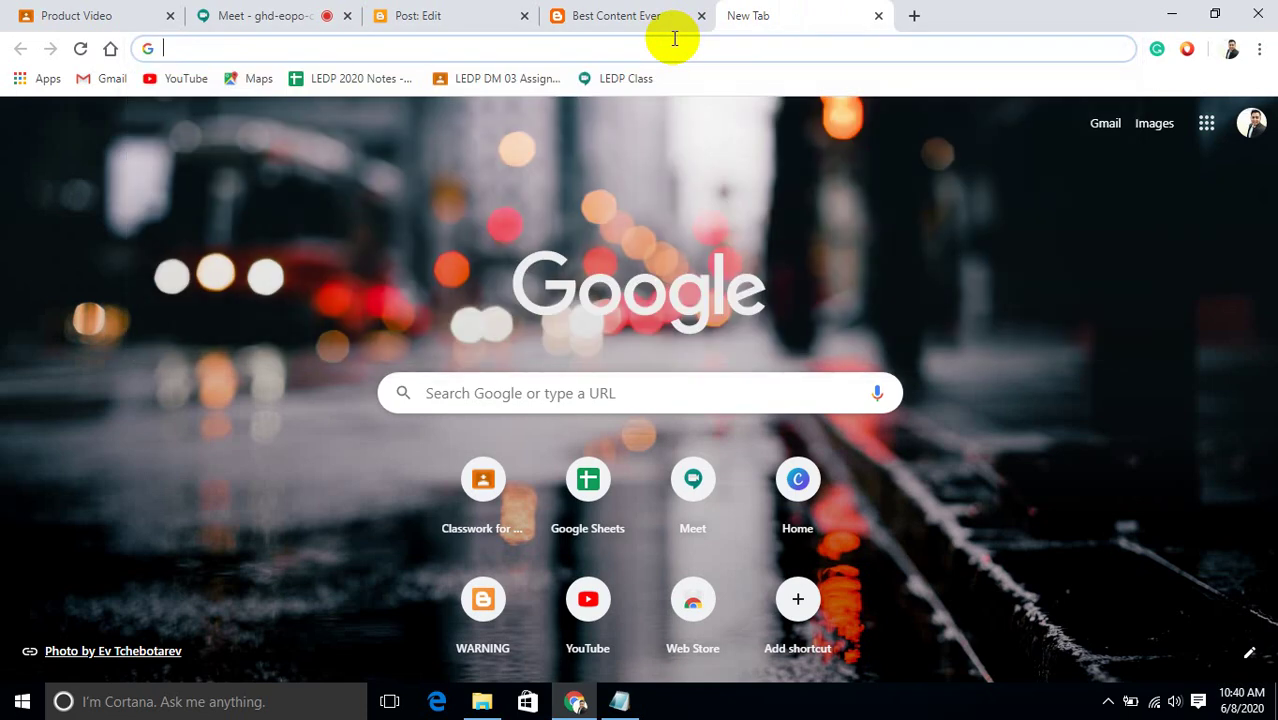
{"action": "type", "text": "bring"}
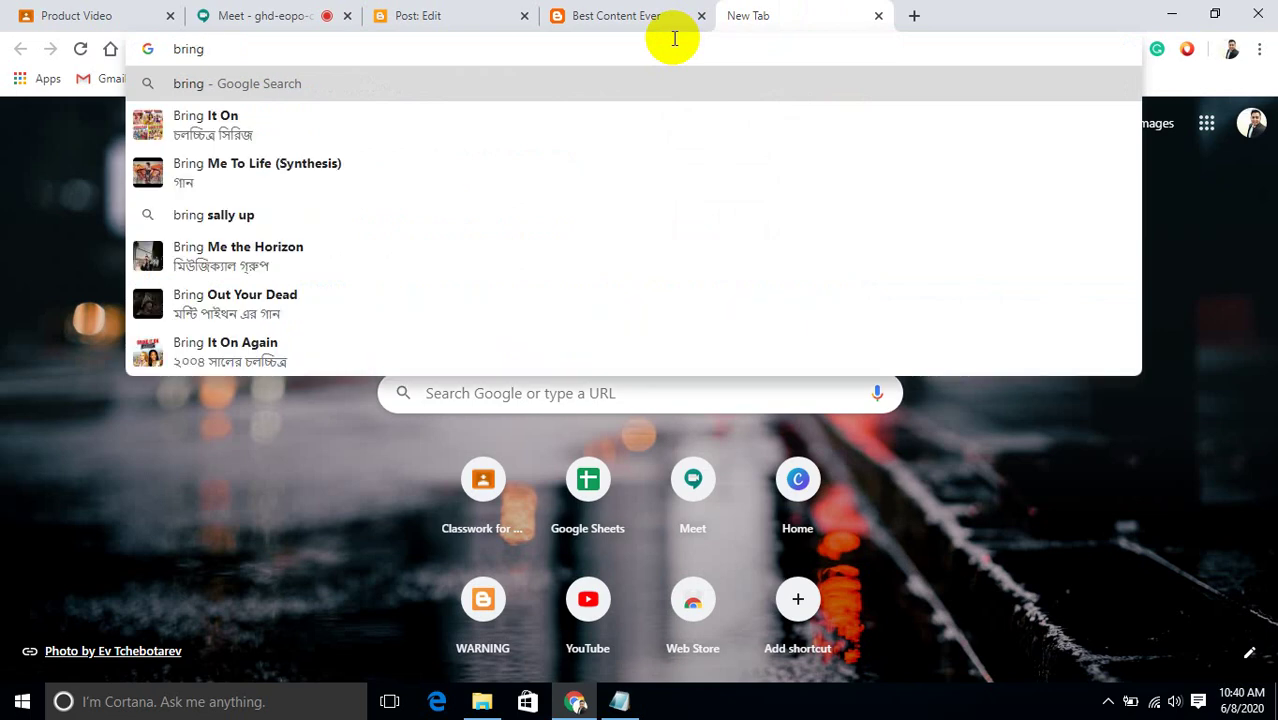
{"action": "type", "text": " tra"}
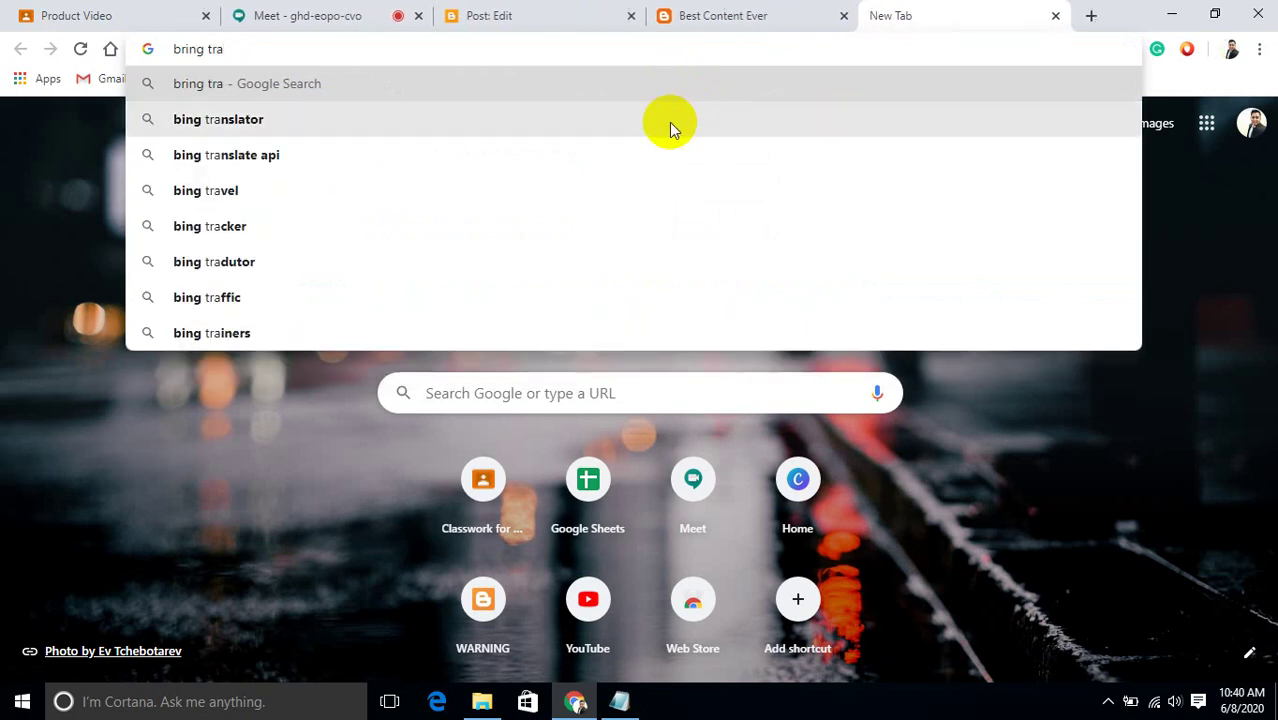
{"action": "left_click", "coordinate": [669, 121]}
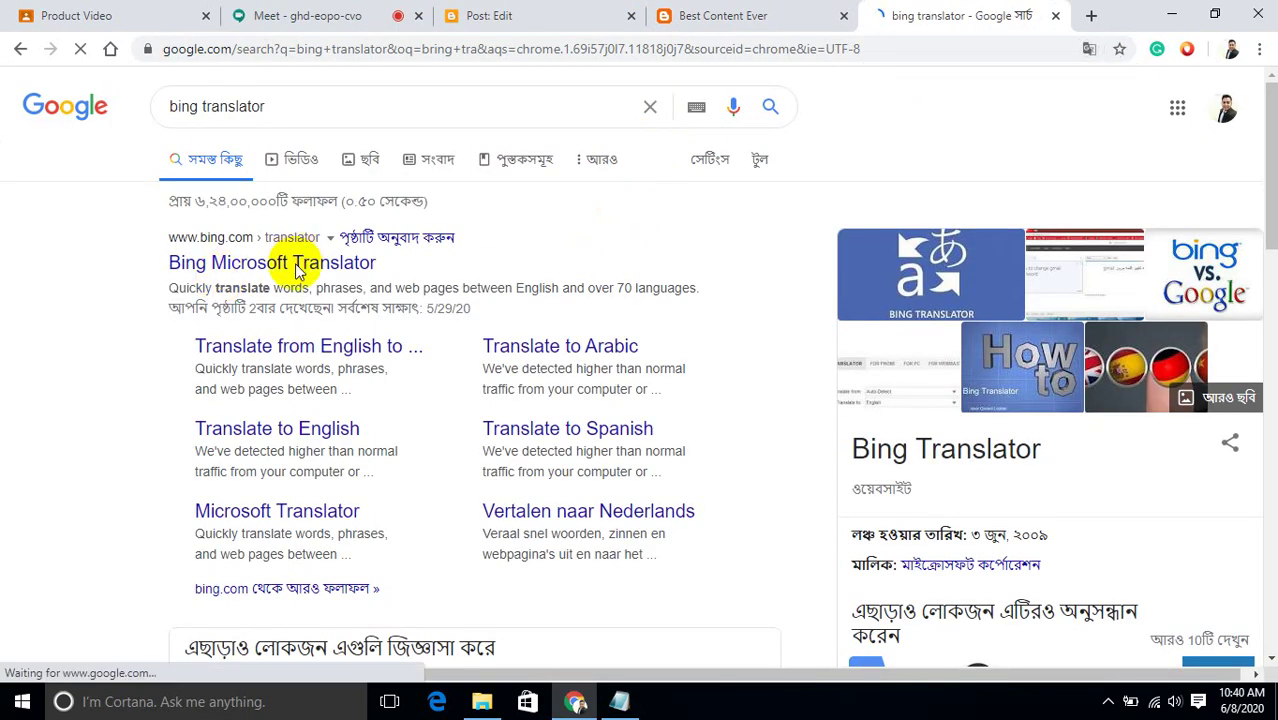
Open Bing Microsoft Translator, set French as the target language, and leave the source box empty.
{"action": "left_click", "coordinate": [296, 266]}
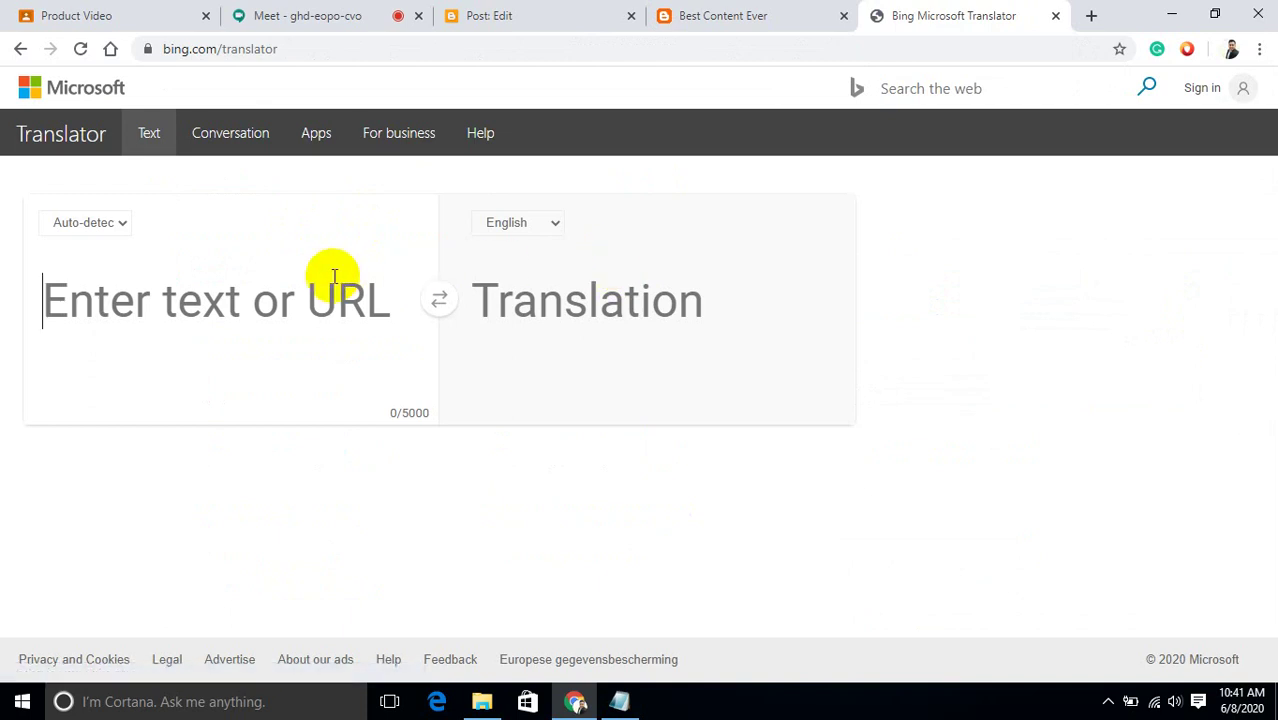
{"action": "left_click", "coordinate": [334, 275]}
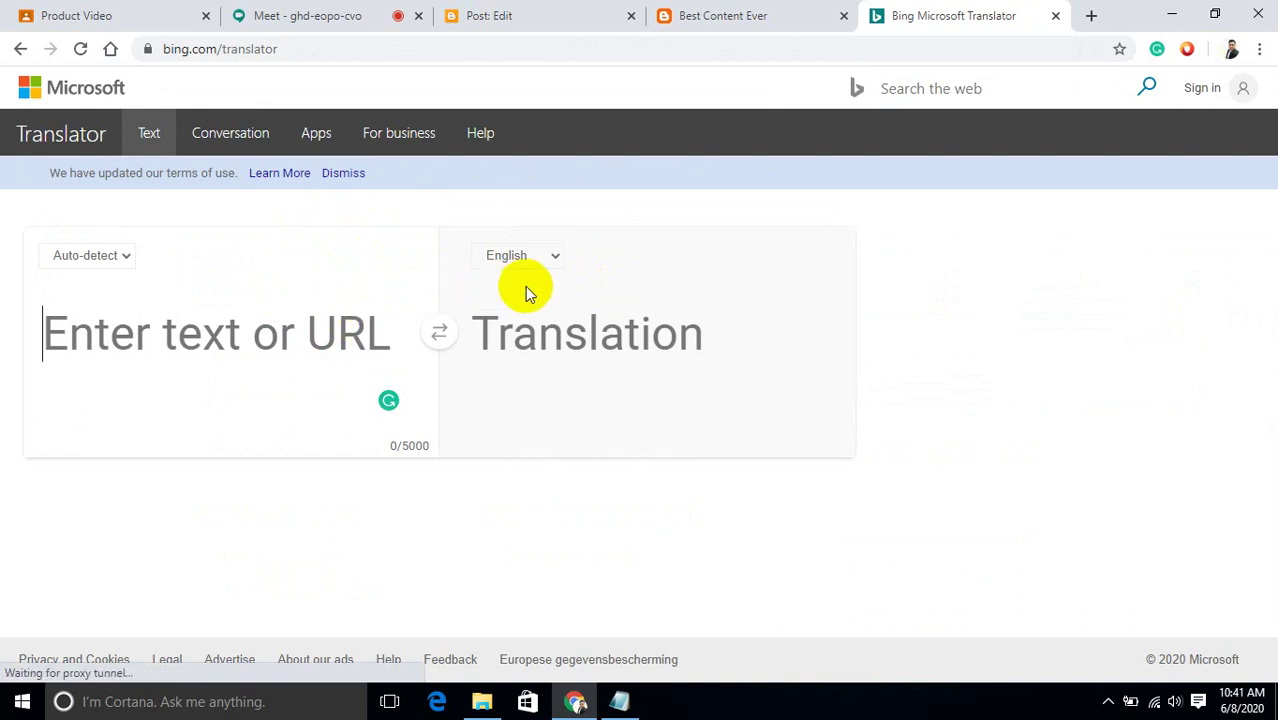
{"action": "left_click", "coordinate": [526, 253]}
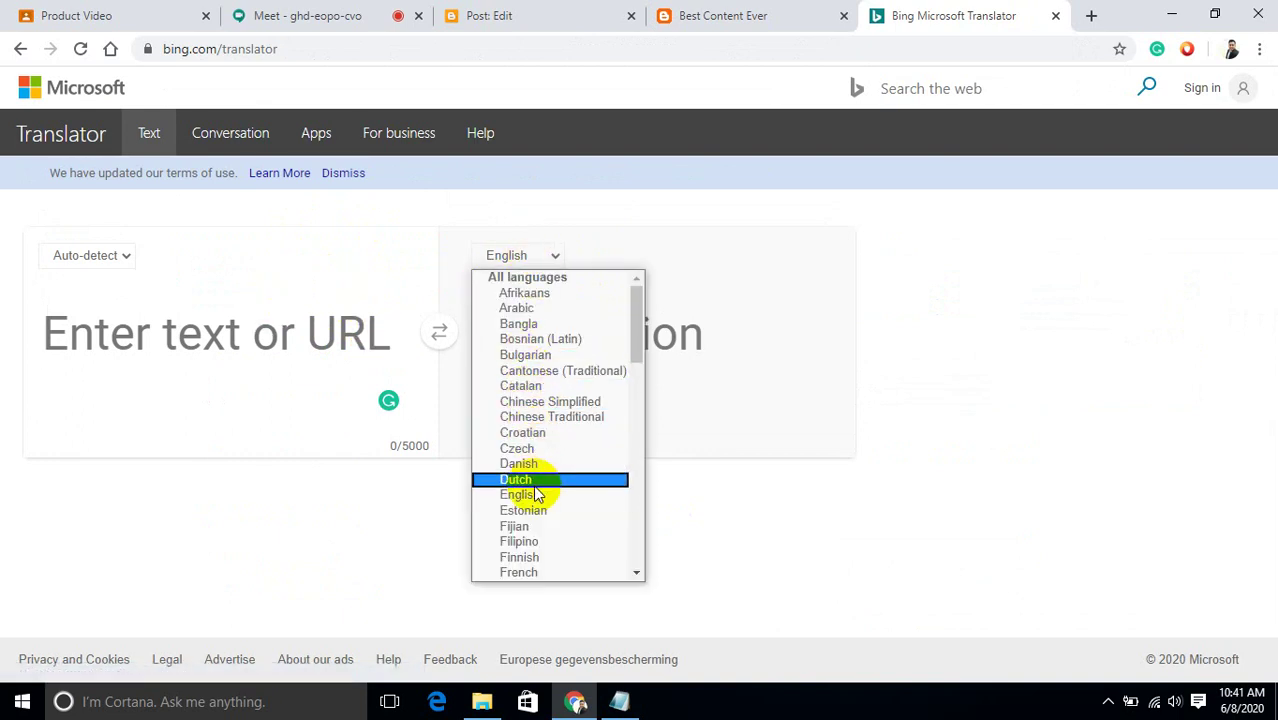
{"action": "left_click", "coordinate": [529, 572]}
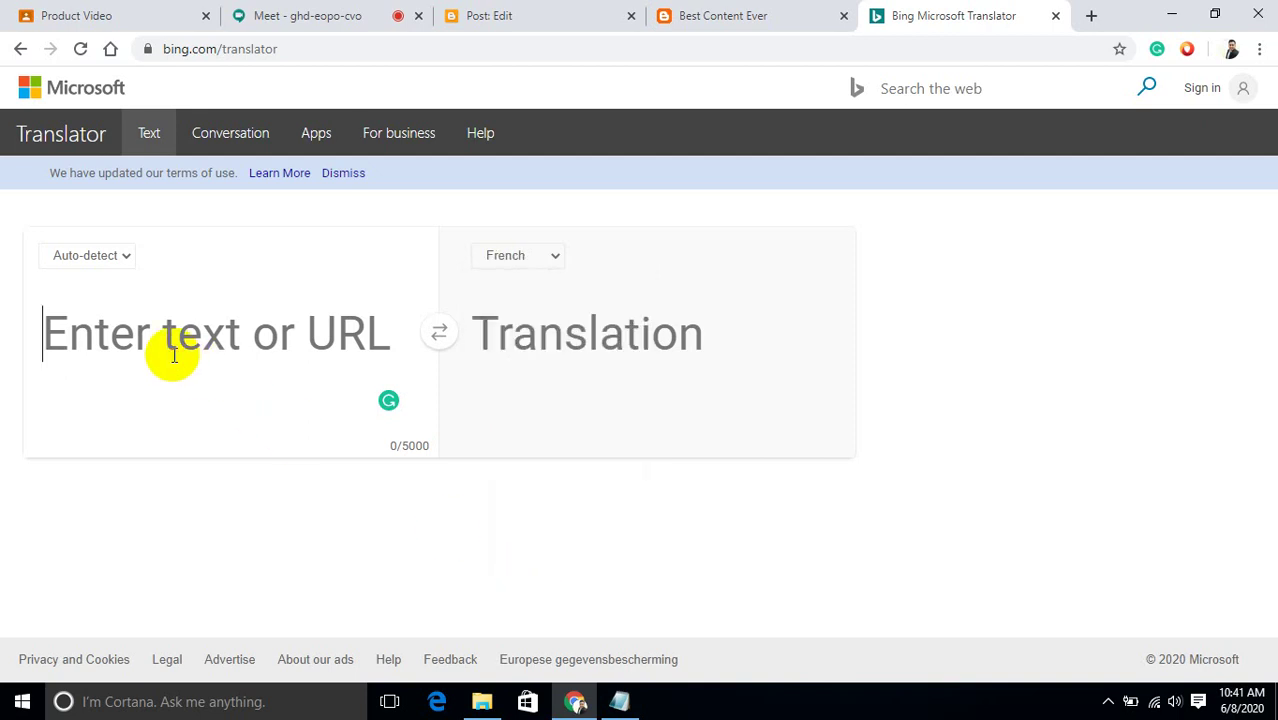
{"action": "type", "text": "rea"}
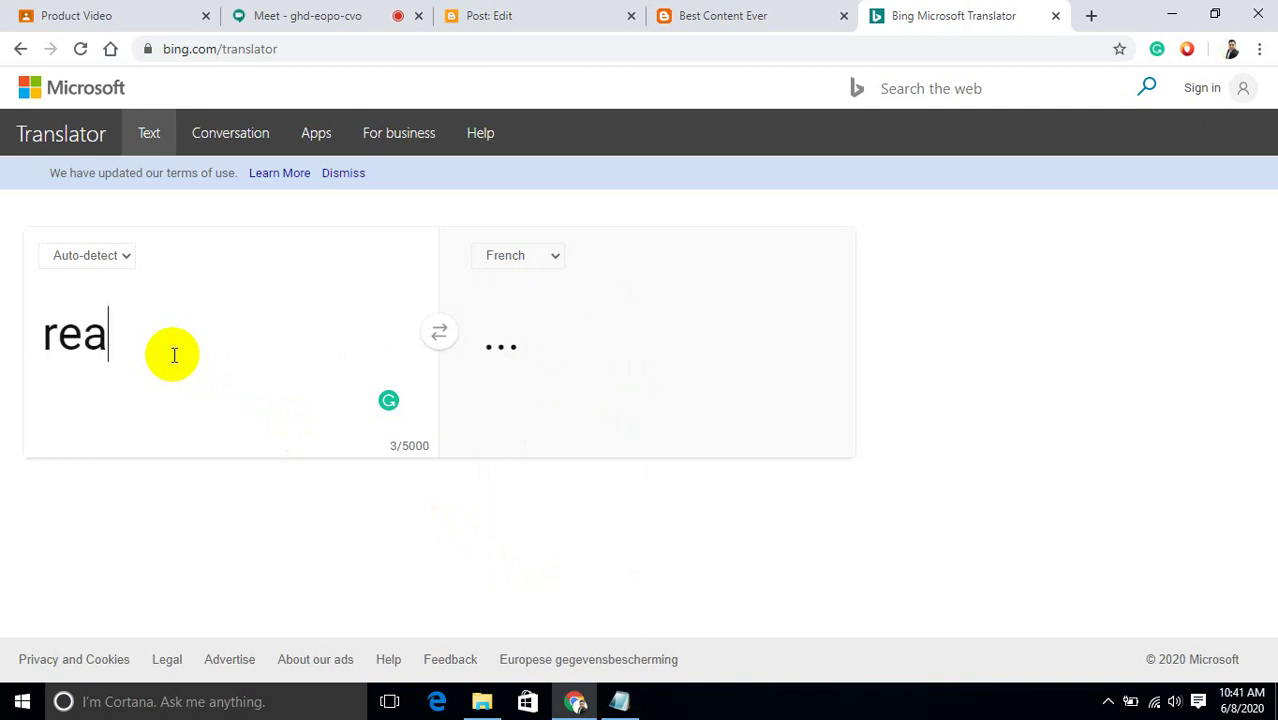
{"action": "type", "text": "l"}
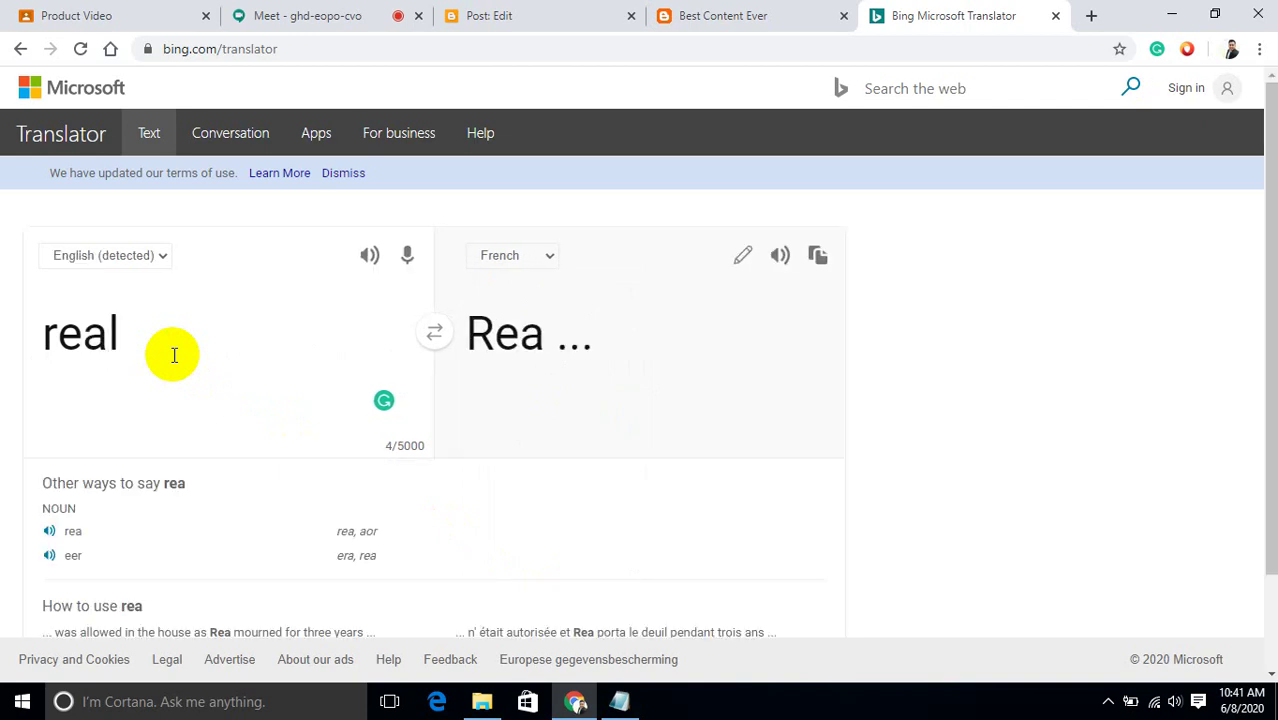
{"action": "key", "text": "BackSpace"}
{"action": "key", "text": "BackSpace"}
{"action": "key", "text": "BackSpace"}
{"action": "key", "text": "BackSpace"}
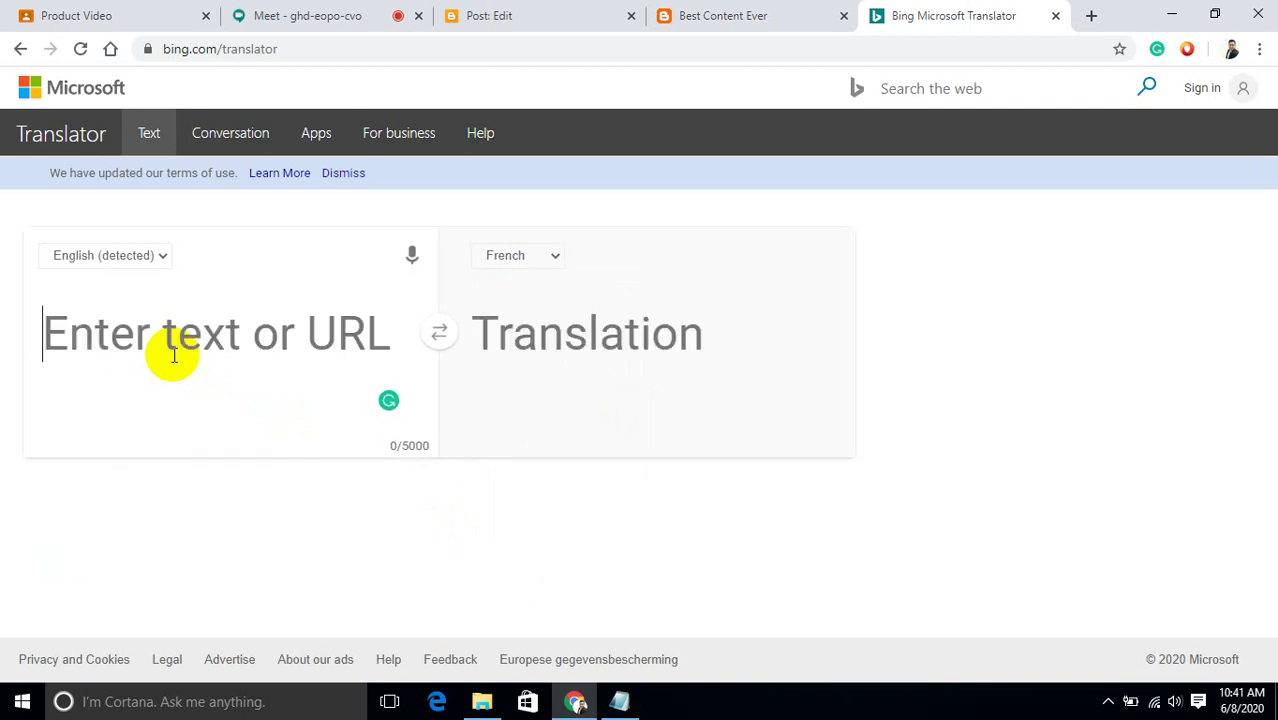
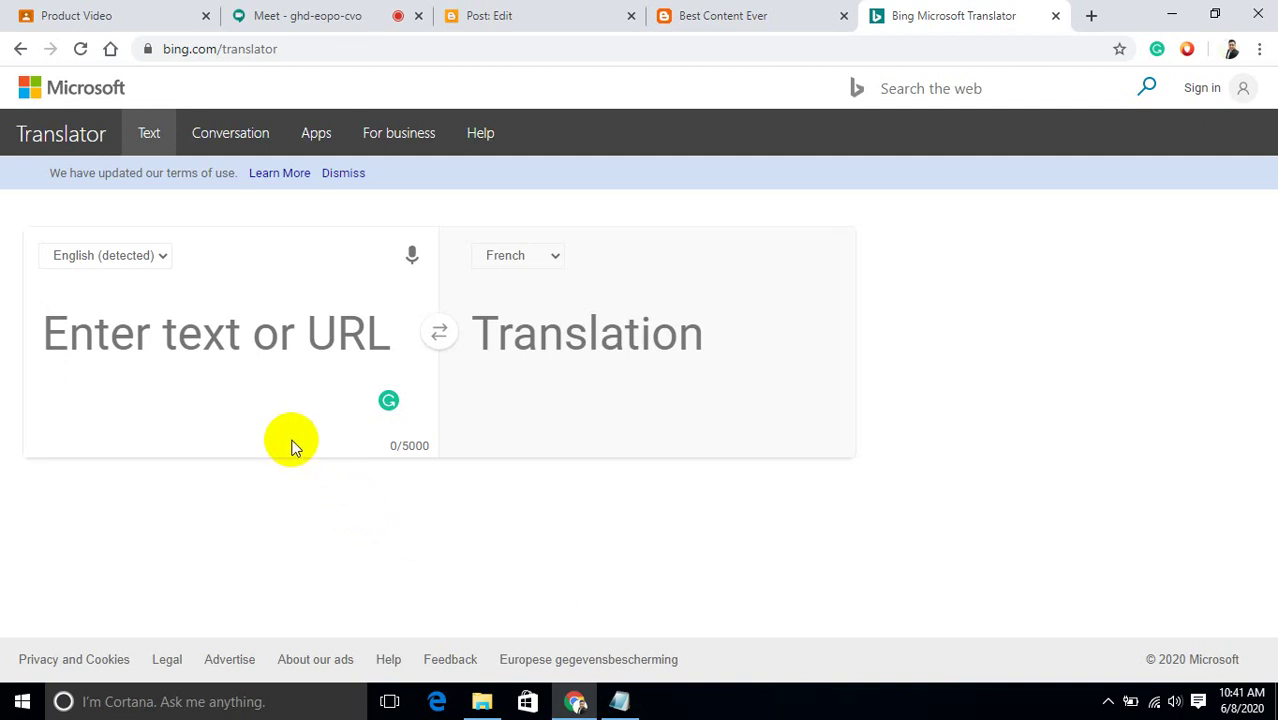
Translate 'pets insurance' to French ('assurance animaux de compagnie'), web-search that phrase, then show the desktop.
{"action": "type", "text": "pets"}
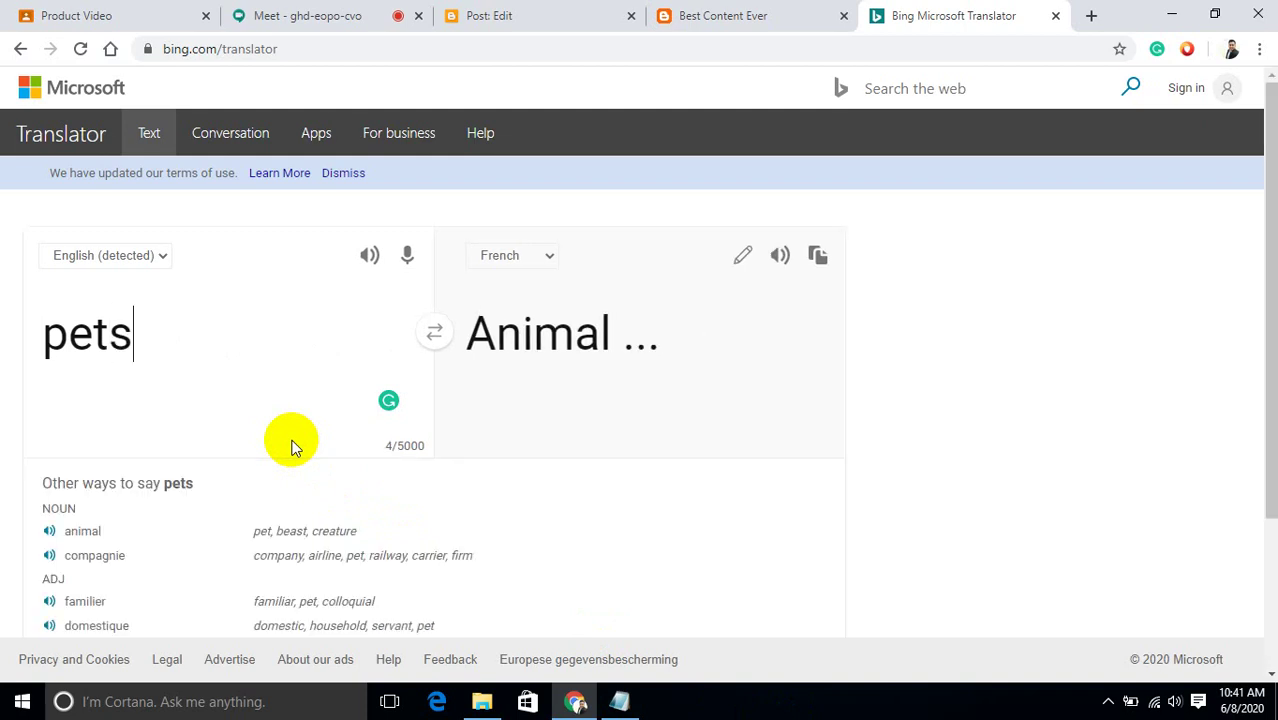
{"action": "type", "text": " insurance"}
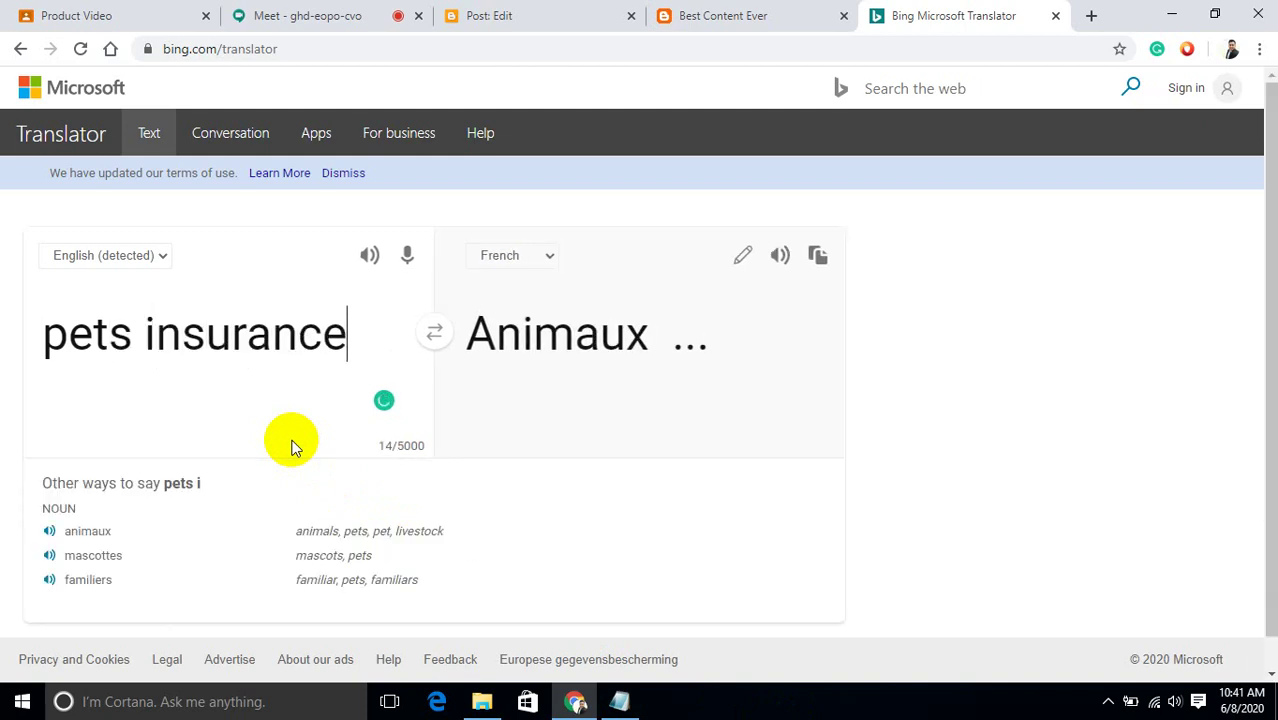
{"action": "key", "text": "Return"}
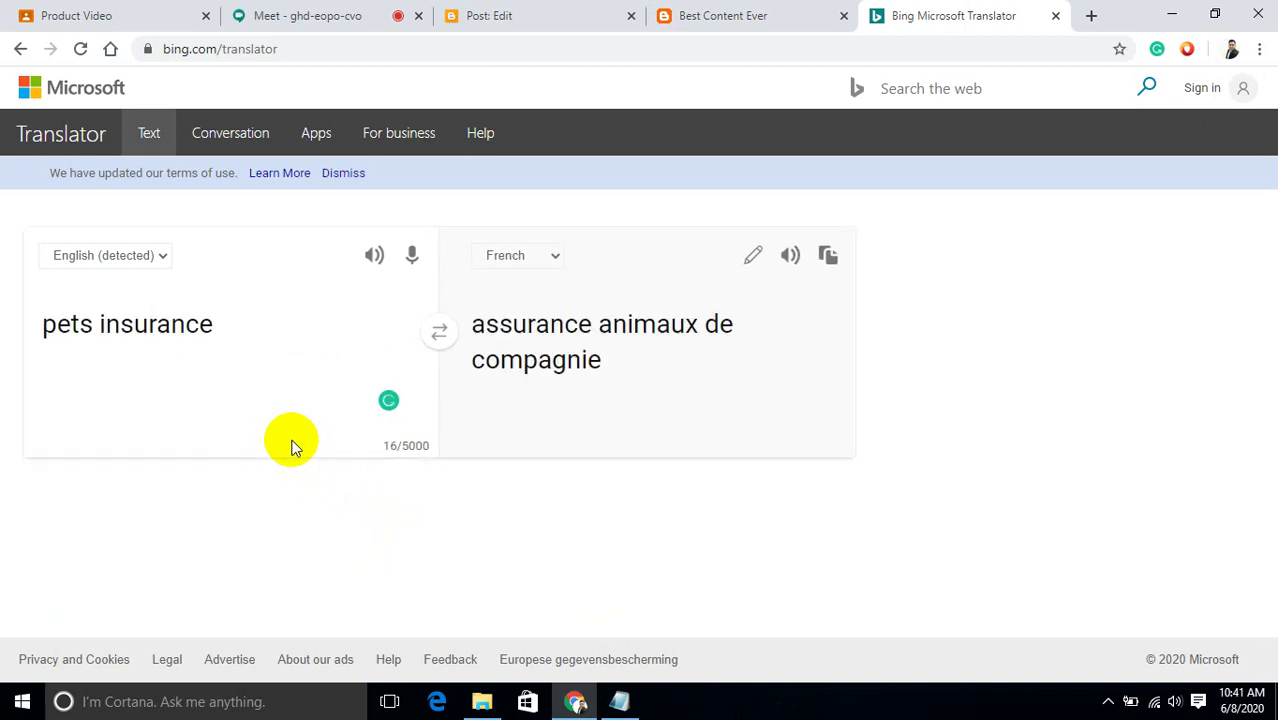
{"action": "triple_click", "coordinate": [596, 343]}
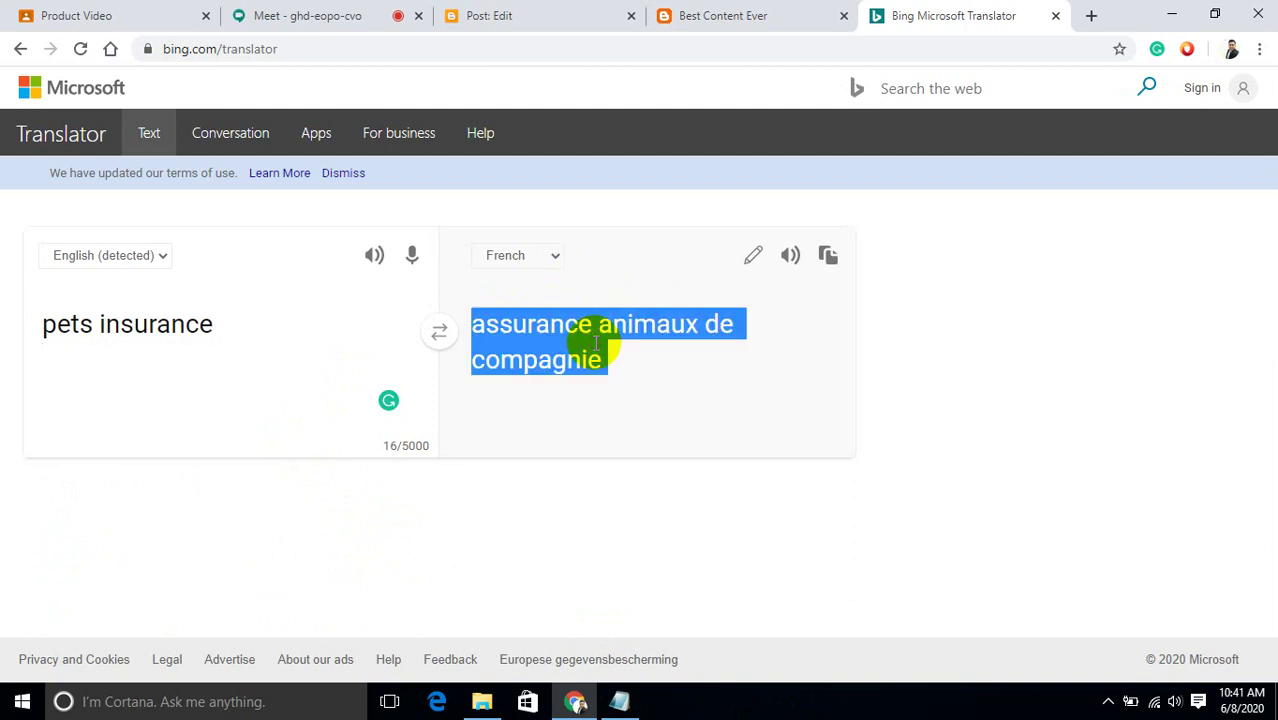
{"action": "right_click", "coordinate": [594, 343]}
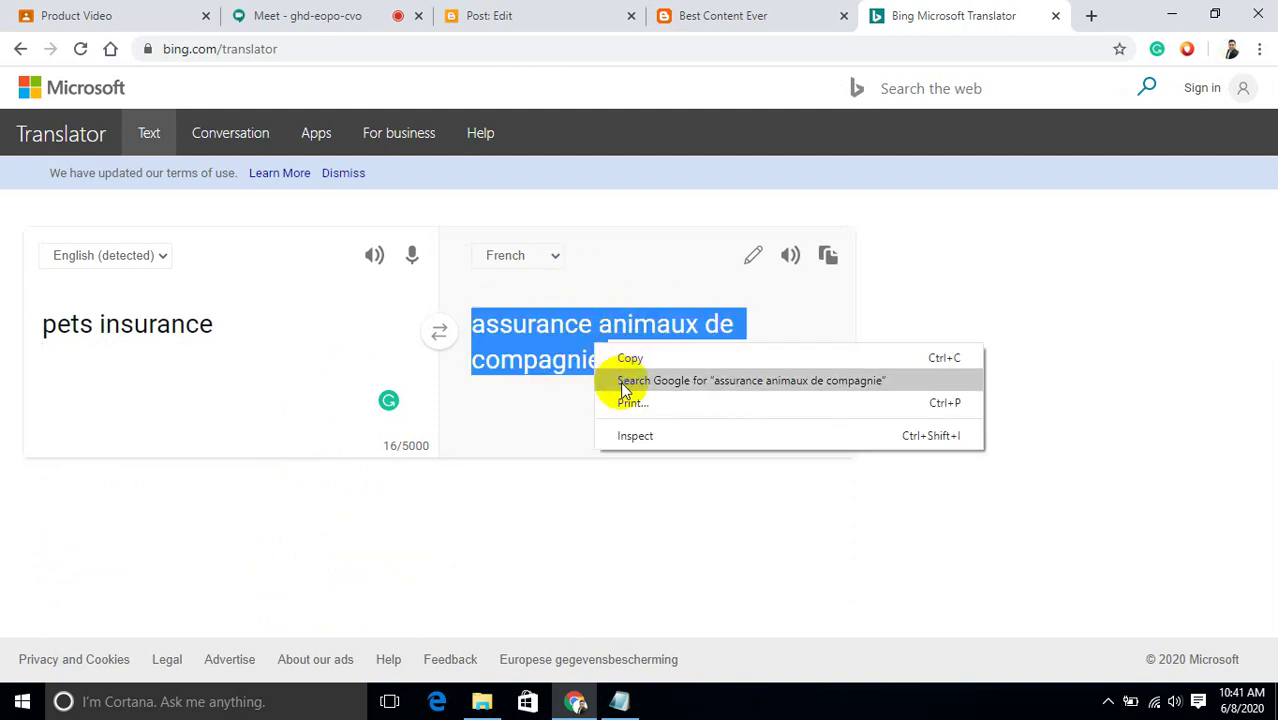
{"action": "left_click", "coordinate": [621, 380]}
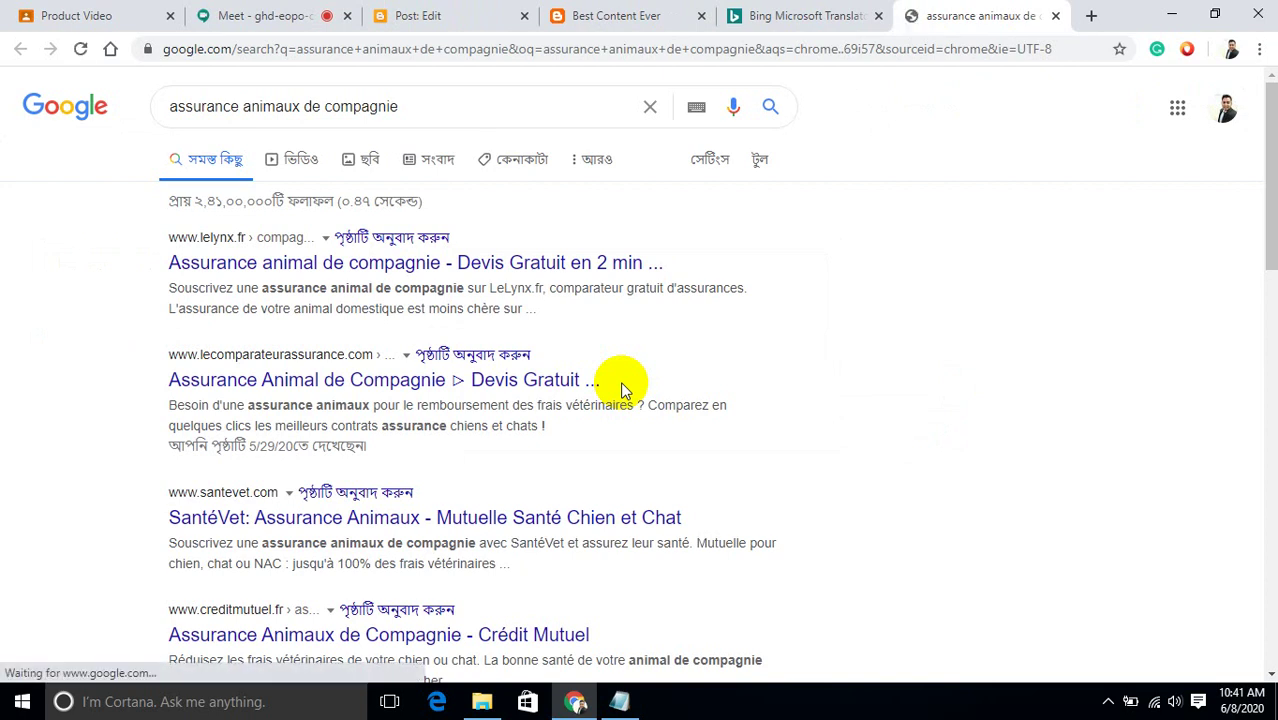
{"action": "left_click", "coordinate": [1056, 17]}
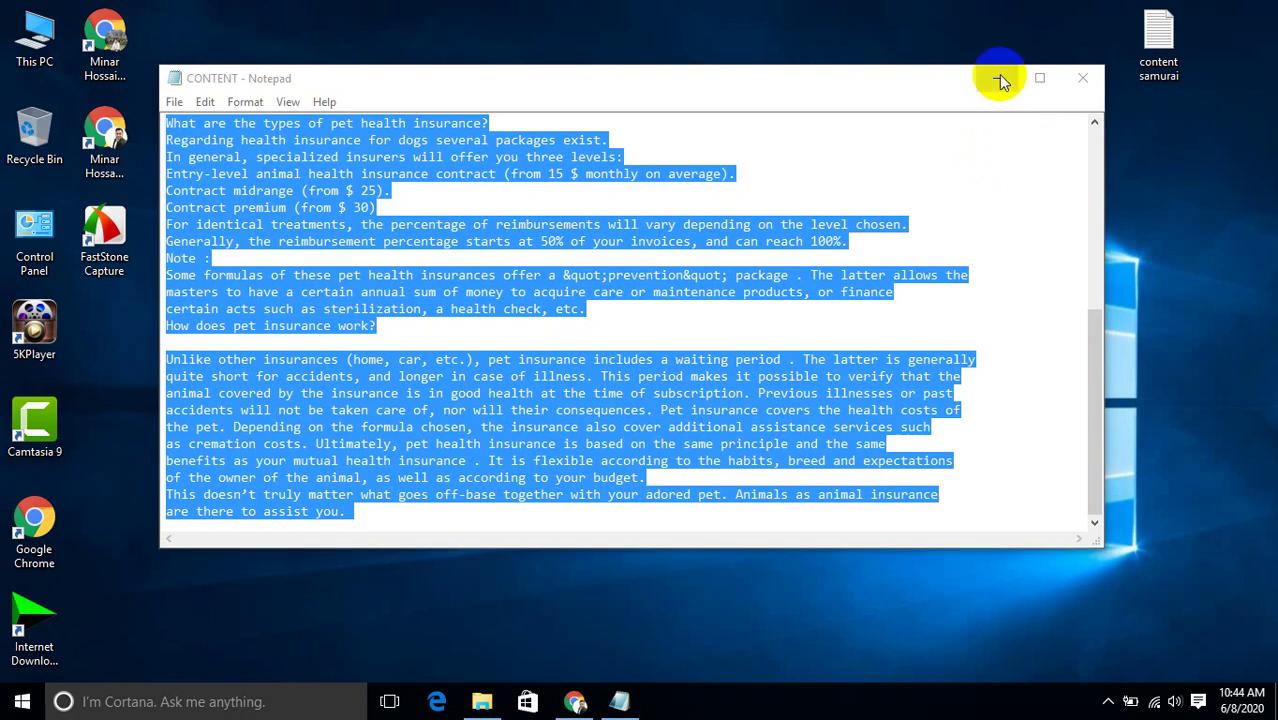
{"action": "left_click", "coordinate": [998, 76]}
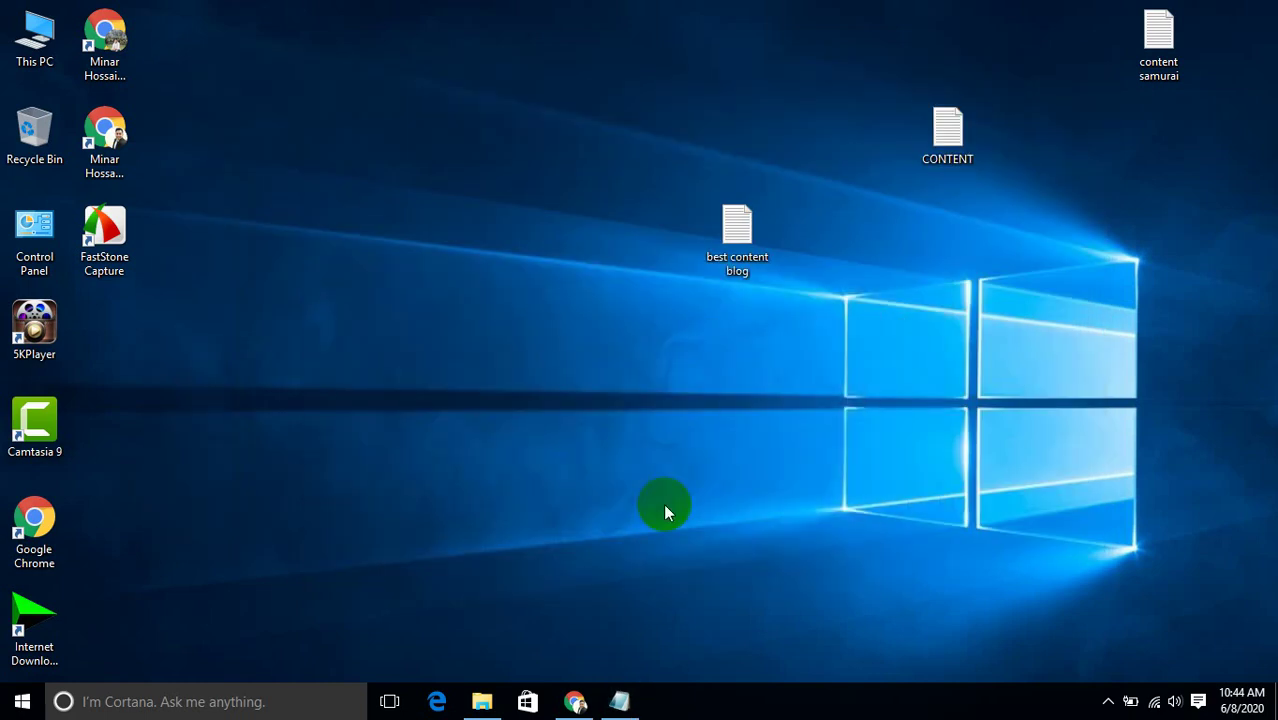
Paste the pet-insurance article into the new post, title it 'Pet Insurance', and preview it.
{"action": "left_click", "coordinate": [574, 701]}
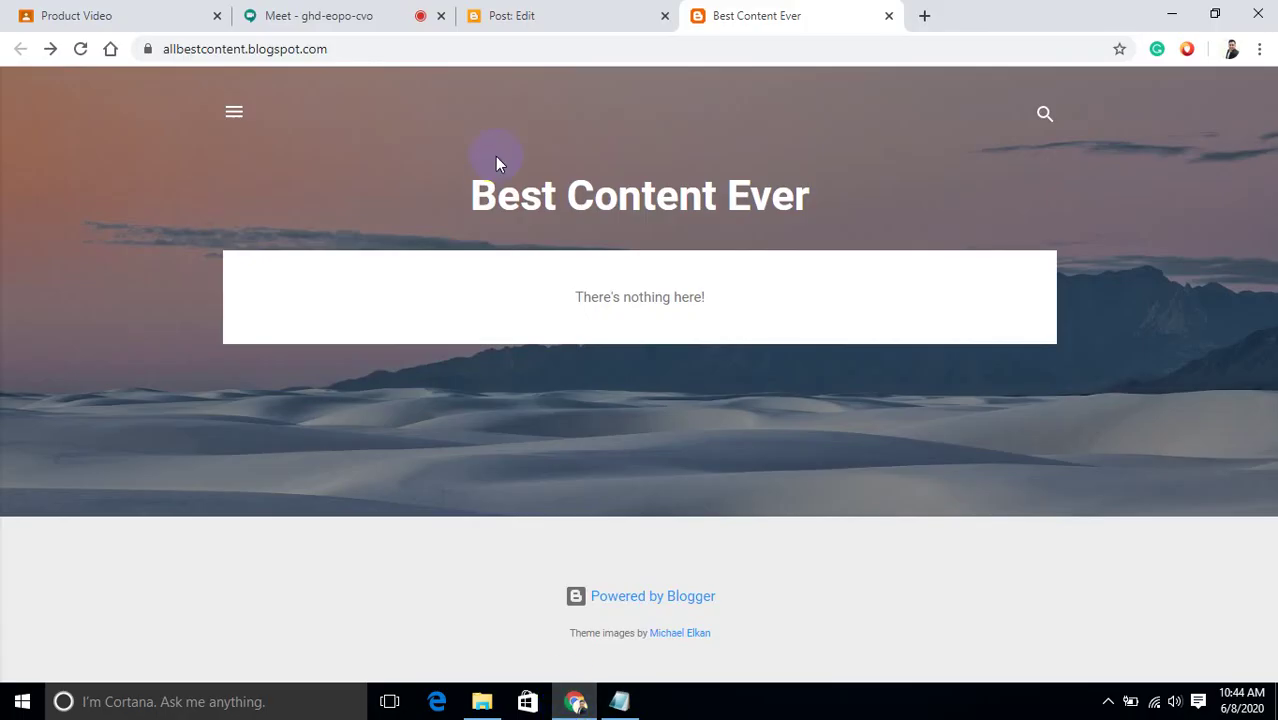
{"action": "left_click", "coordinate": [562, 22]}
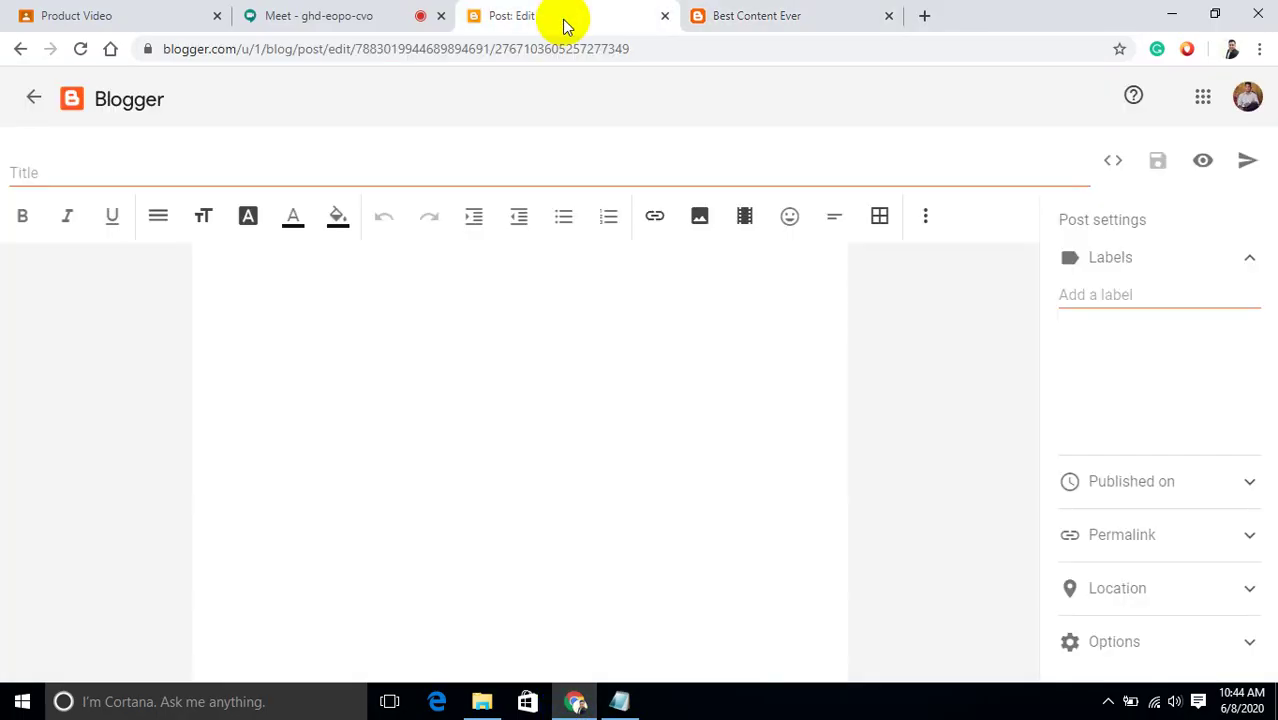
{"action": "left_click", "coordinate": [283, 331]}
{"action": "key", "text": "ctrl+v"}
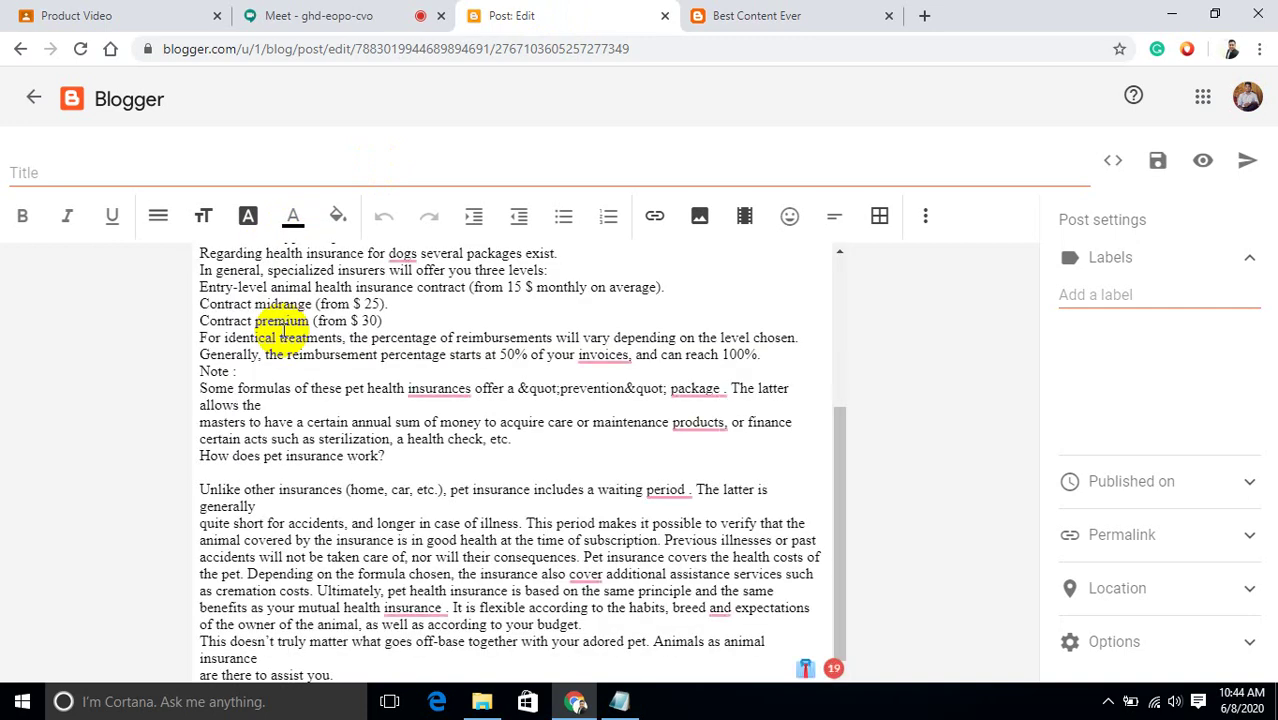
{"action": "left_click", "coordinate": [115, 172]}
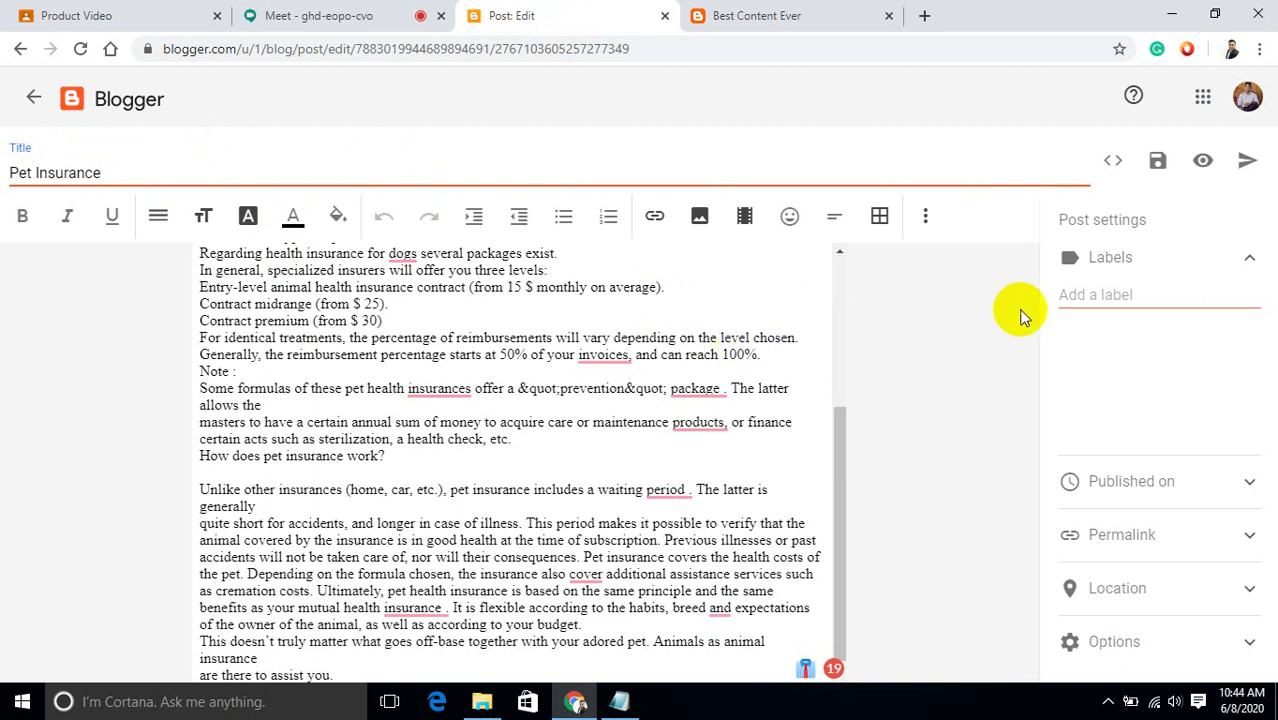
{"action": "left_click", "coordinate": [1204, 164]}
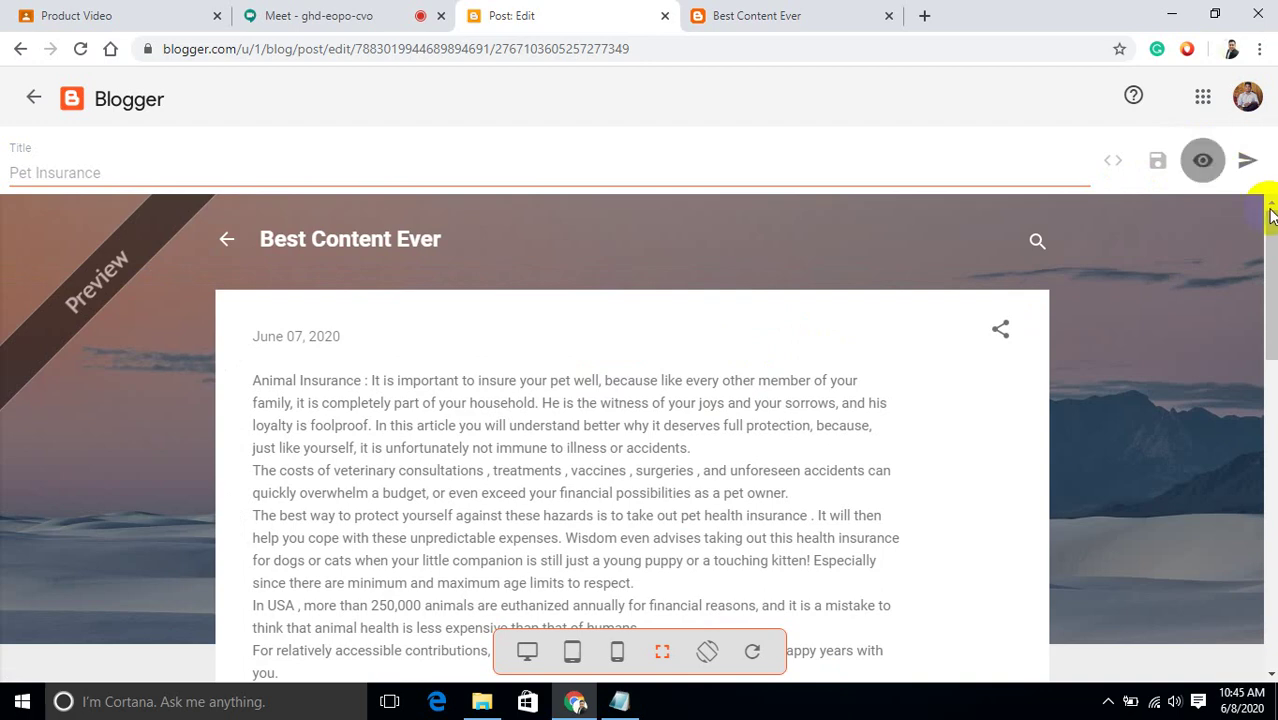
Scroll through the Pet Insurance preview, save the draft, and go back to the editor.
{"action": "left_click_drag", "start_coordinate": [1273, 228], "coordinate": [1248, 245]}
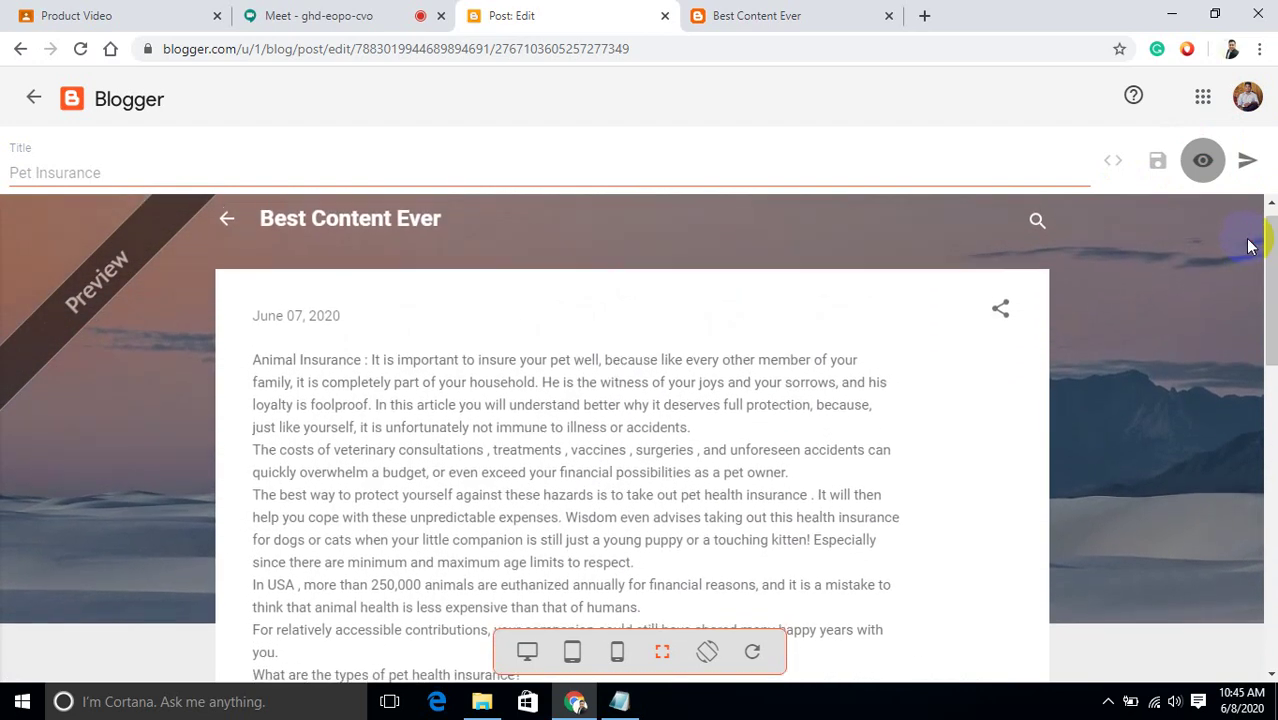
{"action": "left_click", "coordinate": [1156, 164]}
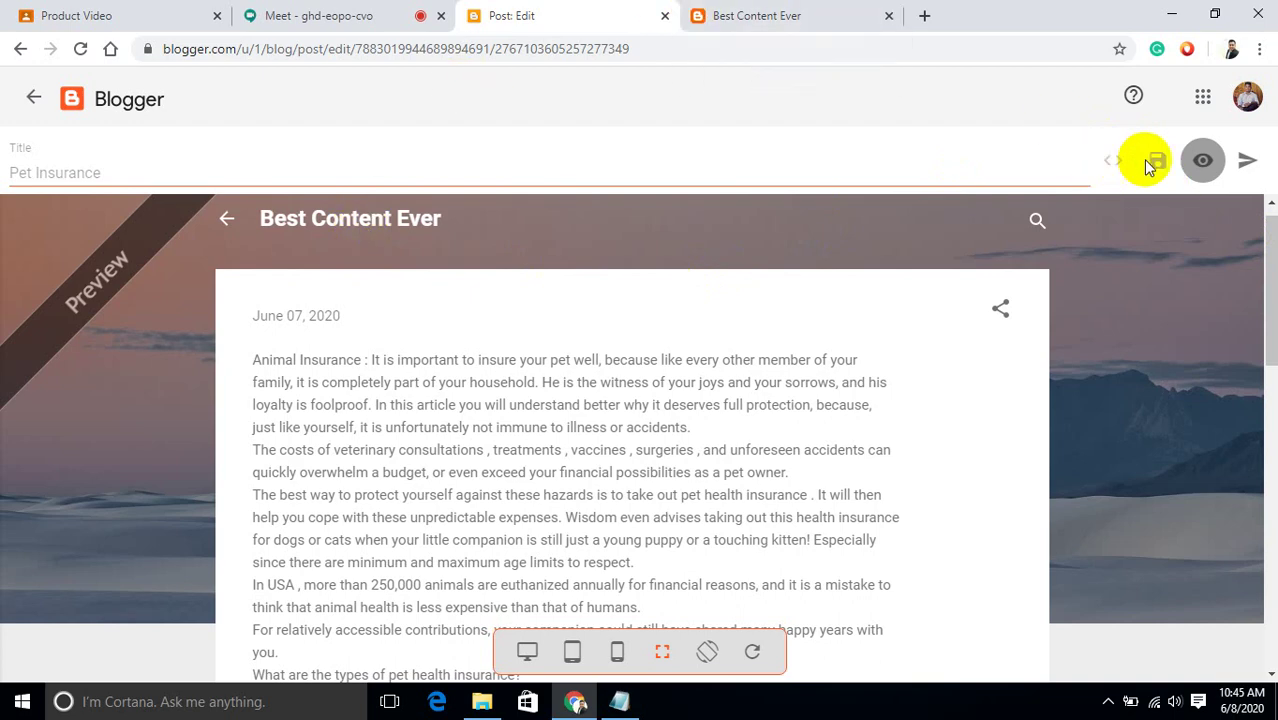
{"action": "left_click", "coordinate": [1201, 164]}
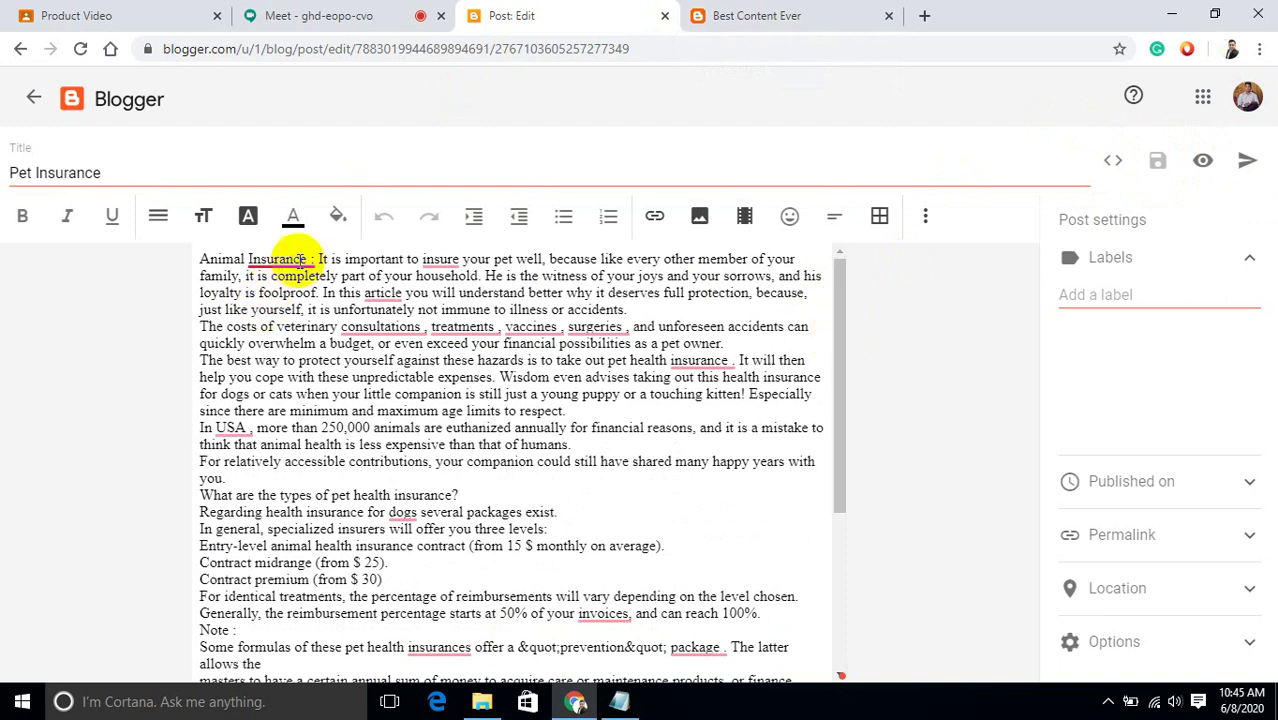
Apply Grammarly fixes: drop stray spaces before 'Insurance:' and 'consultations,' and change 'insure' to 'ensure'.
{"action": "left_click", "coordinate": [290, 258]}
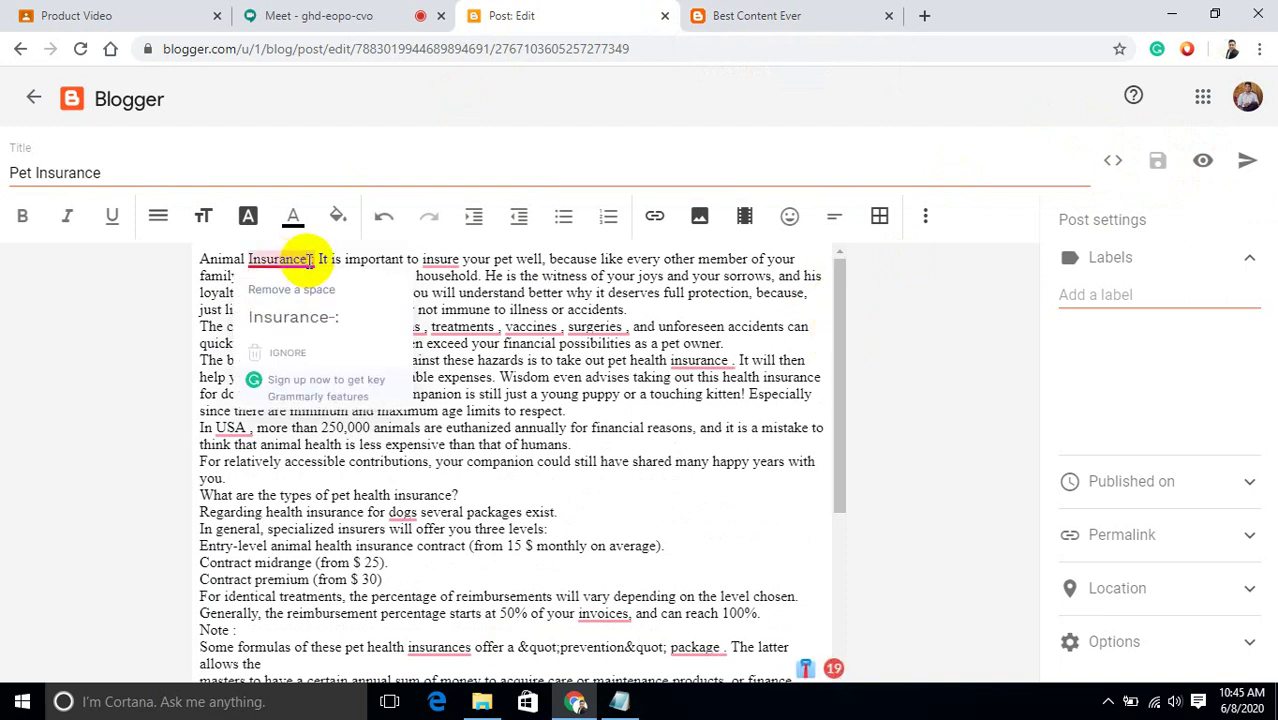
{"action": "left_click", "coordinate": [221, 309]}
{"action": "mouse_move", "coordinate": [318, 260]}
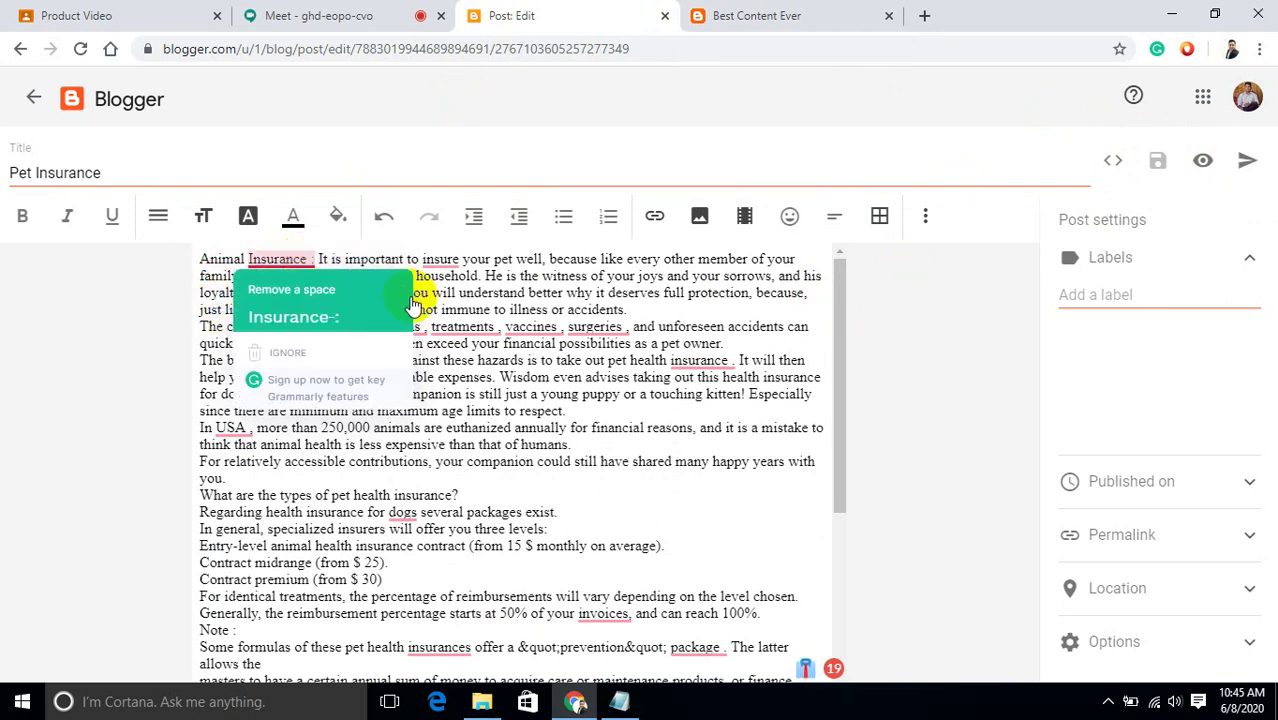
{"action": "left_click", "coordinate": [322, 326]}
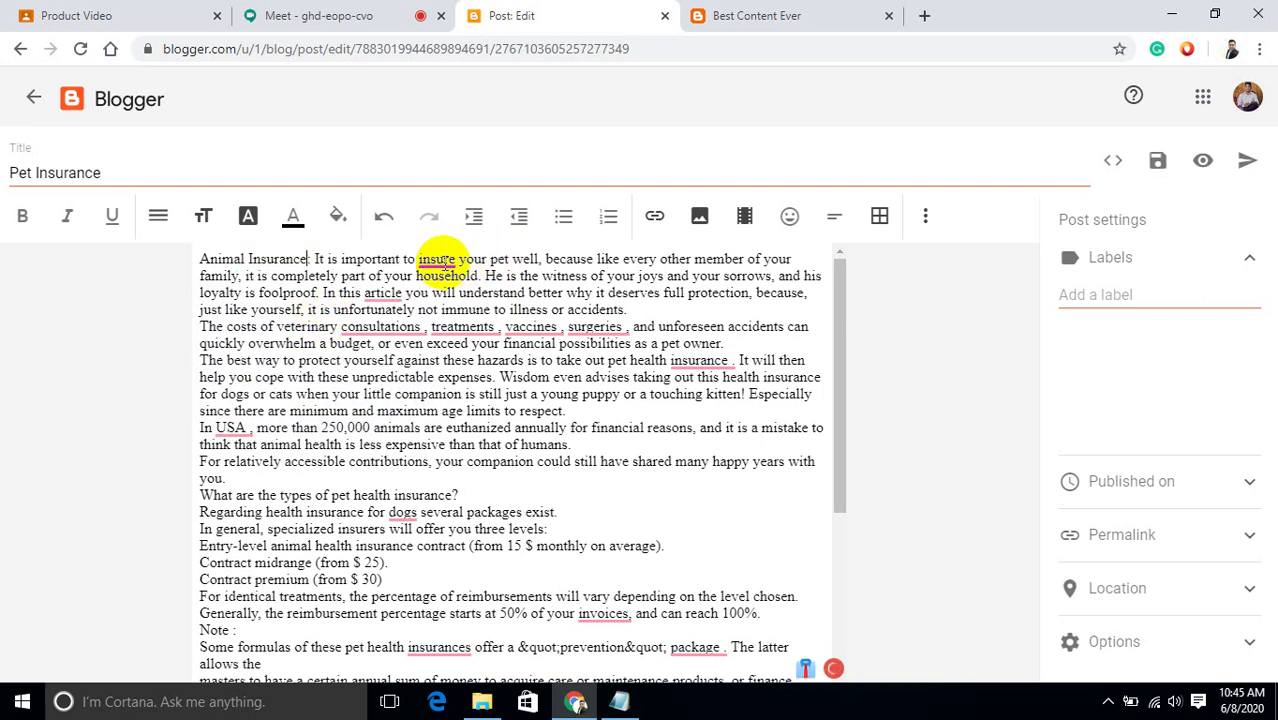
{"action": "mouse_move", "coordinate": [440, 262]}
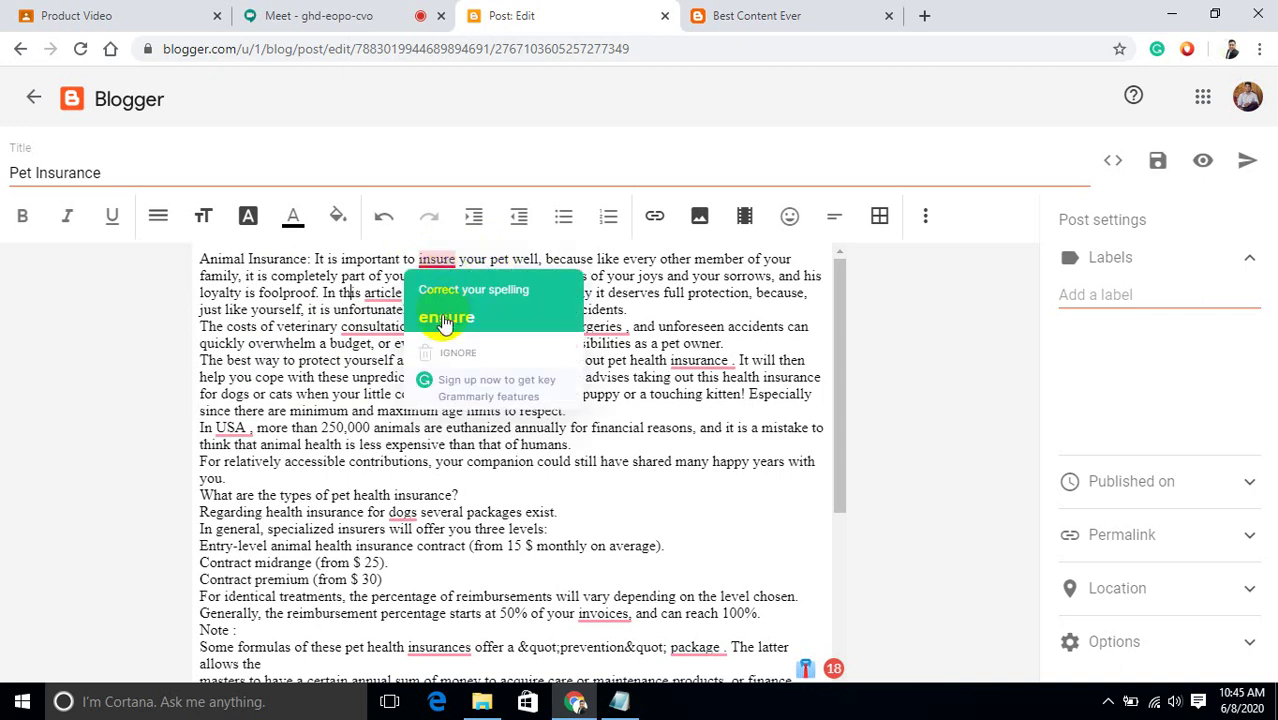
{"action": "left_click", "coordinate": [446, 318]}
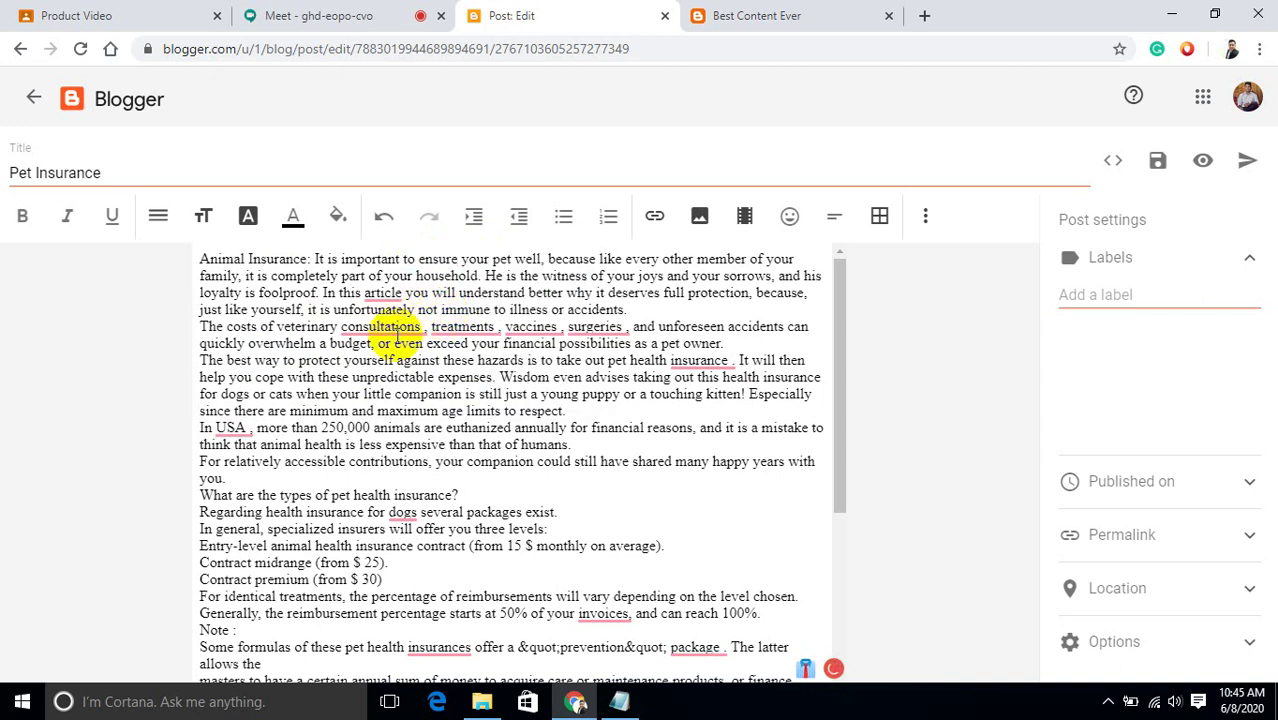
{"action": "mouse_move", "coordinate": [395, 326]}
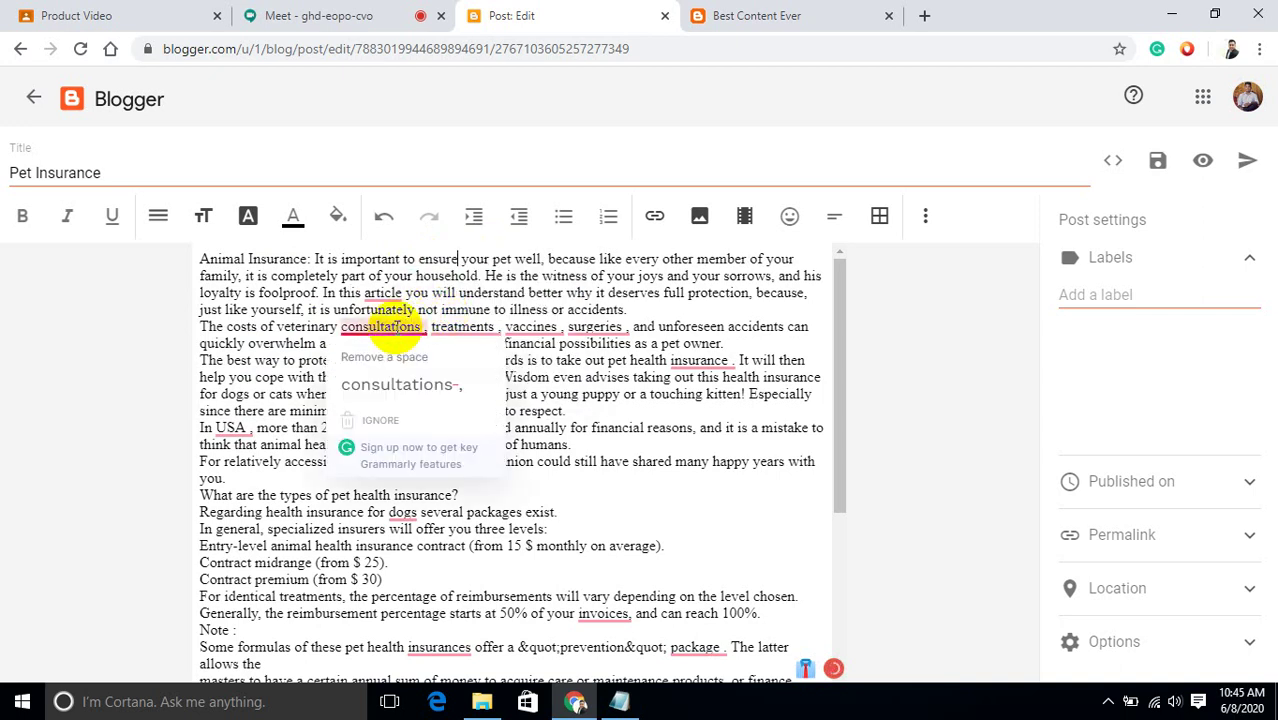
{"action": "left_click", "coordinate": [404, 387]}
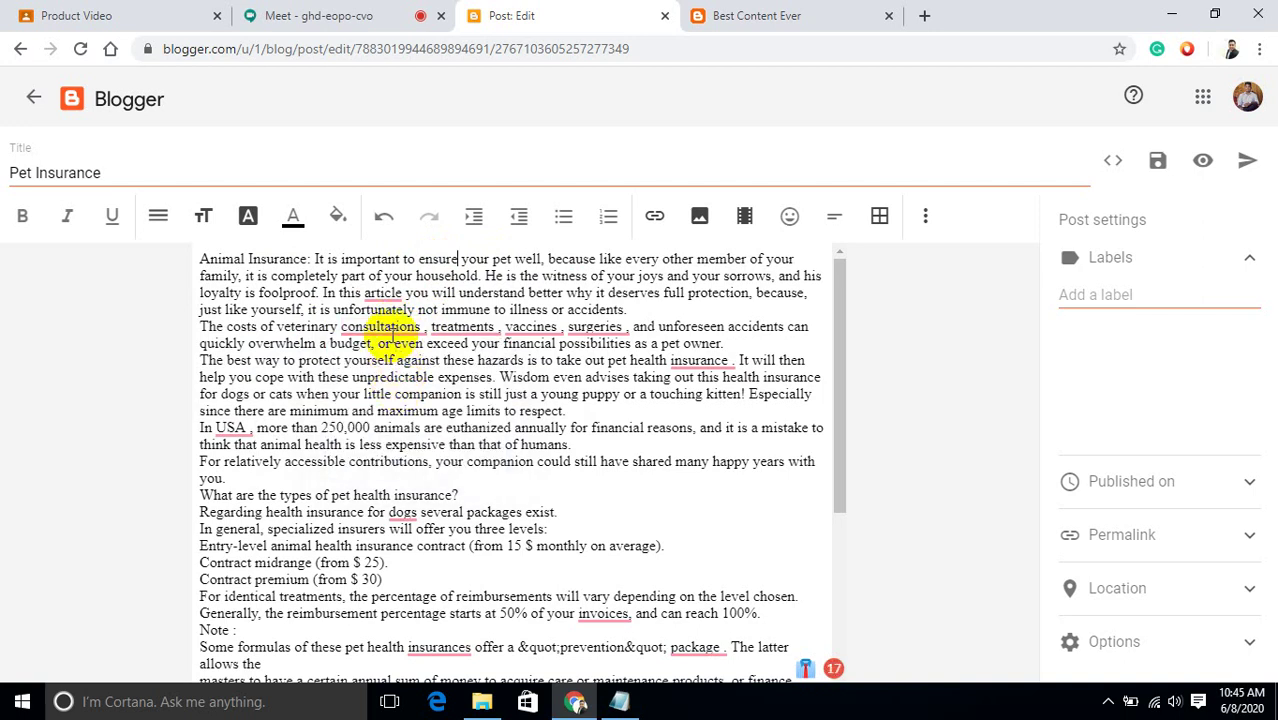
{"action": "mouse_move", "coordinate": [395, 335]}
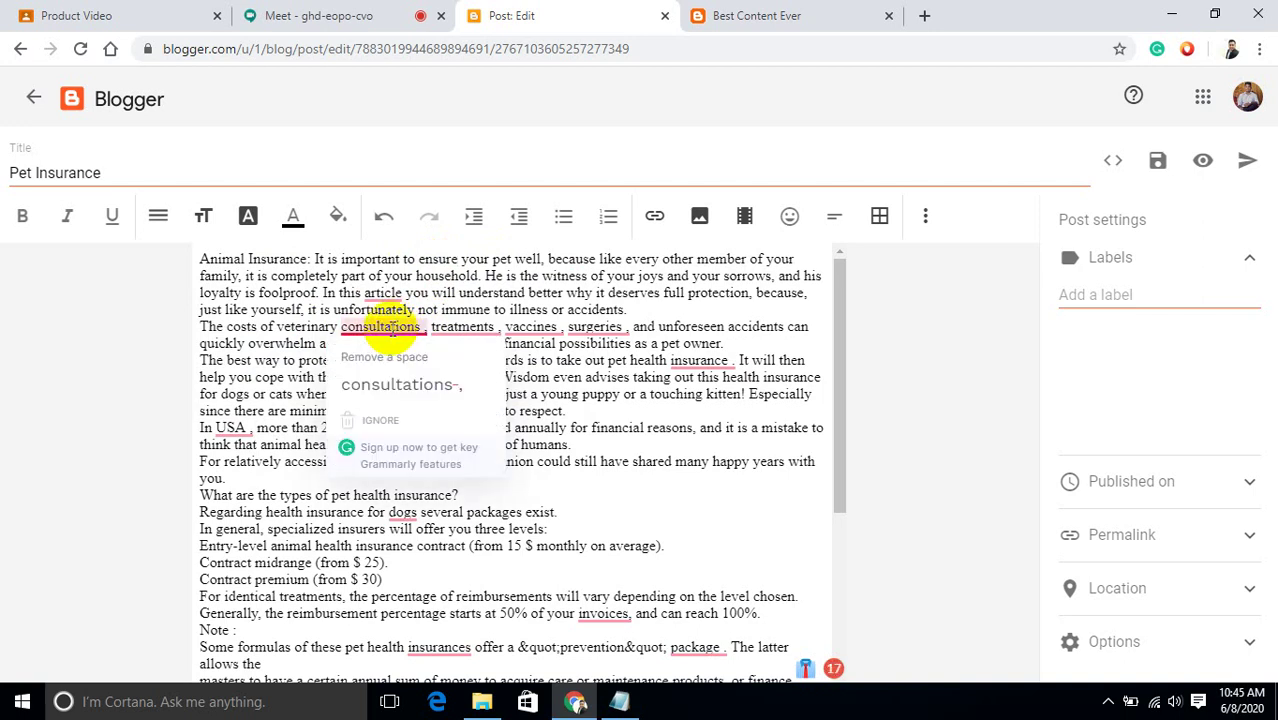
{"action": "left_click", "coordinate": [395, 380]}
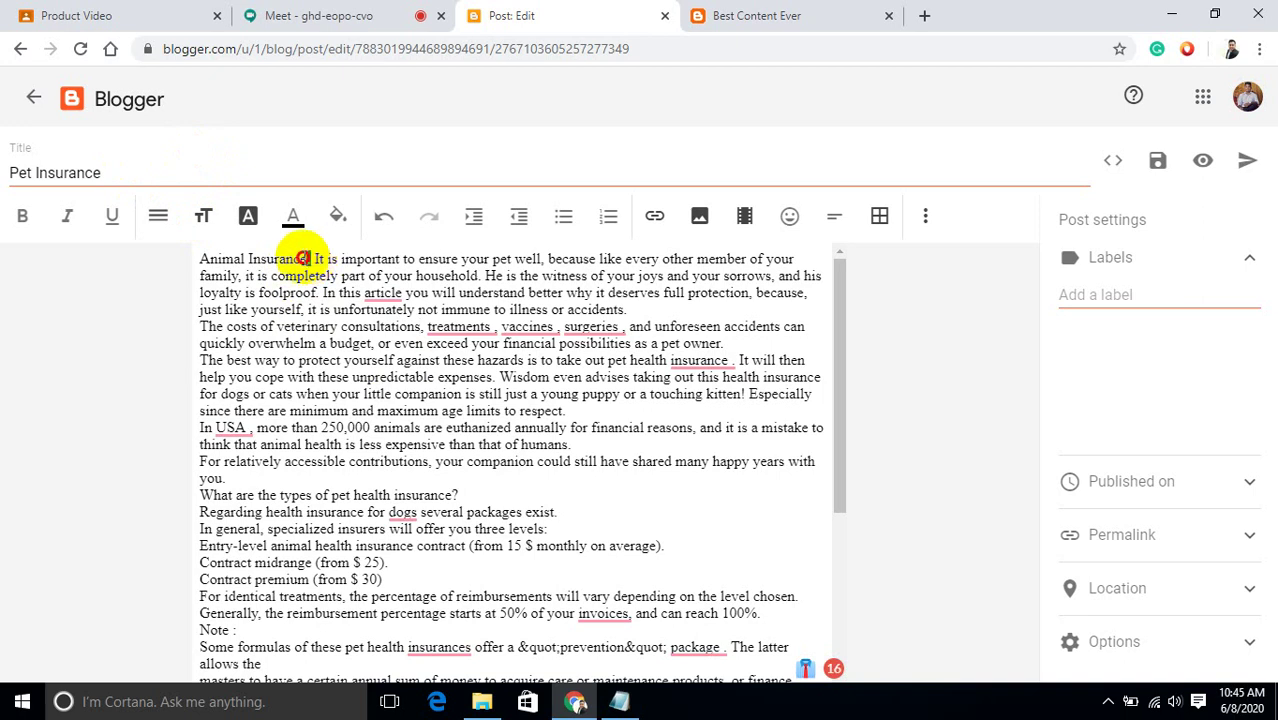
Bold the opening 'Animal Insurance:' heading and check it in the post preview.
{"action": "left_click_drag", "start_coordinate": [310, 259], "coordinate": [201, 259]}
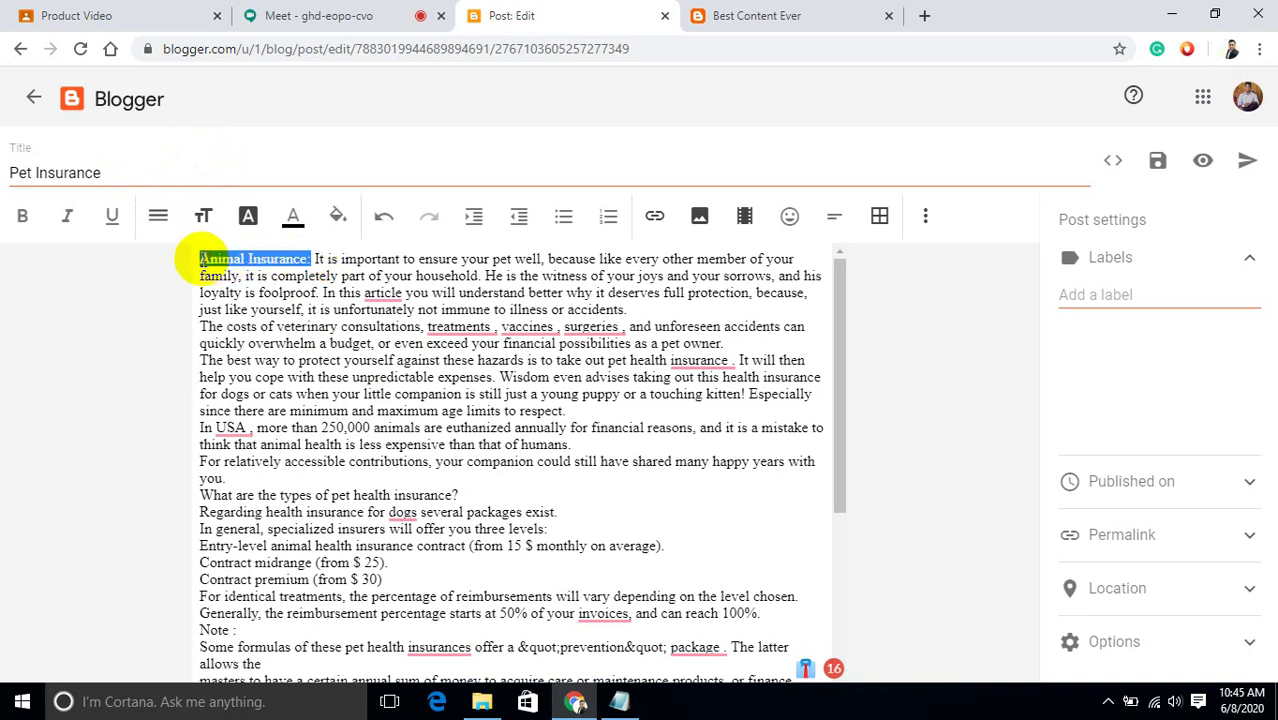
{"action": "left_click", "coordinate": [24, 218]}
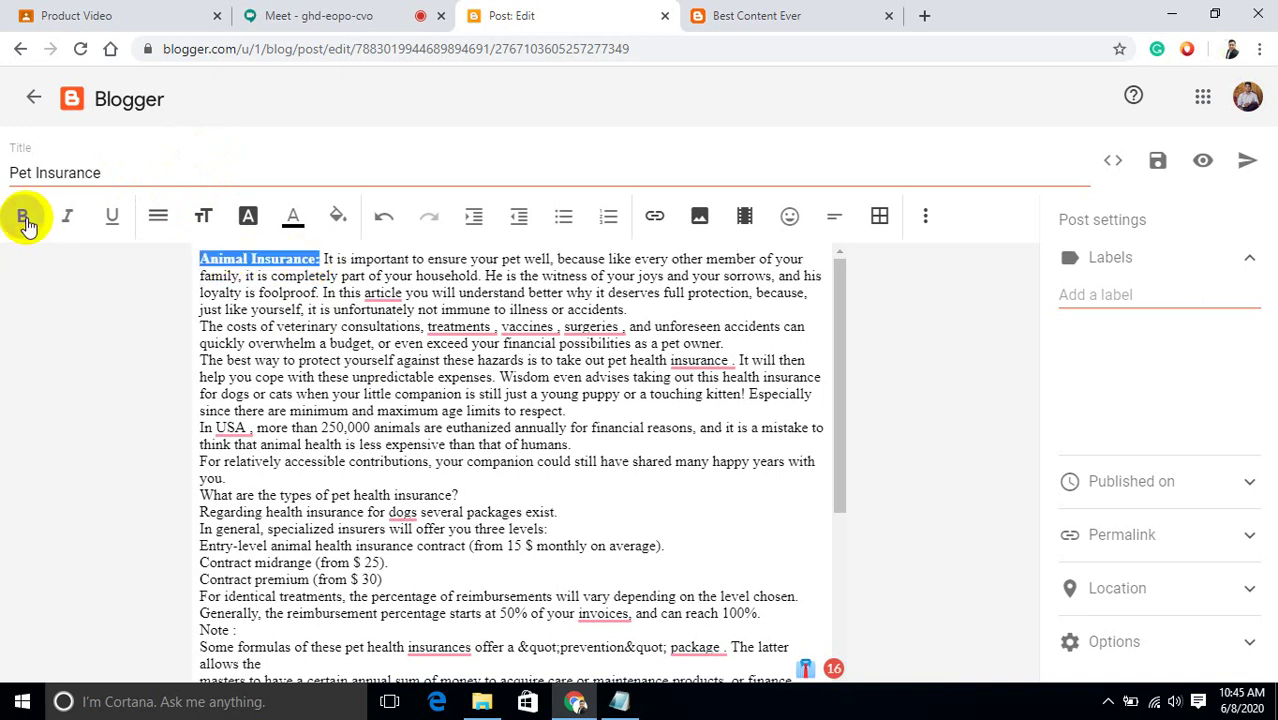
{"action": "left_click", "coordinate": [979, 347]}
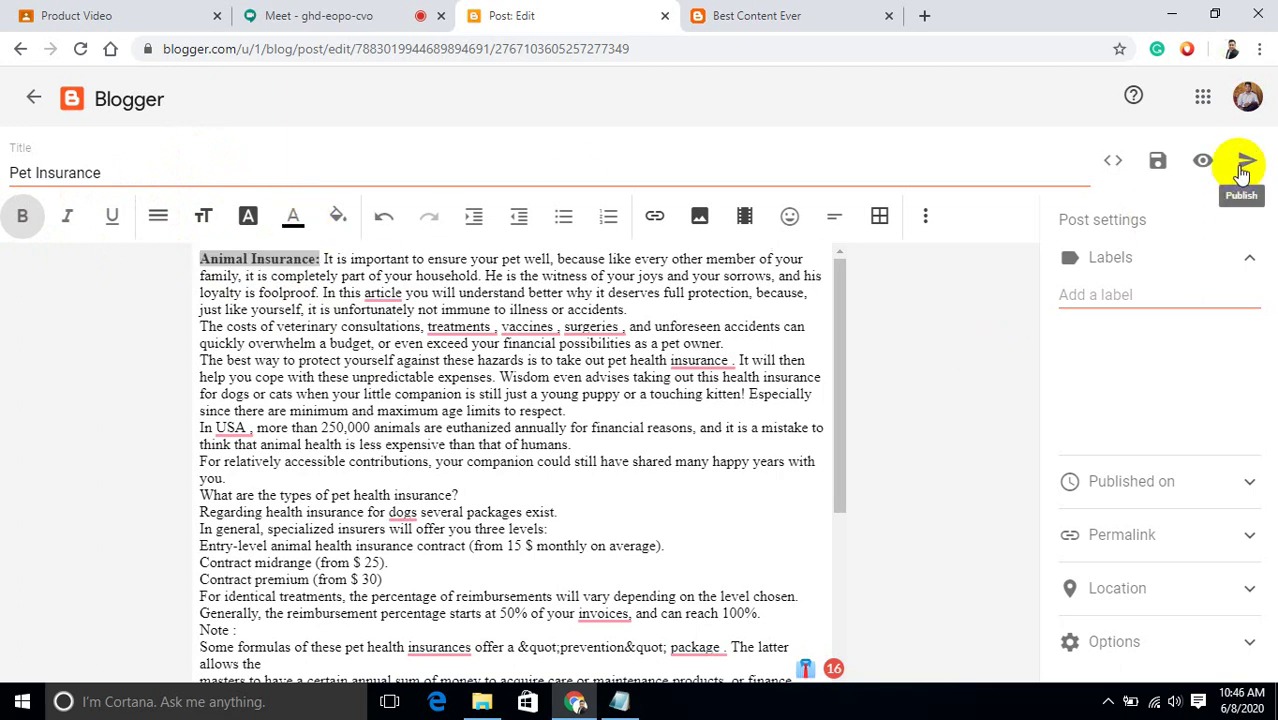
{"action": "left_click", "coordinate": [1203, 163]}
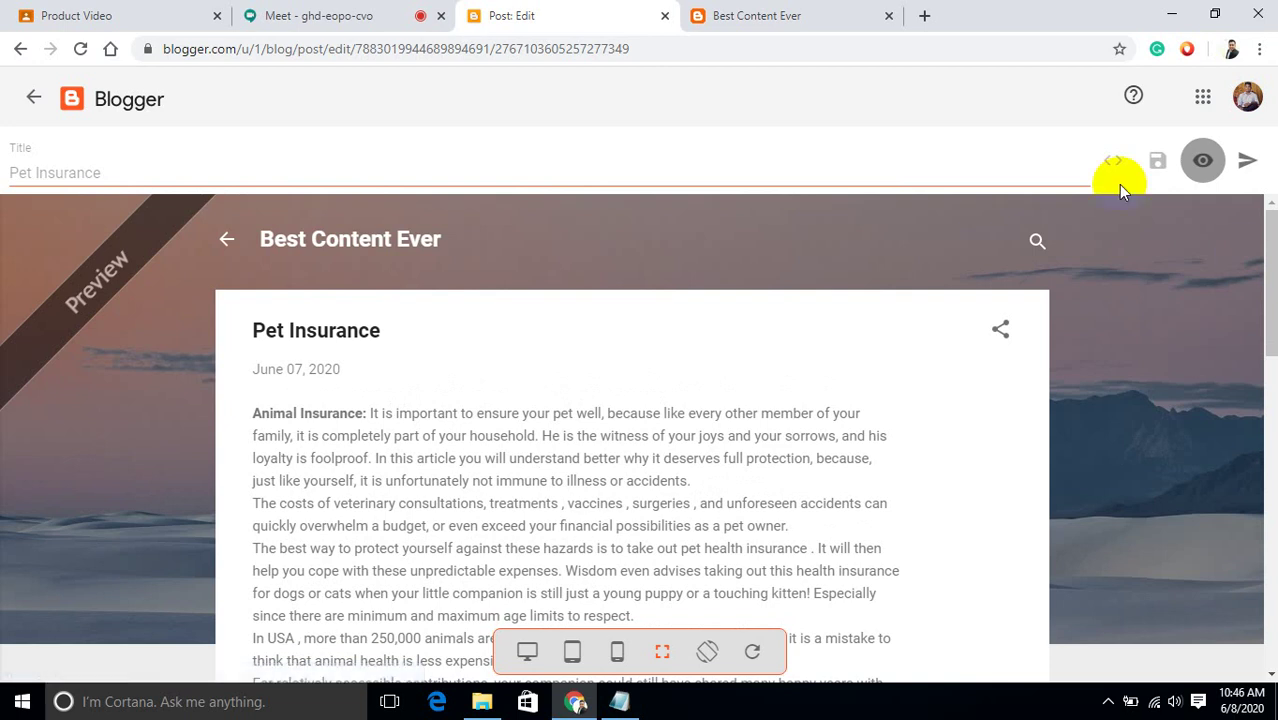
{"action": "left_click", "coordinate": [1203, 162]}
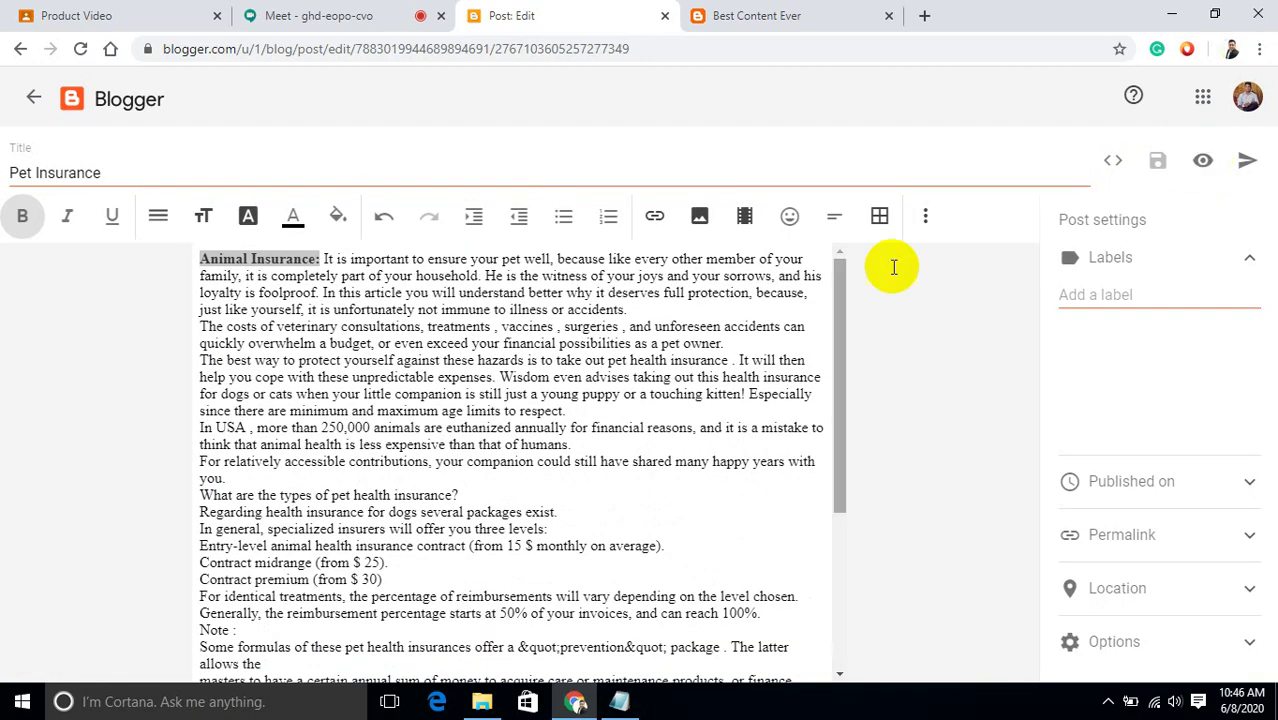
Rename the bold heading from 'Animal Insurance:' to 'Pet Insurance:'.
{"action": "left_click", "coordinate": [248, 284]}
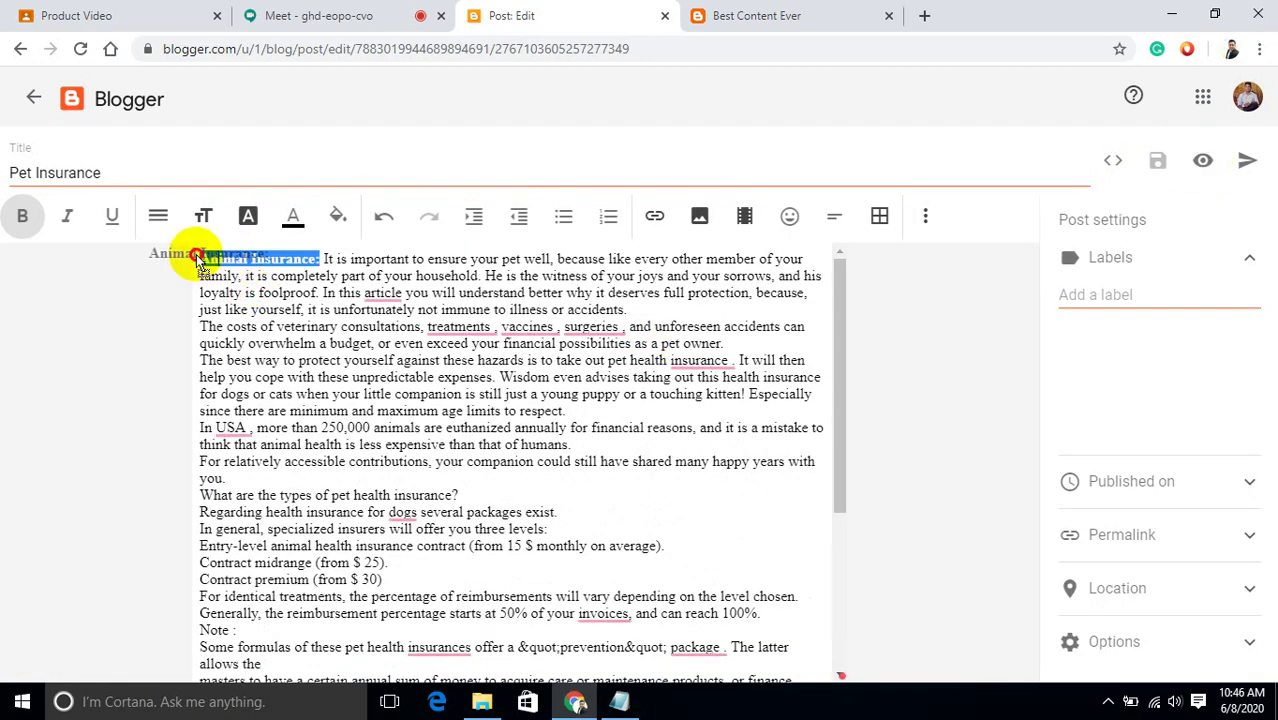
{"action": "key", "text": "BackSpace"}
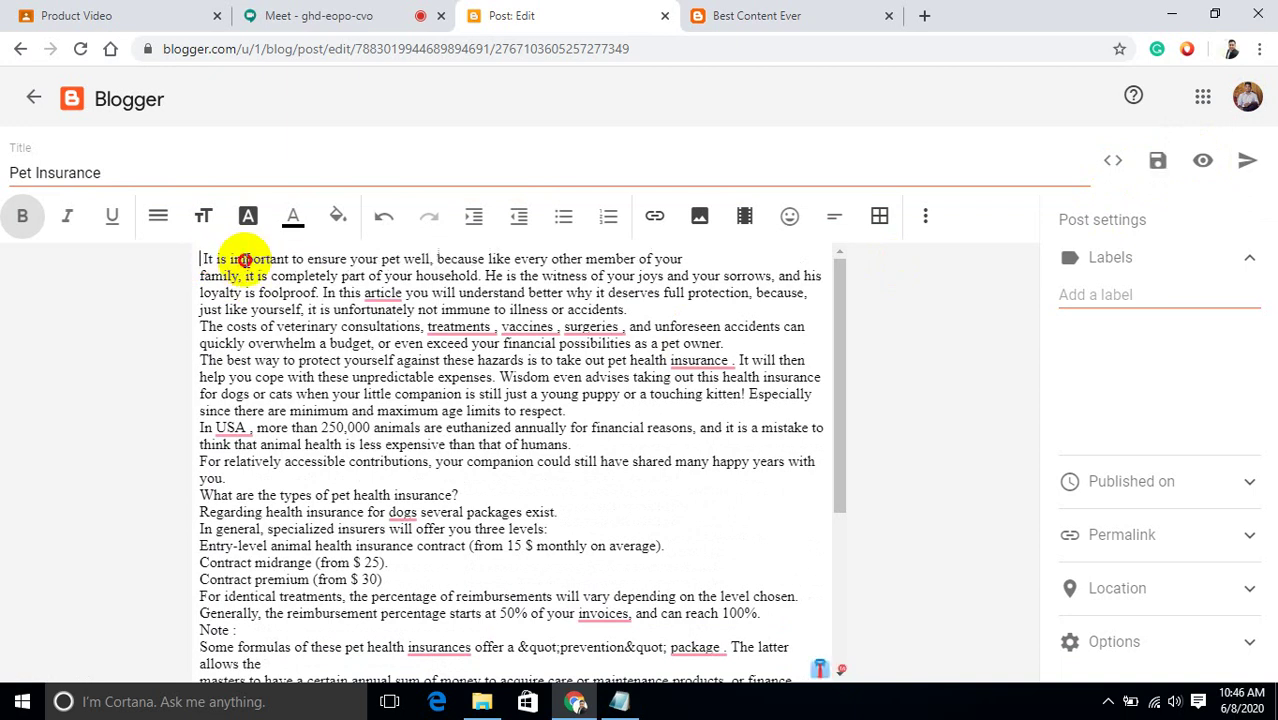
{"action": "left_click", "coordinate": [385, 224]}
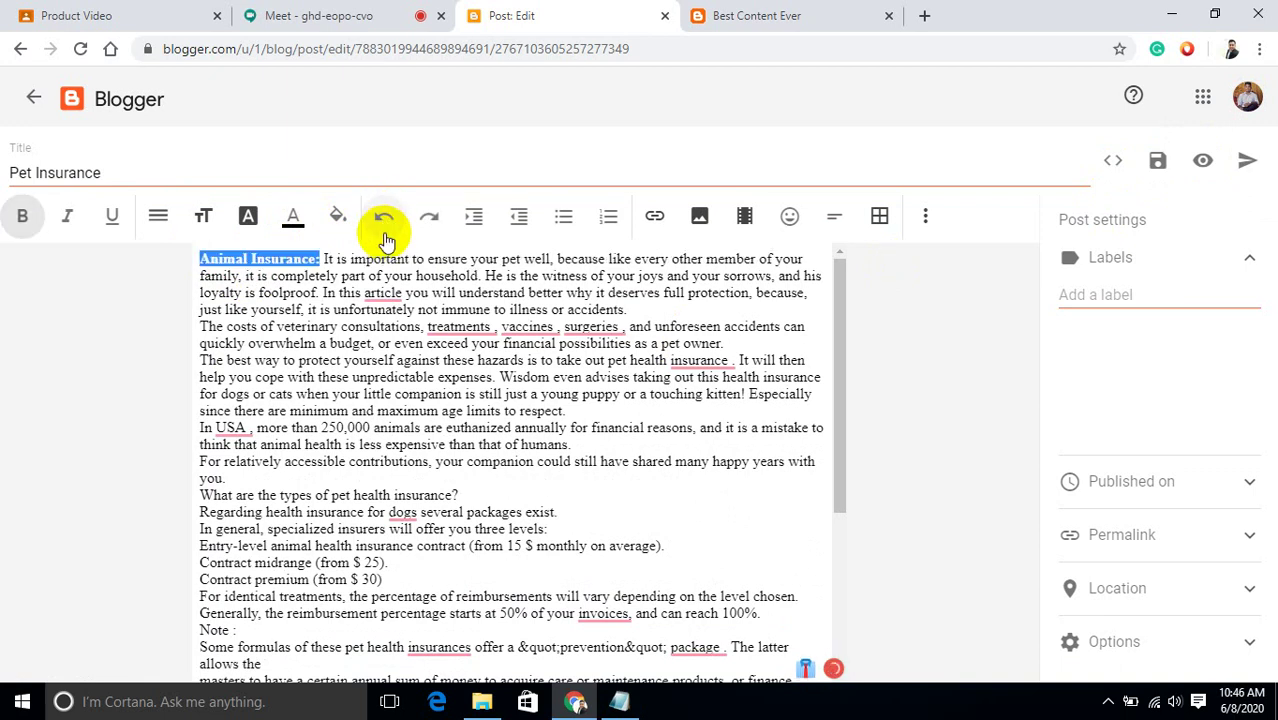
{"action": "left_click", "coordinate": [258, 262]}
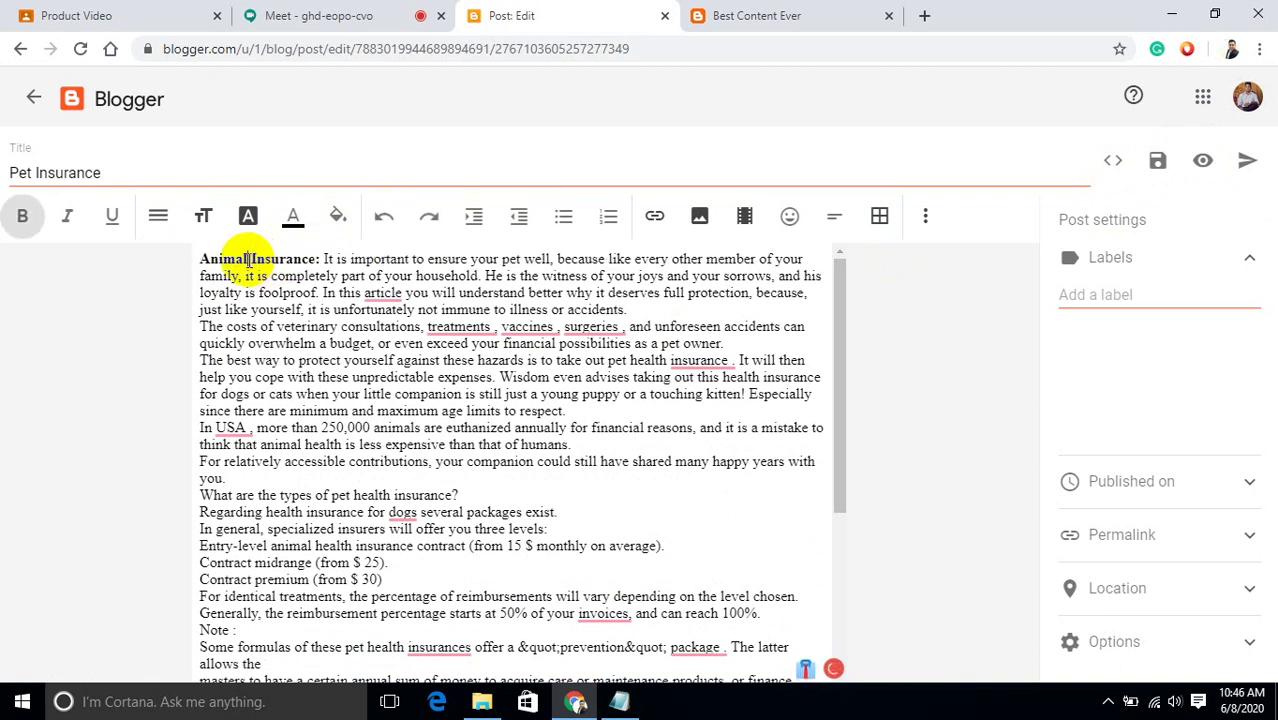
{"action": "key", "text": "BackSpace"}
{"action": "key", "text": "BackSpace"}
{"action": "key", "text": "BackSpace"}
{"action": "key", "text": "BackSpace"}
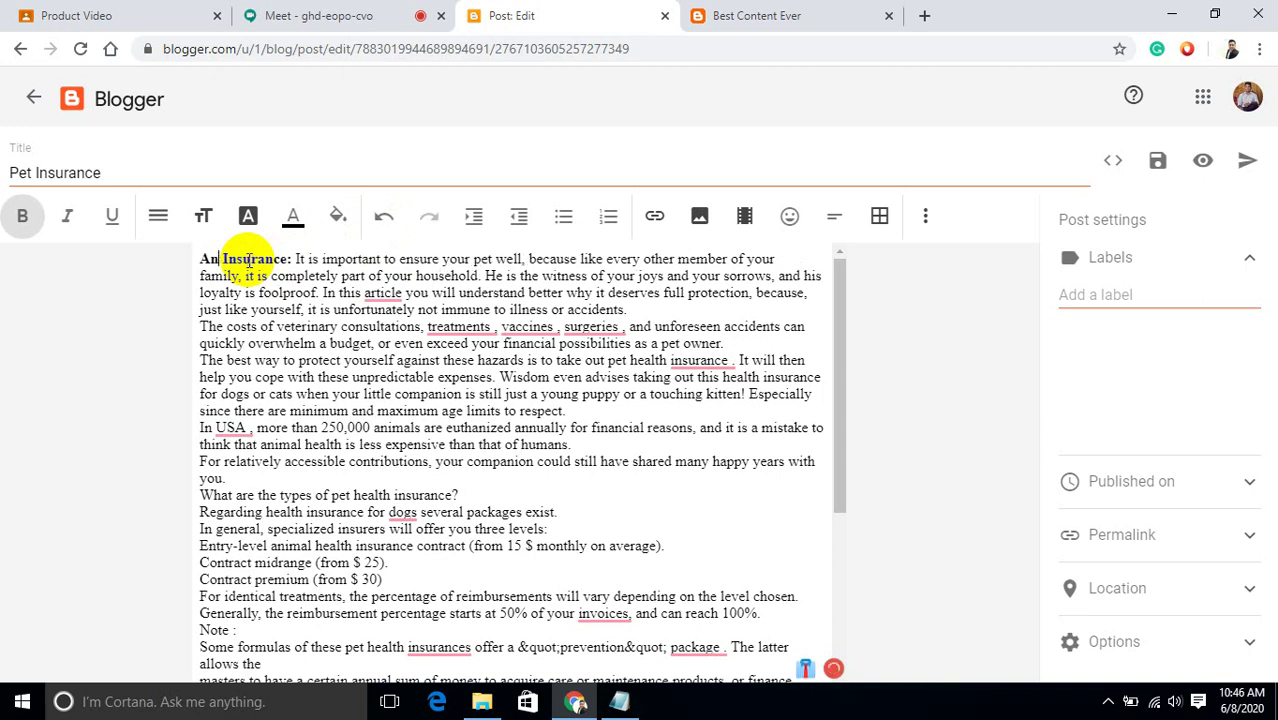
{"action": "key", "text": "BackSpace"}
{"action": "key", "text": "BackSpace"}
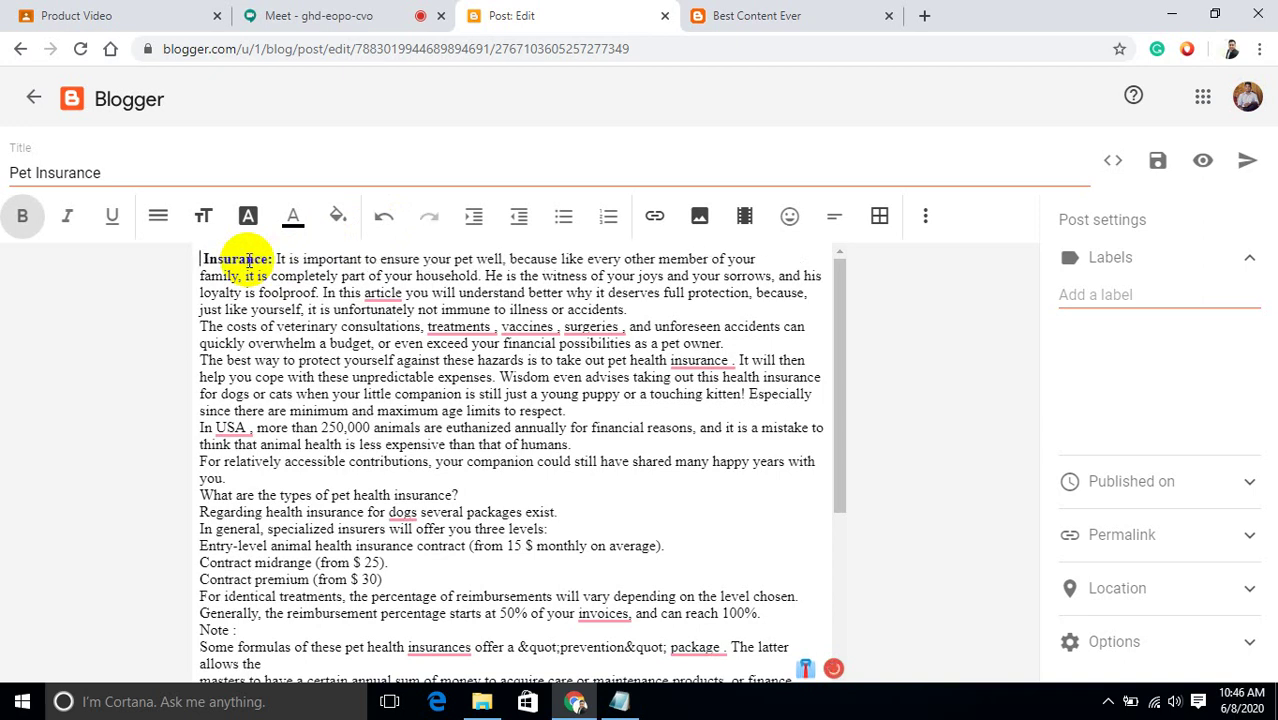
{"action": "type", "text": "Pet"}
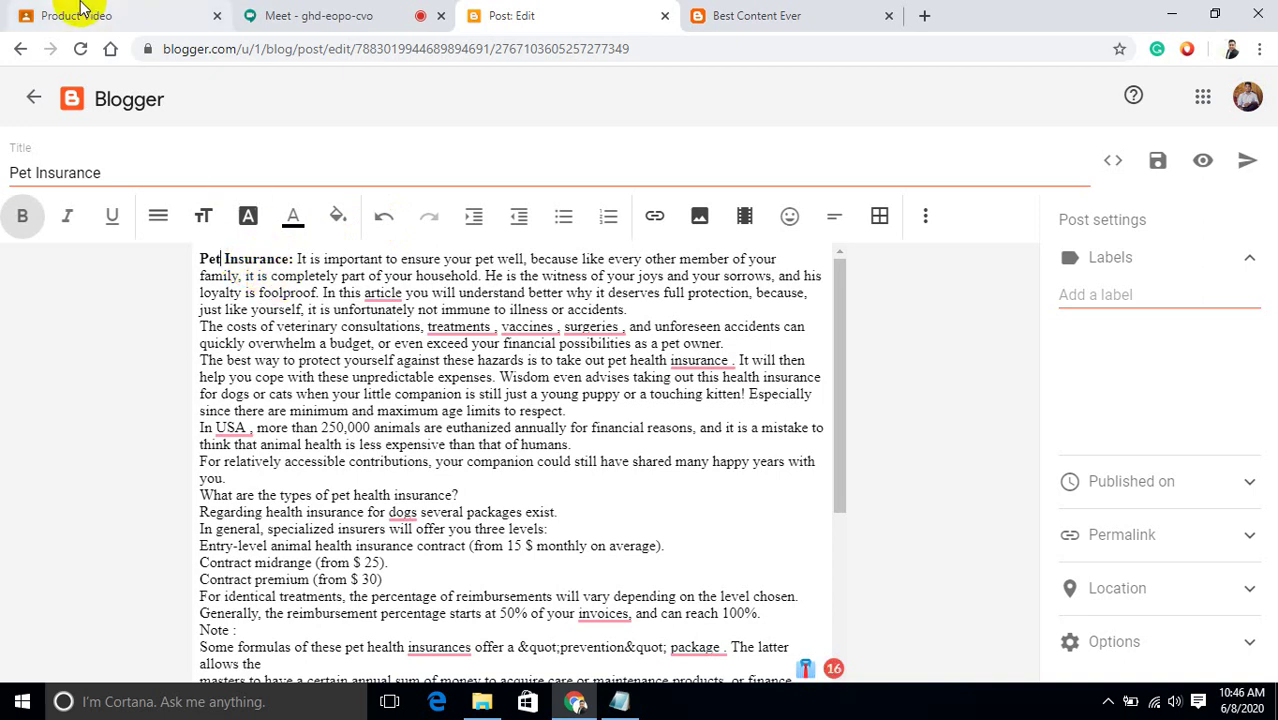
Glance at the Product Video assignment and meeting tabs, then return to the post editor.
{"action": "left_click", "coordinate": [35, 13]}
{"action": "left_click", "coordinate": [305, 22]}
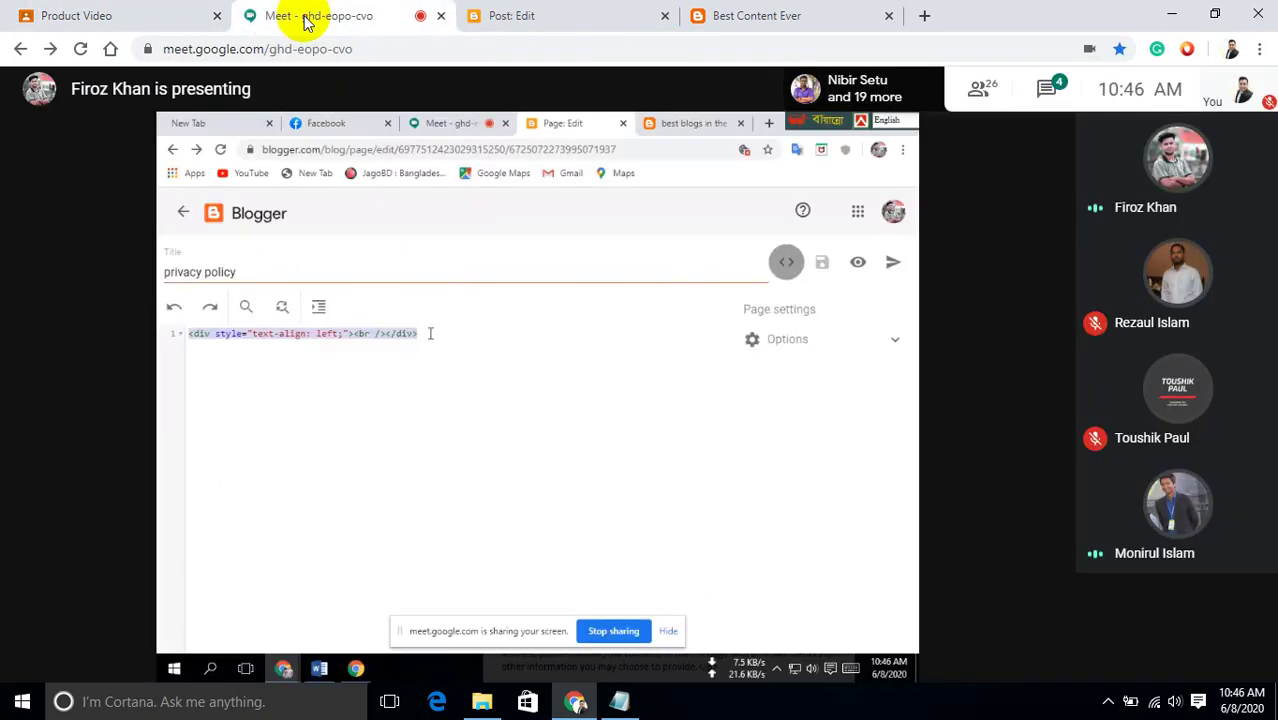
{"action": "left_click", "coordinate": [160, 12]}
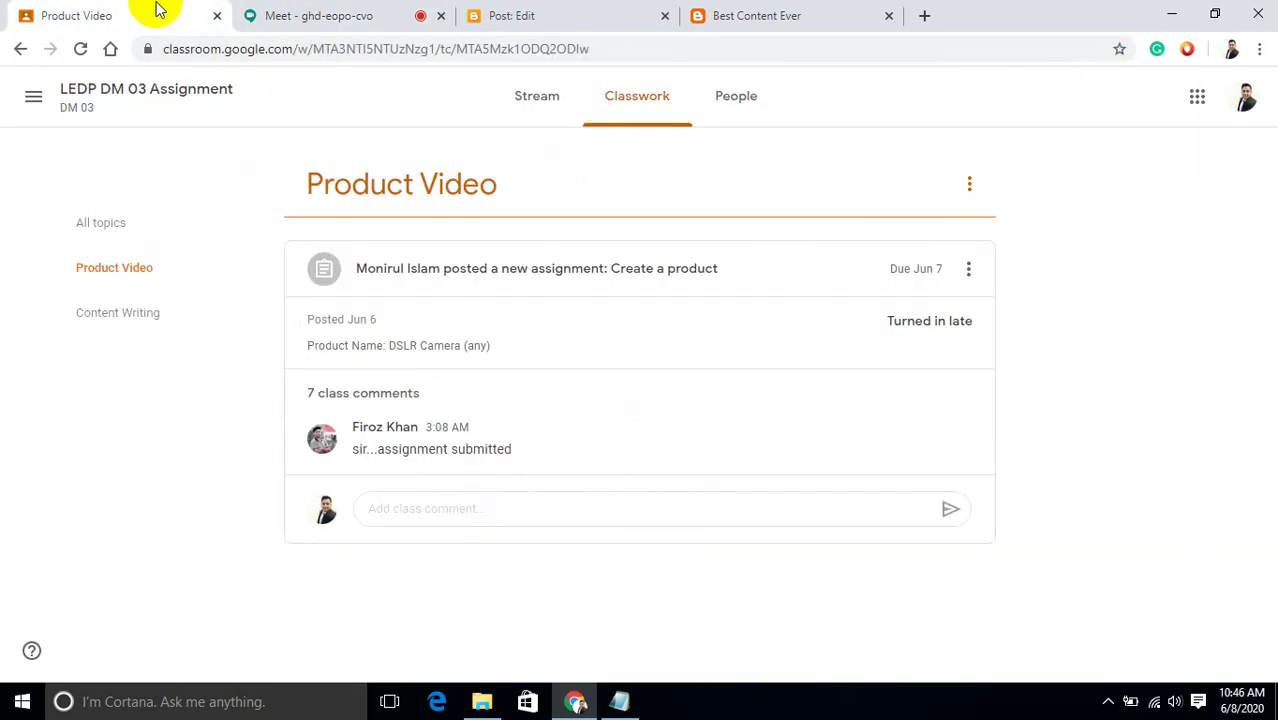
{"action": "left_click", "coordinate": [589, 14]}
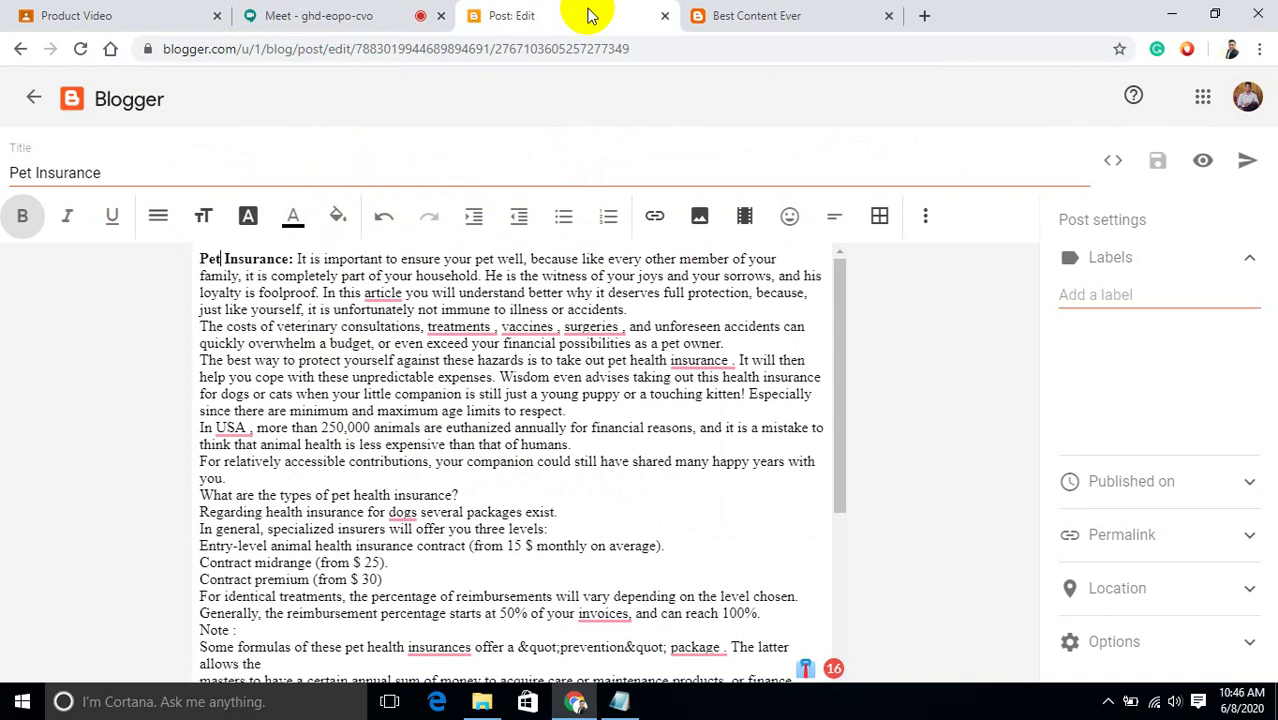
Change 'animal insurance' to 'pet insurance' in the last paragraph, then publish and confirm.
{"action": "left_click_drag", "start_coordinate": [843, 336], "coordinate": [845, 590]}
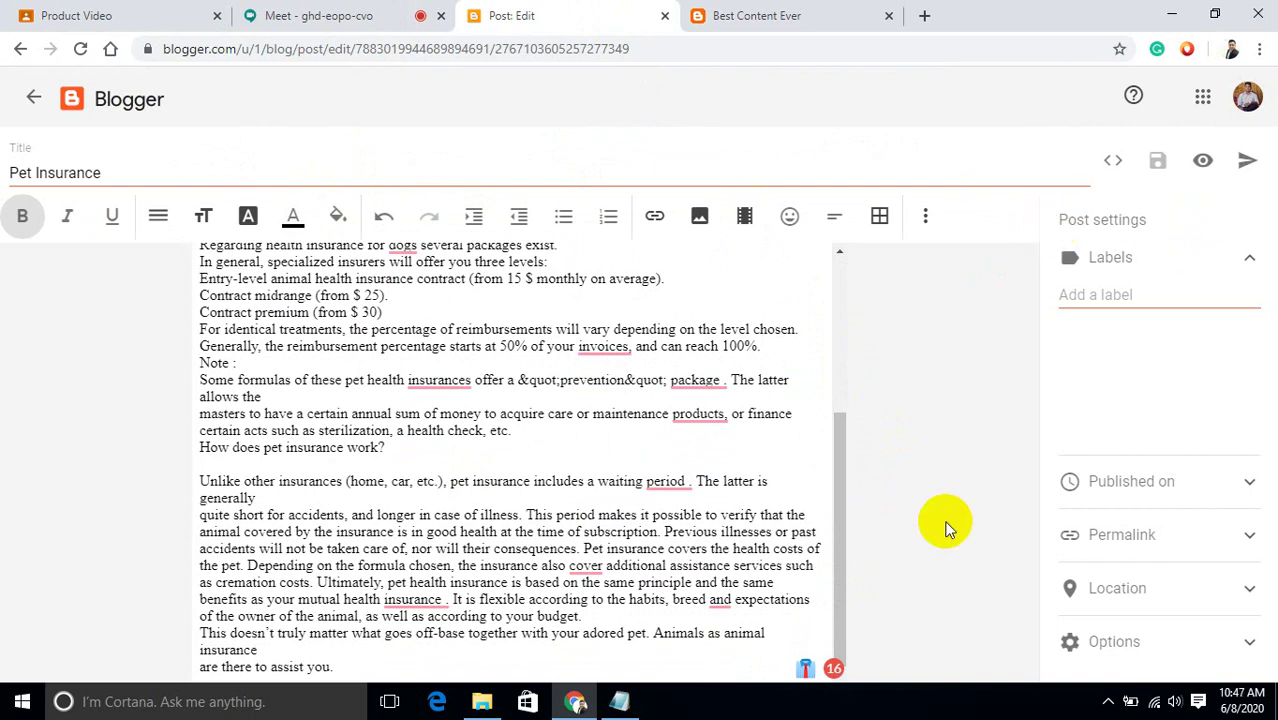
{"action": "left_click", "coordinate": [766, 632]}
{"action": "key", "text": "BackSpace"}
{"action": "key", "text": "BackSpace"}
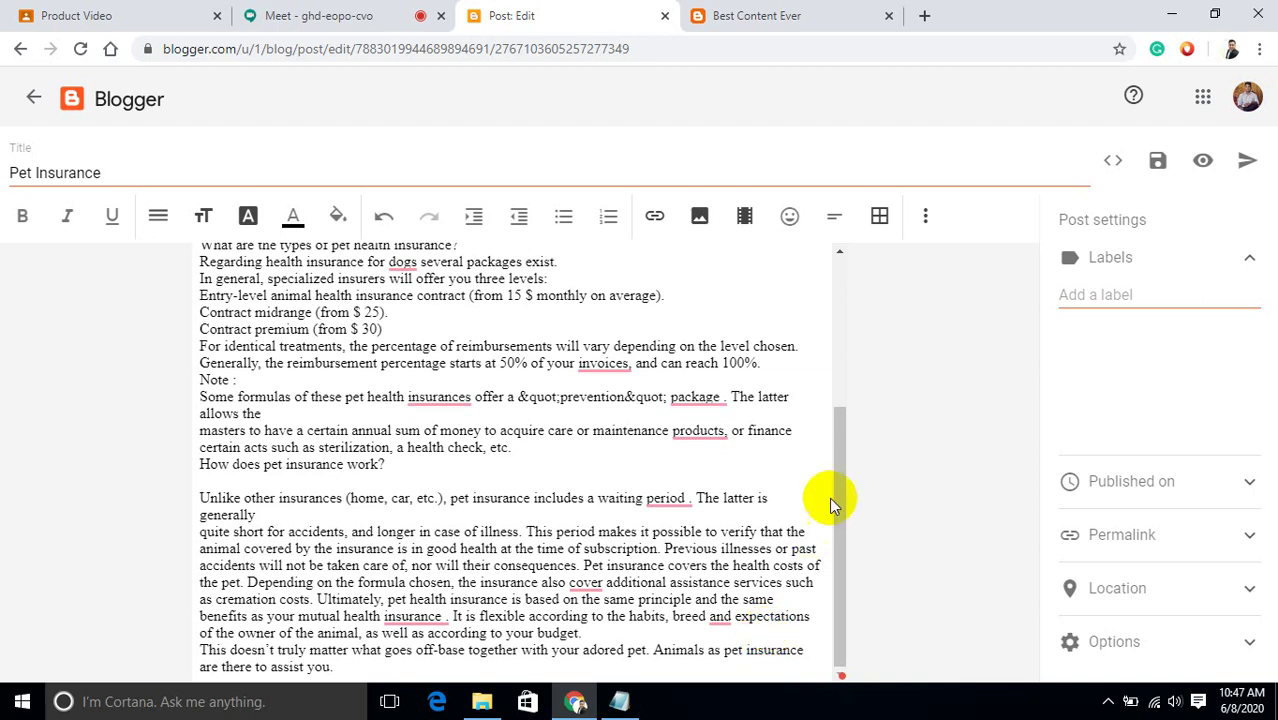
{"action": "left_click", "coordinate": [1247, 162]}
{"action": "left_click", "coordinate": [712, 422]}
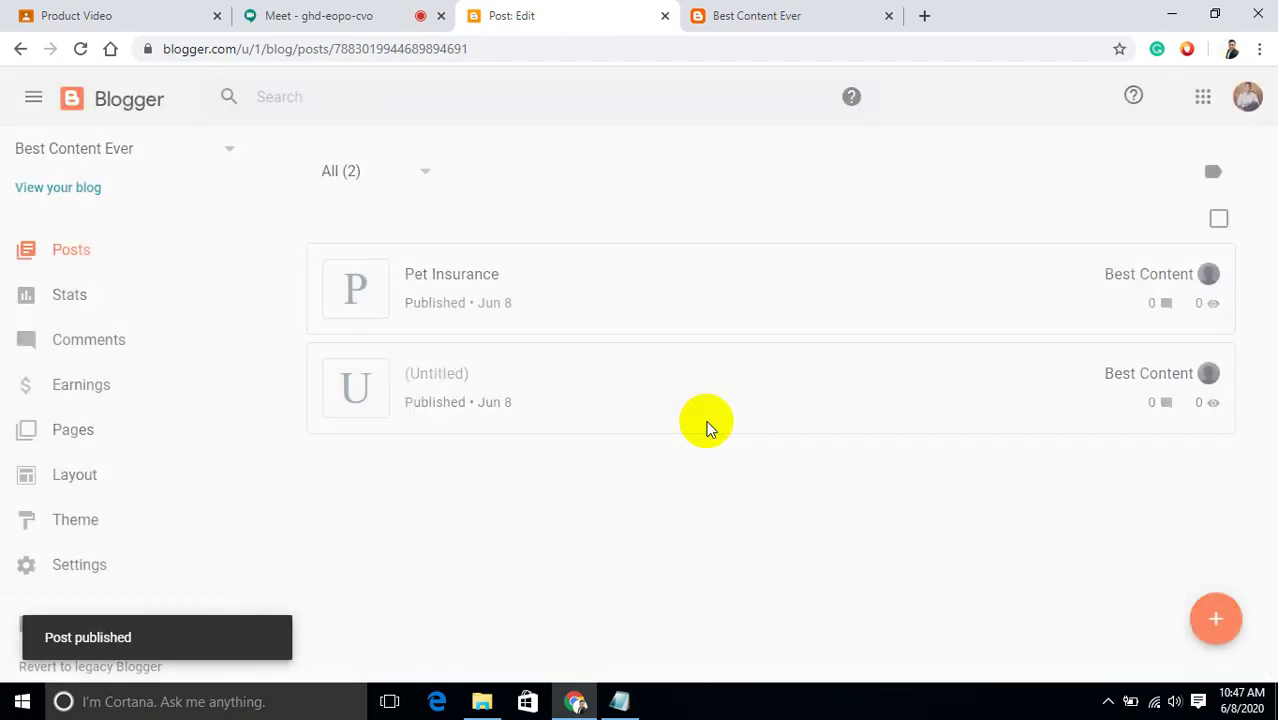
Switch to the Google Meet tab to watch the presenter's Blogger screen share.
{"action": "left_click", "coordinate": [357, 10]}
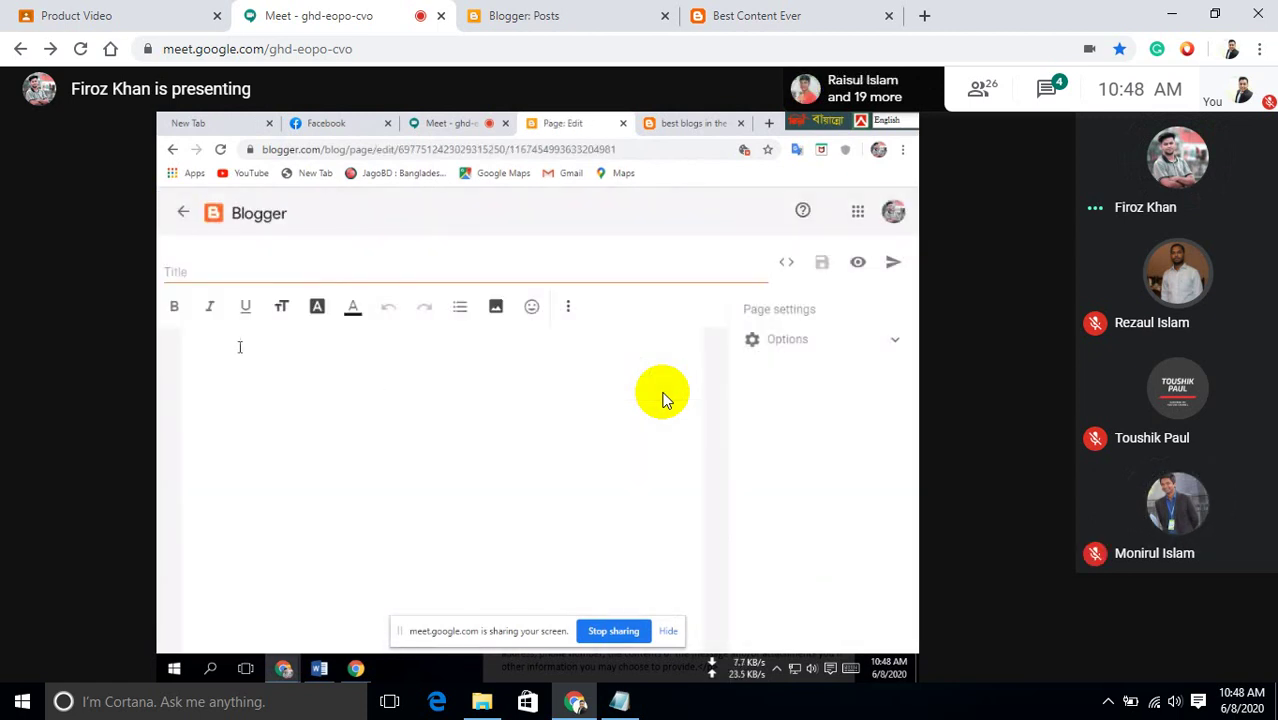
{"action": "left_click", "coordinate": [516, 12]}
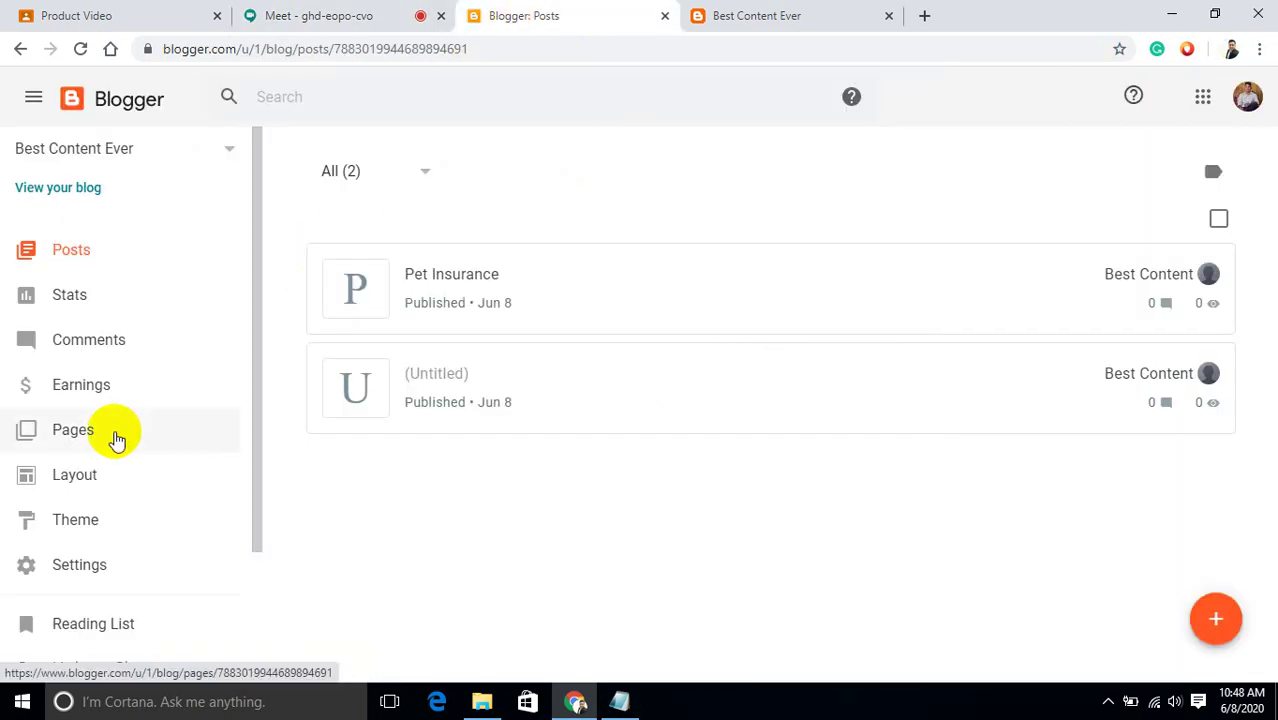
{"action": "left_click", "coordinate": [86, 432]}
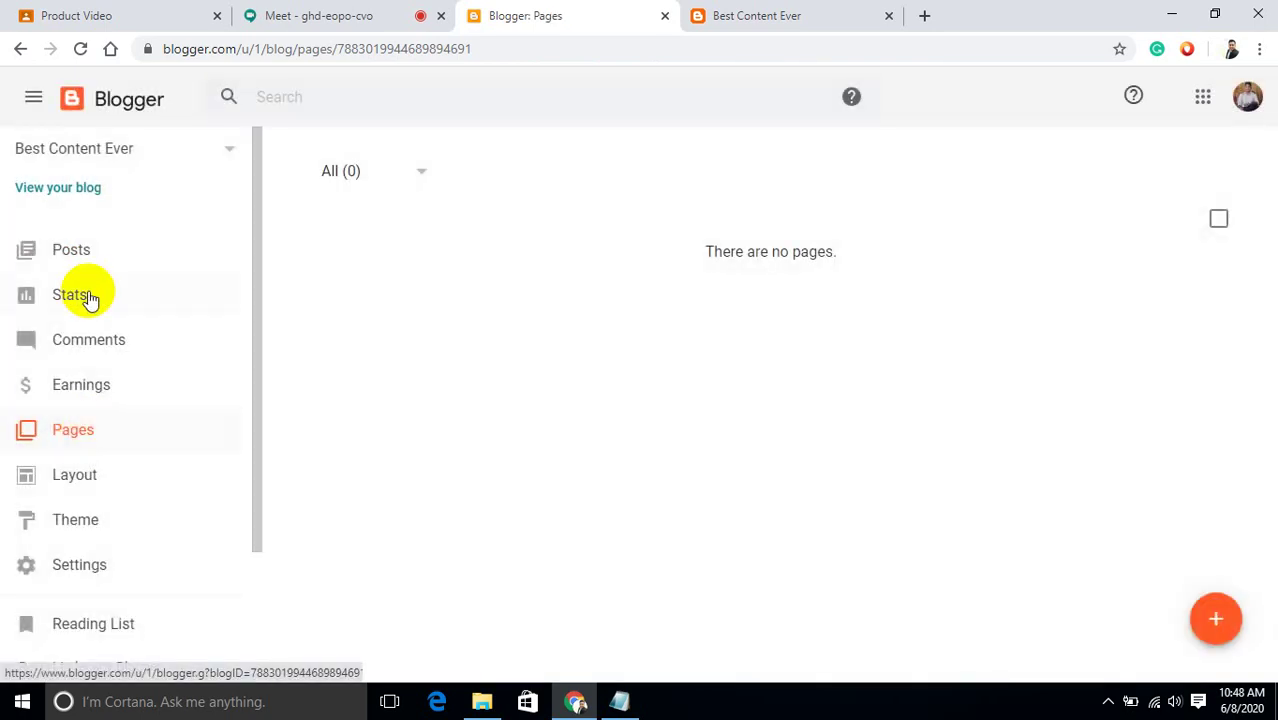
{"action": "left_click", "coordinate": [93, 257]}
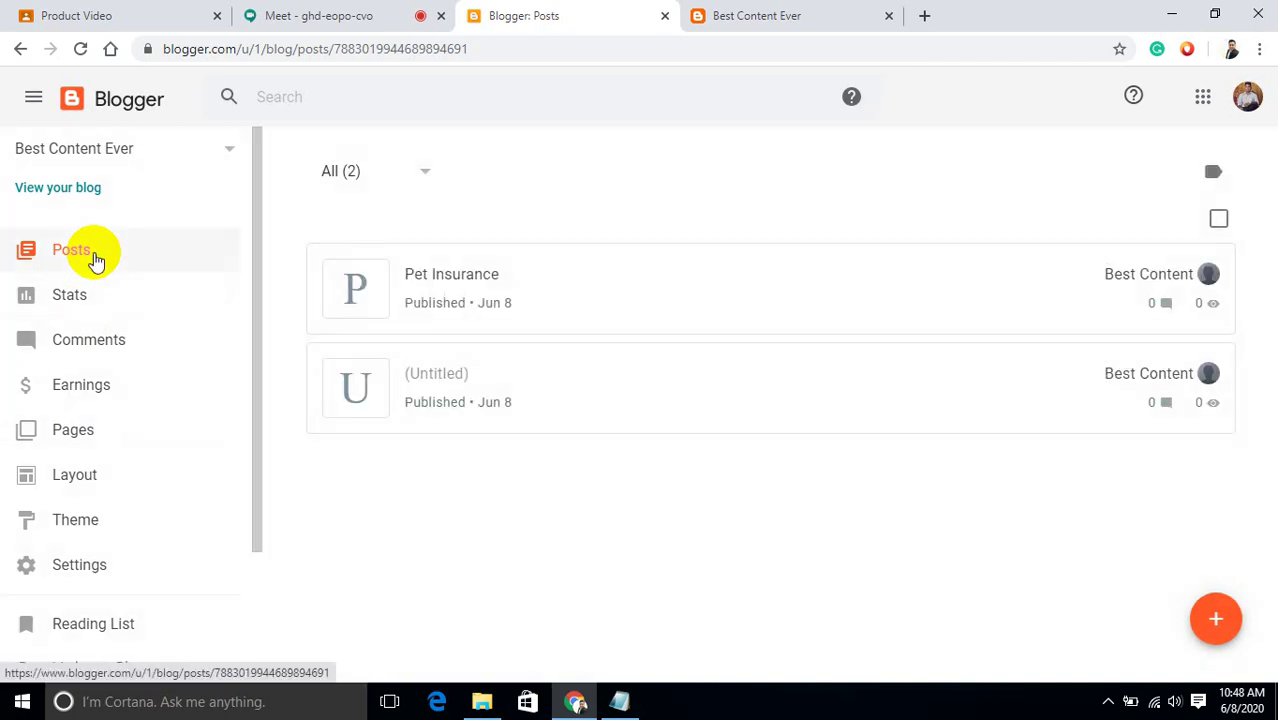
{"action": "left_click", "coordinate": [65, 440]}
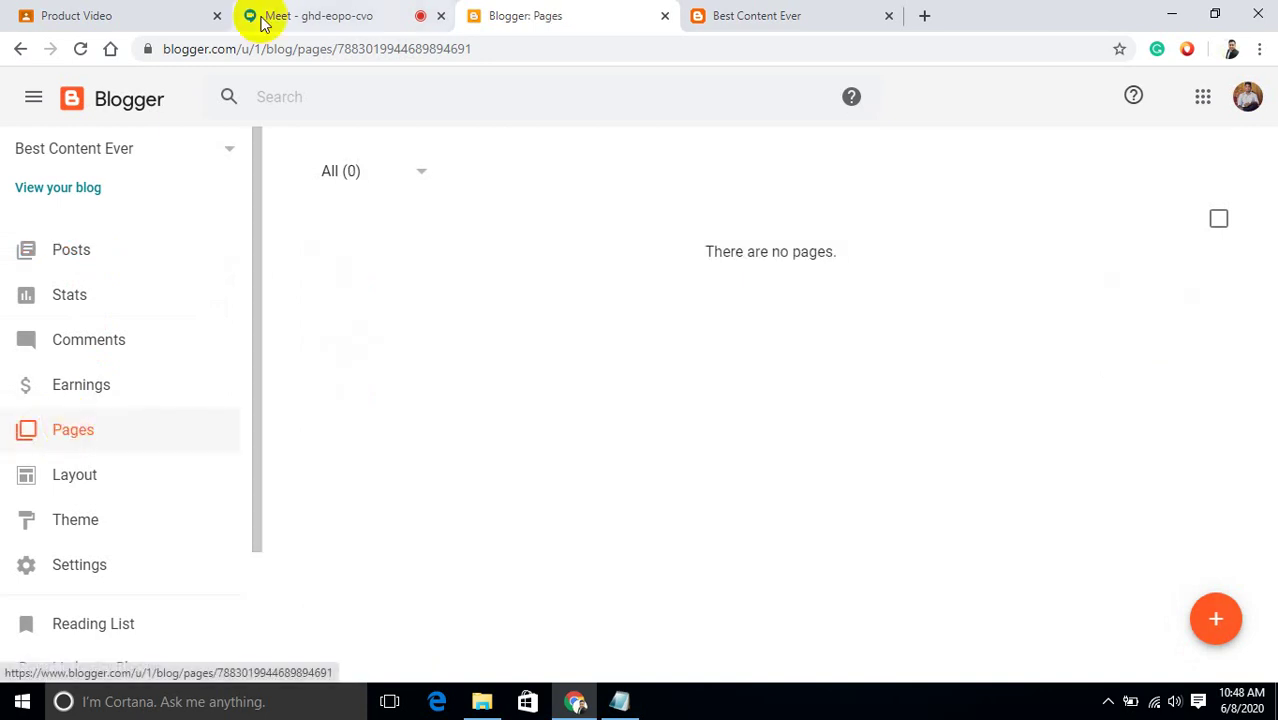
{"action": "left_click", "coordinate": [297, 12]}
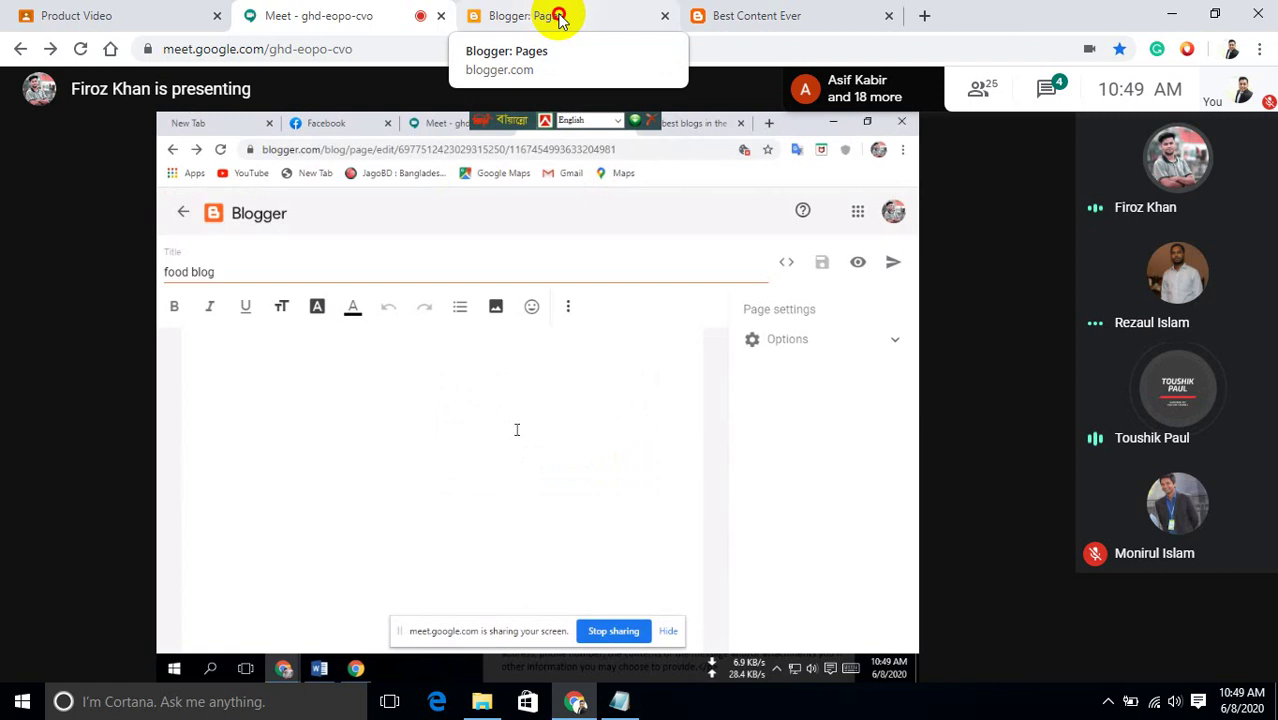
{"action": "left_click", "coordinate": [558, 14]}
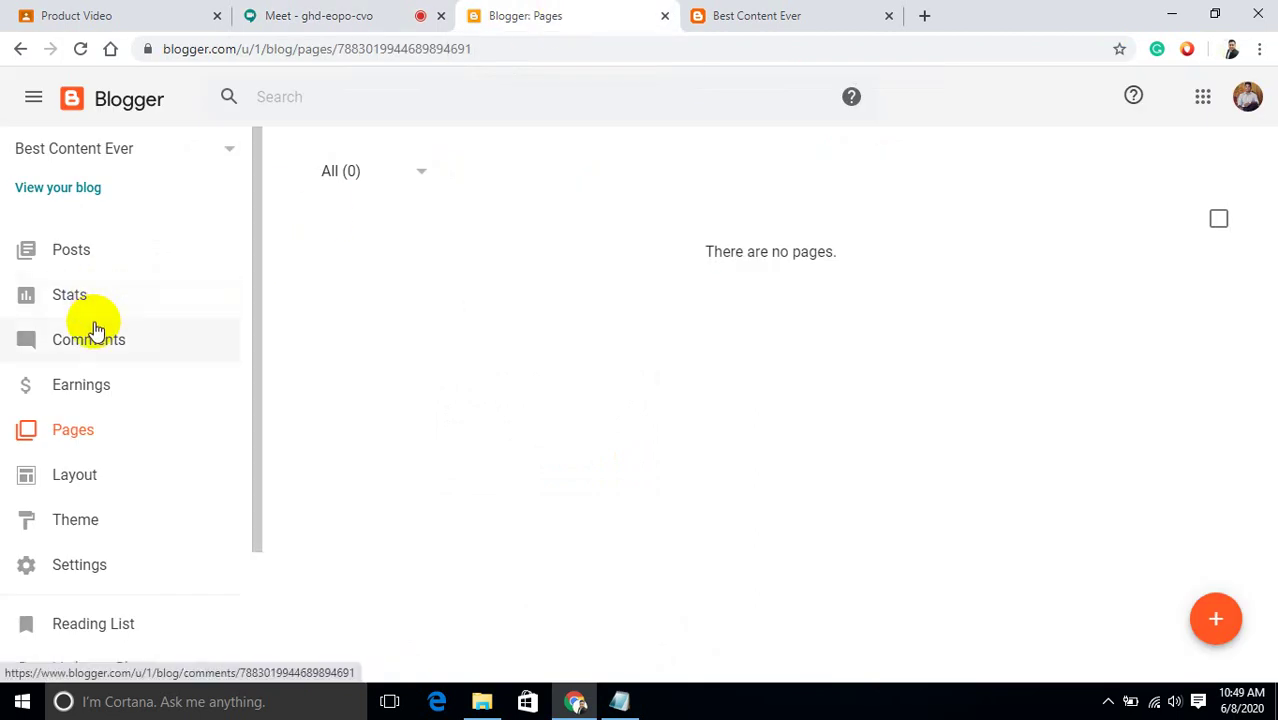
{"action": "left_click", "coordinate": [71, 252]}
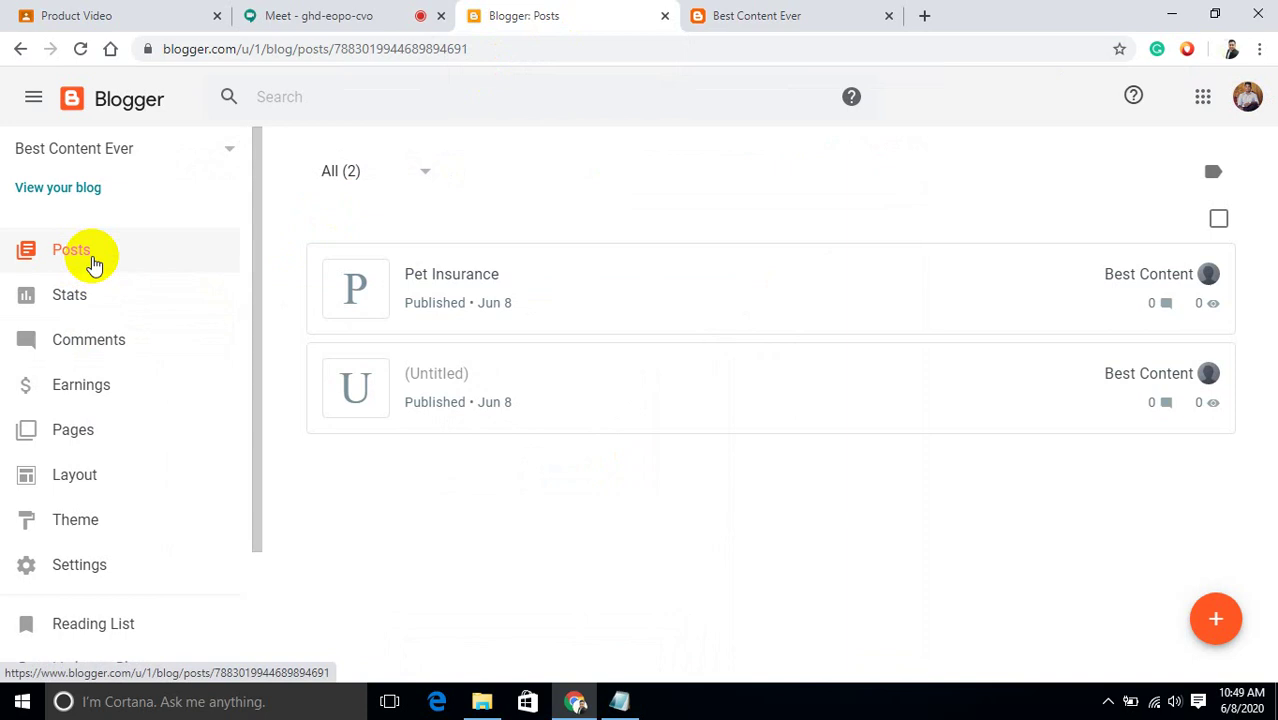
{"action": "left_click", "coordinate": [64, 432]}
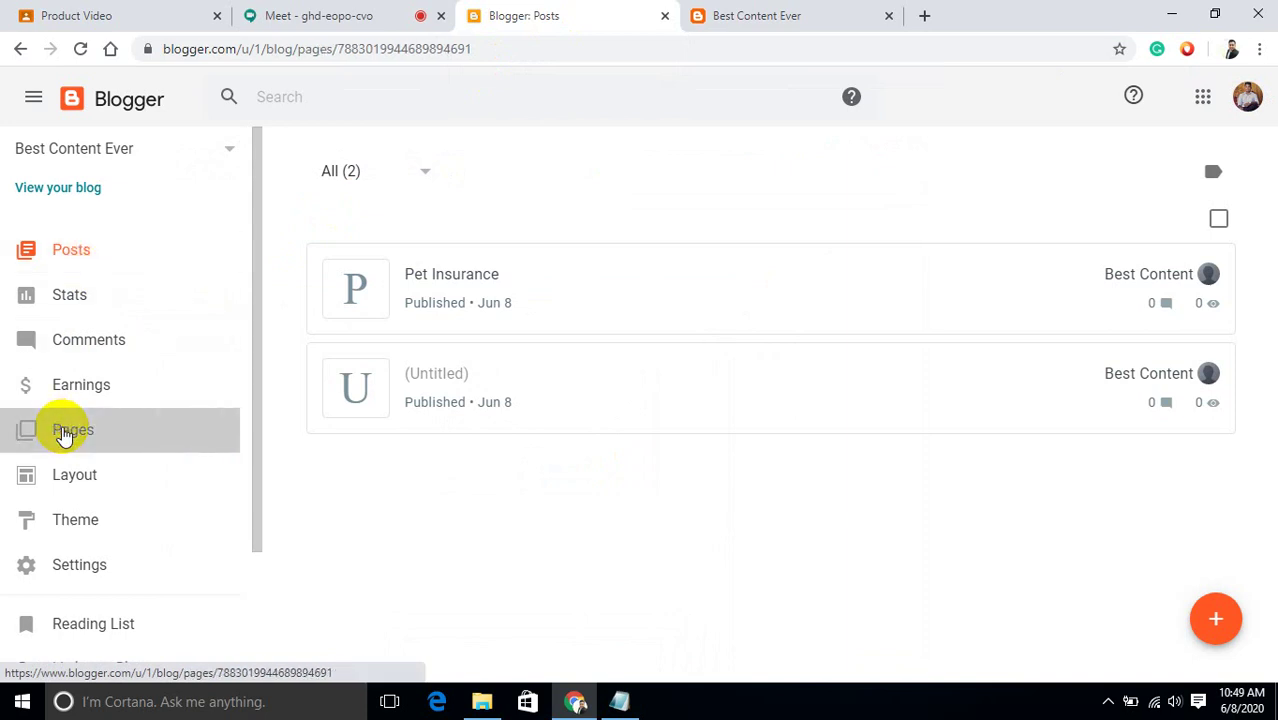
Create a new blank page in HTML code view and bring up the CONTENT Notepad file.
{"action": "left_click", "coordinate": [1218, 618]}
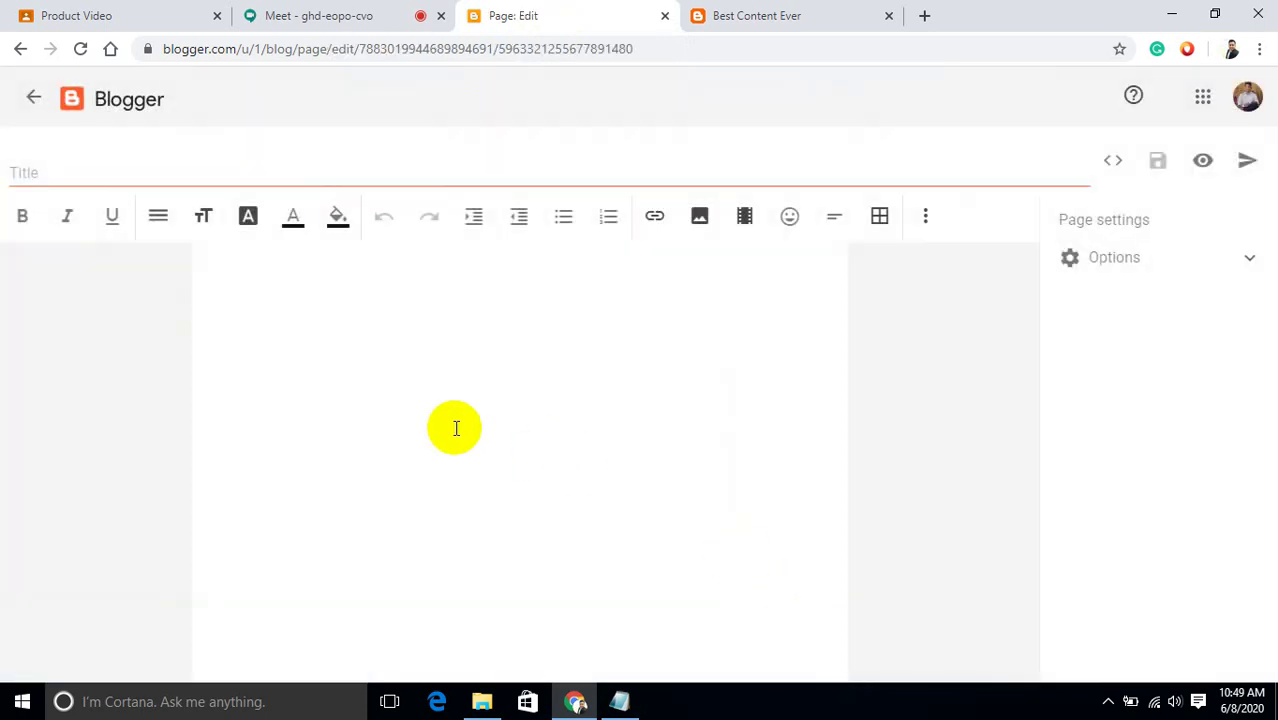
{"action": "left_click", "coordinate": [1122, 164]}
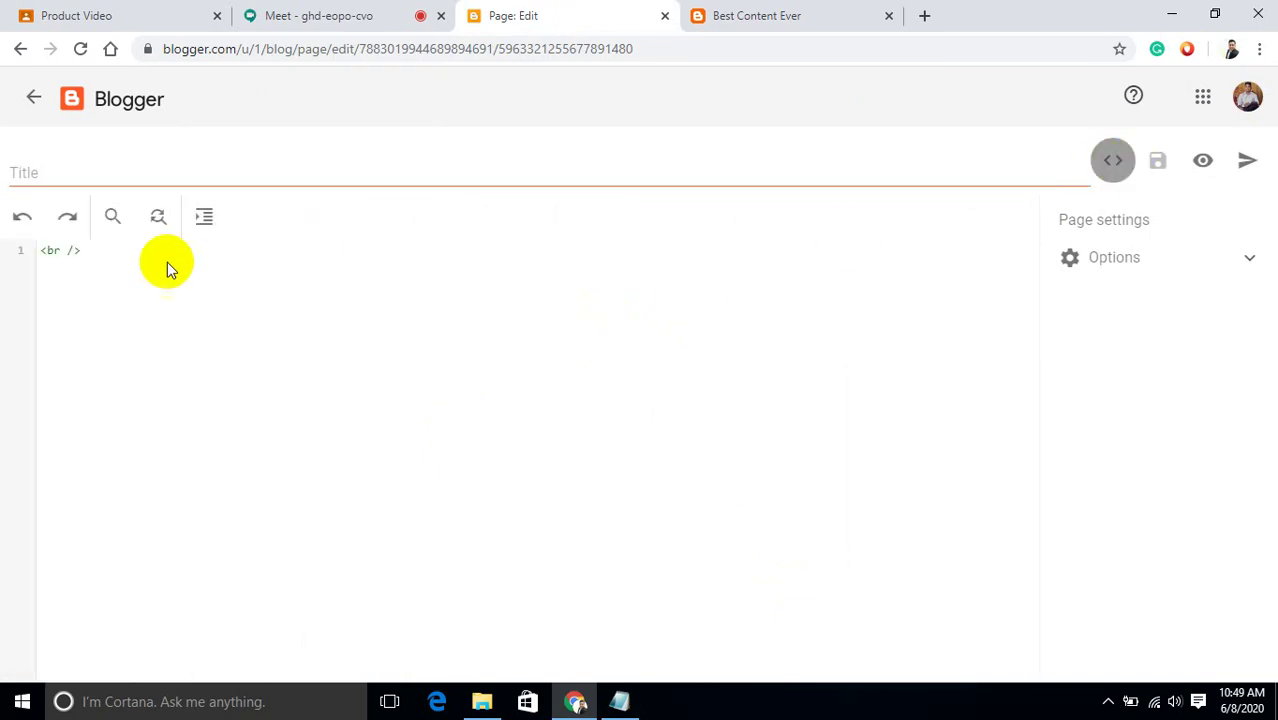
{"action": "mouse_move", "coordinate": [620, 705]}
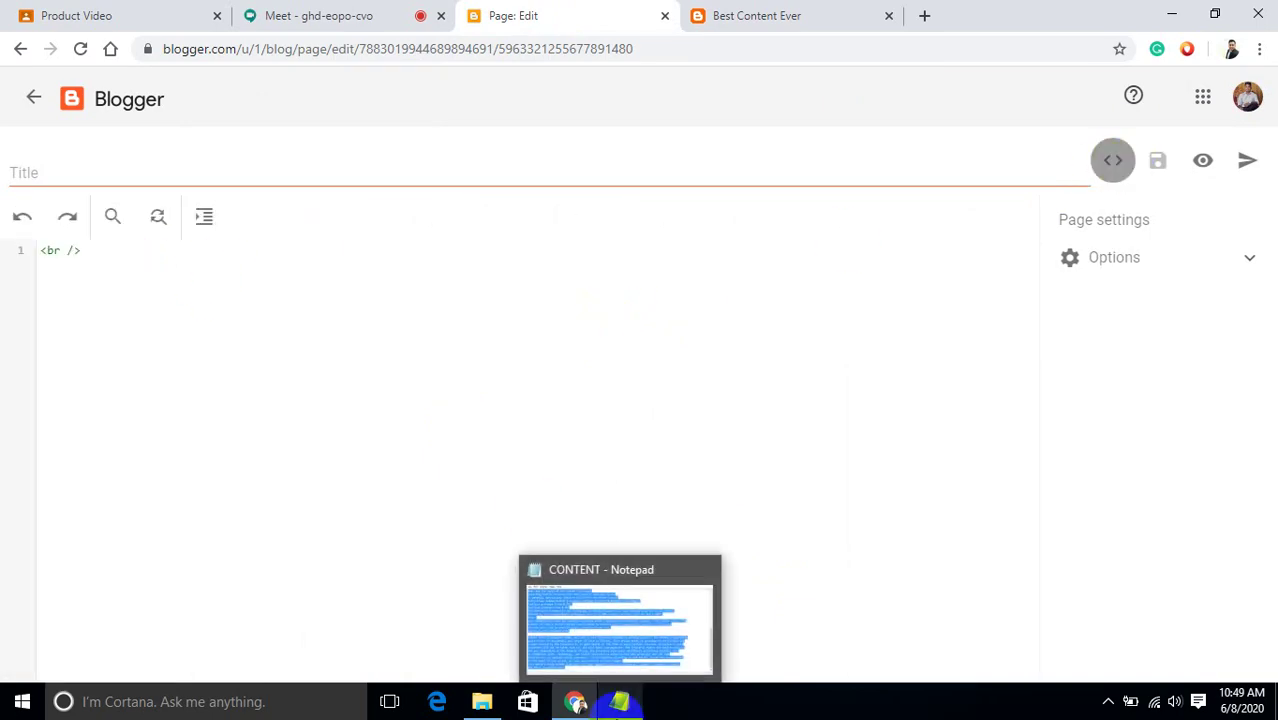
{"action": "left_click", "coordinate": [602, 626]}
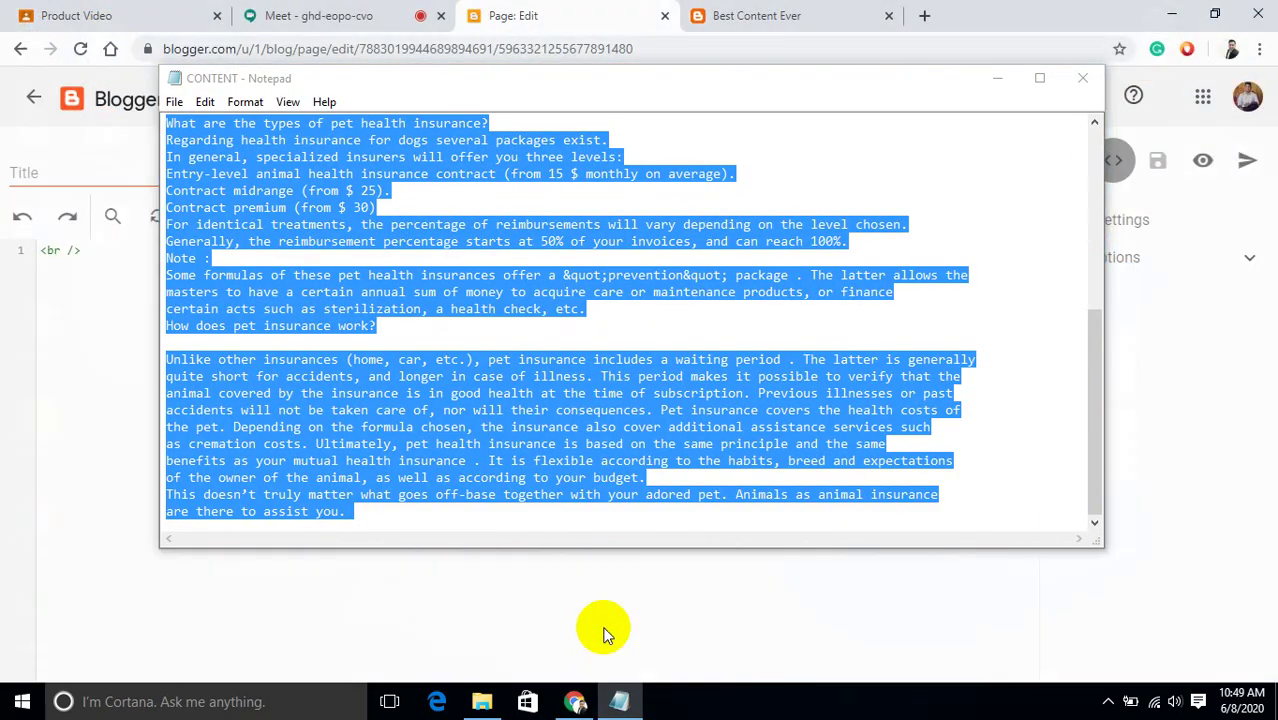
Open the 'best content blog' desktop file in Notepad and select its privacy-policy HTML.
{"action": "left_click", "coordinate": [985, 77]}
{"action": "left_click", "coordinate": [1170, 13]}
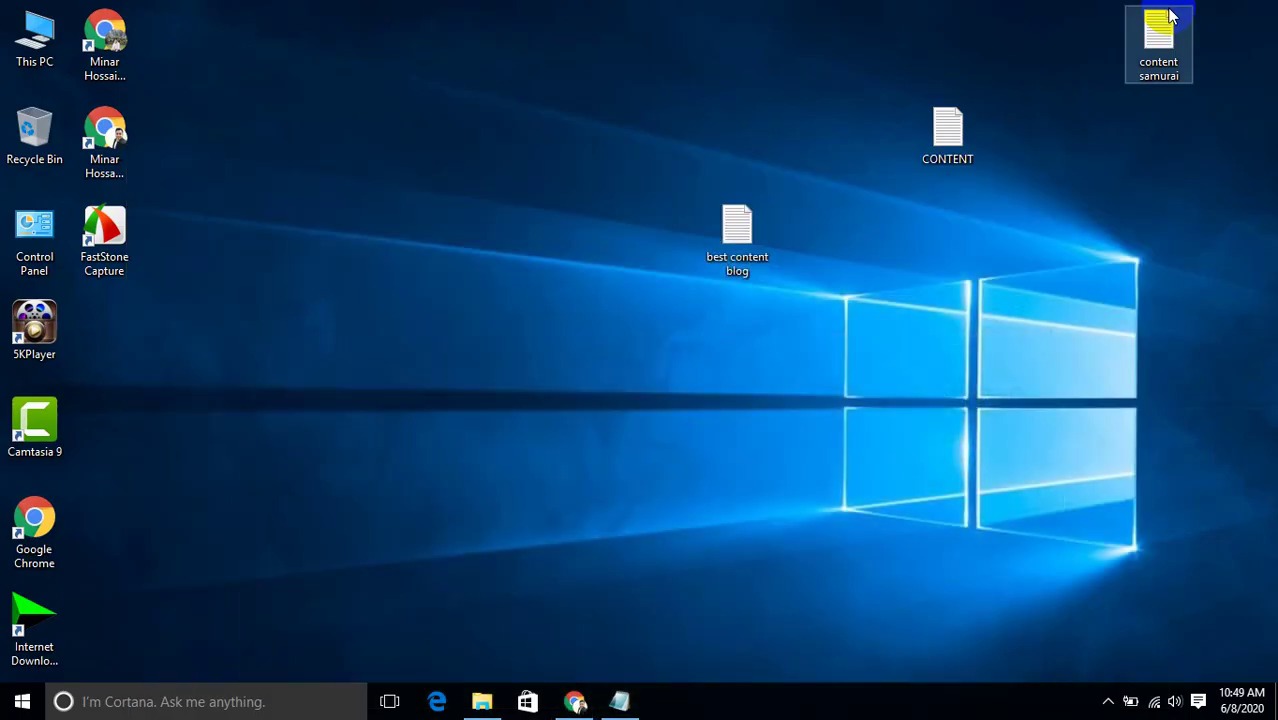
{"action": "left_click", "coordinate": [935, 145]}
{"action": "left_click", "coordinate": [741, 236]}
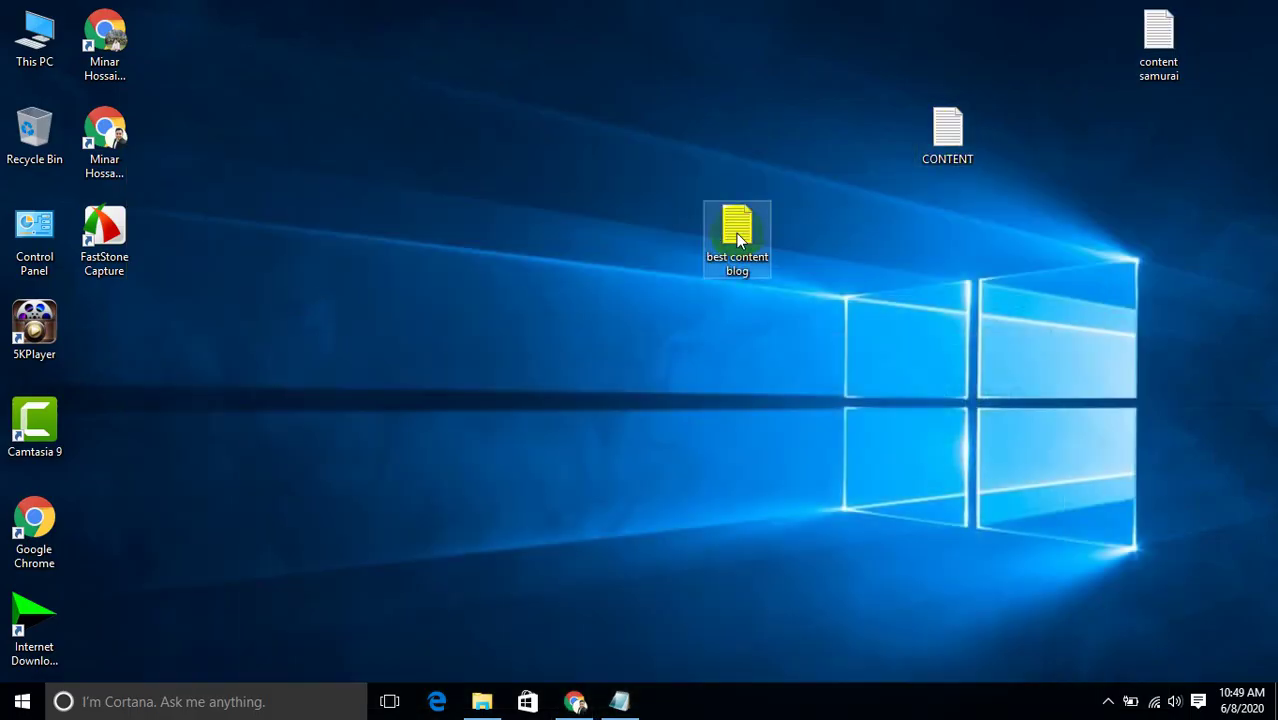
{"action": "double_click", "coordinate": [740, 236]}
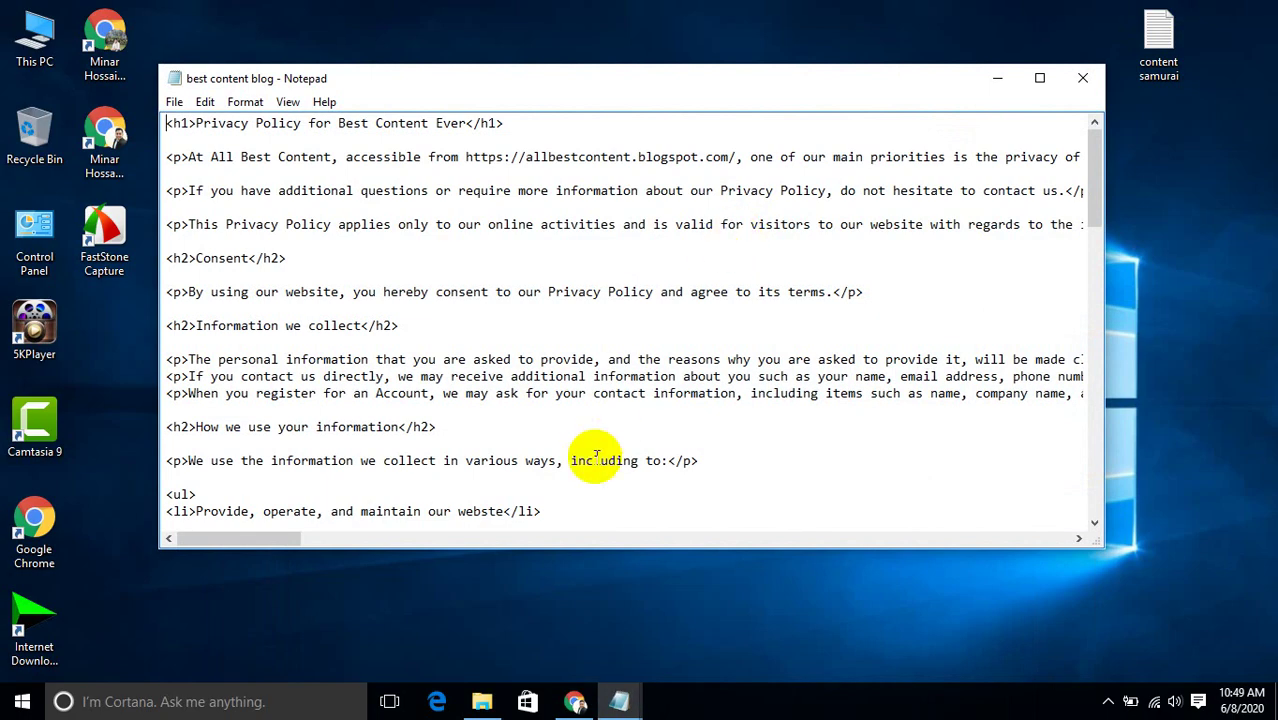
{"action": "left_click_drag", "start_coordinate": [563, 530], "coordinate": [563, 530]}
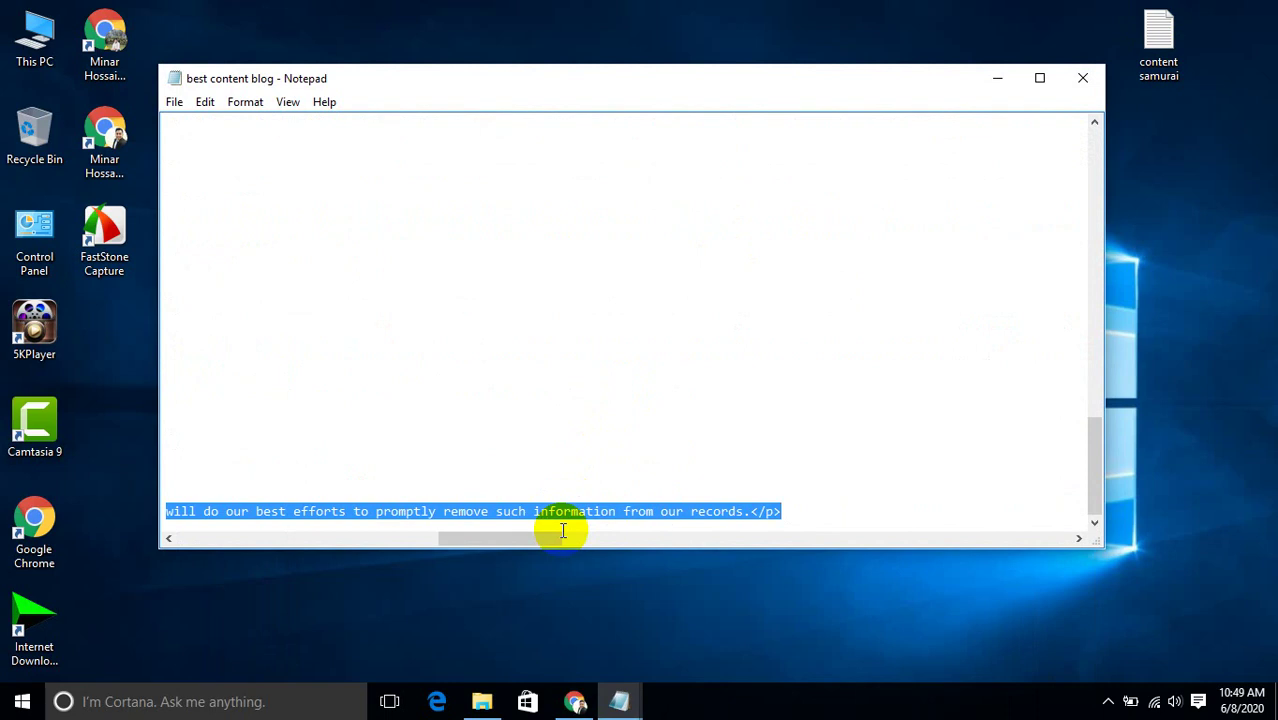
Replace the new page's <br /> code with the pasted Privacy Policy HTML.
{"action": "mouse_move", "coordinate": [575, 695]}
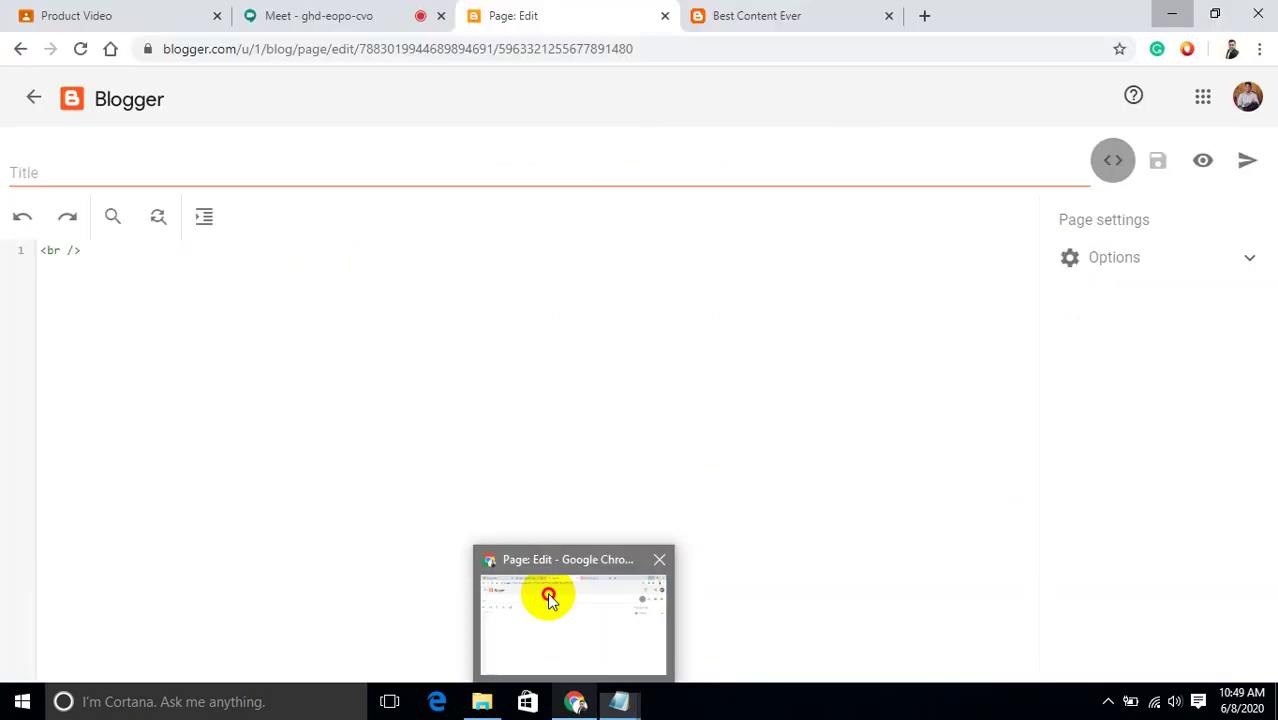
{"action": "left_click", "coordinate": [549, 598]}
{"action": "left_click", "coordinate": [21, 246]}
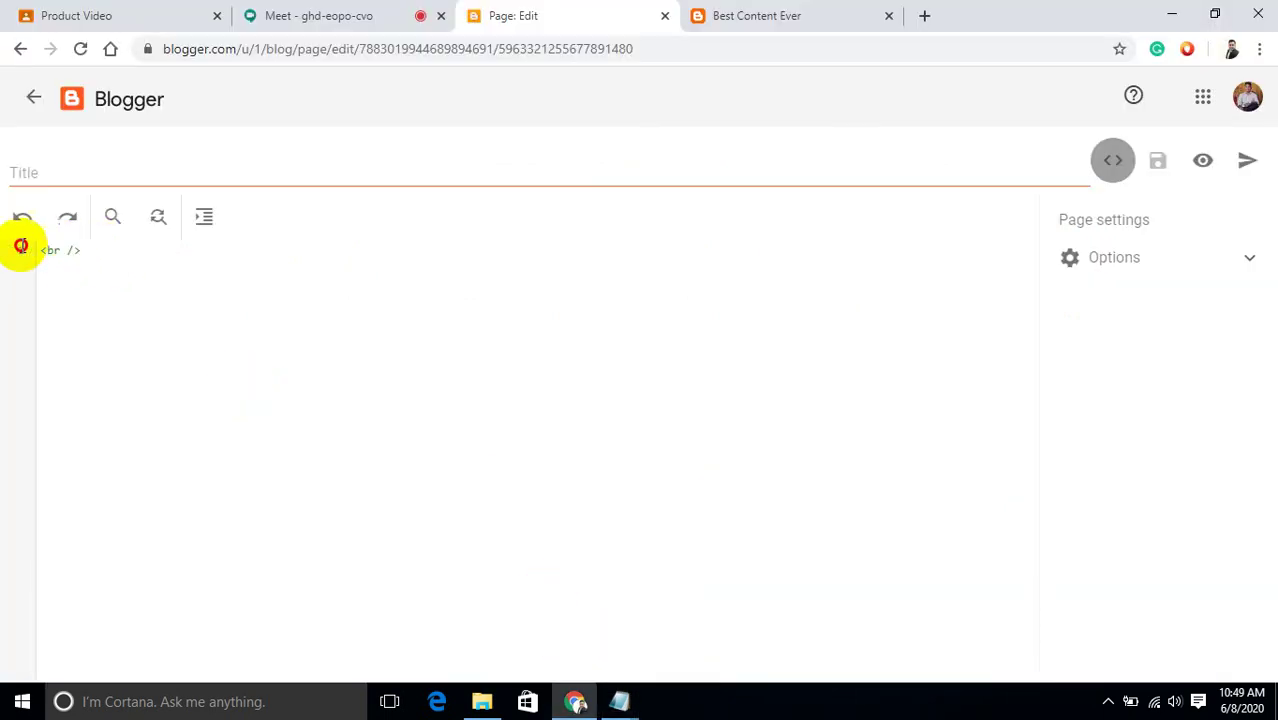
{"action": "left_click_drag", "start_coordinate": [21, 251], "coordinate": [78, 251]}
{"action": "key", "text": "ctrl+v"}
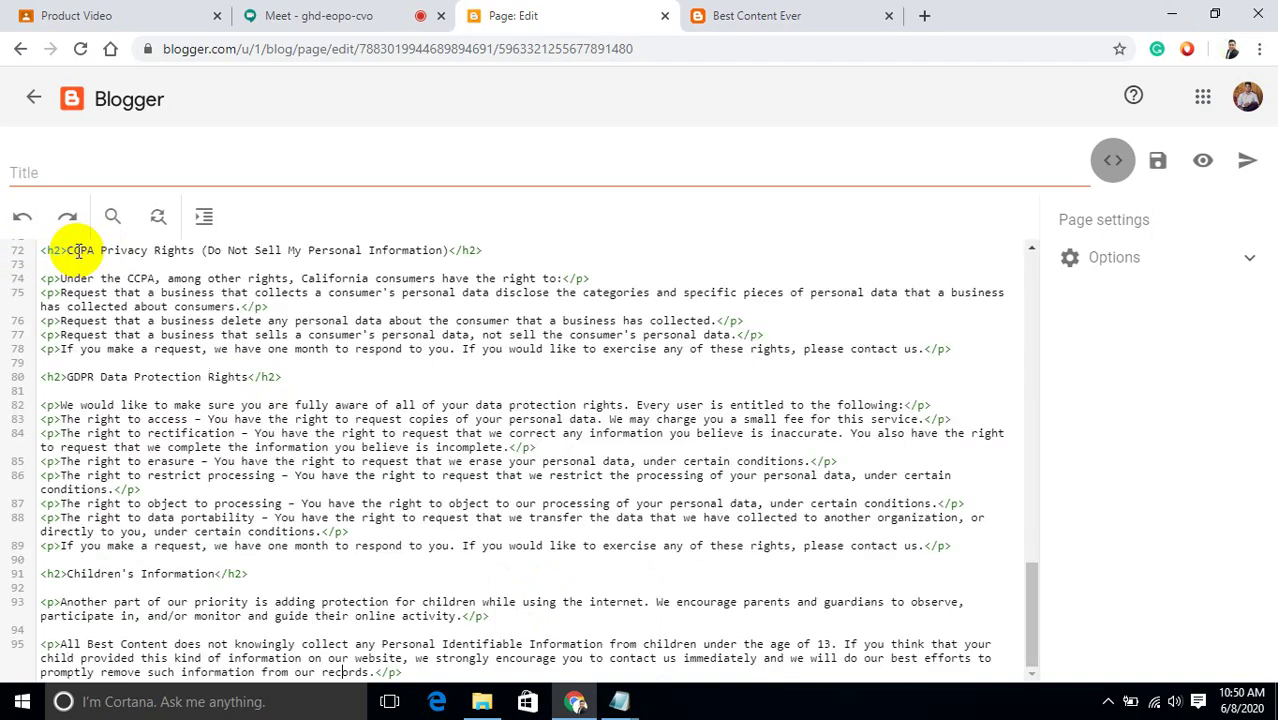
Preview the Privacy Policy page, then publish it to the blog and confirm.
{"action": "left_click", "coordinate": [1203, 163]}
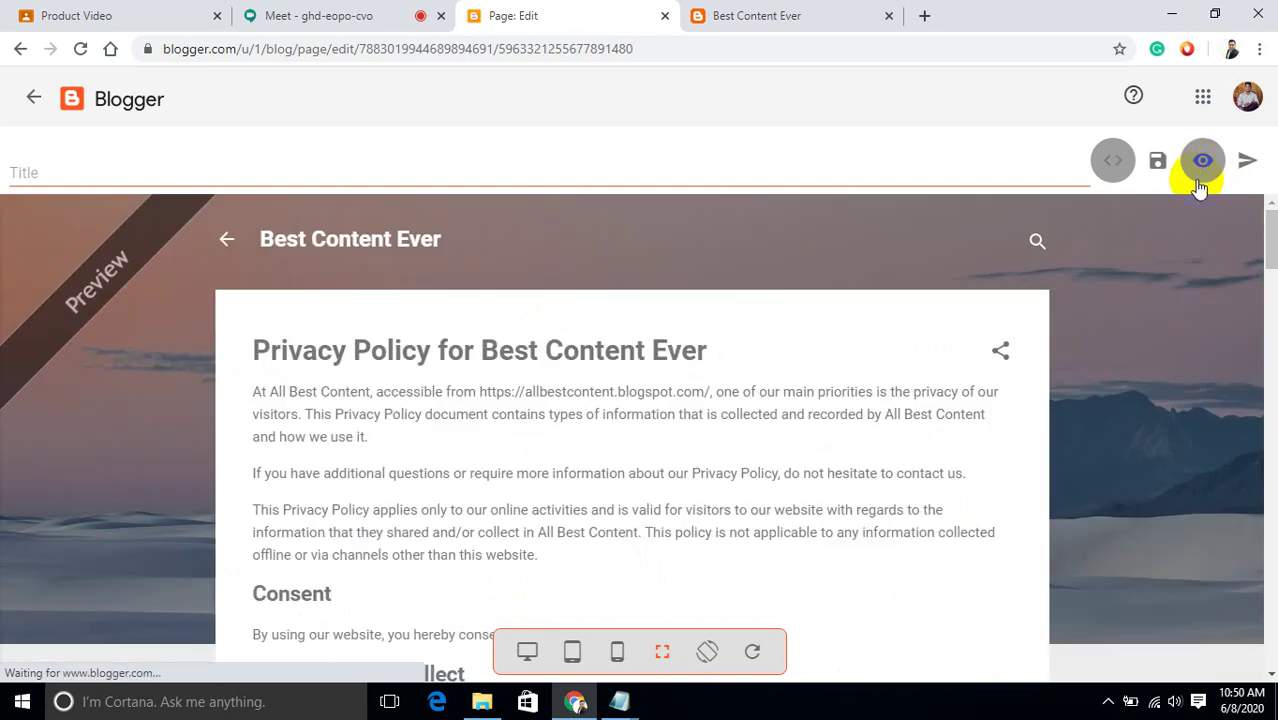
{"action": "left_click", "coordinate": [1246, 161]}
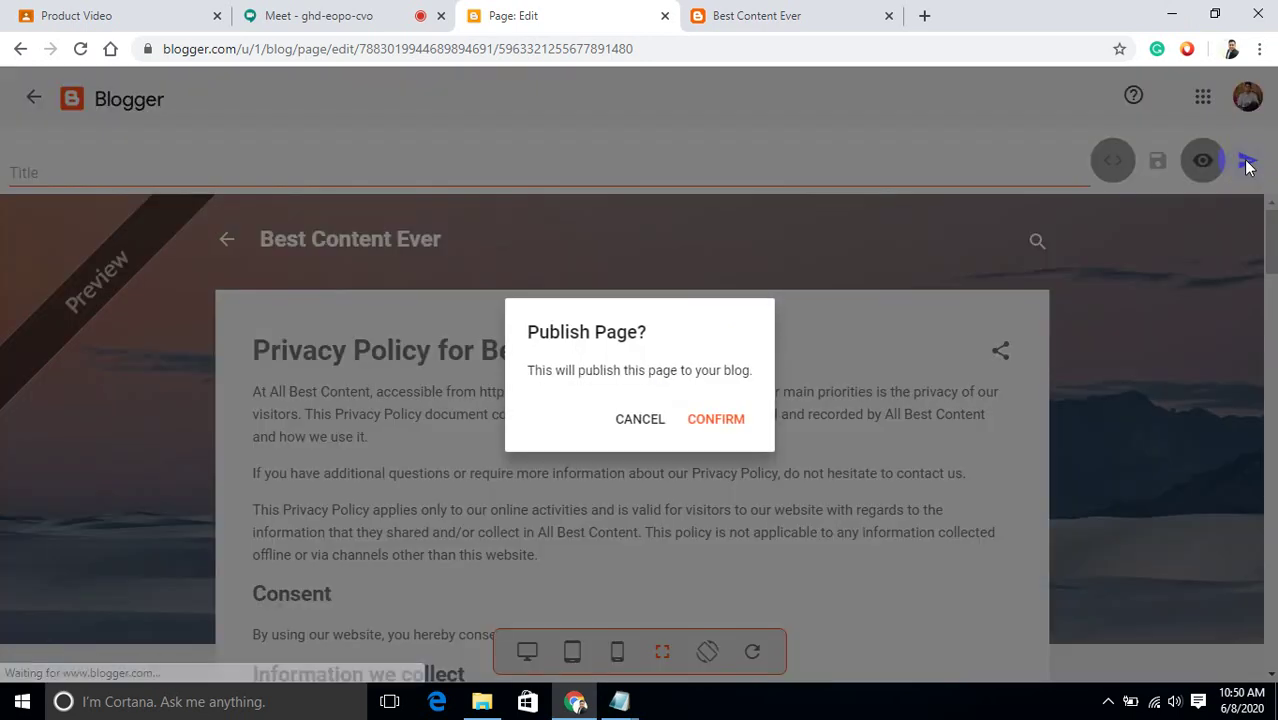
{"action": "left_click", "coordinate": [719, 420]}
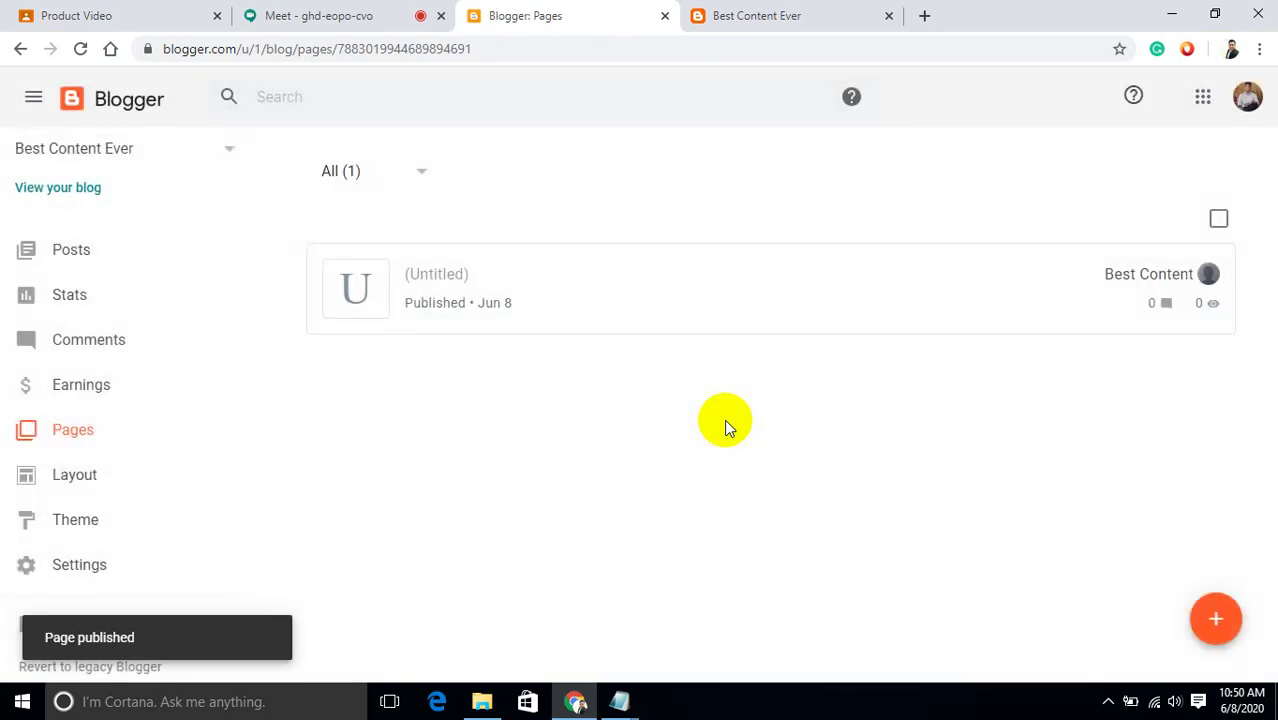
Create another new page and paste the pet insurance article from the CONTENT file into its body.
{"action": "left_click", "coordinate": [1210, 621]}
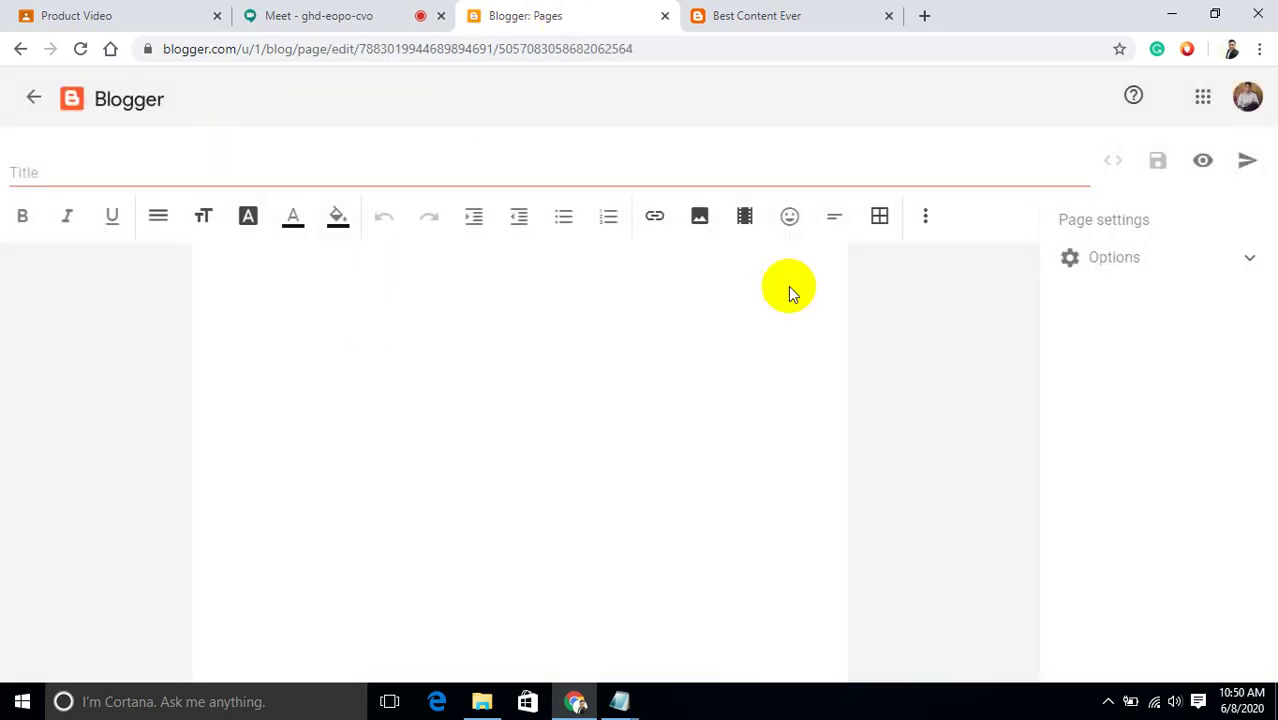
{"action": "mouse_move", "coordinate": [628, 707]}
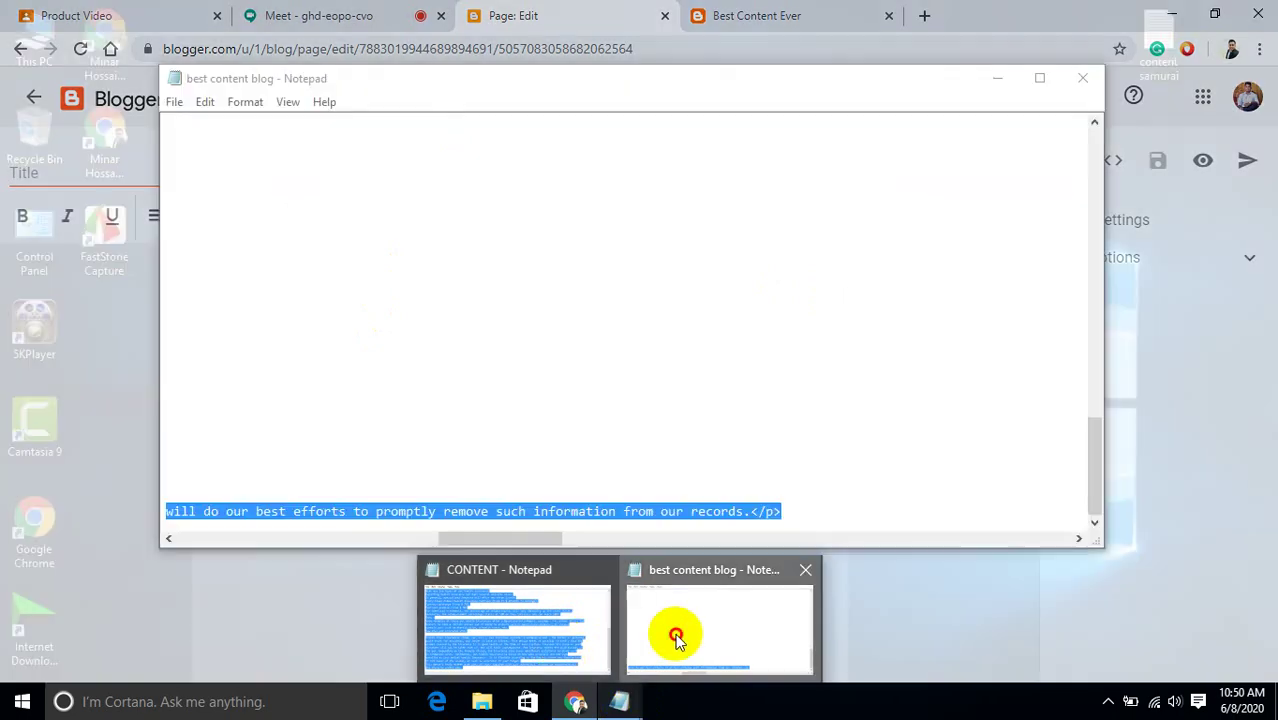
{"action": "left_click", "coordinate": [676, 633]}
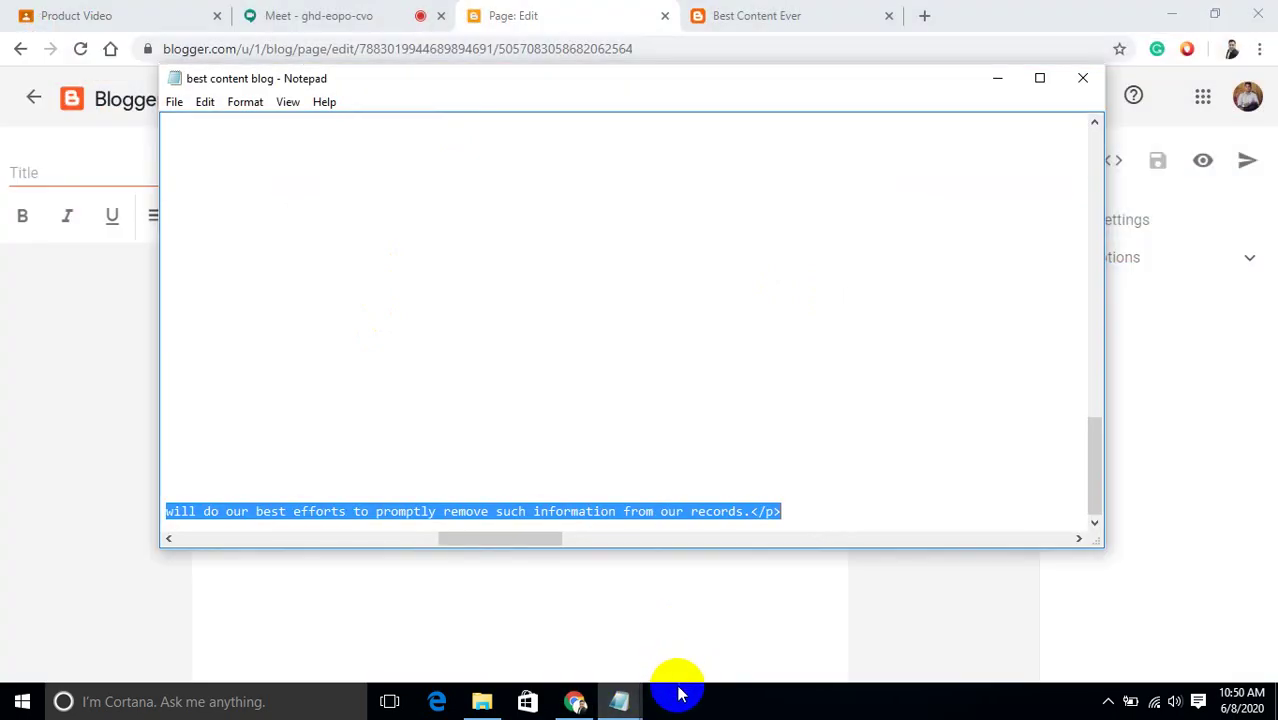
{"action": "mouse_move", "coordinate": [648, 697]}
{"action": "left_click", "coordinate": [531, 648]}
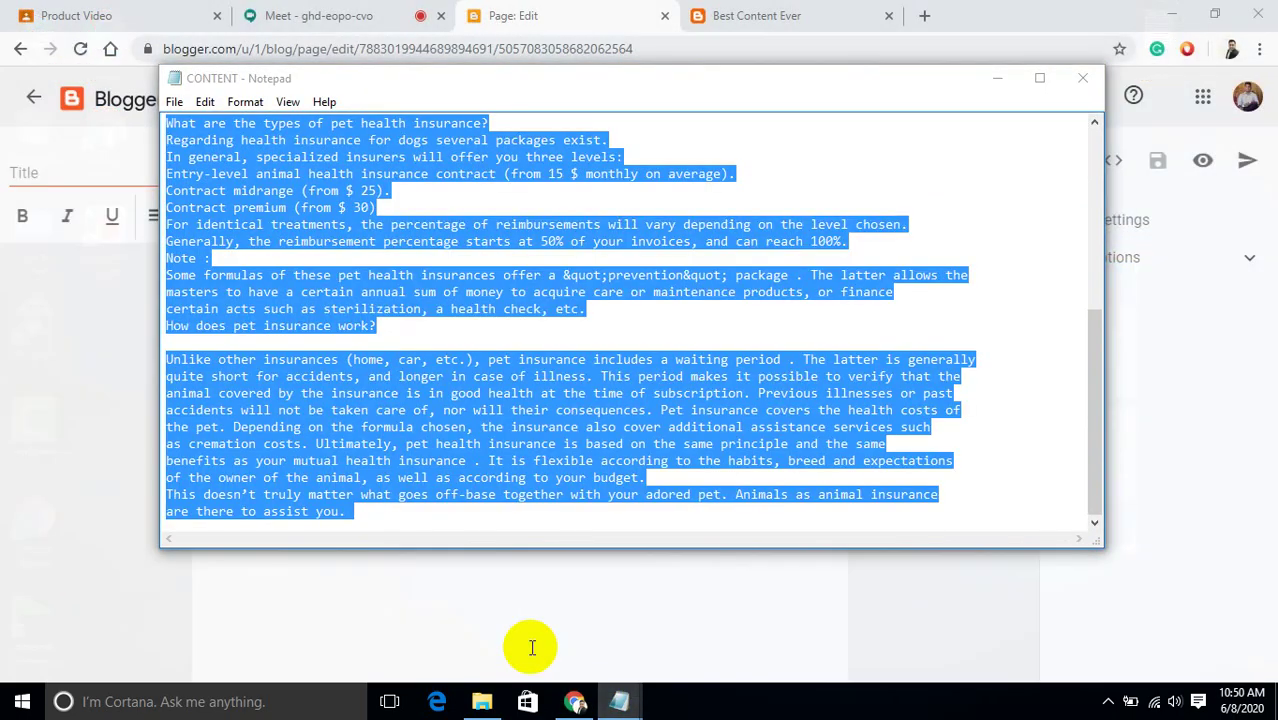
{"action": "left_click", "coordinate": [573, 704]}
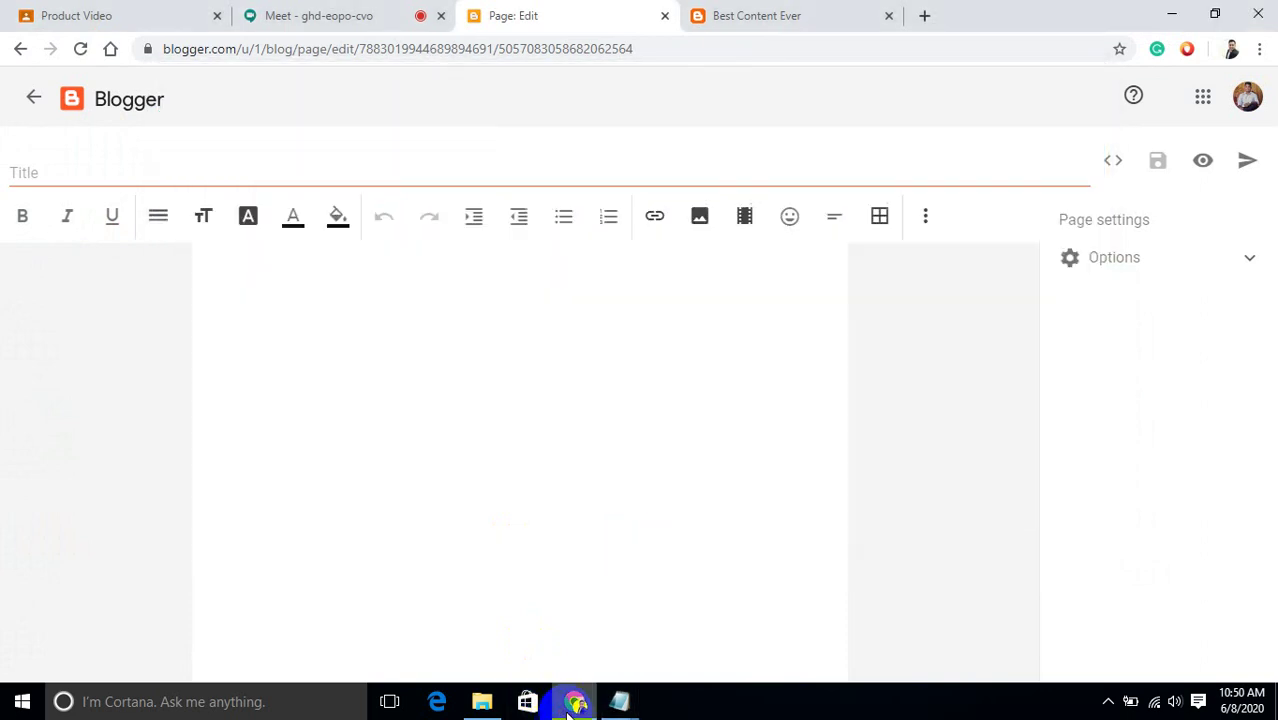
{"action": "left_click", "coordinate": [271, 313]}
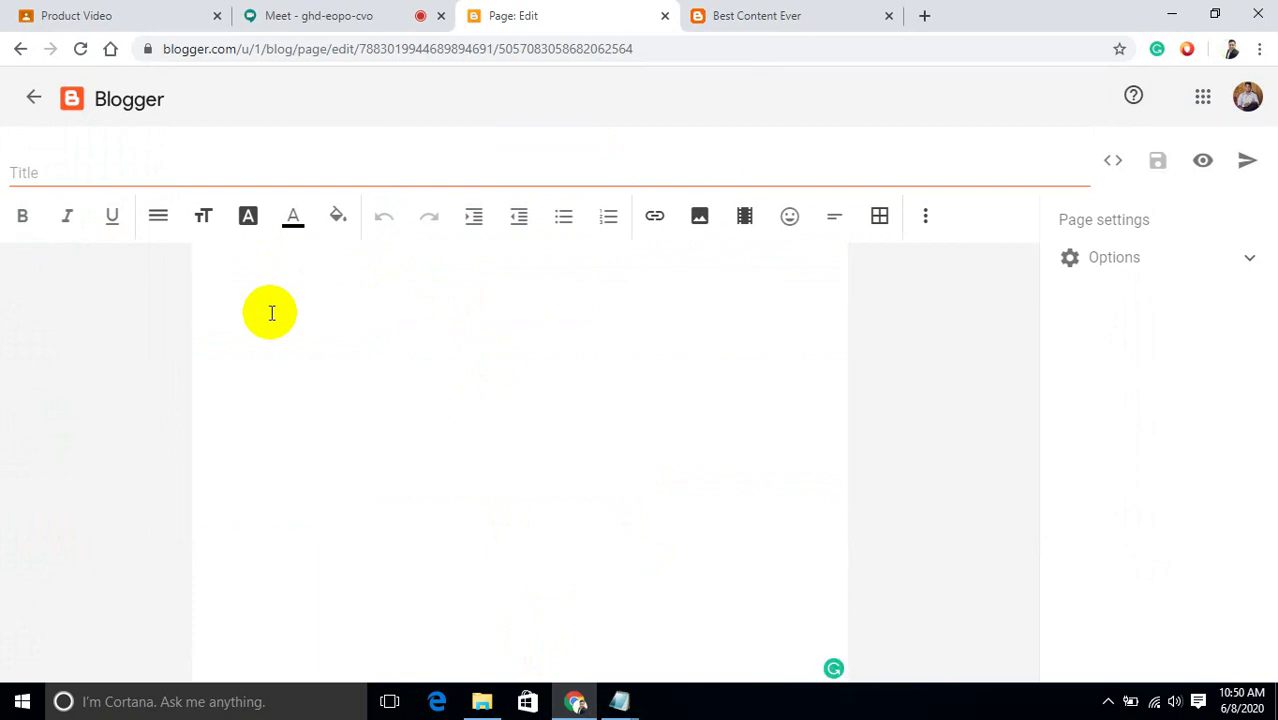
{"action": "key", "text": "ctrl+v"}
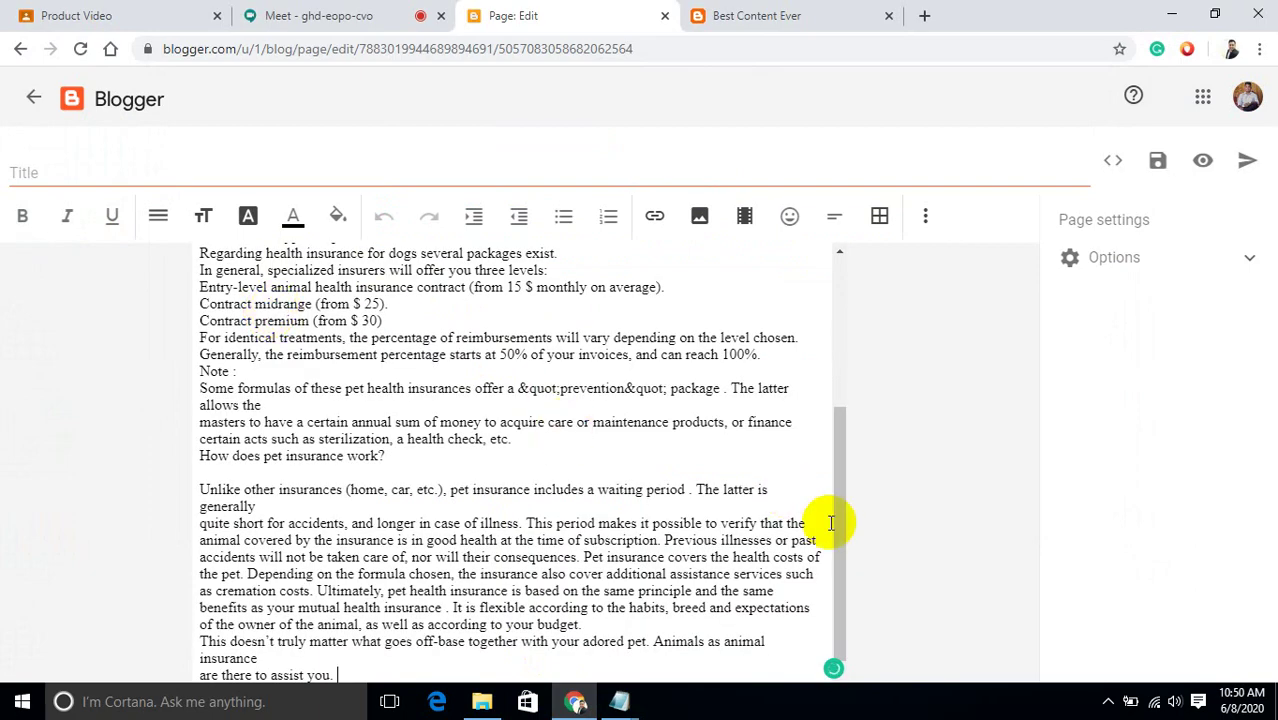
Change the opening 'Animal Insurance :' to 'Pet Insurance:' with no stray space.
{"action": "scroll", "coordinate": [842, 560], "scroll_direction": "down", "scroll_amount": 1}
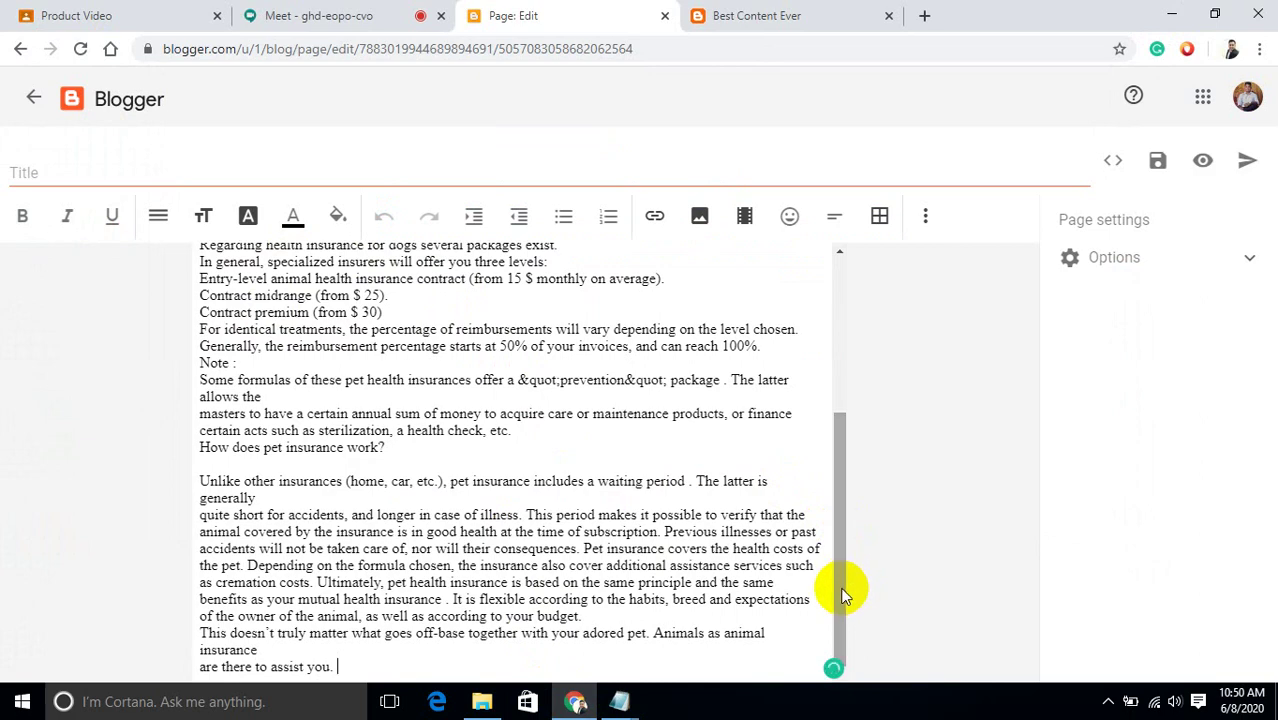
{"action": "left_click_drag", "start_coordinate": [842, 594], "coordinate": [829, 400]}
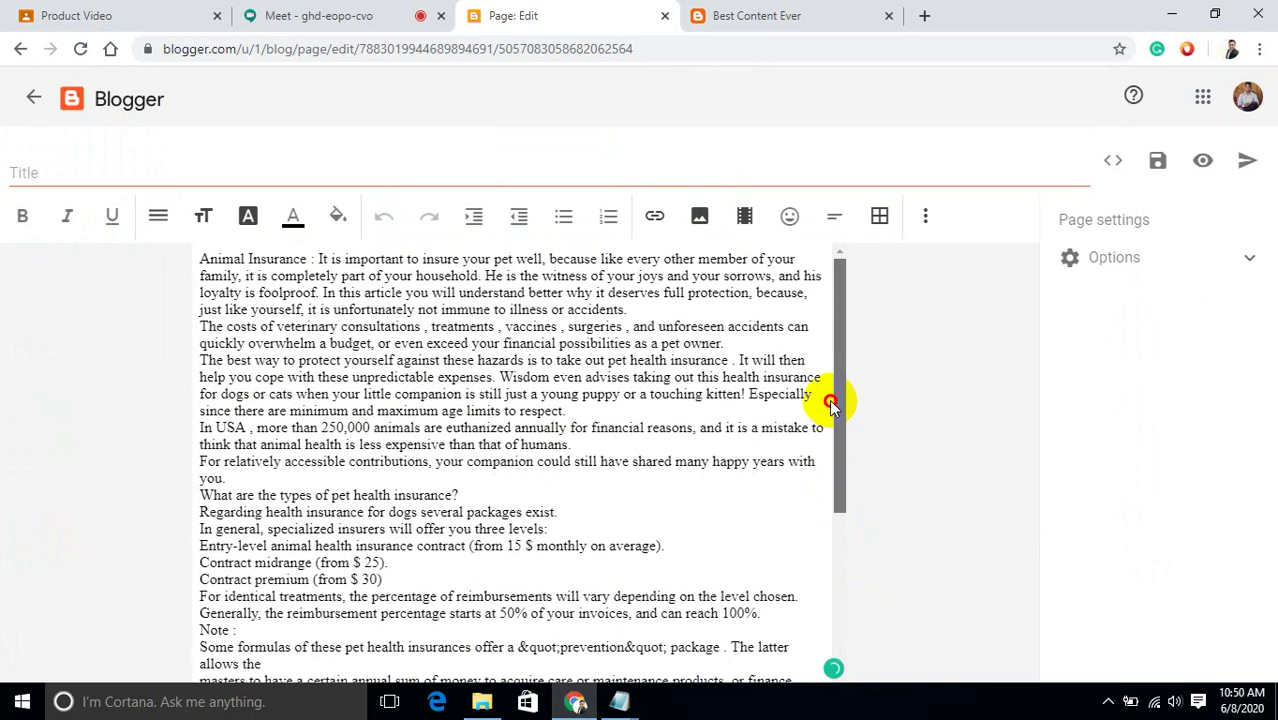
{"action": "left_click", "coordinate": [248, 258]}
{"action": "key", "text": "BackSpace"}
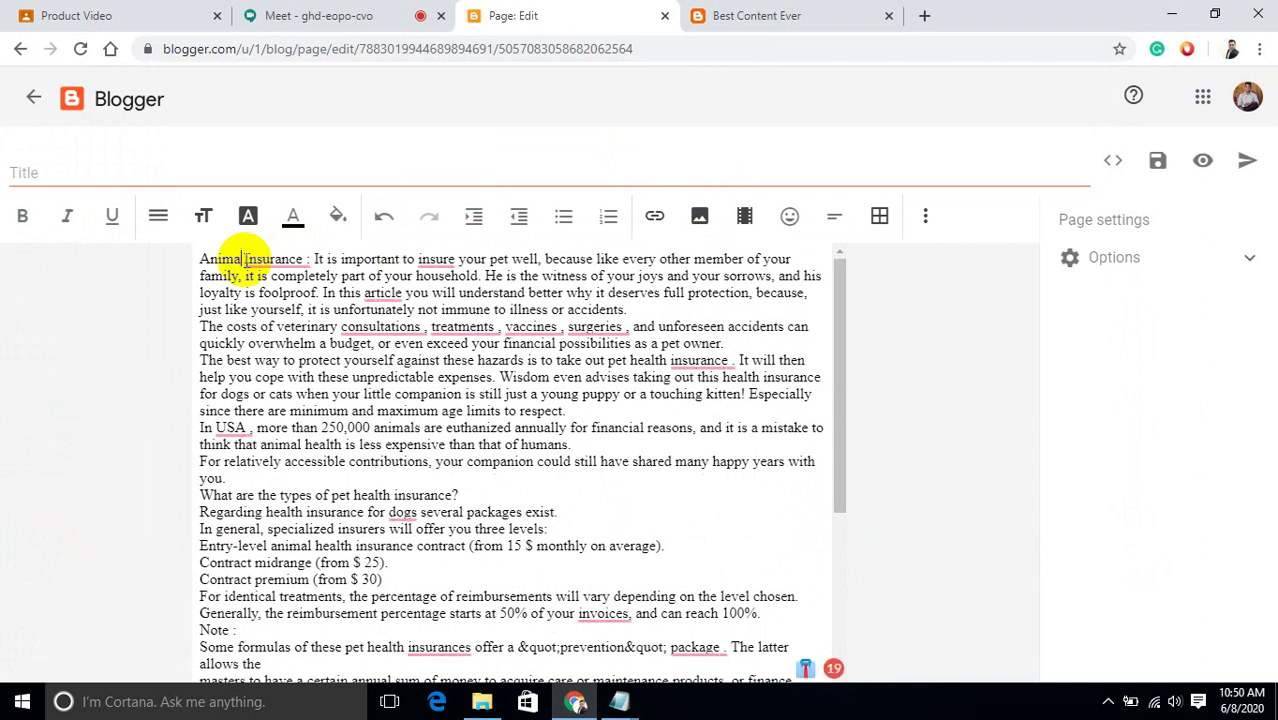
{"action": "key", "text": "BackSpace"}
{"action": "key", "text": "BackSpace"}
{"action": "key", "text": "BackSpace"}
{"action": "key", "text": "BackSpace"}
{"action": "key", "text": "BackSpace"}
{"action": "key", "text": "BackSpace"}
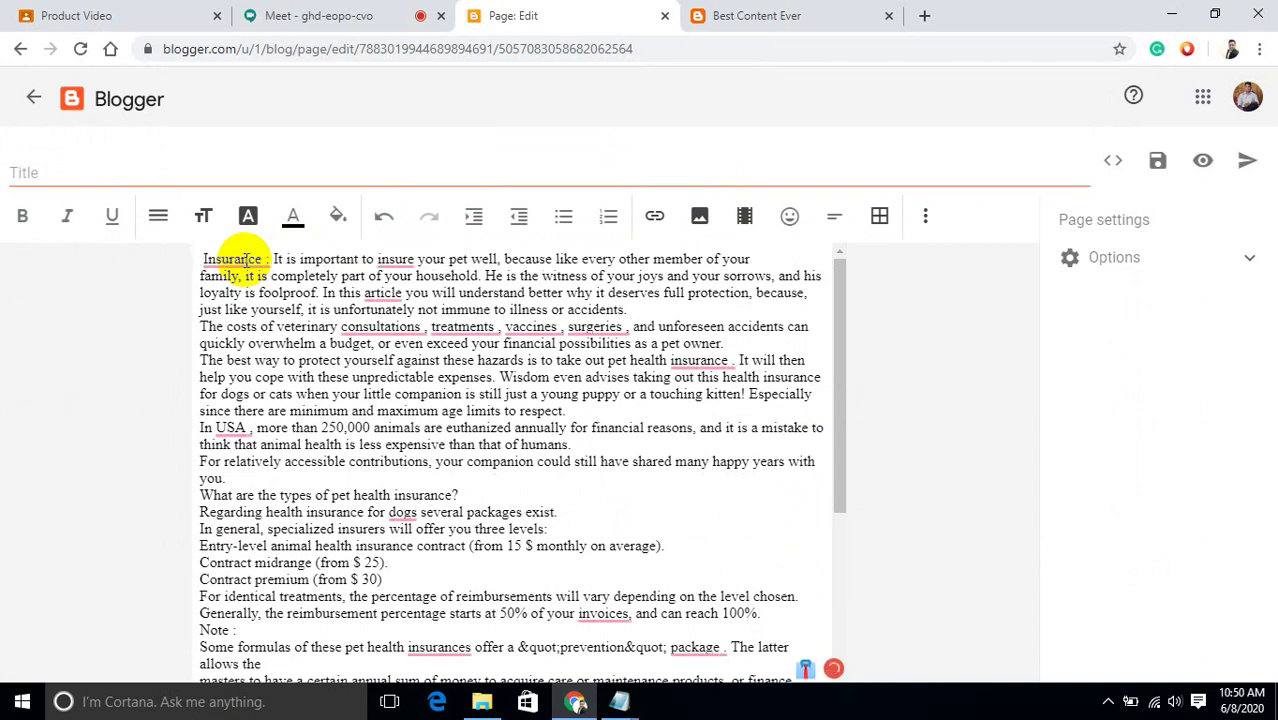
{"action": "type", "text": "Pet"}
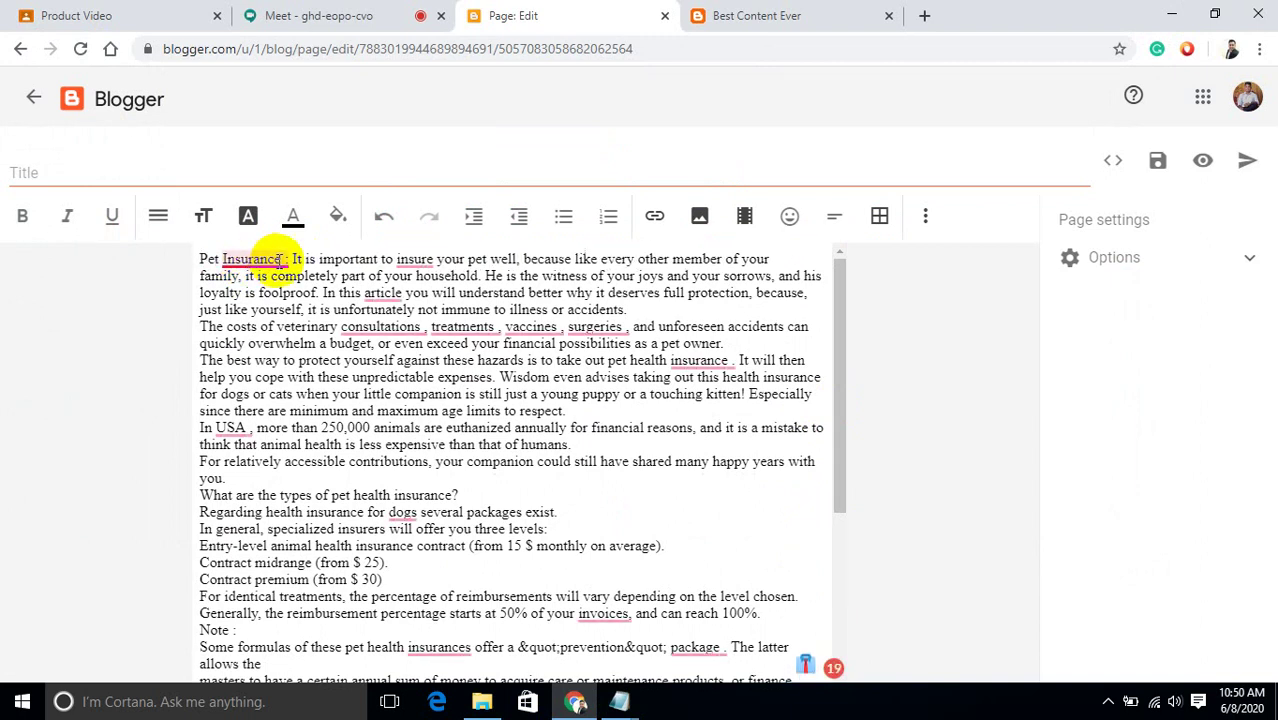
{"action": "mouse_move", "coordinate": [283, 261]}
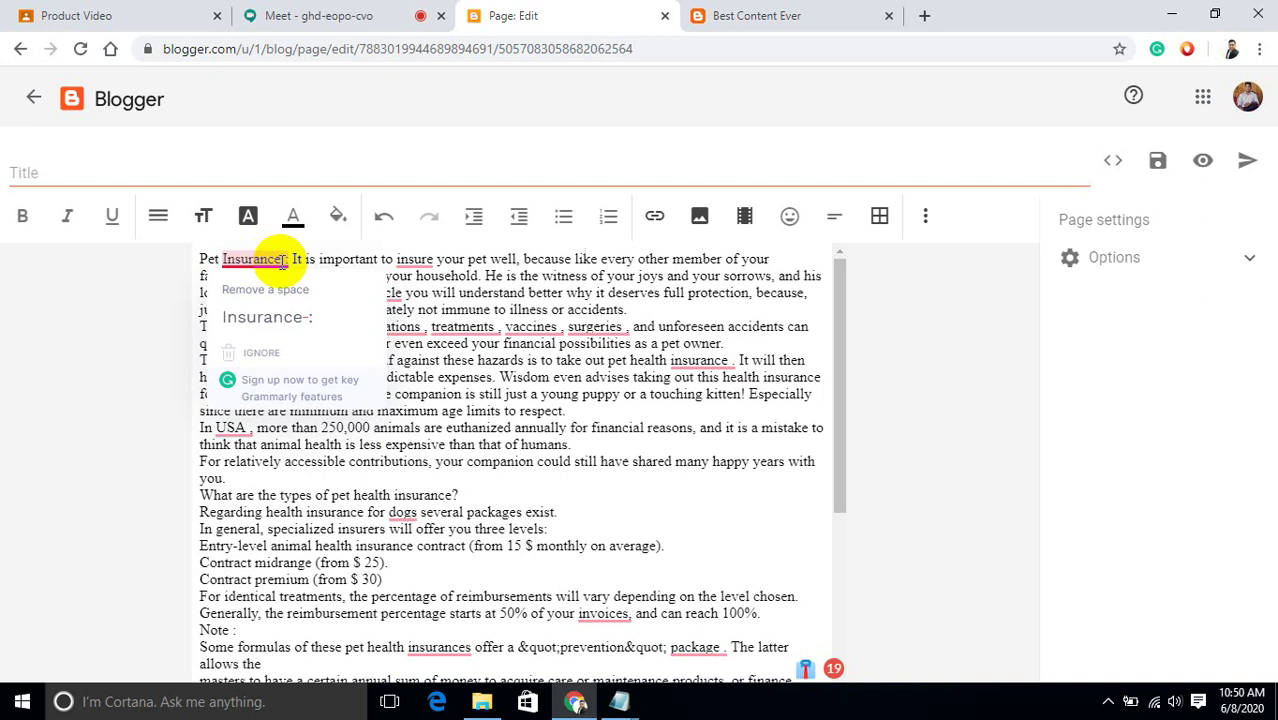
{"action": "left_click", "coordinate": [270, 317]}
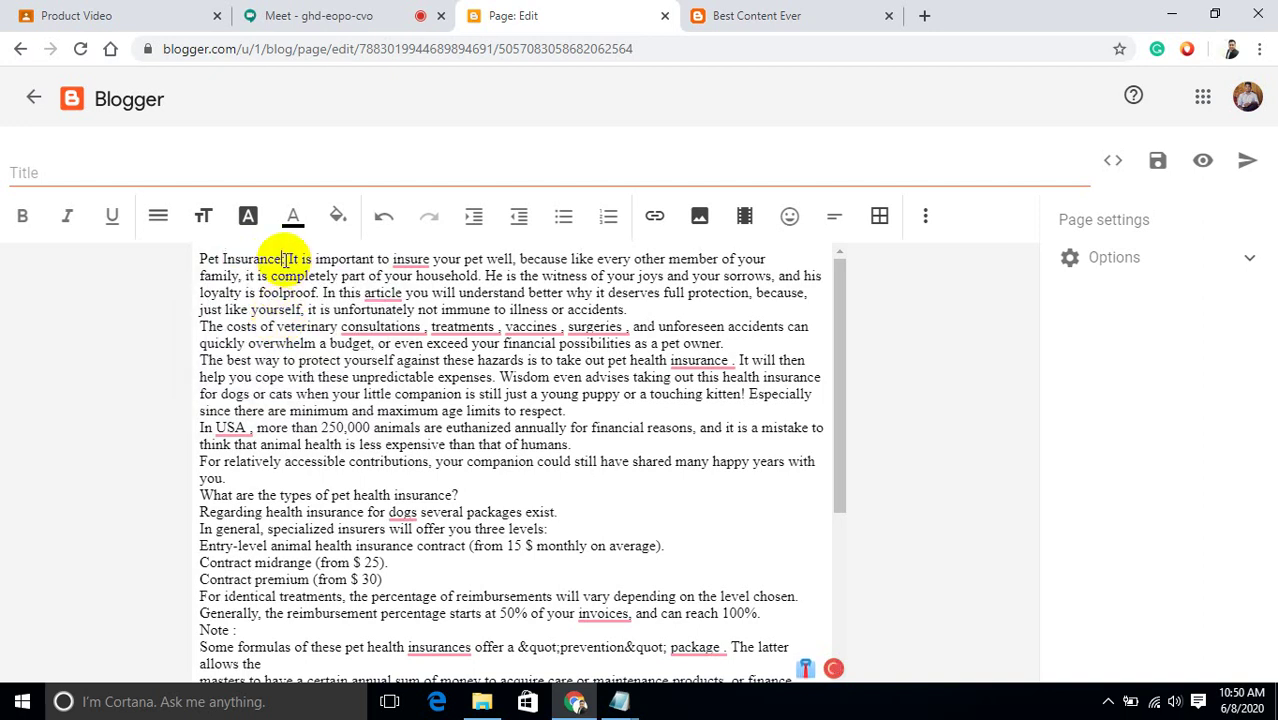
Use the opening words as the page title 'Pet Insurance' and make them bold.
{"action": "left_click_drag", "start_coordinate": [284, 259], "coordinate": [199, 262]}
{"action": "key", "text": "ctrl+c"}
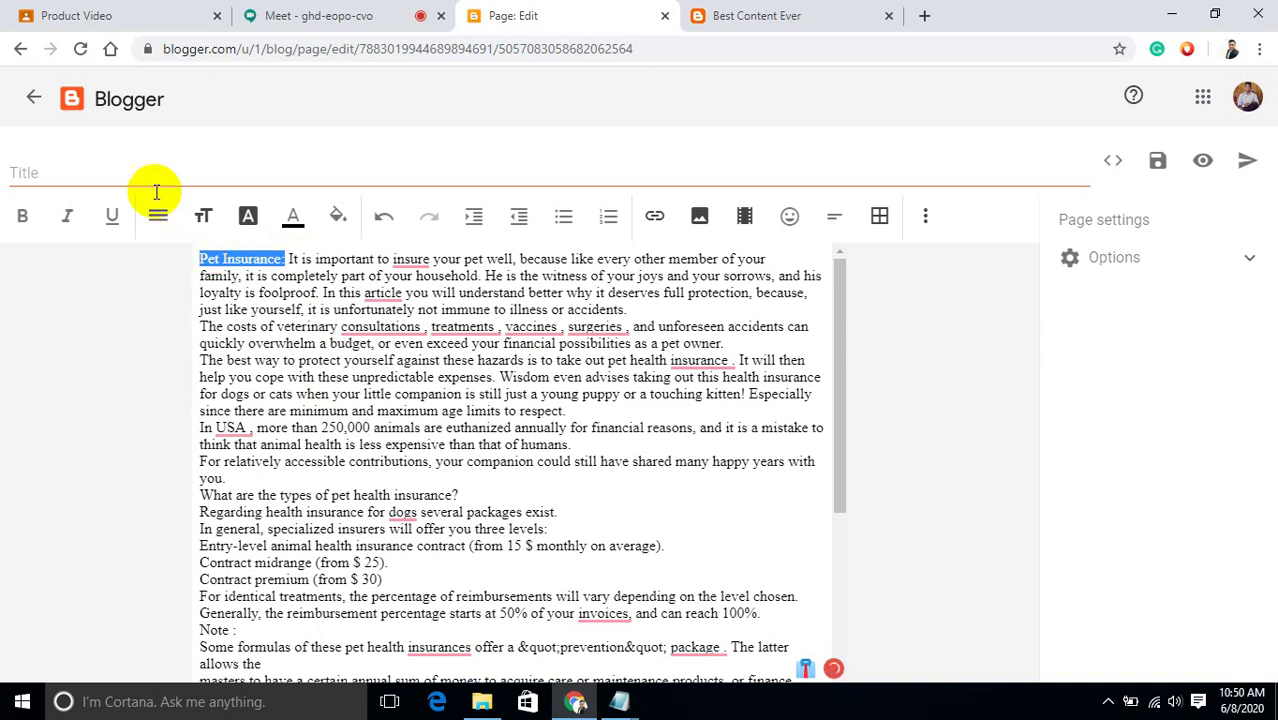
{"action": "left_click", "coordinate": [135, 177]}
{"action": "key", "text": "ctrl+v"}
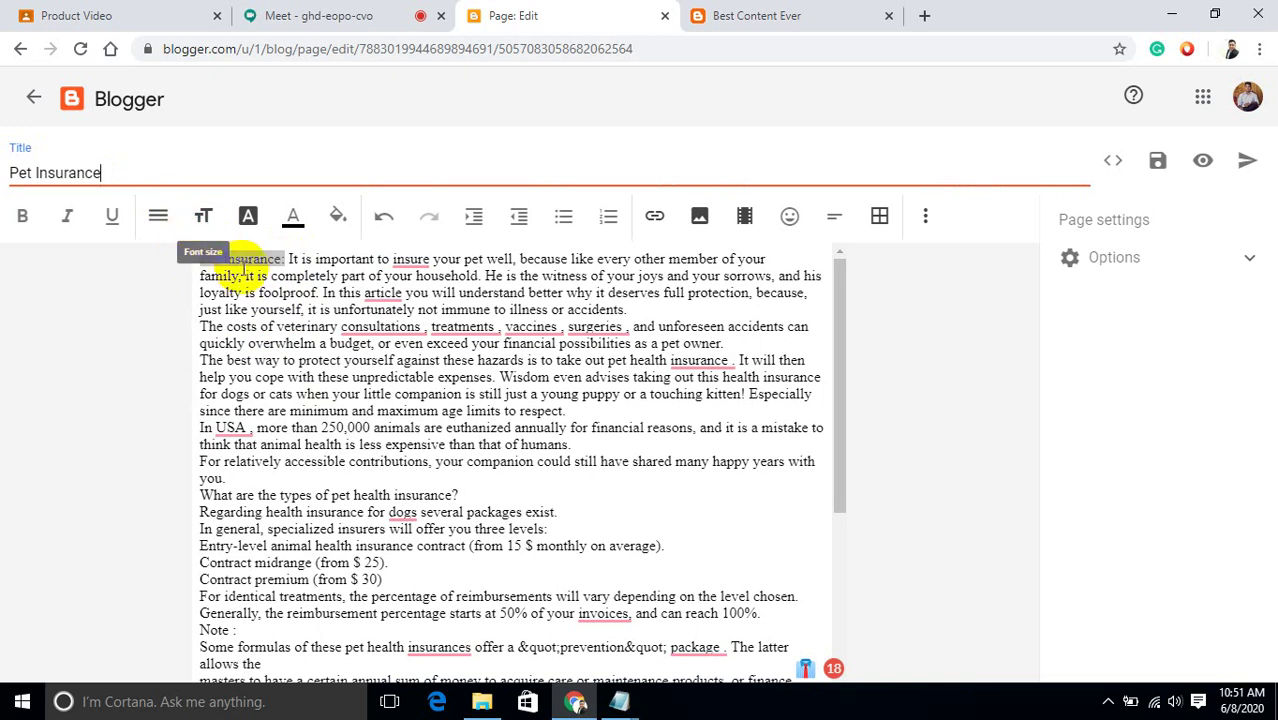
{"action": "left_click", "coordinate": [20, 221]}
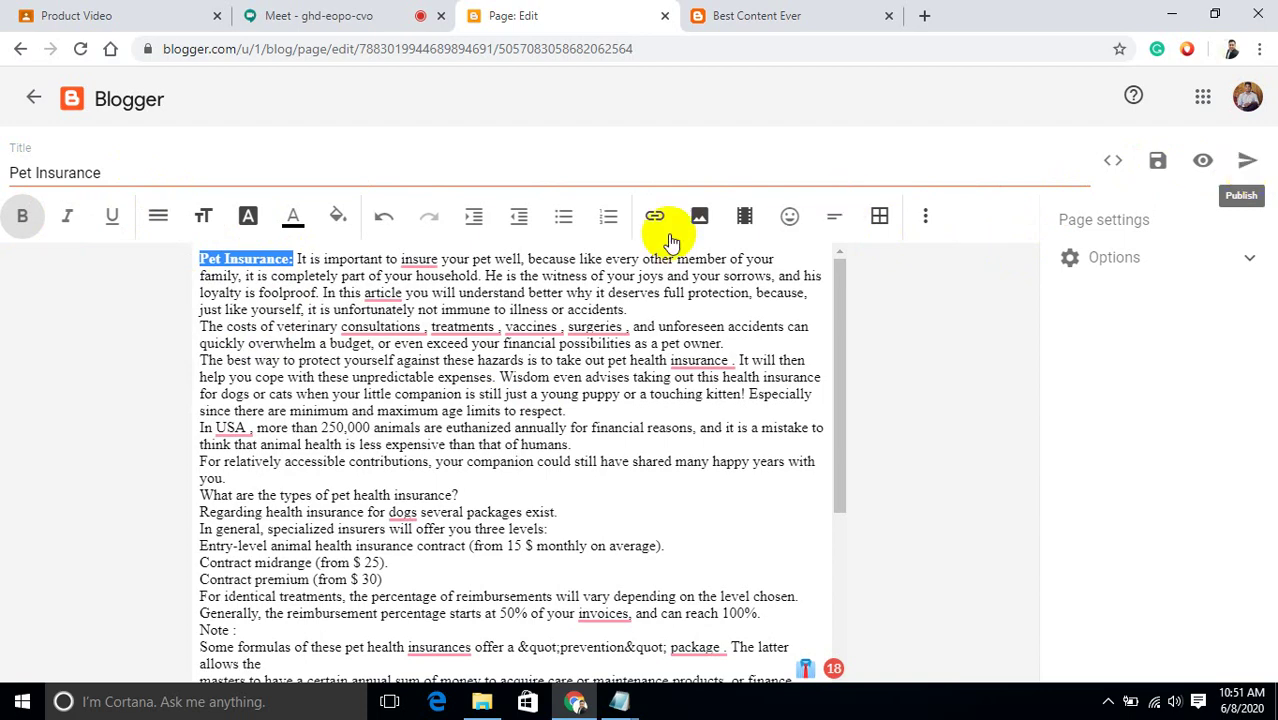
Publish and confirm the Pet Insurance page, then check it on the live blog.
{"action": "left_click", "coordinate": [1251, 161]}
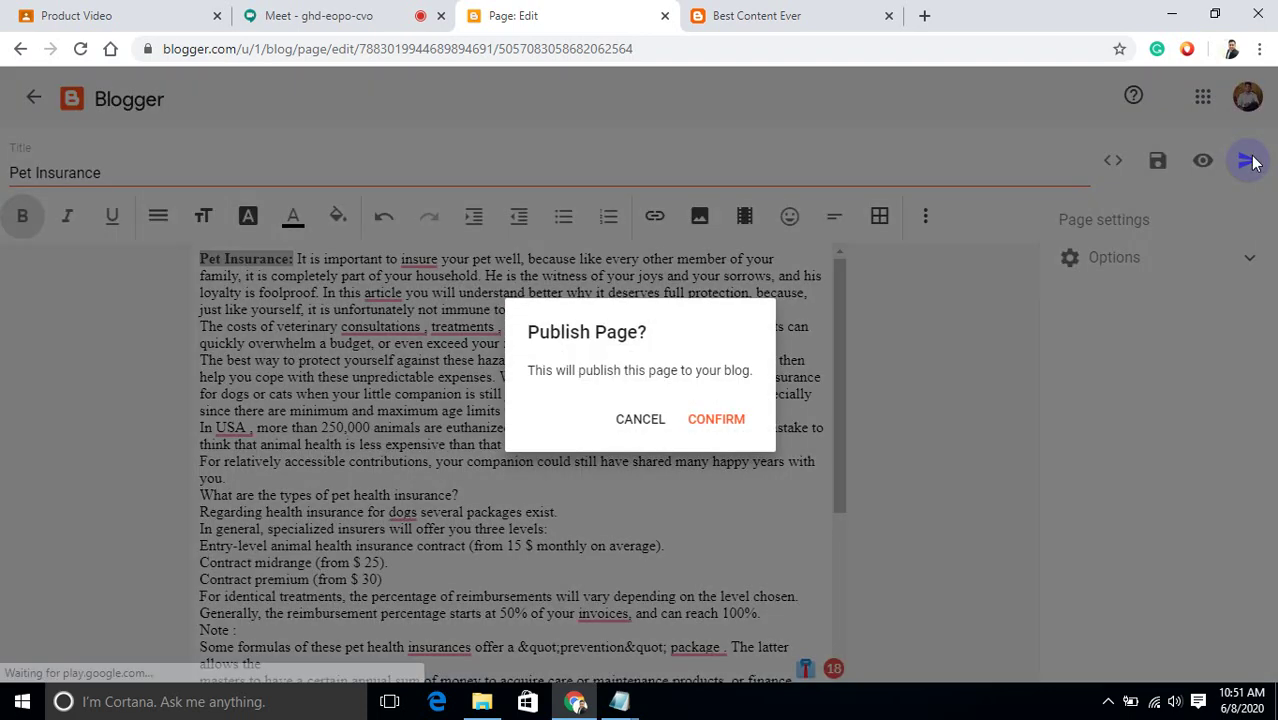
{"action": "left_click", "coordinate": [716, 424]}
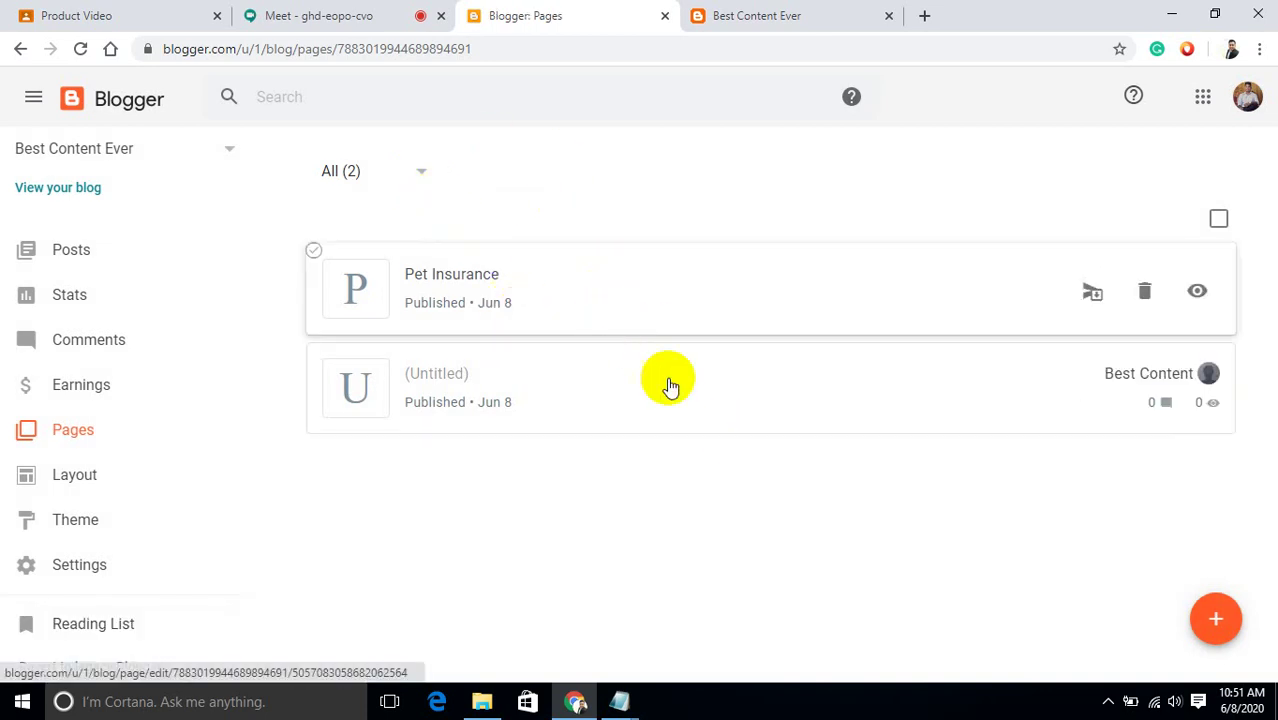
{"action": "left_click", "coordinate": [1197, 292]}
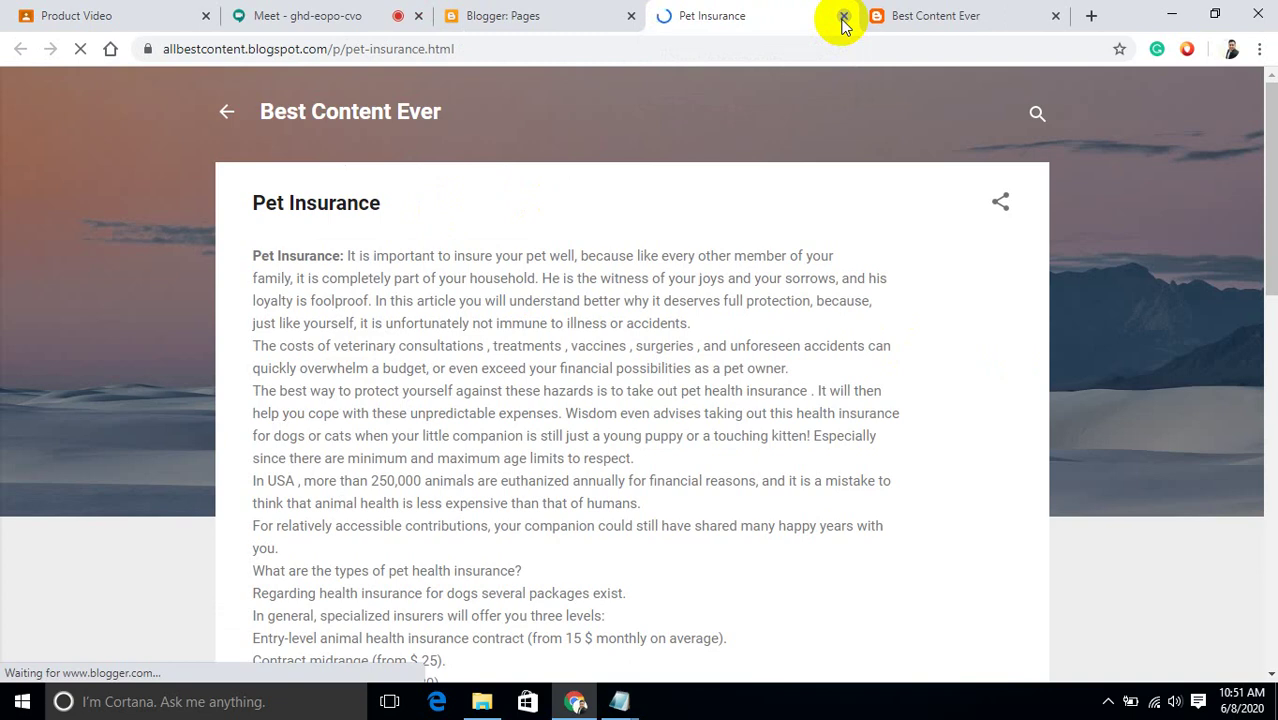
{"action": "left_click", "coordinate": [843, 18]}
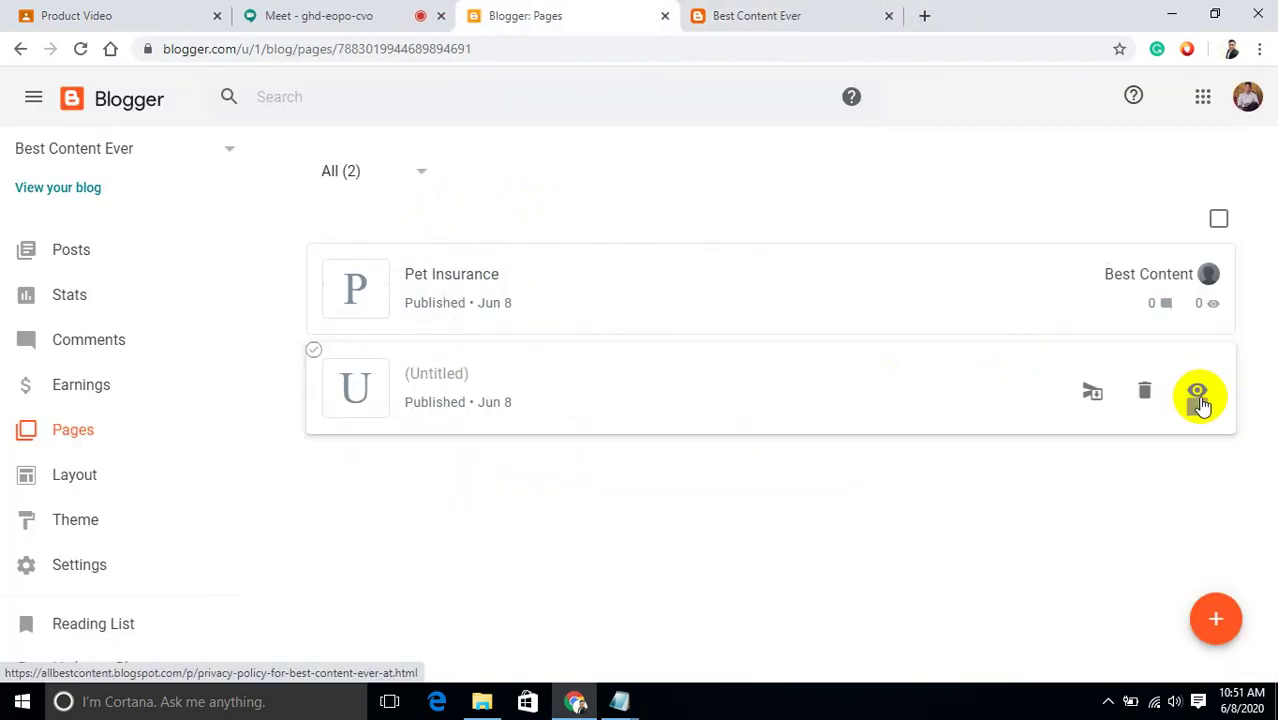
View the live Privacy Policy page, then close the extra blog tabs.
{"action": "left_click", "coordinate": [1201, 400]}
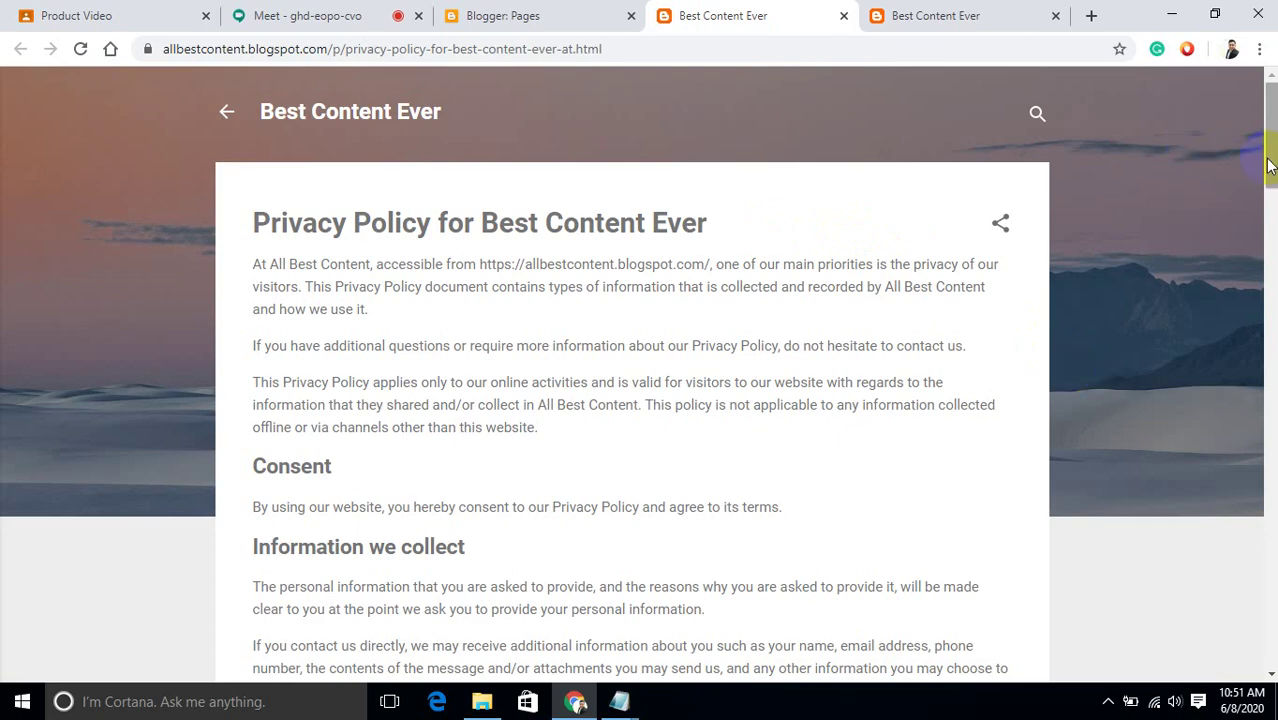
{"action": "left_click_drag", "start_coordinate": [1272, 160], "coordinate": [872, 12]}
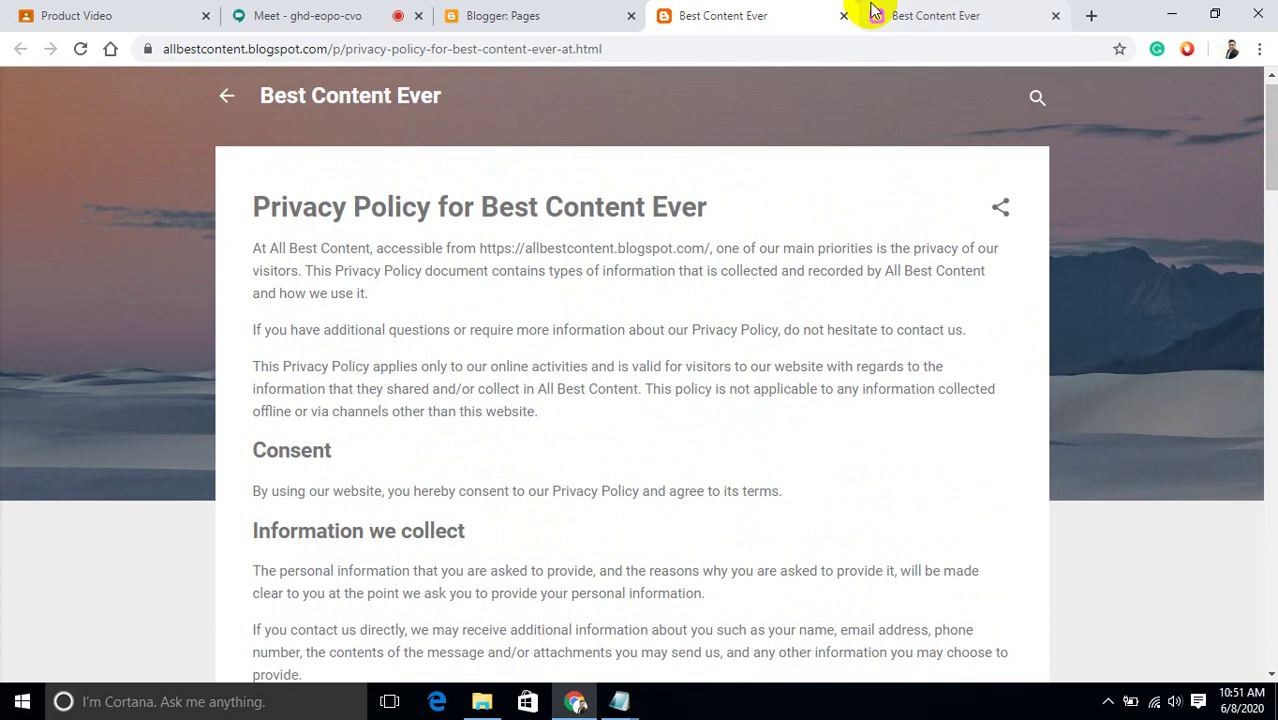
{"action": "left_click", "coordinate": [928, 14]}
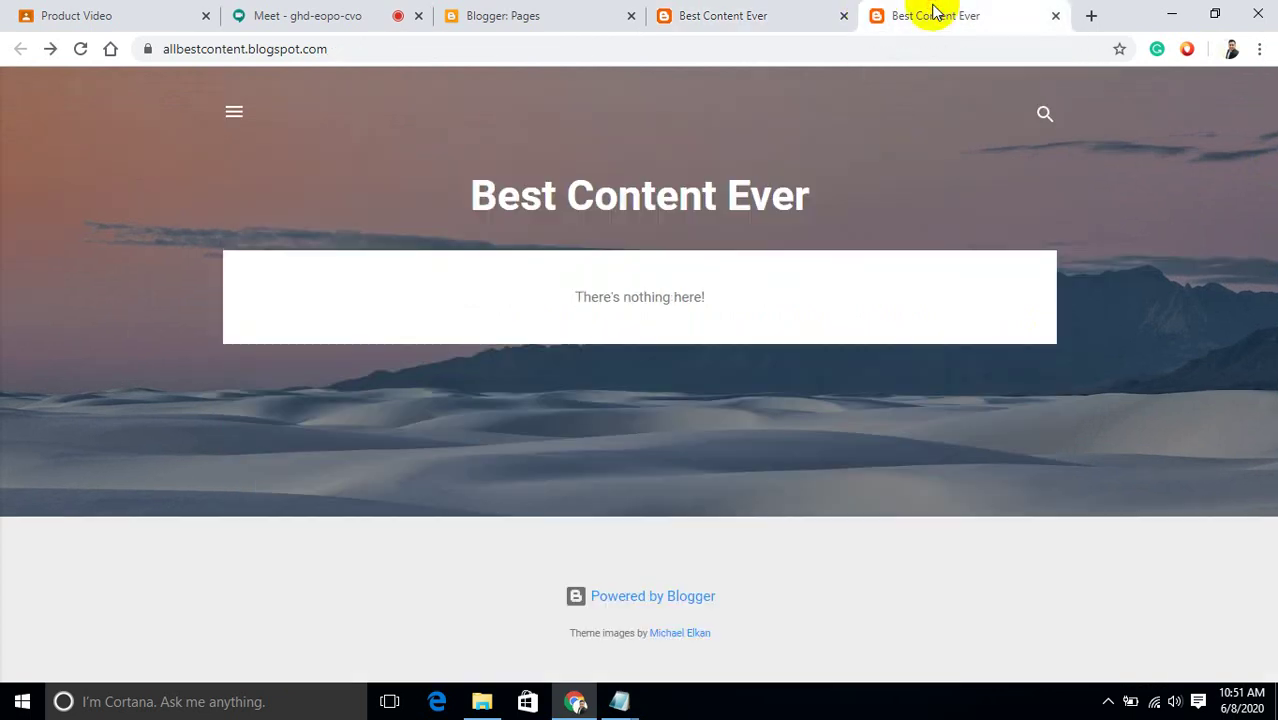
{"action": "left_click", "coordinate": [845, 18]}
Reopen the live Pet Insurance page, scroll through it, then return to the meeting.
{"action": "left_click", "coordinate": [580, 26]}
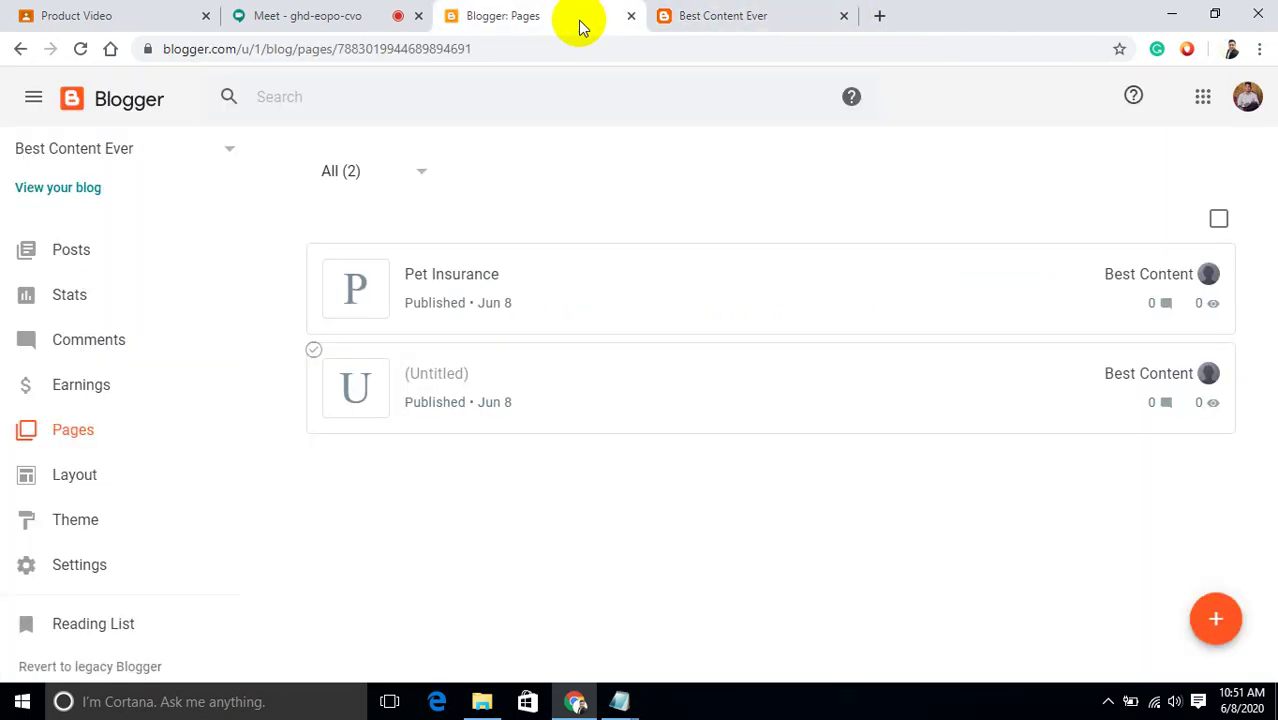
{"action": "mouse_move", "coordinate": [910, 356]}
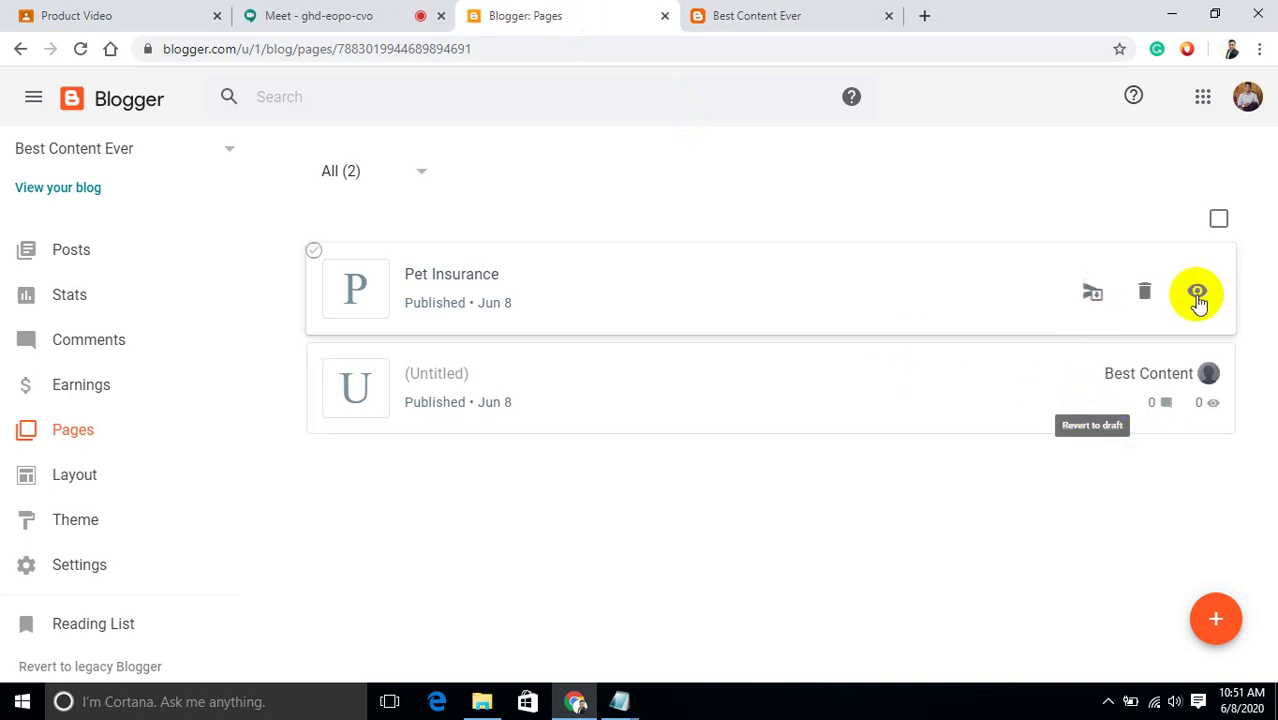
{"action": "left_click", "coordinate": [1198, 297]}
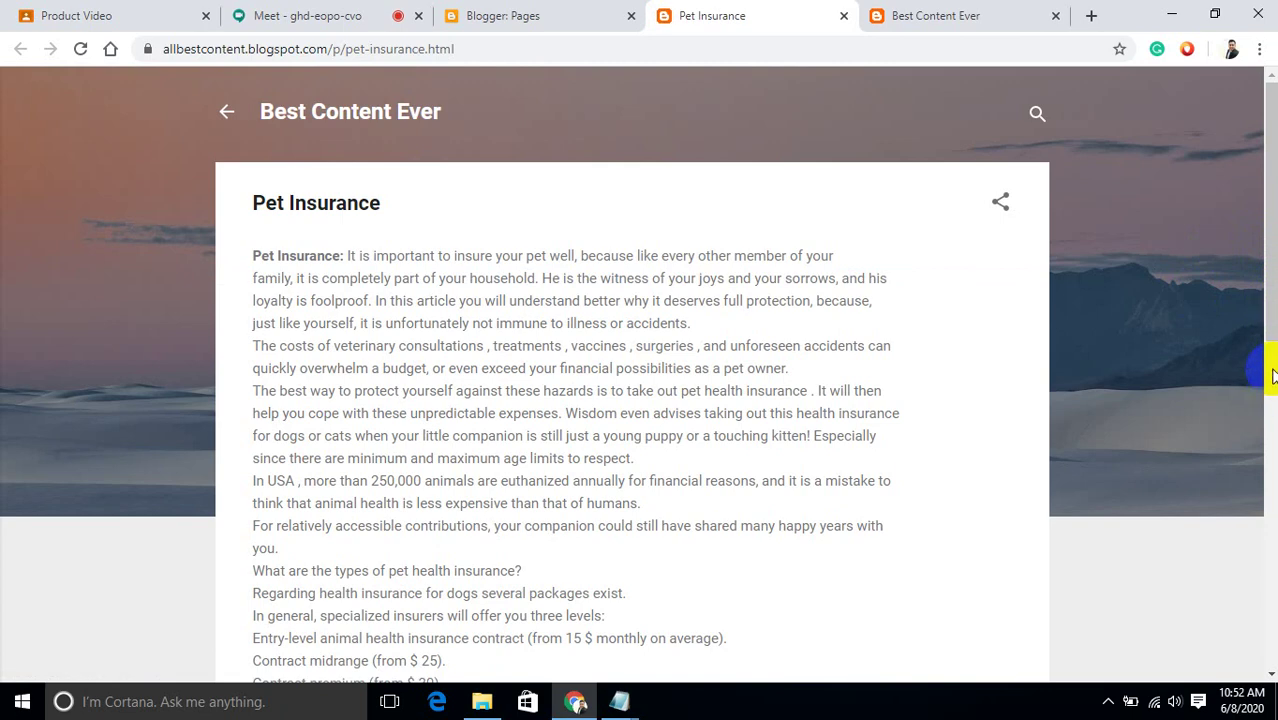
{"action": "scroll", "coordinate": [1268, 340], "scroll_direction": "down", "scroll_amount": 3}
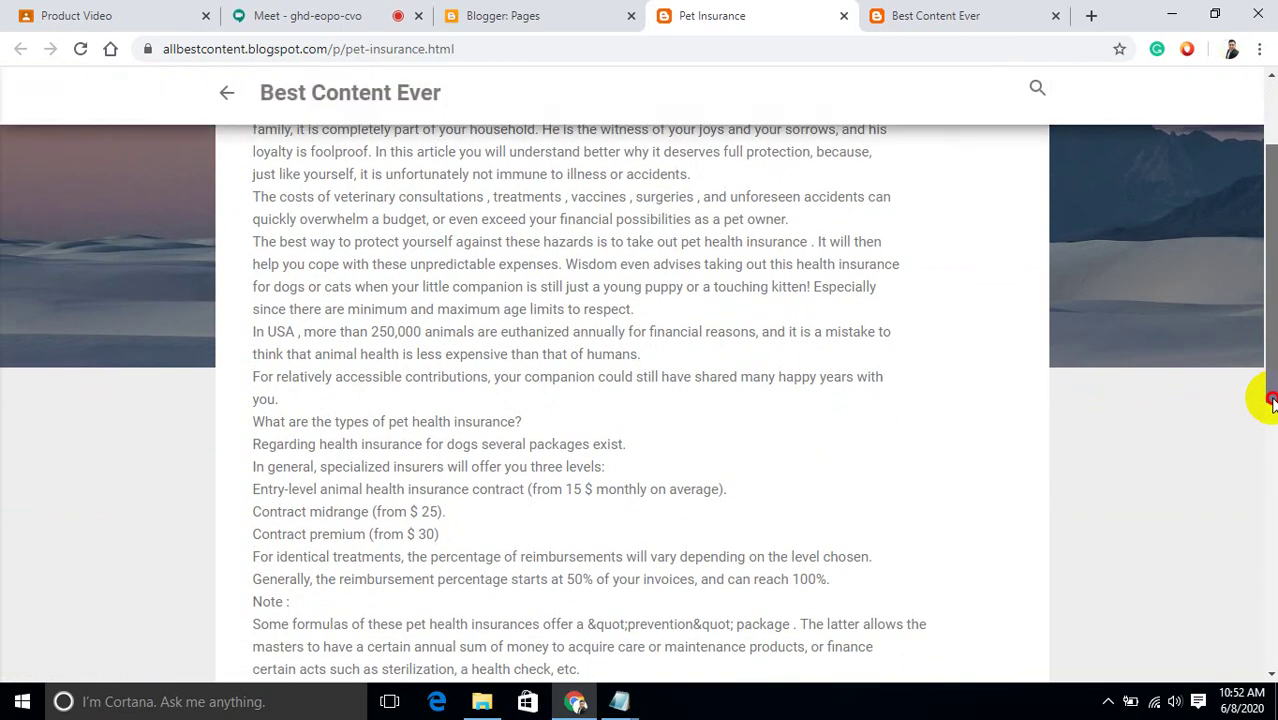
{"action": "scroll", "coordinate": [1270, 499], "scroll_direction": "down", "scroll_amount": 2}
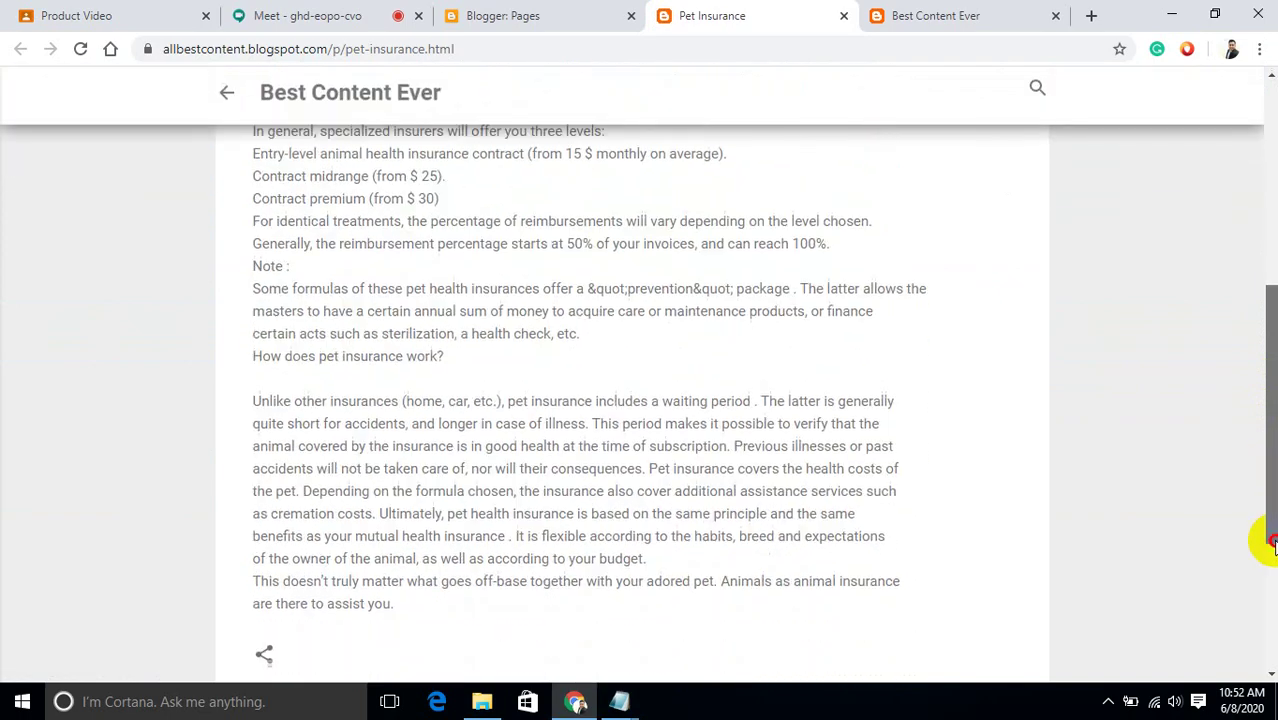
{"action": "left_click_drag", "start_coordinate": [1270, 548], "coordinate": [1266, 342]}
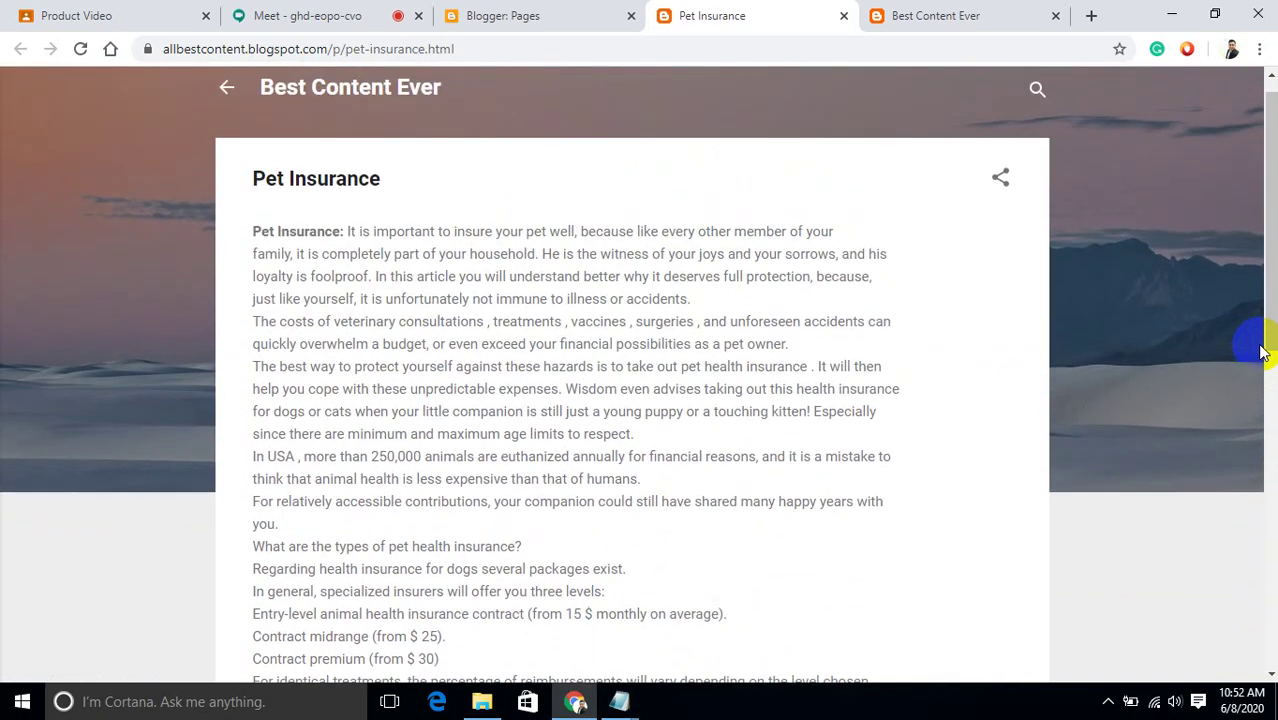
{"action": "left_click", "coordinate": [533, 12]}
{"action": "left_click", "coordinate": [330, 15]}
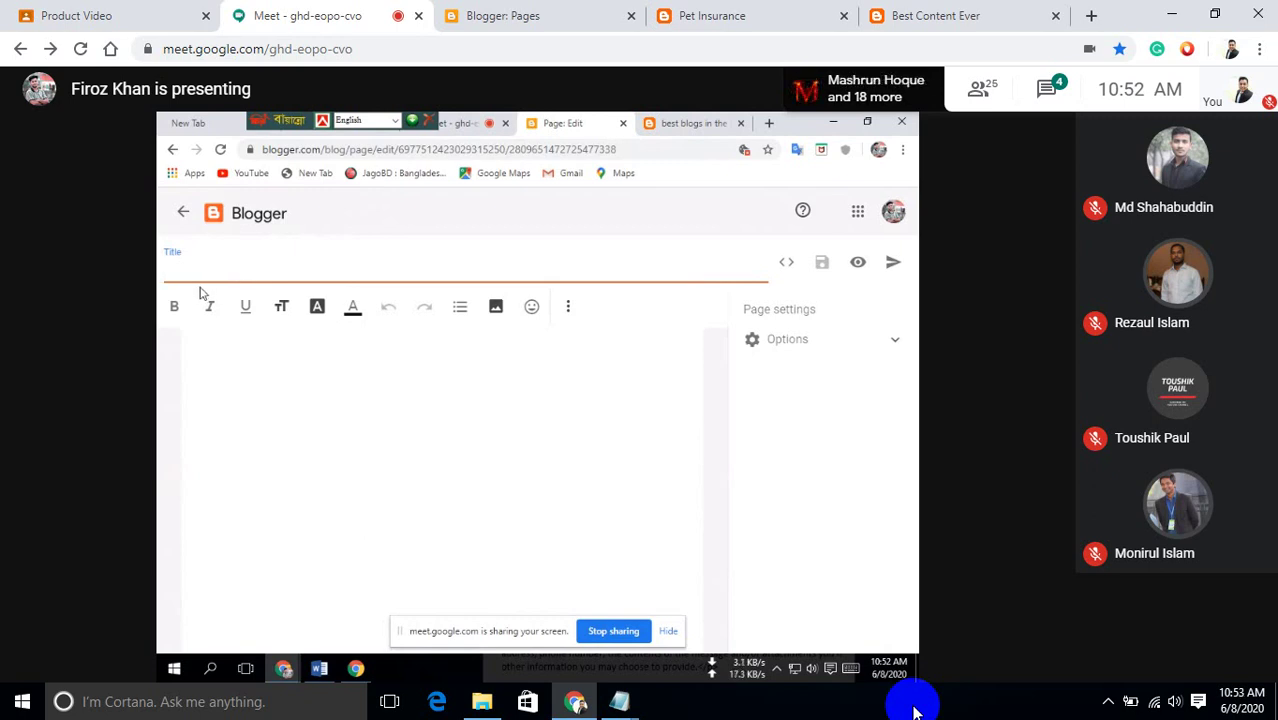
Check the empty Best Content Ever blog tab, close it, and go to Blogger's Pages list.
{"action": "left_click", "coordinate": [957, 12]}
{"action": "left_click", "coordinate": [240, 112]}
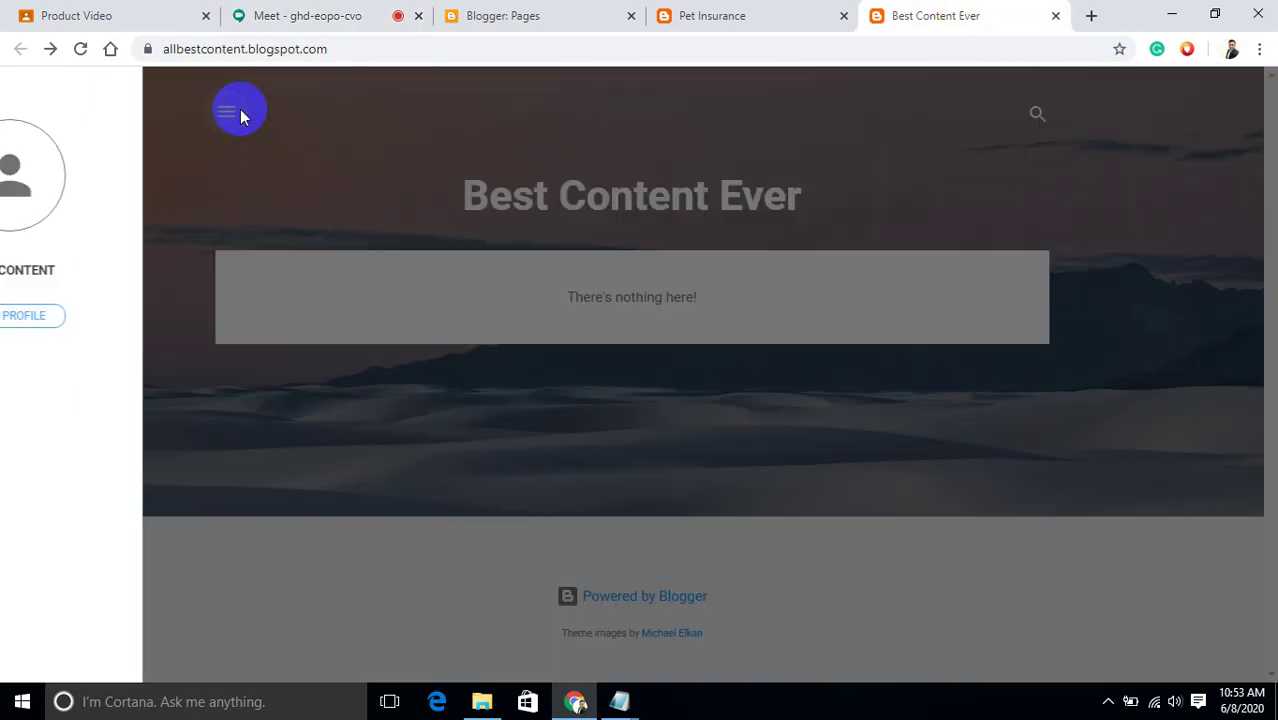
{"action": "left_click", "coordinate": [457, 335]}
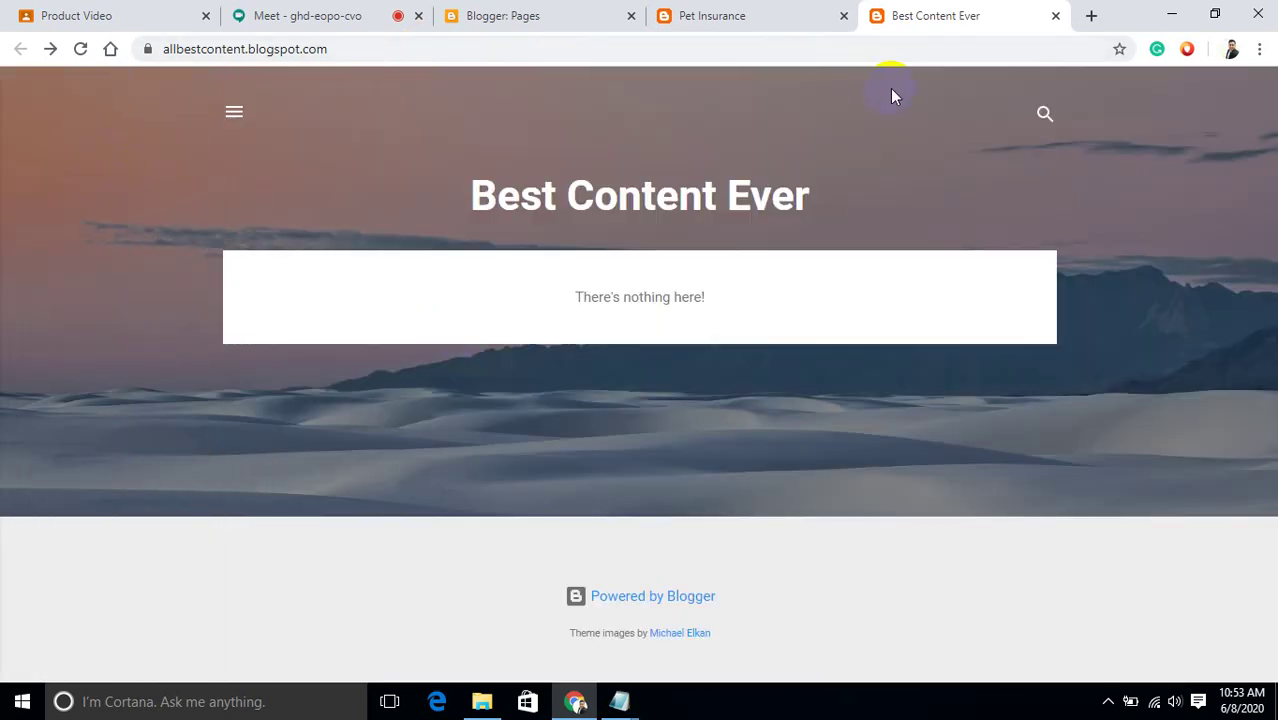
{"action": "left_click", "coordinate": [1055, 18]}
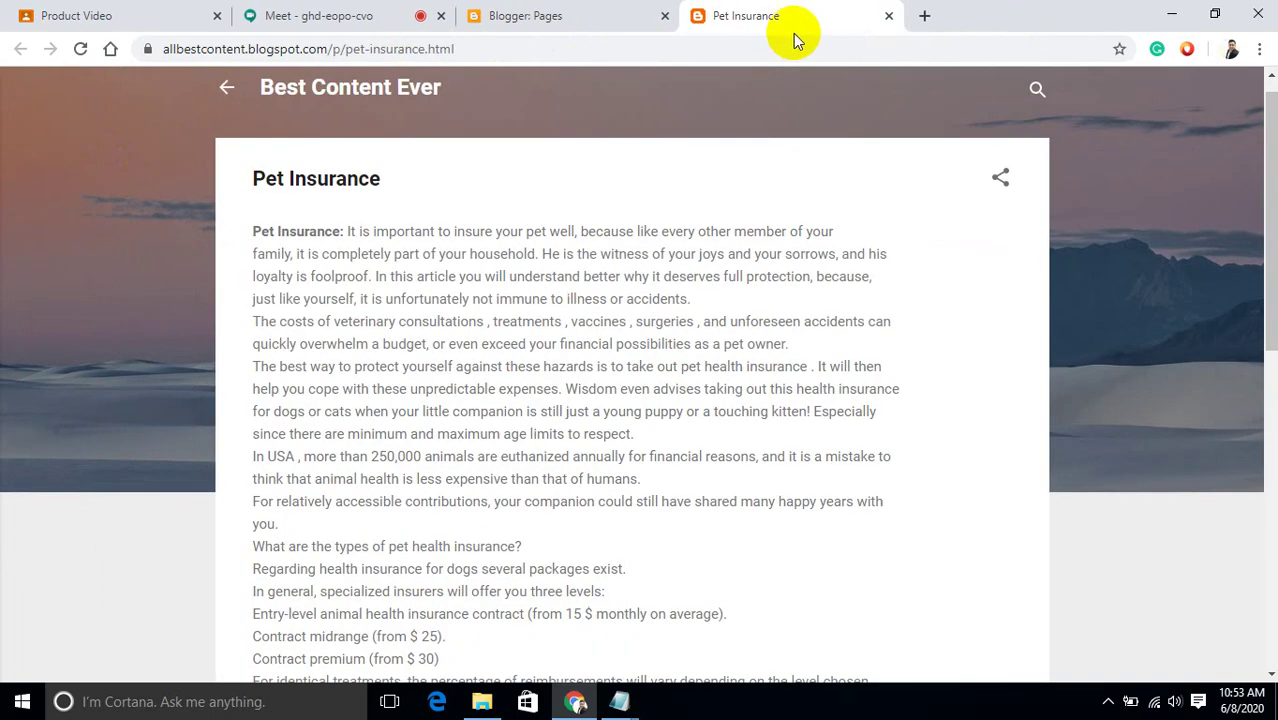
{"action": "left_click", "coordinate": [603, 15]}
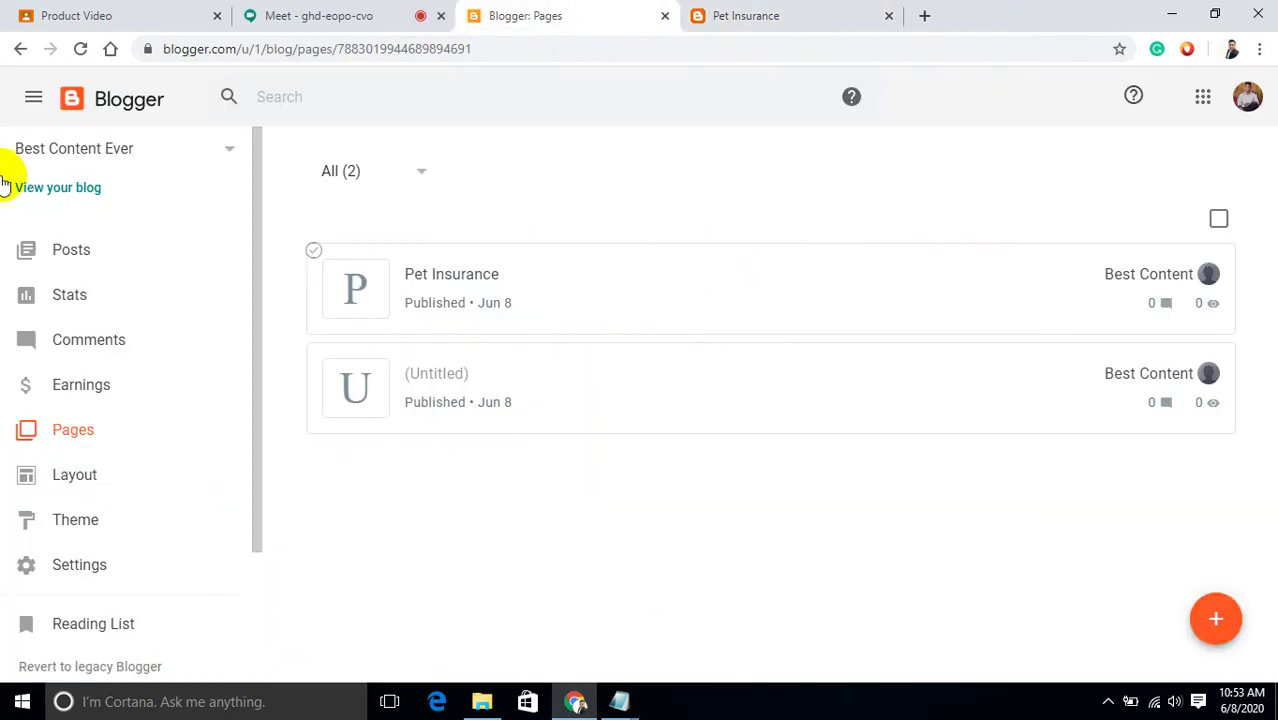
Browse the live blog's home page and side menu in a new tab, then return to Pages.
{"action": "left_click", "coordinate": [82, 190]}
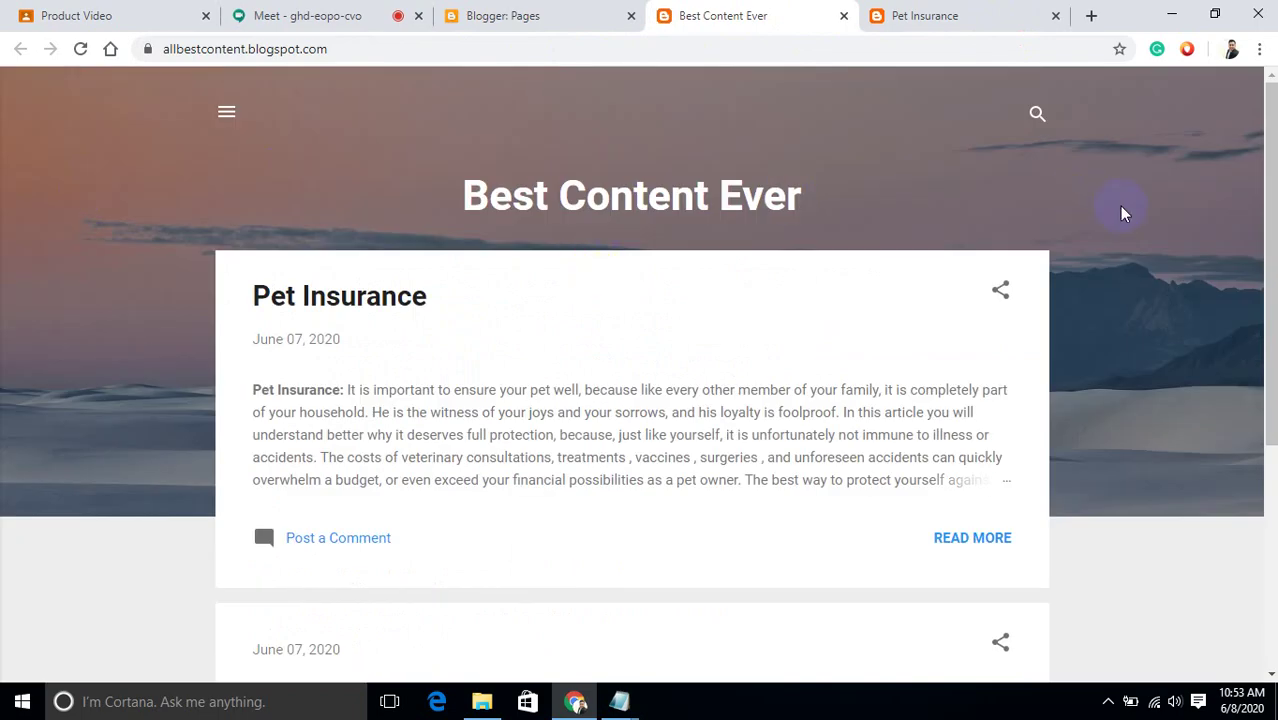
{"action": "mouse_move", "coordinate": [1270, 148]}
{"action": "left_mouse_down"}
{"action": "mouse_move", "coordinate": [1270, 345]}
{"action": "mouse_move", "coordinate": [1272, 157]}
{"action": "left_mouse_up"}
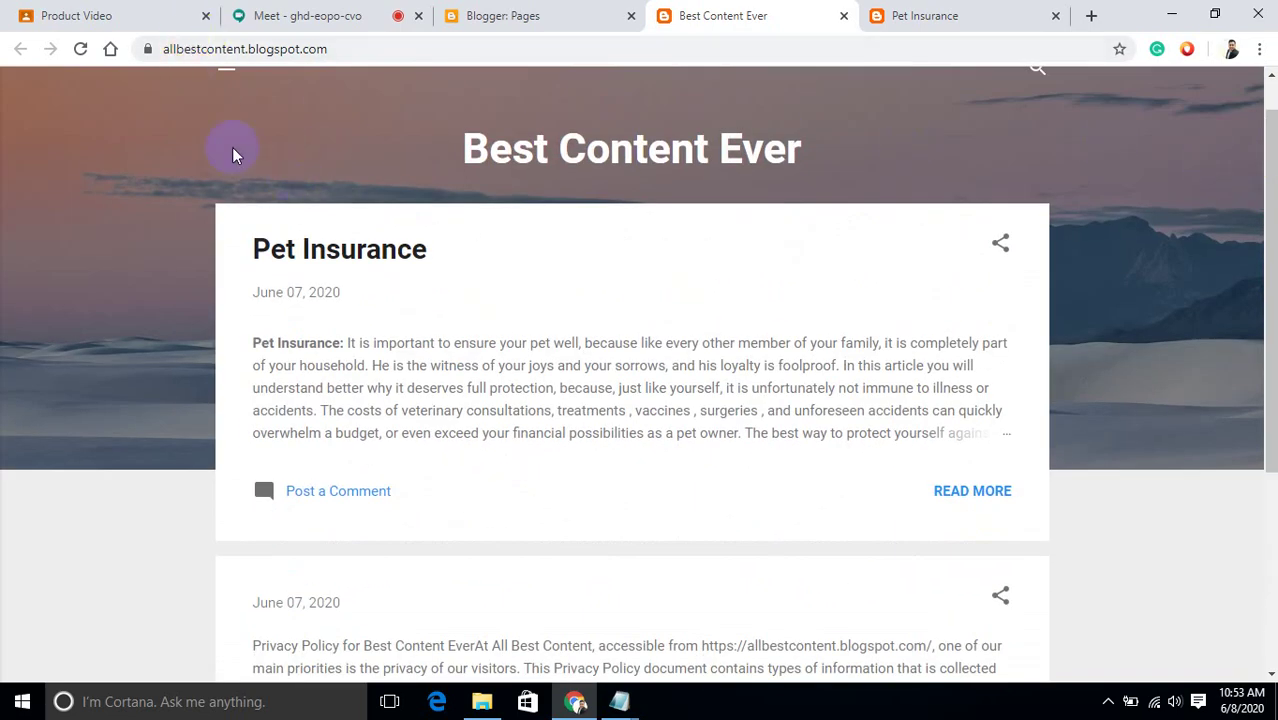
{"action": "left_click", "coordinate": [230, 78]}
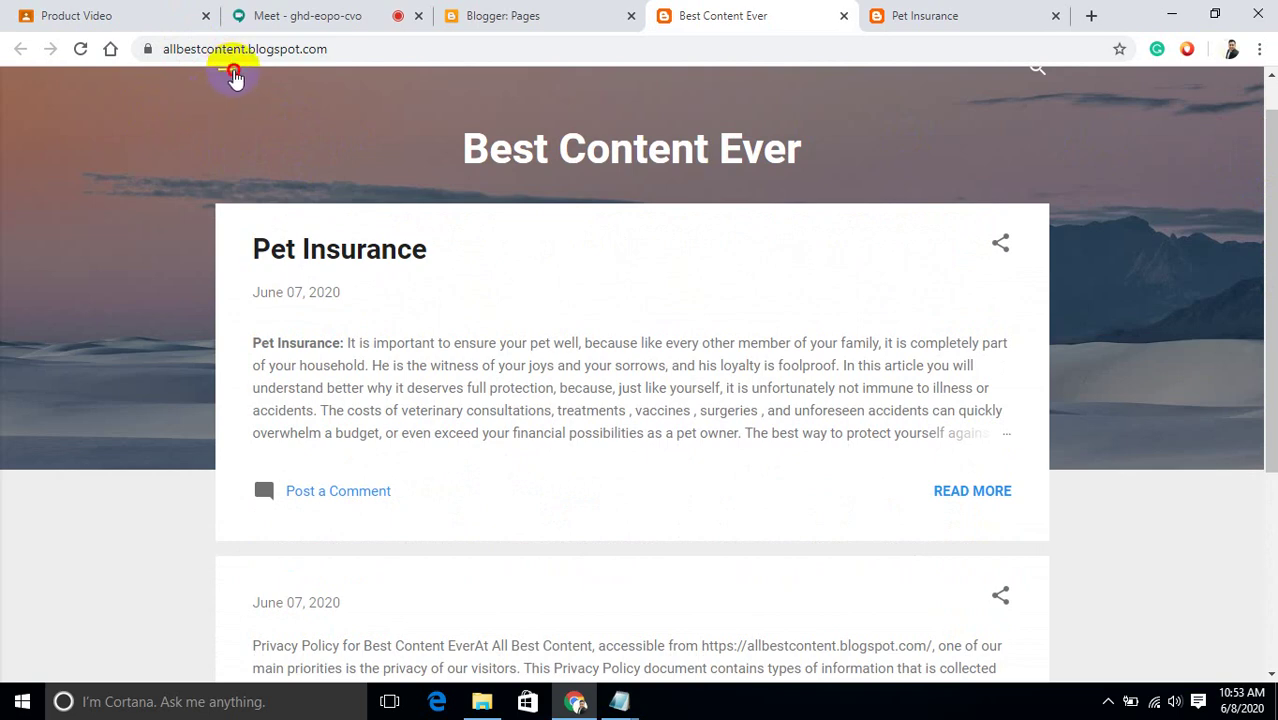
{"action": "left_click", "coordinate": [385, 115]}
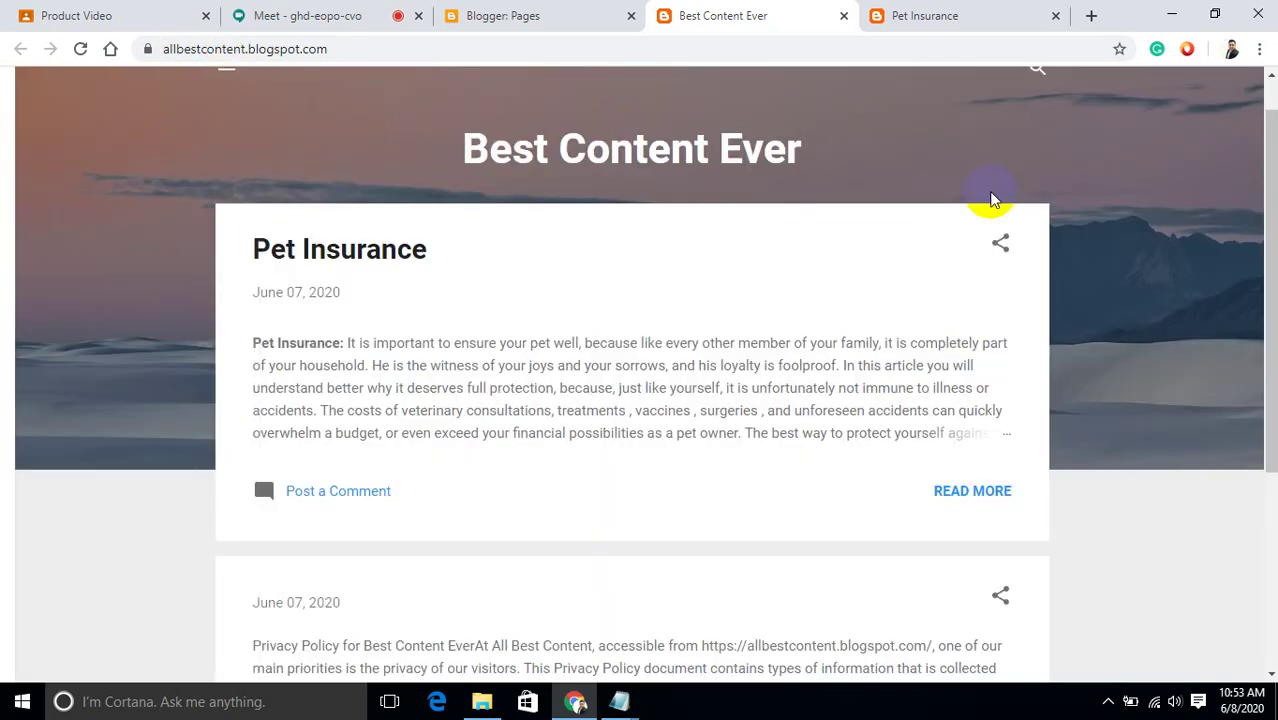
{"action": "left_click_drag", "start_coordinate": [1272, 280], "coordinate": [1272, 228]}
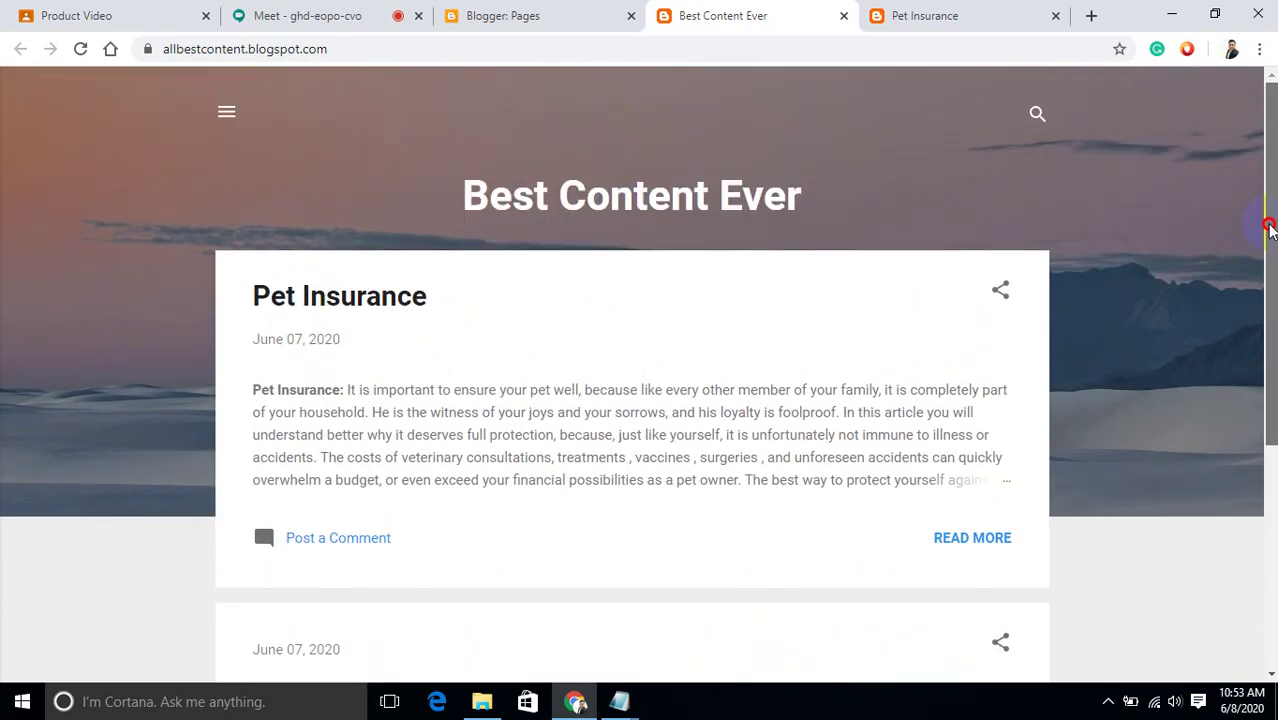
{"action": "left_click", "coordinate": [540, 22]}
Switch back to the Google Meet call tab.
{"action": "left_click", "coordinate": [315, 12]}
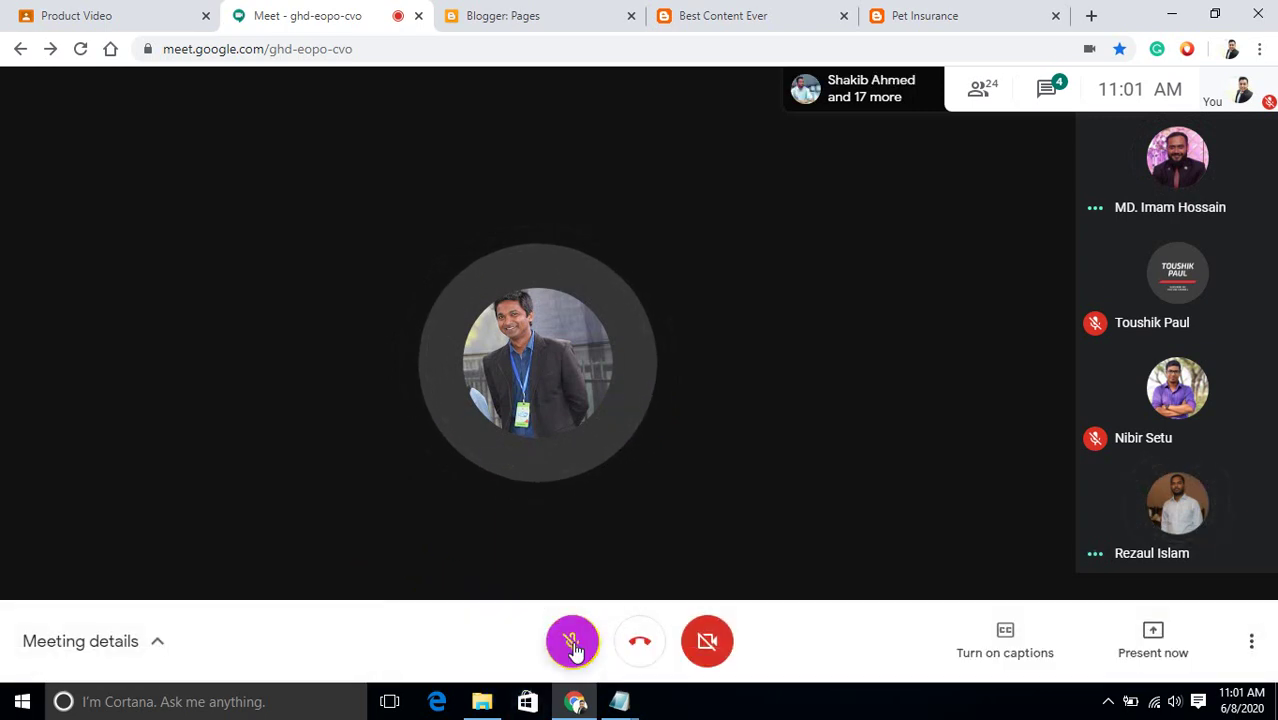
Unmute the microphone in the Meet call.
{"action": "left_click", "coordinate": [572, 641]}
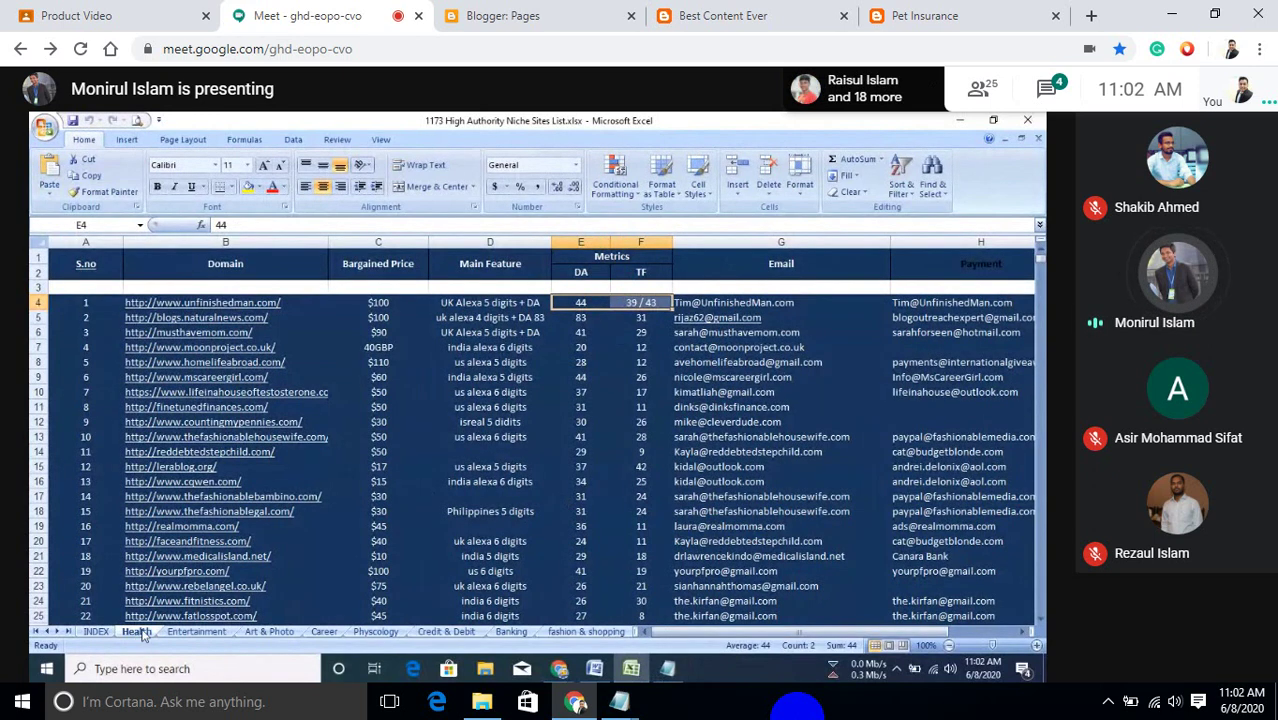
{"action": "left_click", "coordinate": [897, 636]}
{"action": "left_click_drag", "start_coordinate": [897, 640], "coordinate": [905, 638]}
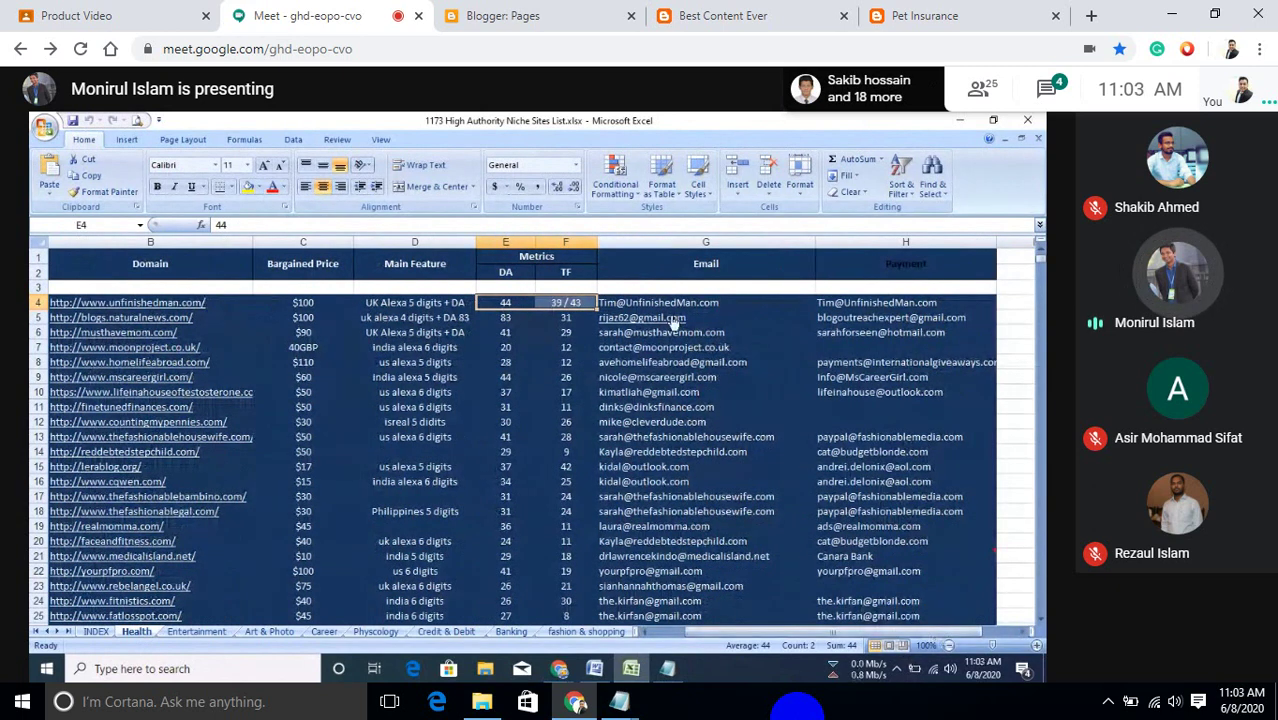
{"action": "left_click", "coordinate": [735, 304]}
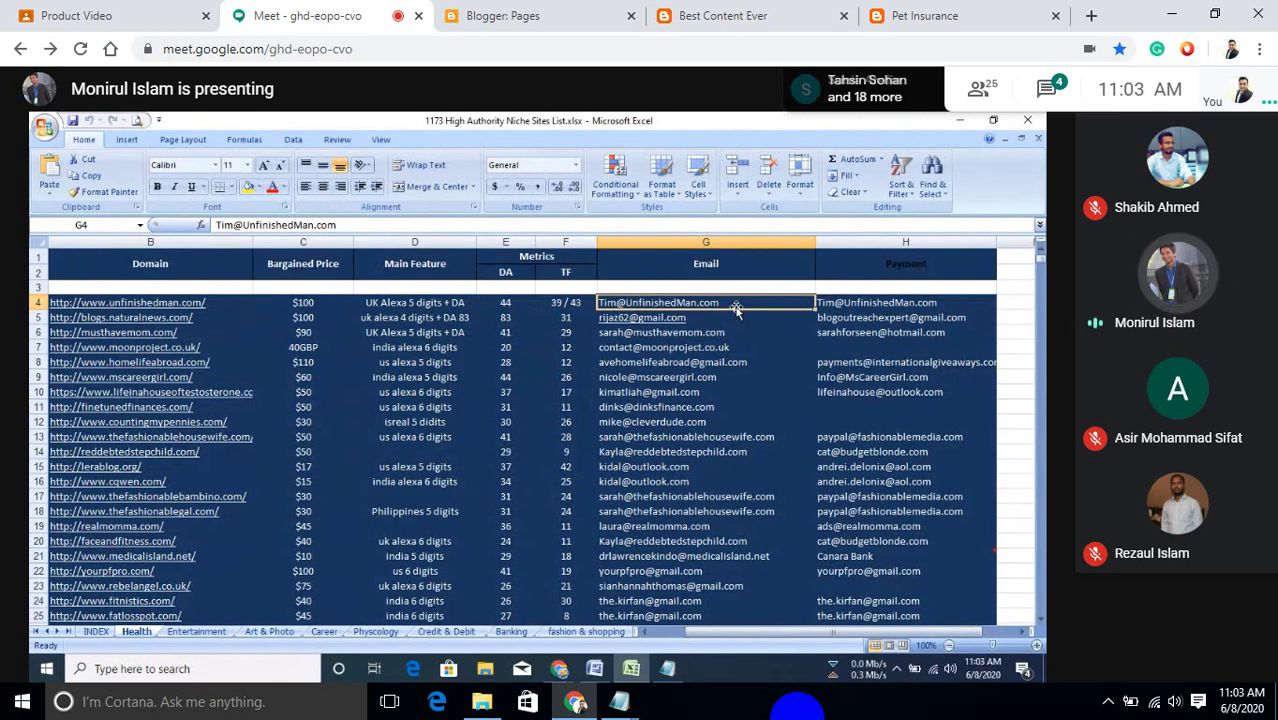
{"action": "left_click", "coordinate": [954, 303]}
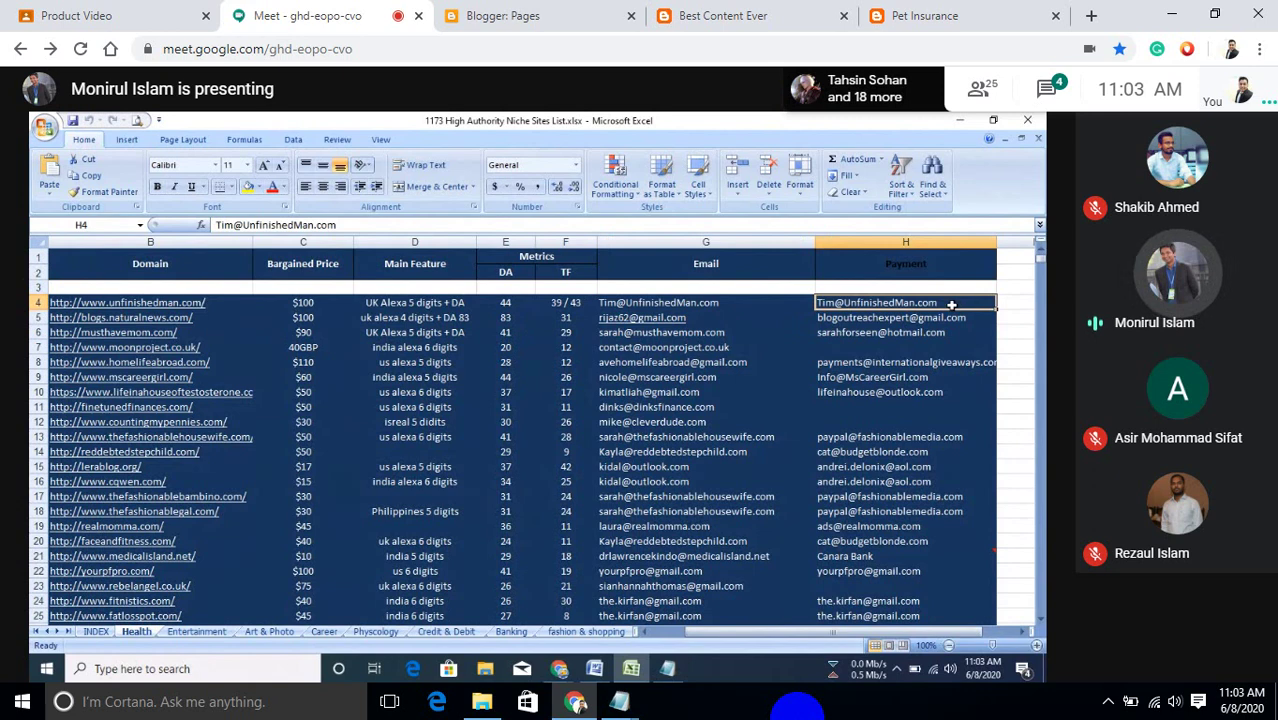
{"action": "left_click", "coordinate": [321, 302]}
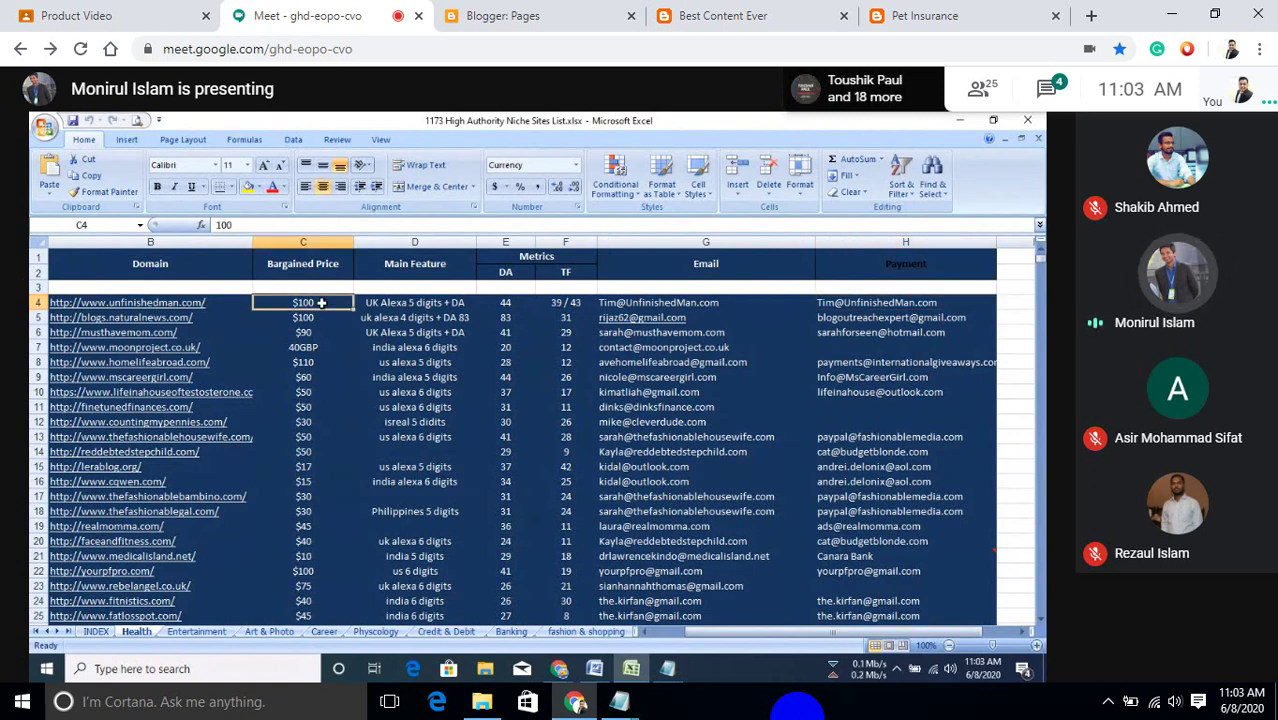
{"action": "left_click", "coordinate": [765, 305]}
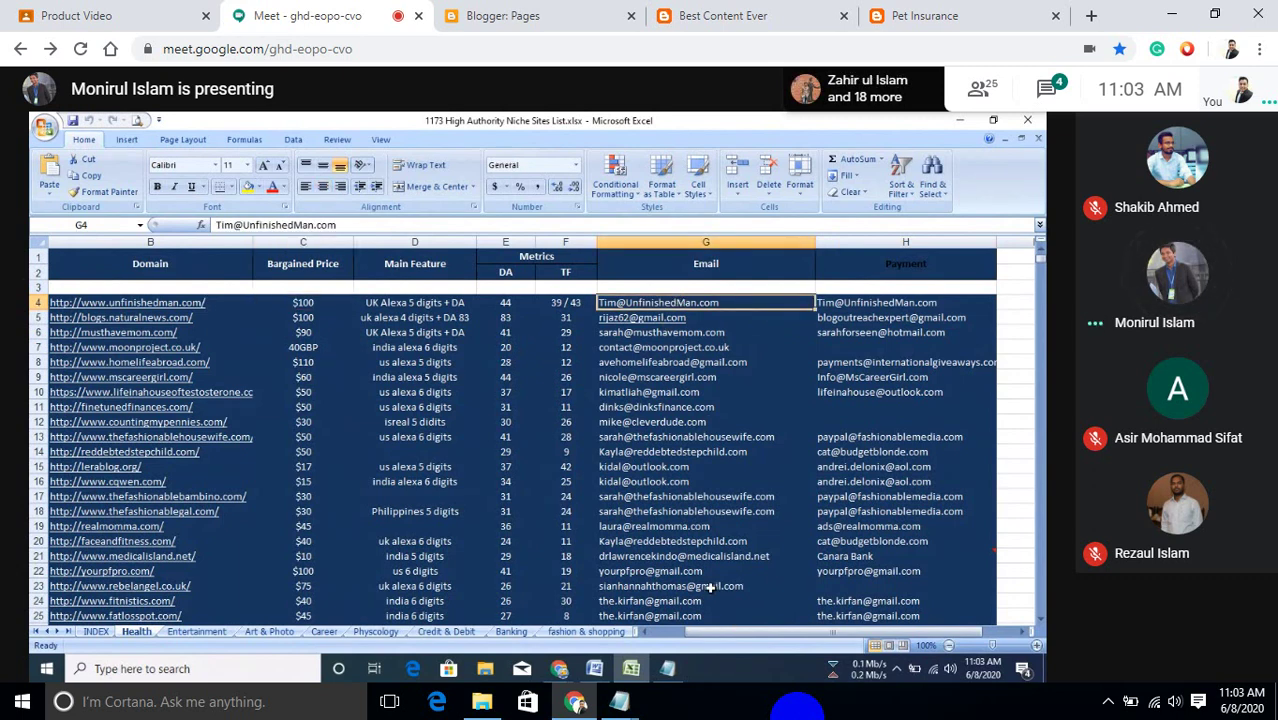
{"action": "left_click", "coordinate": [705, 625]}
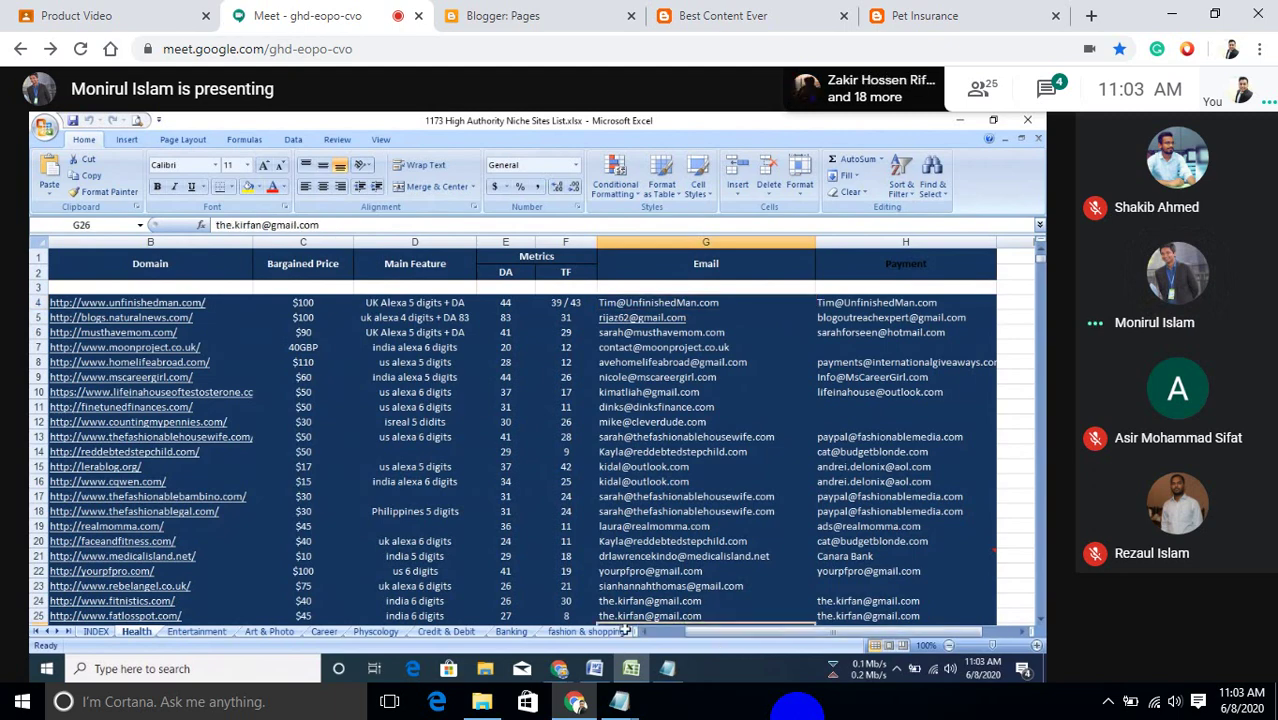
{"action": "scroll", "coordinate": [625, 630], "scroll_direction": "down", "scroll_amount": 1}
{"action": "left_click_drag", "start_coordinate": [648, 631], "coordinate": [643, 633]}
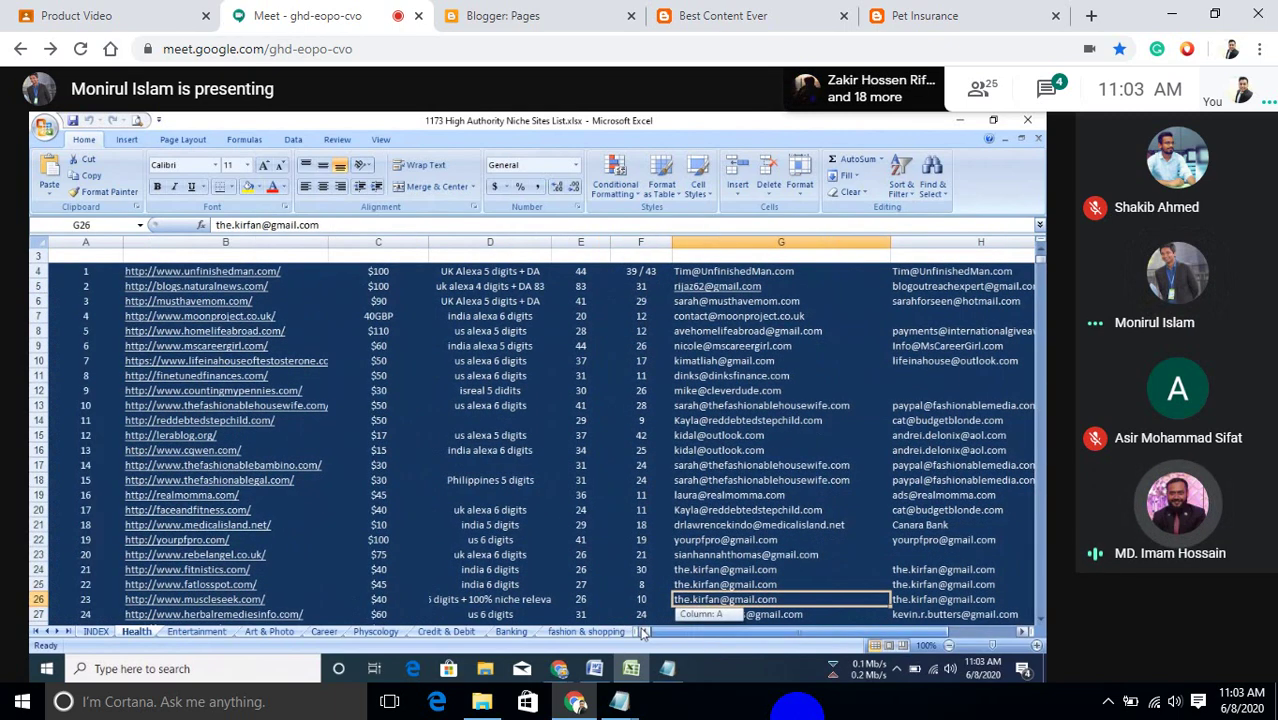
{"action": "scroll", "coordinate": [643, 633], "scroll_direction": "up", "scroll_amount": 1}
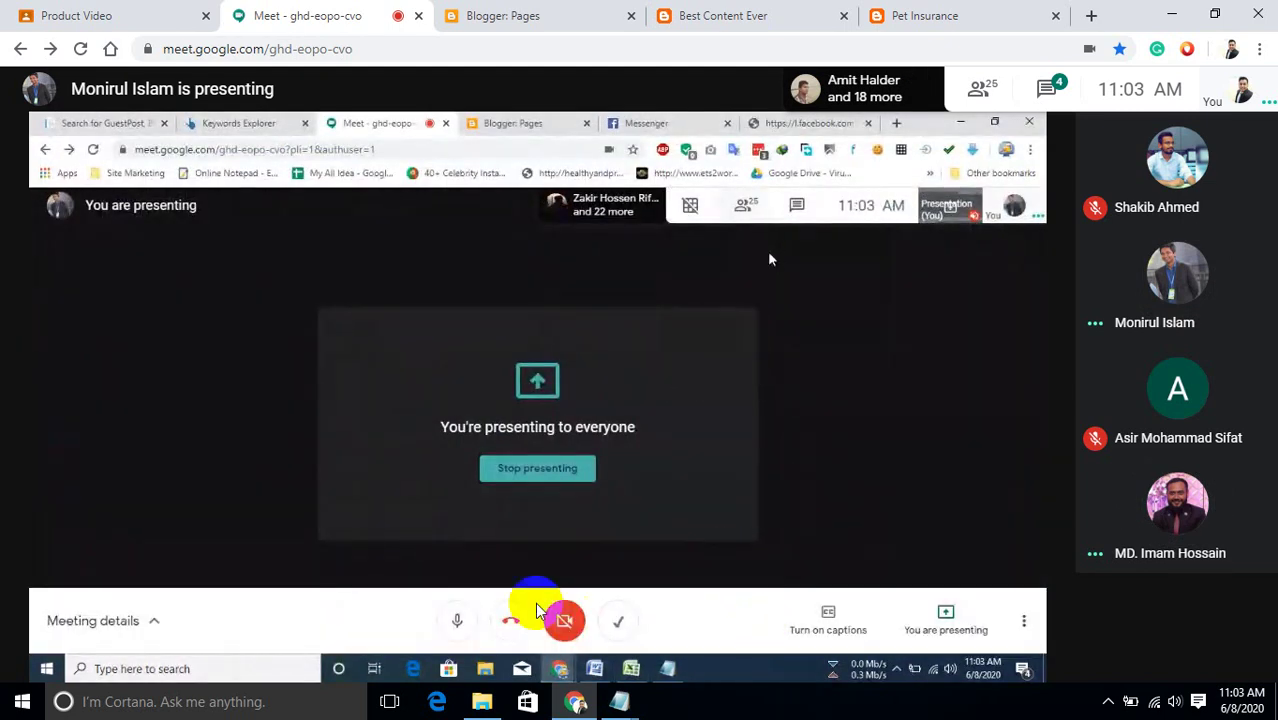
Mute the microphone in the Meet call.
{"action": "mouse_move", "coordinate": [456, 622]}
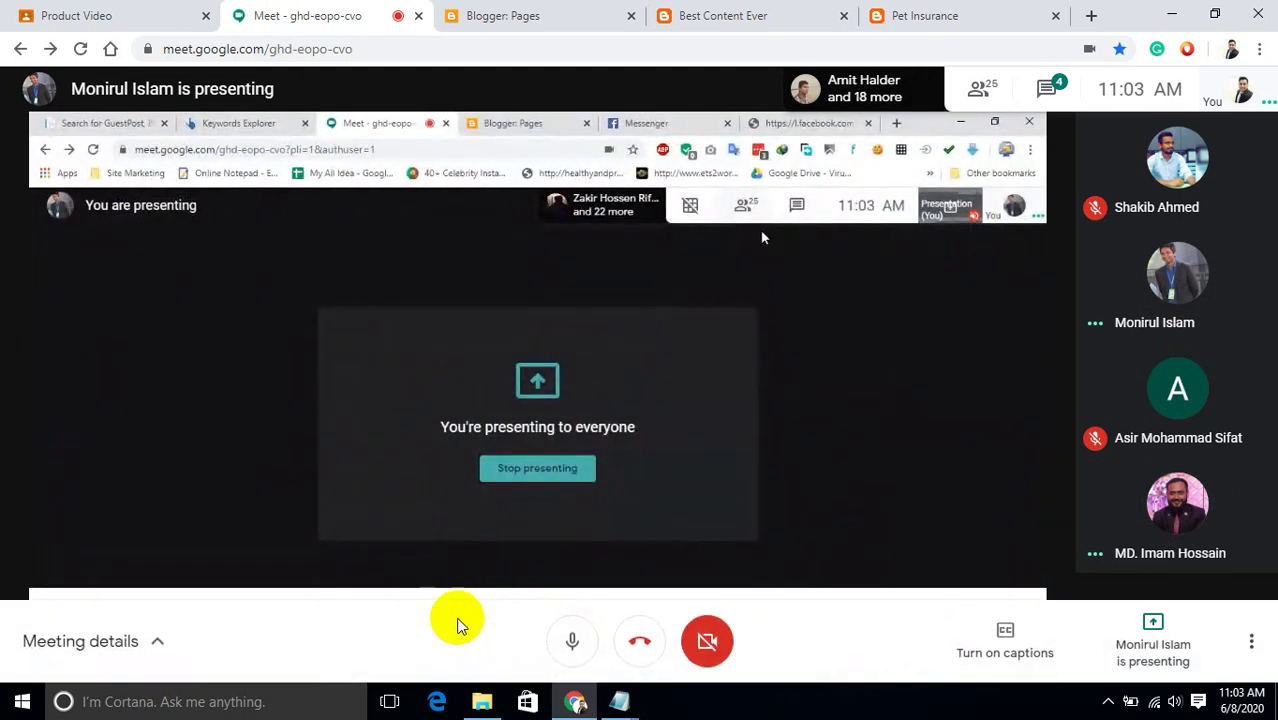
{"action": "left_click", "coordinate": [573, 641]}
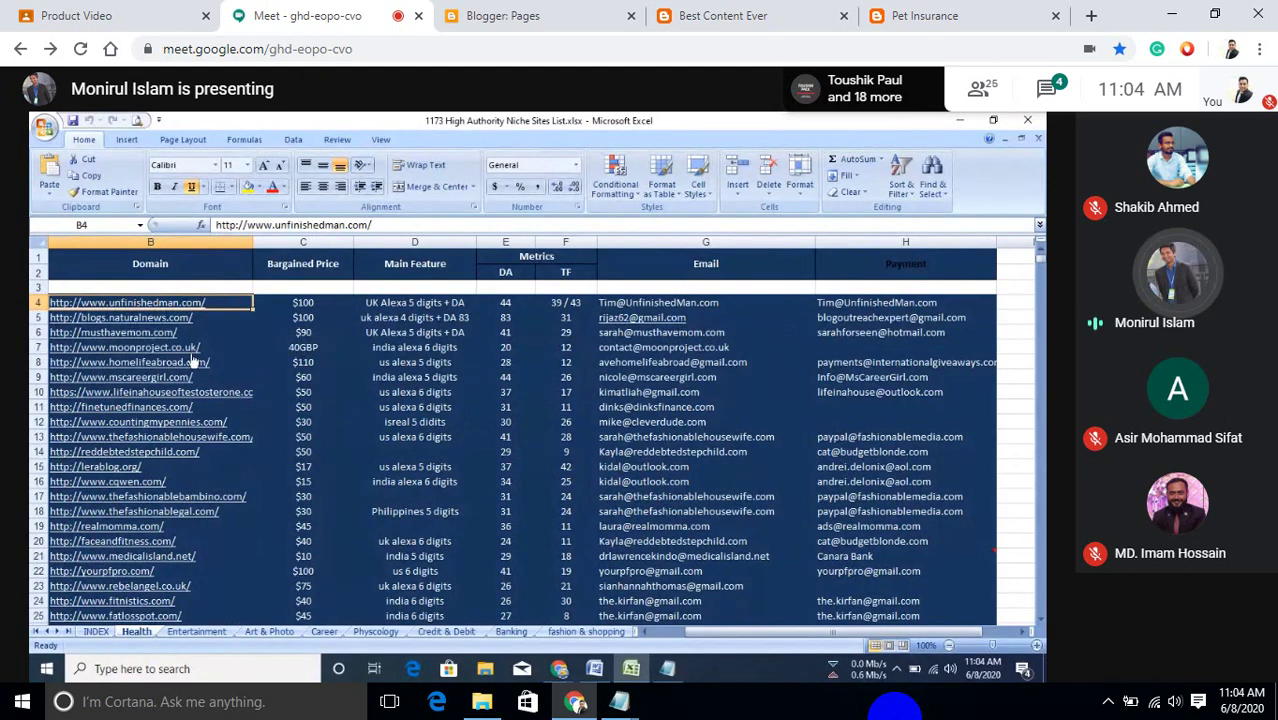
Step through the sheets from Entertainment via Career, Banking, Dating and Tech to Stock.
{"action": "left_click", "coordinate": [180, 632]}
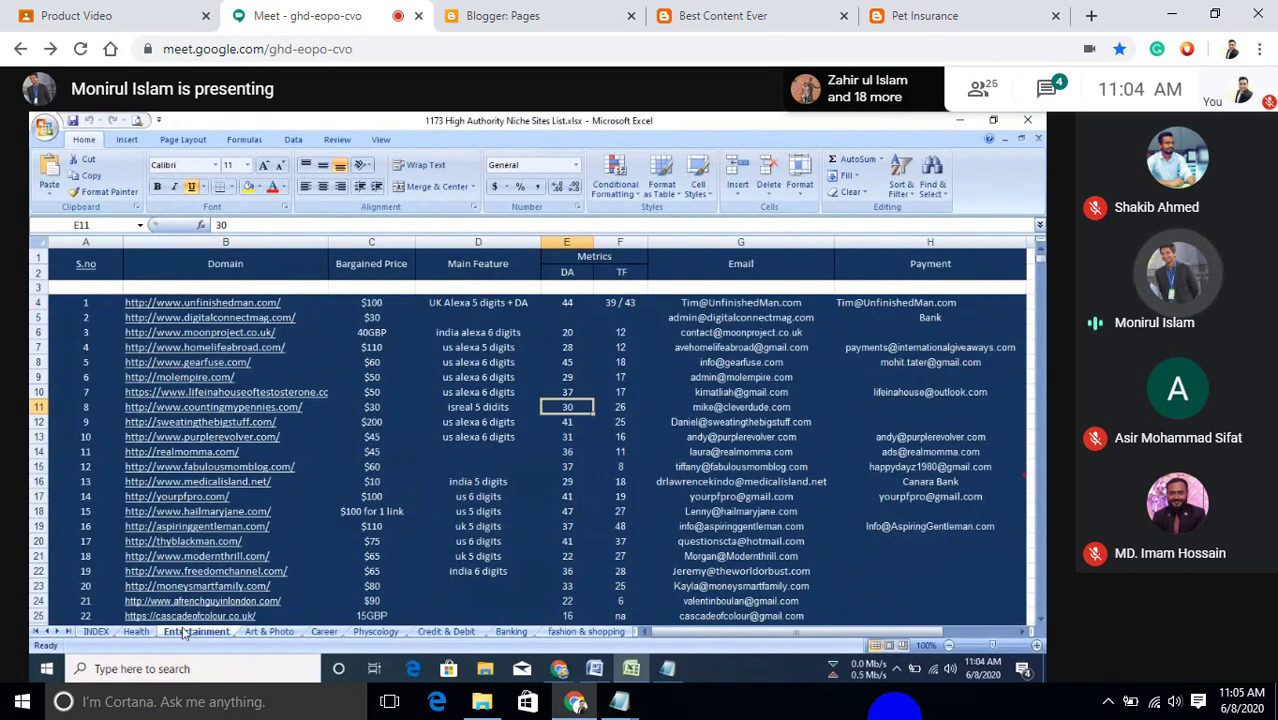
{"action": "left_click", "coordinate": [268, 632]}
{"action": "left_click", "coordinate": [324, 632]}
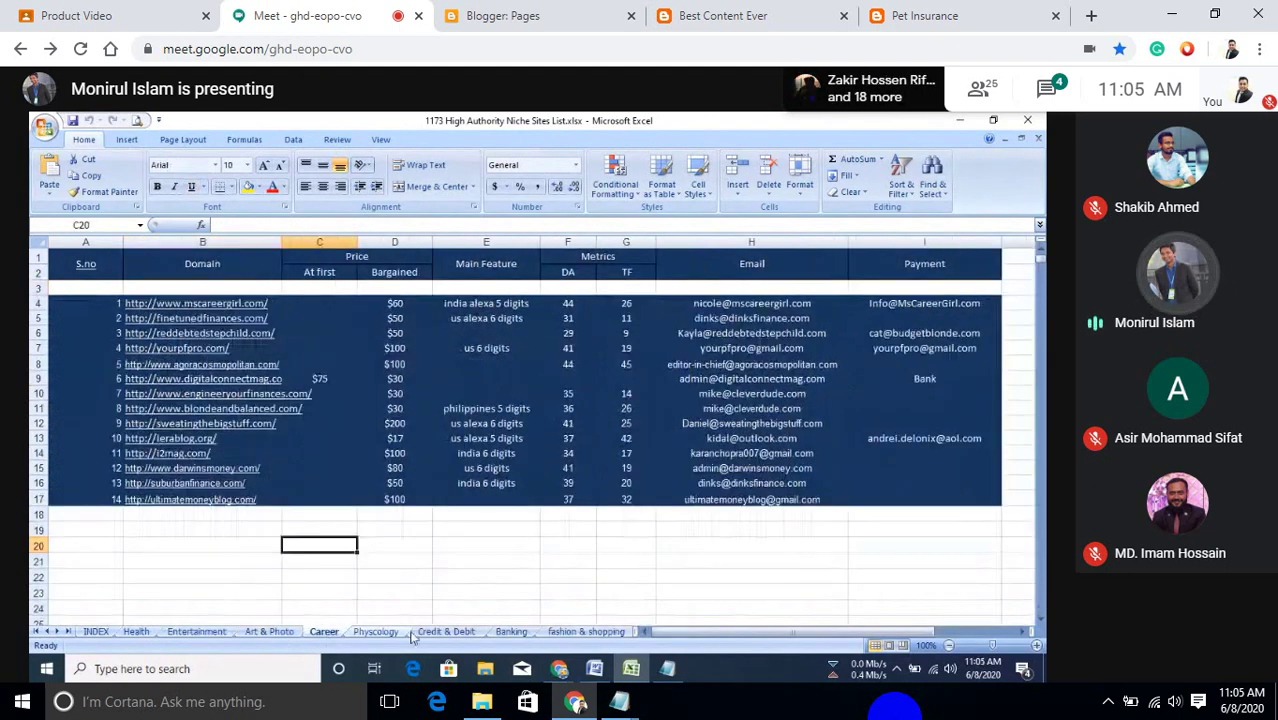
{"action": "left_click", "coordinate": [376, 632]}
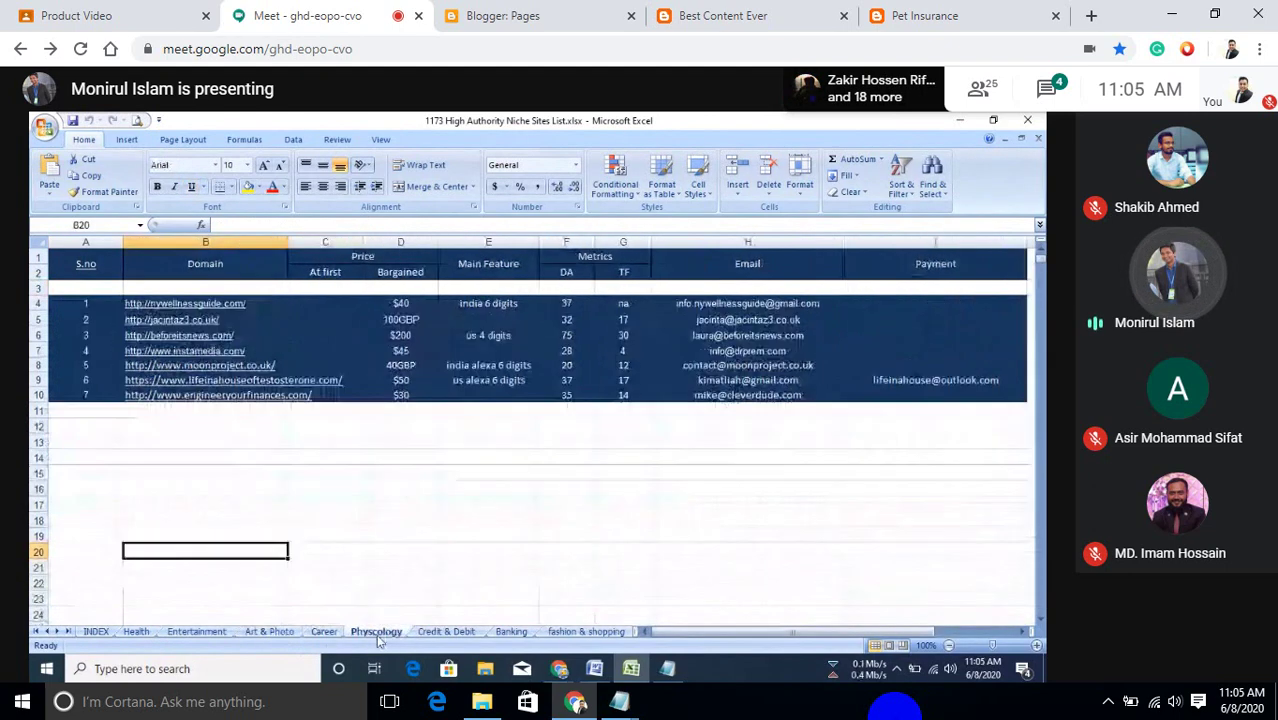
{"action": "left_click", "coordinate": [446, 632]}
{"action": "left_click", "coordinate": [512, 632]}
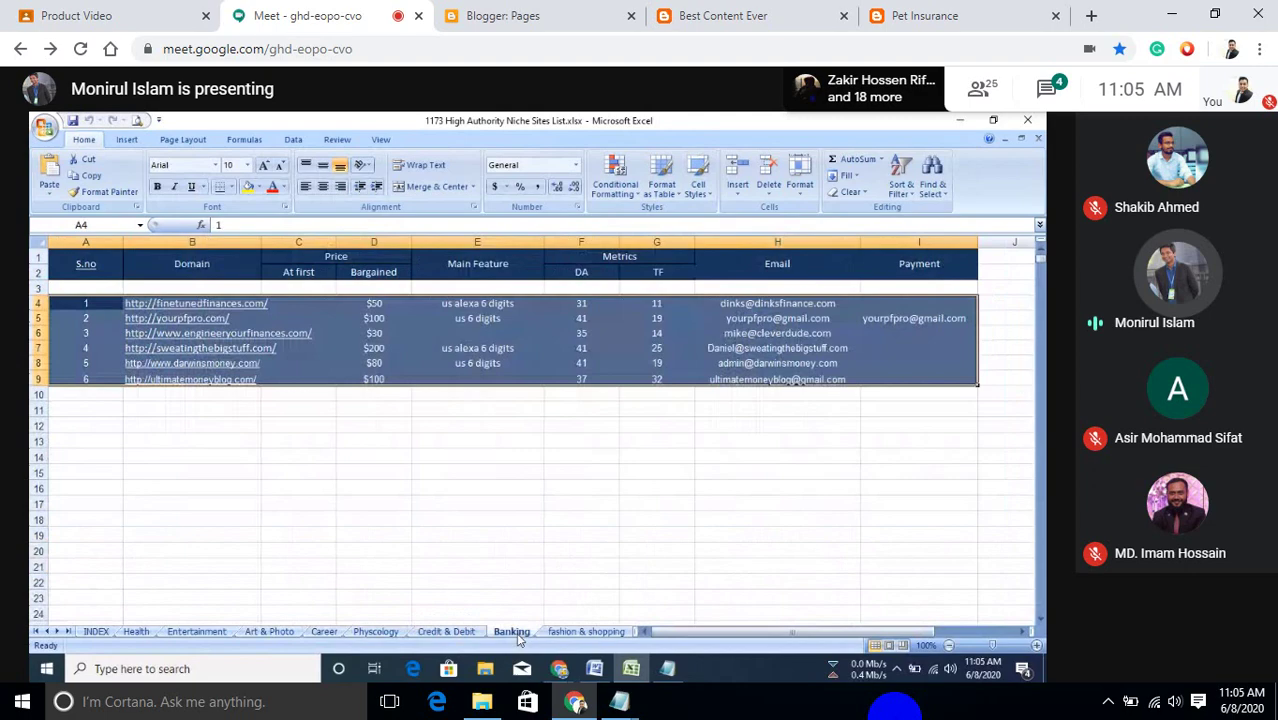
{"action": "left_click", "coordinate": [586, 632]}
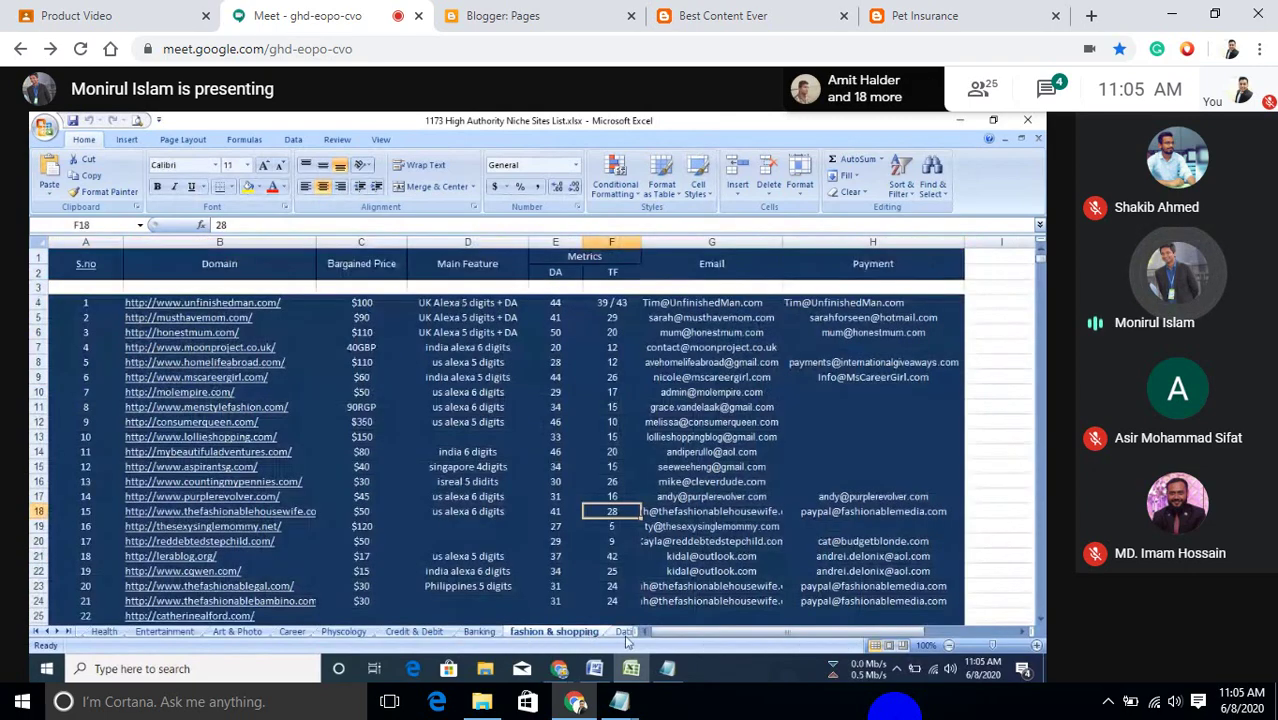
{"action": "left_click", "coordinate": [635, 632]}
{"action": "left_click", "coordinate": [610, 632]}
{"action": "left_click", "coordinate": [600, 632]}
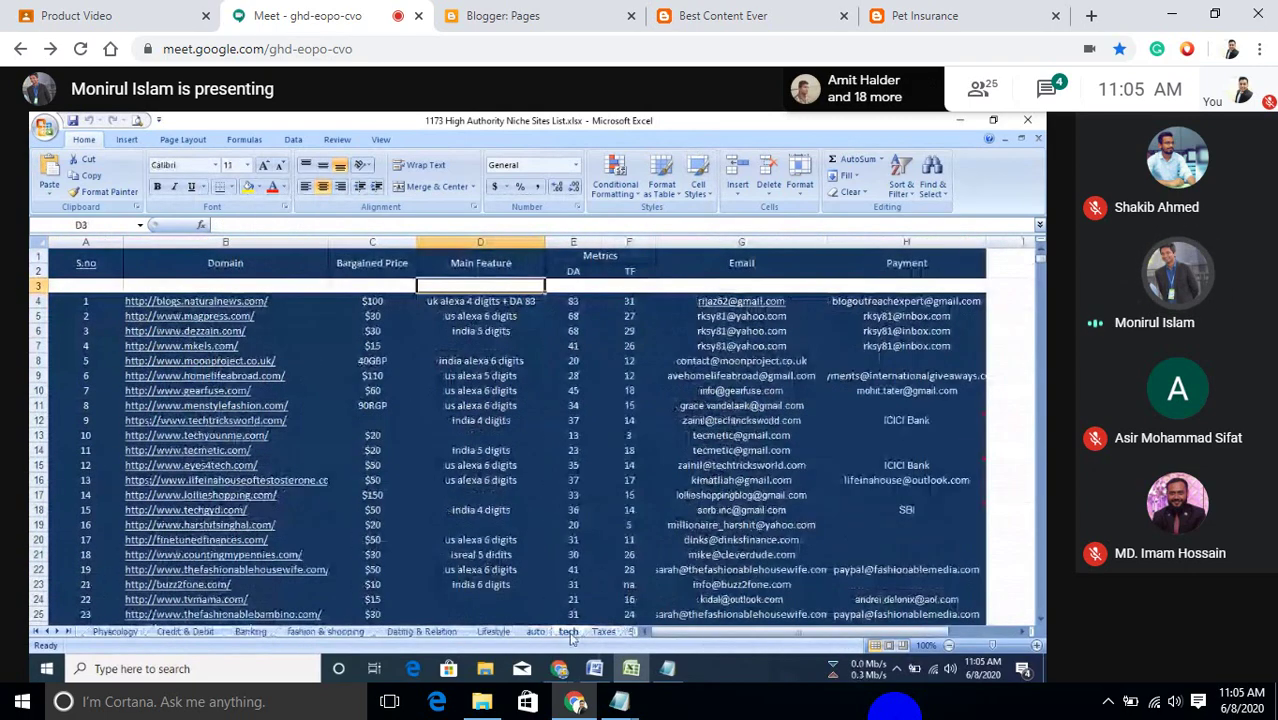
{"action": "left_click", "coordinate": [610, 632]}
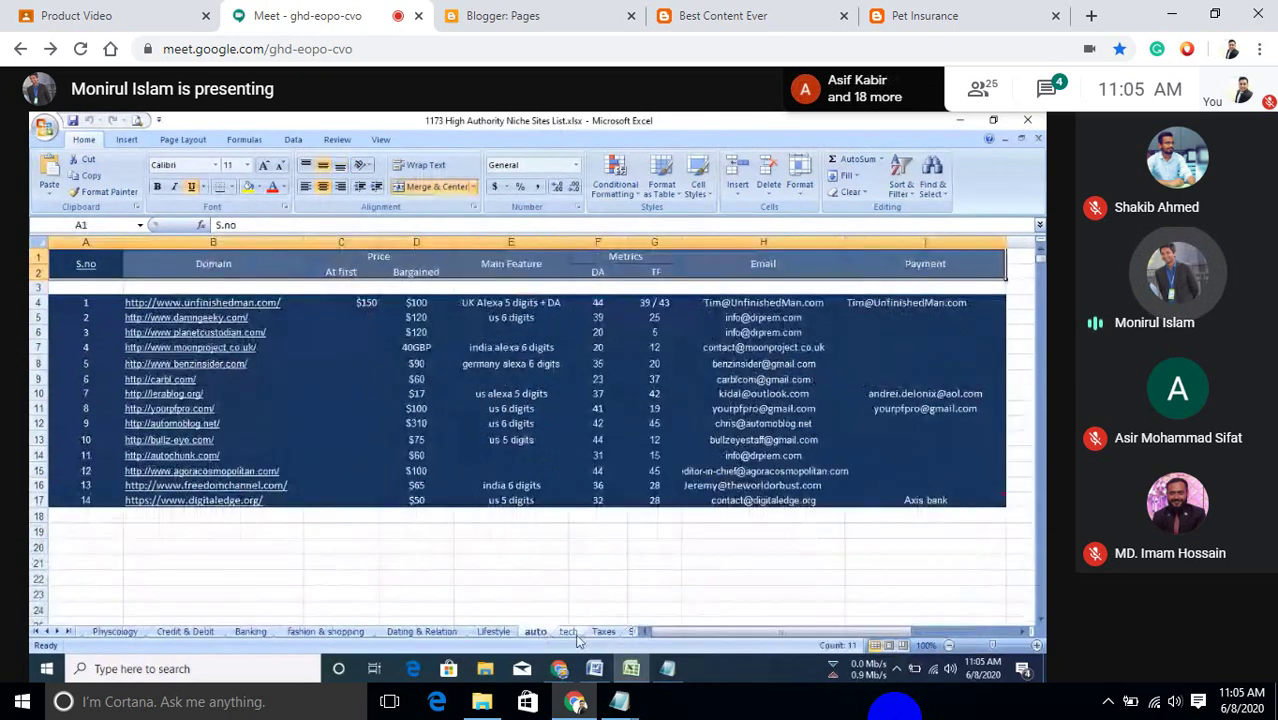
{"action": "left_click", "coordinate": [625, 632]}
{"action": "left_click", "coordinate": [615, 632]}
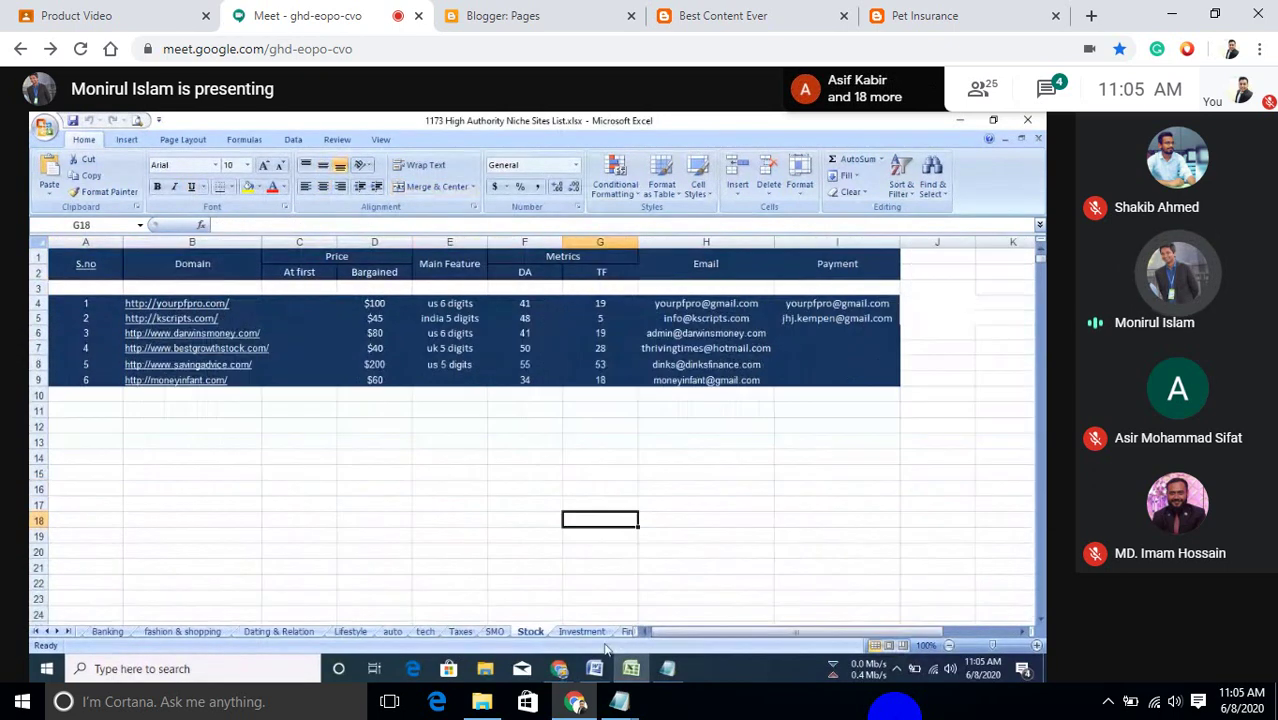
Continue from Investment to Environment, pointing out D4's 40GBP price and F4's DA of 20.
{"action": "left_click", "coordinate": [582, 632]}
{"action": "left_click", "coordinate": [622, 632]}
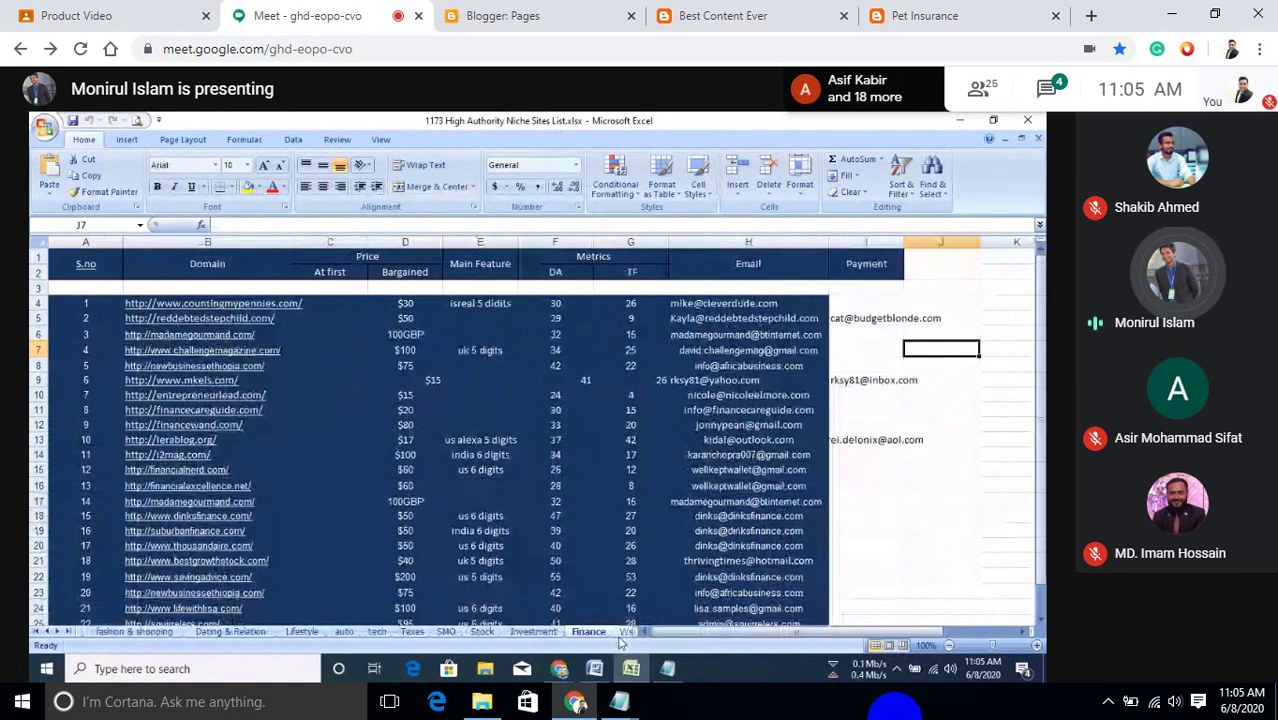
{"action": "left_click", "coordinate": [614, 632]}
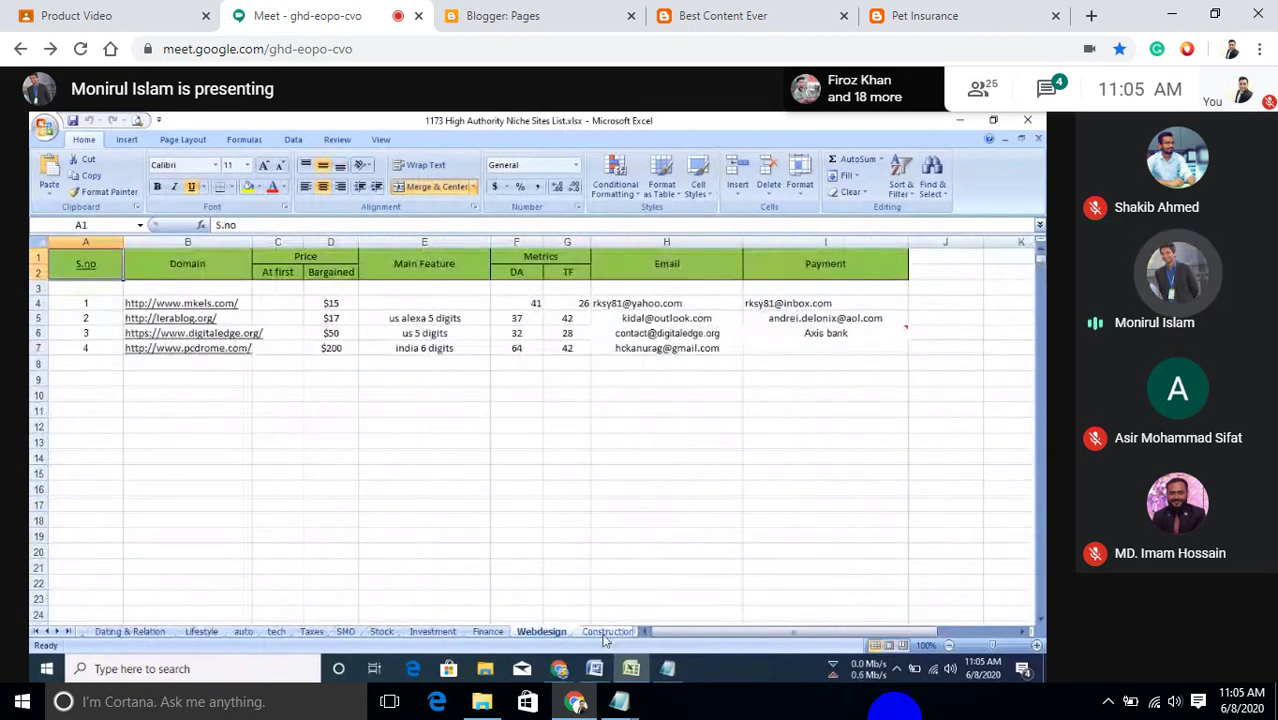
{"action": "left_click", "coordinate": [611, 633]}
{"action": "left_click", "coordinate": [575, 633]}
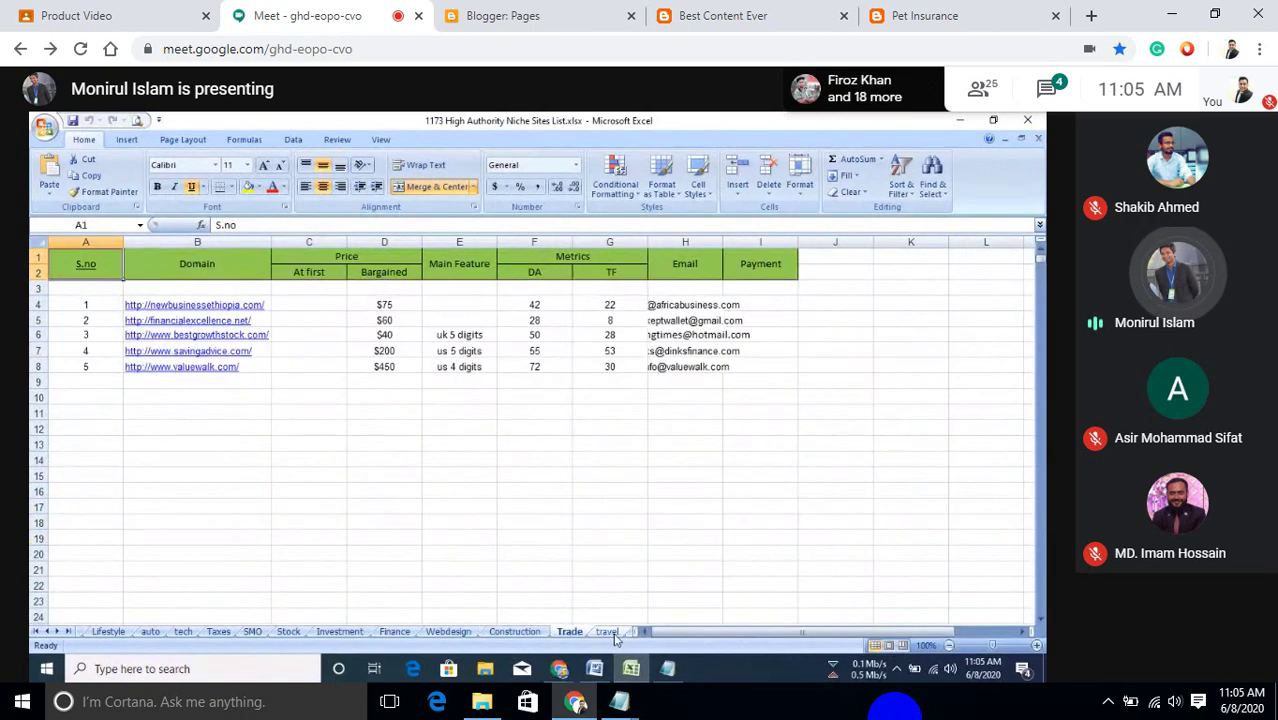
{"action": "left_click", "coordinate": [610, 633]}
{"action": "left_click", "coordinate": [614, 633]}
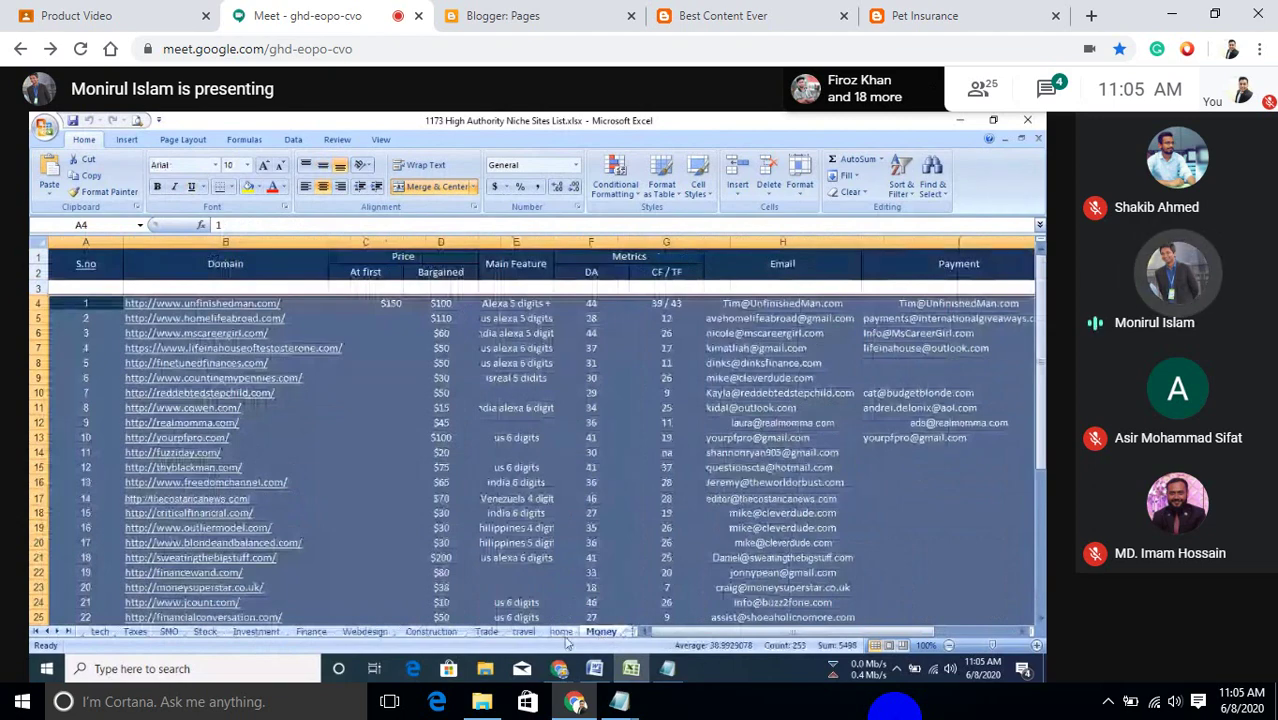
{"action": "left_click", "coordinate": [618, 634]}
{"action": "left_click", "coordinate": [618, 634]}
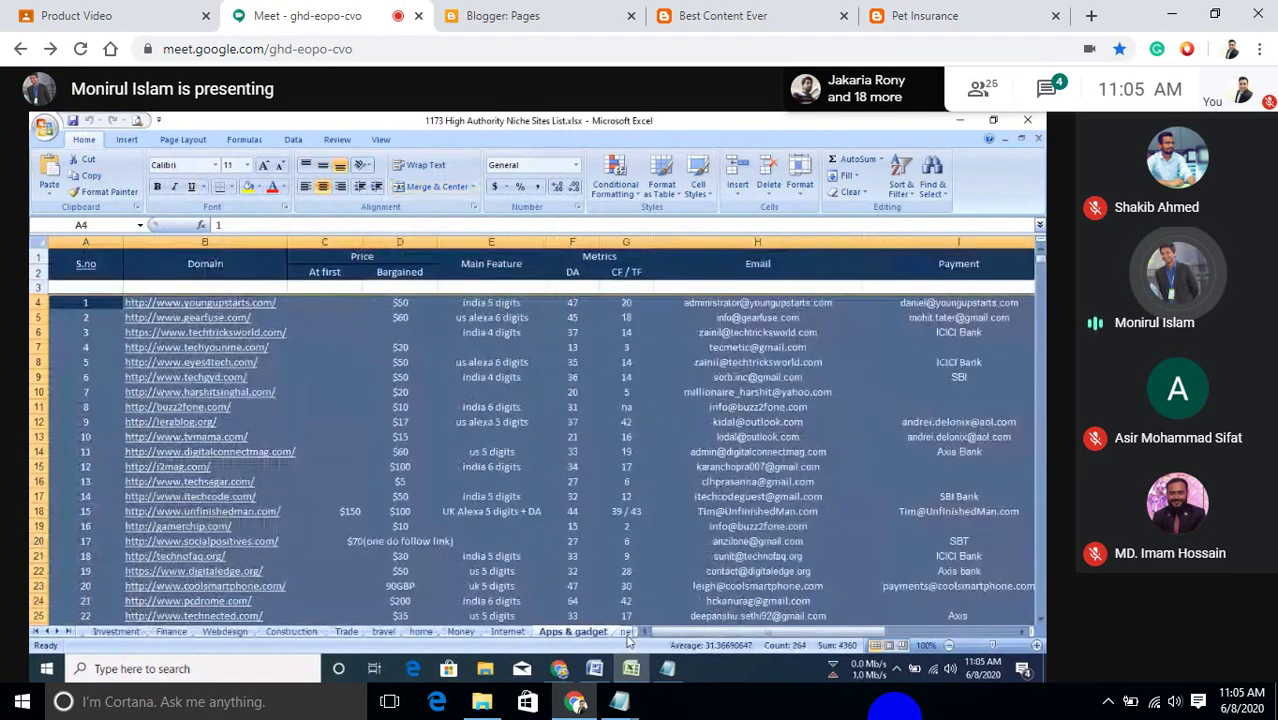
{"action": "left_click", "coordinate": [618, 634]}
{"action": "left_click", "coordinate": [620, 634]}
{"action": "left_click", "coordinate": [620, 634]}
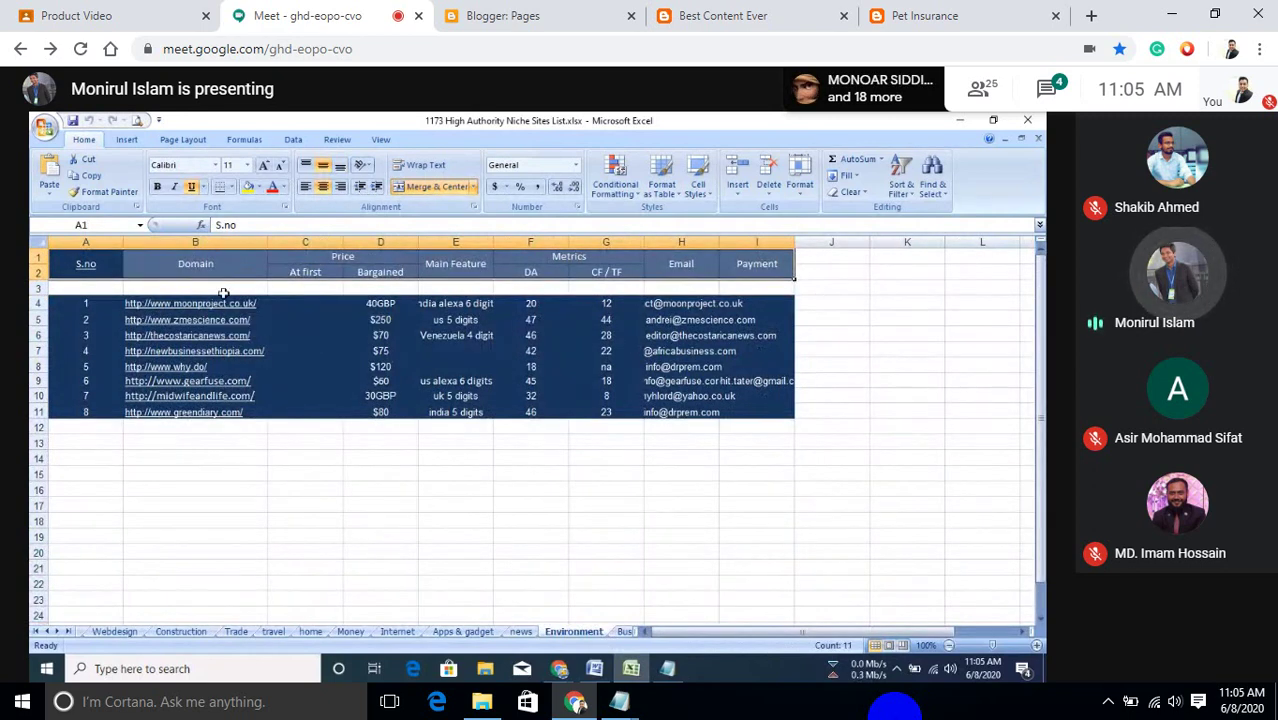
{"action": "left_click", "coordinate": [374, 303]}
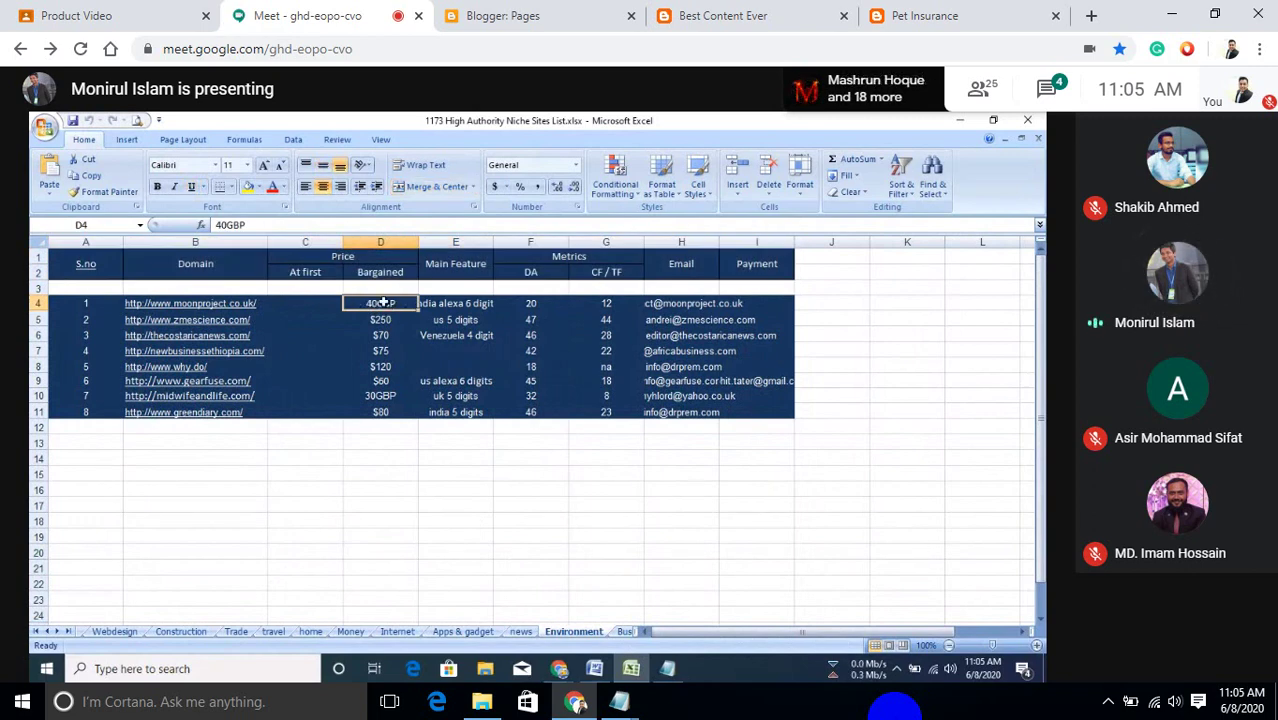
{"action": "left_click", "coordinate": [511, 305]}
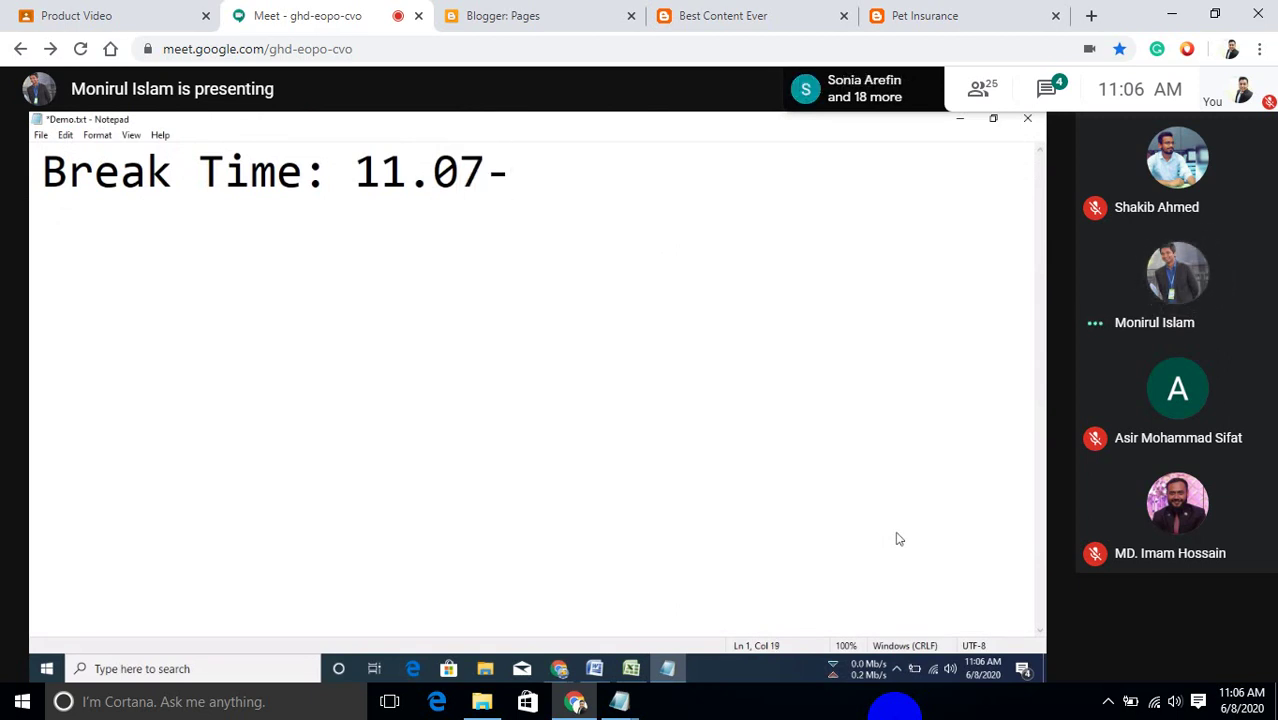
Complete the Demo.txt break note as 'Break Time: 11.07-11.27 AM'.
{"action": "type", "text": "11."}
{"action": "type", "text": "27"}
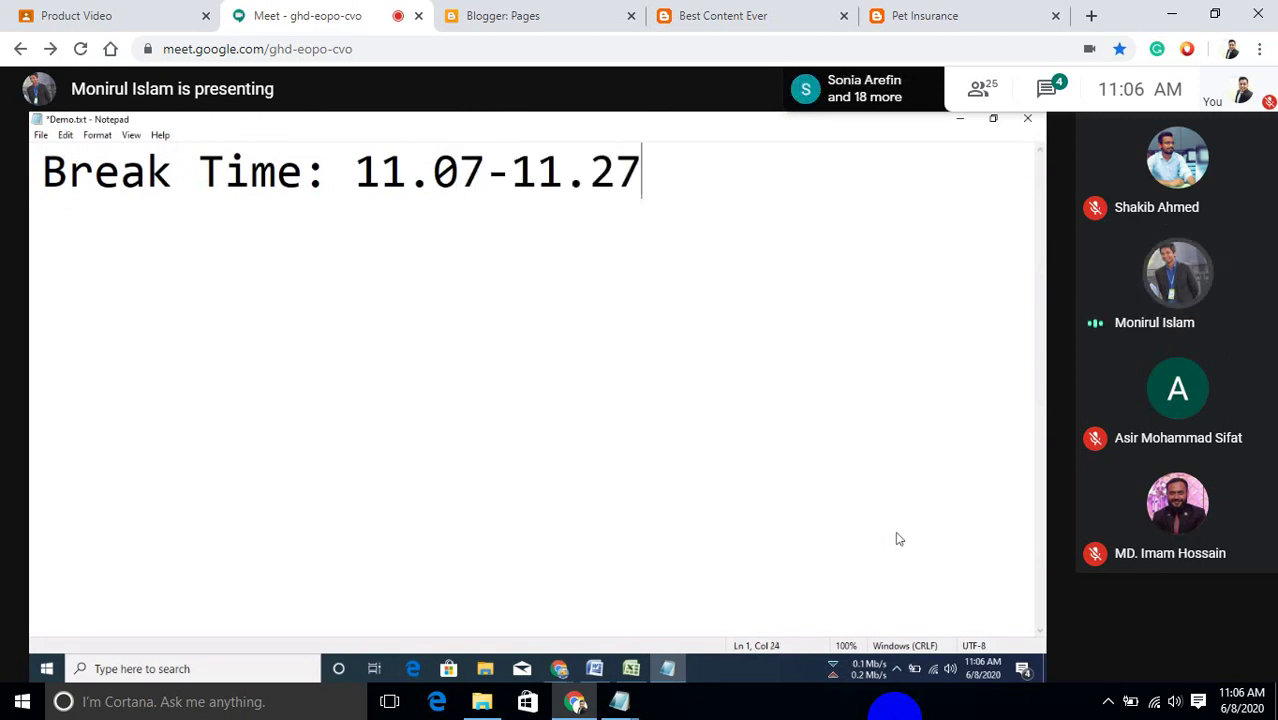
{"action": "type", "text": " AM"}
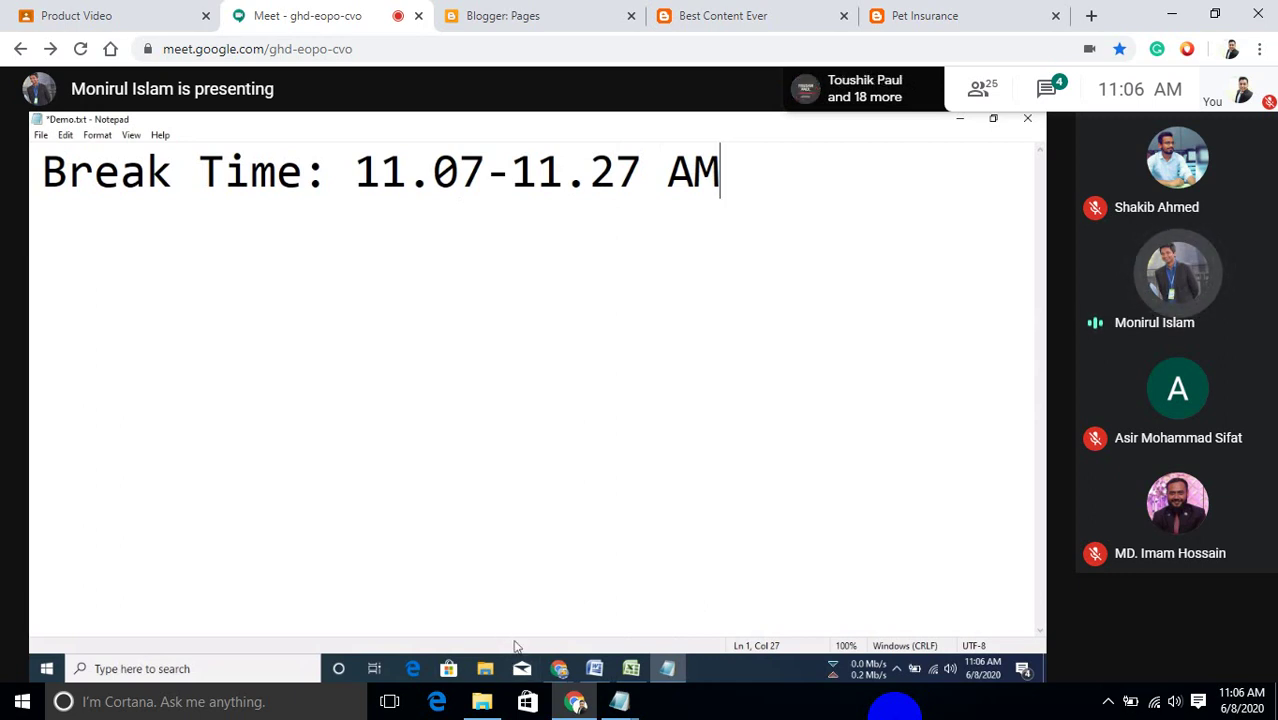
{"action": "mouse_move", "coordinate": [557, 668]}
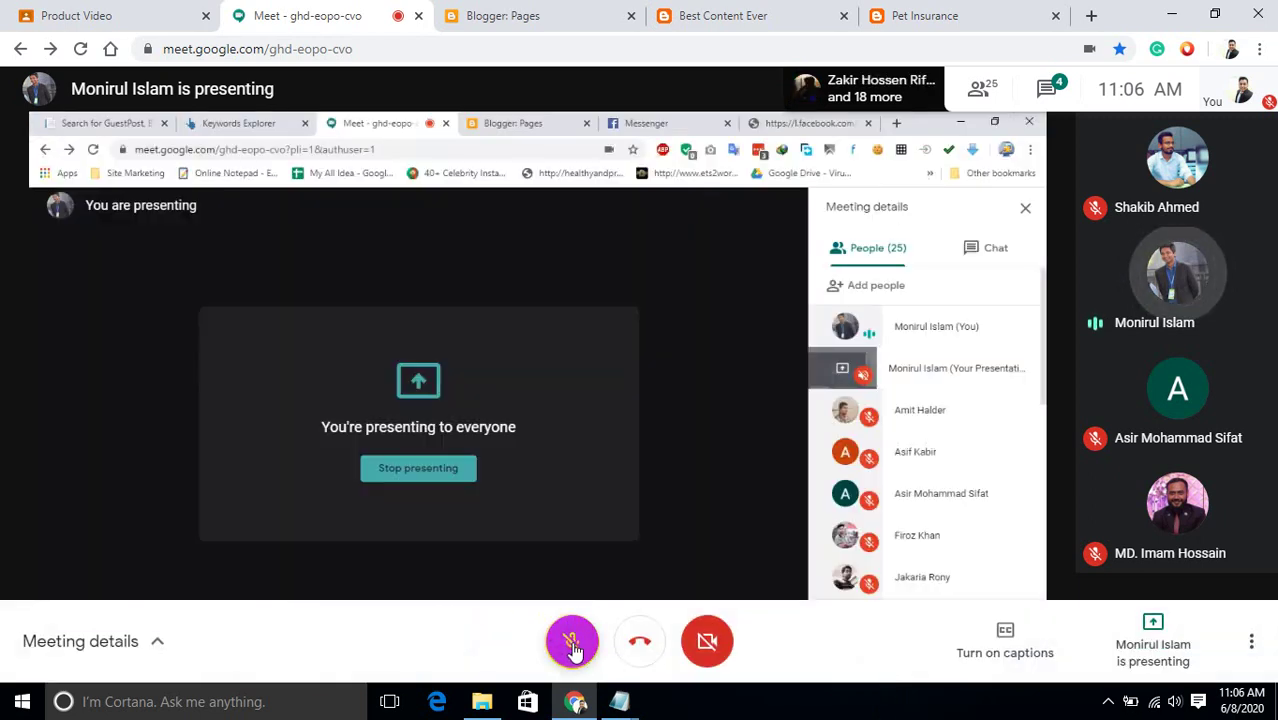
Unmute the Meet microphone and bring the Demo.txt break note back to the front.
{"action": "left_click", "coordinate": [572, 645]}
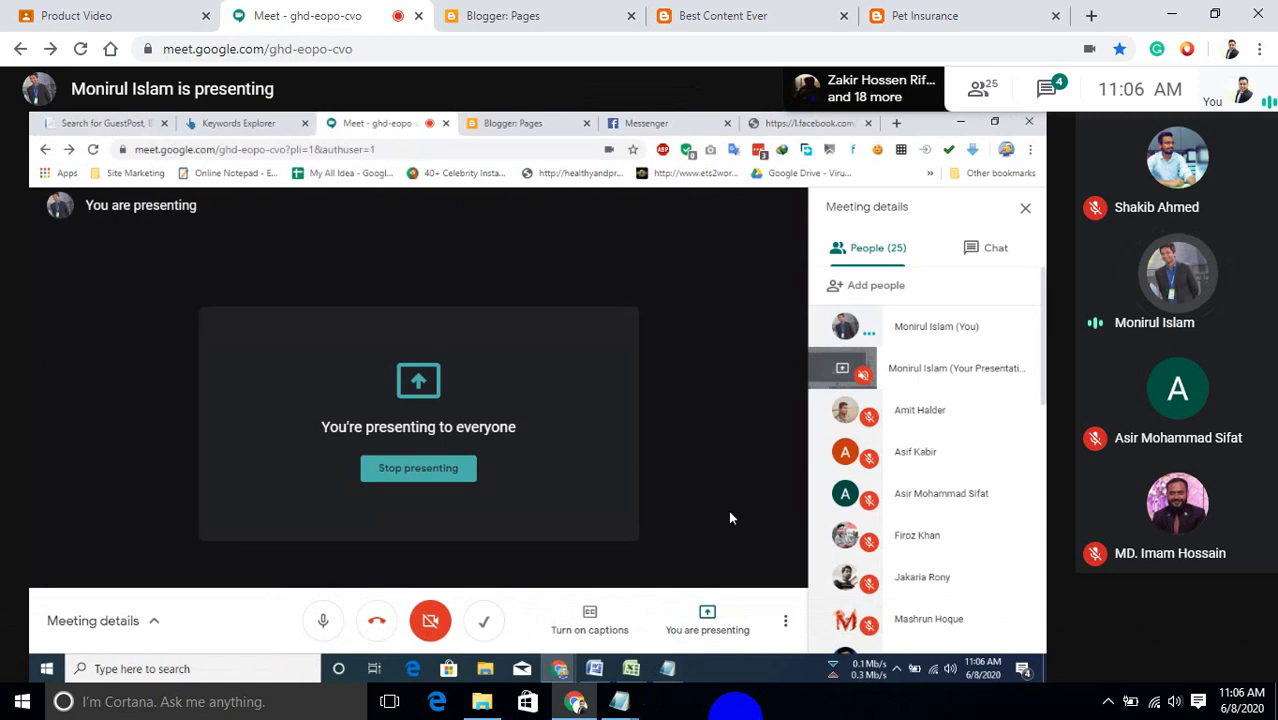
{"action": "left_click", "coordinate": [668, 669]}
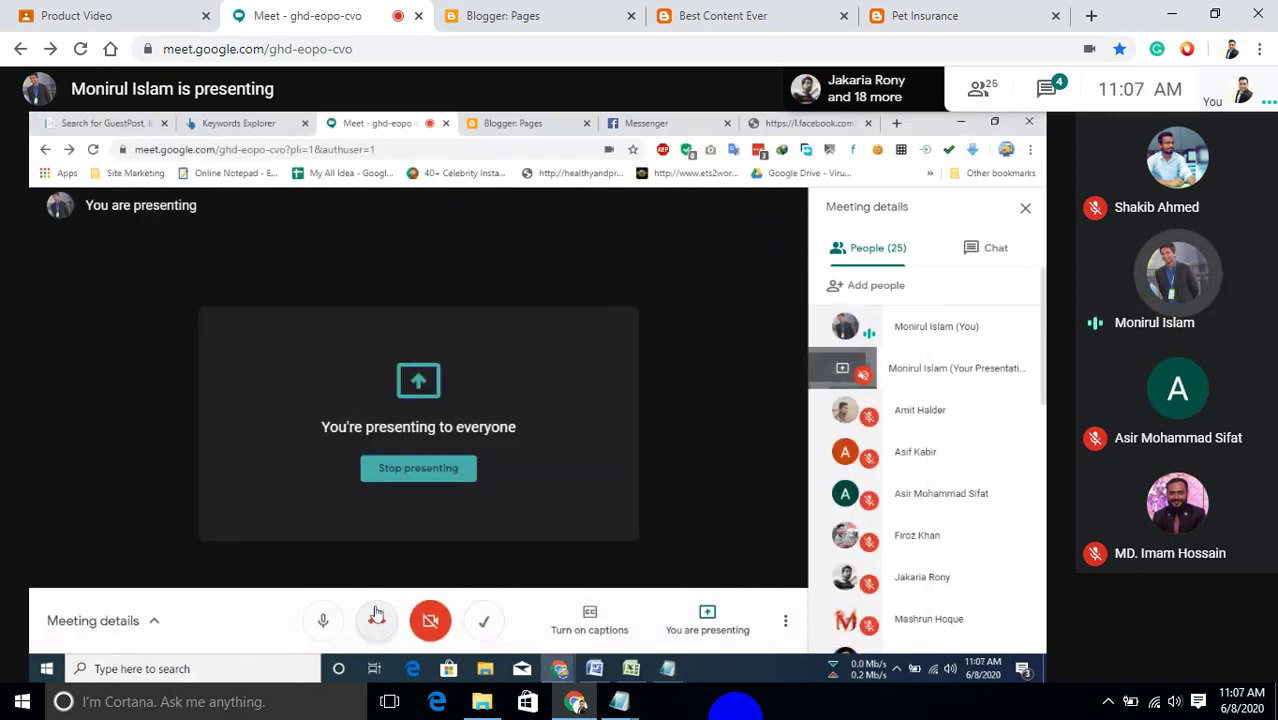
{"action": "left_click", "coordinate": [665, 672]}
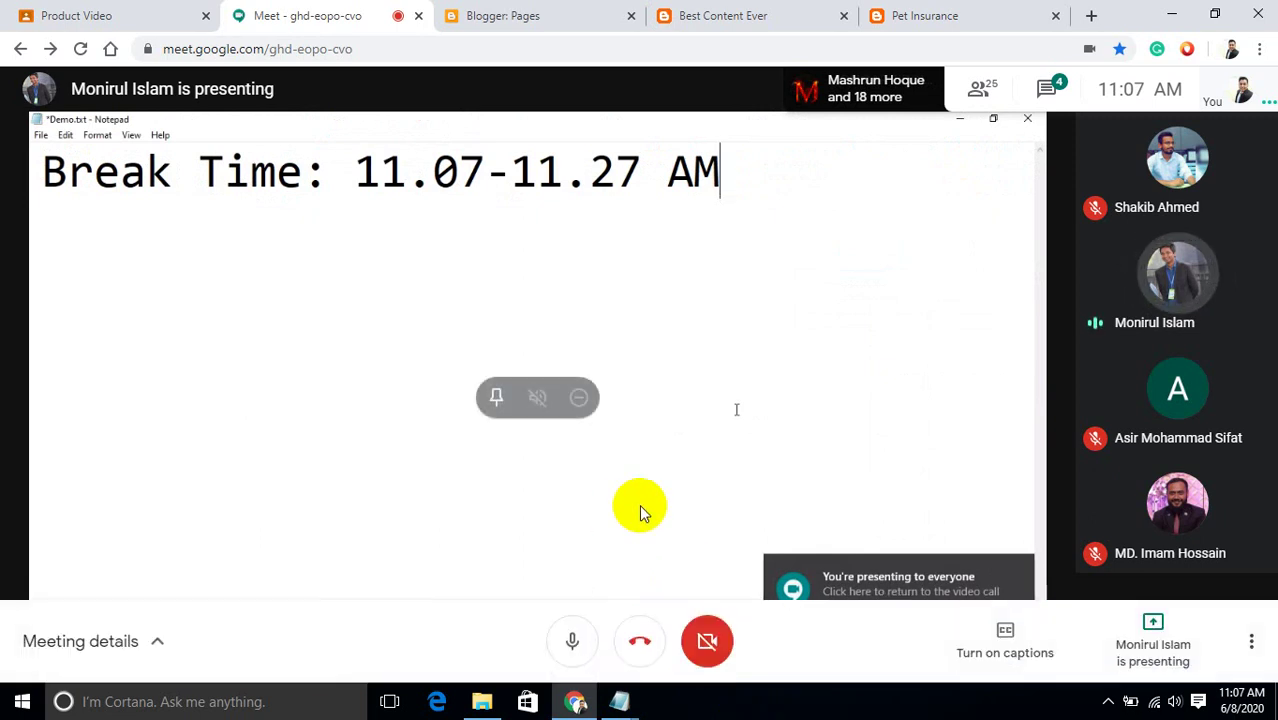
Mute the microphone in the Meet control bar.
{"action": "left_click", "coordinate": [578, 645]}
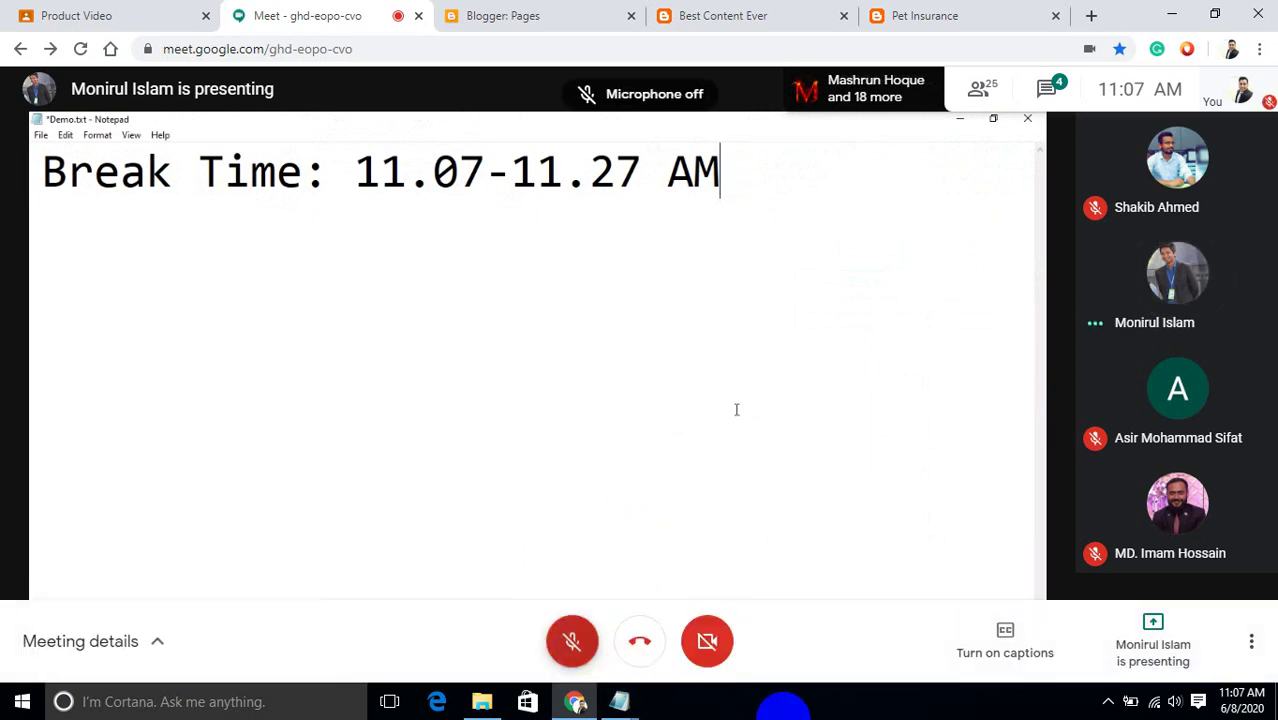
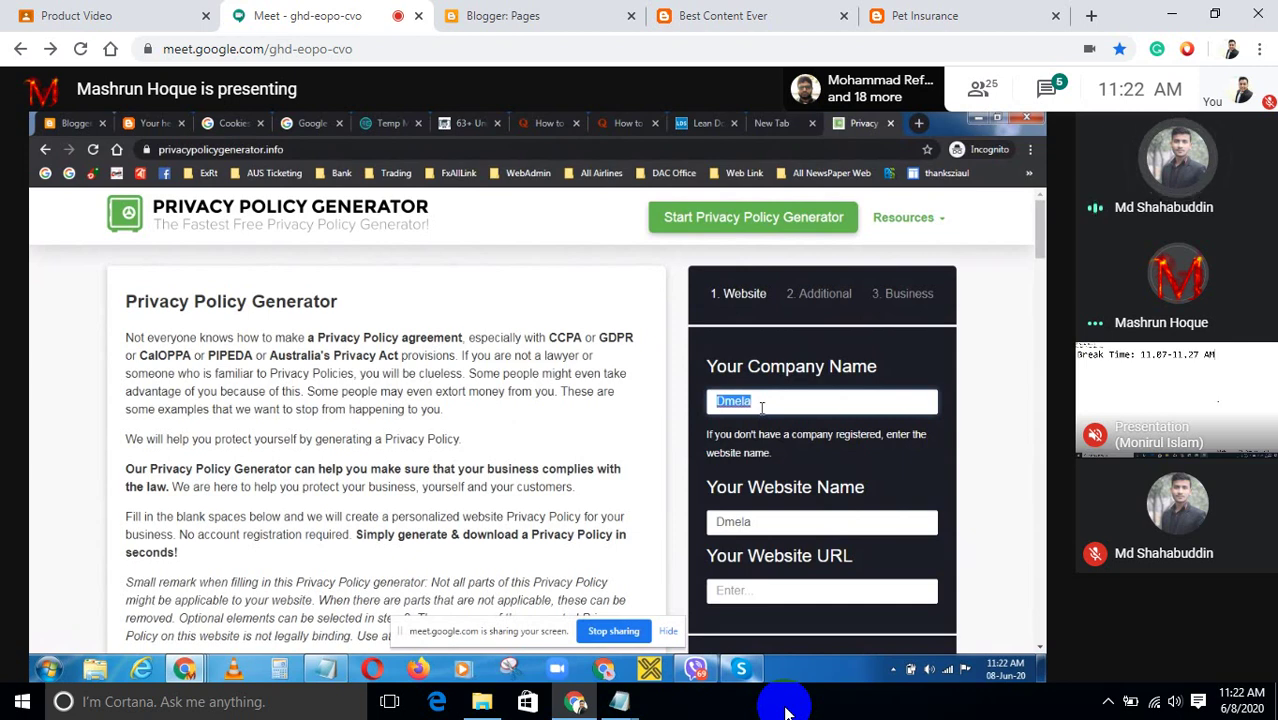
Replace the company name with Dmela2020, begin the website URL field, then switch to Blogger settings.
{"action": "key", "text": "BackSpace"}
{"action": "type", "text": "Dme"}
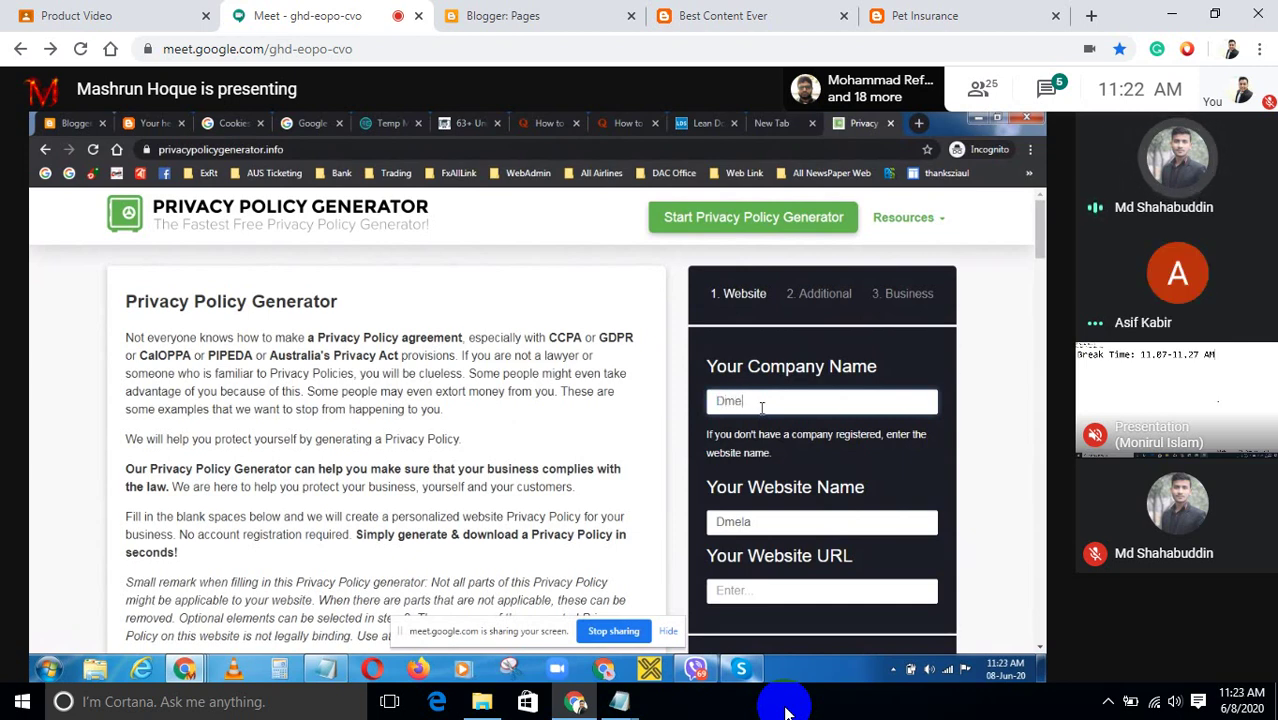
{"action": "type", "text": "la2020"}
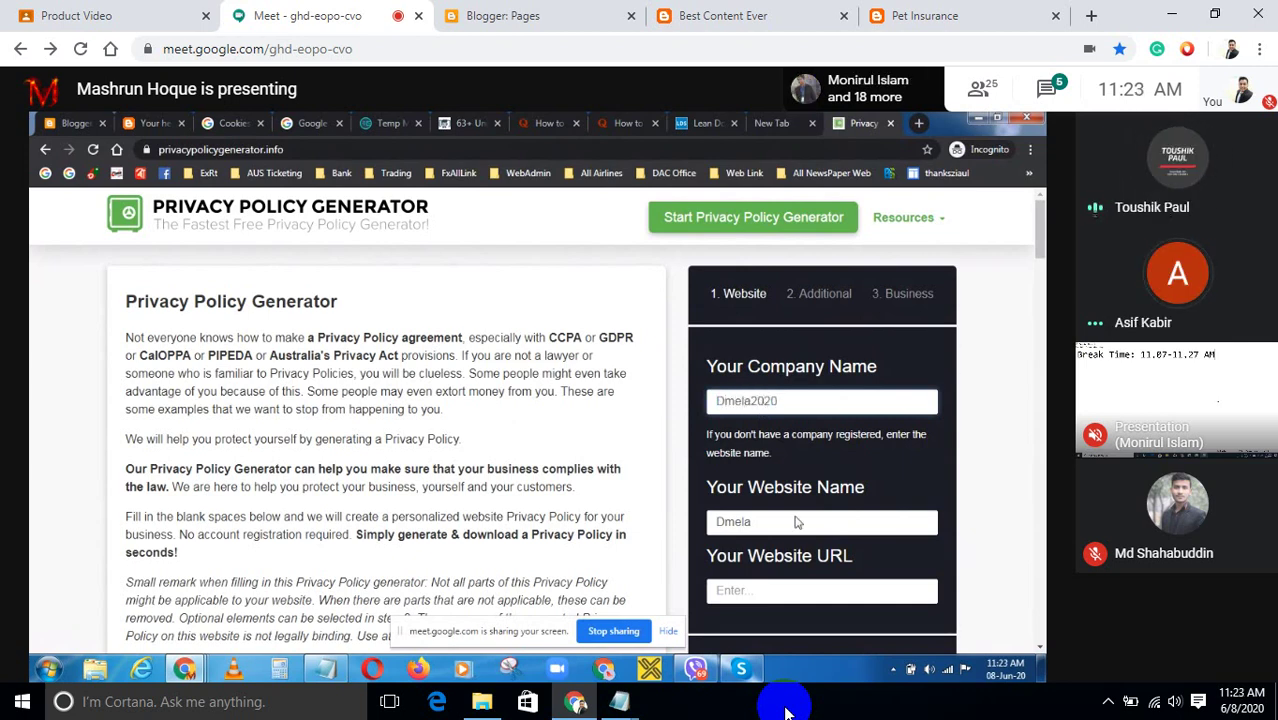
{"action": "left_click", "coordinate": [750, 593]}
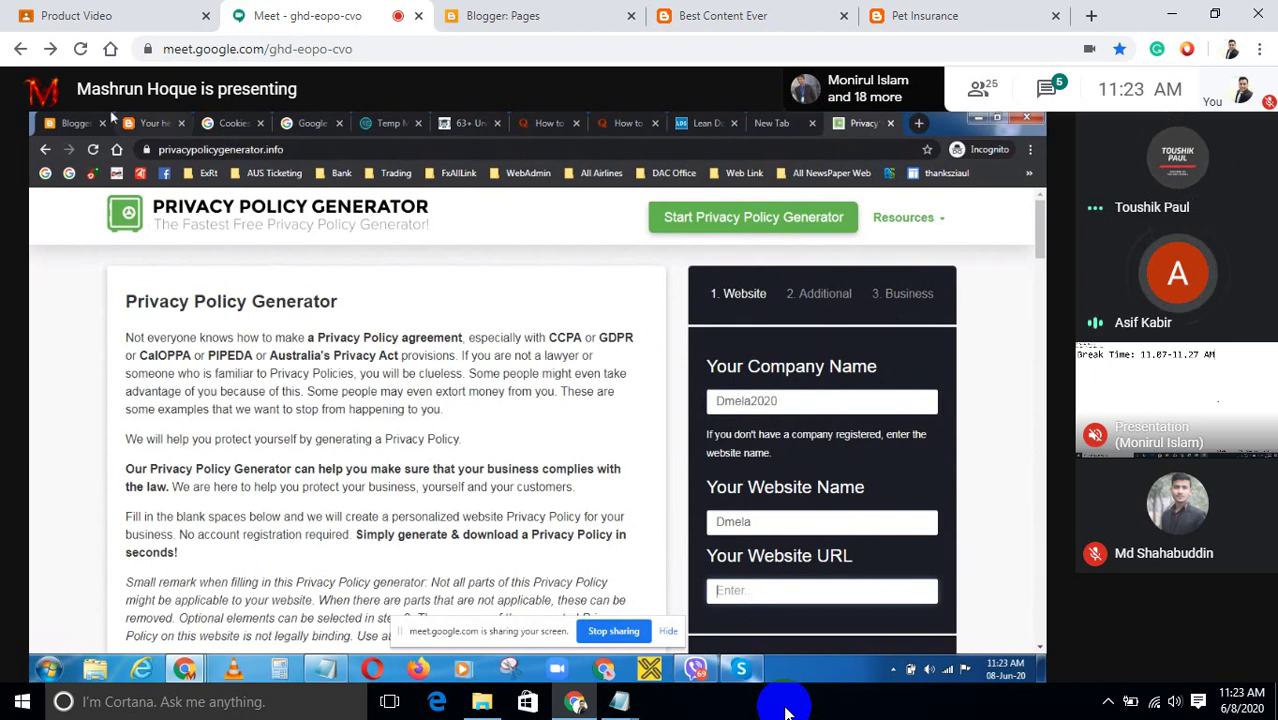
{"action": "left_click", "coordinate": [75, 123]}
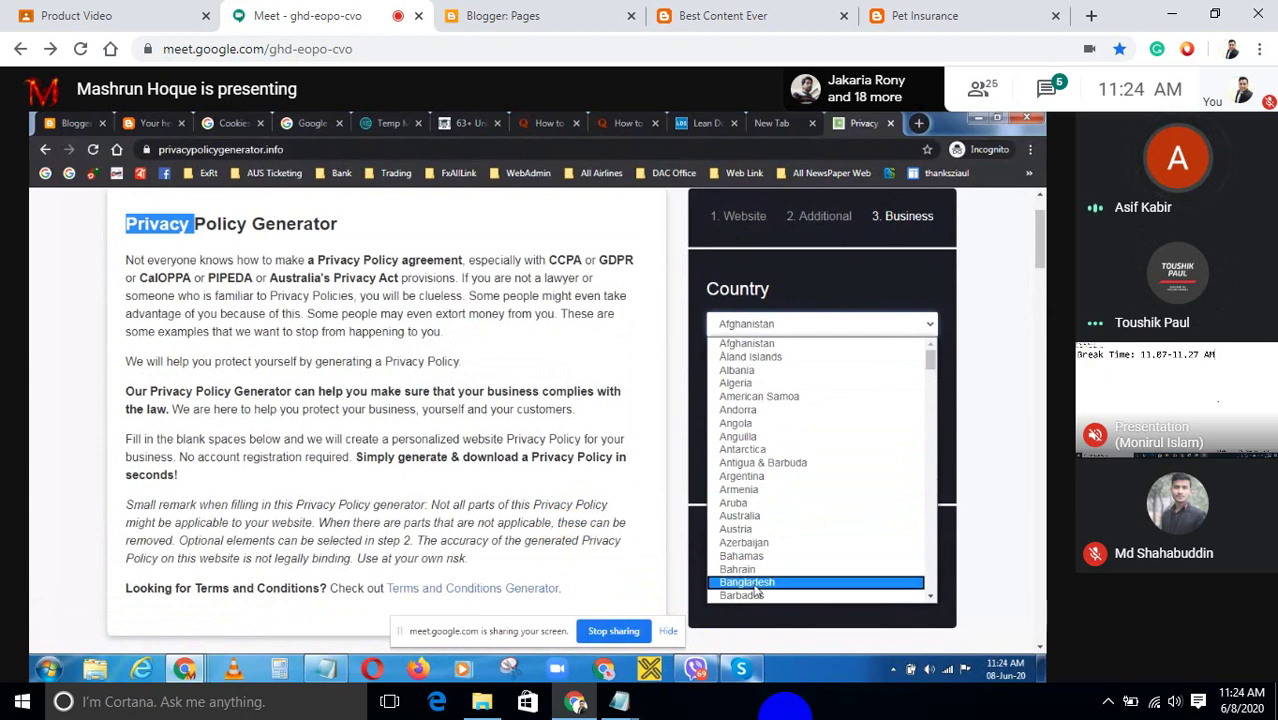
Unmute the microphone in the Google Meet call.
{"action": "mouse_move", "coordinate": [576, 648]}
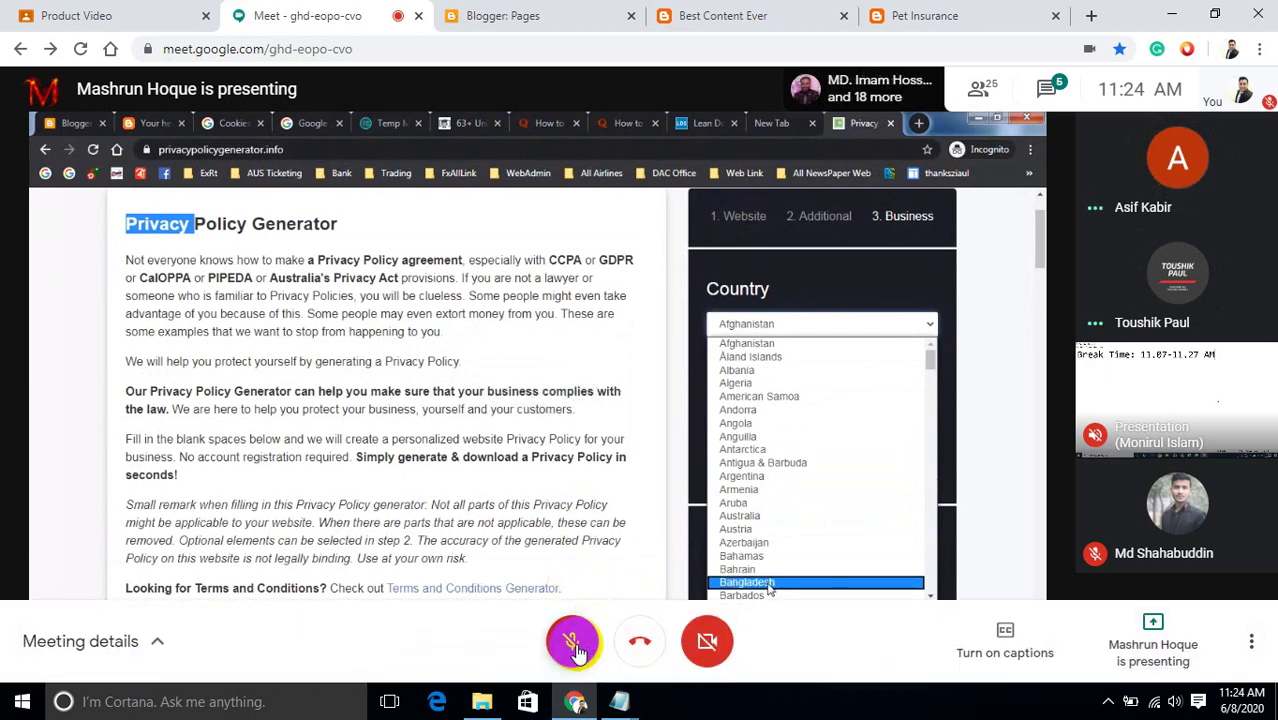
{"action": "left_click", "coordinate": [574, 643]}
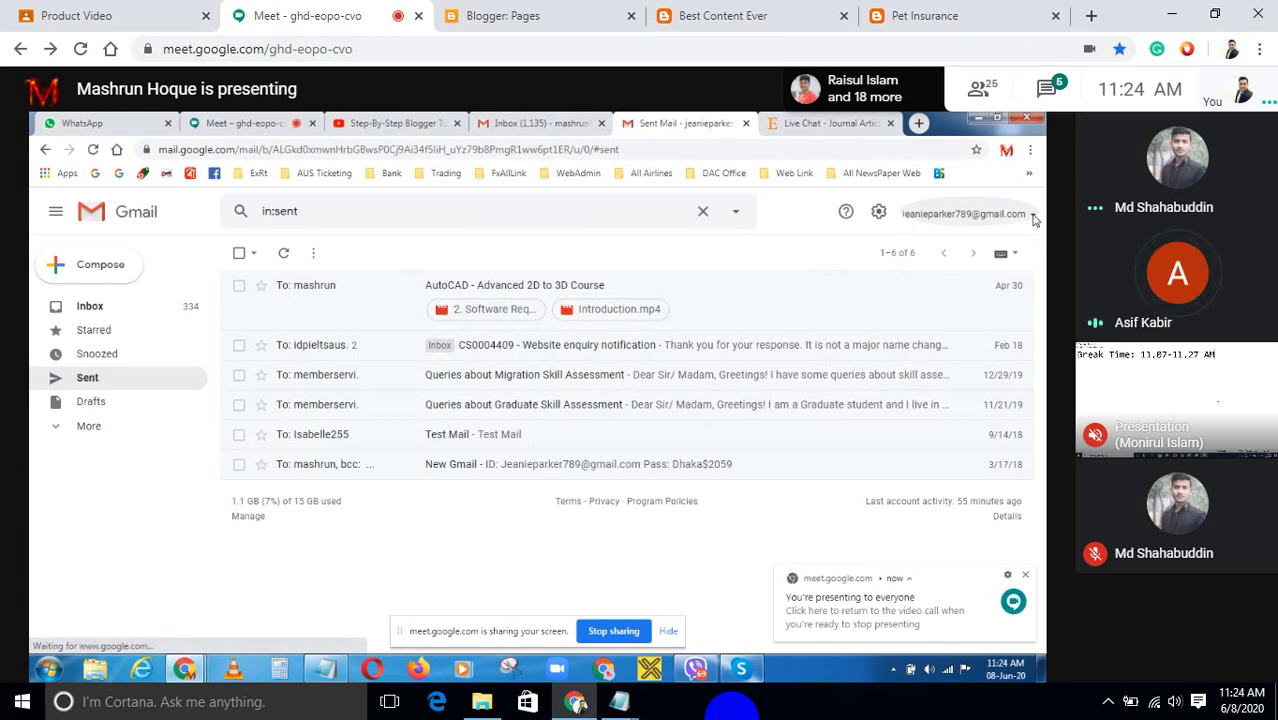
{"action": "left_click", "coordinate": [1032, 216]}
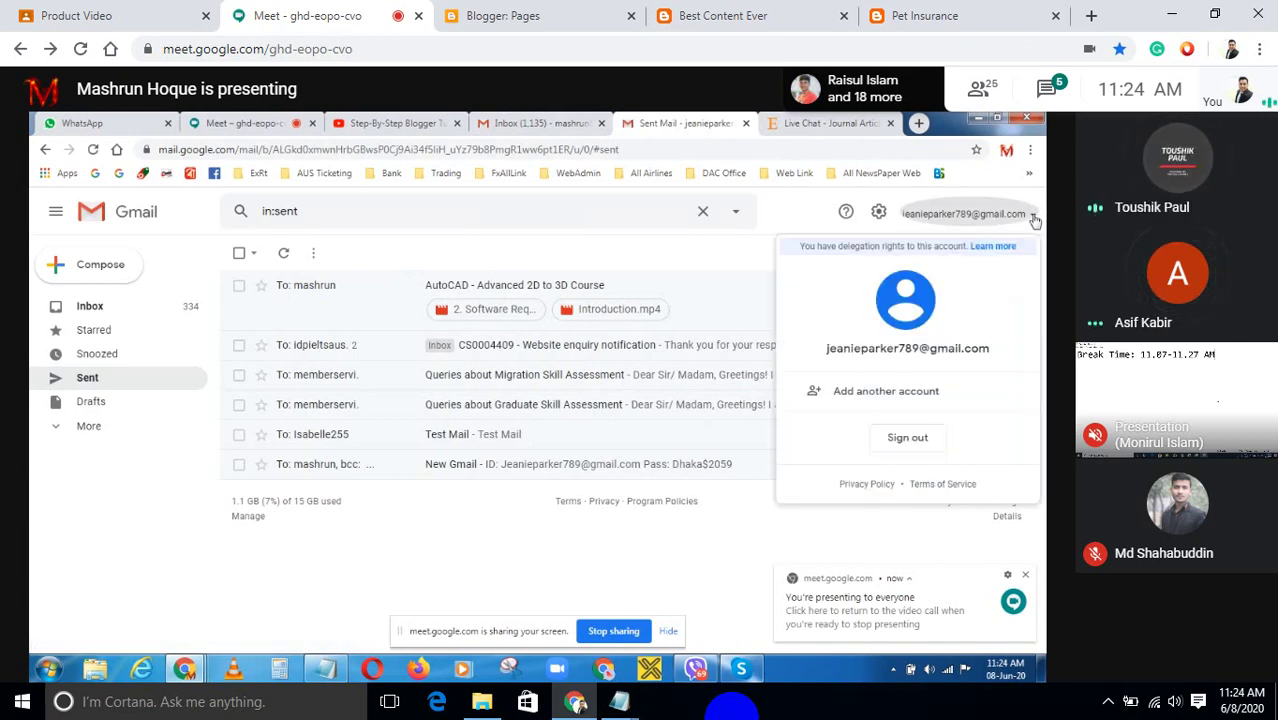
{"action": "double_click", "coordinate": [860, 348]}
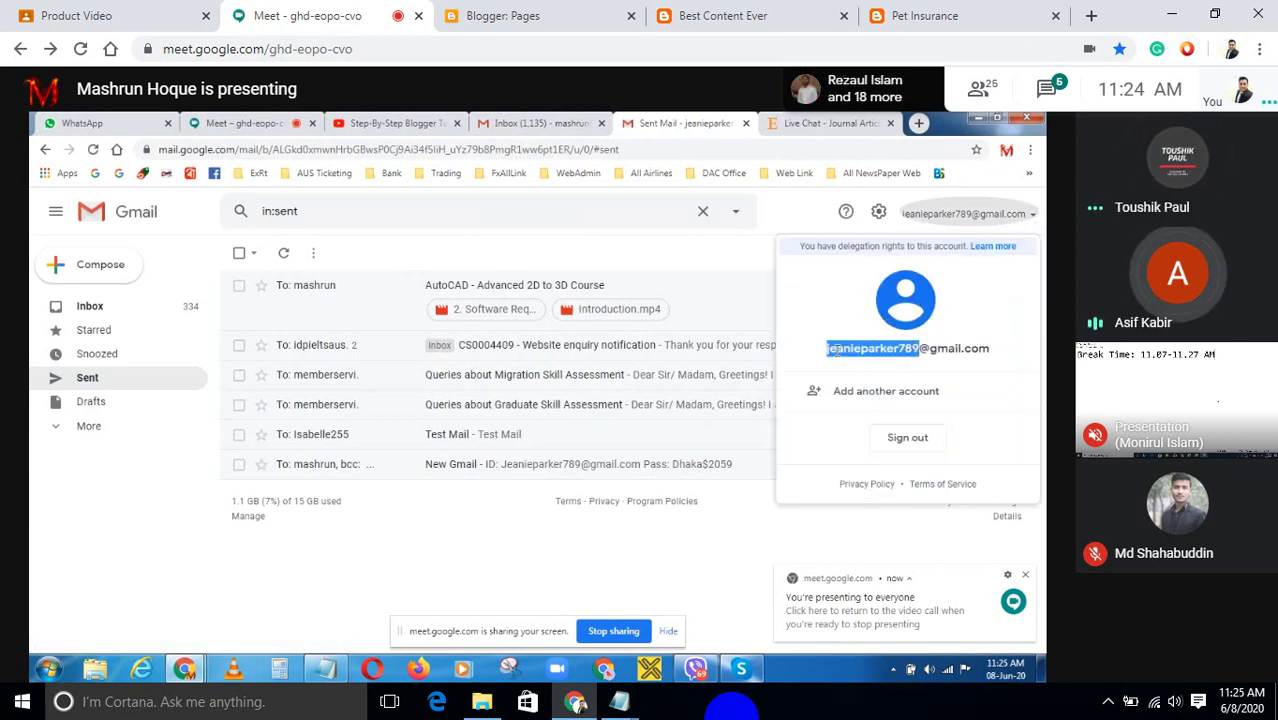
{"action": "left_click", "coordinate": [988, 352]}
{"action": "triple_click", "coordinate": [943, 348]}
{"action": "key", "text": "ctrl+c"}
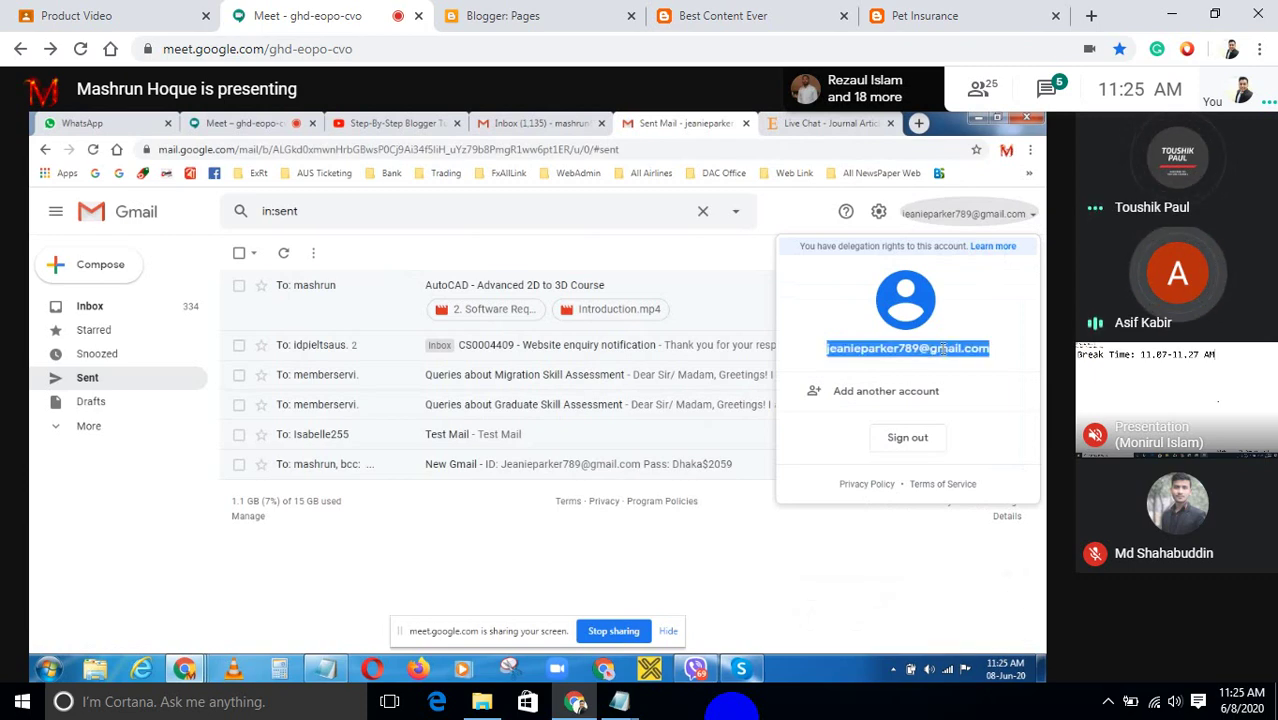
{"action": "key", "text": "Escape"}
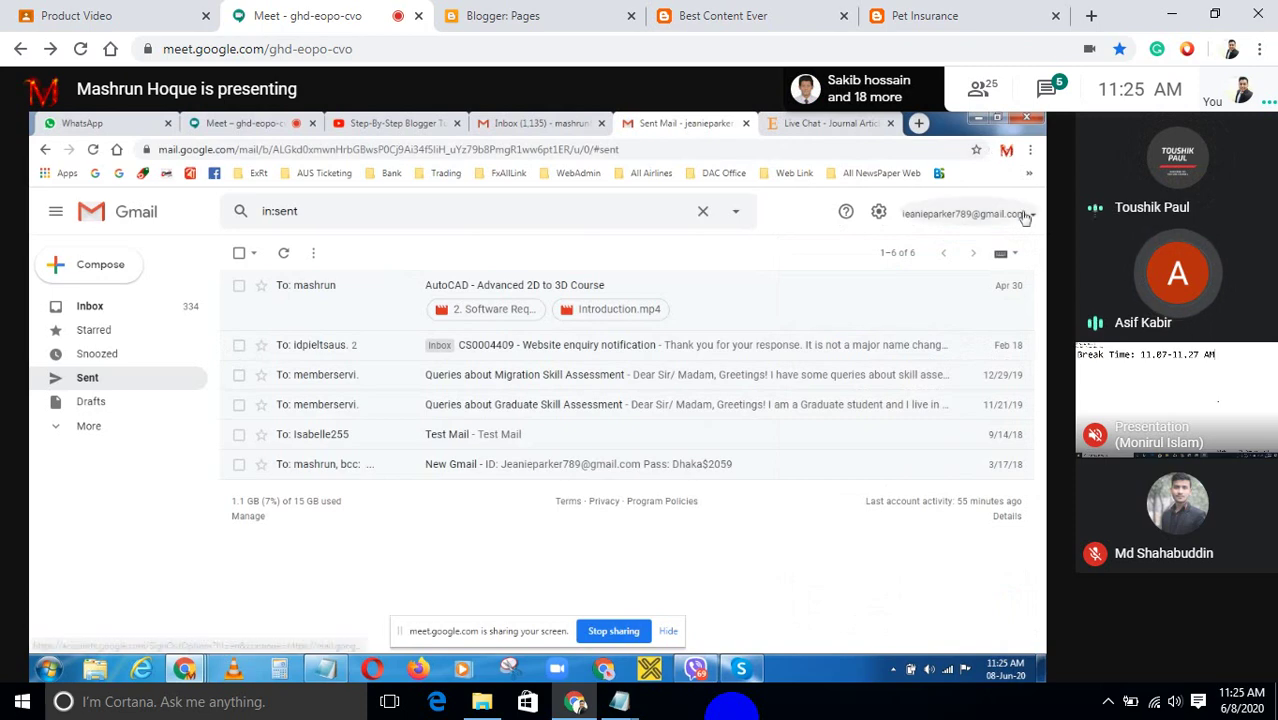
{"action": "left_click", "coordinate": [1032, 218]}
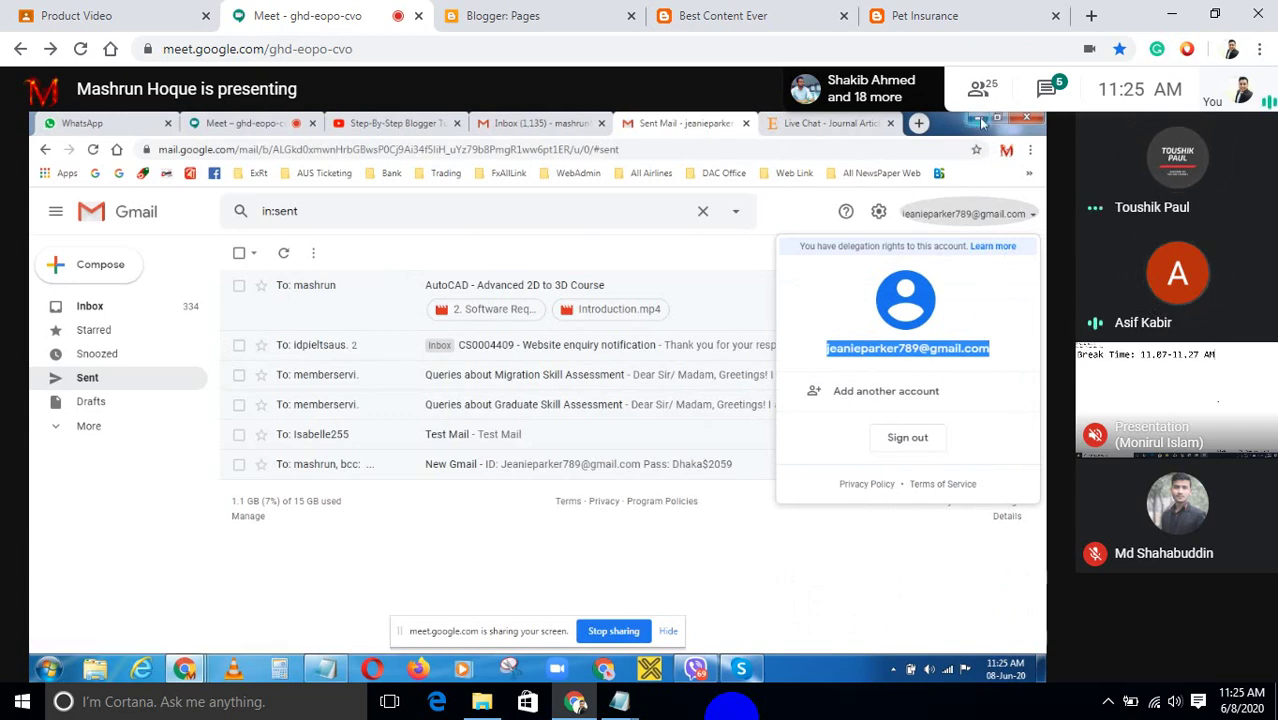
Paste the copied email into the Email Address field and generate the Dmela2020 privacy policy.
{"action": "left_click", "coordinate": [977, 119]}
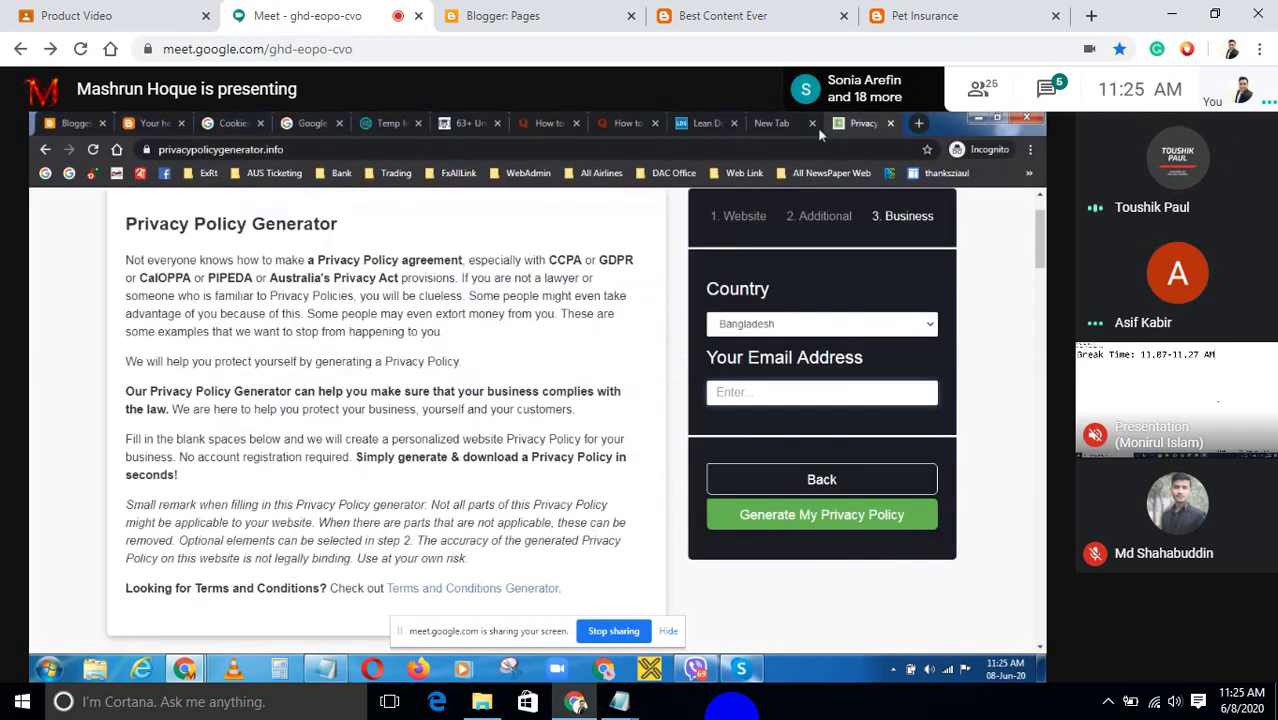
{"action": "left_click", "coordinate": [780, 392]}
{"action": "key", "text": "ctrl+v"}
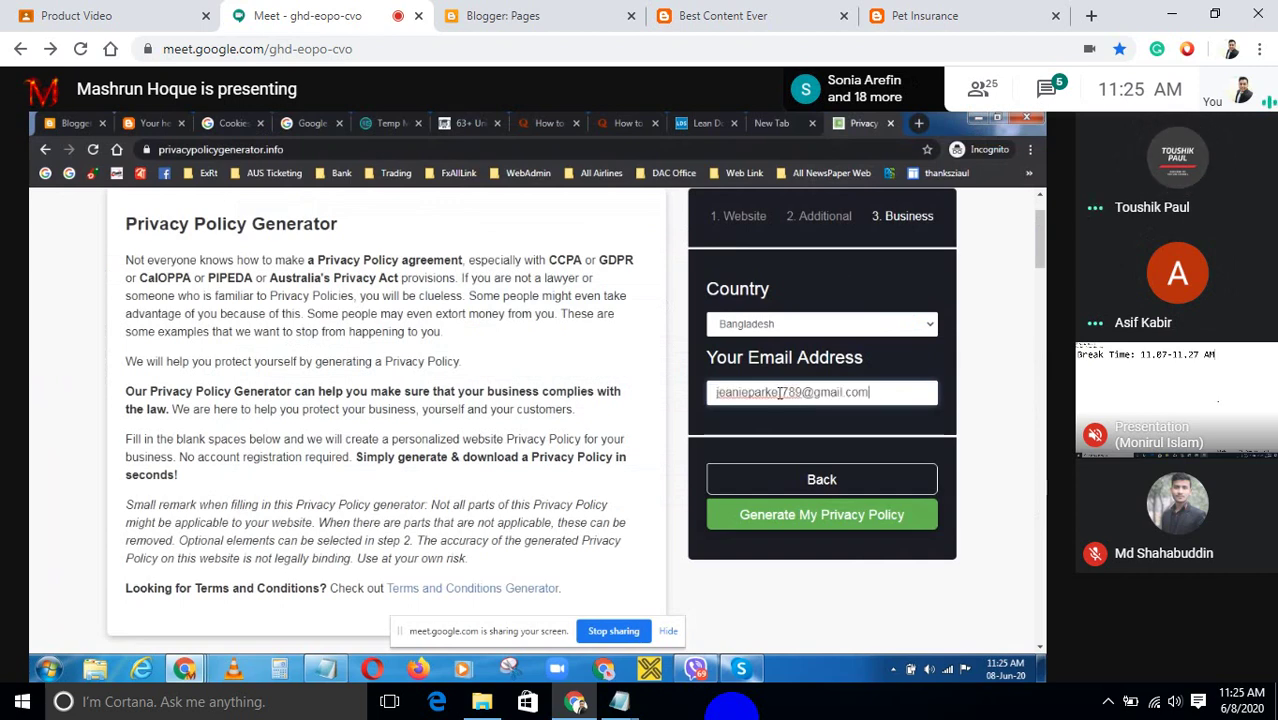
{"action": "left_click", "coordinate": [818, 526]}
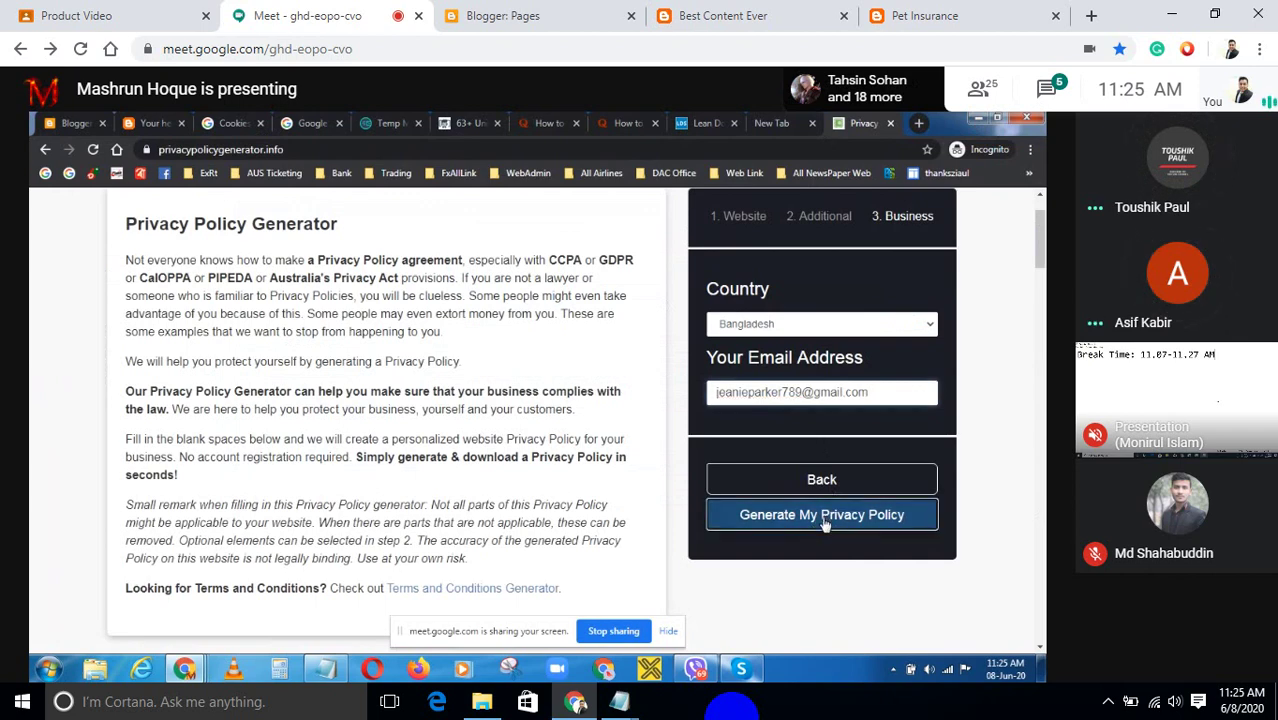
{"action": "left_click", "coordinate": [824, 527]}
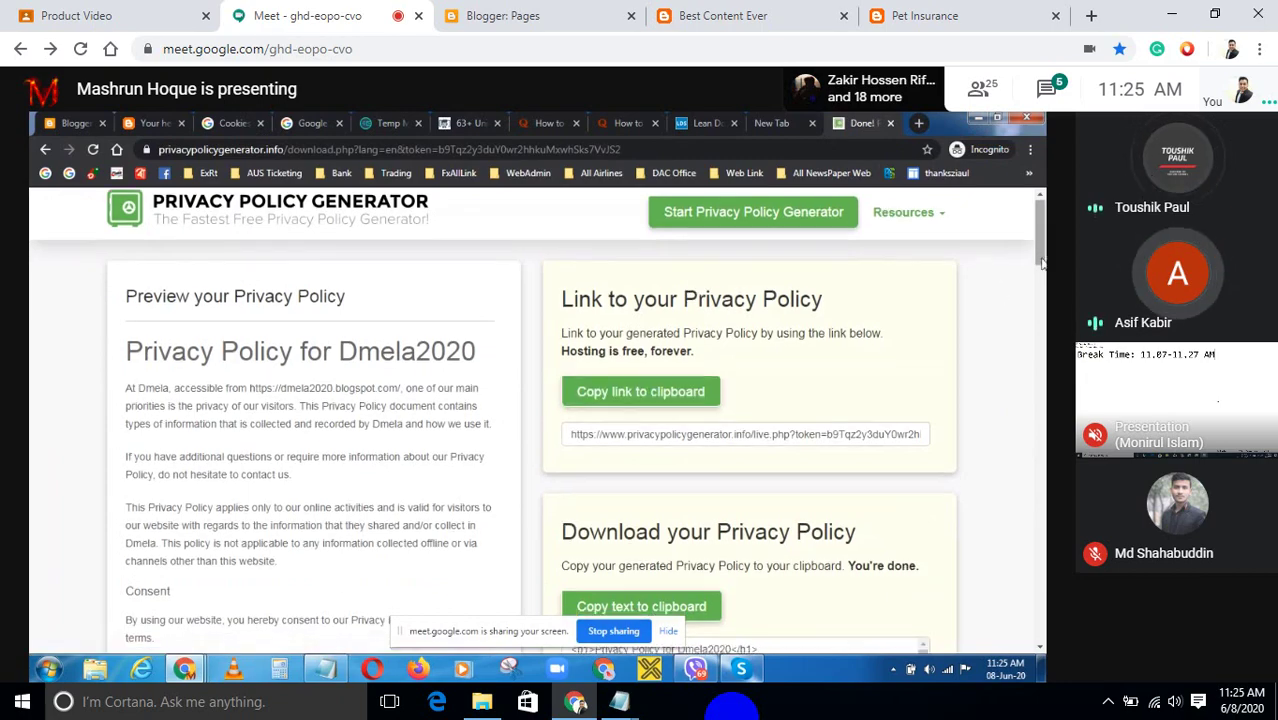
{"action": "left_click", "coordinate": [1043, 288]}
Select all of the generated privacy policy HTML, then go back to Blogger's settings page.
{"action": "scroll", "coordinate": [1043, 288], "scroll_direction": "down", "scroll_amount": 4}
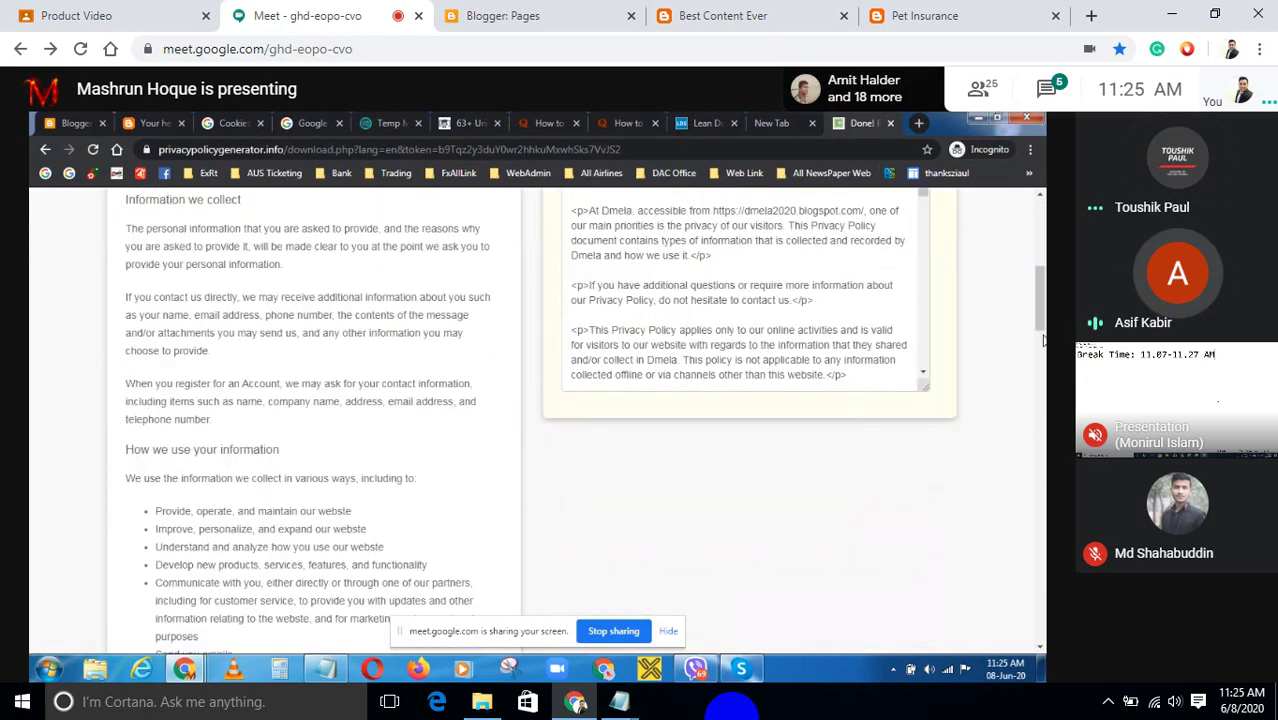
{"action": "scroll", "coordinate": [1043, 288], "scroll_direction": "up", "scroll_amount": 5}
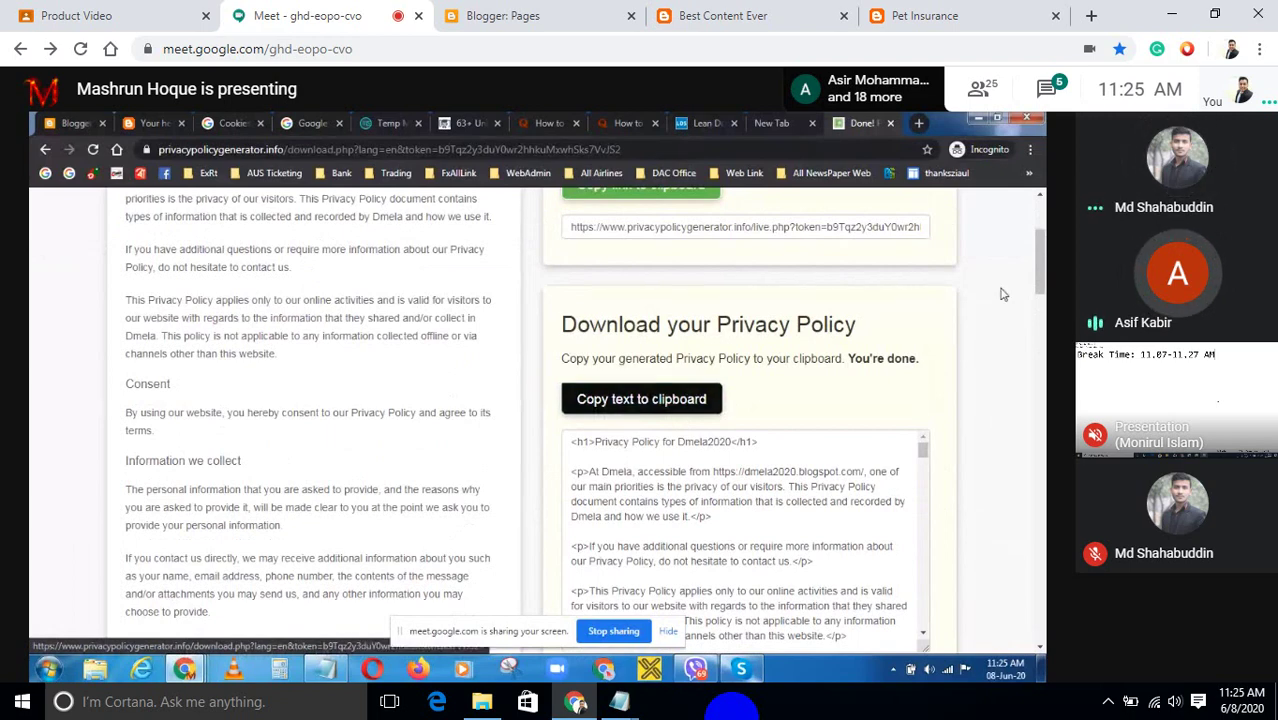
{"action": "scroll", "coordinate": [1041, 300], "scroll_direction": "down", "scroll_amount": 1}
{"action": "scroll", "coordinate": [1041, 297], "scroll_direction": "down", "scroll_amount": 1}
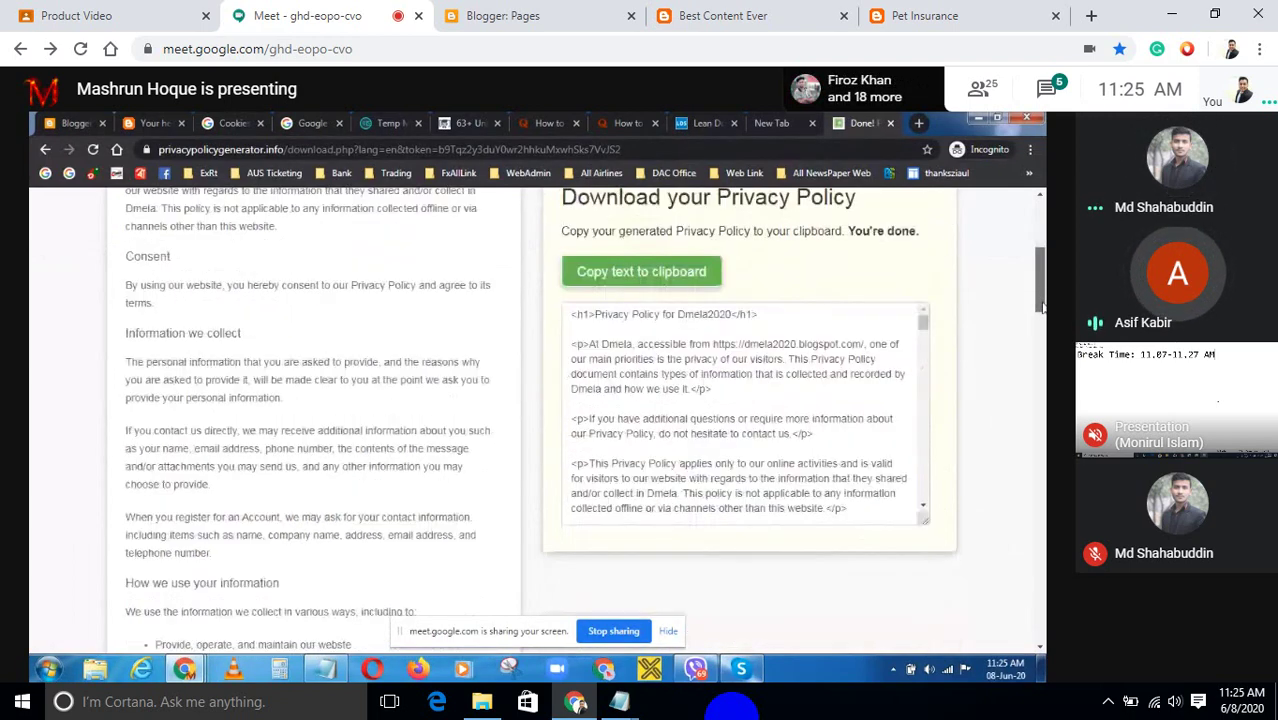
{"action": "left_click", "coordinate": [580, 314]}
{"action": "key", "text": "ctrl+a"}
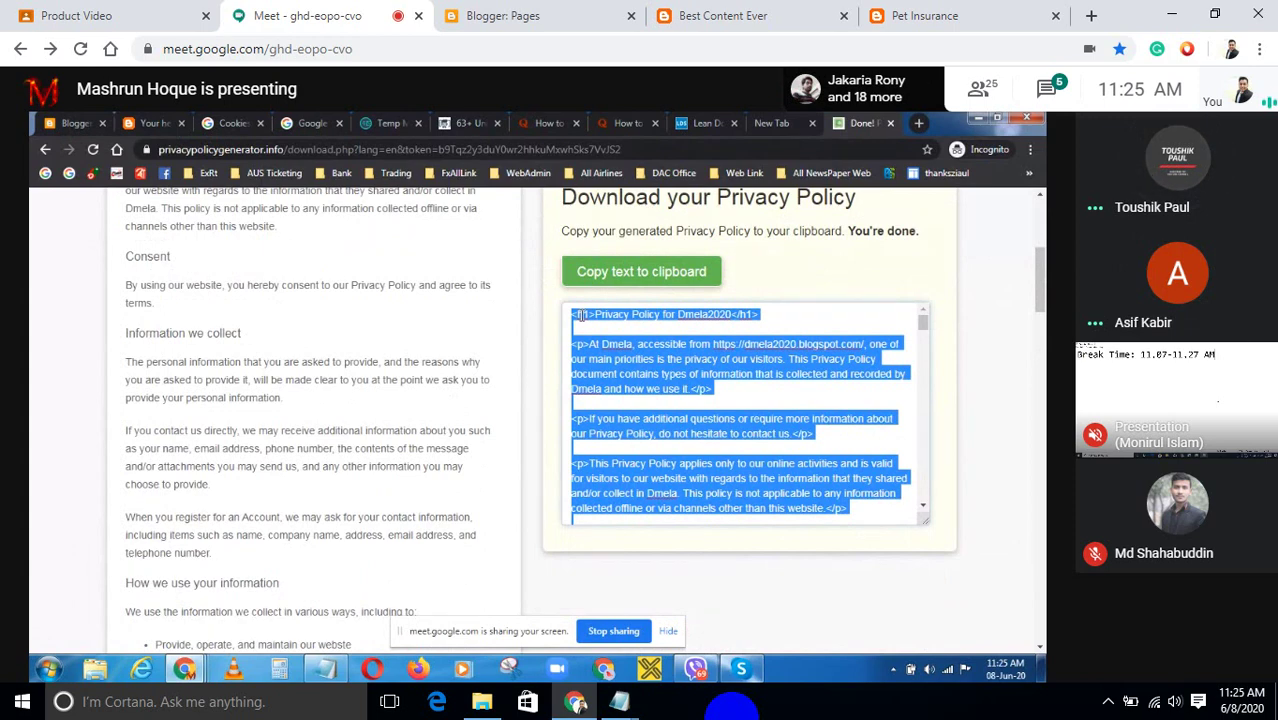
{"action": "left_click", "coordinate": [52, 121]}
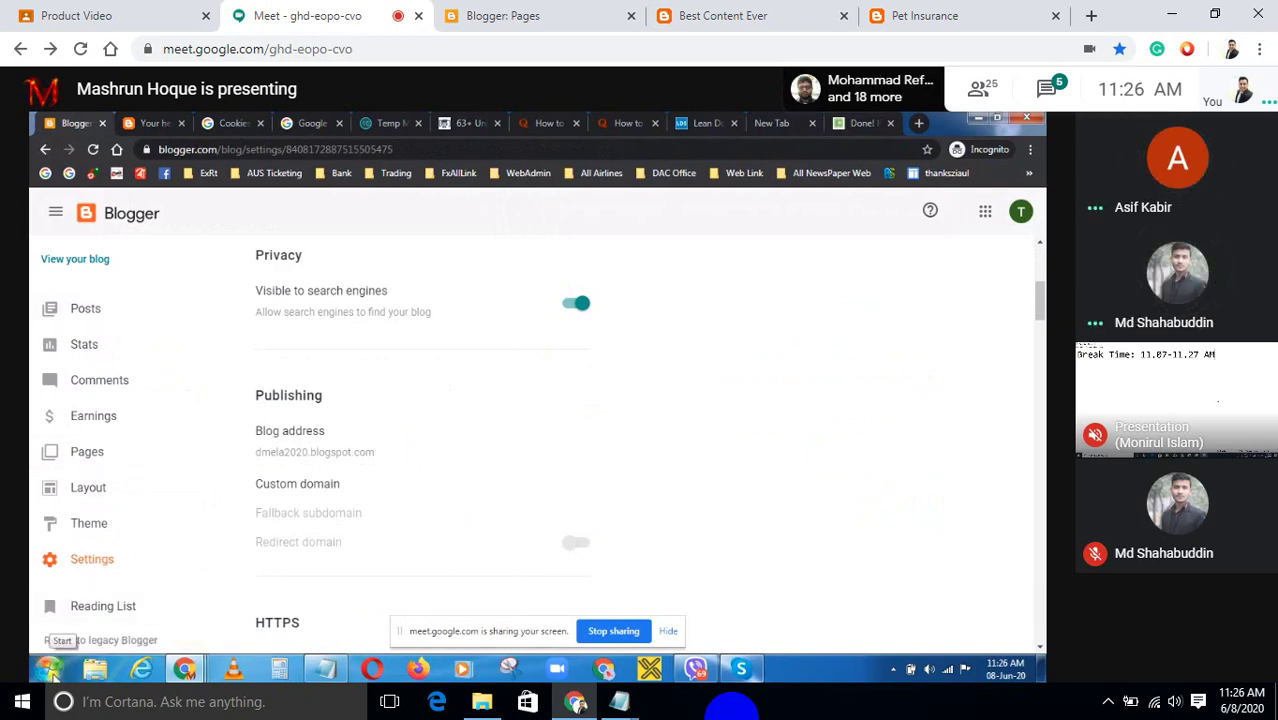
Launch Microsoft Office Word 2007 from the Start menu.
{"action": "left_click", "coordinate": [54, 674]}
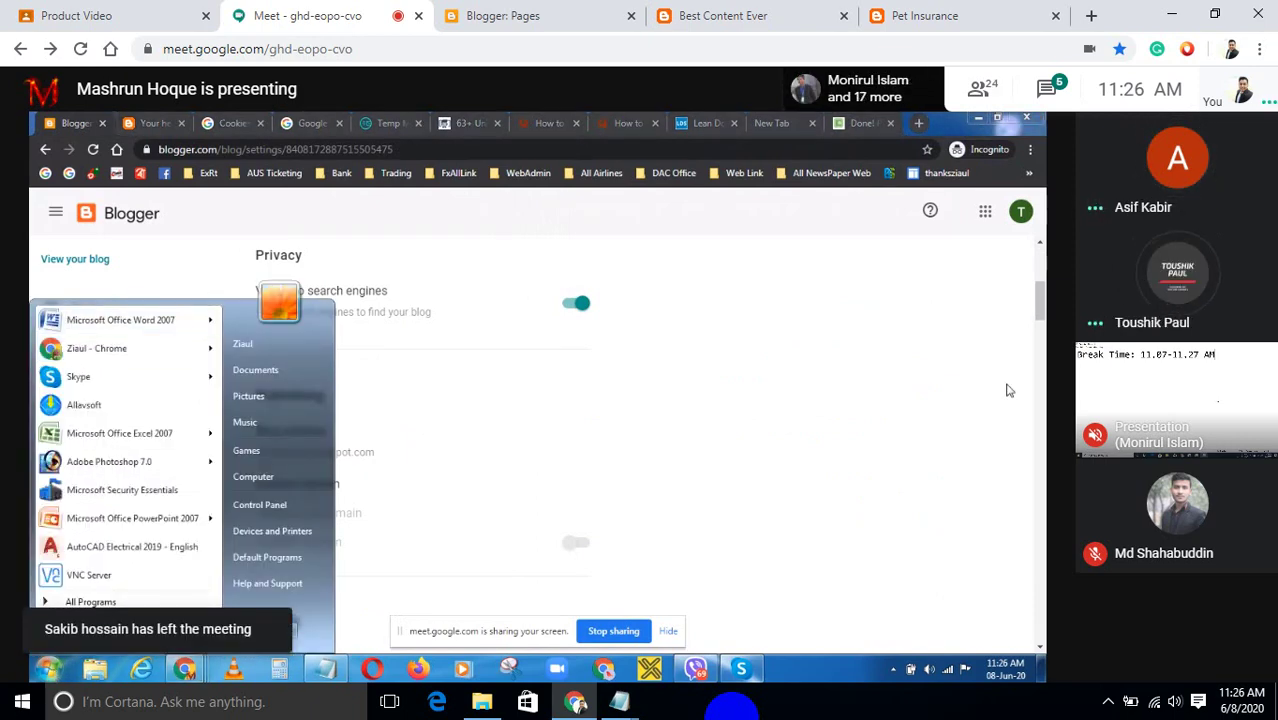
{"action": "left_click", "coordinate": [150, 322]}
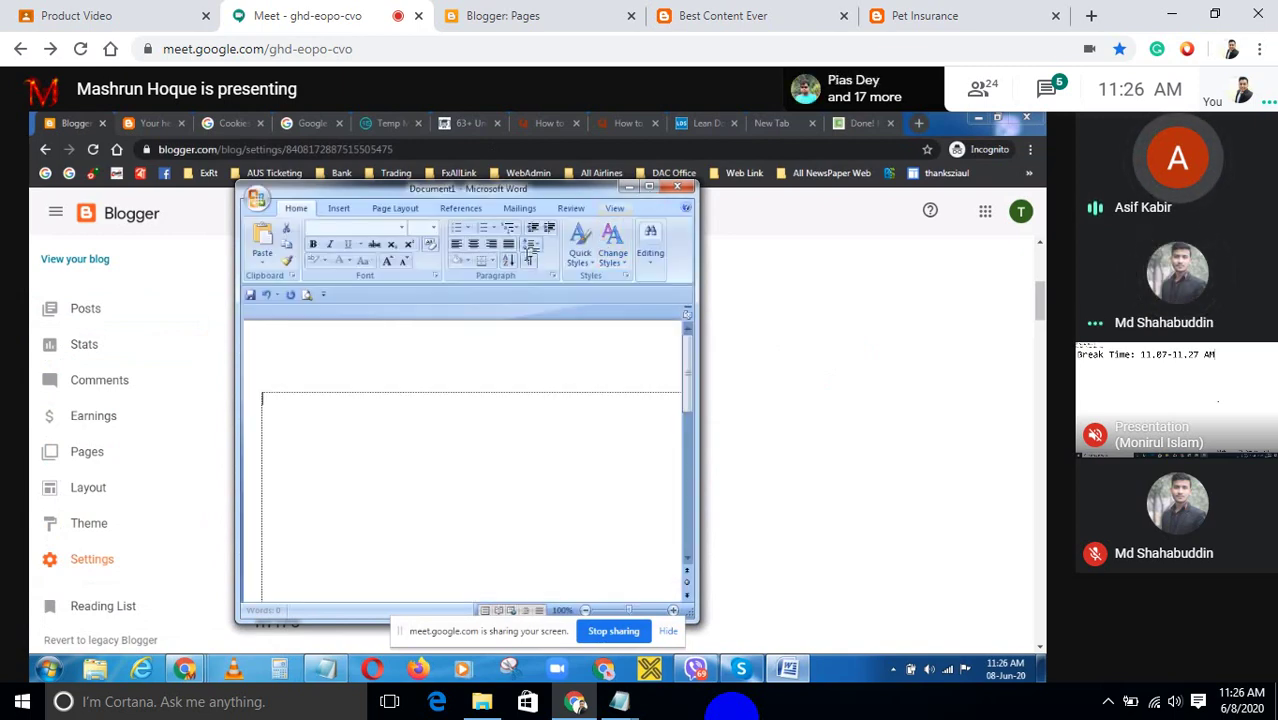
Maximize Word, paste the privacy policy HTML in Heading 1 style, and return to the top.
{"action": "left_click", "coordinate": [649, 187]}
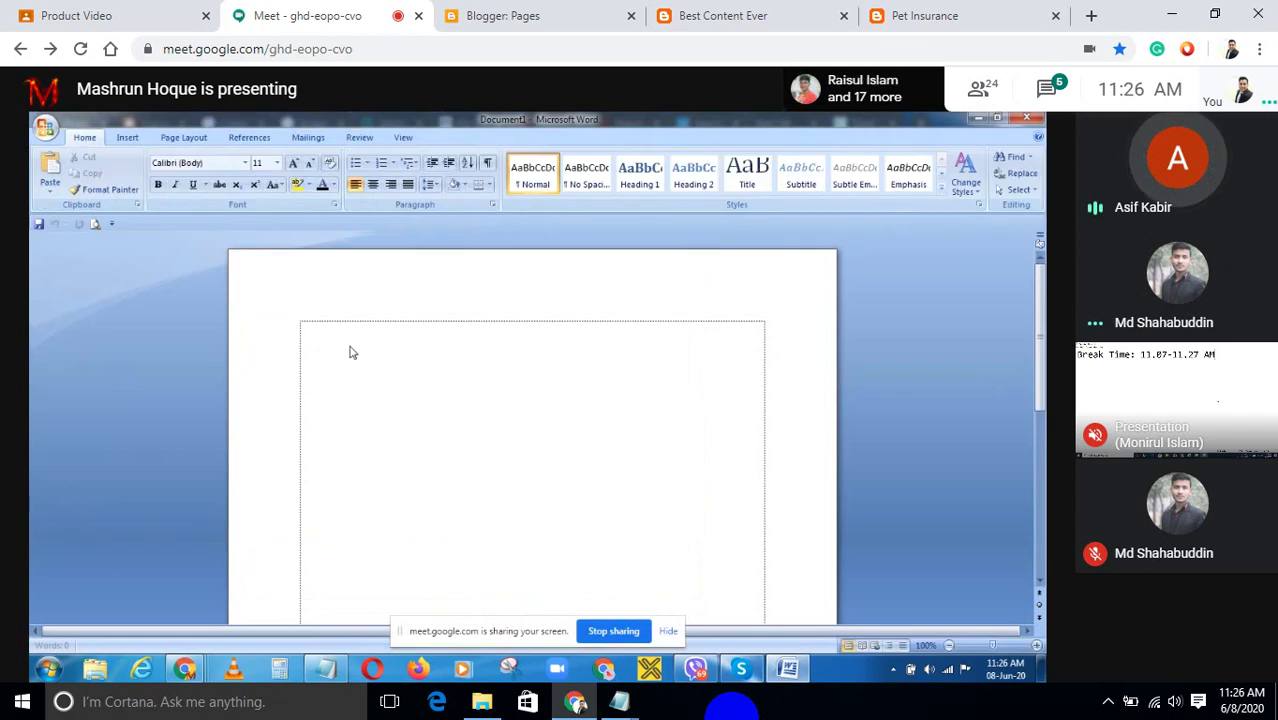
{"action": "key", "text": "ctrl+alt+1"}
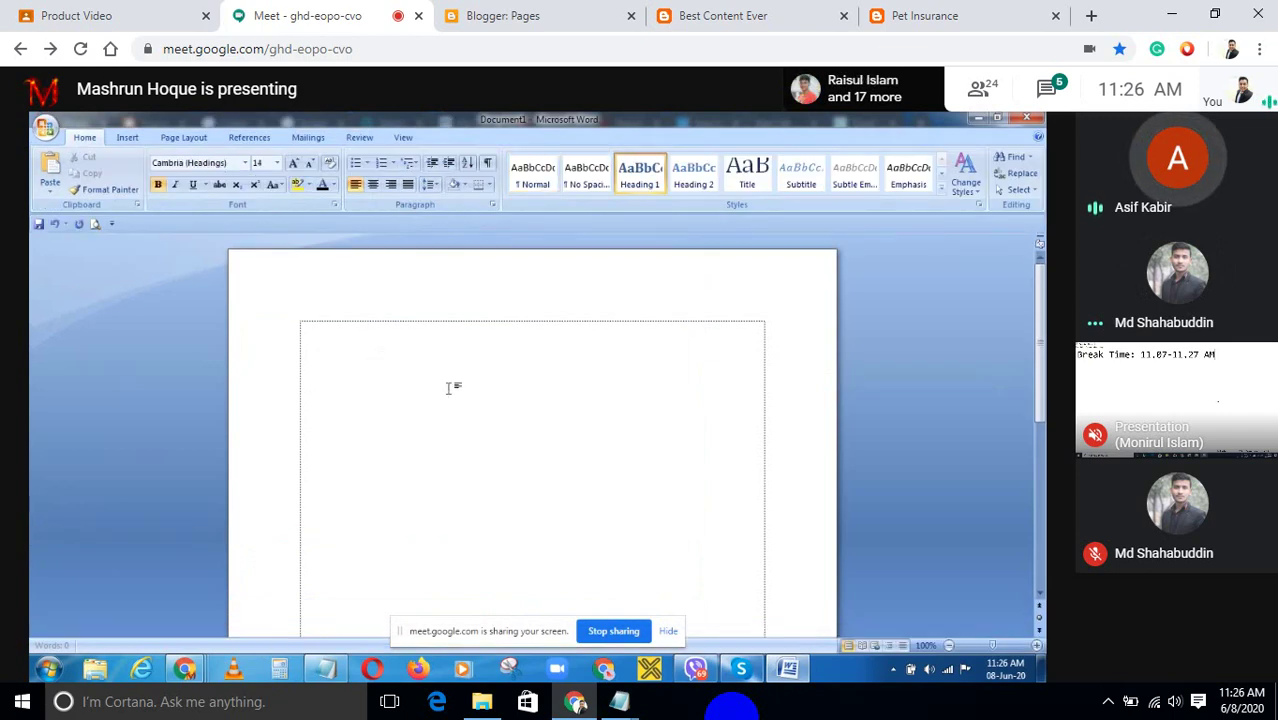
{"action": "key", "text": "ctrl+v"}
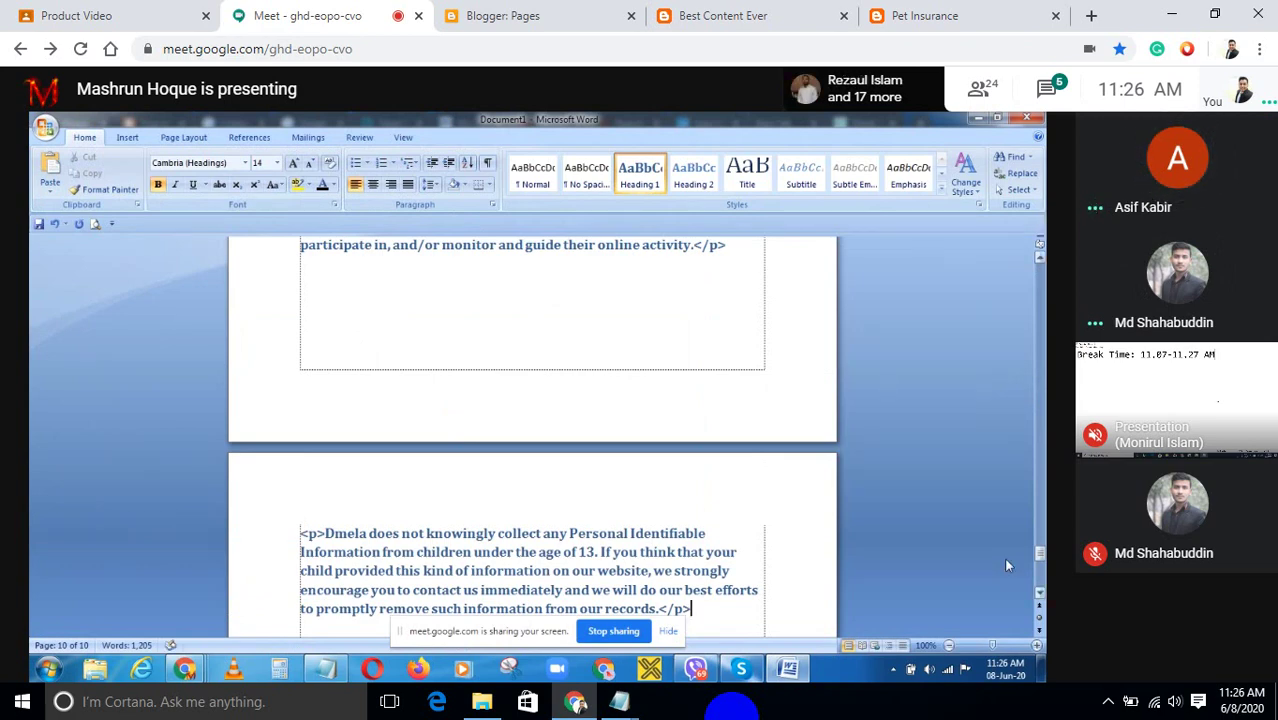
{"action": "left_click_drag", "start_coordinate": [1040, 558], "coordinate": [1040, 485]}
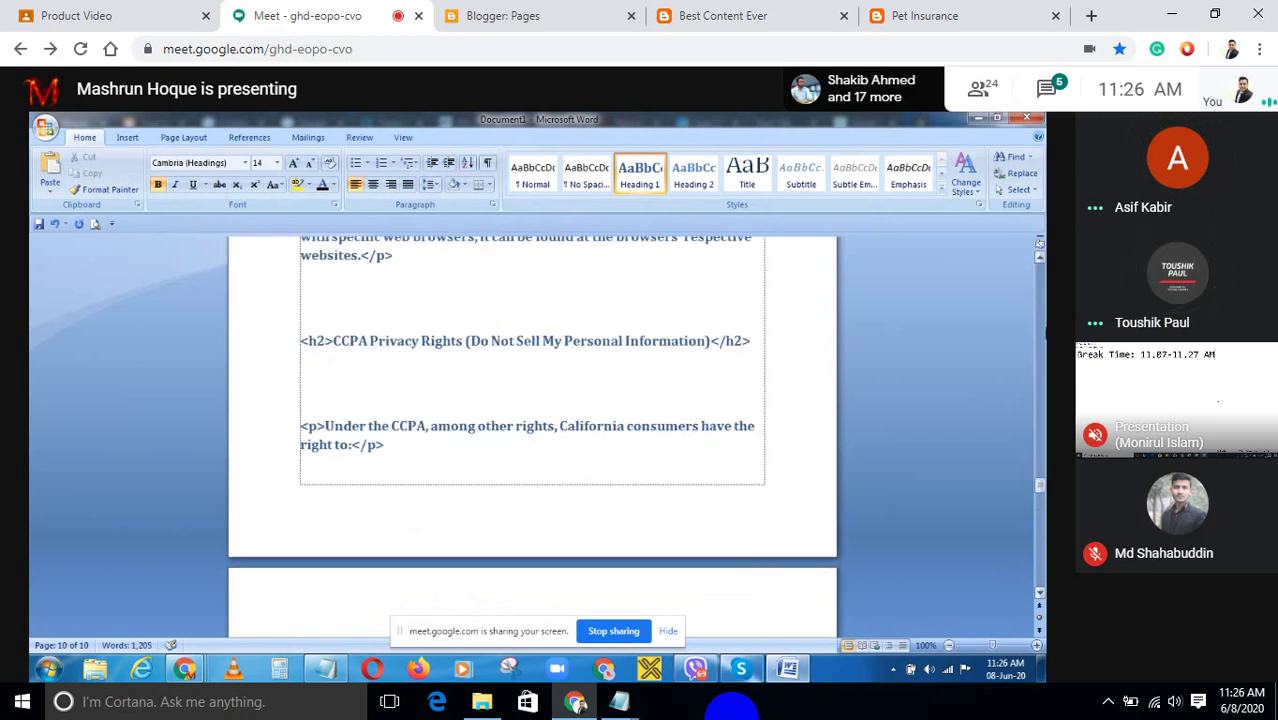
{"action": "left_click_drag", "start_coordinate": [1041, 318], "coordinate": [1040, 252]}
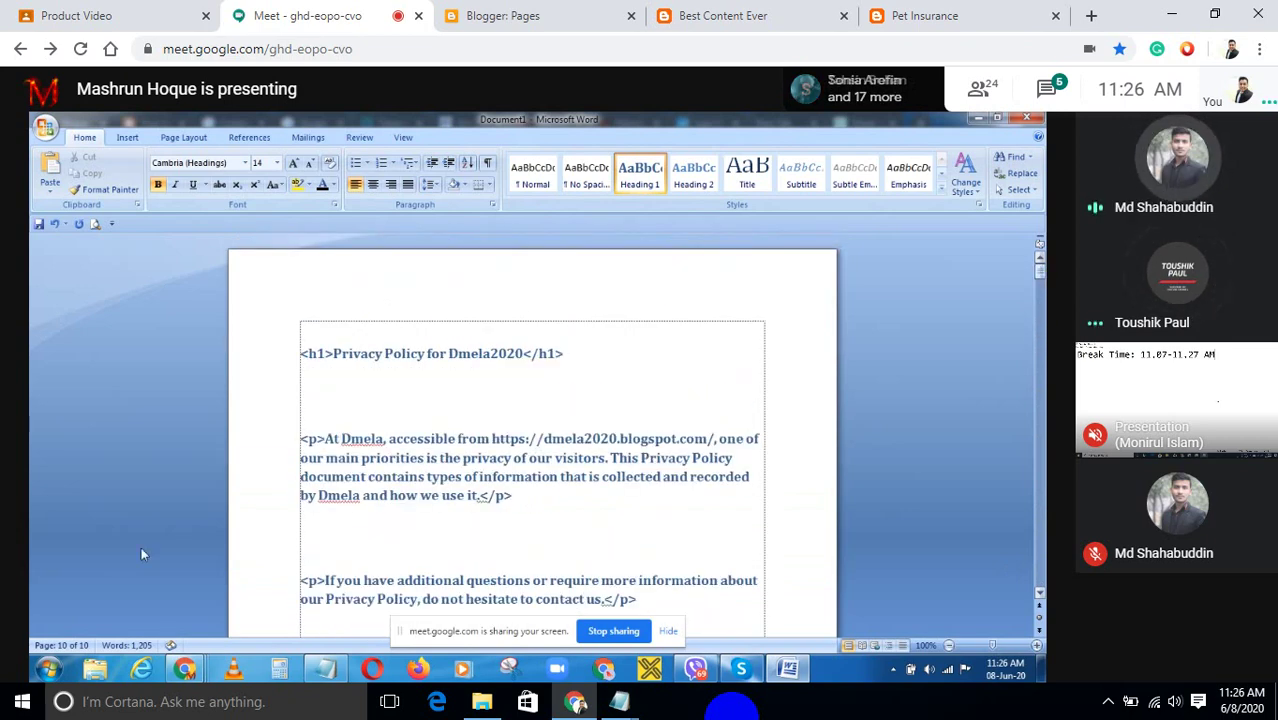
{"action": "scroll", "coordinate": [532, 450], "scroll_direction": "down", "scroll_amount": 5}
{"action": "mouse_move", "coordinate": [184, 669]}
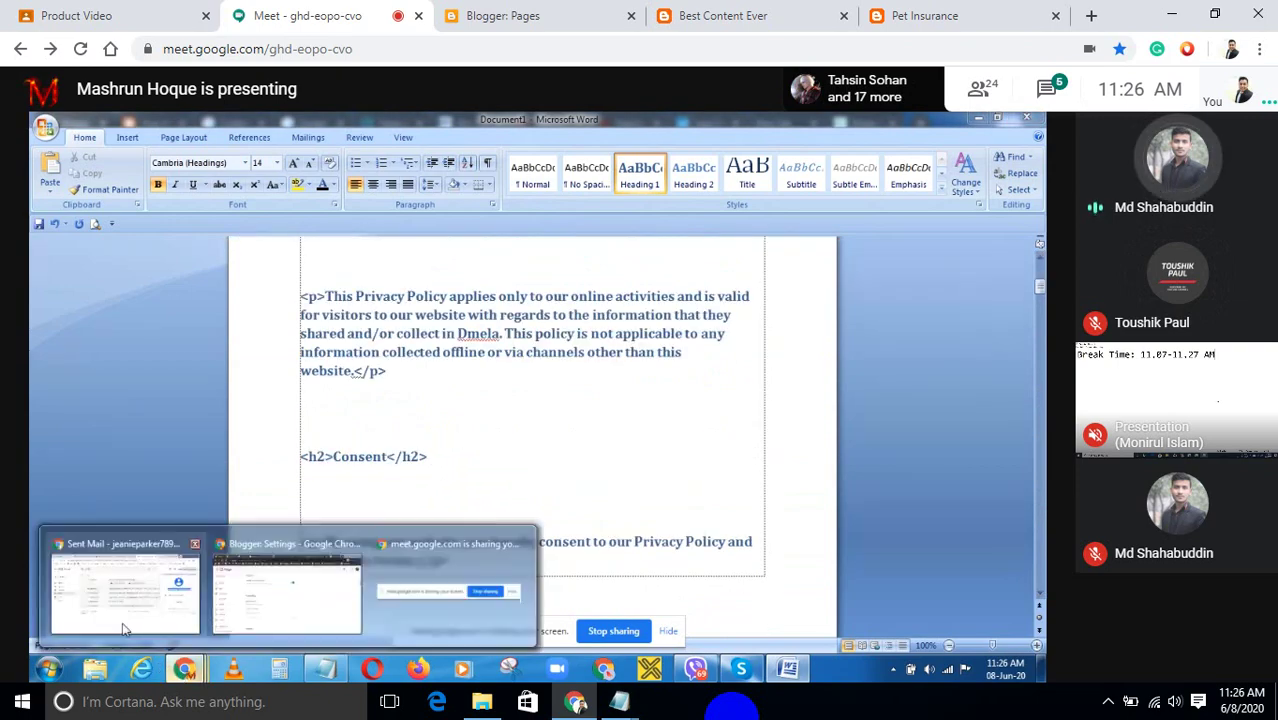
{"action": "mouse_move", "coordinate": [464, 629]}
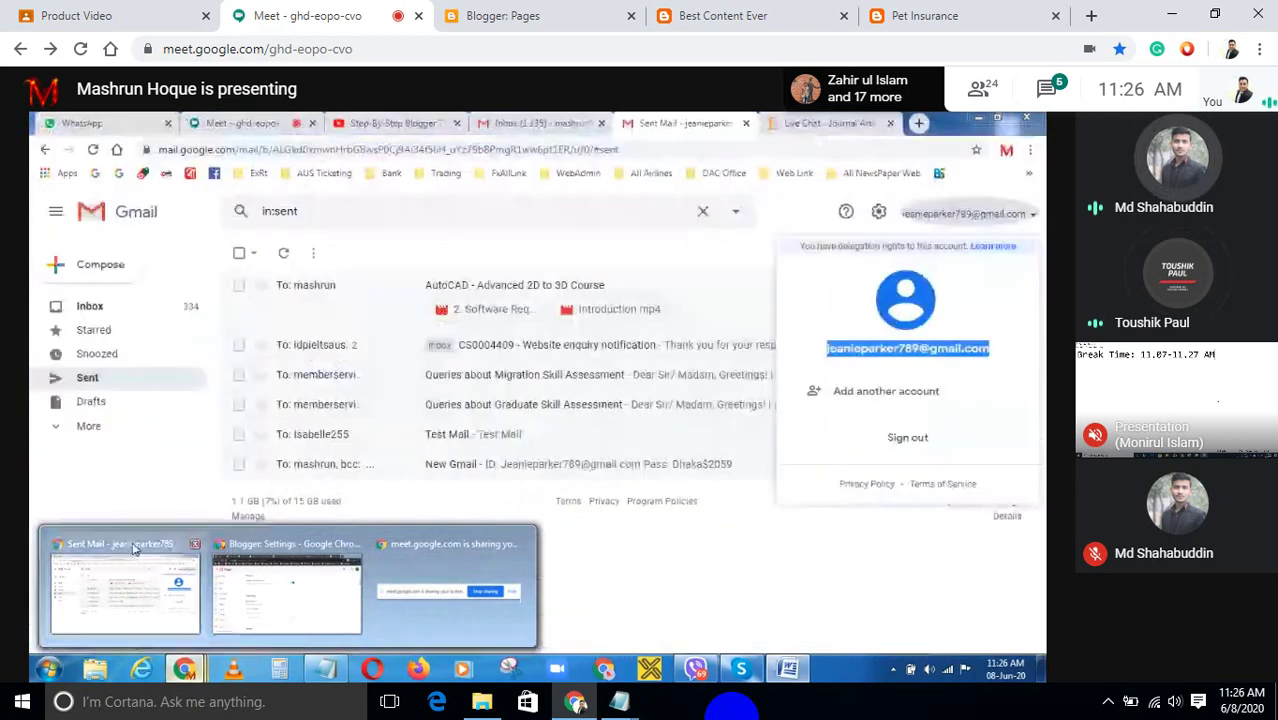
{"action": "left_click", "coordinate": [145, 555]}
{"action": "left_click", "coordinate": [248, 126]}
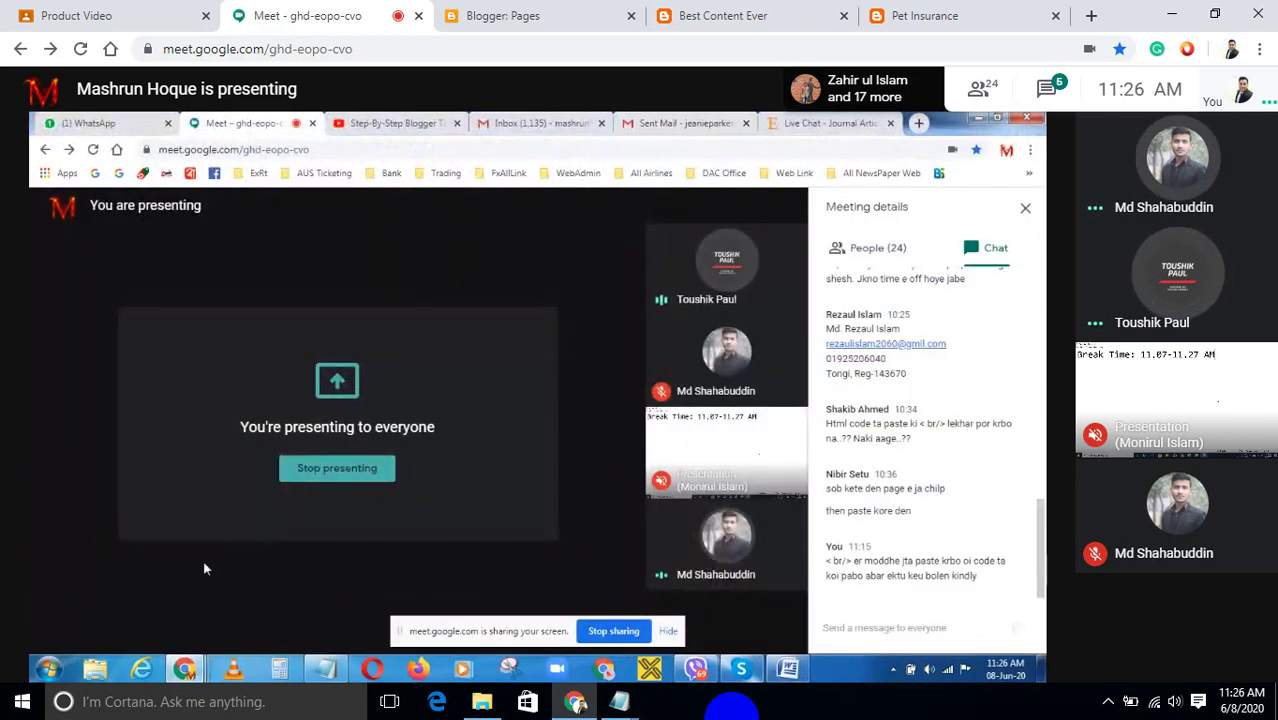
{"action": "left_click", "coordinate": [787, 669]}
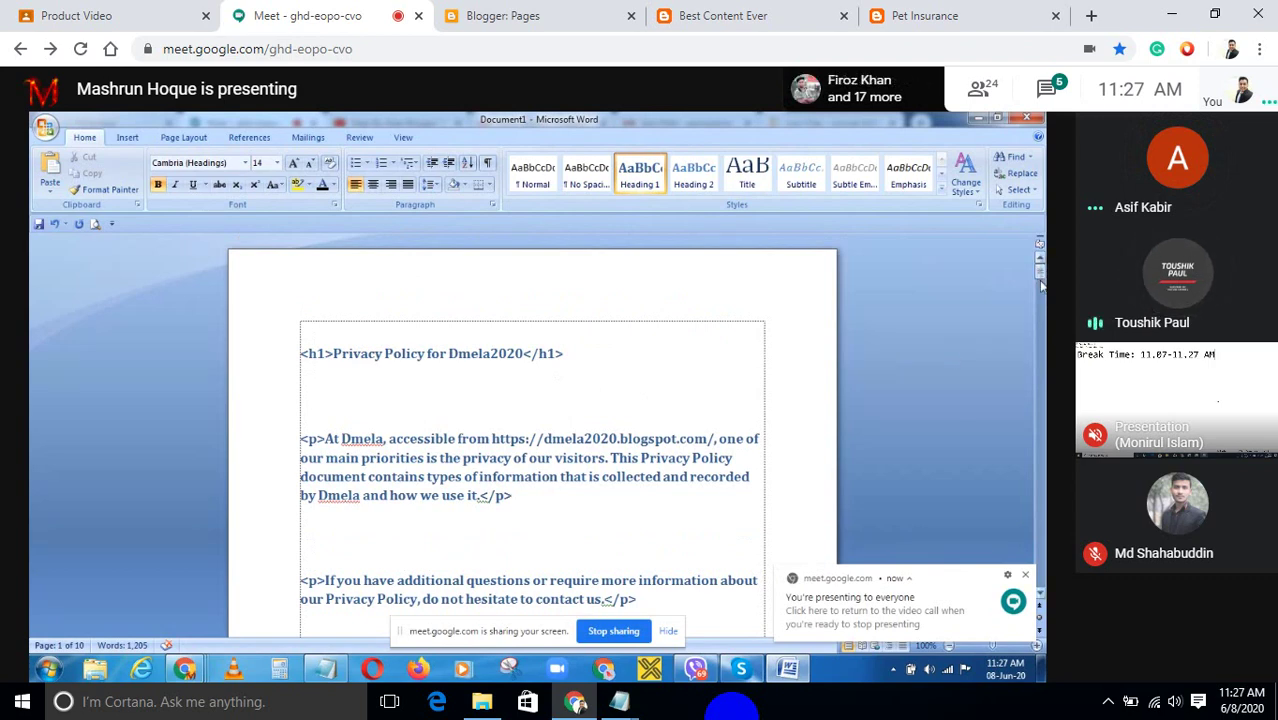
{"action": "left_click_drag", "start_coordinate": [1040, 278], "coordinate": [1040, 310]}
Scroll the shared Word document down to the Cookies and Web Beacons heading.
{"action": "scroll", "coordinate": [1044, 453], "scroll_direction": "down", "scroll_amount": 5}
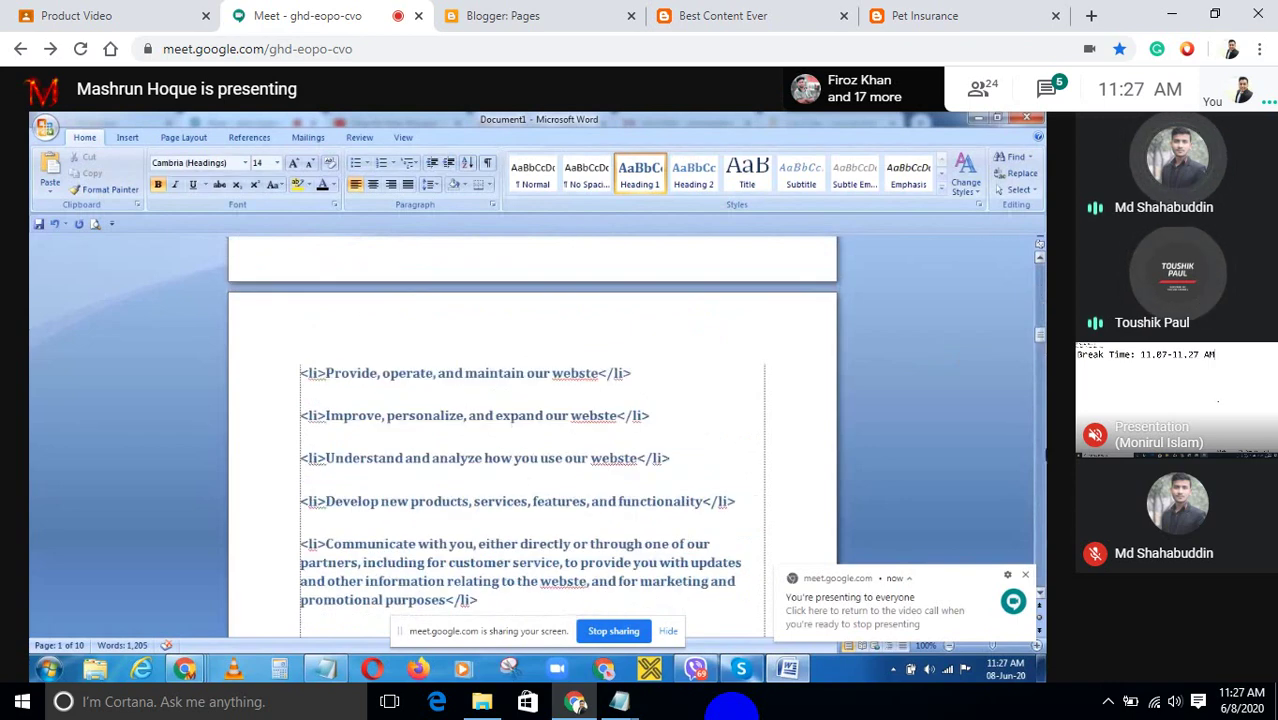
{"action": "scroll", "coordinate": [1044, 480], "scroll_direction": "down", "scroll_amount": 3}
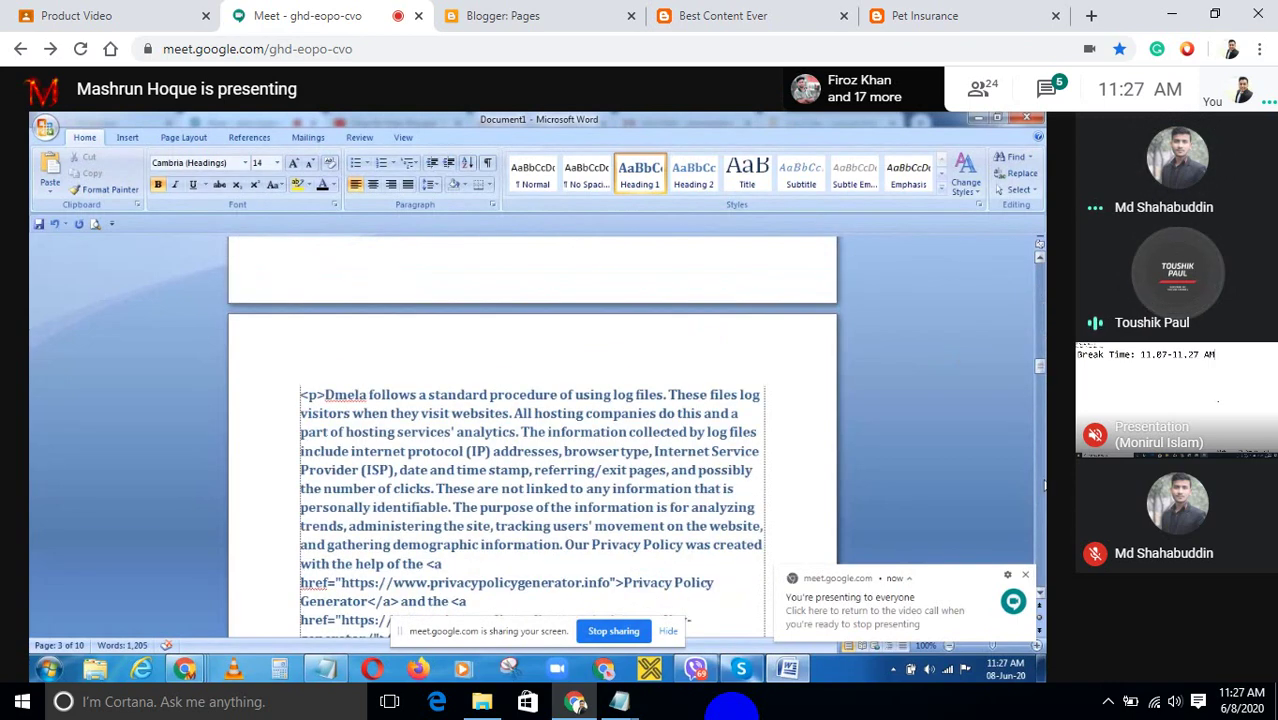
{"action": "scroll", "coordinate": [1044, 485], "scroll_direction": "down", "scroll_amount": 6}
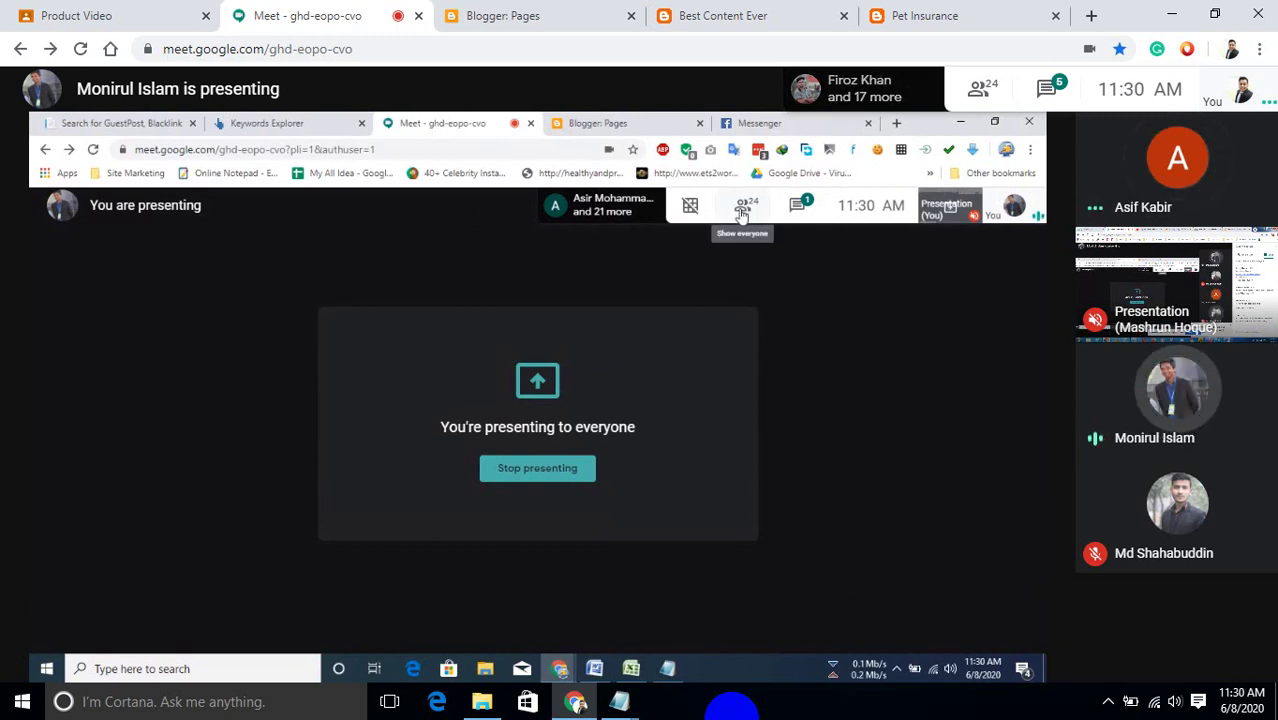
Mute your own microphone in the Meet call.
{"action": "left_click", "coordinate": [572, 642]}
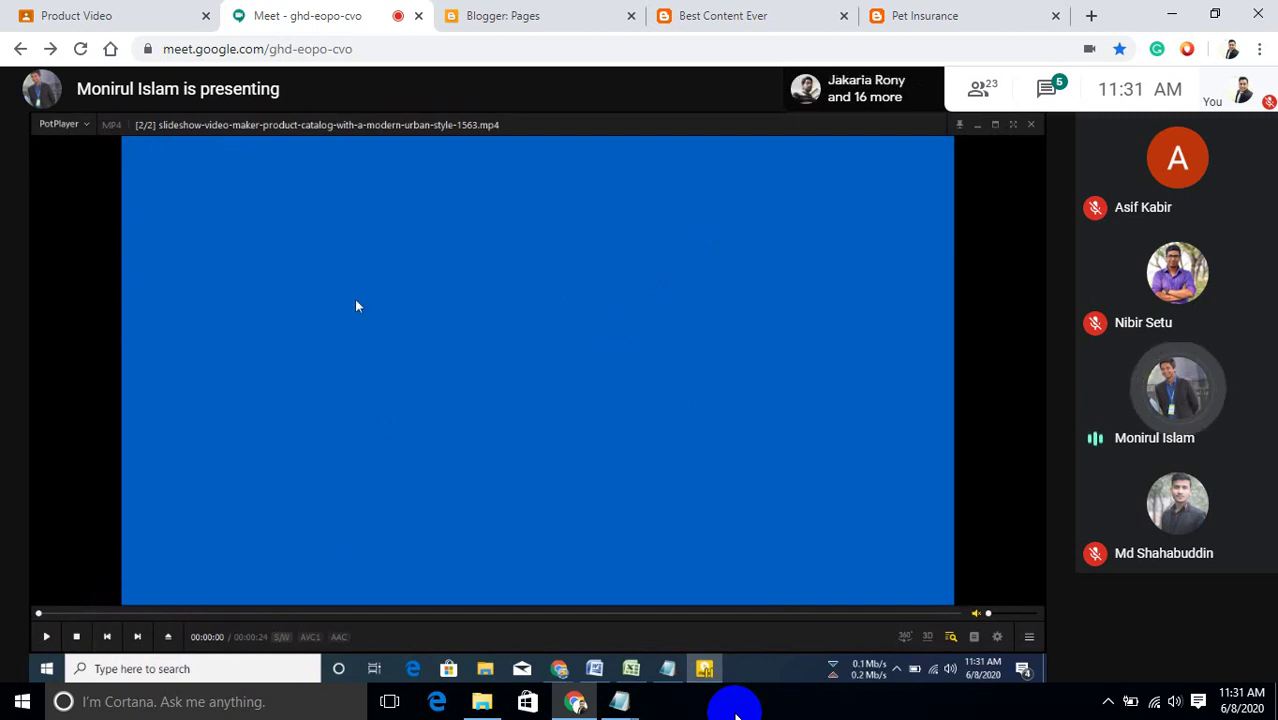
{"action": "left_click", "coordinate": [45, 638]}
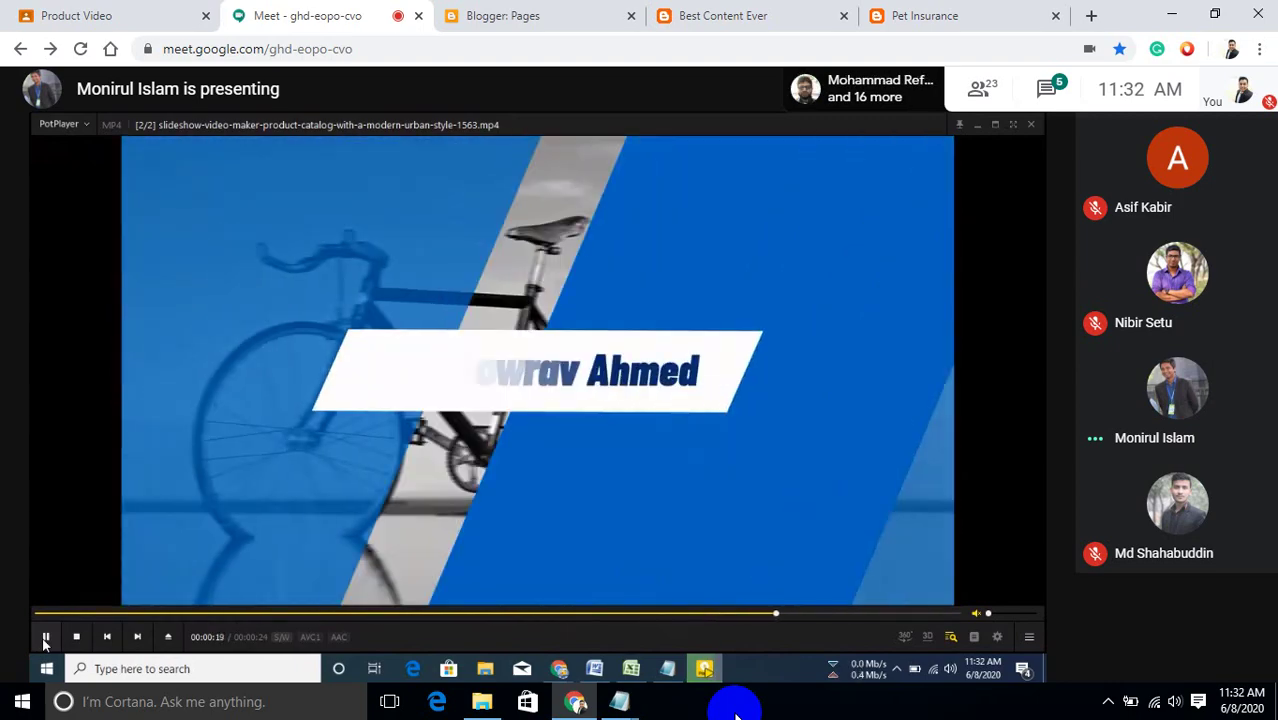
{"action": "left_click", "coordinate": [45, 638]}
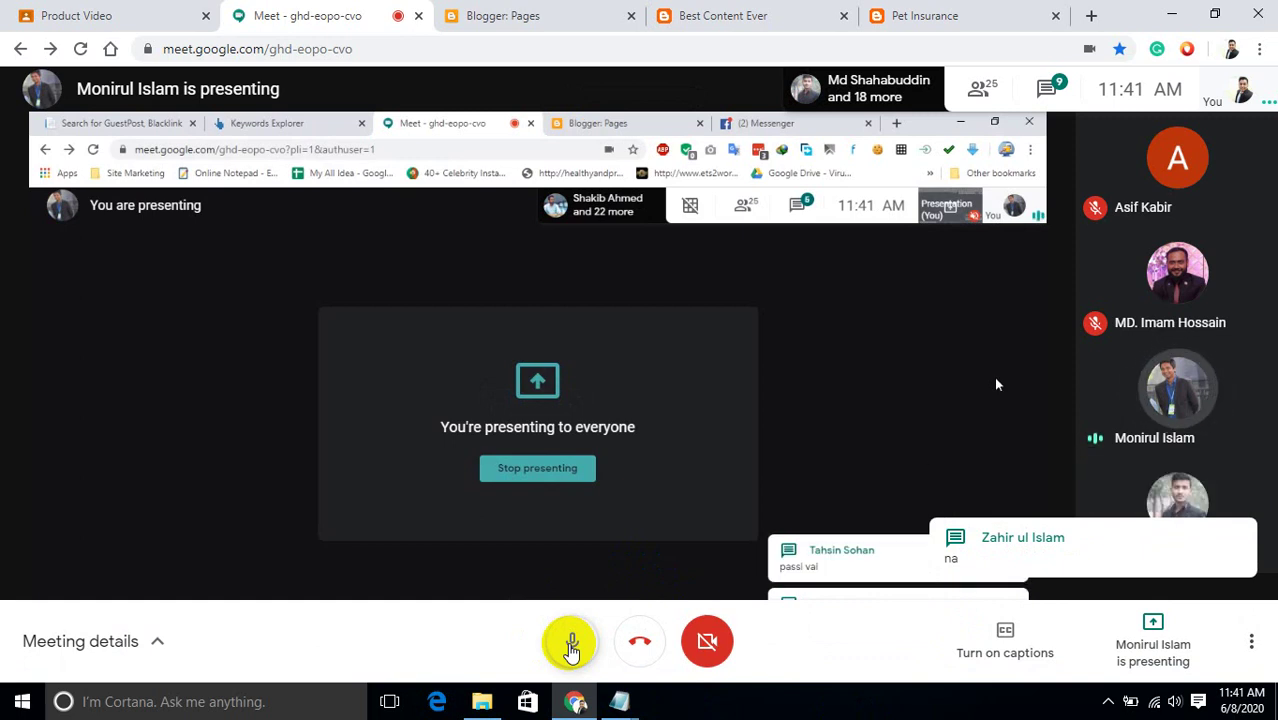
Toggle the Meet microphone several times, finishing with it unmuted.
{"action": "left_click", "coordinate": [572, 648]}
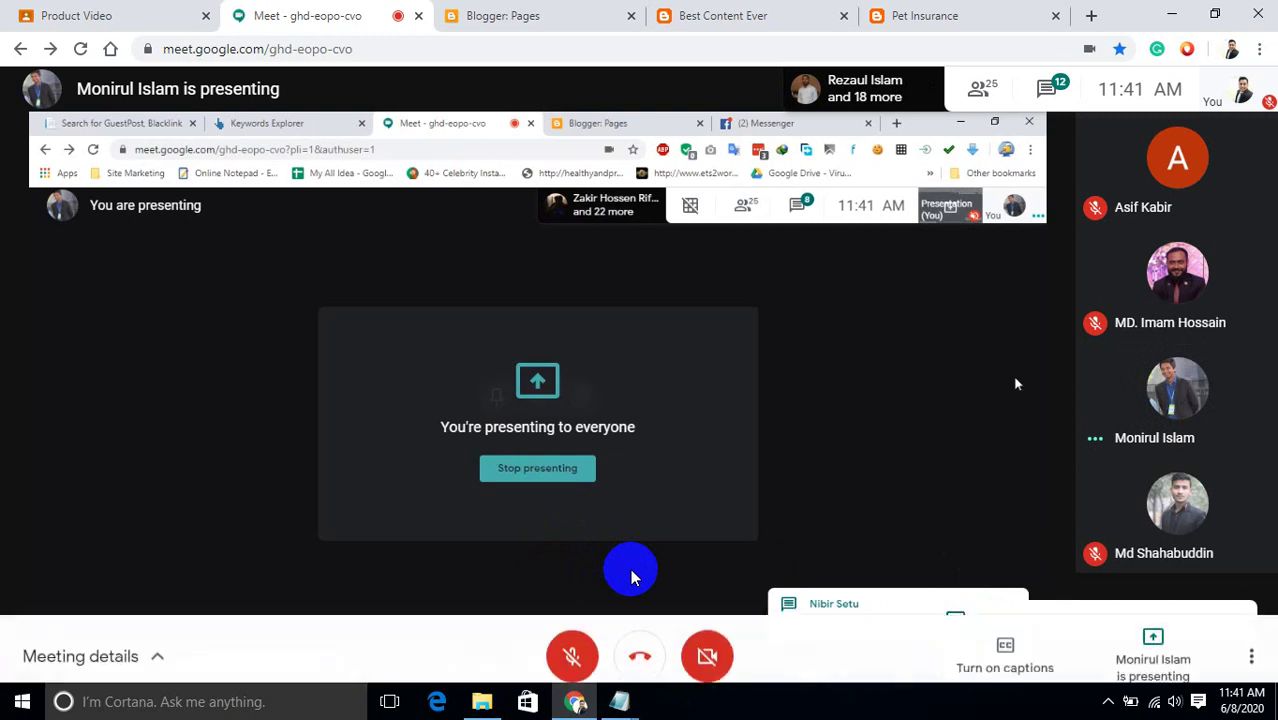
{"action": "left_click", "coordinate": [578, 641]}
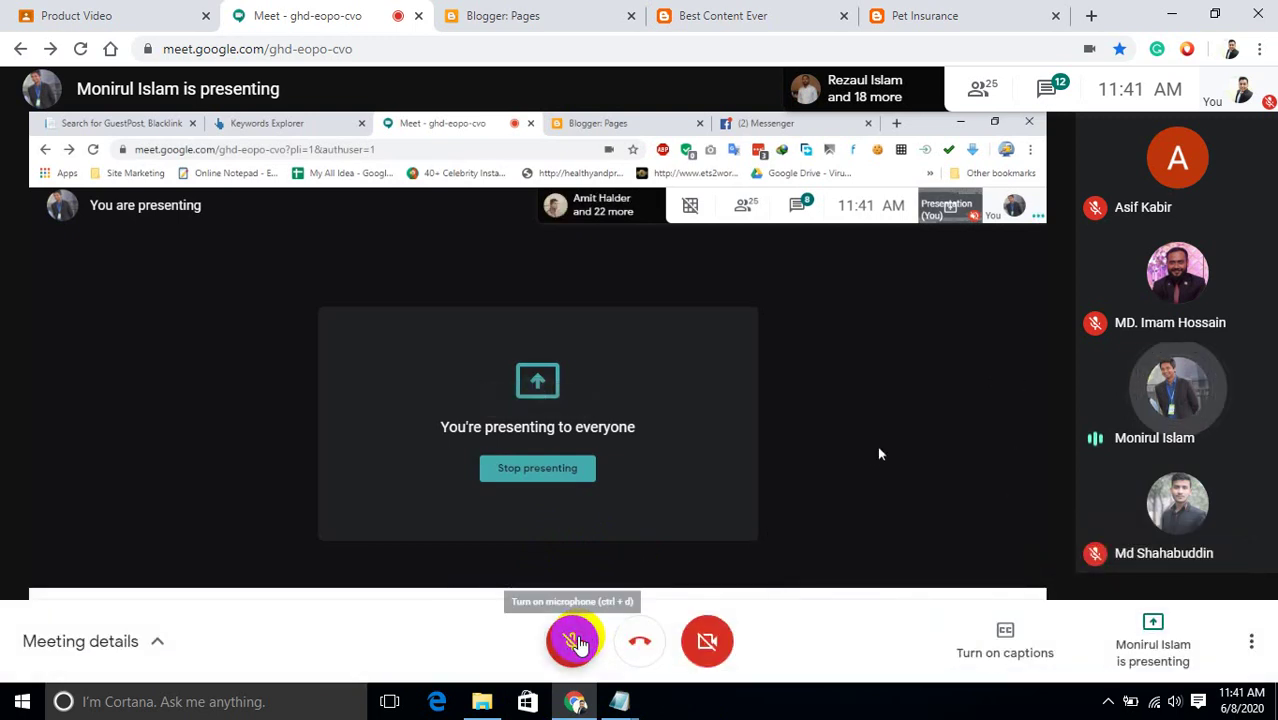
{"action": "left_click", "coordinate": [577, 641]}
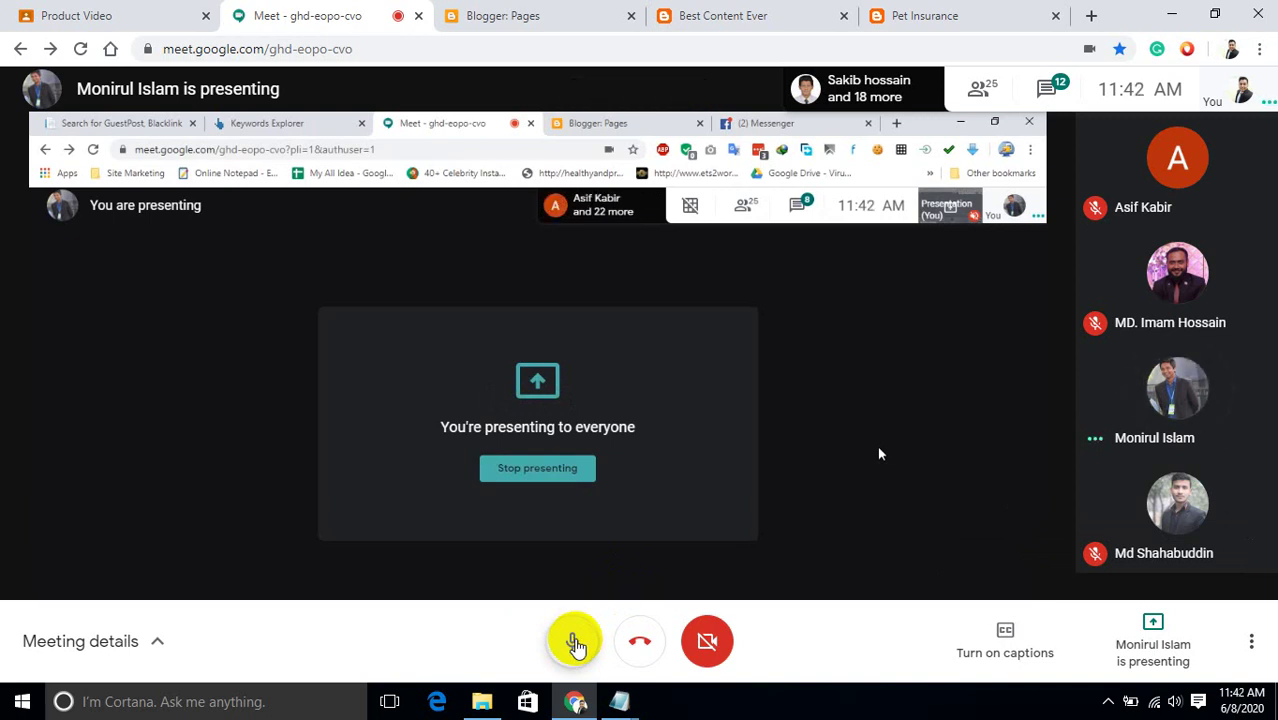
{"action": "left_click", "coordinate": [577, 641]}
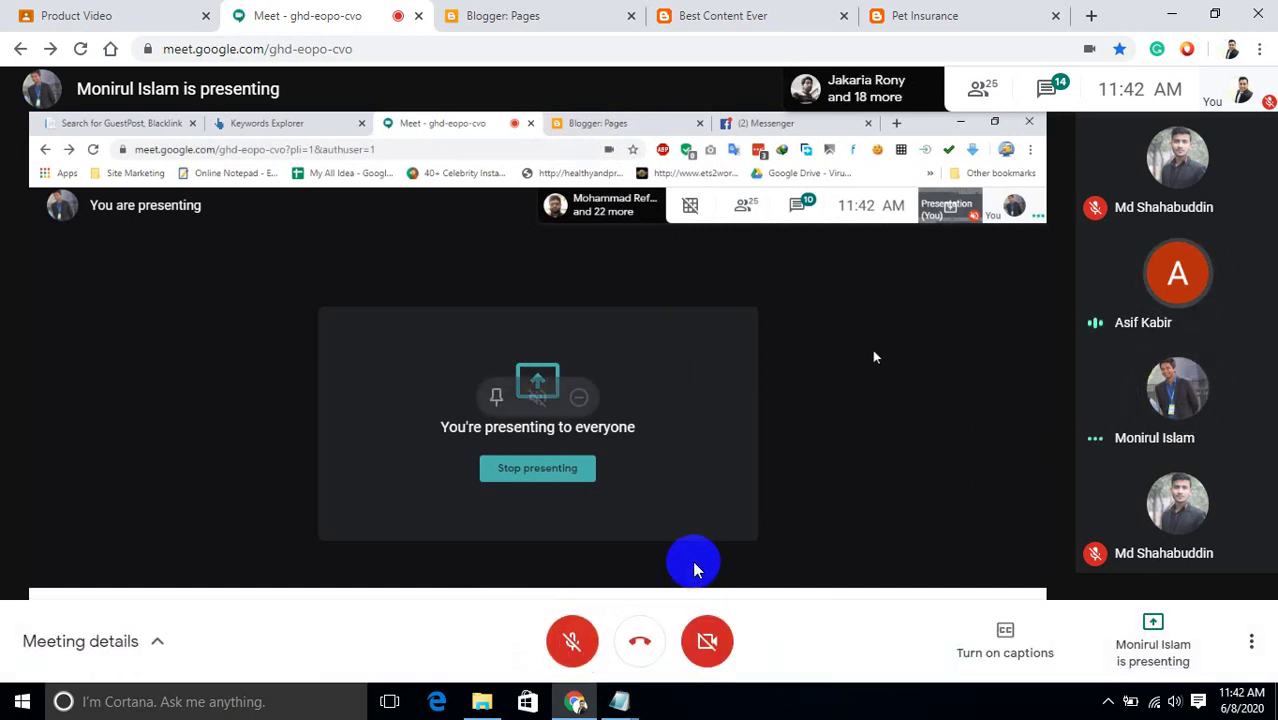
{"action": "left_click", "coordinate": [565, 643]}
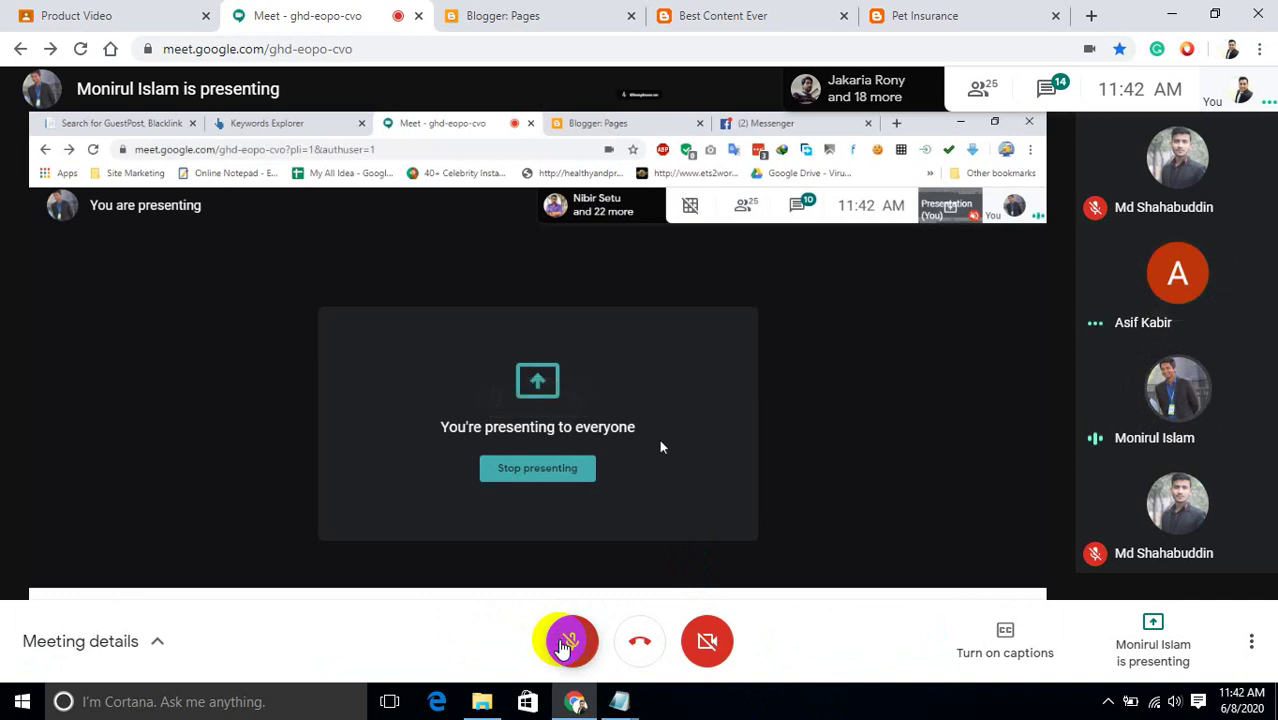
{"action": "left_click", "coordinate": [565, 642]}
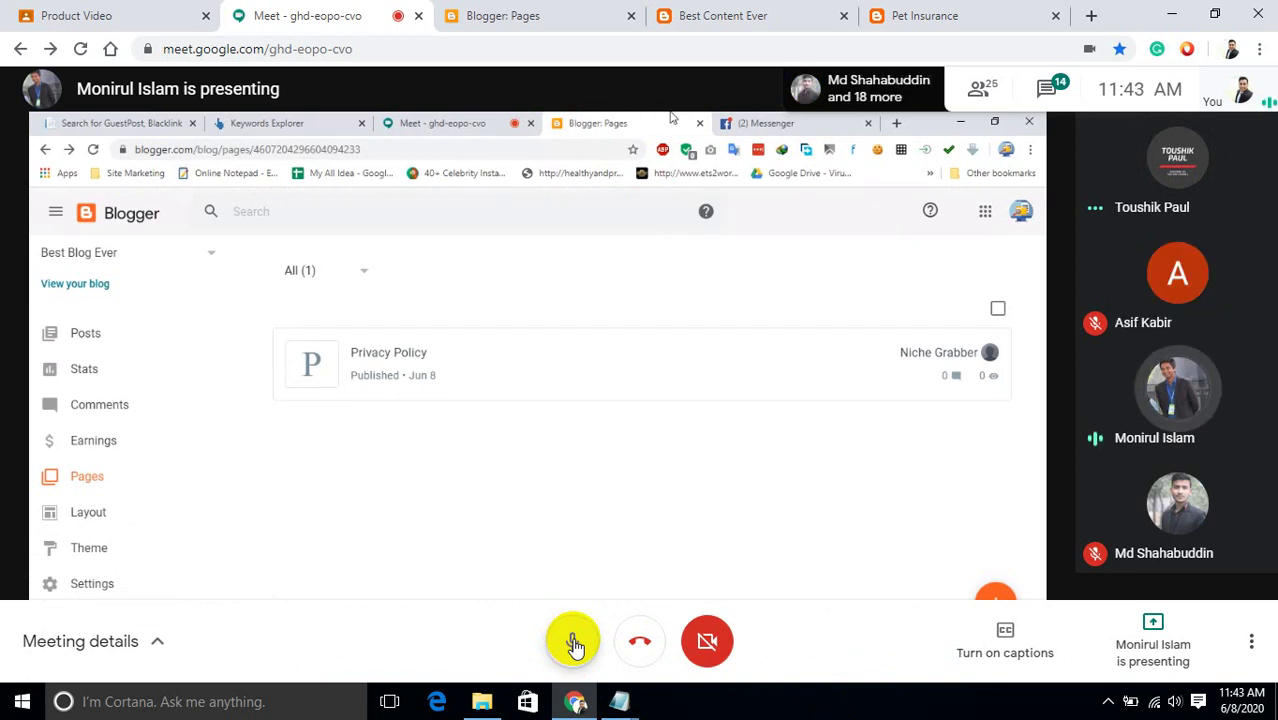
Turn the Meet microphone off using the bottom control bar button.
{"action": "left_click", "coordinate": [575, 645]}
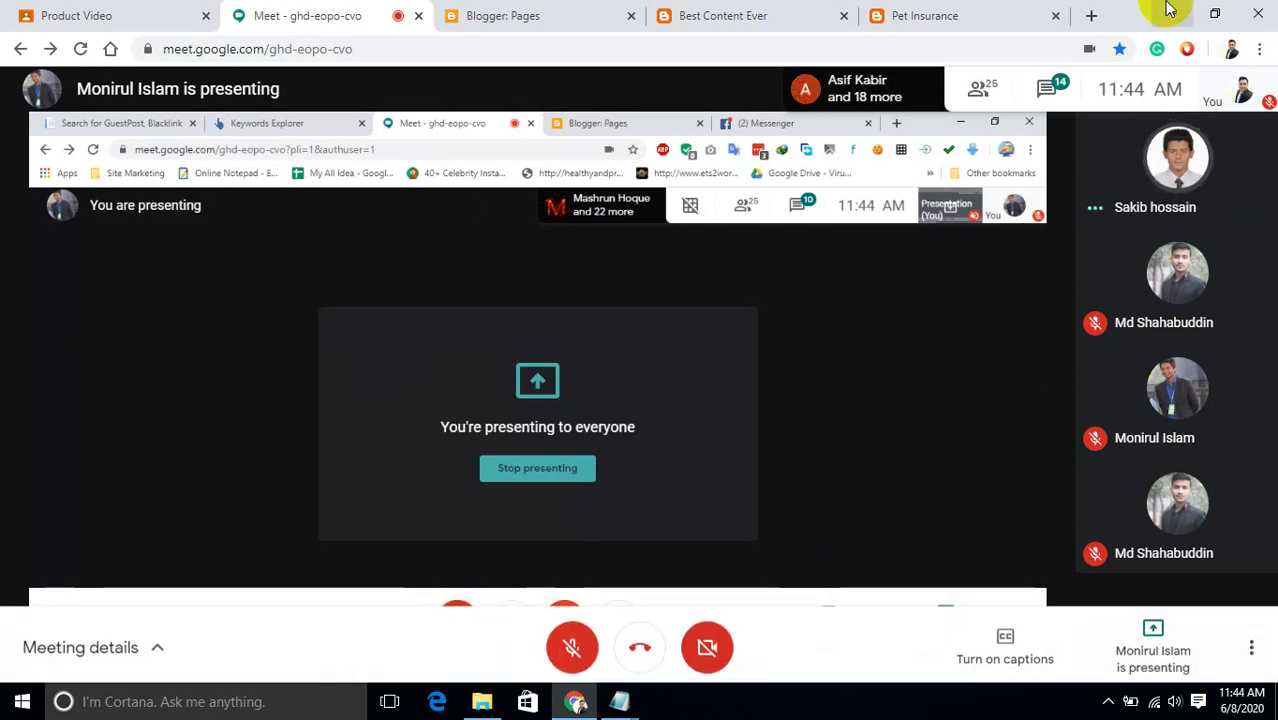
Search 'net speed test' in a new tab, open Fast.com, then go back to the Meet tab.
{"action": "left_click", "coordinate": [1091, 15]}
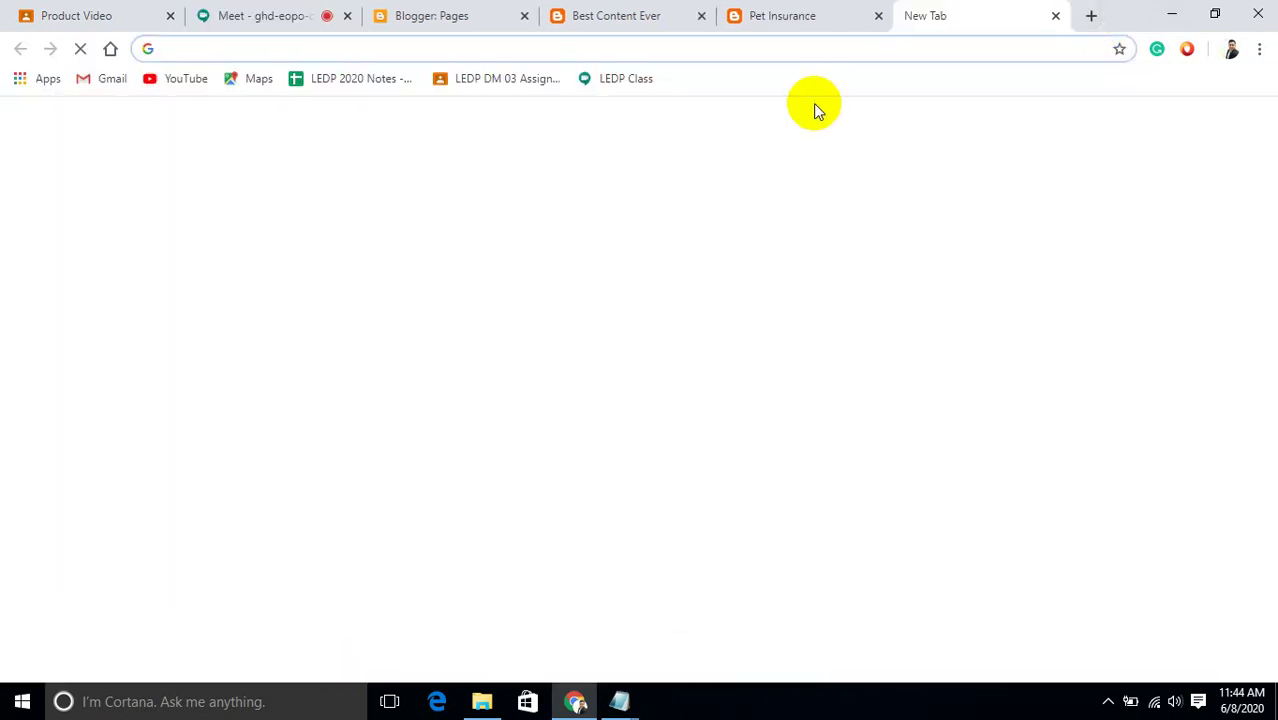
{"action": "type", "text": "net"}
{"action": "key", "text": "Return"}
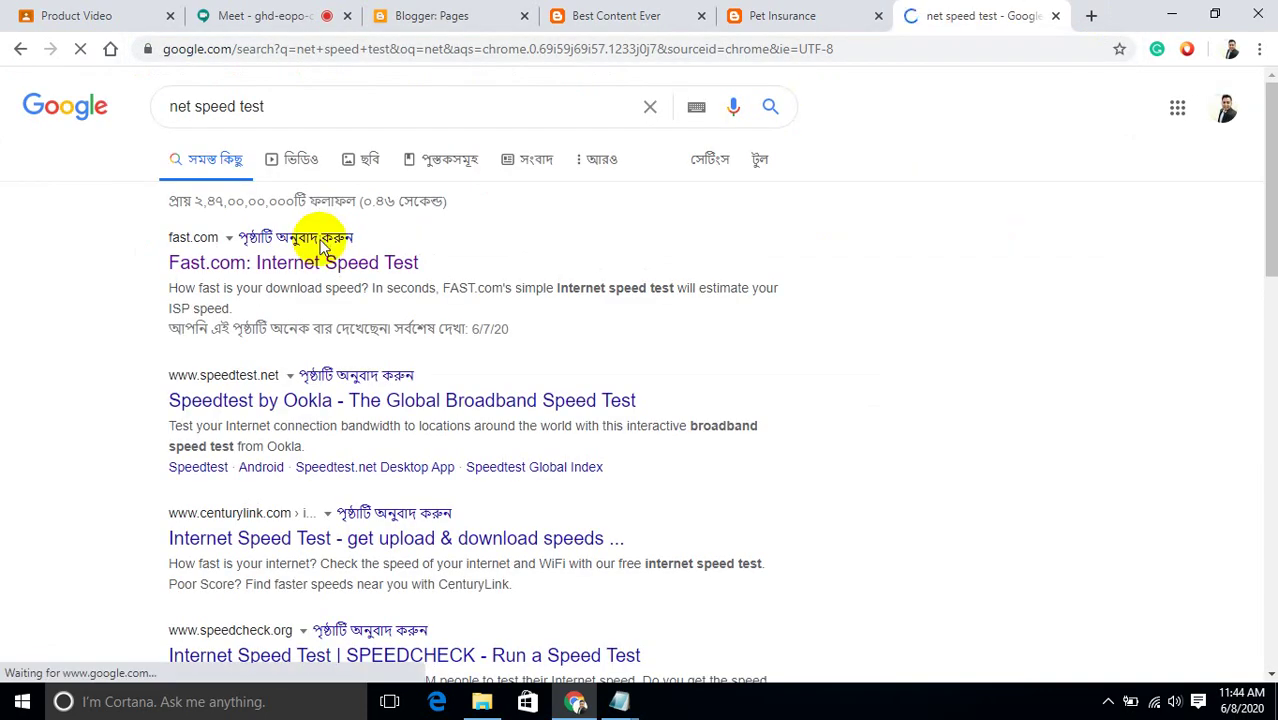
{"action": "left_click", "coordinate": [310, 264]}
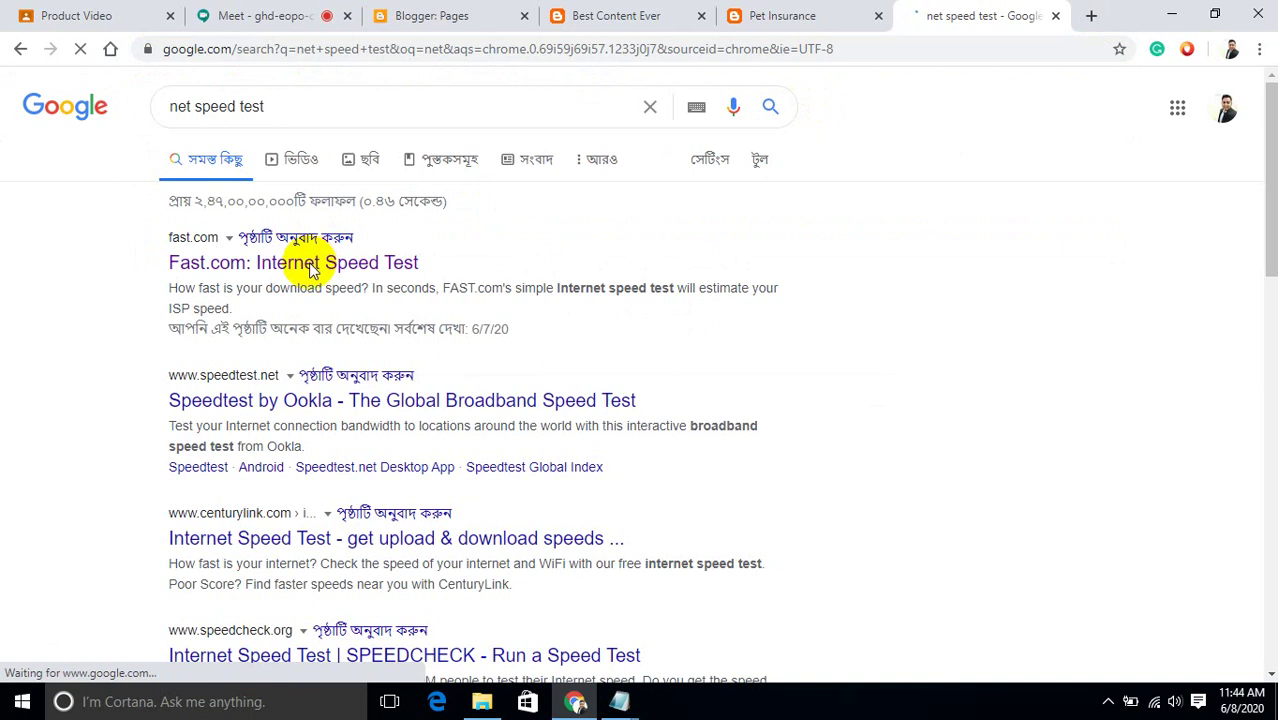
{"action": "left_click", "coordinate": [264, 15]}
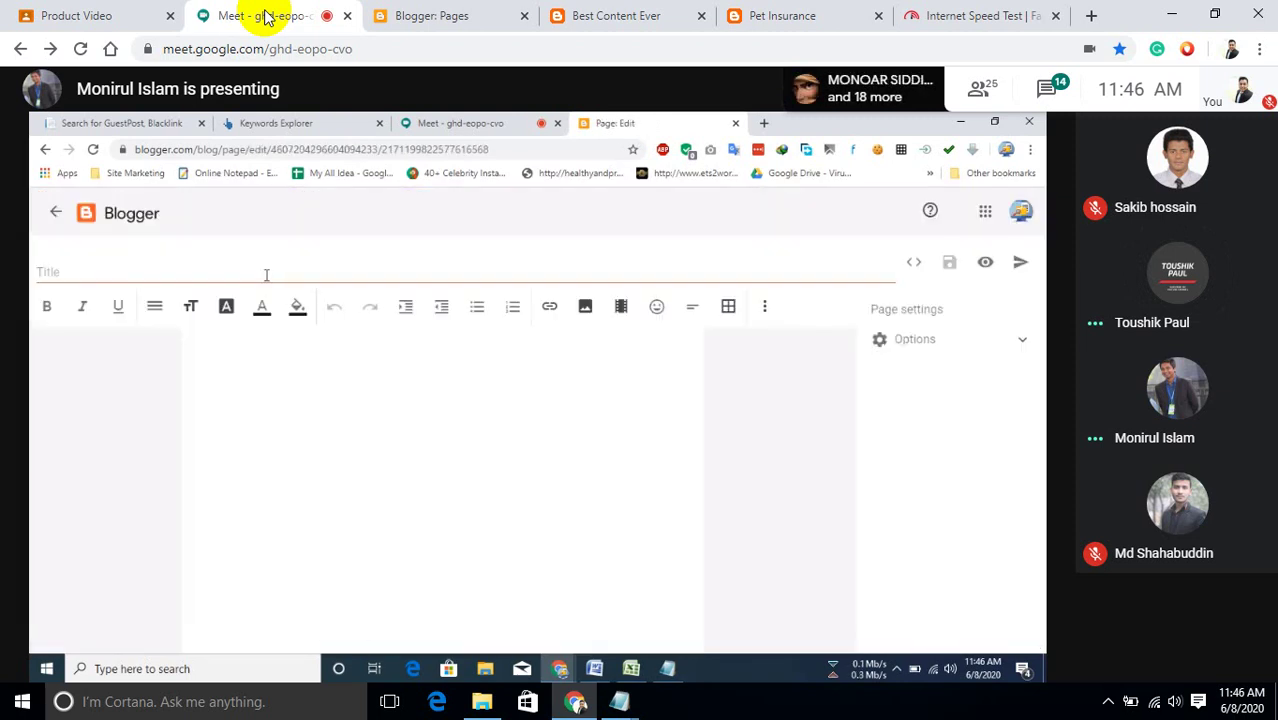
Give the new Blogger page the title 'About Us' and publish it, confirming the Publish Page dialog.
{"action": "left_click", "coordinate": [266, 275]}
{"action": "type", "text": "Ab"}
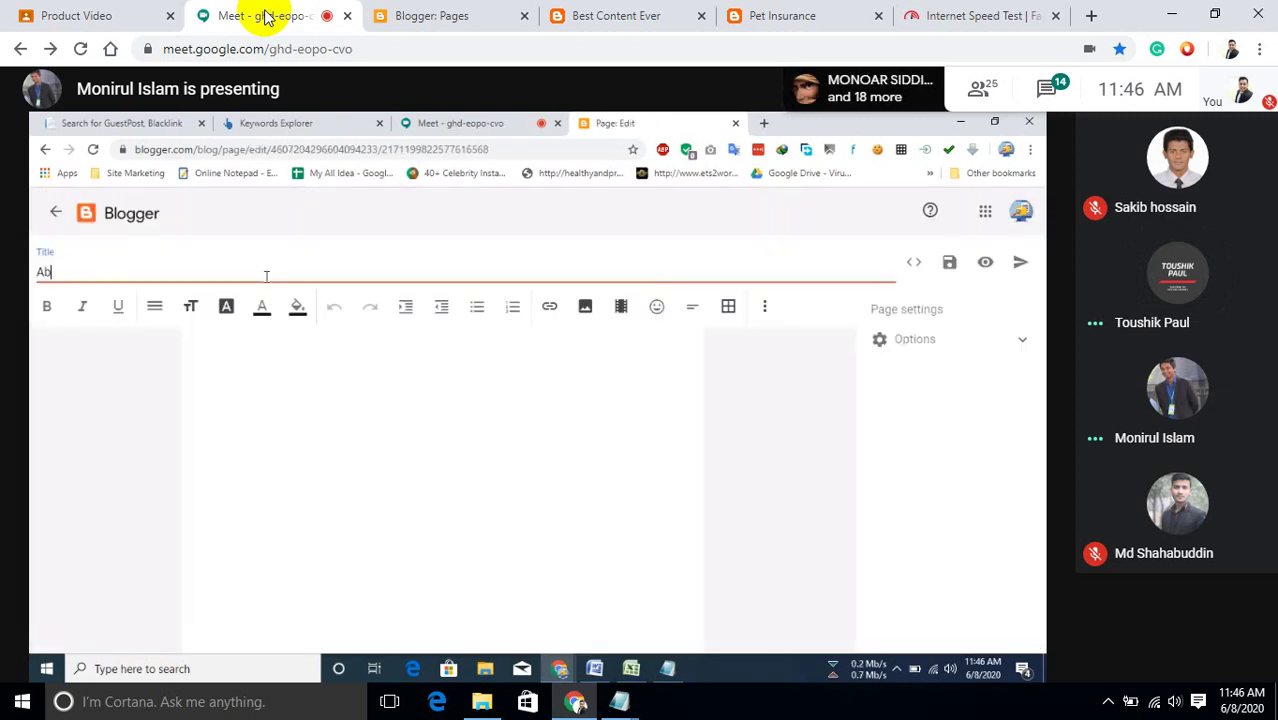
{"action": "type", "text": "out Us"}
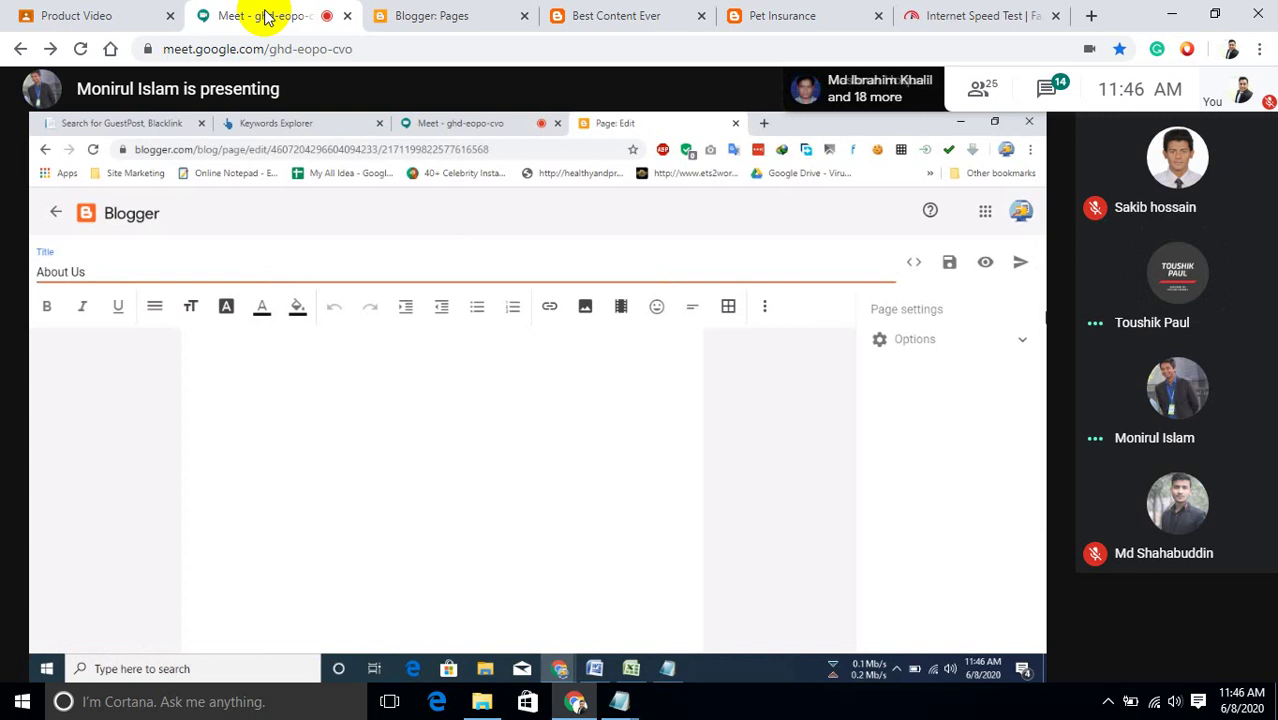
{"action": "left_click", "coordinate": [1021, 265]}
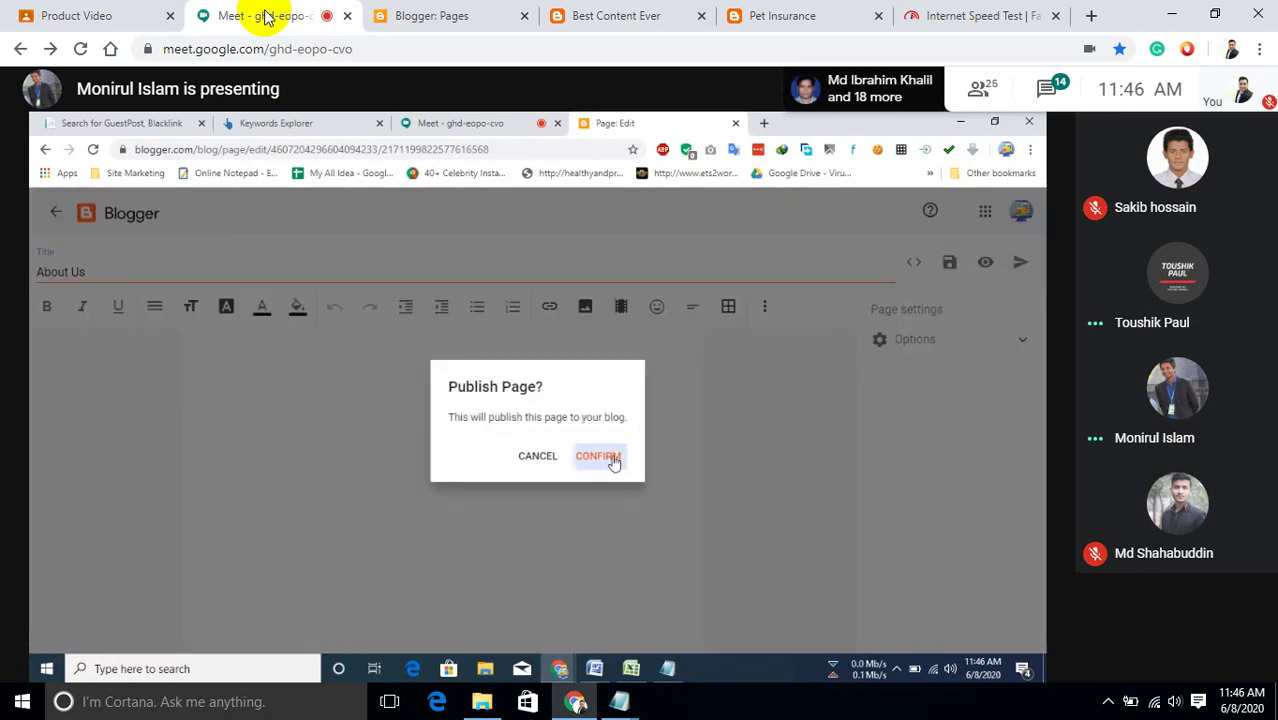
{"action": "left_click", "coordinate": [610, 457]}
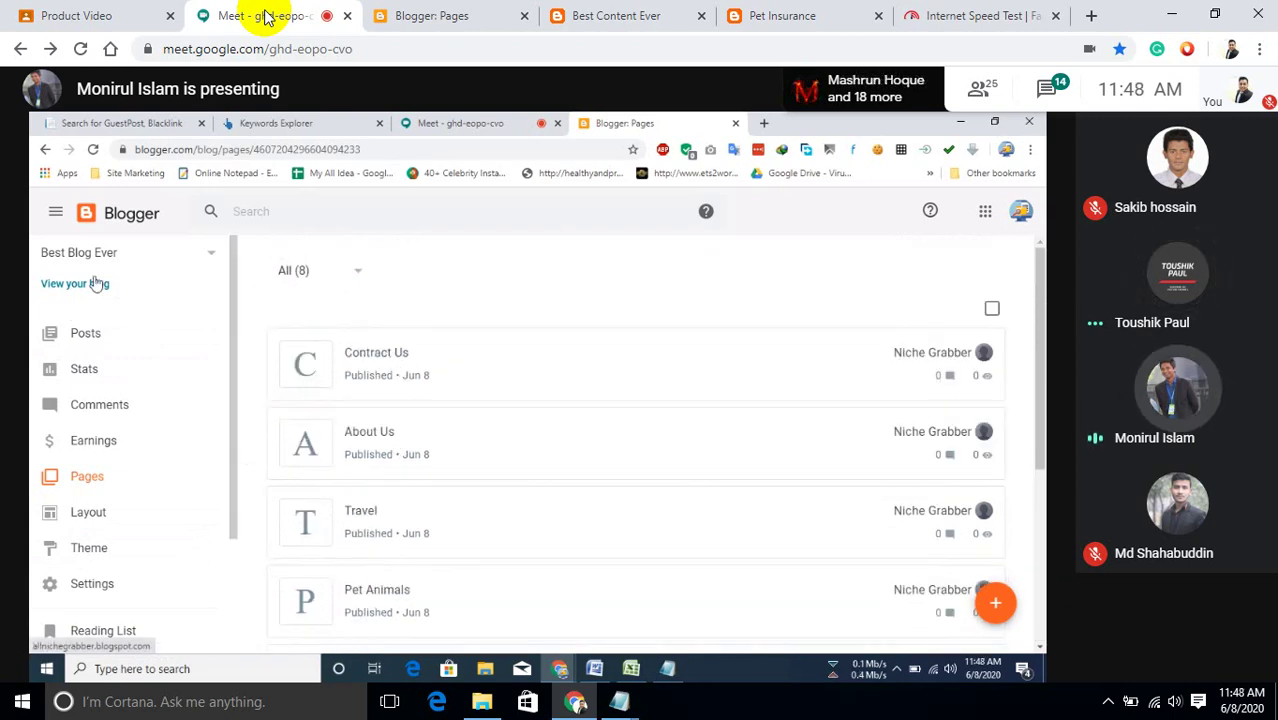
Unmute the Meet microphone from the bottom control bar.
{"action": "mouse_move", "coordinate": [651, 491]}
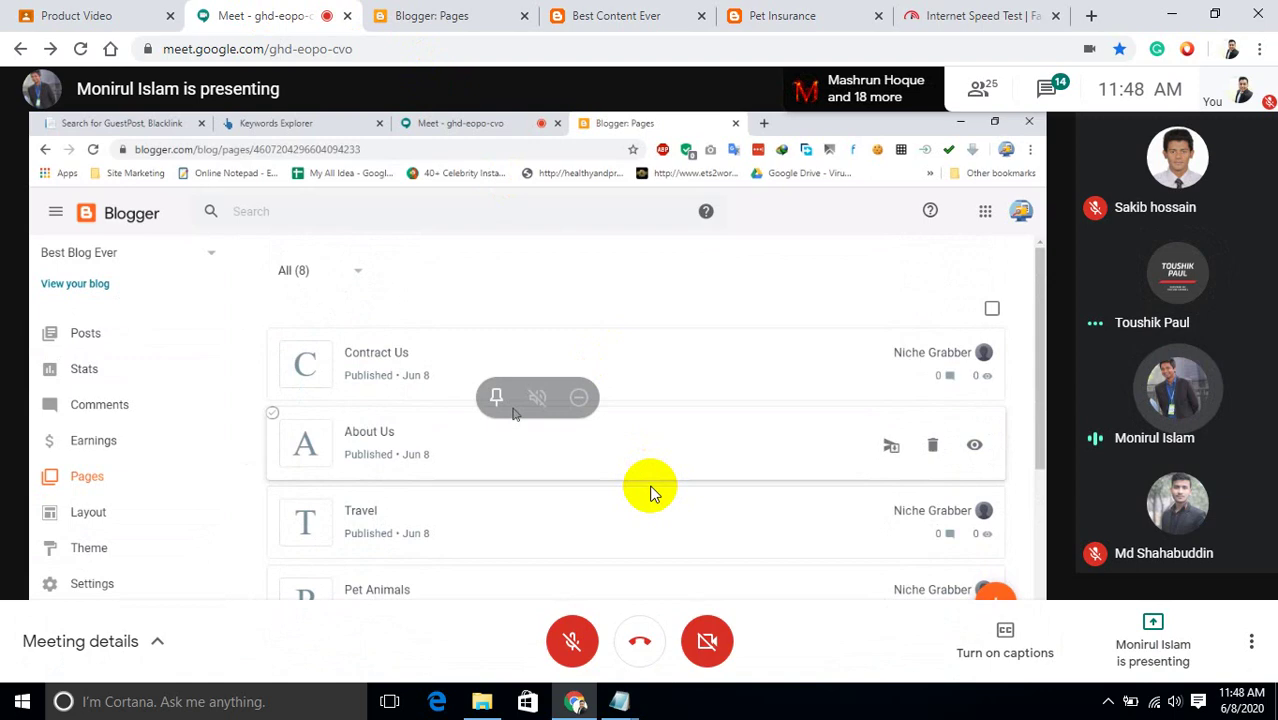
{"action": "left_click", "coordinate": [574, 641]}
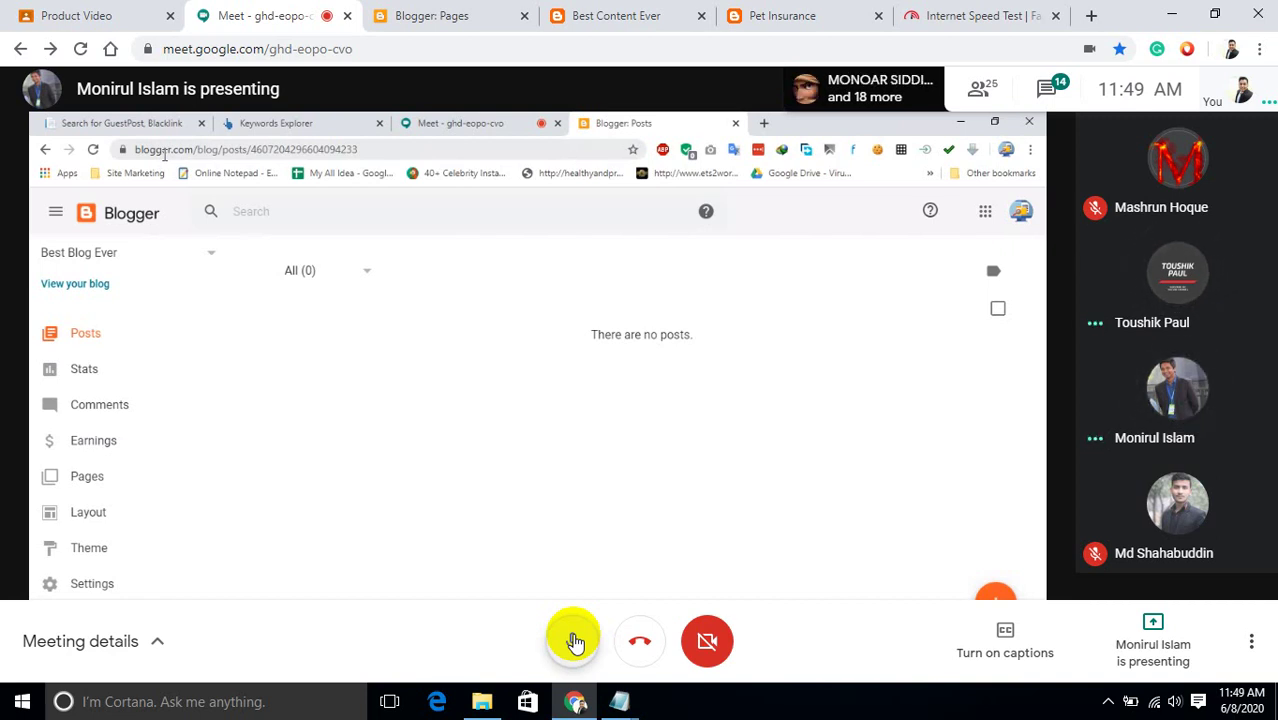
Switch the Meet microphone off with the bottom-bar microphone button.
{"action": "left_click", "coordinate": [575, 641]}
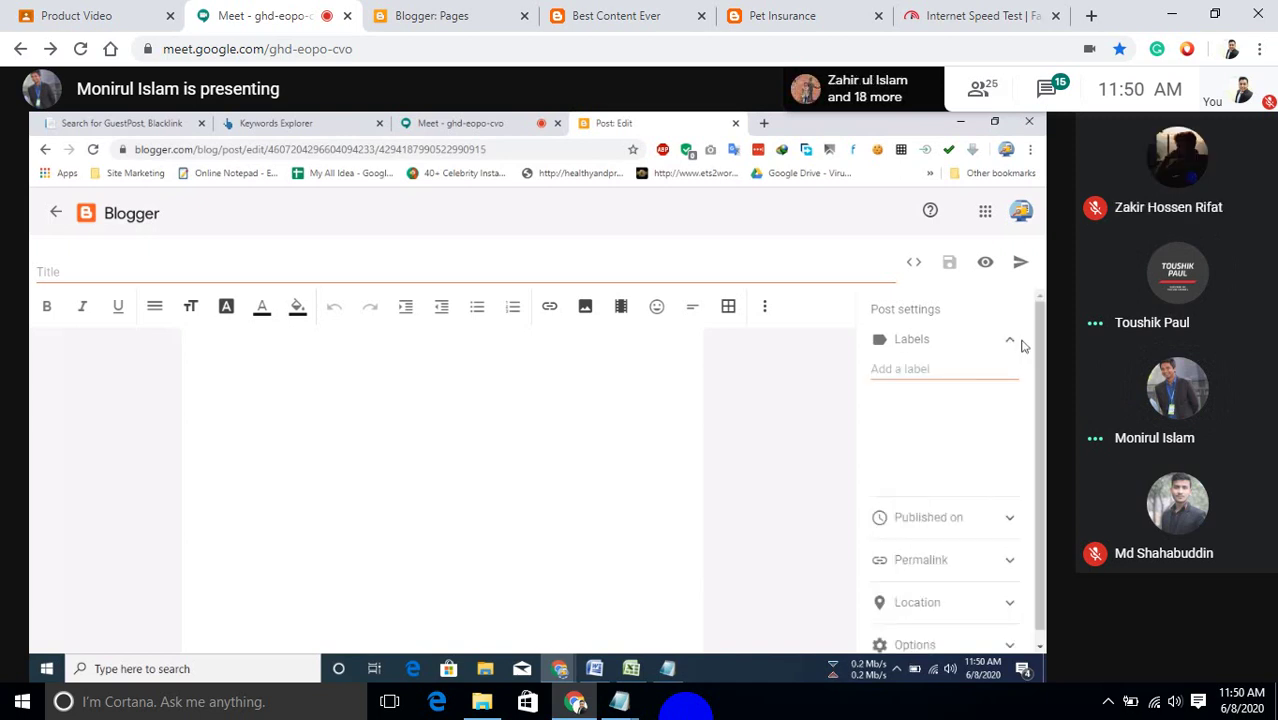
{"action": "mouse_move", "coordinate": [515, 605]}
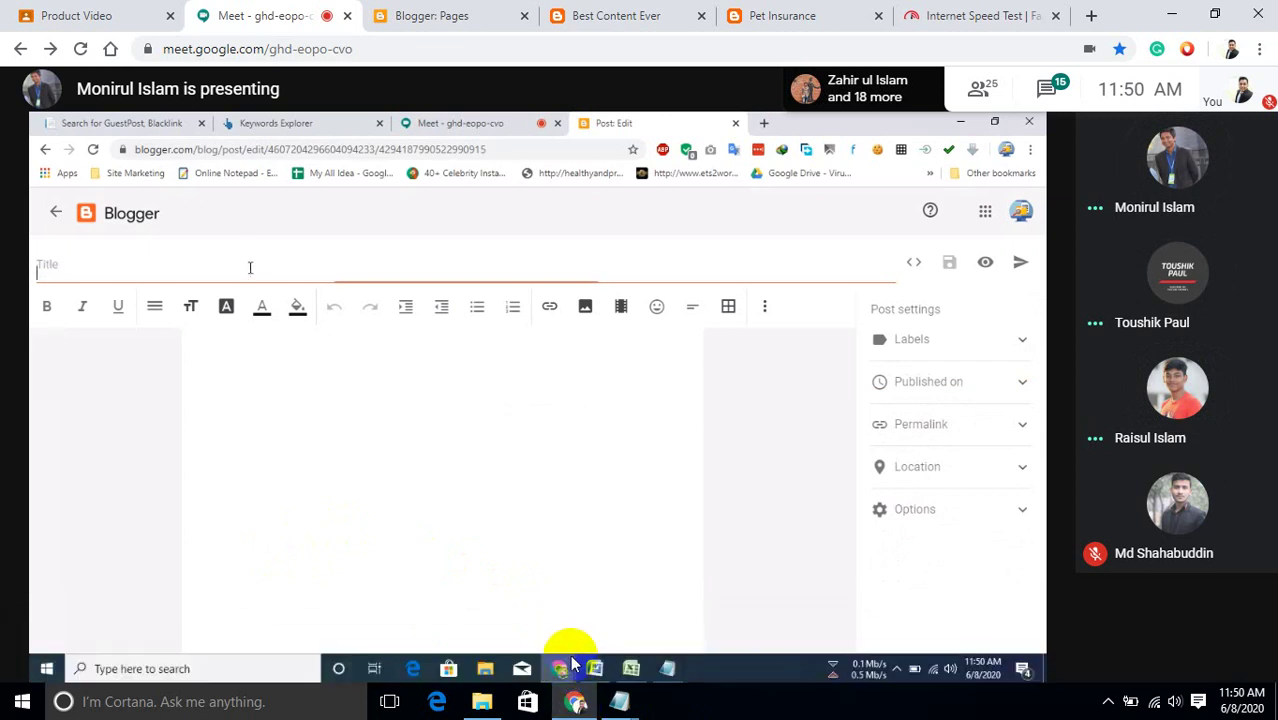
{"action": "mouse_move", "coordinate": [586, 613]}
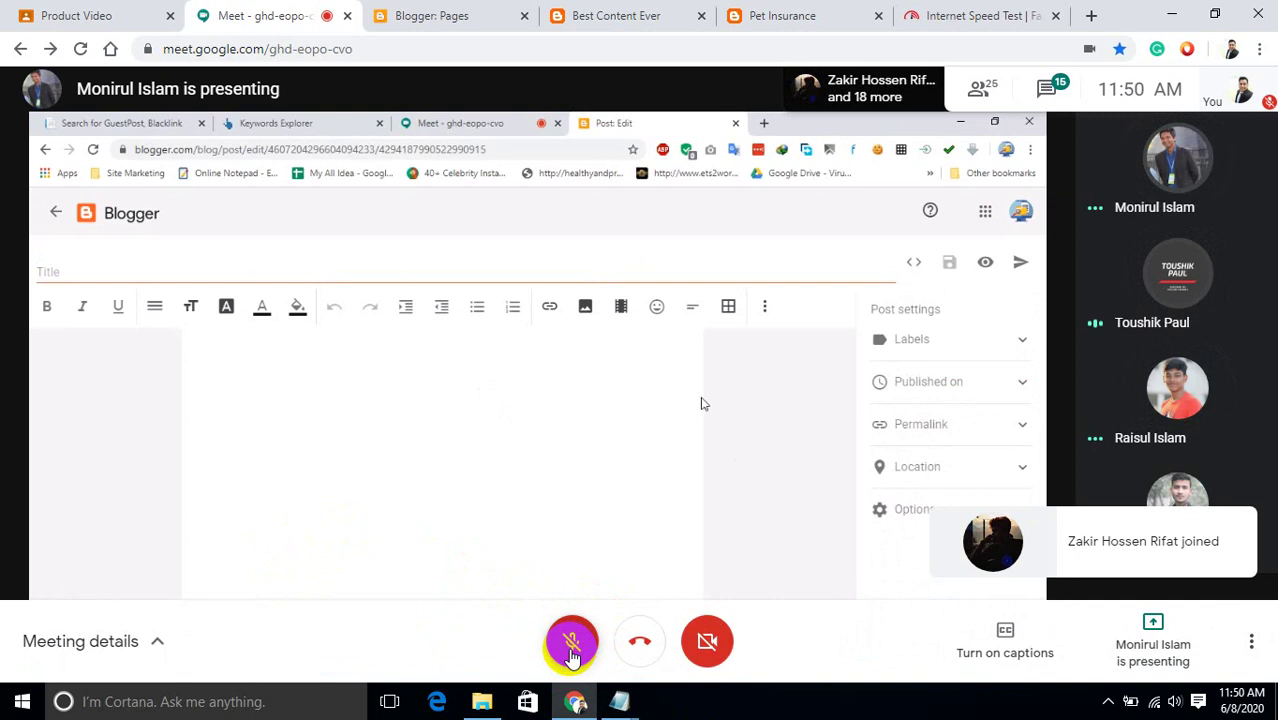
{"action": "left_click", "coordinate": [572, 650]}
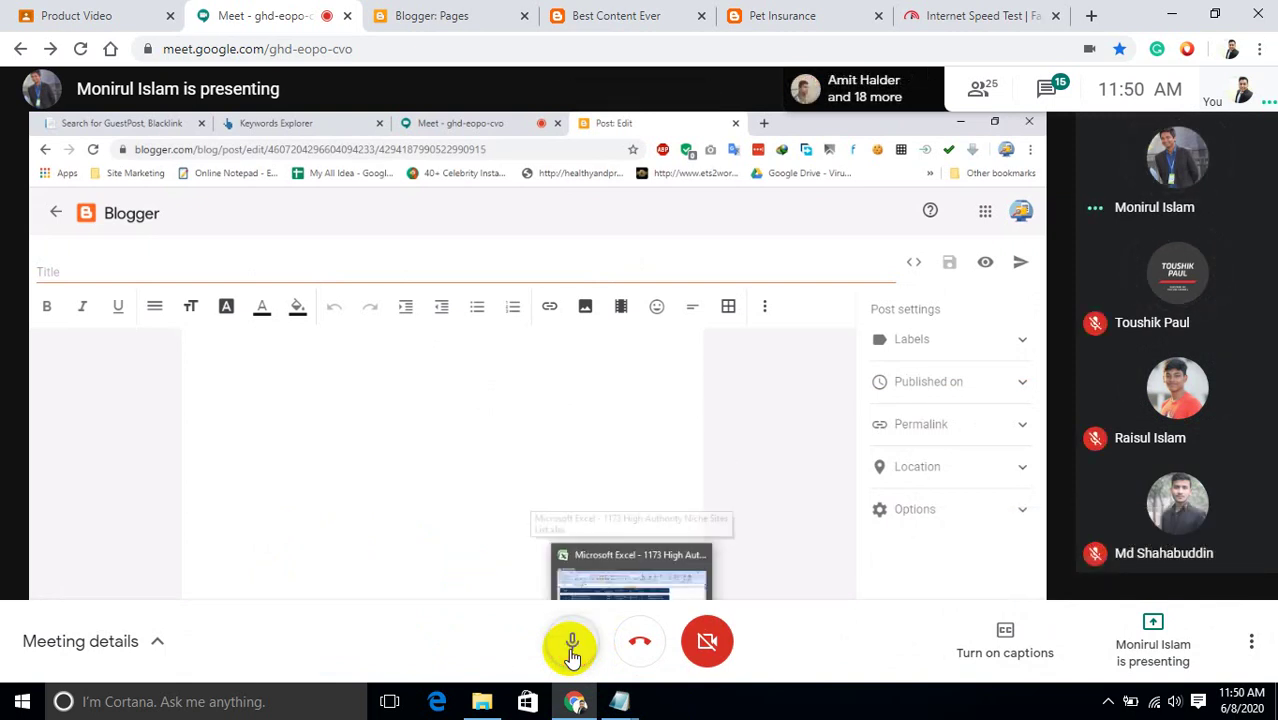
{"action": "left_click", "coordinate": [572, 650]}
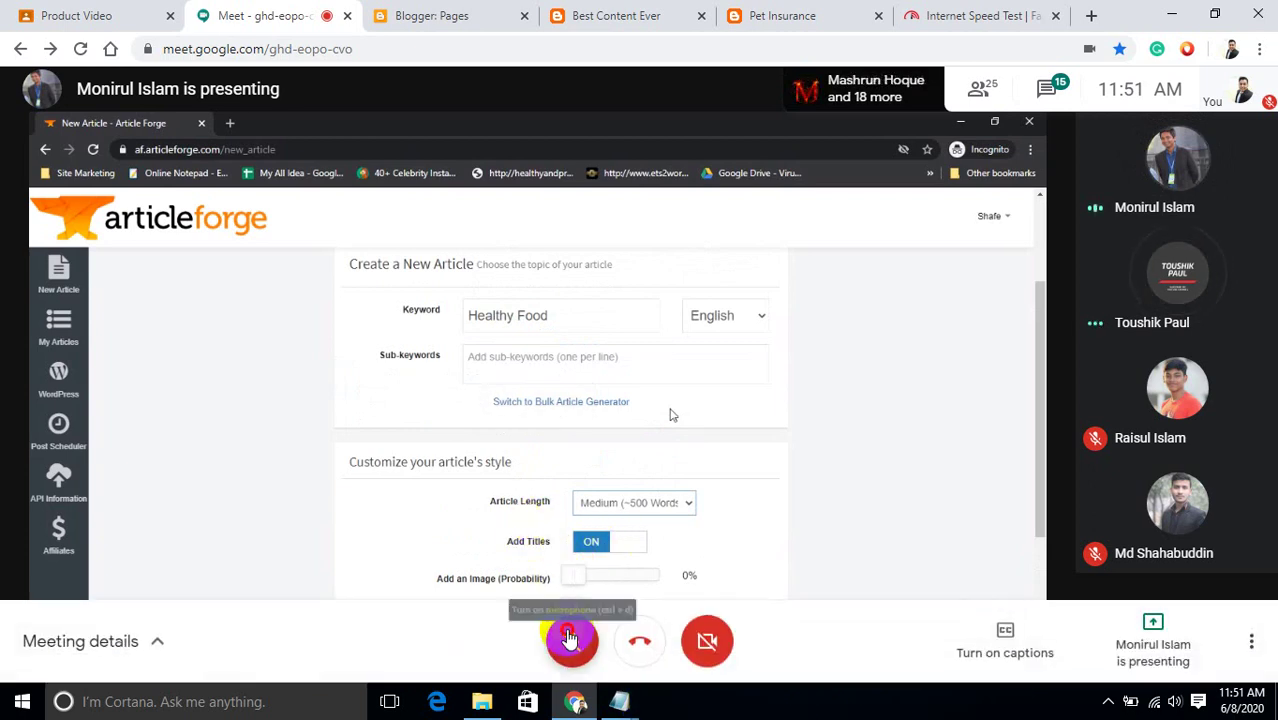
Unmute the microphone from Meet's bottom control bar.
{"action": "left_click", "coordinate": [572, 640]}
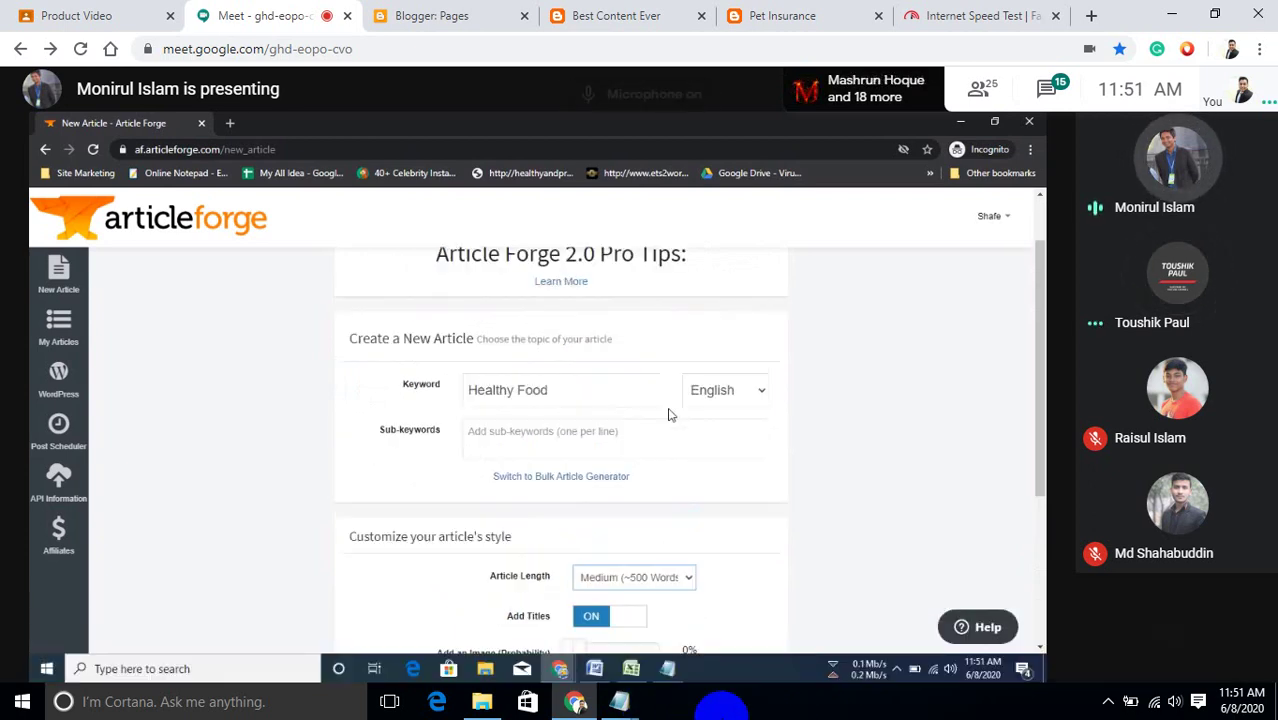
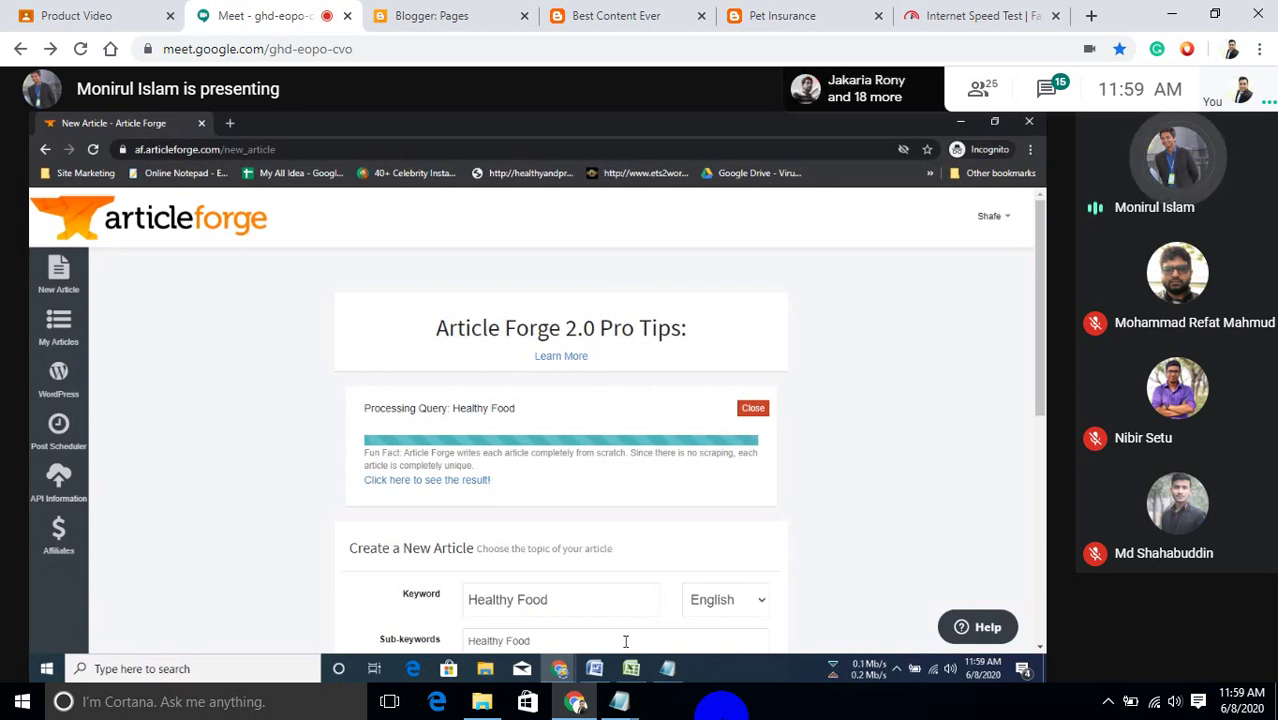
Open the generated 'Can You Eat Healthy at Home?' article in Article Forge and look through it.
{"action": "left_click", "coordinate": [452, 481]}
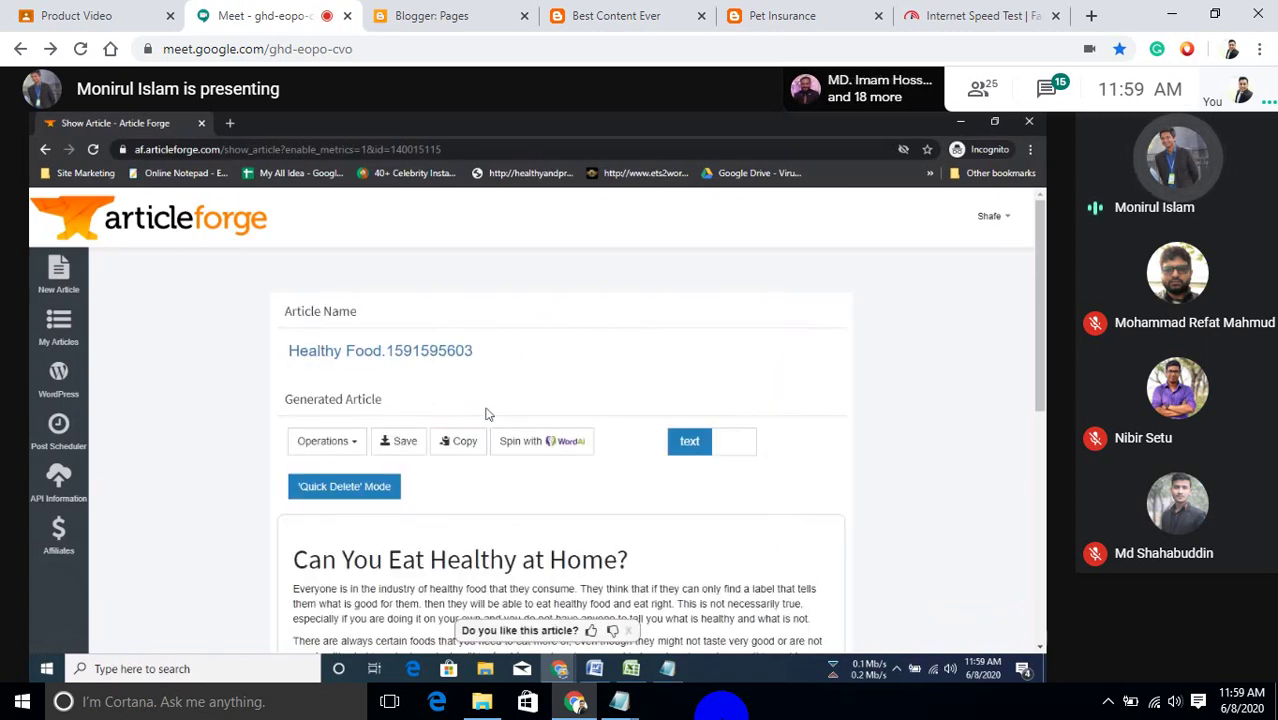
{"action": "scroll", "coordinate": [487, 414], "scroll_direction": "down", "scroll_amount": 3}
{"action": "scroll", "coordinate": [487, 414], "scroll_direction": "down", "scroll_amount": 3}
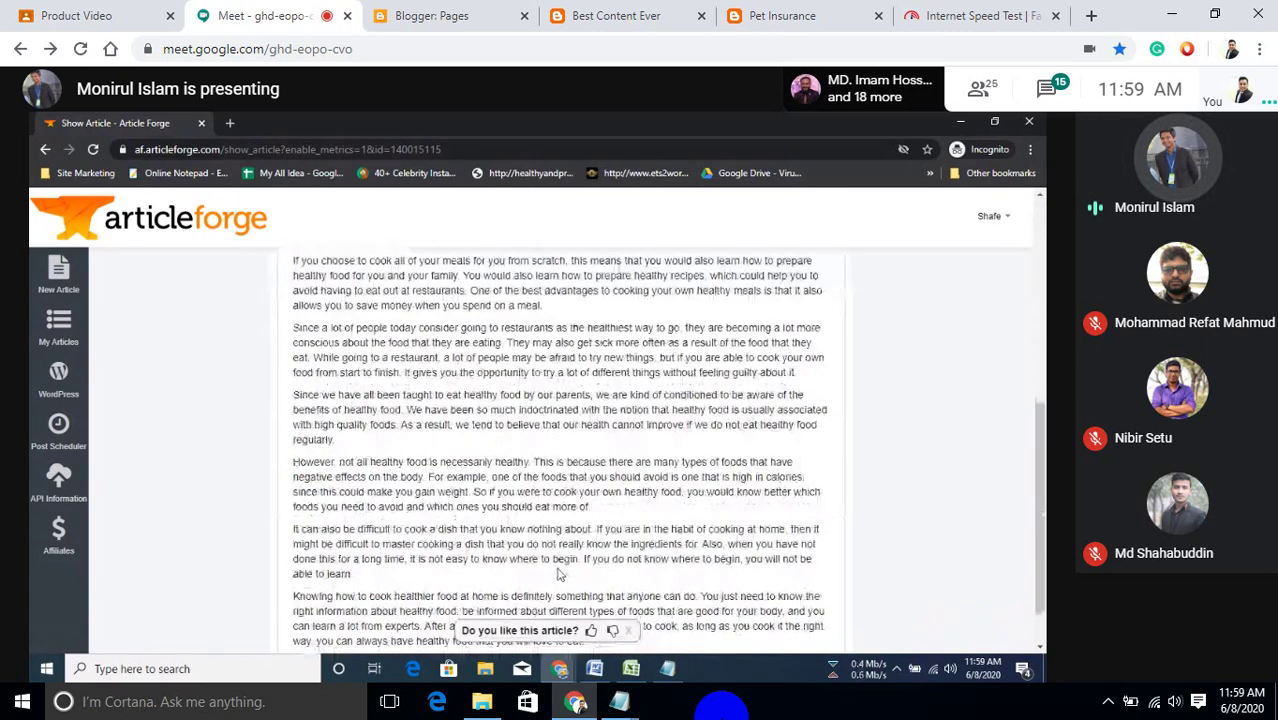
{"action": "scroll", "coordinate": [565, 492], "scroll_direction": "up", "scroll_amount": 3}
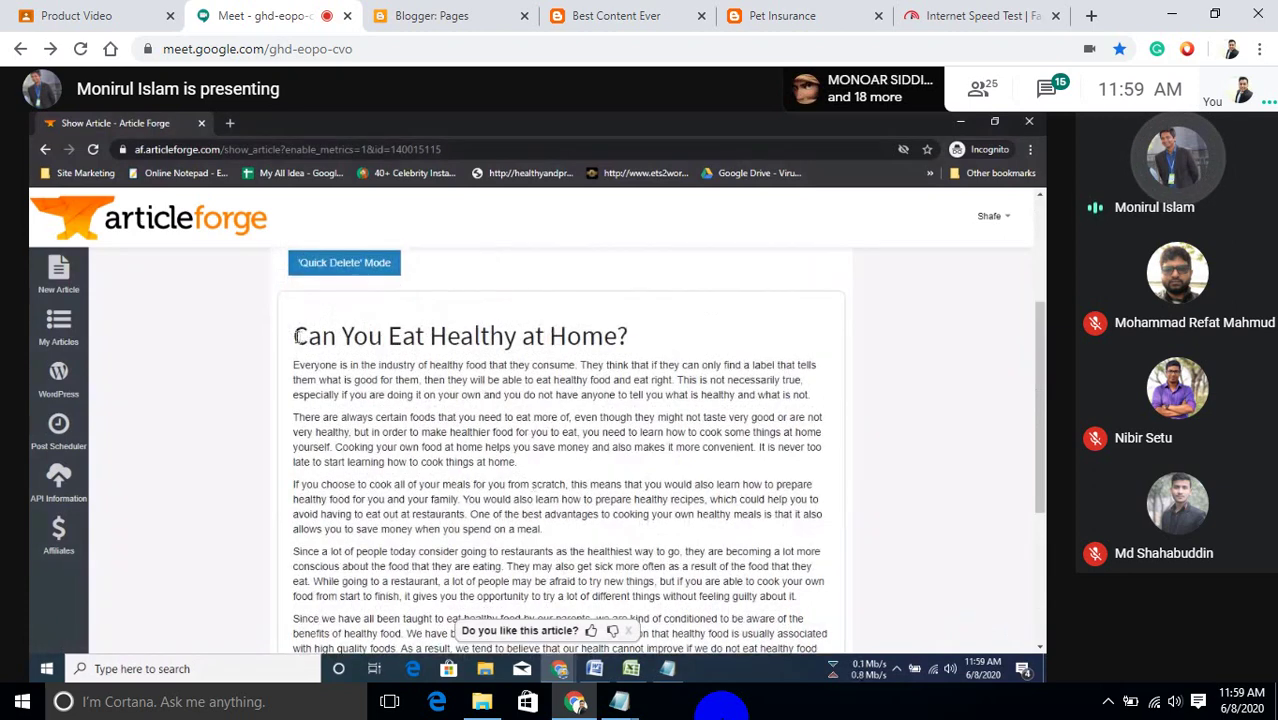
{"action": "left_click_drag", "start_coordinate": [296, 336], "coordinate": [632, 342]}
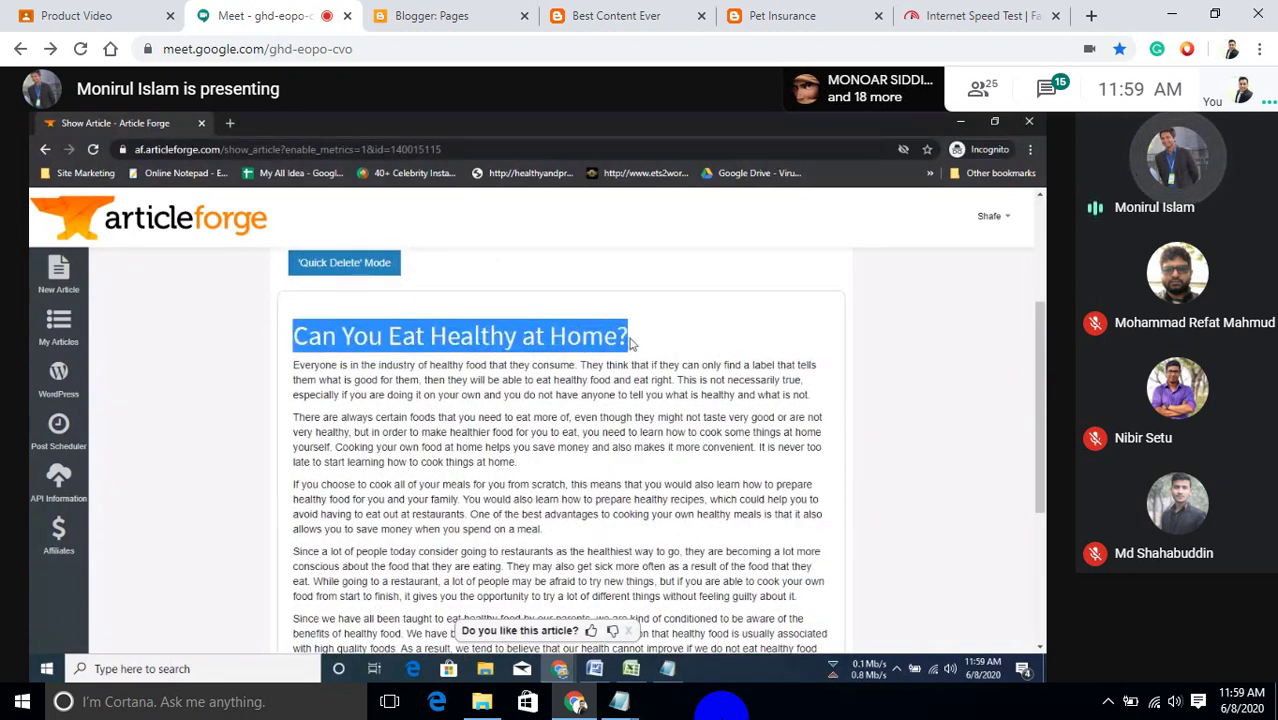
{"action": "scroll", "coordinate": [565, 450], "scroll_direction": "down", "scroll_amount": 1}
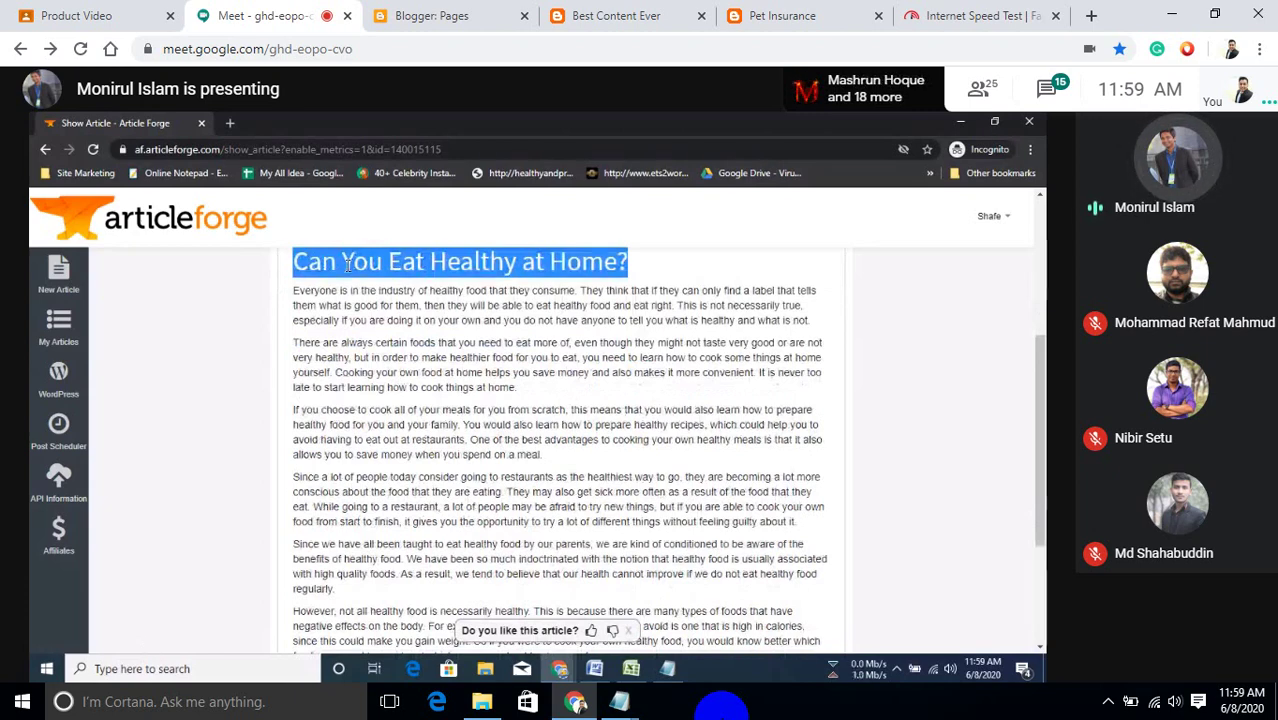
{"action": "scroll", "coordinate": [354, 512], "scroll_direction": "down", "scroll_amount": 3}
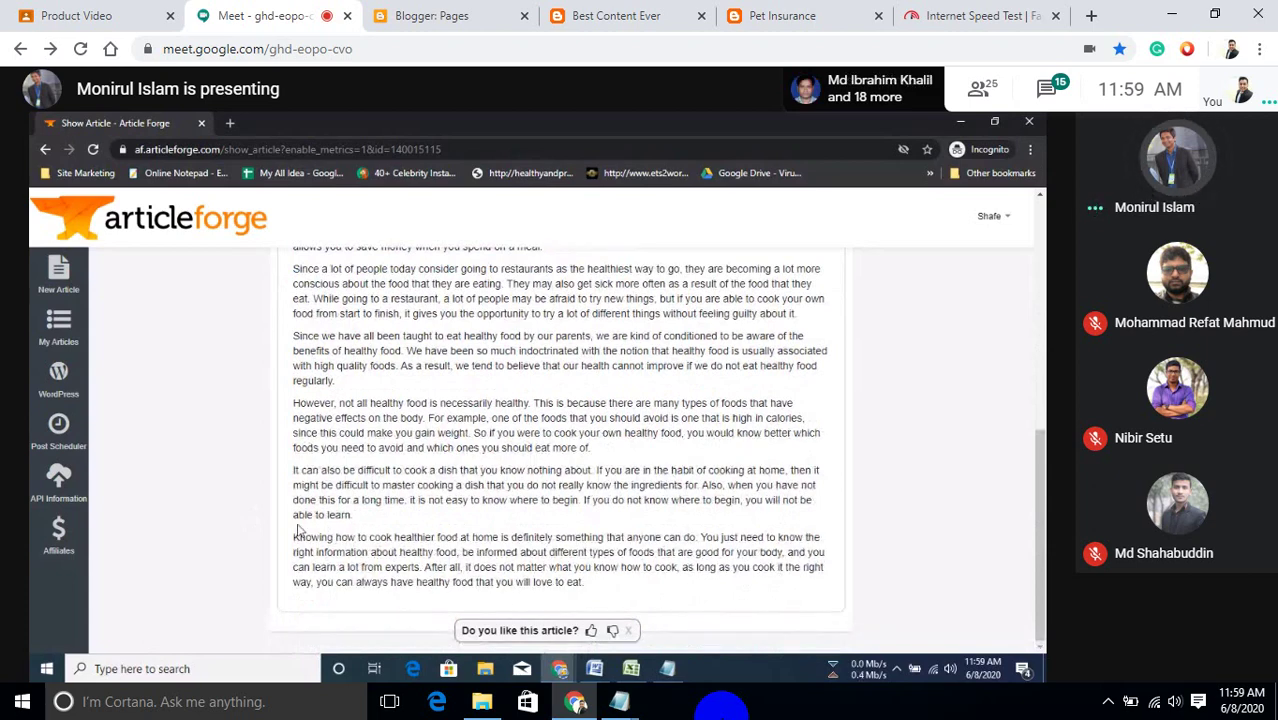
{"action": "scroll", "coordinate": [323, 431], "scroll_direction": "up", "scroll_amount": 3}
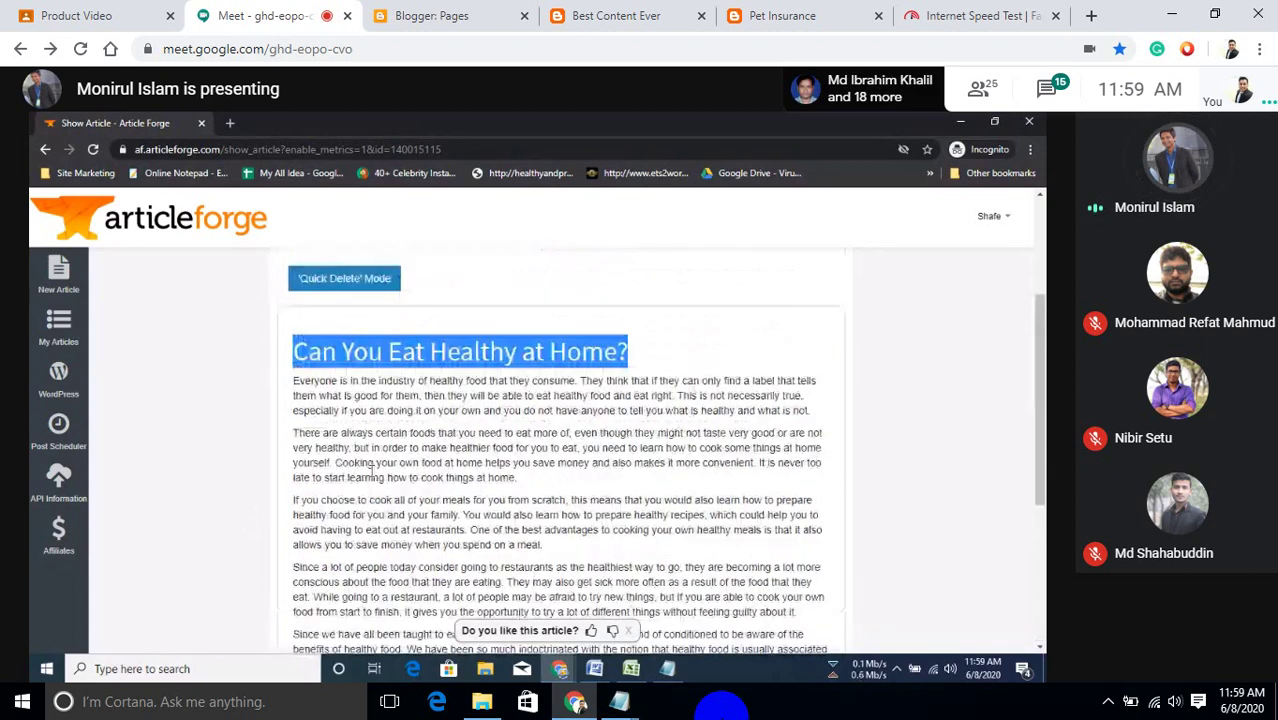
{"action": "scroll", "coordinate": [373, 468], "scroll_direction": "up", "scroll_amount": 1}
Select the title 'Can You Eat Healthy at Home?' and switch to the Blogger post editor.
{"action": "left_click", "coordinate": [628, 428]}
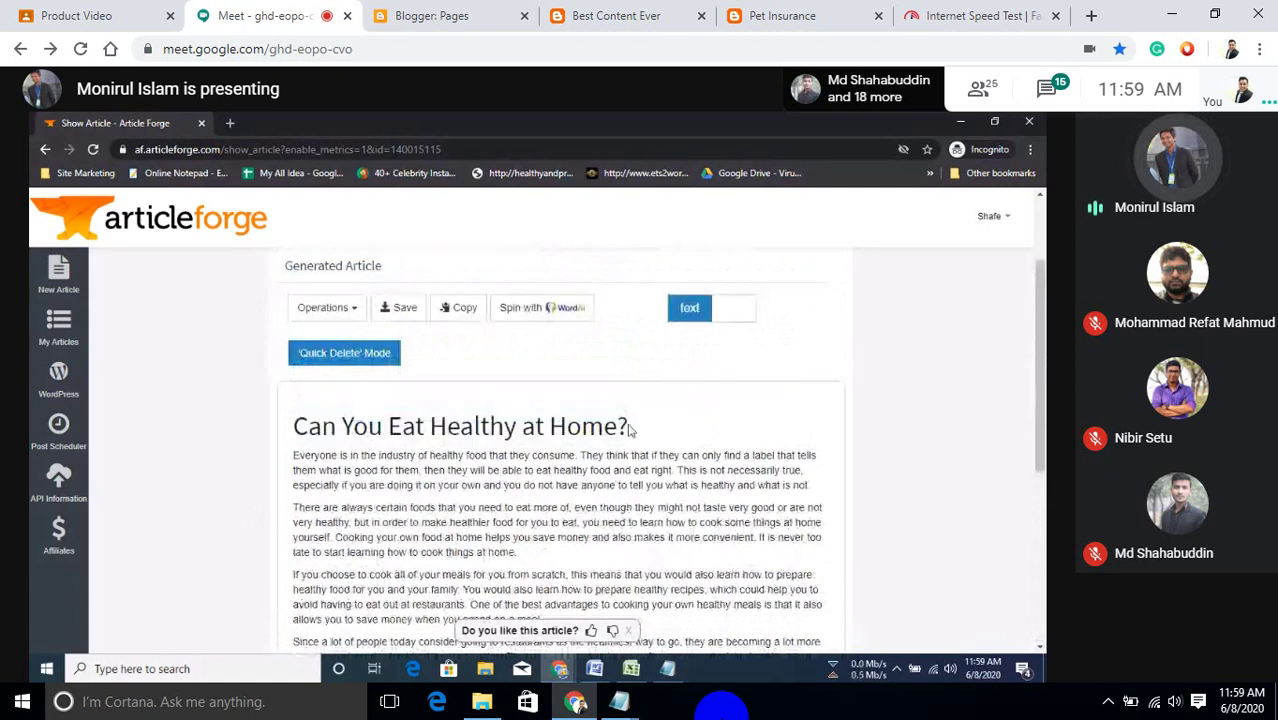
{"action": "double_click", "coordinate": [328, 455]}
{"action": "left_click_drag", "start_coordinate": [283, 457], "coordinate": [294, 426]}
{"action": "key", "text": "ctrl+c"}
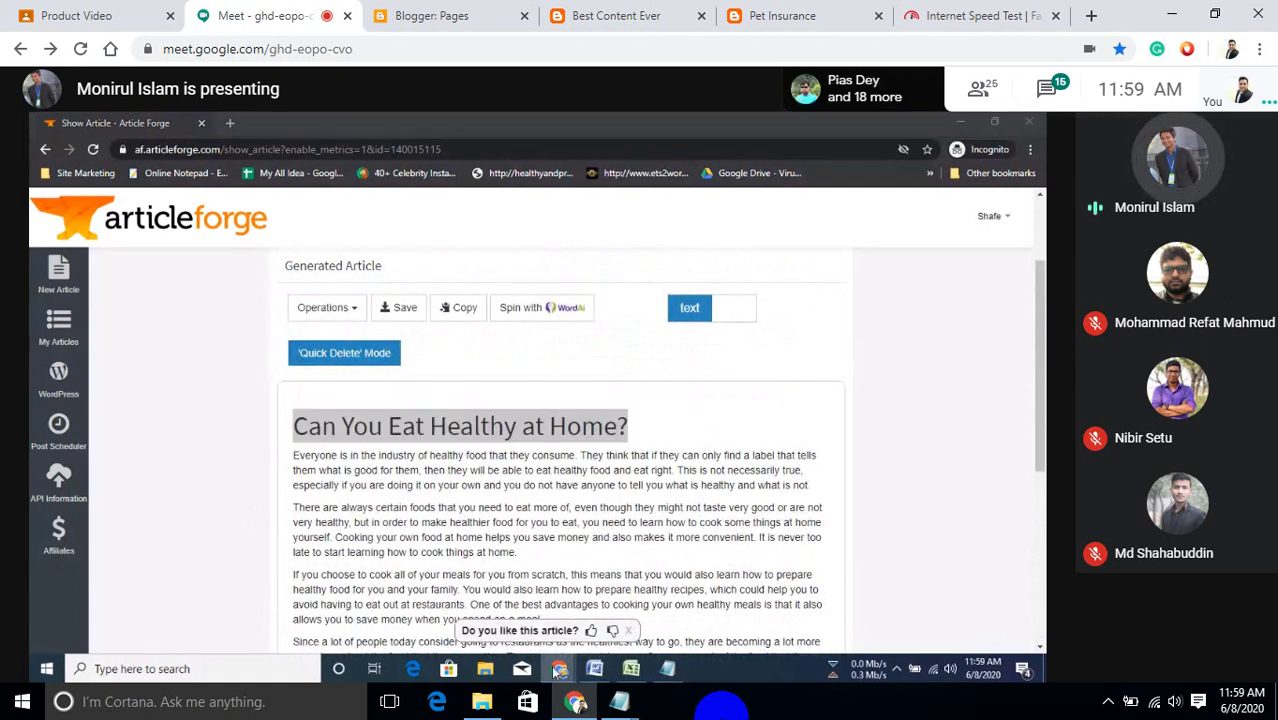
{"action": "mouse_move", "coordinate": [560, 668]}
{"action": "left_click", "coordinate": [400, 615]}
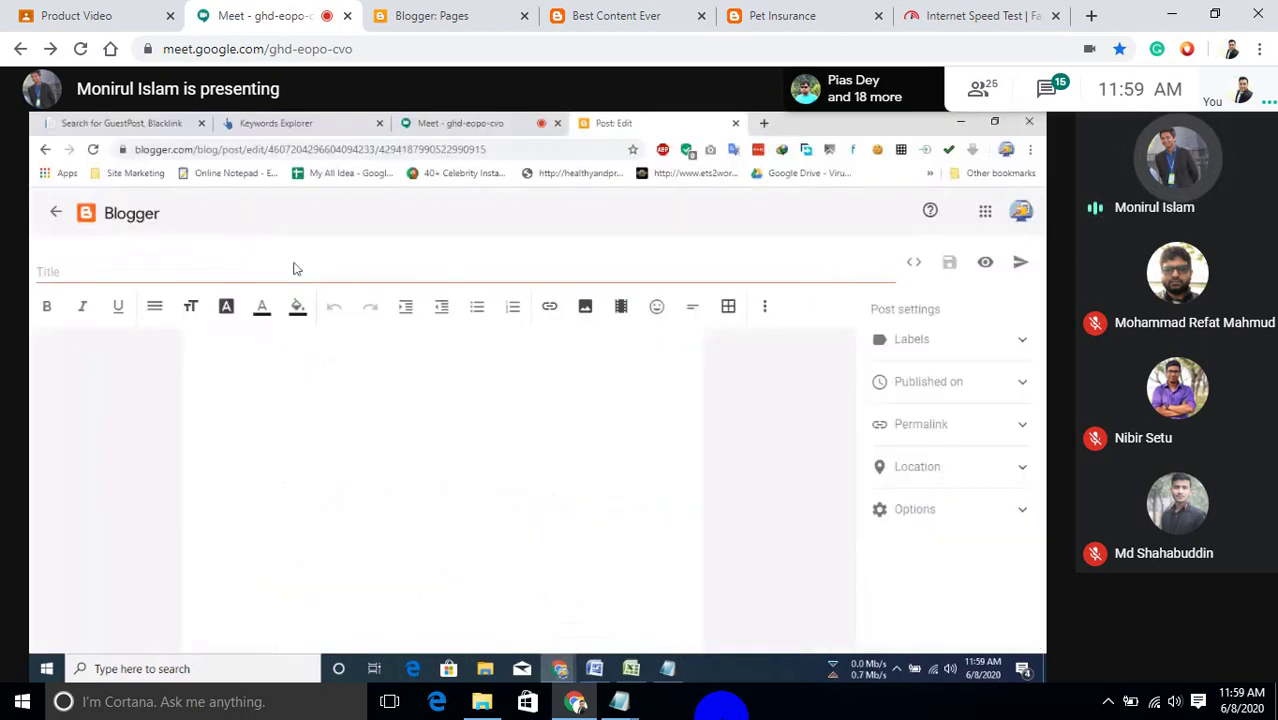
Paste 'Can You Eat Healthy at Home?' as the post title, then select the article body in Article Forge.
{"action": "left_click", "coordinate": [293, 268]}
{"action": "key", "text": "ctrl+v"}
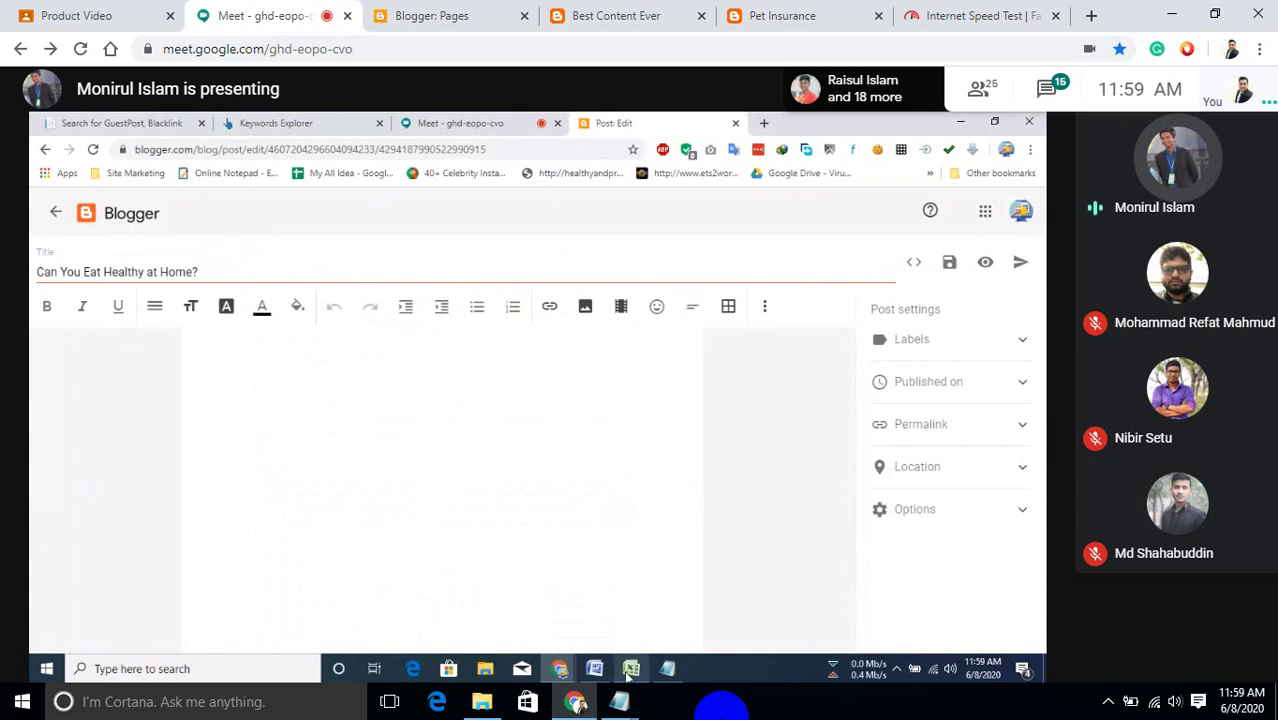
{"action": "mouse_move", "coordinate": [560, 668]}
{"action": "left_click", "coordinate": [552, 635]}
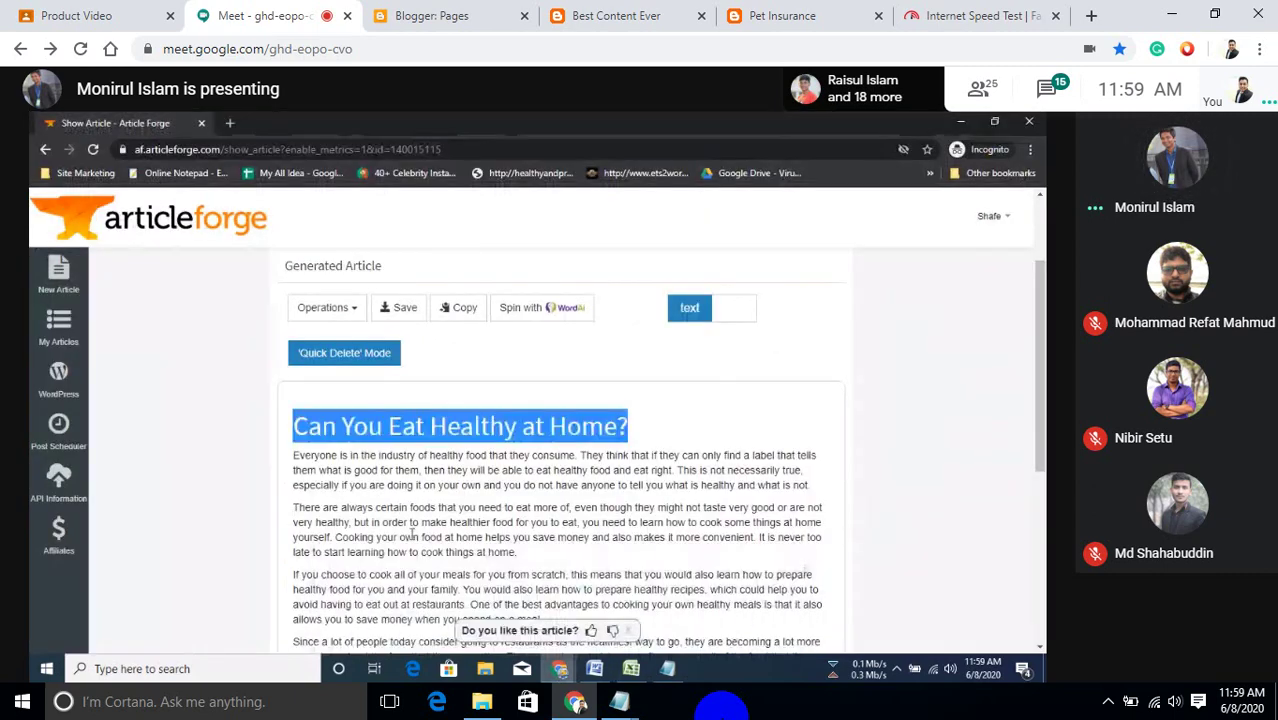
{"action": "left_click_drag", "start_coordinate": [294, 457], "coordinate": [617, 607]}
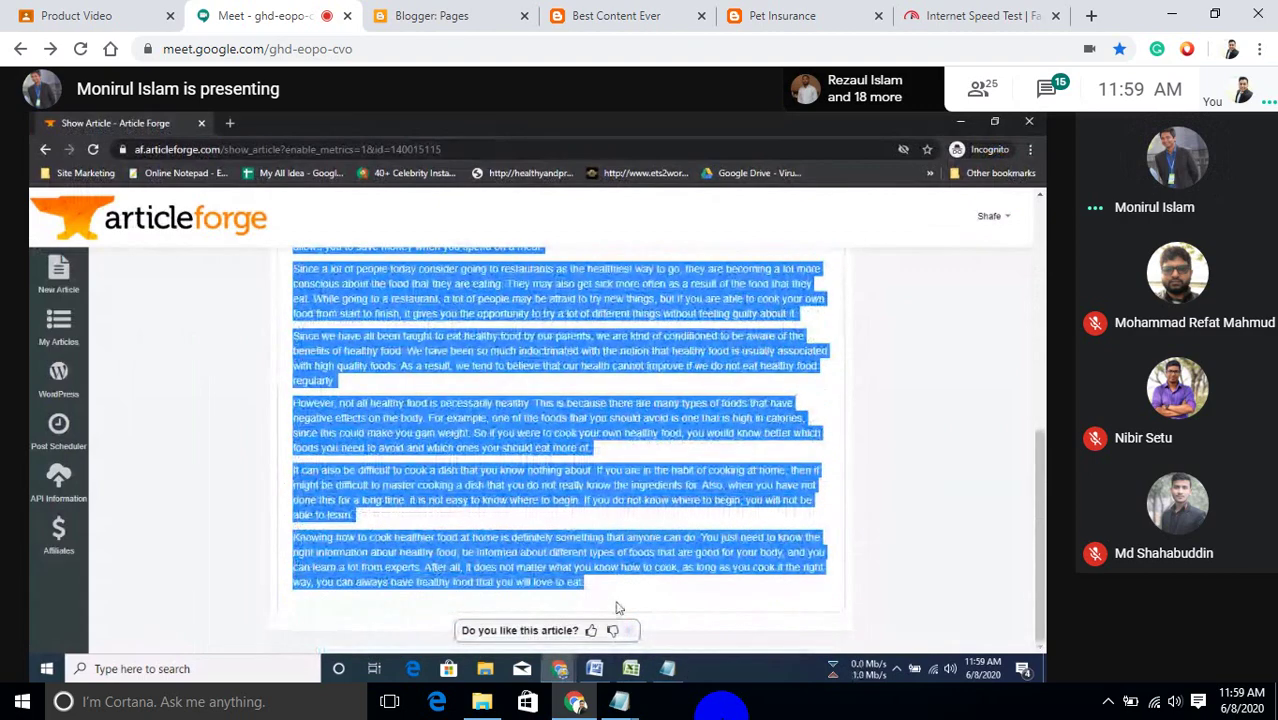
Paste the article body into the post and add a blank paragraph after 'at home.'.
{"action": "left_click", "coordinate": [560, 668]}
{"action": "left_click", "coordinate": [440, 608]}
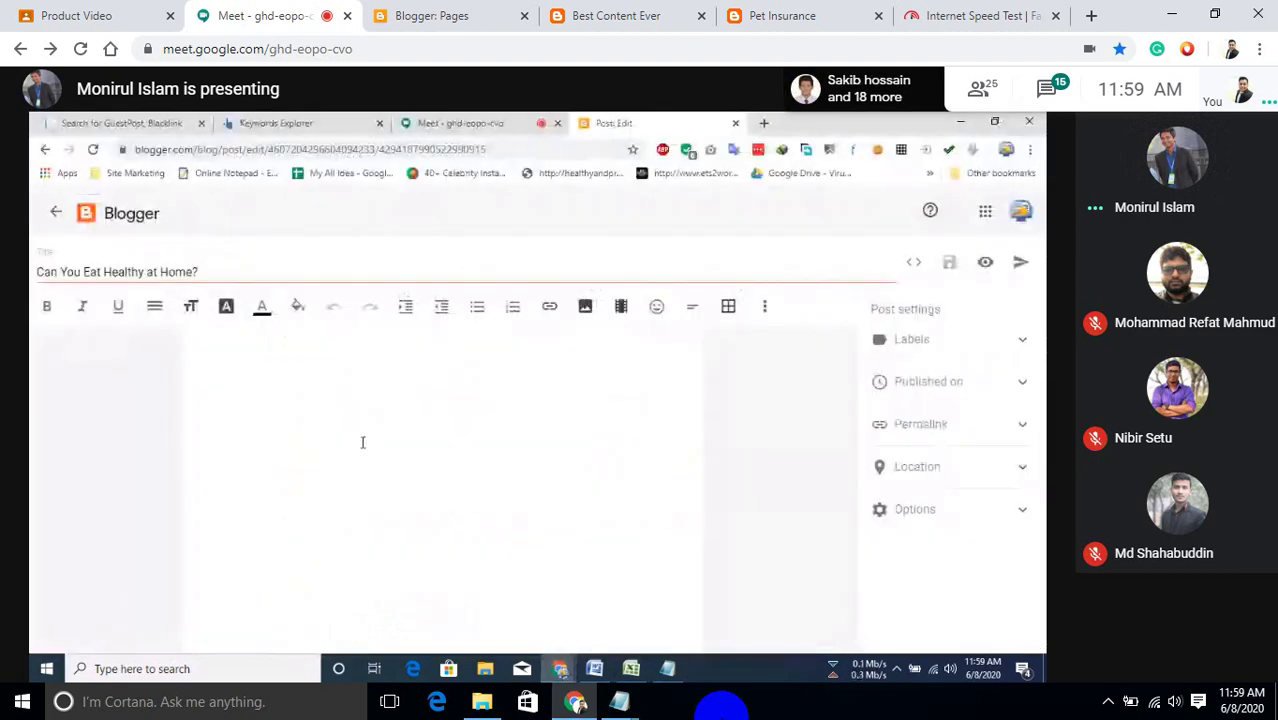
{"action": "left_click", "coordinate": [363, 442]}
{"action": "key", "text": "ctrl+v"}
{"action": "scroll", "coordinate": [587, 497], "scroll_direction": "up", "scroll_amount": 3}
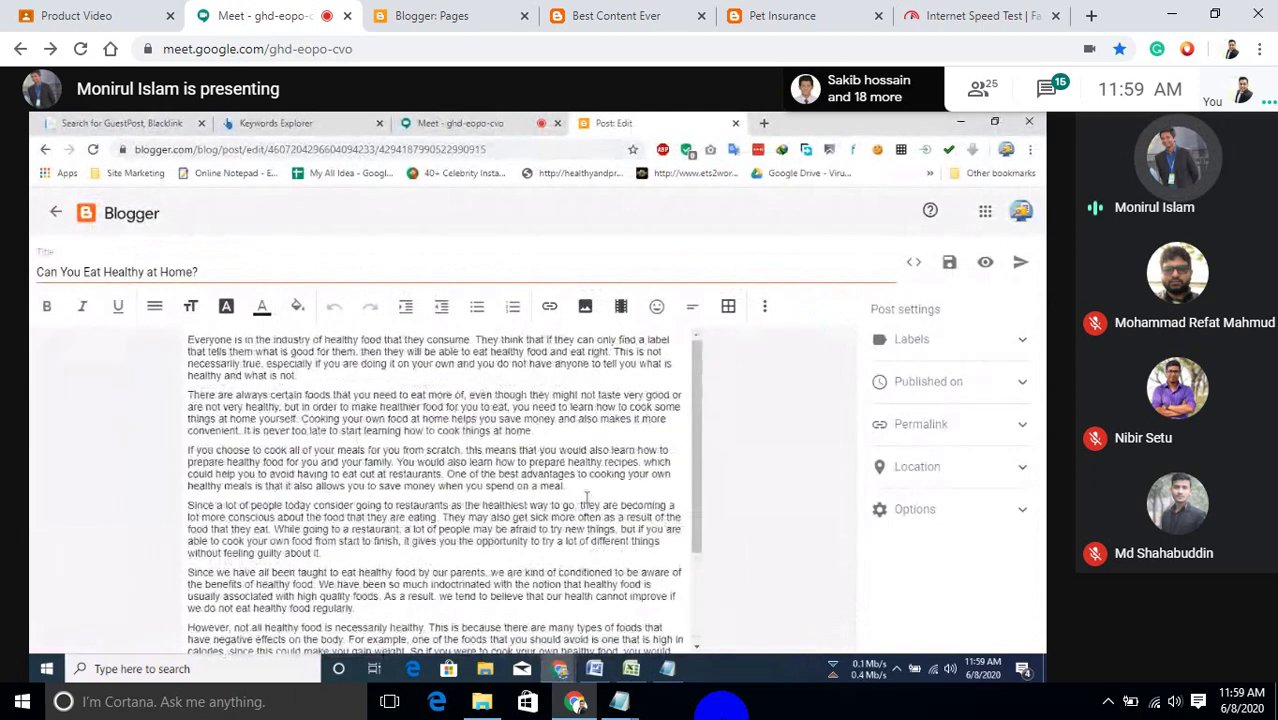
{"action": "left_click", "coordinate": [580, 435]}
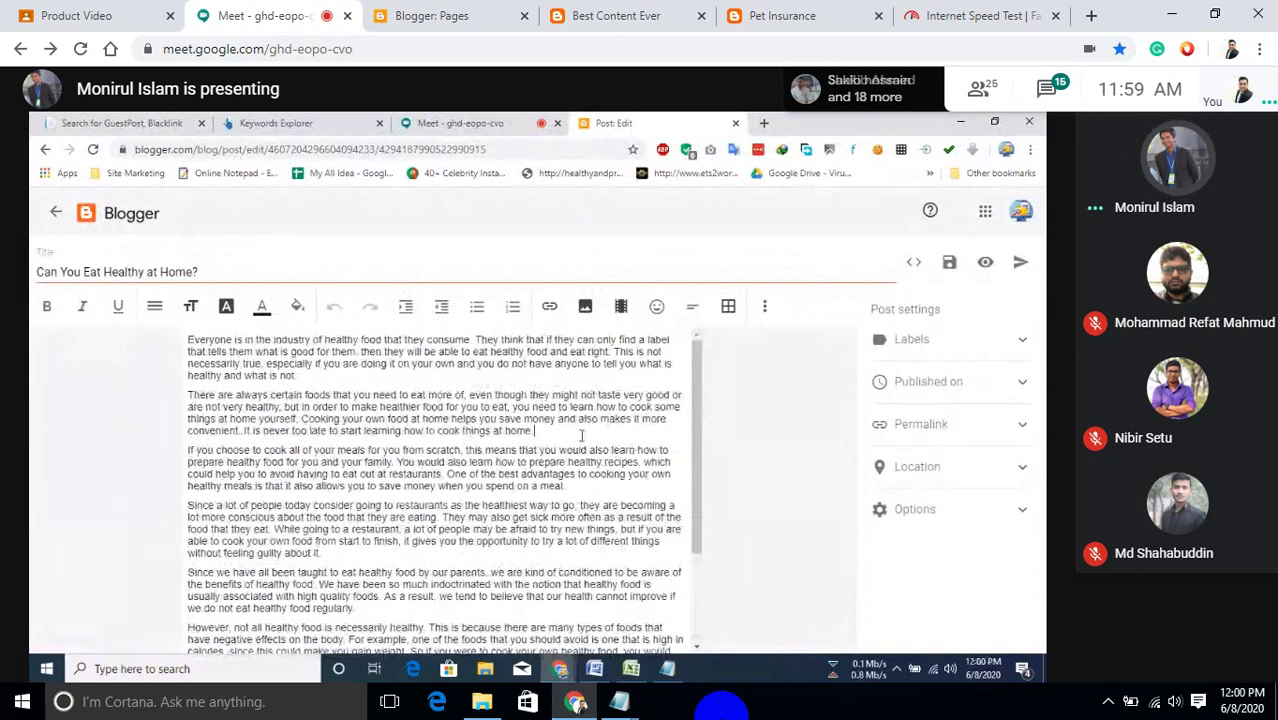
{"action": "key", "text": "Return"}
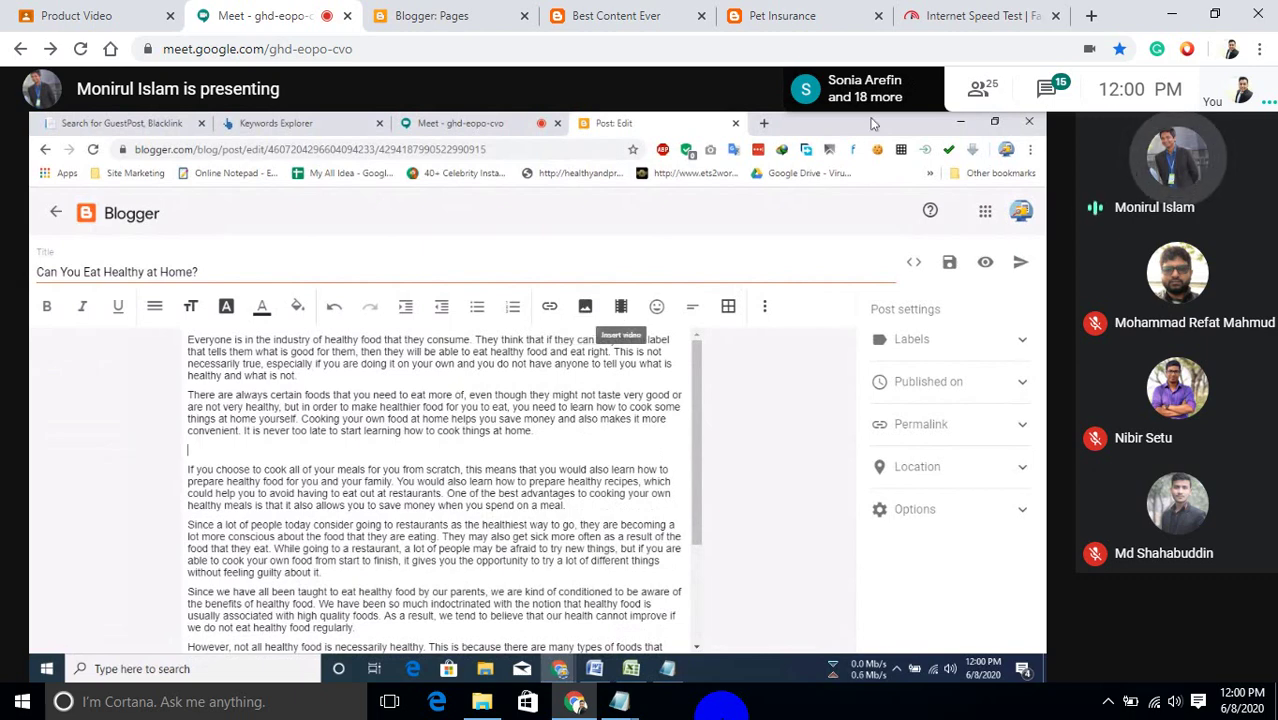
Load pixabay.com in a new browser tab from the address-bar suggestion.
{"action": "left_click", "coordinate": [764, 123]}
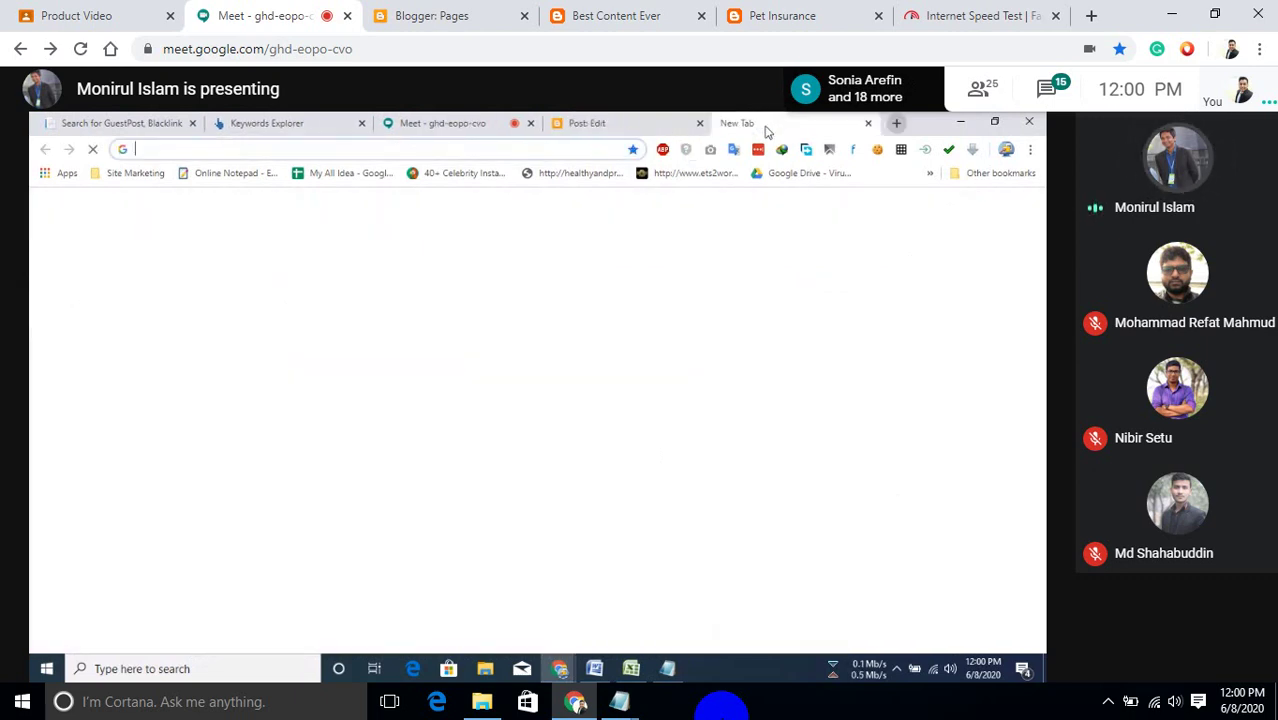
{"action": "left_click", "coordinate": [597, 148]}
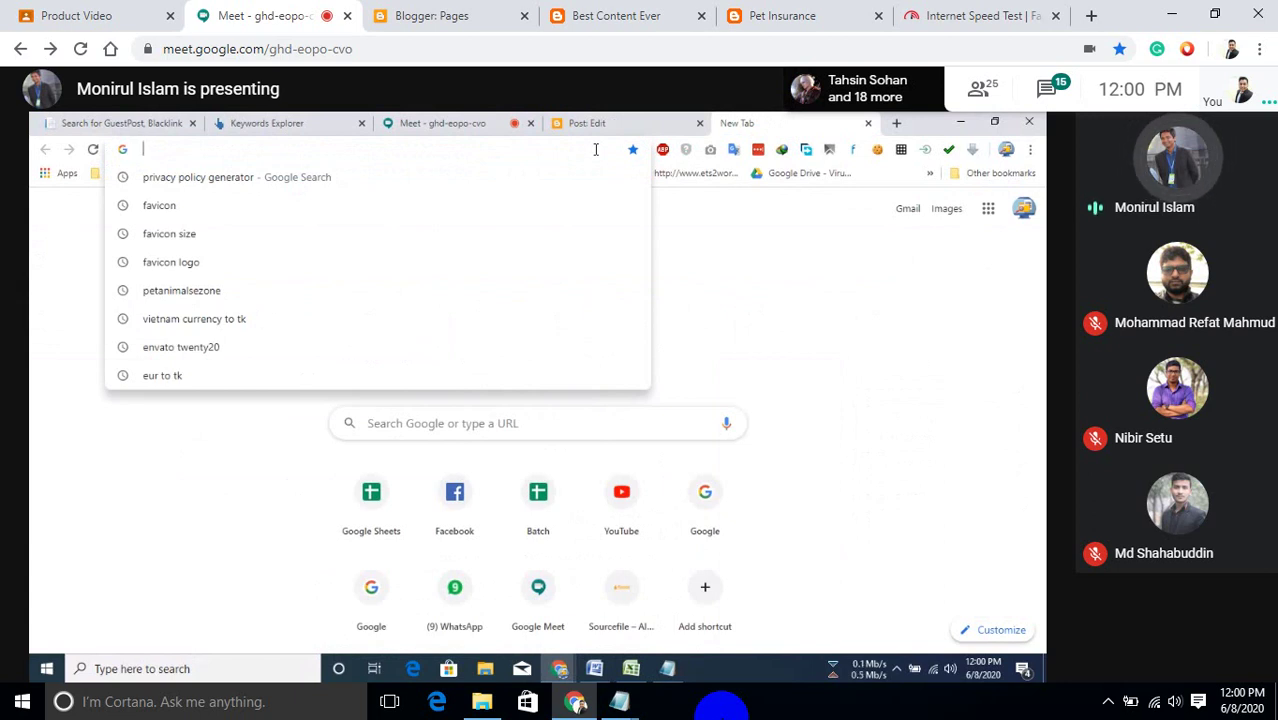
{"action": "type", "text": "p"}
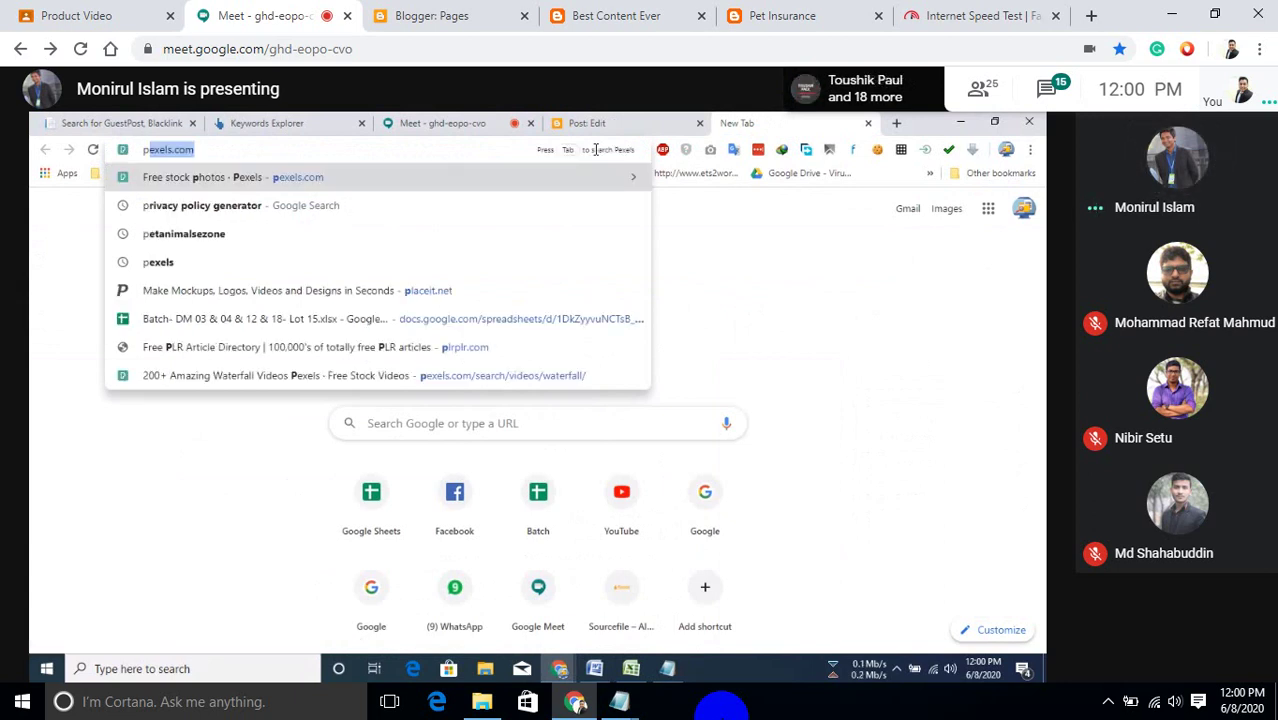
{"action": "type", "text": "e"}
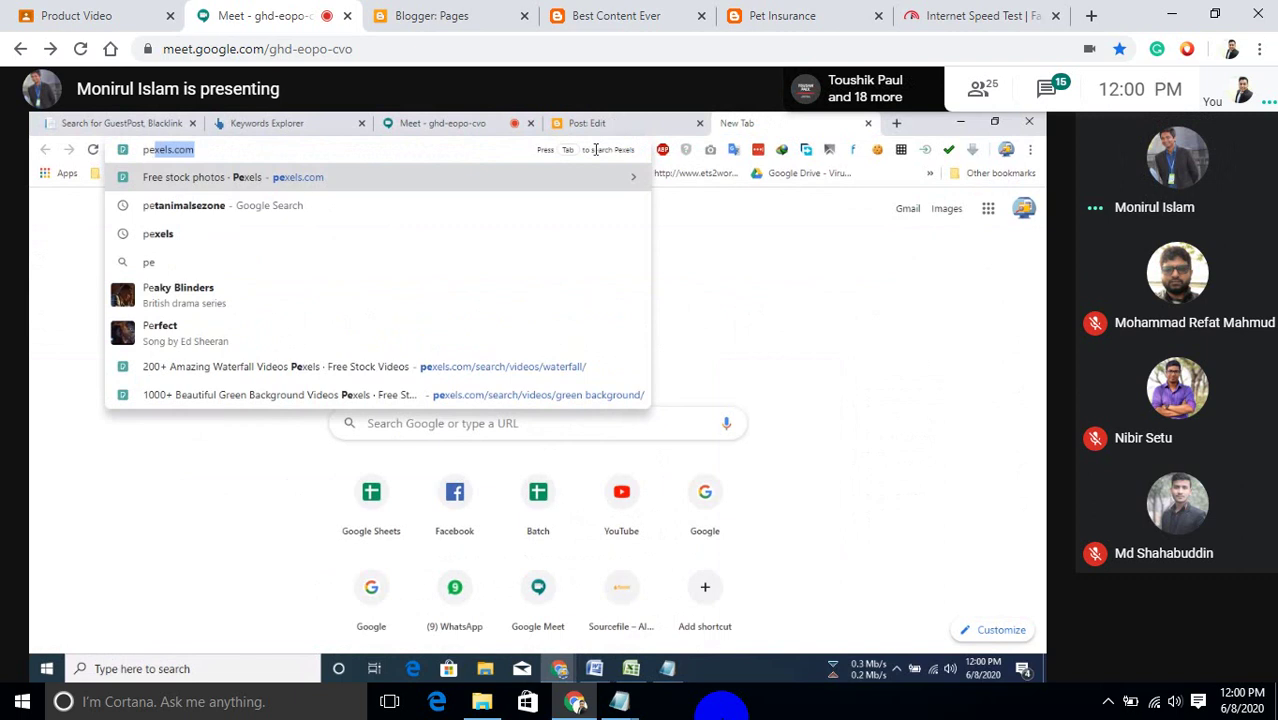
{"action": "type", "text": "ixa"}
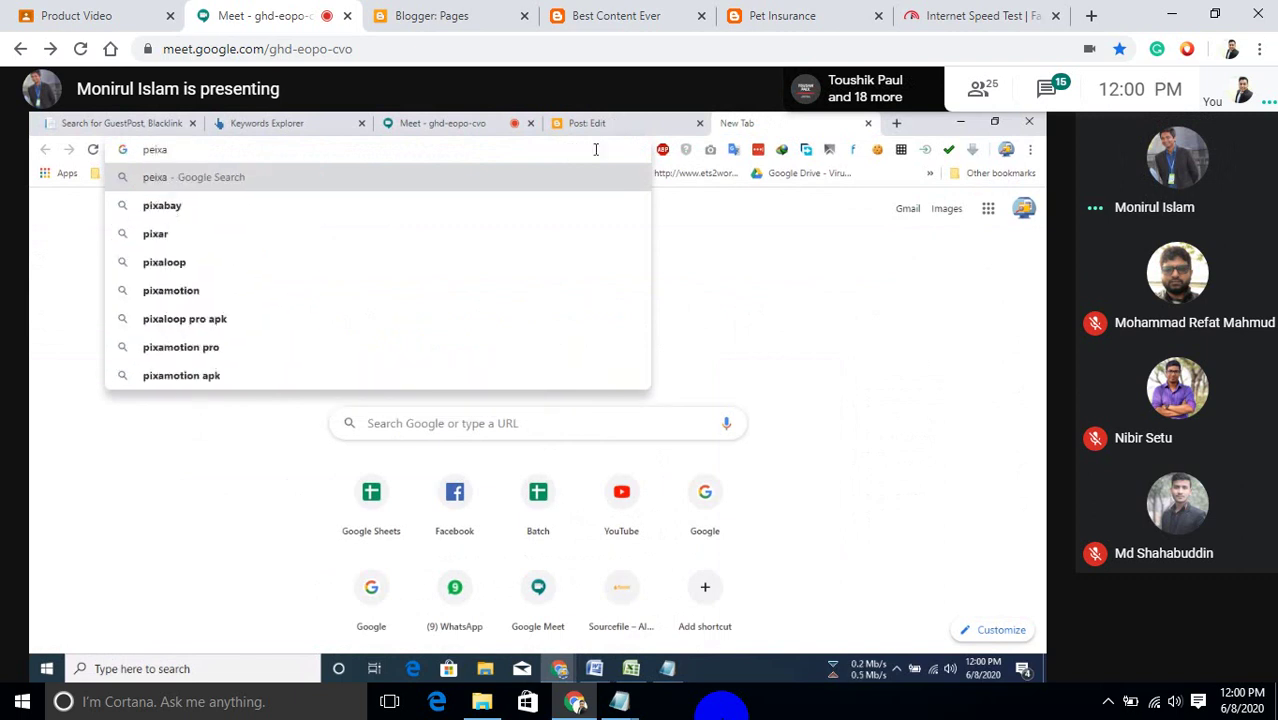
{"action": "key", "text": "Down"}
{"action": "key", "text": "Return"}
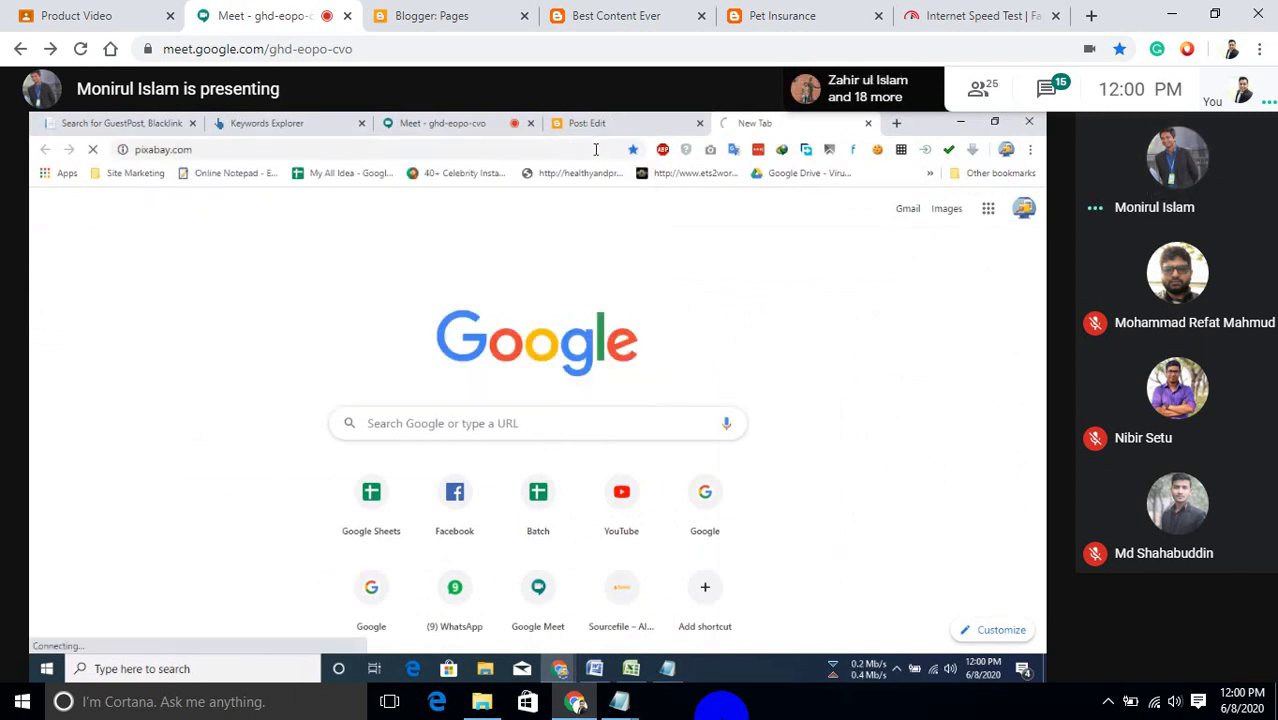
Minimize the Article Forge window and return to the Pixabay tab.
{"action": "left_click", "coordinate": [643, 118]}
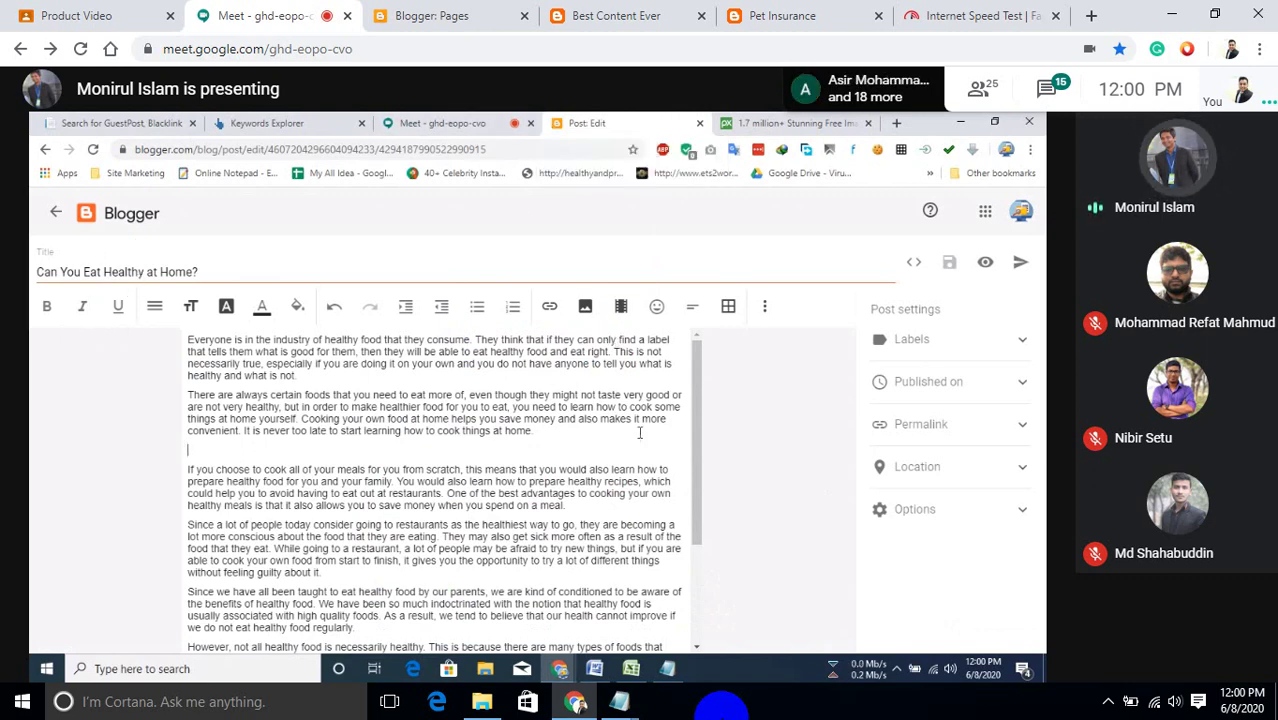
{"action": "left_click", "coordinate": [560, 670]}
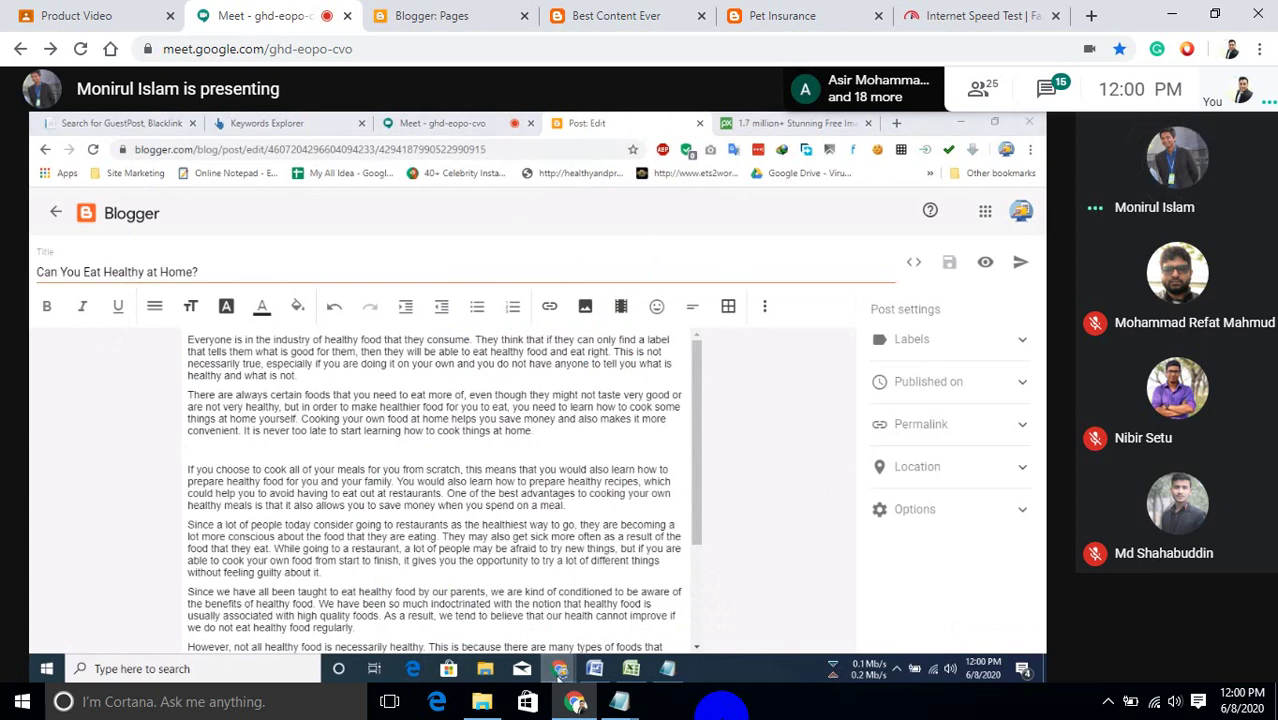
{"action": "left_click", "coordinate": [560, 600]}
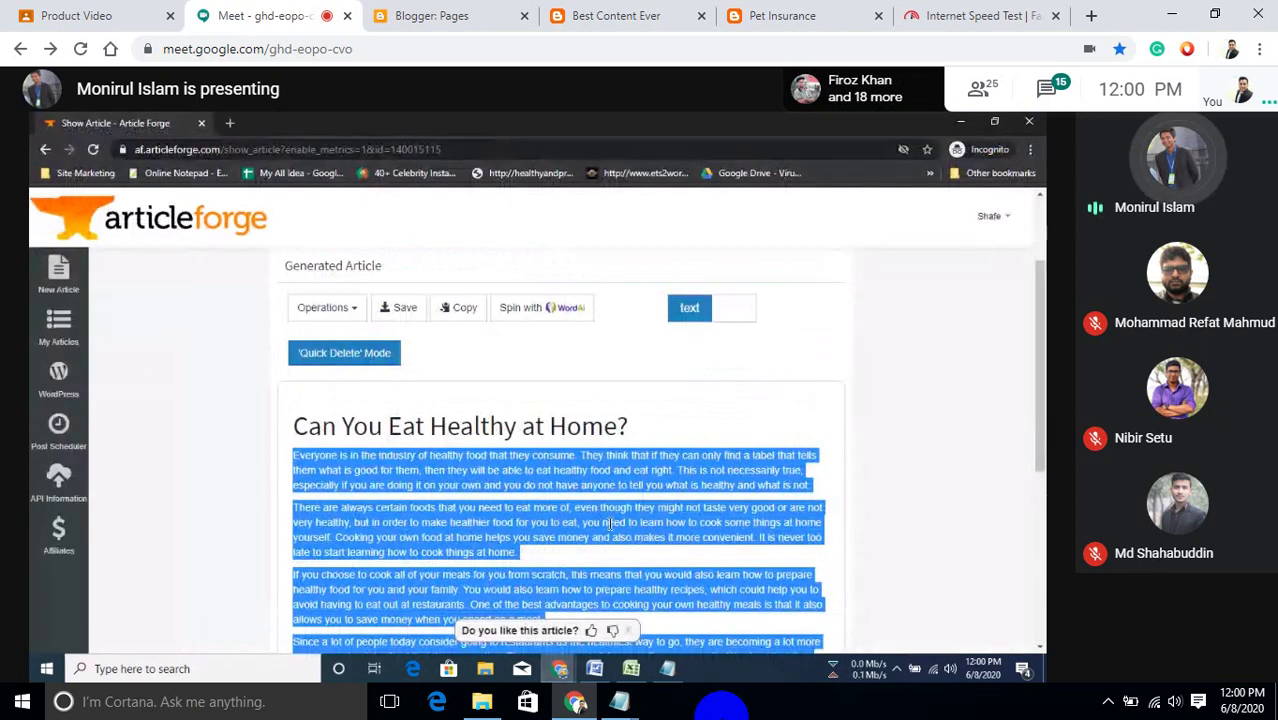
{"action": "scroll", "coordinate": [612, 518], "scroll_direction": "up", "scroll_amount": 3}
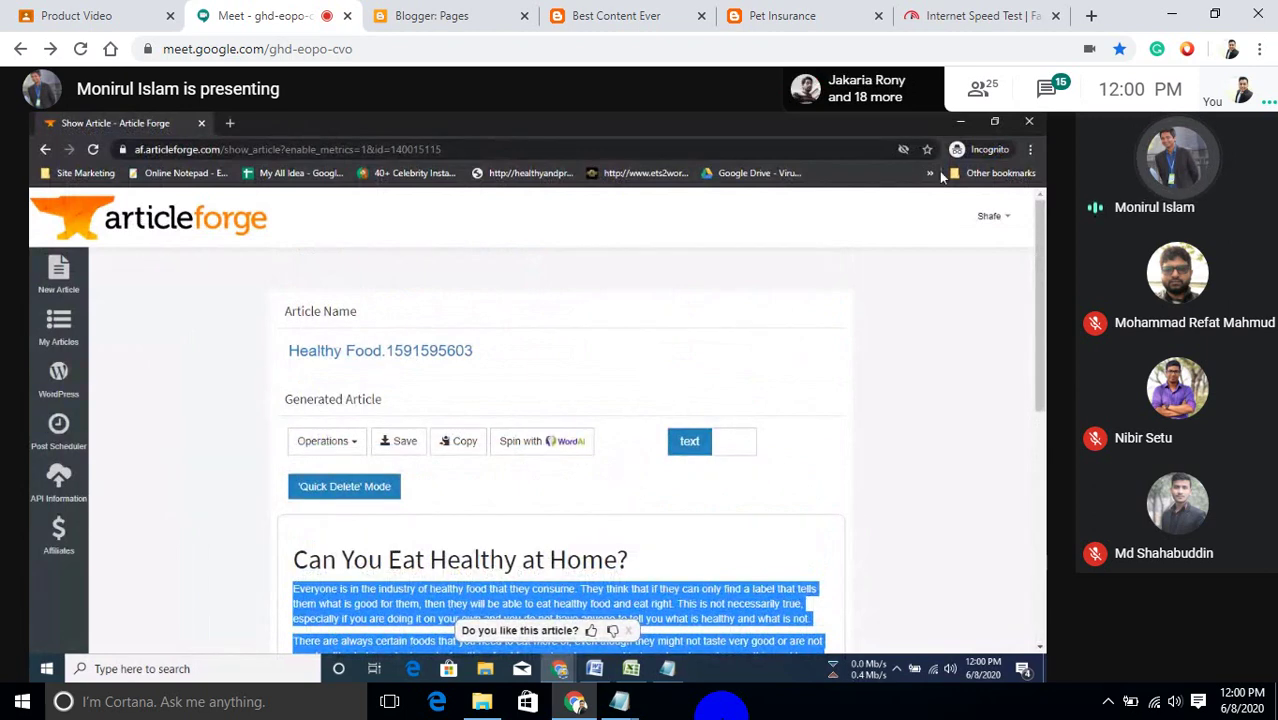
{"action": "left_click", "coordinate": [958, 124]}
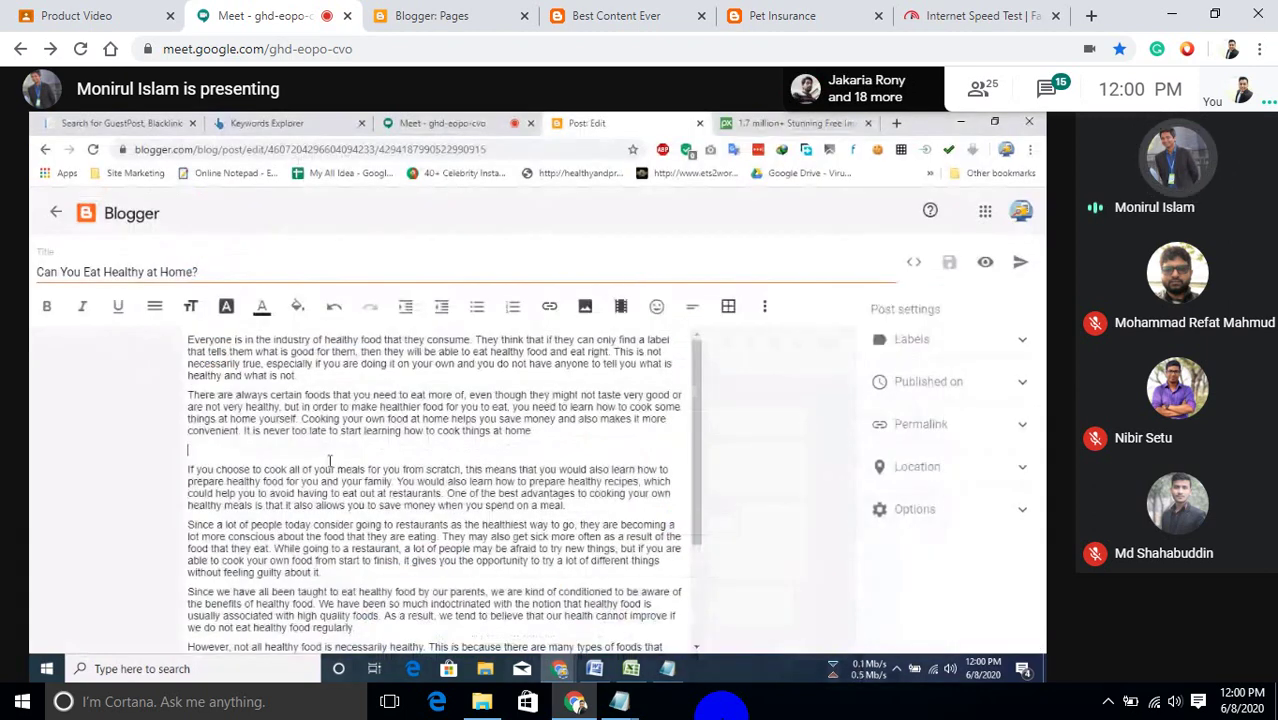
{"action": "left_click", "coordinate": [743, 120]}
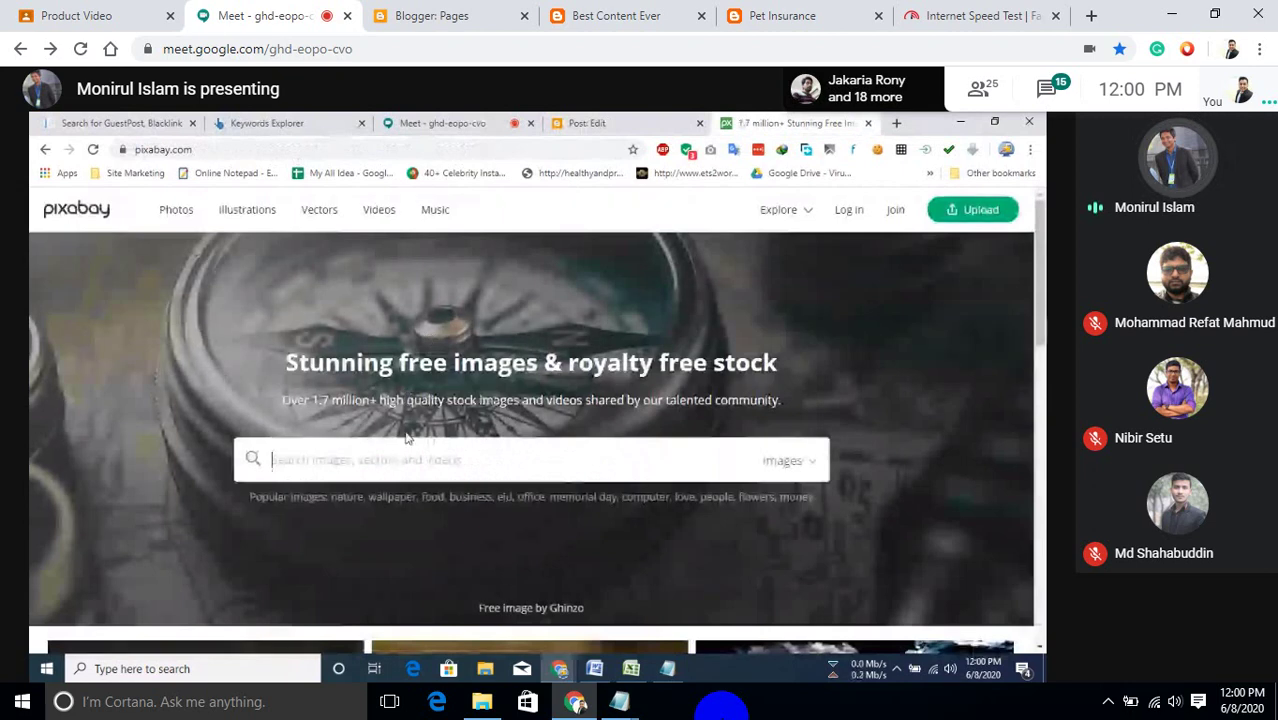
Search Pixabay for 'healthly food', then correct it to 'healthy food' and search again.
{"action": "type", "text": "hea"}
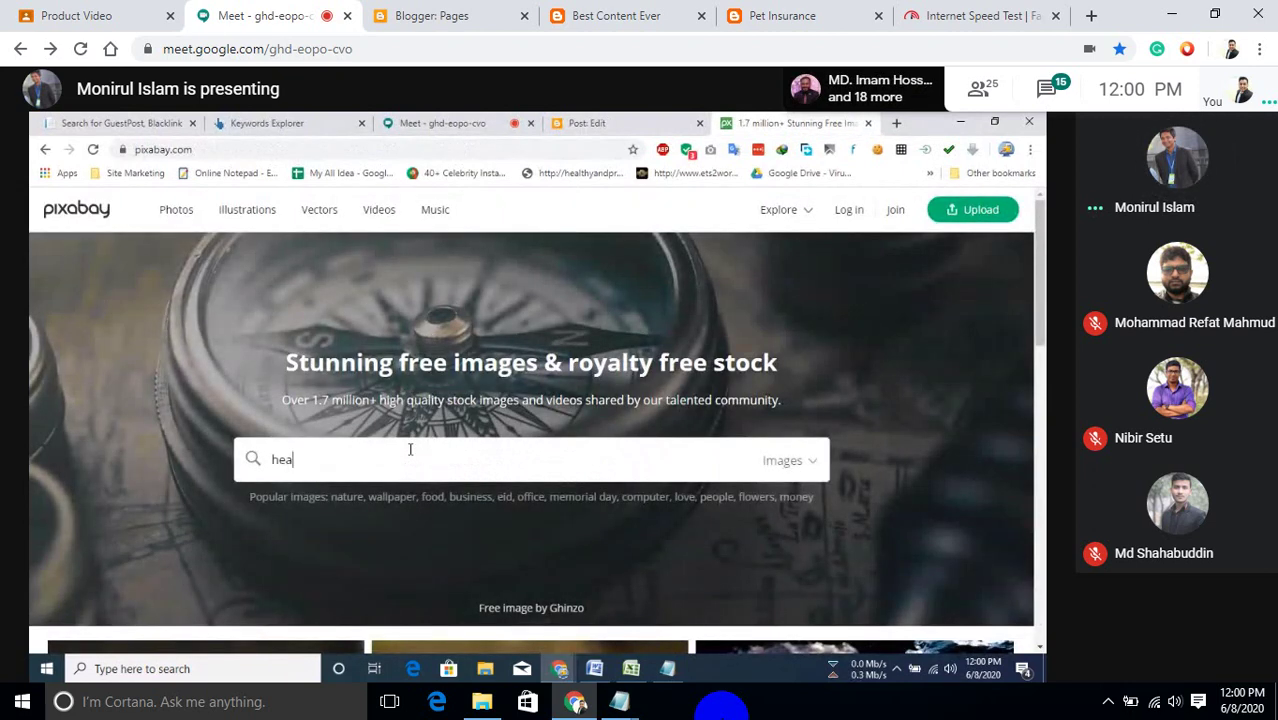
{"action": "type", "text": "lthly food"}
{"action": "key", "text": "Return"}
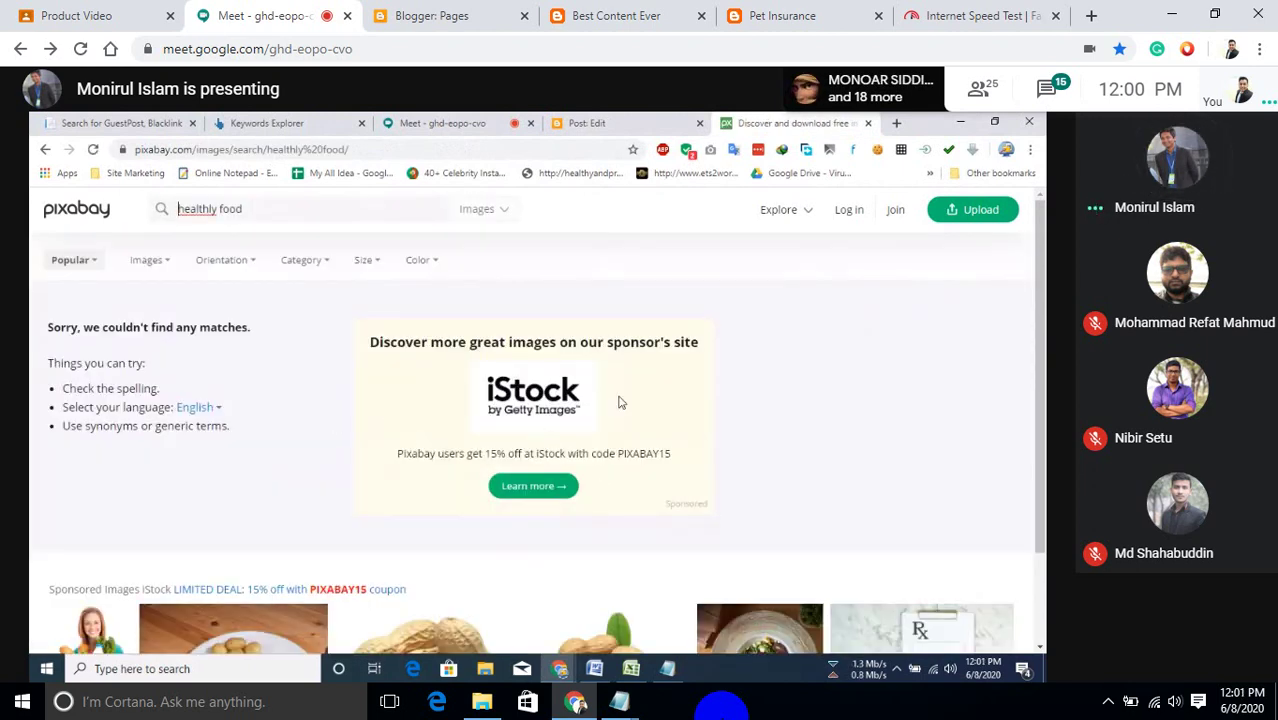
{"action": "triple_click", "coordinate": [290, 213]}
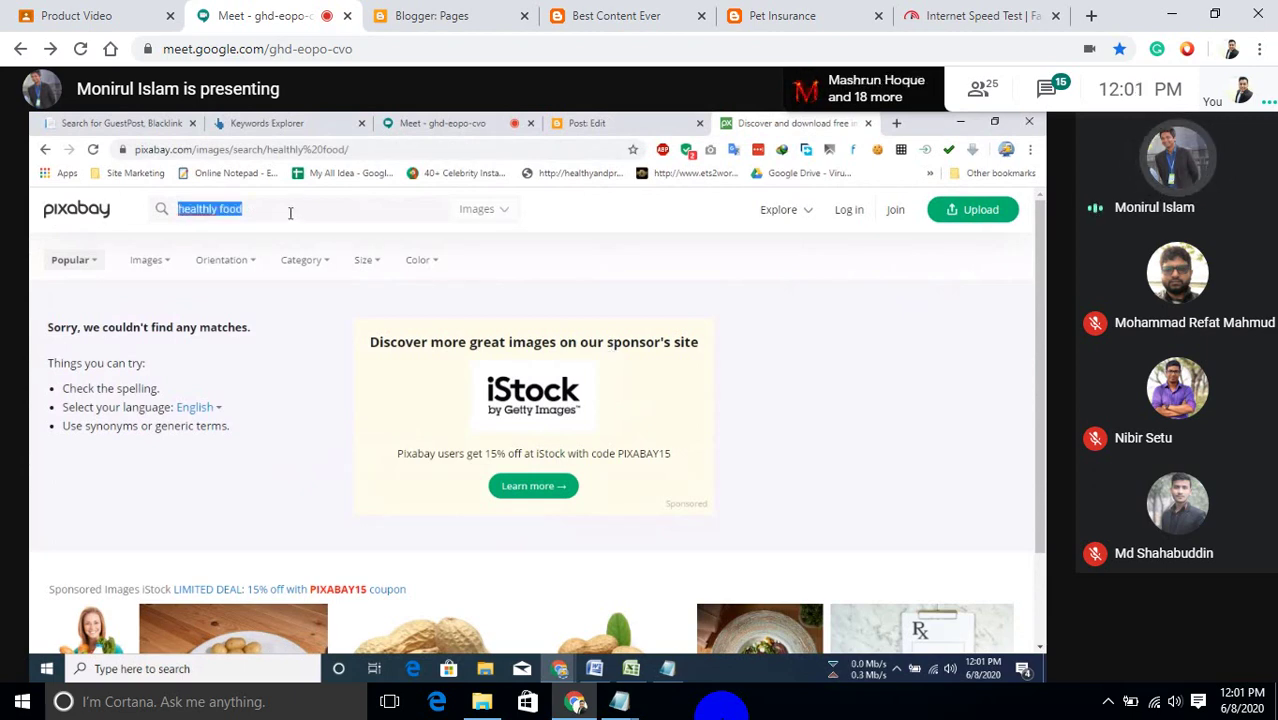
{"action": "left_click", "coordinate": [200, 211]}
{"action": "right_click", "coordinate": [200, 213]}
{"action": "left_click", "coordinate": [240, 223]}
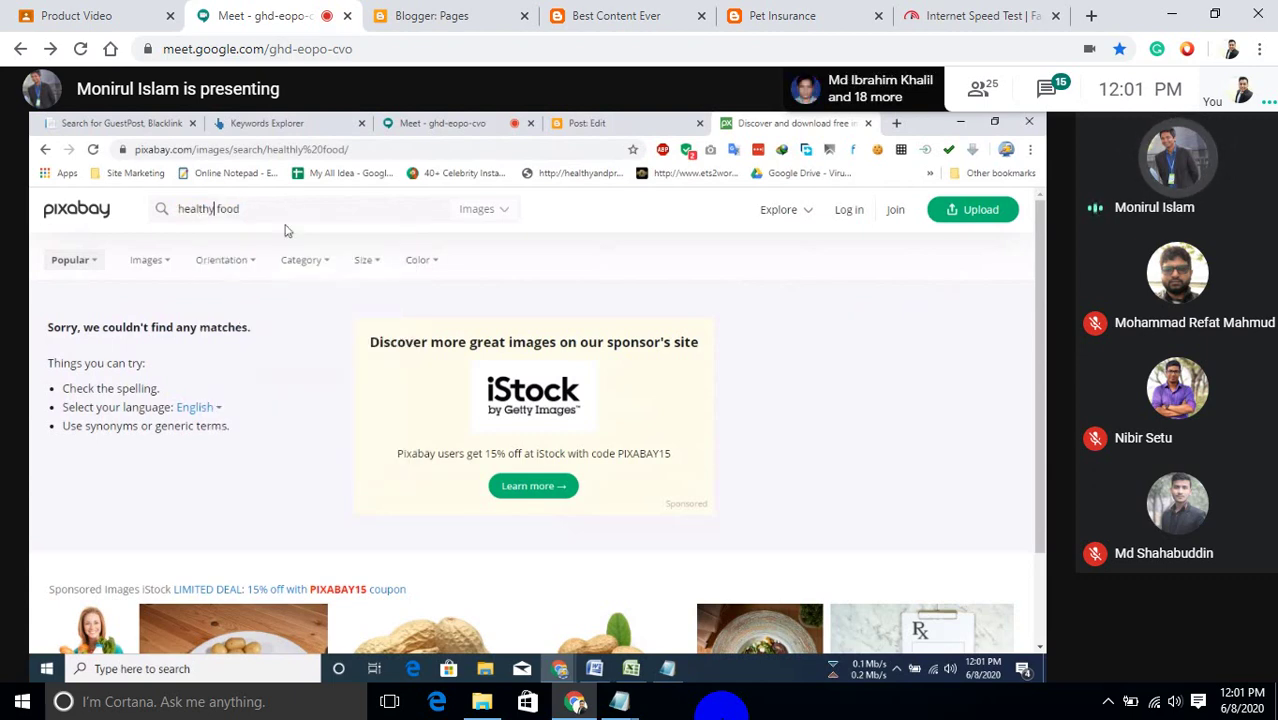
{"action": "key", "text": "Return"}
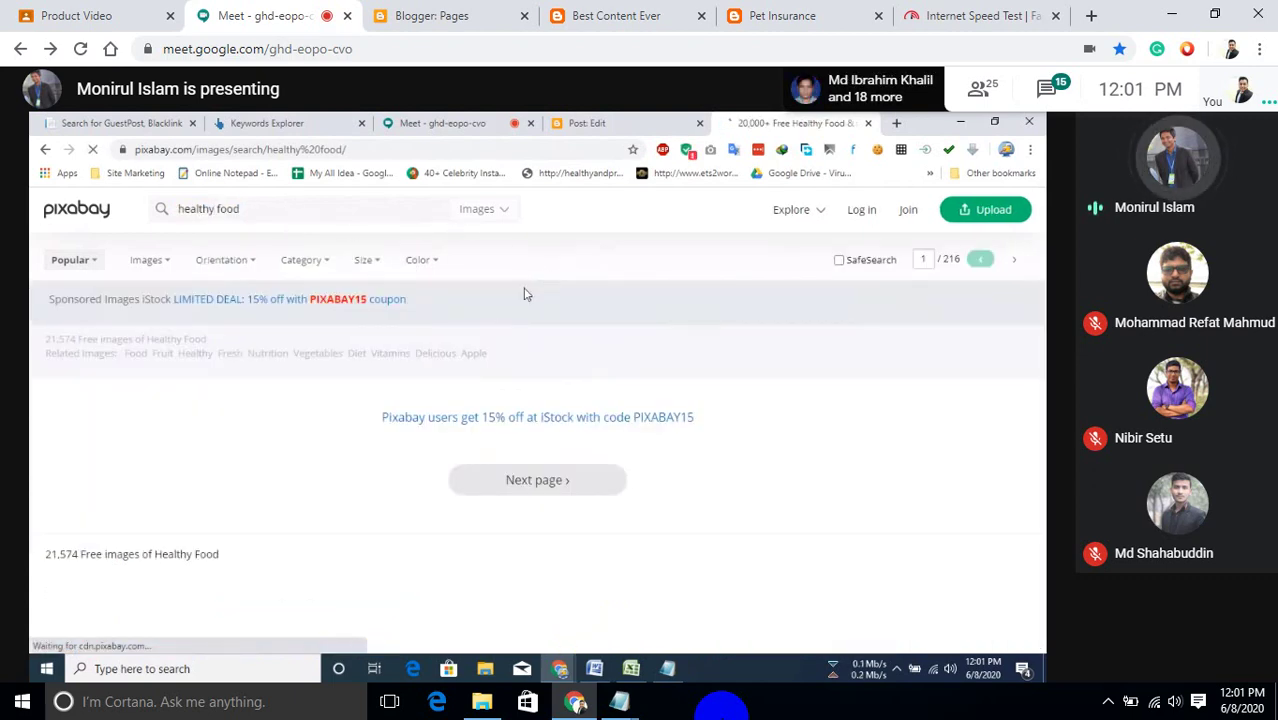
{"action": "scroll", "coordinate": [564, 338], "scroll_direction": "down", "scroll_amount": 2}
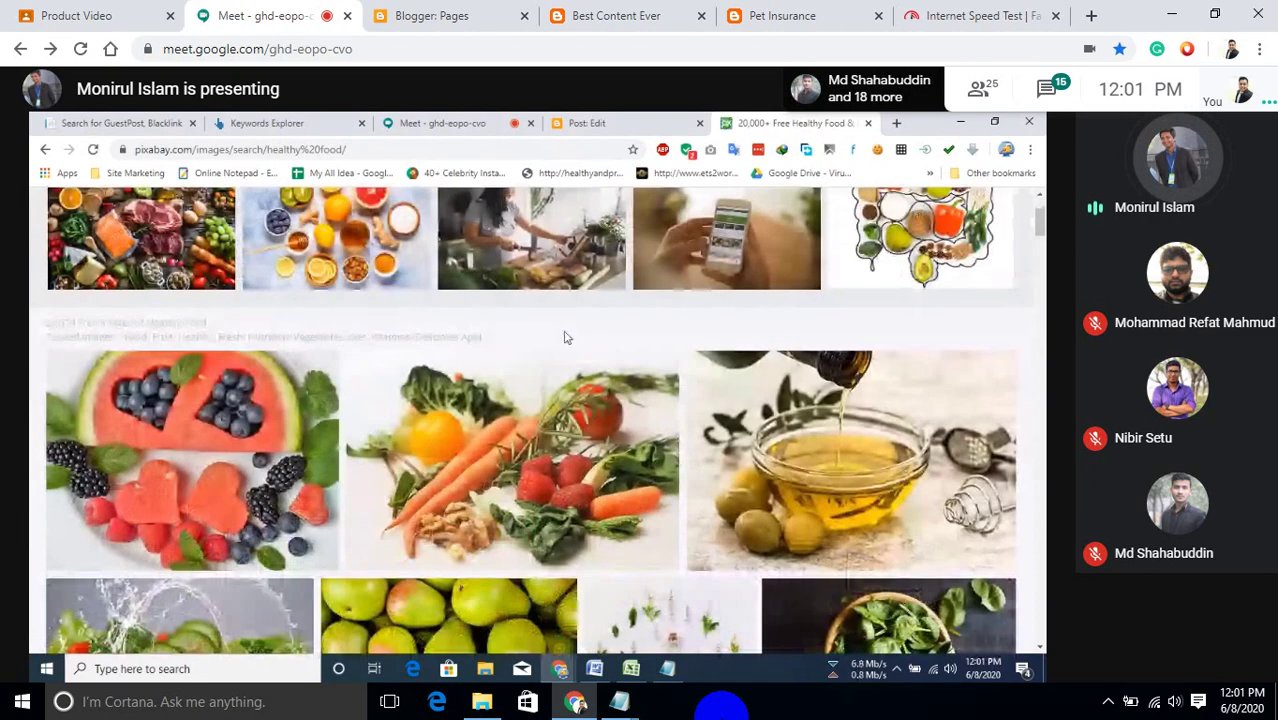
Download the watermelon photo at 640×480 to the Desktop as fruit-2367029_640.jpg, then return to Blogger.
{"action": "left_click", "coordinate": [250, 432]}
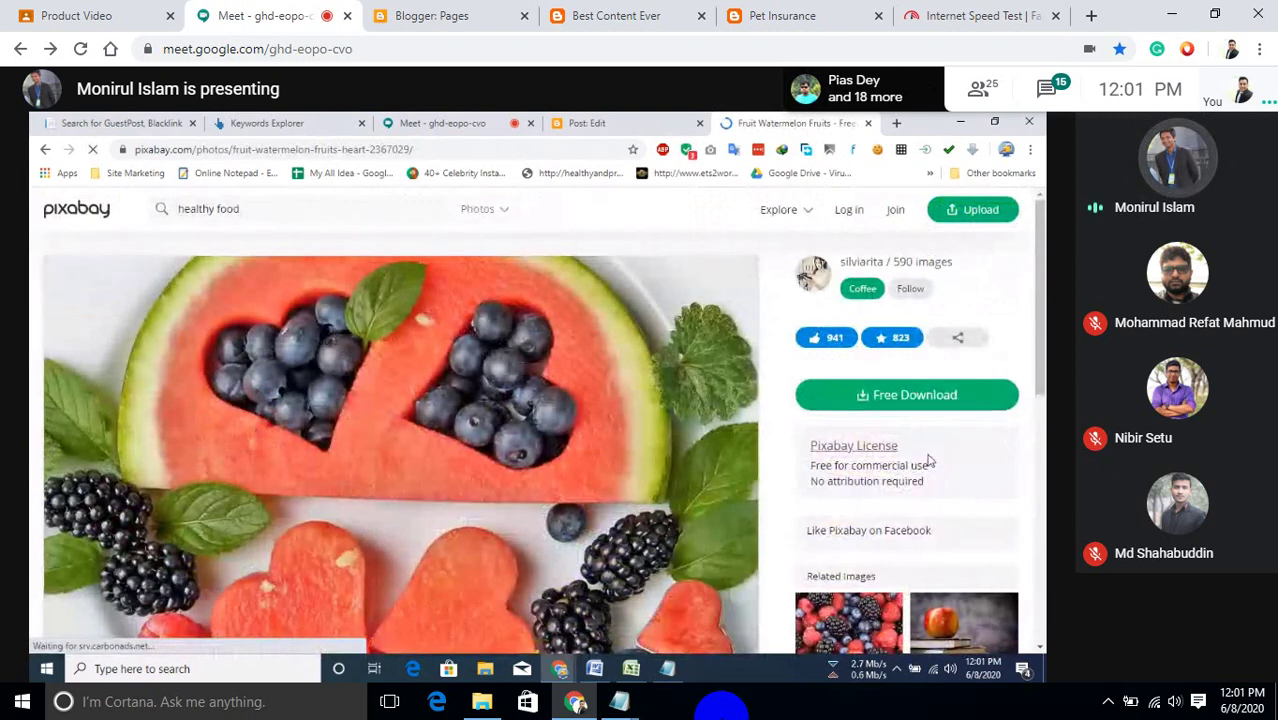
{"action": "left_click", "coordinate": [903, 474]}
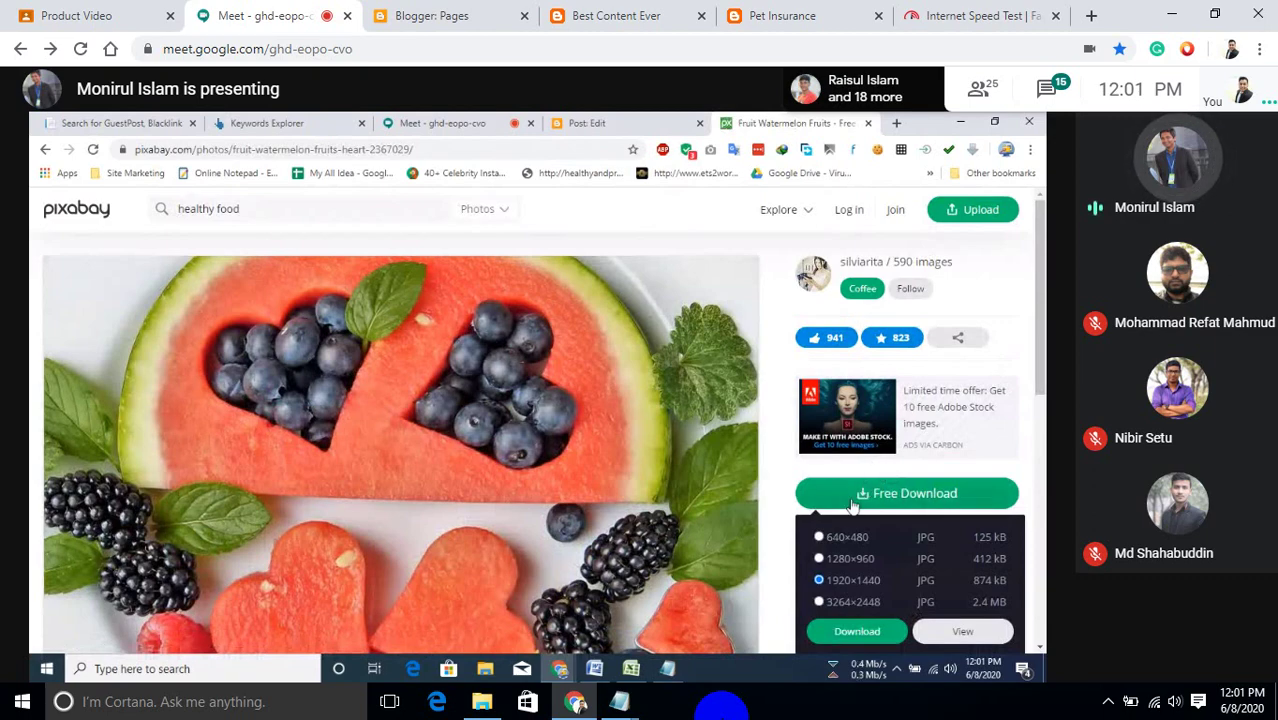
{"action": "left_click", "coordinate": [819, 537]}
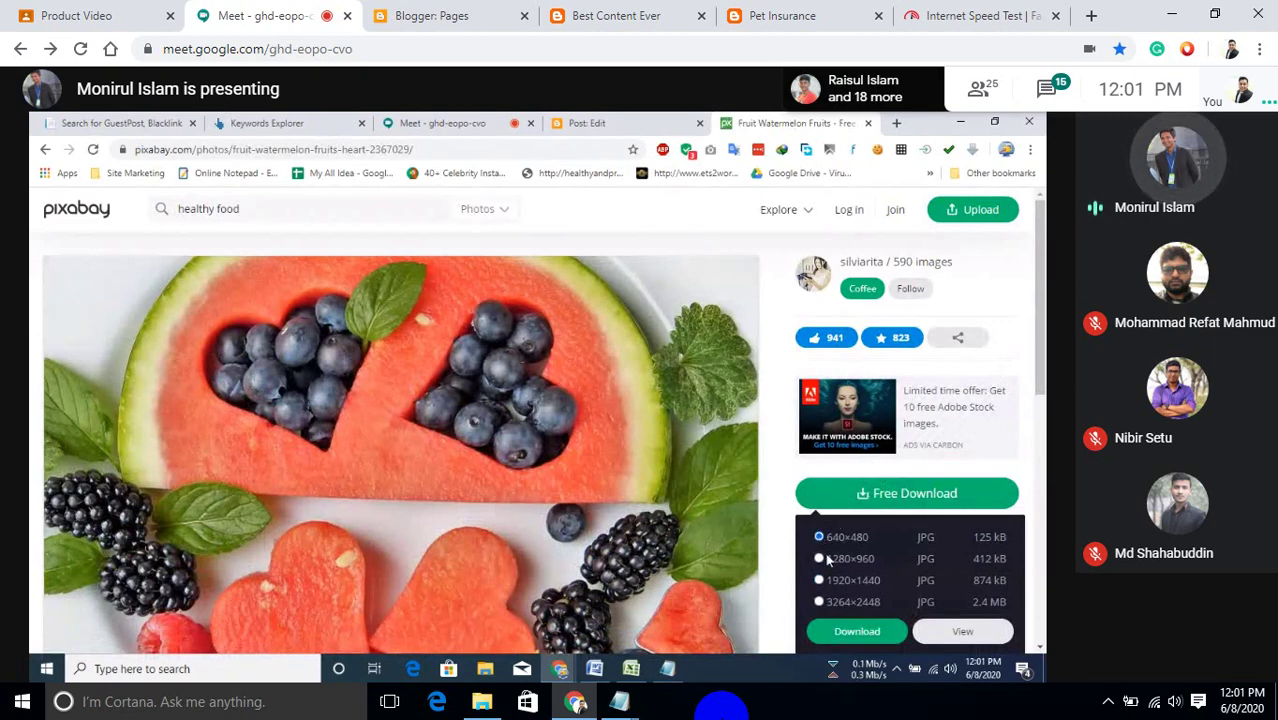
{"action": "left_click", "coordinate": [855, 629]}
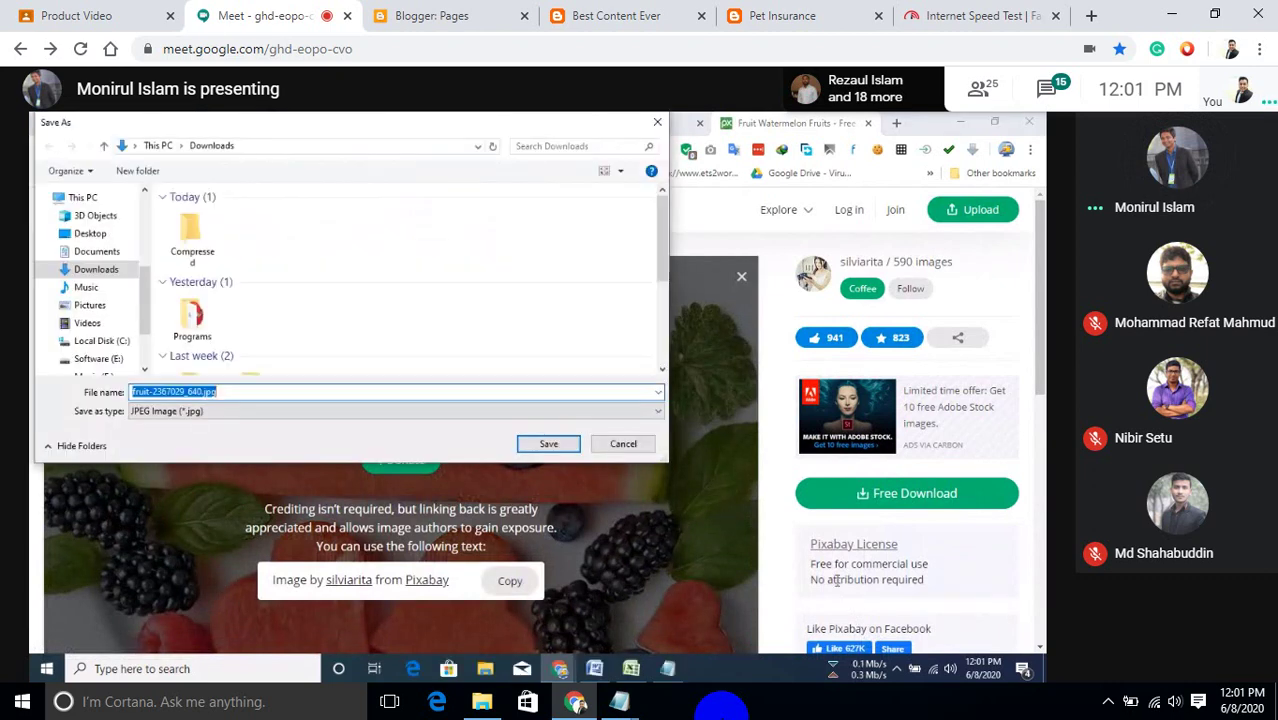
{"action": "left_click_drag", "start_coordinate": [480, 124], "coordinate": [593, 213]}
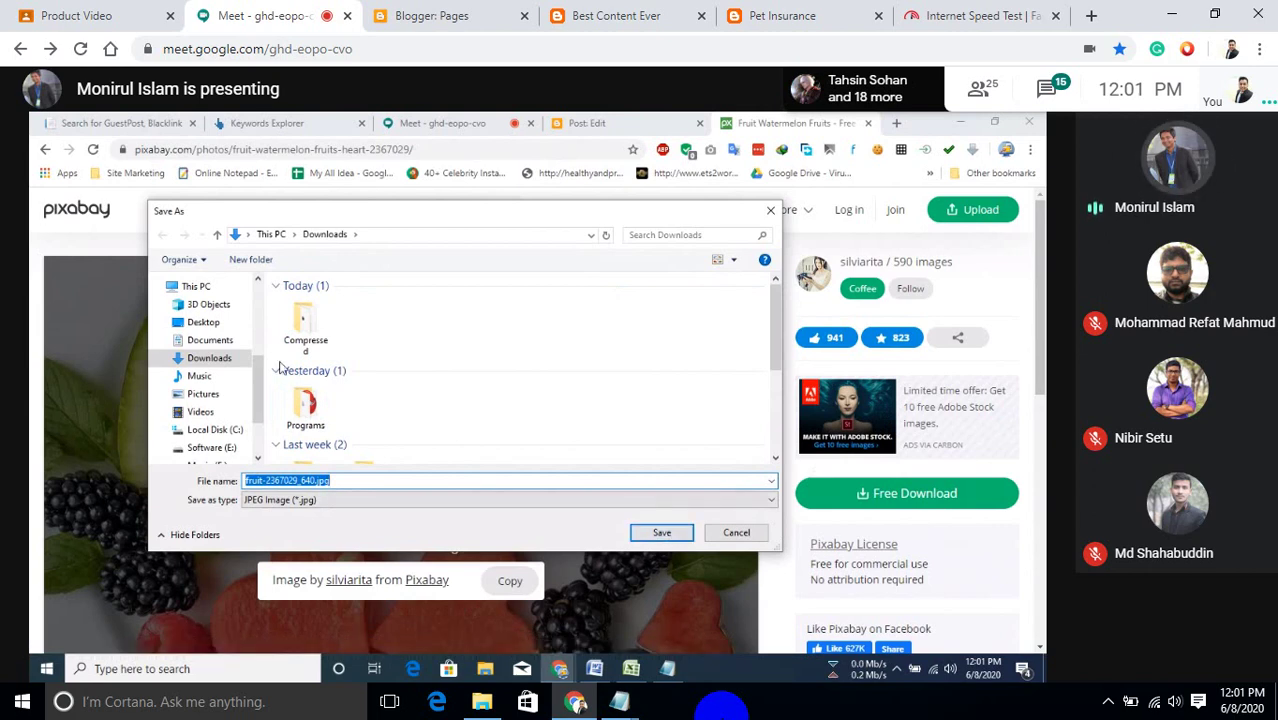
{"action": "left_click", "coordinate": [205, 322]}
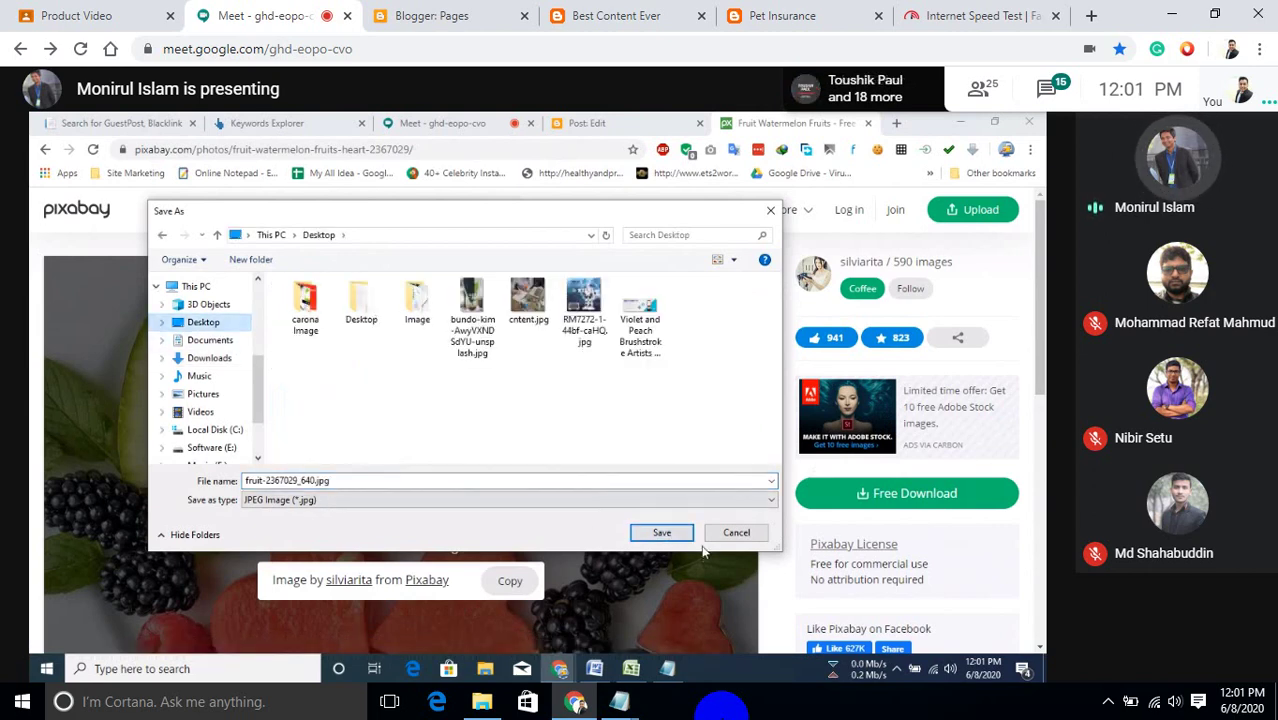
{"action": "left_click", "coordinate": [662, 533]}
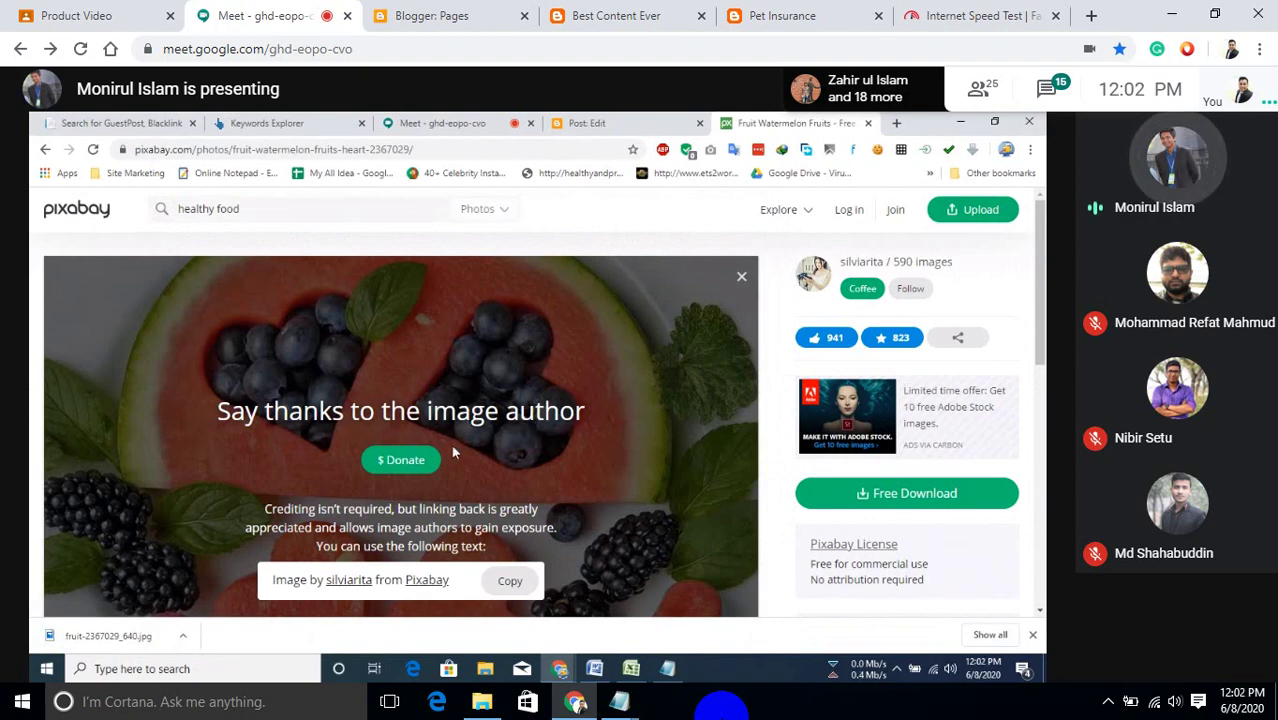
{"action": "left_click", "coordinate": [578, 122]}
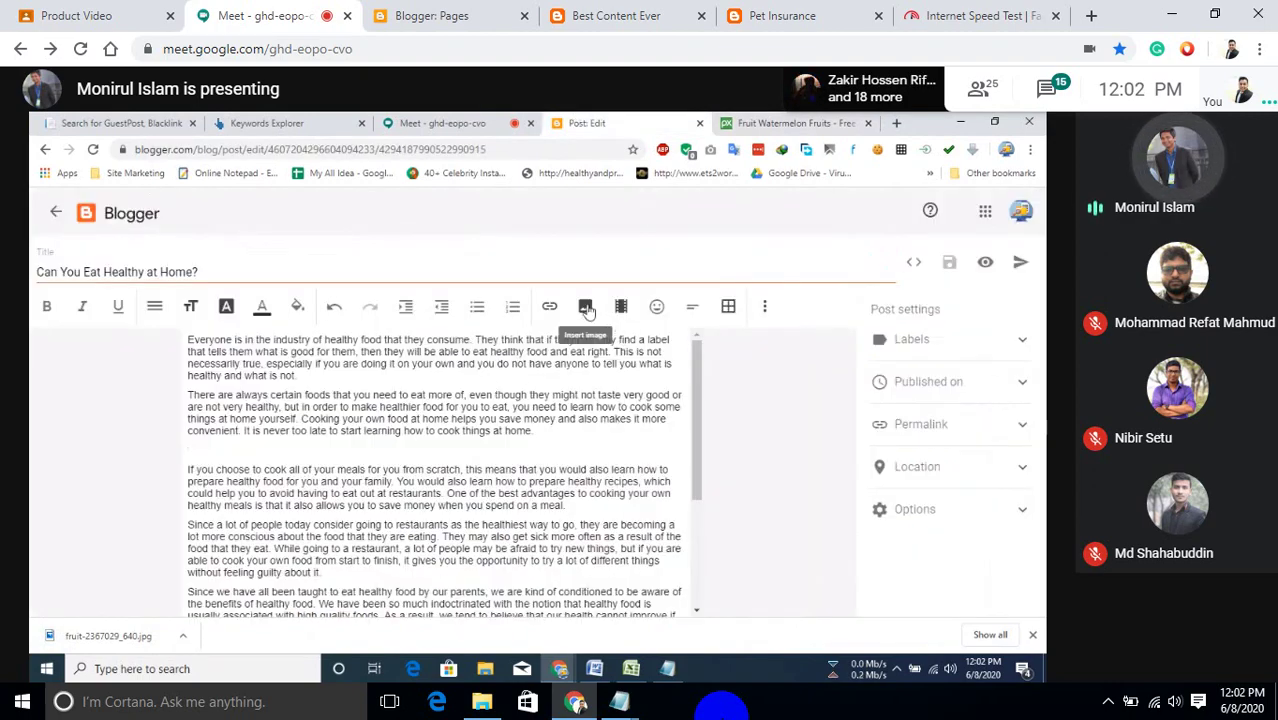
{"action": "left_click", "coordinate": [586, 308]}
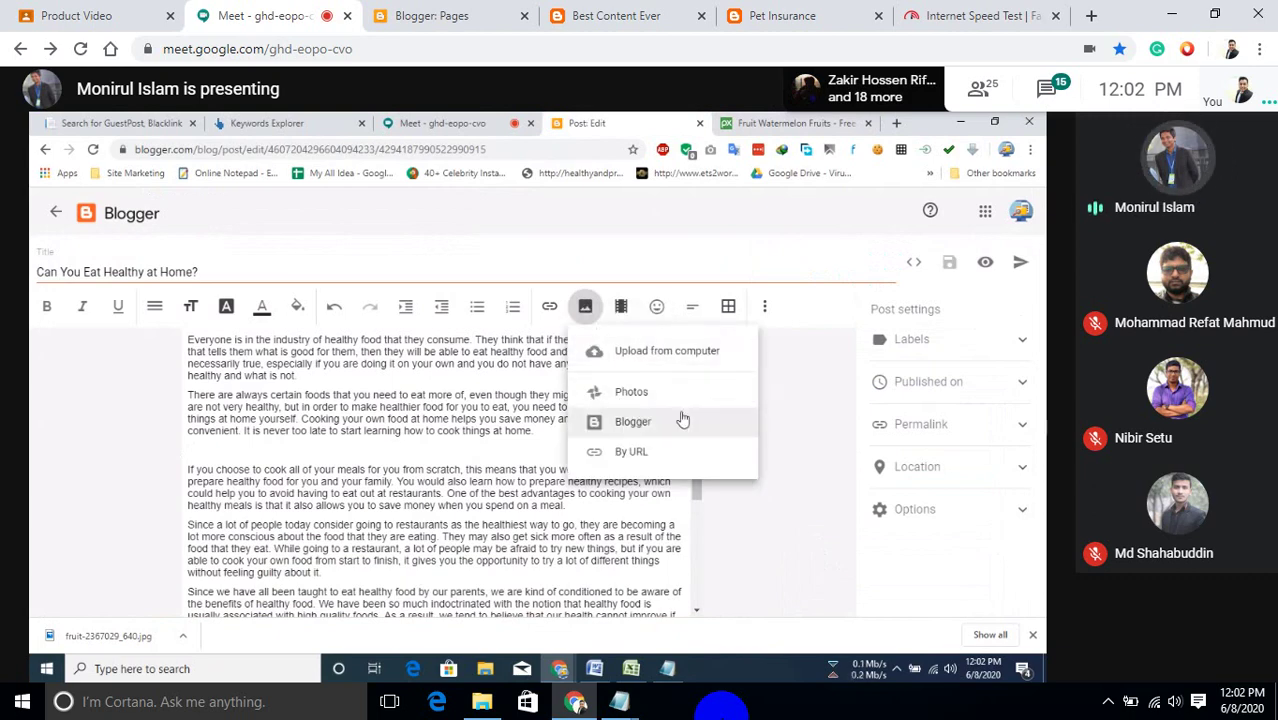
{"action": "left_click", "coordinate": [762, 124]}
{"action": "left_click", "coordinate": [488, 149]}
{"action": "key", "text": "ctrl+c"}
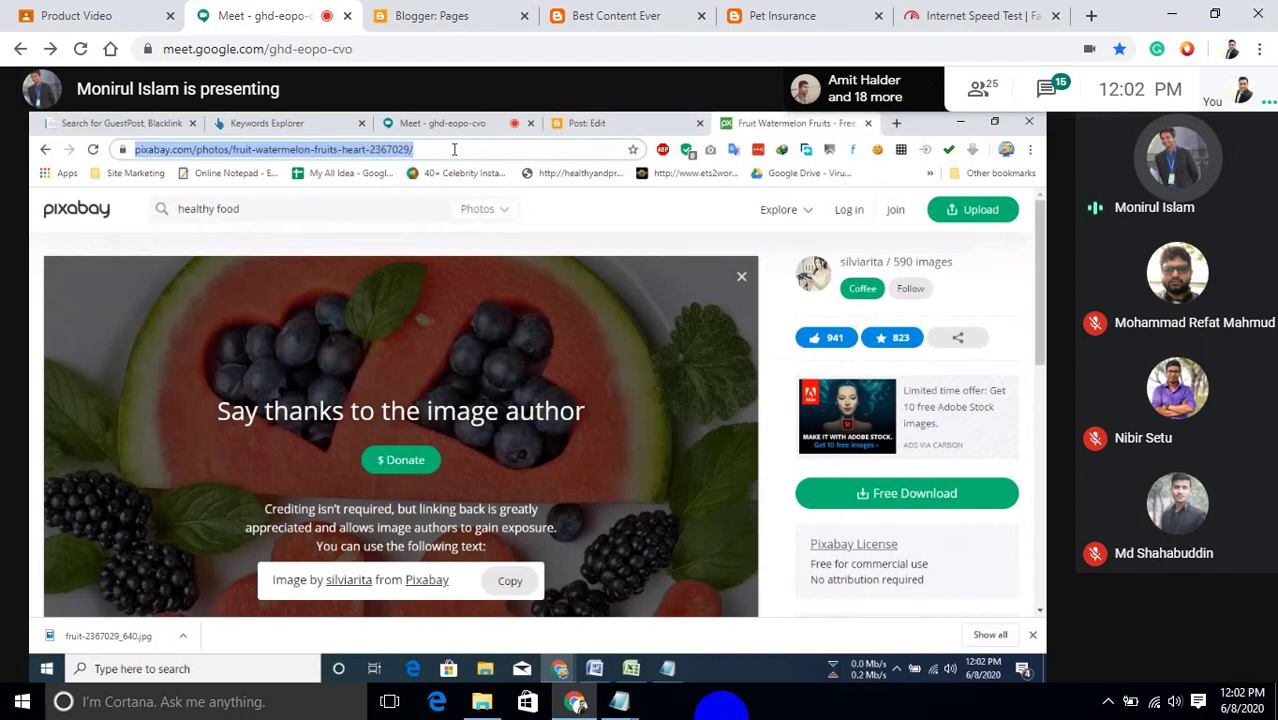
{"action": "left_click", "coordinate": [583, 122]}
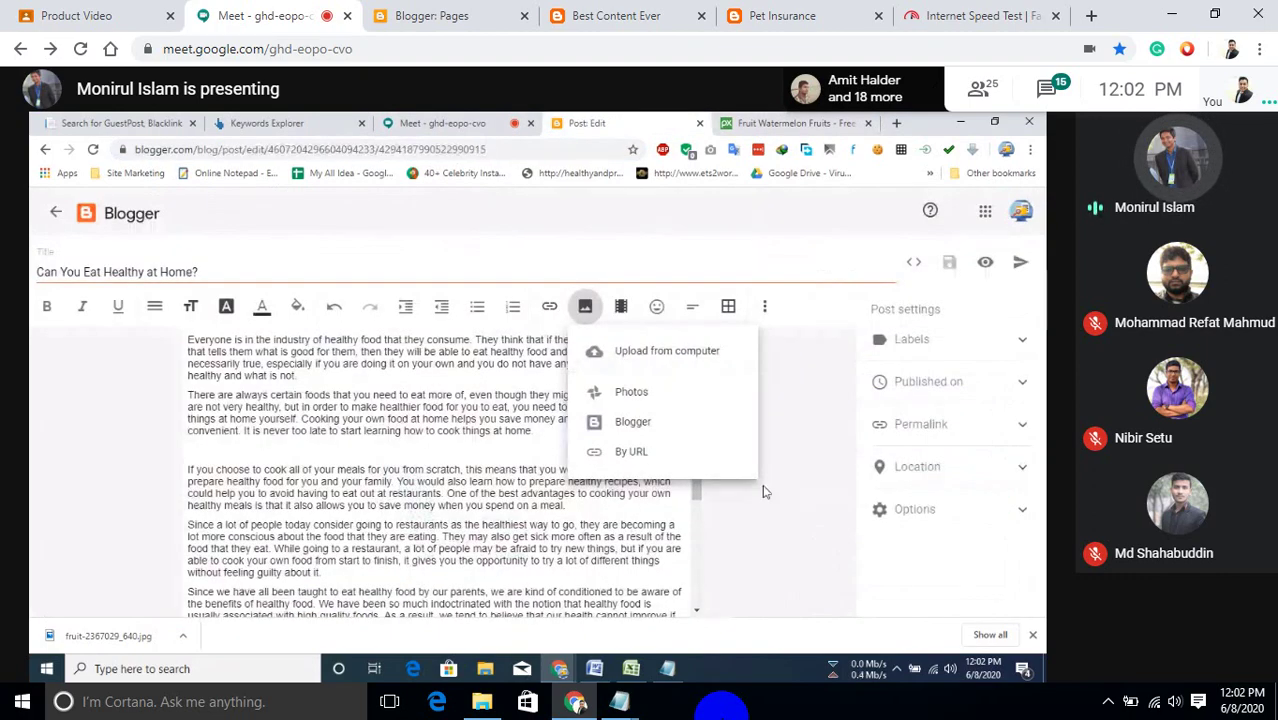
{"action": "left_click", "coordinate": [640, 452]}
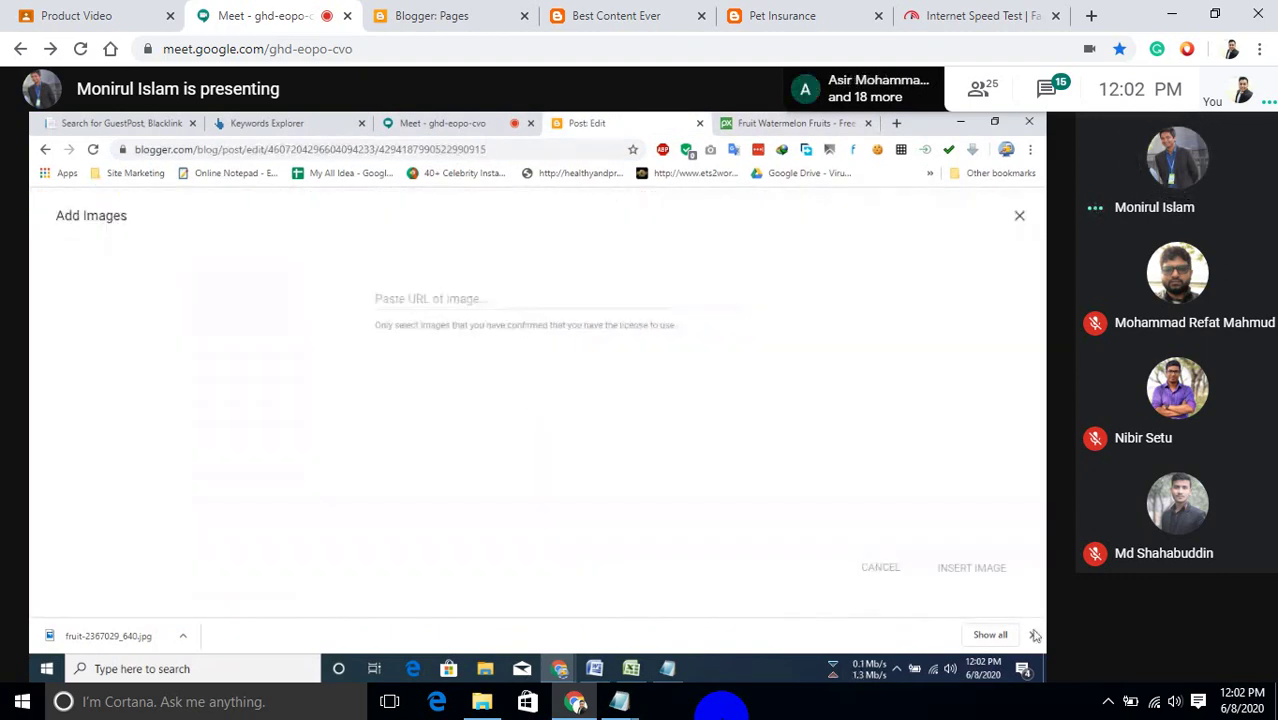
{"action": "left_click", "coordinate": [1033, 635]}
{"action": "left_click", "coordinate": [482, 299]}
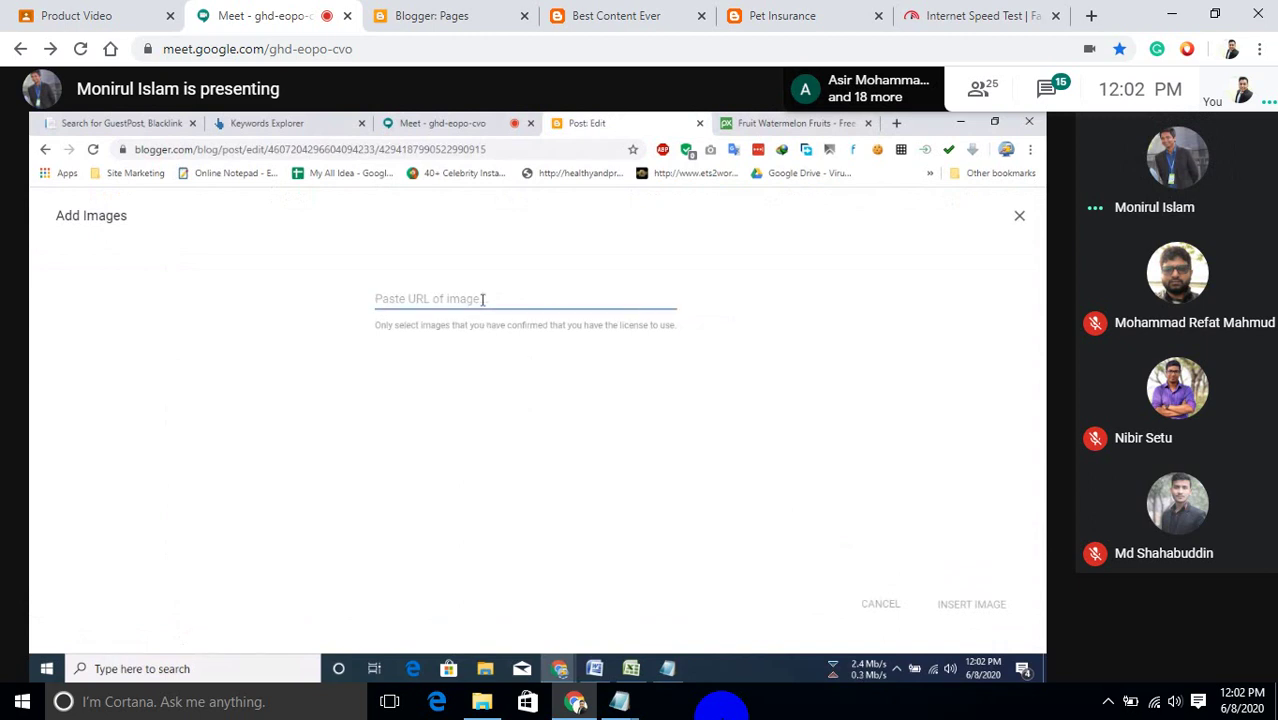
{"action": "key", "text": "ctrl+v"}
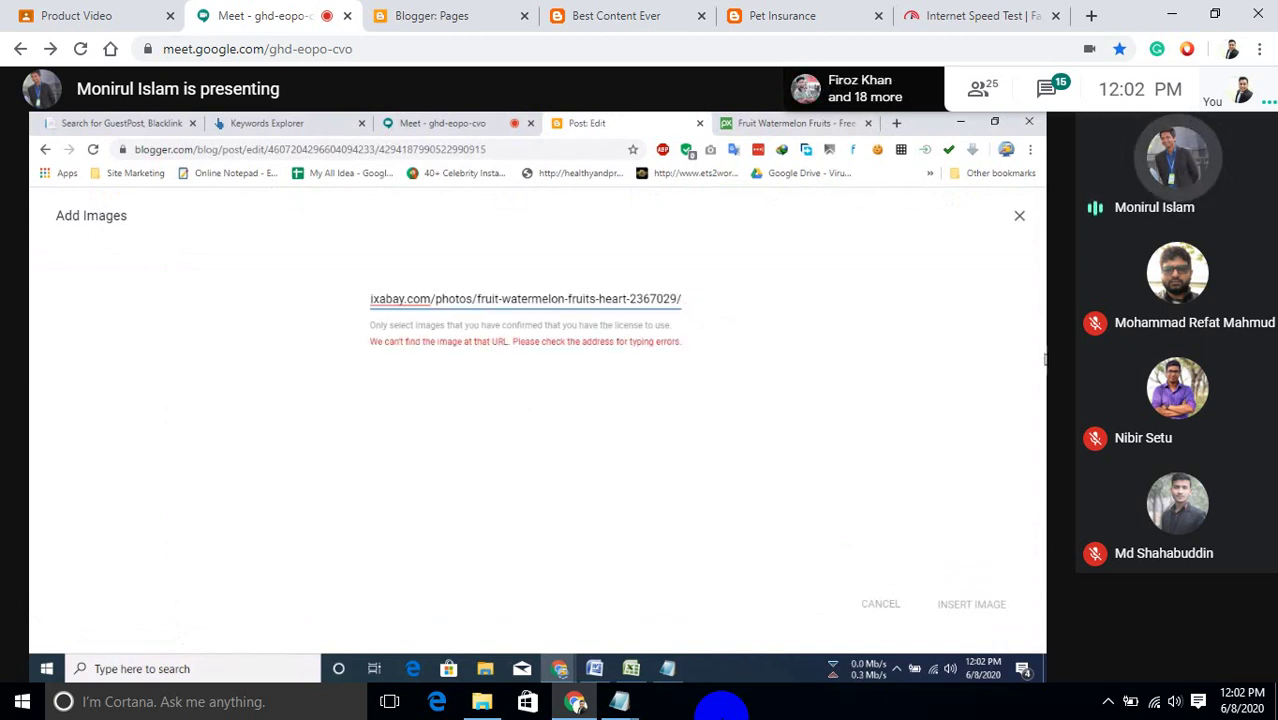
{"action": "left_click", "coordinate": [1019, 215]}
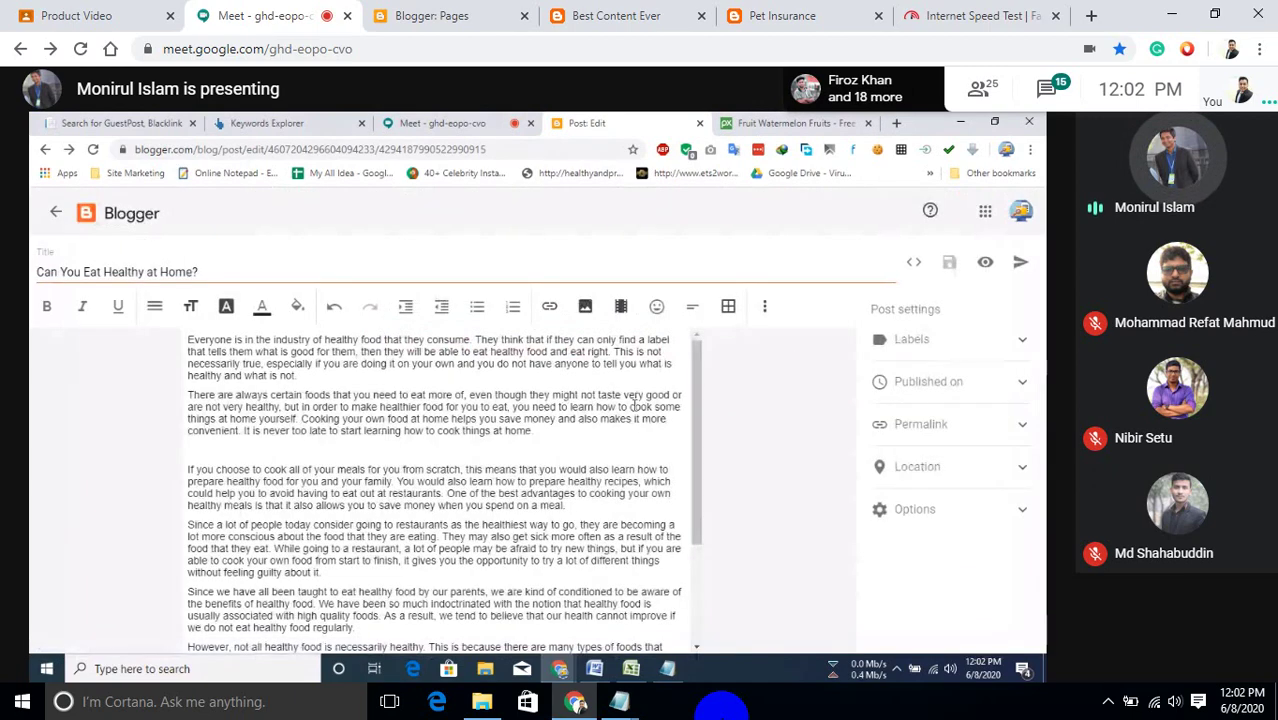
Upload fruit-2367029_640.jpg from the computer into the post and select the inserted image.
{"action": "left_click", "coordinate": [585, 306]}
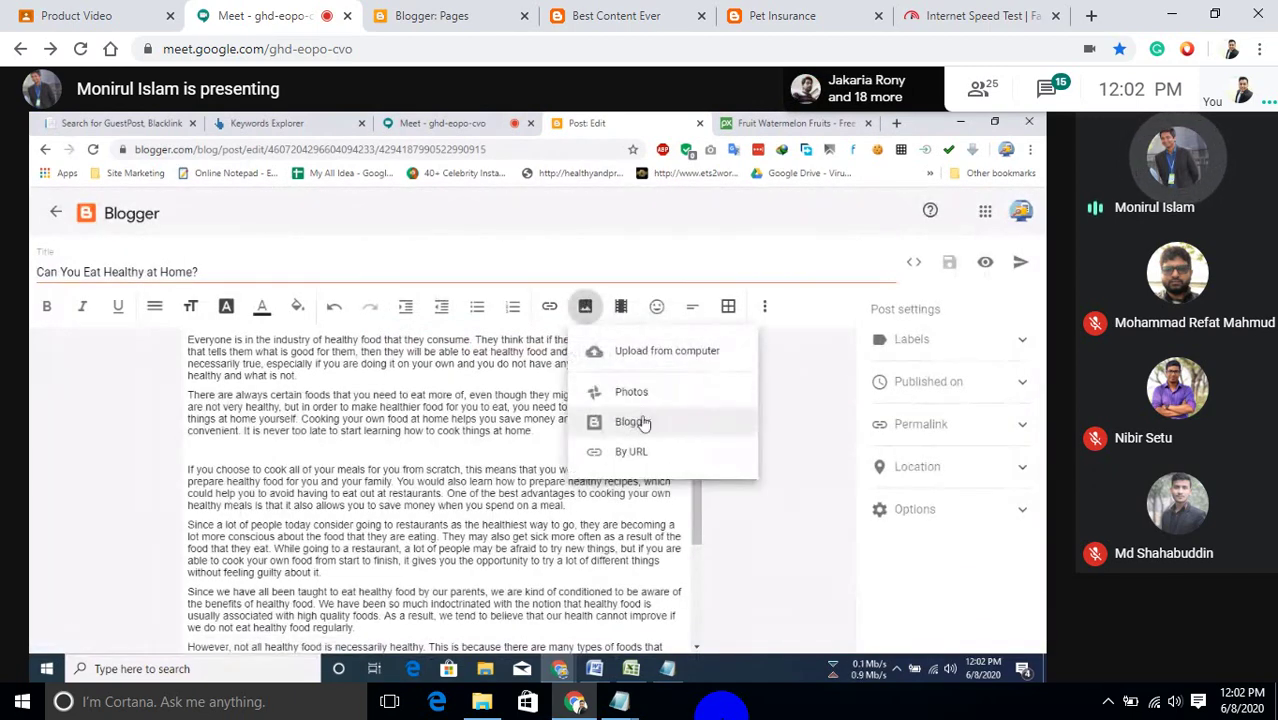
{"action": "left_click", "coordinate": [650, 356]}
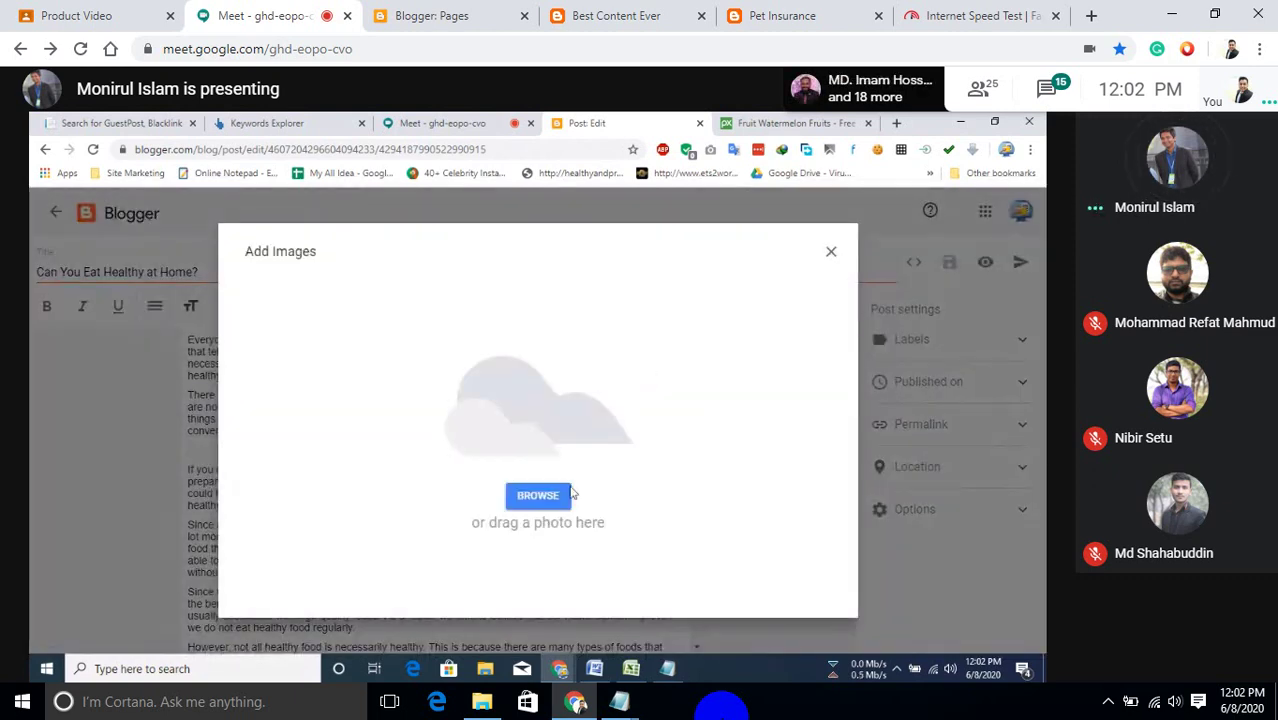
{"action": "left_click", "coordinate": [555, 505]}
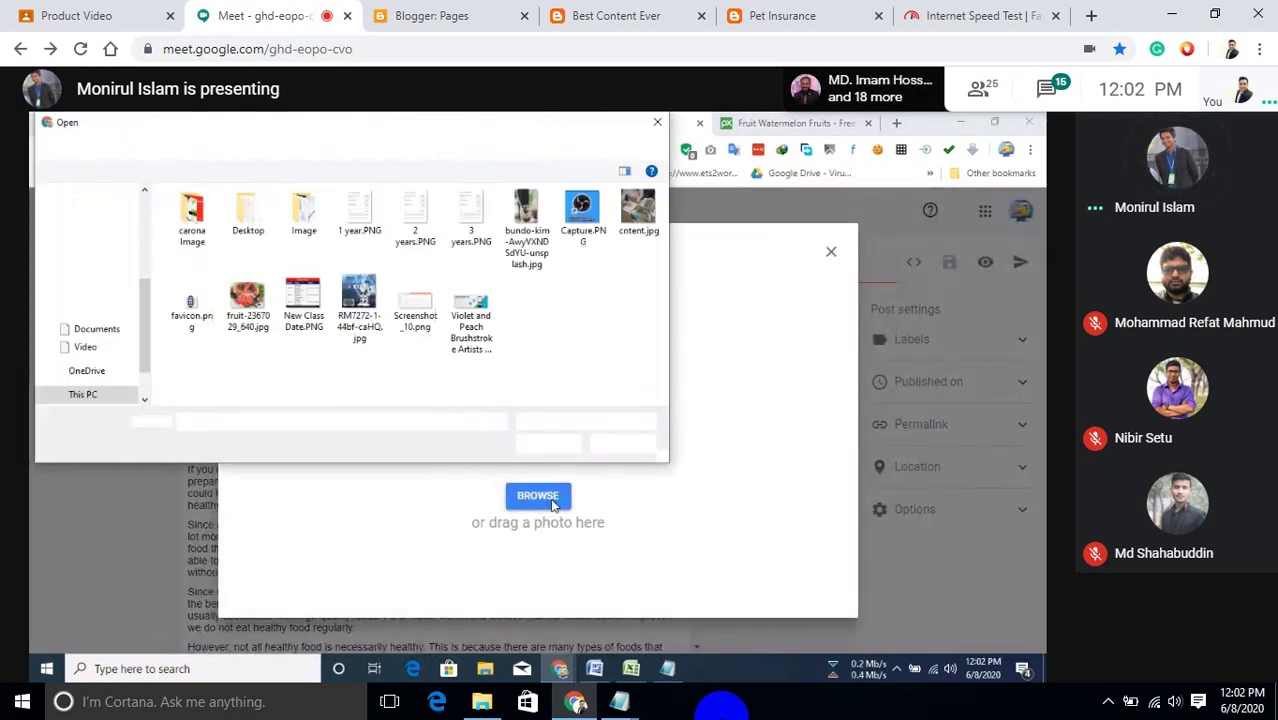
{"action": "double_click", "coordinate": [248, 300]}
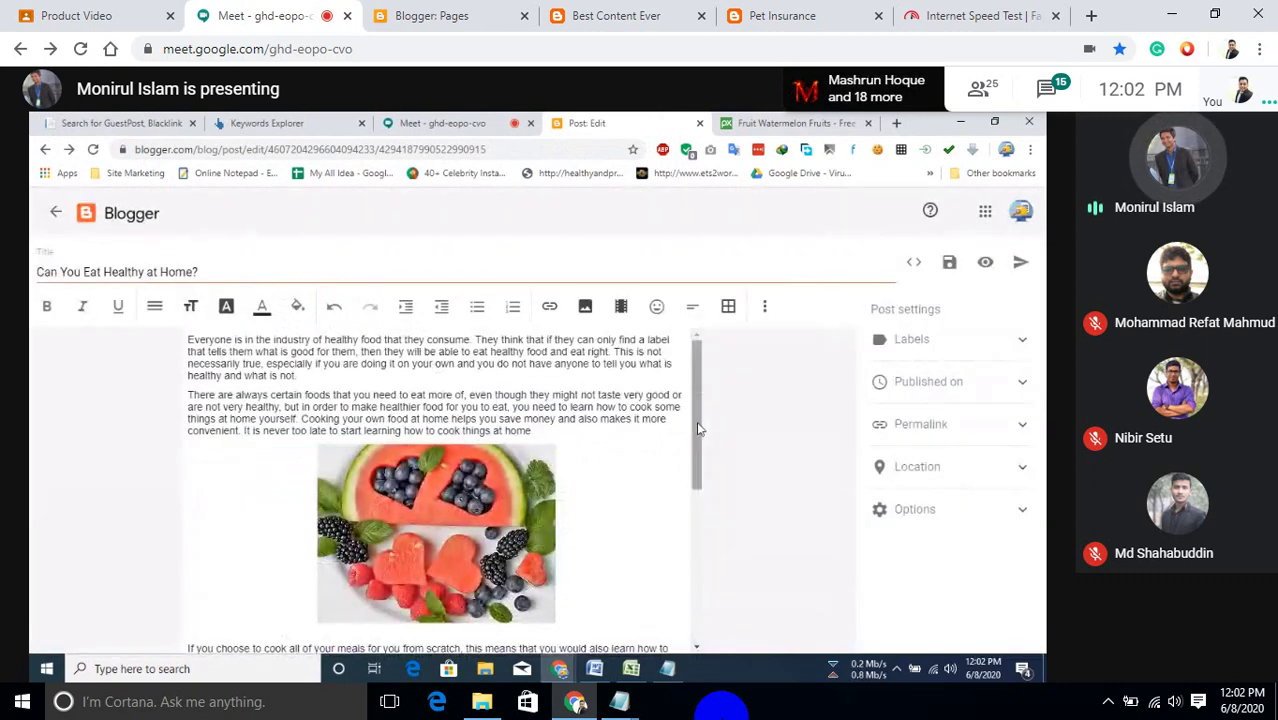
{"action": "scroll", "coordinate": [696, 421], "scroll_direction": "down", "scroll_amount": 1}
{"action": "left_click", "coordinate": [470, 430]}
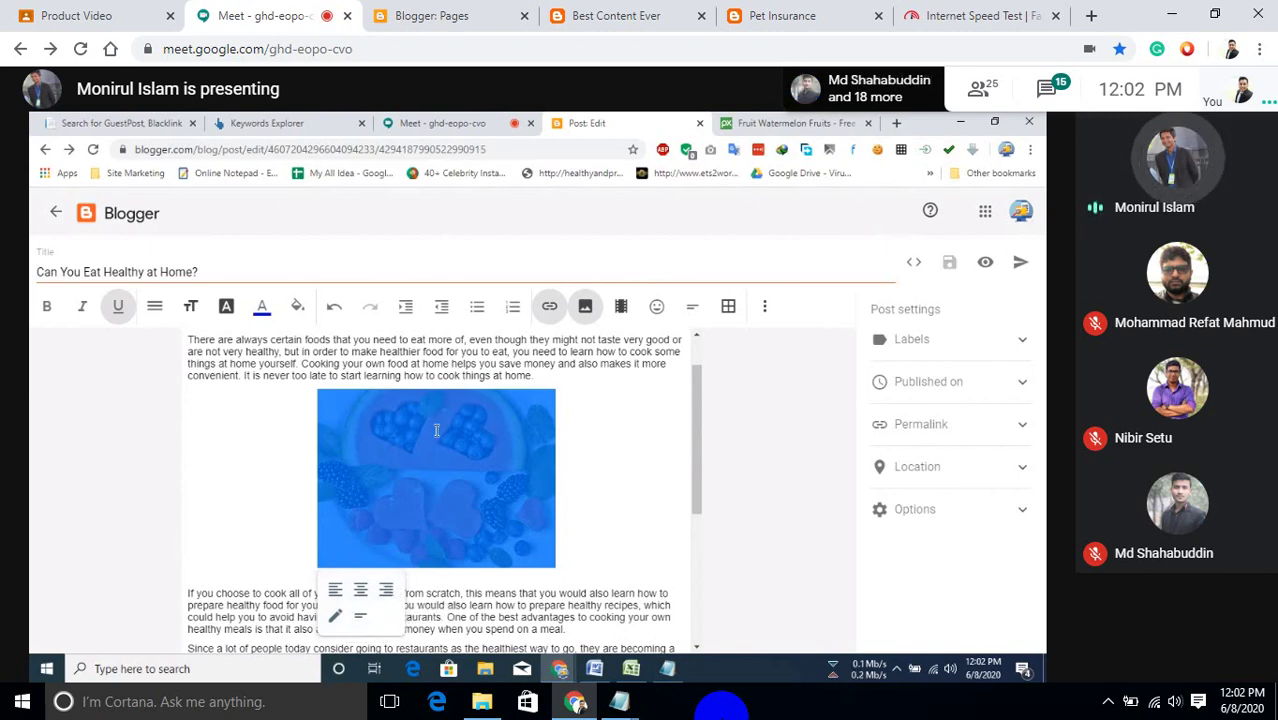
Make the watermelon image Large and give it the alt text 'healthy food'.
{"action": "scroll", "coordinate": [436, 430], "scroll_direction": "up", "scroll_amount": 1}
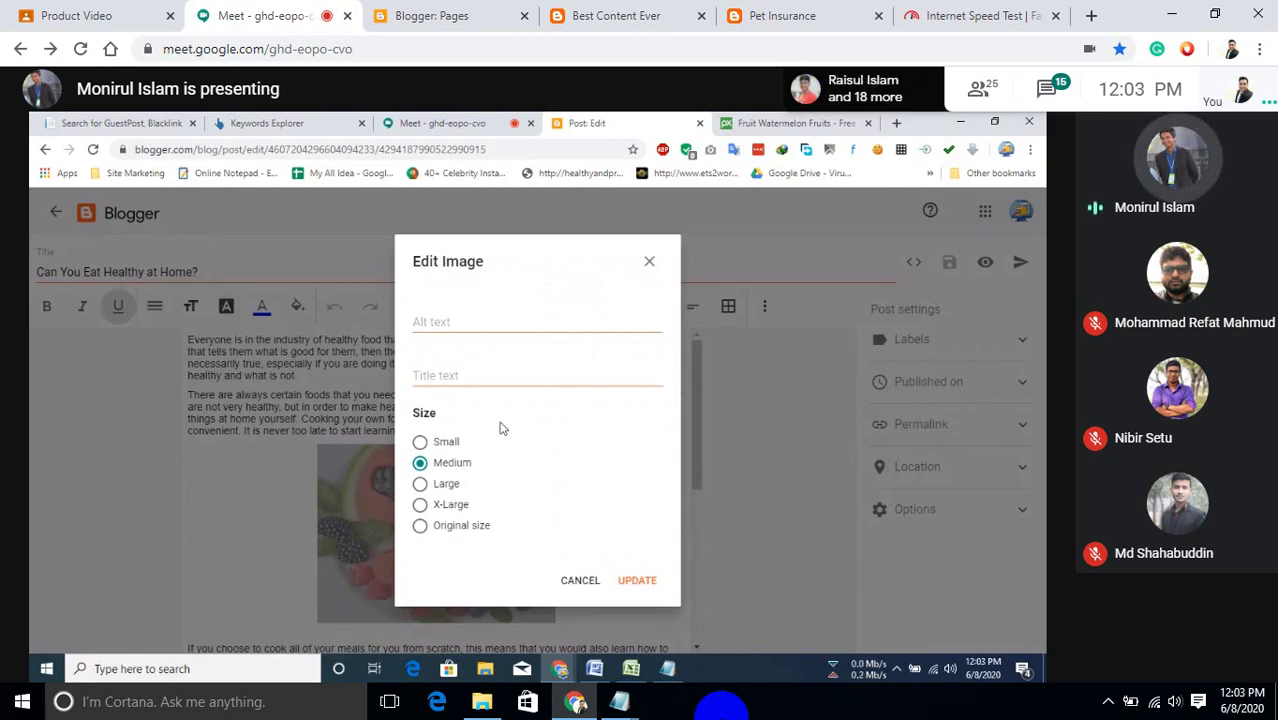
{"action": "left_click", "coordinate": [449, 486]}
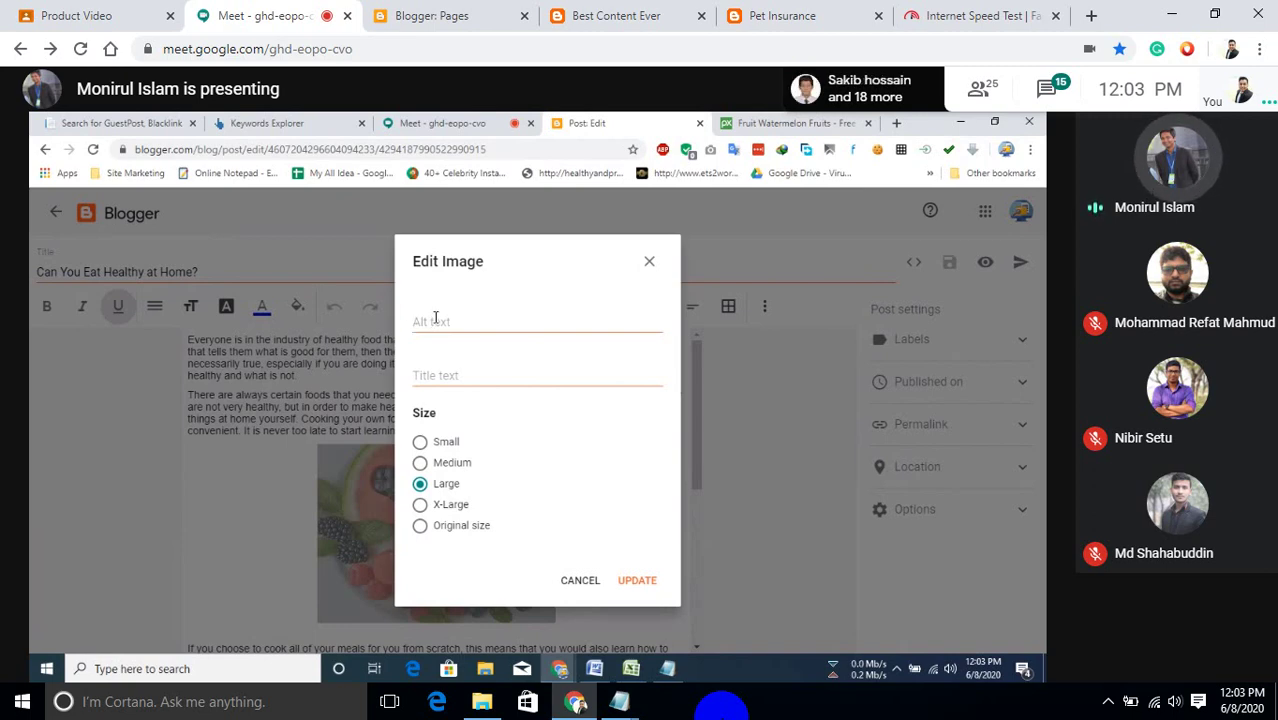
{"action": "left_click", "coordinate": [435, 318]}
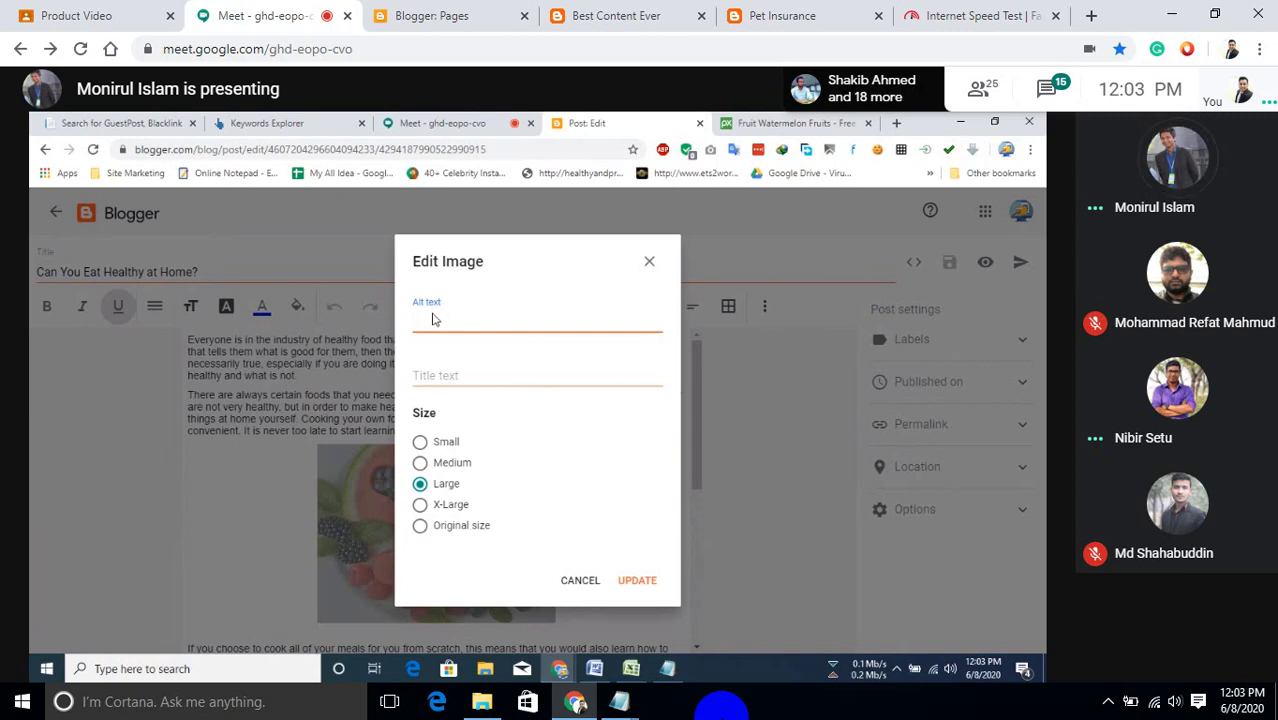
{"action": "type", "text": "heal"}
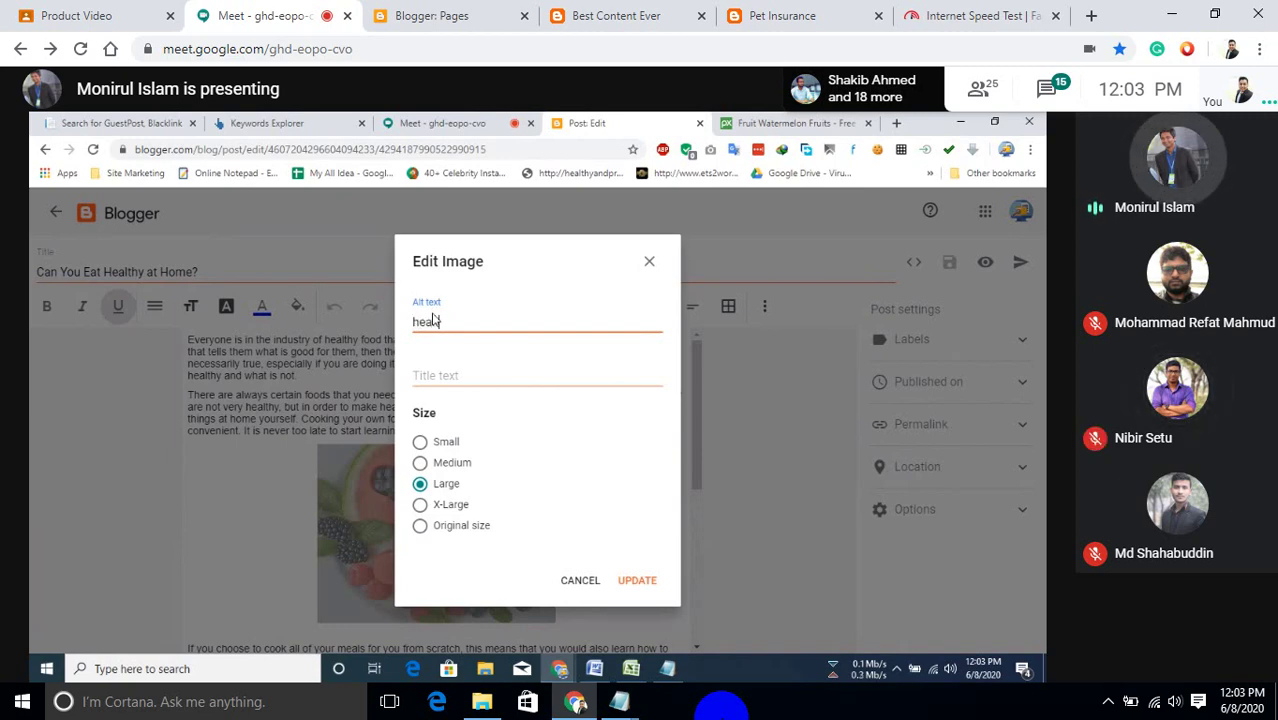
{"action": "type", "text": "thy"}
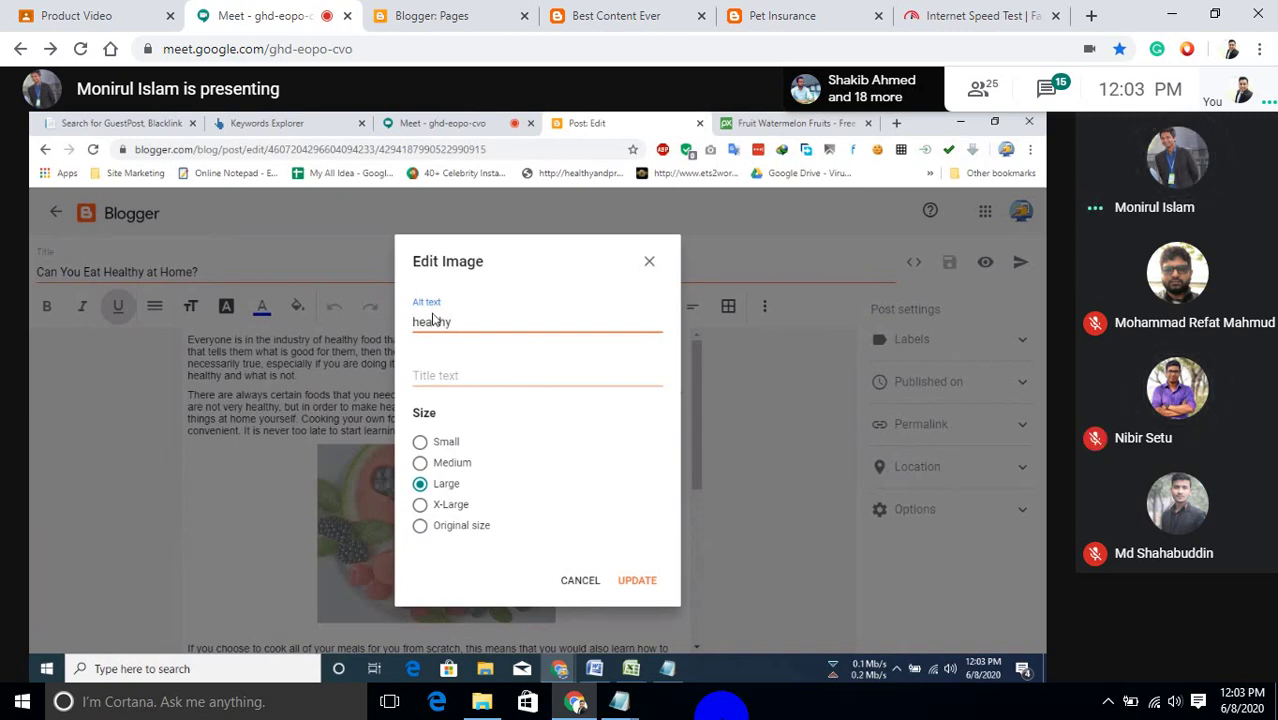
{"action": "type", "text": " food"}
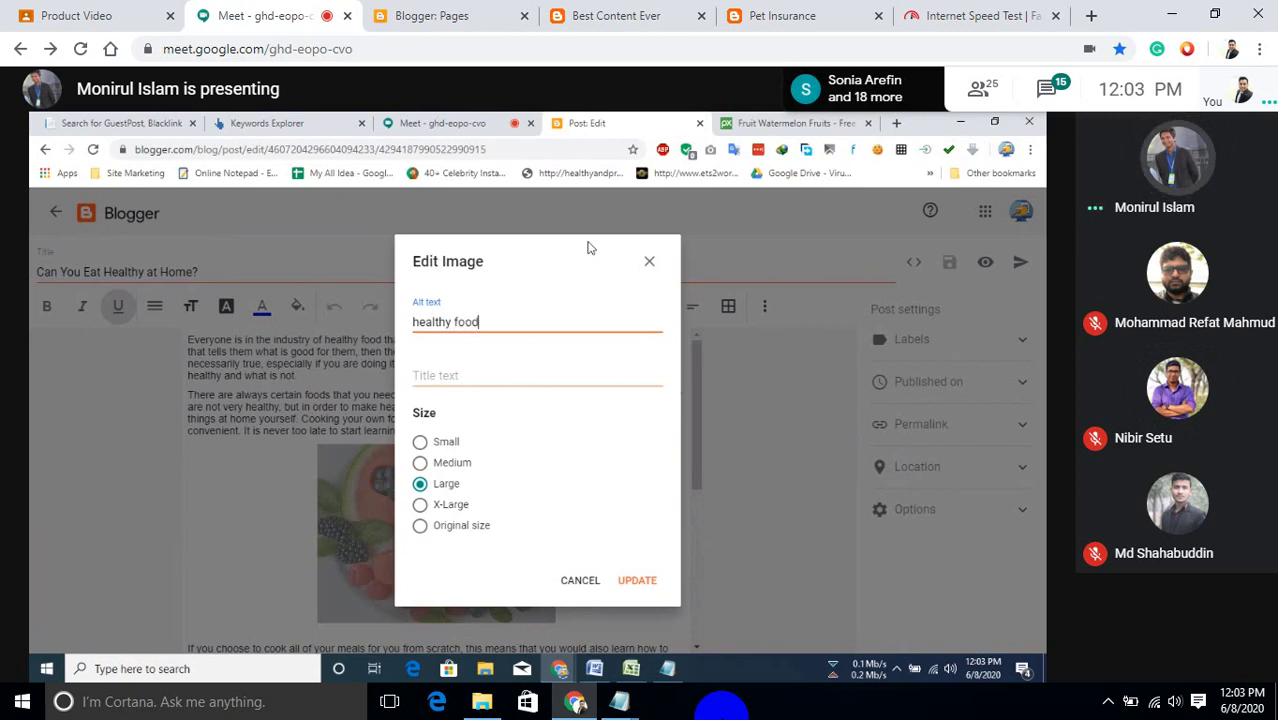
Enter the title text 'Image Credit: Pixabay', fixing the 'Cradit' misspelling.
{"action": "left_click", "coordinate": [487, 376]}
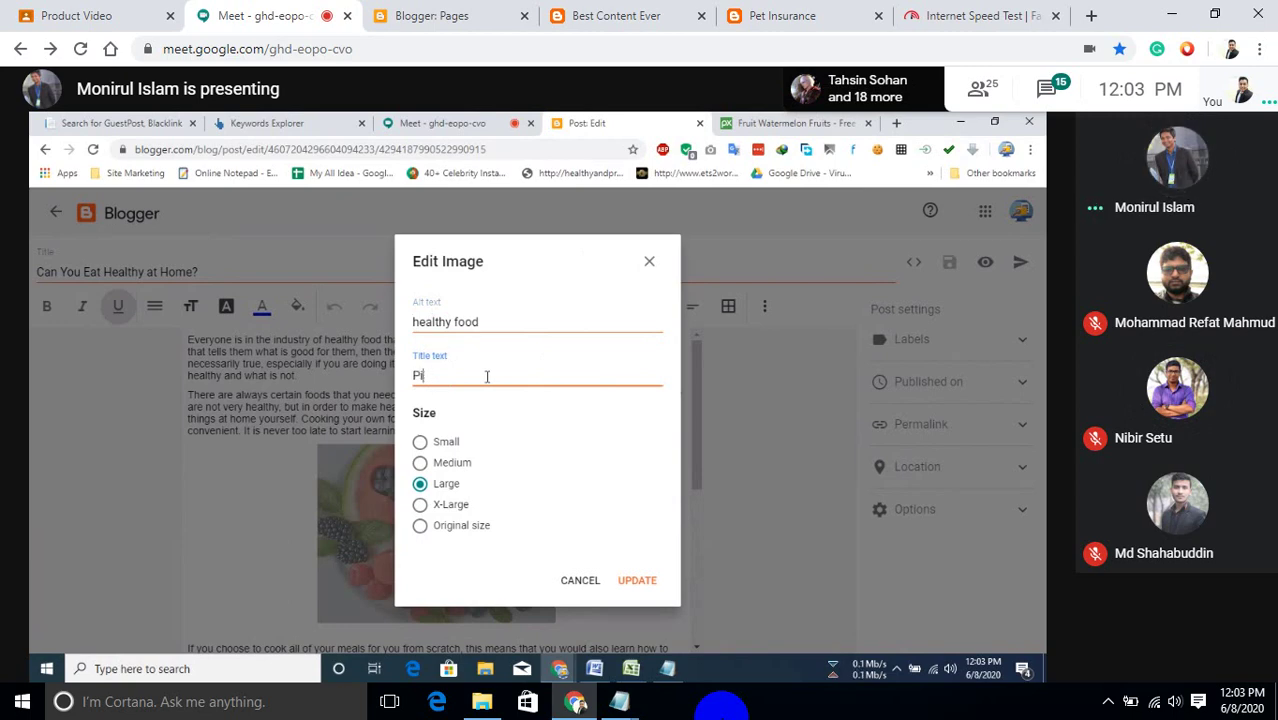
{"action": "key", "text": "BackSpace"}
{"action": "key", "text": "BackSpace"}
{"action": "type", "text": "Image Ca"}
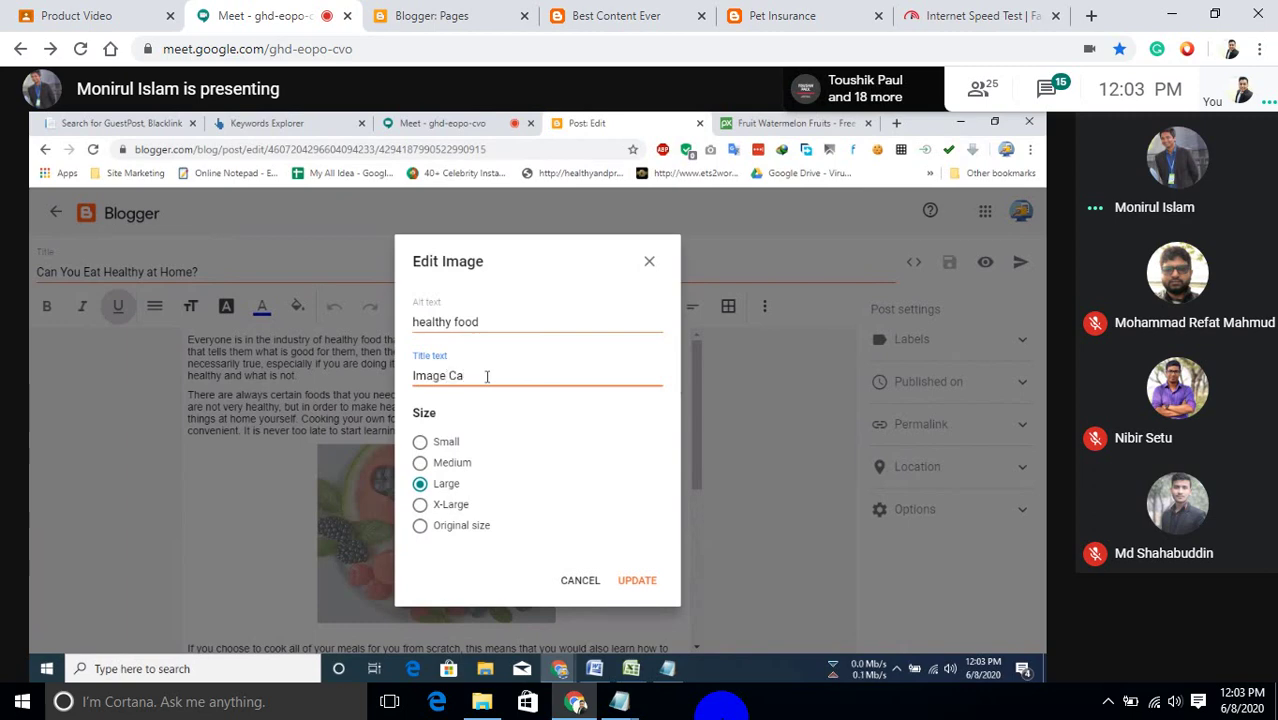
{"action": "key", "text": "BackSpace"}
{"action": "type", "text": "rad"}
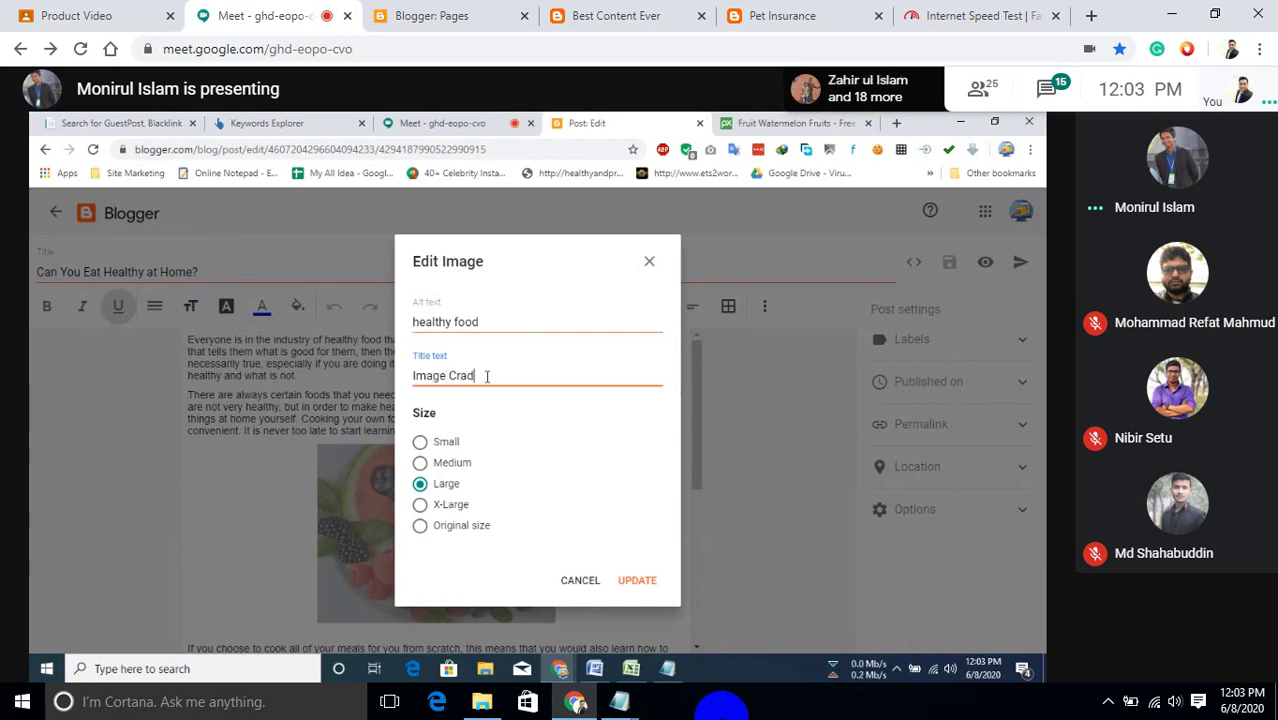
{"action": "type", "text": "it:"}
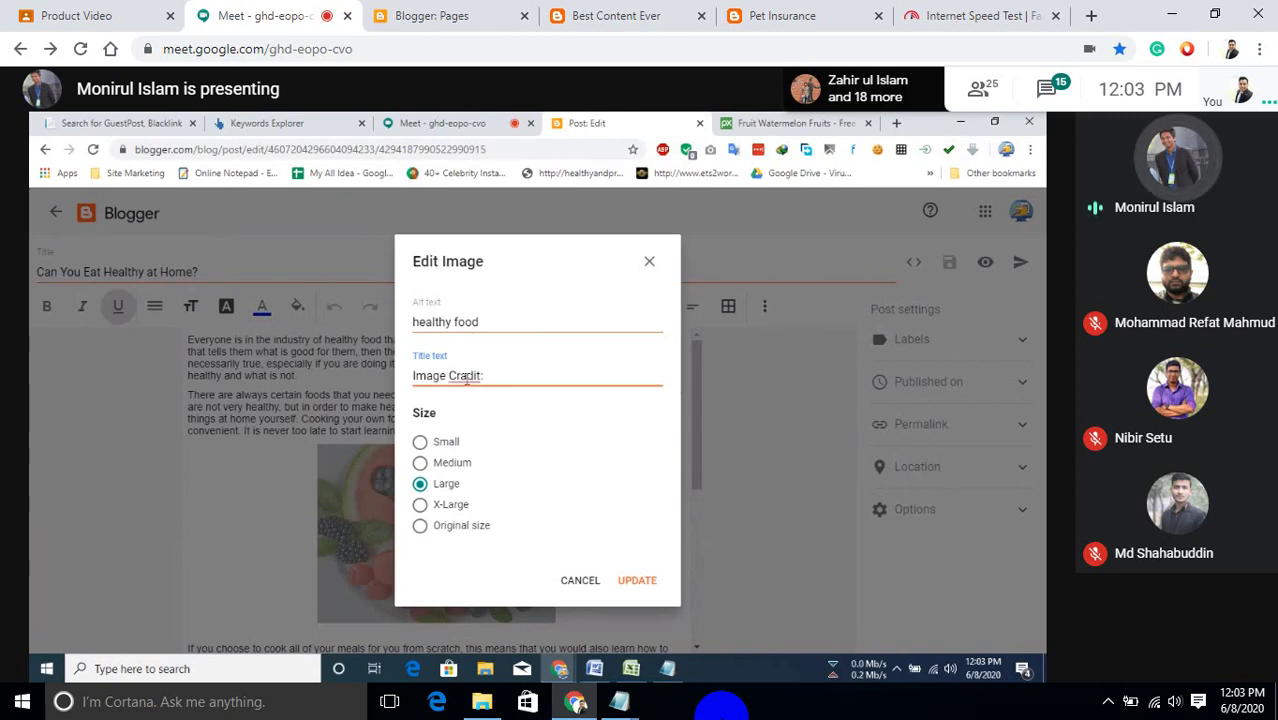
{"action": "right_click", "coordinate": [466, 378]}
{"action": "left_click", "coordinate": [490, 391]}
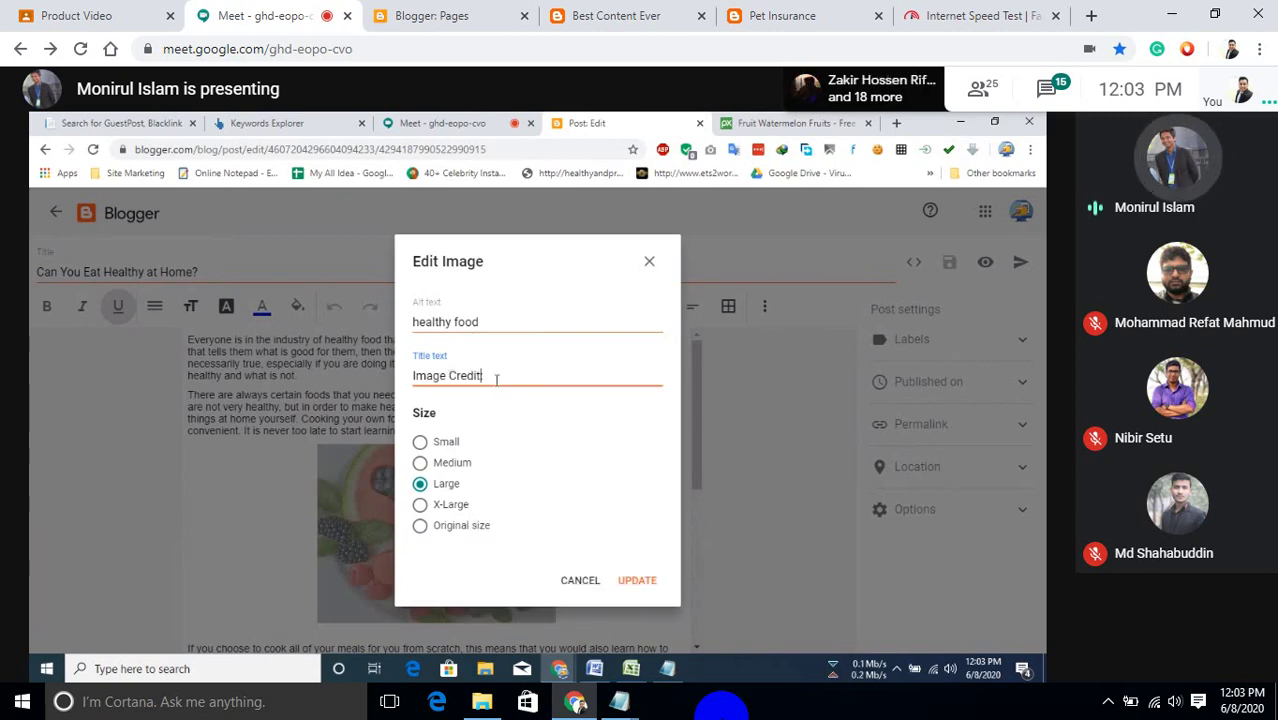
{"action": "left_click", "coordinate": [497, 379]}
{"action": "type", "text": "Pi"}
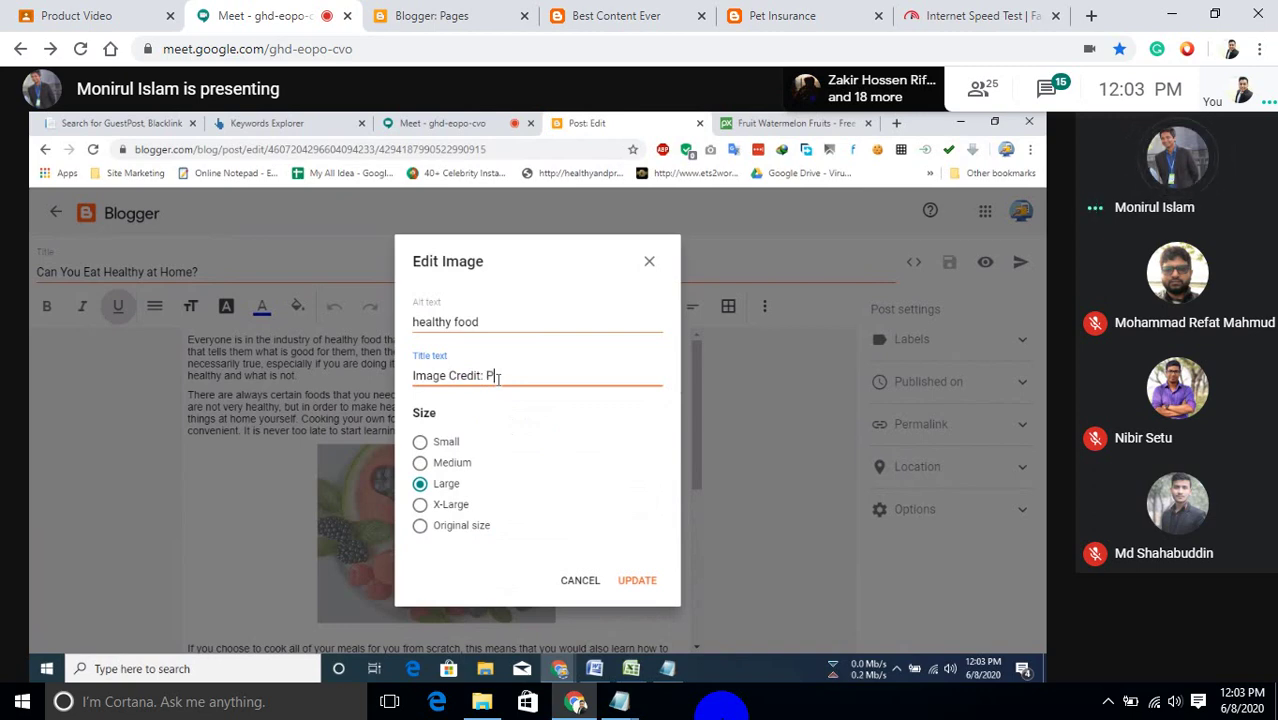
{"action": "type", "text": "xabay"}
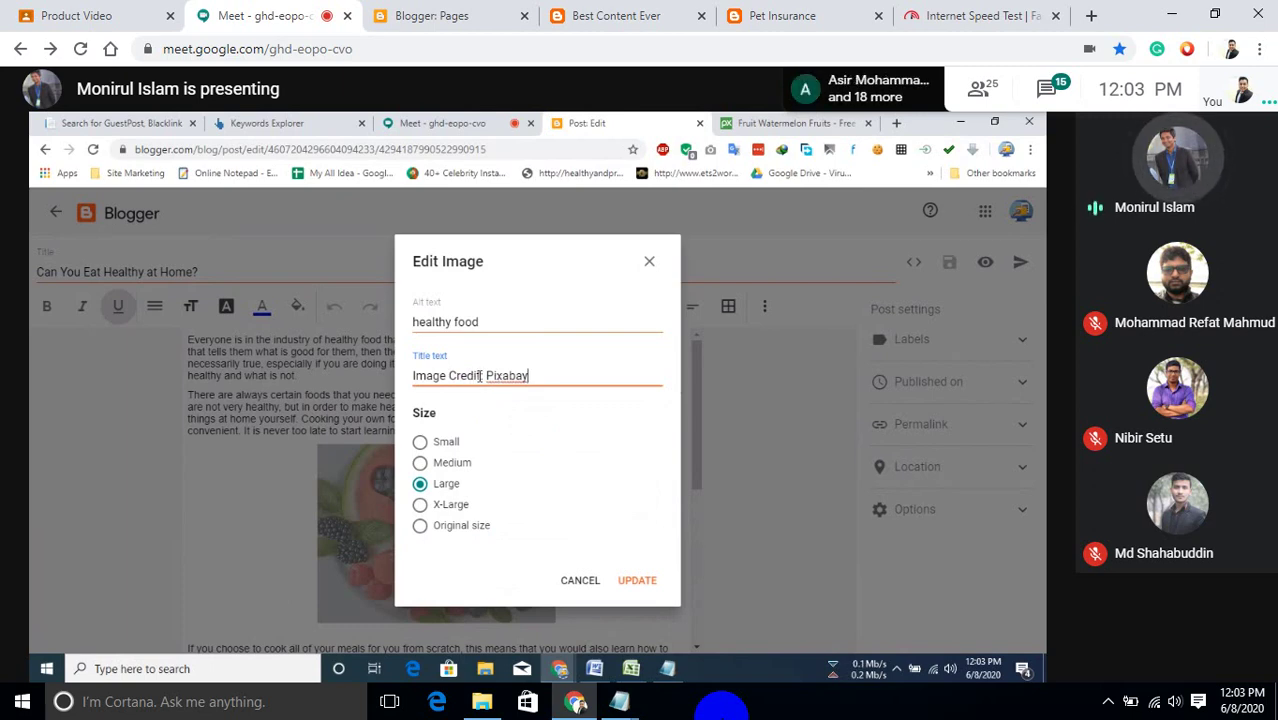
Rewrite the title as 'Image: Healthy Food Source : Pixabay' and apply it with Update.
{"action": "left_click_drag", "start_coordinate": [478, 375], "coordinate": [445, 375]}
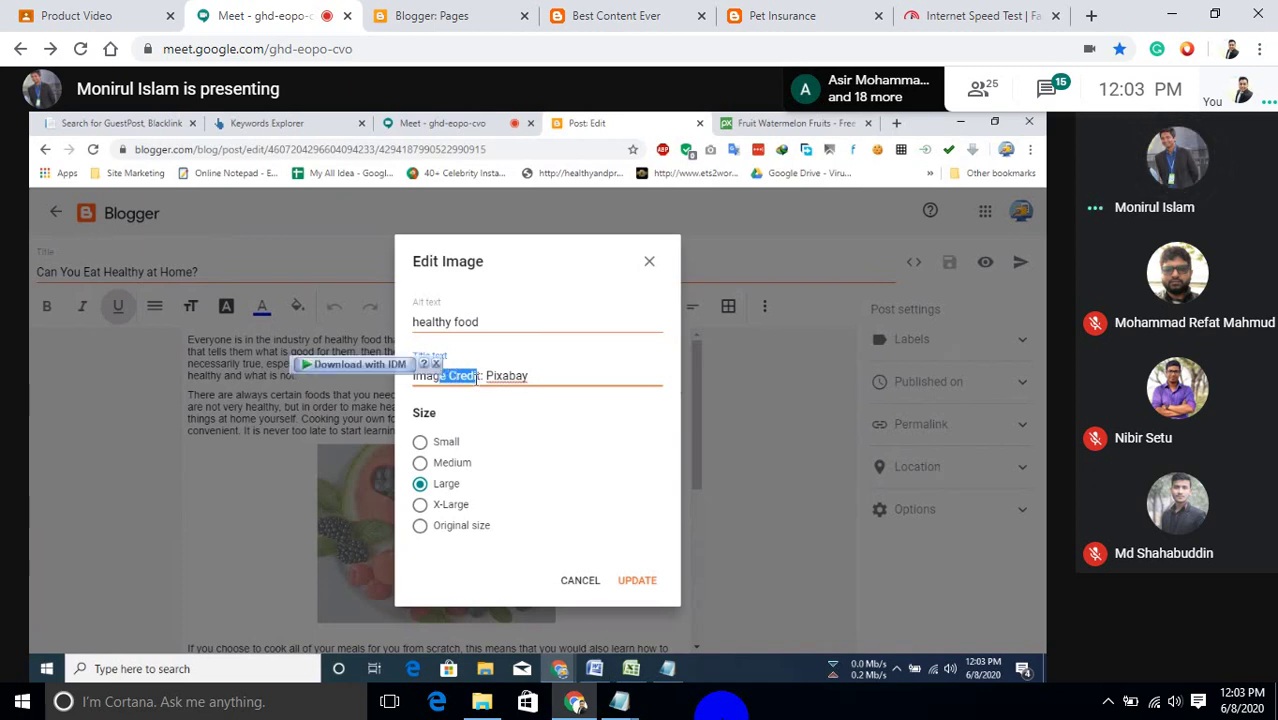
{"action": "left_click", "coordinate": [481, 377]}
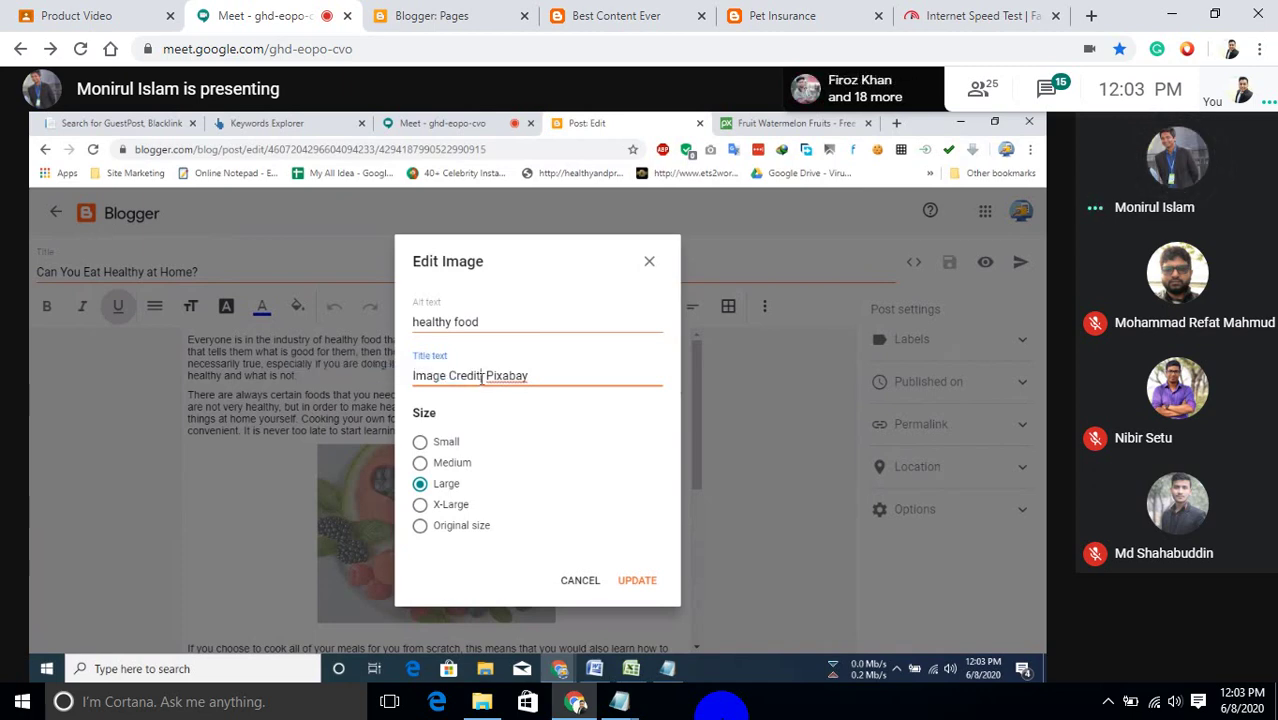
{"action": "key", "text": "shift+Left"}
{"action": "key", "text": "shift+Left"}
{"action": "key", "text": "shift+Left"}
{"action": "key", "text": "shift+Left"}
{"action": "key", "text": "shift+Left"}
{"action": "key", "text": "shift+Left"}
{"action": "key", "text": "shift+Left"}
{"action": "key", "text": "shift+Left"}
{"action": "key", "text": "shift+Left"}
{"action": "key", "text": "shift+Left"}
{"action": "key", "text": "shift+Left"}
{"action": "key", "text": "shift+Left"}
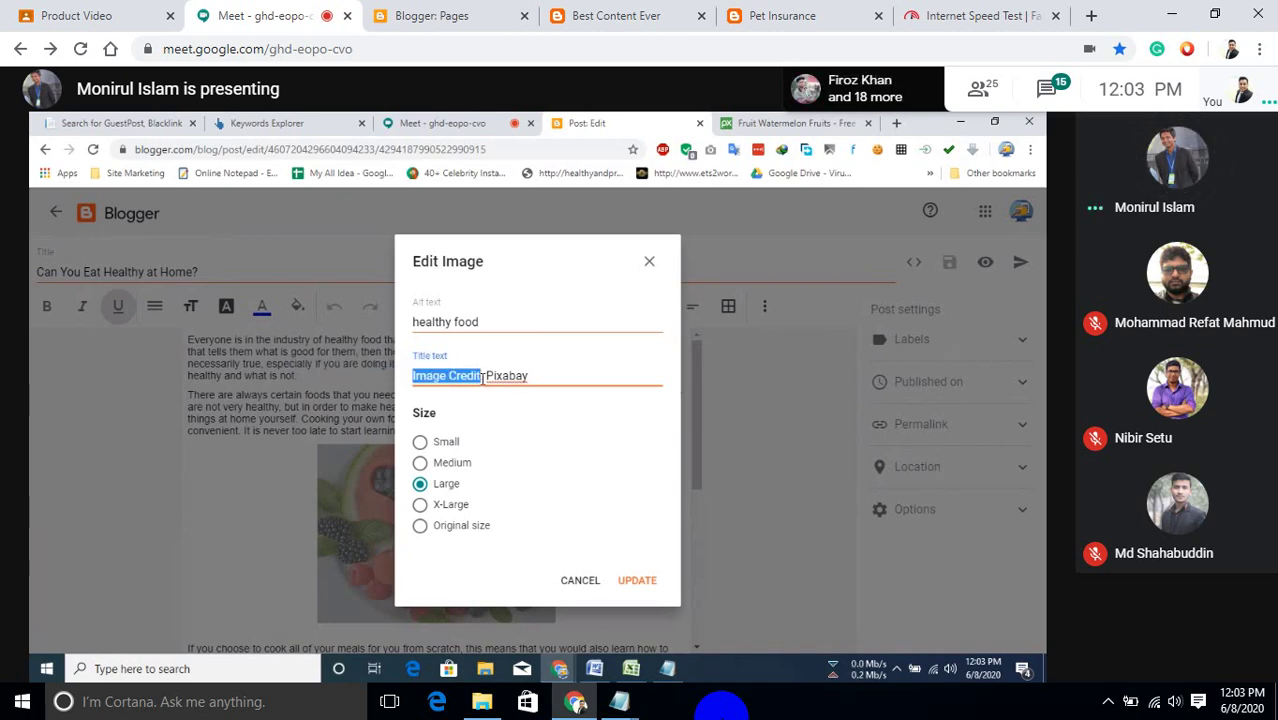
{"action": "type", "text": "Source "}
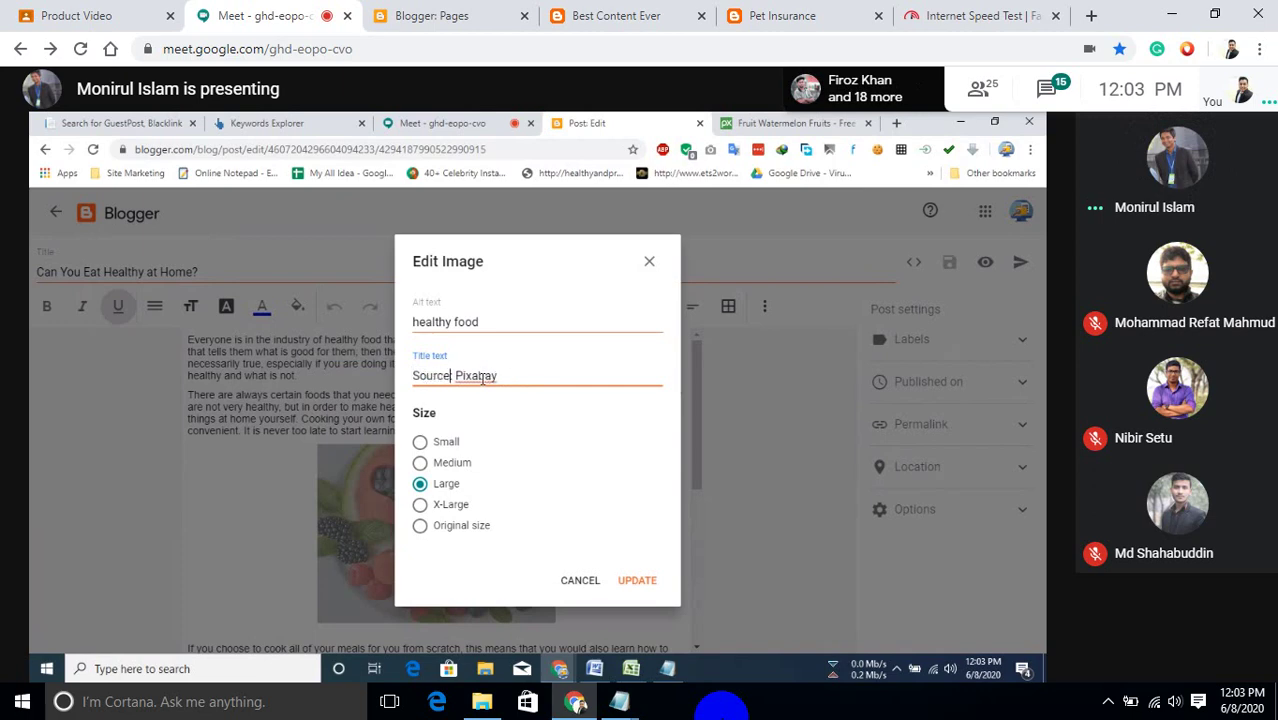
{"action": "type", "text": ":"}
{"action": "key", "text": "Left"}
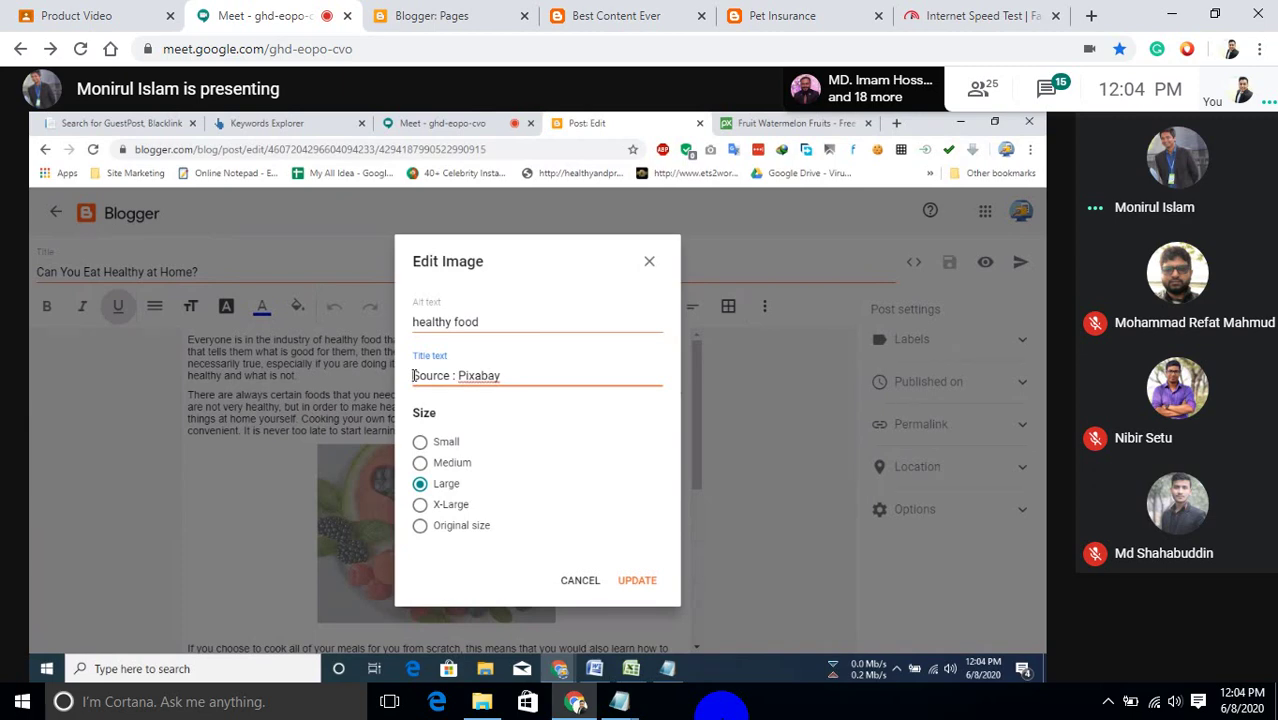
{"action": "type", "text": "Image"}
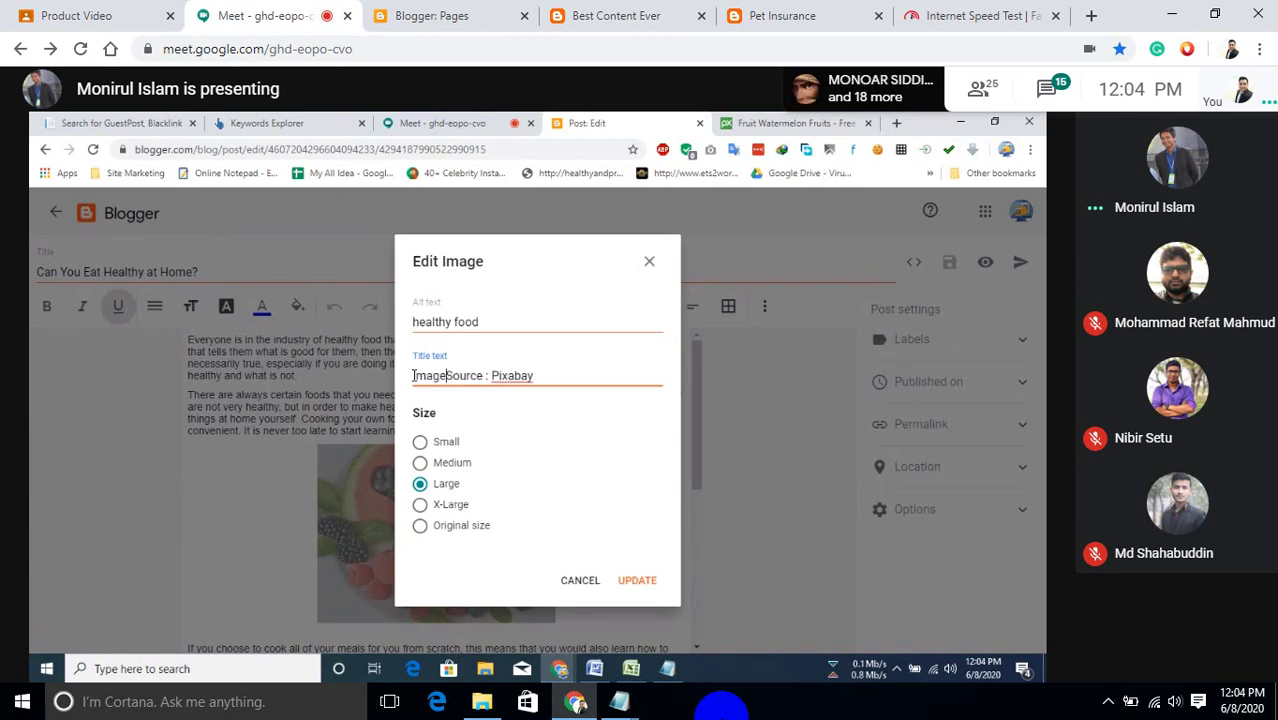
{"action": "type", "text": ": Hea"}
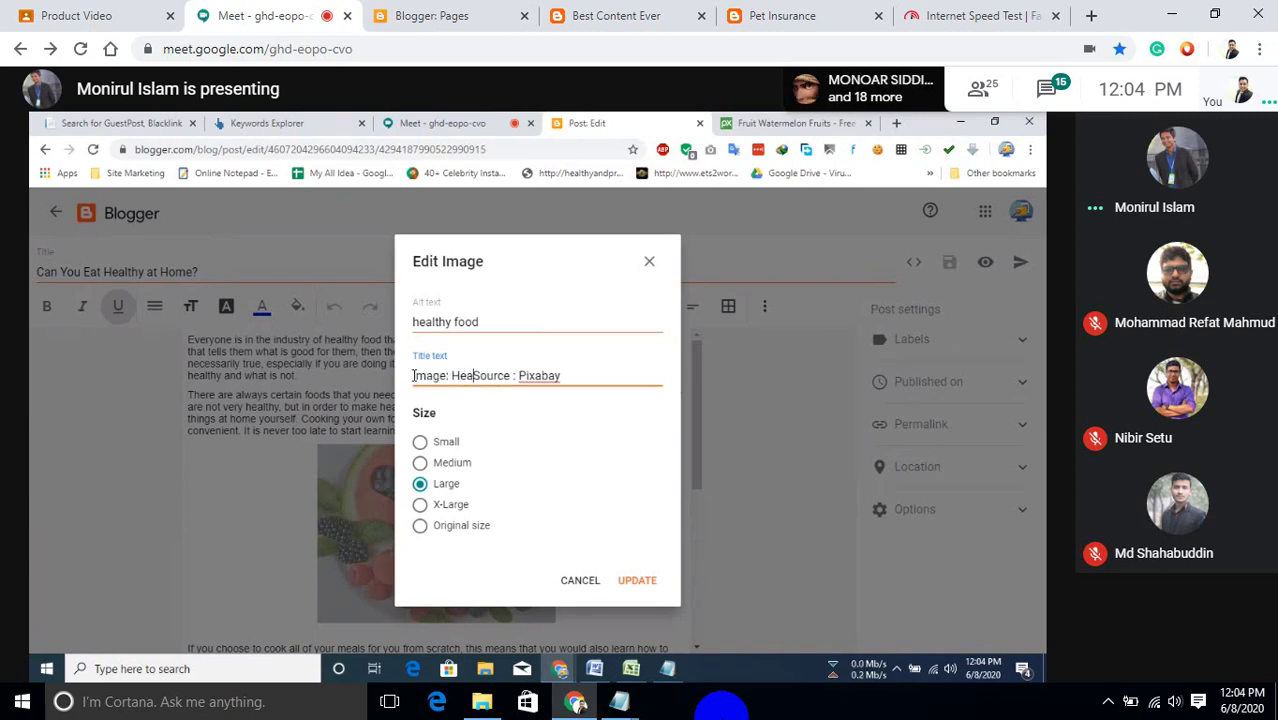
{"action": "type", "text": "lthy"}
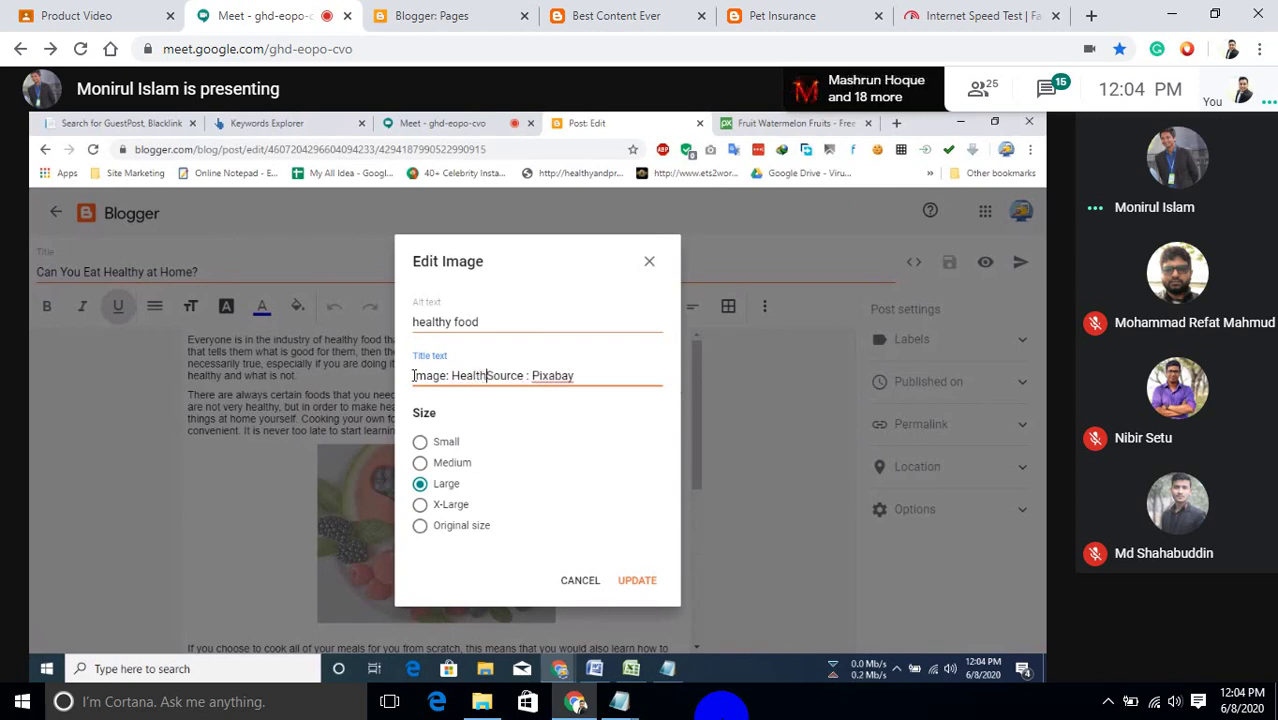
{"action": "type", "text": " Food"}
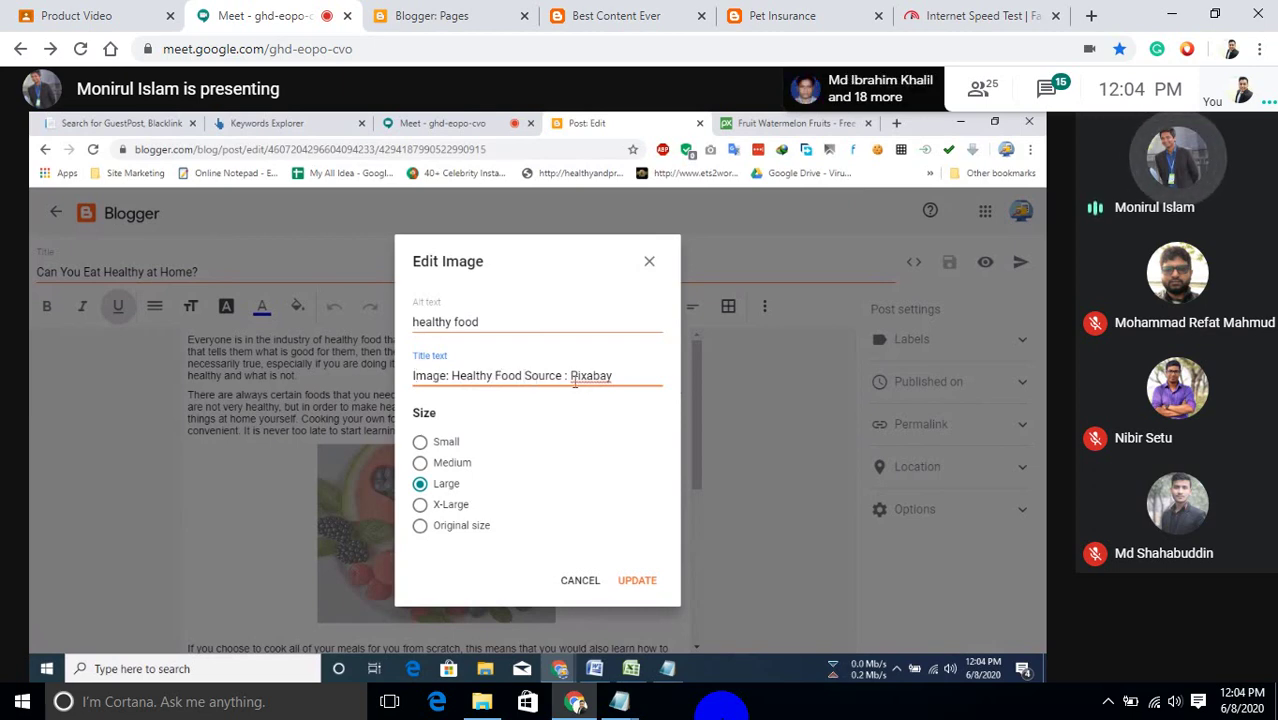
{"action": "left_click", "coordinate": [654, 581]}
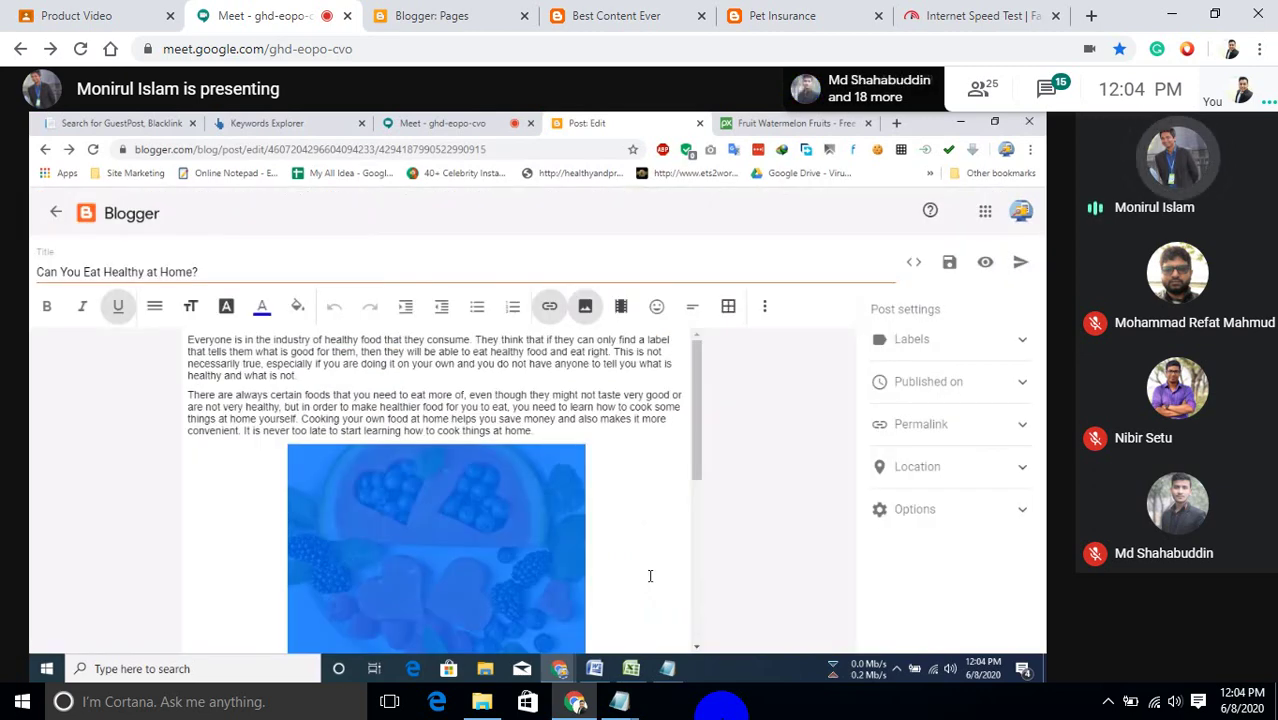
{"action": "scroll", "coordinate": [385, 440], "scroll_direction": "down", "scroll_amount": 3}
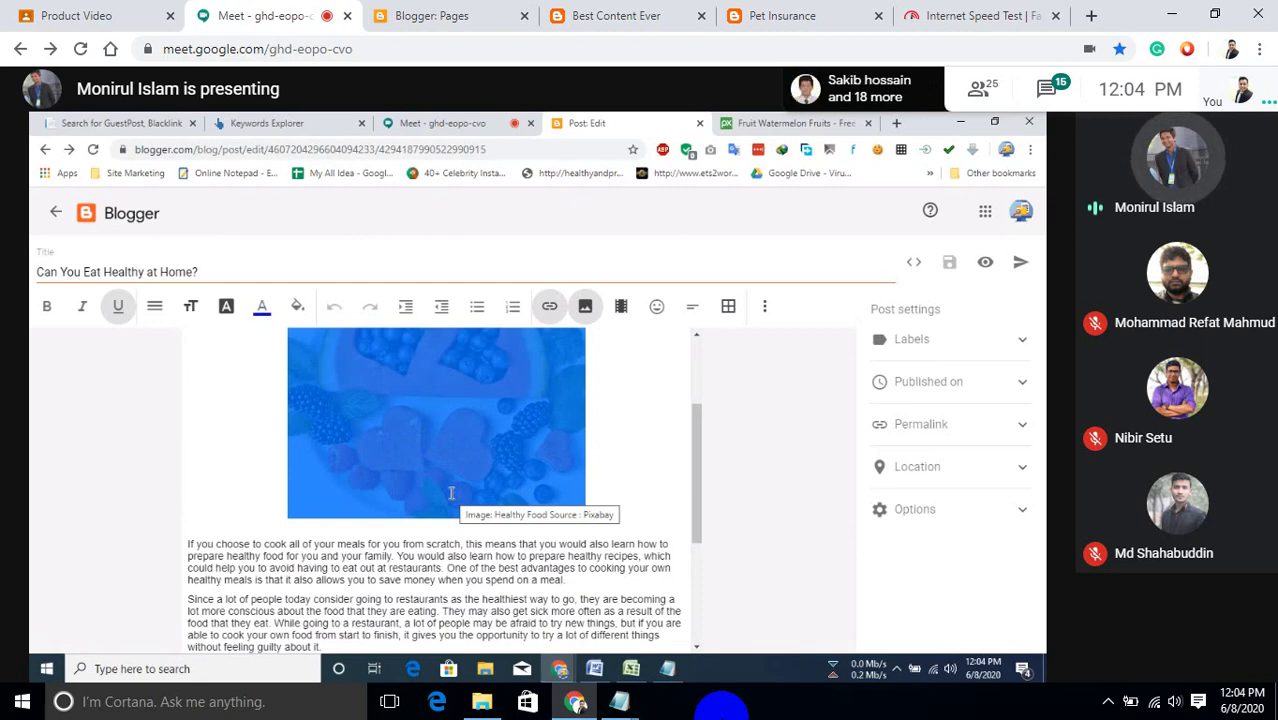
{"action": "scroll", "coordinate": [658, 519], "scroll_direction": "up", "scroll_amount": 1}
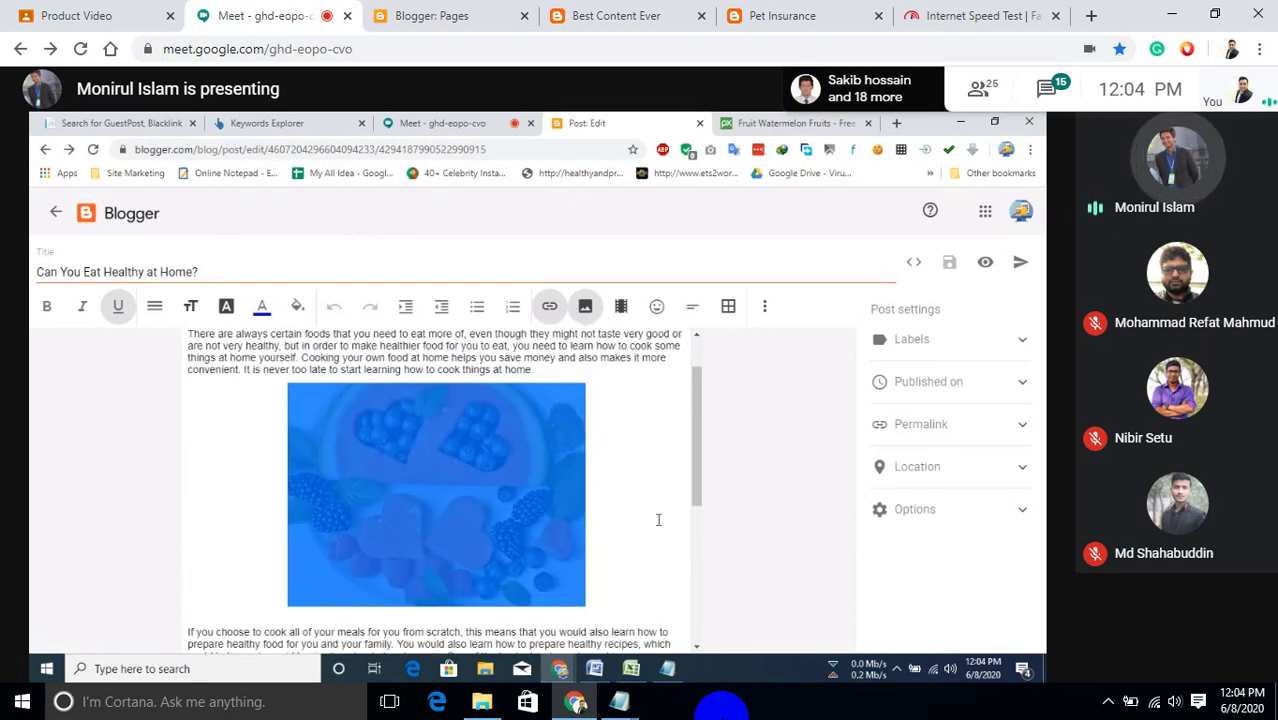
{"action": "scroll", "coordinate": [658, 519], "scroll_direction": "up", "scroll_amount": 1}
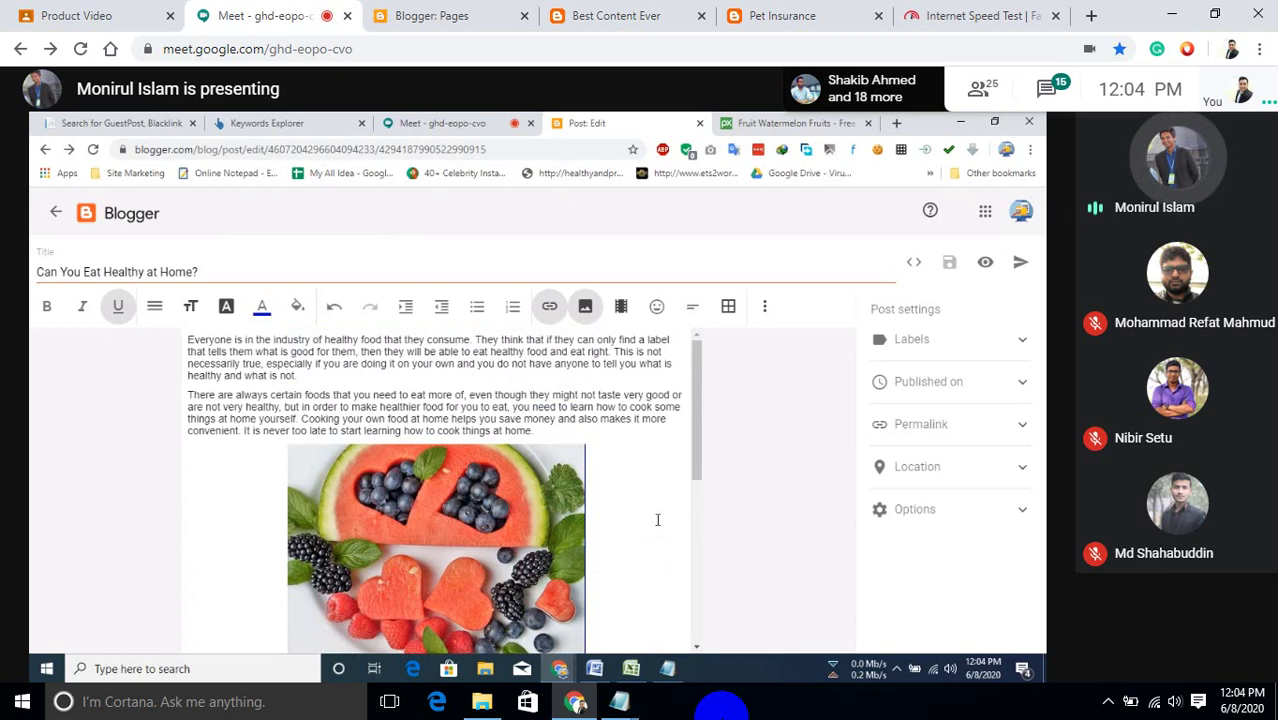
{"action": "scroll", "coordinate": [658, 519], "scroll_direction": "down", "scroll_amount": 2}
{"action": "left_click", "coordinate": [310, 569]}
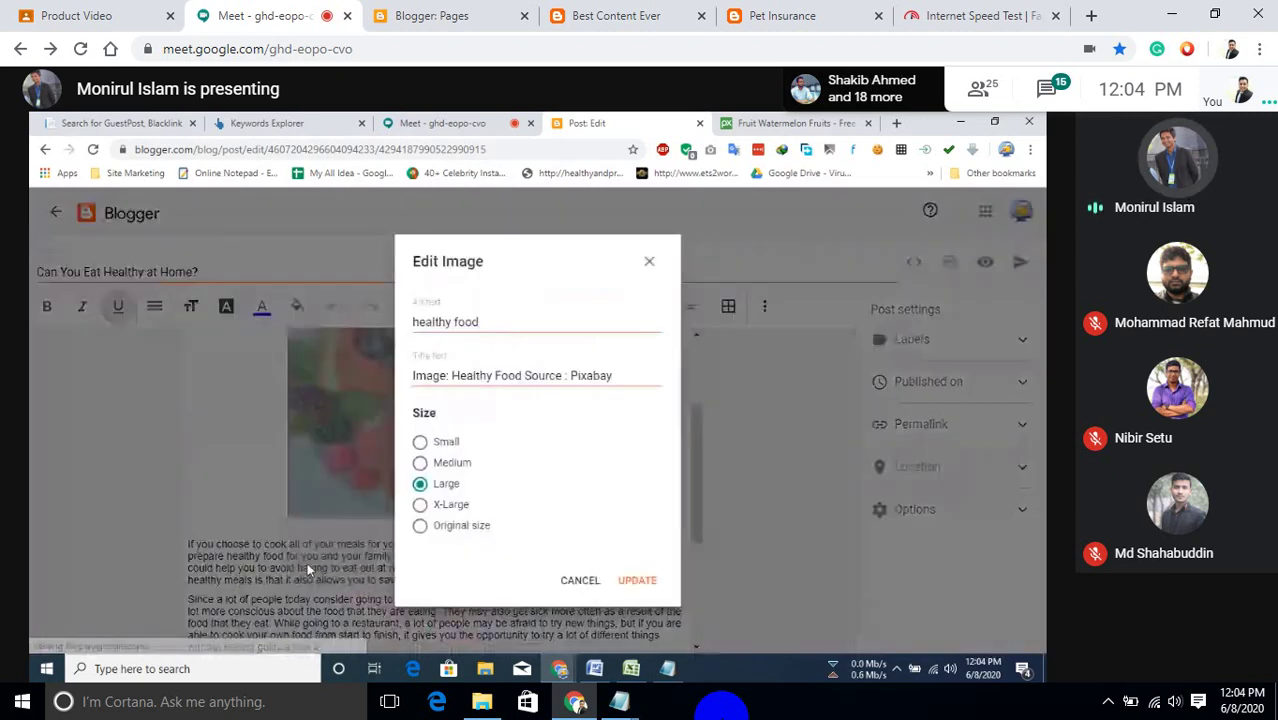
{"action": "left_click", "coordinate": [425, 505]}
{"action": "left_click", "coordinate": [631, 589]}
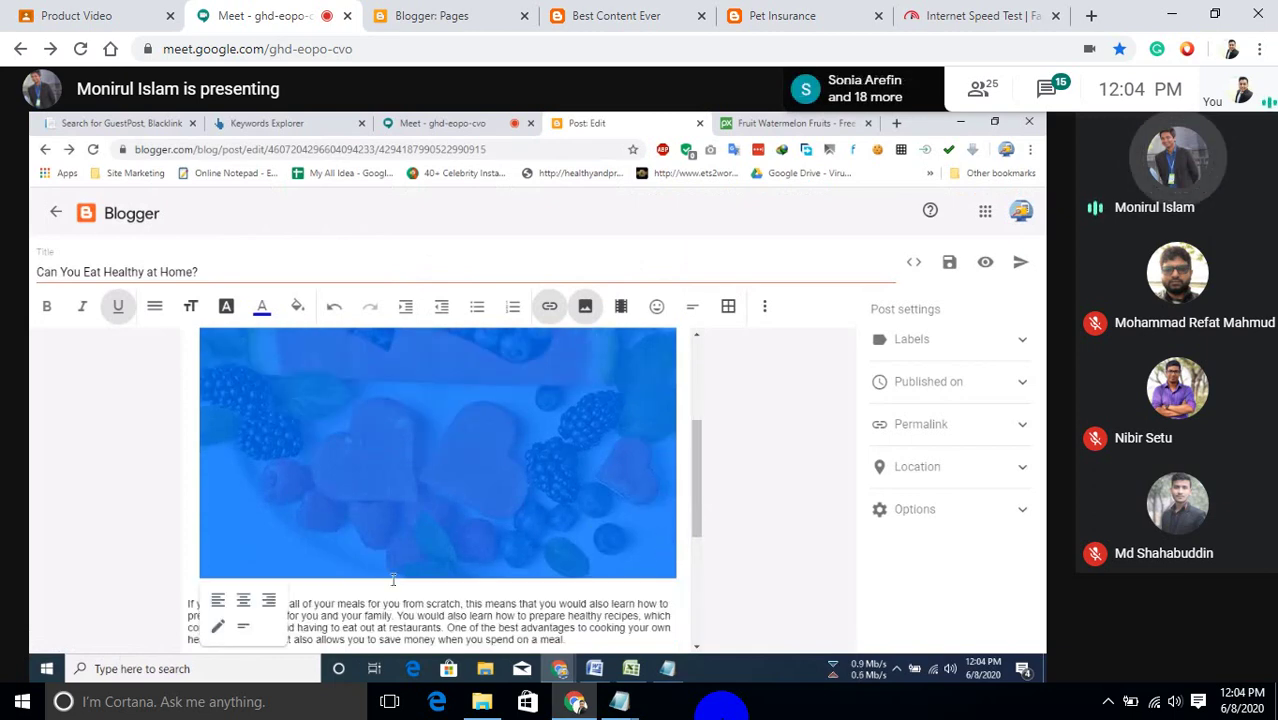
{"action": "left_click", "coordinate": [219, 626]}
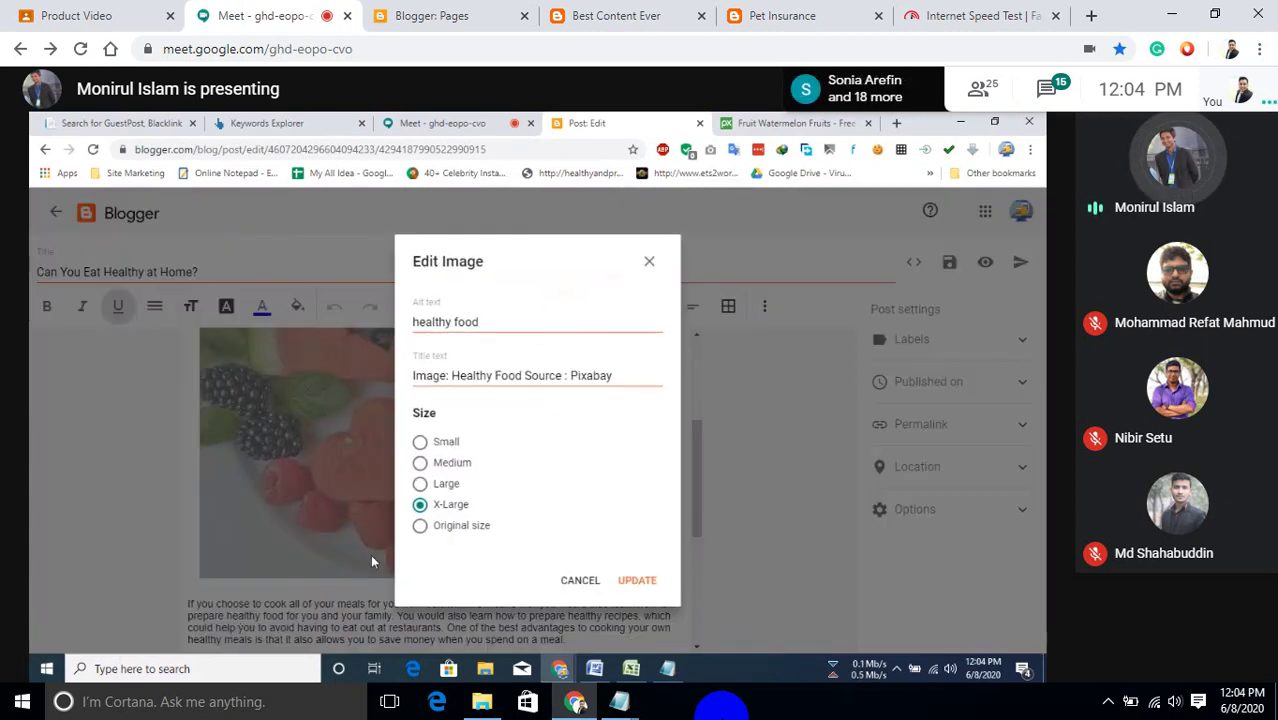
{"action": "left_click", "coordinate": [436, 488]}
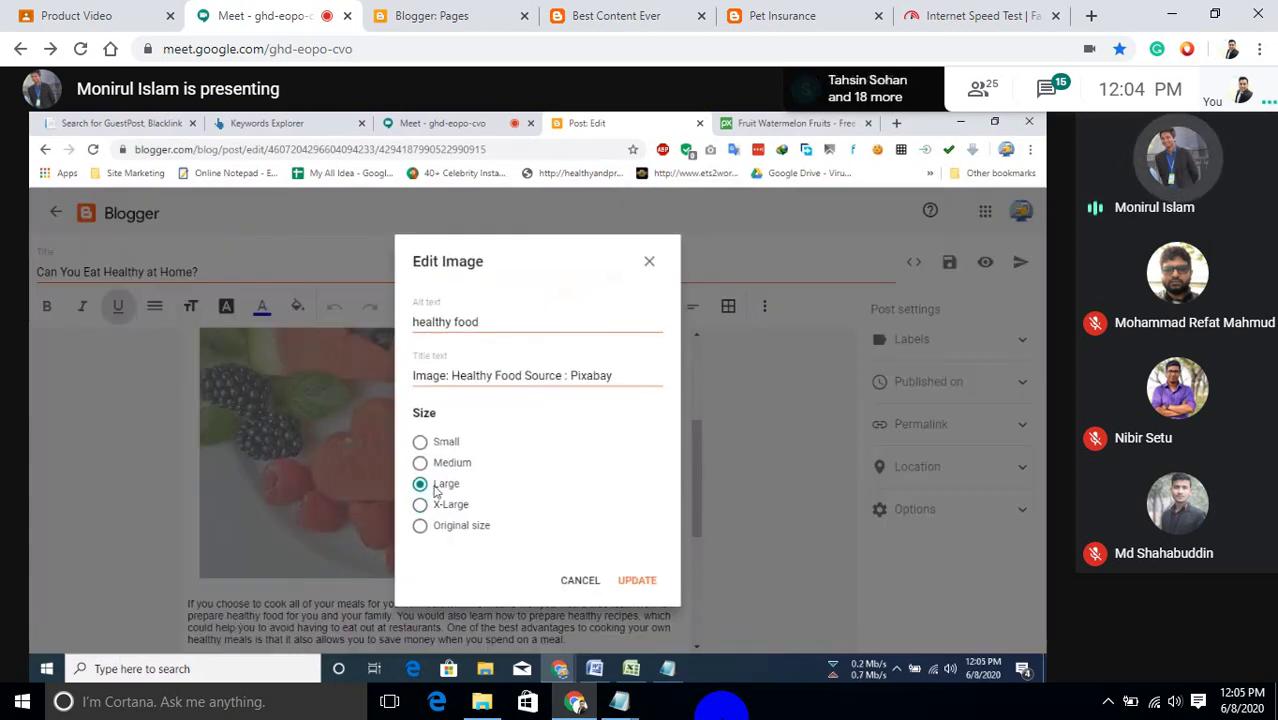
{"action": "left_click", "coordinate": [632, 580]}
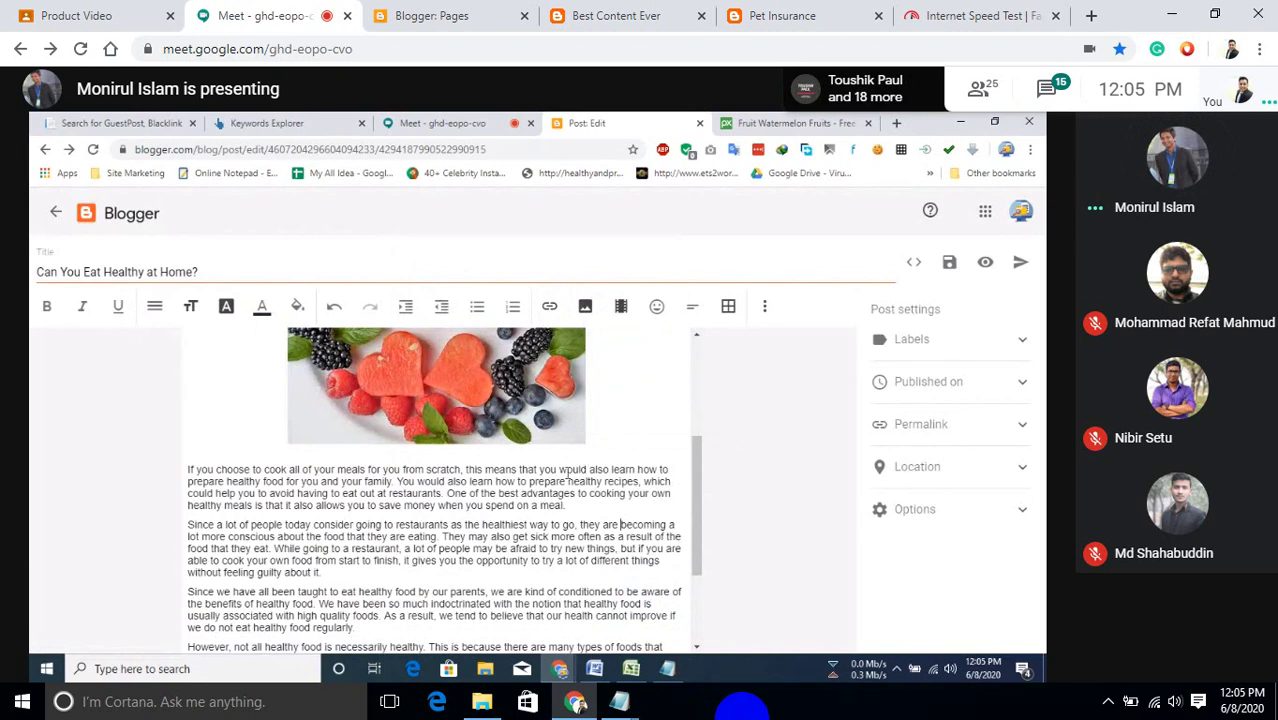
{"action": "scroll", "coordinate": [568, 475], "scroll_direction": "up", "scroll_amount": 5}
{"action": "scroll", "coordinate": [292, 428], "scroll_direction": "down", "scroll_amount": 10}
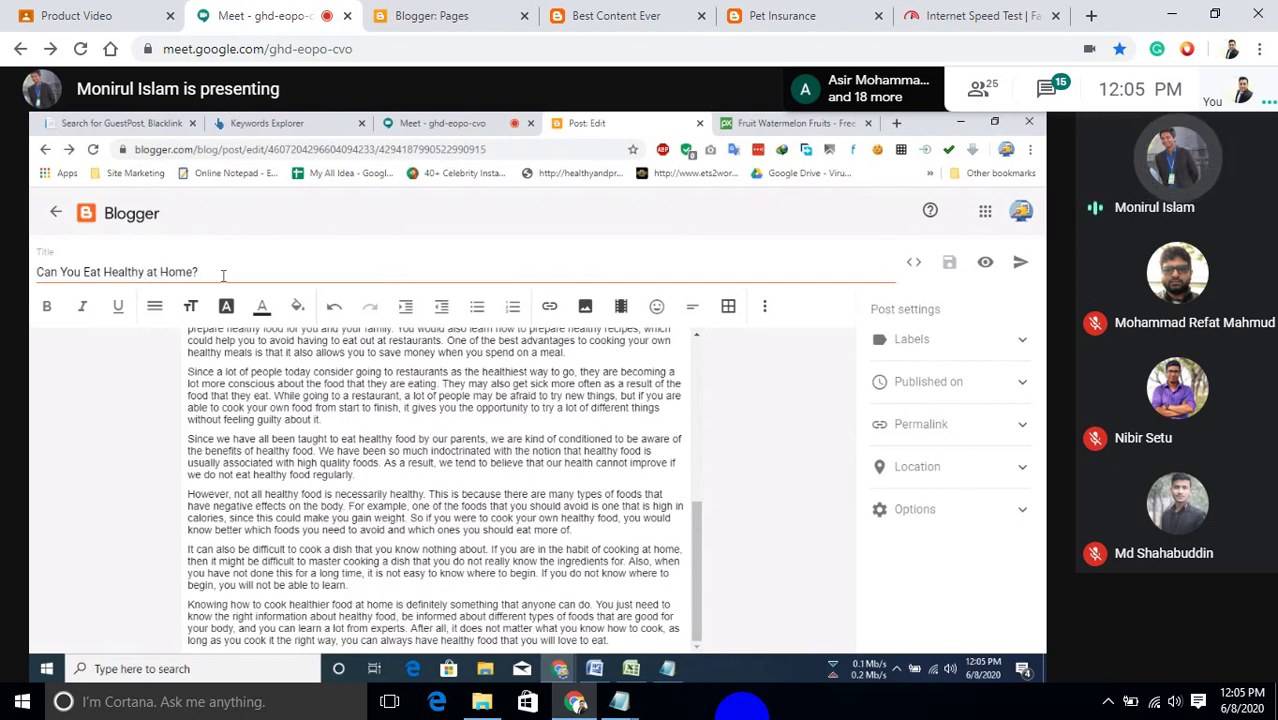
{"action": "left_click_drag", "start_coordinate": [226, 274], "coordinate": [32, 274]}
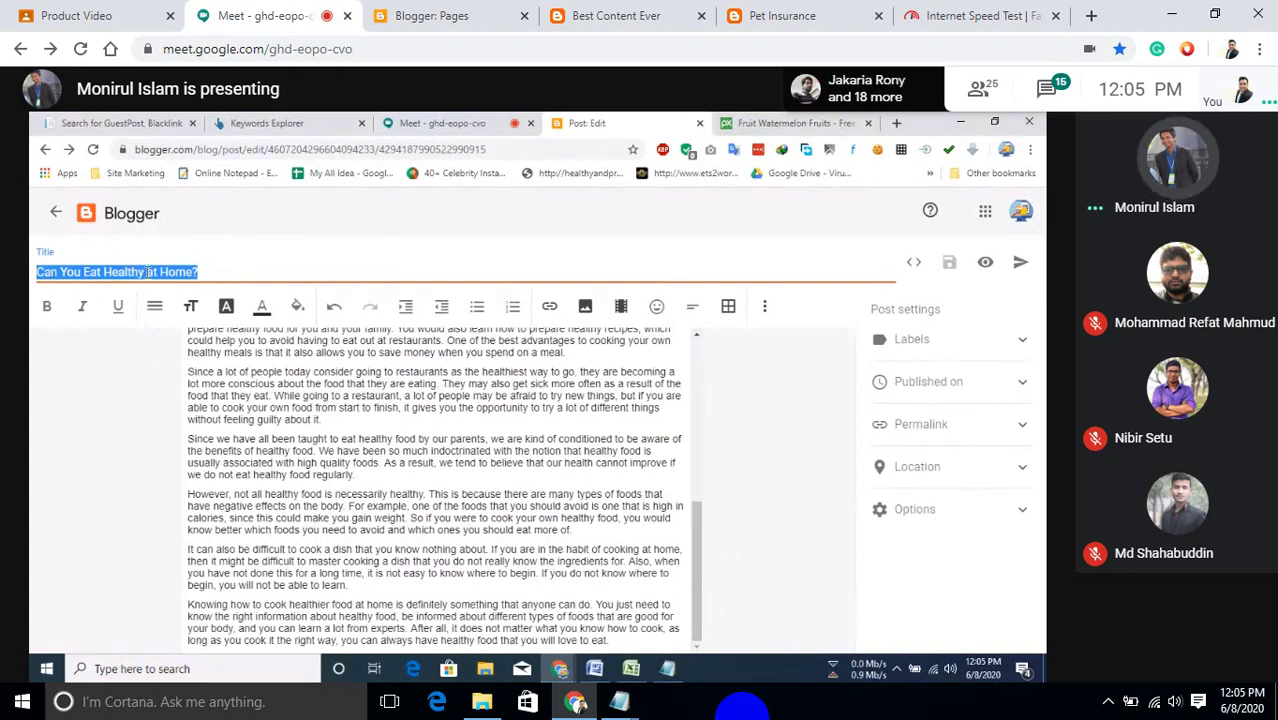
Switch the post's permalink setting to Custom Permalink.
{"action": "left_click", "coordinate": [193, 268]}
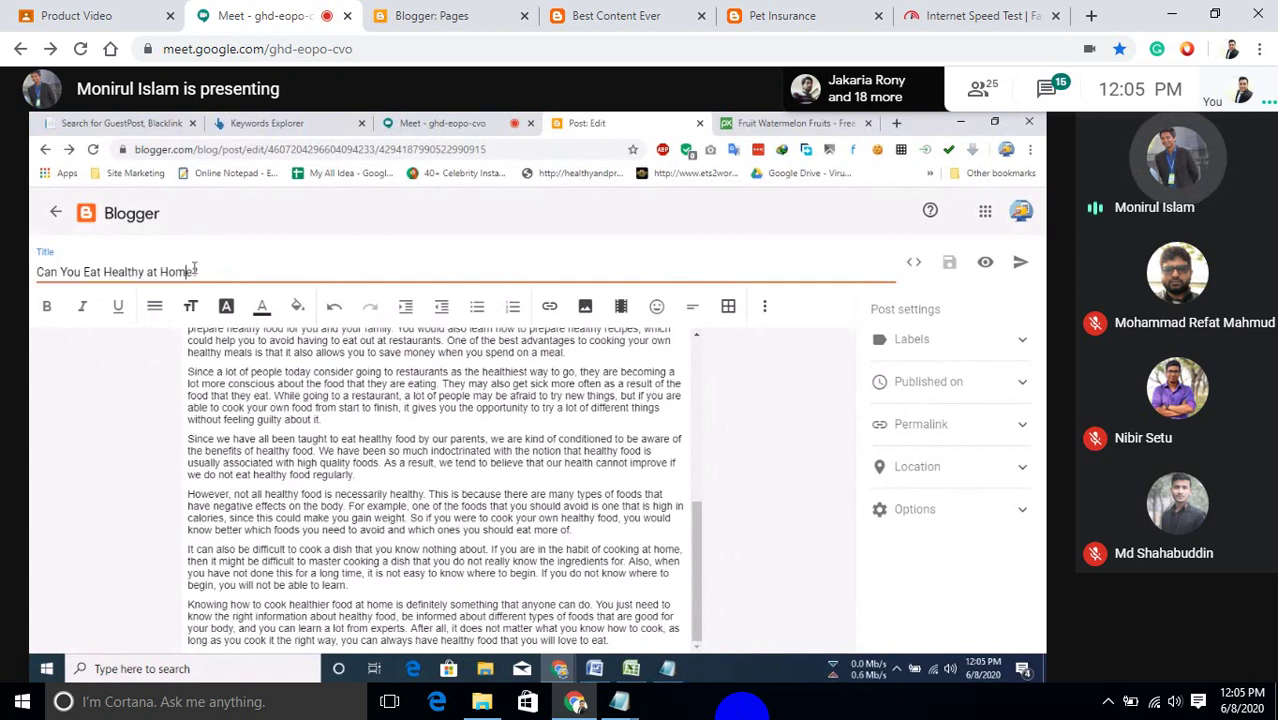
{"action": "left_click", "coordinate": [943, 432]}
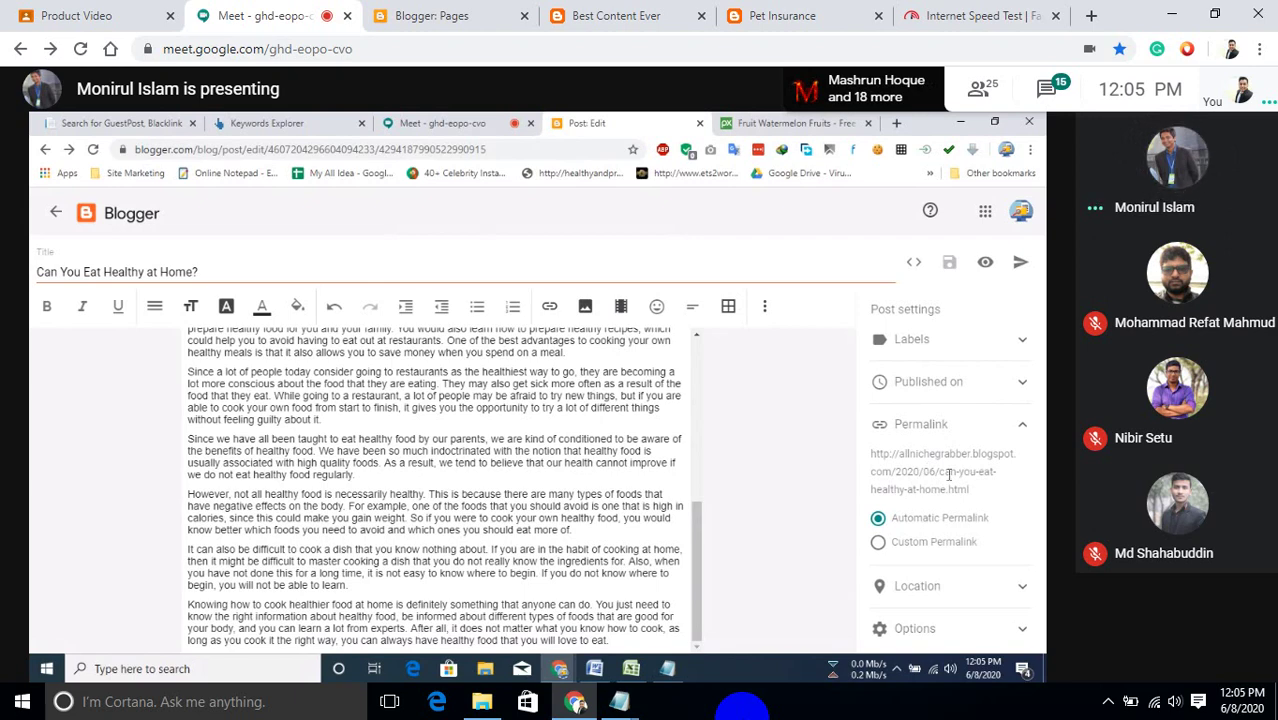
{"action": "left_click", "coordinate": [880, 545]}
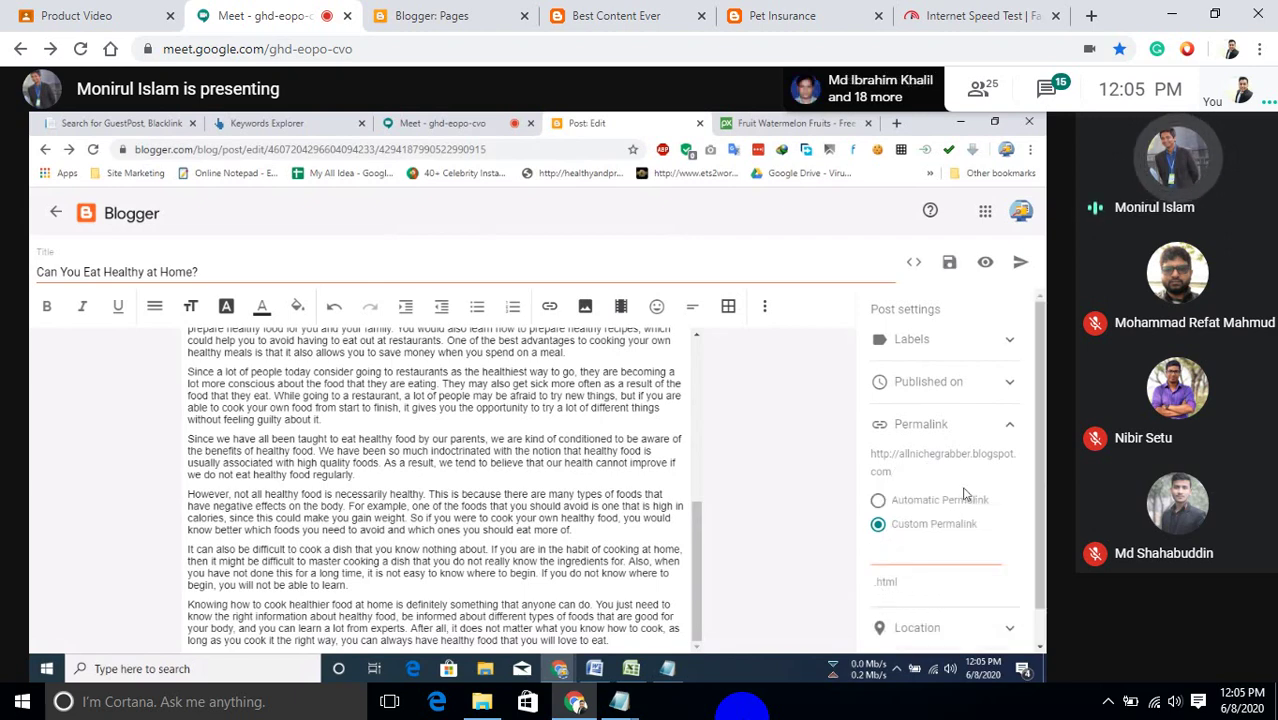
{"action": "double_click", "coordinate": [955, 455]}
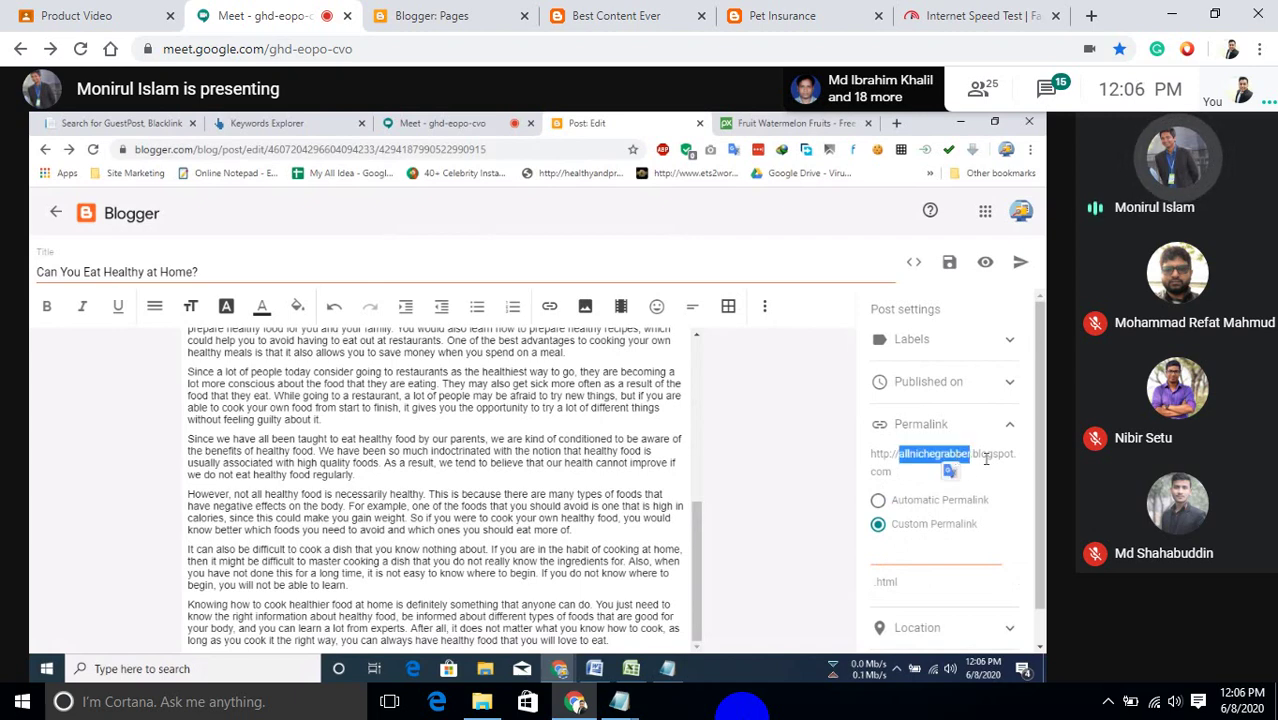
{"action": "left_click", "coordinate": [986, 458]}
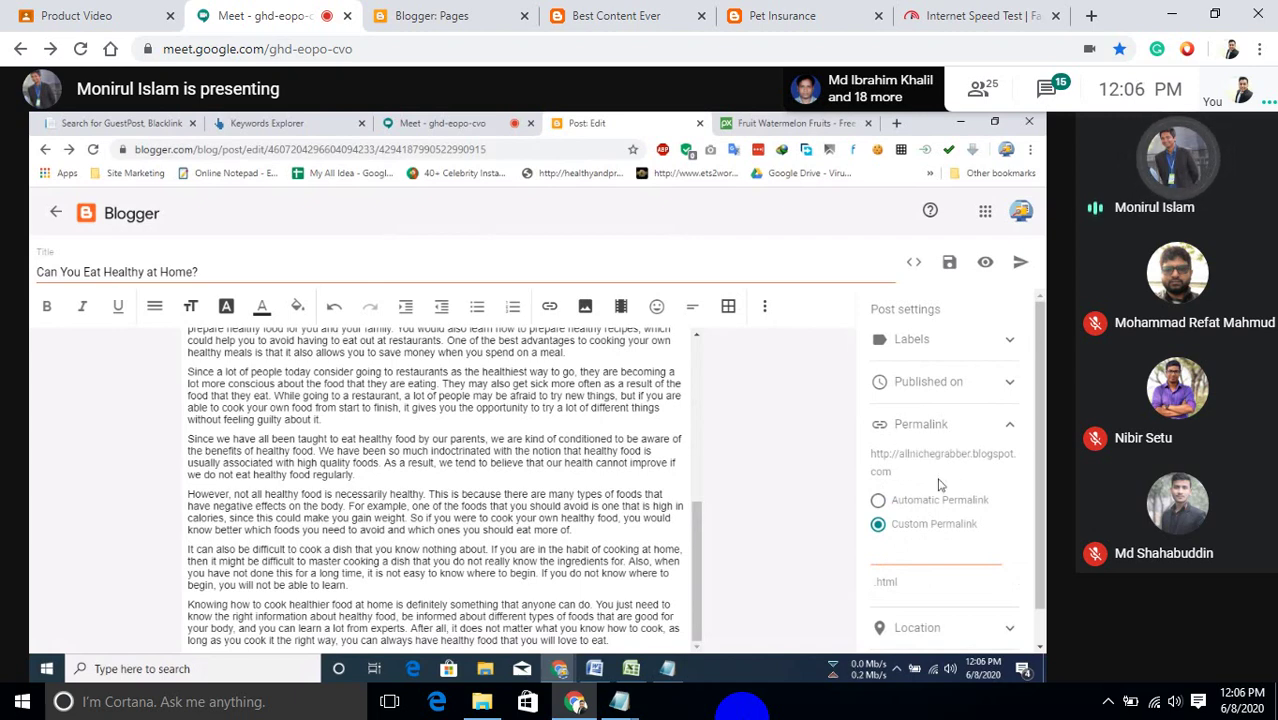
{"action": "left_click", "coordinate": [897, 559]}
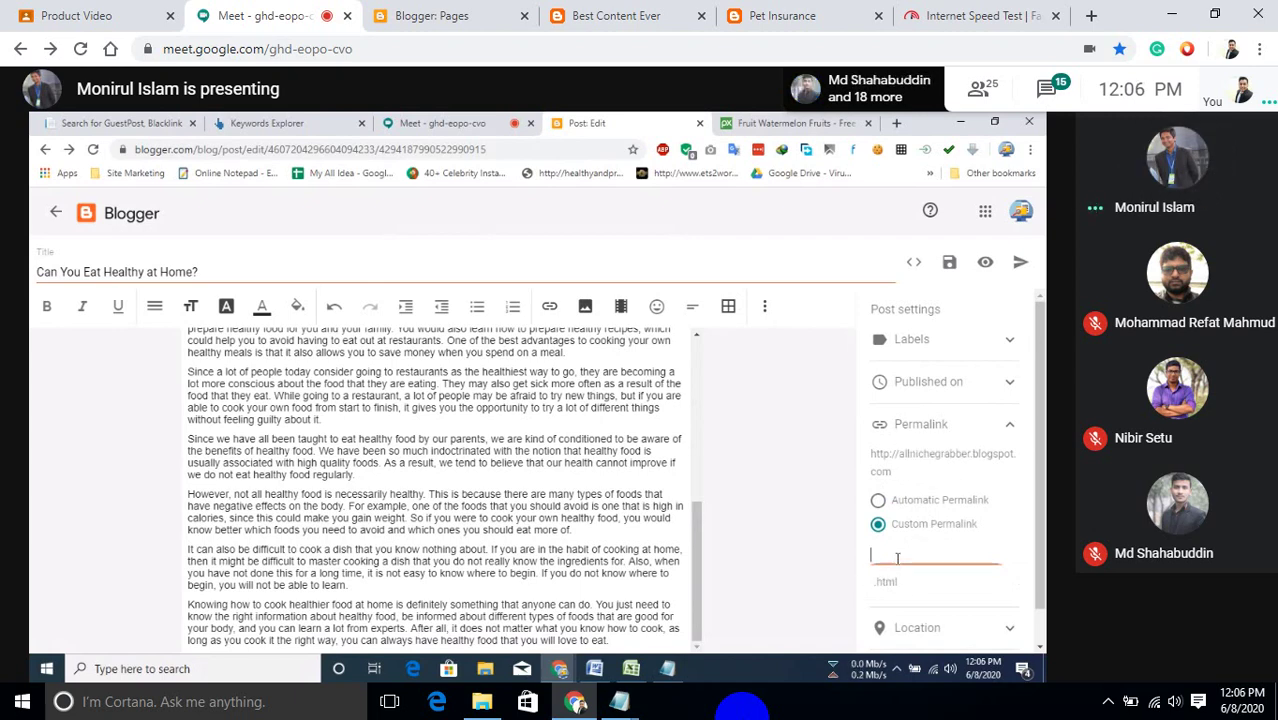
Paste the post title into the custom permalink and replace its spaces with hyphens.
{"action": "triple_click", "coordinate": [54, 270]}
{"action": "key", "text": "ctrl+c"}
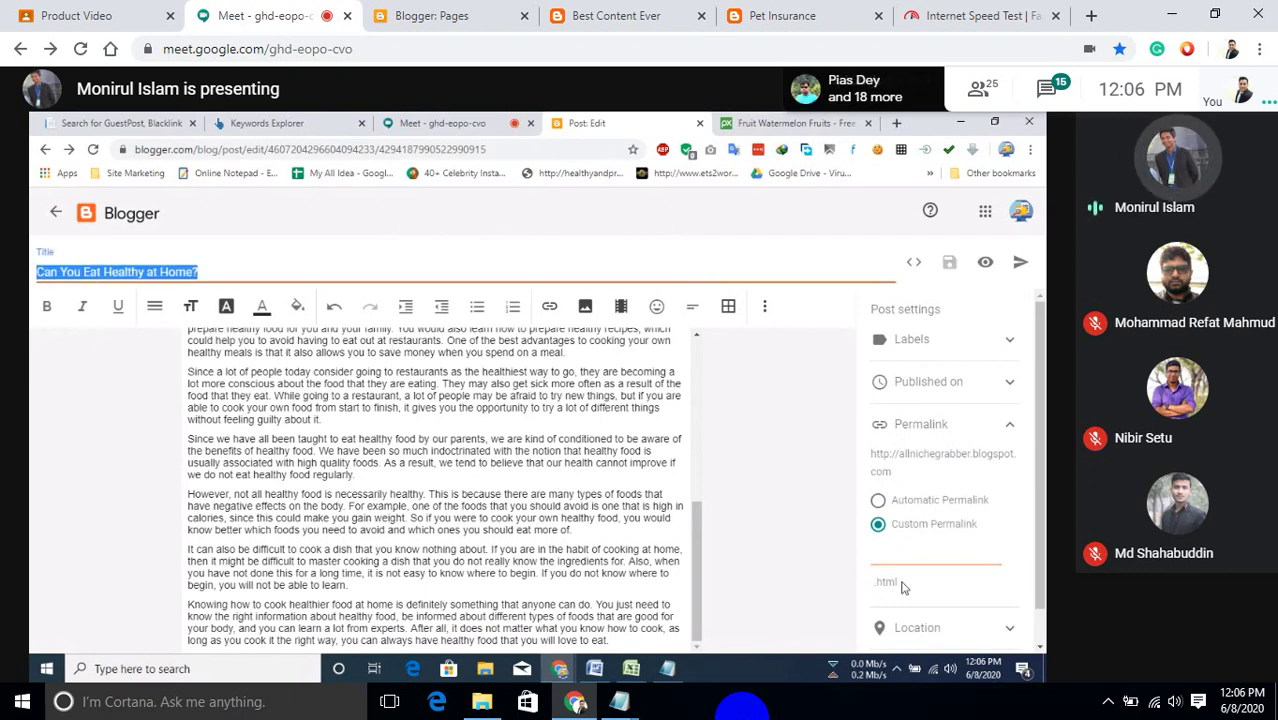
{"action": "left_click", "coordinate": [892, 560]}
{"action": "key", "text": "ctrl+v"}
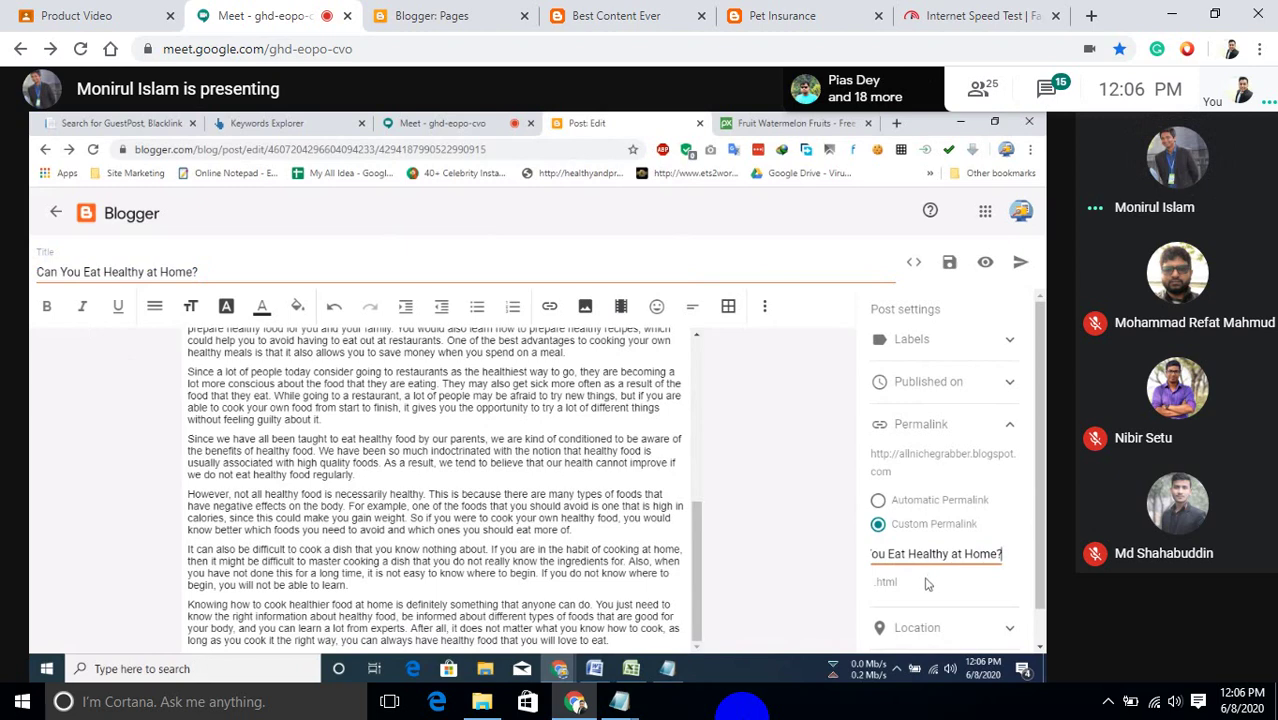
{"action": "key", "text": "Left"}
{"action": "key", "text": "Left"}
{"action": "key", "text": "Left"}
{"action": "key", "text": "Left"}
{"action": "key", "text": "Left"}
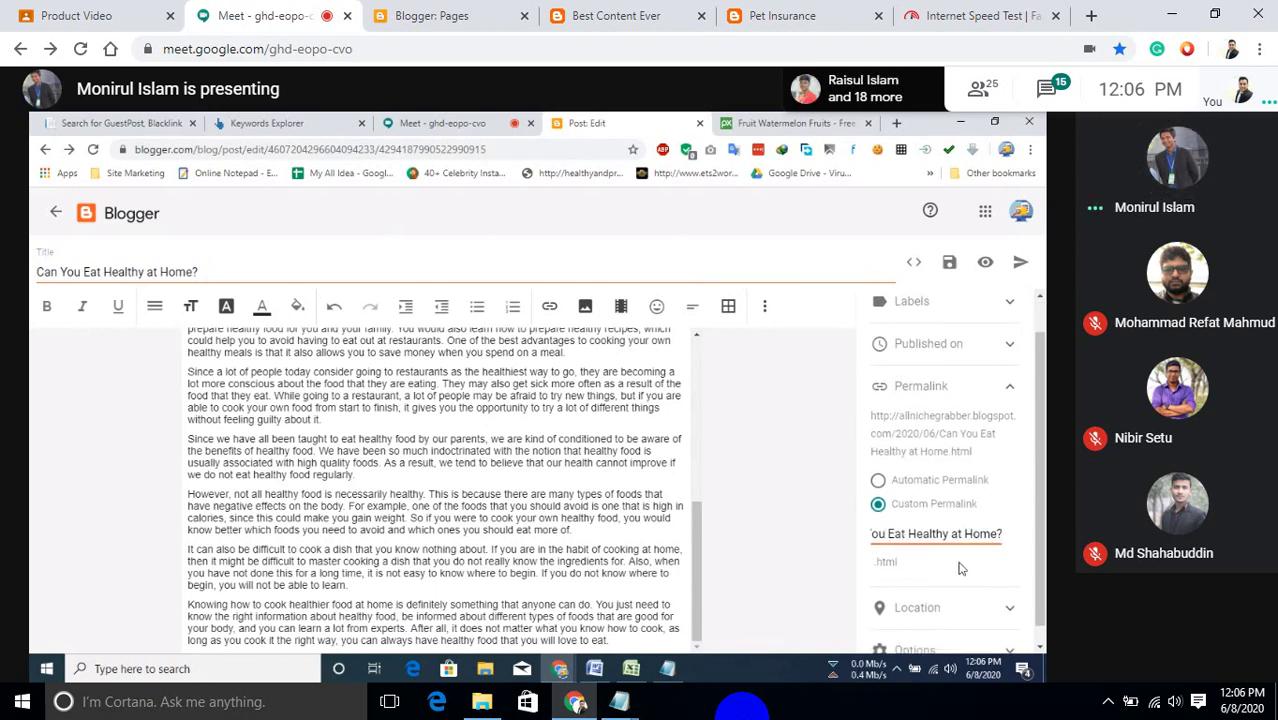
{"action": "key", "text": "Left"}
{"action": "key", "text": "Left"}
{"action": "key", "text": "Left"}
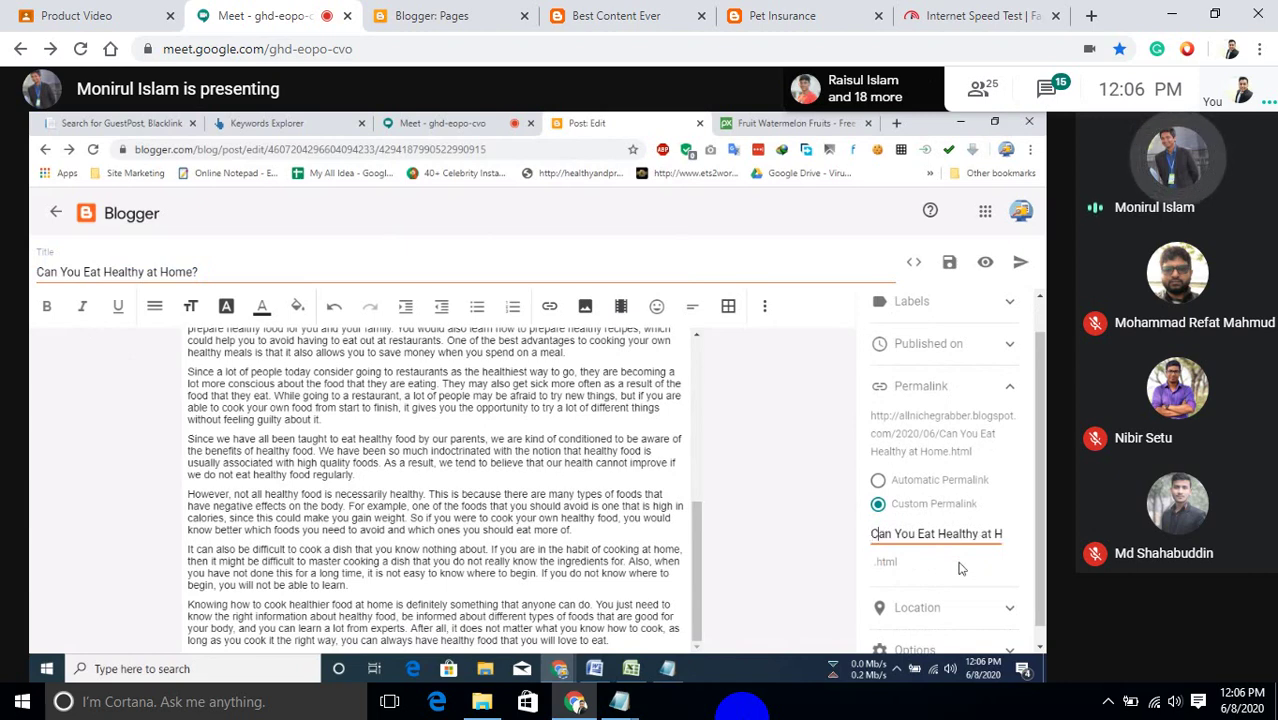
{"action": "key", "text": "BackSpace"}
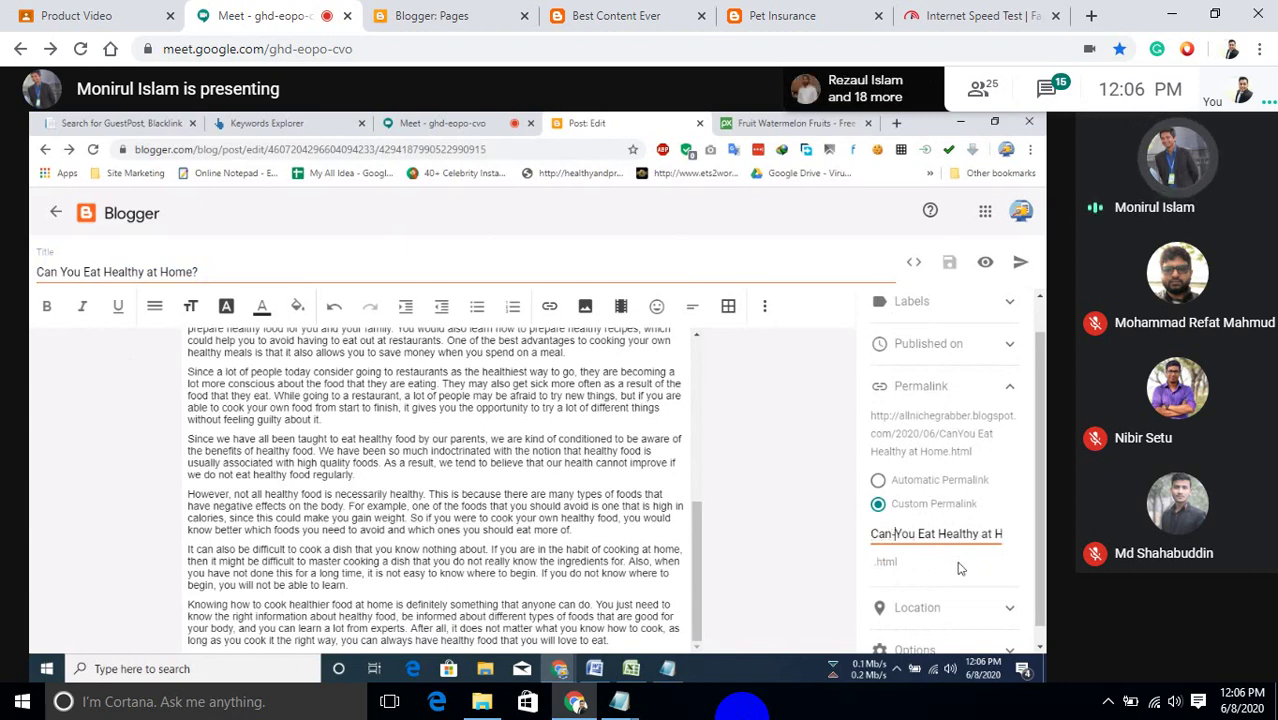
{"action": "type", "text": "-"}
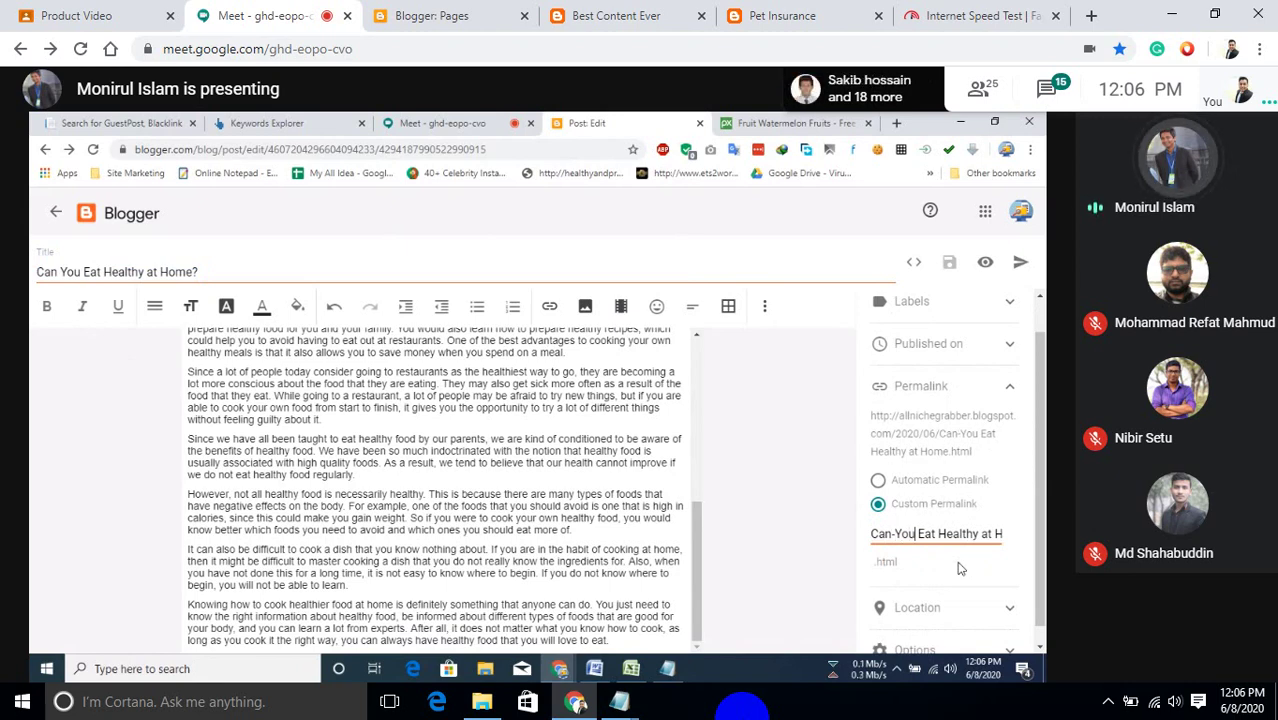
{"action": "key", "text": "Right"}
{"action": "key", "text": "Right"}
{"action": "key", "text": "Right"}
{"action": "key", "text": "Delete"}
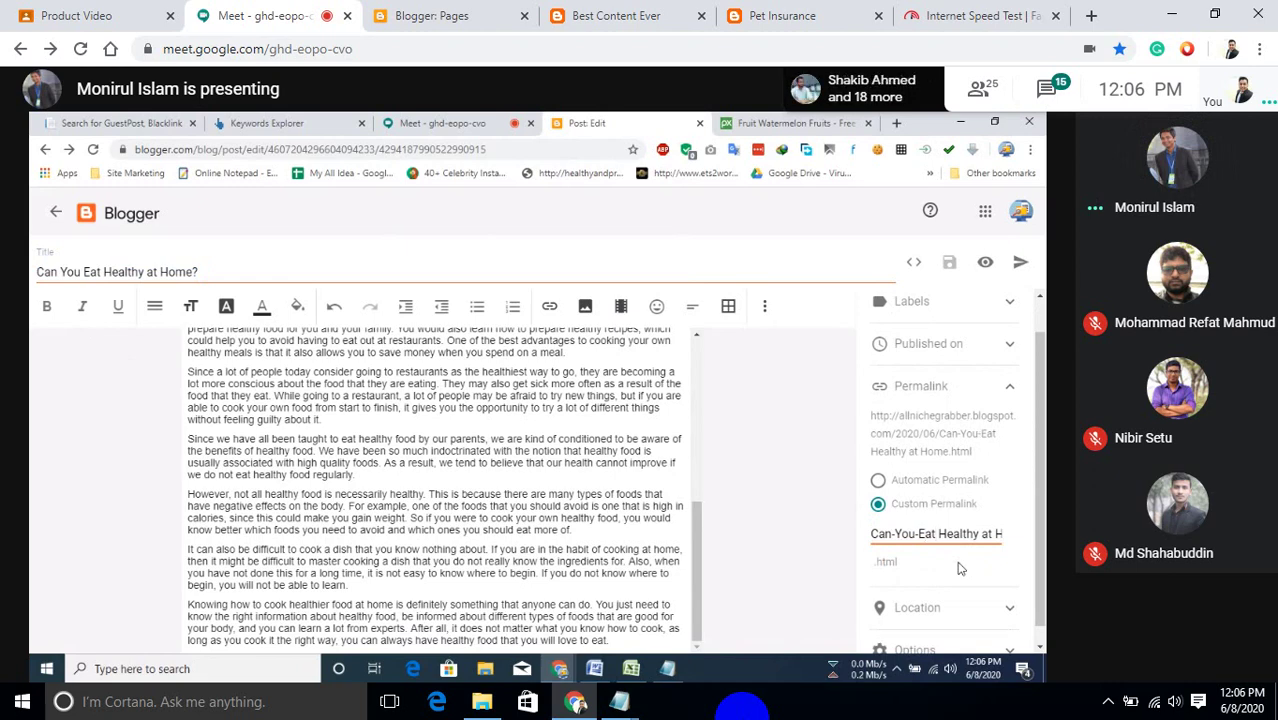
{"action": "key", "text": "Delete"}
{"action": "type", "text": "-"}
{"action": "key", "text": "Right"}
{"action": "key", "text": "Right"}
{"action": "key", "text": "Right"}
{"action": "key", "text": "Right"}
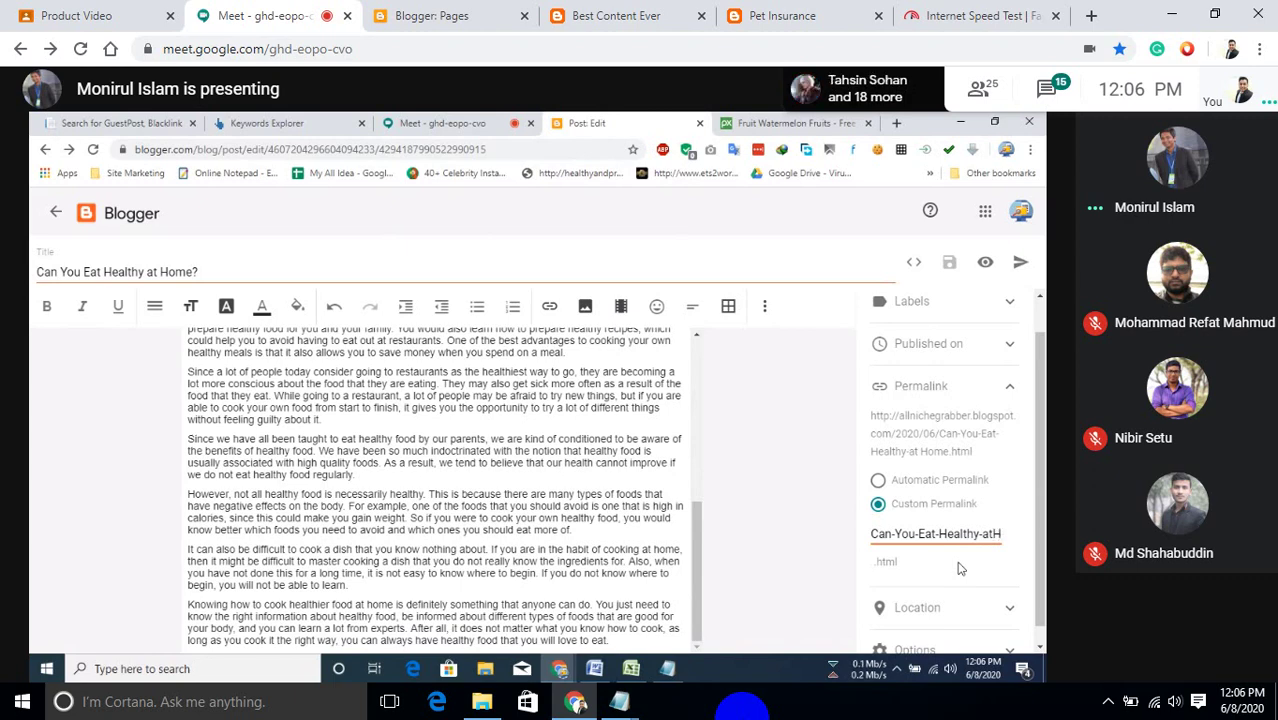
{"action": "key", "text": "Right"}
{"action": "key", "text": "Right"}
{"action": "key", "text": "Right"}
{"action": "key", "text": "Right"}
{"action": "key", "text": "Right"}
{"action": "key", "text": "Right"}
{"action": "key", "text": "Right"}
{"action": "key", "text": "Right"}
{"action": "key", "text": "Right"}
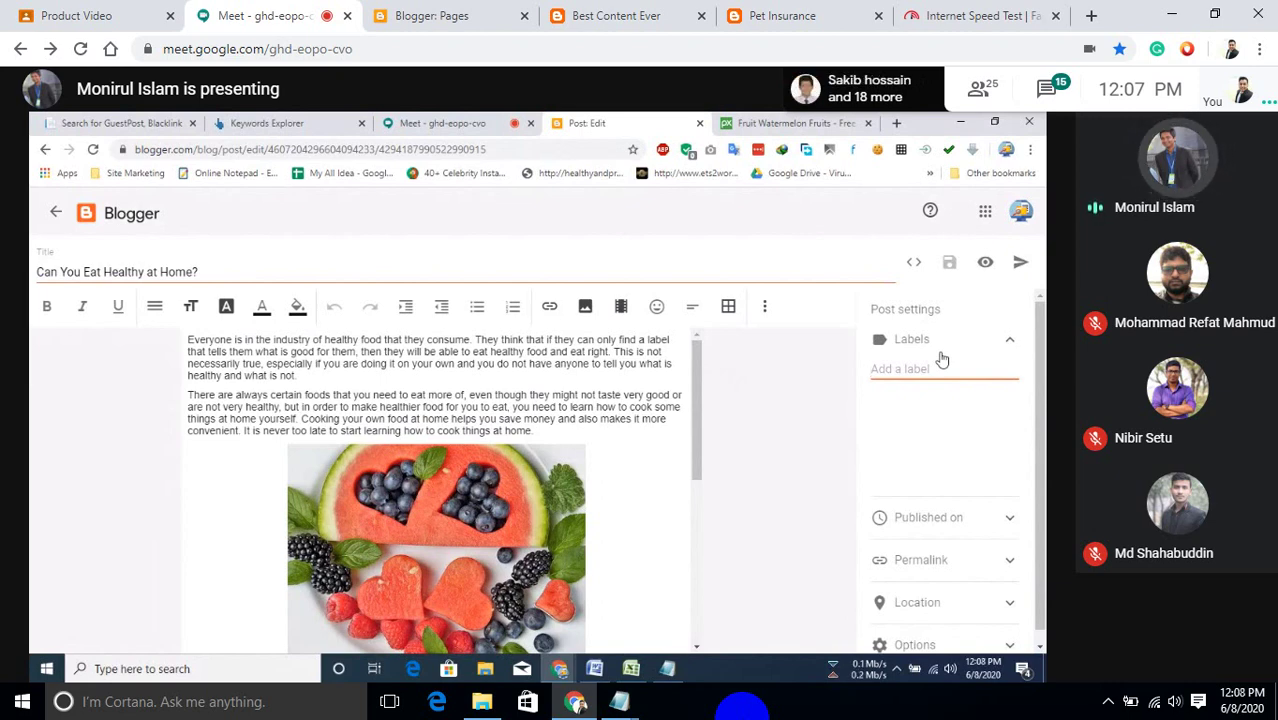
Create and tick the new 'health' label, then type ', healthy Food' after it.
{"action": "type", "text": "health"}
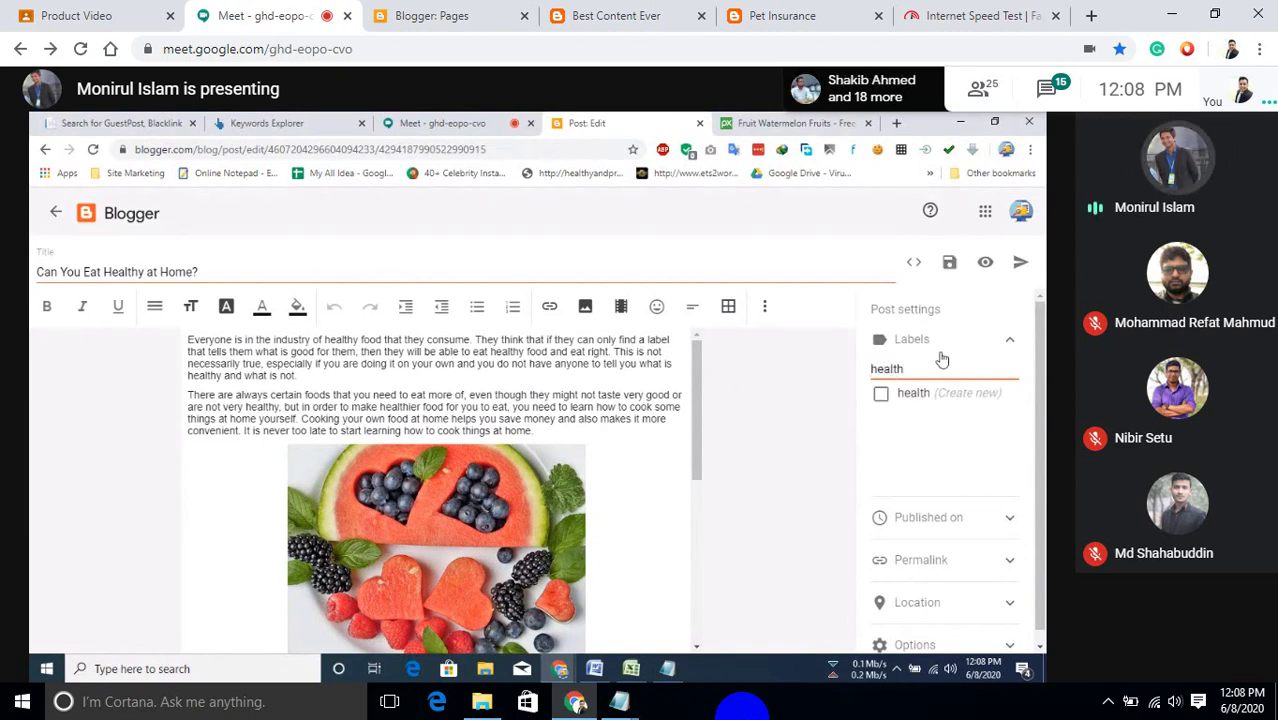
{"action": "left_click", "coordinate": [898, 396]}
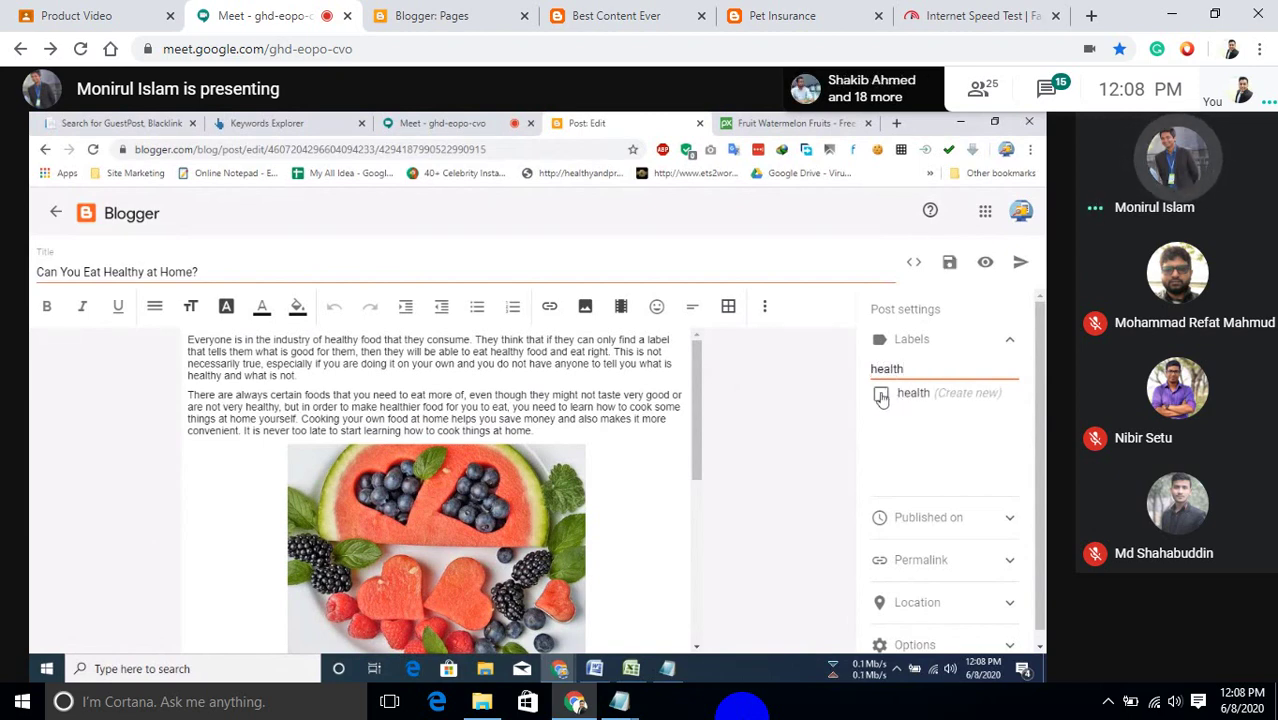
{"action": "double_click", "coordinate": [930, 372]}
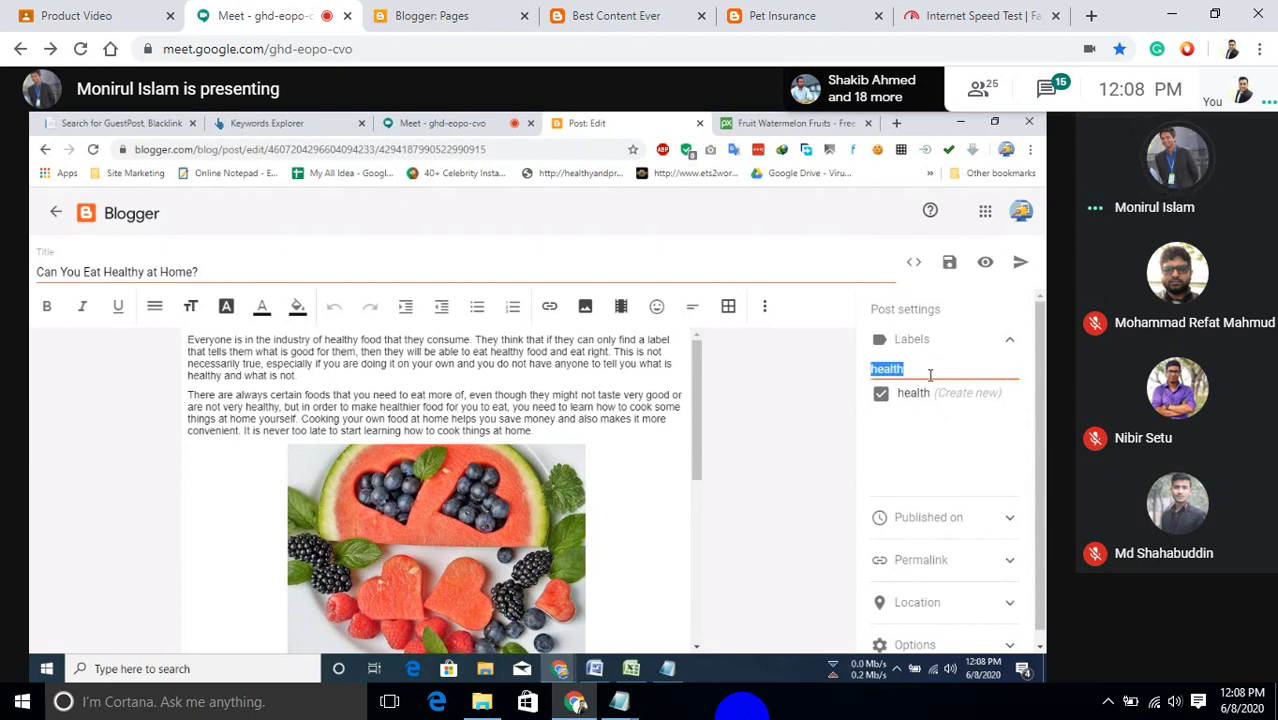
{"action": "key", "text": "BackSpace"}
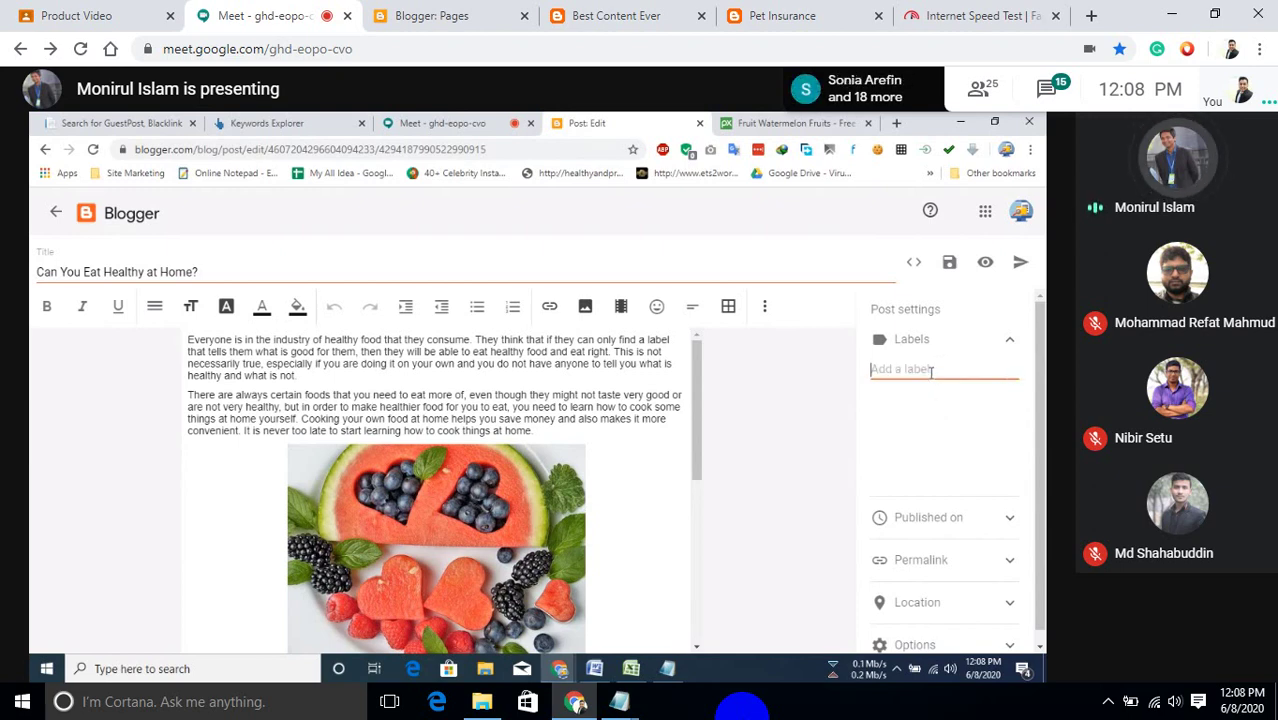
{"action": "key", "text": "ctrl+z"}
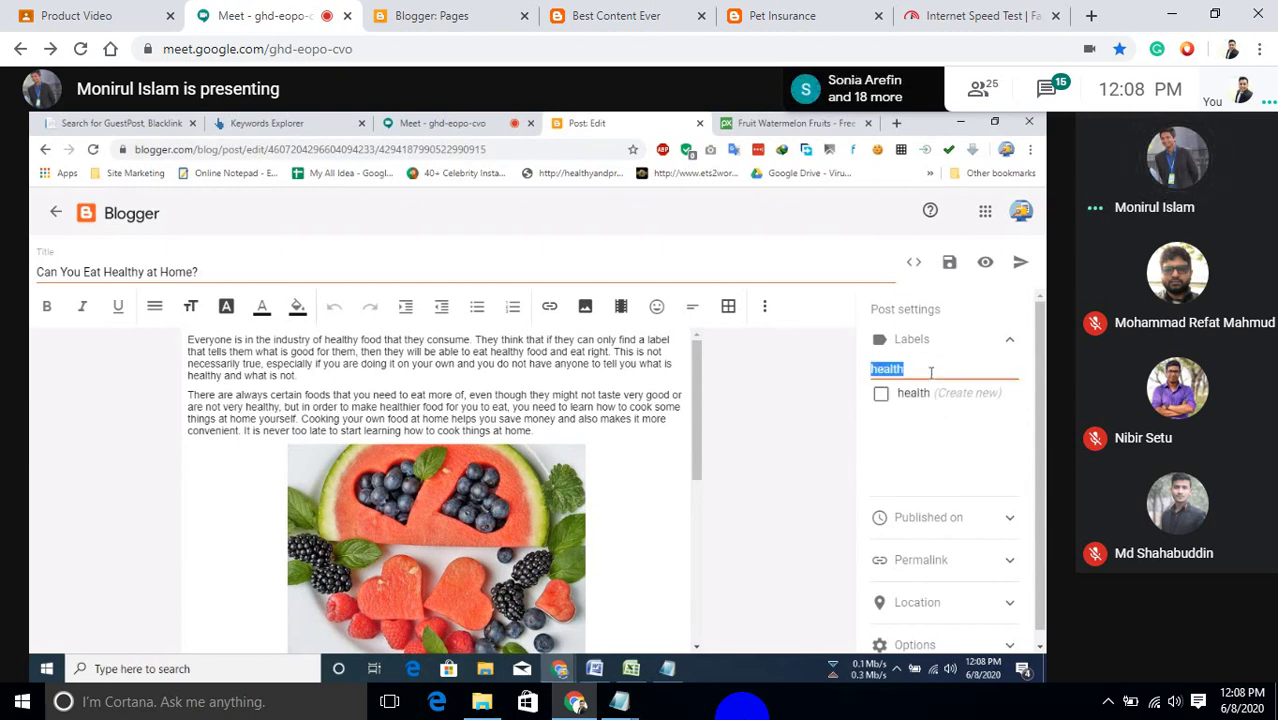
{"action": "left_click", "coordinate": [955, 395]}
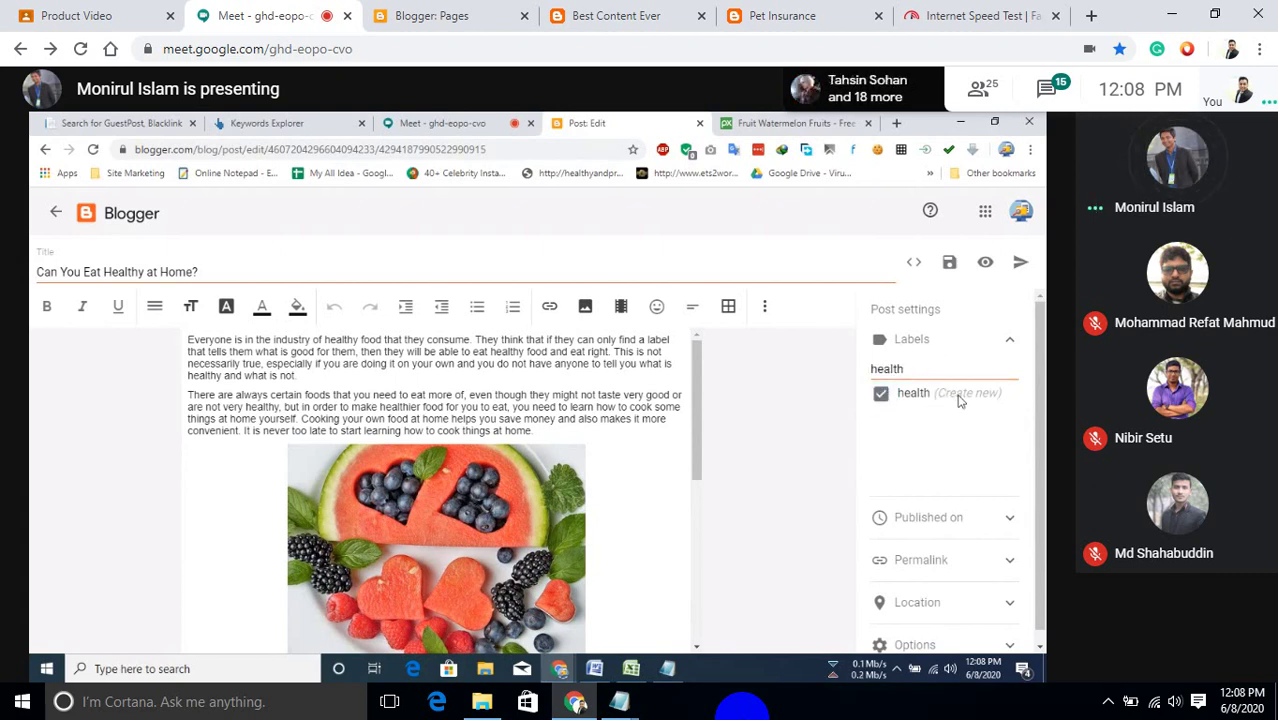
{"action": "left_click", "coordinate": [958, 397]}
{"action": "left_click", "coordinate": [880, 394]}
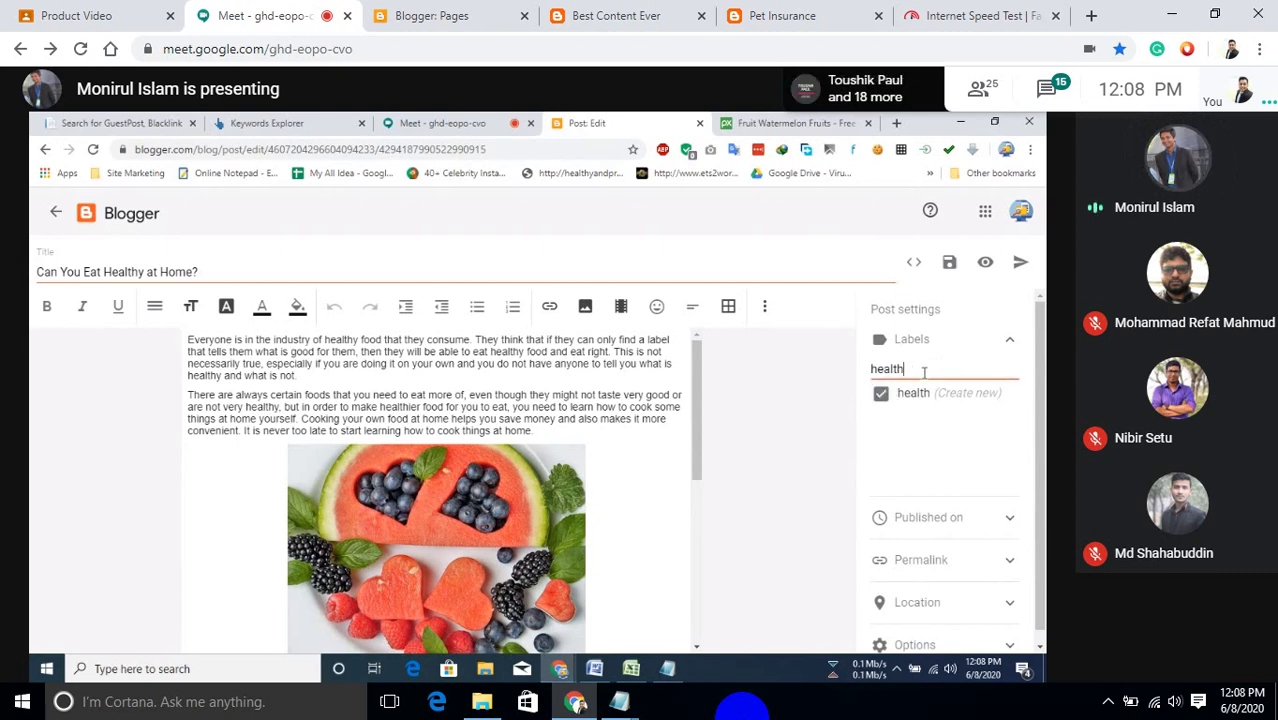
{"action": "type", "text": ","}
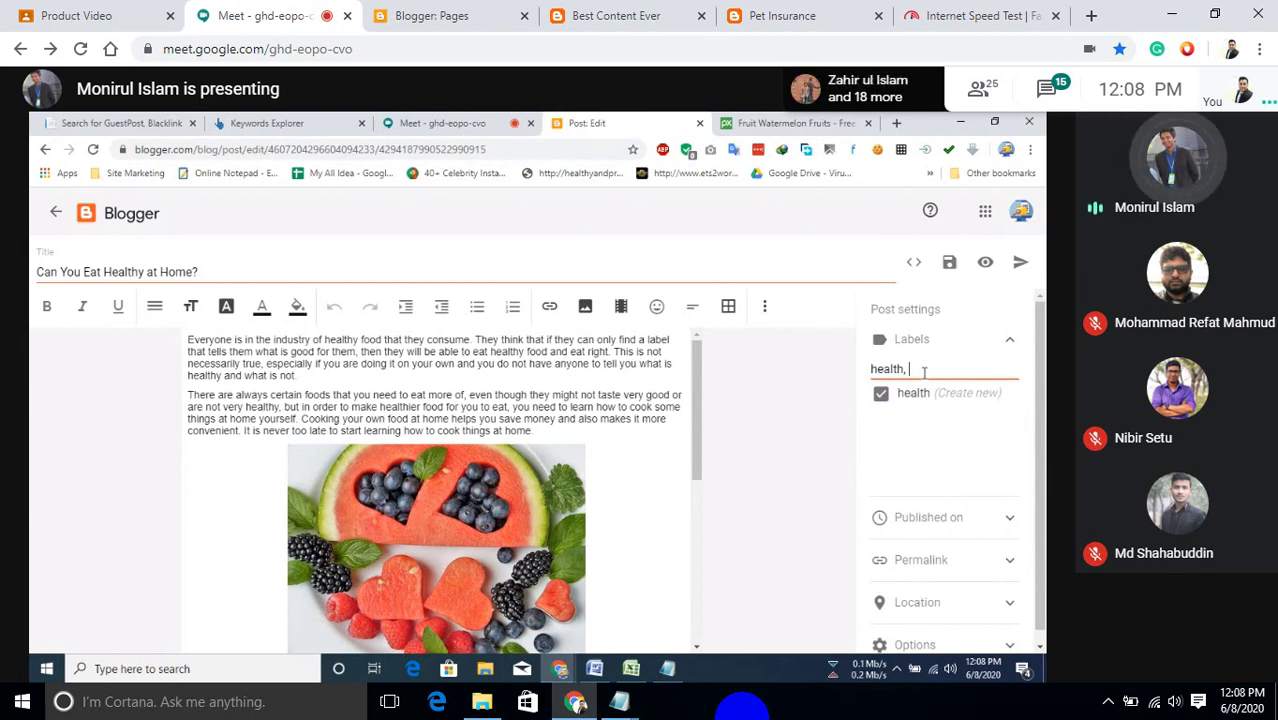
{"action": "type", "text": " healthy"}
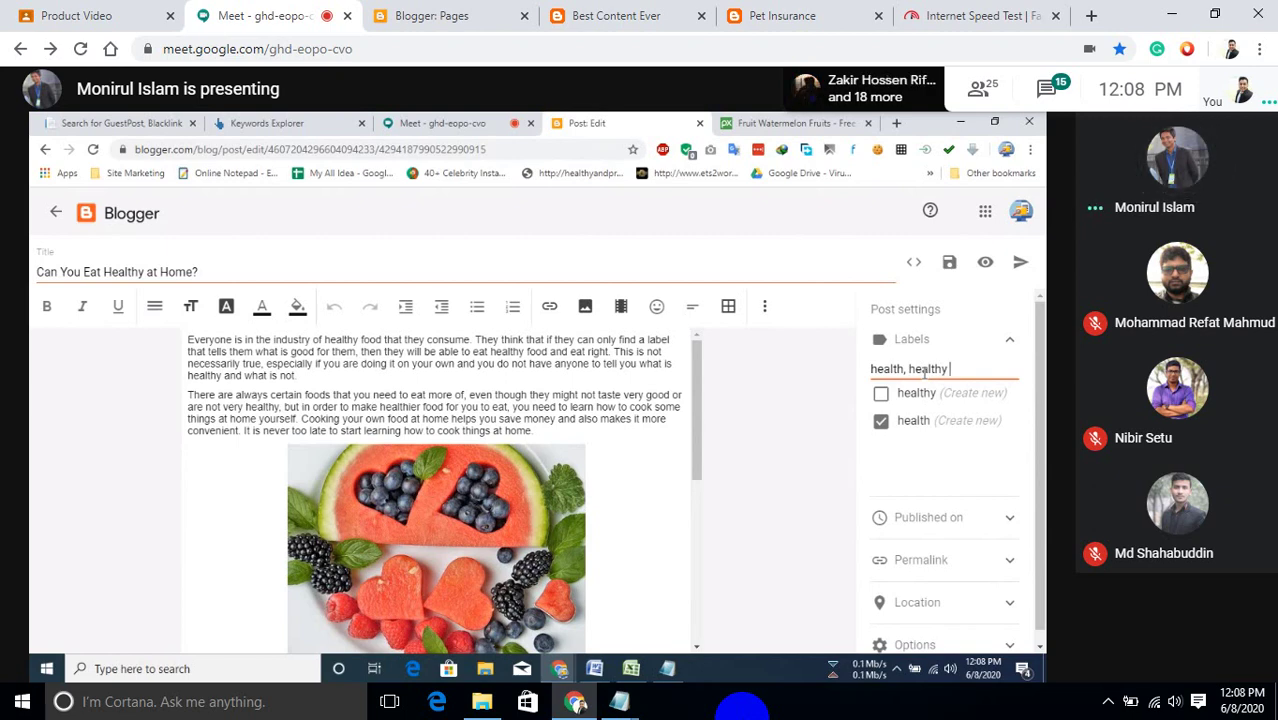
{"action": "type", "text": " Food"}
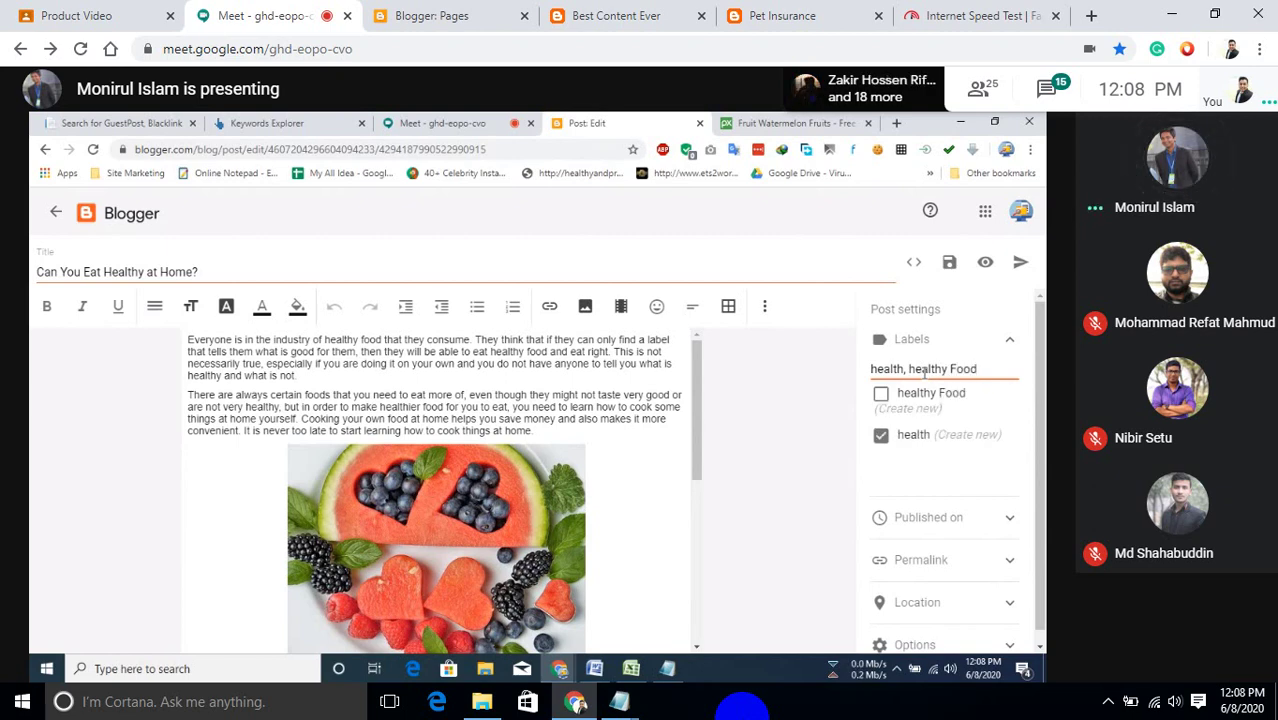
Tick the new 'healthy Food' label, collapse Labels, and expand the Published on settings.
{"action": "left_click", "coordinate": [881, 395]}
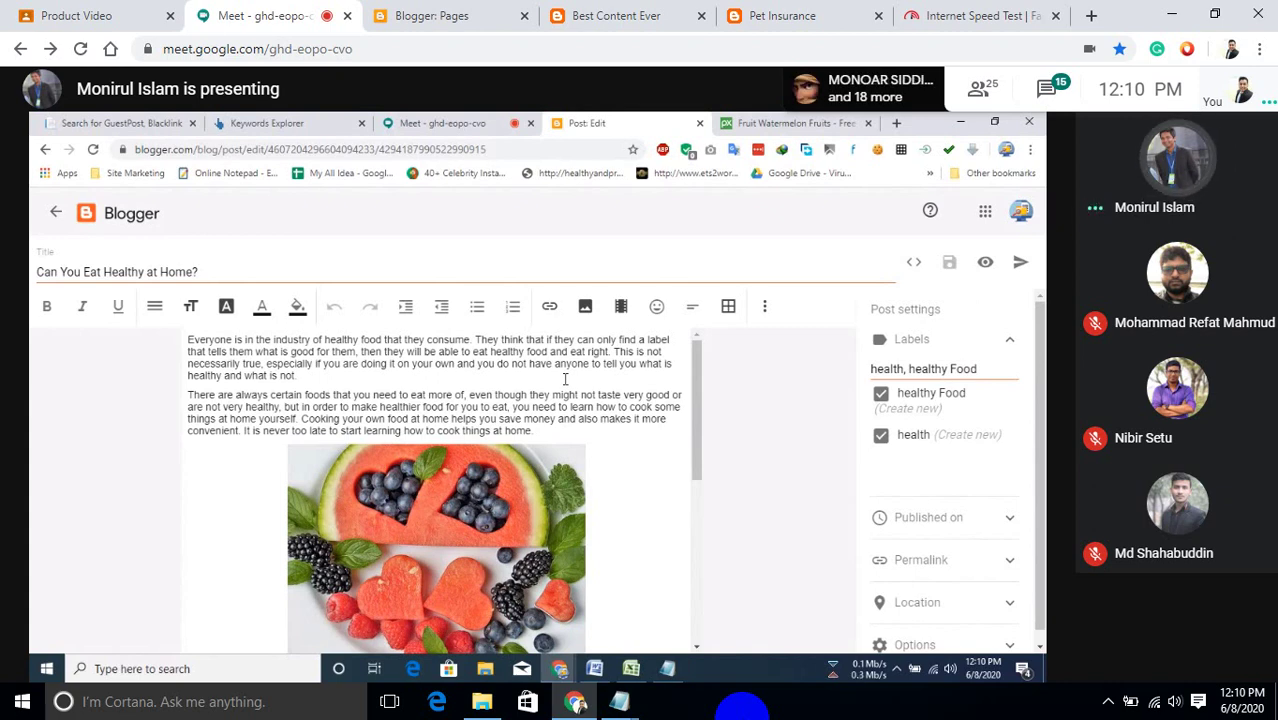
{"action": "left_click", "coordinate": [1011, 341]}
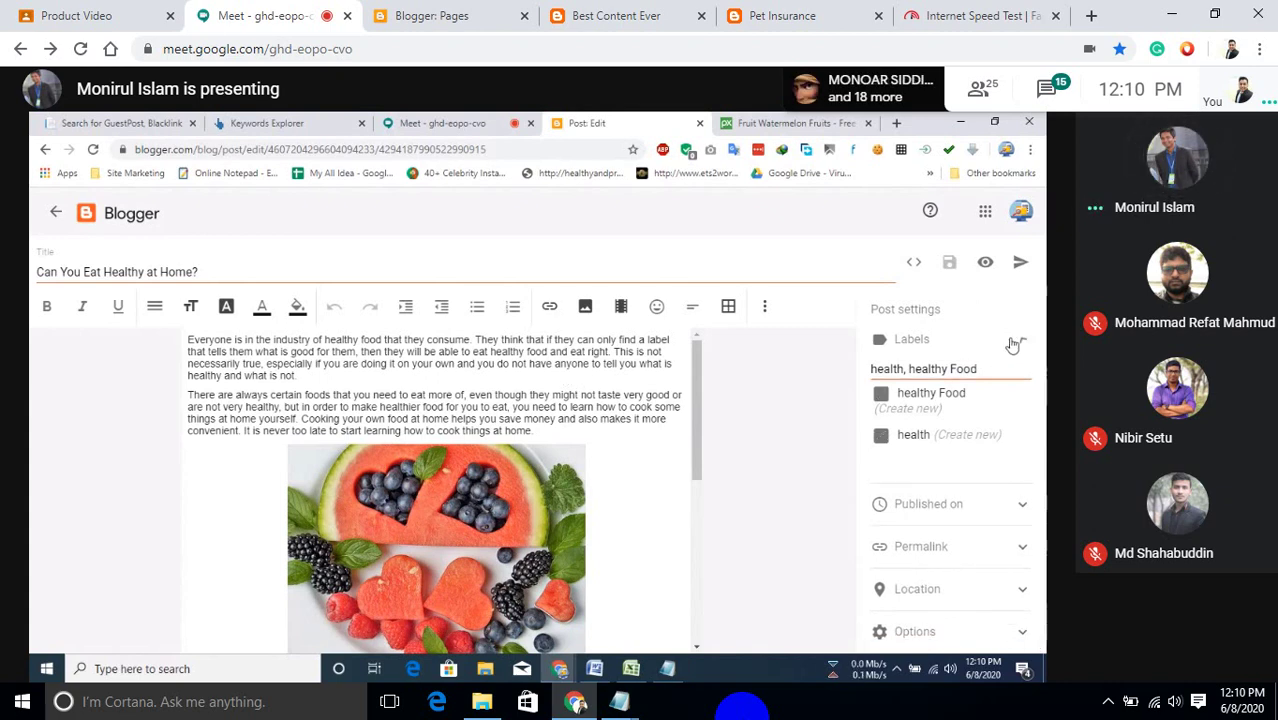
{"action": "left_click", "coordinate": [1016, 384]}
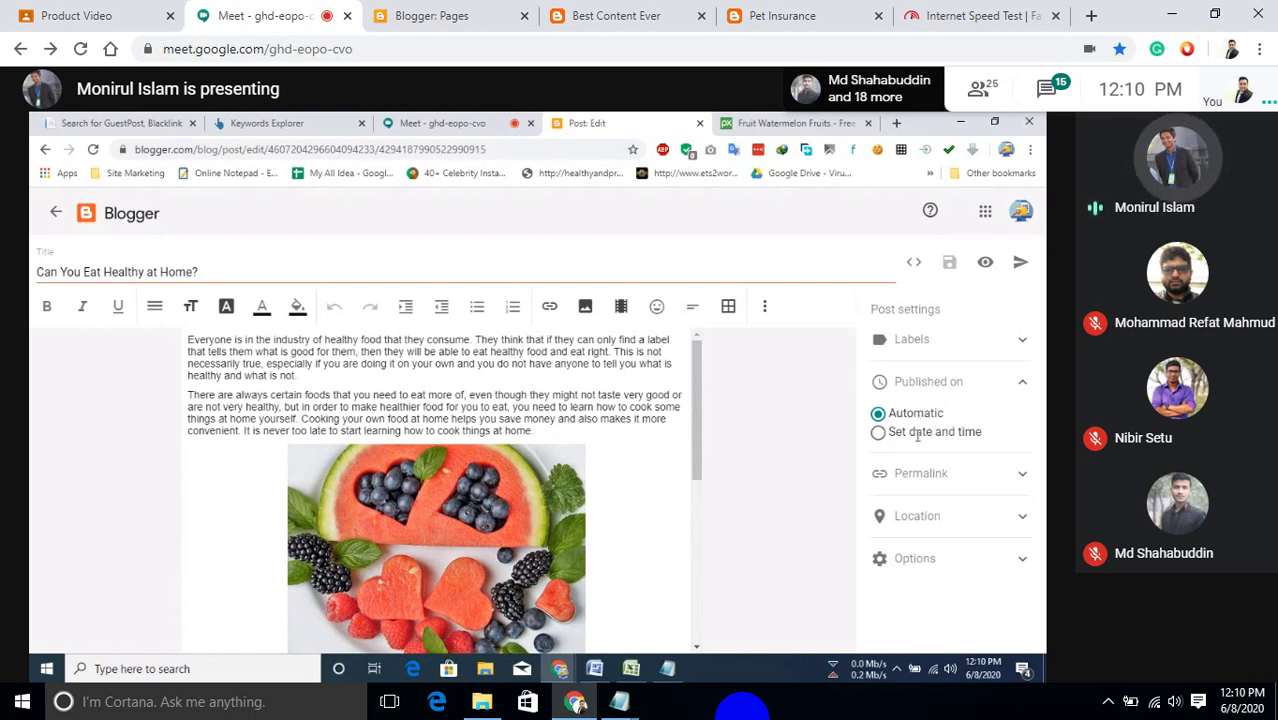
Search 'united state' in the post's Location settings to set the location to United States.
{"action": "left_click", "coordinate": [1020, 392]}
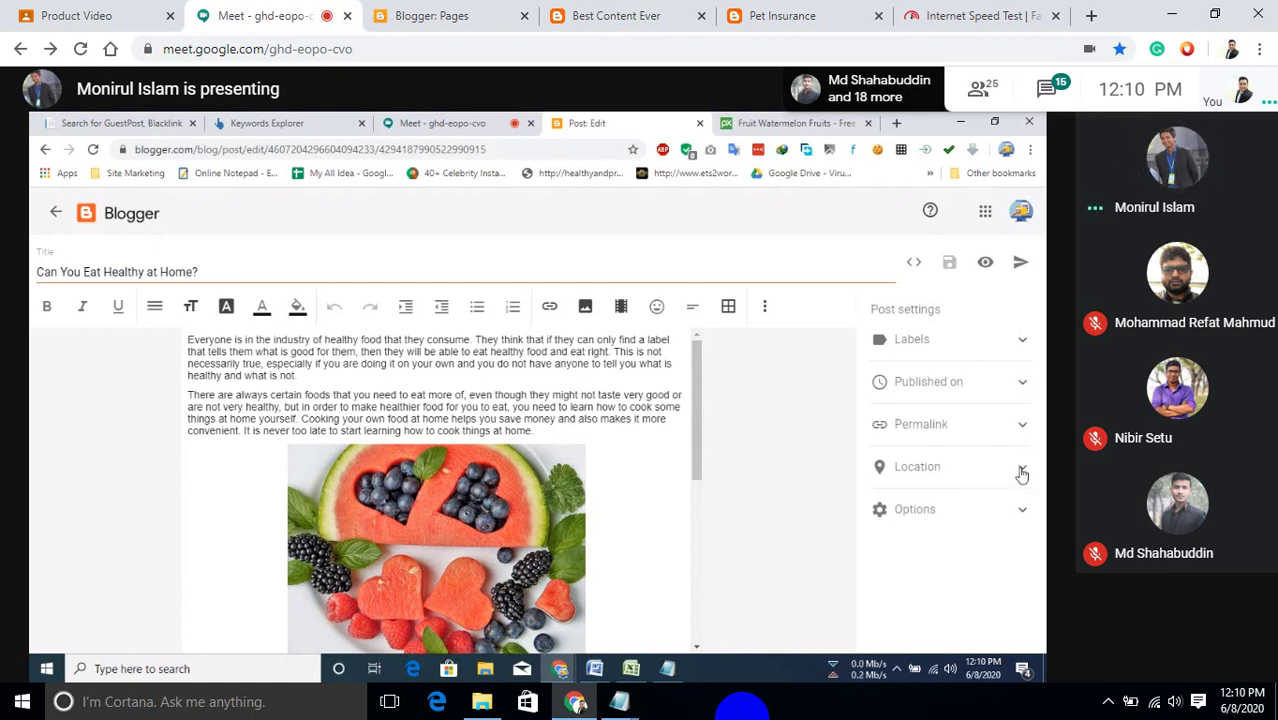
{"action": "left_click", "coordinate": [1021, 468]}
{"action": "scroll", "coordinate": [955, 500], "scroll_direction": "down", "scroll_amount": 2}
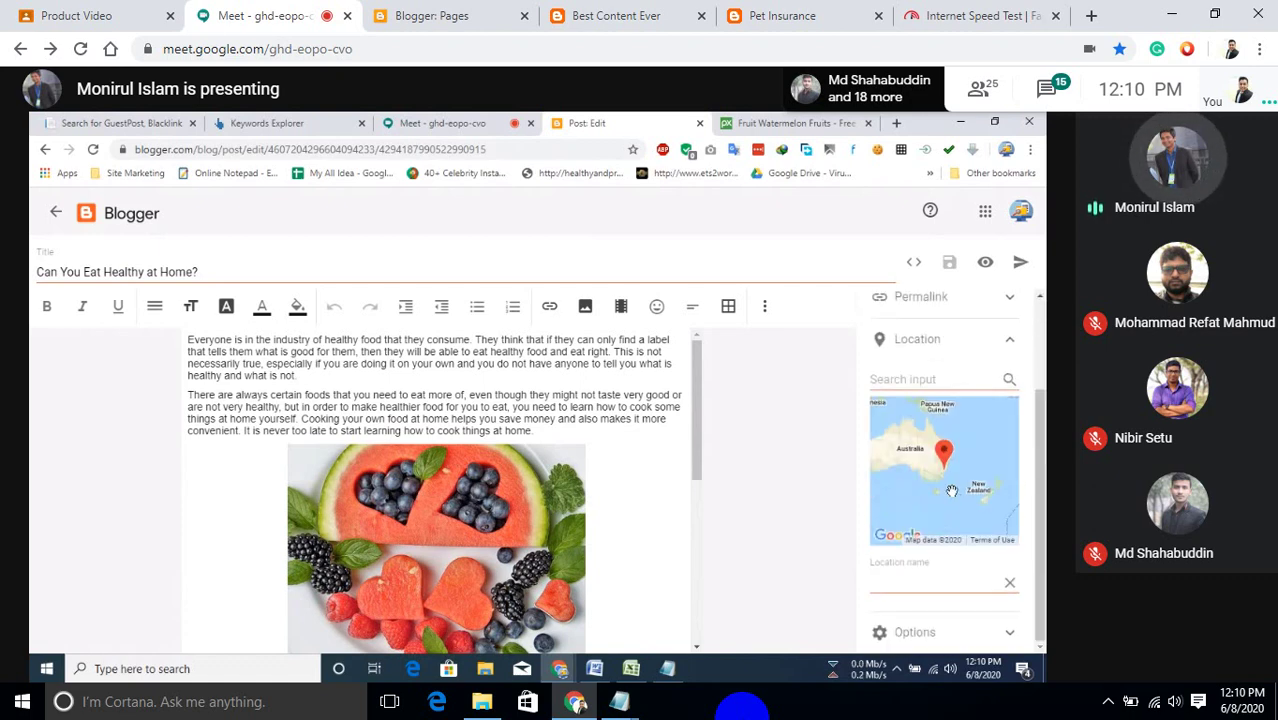
{"action": "left_click", "coordinate": [946, 382]}
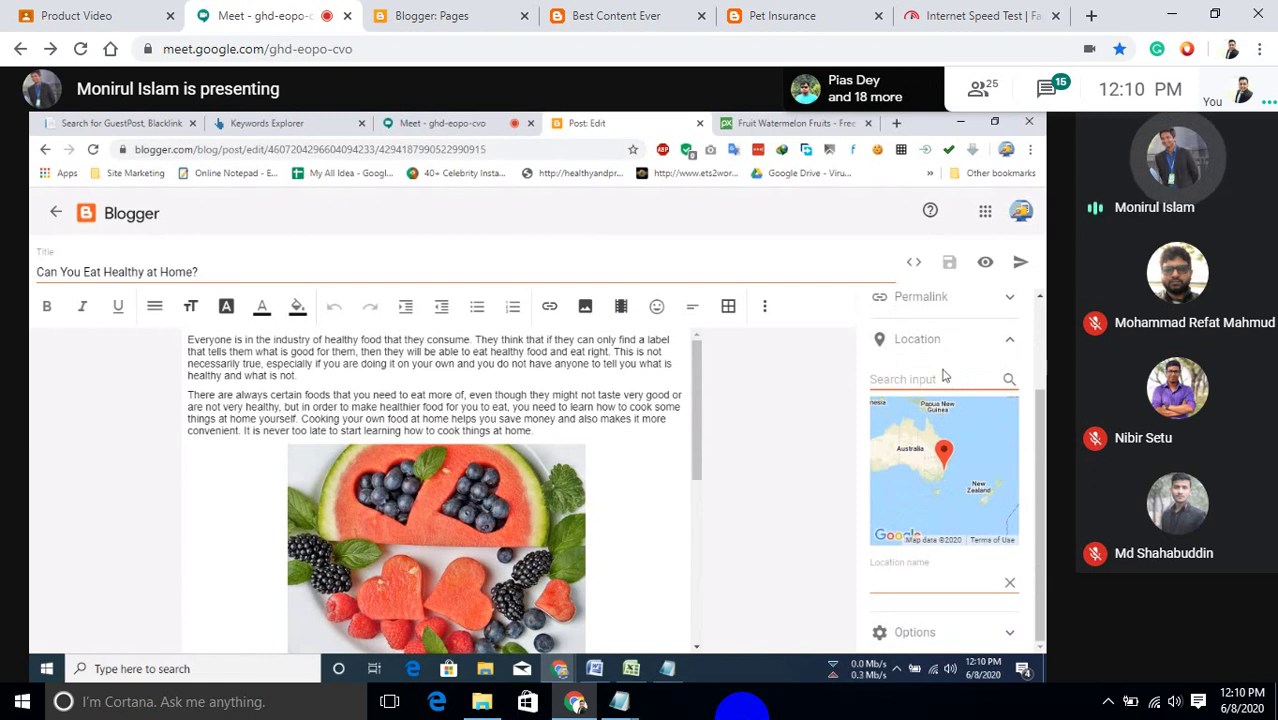
{"action": "type", "text": "united"}
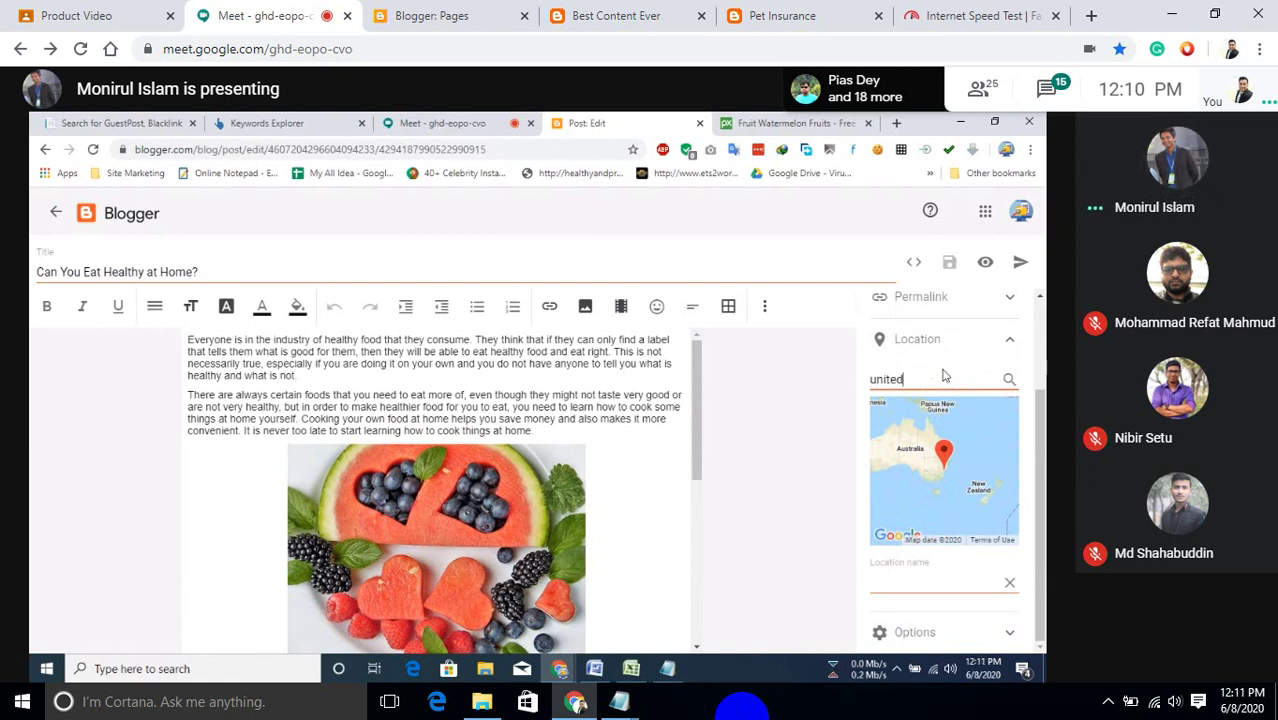
{"action": "type", "text": " sate"}
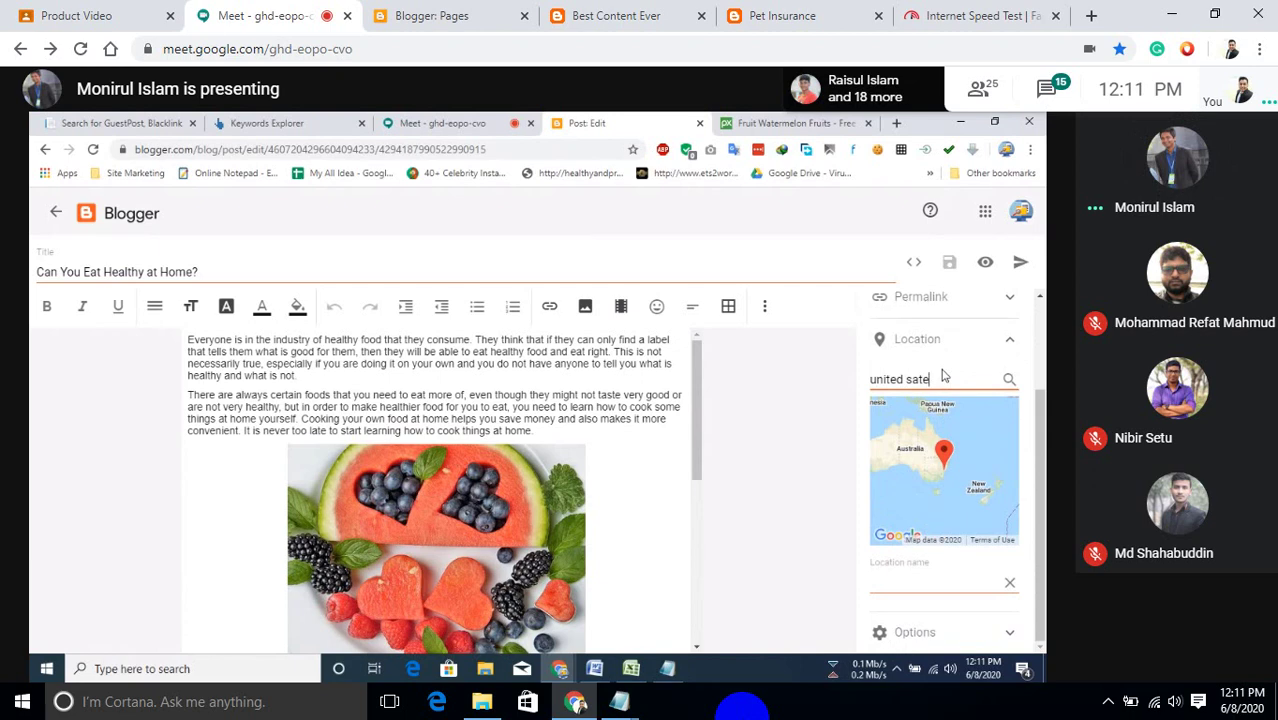
{"action": "key", "text": "BackSpace"}
{"action": "key", "text": "BackSpace"}
{"action": "key", "text": "BackSpace"}
{"action": "type", "text": "tate"}
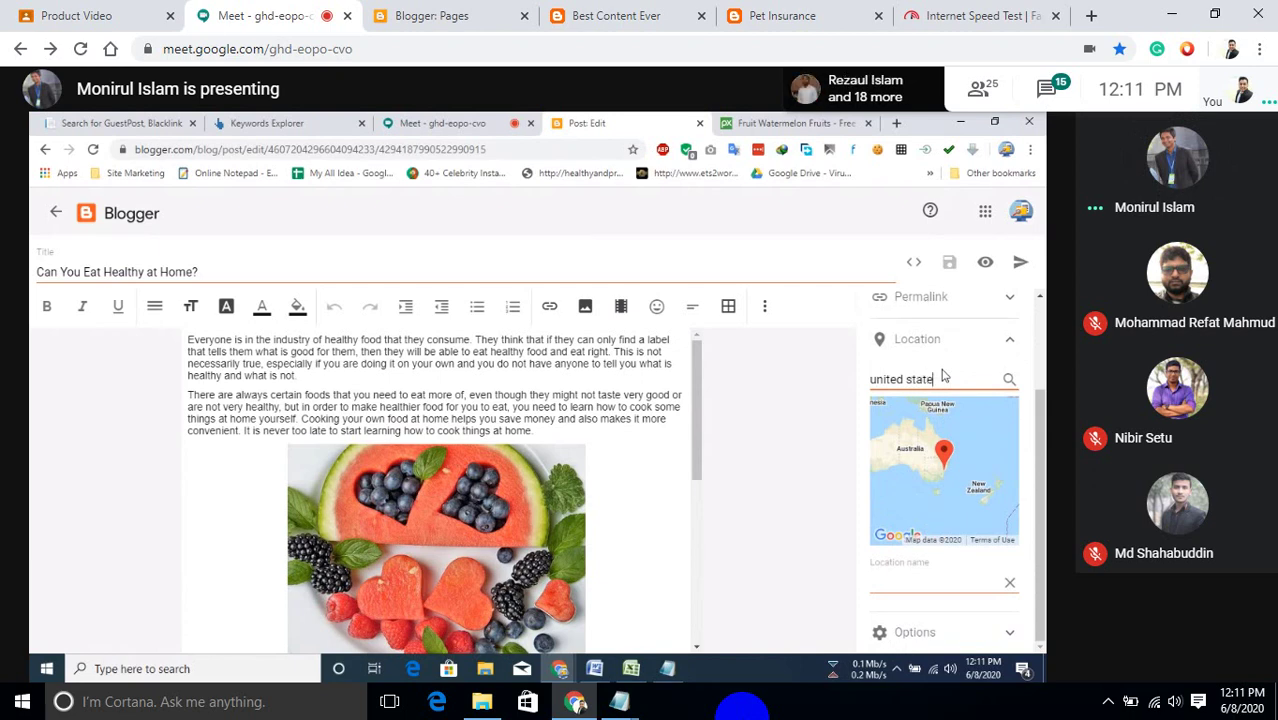
{"action": "key", "text": "Return"}
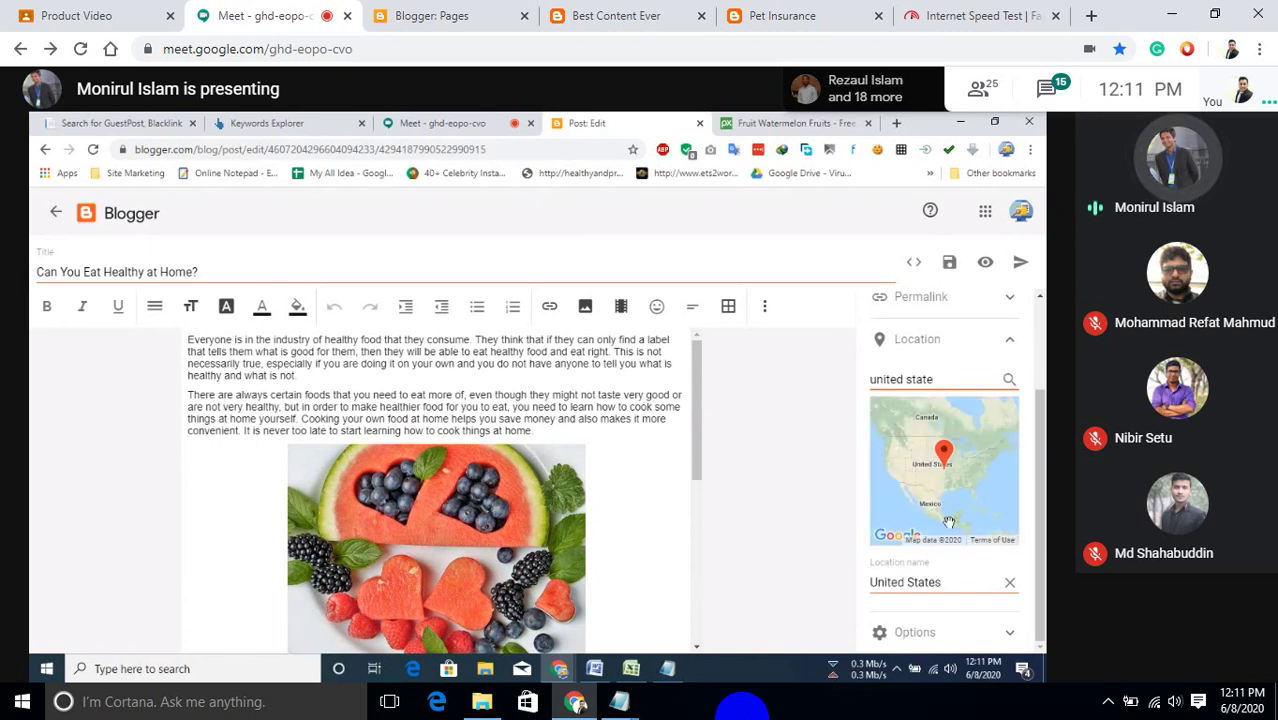
{"action": "left_click", "coordinate": [1009, 339]}
{"action": "left_click", "coordinate": [1024, 508]}
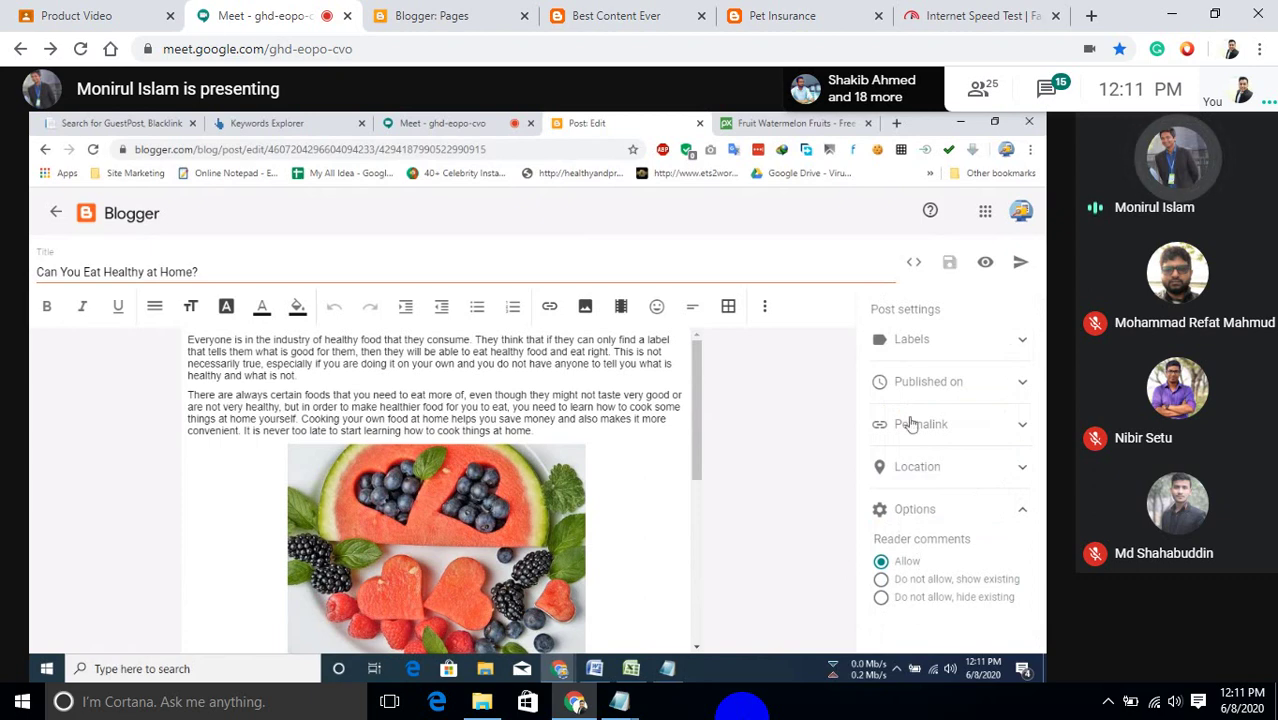
Publish 'Can You Eat Healthy at Home?' and confirm it in the Publish Post? dialog.
{"action": "left_click", "coordinate": [1020, 266]}
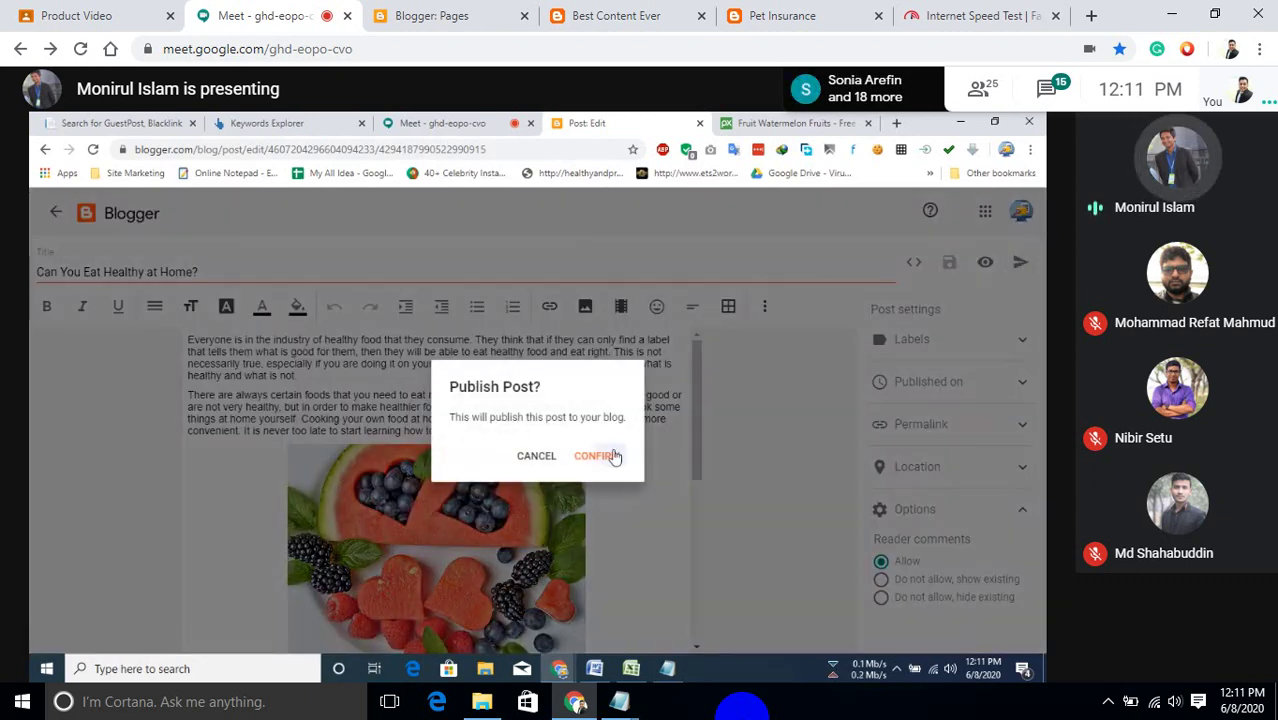
{"action": "left_click", "coordinate": [610, 455]}
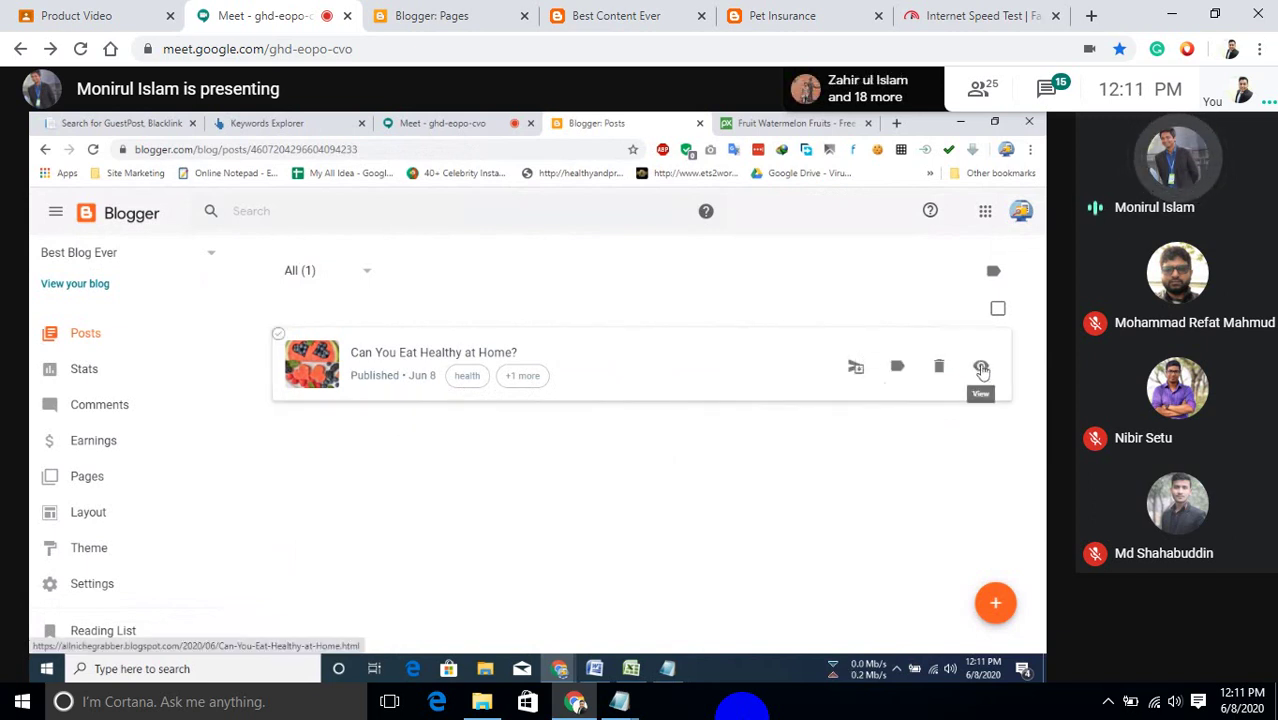
View the published healthy-eating post on the live blog and highlight its title.
{"action": "left_click", "coordinate": [981, 370]}
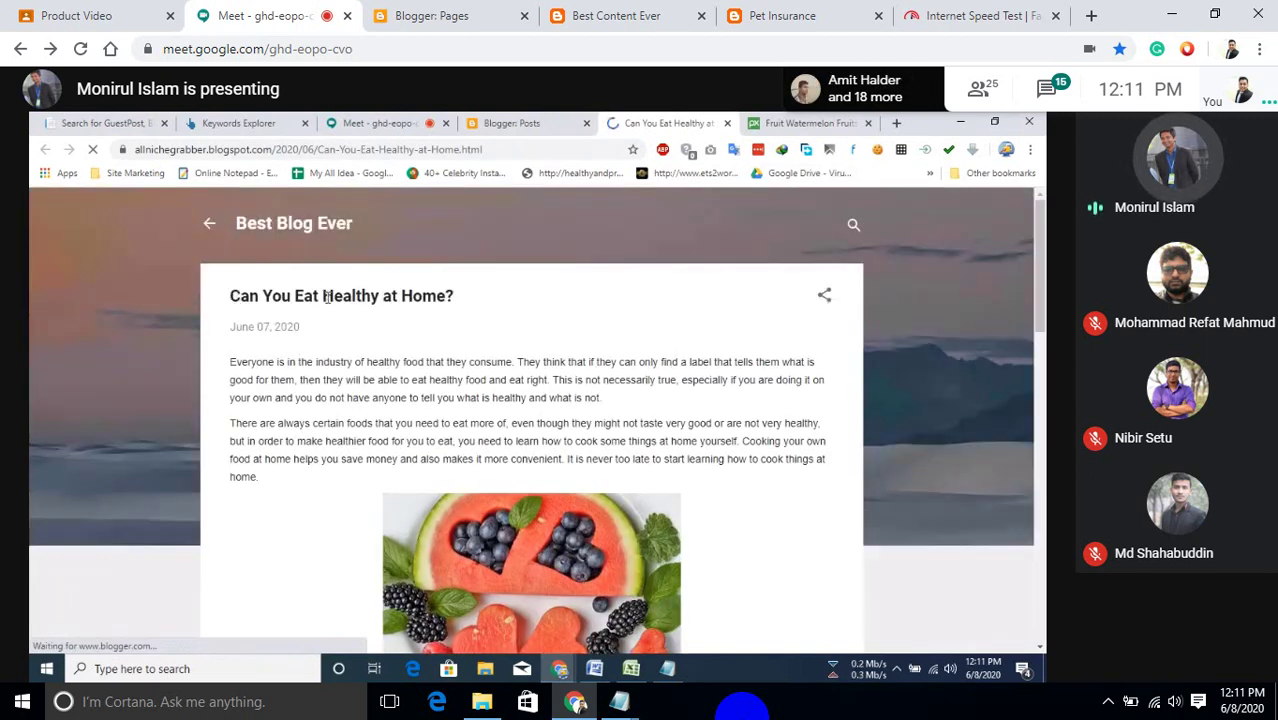
{"action": "left_click_drag", "start_coordinate": [229, 297], "coordinate": [448, 300]}
{"action": "scroll", "coordinate": [516, 328], "scroll_direction": "down", "scroll_amount": 2}
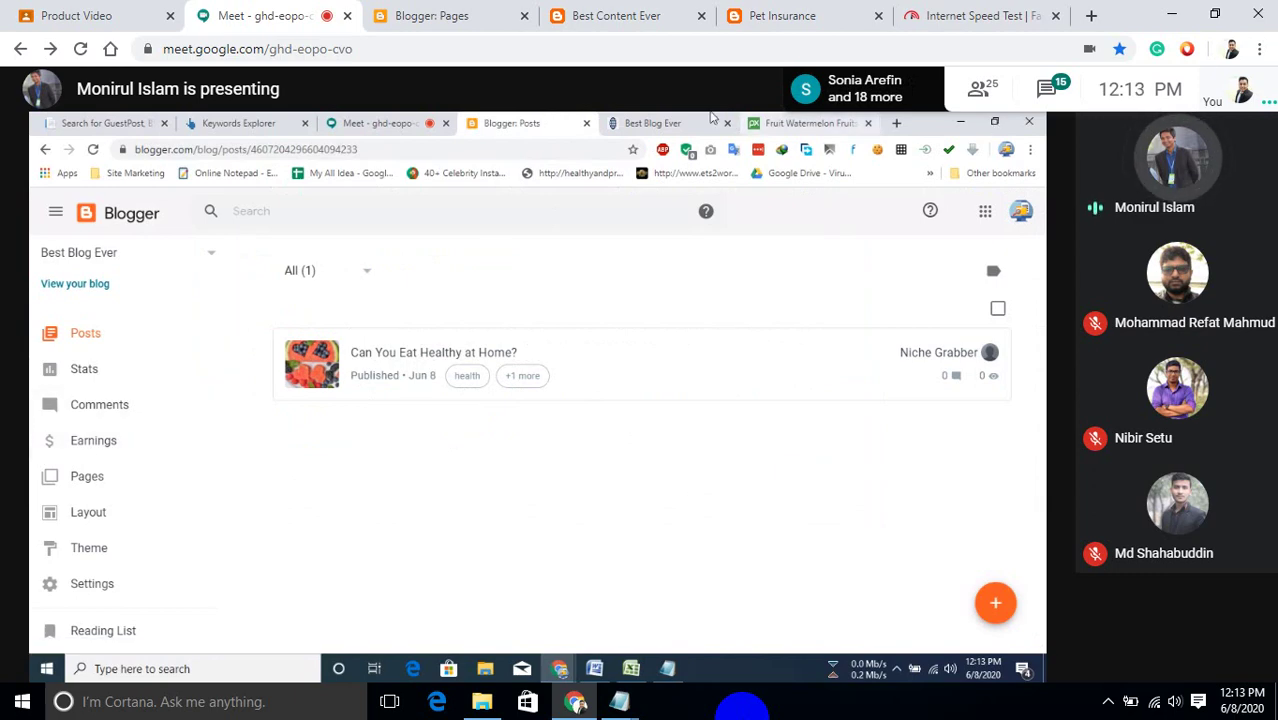
Enter plrplr.com in the Best Blog Ever tab's address bar.
{"action": "left_click", "coordinate": [700, 122]}
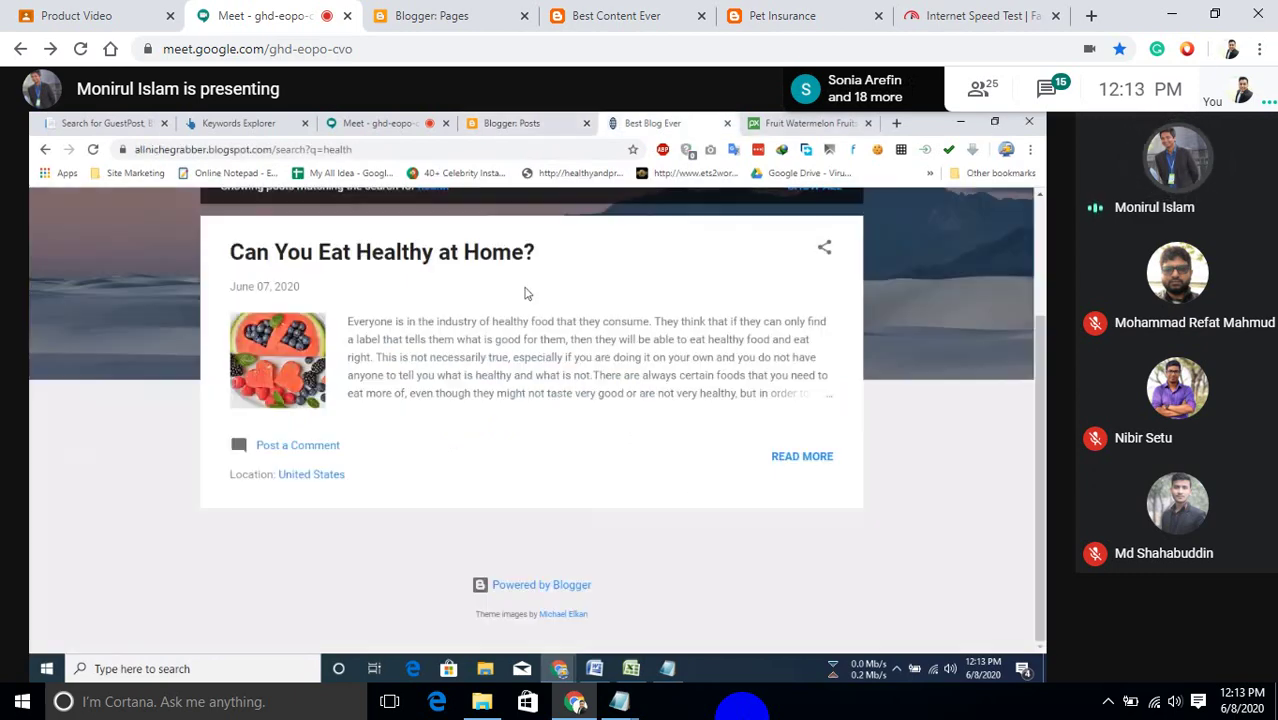
{"action": "left_click", "coordinate": [527, 150]}
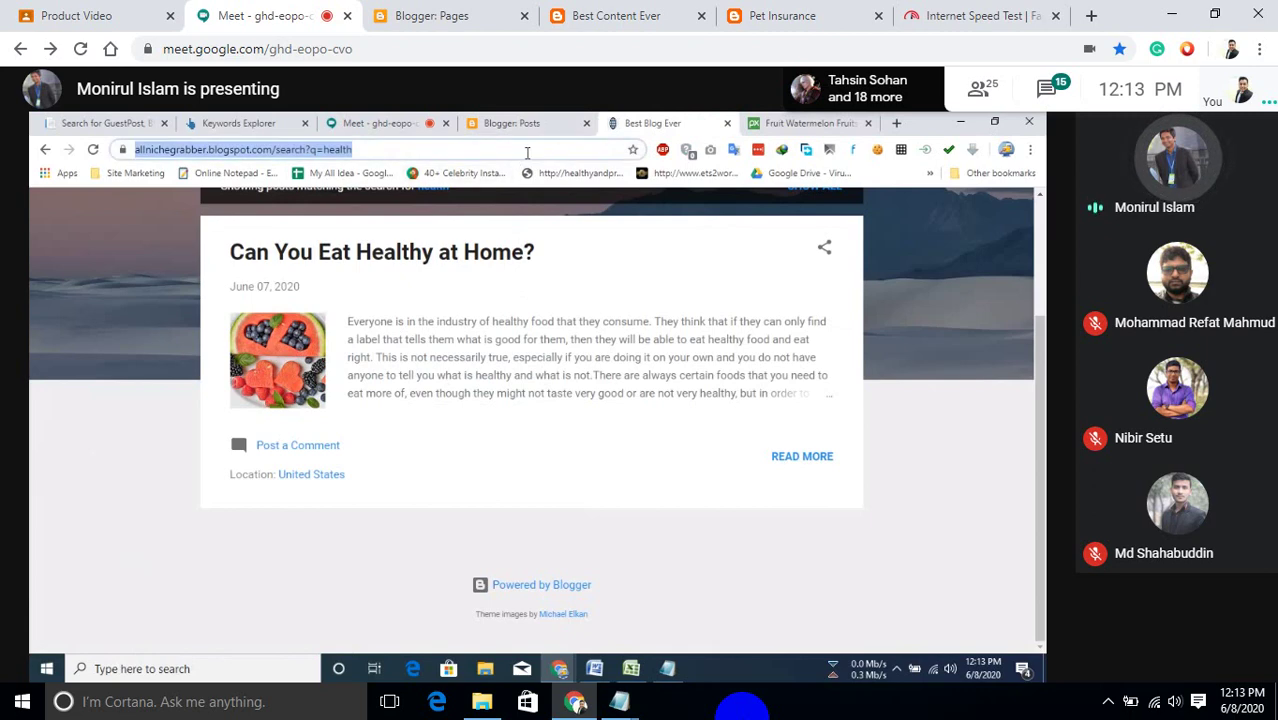
{"action": "type", "text": "p"}
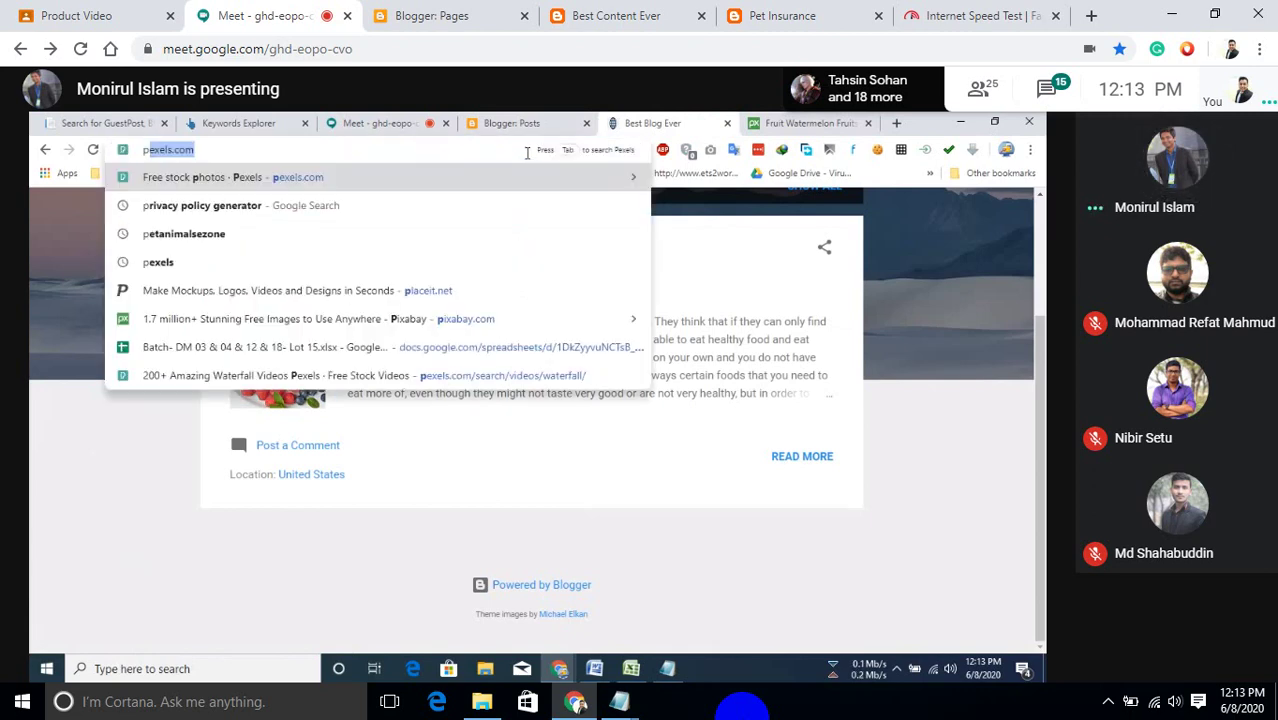
{"action": "type", "text": "lrplr.com"}
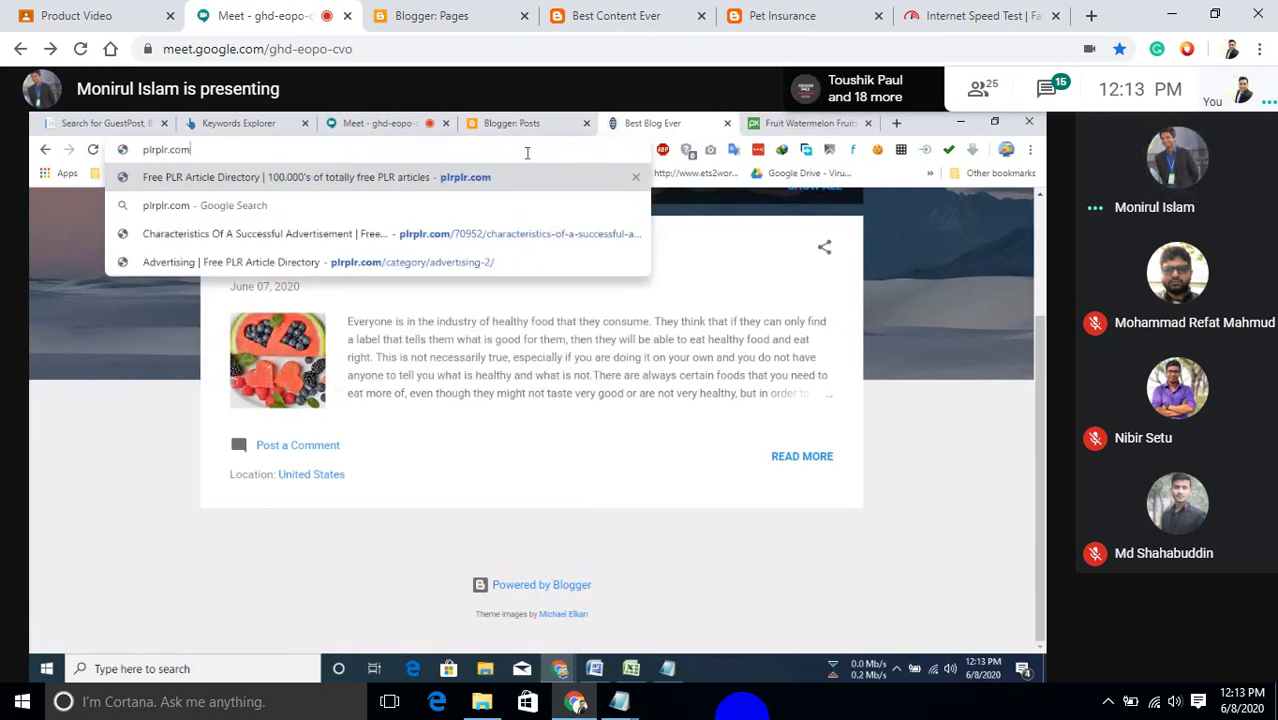
Load plrplr.com in the browser.
{"action": "key", "text": "Return"}
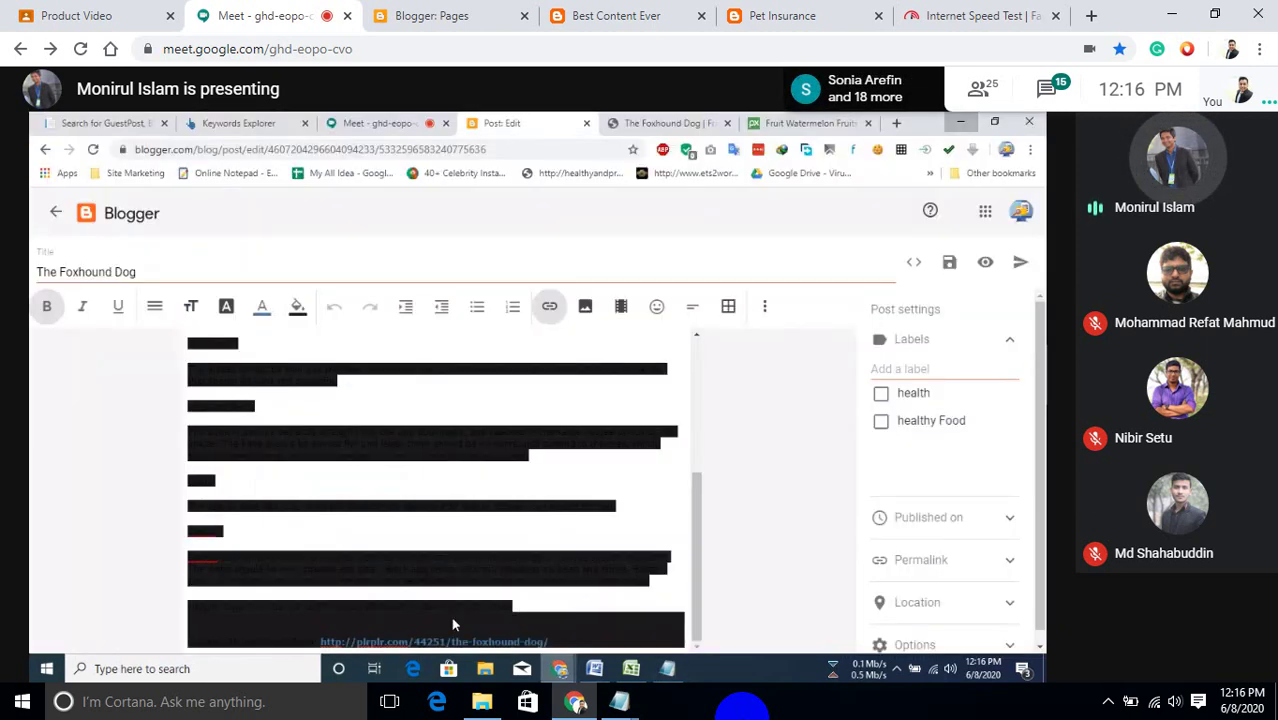
Strip the pasted article's formatting and delete its 'Copied with permission from' credit line.
{"action": "key", "text": "ctrl+v"}
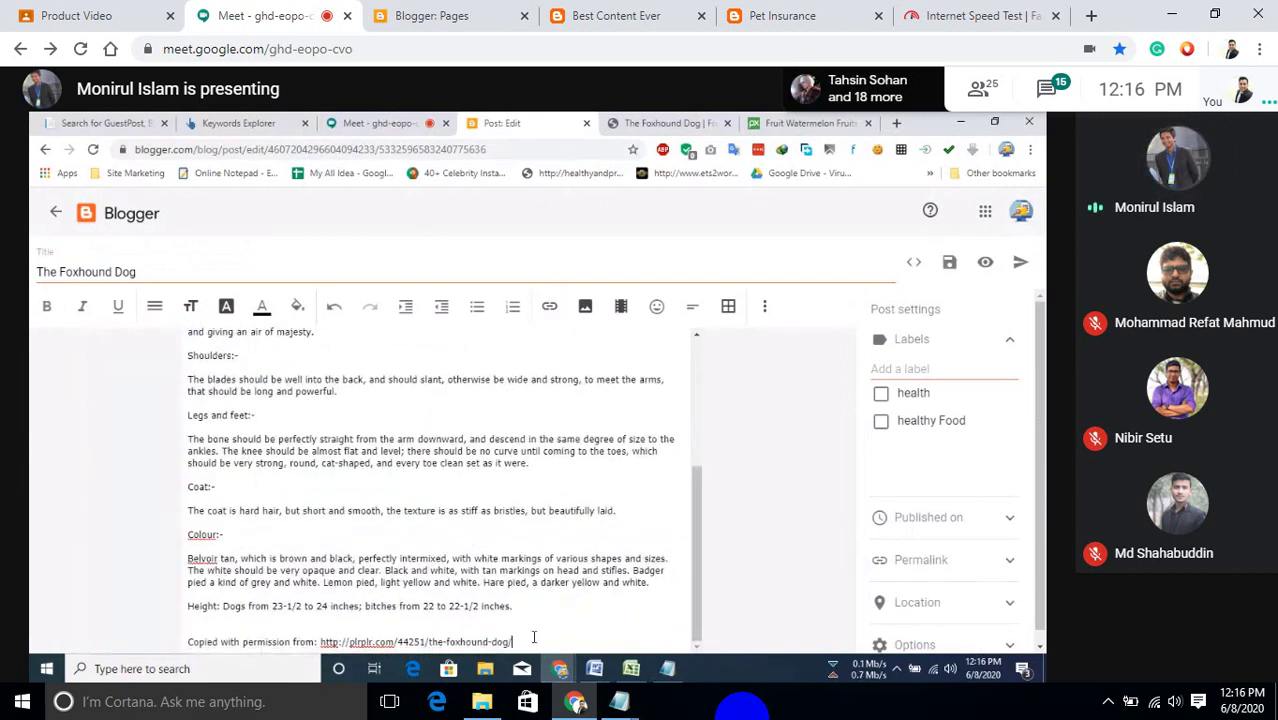
{"action": "left_click_drag", "start_coordinate": [534, 637], "coordinate": [135, 663]}
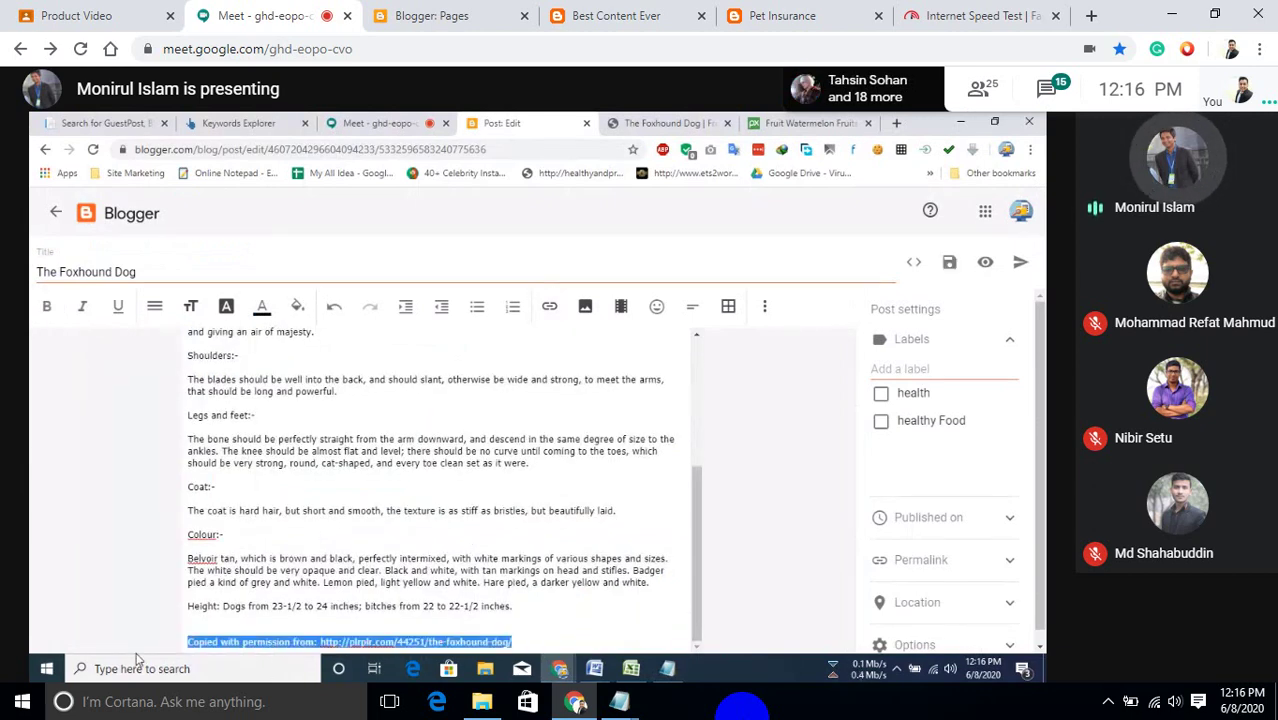
{"action": "key", "text": "BackSpace"}
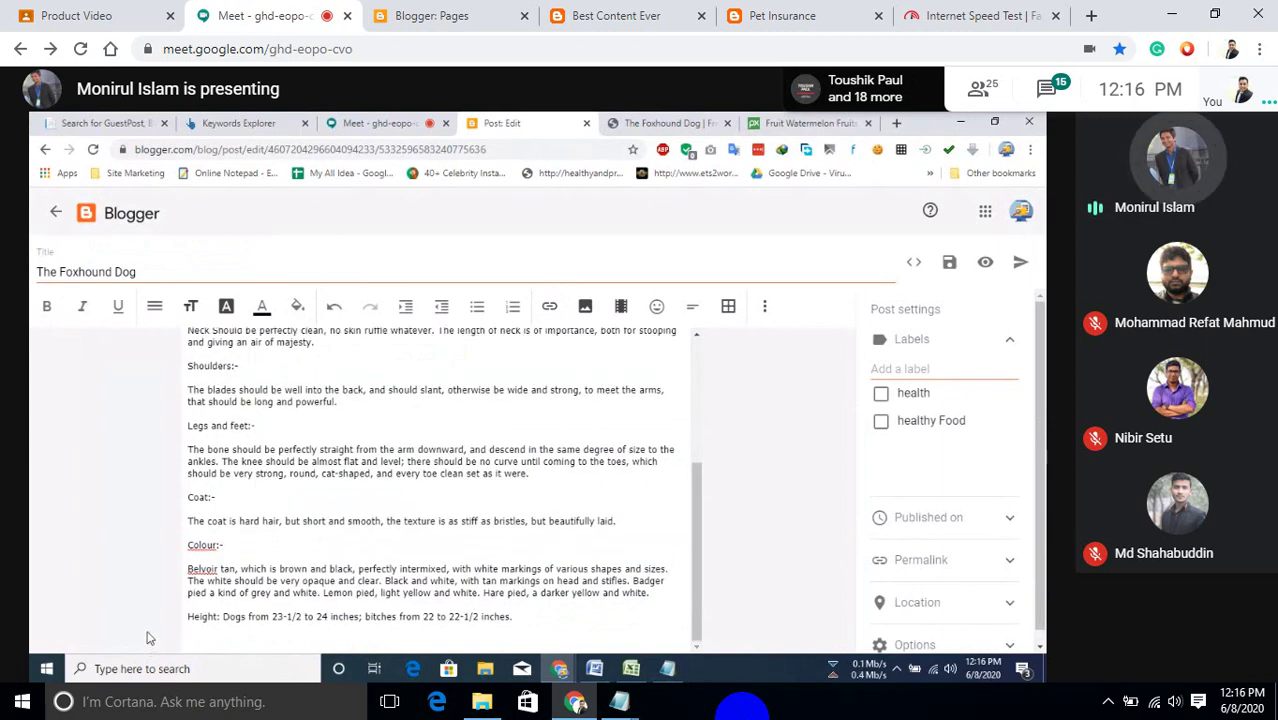
{"action": "left_click_drag", "start_coordinate": [254, 541], "coordinate": [186, 548]}
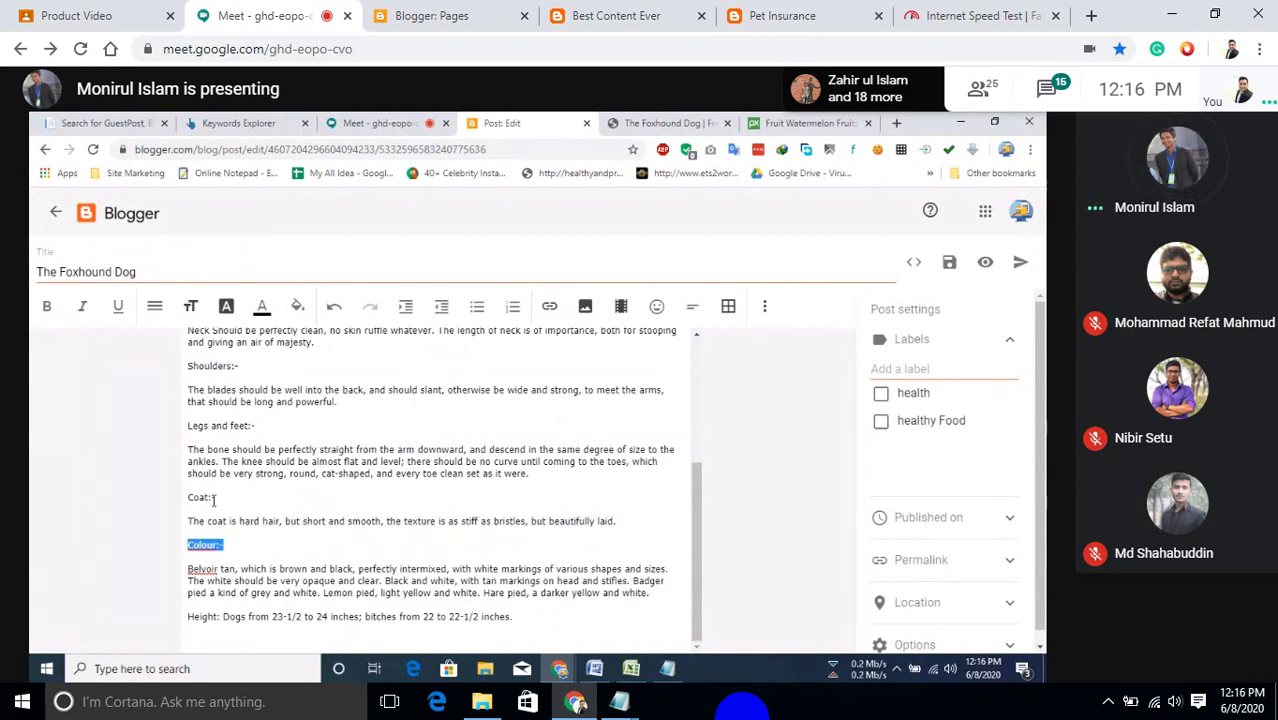
Enlarge the Colour:-, Coat:- and Legs and feet:- headings to Large text.
{"action": "left_click", "coordinate": [192, 307]}
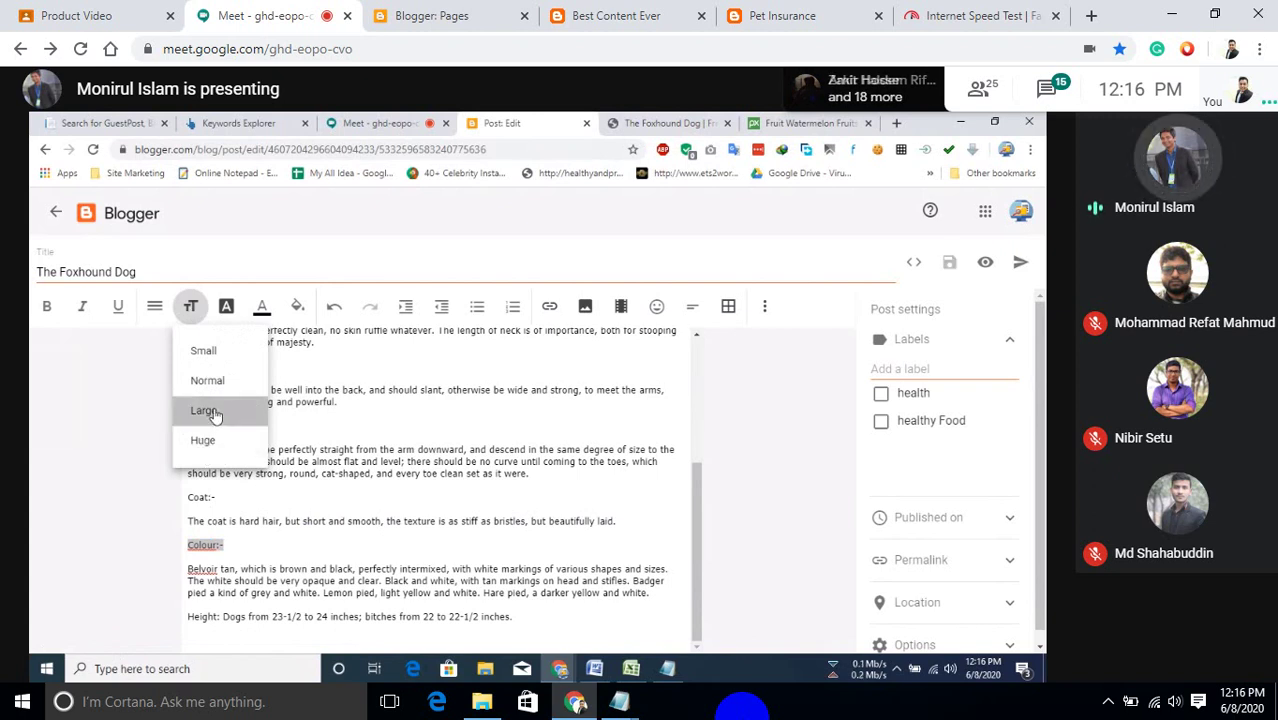
{"action": "left_click", "coordinate": [204, 411]}
{"action": "triple_click", "coordinate": [192, 494]}
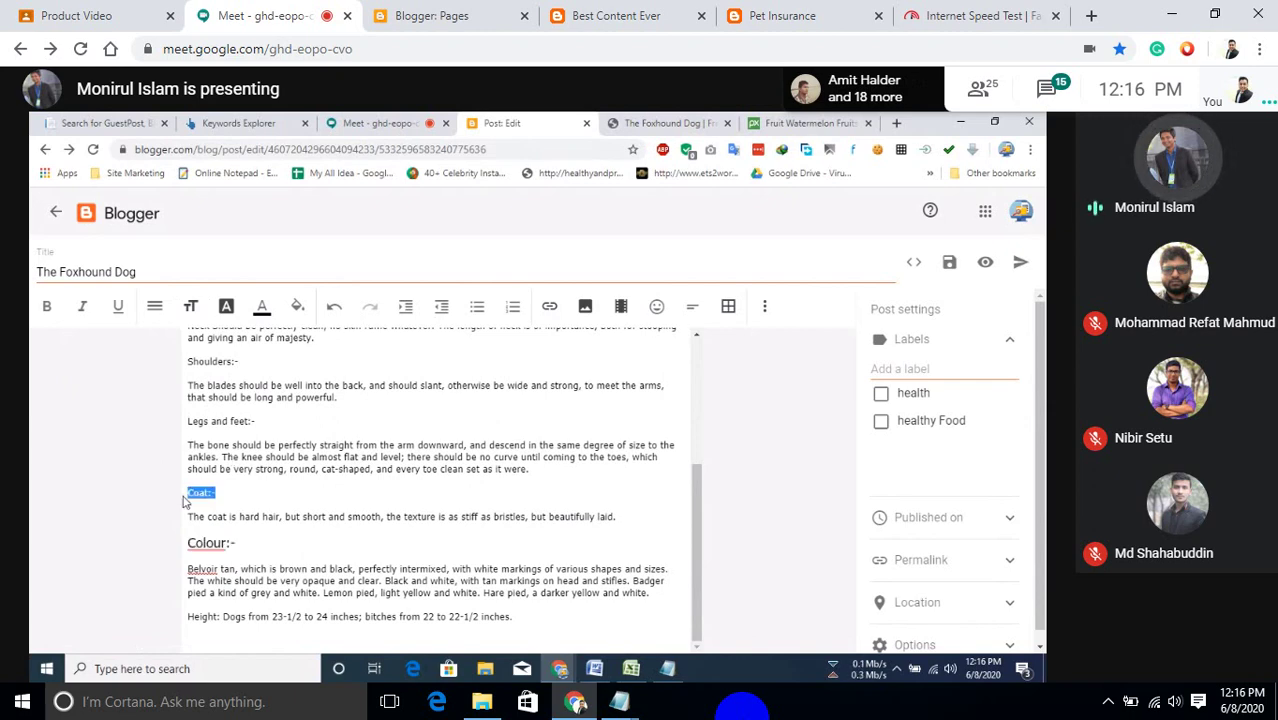
{"action": "left_click", "coordinate": [190, 306]}
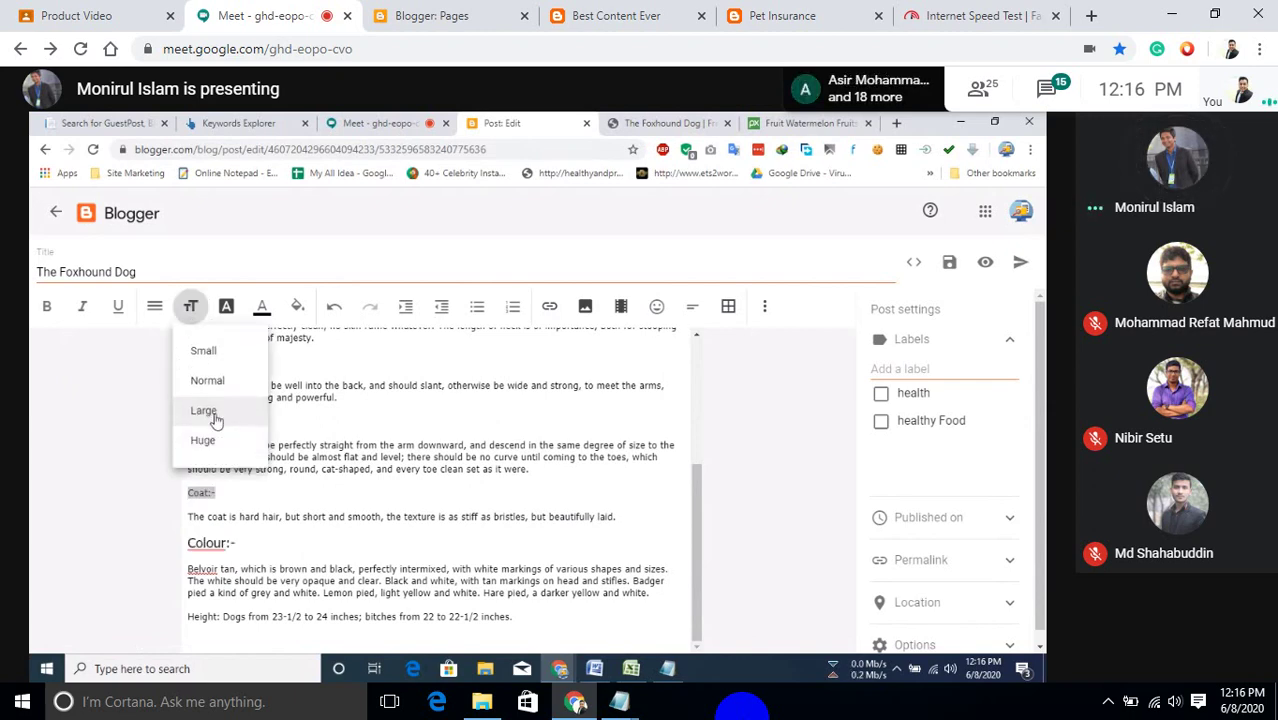
{"action": "left_click", "coordinate": [210, 413]}
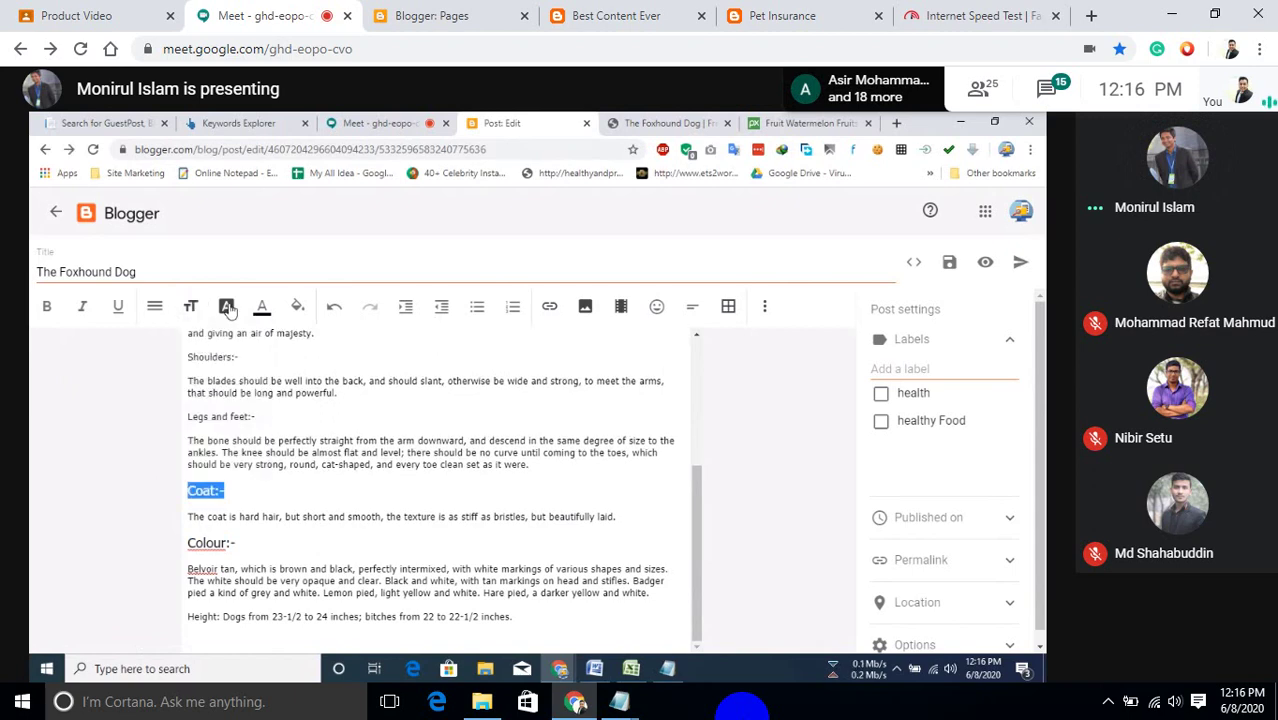
{"action": "left_click", "coordinate": [228, 310]}
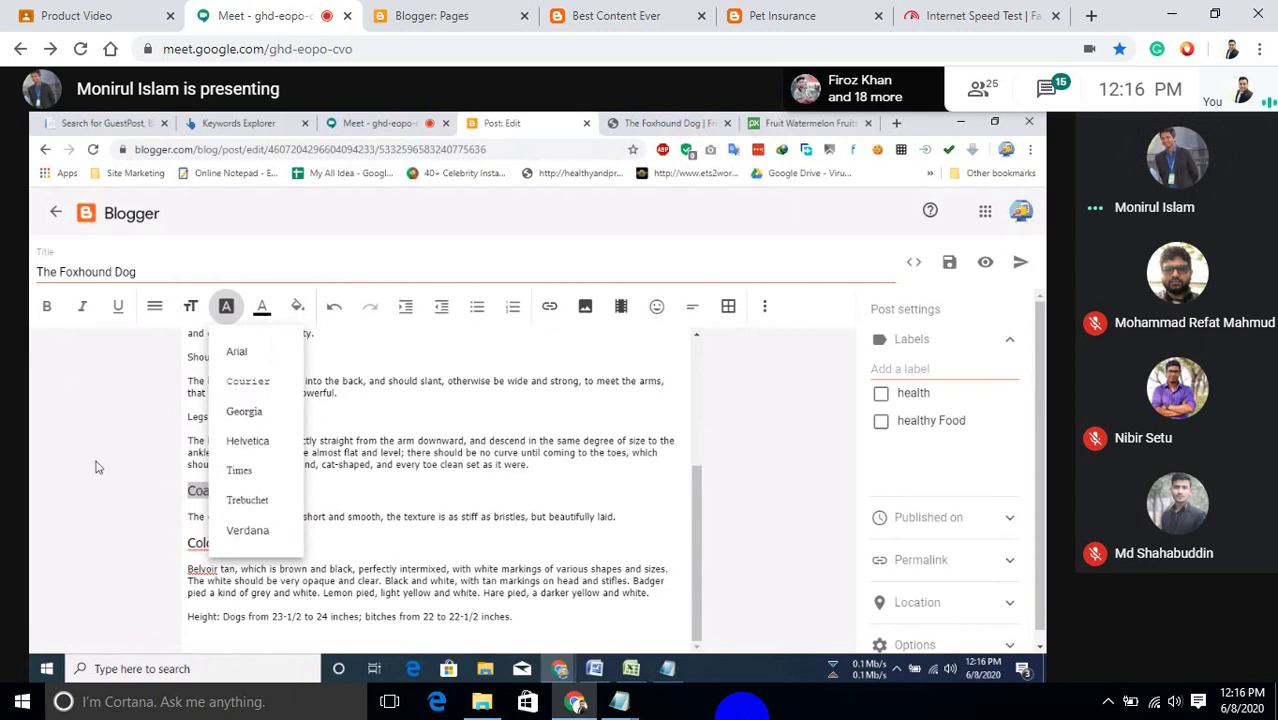
{"action": "left_click_drag", "start_coordinate": [256, 416], "coordinate": [174, 424]}
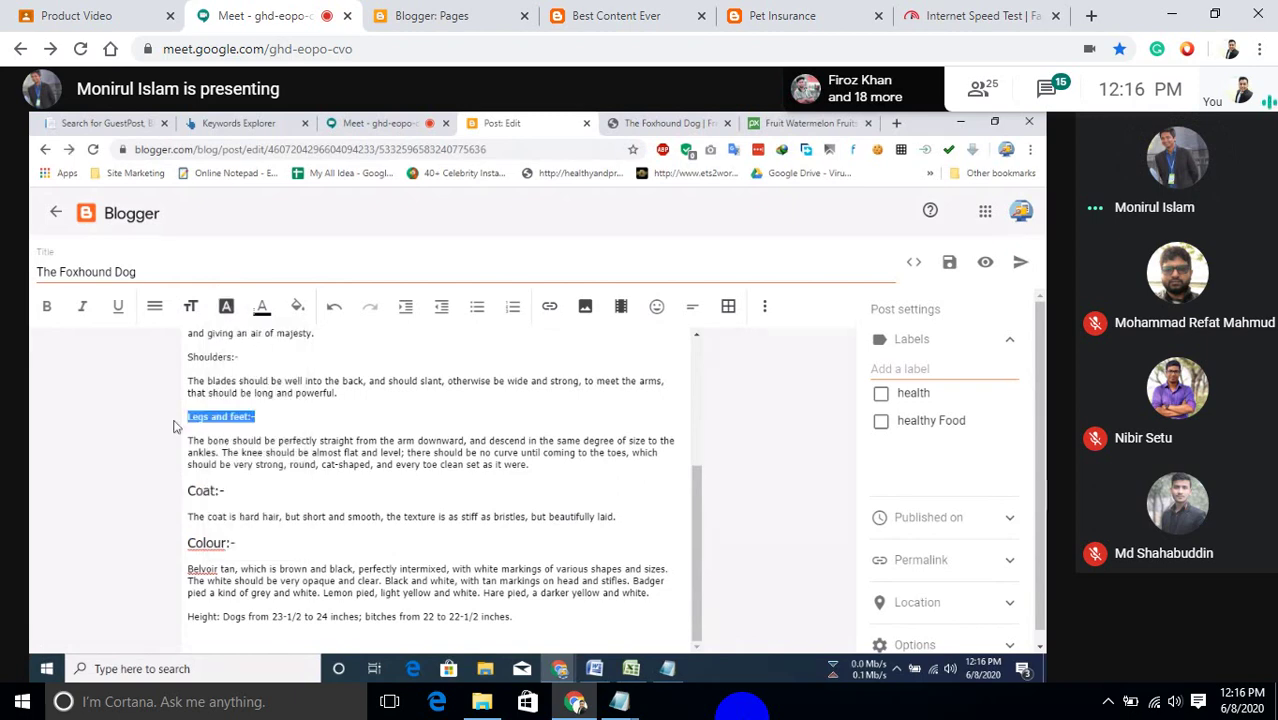
{"action": "left_click", "coordinate": [190, 306]}
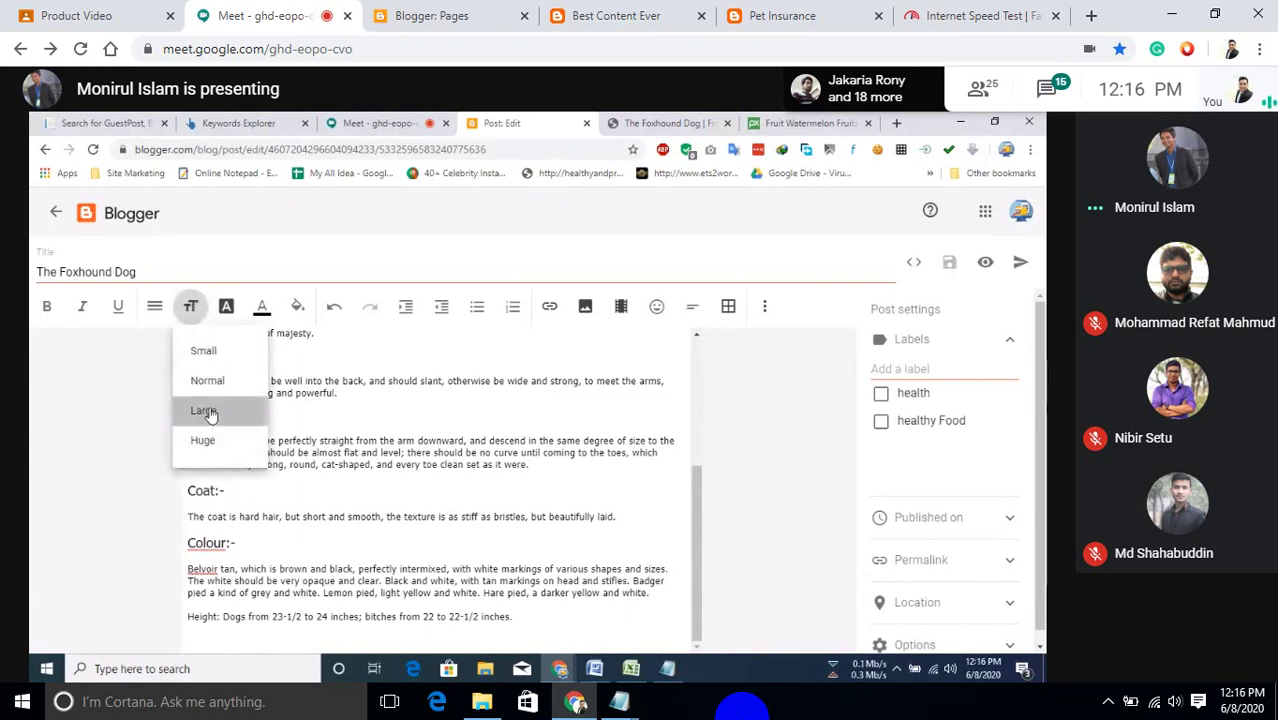
{"action": "left_click", "coordinate": [207, 411]}
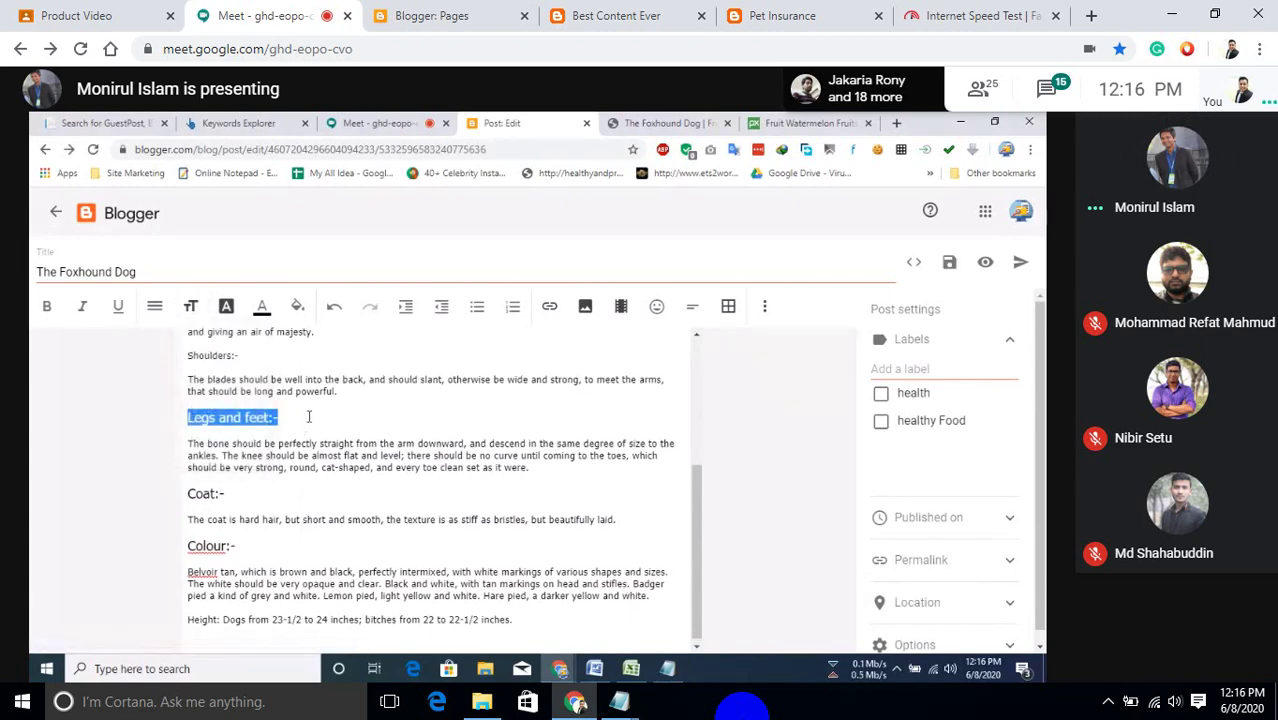
Enlarge the Shoulders:-, Eyes:- and Head:- headings to Large text.
{"action": "scroll", "coordinate": [308, 416], "scroll_direction": "up", "scroll_amount": 2}
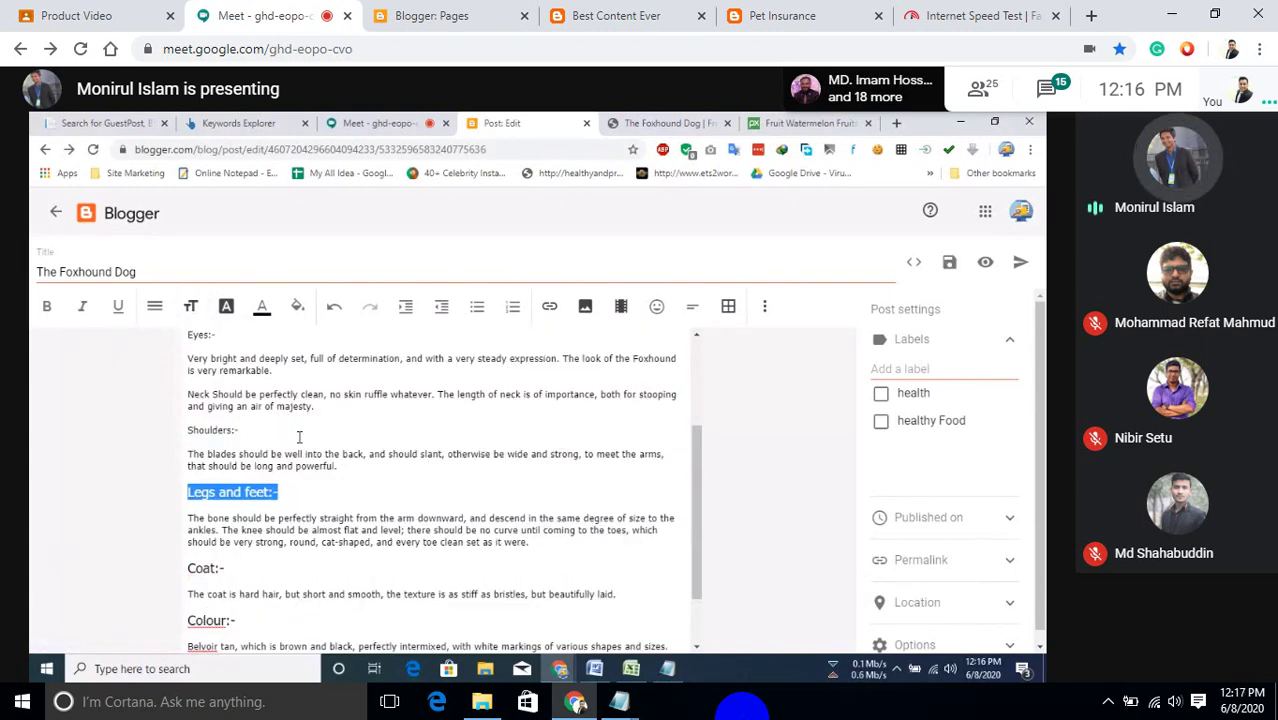
{"action": "left_click_drag", "start_coordinate": [240, 431], "coordinate": [190, 437]}
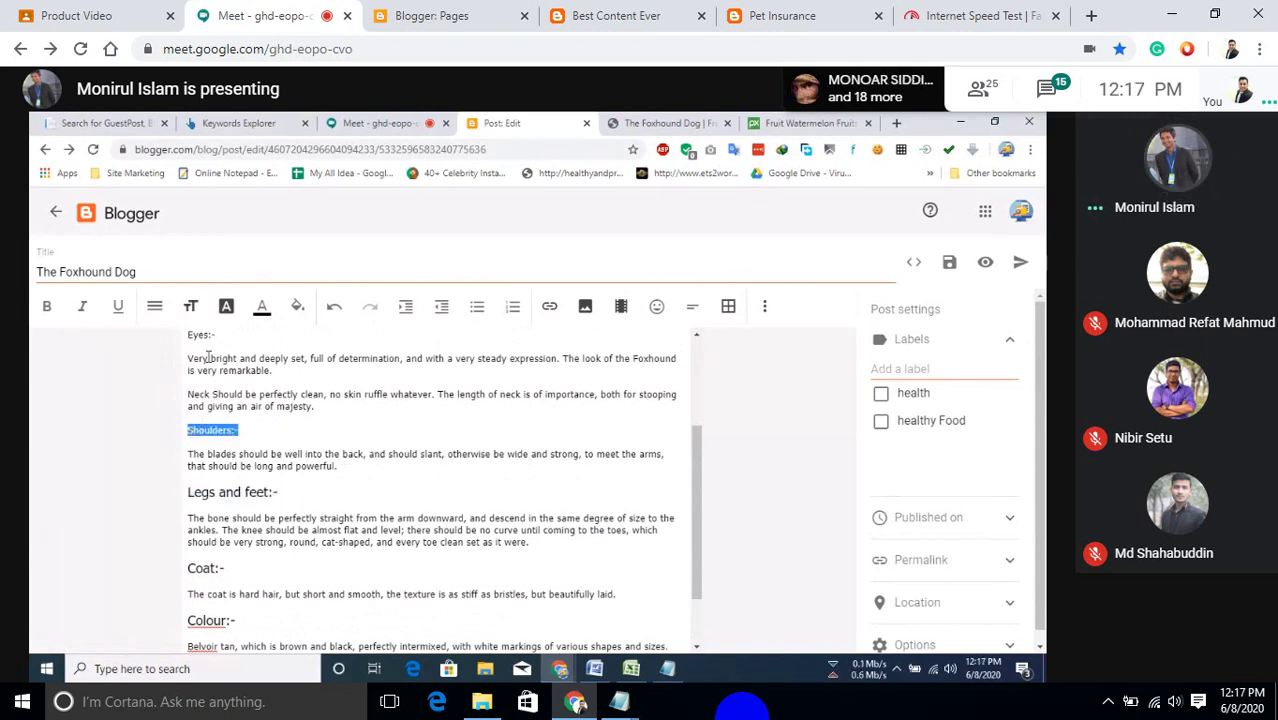
{"action": "left_click", "coordinate": [191, 310]}
{"action": "left_click", "coordinate": [191, 310]}
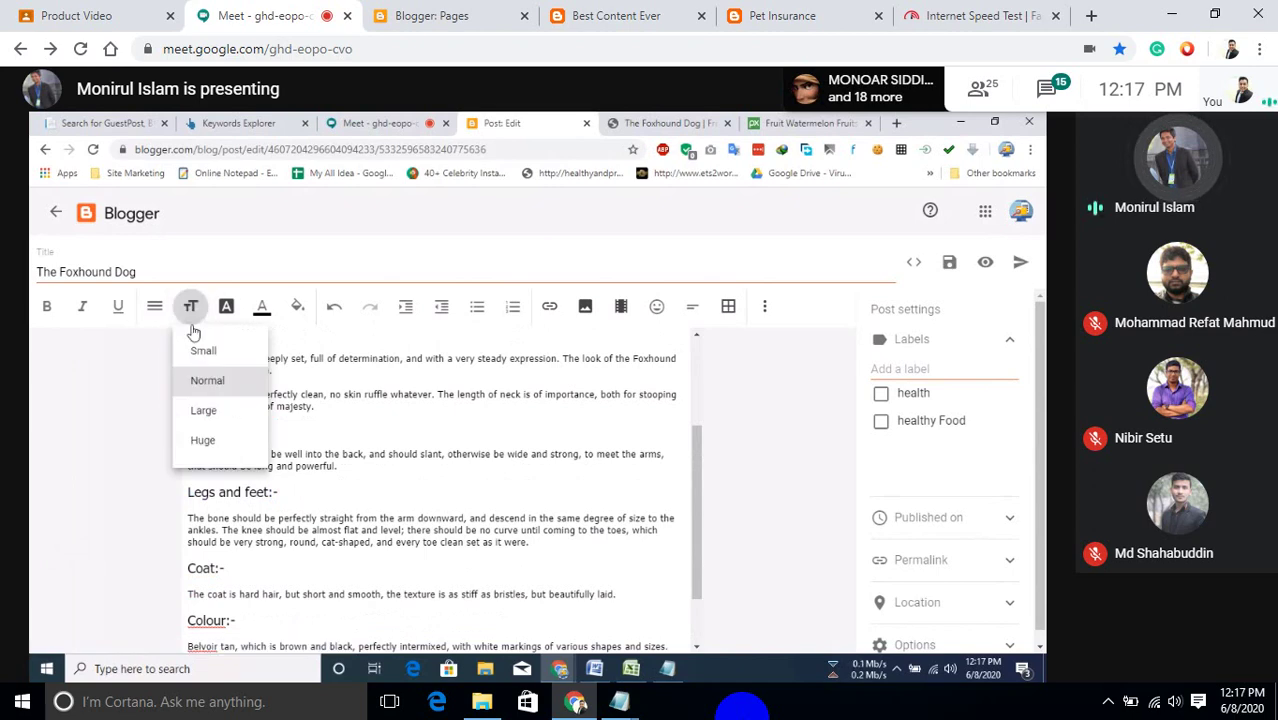
{"action": "left_click", "coordinate": [194, 394]}
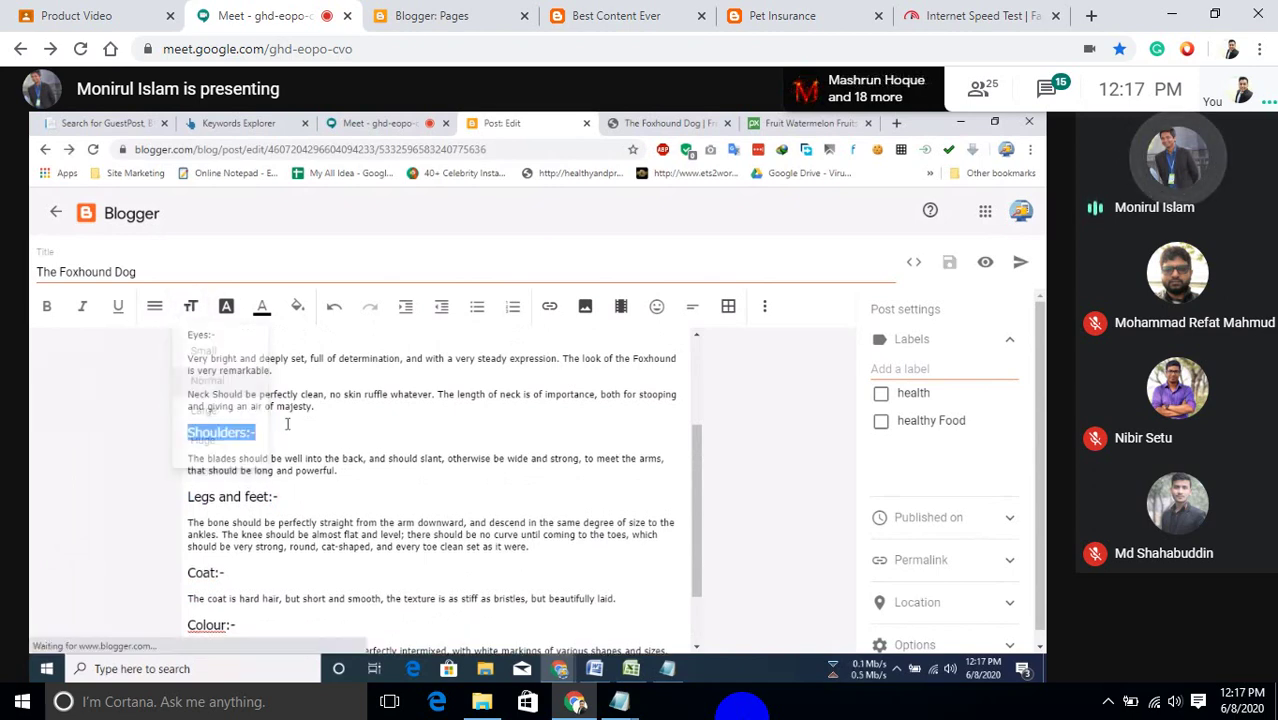
{"action": "scroll", "coordinate": [287, 424], "scroll_direction": "up", "scroll_amount": 3}
{"action": "left_click_drag", "start_coordinate": [218, 484], "coordinate": [168, 471]}
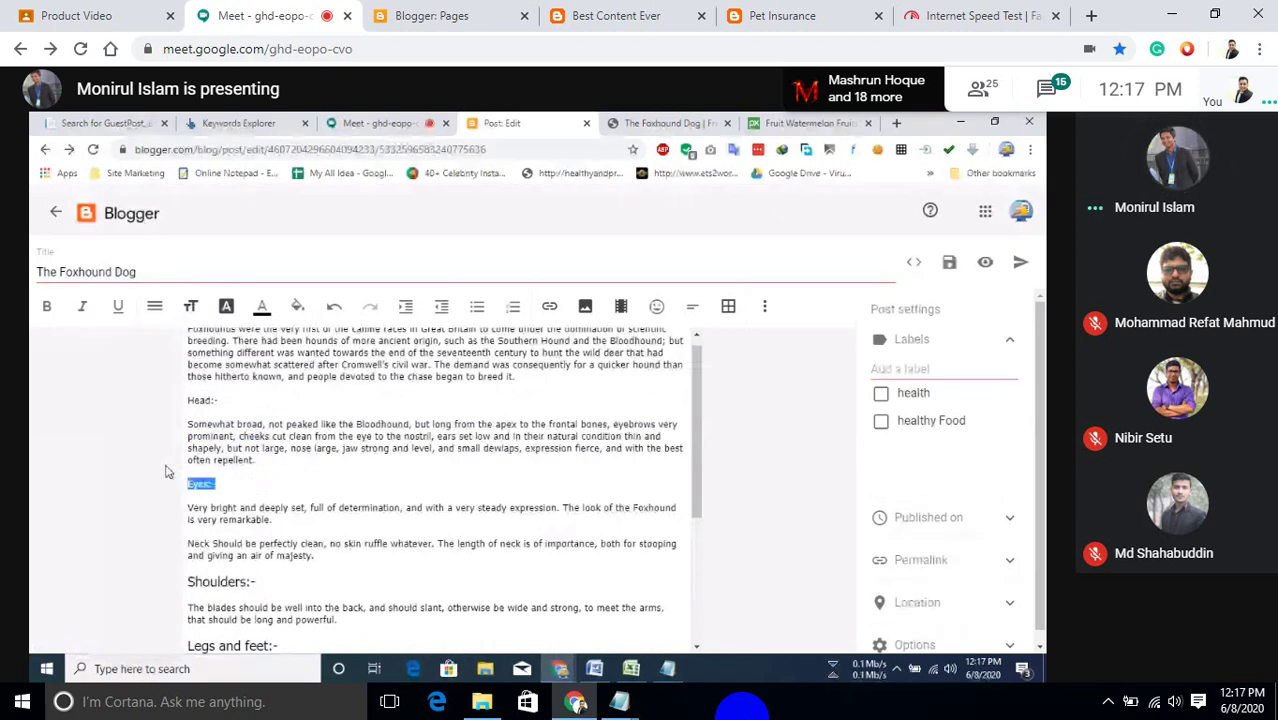
{"action": "left_click", "coordinate": [192, 309]}
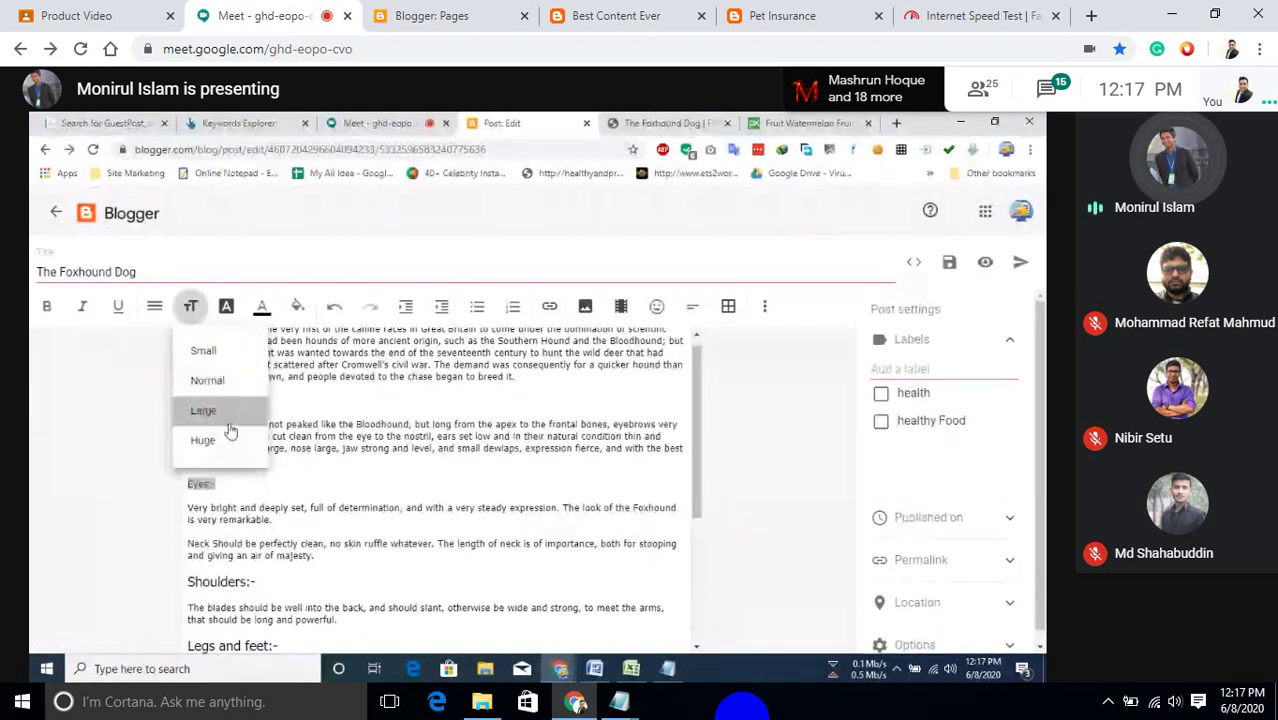
{"action": "left_click", "coordinate": [200, 409]}
{"action": "left_click_drag", "start_coordinate": [218, 401], "coordinate": [220, 402]}
{"action": "left_click", "coordinate": [195, 405]}
{"action": "left_click", "coordinate": [190, 306]}
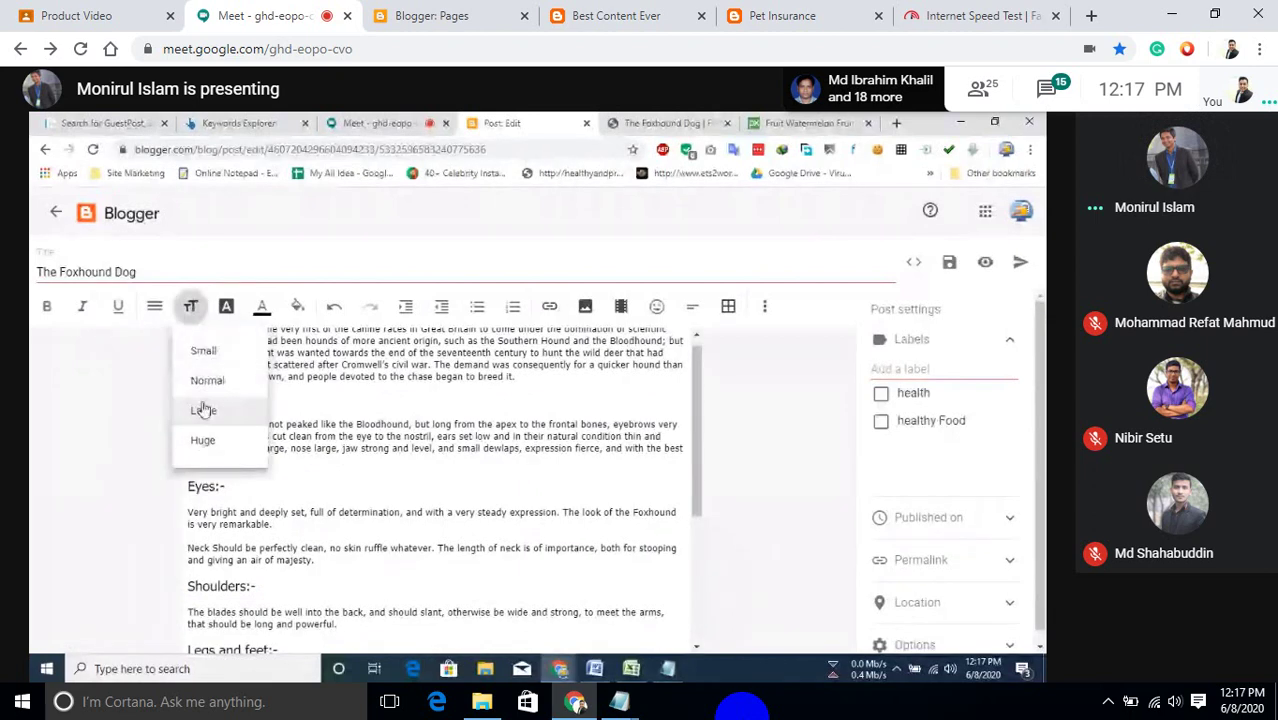
{"action": "left_click", "coordinate": [268, 411]}
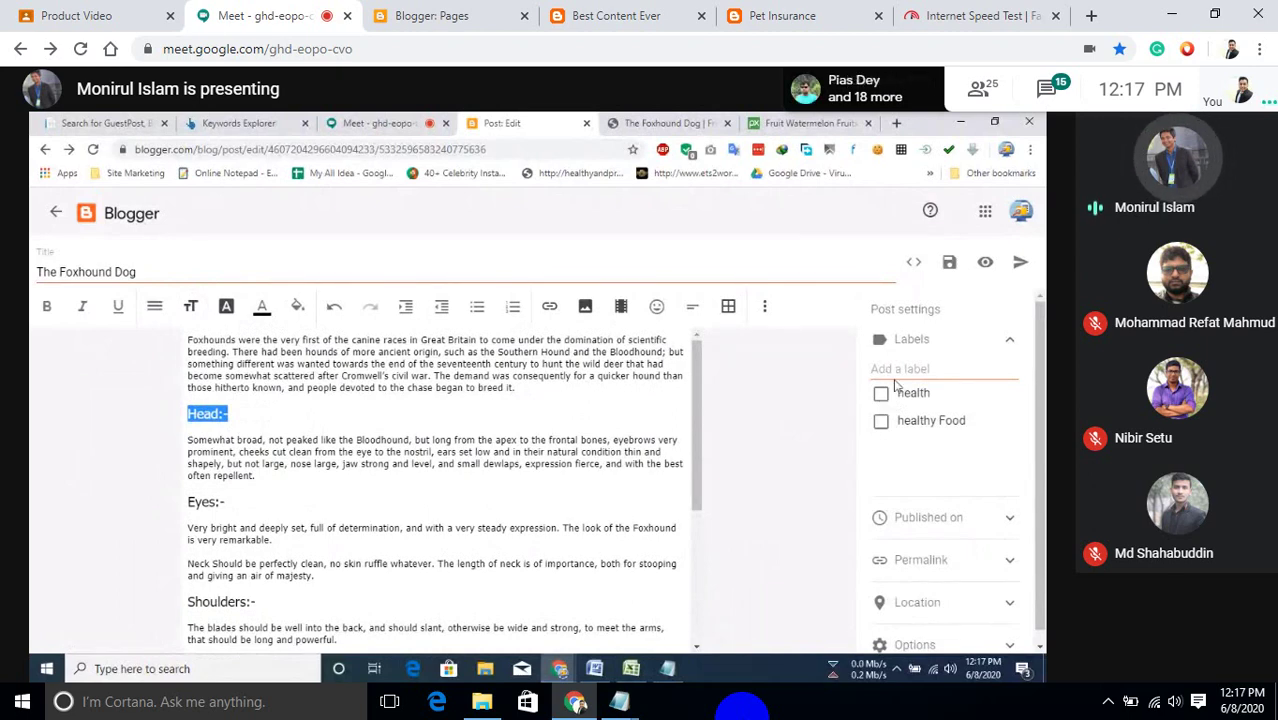
Add the labels Pet, pet animals and dog to The Foxhound Dog post.
{"action": "left_click", "coordinate": [907, 372]}
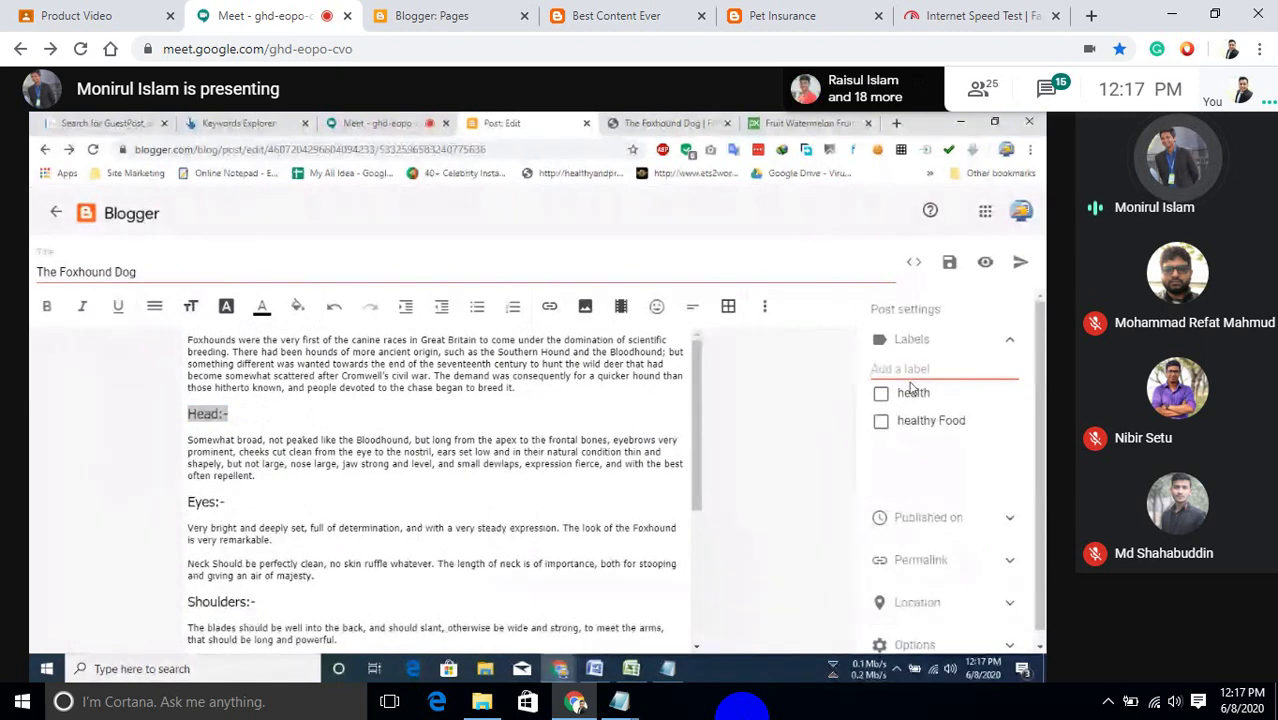
{"action": "type", "text": "Pe"}
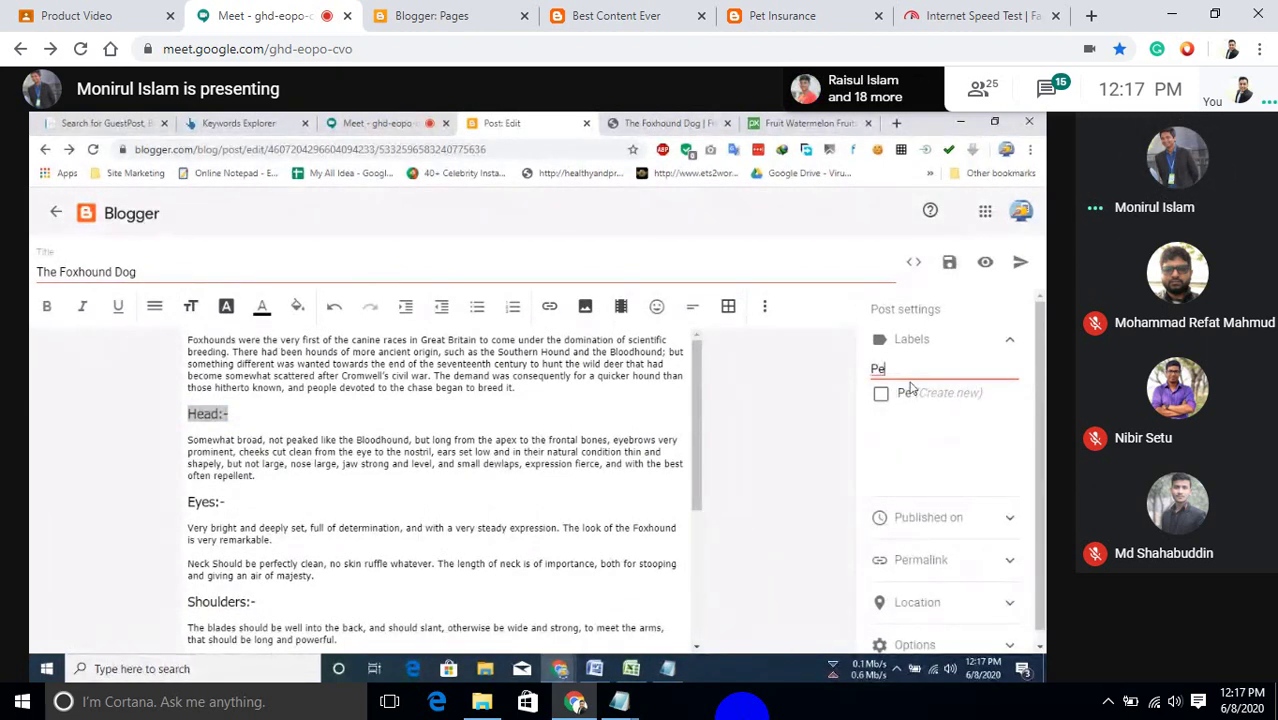
{"action": "type", "text": "t"}
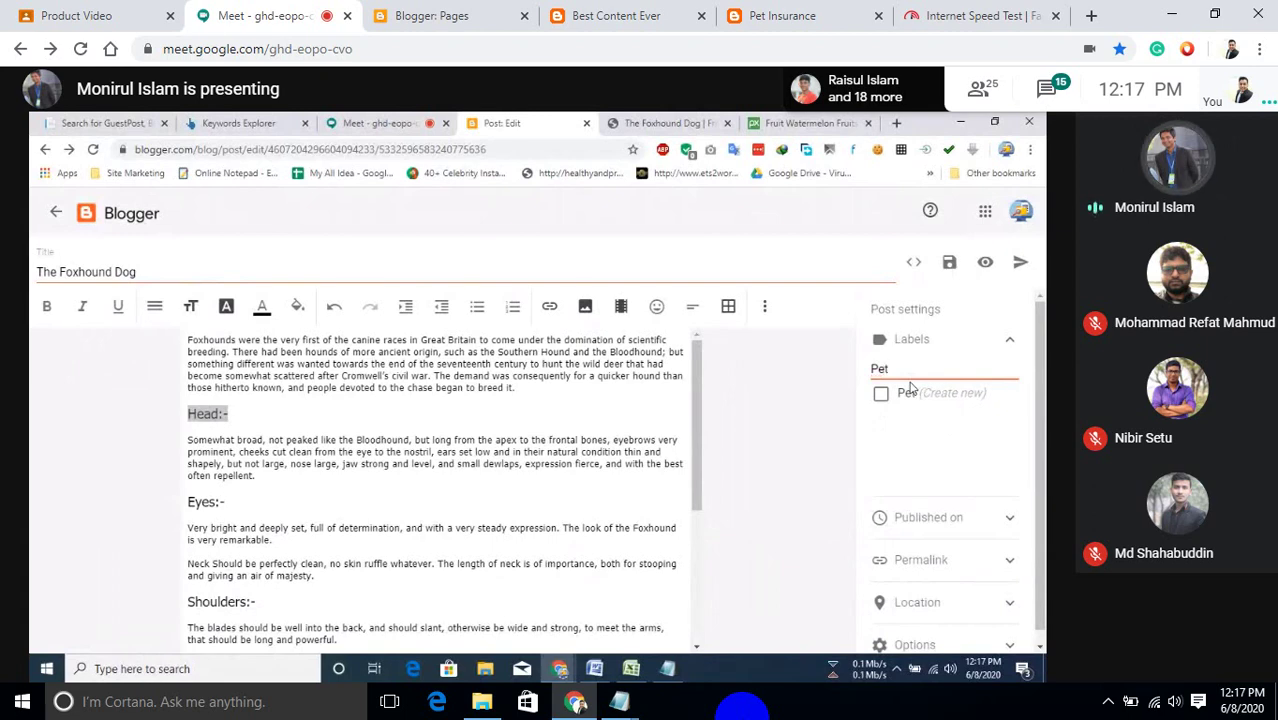
{"action": "type", "text": ","}
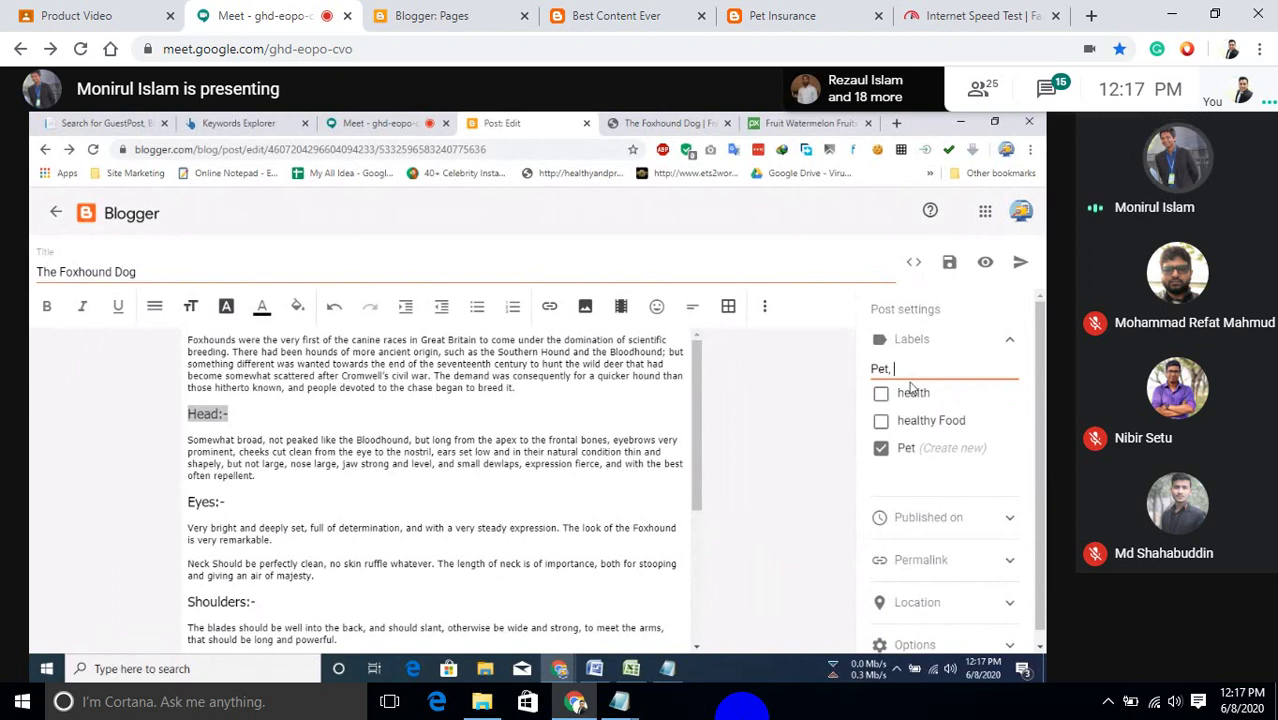
{"action": "type", "text": " pet"}
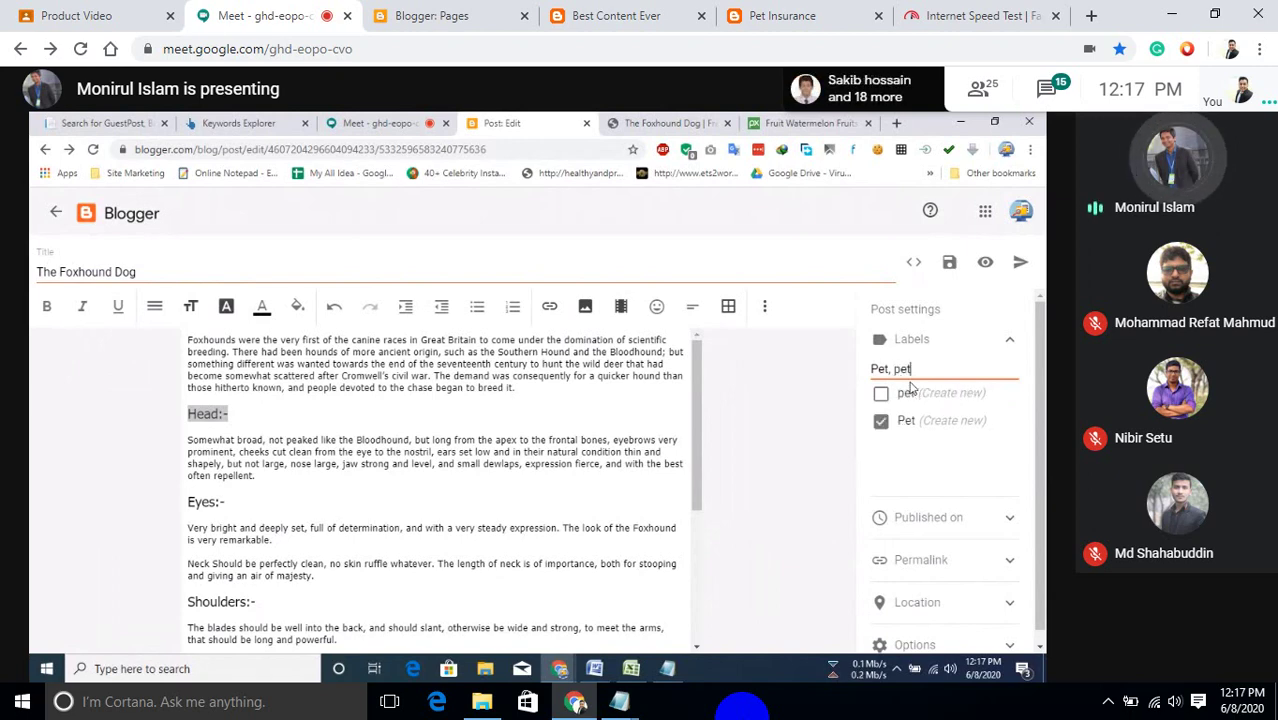
{"action": "type", "text": " anmals"}
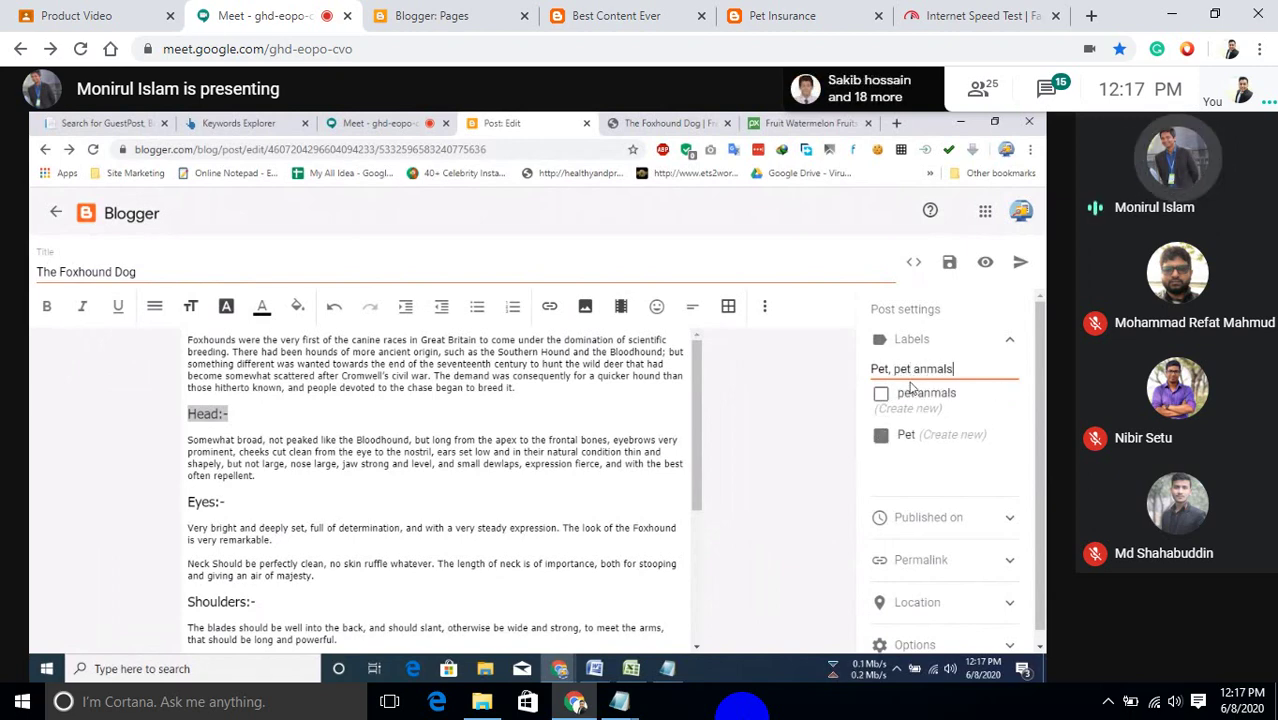
{"action": "key", "text": "BackSpace"}
{"action": "key", "text": "BackSpace"}
{"action": "key", "text": "BackSpace"}
{"action": "key", "text": "BackSpace"}
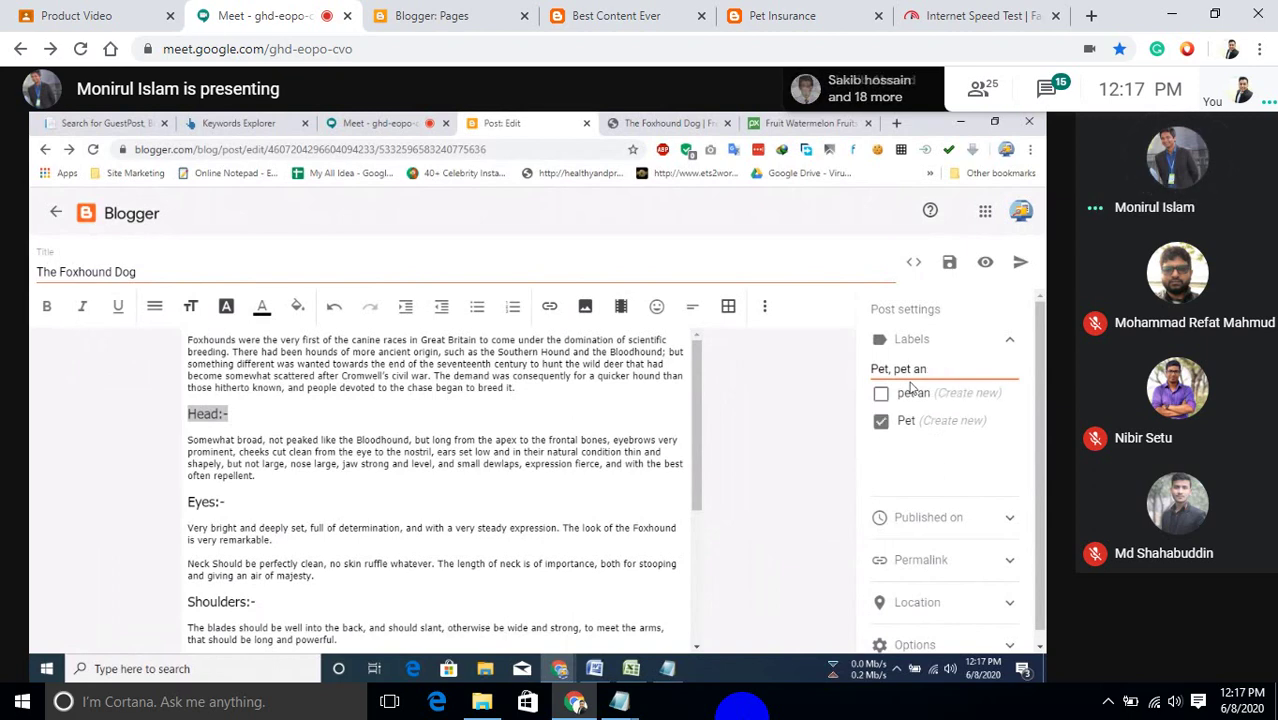
{"action": "type", "text": "imals"}
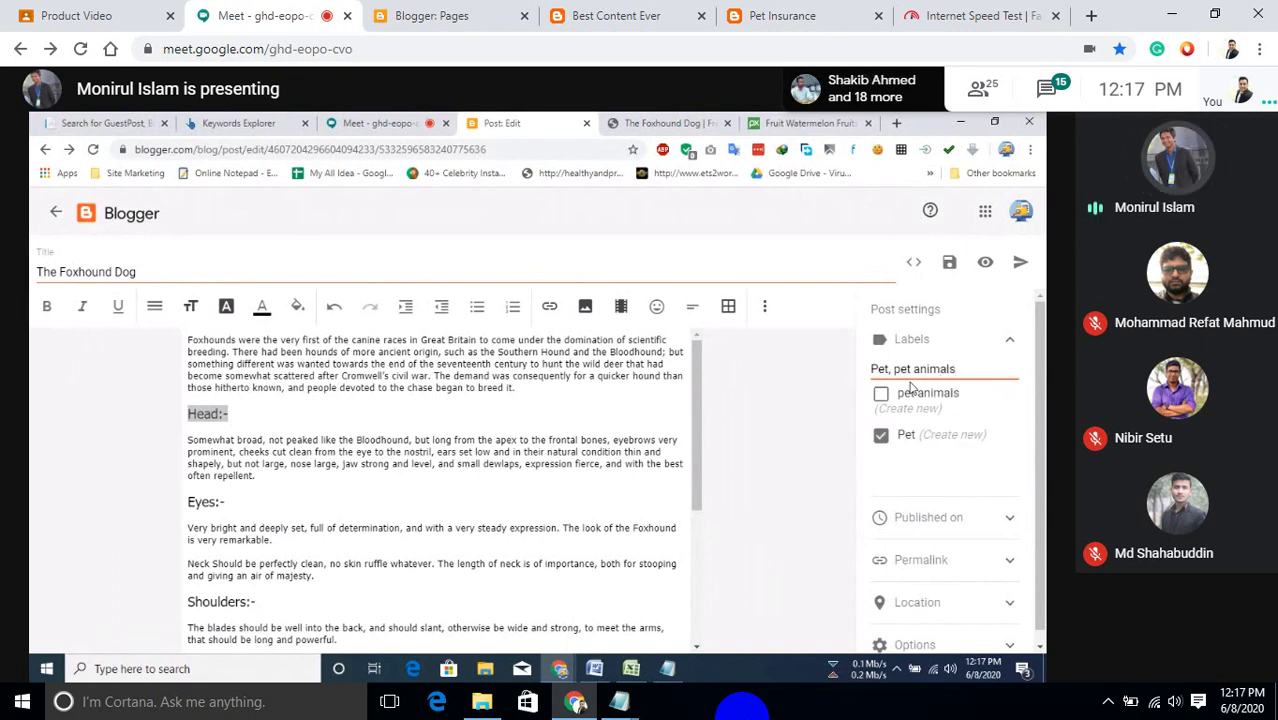
{"action": "type", "text": ", "}
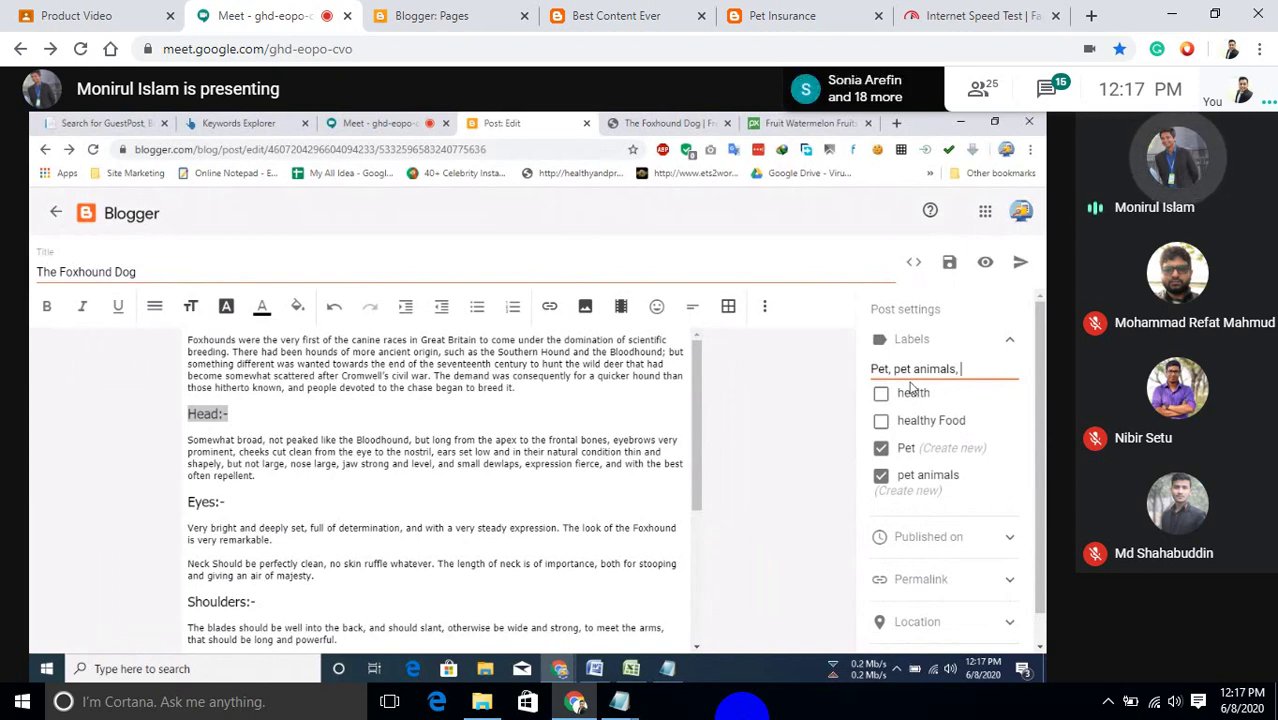
{"action": "type", "text": "dog"}
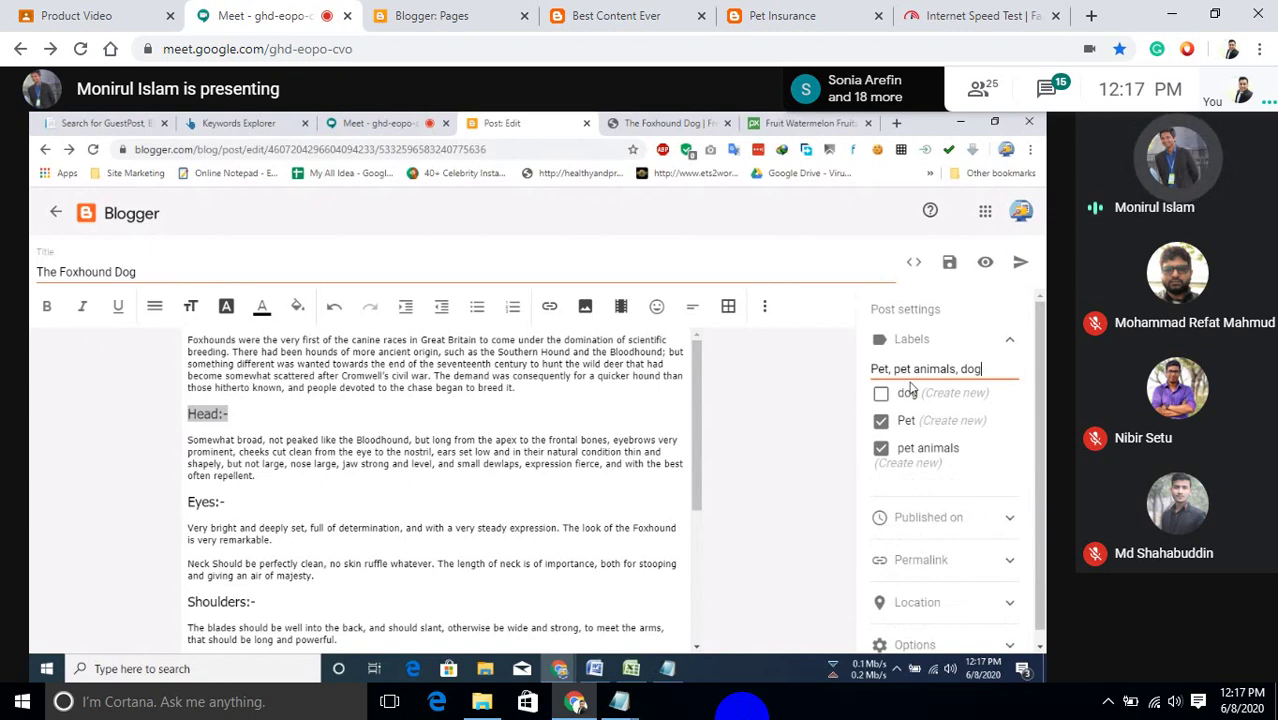
{"action": "type", "text": ","}
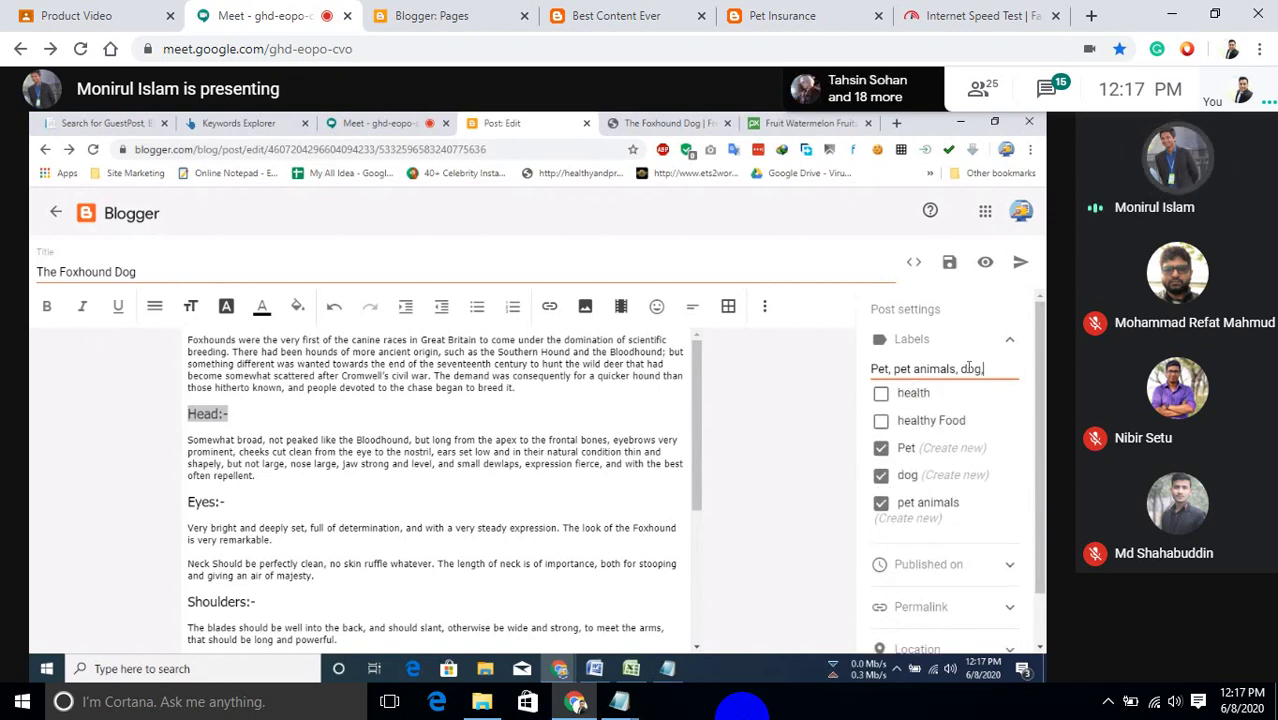
{"action": "left_click", "coordinate": [1012, 341]}
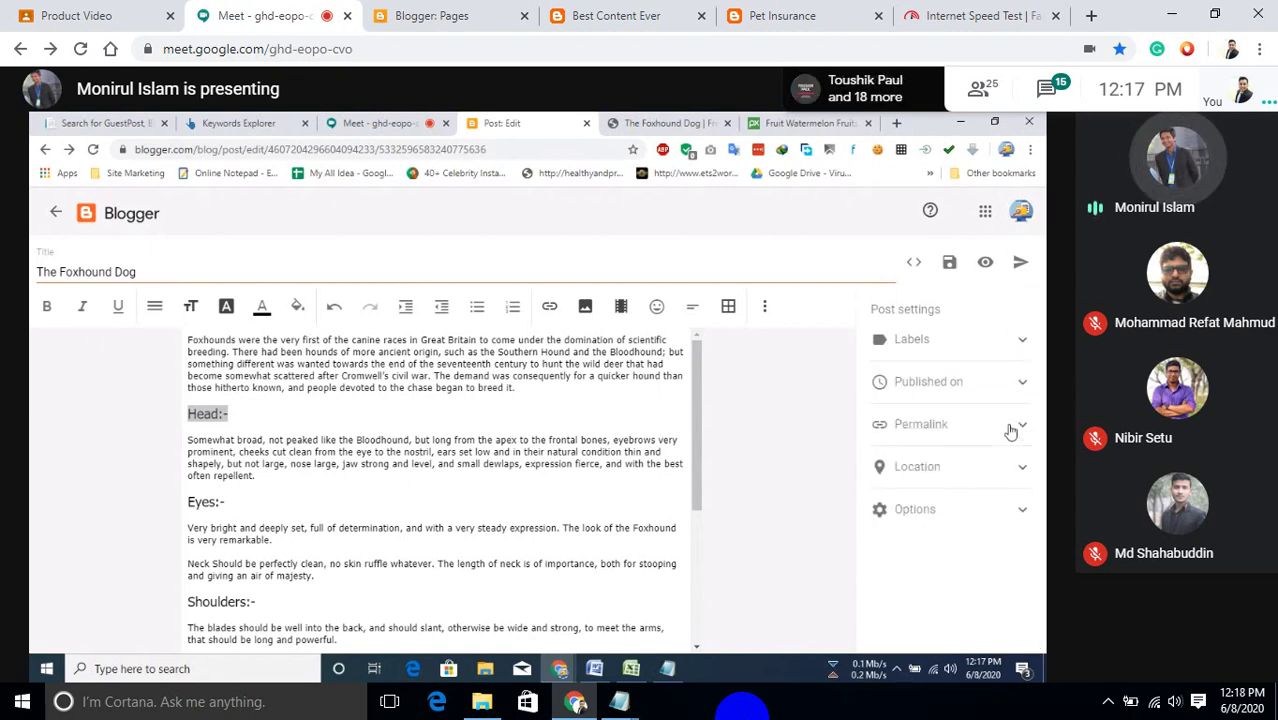
Publish The Foxhound Dog post and switch to its plrplr.com source tab.
{"action": "left_click", "coordinate": [1014, 429]}
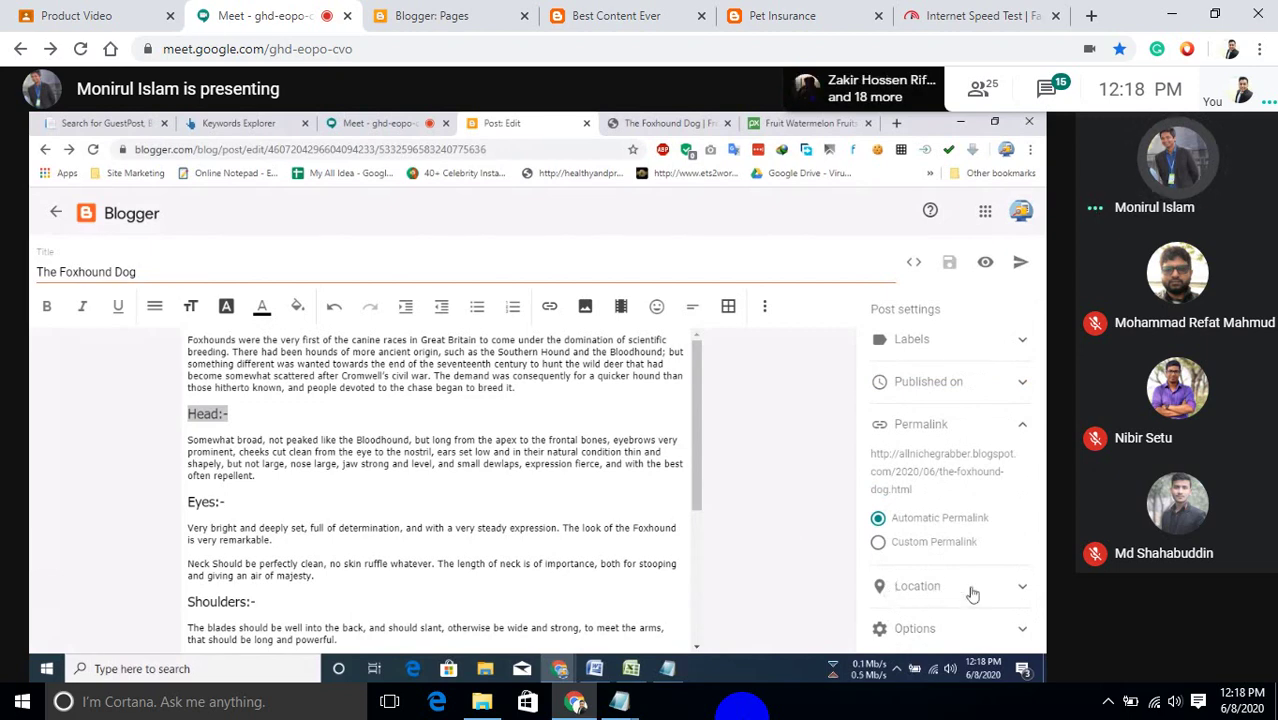
{"action": "left_click", "coordinate": [1018, 265]}
{"action": "left_click", "coordinate": [595, 458]}
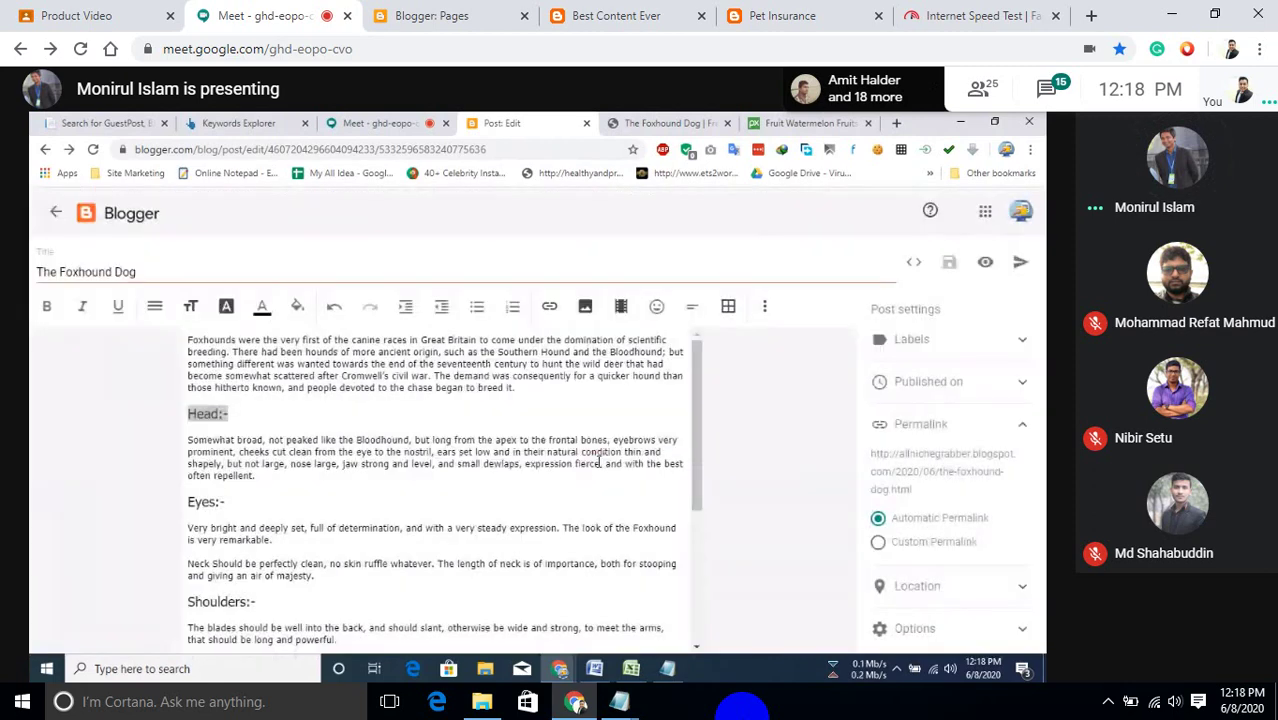
{"action": "left_click", "coordinate": [686, 123]}
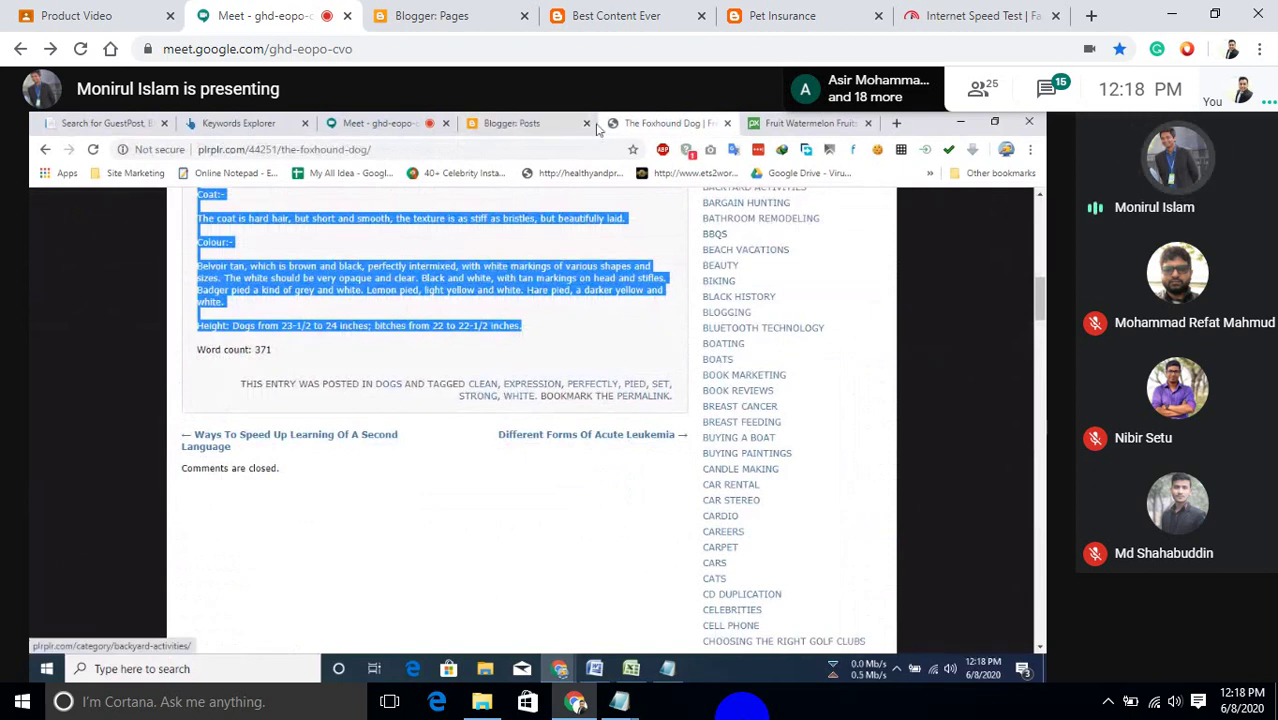
Discard the Untitled draft from the Blogger Posts list.
{"action": "left_click", "coordinate": [540, 122]}
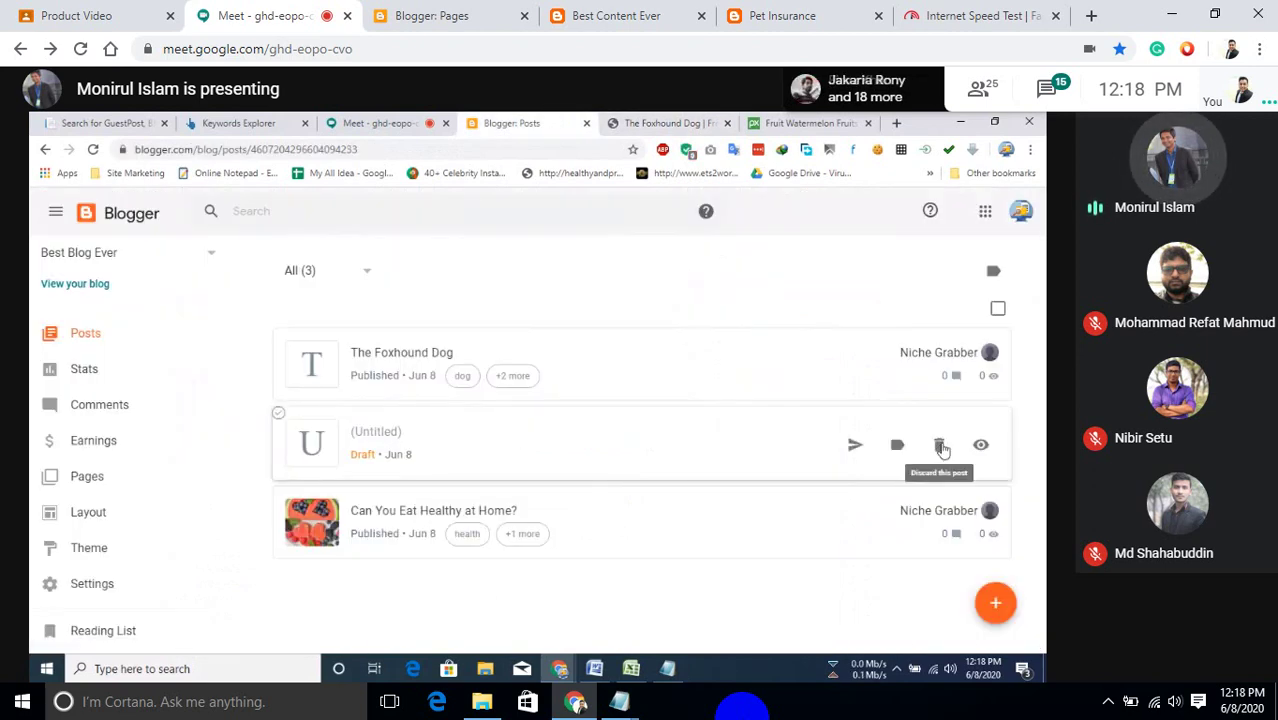
{"action": "left_click", "coordinate": [941, 445]}
{"action": "left_click", "coordinate": [608, 467]}
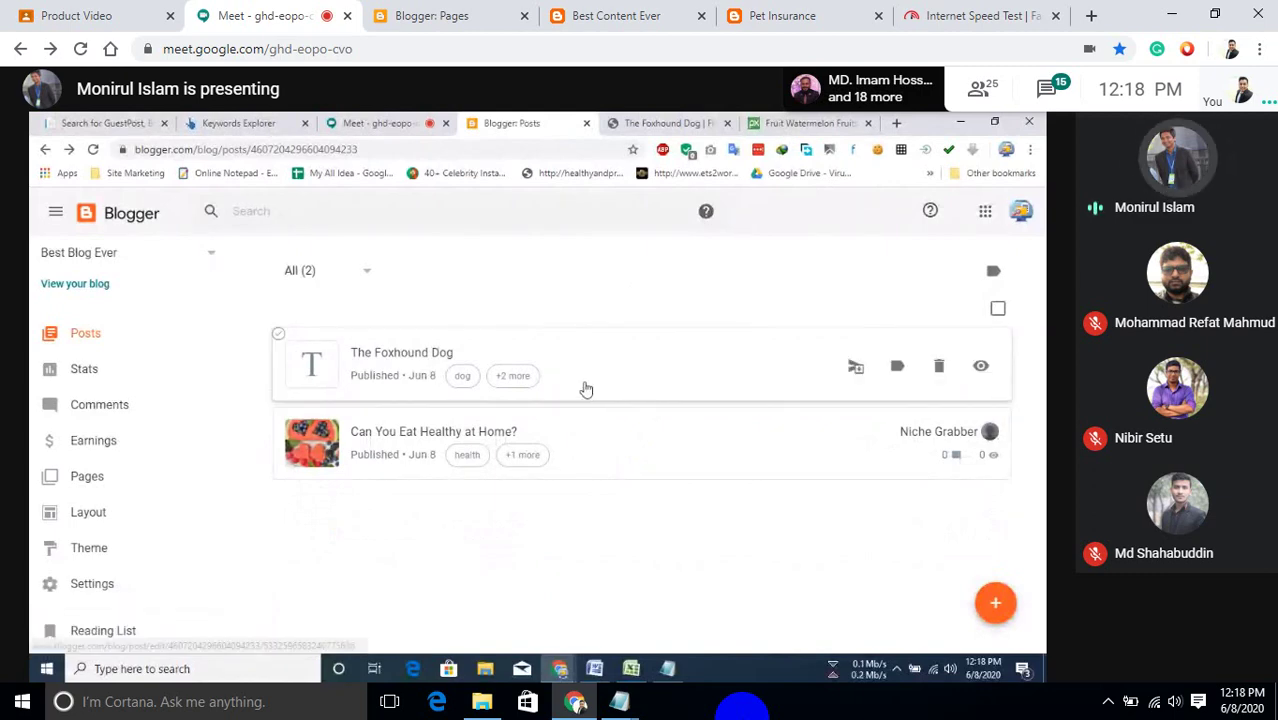
Open the live blog and search it for 'dog'.
{"action": "left_click", "coordinate": [63, 284]}
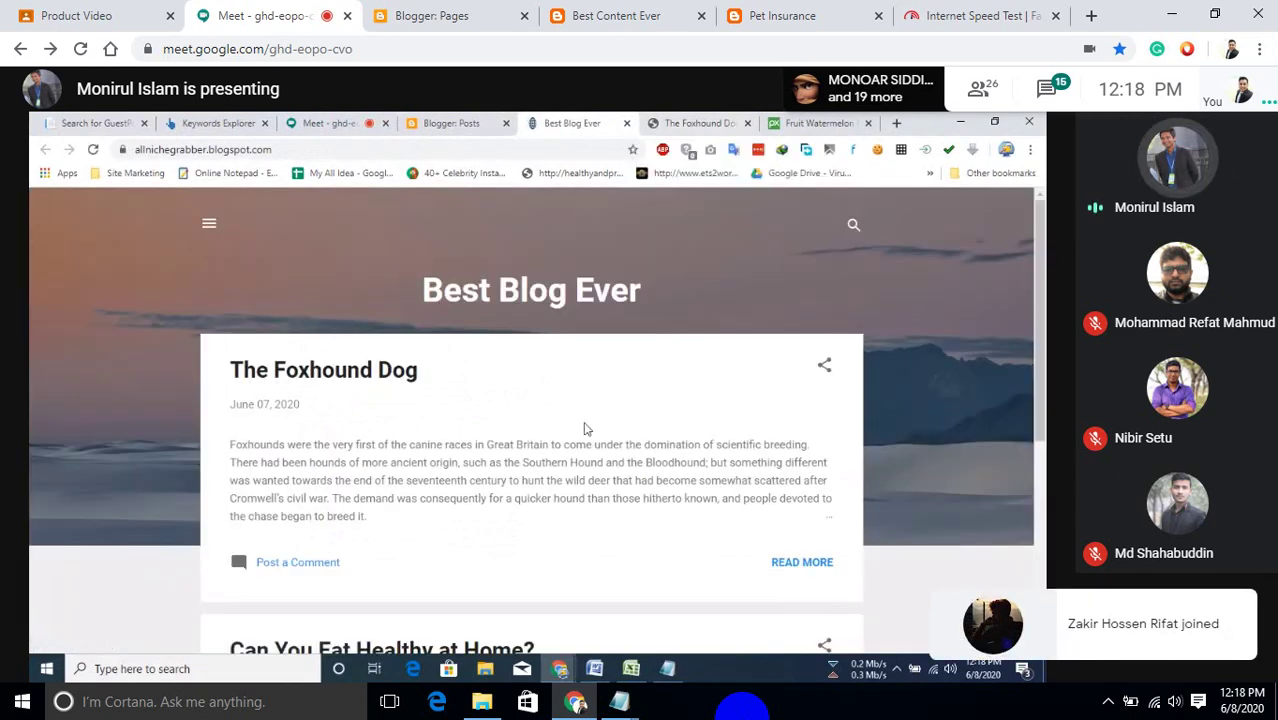
{"action": "scroll", "coordinate": [525, 476], "scroll_direction": "down", "scroll_amount": 5}
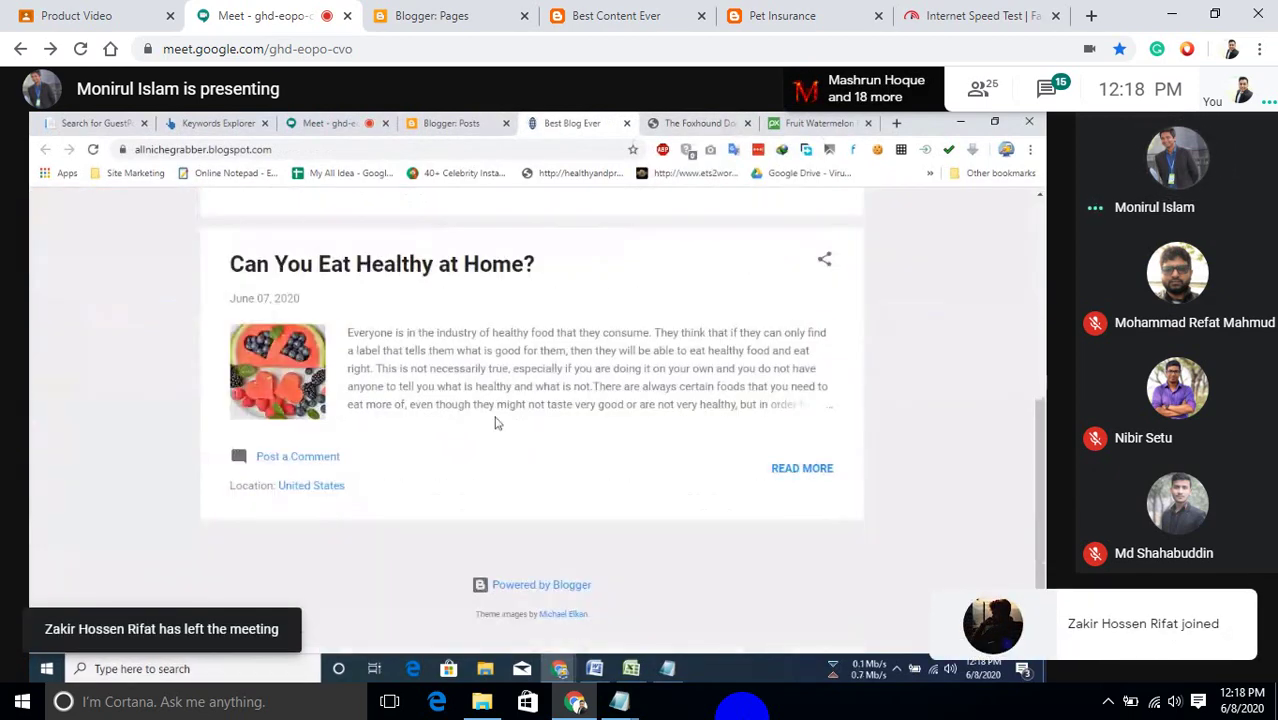
{"action": "scroll", "coordinate": [496, 420], "scroll_direction": "up", "scroll_amount": 5}
{"action": "scroll", "coordinate": [600, 360], "scroll_direction": "up", "scroll_amount": 1}
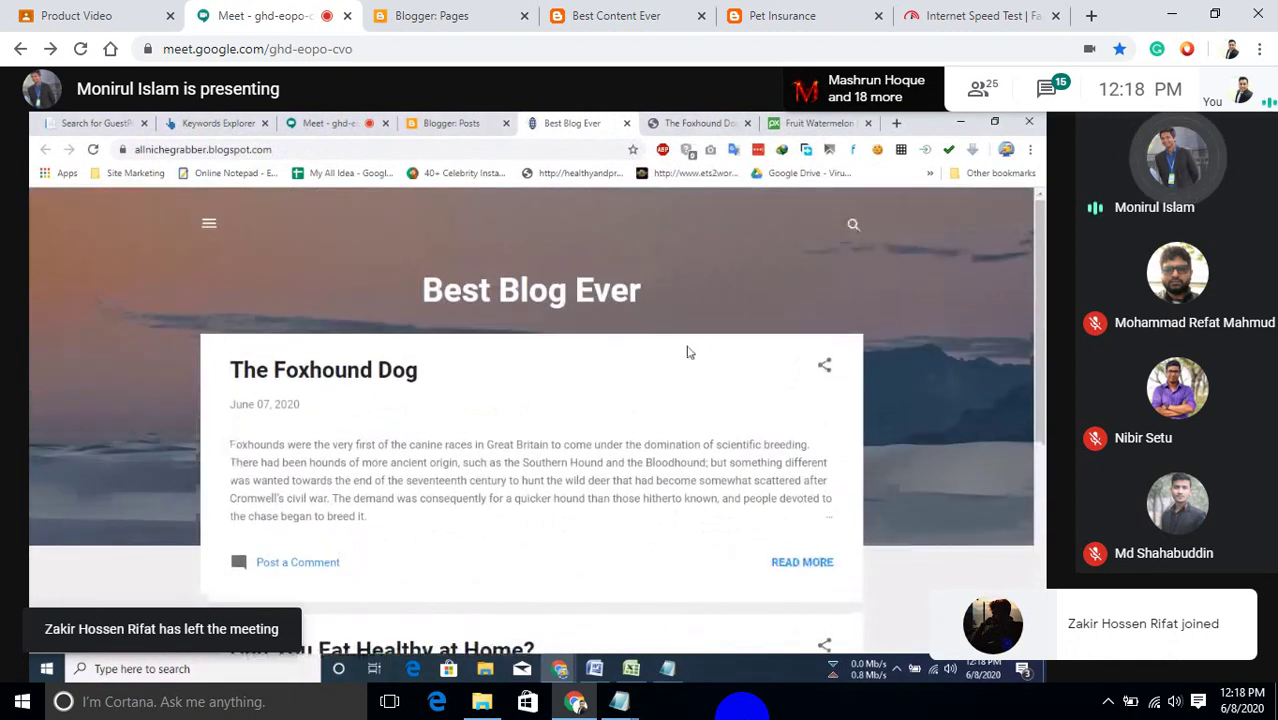
{"action": "left_click", "coordinate": [856, 222]}
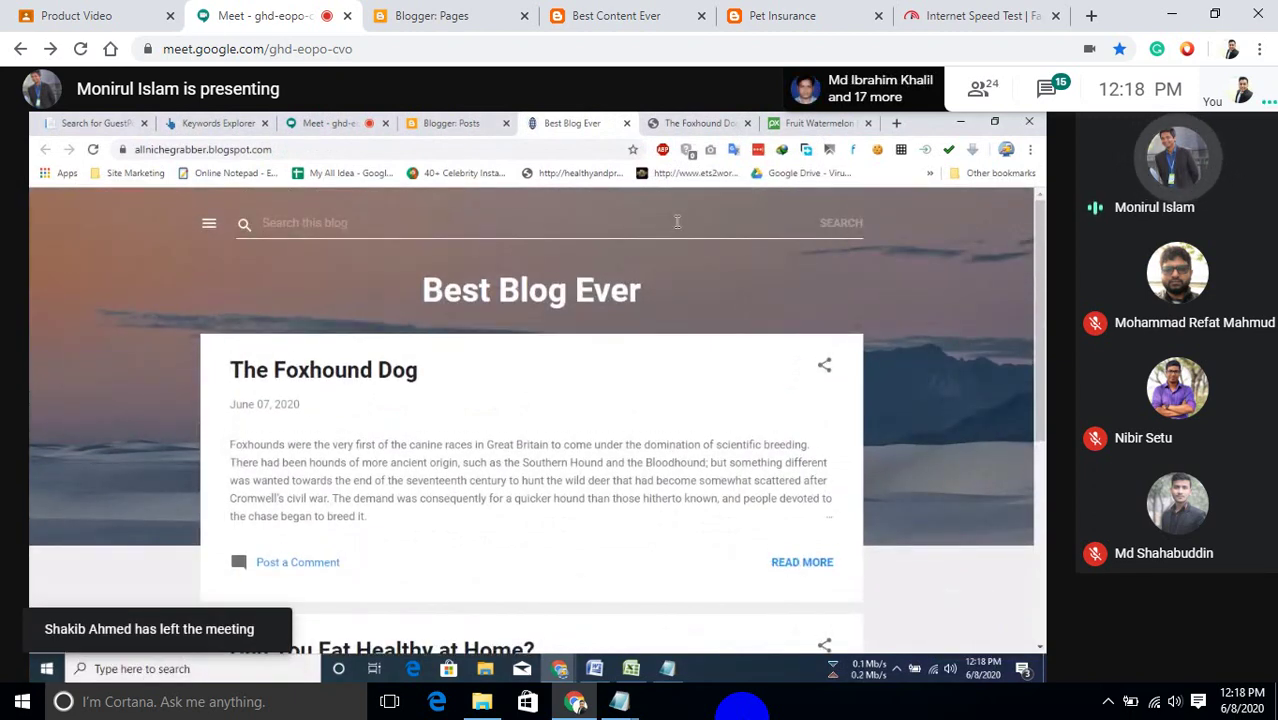
{"action": "type", "text": "dog"}
{"action": "key", "text": "Return"}
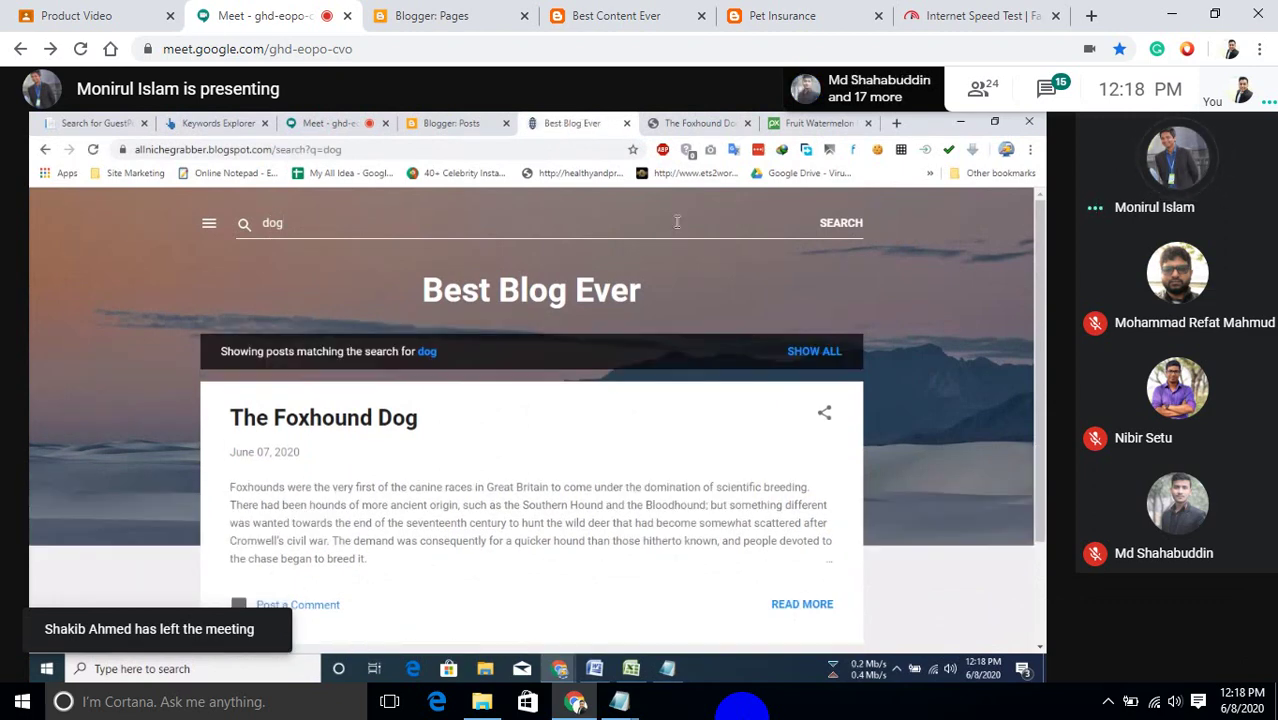
Replace the blog search term with 'animals' and search again.
{"action": "scroll", "coordinate": [449, 450], "scroll_direction": "down", "scroll_amount": 1}
{"action": "scroll", "coordinate": [449, 450], "scroll_direction": "down", "scroll_amount": 1}
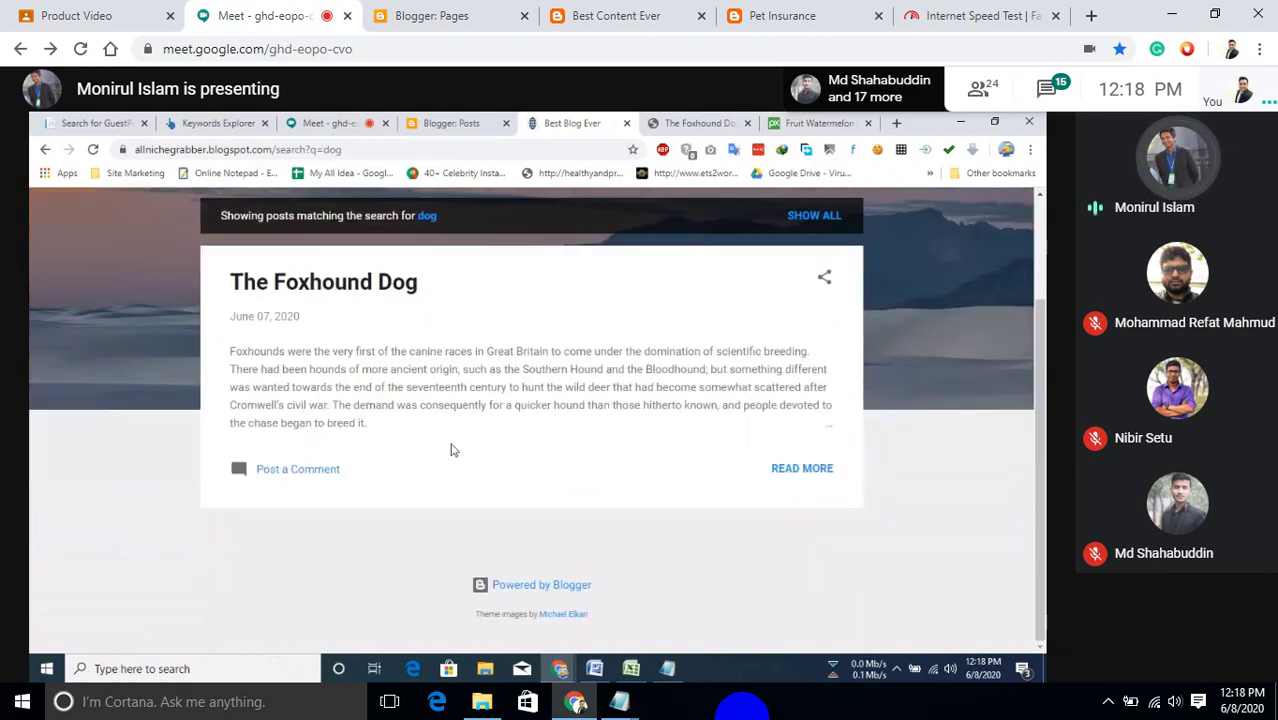
{"action": "scroll", "coordinate": [448, 448], "scroll_direction": "up", "scroll_amount": 2}
{"action": "left_click_drag", "start_coordinate": [289, 219], "coordinate": [228, 242]}
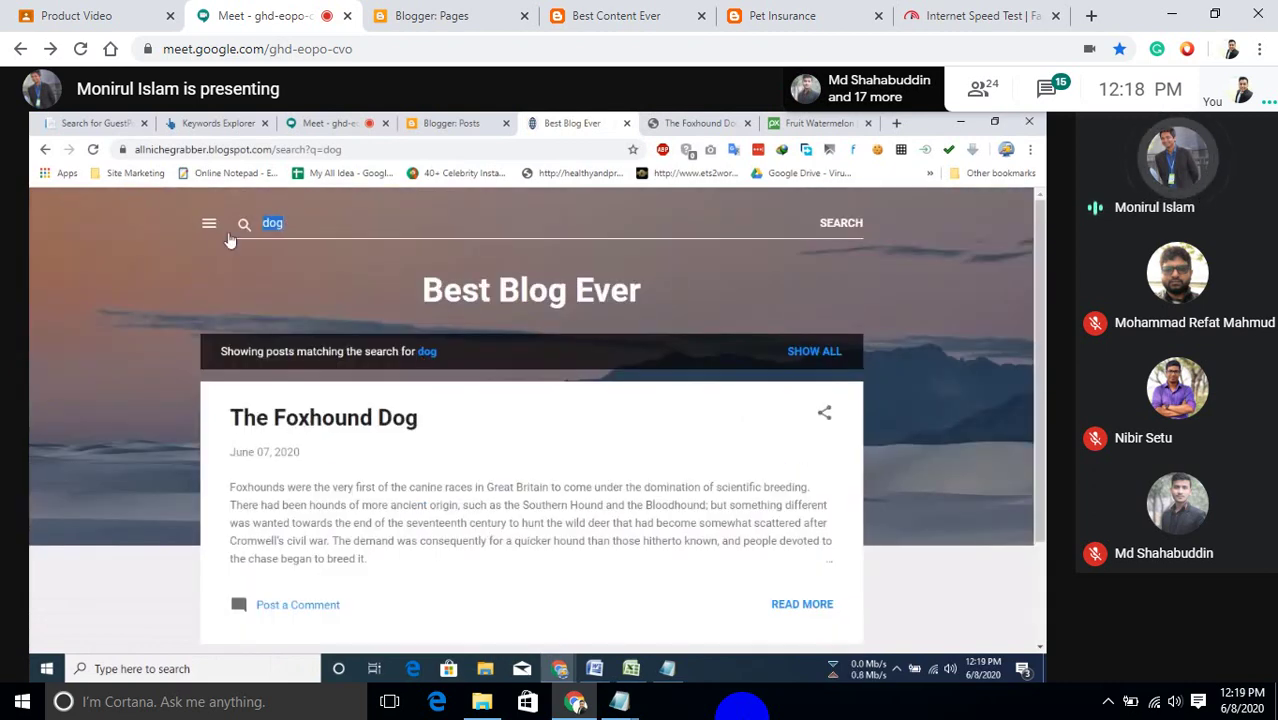
{"action": "type", "text": "an"}
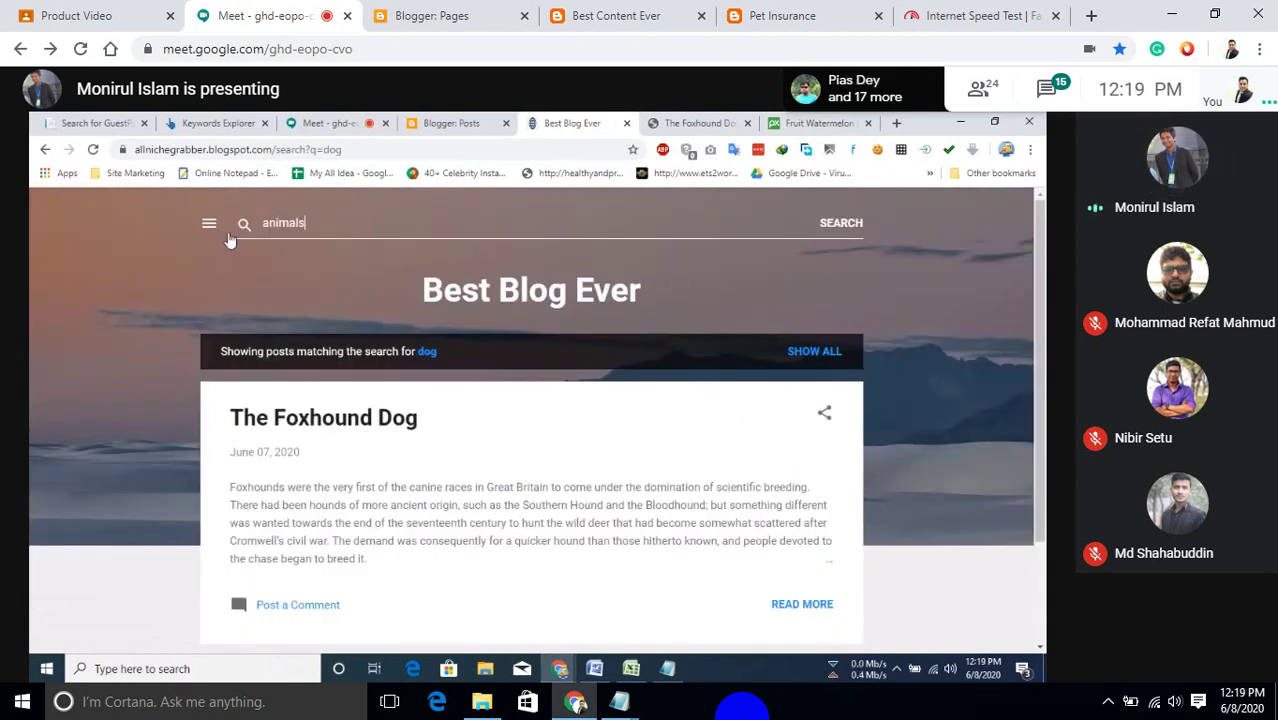
{"action": "type", "text": "imals"}
{"action": "key", "text": "Return"}
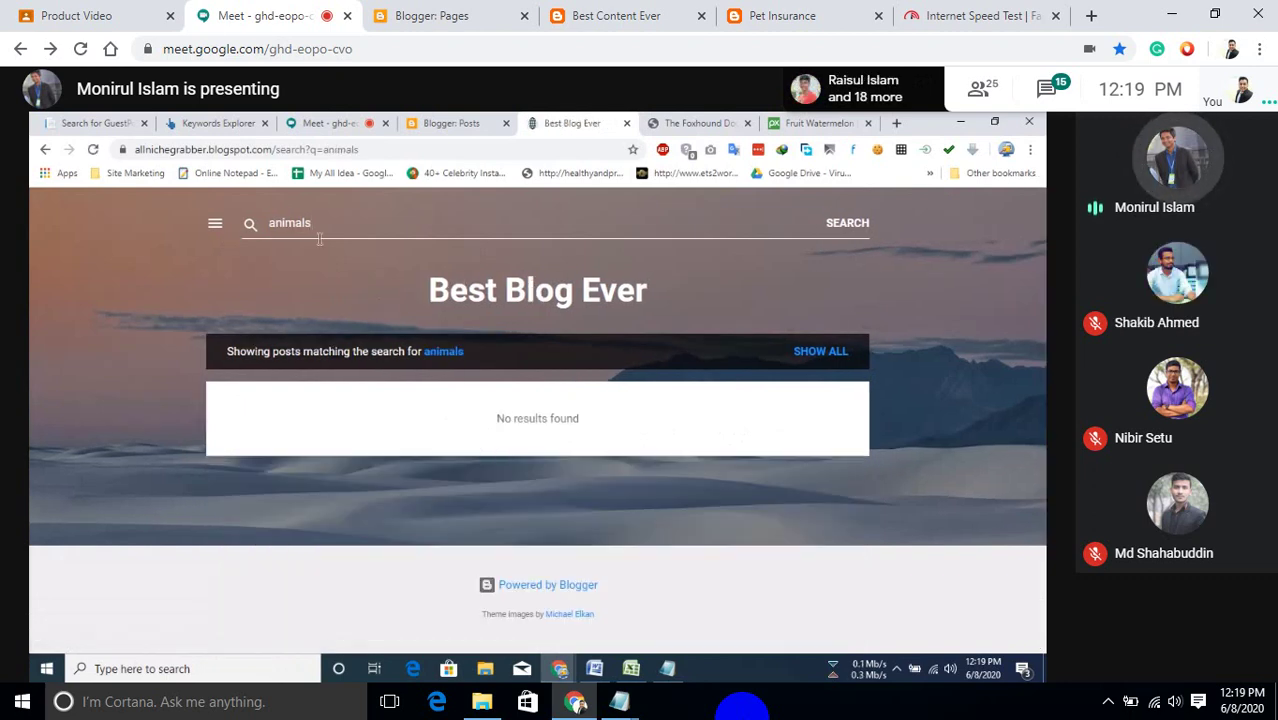
Search the blog for 'pet animals', then return to the Blogger Posts list.
{"action": "left_click_drag", "start_coordinate": [289, 223], "coordinate": [270, 227]}
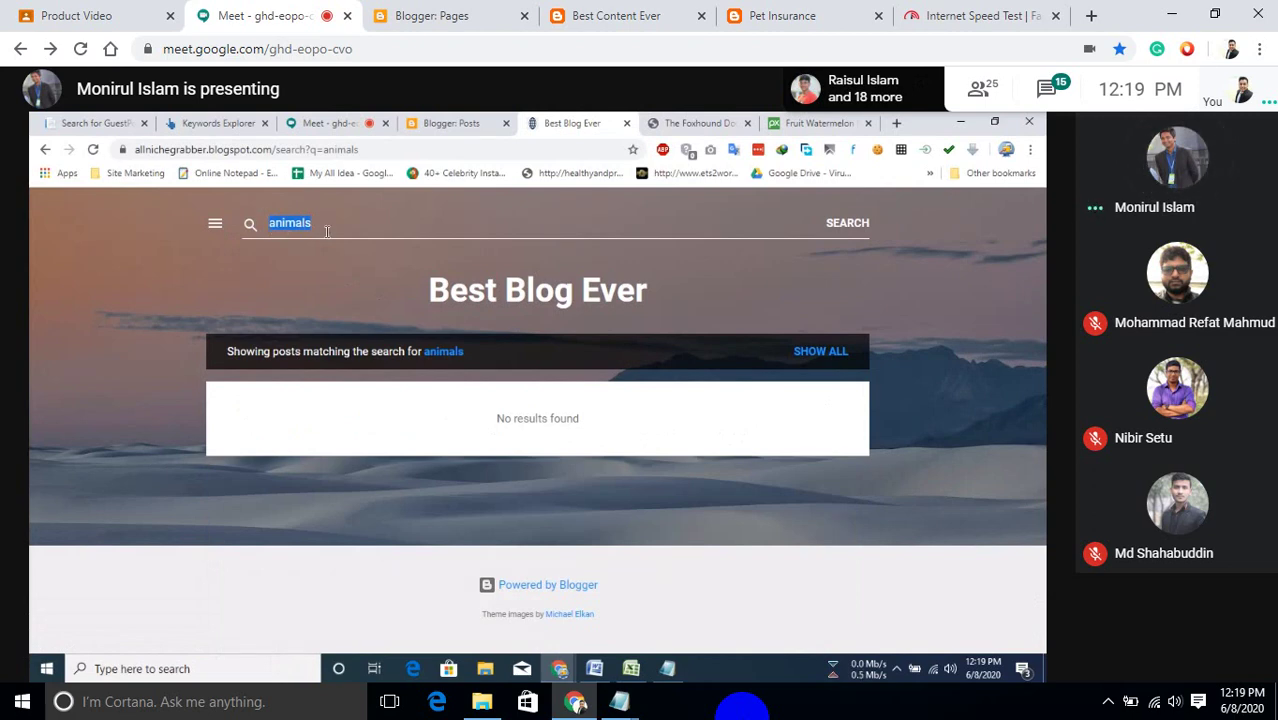
{"action": "key", "text": "Left"}
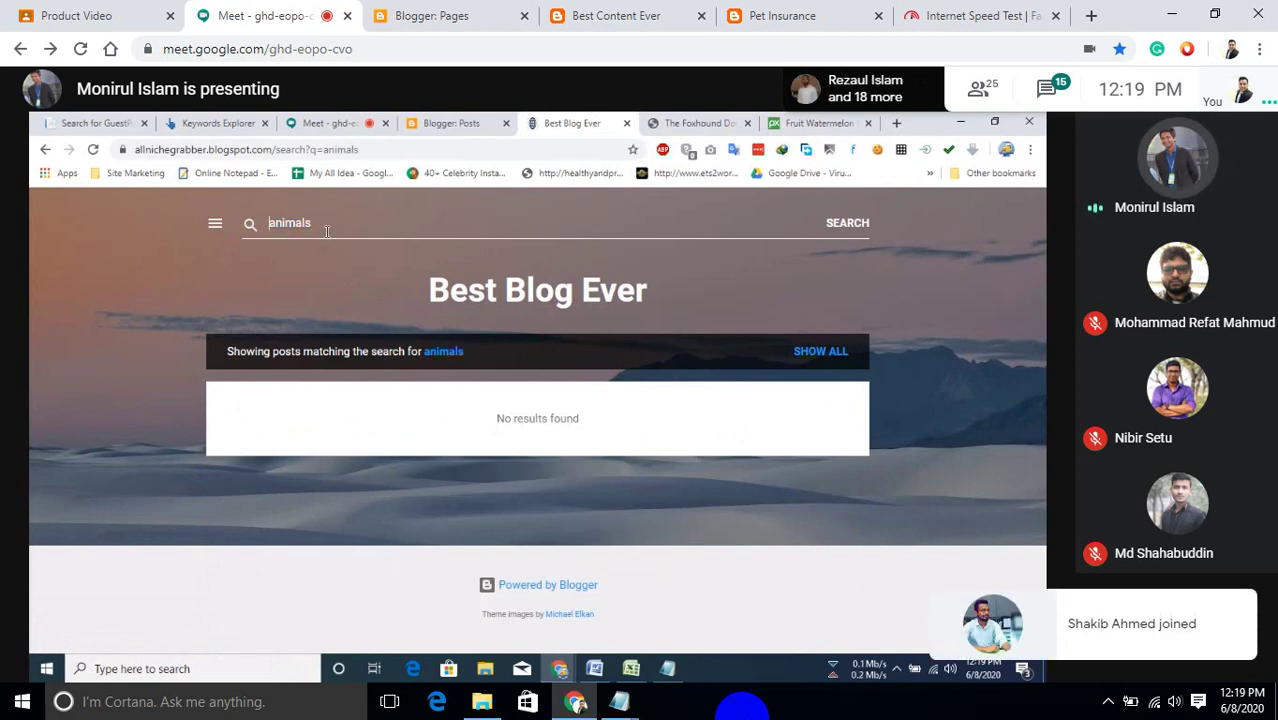
{"action": "type", "text": "pet"}
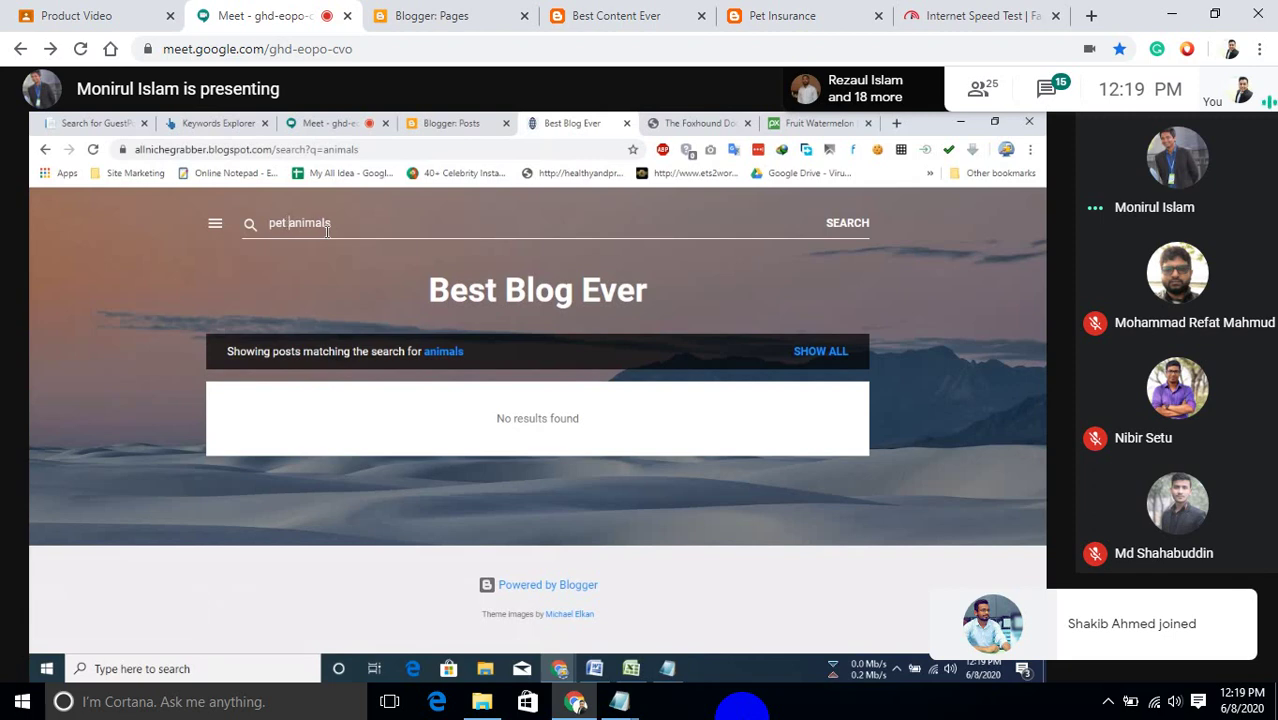
{"action": "key", "text": "Return"}
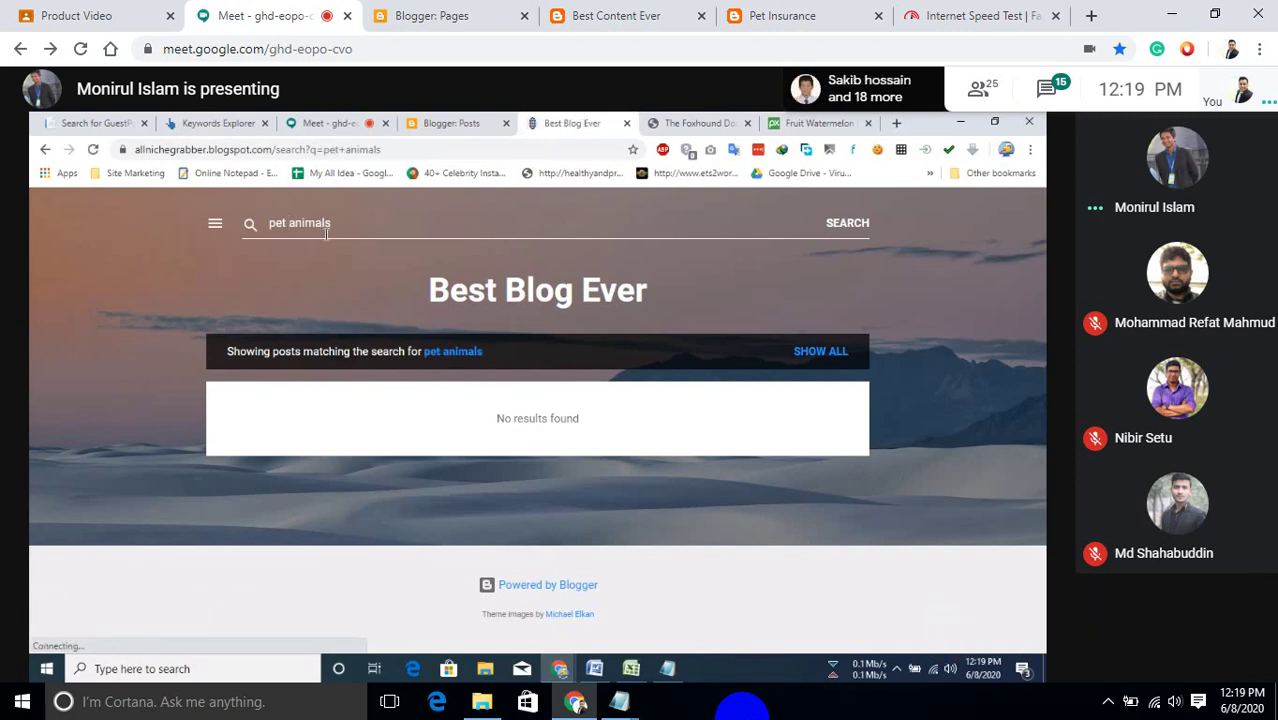
{"action": "left_click", "coordinate": [455, 123]}
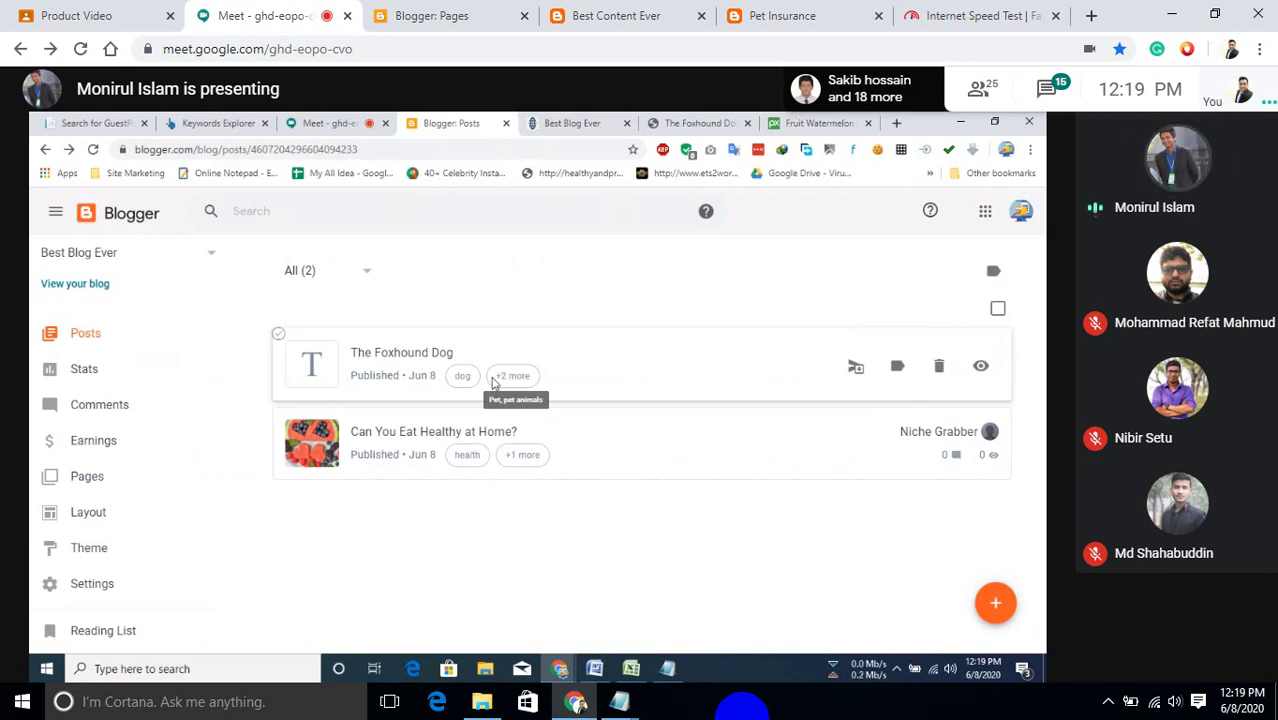
{"action": "left_click", "coordinate": [593, 122]}
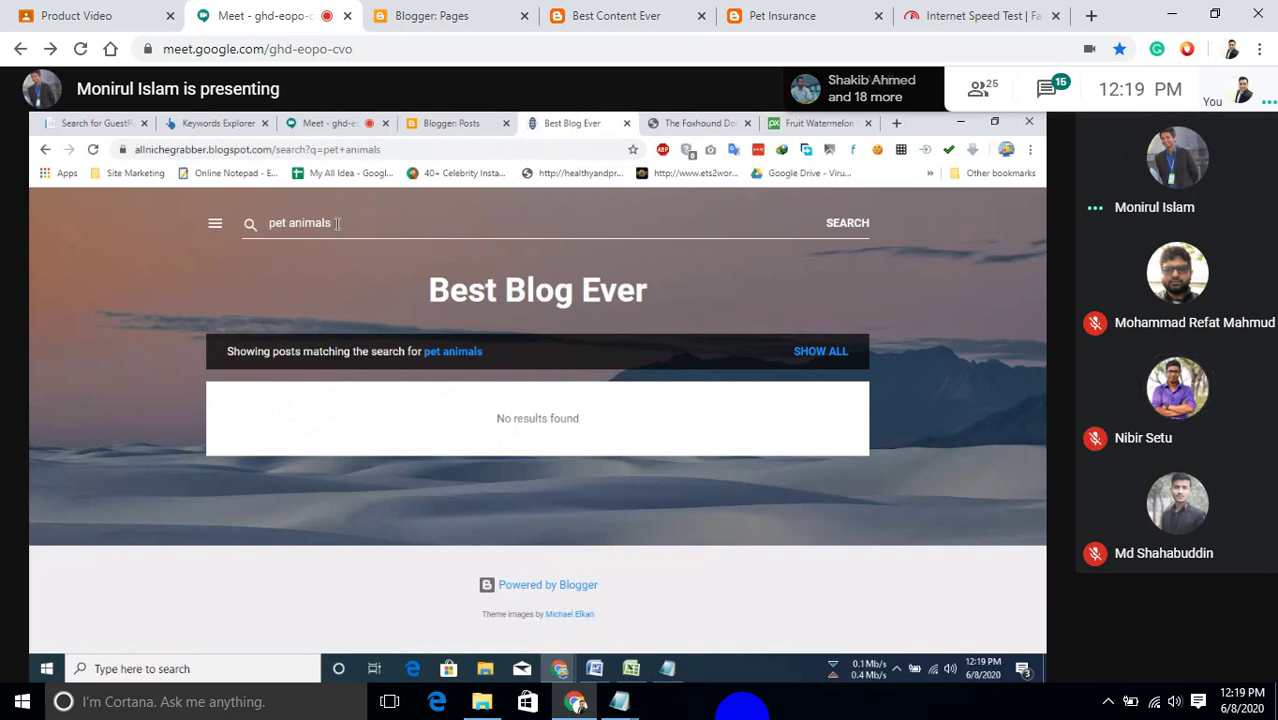
{"action": "left_click", "coordinate": [862, 226]}
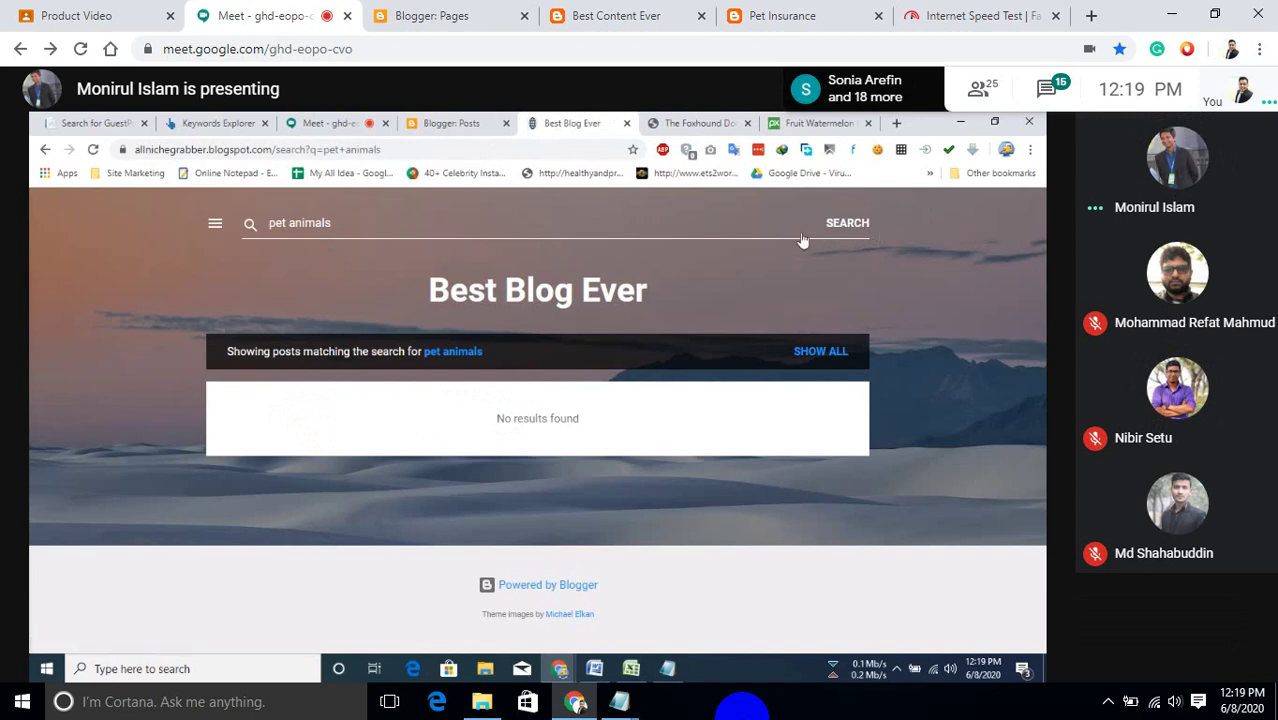
{"action": "left_click", "coordinate": [445, 123]}
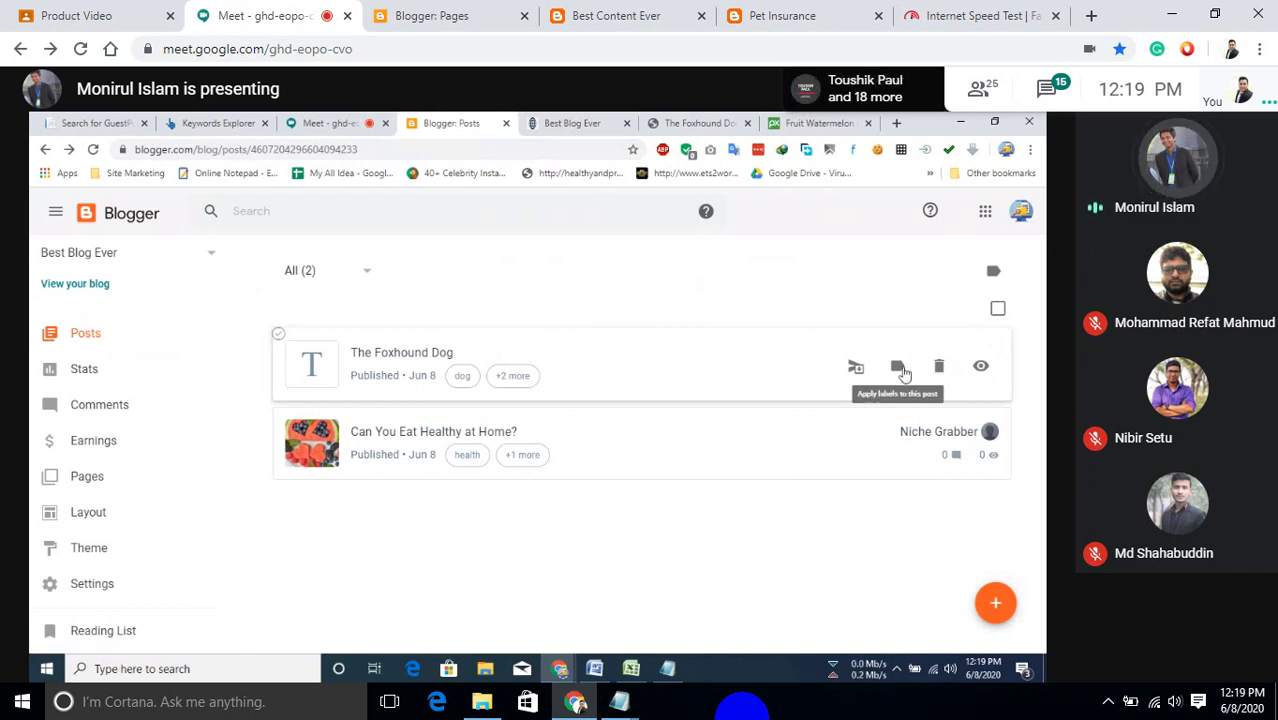
{"action": "left_click", "coordinate": [901, 369]}
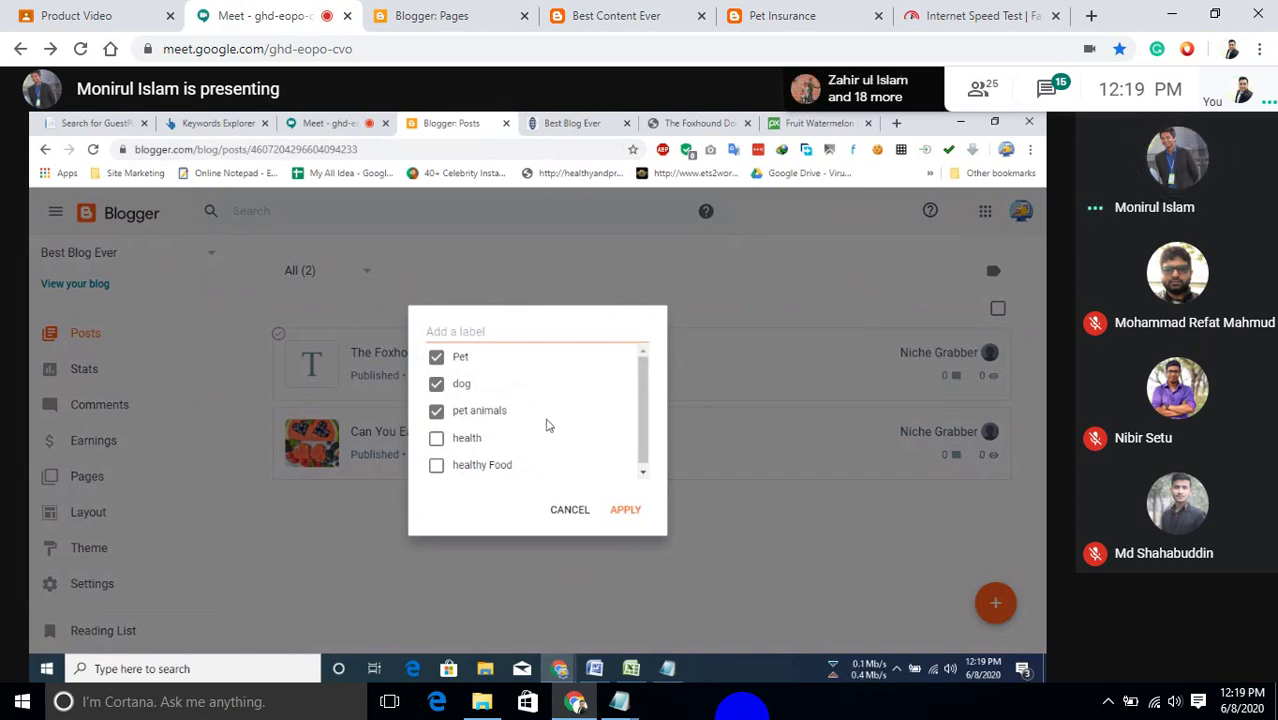
{"action": "scroll", "coordinate": [460, 417], "scroll_direction": "down", "scroll_amount": 1}
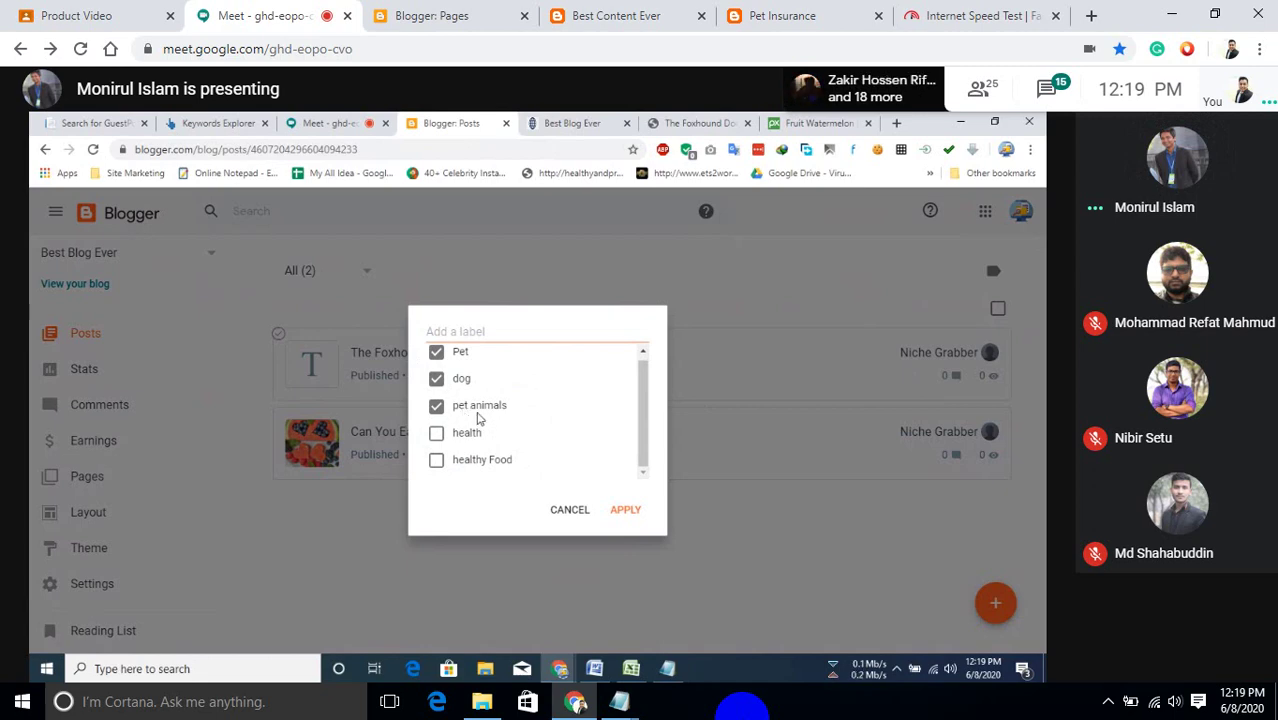
{"action": "left_click", "coordinate": [572, 123]}
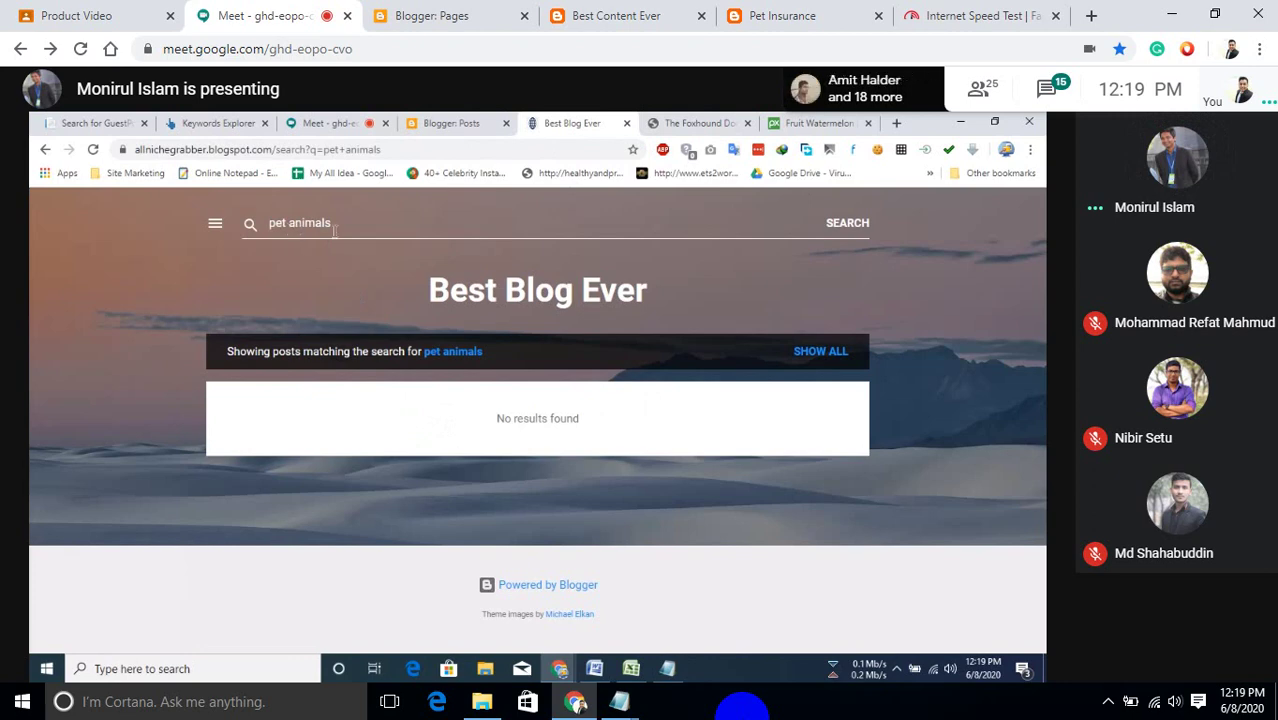
Search the blog for 'Pet animals'.
{"action": "left_click", "coordinate": [272, 224]}
{"action": "key", "text": "BackSpace"}
{"action": "type", "text": "P"}
{"action": "key", "text": "Return"}
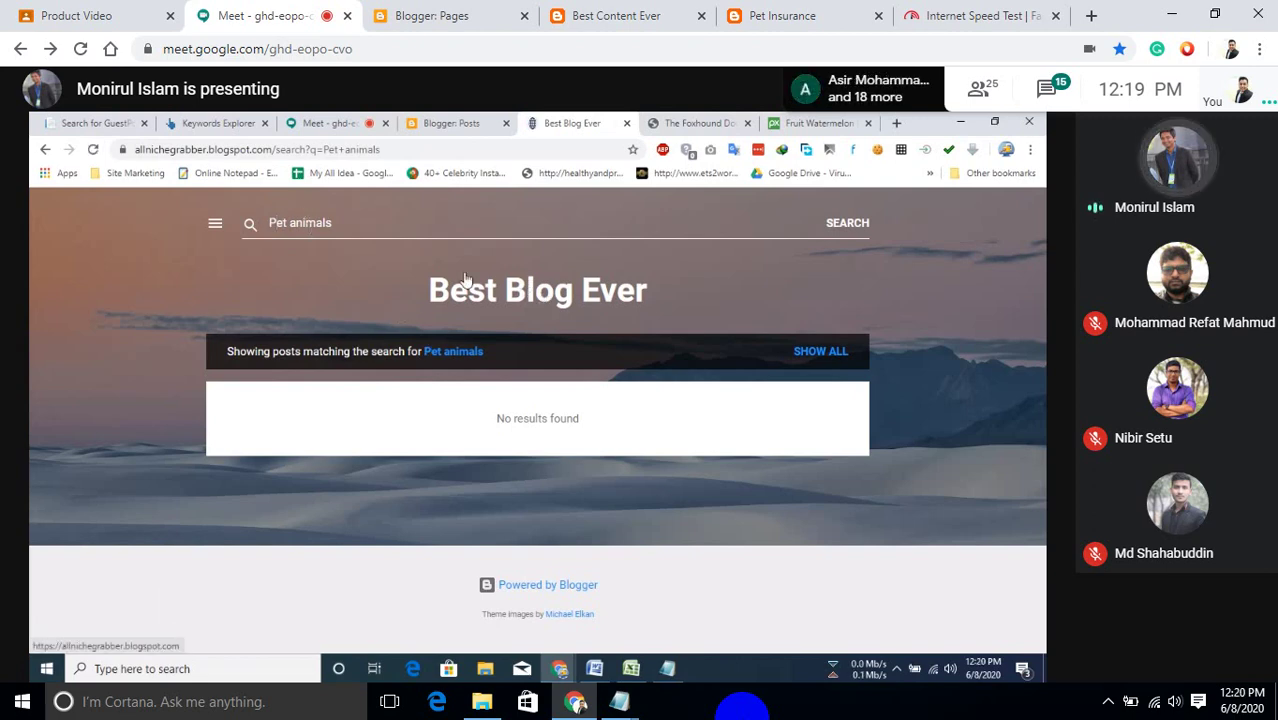
From the blog's home page, search for 'pet animals'.
{"action": "left_click", "coordinate": [529, 300]}
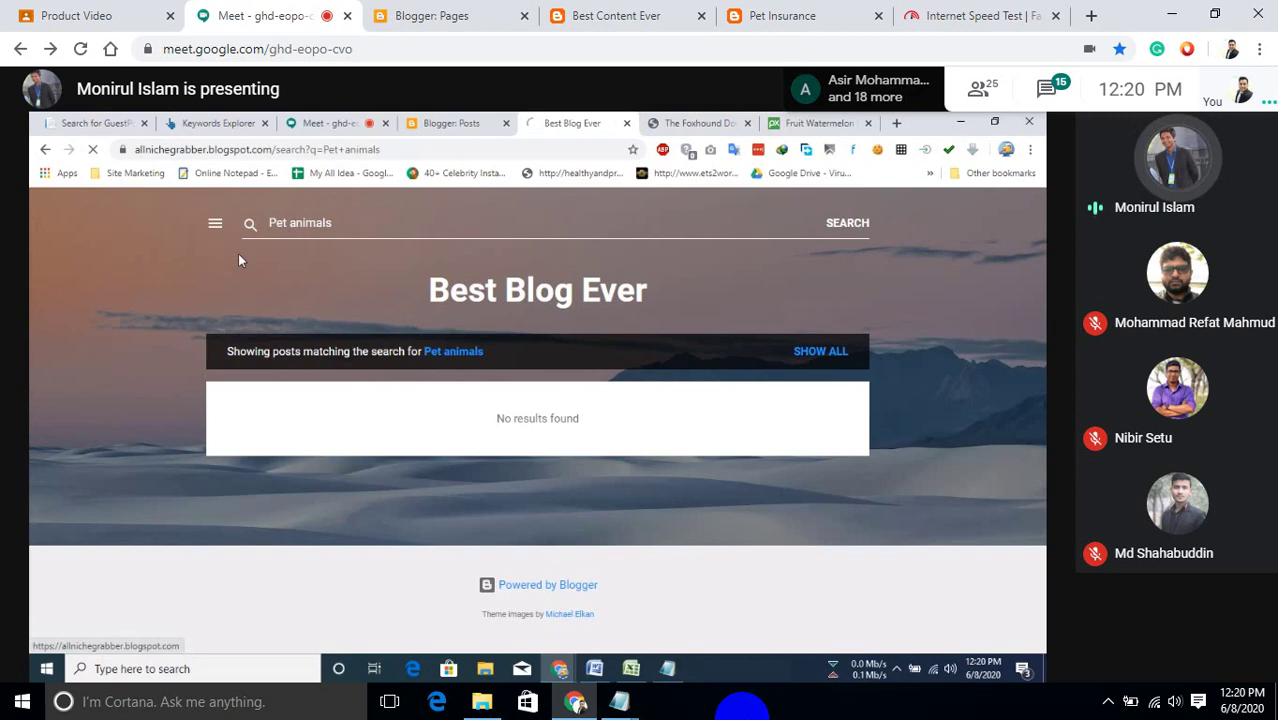
{"action": "left_click", "coordinate": [852, 225]}
{"action": "type", "text": "pe"}
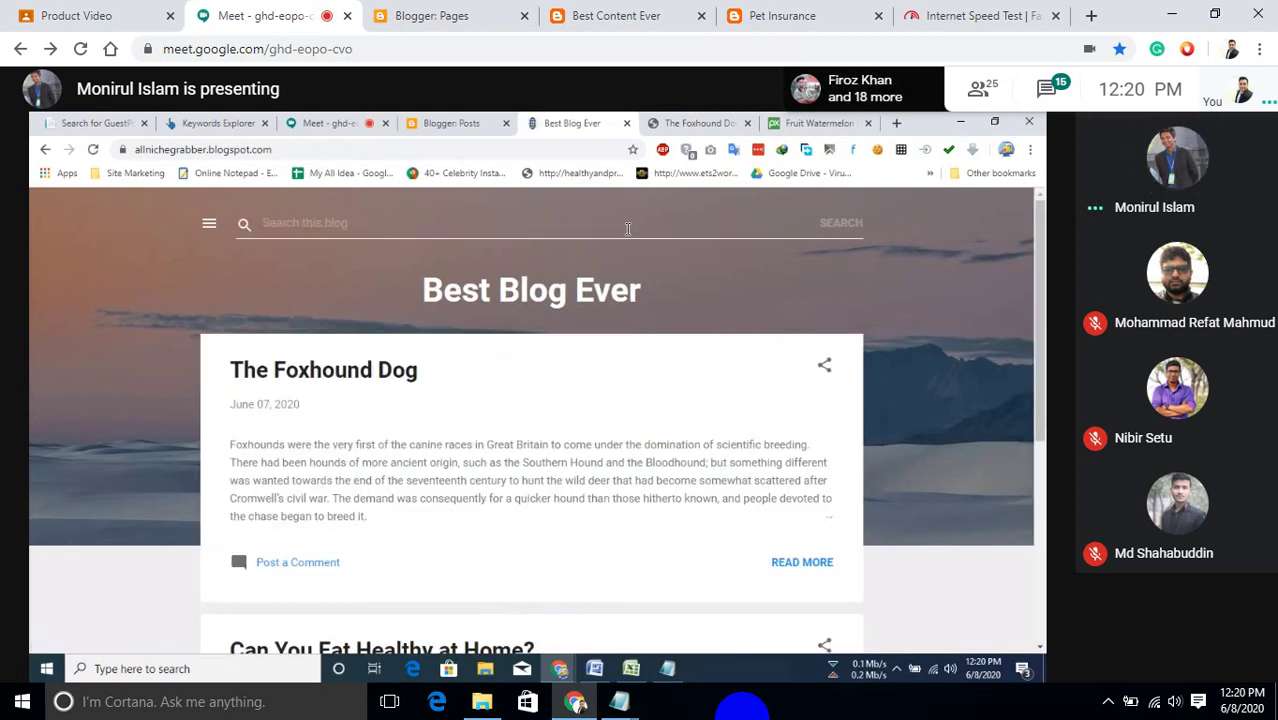
{"action": "type", "text": "t anim"}
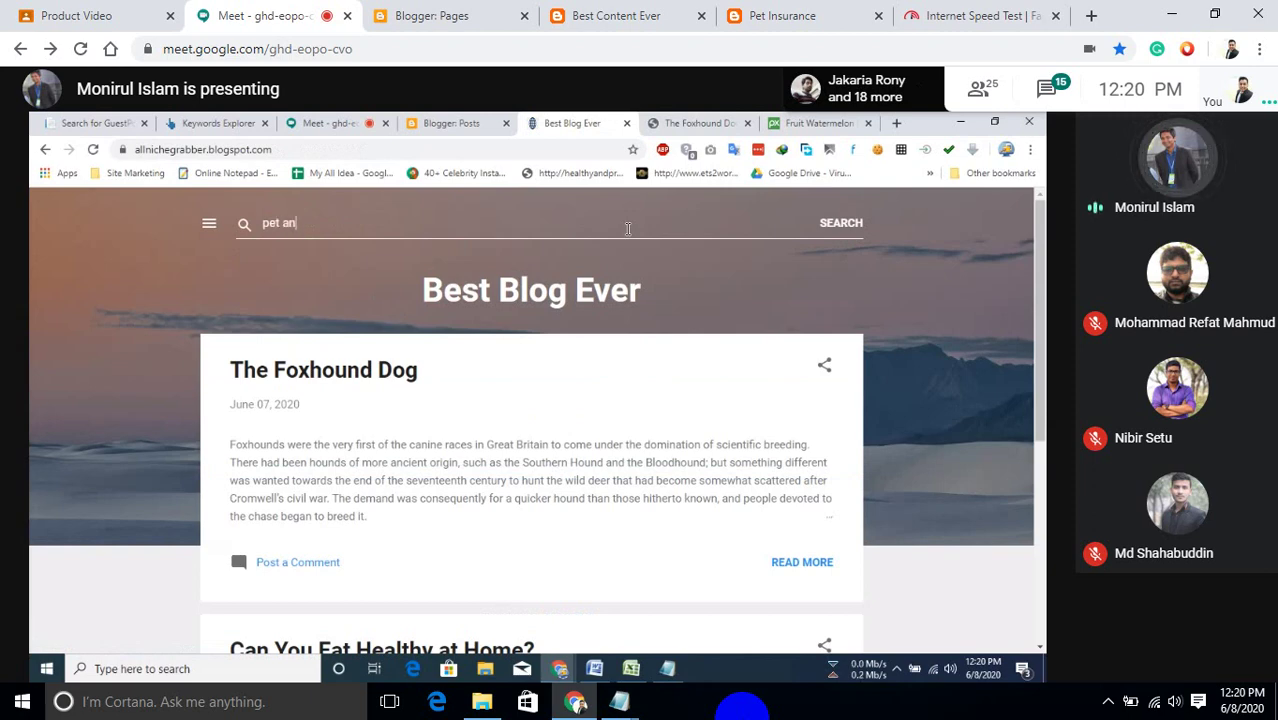
{"action": "key", "text": "BackSpace"}
{"action": "key", "text": "BackSpace"}
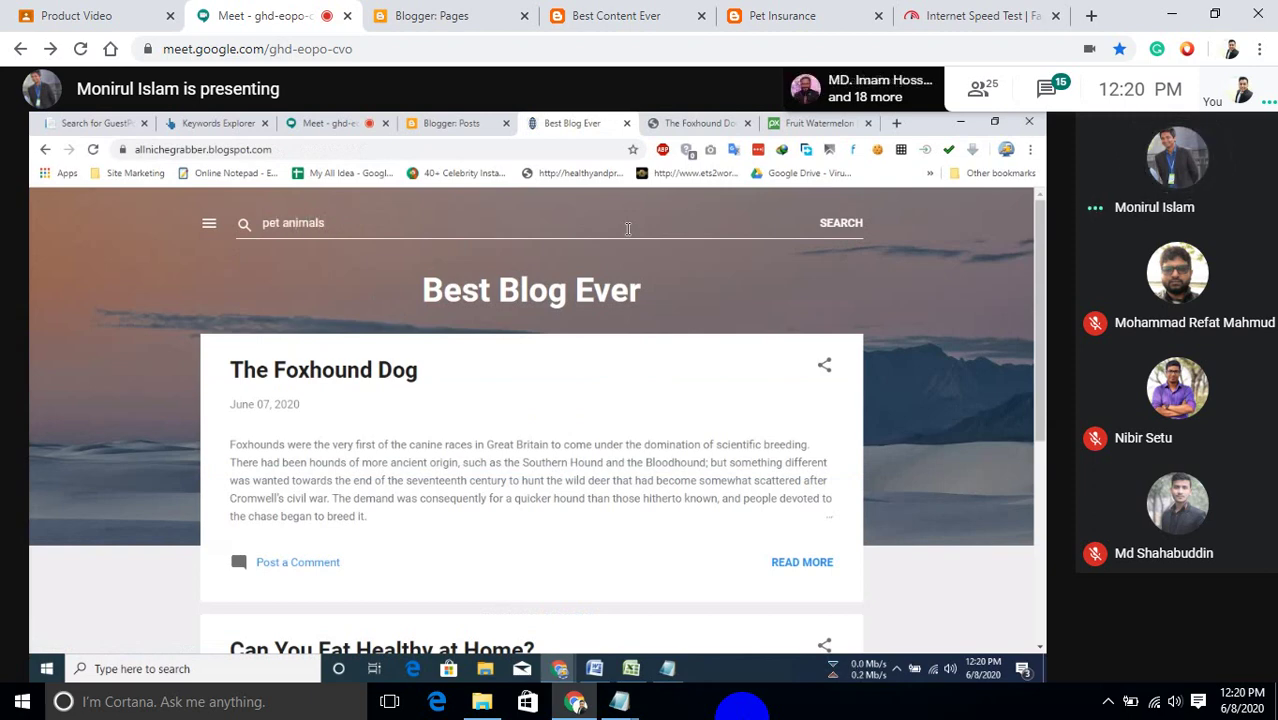
{"action": "key", "text": "Return"}
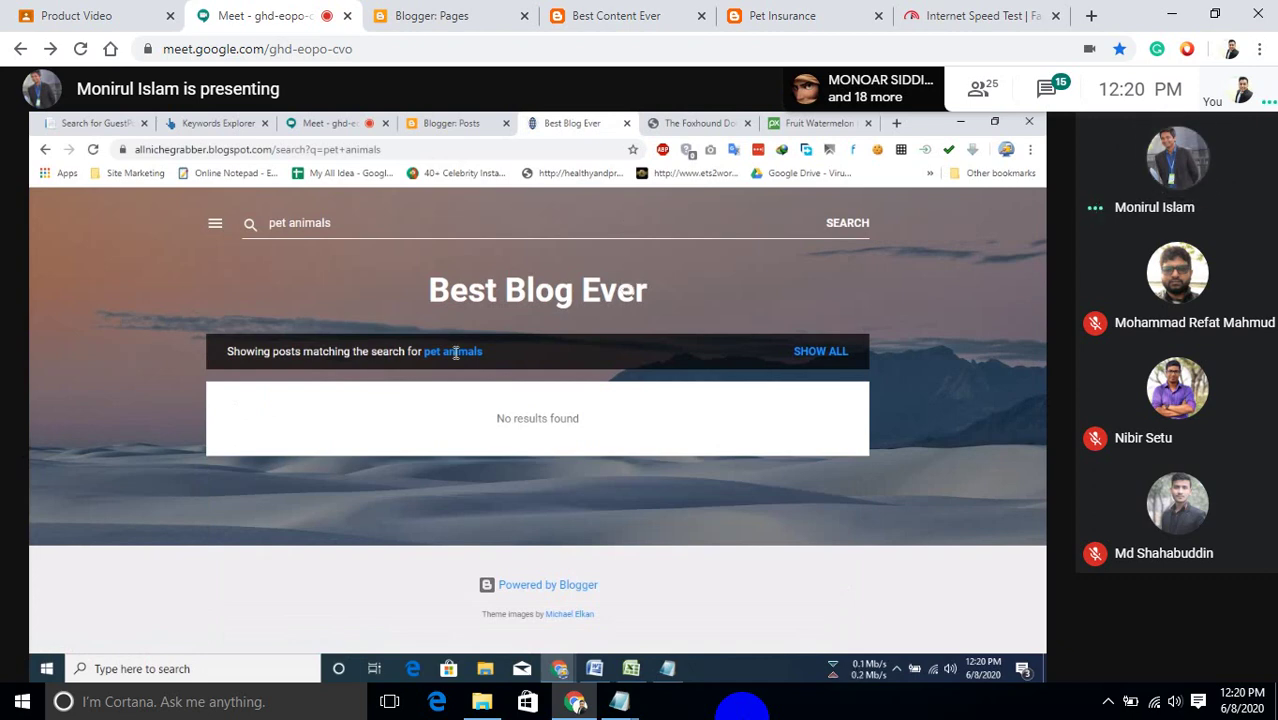
Show all the blog's posts again, then search the blog for 'pet'.
{"action": "left_click", "coordinate": [846, 366]}
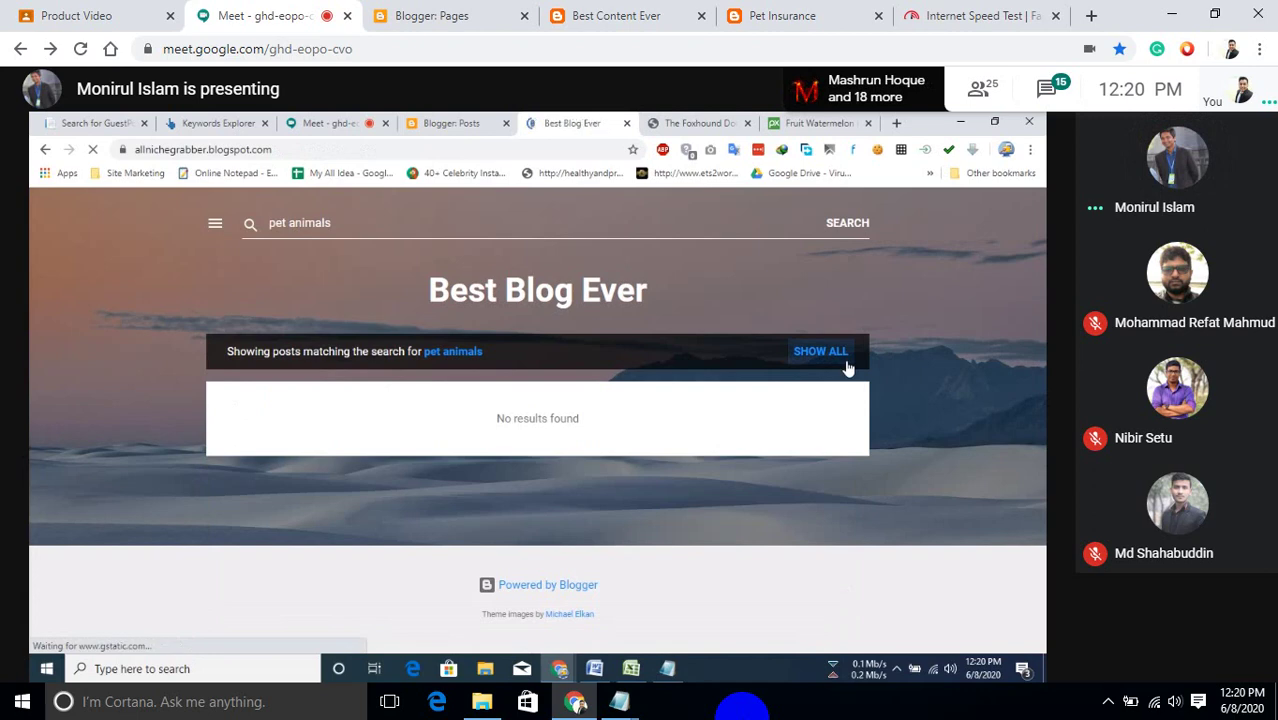
{"action": "scroll", "coordinate": [237, 544], "scroll_direction": "down", "scroll_amount": 4}
{"action": "scroll", "coordinate": [265, 408], "scroll_direction": "up", "scroll_amount": 2}
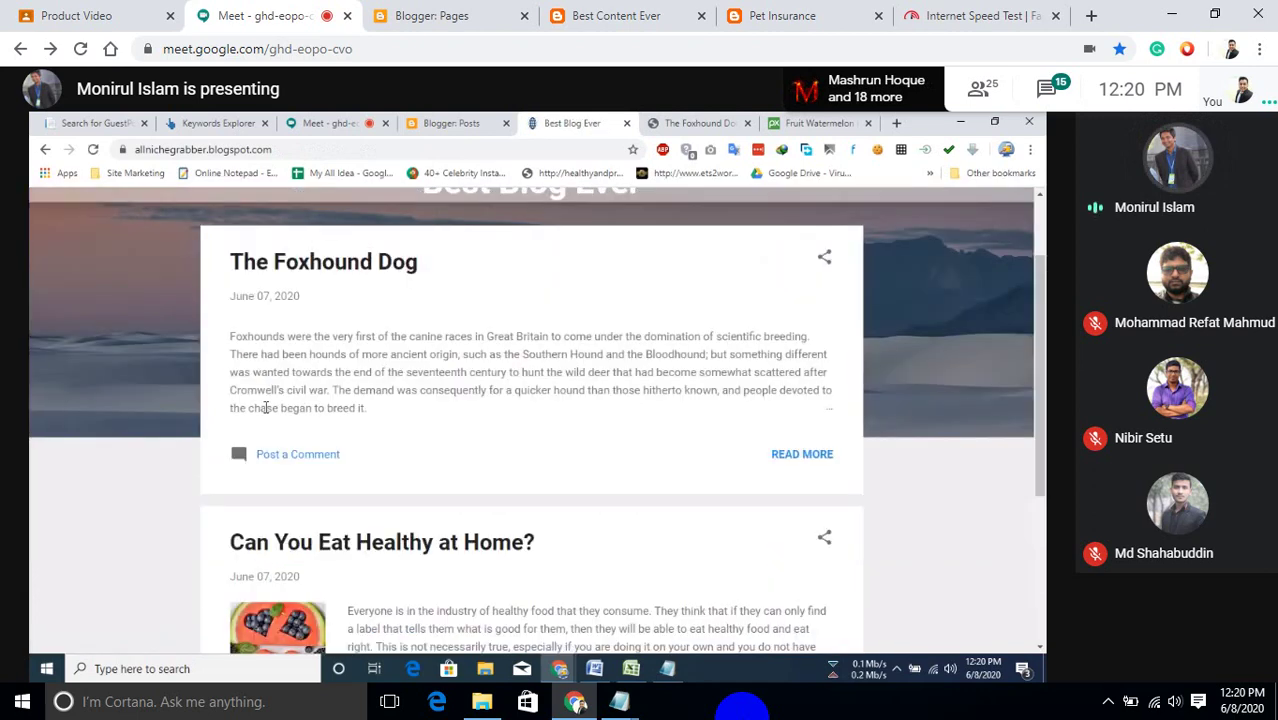
{"action": "scroll", "coordinate": [265, 408], "scroll_direction": "up", "scroll_amount": 2}
{"action": "left_click", "coordinate": [851, 224]}
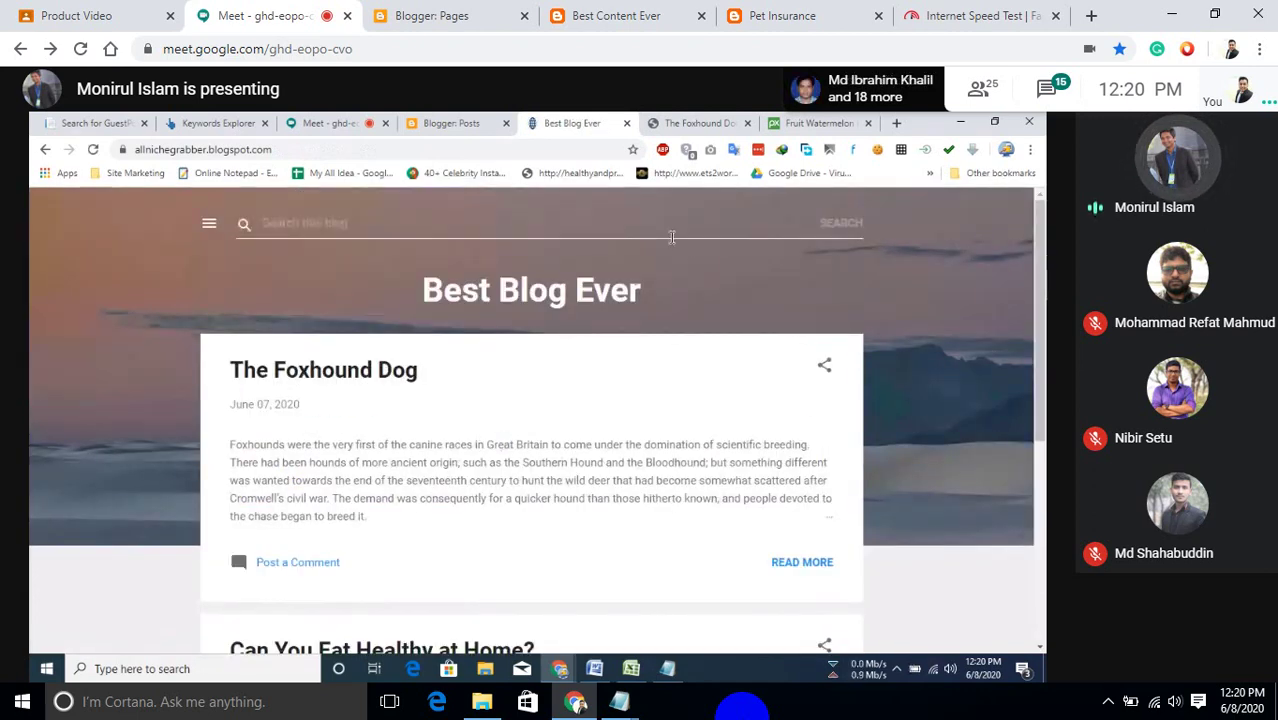
{"action": "type", "text": "pet"}
{"action": "key", "text": "Return"}
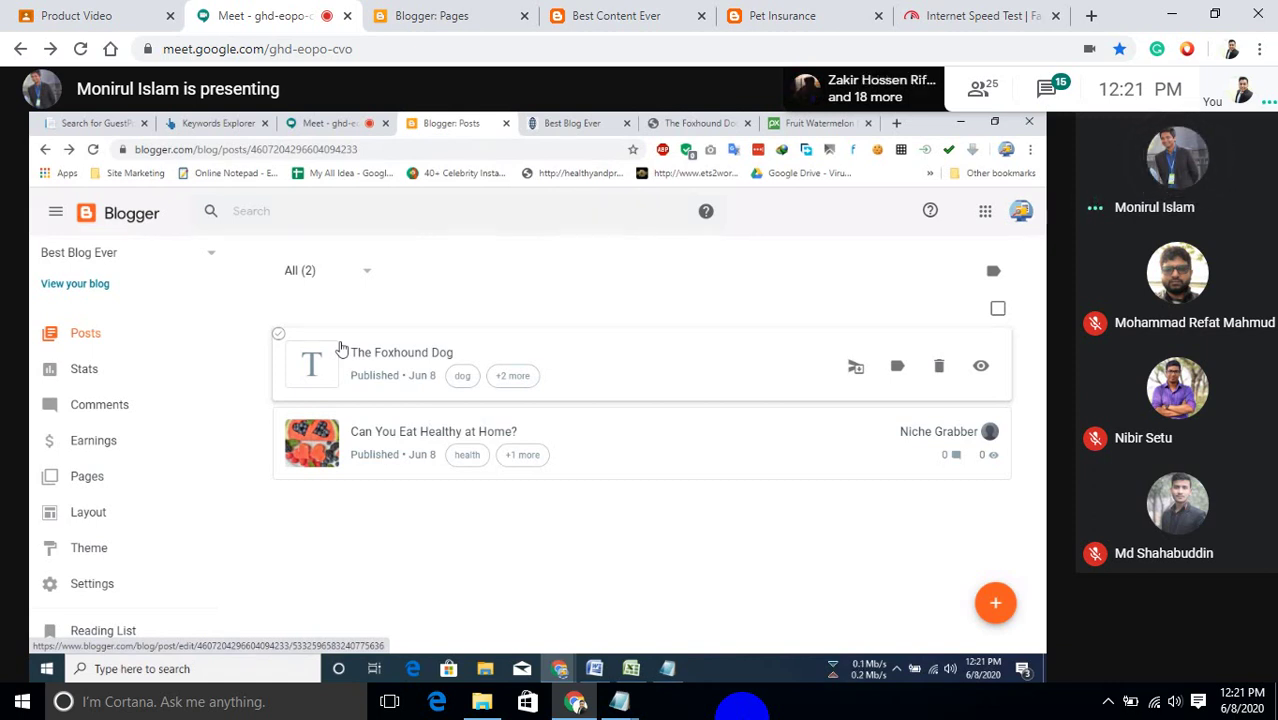
Revert The Foxhound Dog post to draft.
{"action": "left_click", "coordinate": [856, 368]}
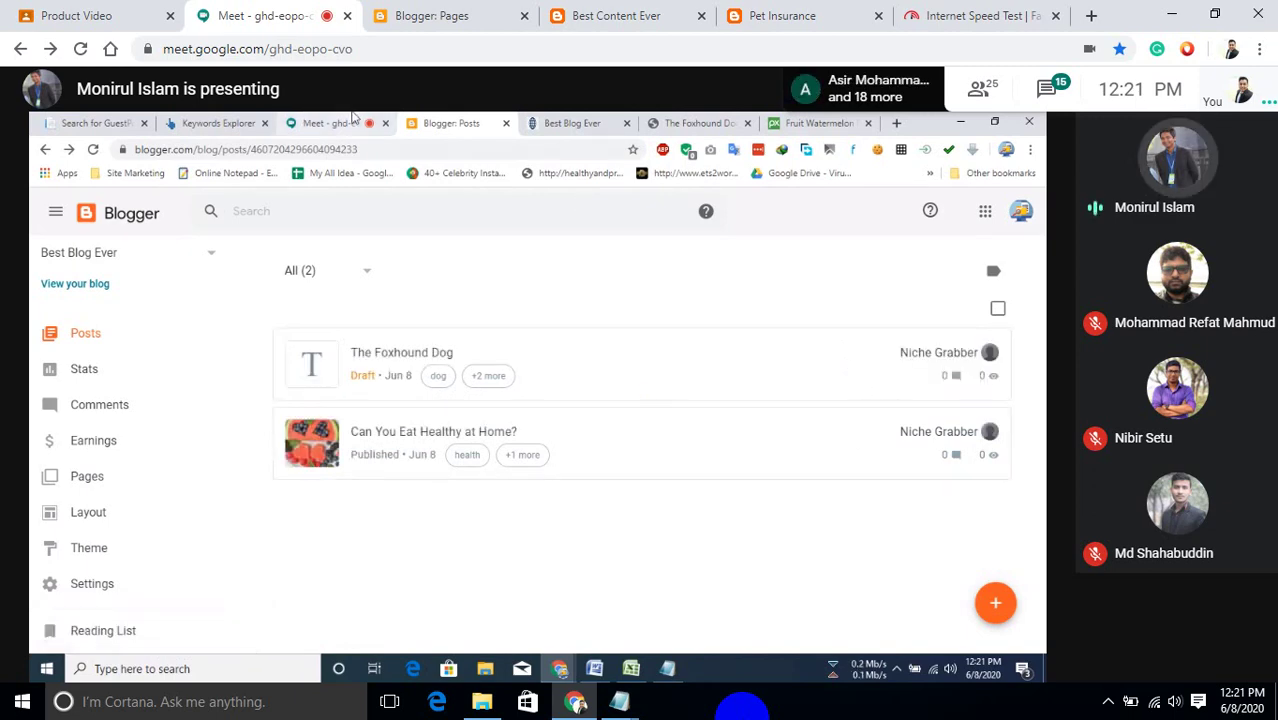
{"action": "mouse_move", "coordinate": [756, 368]}
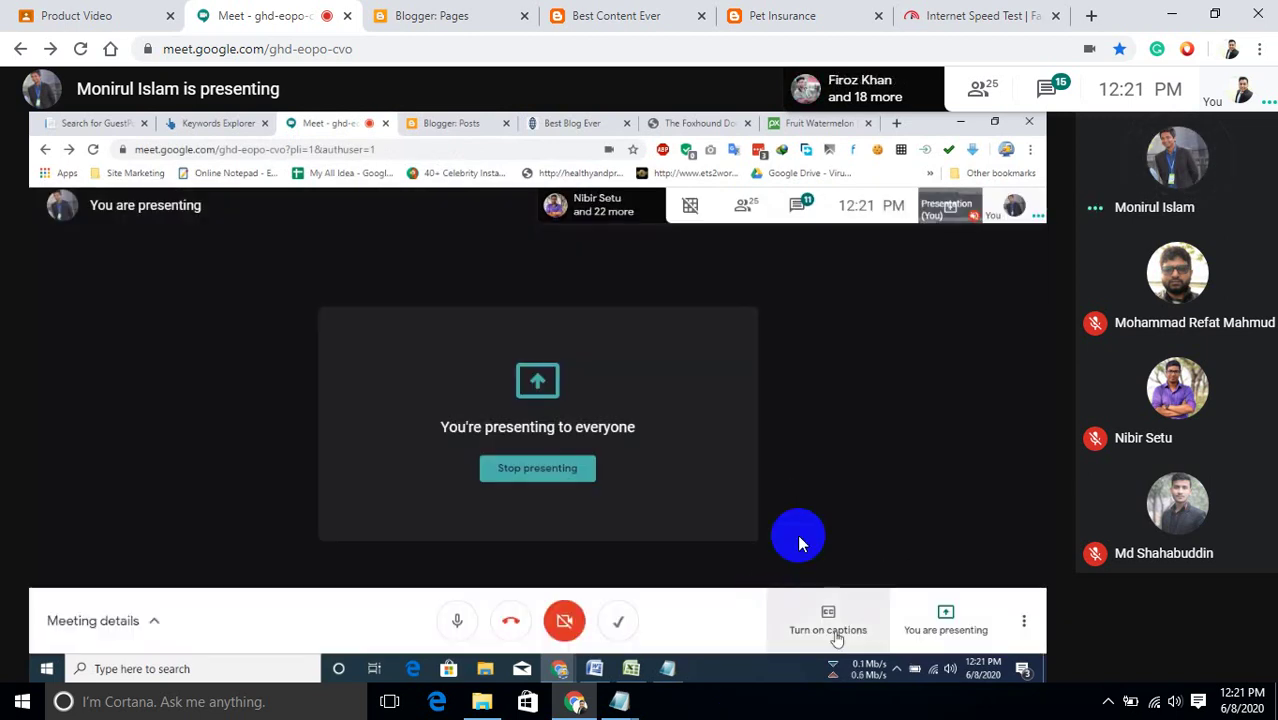
Delete the (Untitled) page from Best Content Ever, then go to that blog's posts list.
{"action": "left_click", "coordinate": [645, 16]}
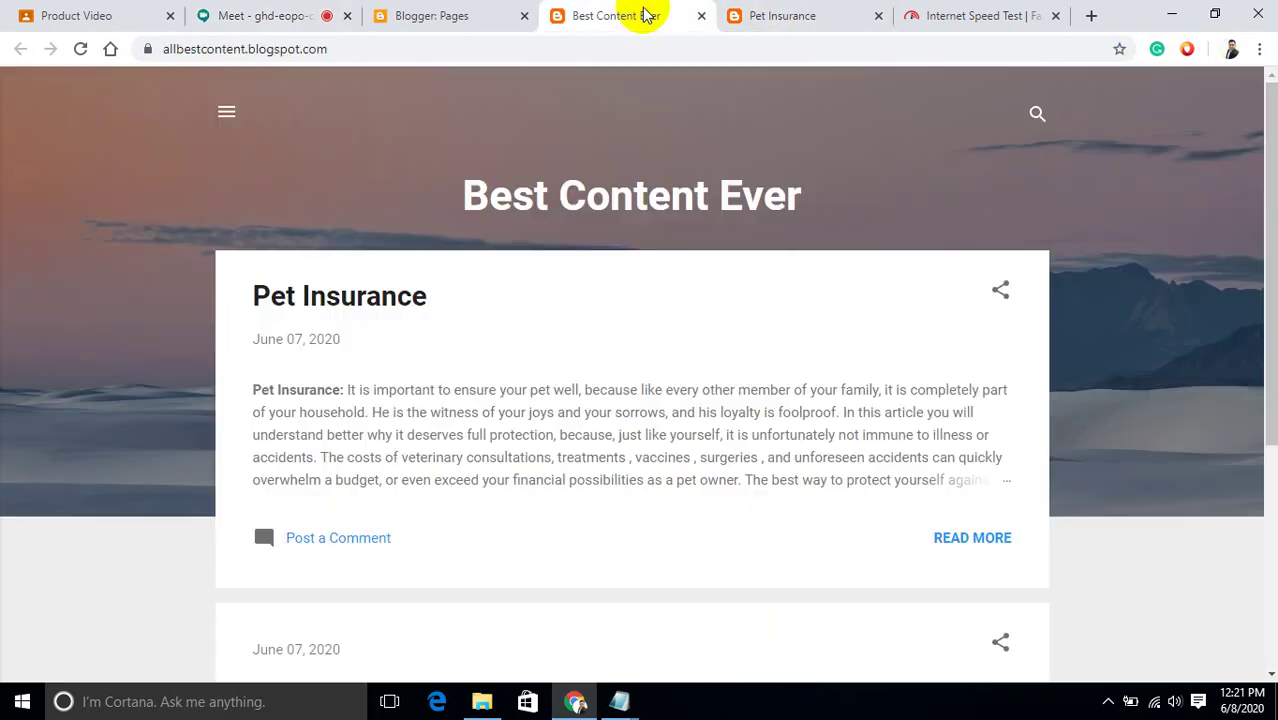
{"action": "left_click", "coordinate": [491, 17]}
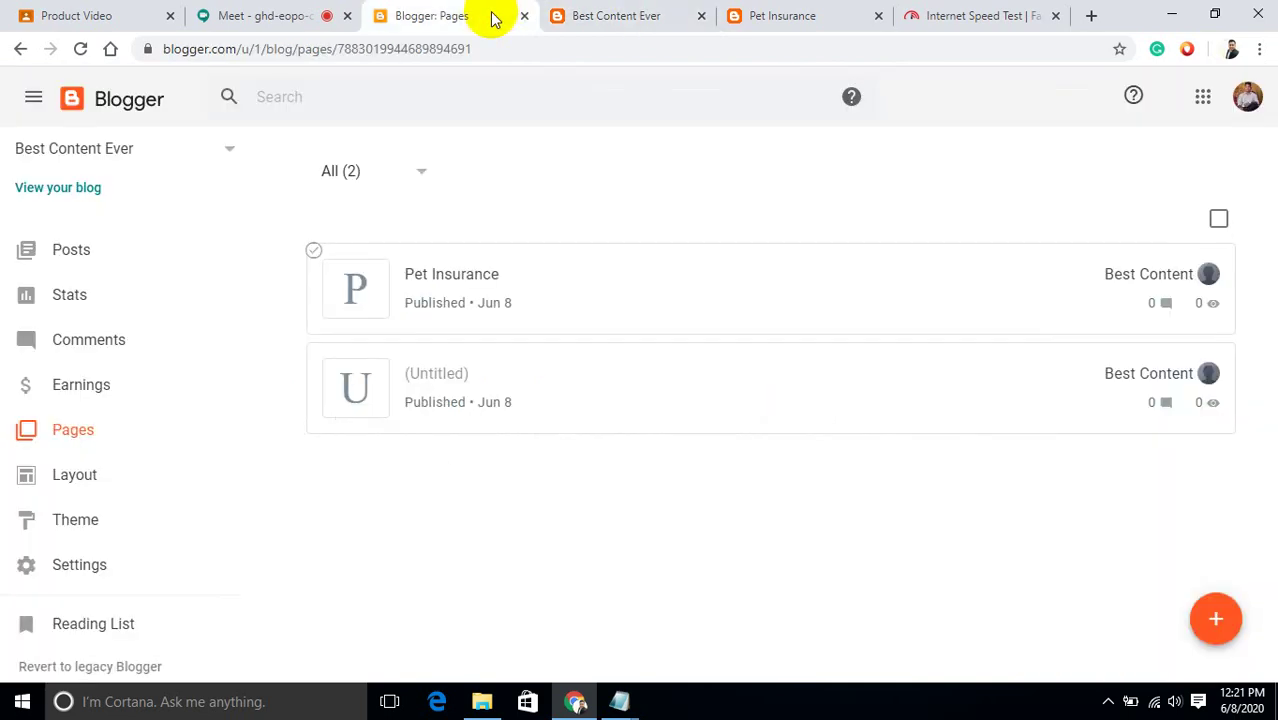
{"action": "mouse_move", "coordinate": [833, 405]}
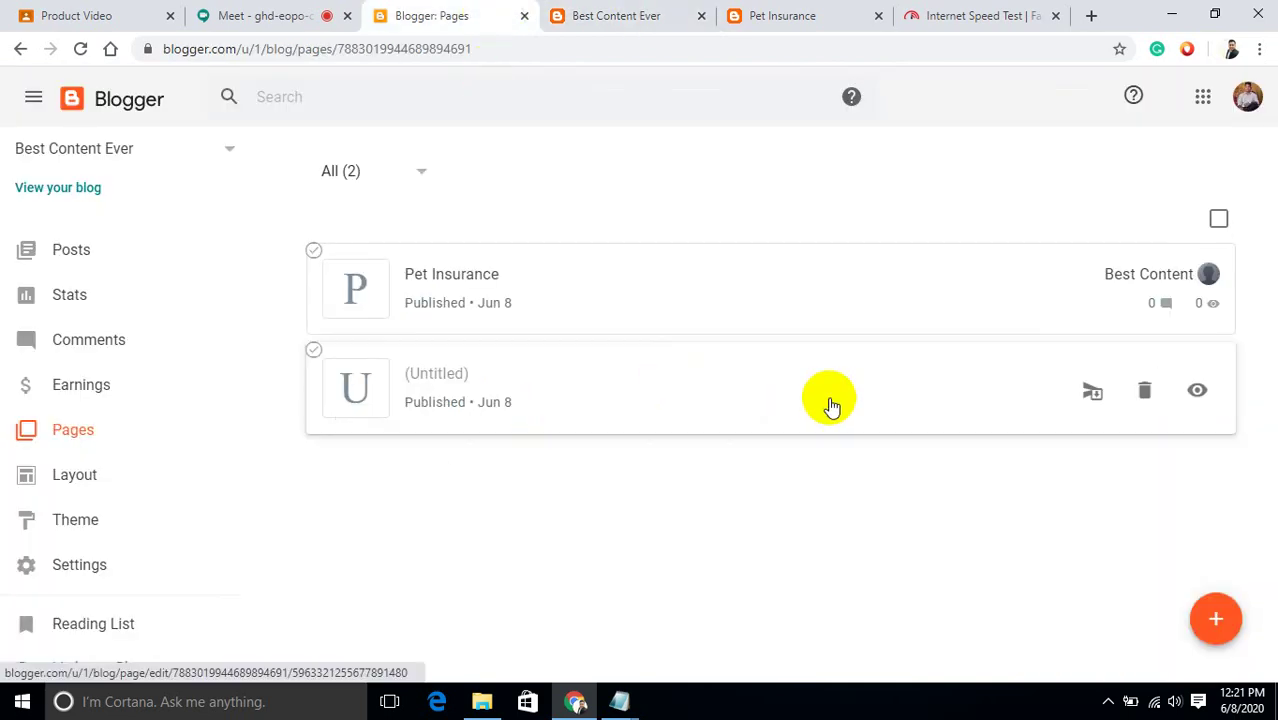
{"action": "left_click", "coordinate": [1146, 395]}
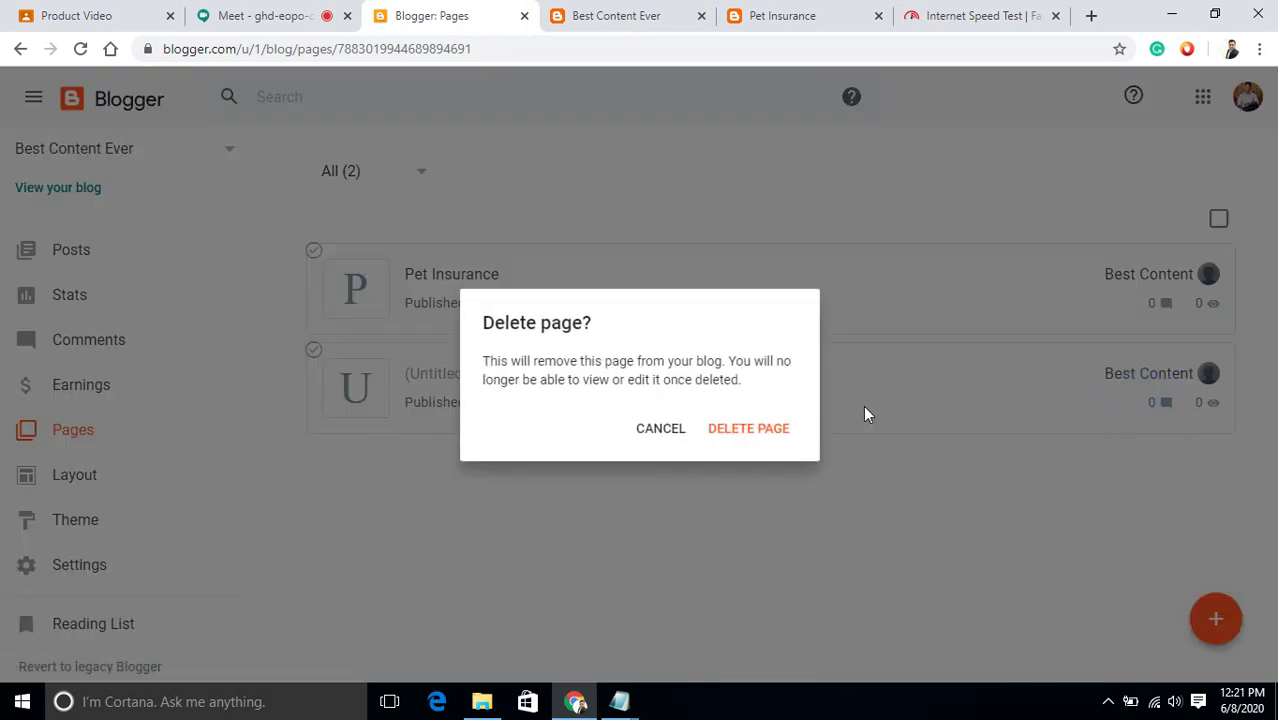
{"action": "left_click", "coordinate": [748, 430]}
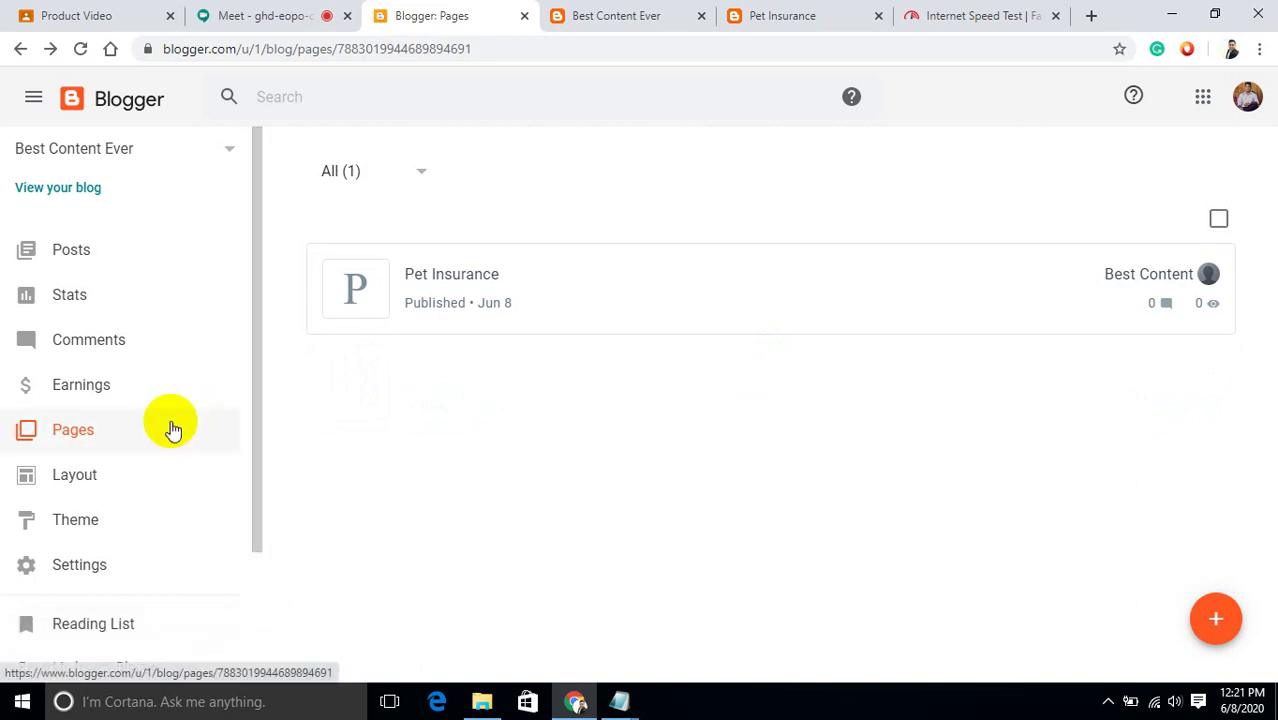
{"action": "left_click", "coordinate": [115, 250]}
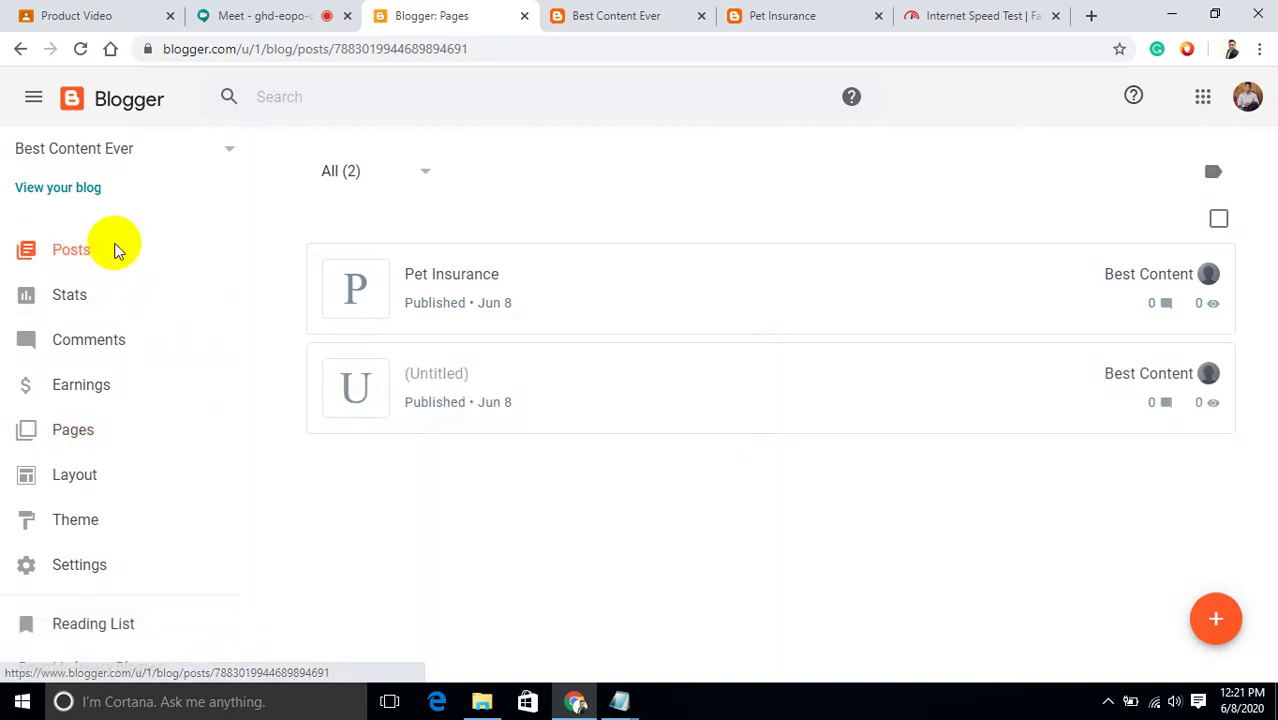
Open the untitled post in HTML view and select all its privacy policy code.
{"action": "left_click", "coordinate": [866, 390]}
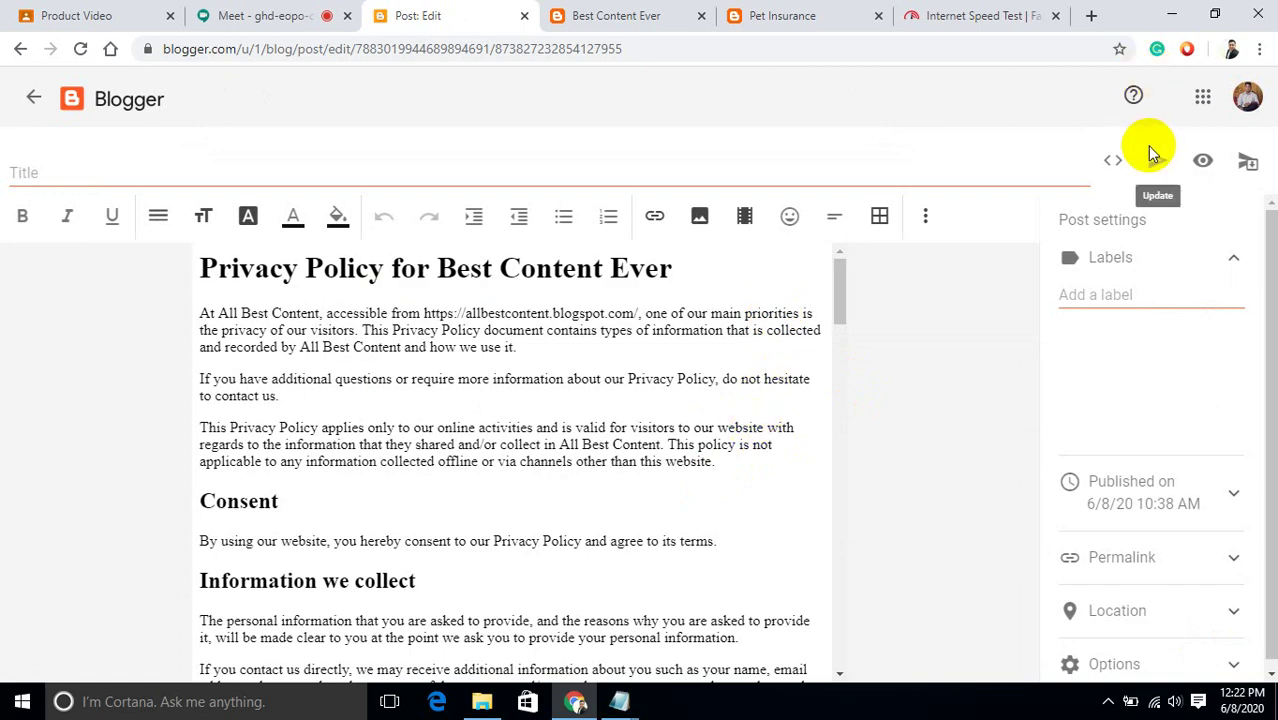
{"action": "left_click", "coordinate": [1117, 164]}
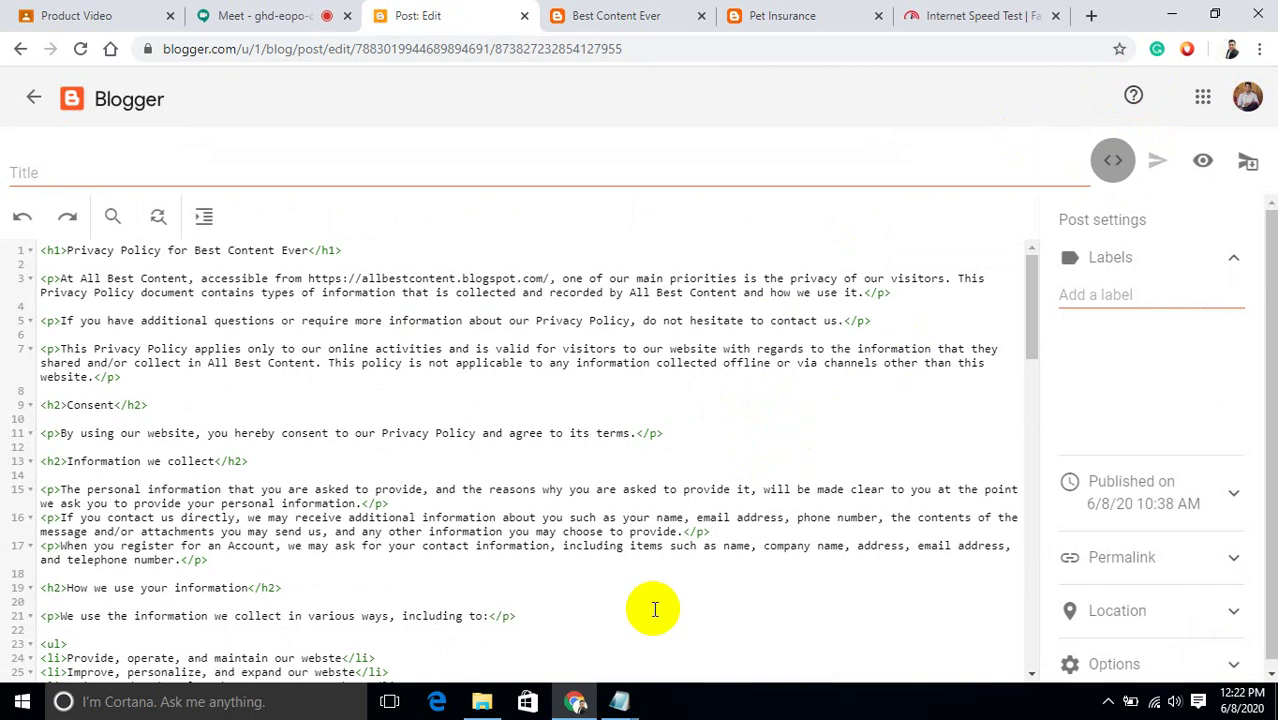
{"action": "key", "text": "ctrl+a"}
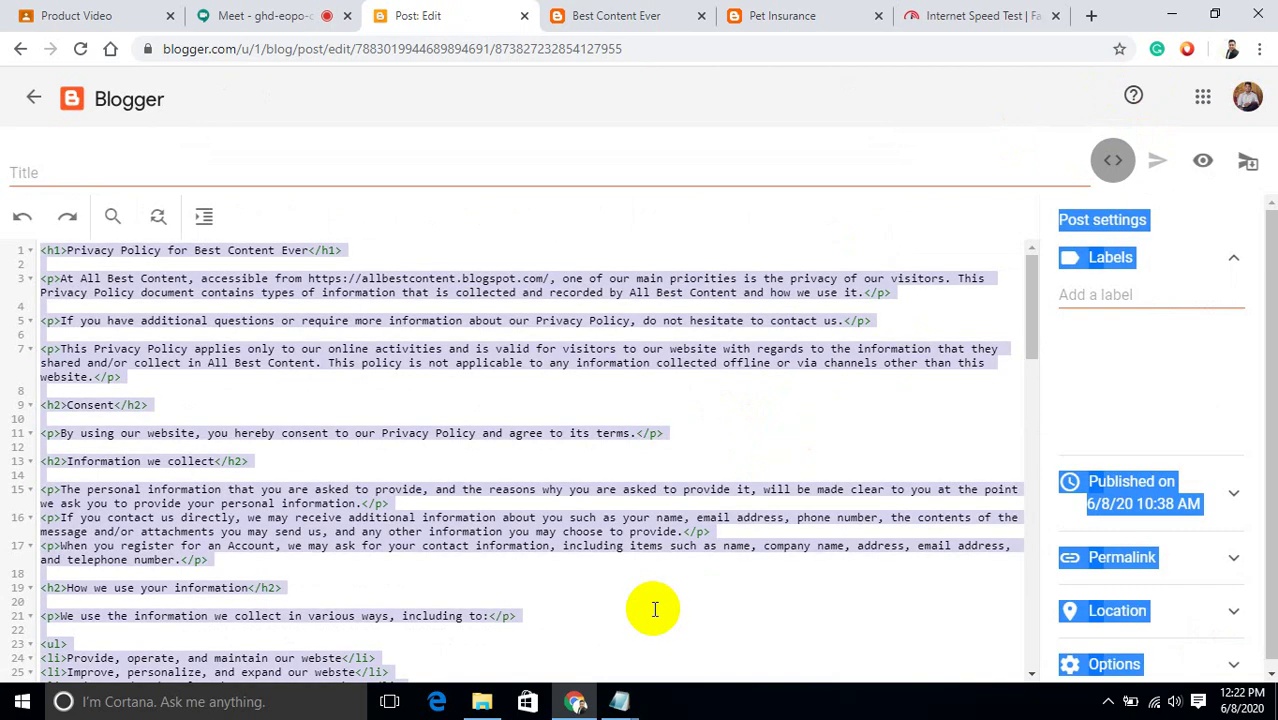
{"action": "left_click", "coordinate": [654, 609]}
{"action": "left_click", "coordinate": [654, 609]}
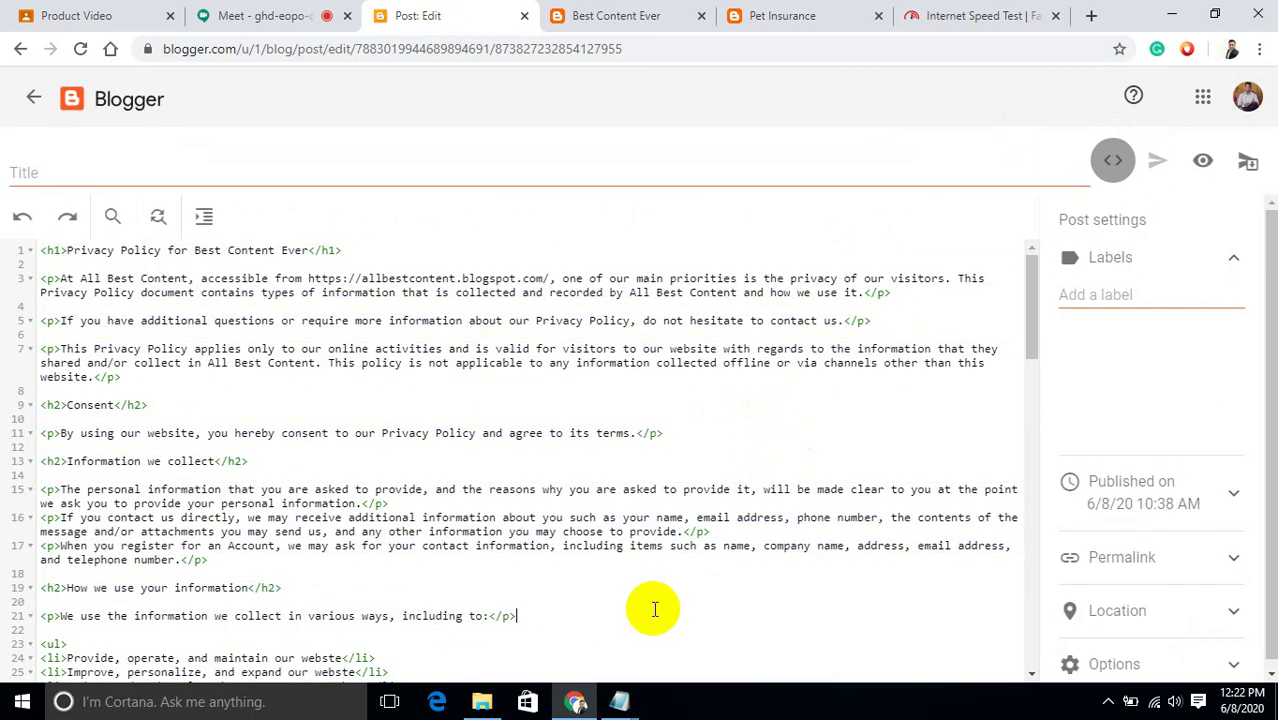
{"action": "key", "text": "ctrl+a"}
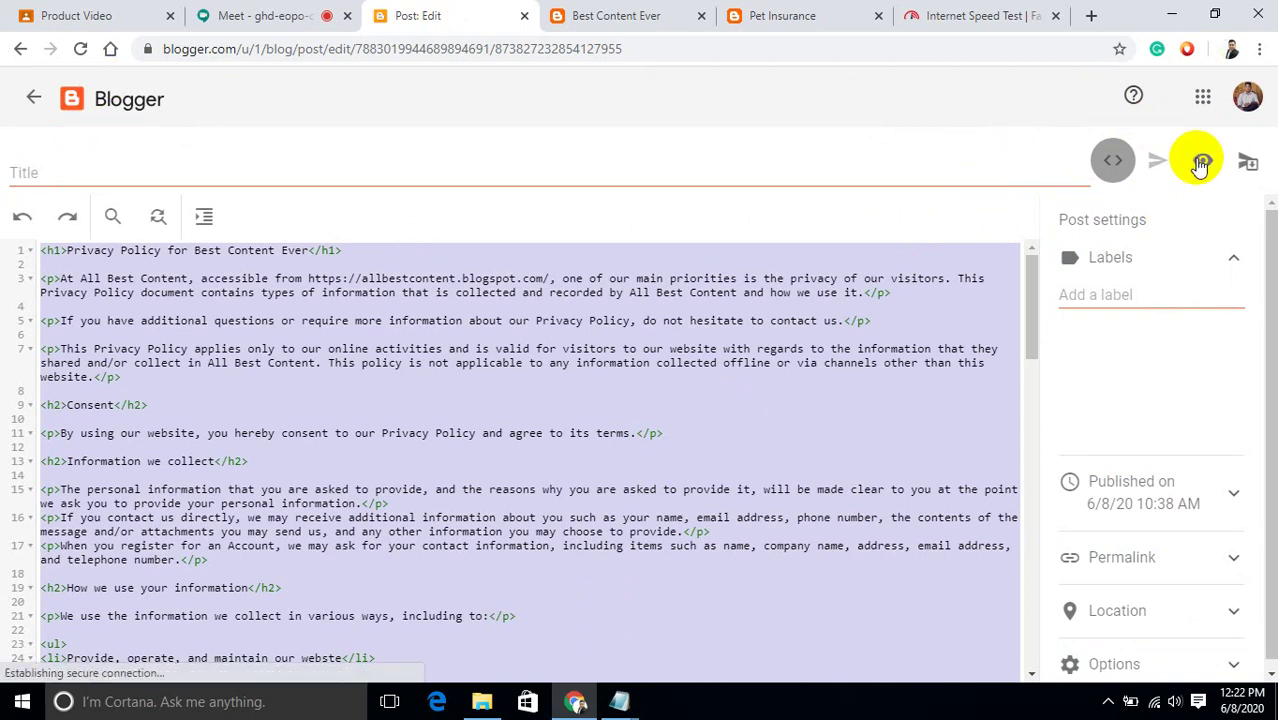
{"action": "left_click", "coordinate": [33, 100]}
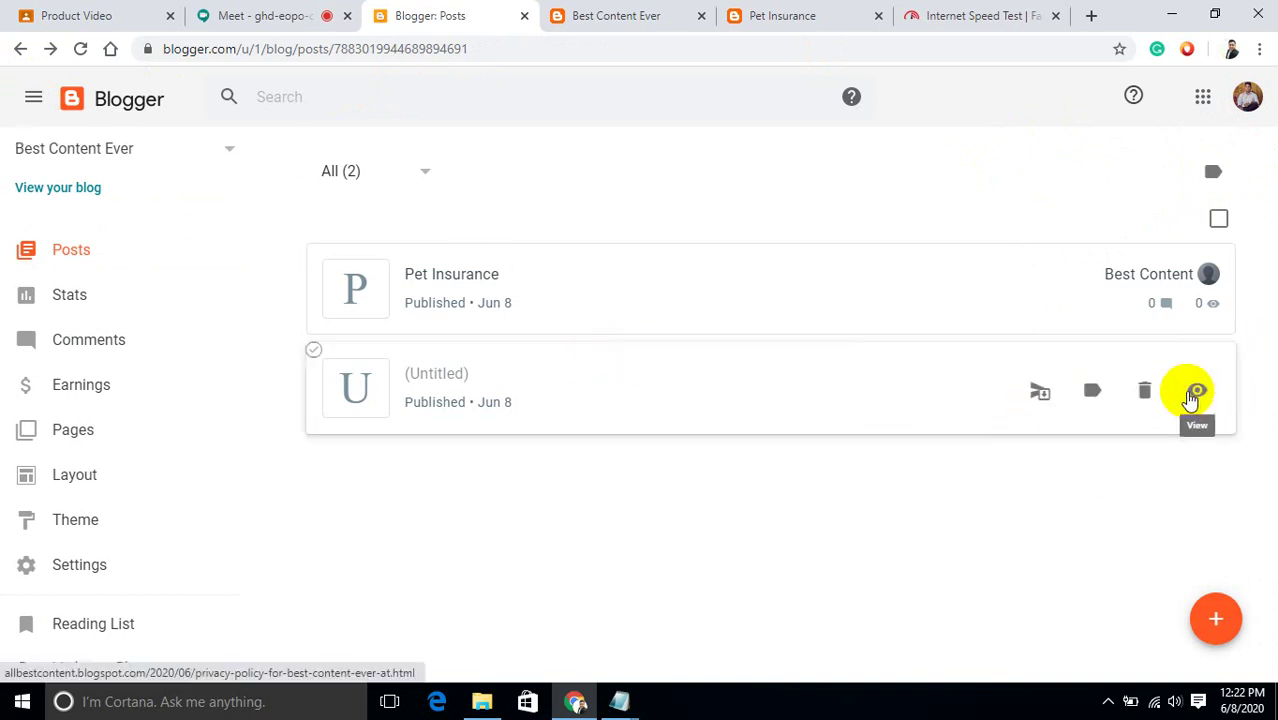
Delete the untitled post and go to the blog's Pages list.
{"action": "left_click", "coordinate": [1144, 391]}
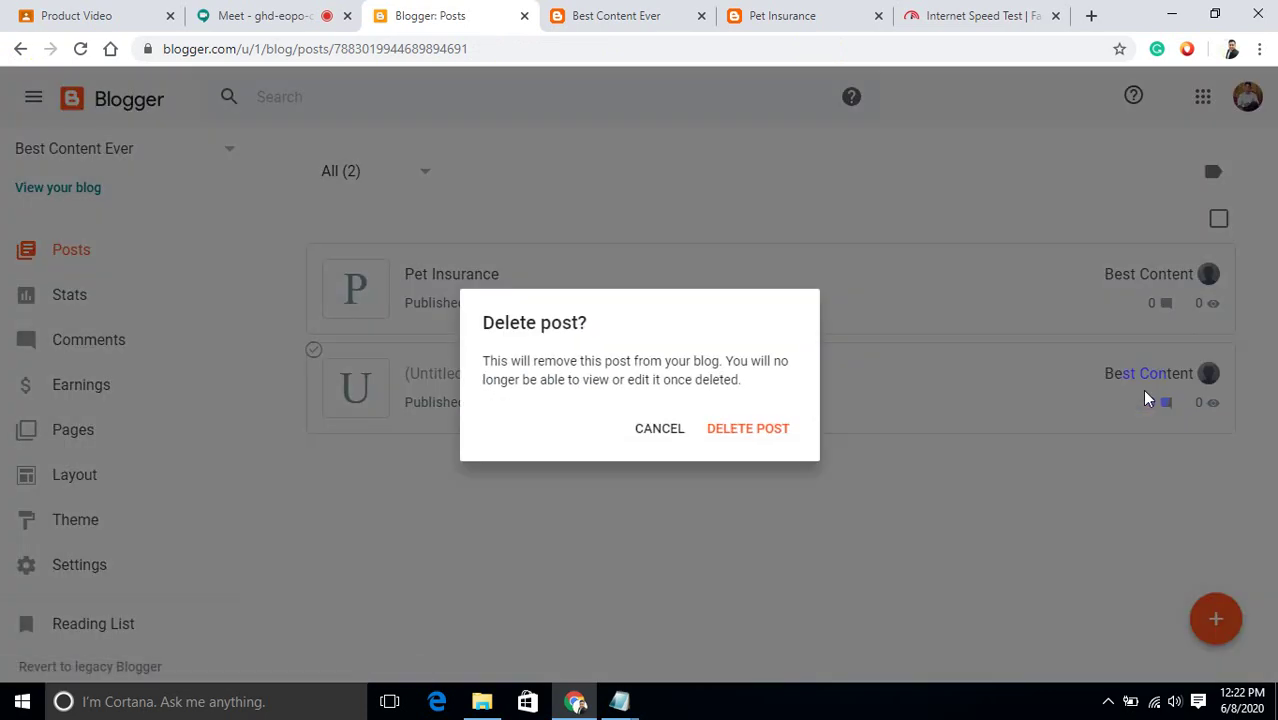
{"action": "left_click", "coordinate": [764, 428]}
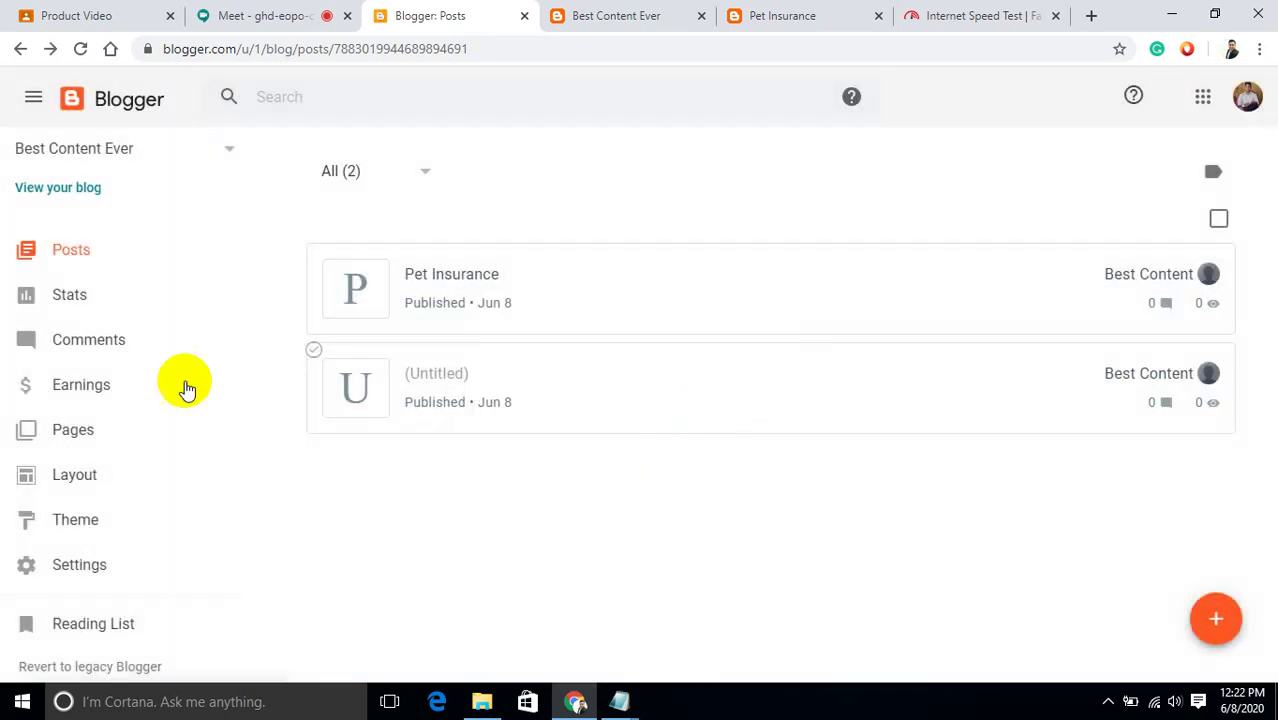
{"action": "left_click", "coordinate": [81, 433]}
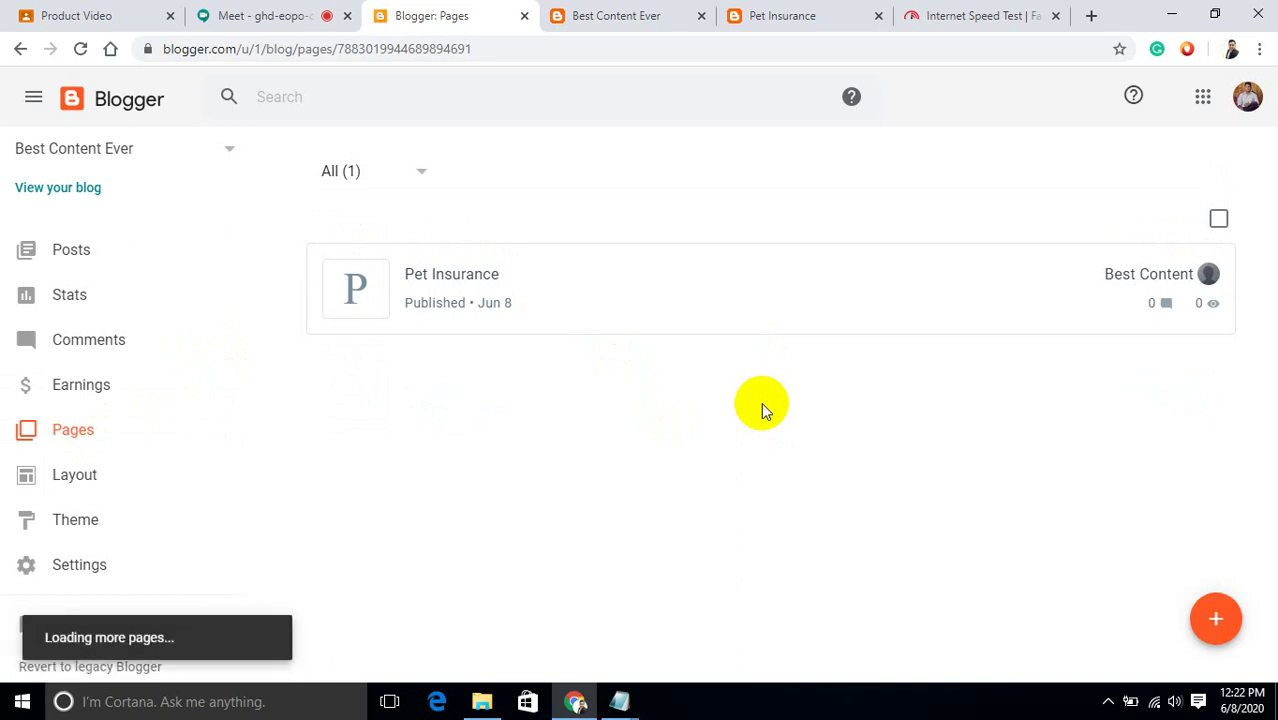
Create a new page and paste the privacy policy HTML over its placeholder line break.
{"action": "left_click", "coordinate": [1218, 619]}
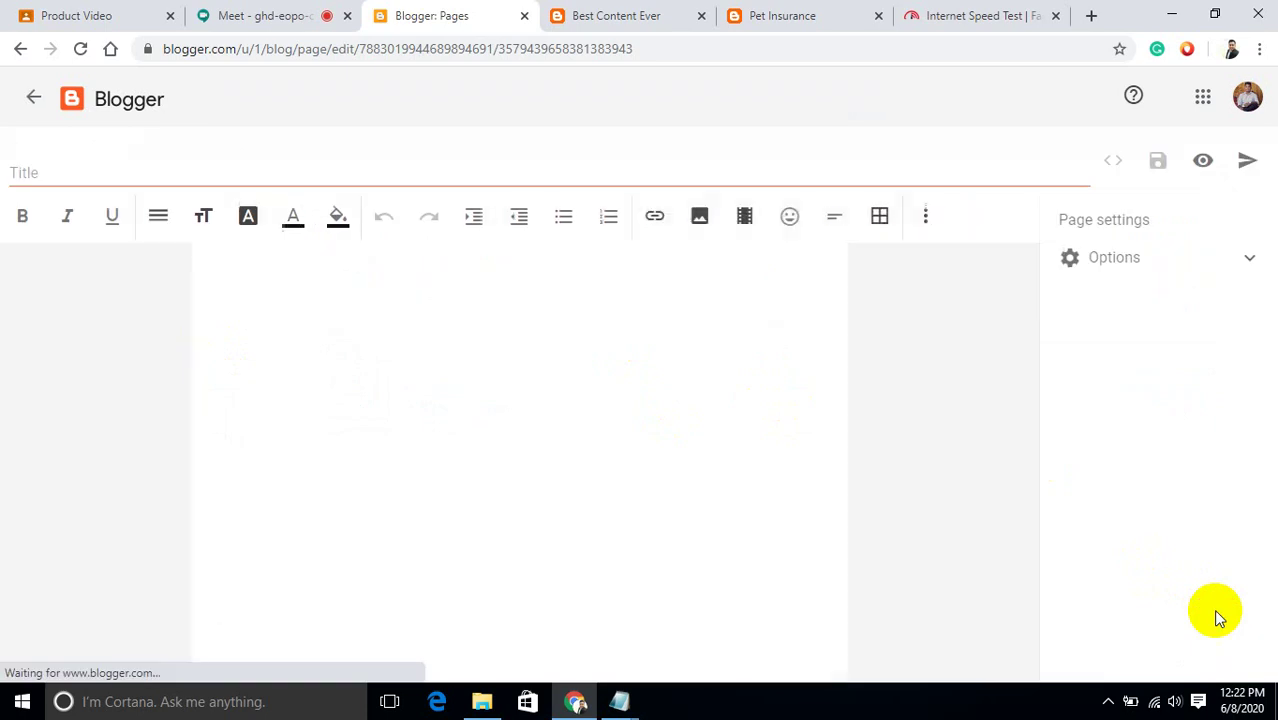
{"action": "left_click", "coordinate": [1117, 163]}
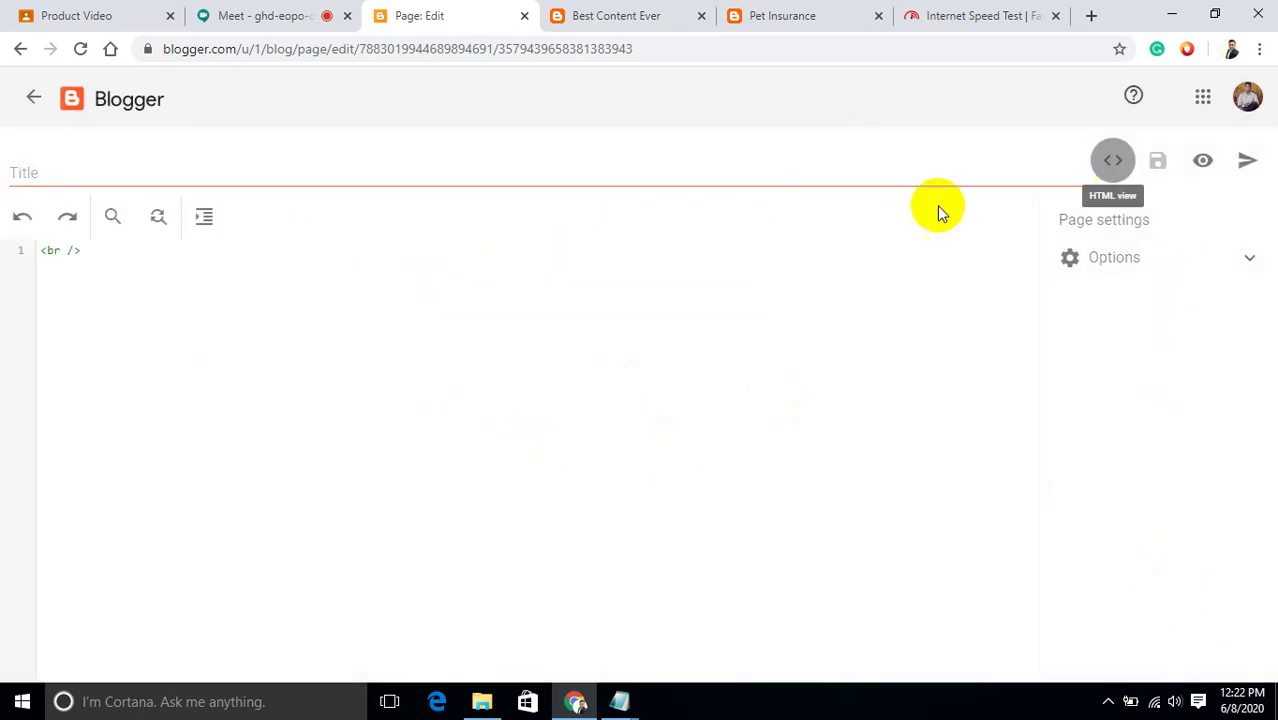
{"action": "left_click_drag", "start_coordinate": [102, 254], "coordinate": [20, 260]}
{"action": "type", "text": "<"}
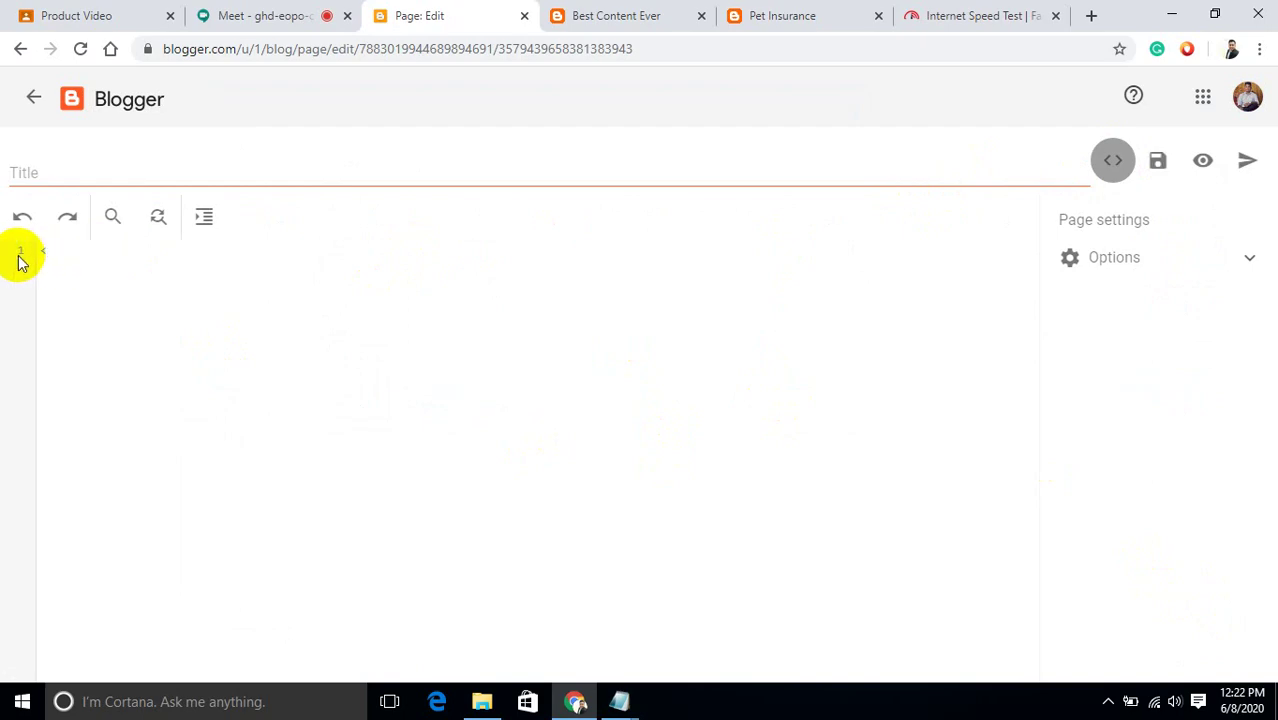
{"action": "key", "text": "ctrl+v"}
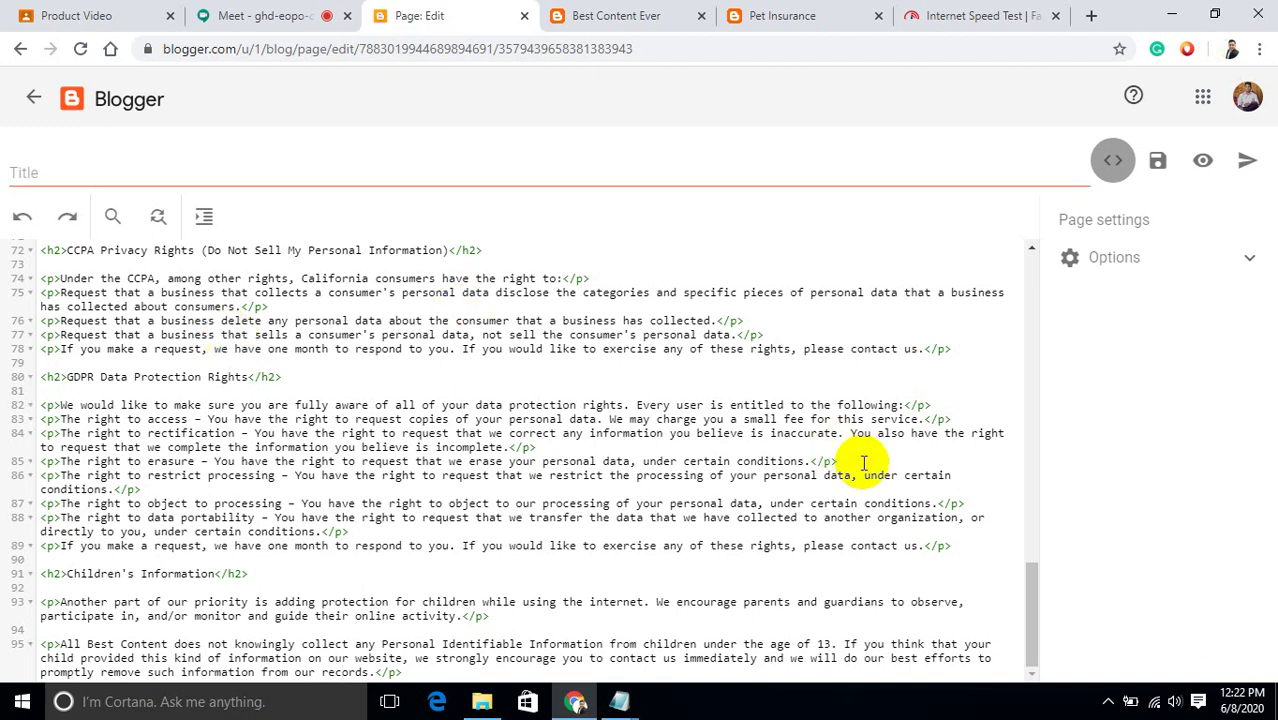
Remove the Google ads link on line 54 and the DoubleClick DART cookie paragraph text.
{"action": "left_click", "coordinate": [1036, 620]}
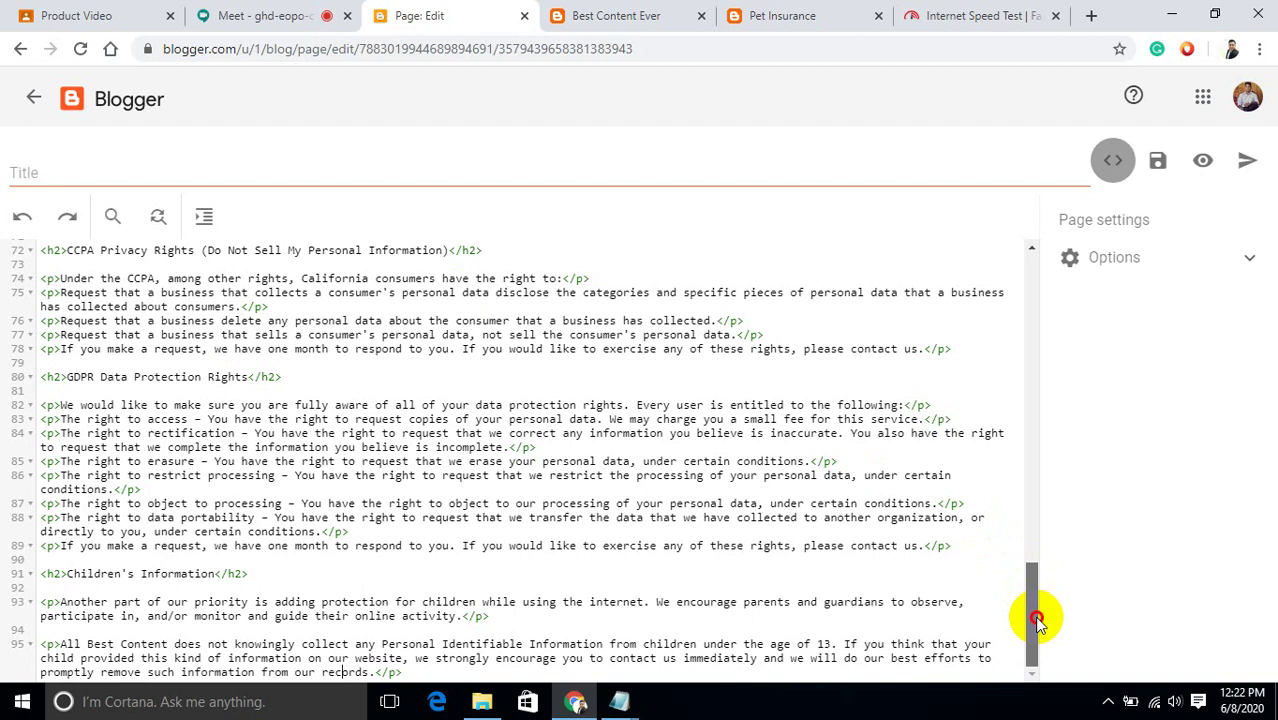
{"action": "left_click_drag", "start_coordinate": [1037, 621], "coordinate": [1022, 543]}
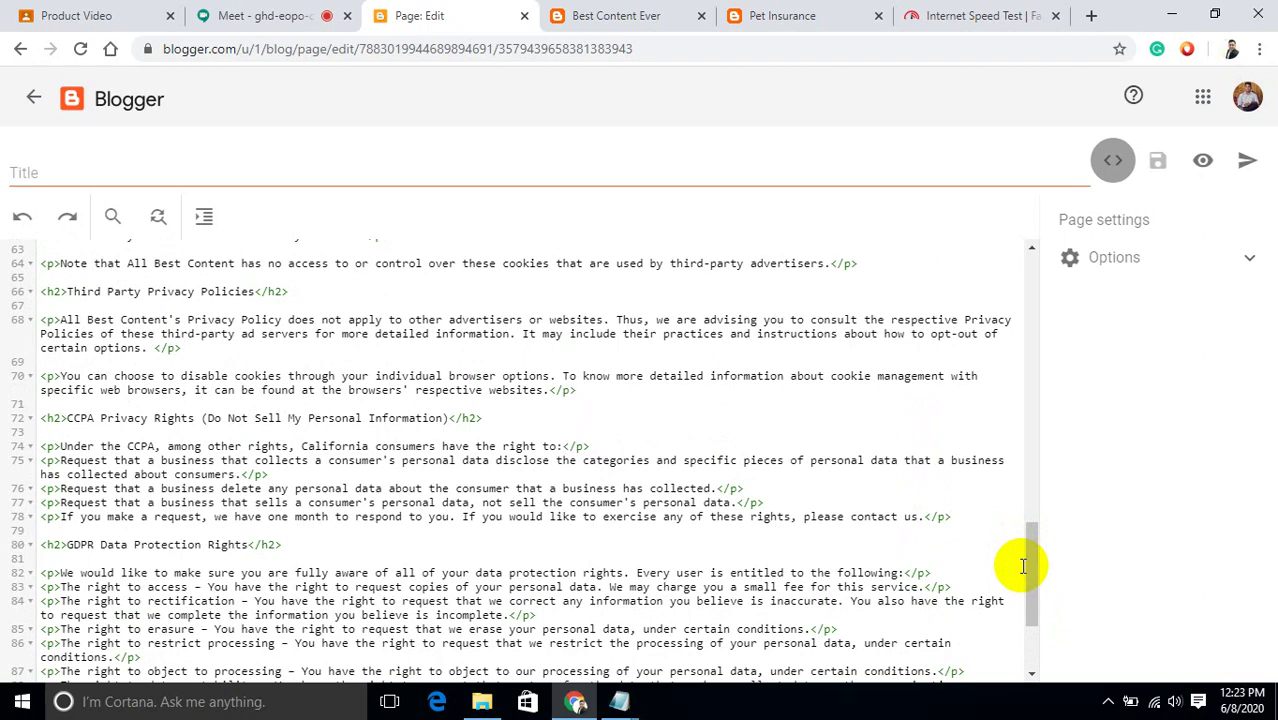
{"action": "left_click_drag", "start_coordinate": [1033, 557], "coordinate": [1010, 491]}
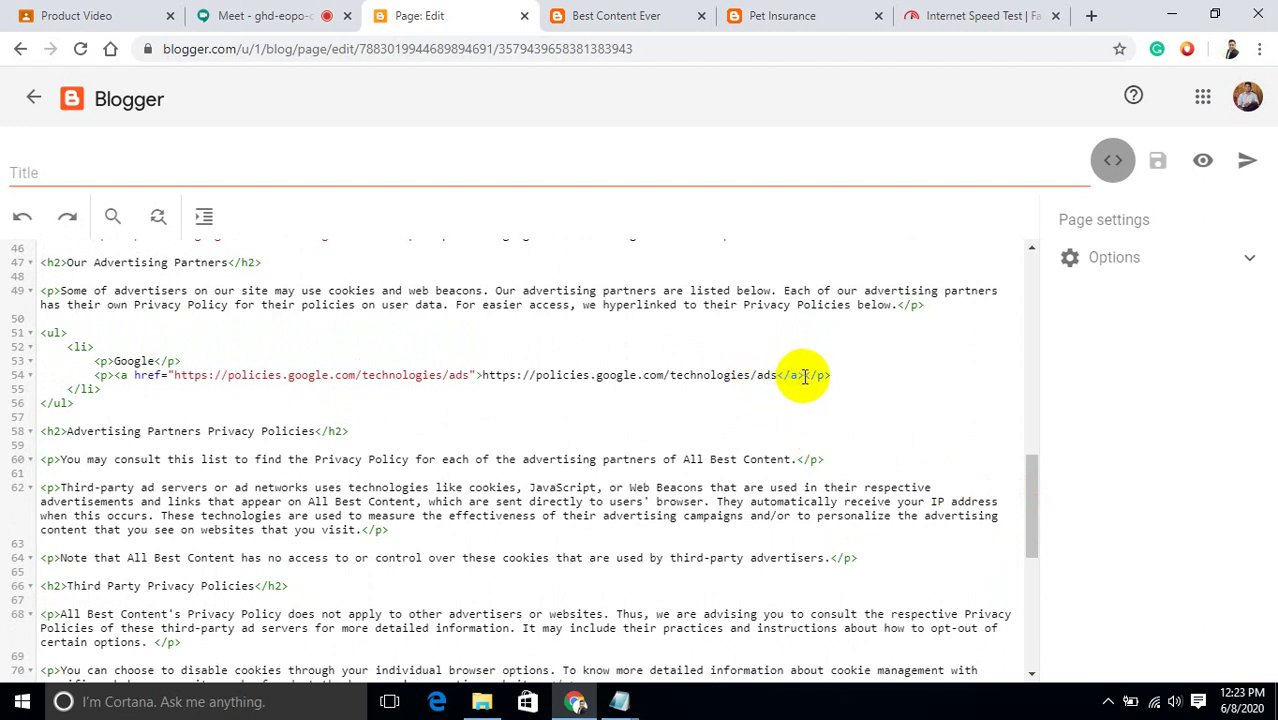
{"action": "mouse_move", "coordinate": [805, 376]}
{"action": "left_mouse_down"}
{"action": "mouse_move", "coordinate": [422, 371]}
{"action": "mouse_move", "coordinate": [191, 386]}
{"action": "mouse_move", "coordinate": [117, 374]}
{"action": "left_mouse_up"}
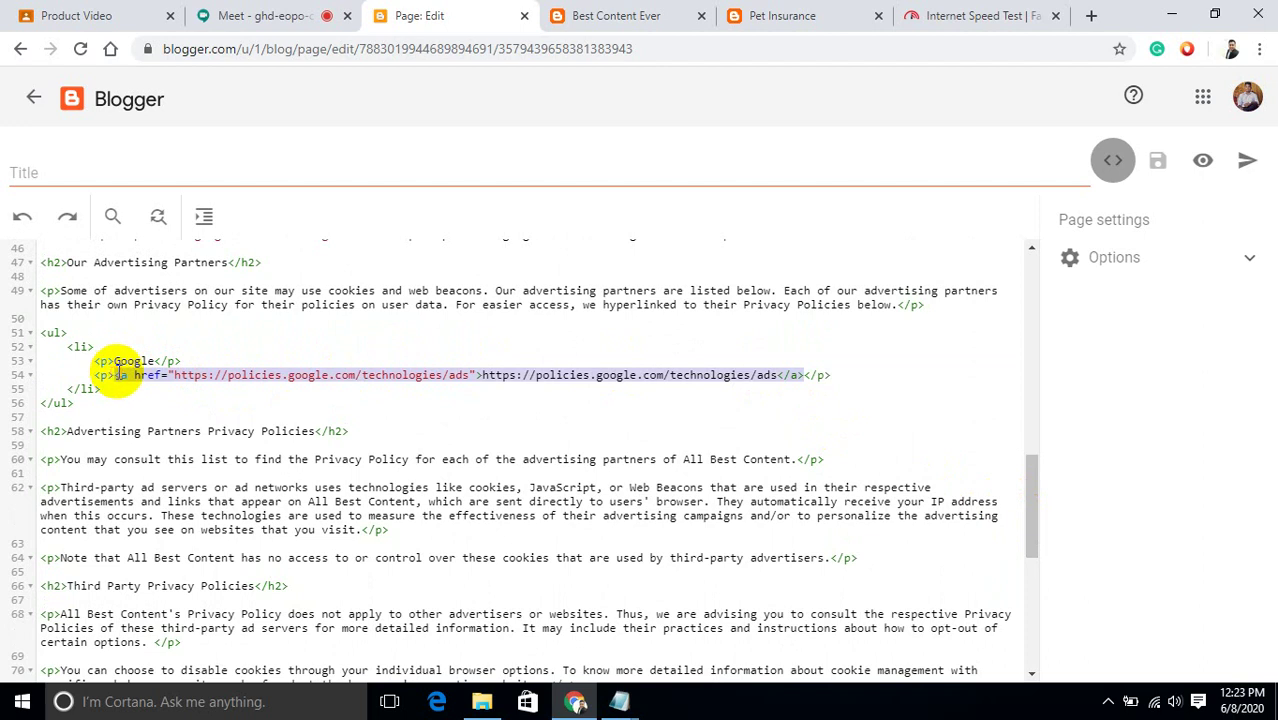
{"action": "key", "text": "ctrl+x"}
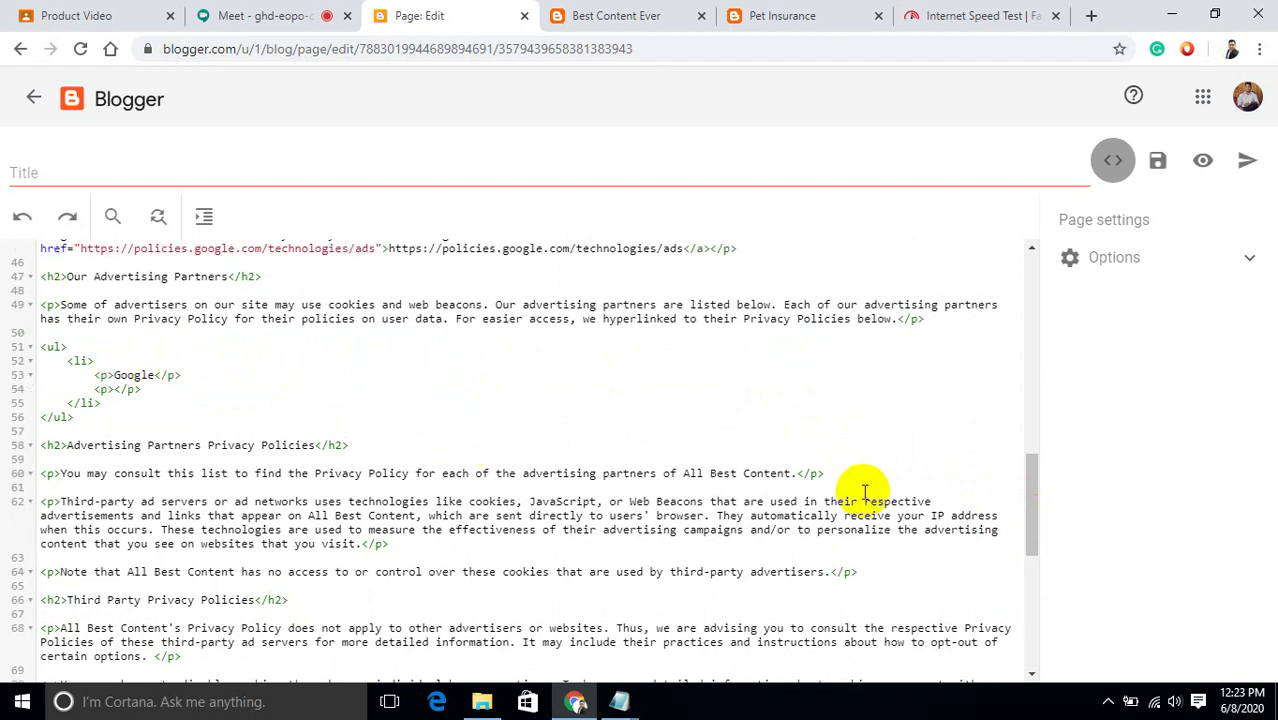
{"action": "left_click_drag", "start_coordinate": [1030, 505], "coordinate": [1025, 468]}
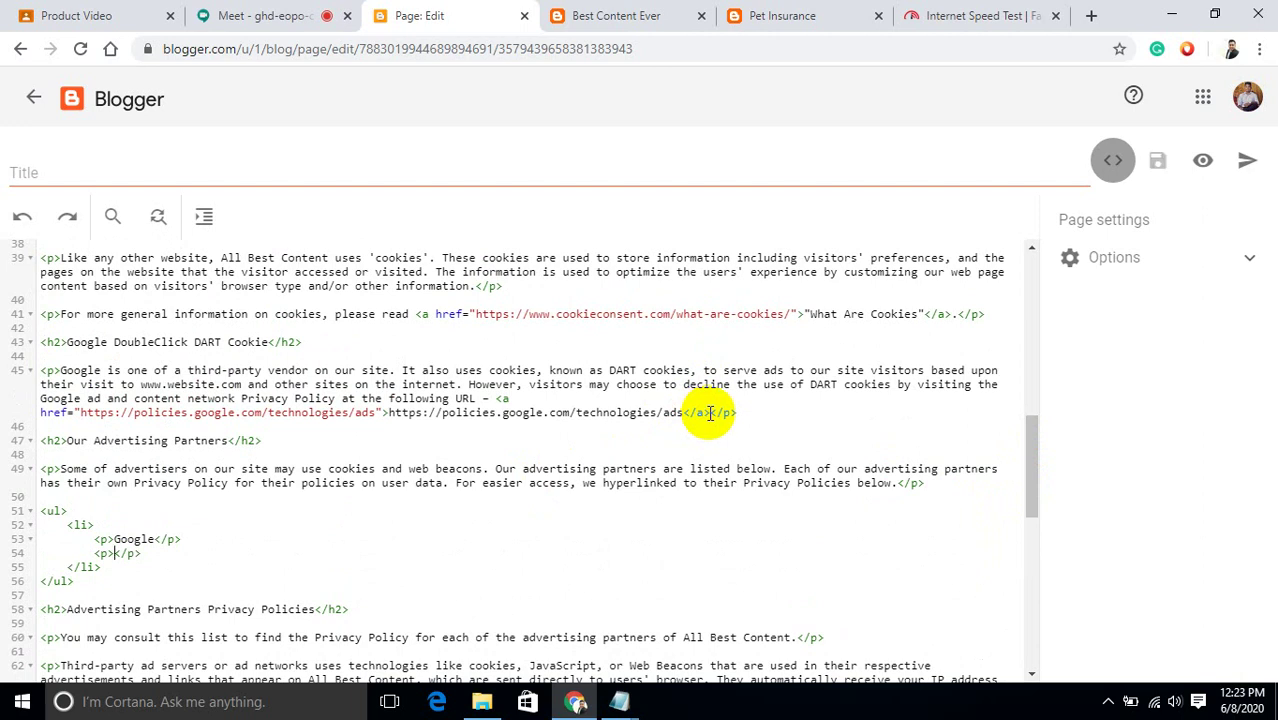
{"action": "left_click_drag", "start_coordinate": [709, 413], "coordinate": [203, 399]}
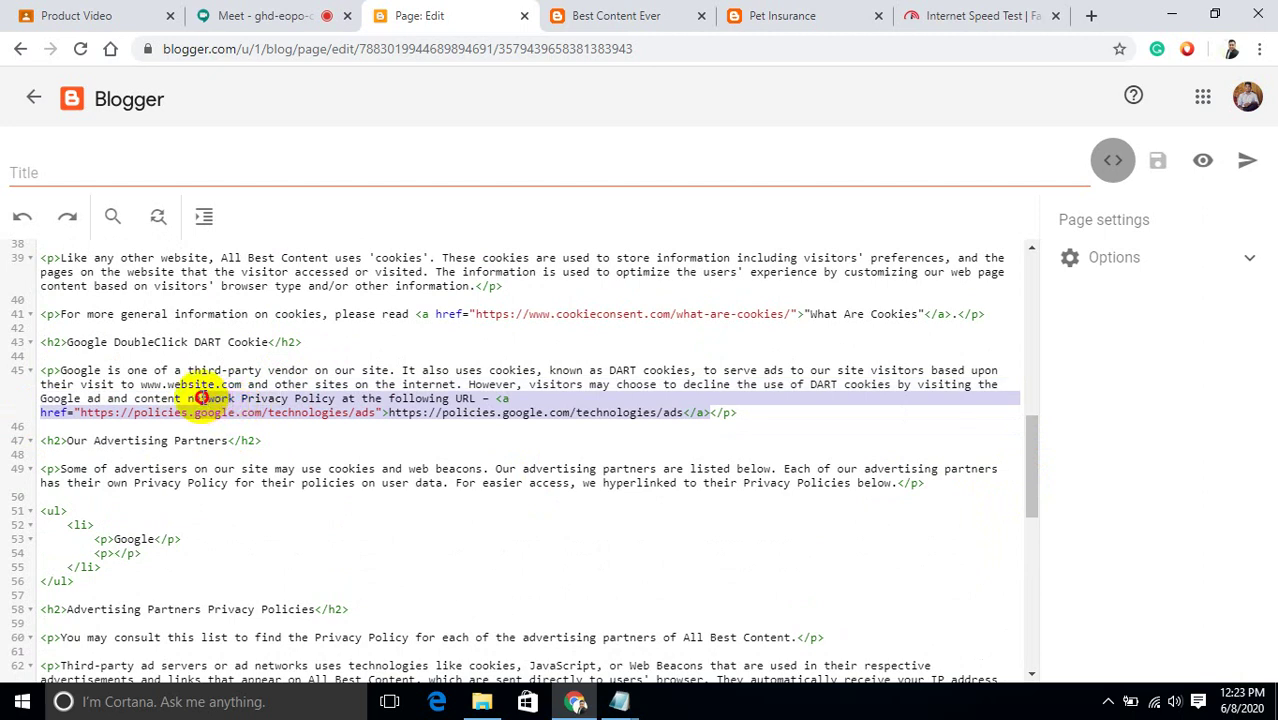
{"action": "left_click_drag", "start_coordinate": [203, 399], "coordinate": [58, 372]}
{"action": "key", "text": "BackSpace"}
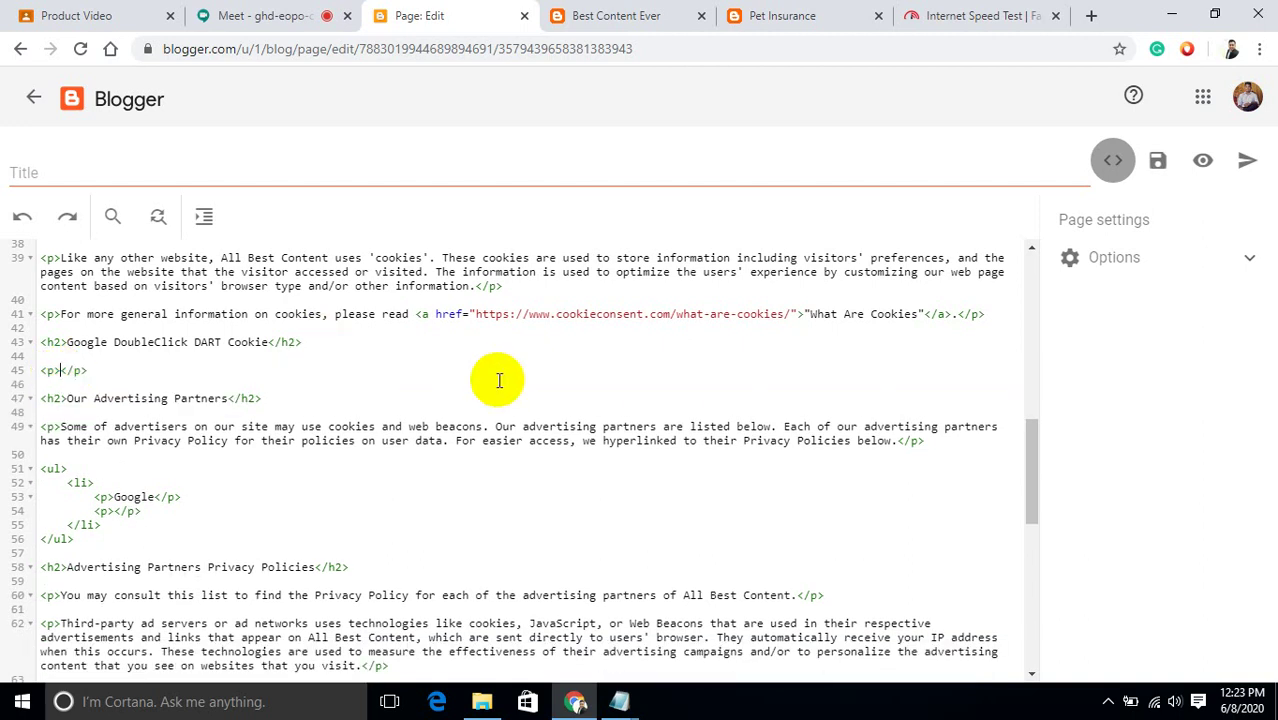
Preview the privacy policy page, then publish it and confirm.
{"action": "left_click", "coordinate": [1122, 175]}
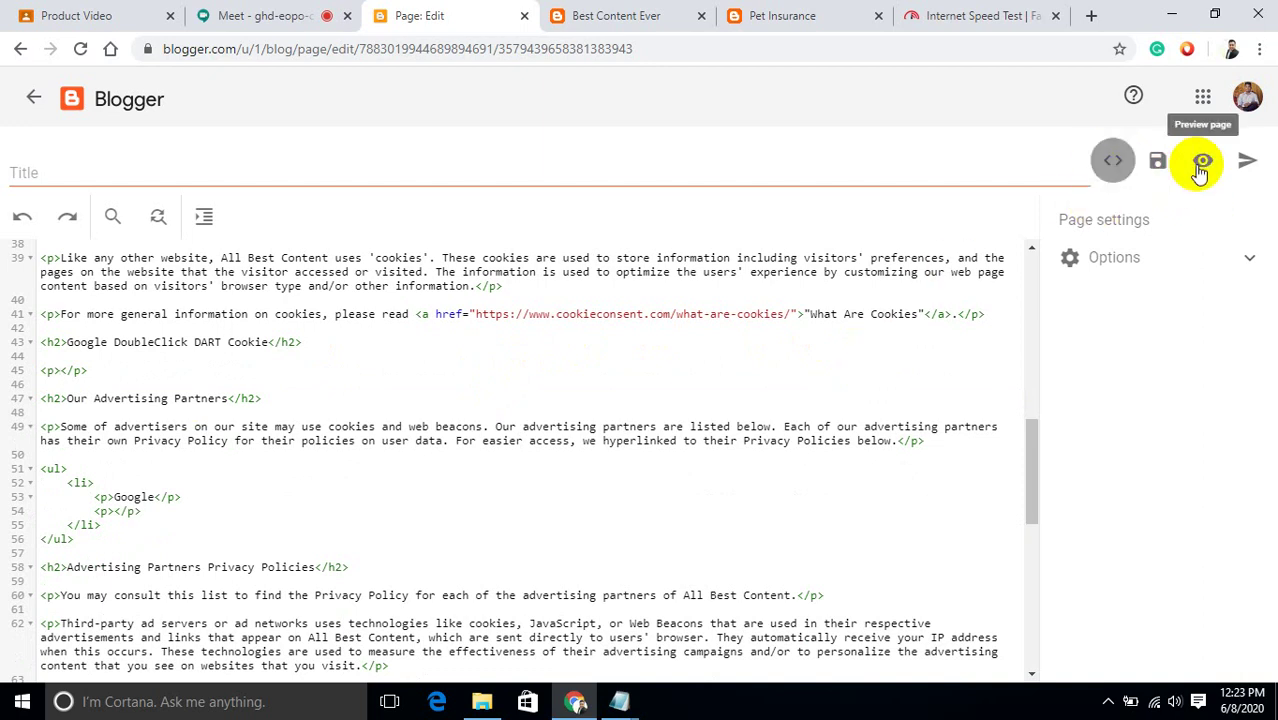
{"action": "left_click", "coordinate": [1200, 170]}
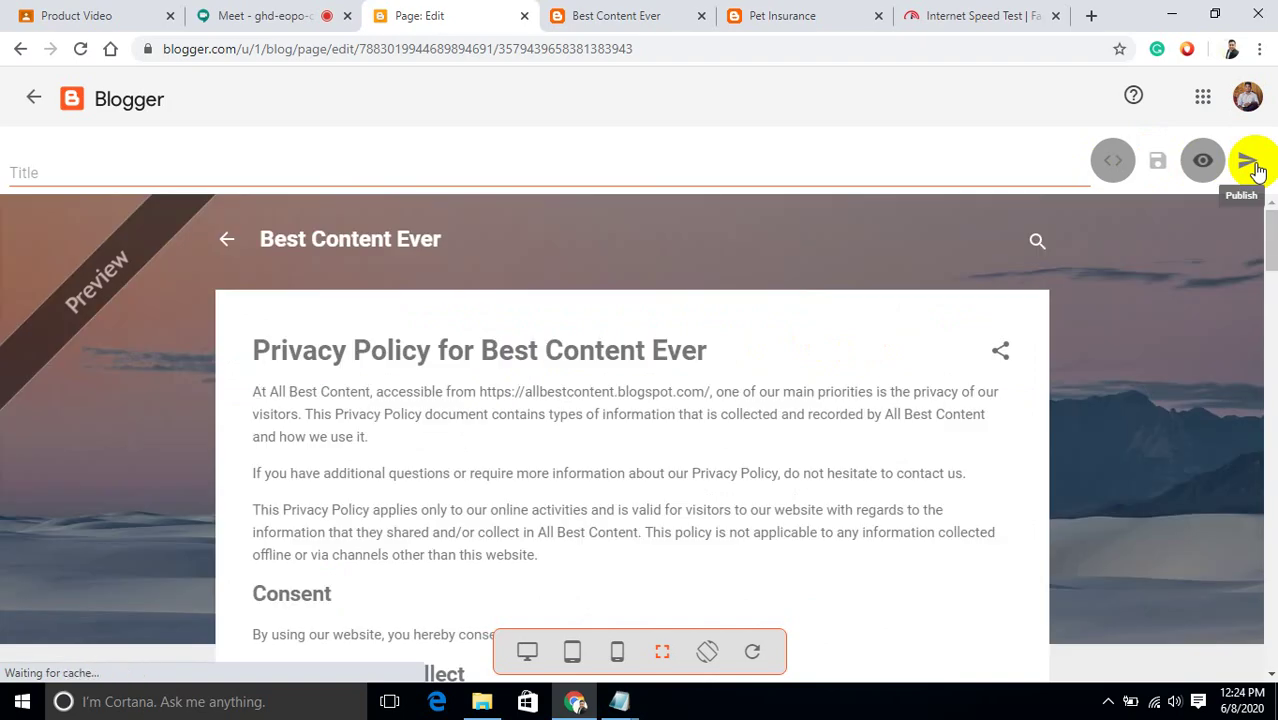
{"action": "left_click", "coordinate": [1250, 162]}
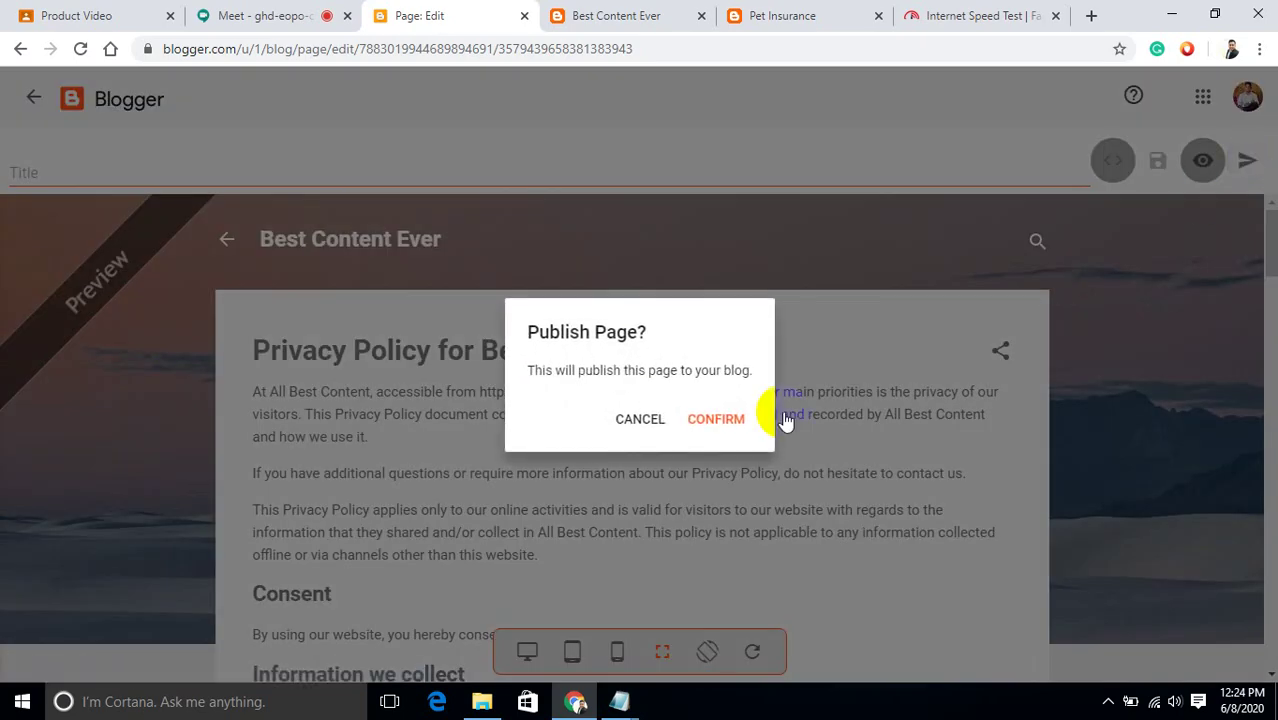
{"action": "left_click", "coordinate": [732, 421]}
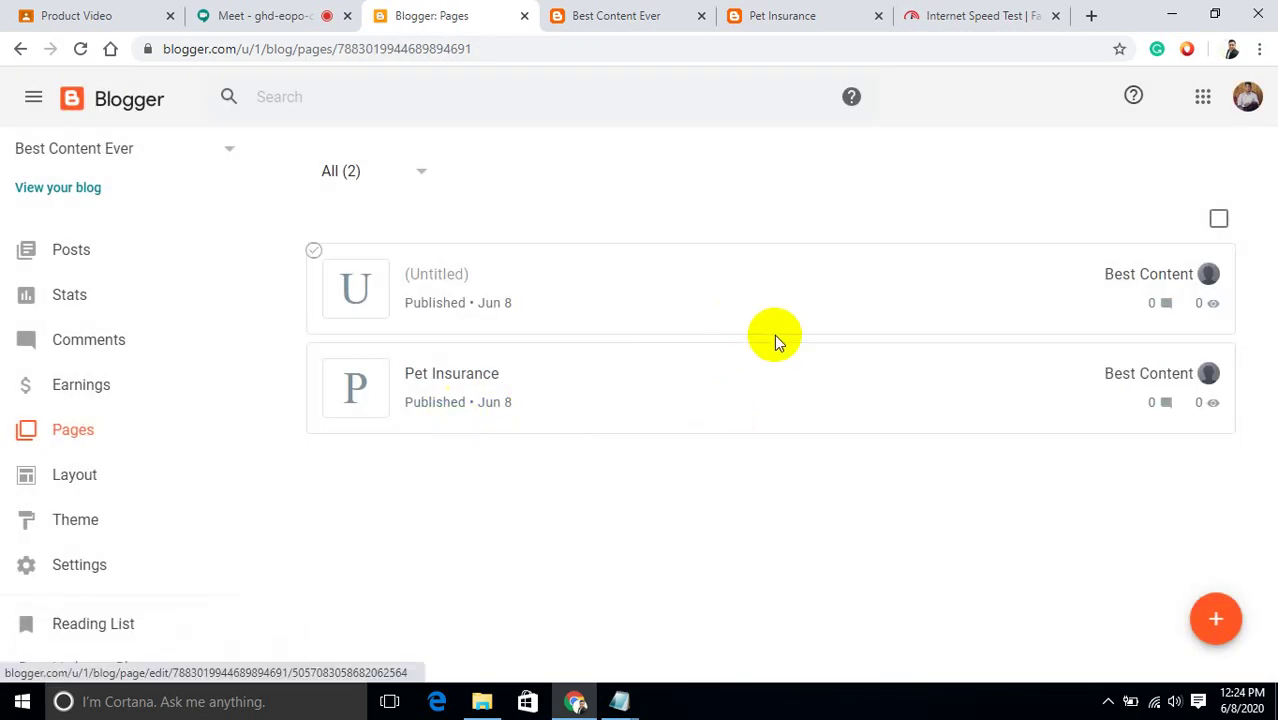
Empty the Pet Insurance page's body, retitle it 'Pet', save it, and revert it to draft.
{"action": "left_click", "coordinate": [731, 392]}
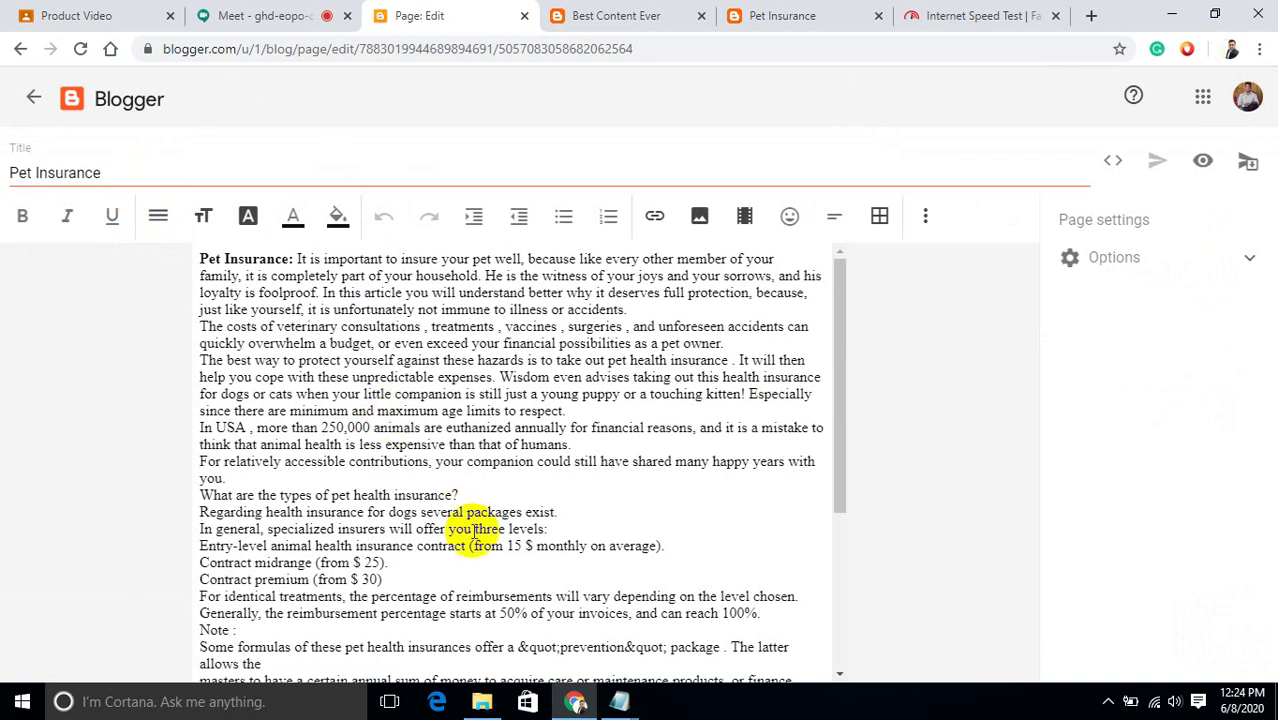
{"action": "key", "text": "ctrl+a"}
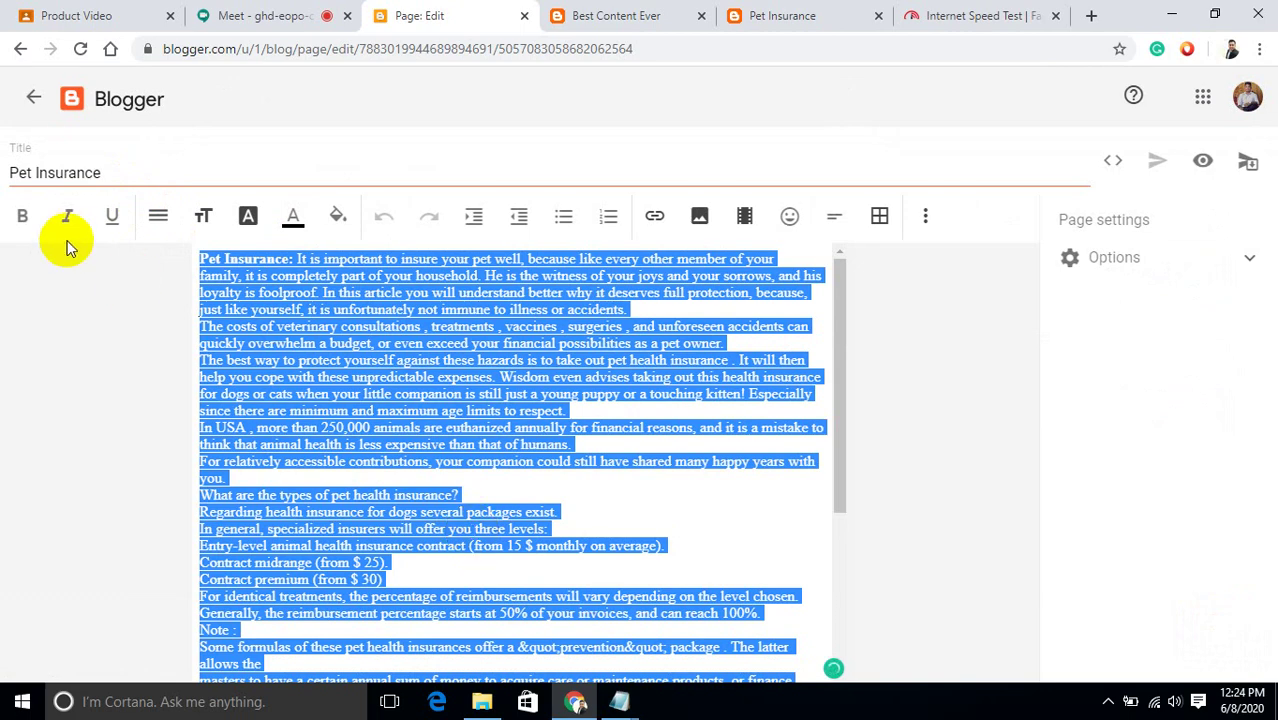
{"action": "key", "text": "Delete"}
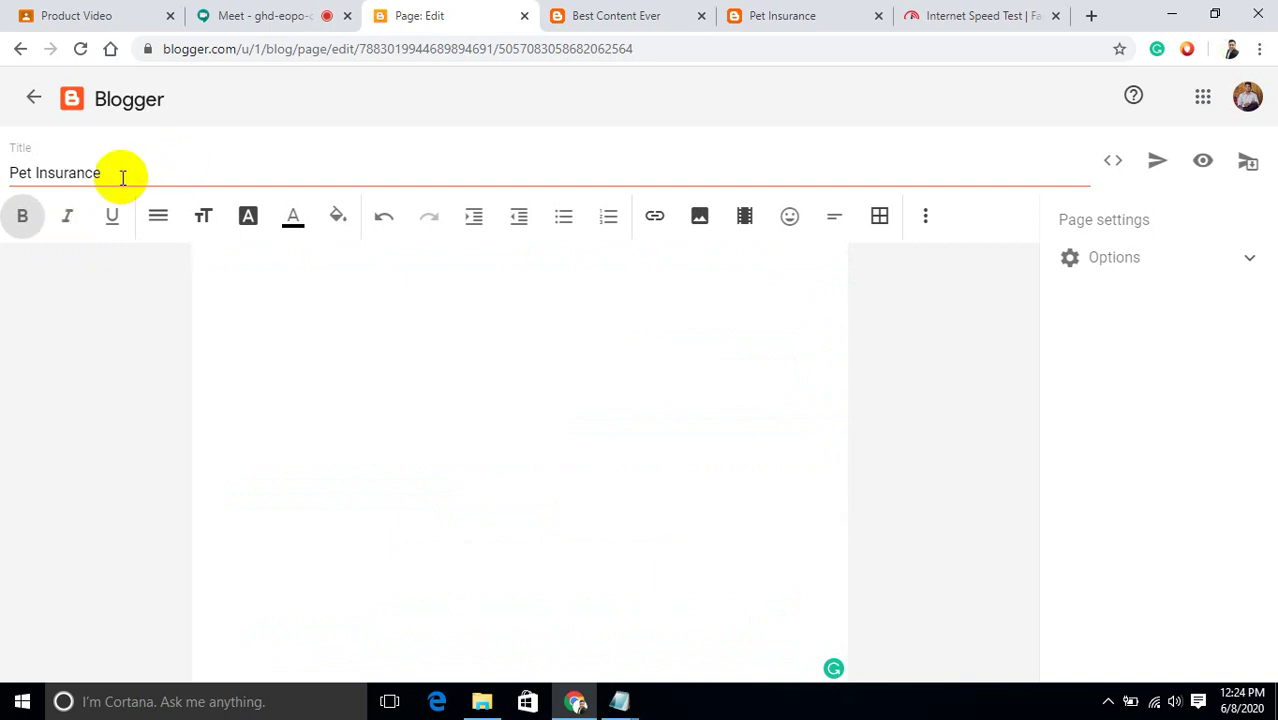
{"action": "left_click", "coordinate": [122, 177]}
{"action": "key", "text": "BackSpace"}
{"action": "key", "text": "BackSpace"}
{"action": "key", "text": "BackSpace"}
{"action": "key", "text": "BackSpace"}
{"action": "key", "text": "BackSpace"}
{"action": "key", "text": "BackSpace"}
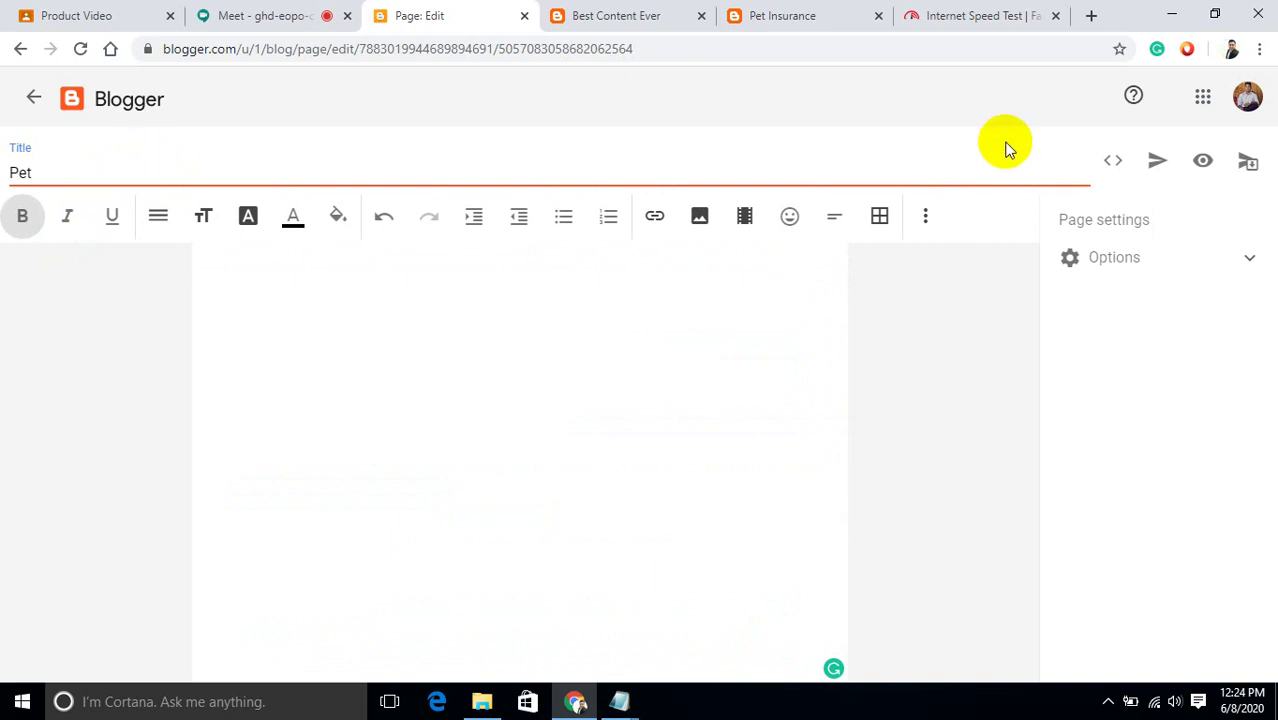
{"action": "left_click", "coordinate": [1158, 166]}
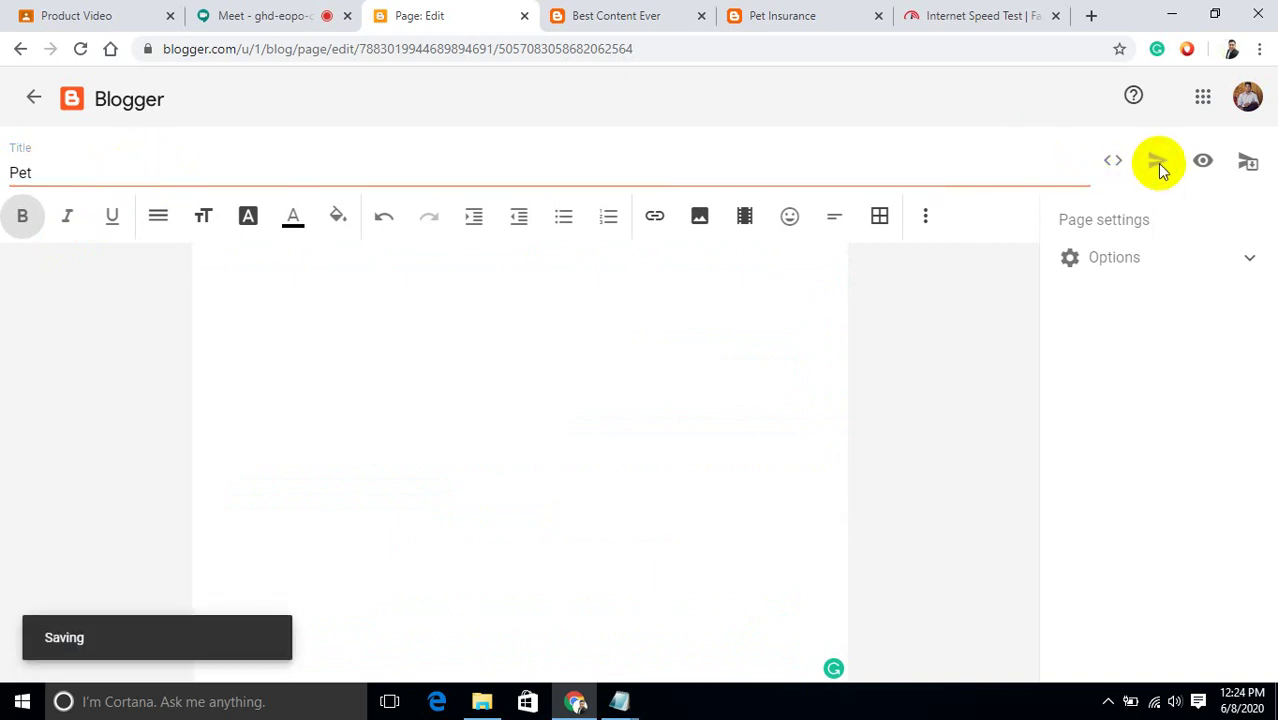
{"action": "left_click", "coordinate": [1247, 163]}
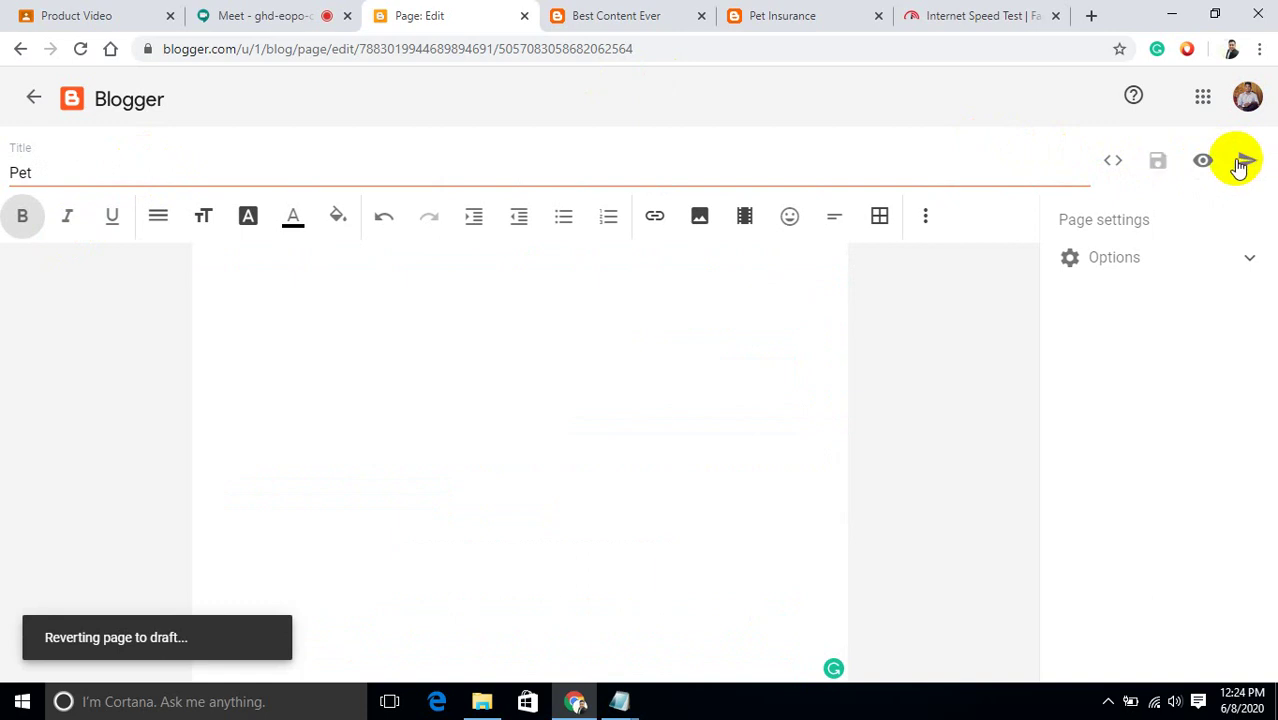
{"action": "left_click", "coordinate": [1246, 162]}
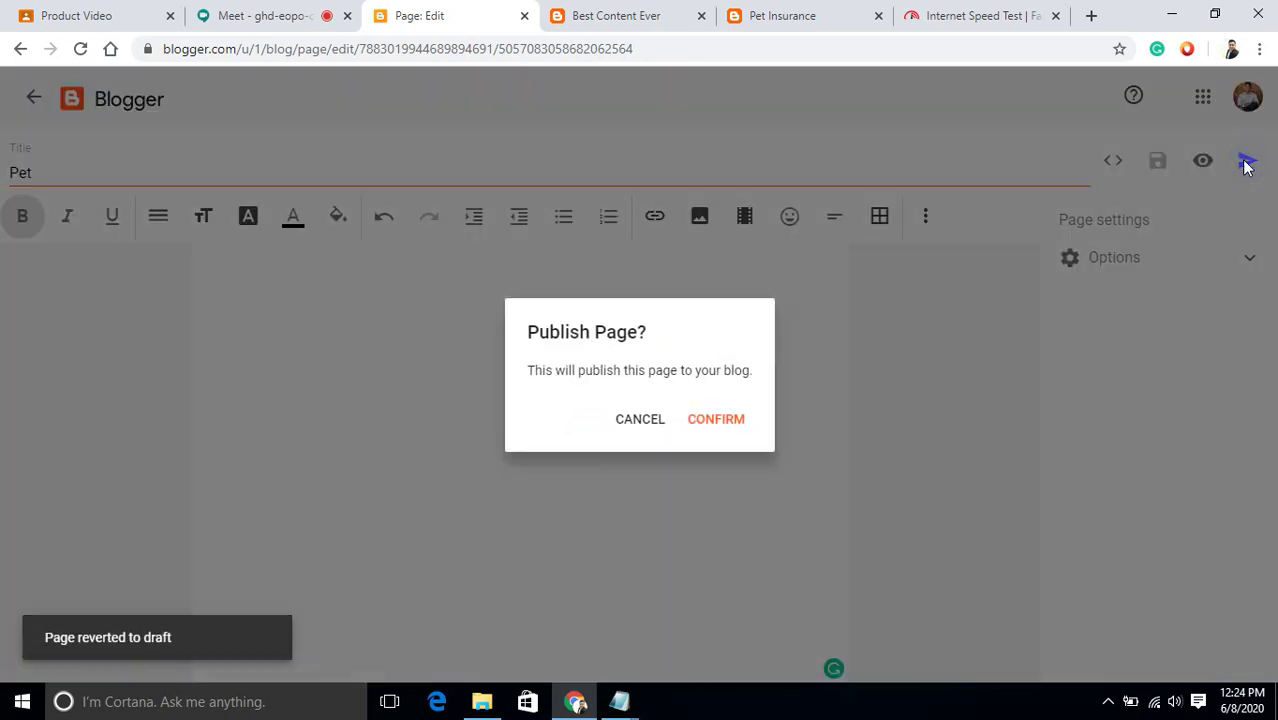
Confirm republishing the Pet page, then open the Pet Insurance post from the Posts list.
{"action": "left_click", "coordinate": [716, 420]}
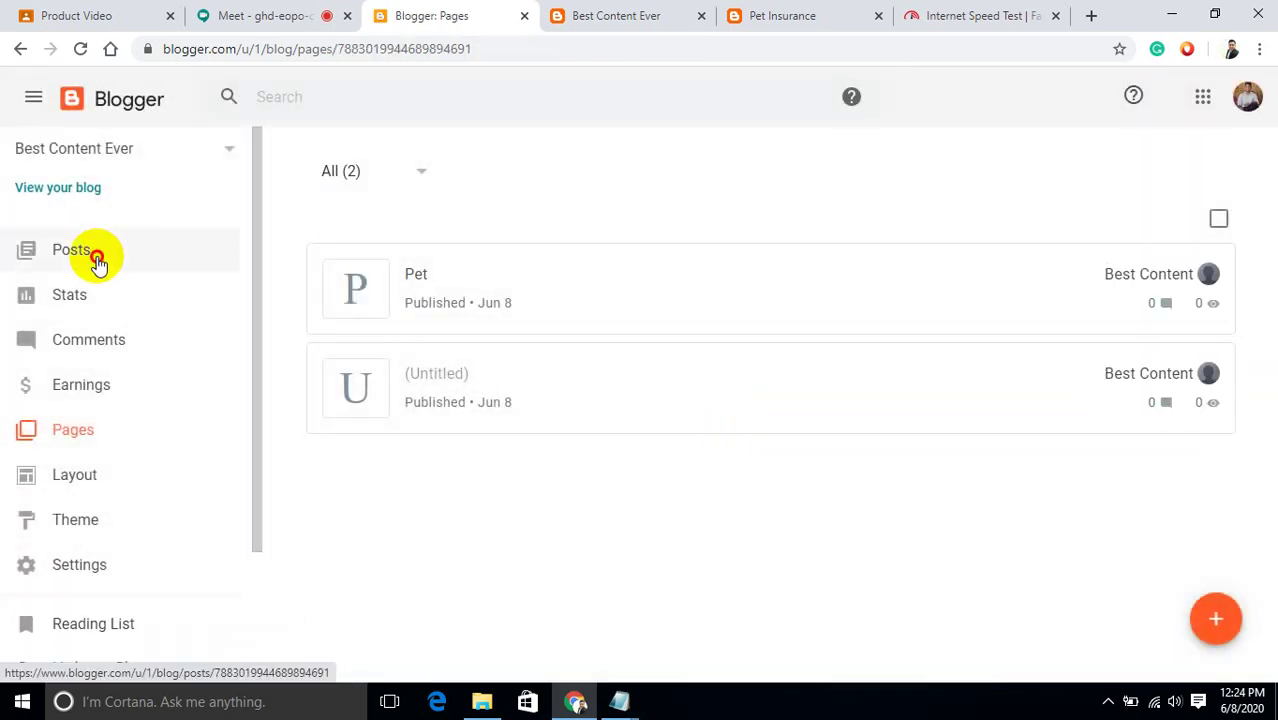
{"action": "left_click", "coordinate": [96, 261]}
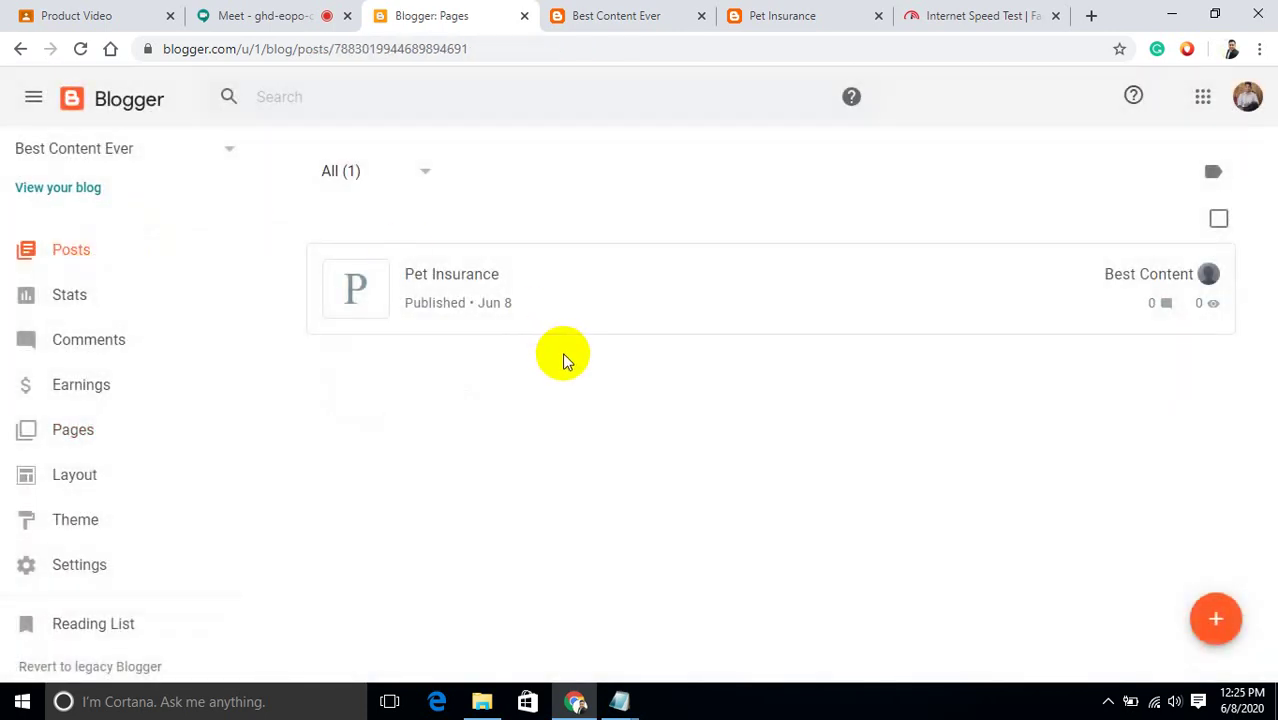
{"action": "left_click", "coordinate": [852, 310]}
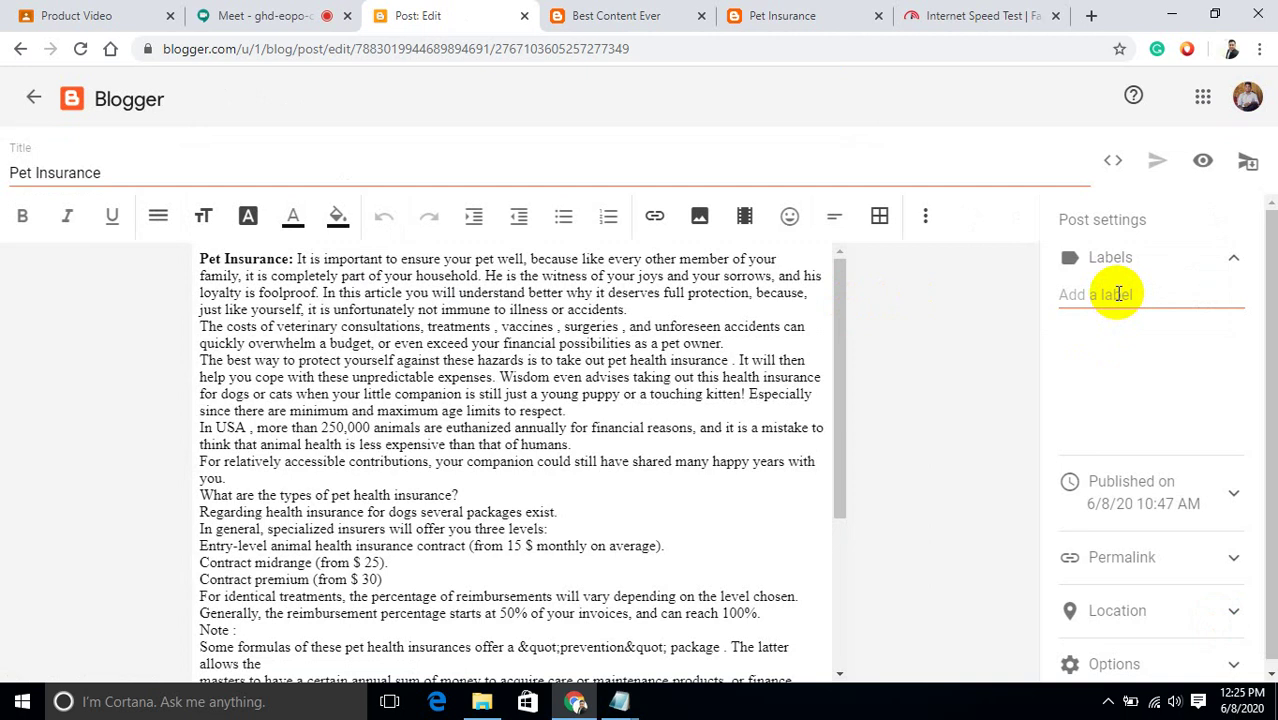
Label the post pet, pet health, pet food and pet & animals care, correcting the typos.
{"action": "left_click", "coordinate": [1118, 293]}
{"action": "type", "text": "pe"}
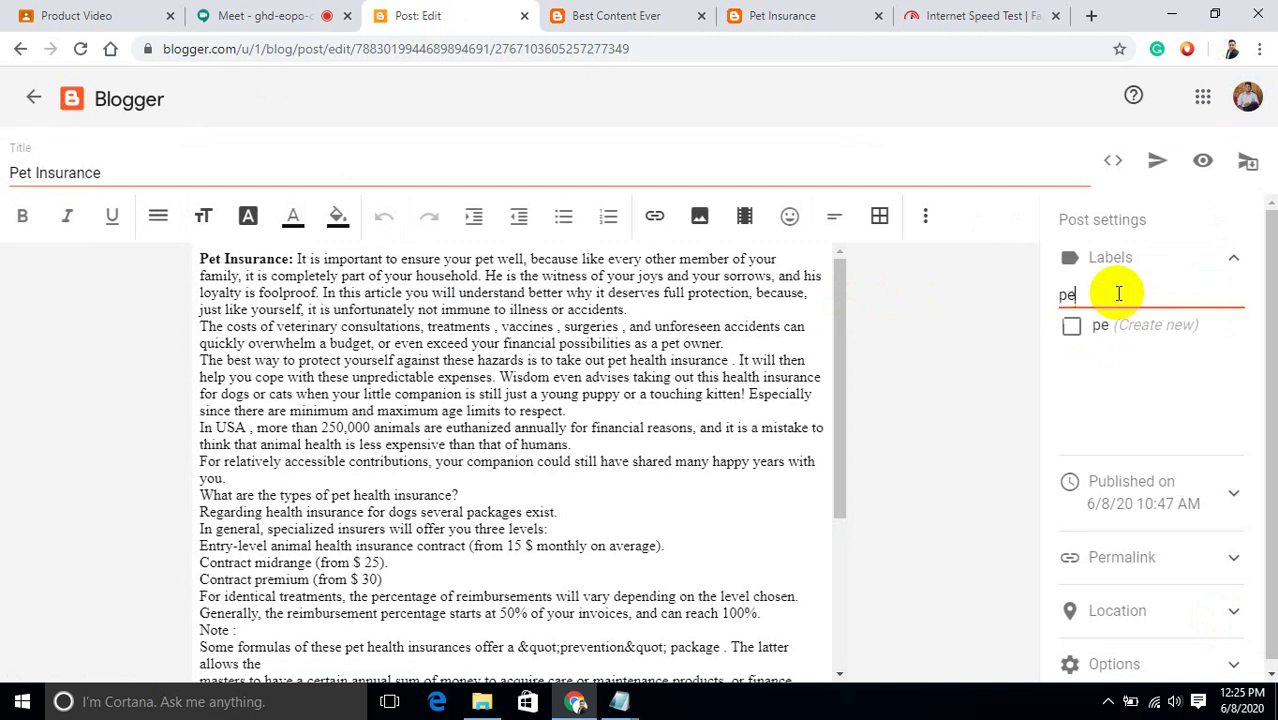
{"action": "type", "text": "t, "}
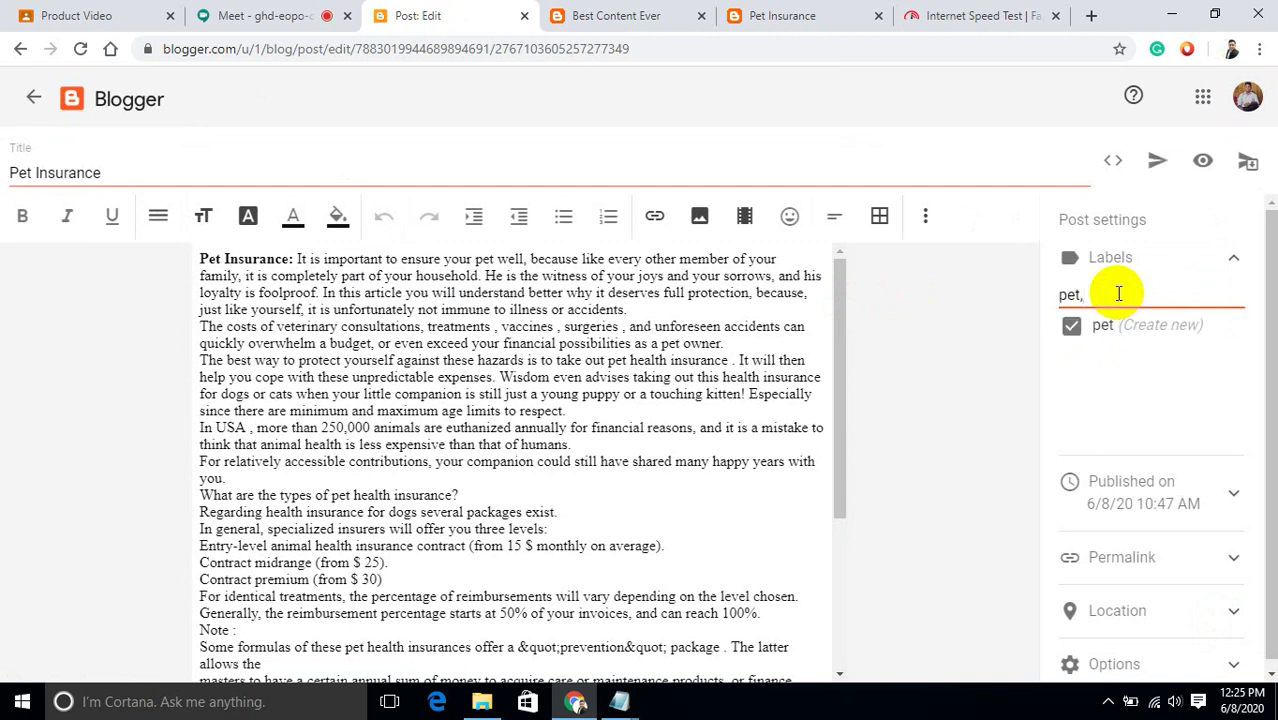
{"action": "type", "text": "pet"}
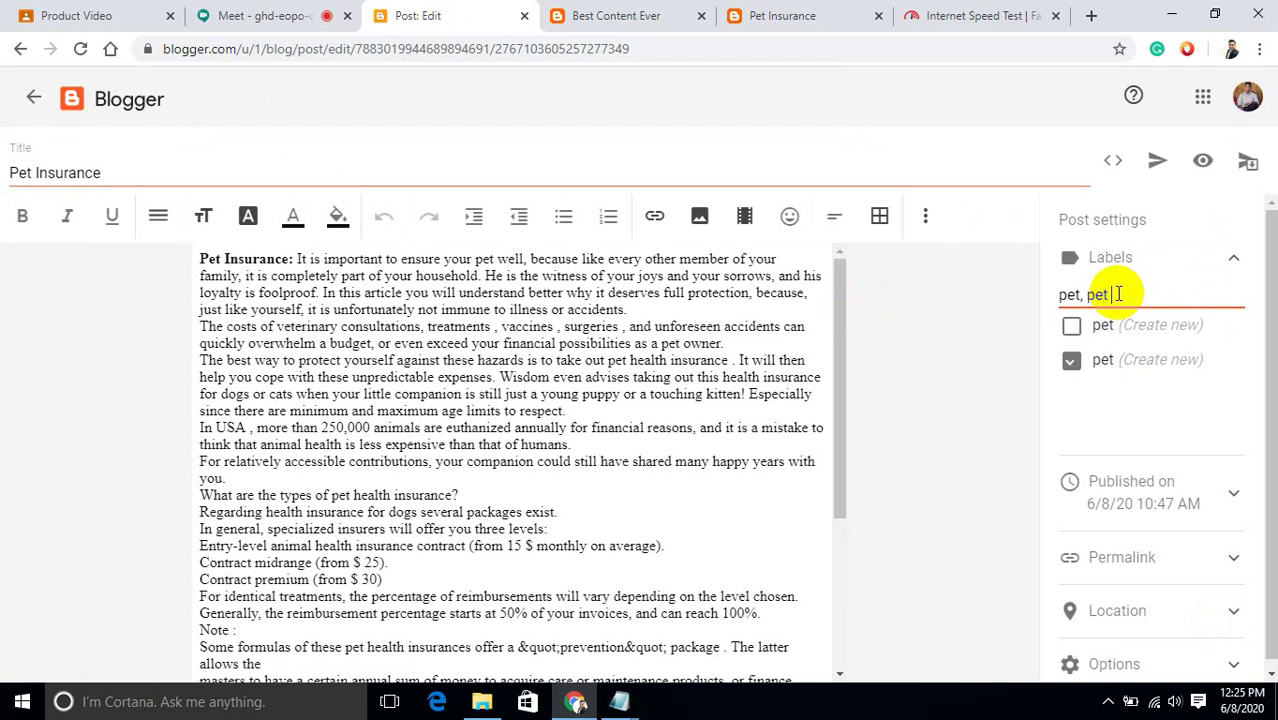
{"action": "type", "text": " heat"}
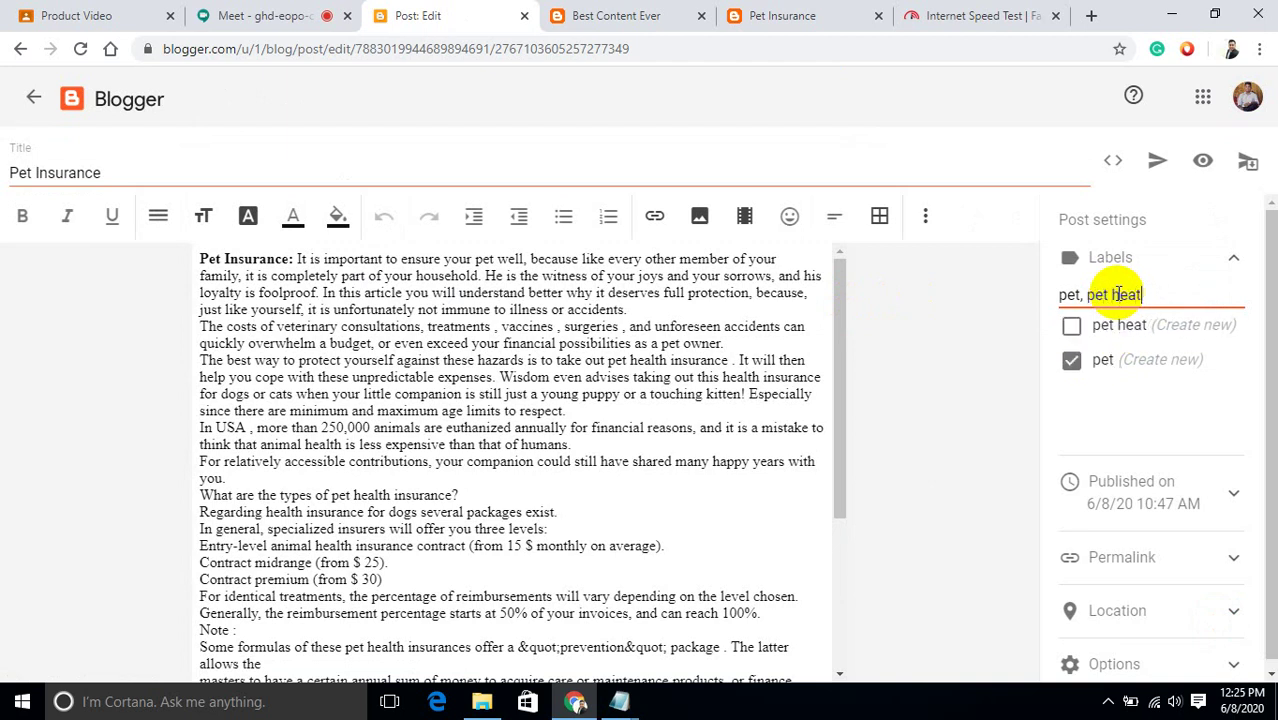
{"action": "key", "text": "BackSpace"}
{"action": "type", "text": "lth"}
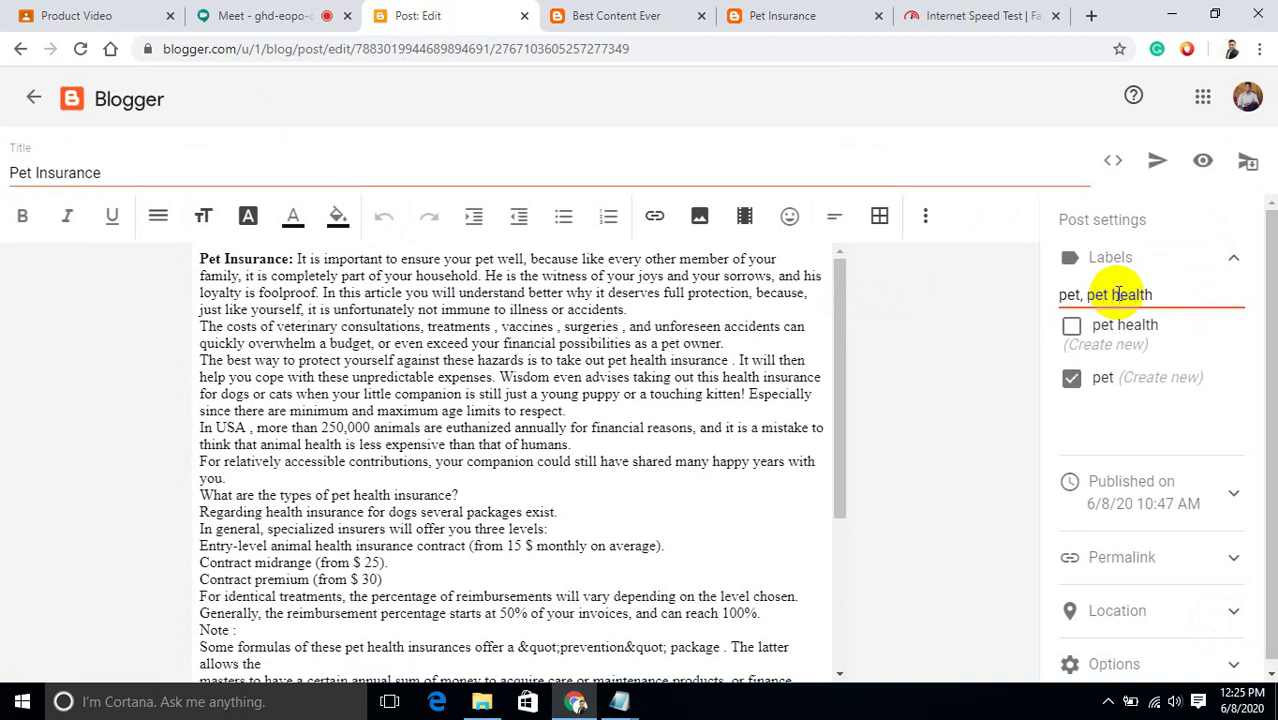
{"action": "type", "text": ","}
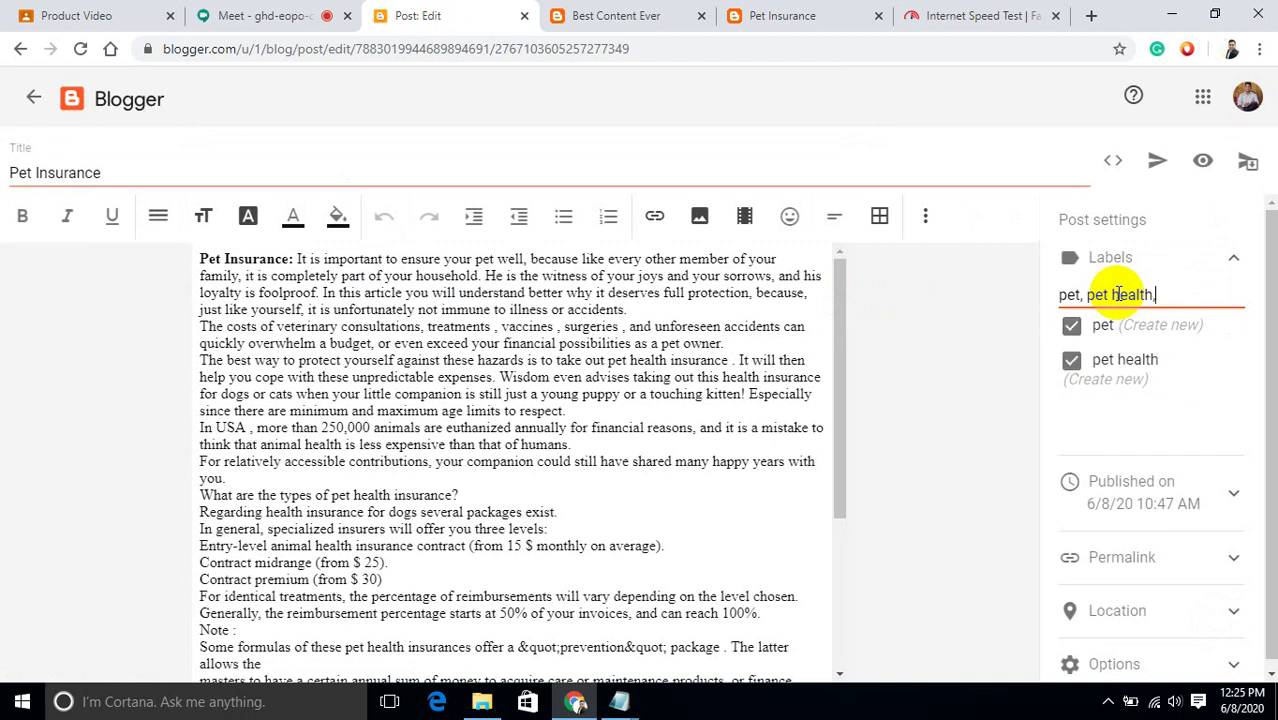
{"action": "type", "text": " pet "}
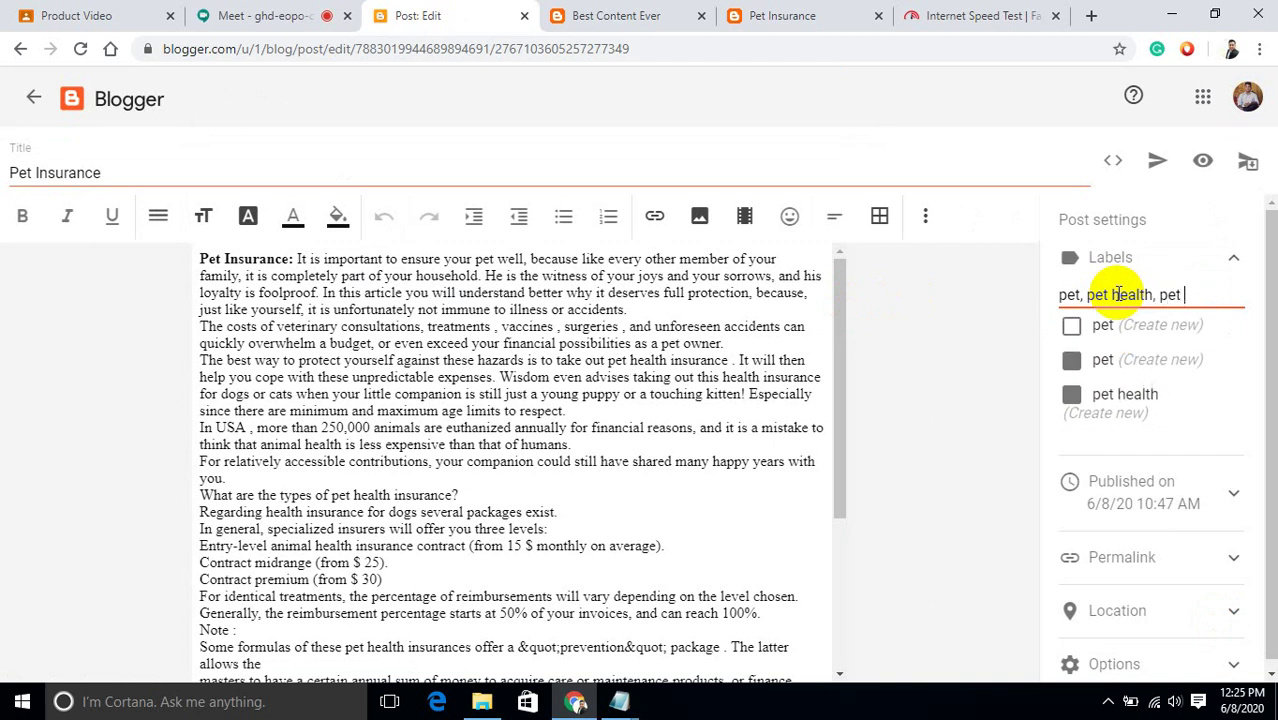
{"action": "type", "text": "food"}
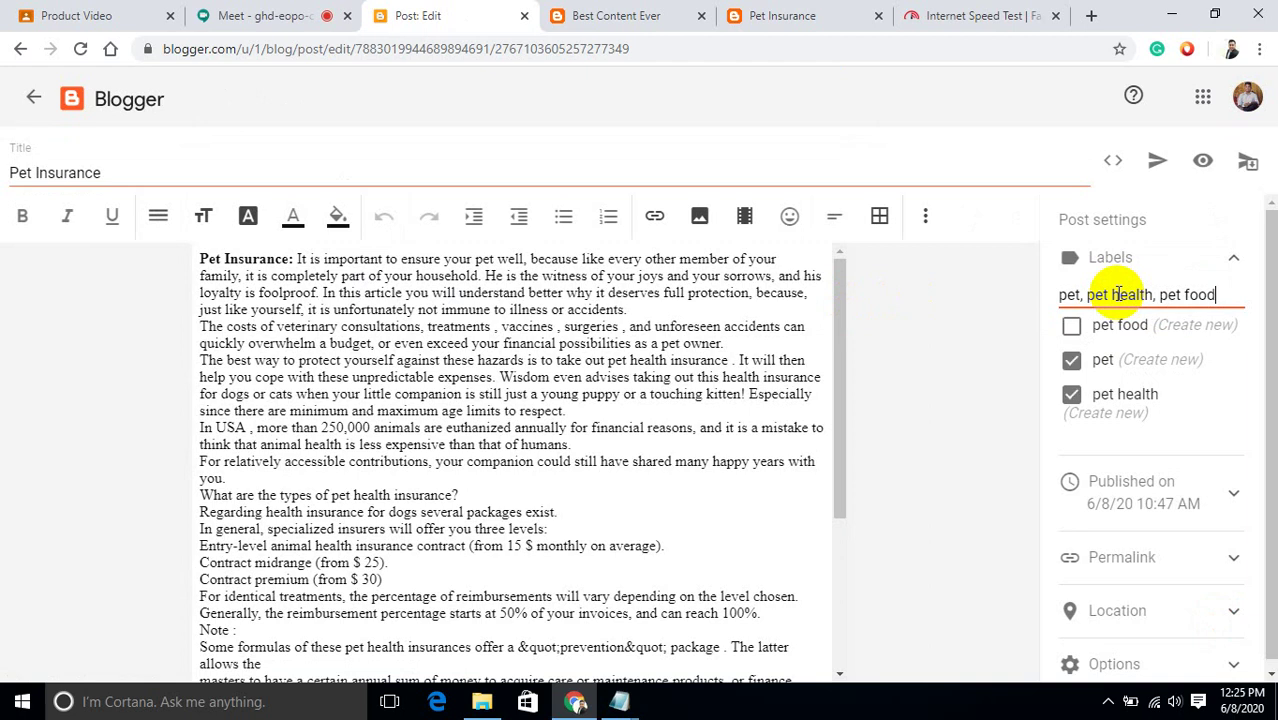
{"action": "type", "text": ","}
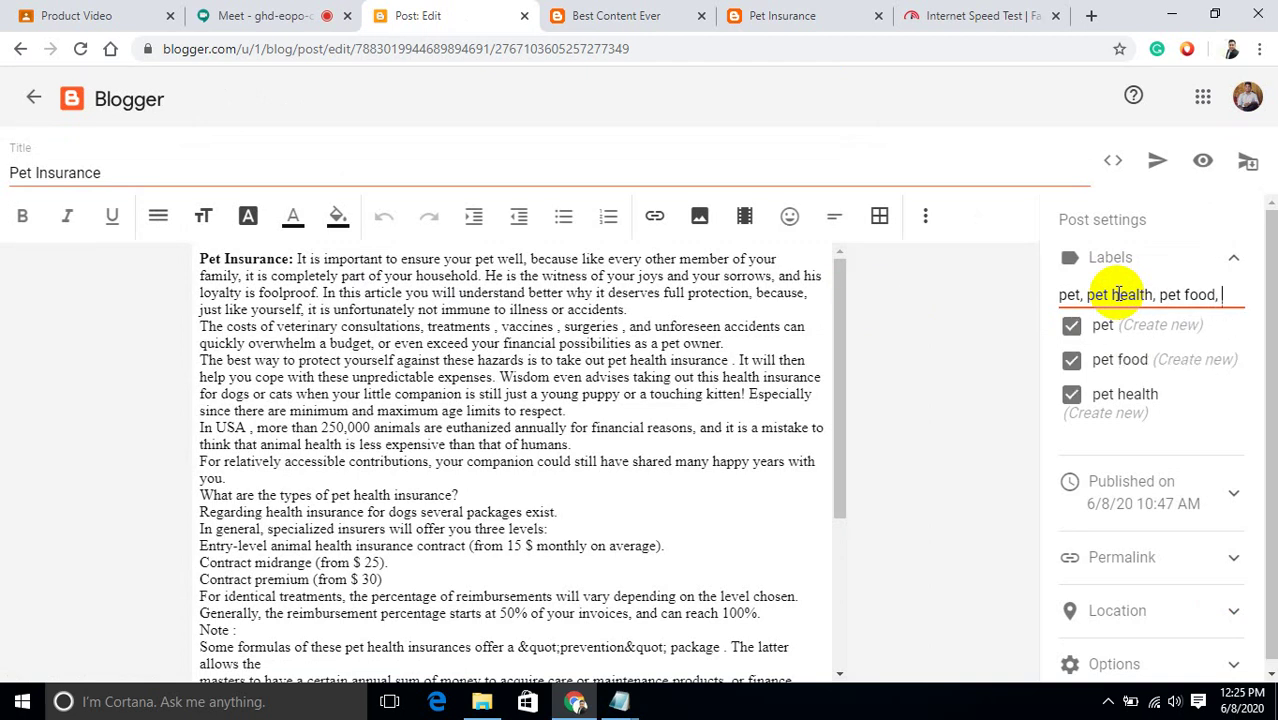
{"action": "type", "text": " pet"}
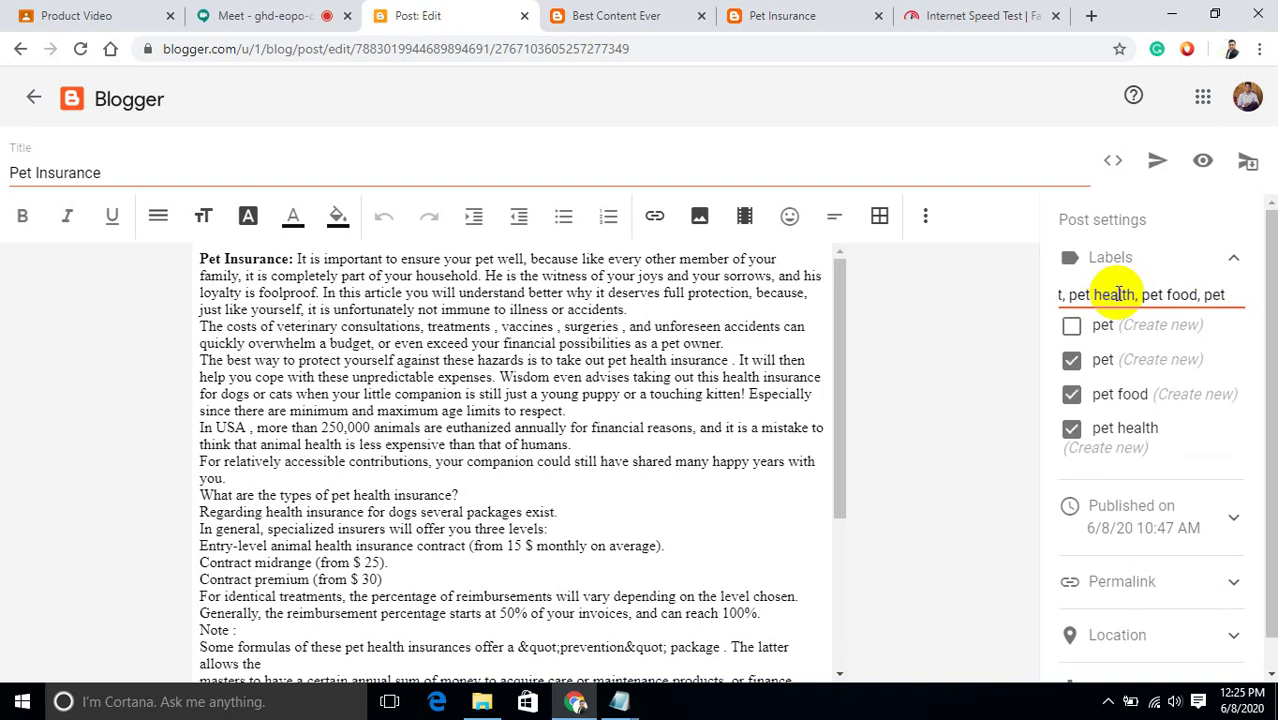
{"action": "type", "text": " &"}
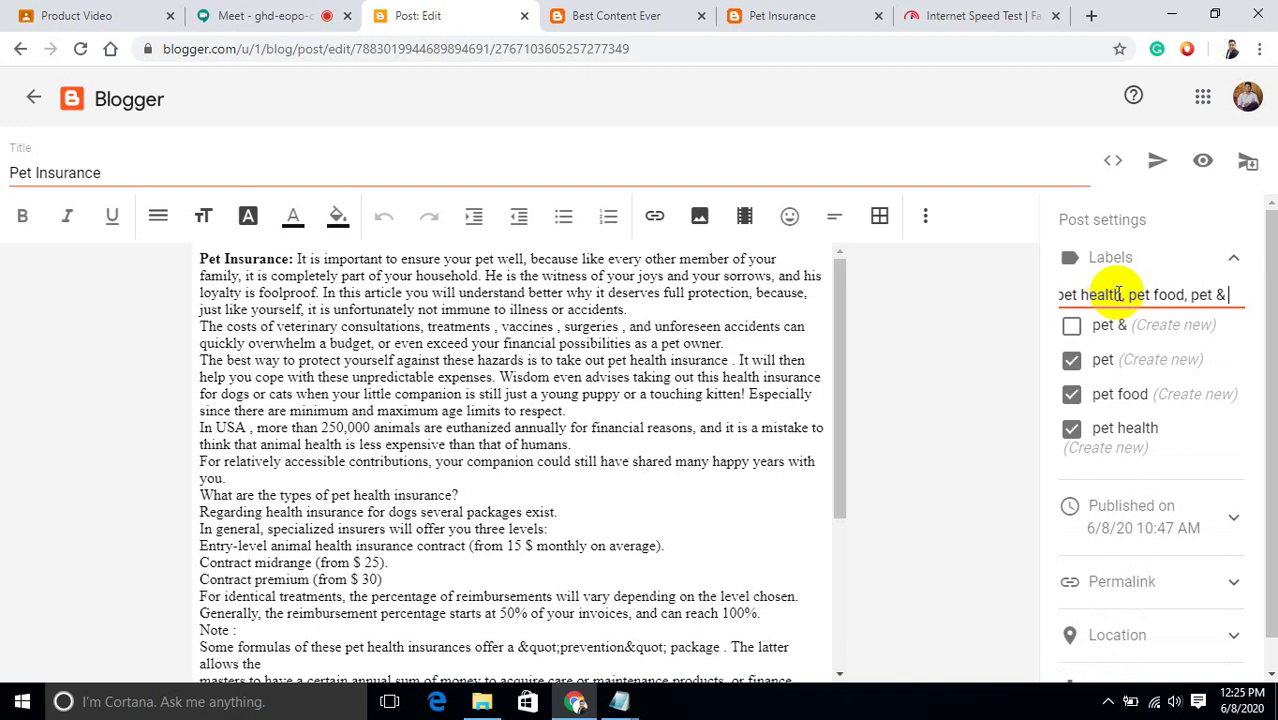
{"action": "type", "text": " animel"}
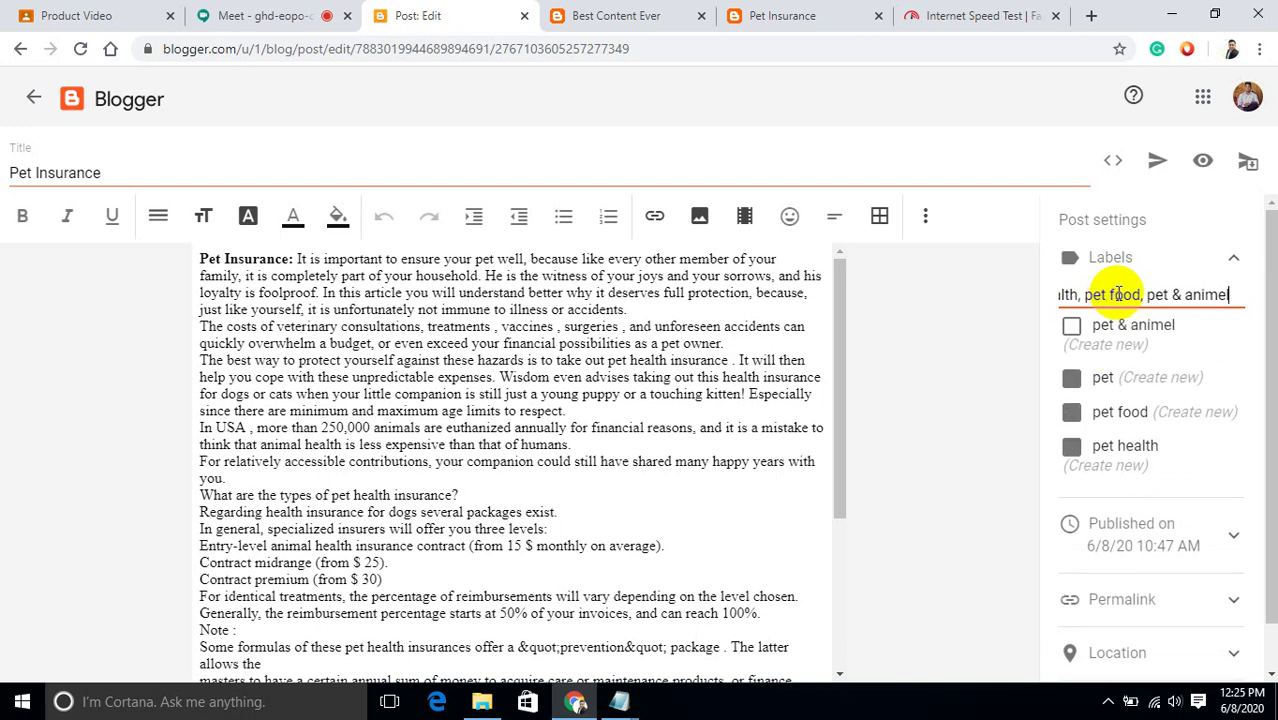
{"action": "type", "text": "s"}
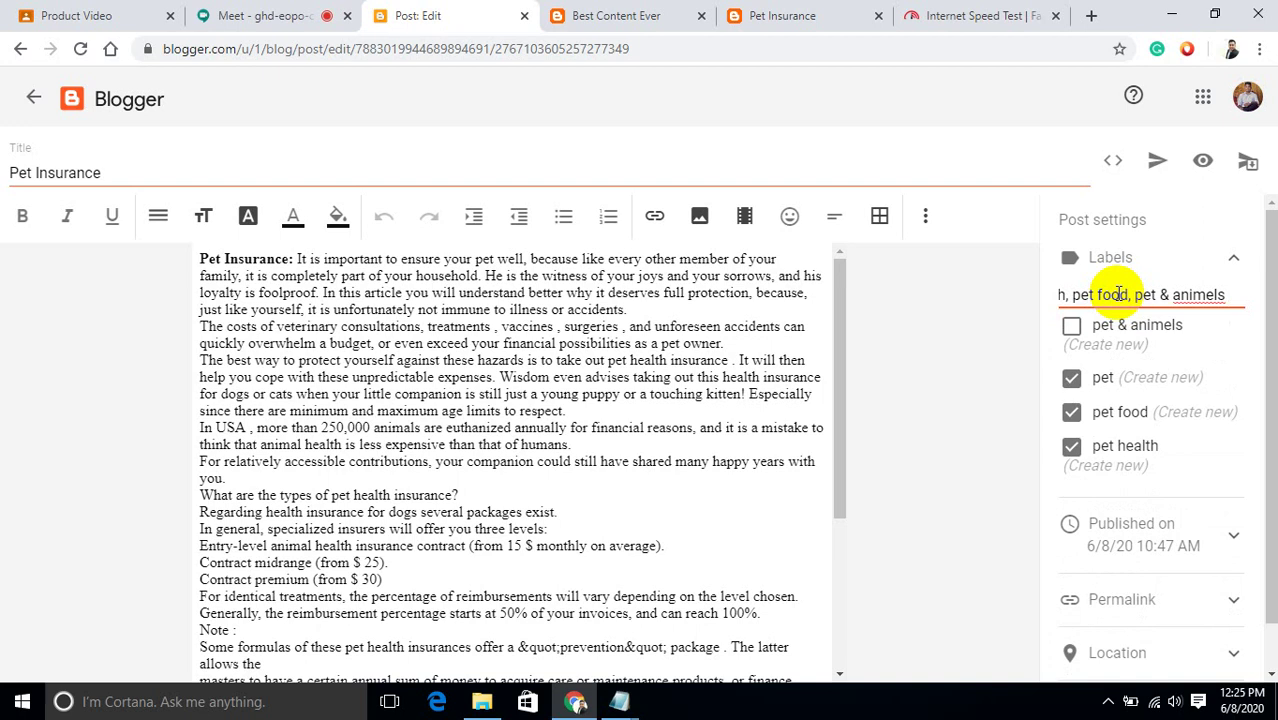
{"action": "right_click", "coordinate": [1208, 294]}
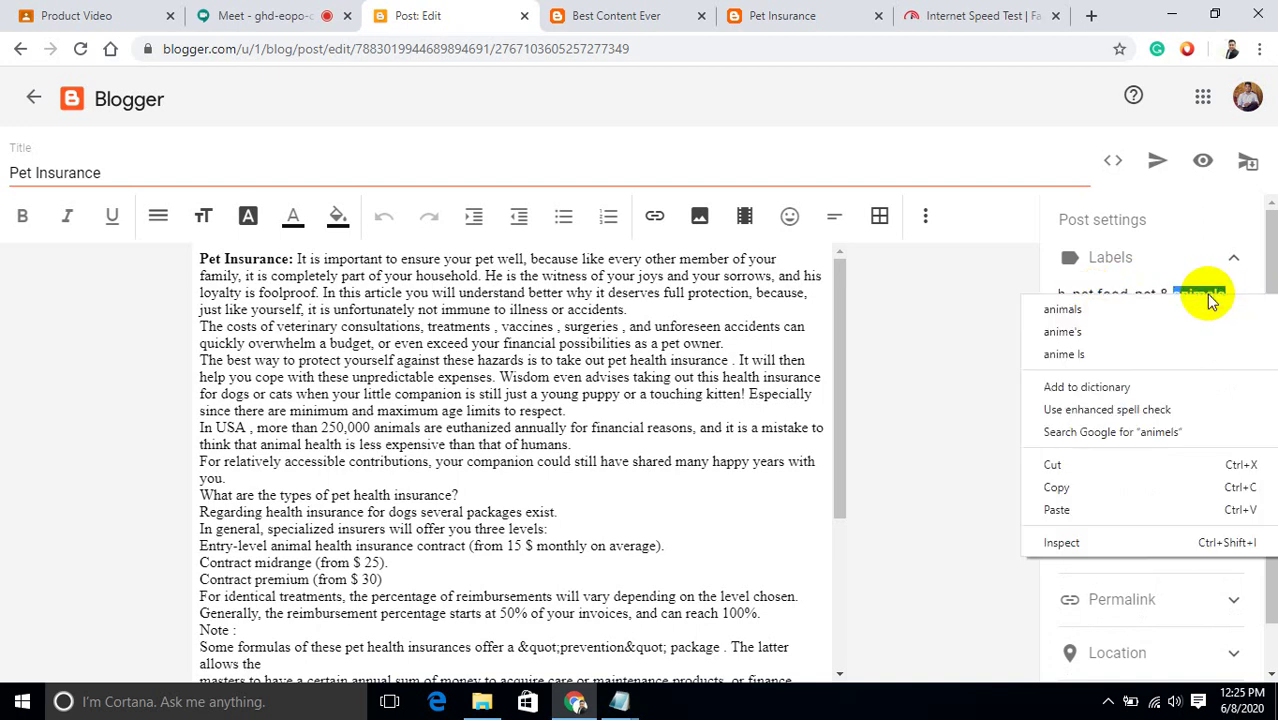
{"action": "left_click", "coordinate": [1117, 229]}
{"action": "type", "text": "care"}
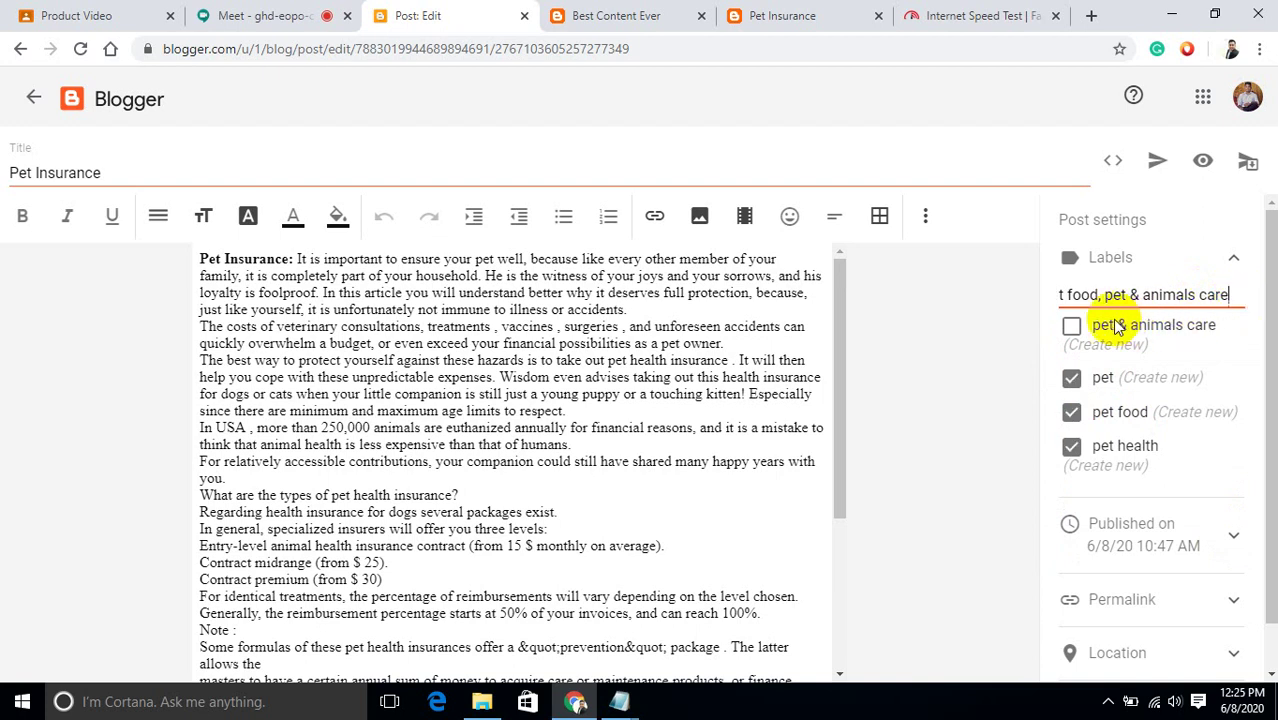
{"action": "left_click", "coordinate": [1073, 328]}
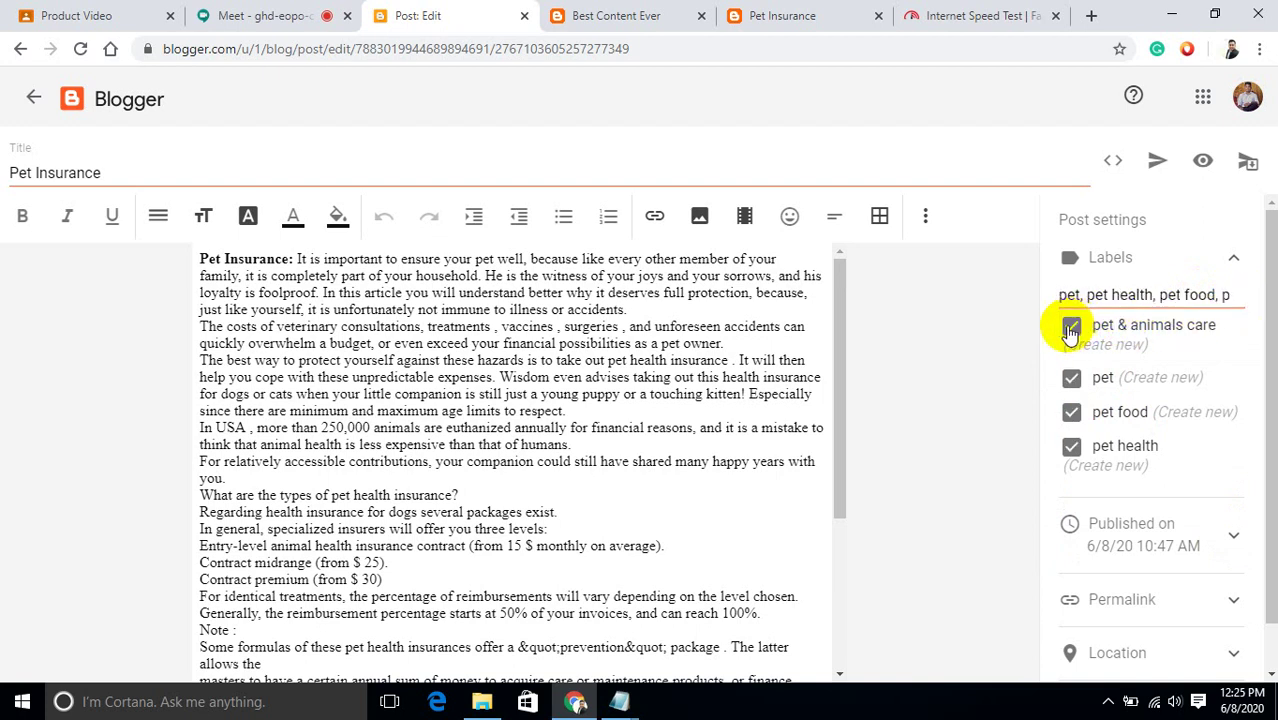
Collapse Labels, review the permalink and publish date settings, and update the post.
{"action": "left_click", "coordinate": [1234, 260]}
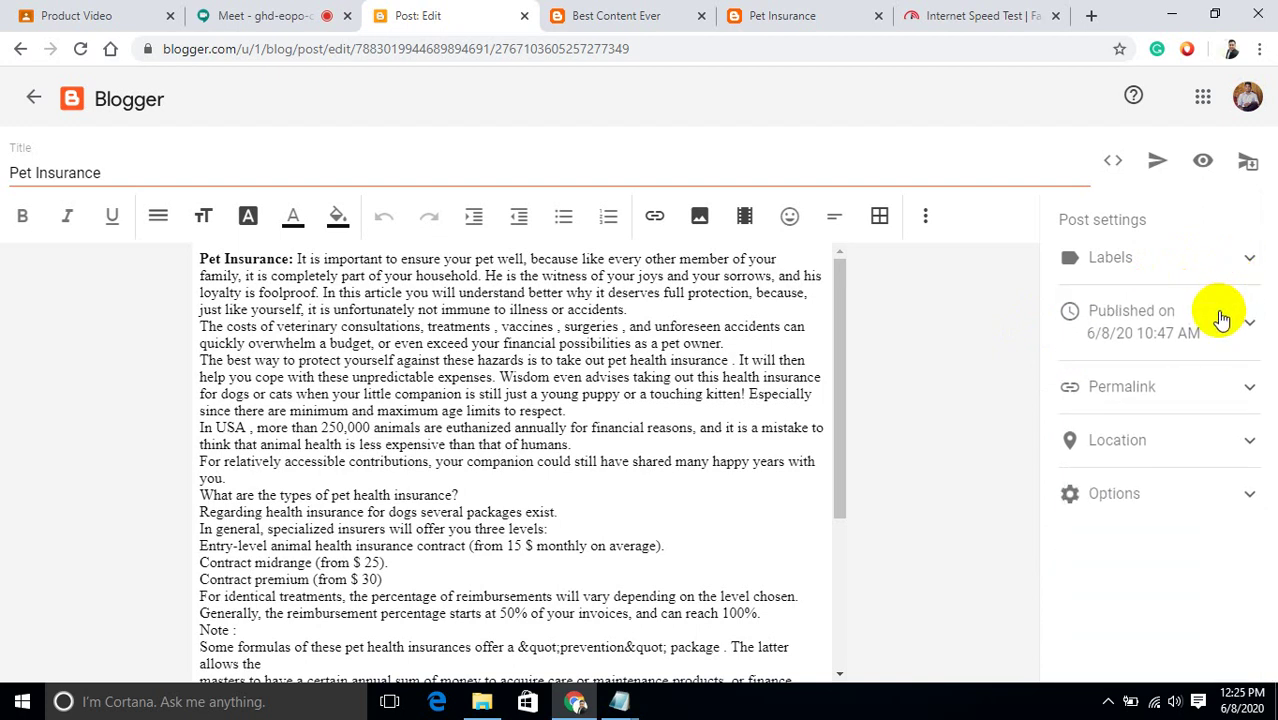
{"action": "left_click", "coordinate": [1218, 389]}
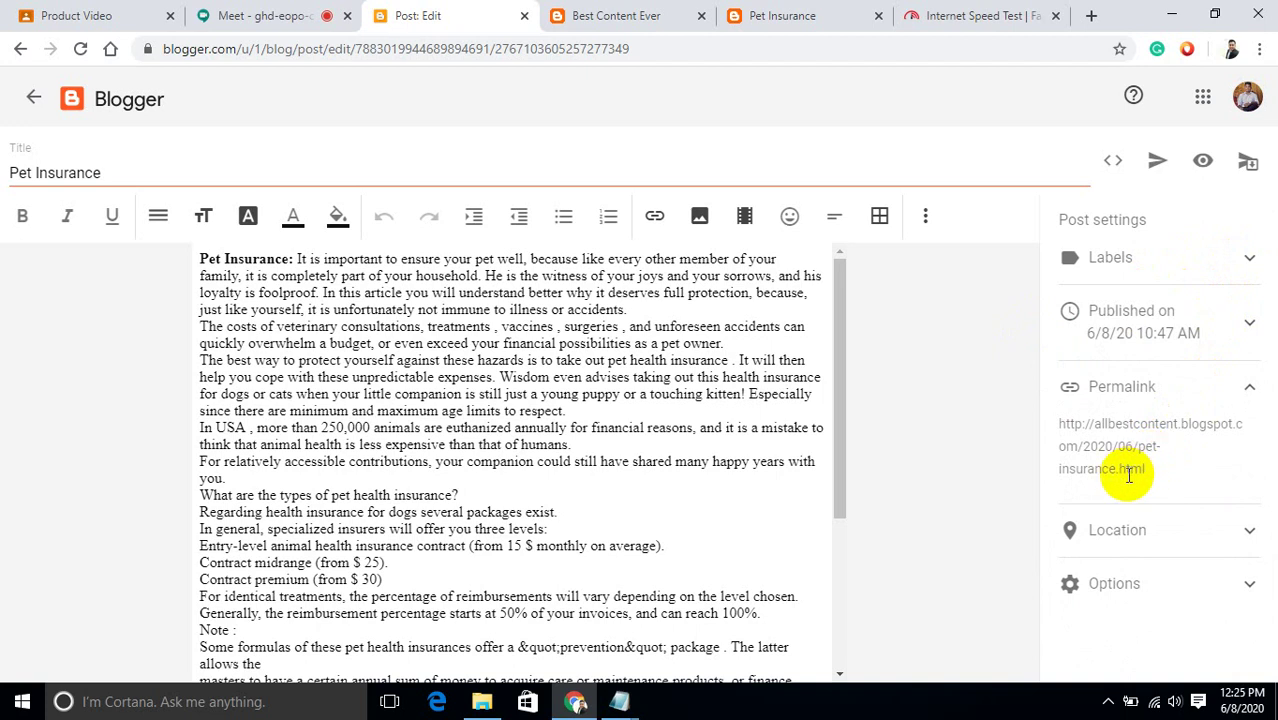
{"action": "left_click", "coordinate": [1251, 388]}
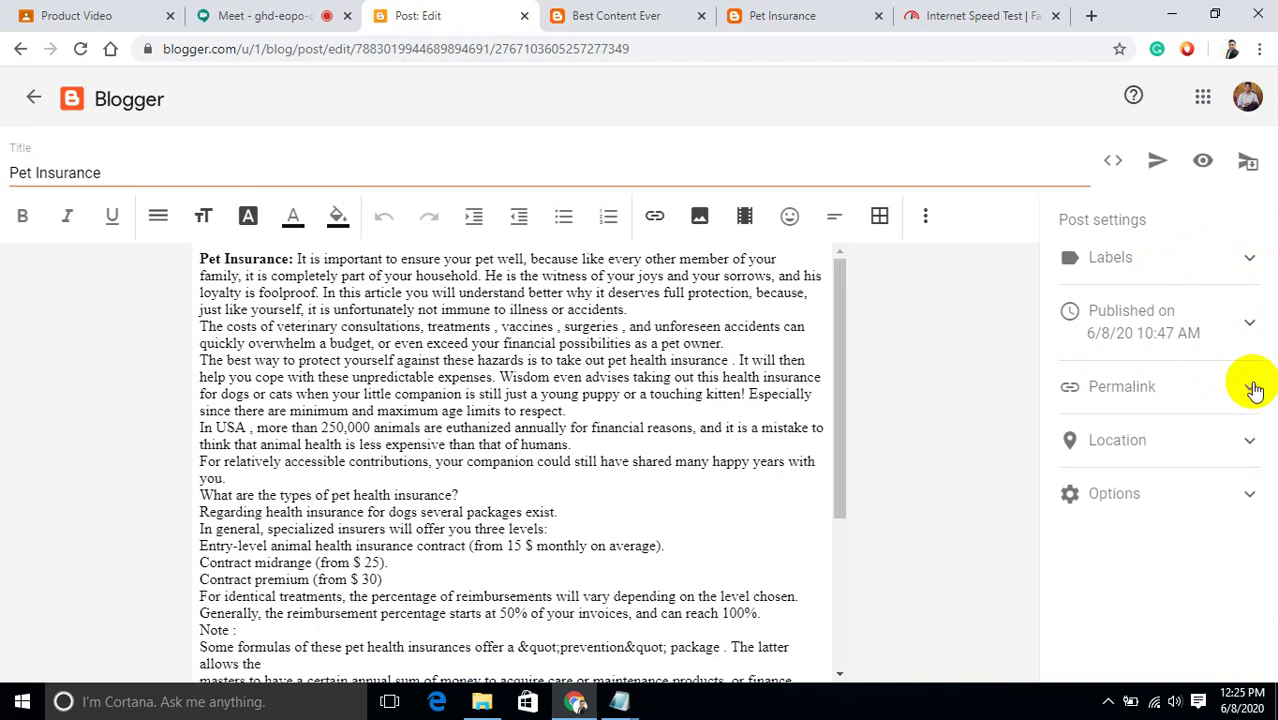
{"action": "left_click", "coordinate": [1248, 327]}
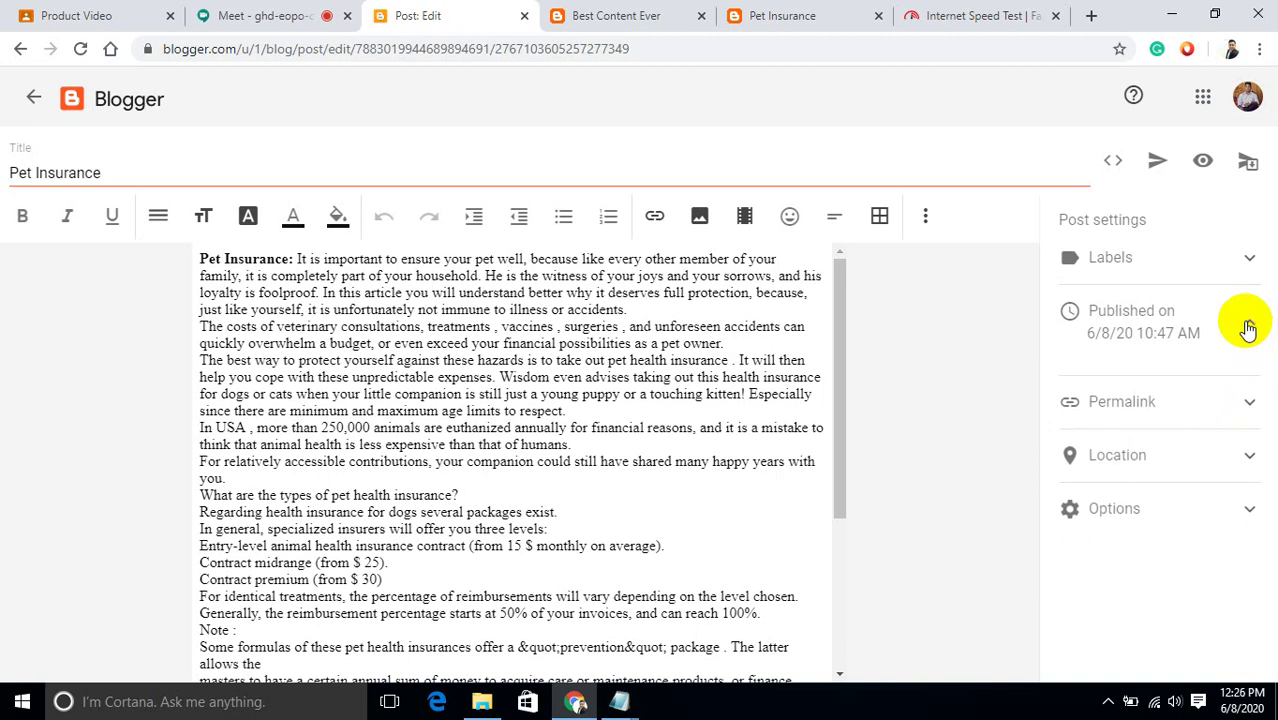
{"action": "left_click", "coordinate": [1246, 321]}
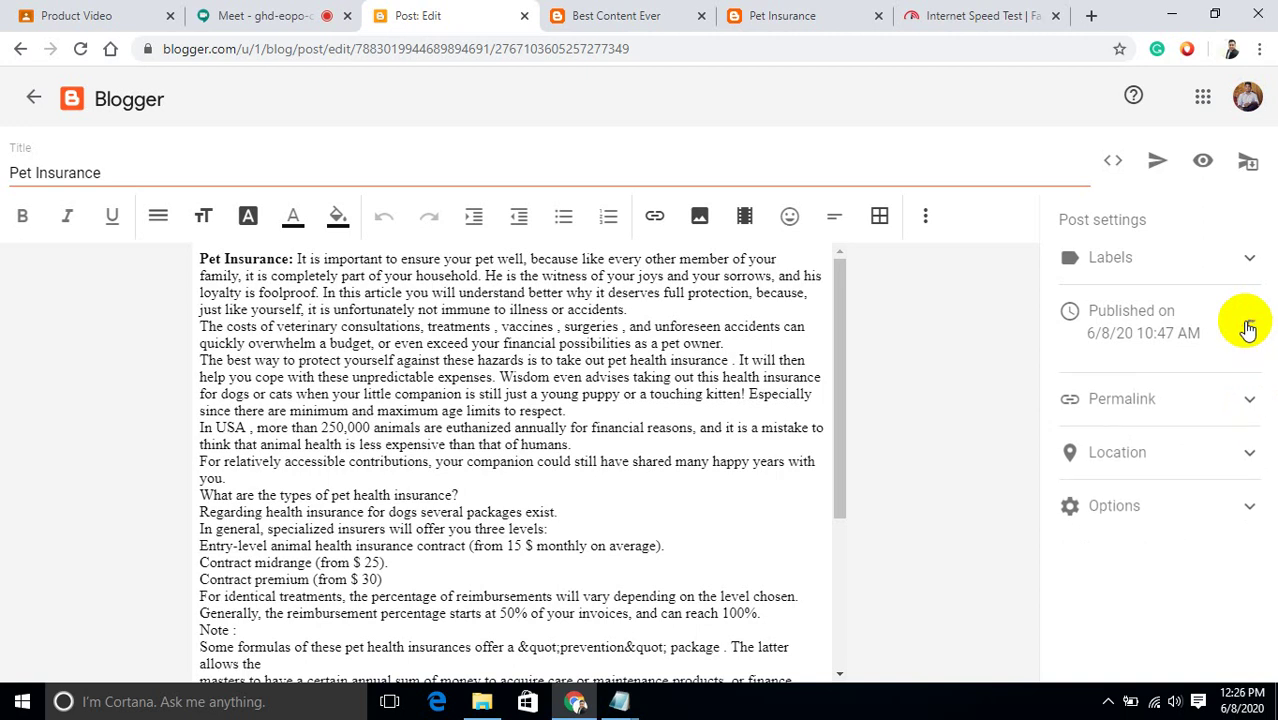
{"action": "left_click", "coordinate": [1069, 393]}
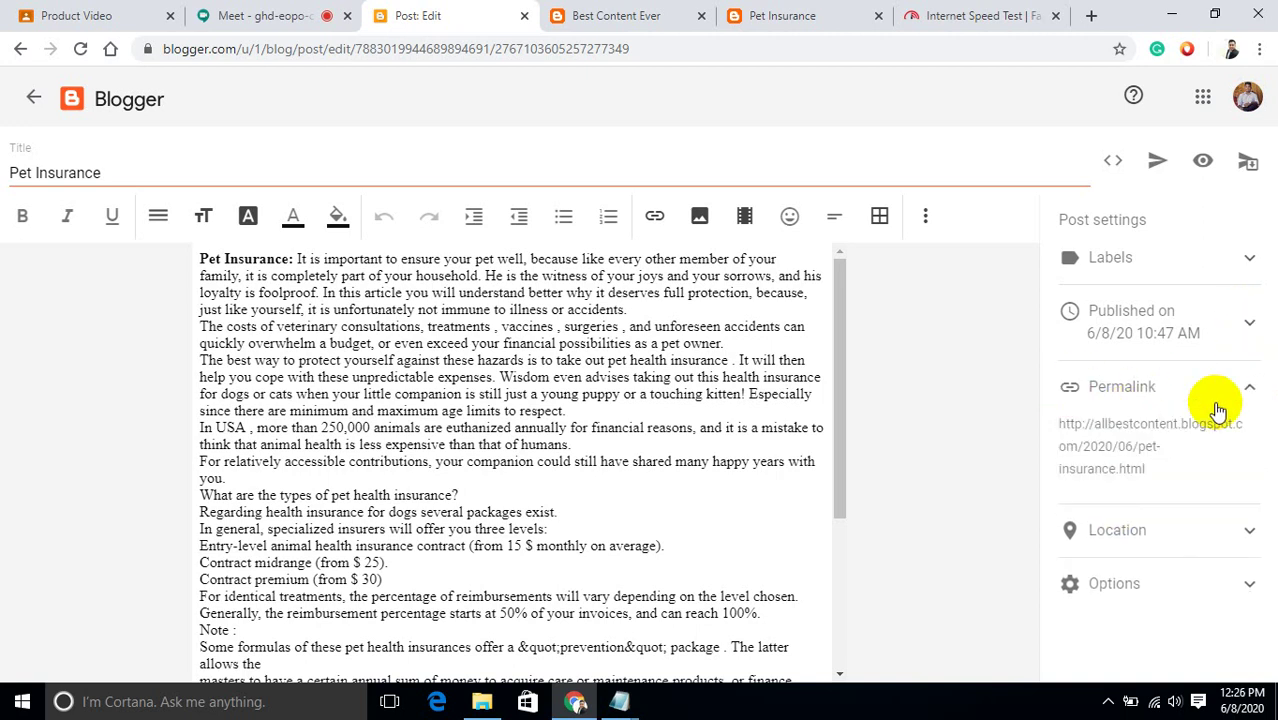
{"action": "left_click", "coordinate": [1122, 468]}
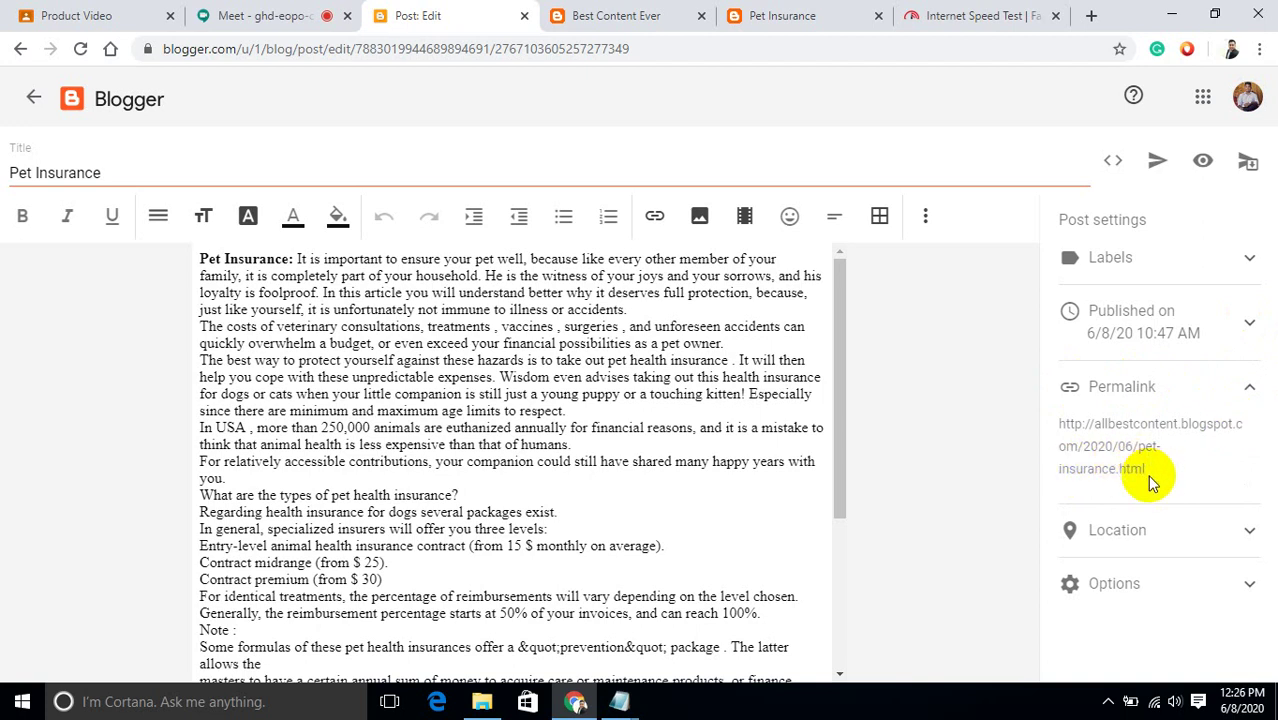
{"action": "left_click", "coordinate": [1251, 391]}
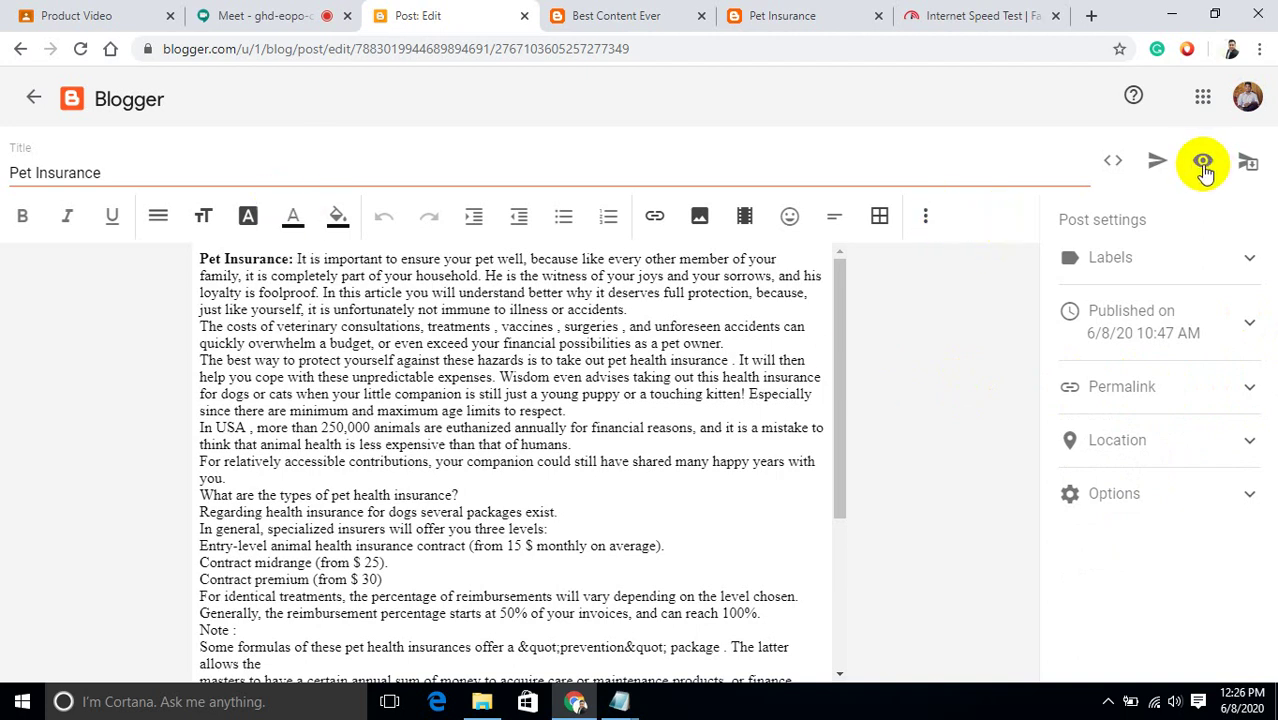
{"action": "left_click", "coordinate": [1160, 166]}
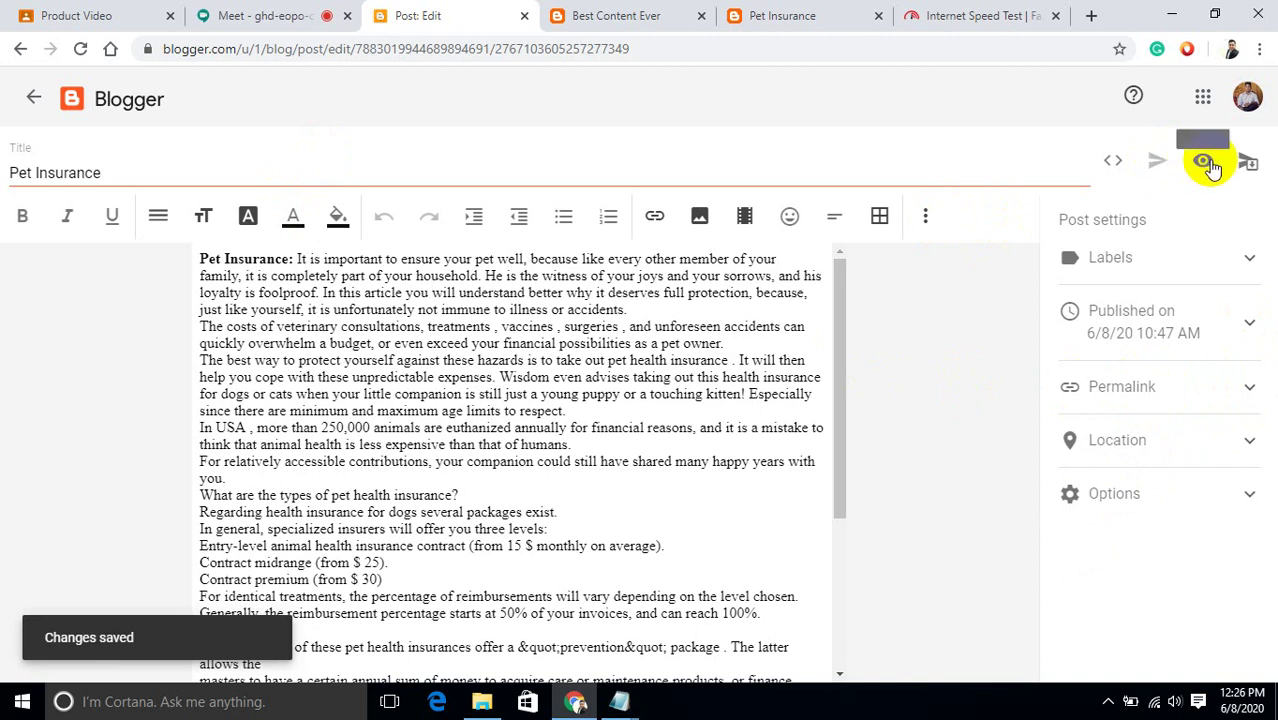
Revert the Pet Insurance post to draft.
{"action": "left_click", "coordinate": [1247, 168]}
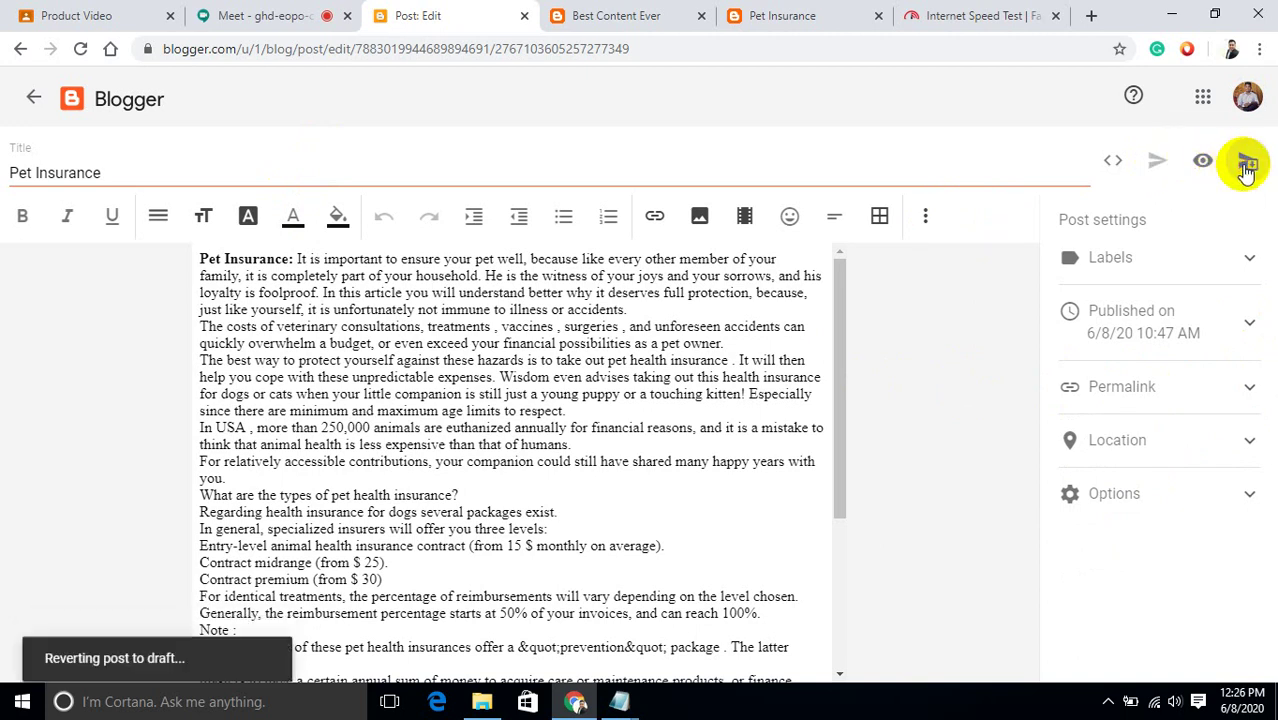
{"action": "left_click", "coordinate": [1207, 381]}
{"action": "left_click", "coordinate": [1207, 381]}
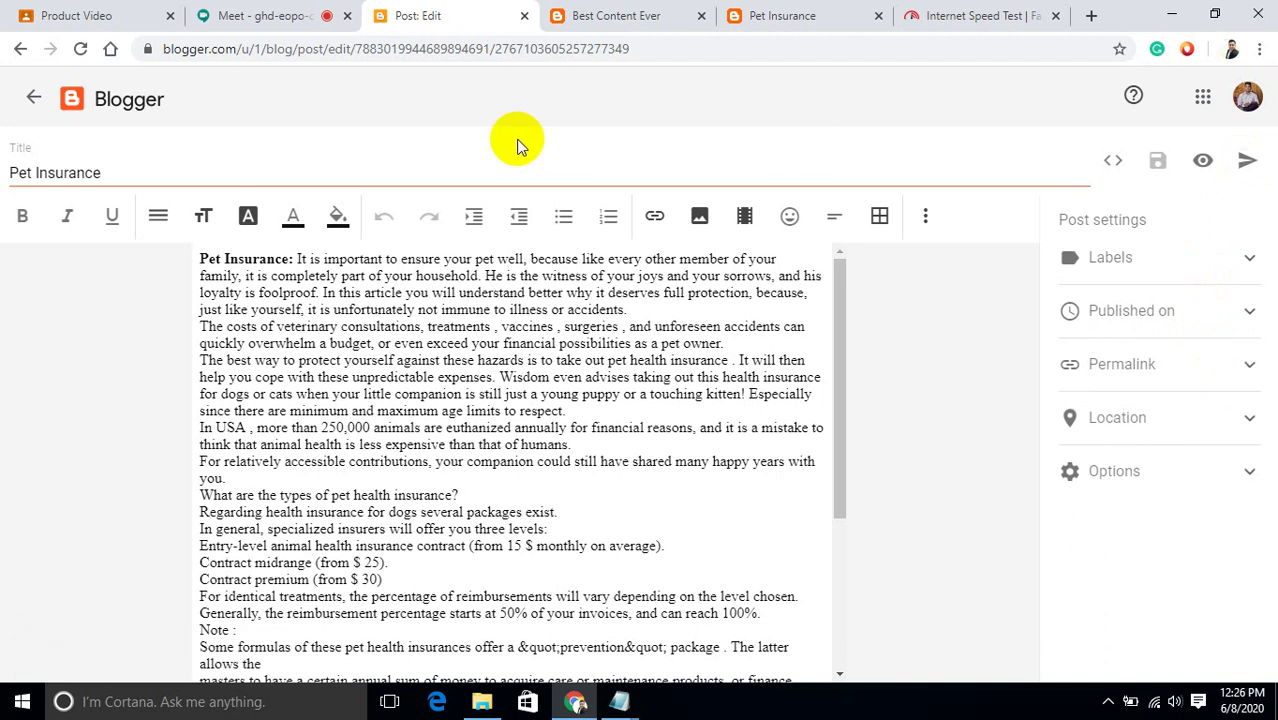
Mute the microphone in the Google Meet call.
{"action": "left_click", "coordinate": [257, 15]}
{"action": "mouse_move", "coordinate": [584, 580]}
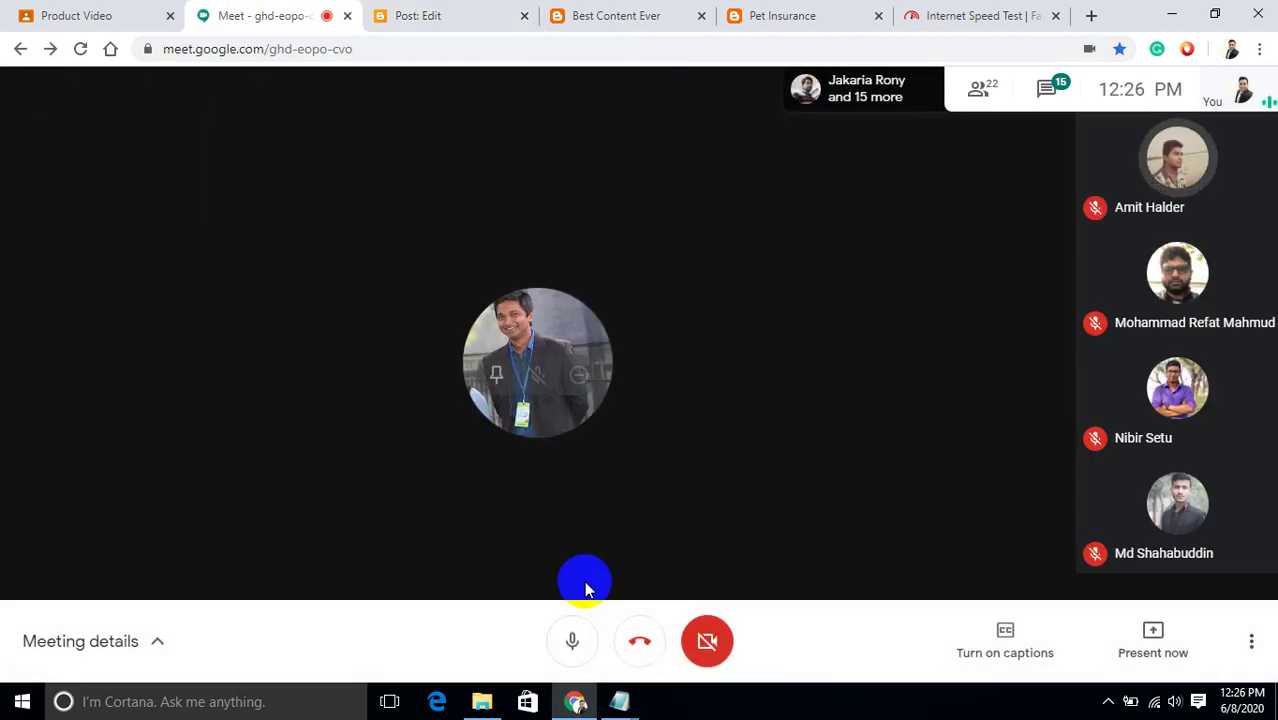
{"action": "left_click", "coordinate": [568, 636]}
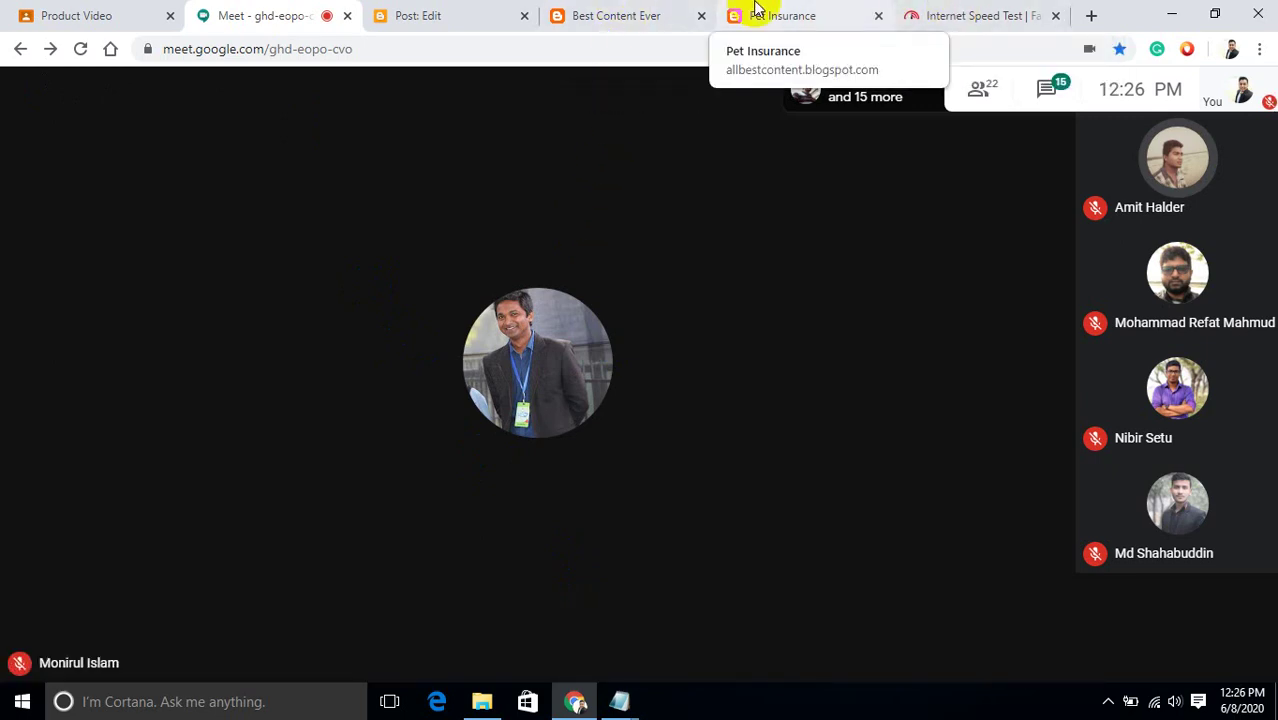
Glance at the blog and Pet Insurance editor, then load plrplr.com in a new tab.
{"action": "left_click", "coordinate": [652, 12]}
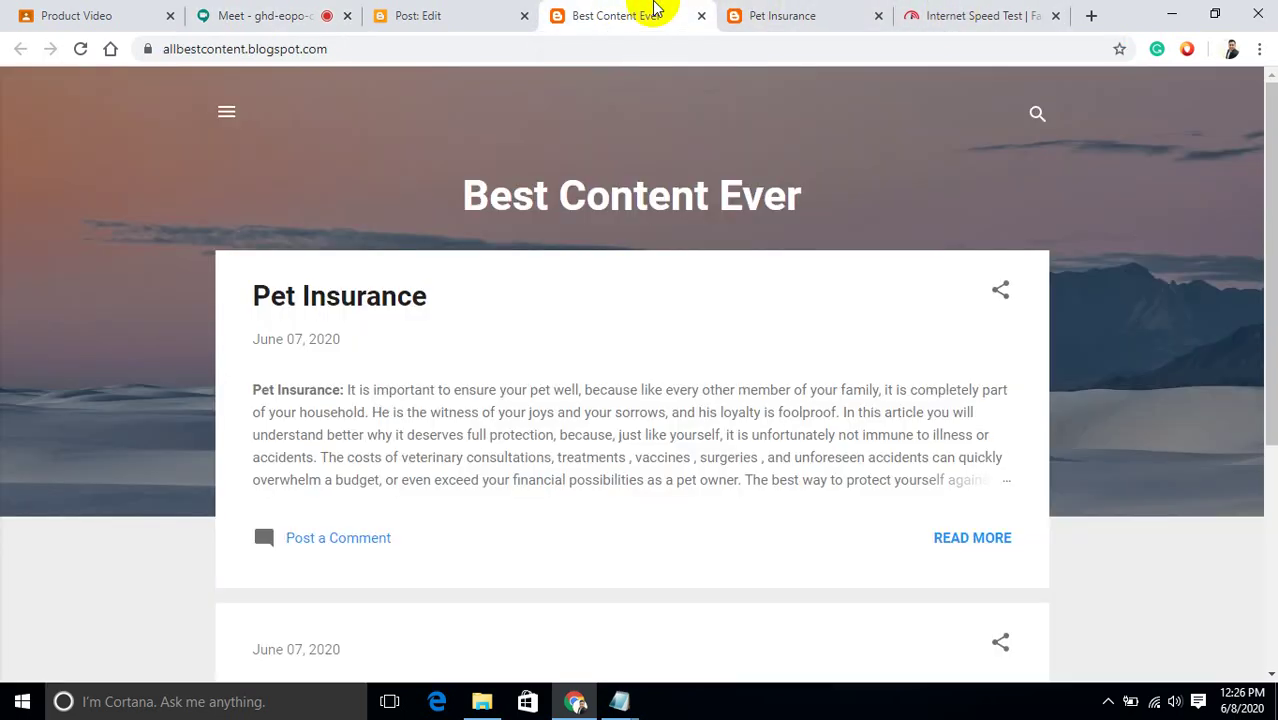
{"action": "left_click", "coordinate": [415, 12]}
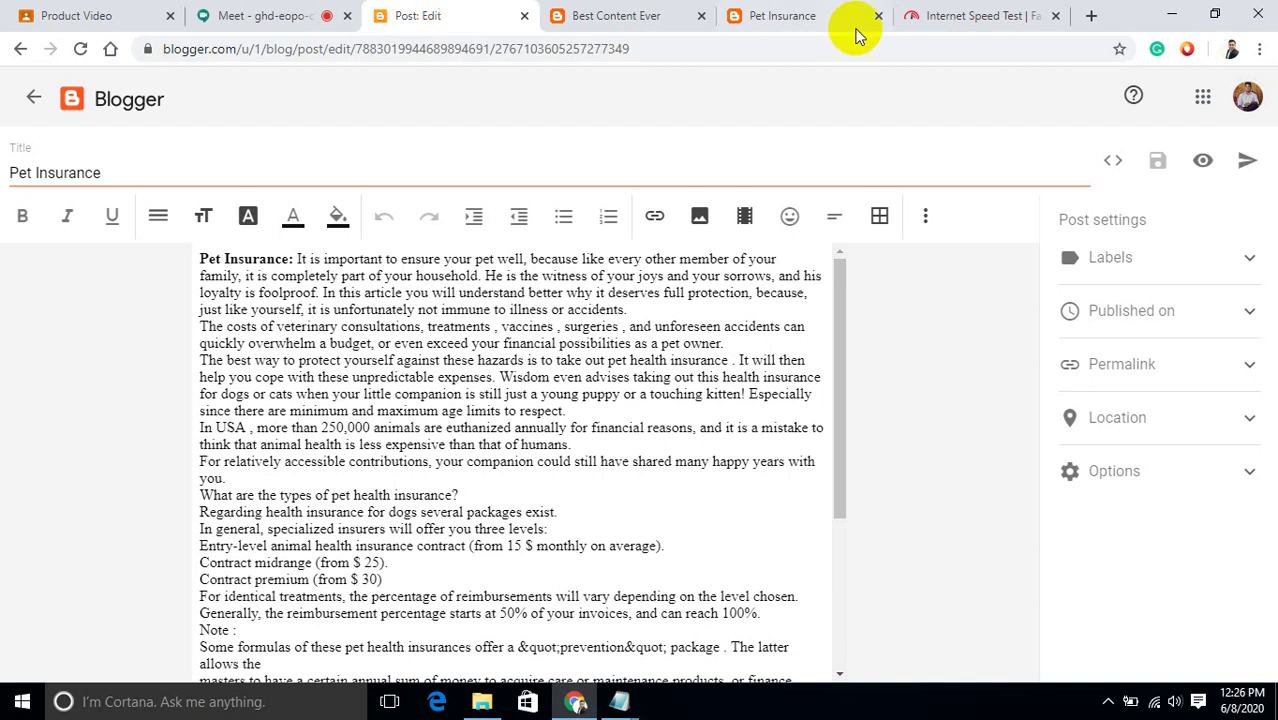
{"action": "left_click", "coordinate": [1091, 17]}
{"action": "type", "text": "plrplr.com"}
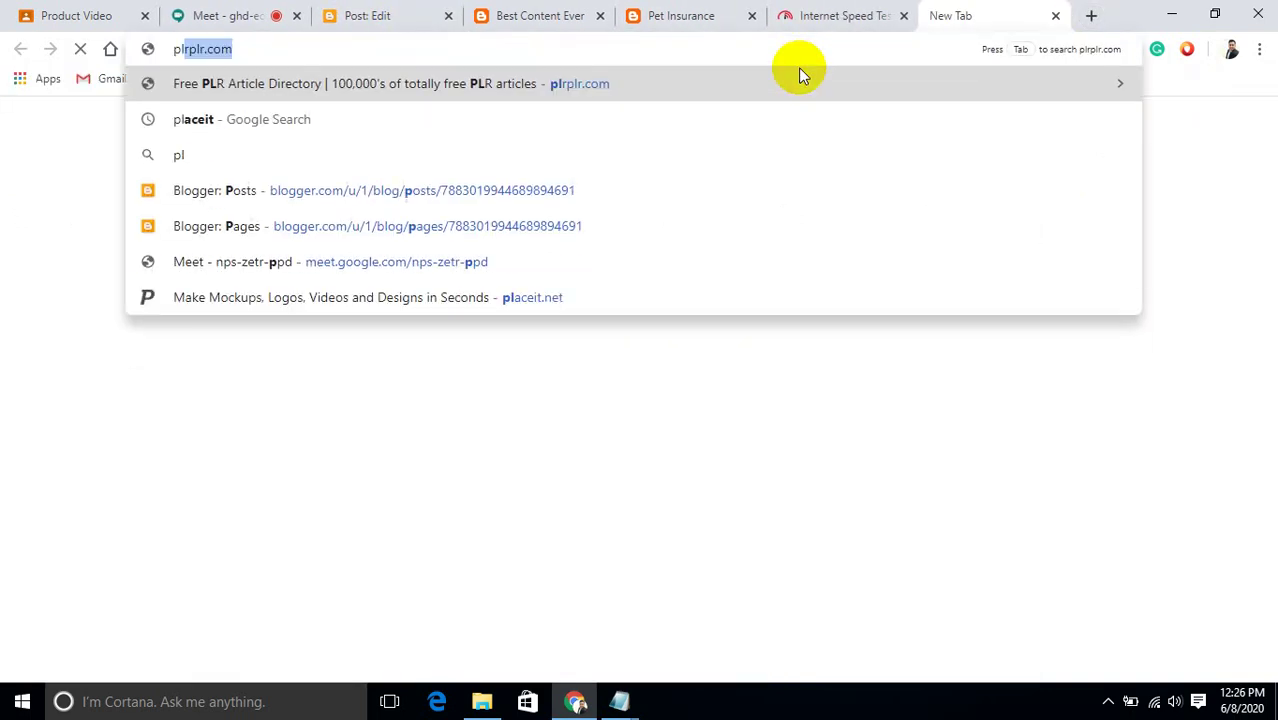
{"action": "key", "text": "Return"}
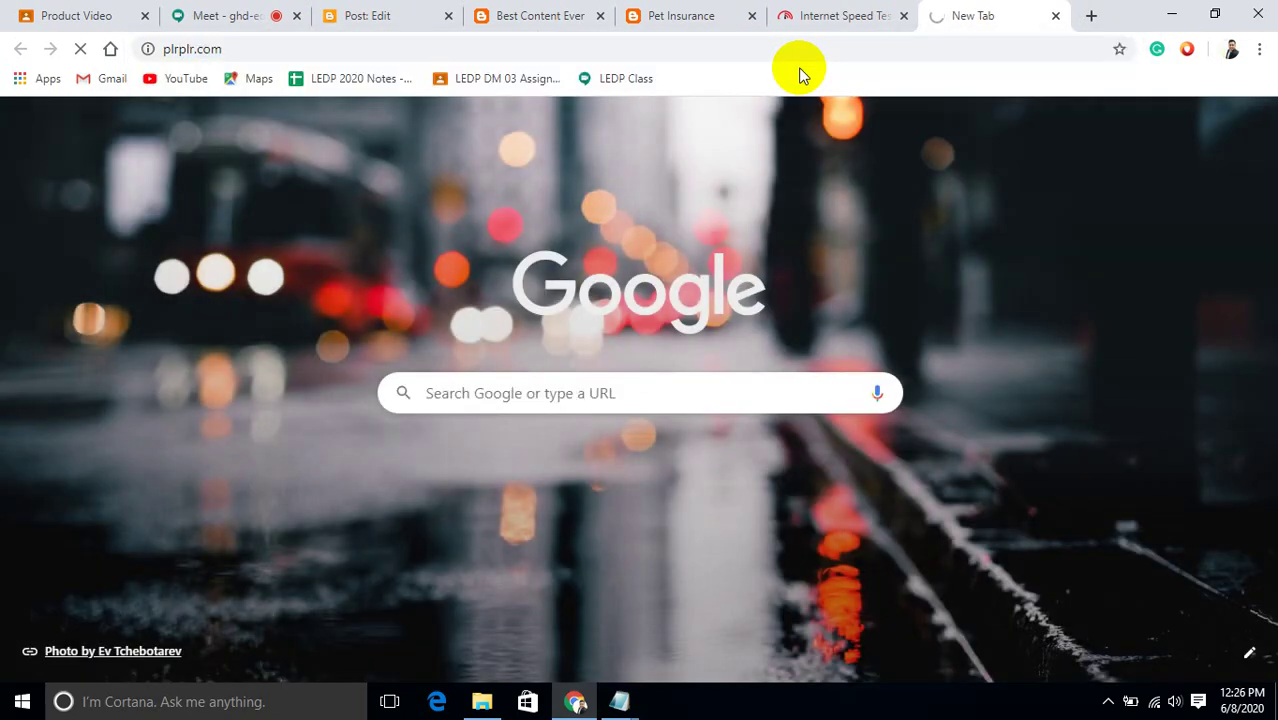
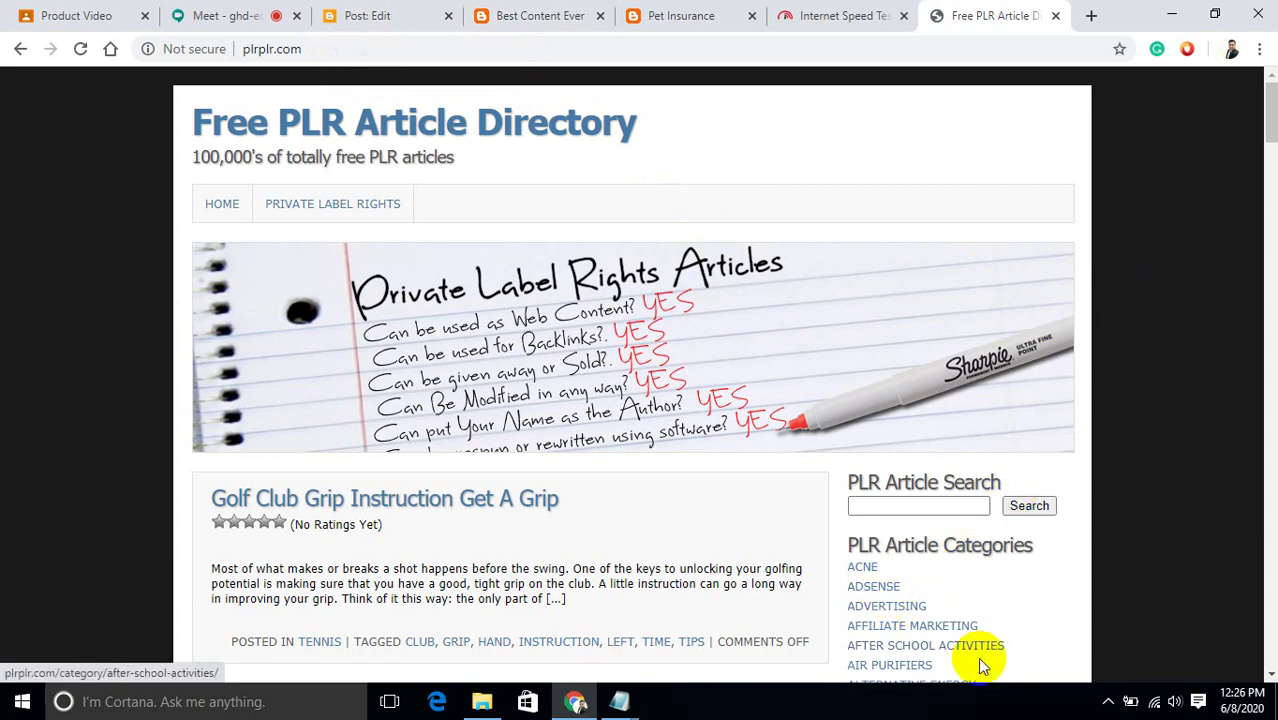
Browse the Free PLR article categories and open the CARS category listing.
{"action": "left_click_drag", "start_coordinate": [1270, 148], "coordinate": [1272, 197]}
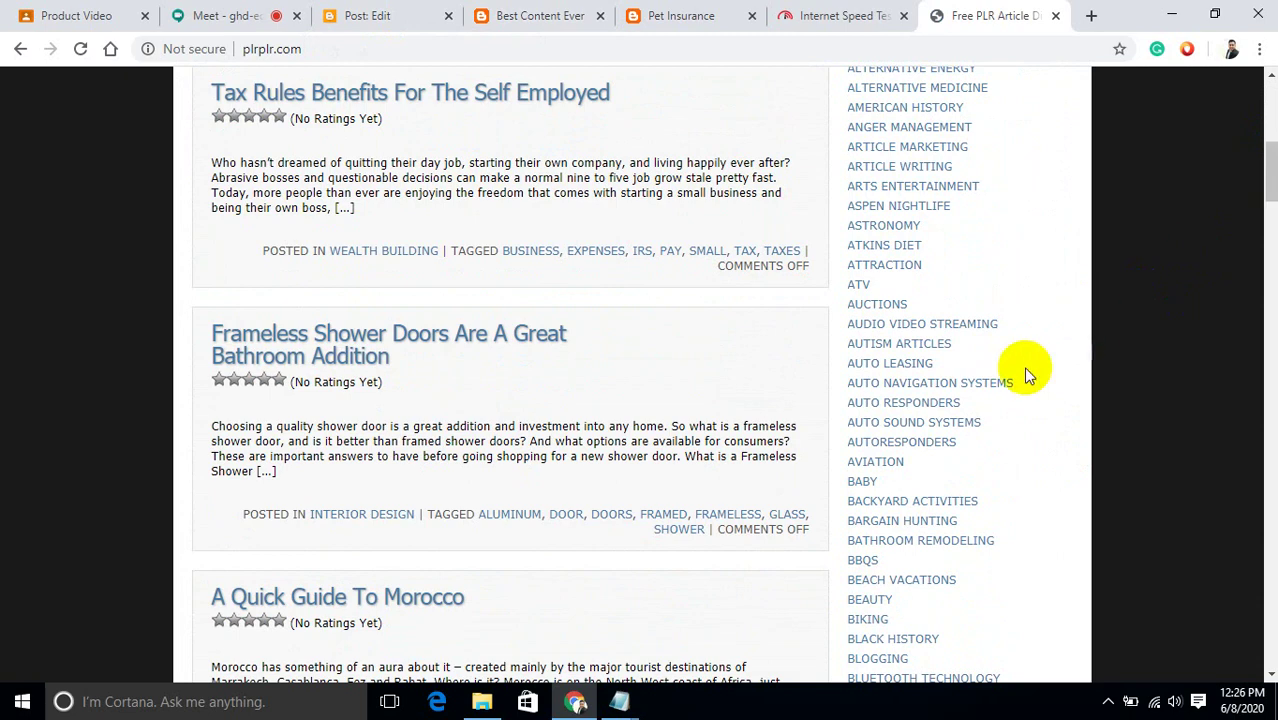
{"action": "left_click", "coordinate": [862, 485]}
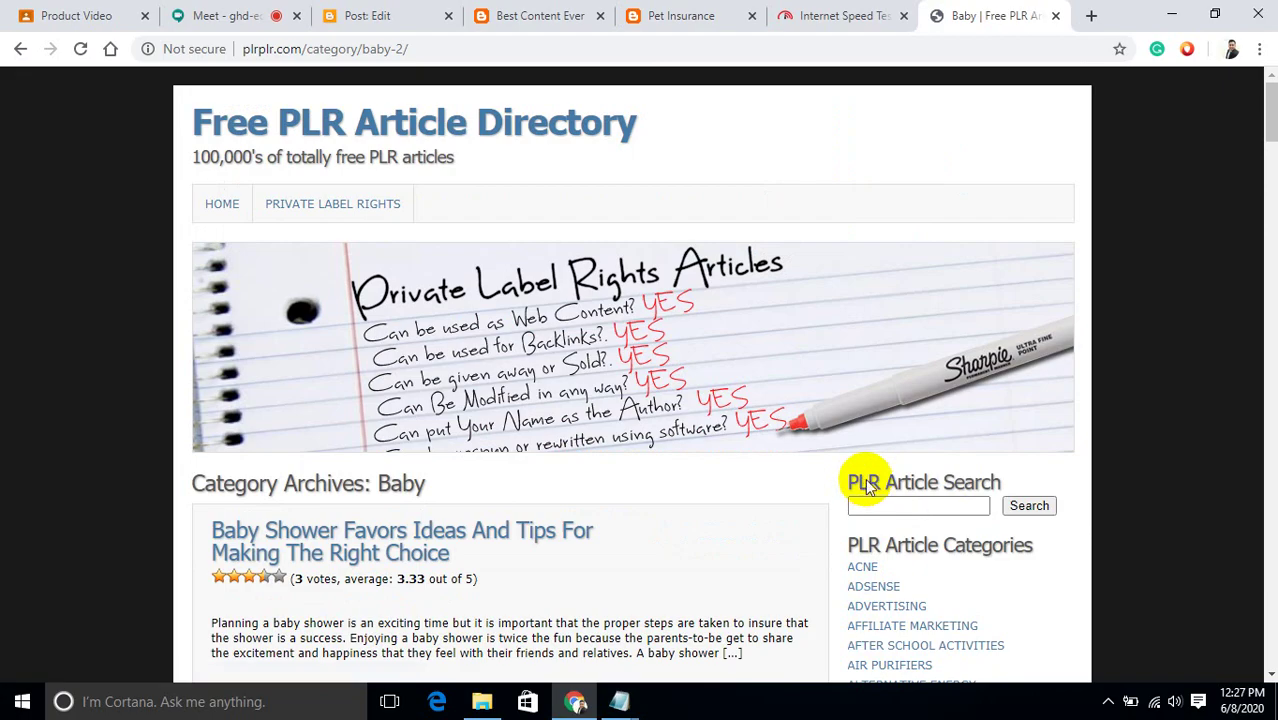
{"action": "left_click_drag", "start_coordinate": [1271, 115], "coordinate": [1271, 223]}
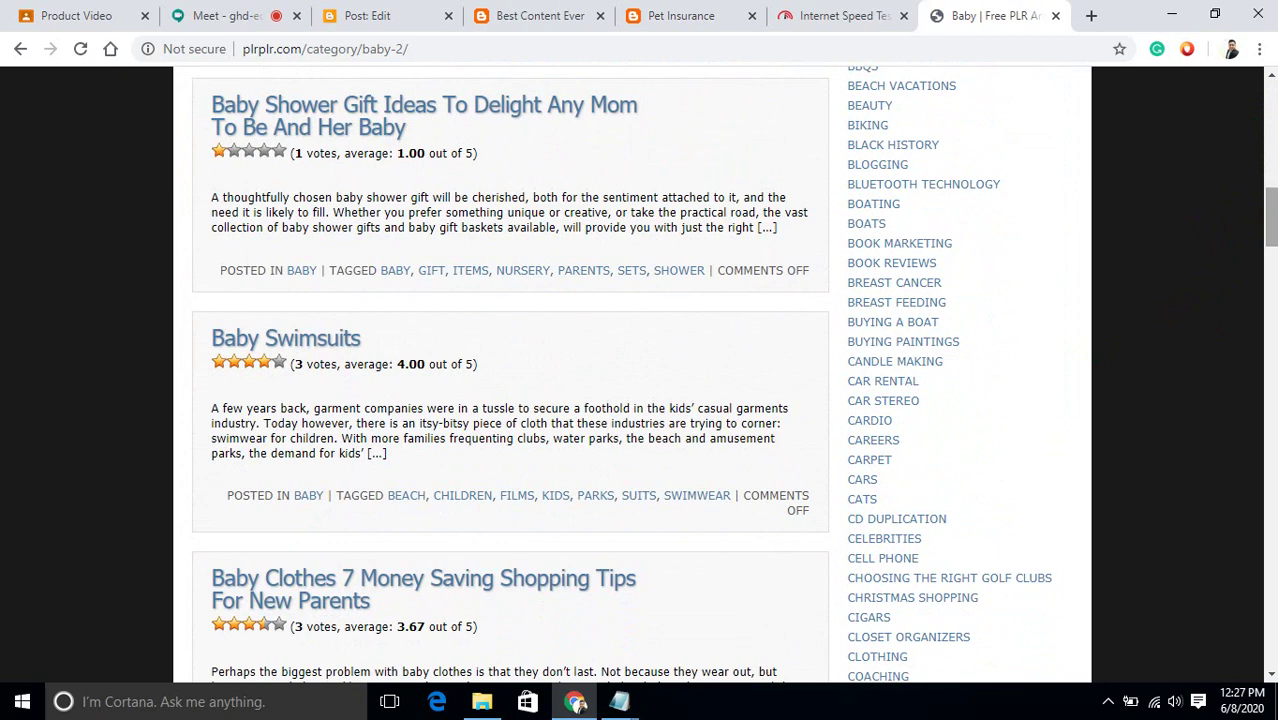
{"action": "left_click", "coordinate": [864, 484]}
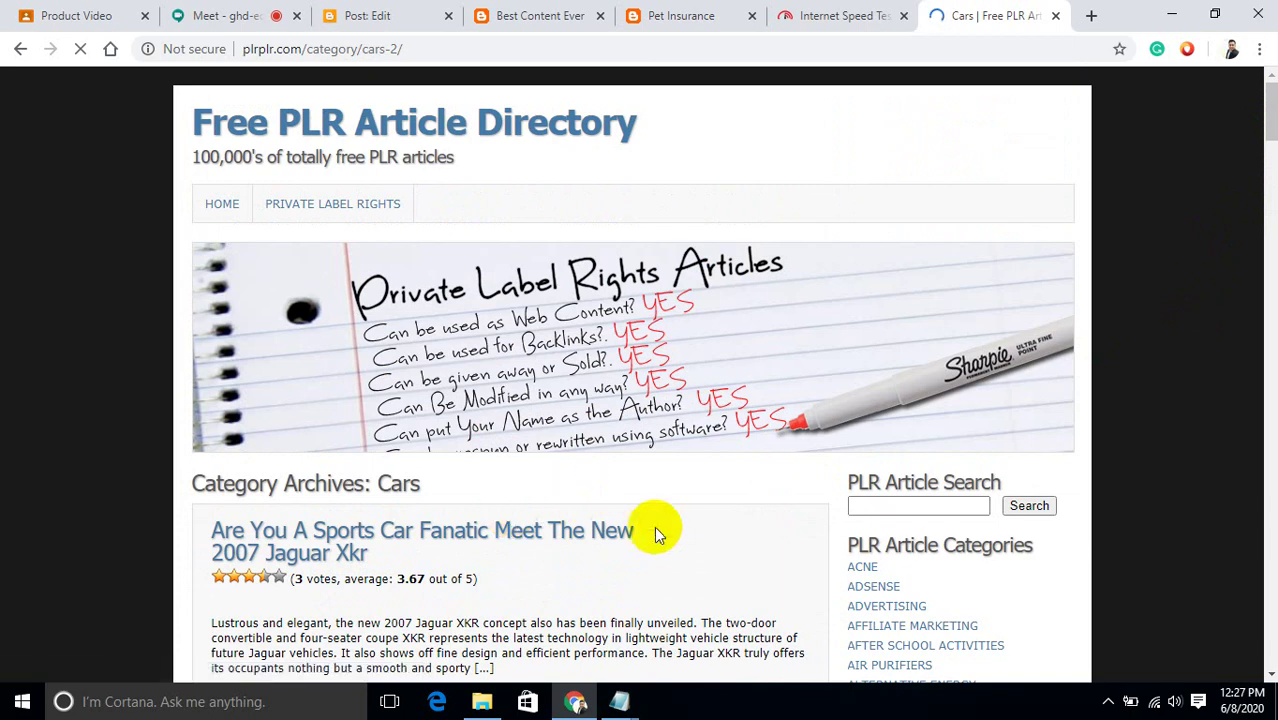
Open the 'Removing Your Car Tint' article in a new background tab.
{"action": "right_click", "coordinate": [503, 535]}
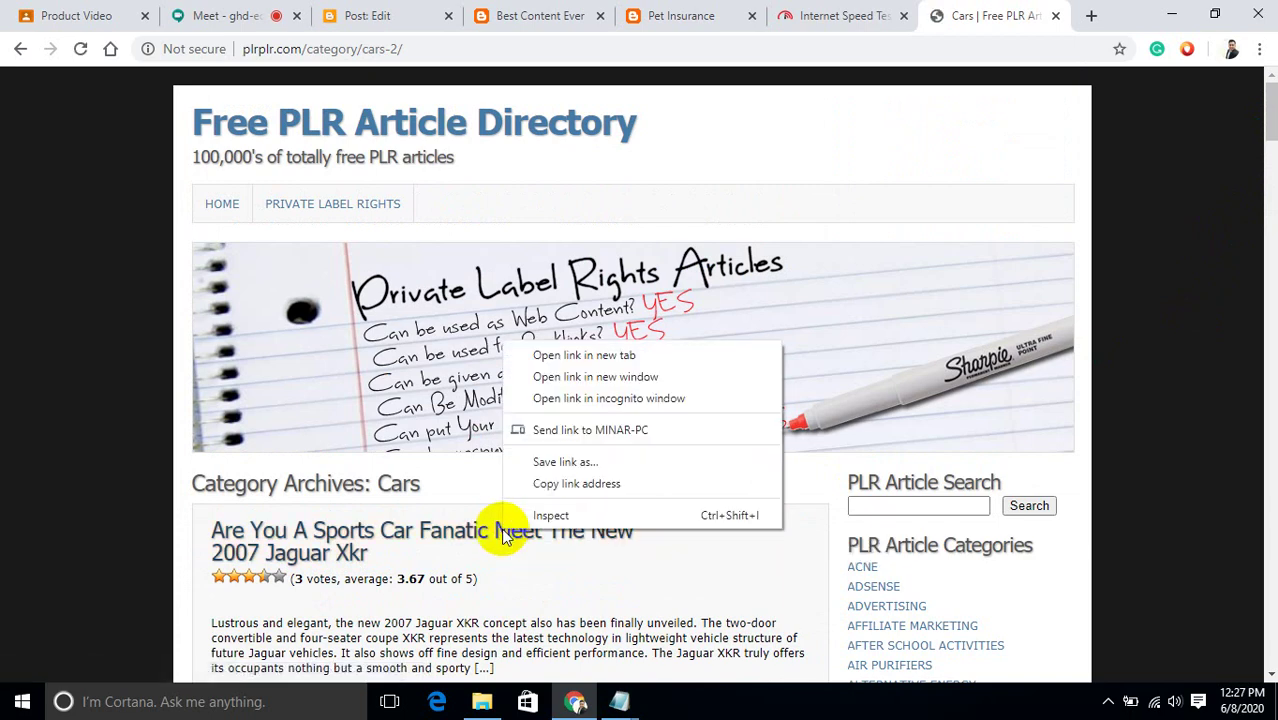
{"action": "left_click_drag", "start_coordinate": [1271, 122], "coordinate": [1272, 149]}
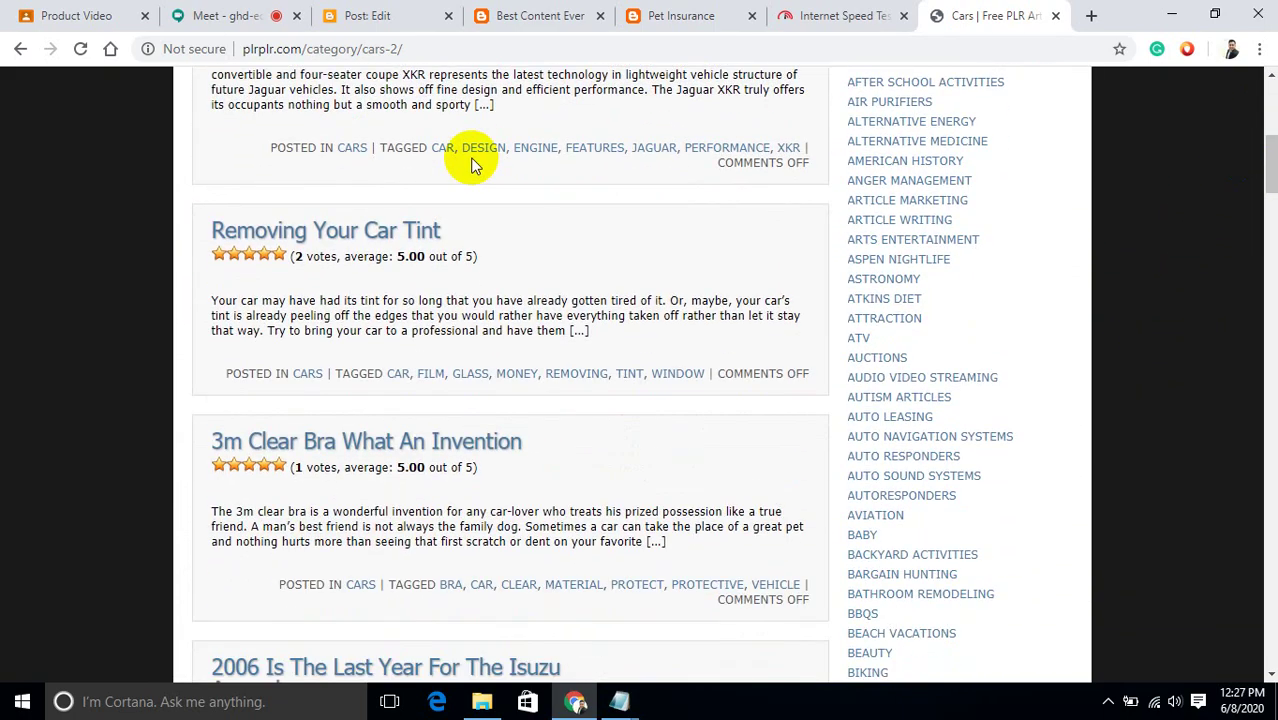
{"action": "right_click", "coordinate": [406, 233]}
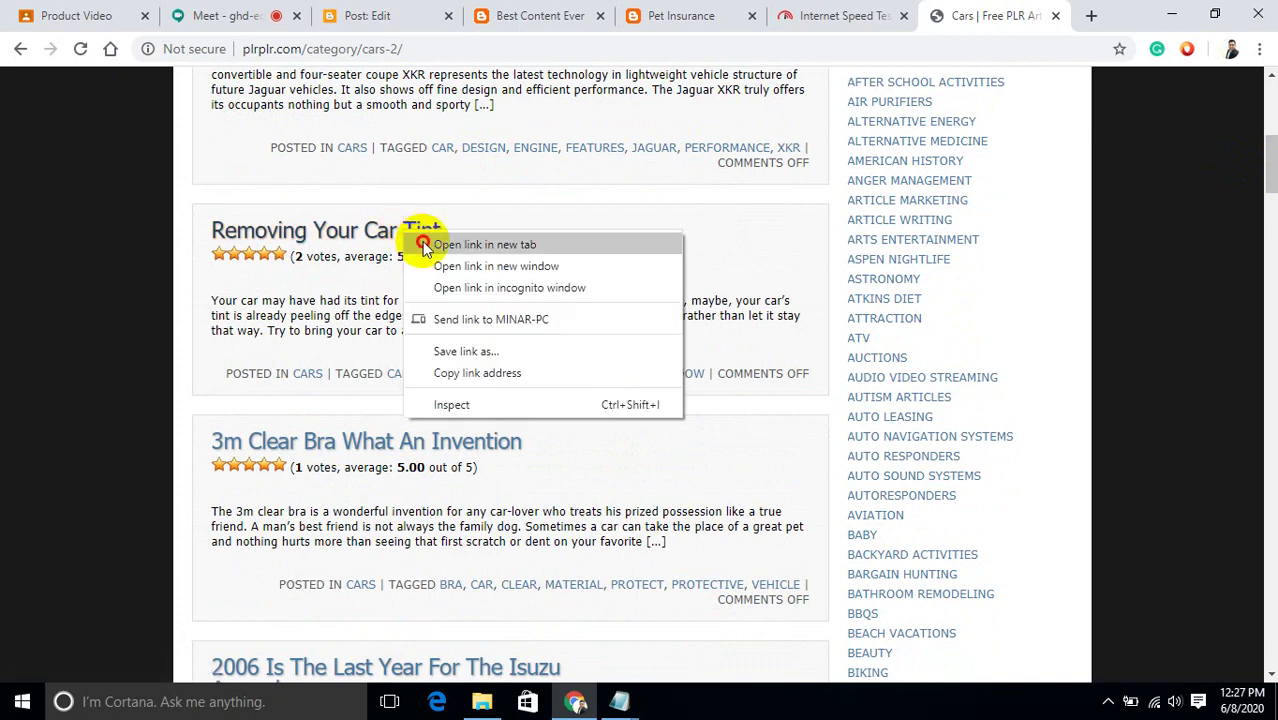
{"action": "left_click", "coordinate": [423, 247]}
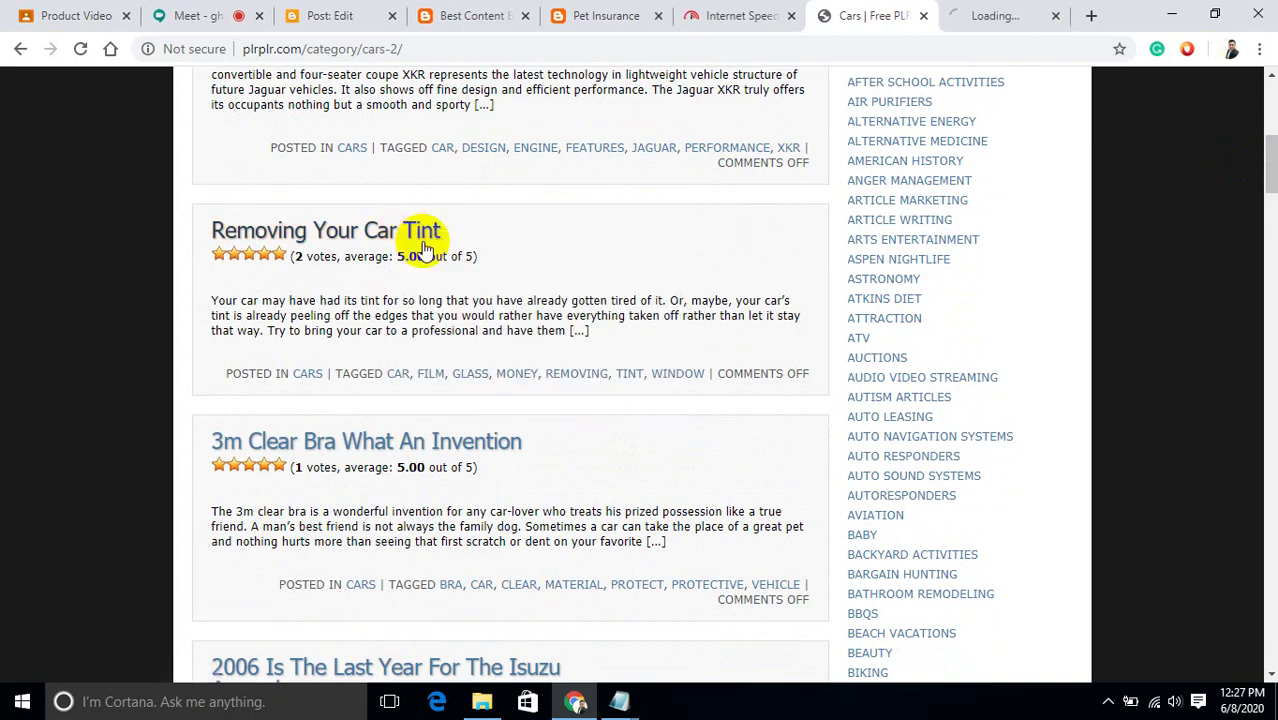
Publish and confirm the Pet Insurance post, then create a new blank post.
{"action": "left_click", "coordinate": [310, 10]}
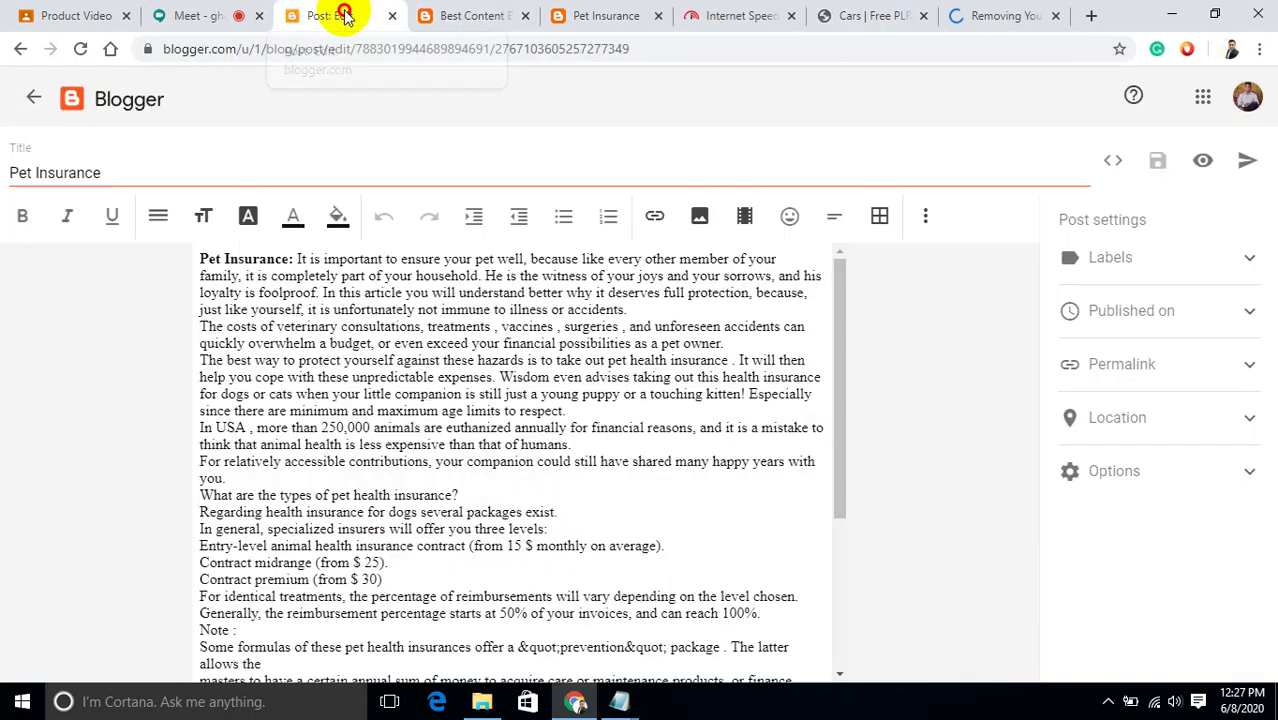
{"action": "left_click", "coordinate": [1248, 165]}
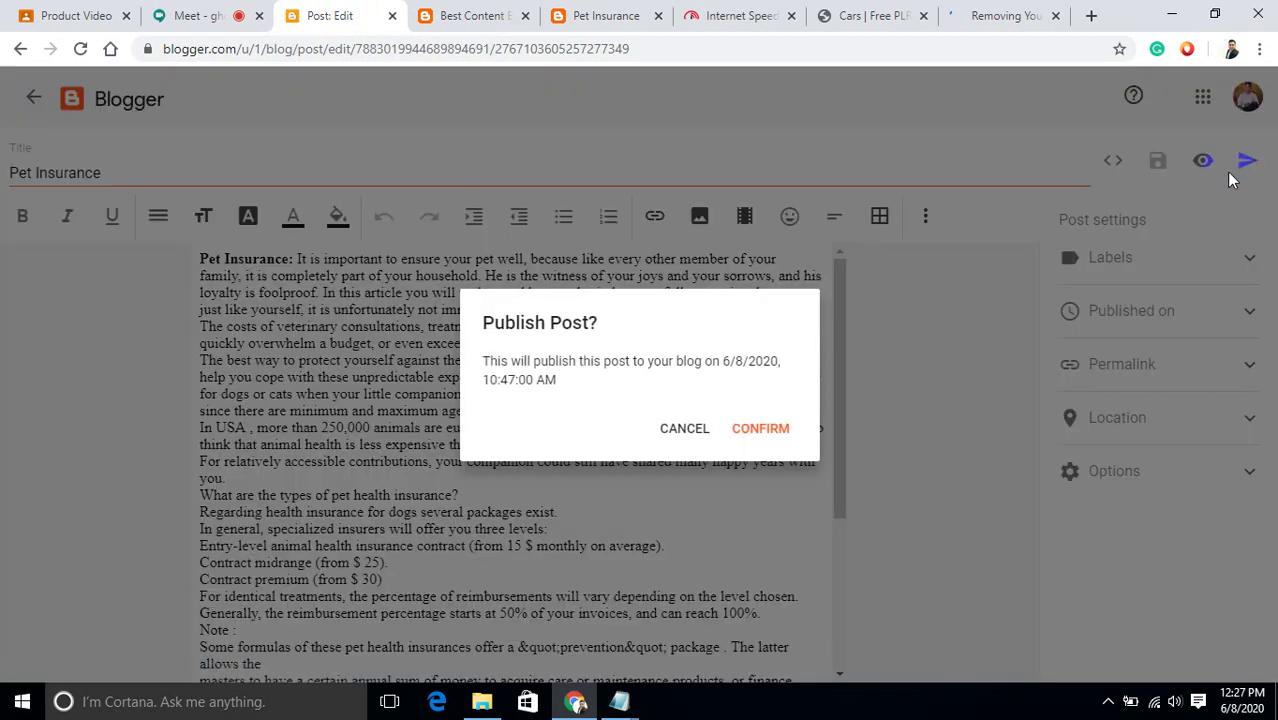
{"action": "left_click", "coordinate": [765, 428]}
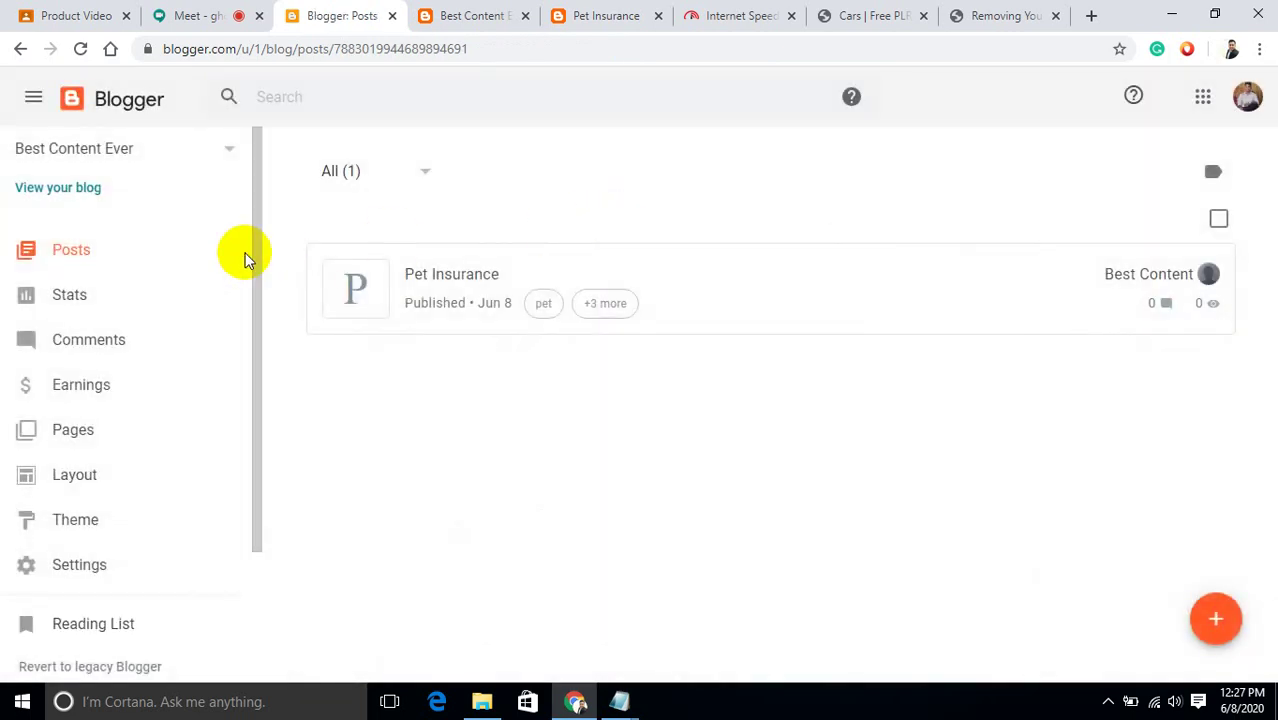
{"action": "left_click", "coordinate": [1216, 620]}
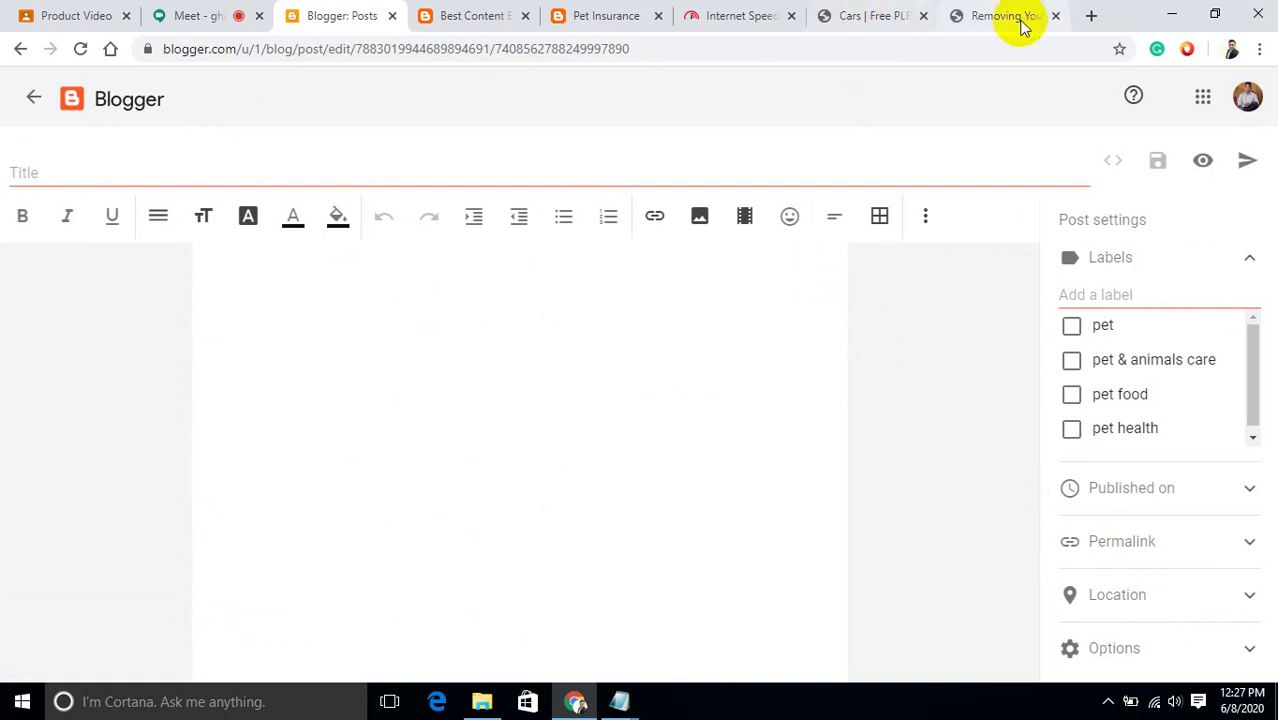
Paste the copied article heading as the post title, trimmed to 'Removing Your Car Tint'.
{"action": "left_click", "coordinate": [1000, 16]}
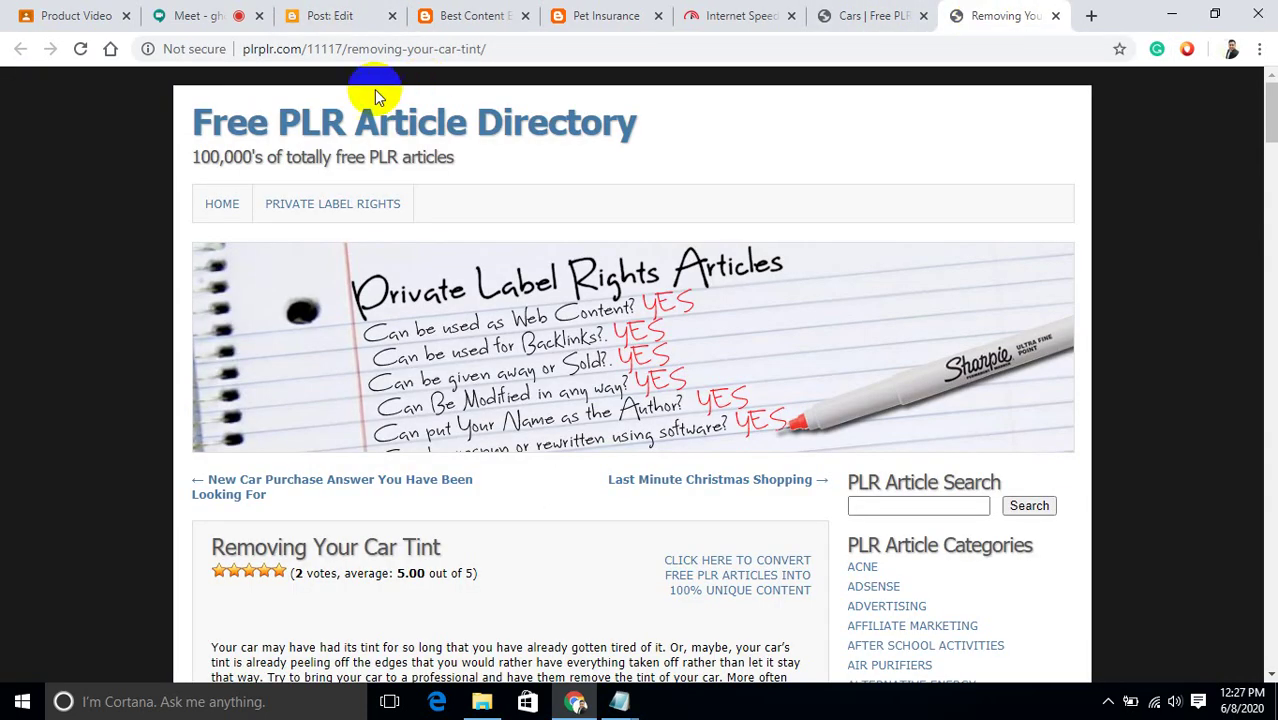
{"action": "left_click_drag", "start_coordinate": [422, 551], "coordinate": [215, 549]}
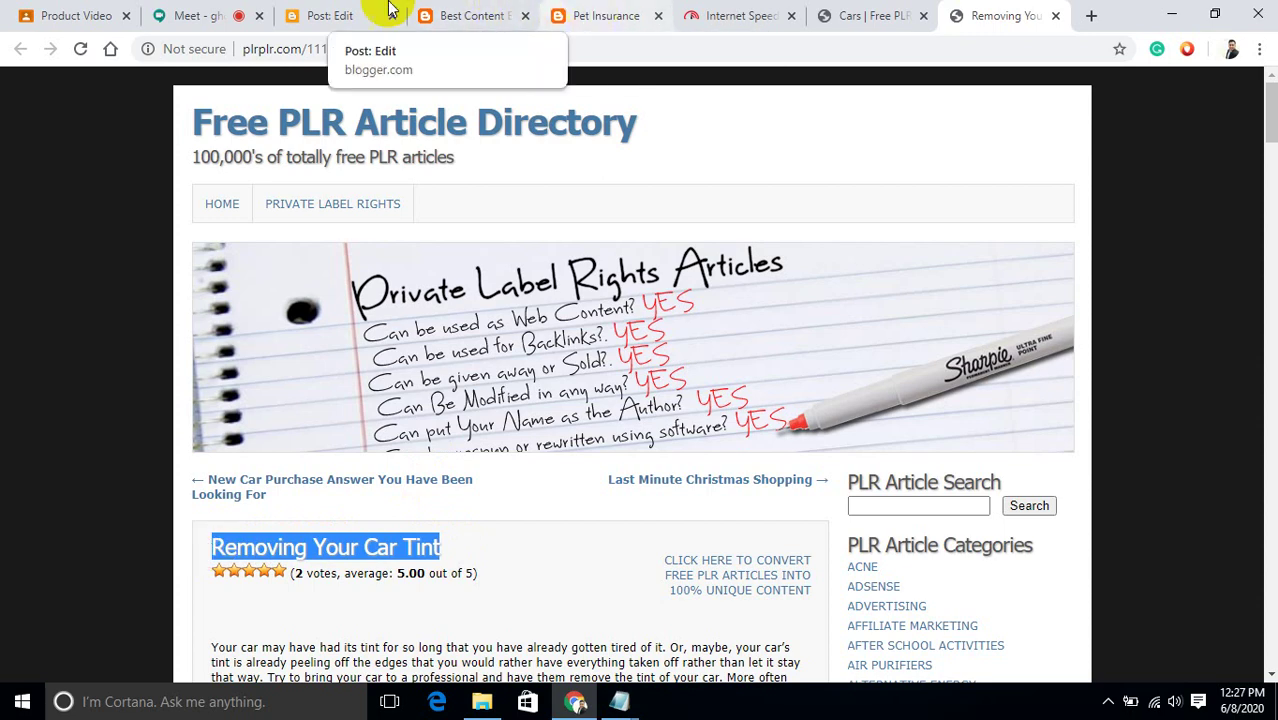
{"action": "left_click", "coordinate": [330, 17]}
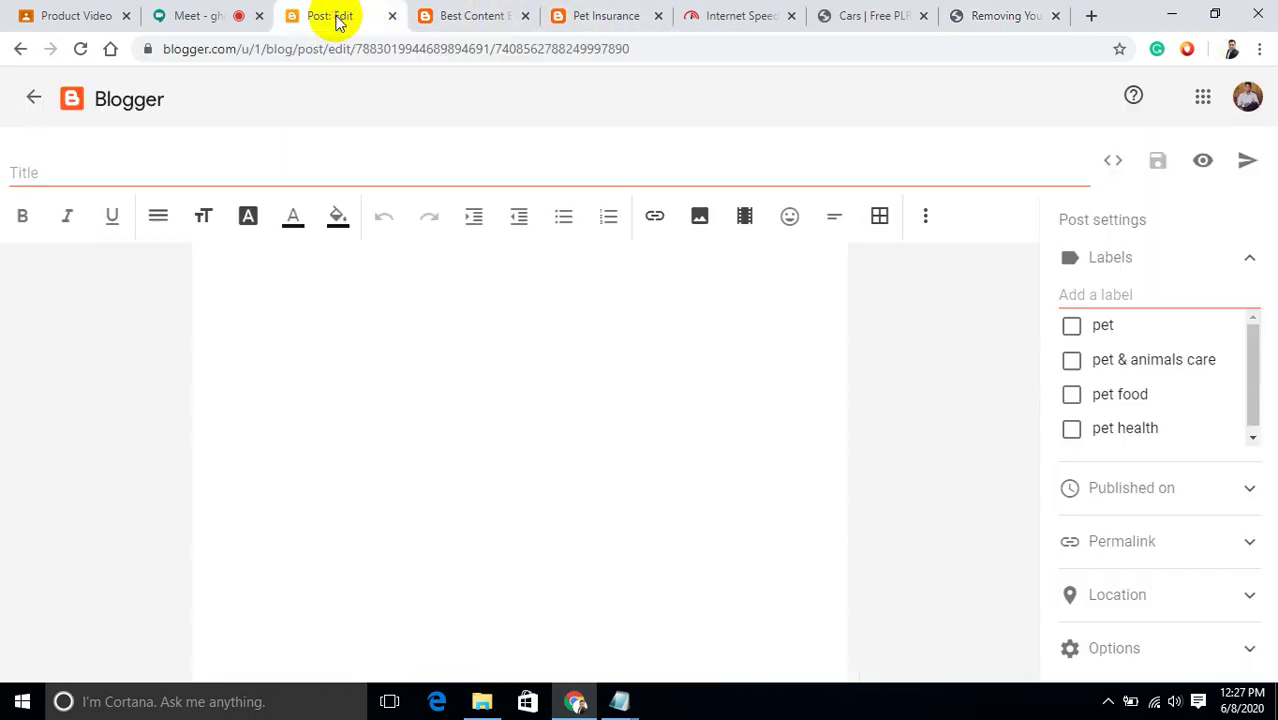
{"action": "left_click", "coordinate": [170, 175]}
{"action": "type", "text": "Removing Your Car Tint Copied with permission from: http://plrplr.com/11117/removing-your-car-tint/"}
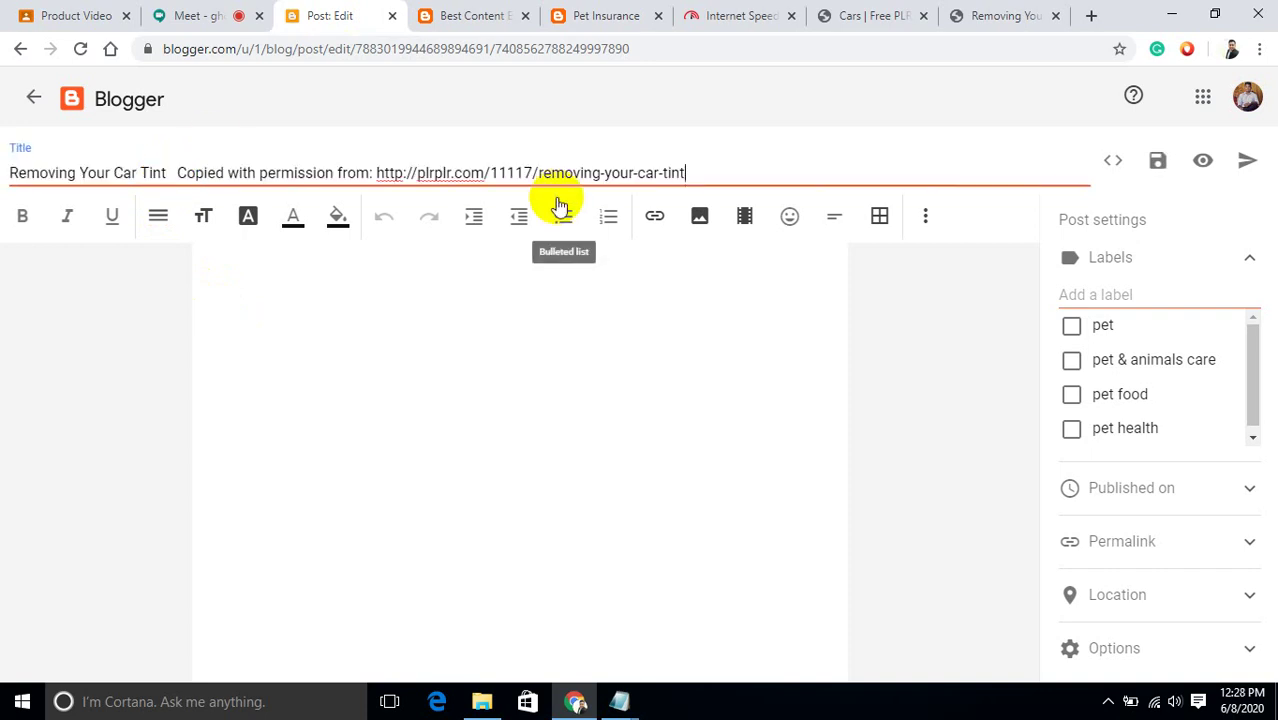
{"action": "key", "text": "BackSpace"}
{"action": "key", "text": "BackSpace"}
{"action": "key", "text": "BackSpace"}
{"action": "key", "text": "BackSpace"}
{"action": "key", "text": "BackSpace"}
{"action": "key", "text": "BackSpace"}
{"action": "key", "text": "BackSpace"}
{"action": "key", "text": "BackSpace"}
{"action": "key", "text": "BackSpace"}
{"action": "key", "text": "BackSpace"}
{"action": "key", "text": "BackSpace"}
{"action": "key", "text": "BackSpace"}
{"action": "key", "text": "BackSpace"}
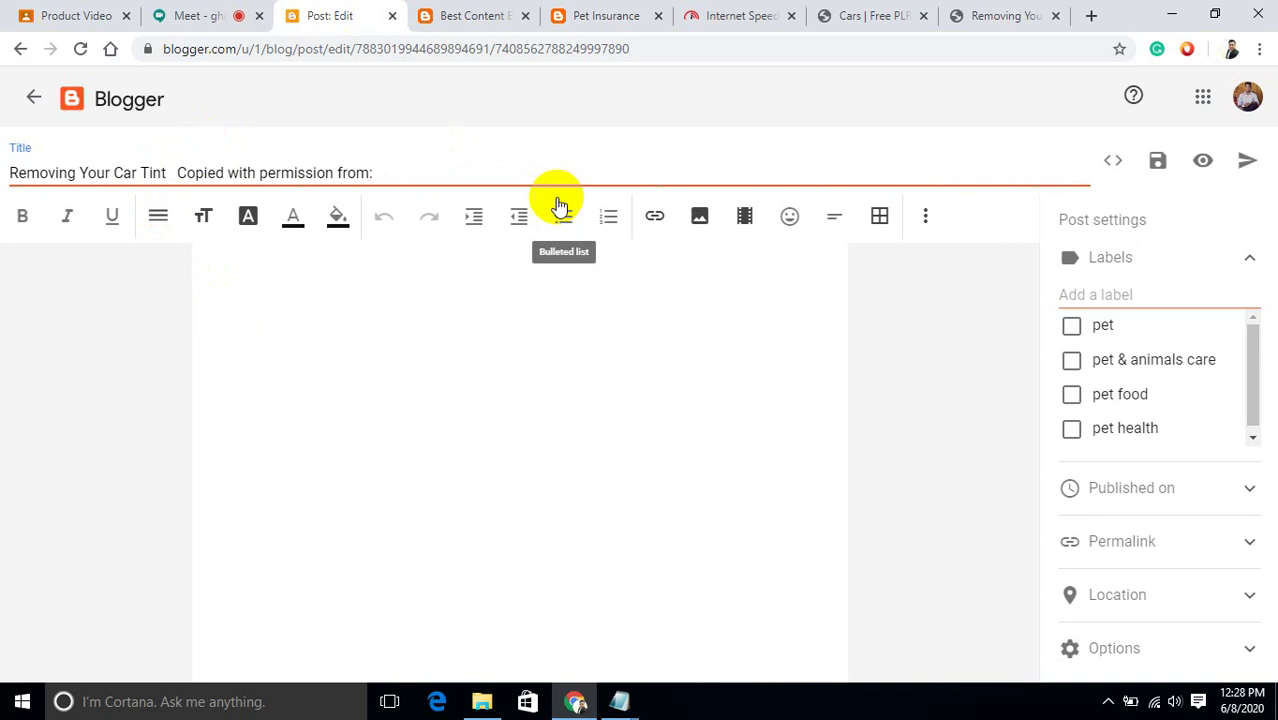
{"action": "key", "text": "BackSpace"}
{"action": "key", "text": "BackSpace"}
{"action": "key", "text": "BackSpace"}
{"action": "key", "text": "BackSpace"}
{"action": "key", "text": "BackSpace"}
{"action": "key", "text": "BackSpace"}
{"action": "key", "text": "BackSpace"}
{"action": "key", "text": "BackSpace"}
{"action": "key", "text": "BackSpace"}
{"action": "key", "text": "BackSpace"}
{"action": "key", "text": "BackSpace"}
{"action": "key", "text": "BackSpace"}
{"action": "key", "text": "BackSpace"}
{"action": "key", "text": "BackSpace"}
{"action": "key", "text": "BackSpace"}
{"action": "key", "text": "BackSpace"}
{"action": "key", "text": "BackSpace"}
{"action": "key", "text": "BackSpace"}
{"action": "key", "text": "BackSpace"}
{"action": "key", "text": "BackSpace"}
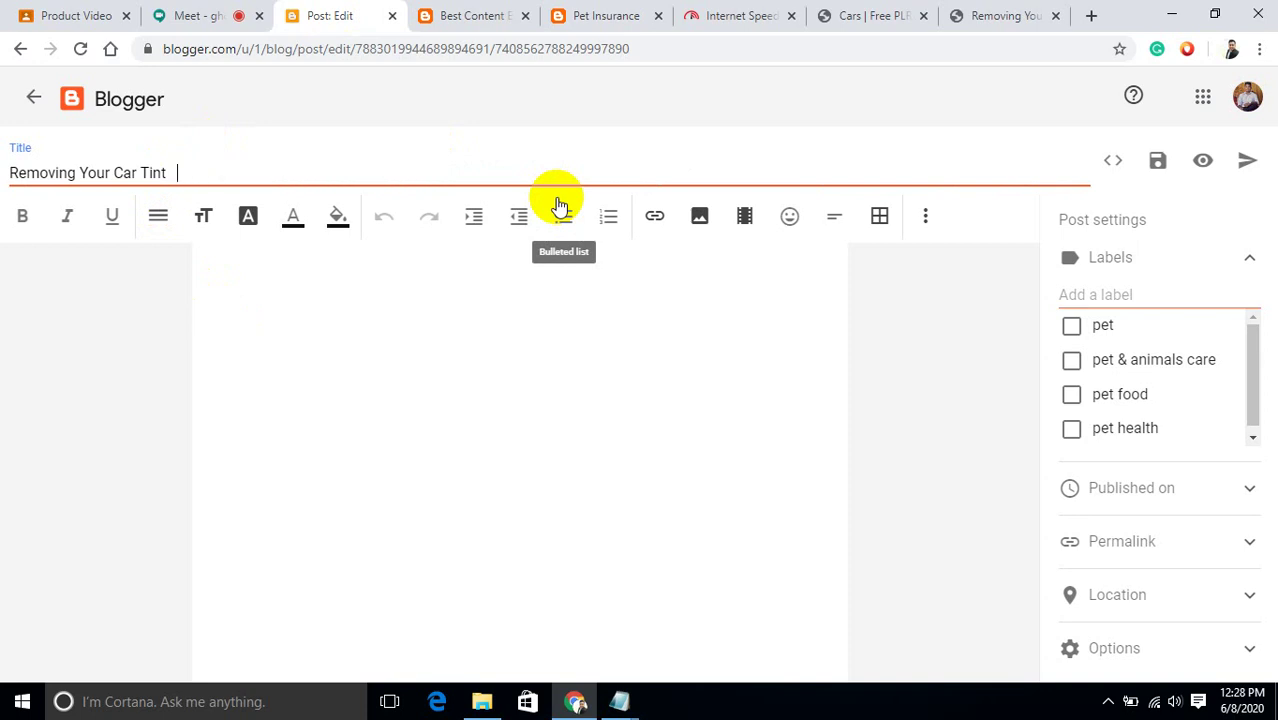
Select the car-tint article's body paragraphs on the PLR page.
{"action": "left_click", "coordinate": [1000, 16]}
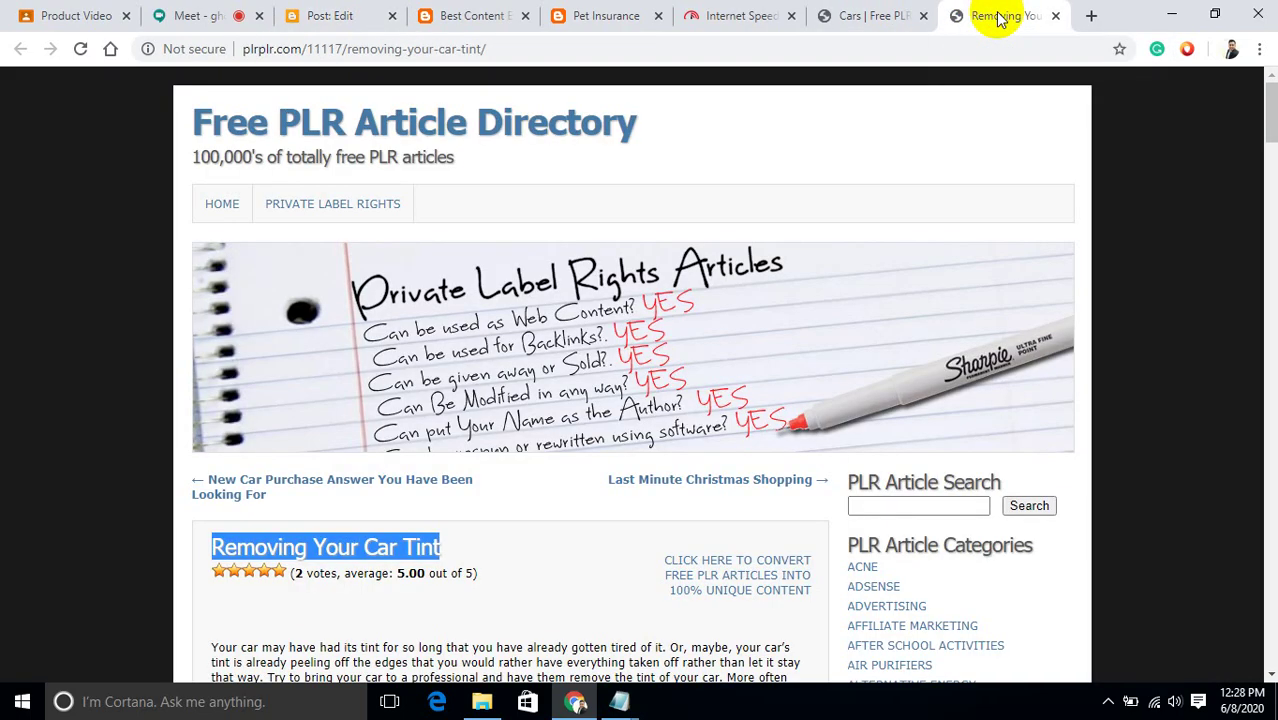
{"action": "left_click_drag", "start_coordinate": [1266, 108], "coordinate": [1270, 148]}
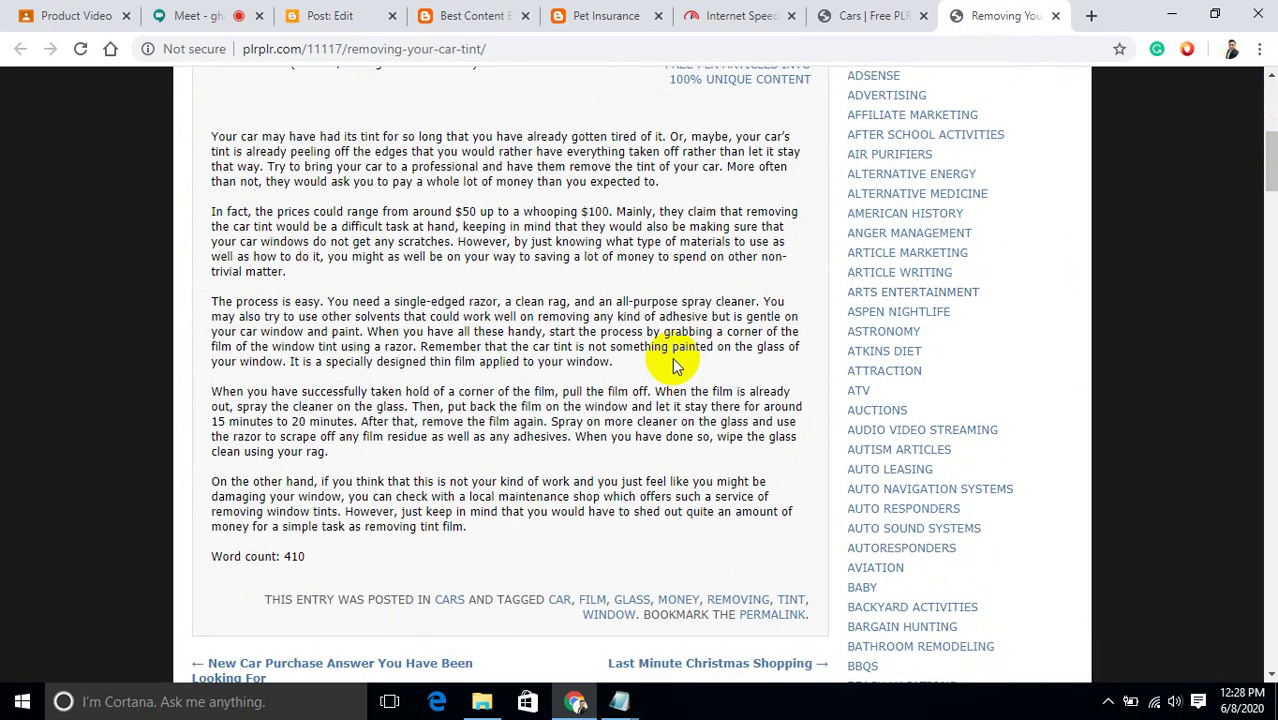
{"action": "left_click_drag", "start_coordinate": [472, 528], "coordinate": [213, 145]}
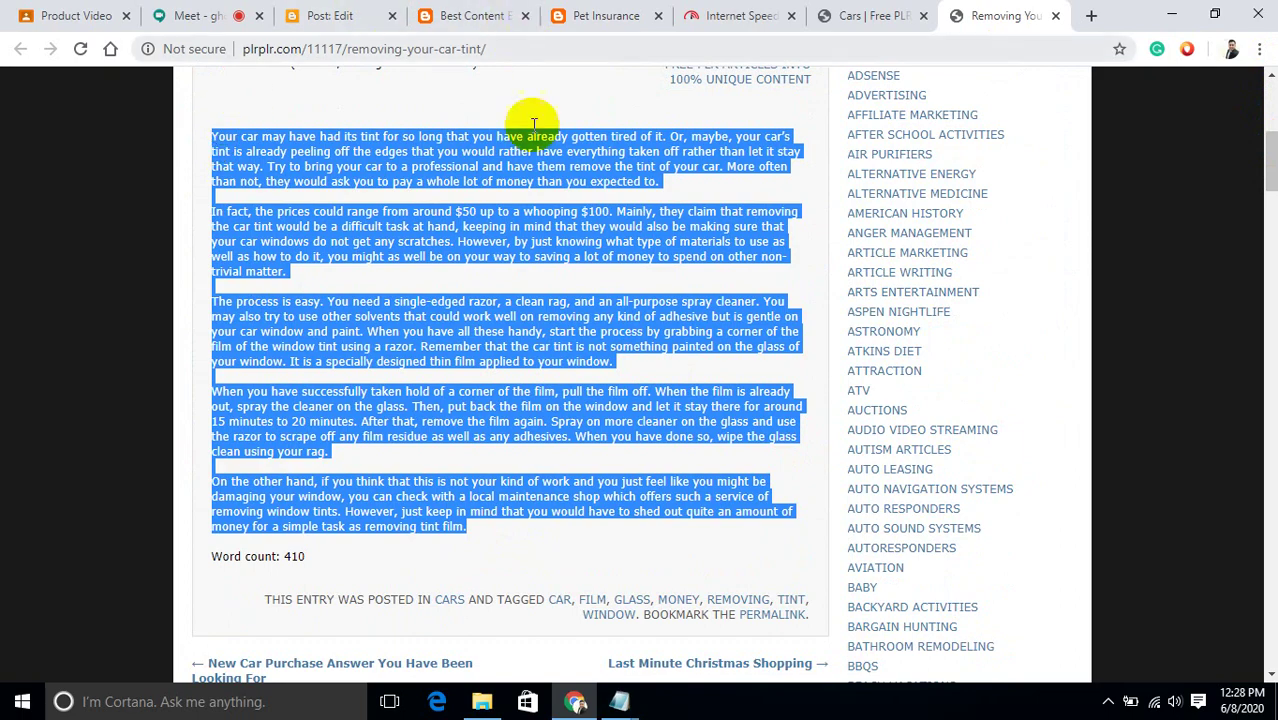
Check the CONTENT notes in Notepad, then minimise the browser to reach the desktop.
{"action": "left_click", "coordinate": [621, 703]}
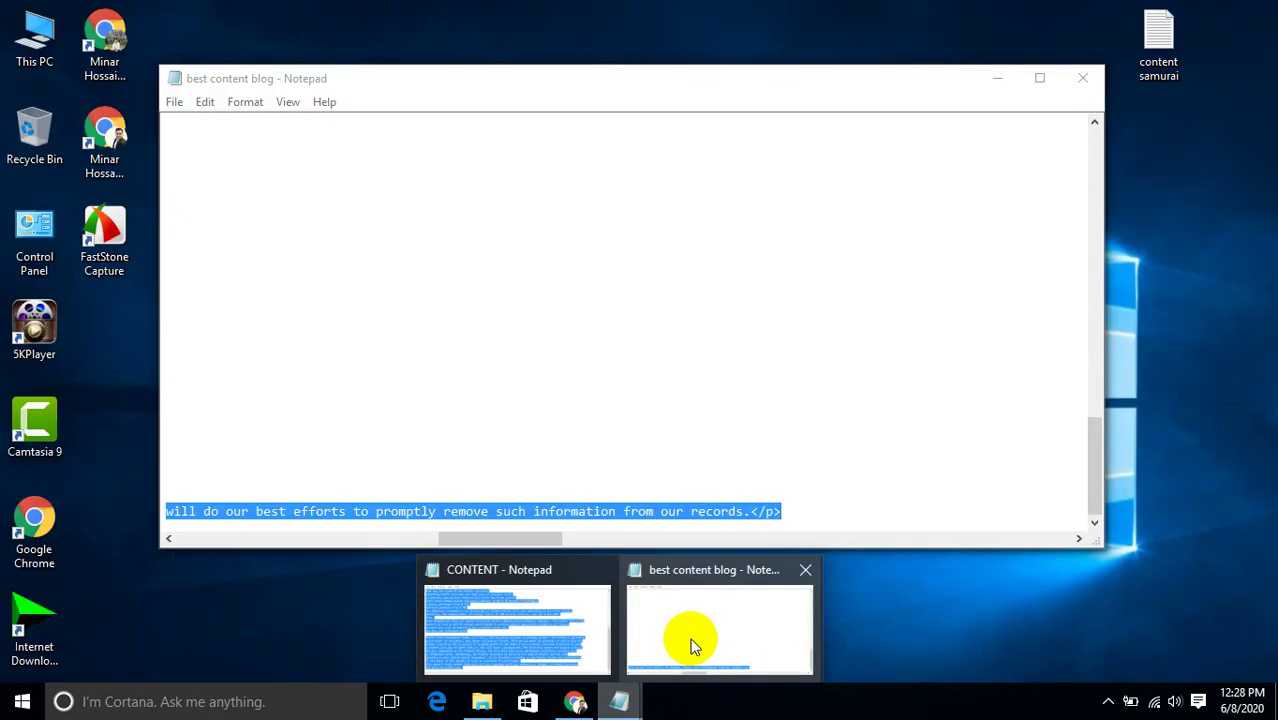
{"action": "left_click", "coordinate": [690, 638]}
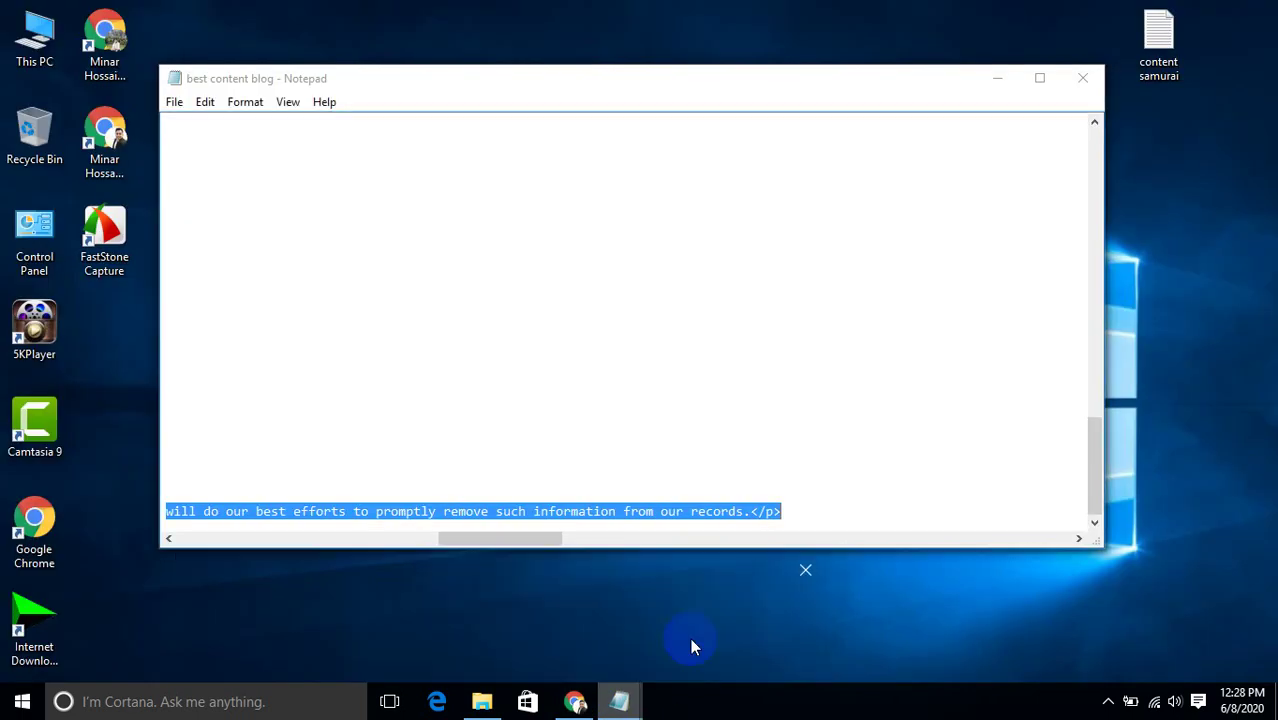
{"action": "left_click", "coordinate": [843, 506]}
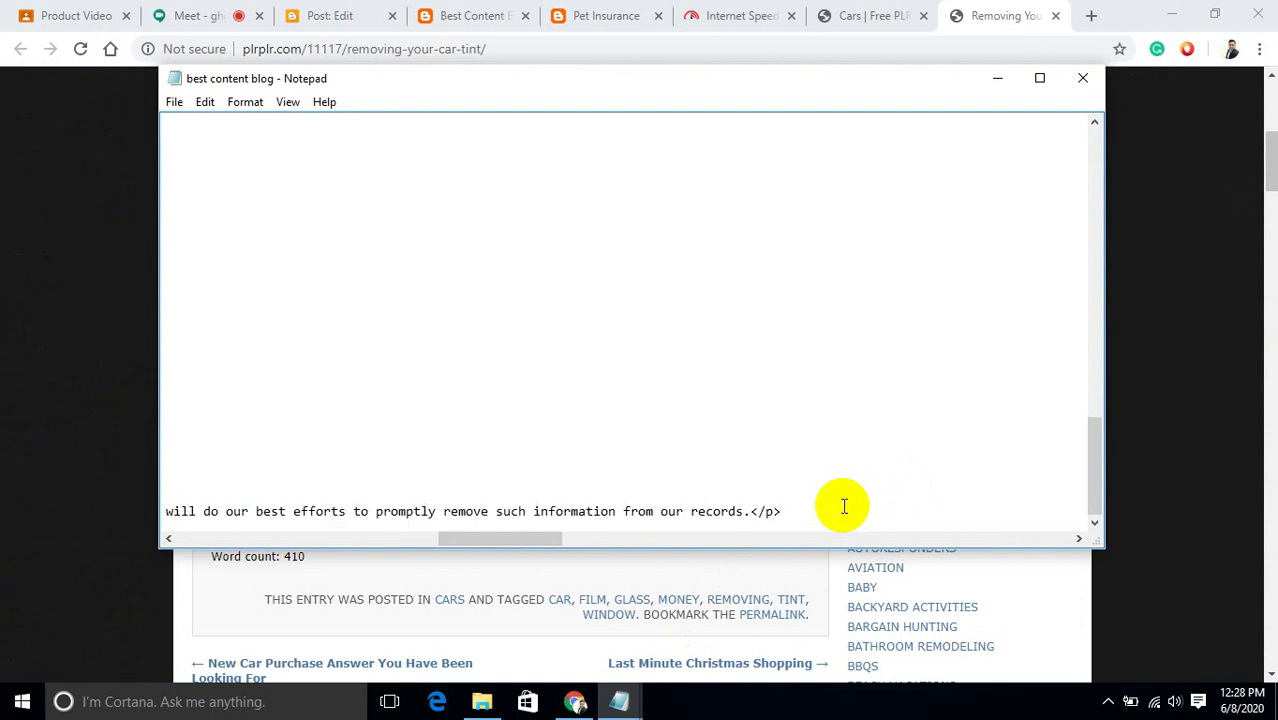
{"action": "left_click_drag", "start_coordinate": [843, 506], "coordinate": [335, 150]}
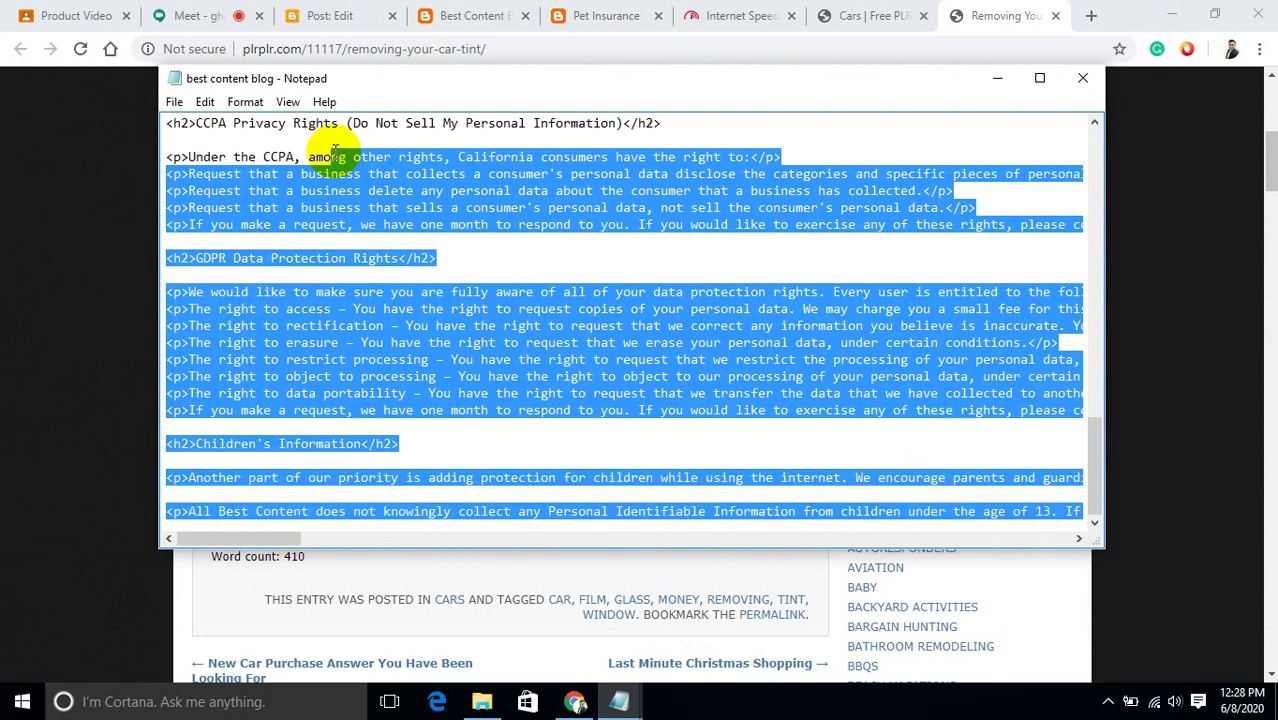
{"action": "left_click", "coordinate": [405, 193]}
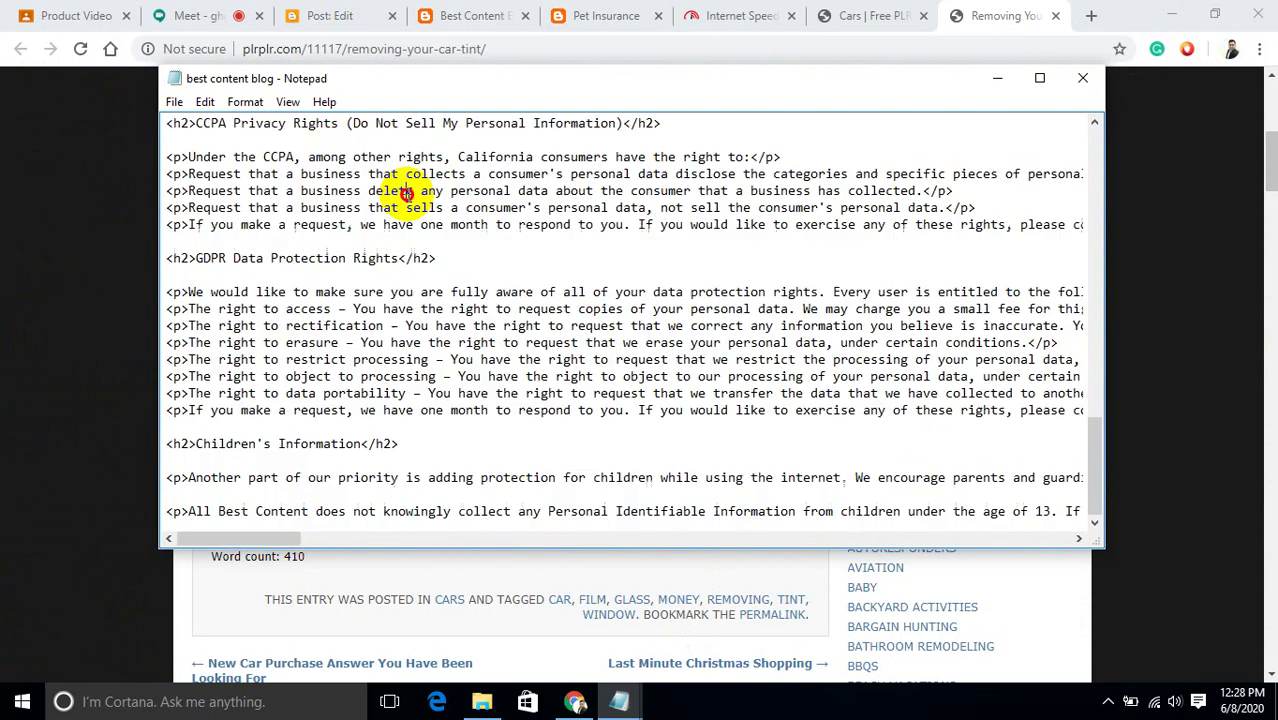
{"action": "key", "text": "ctrl+shift+End"}
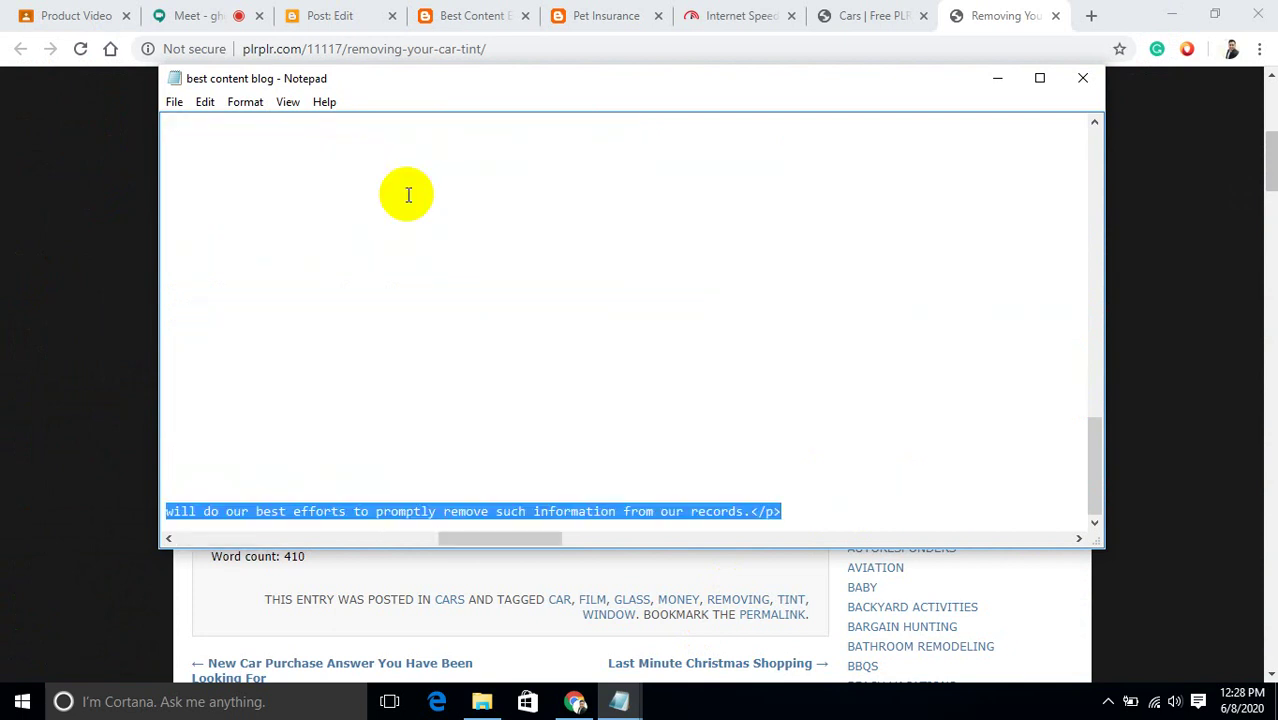
{"action": "left_click", "coordinate": [996, 78]}
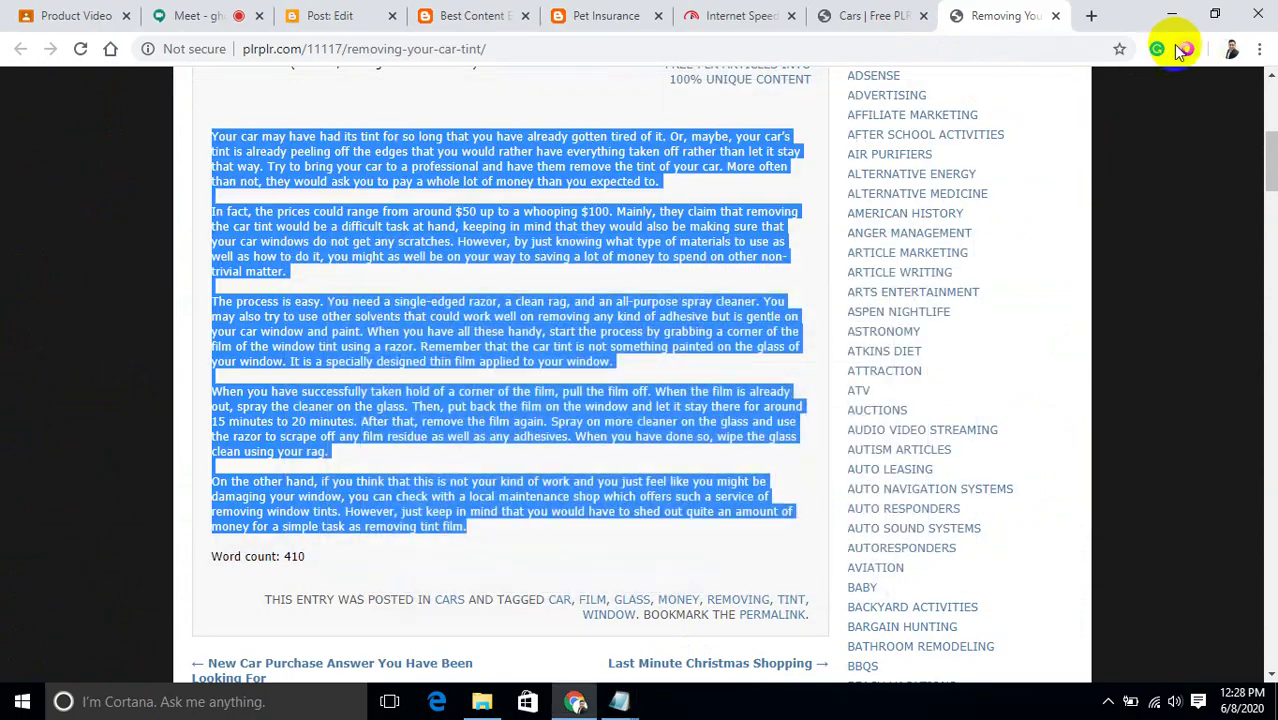
{"action": "left_click", "coordinate": [1171, 16]}
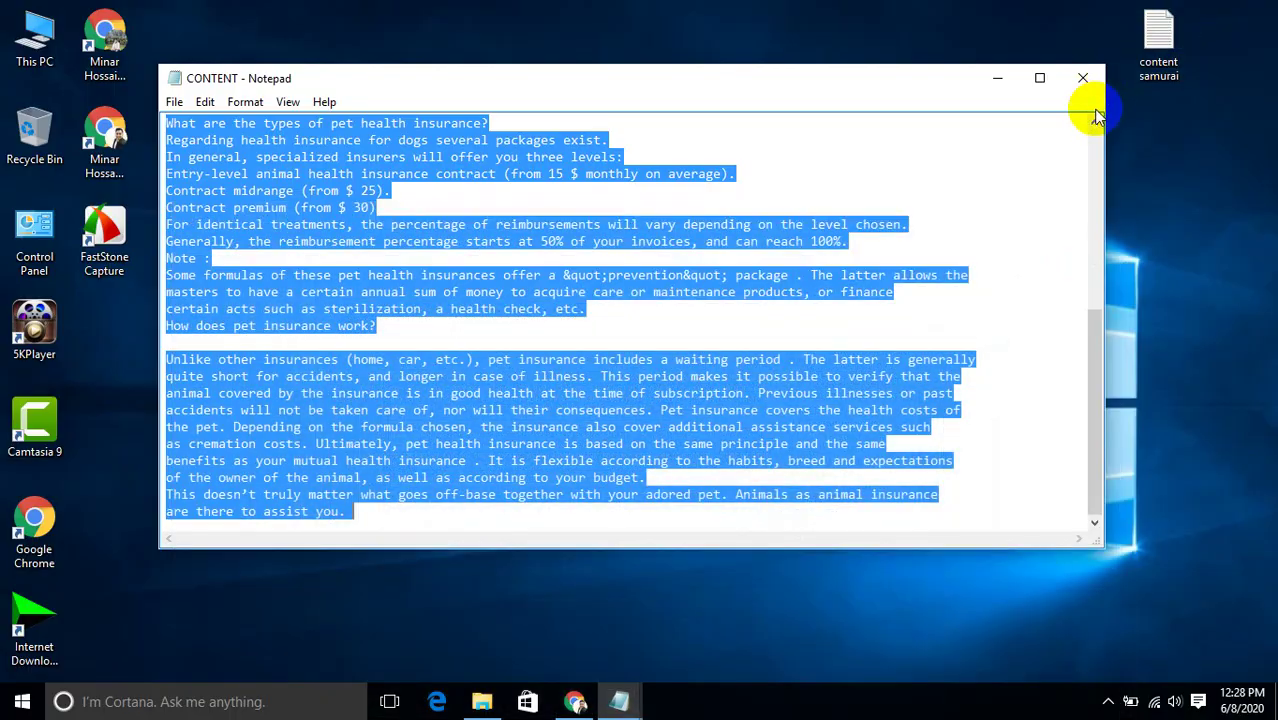
Create a new desktop text document named 'article'.
{"action": "left_click", "coordinate": [1003, 84]}
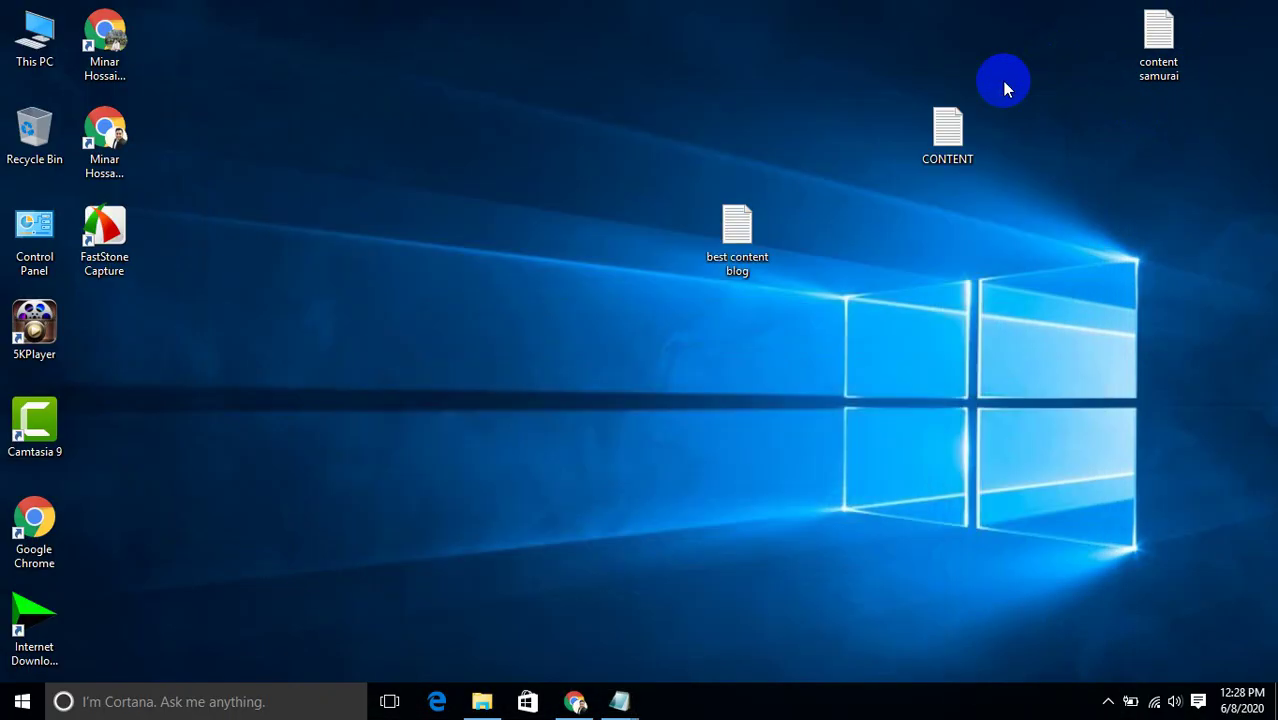
{"action": "right_click", "coordinate": [597, 236]}
{"action": "mouse_move", "coordinate": [680, 429]}
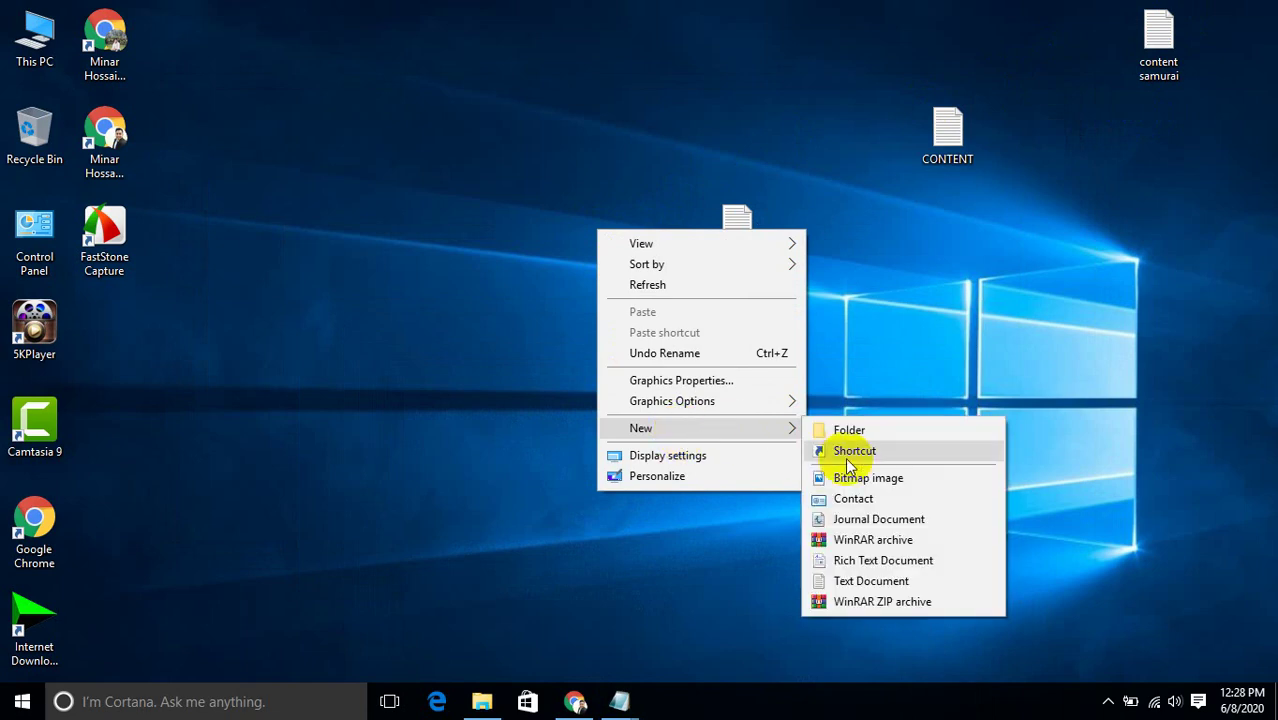
{"action": "left_click", "coordinate": [855, 581]}
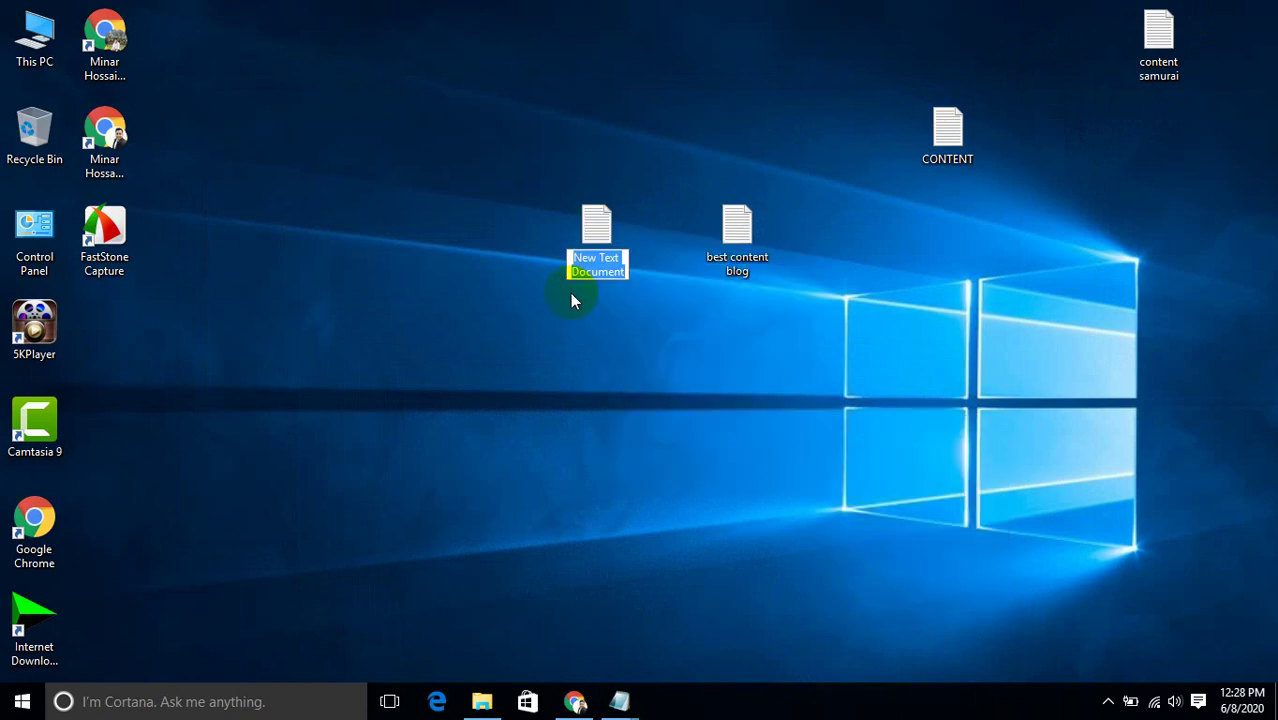
{"action": "type", "text": "article"}
{"action": "key", "text": "Return"}
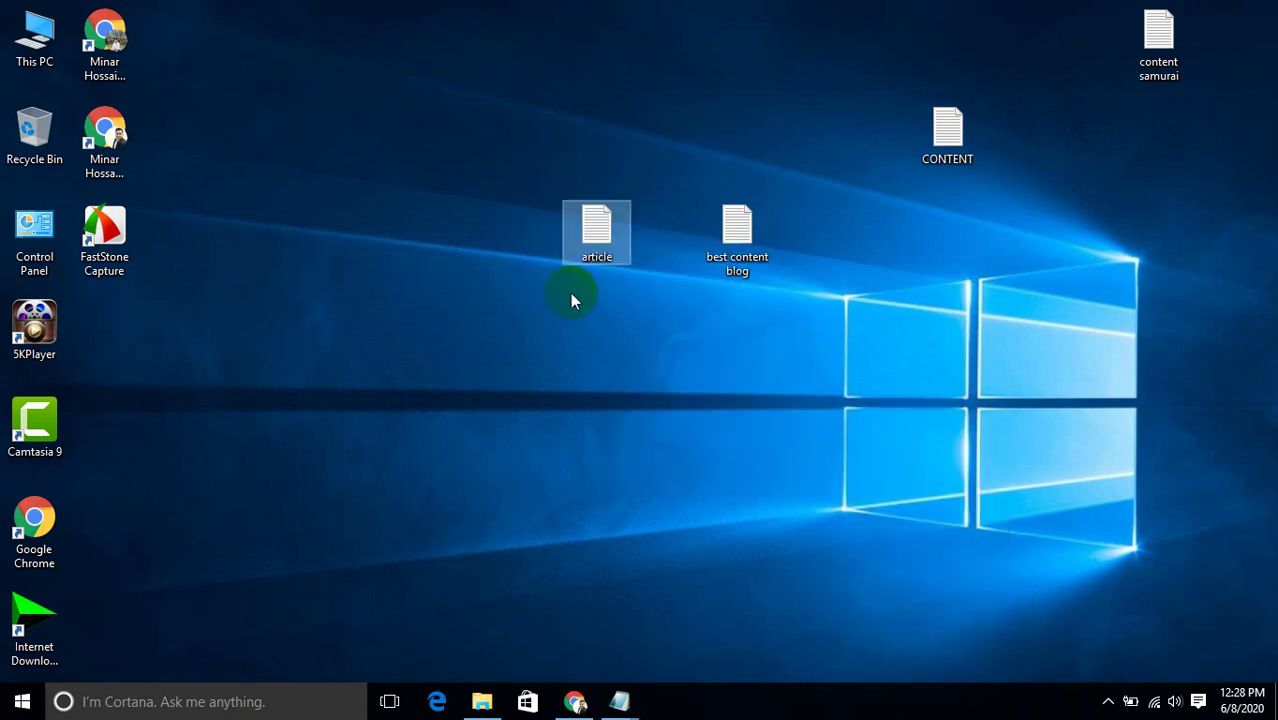
Paste the car-tint article into the 'article' file and return to the empty Blogger post body.
{"action": "double_click", "coordinate": [593, 228]}
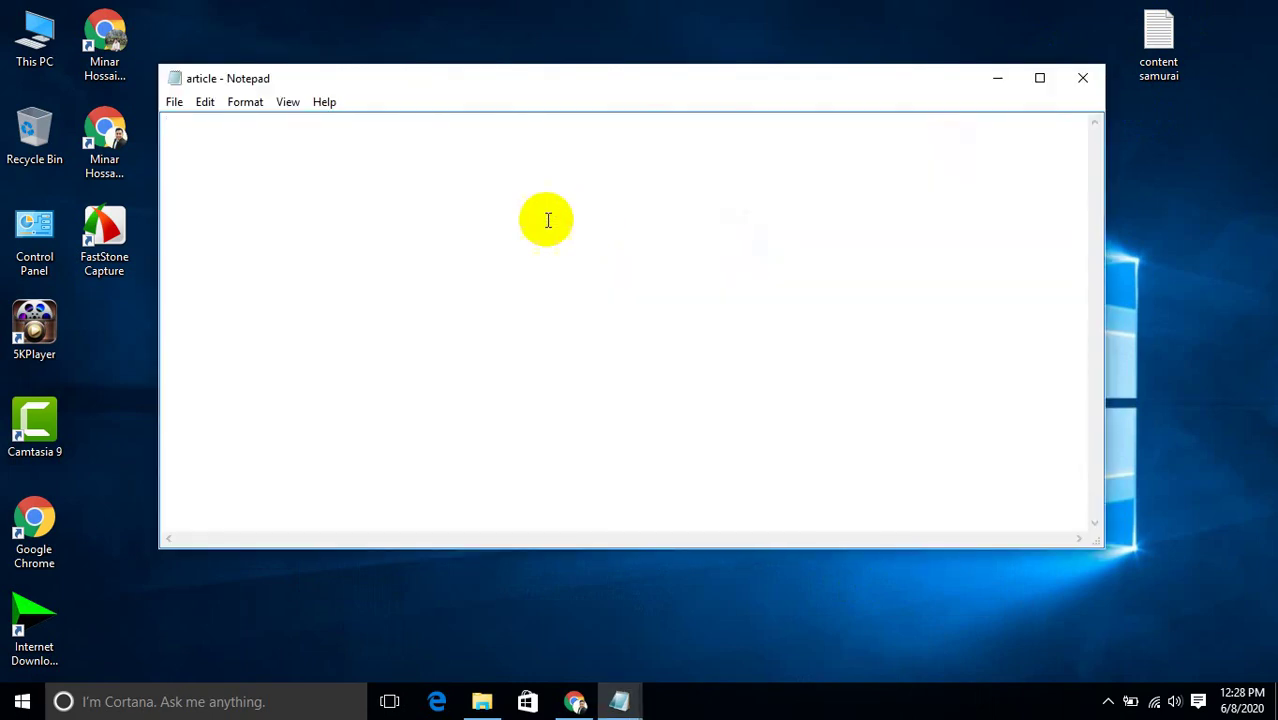
{"action": "key", "text": "ctrl+v"}
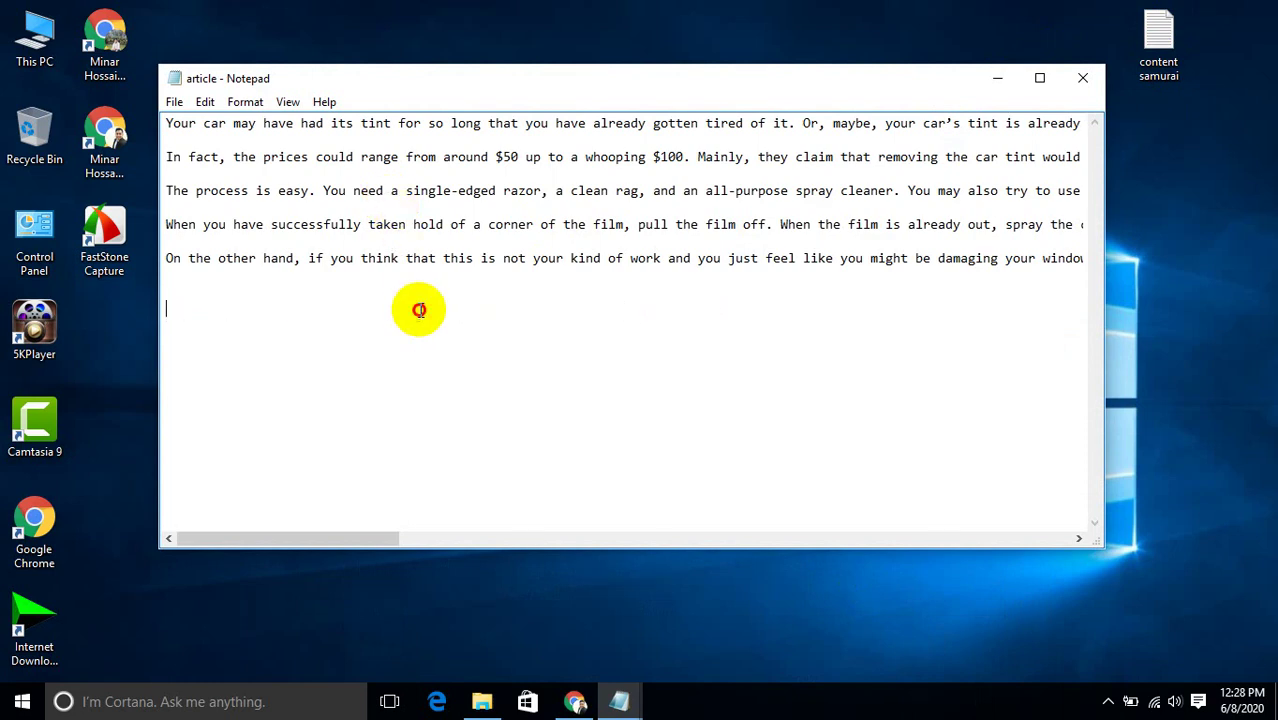
{"action": "key", "text": "ctrl+a"}
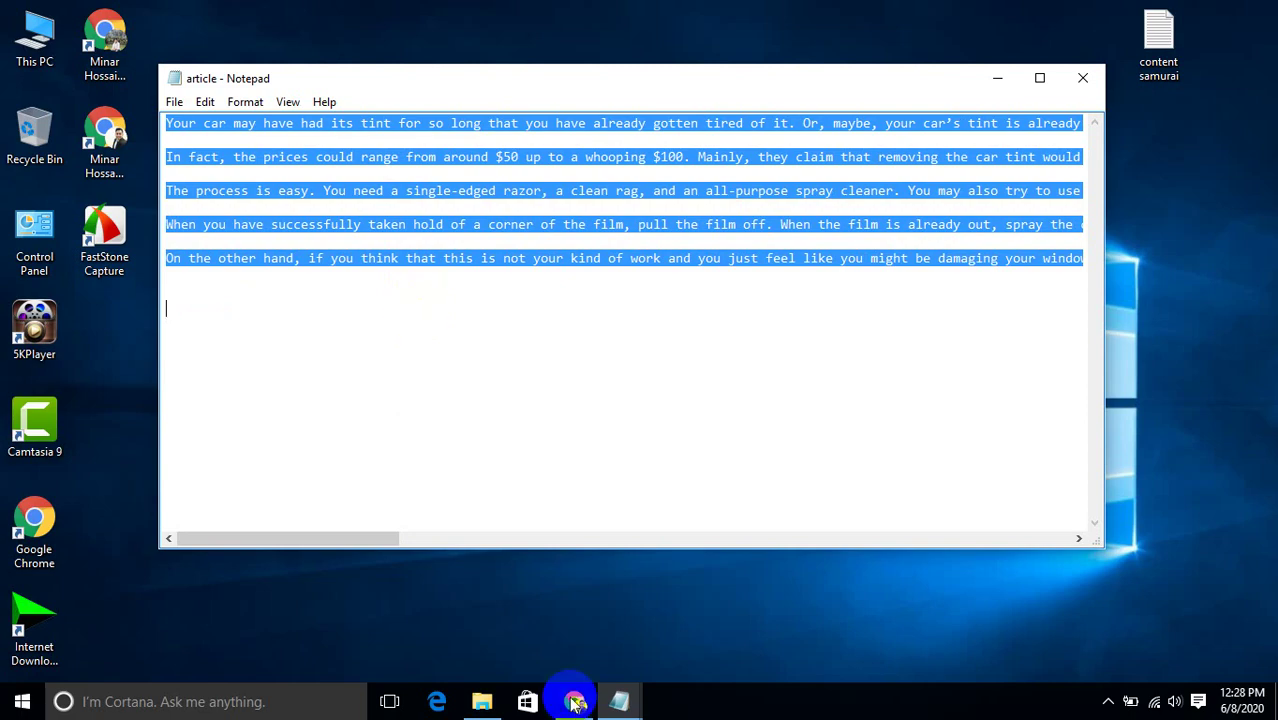
{"action": "left_click", "coordinate": [576, 703]}
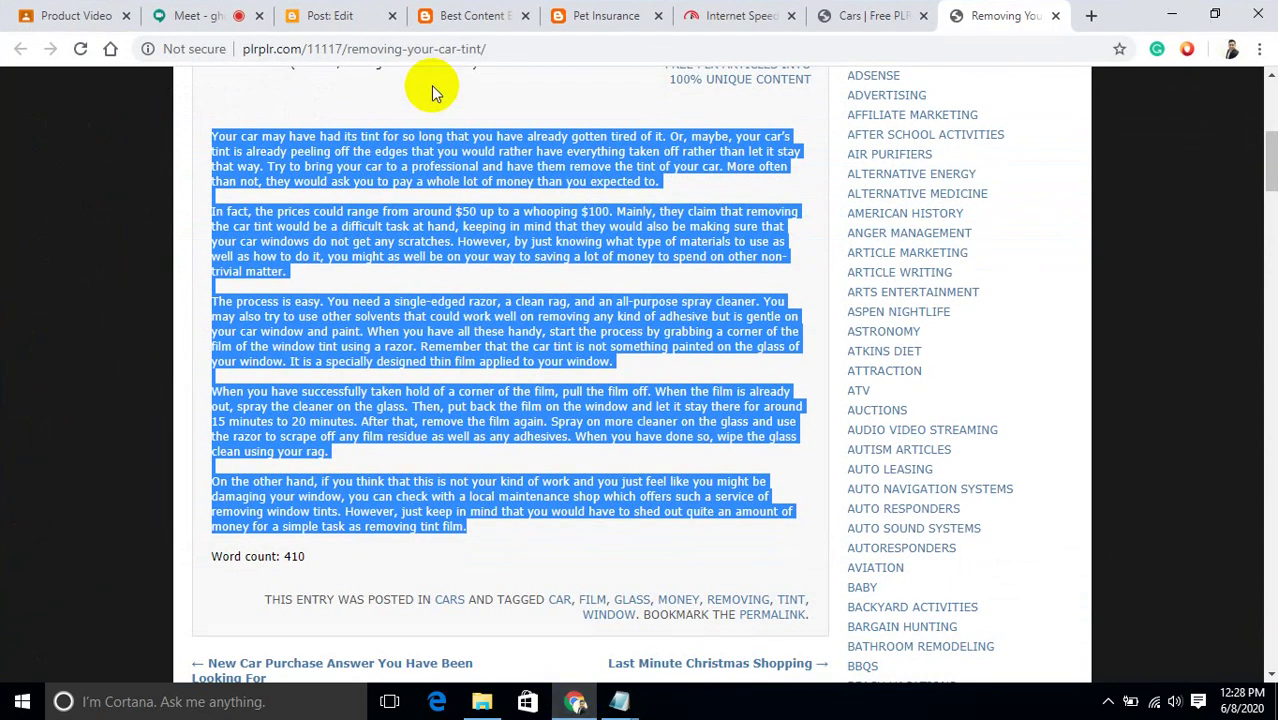
{"action": "left_click", "coordinate": [322, 13]}
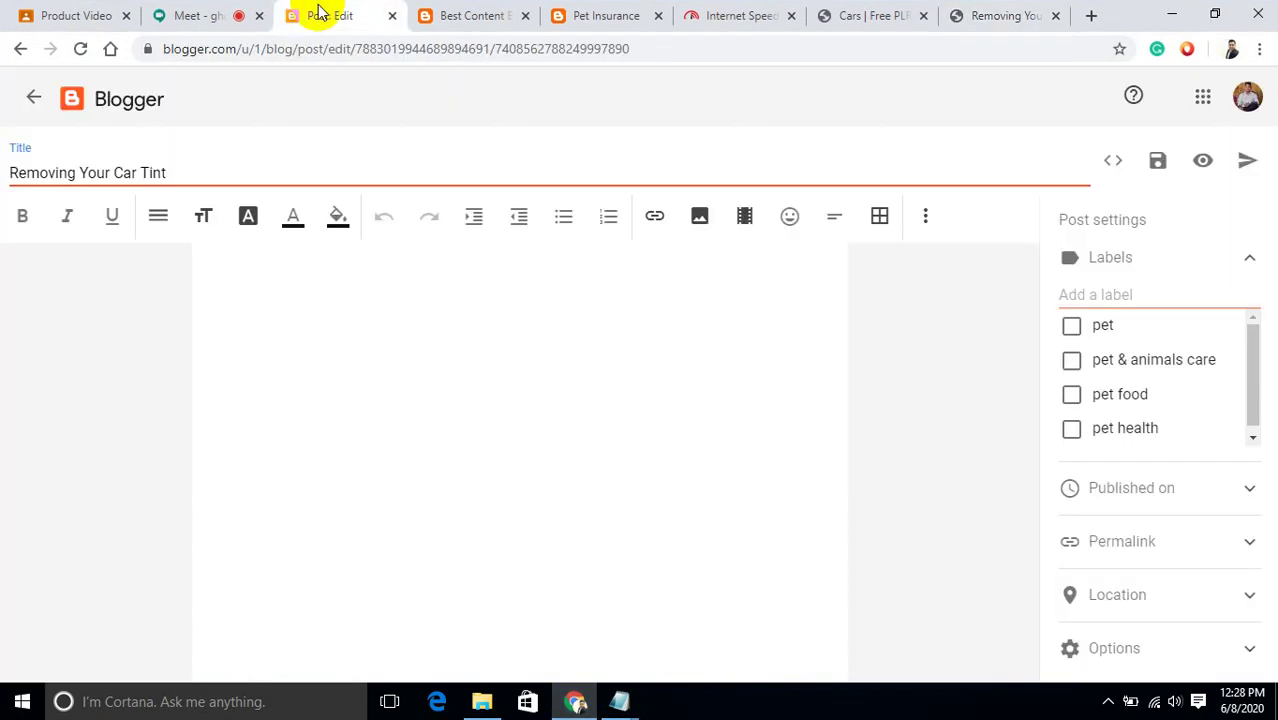
{"action": "left_click", "coordinate": [254, 323]}
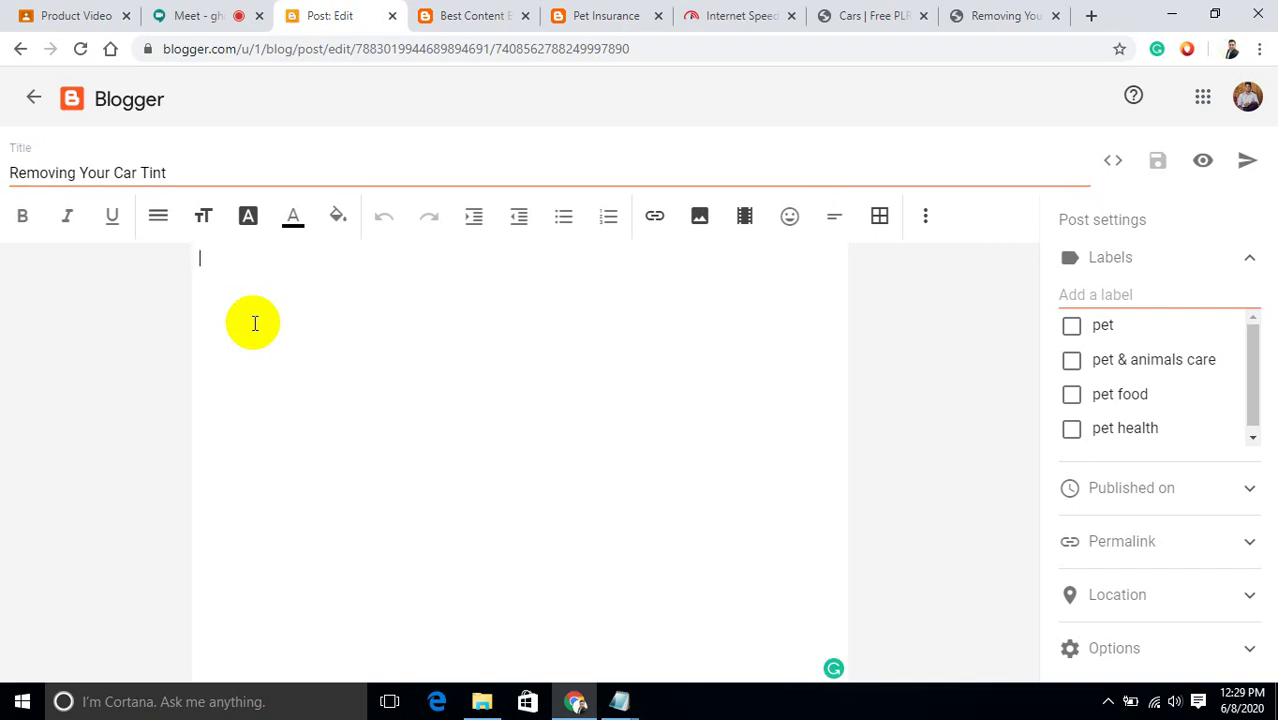
Paste the car-tint article into the post body and scroll the editor back up.
{"action": "key", "text": "ctrl+v"}
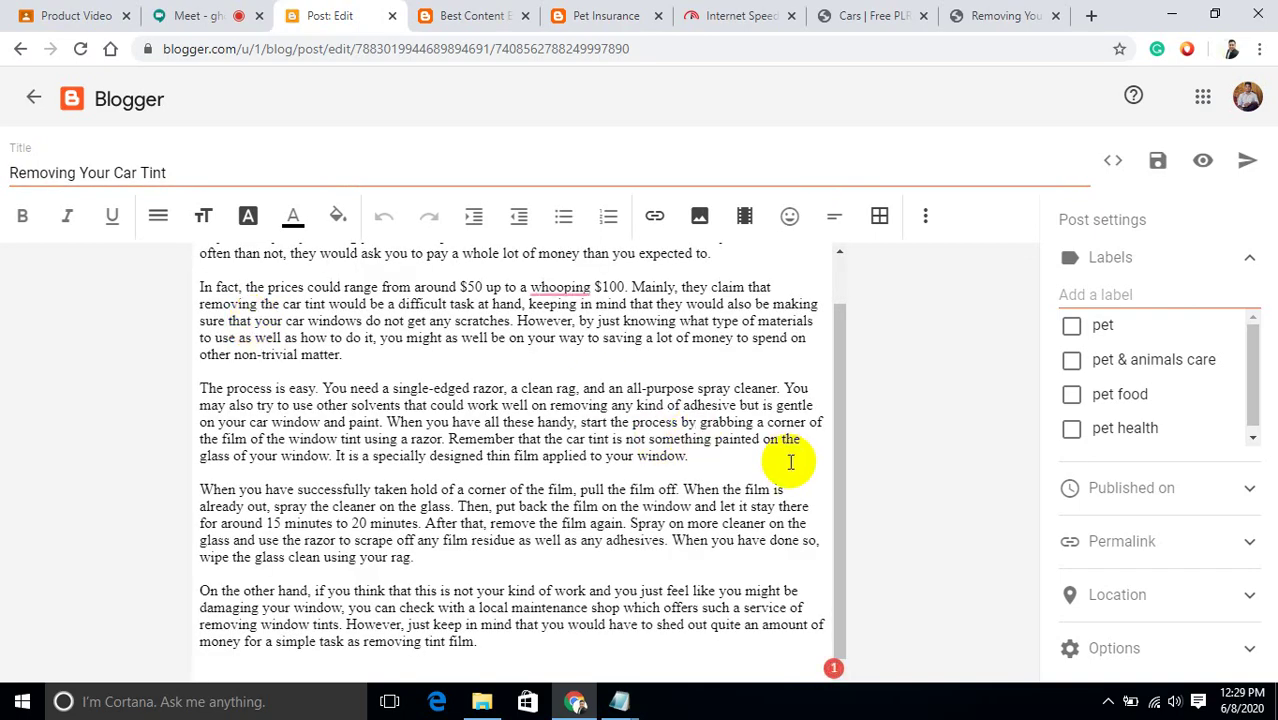
{"action": "left_click", "coordinate": [838, 505]}
{"action": "left_click_drag", "start_coordinate": [838, 505], "coordinate": [830, 392]}
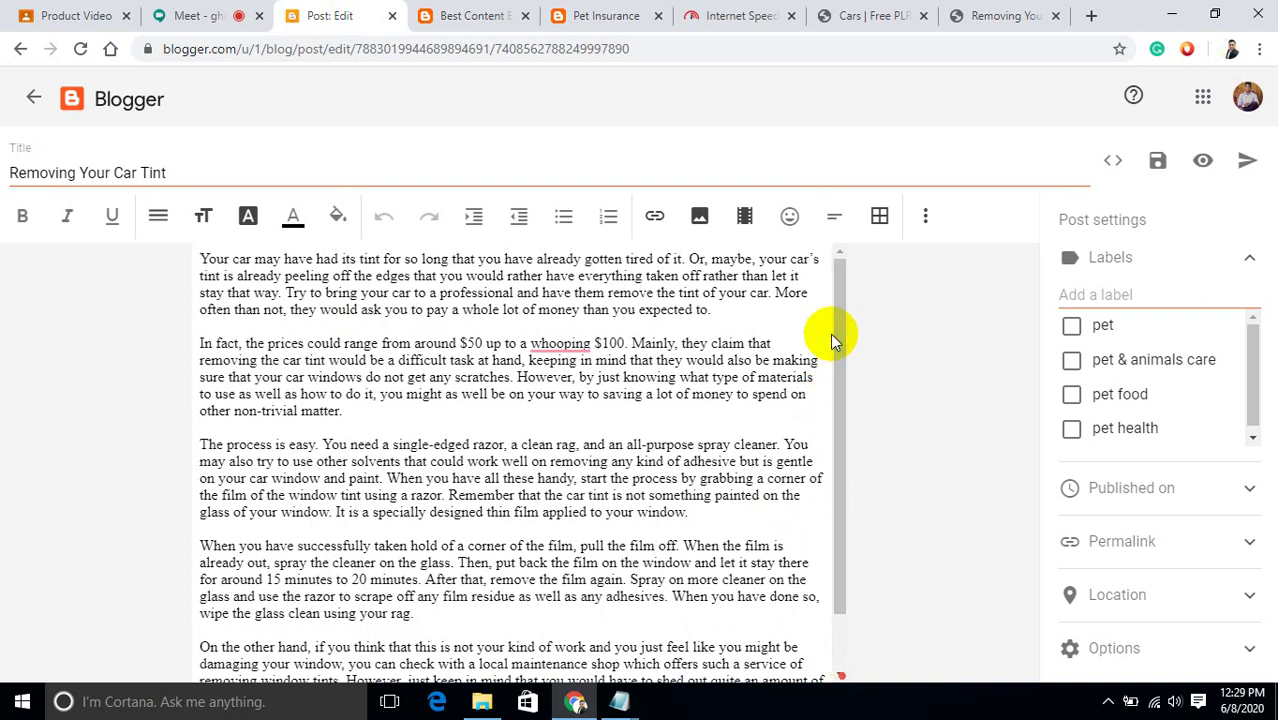
Search for 'pixabay' in a new tab and open the Pixabay website.
{"action": "left_click", "coordinate": [1088, 16]}
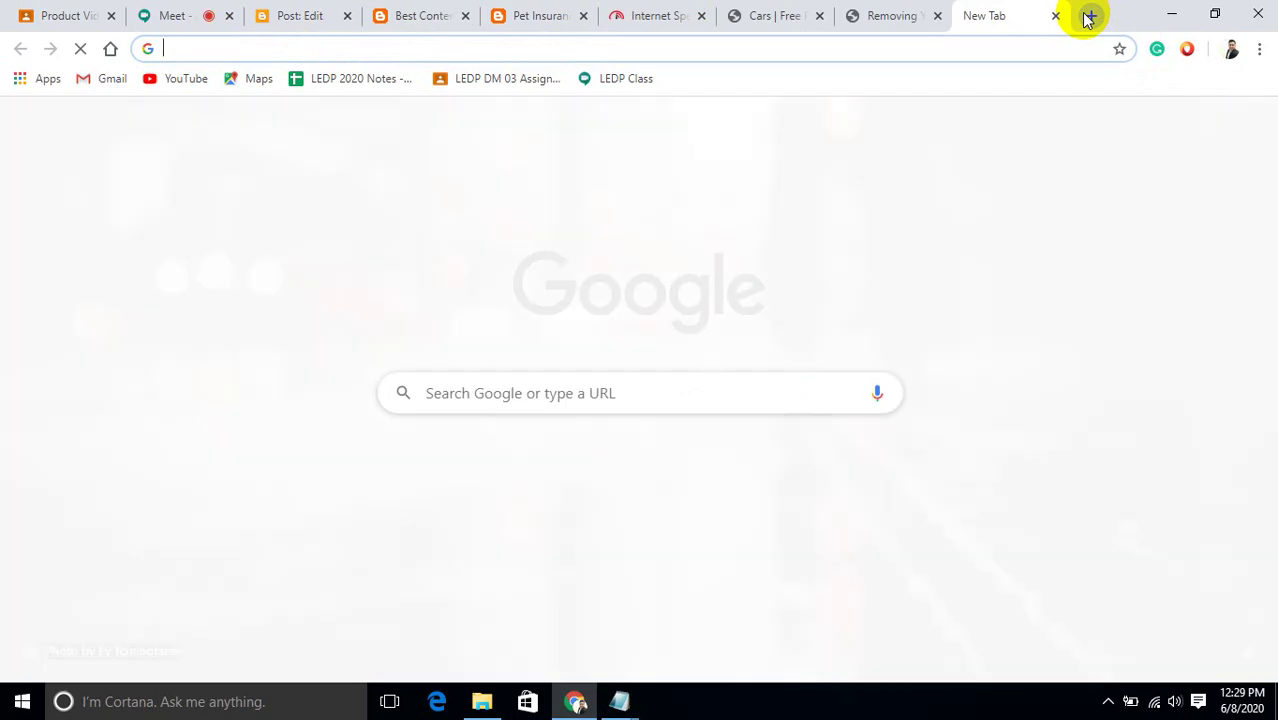
{"action": "type", "text": "pixa"}
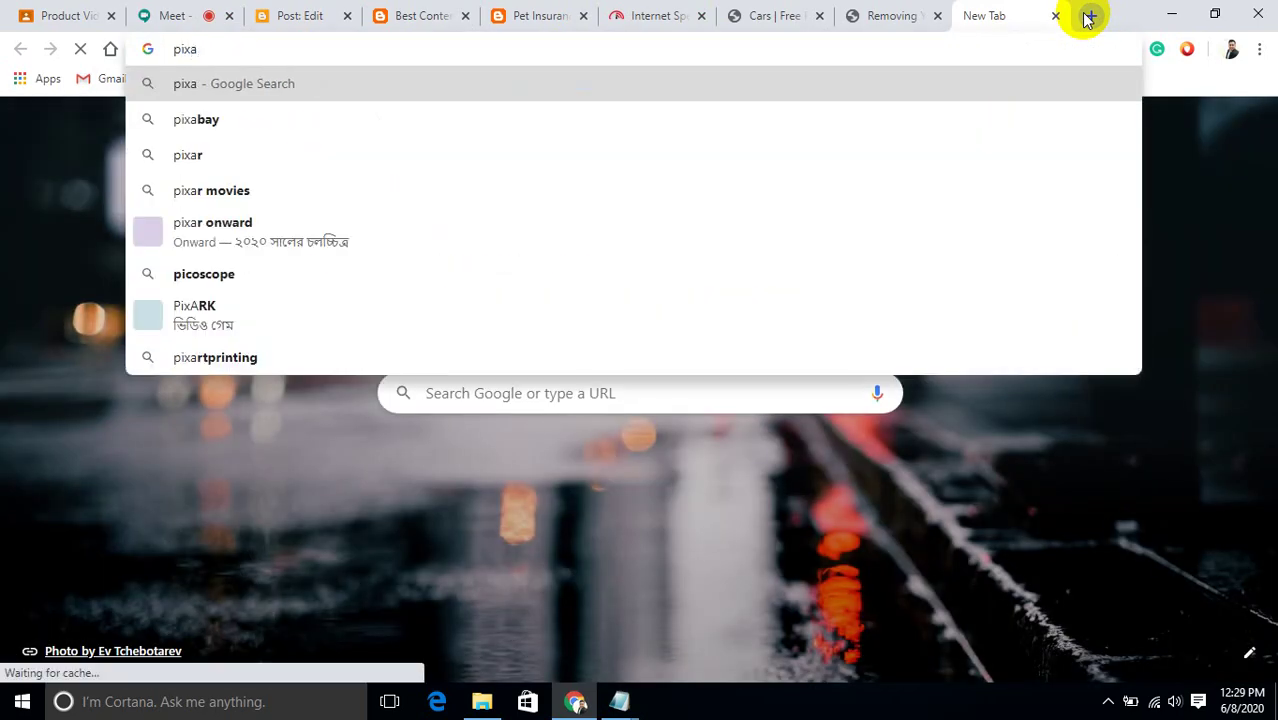
{"action": "type", "text": "bay"}
{"action": "key", "text": "Return"}
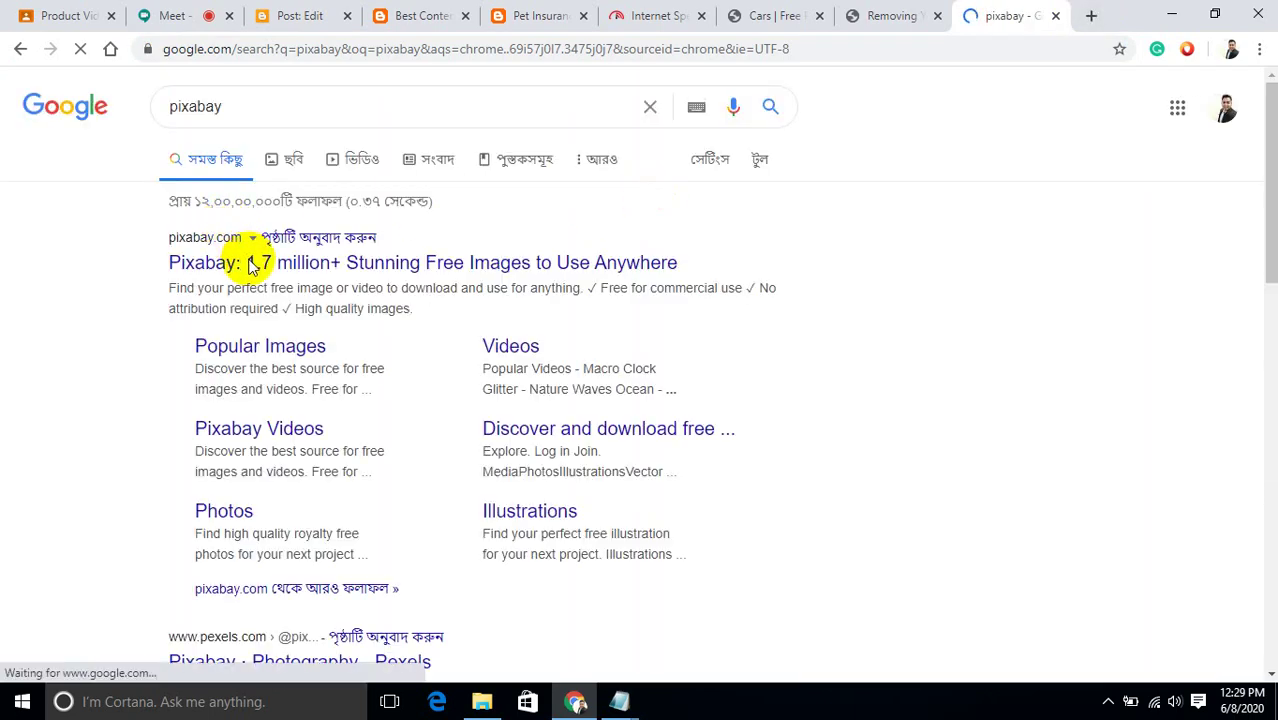
{"action": "left_click", "coordinate": [320, 262]}
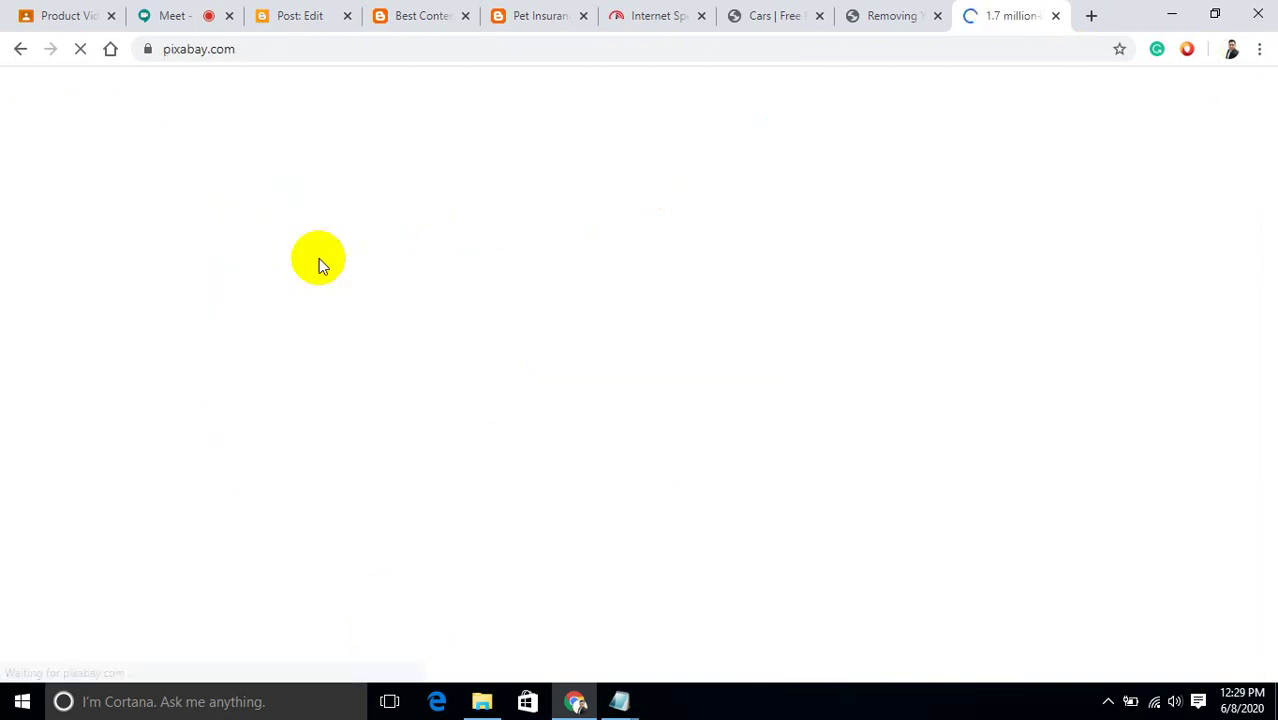
Copy the 'Removing Your Car Tint' title from the PLR article page and return to Pixabay.
{"action": "left_click", "coordinate": [885, 18]}
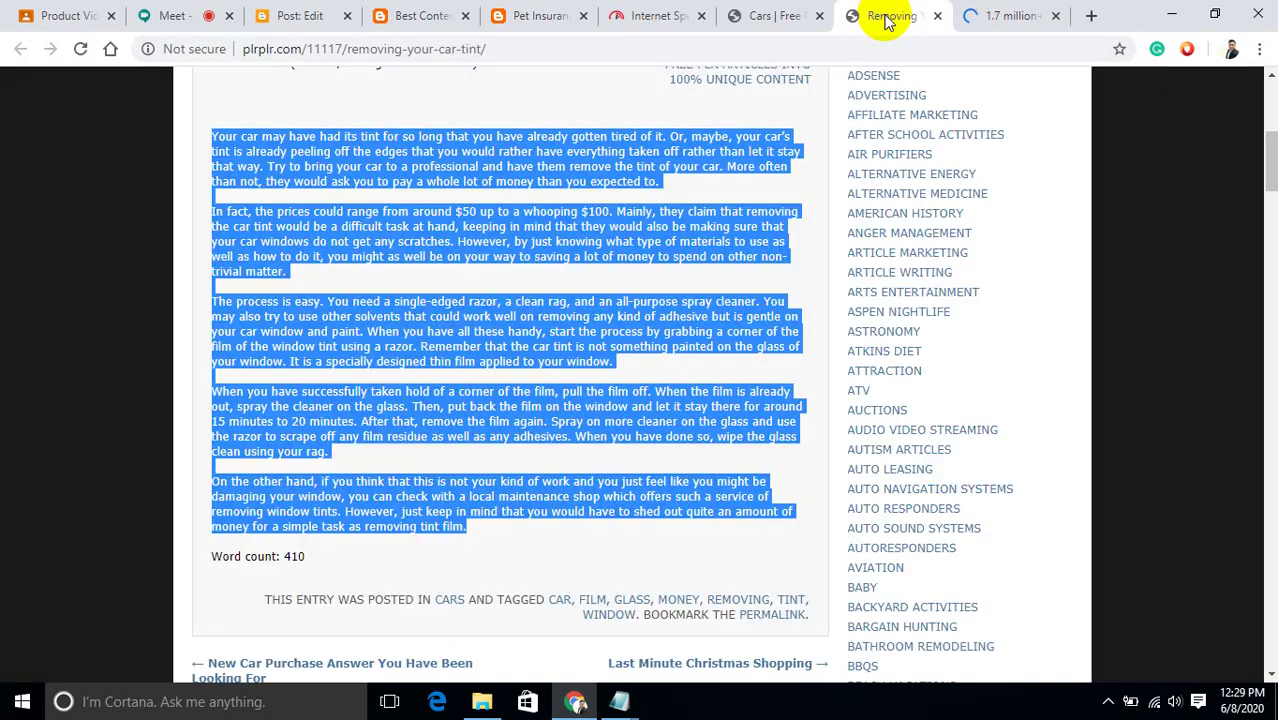
{"action": "left_click", "coordinate": [768, 17]}
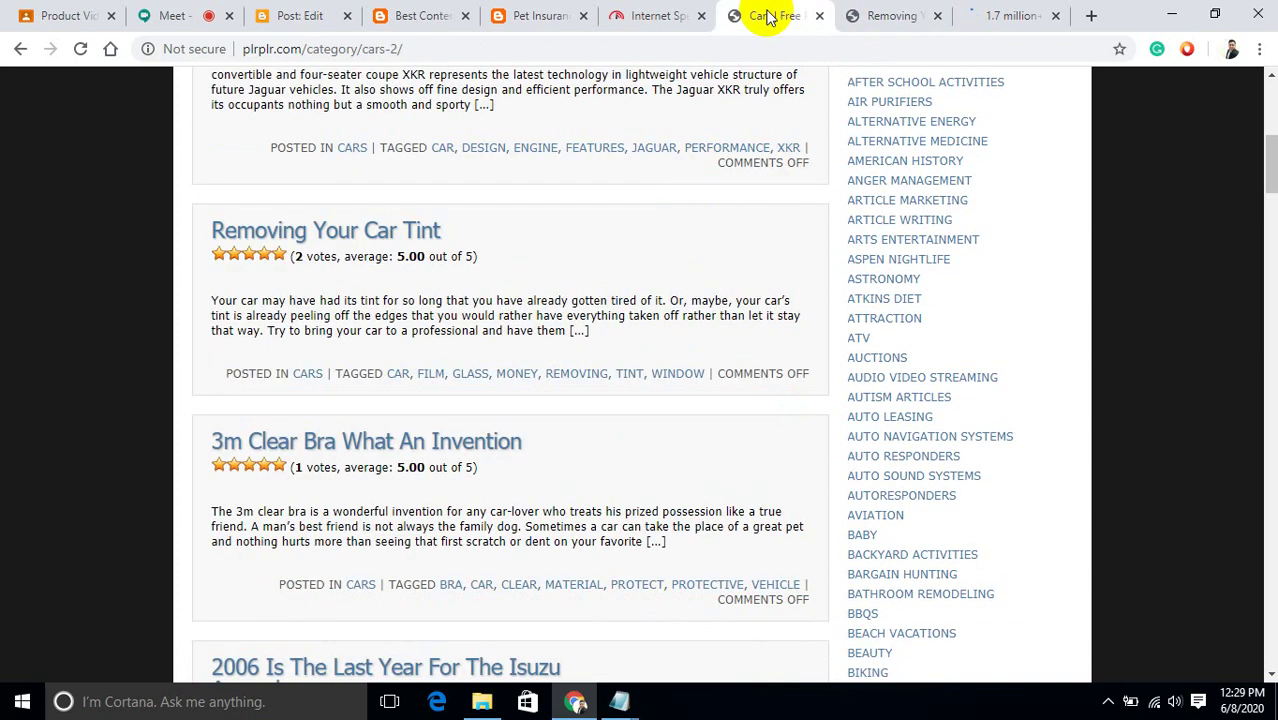
{"action": "left_click", "coordinate": [1000, 12]}
{"action": "left_click", "coordinate": [555, 170]}
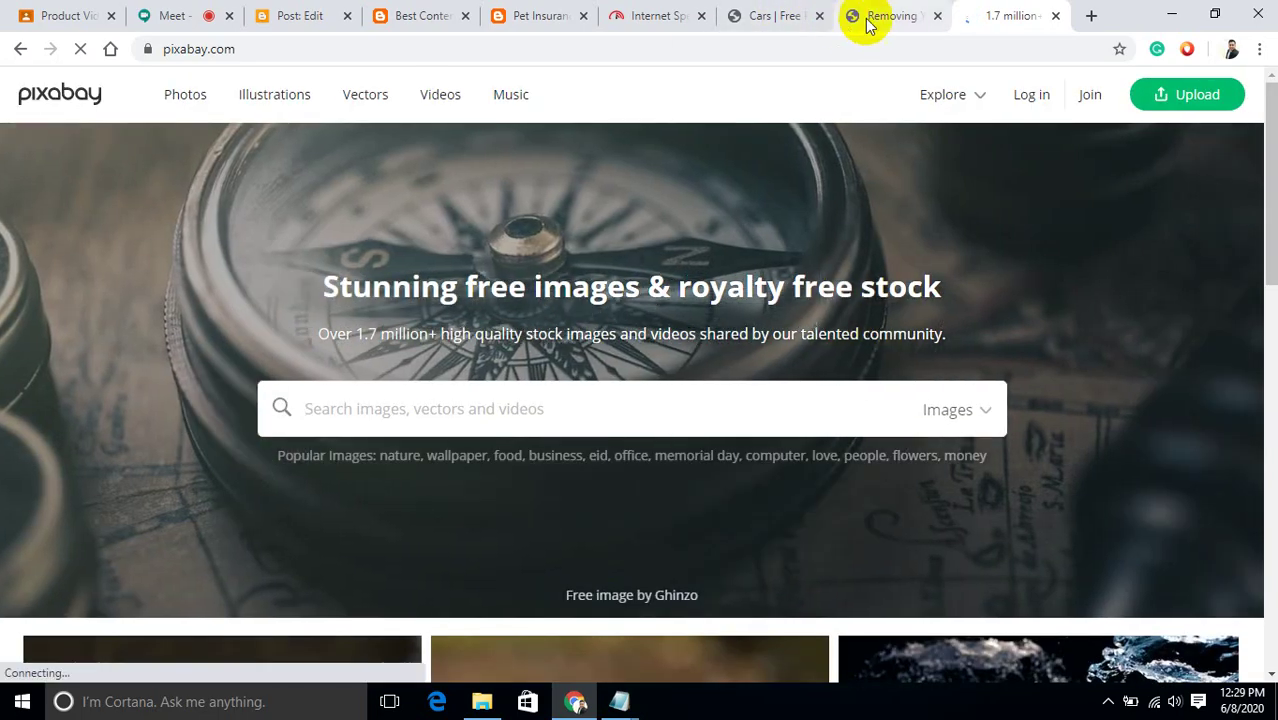
{"action": "left_click", "coordinate": [865, 17]}
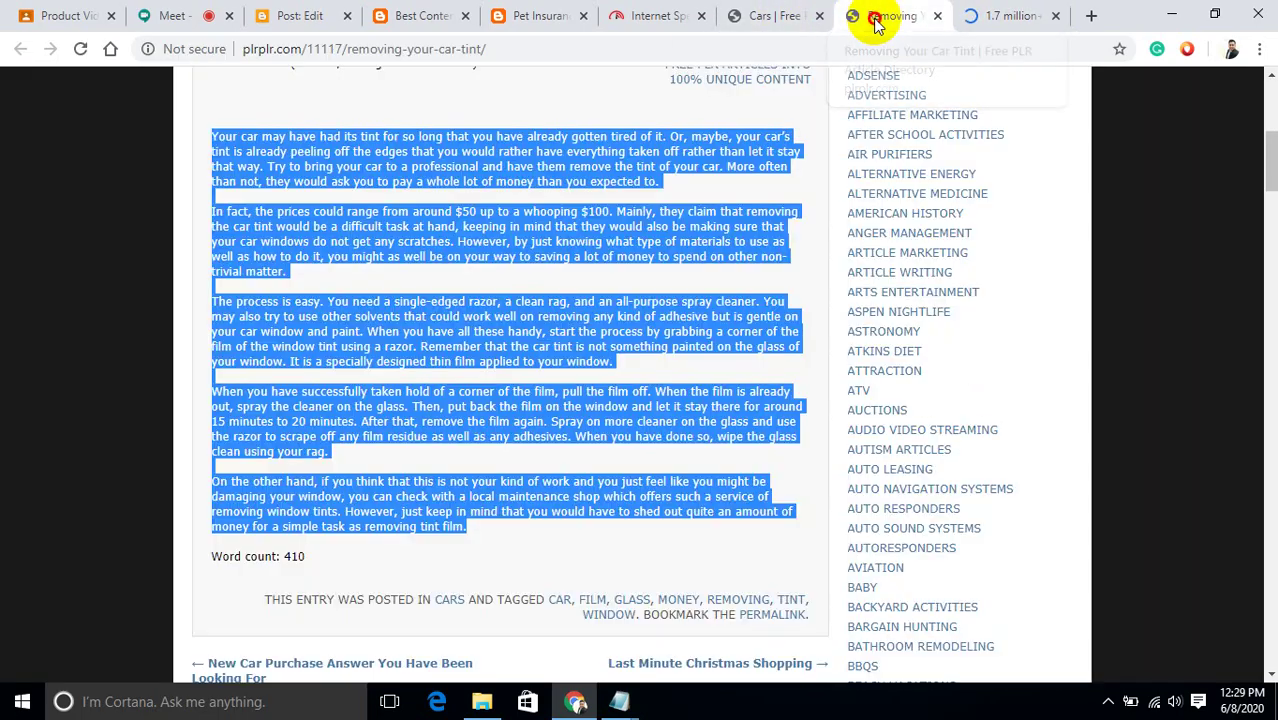
{"action": "scroll", "coordinate": [577, 335], "scroll_direction": "up", "scroll_amount": 5}
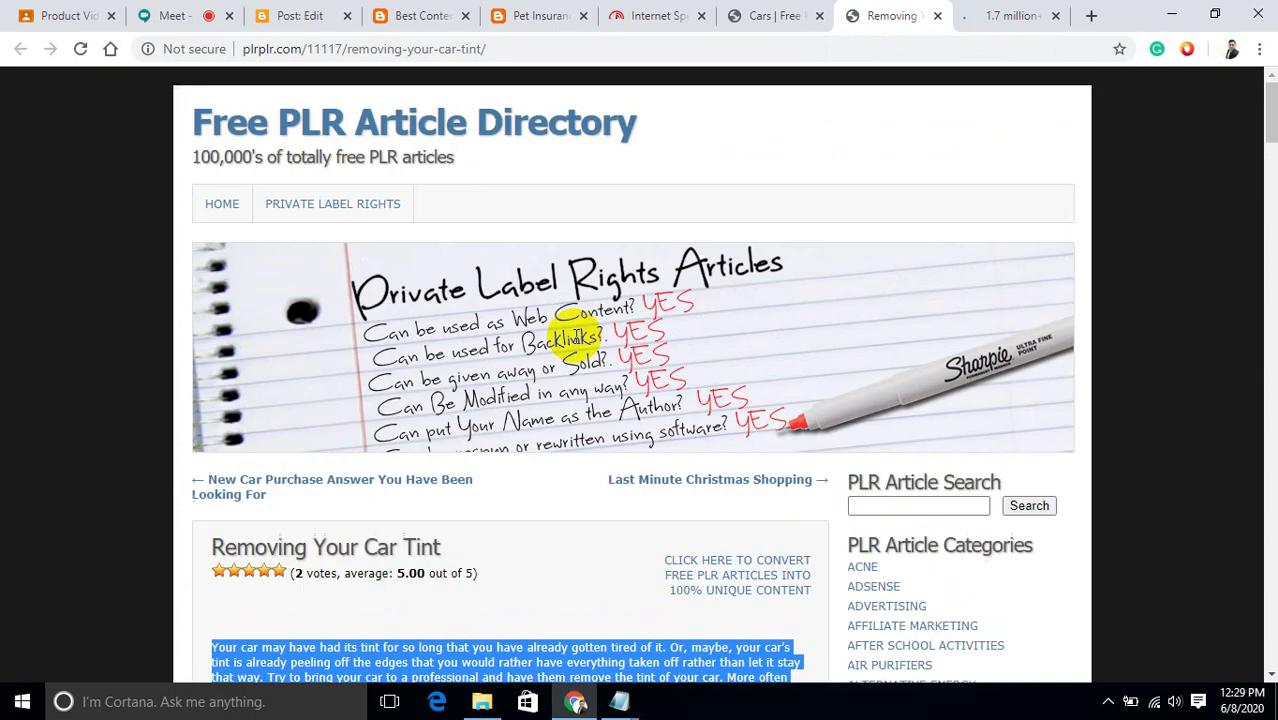
{"action": "left_click_drag", "start_coordinate": [448, 550], "coordinate": [210, 548]}
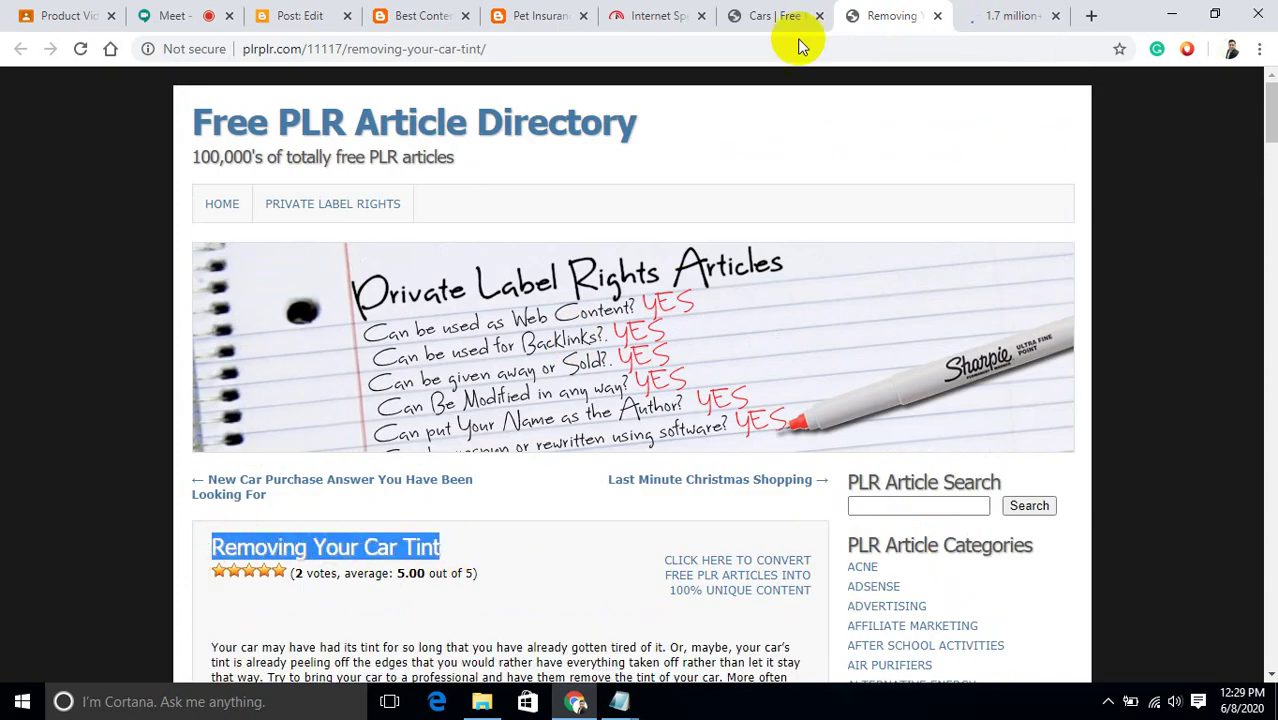
{"action": "left_click", "coordinate": [1034, 12]}
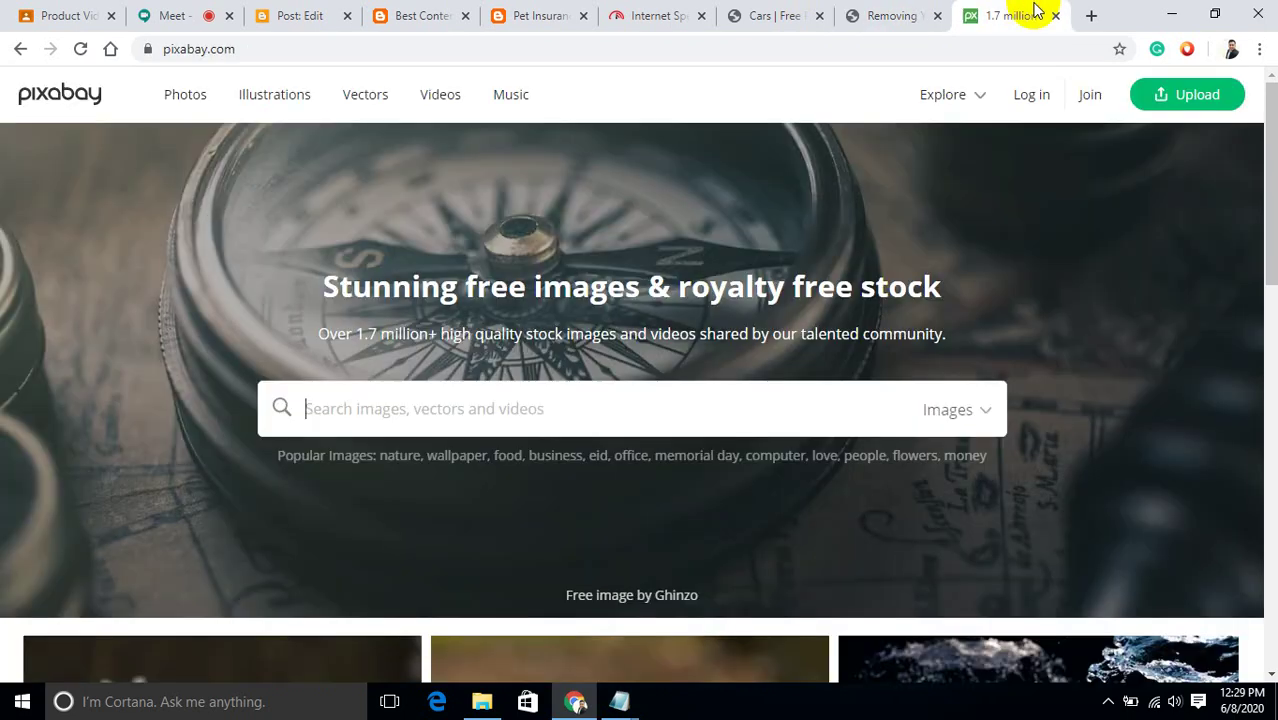
Search Pixabay for 'removing your car tint' using the pasted title.
{"action": "left_click", "coordinate": [458, 405]}
{"action": "key", "text": "ctrl+v"}
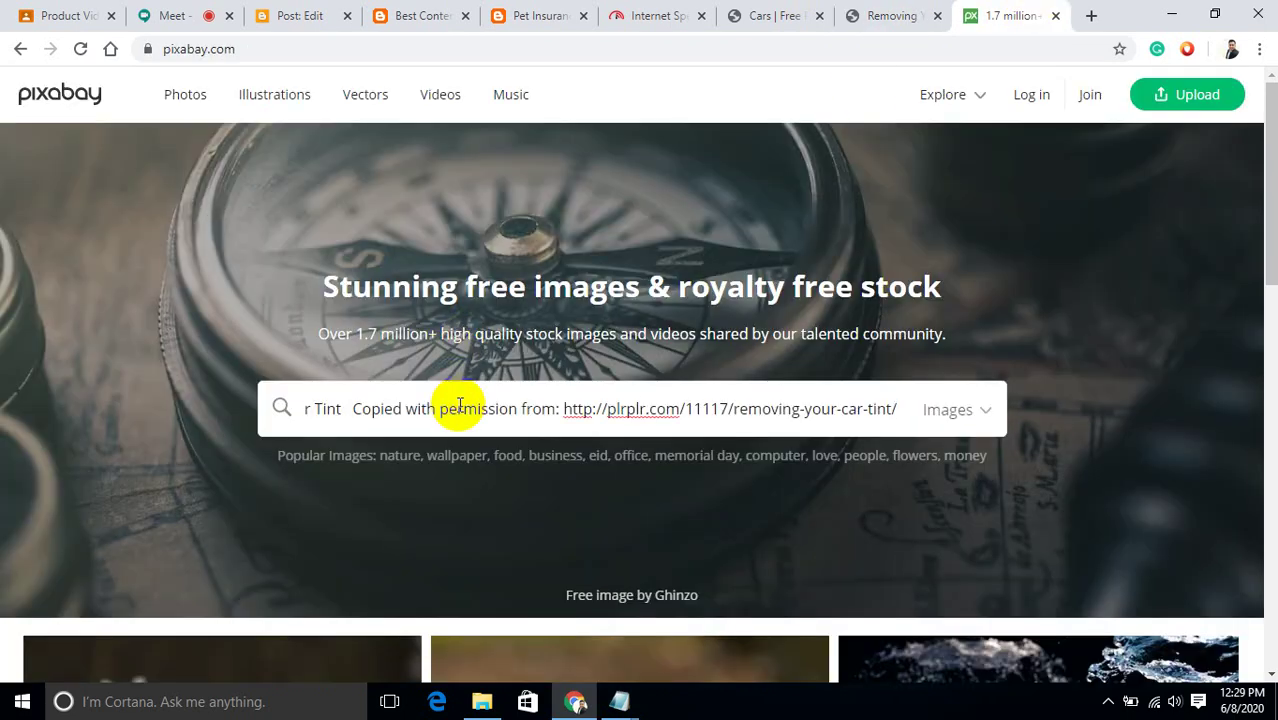
{"action": "key", "text": "BackSpace"}
{"action": "key", "text": "BackSpace"}
{"action": "key", "text": "BackSpace"}
{"action": "key", "text": "BackSpace"}
{"action": "key", "text": "BackSpace"}
{"action": "key", "text": "BackSpace"}
{"action": "key", "text": "BackSpace"}
{"action": "key", "text": "BackSpace"}
{"action": "key", "text": "BackSpace"}
{"action": "key", "text": "BackSpace"}
{"action": "key", "text": "BackSpace"}
{"action": "key", "text": "BackSpace"}
{"action": "key", "text": "BackSpace"}
{"action": "key", "text": "BackSpace"}
{"action": "key", "text": "BackSpace"}
{"action": "key", "text": "BackSpace"}
{"action": "key", "text": "BackSpace"}
{"action": "key", "text": "BackSpace"}
{"action": "key", "text": "BackSpace"}
{"action": "key", "text": "BackSpace"}
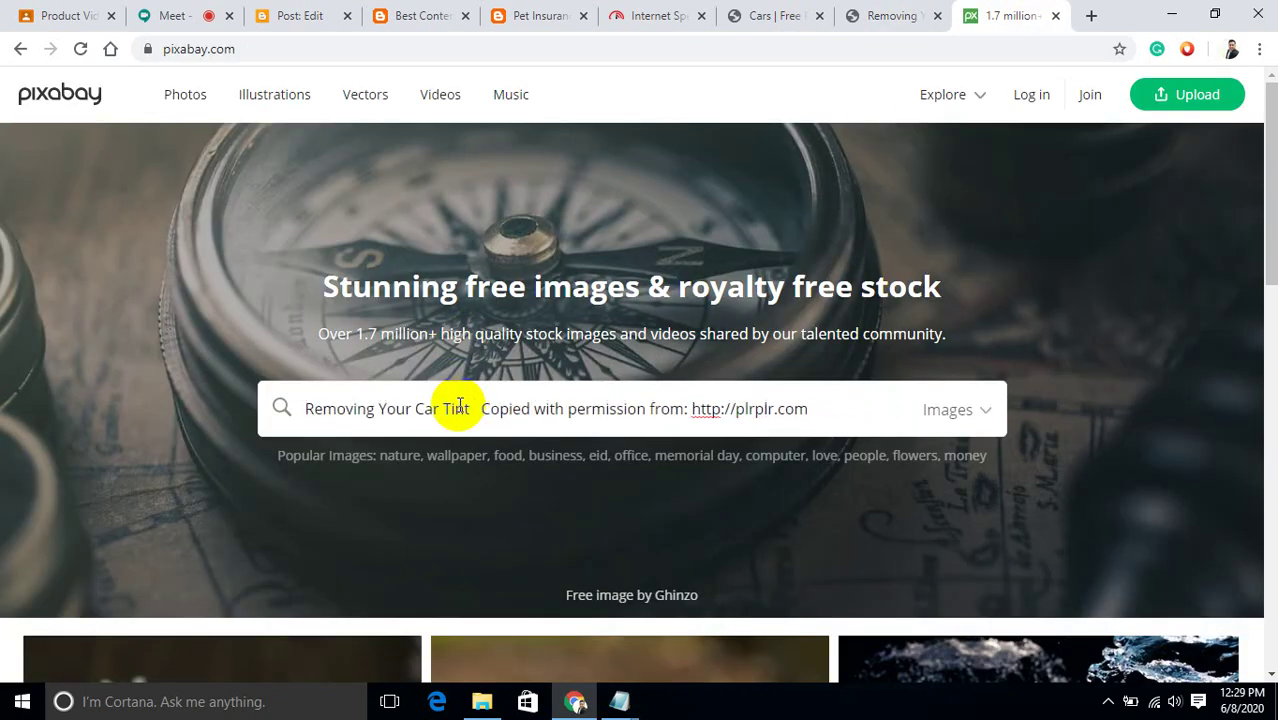
{"action": "key", "text": "BackSpace"}
{"action": "key", "text": "BackSpace"}
{"action": "key", "text": "BackSpace"}
{"action": "key", "text": "BackSpace"}
{"action": "key", "text": "BackSpace"}
{"action": "key", "text": "BackSpace"}
{"action": "key", "text": "BackSpace"}
{"action": "key", "text": "BackSpace"}
{"action": "key", "text": "BackSpace"}
{"action": "key", "text": "BackSpace"}
{"action": "key", "text": "BackSpace"}
{"action": "key", "text": "BackSpace"}
{"action": "key", "text": "BackSpace"}
{"action": "key", "text": "BackSpace"}
{"action": "key", "text": "BackSpace"}
{"action": "key", "text": "BackSpace"}
{"action": "key", "text": "BackSpace"}
{"action": "key", "text": "BackSpace"}
{"action": "key", "text": "BackSpace"}
{"action": "key", "text": "BackSpace"}
{"action": "key", "text": "BackSpace"}
{"action": "key", "text": "BackSpace"}
{"action": "key", "text": "BackSpace"}
{"action": "key", "text": "BackSpace"}
{"action": "key", "text": "BackSpace"}
{"action": "key", "text": "BackSpace"}
{"action": "key", "text": "BackSpace"}
{"action": "key", "text": "BackSpace"}
{"action": "key", "text": "BackSpace"}
{"action": "key", "text": "BackSpace"}
{"action": "key", "text": "BackSpace"}
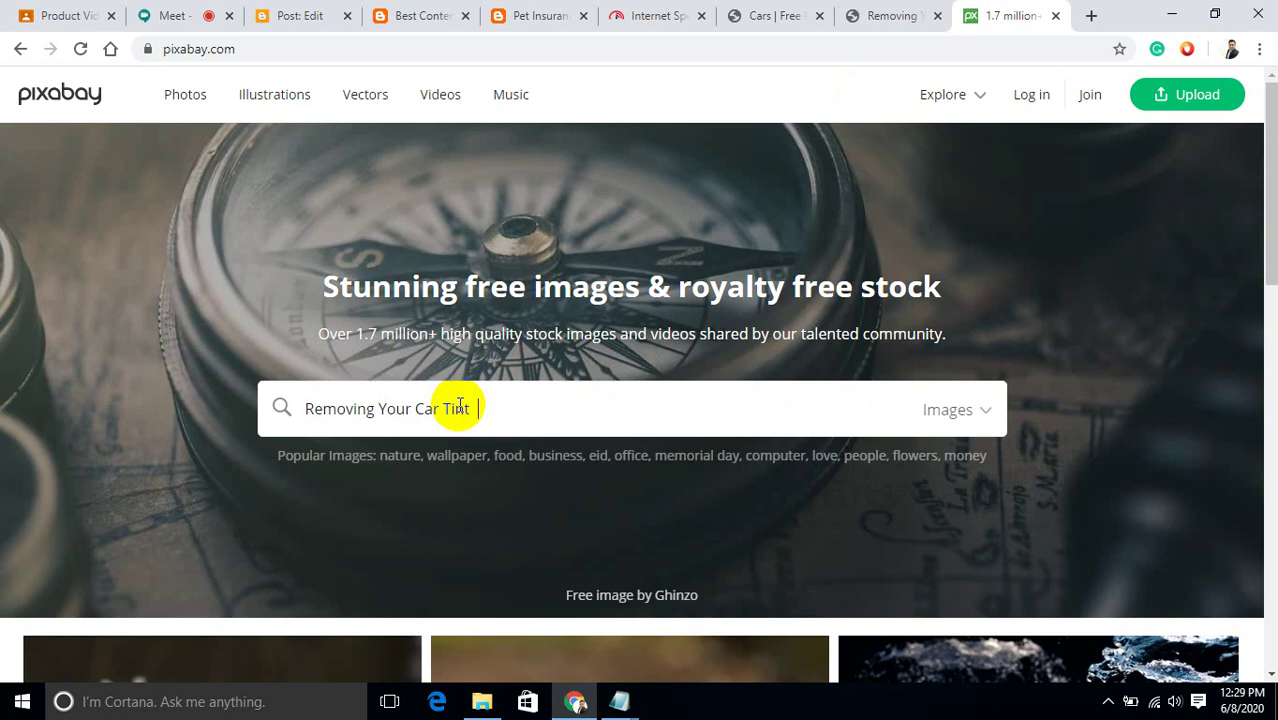
{"action": "key", "text": "Return"}
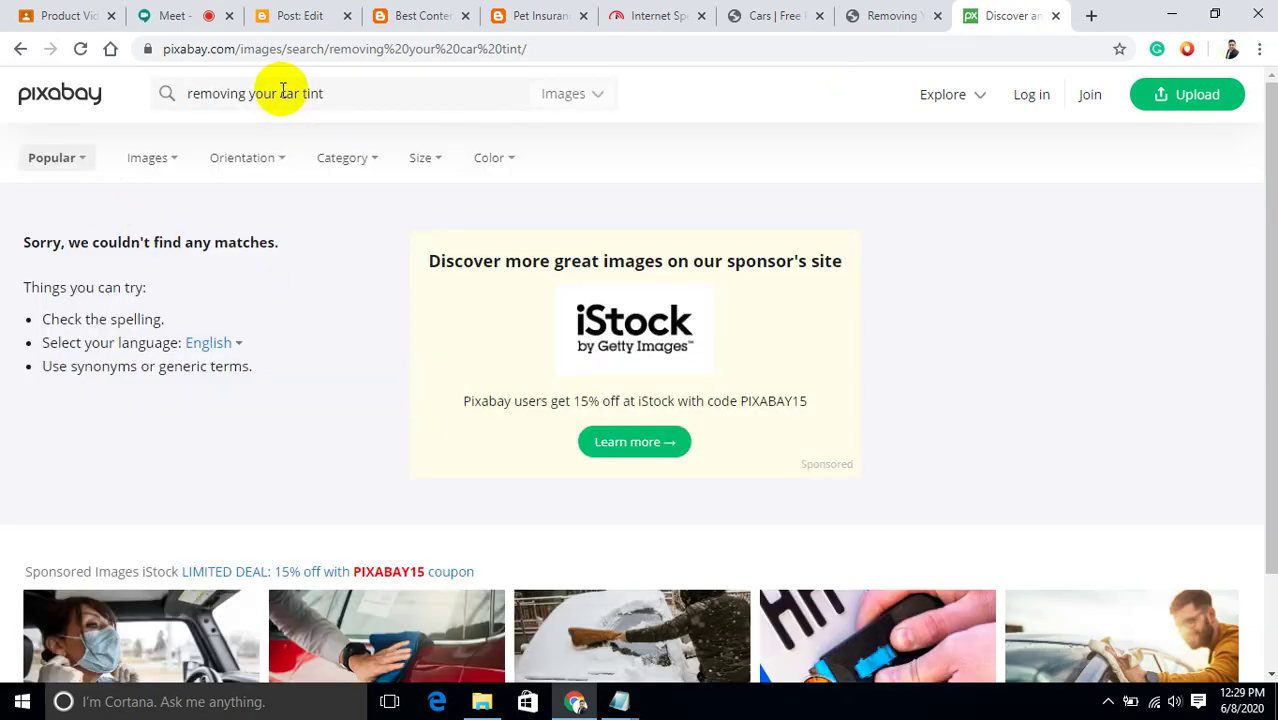
Shorten the query to 'car tint' and search Images.
{"action": "left_click_drag", "start_coordinate": [279, 92], "coordinate": [63, 100]}
{"action": "key", "text": "BackSpace"}
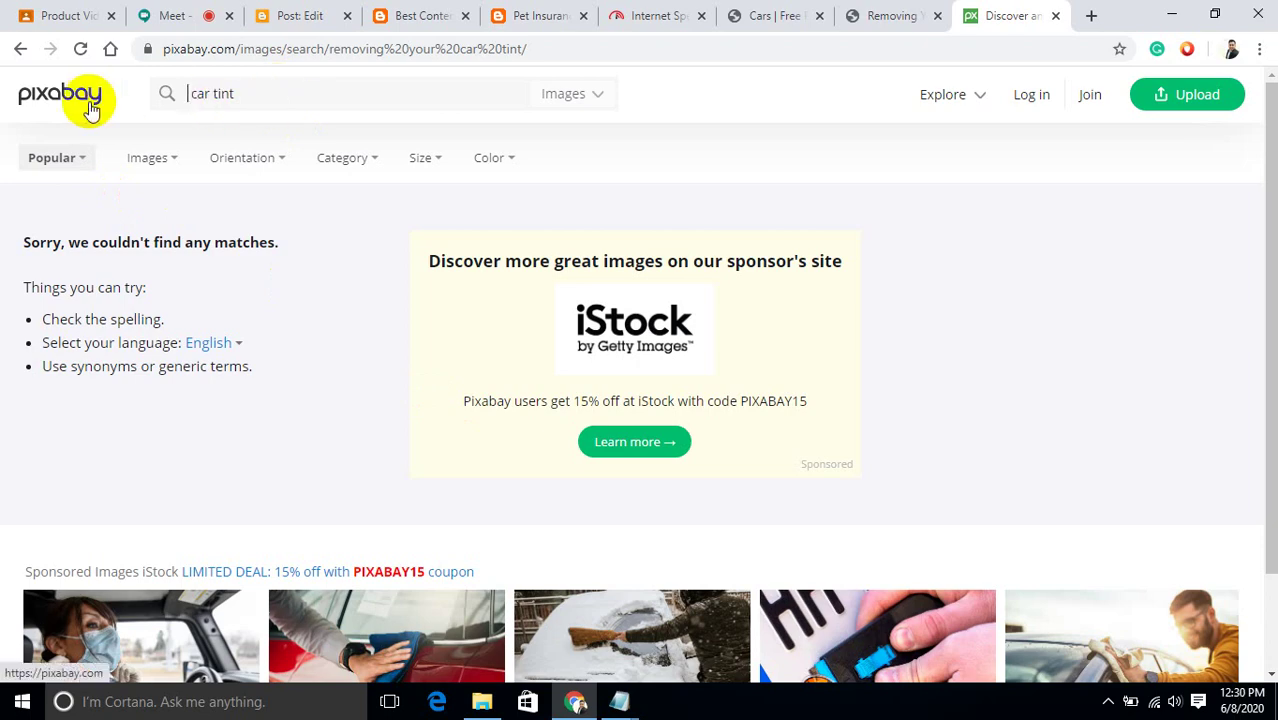
{"action": "left_click", "coordinate": [564, 100]}
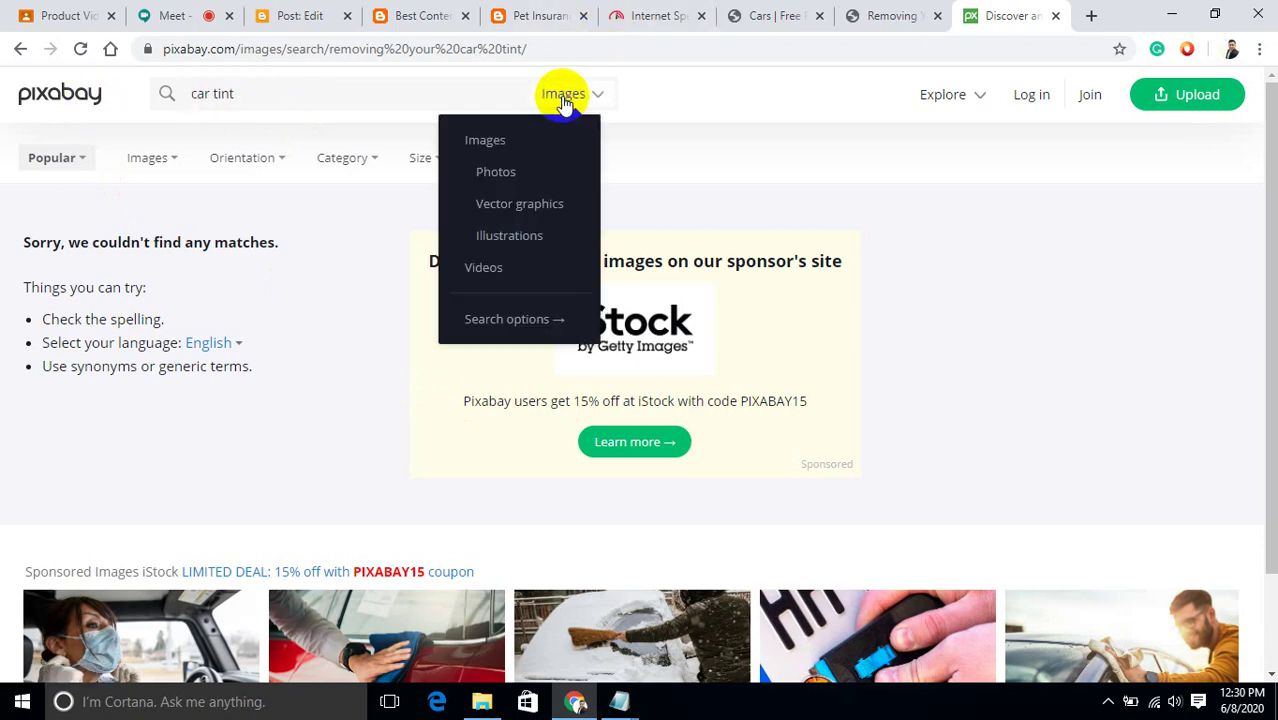
{"action": "left_click", "coordinate": [499, 135]}
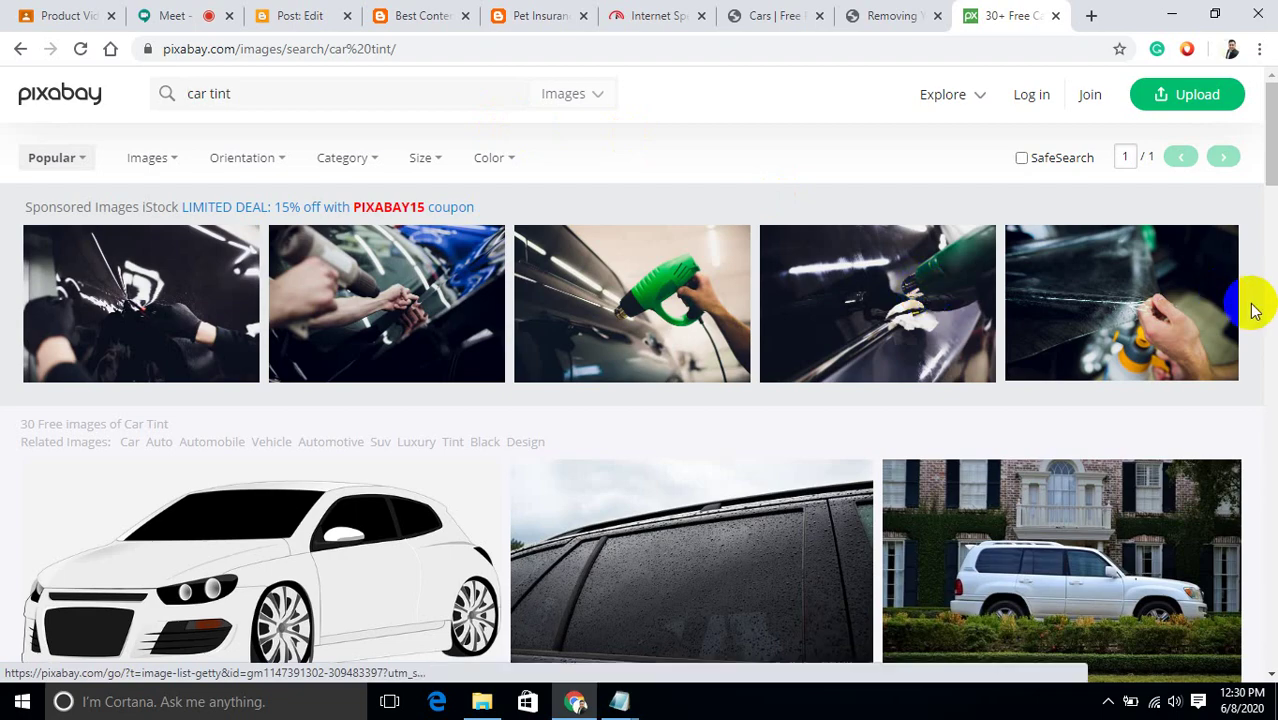
Open the first sponsored tint photo's iStock page, translate it to English, and return to results.
{"action": "left_click_drag", "start_coordinate": [1269, 165], "coordinate": [1272, 178]}
{"action": "scroll", "coordinate": [639, 374], "scroll_direction": "down", "scroll_amount": 2}
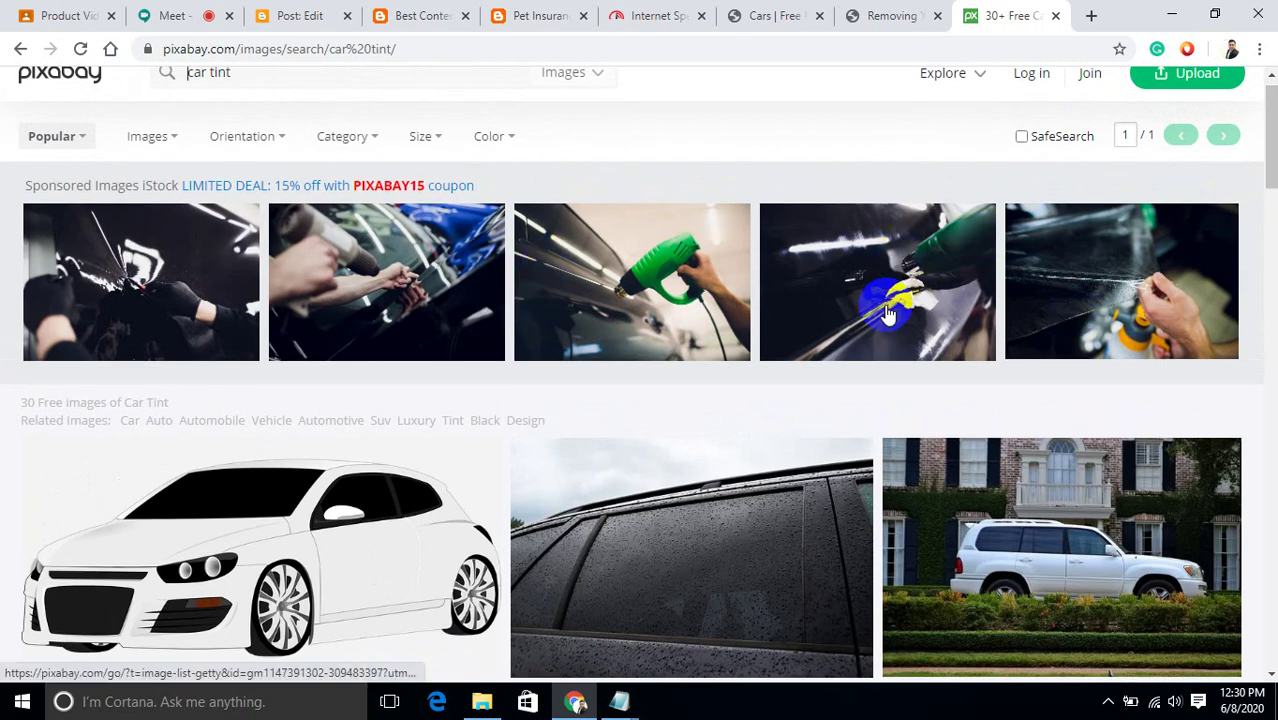
{"action": "left_click", "coordinate": [174, 286]}
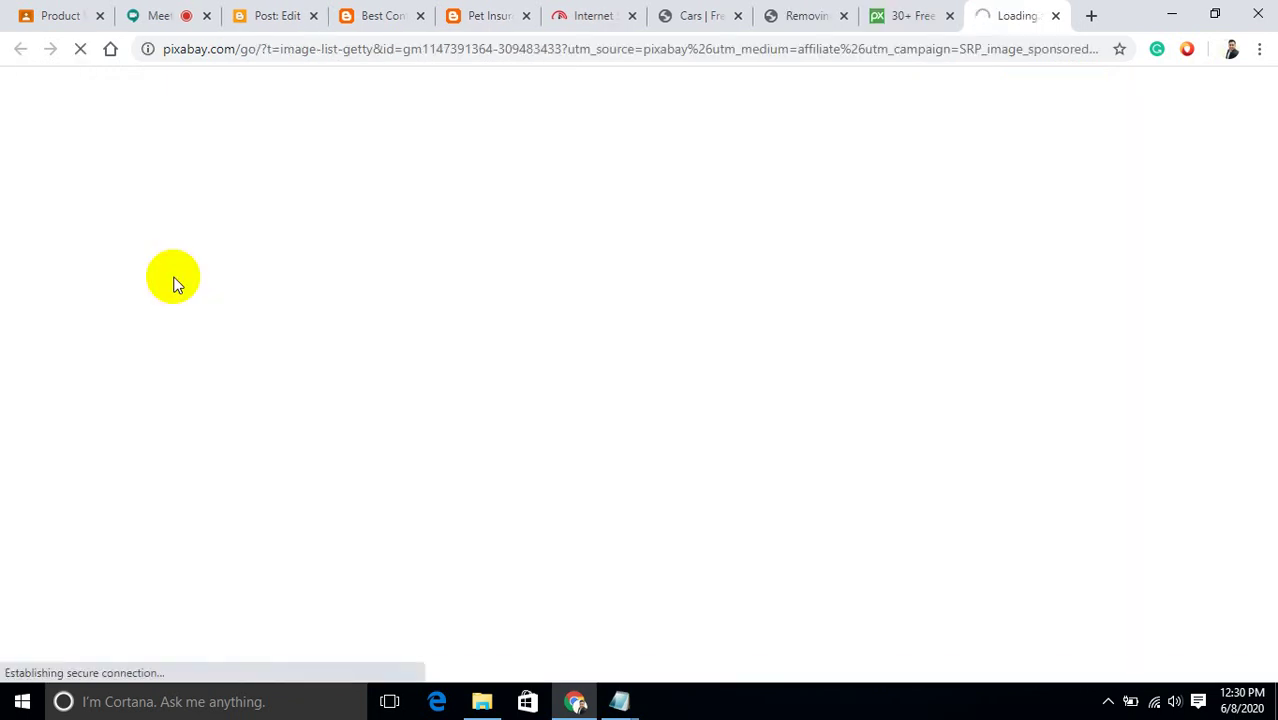
{"action": "left_click", "coordinate": [900, 14]}
{"action": "left_click", "coordinate": [995, 14]}
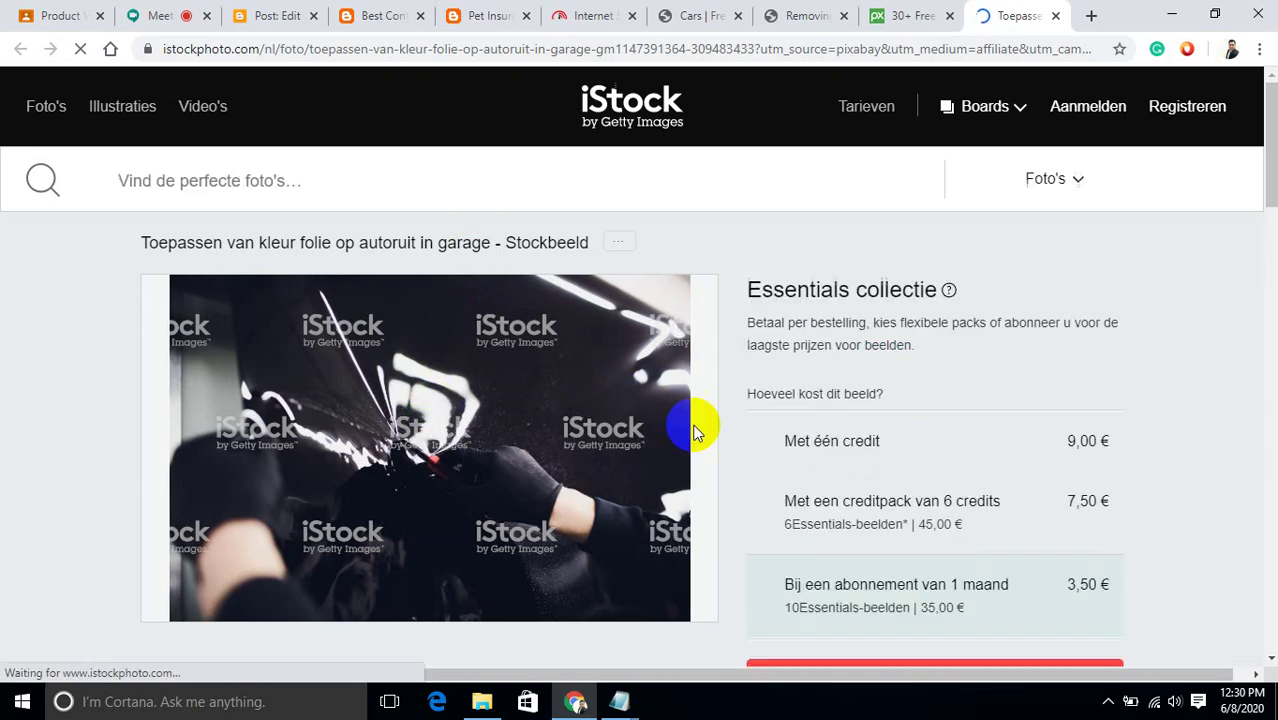
{"action": "left_click", "coordinate": [984, 85]}
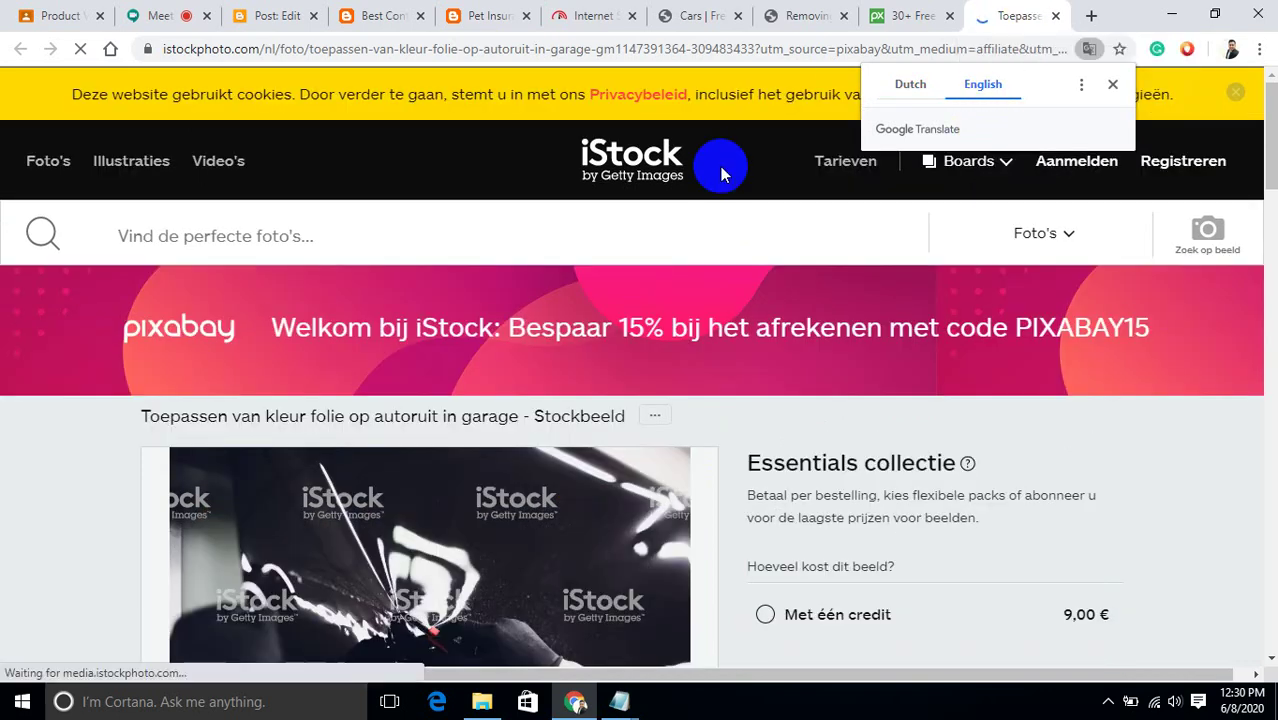
{"action": "left_click", "coordinate": [896, 13]}
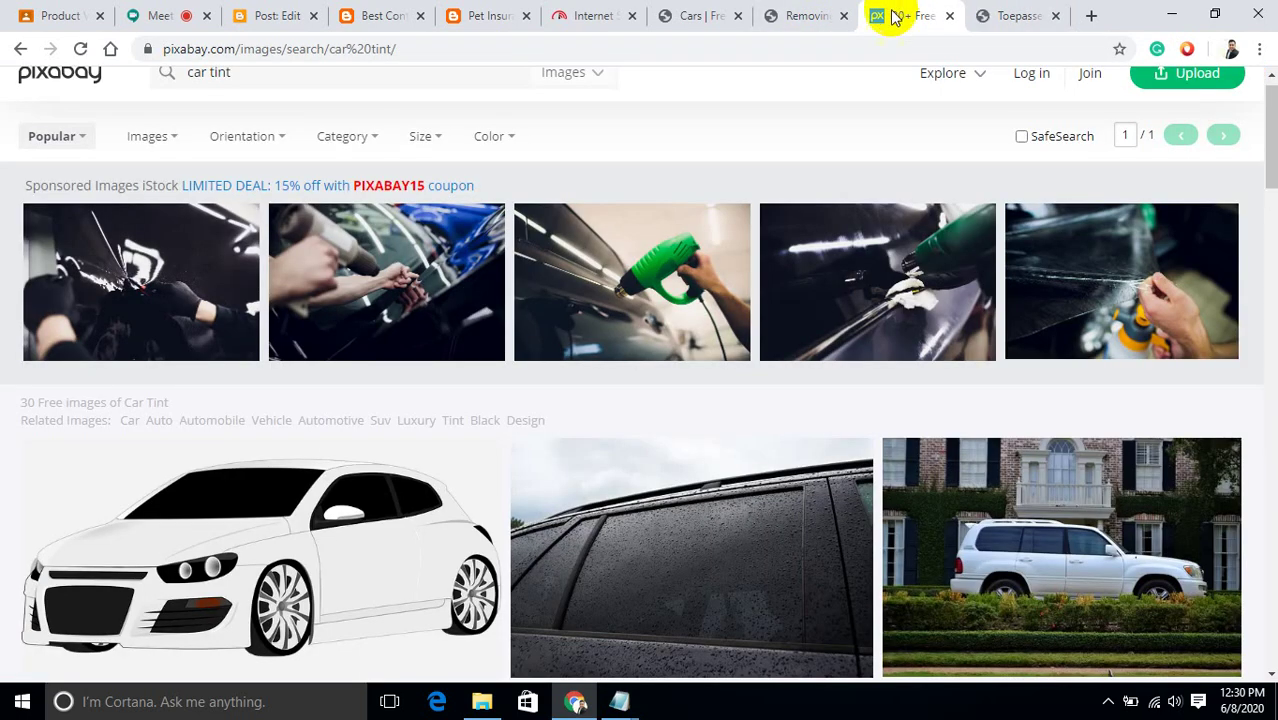
Save the second sponsored tint photo to Downloads as 'car'.
{"action": "left_click", "coordinate": [416, 305]}
{"action": "right_click", "coordinate": [413, 299]}
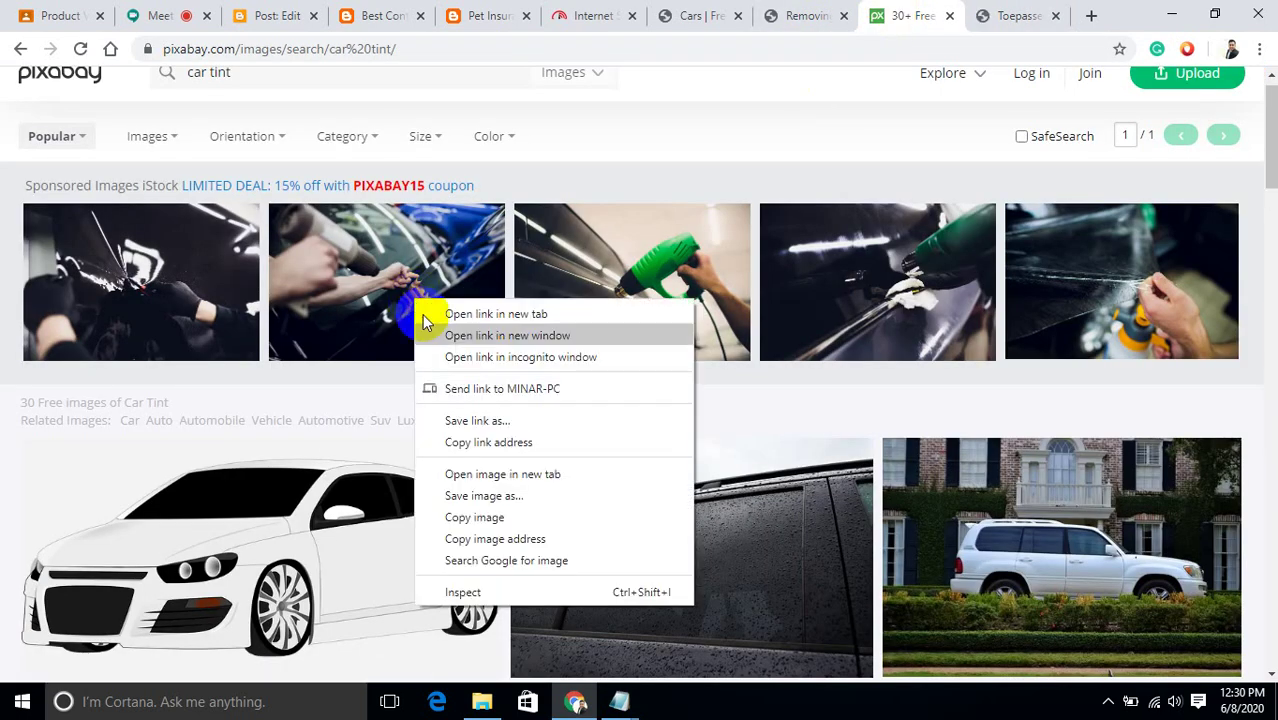
{"action": "left_click", "coordinate": [464, 495]}
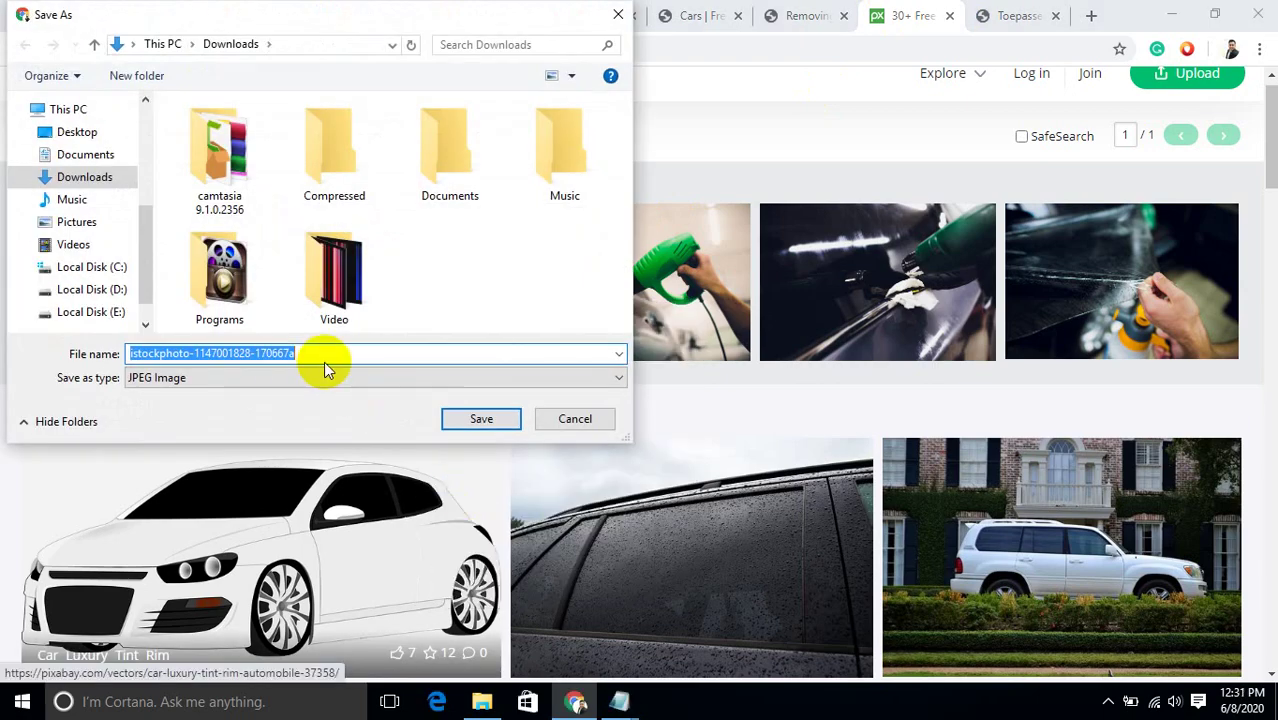
{"action": "type", "text": "car"}
{"action": "key", "text": "Return"}
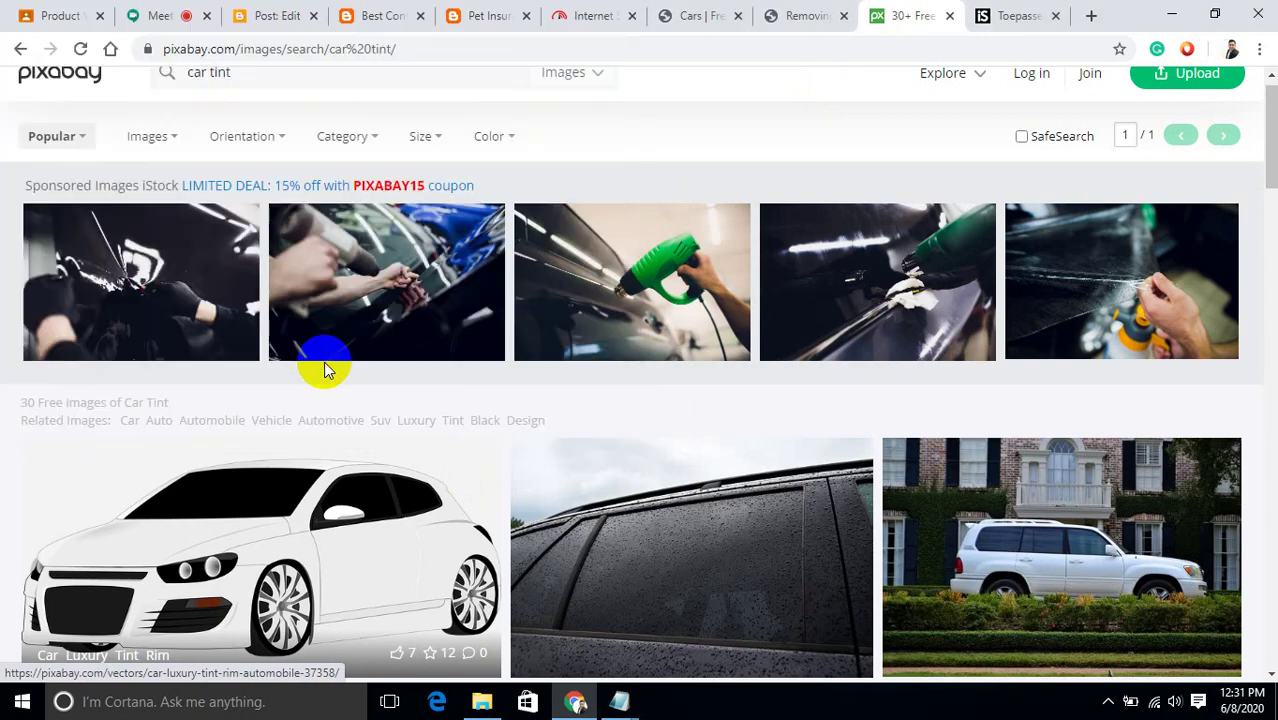
Preview car.jpg in the Photos viewer, then close it.
{"action": "left_click", "coordinate": [76, 654]}
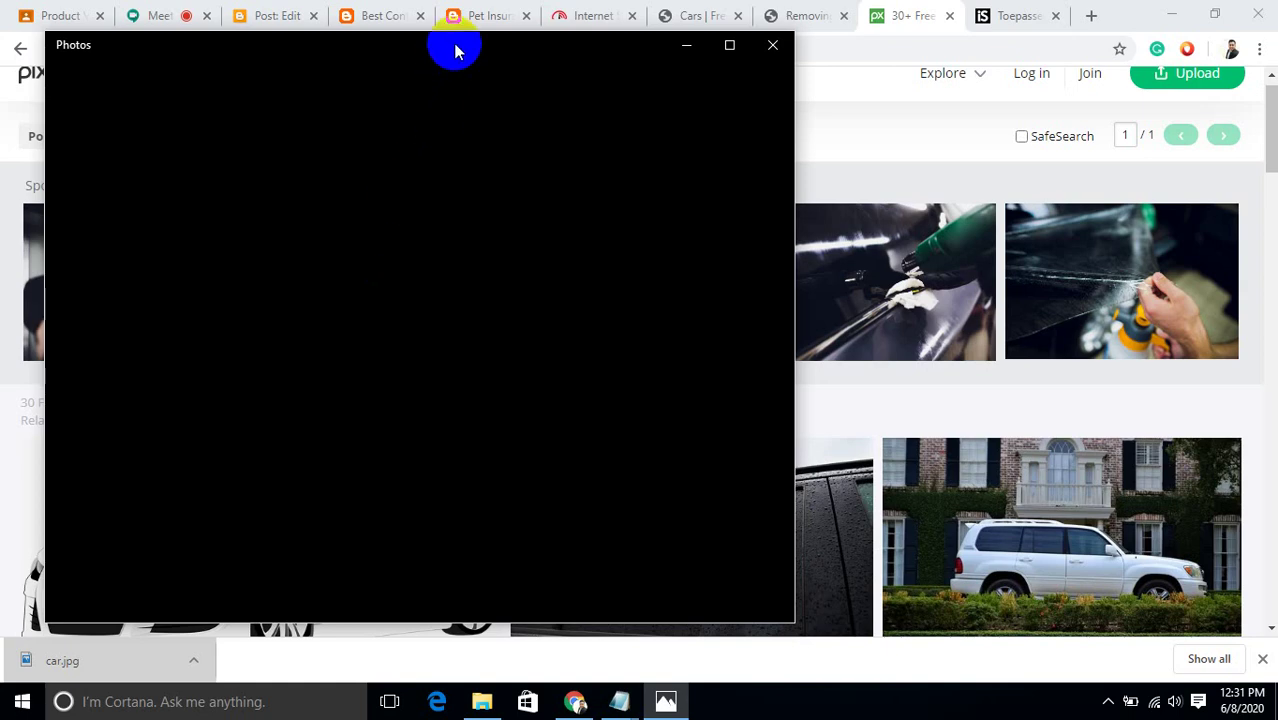
{"action": "left_click_drag", "start_coordinate": [456, 50], "coordinate": [686, 76]}
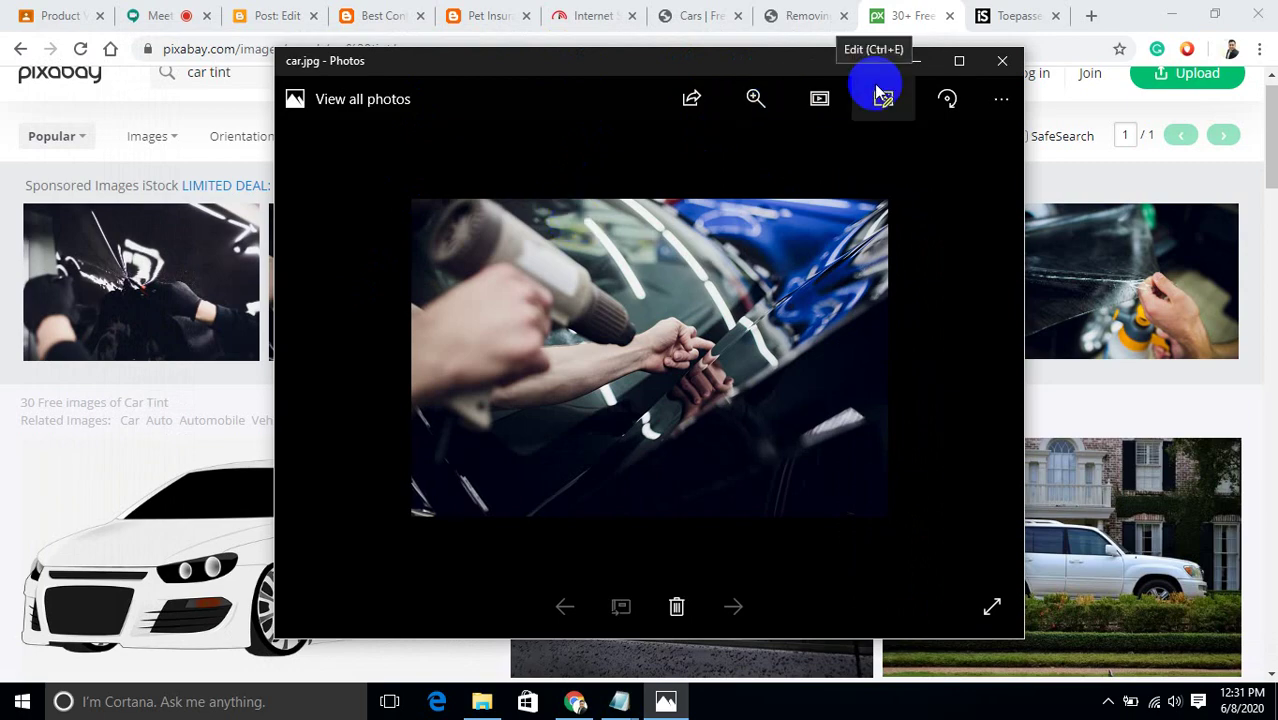
{"action": "left_click", "coordinate": [1002, 61]}
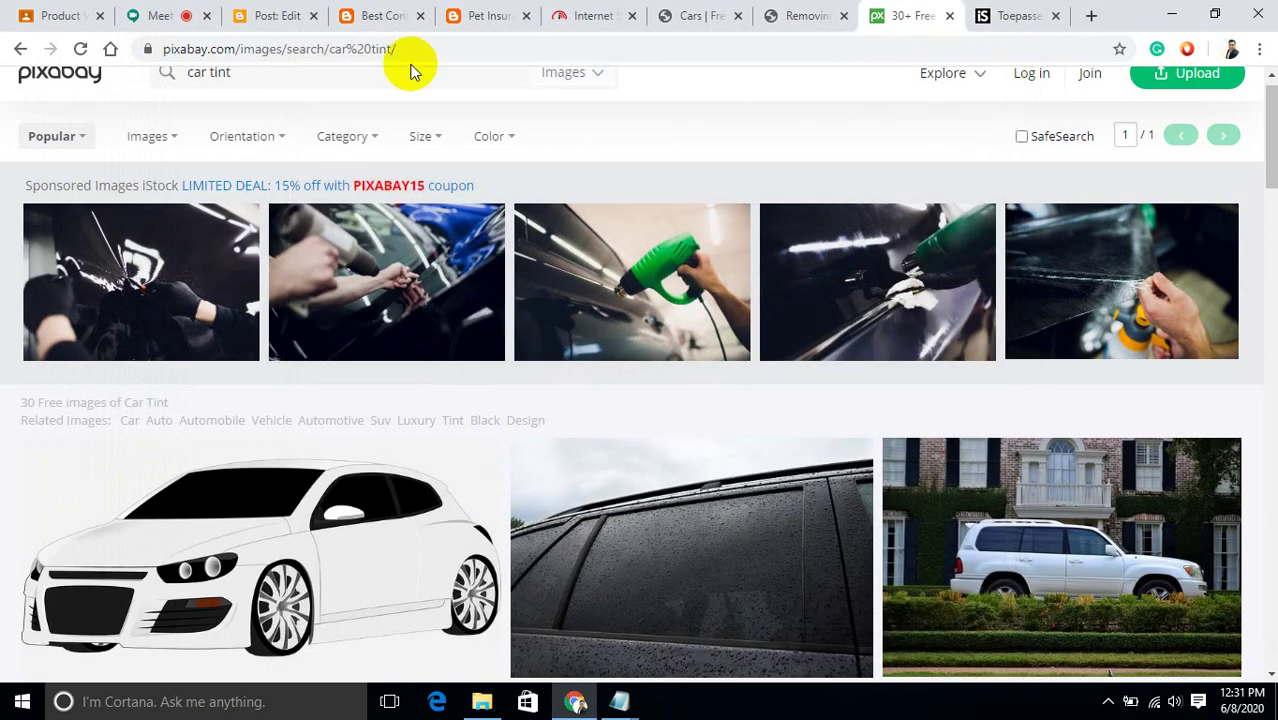
In the Removing Your Car Tint post, add an empty line after the paragraph ending 'other non-trivial matter.'.
{"action": "left_click", "coordinate": [285, 14]}
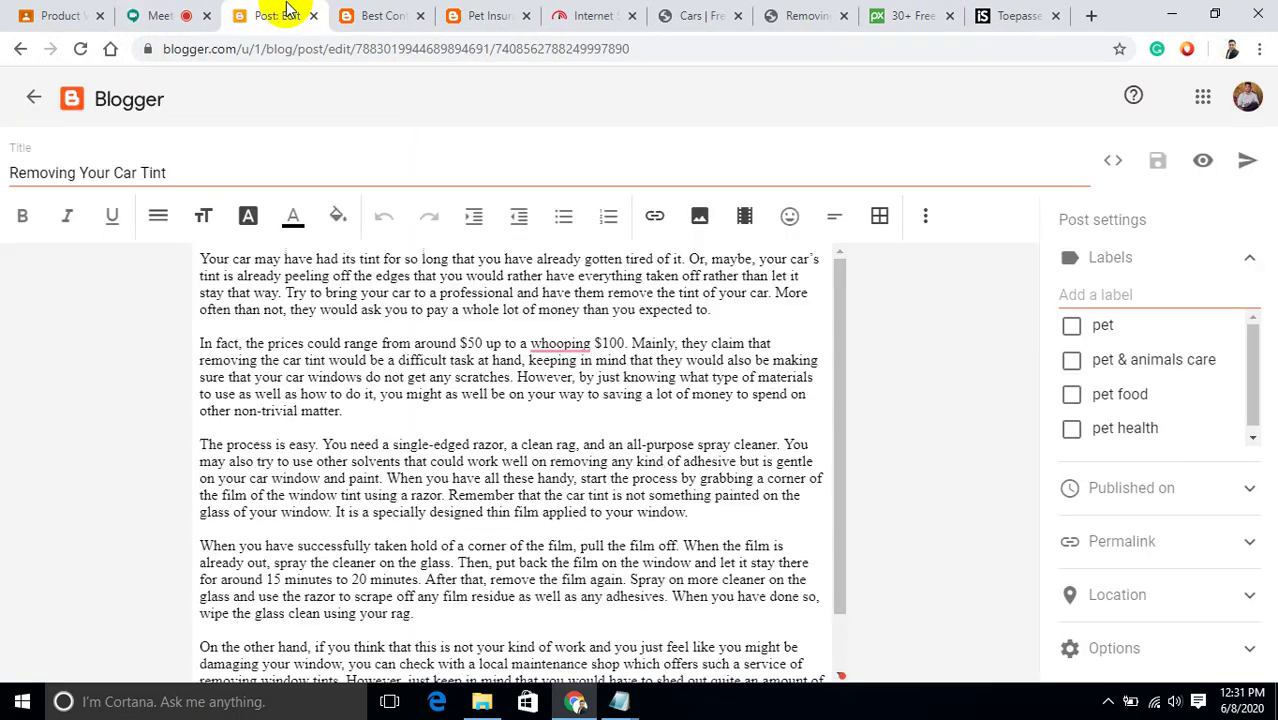
{"action": "left_click", "coordinate": [374, 410]}
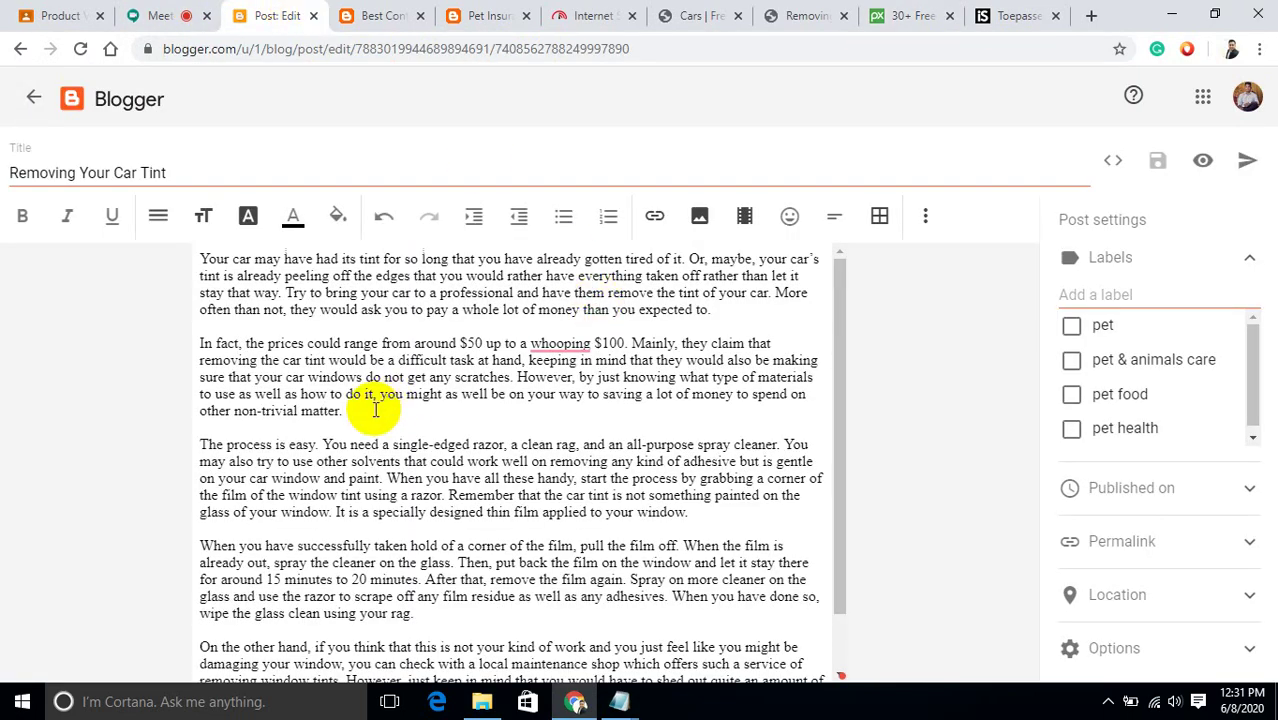
{"action": "key", "text": "Return"}
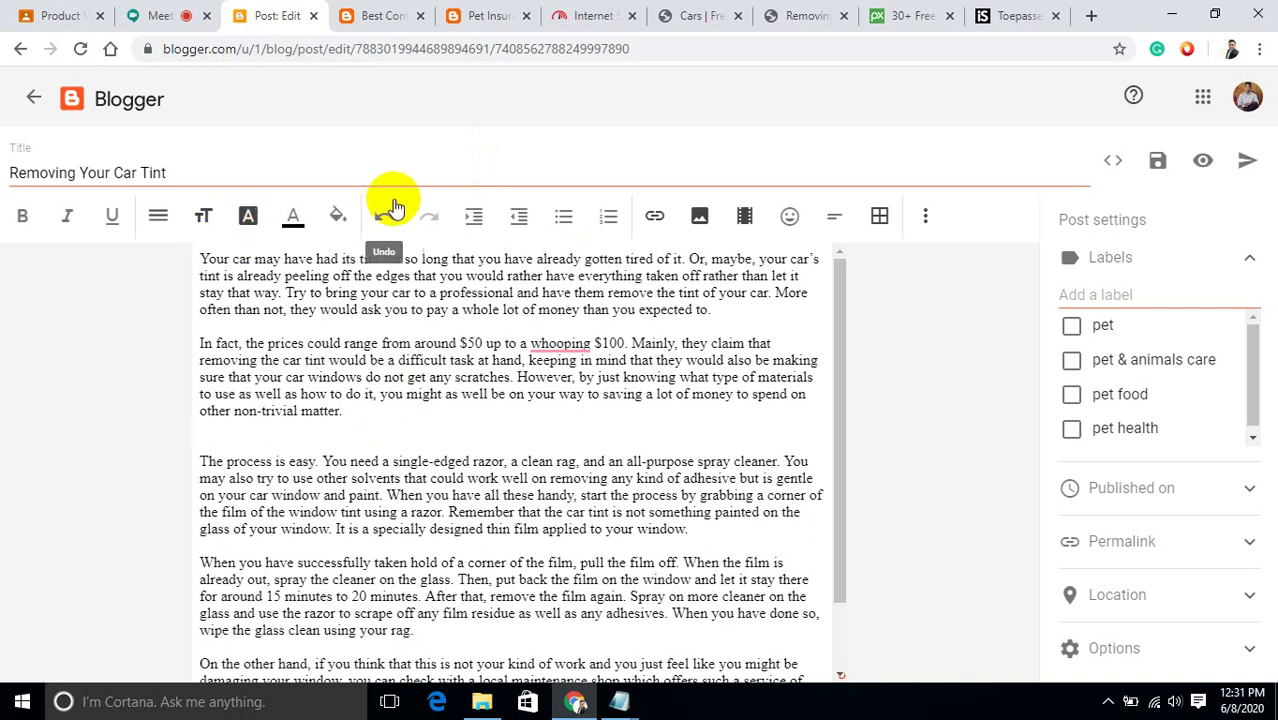
Upload car.jpg from the Downloads folder as the image on that new line.
{"action": "left_click", "coordinate": [704, 217]}
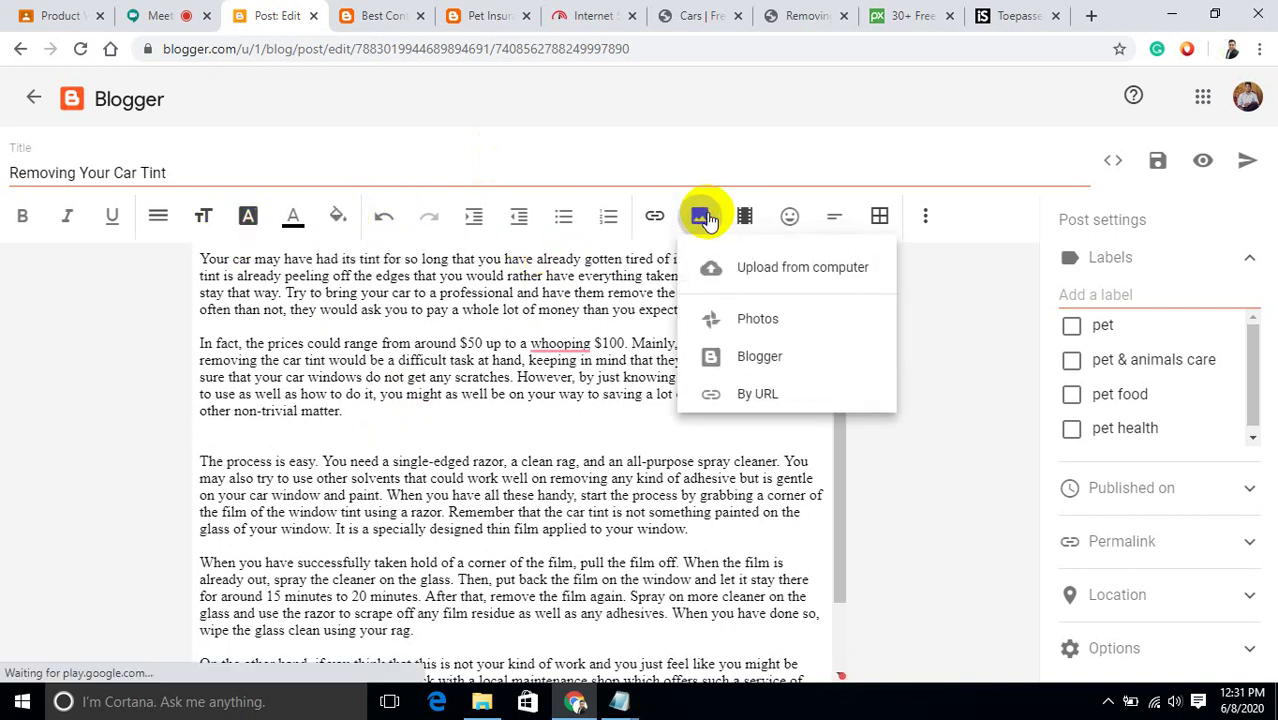
{"action": "left_click", "coordinate": [757, 398]}
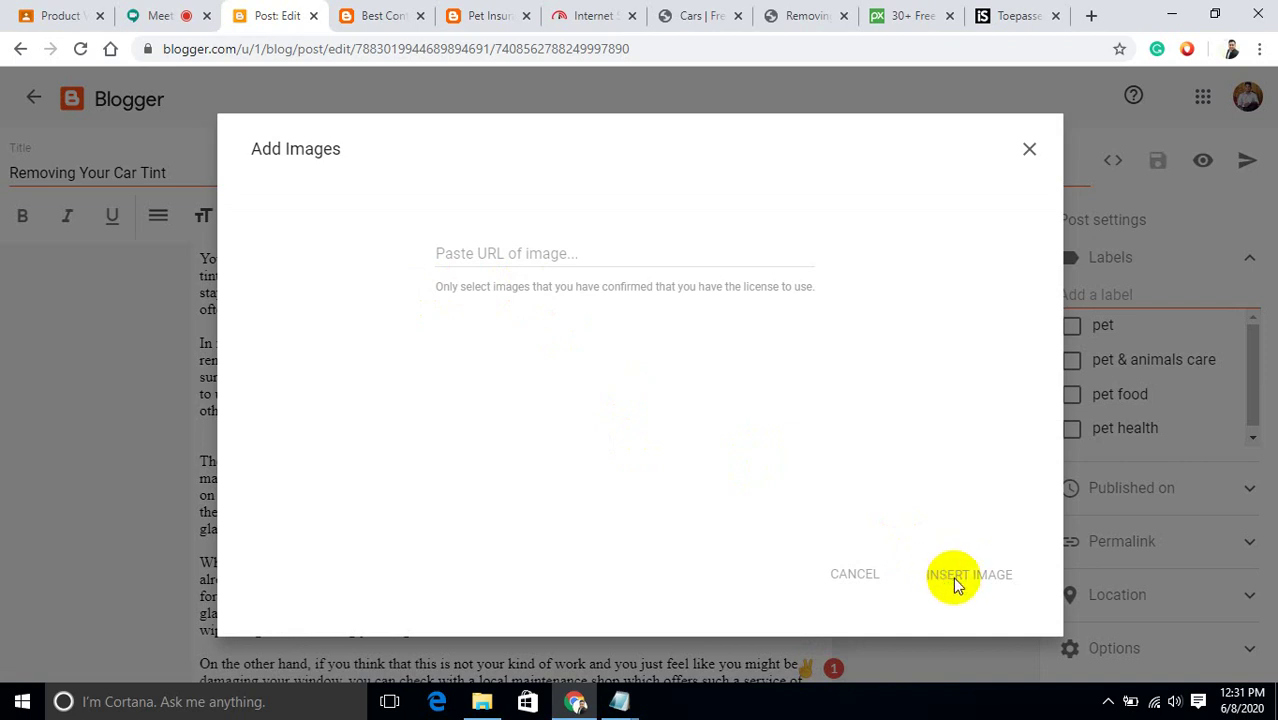
{"action": "left_click", "coordinate": [1031, 150]}
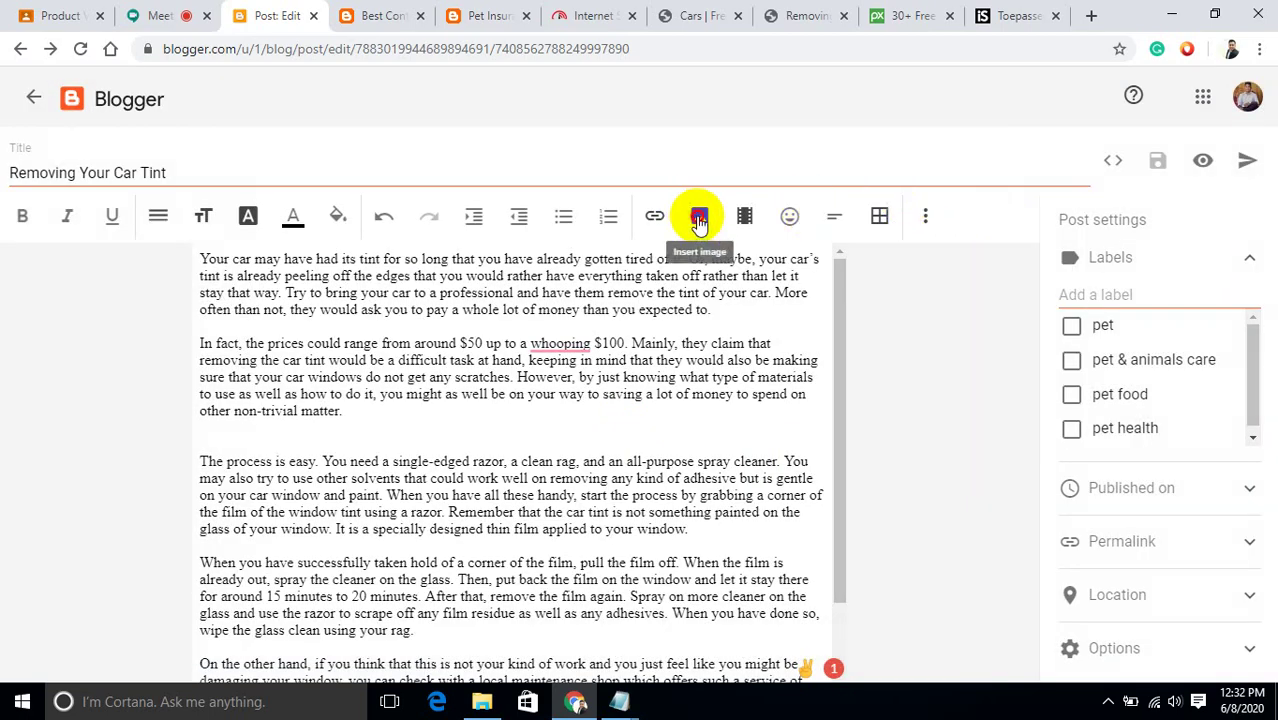
{"action": "left_click", "coordinate": [699, 218]}
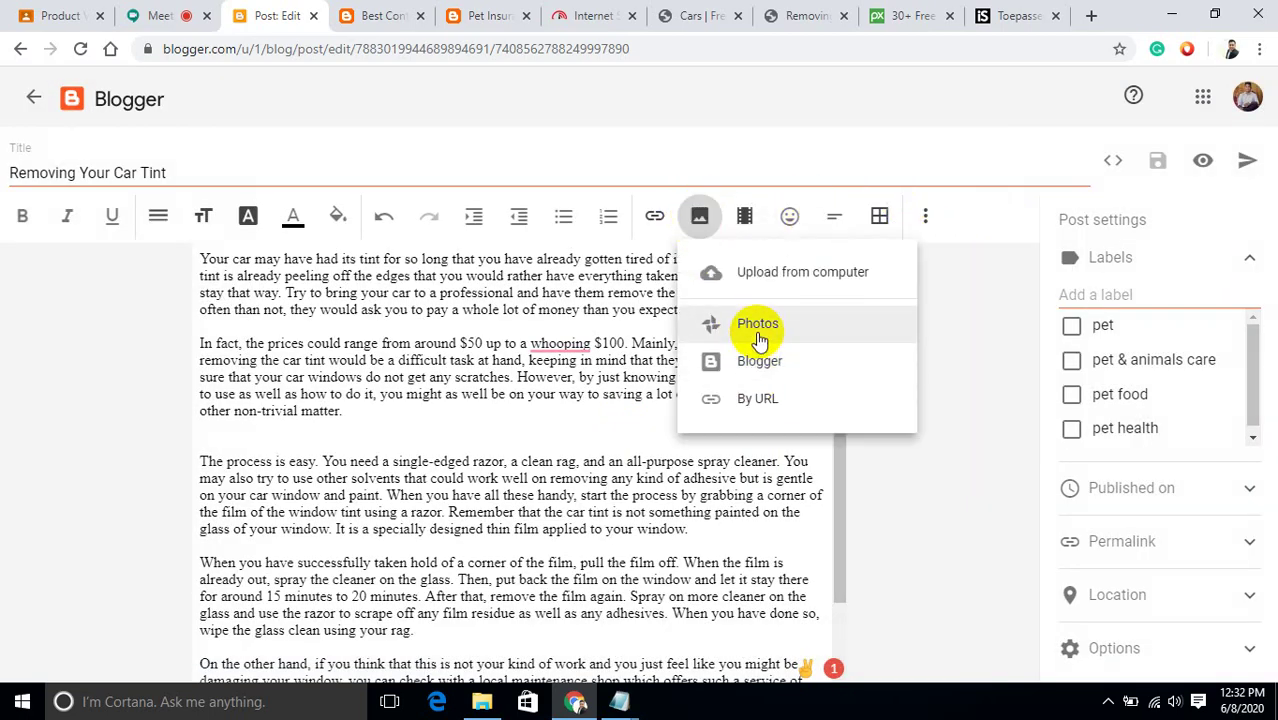
{"action": "left_click", "coordinate": [760, 270]}
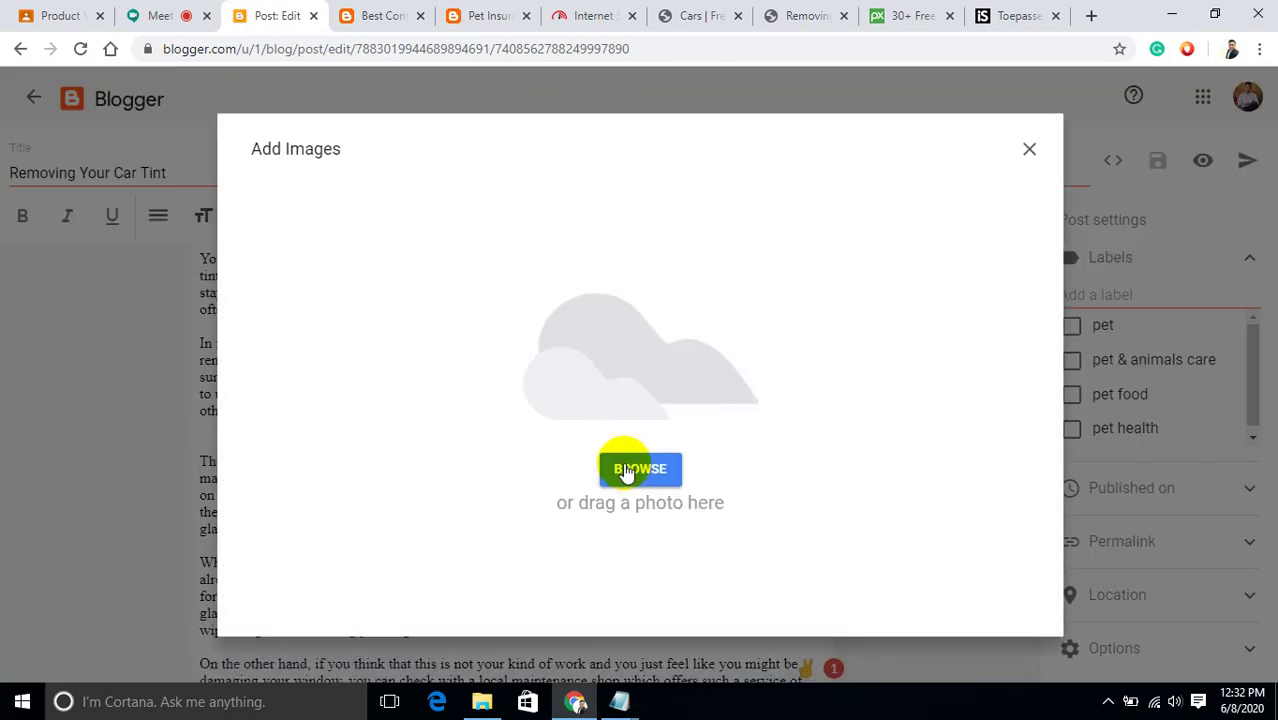
{"action": "left_click", "coordinate": [628, 472]}
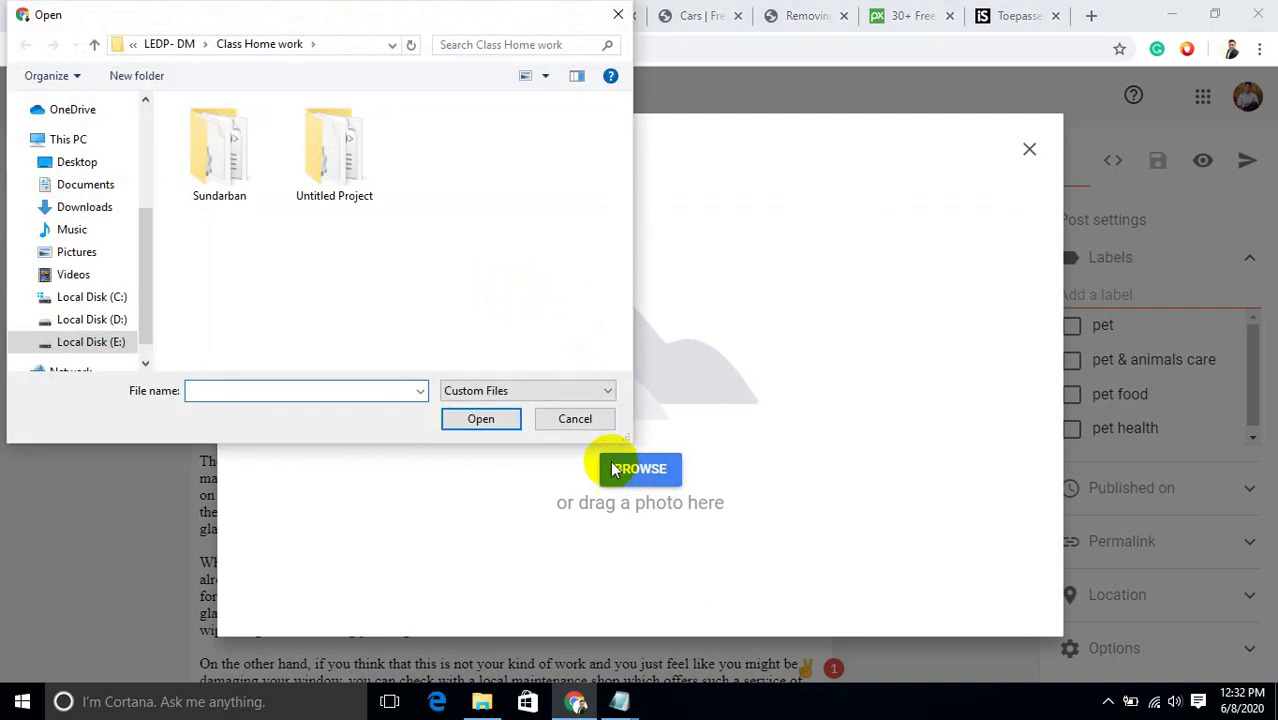
{"action": "left_click", "coordinate": [108, 211]}
{"action": "left_click_drag", "start_coordinate": [619, 194], "coordinate": [622, 288]}
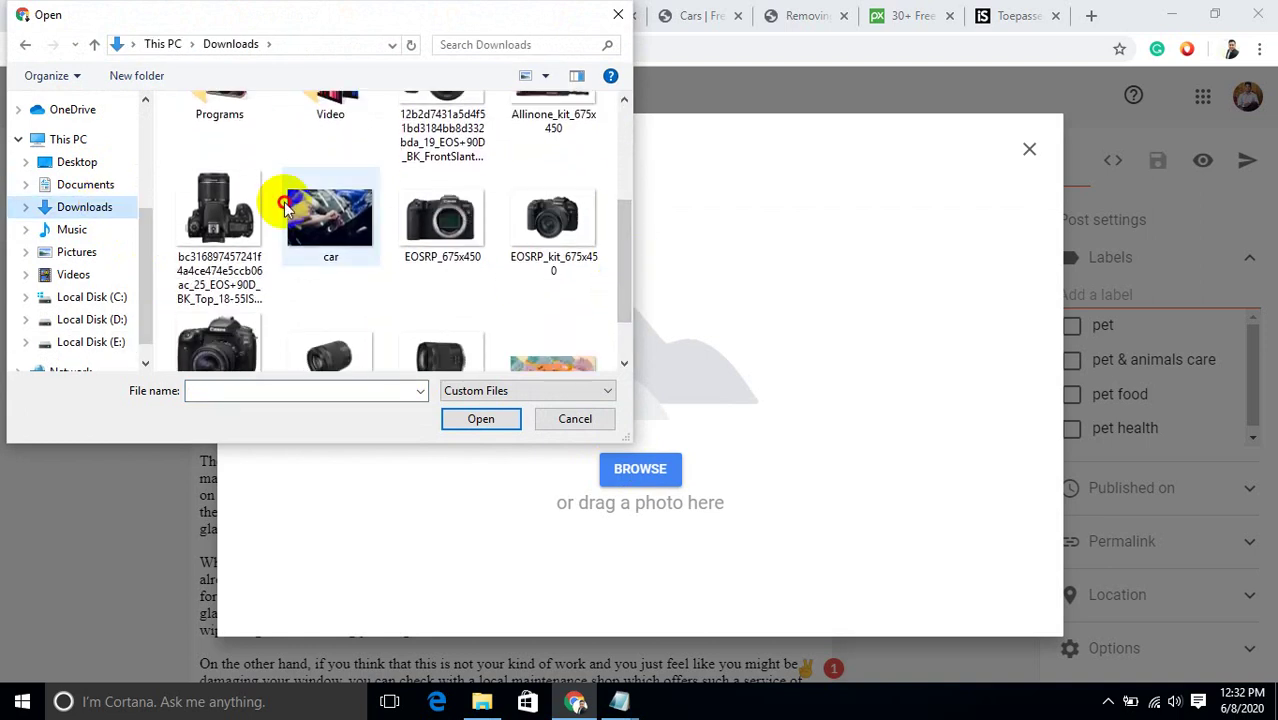
{"action": "left_click", "coordinate": [285, 205]}
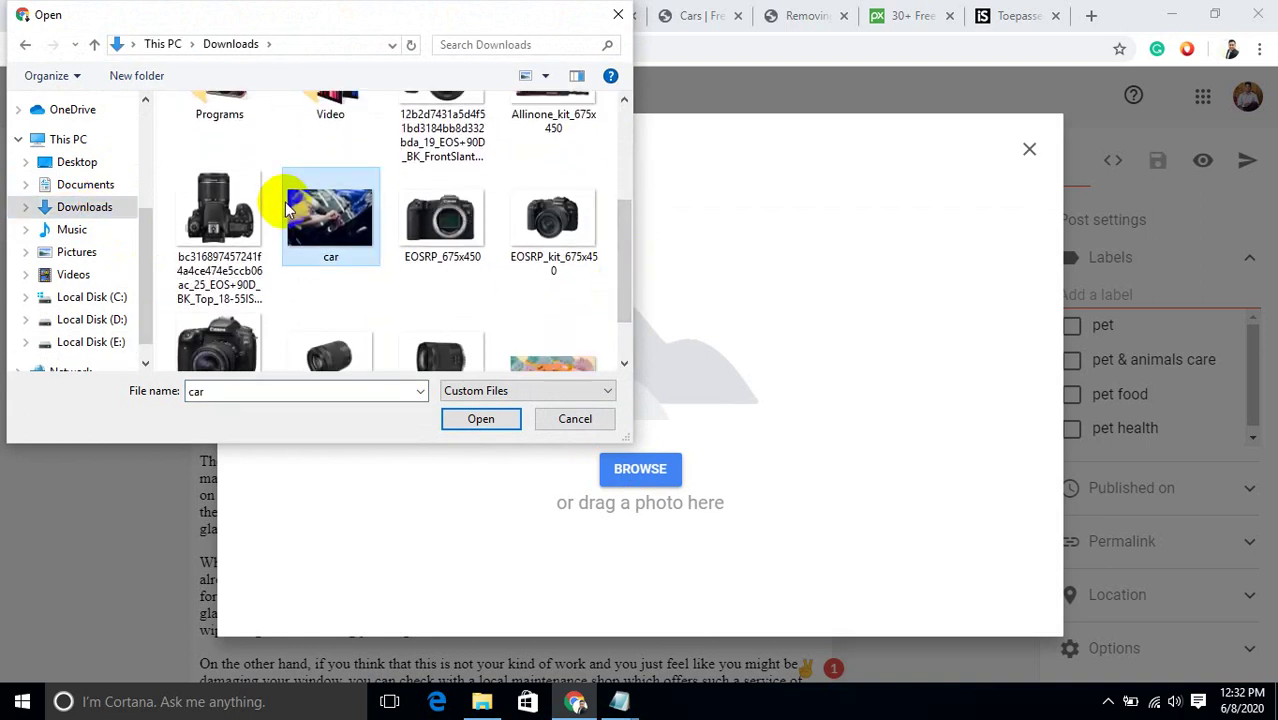
{"action": "left_click", "coordinate": [503, 427]}
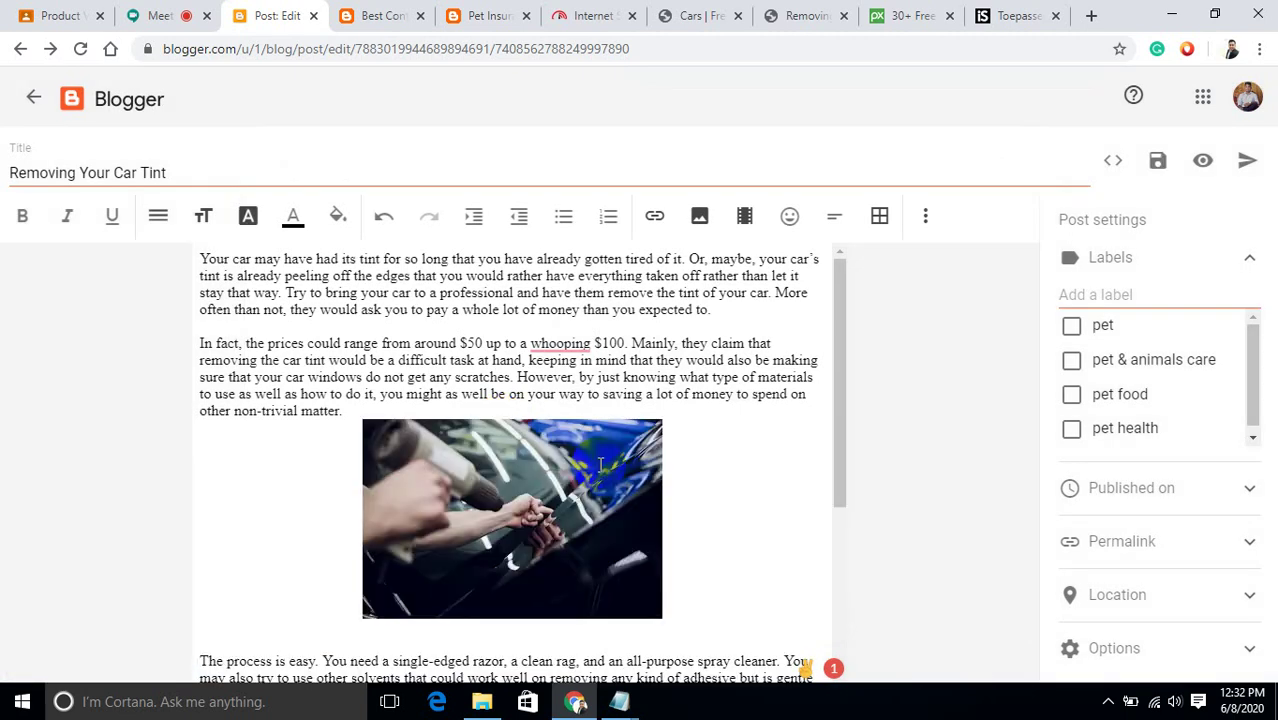
Add the labels car, car problem, car solution and car advance technology, correcting the 'car soli' typo.
{"action": "left_click", "coordinate": [469, 497]}
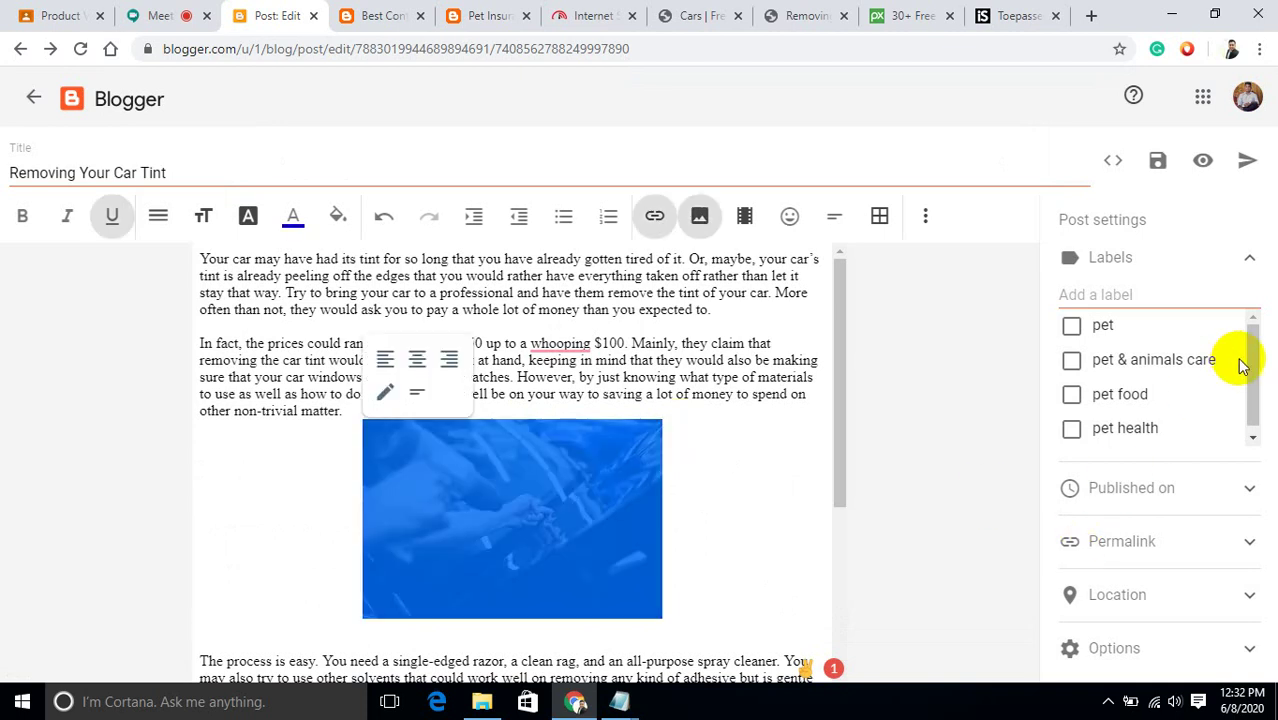
{"action": "left_click", "coordinate": [767, 490]}
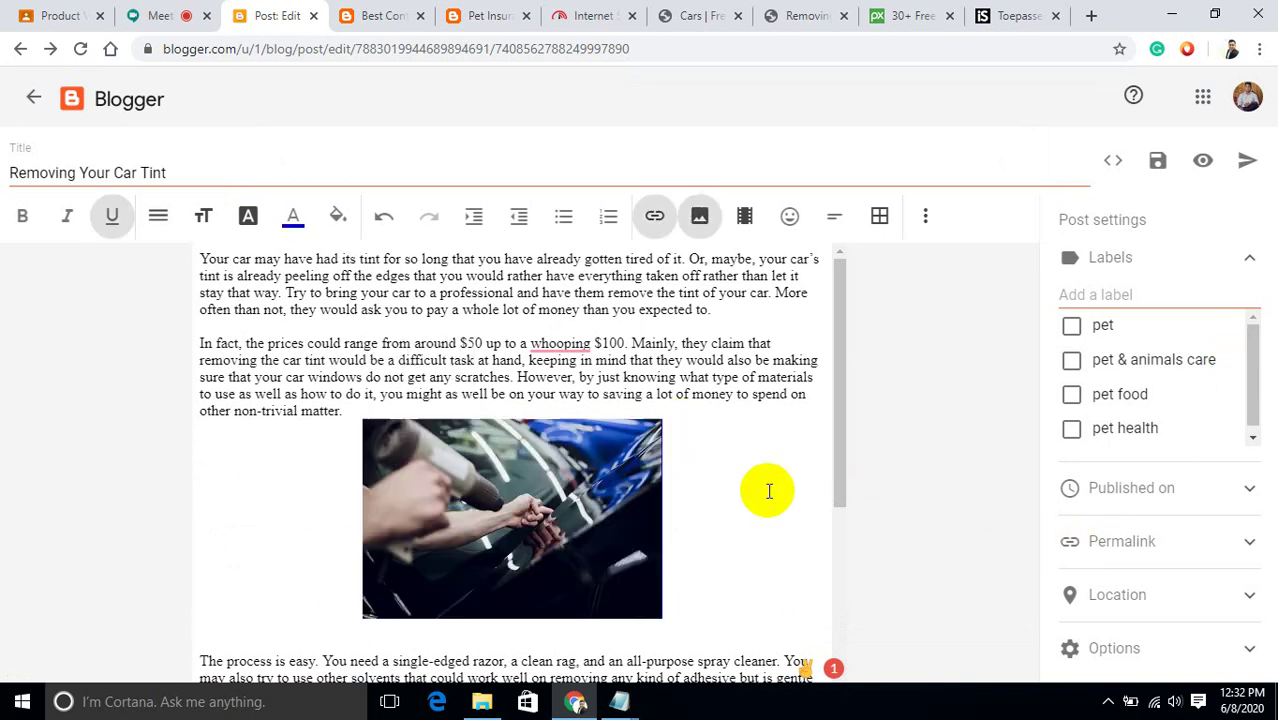
{"action": "left_click", "coordinate": [1179, 293]}
{"action": "type", "text": "car"}
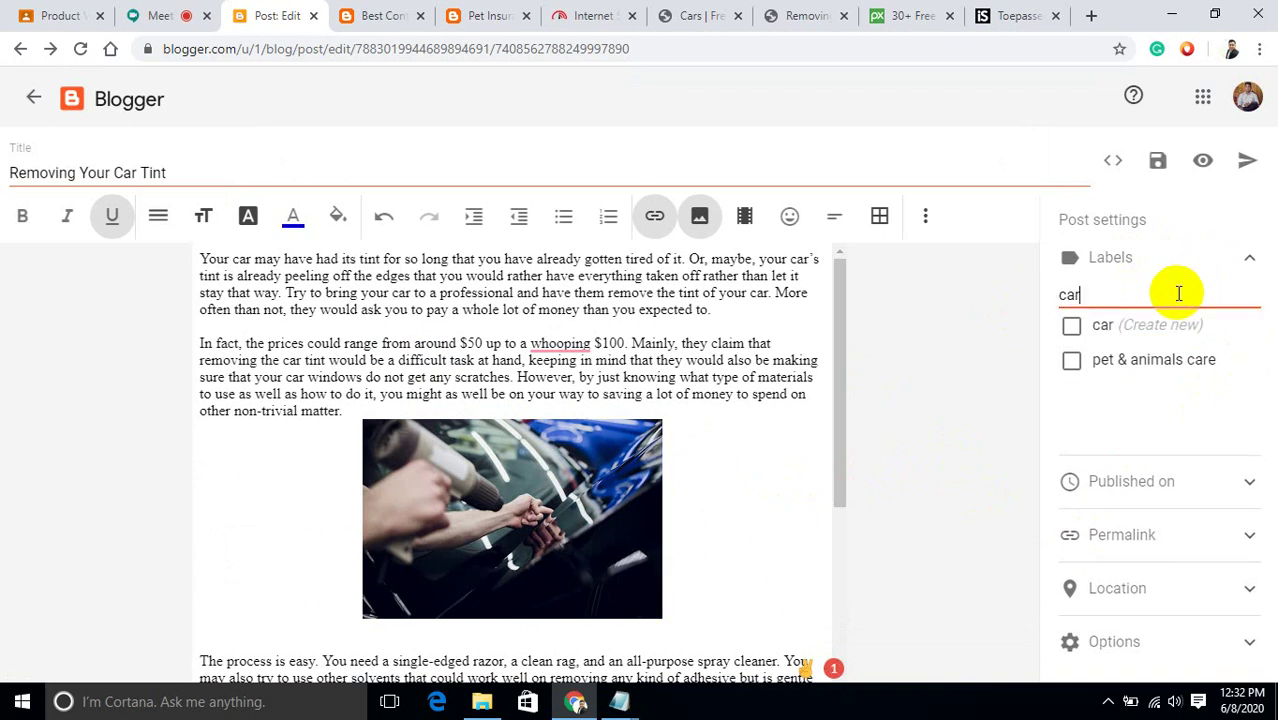
{"action": "type", "text": ","}
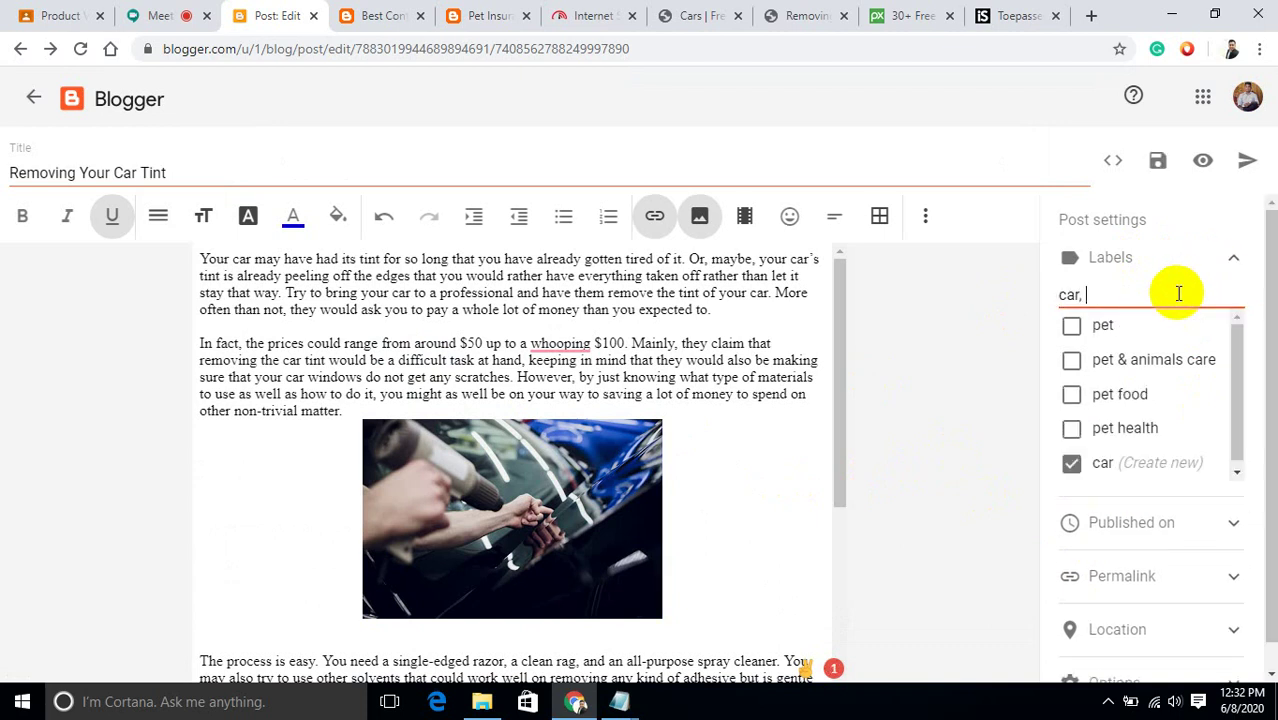
{"action": "type", "text": " car"}
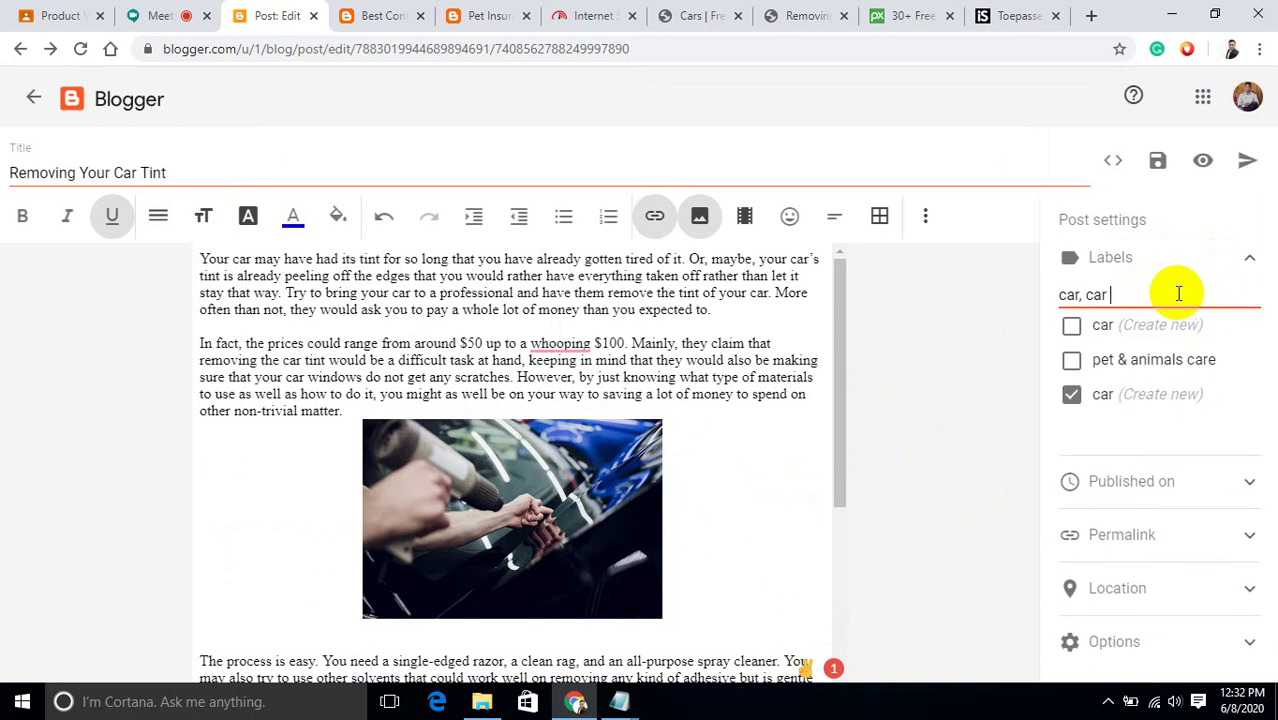
{"action": "type", "text": " prob"}
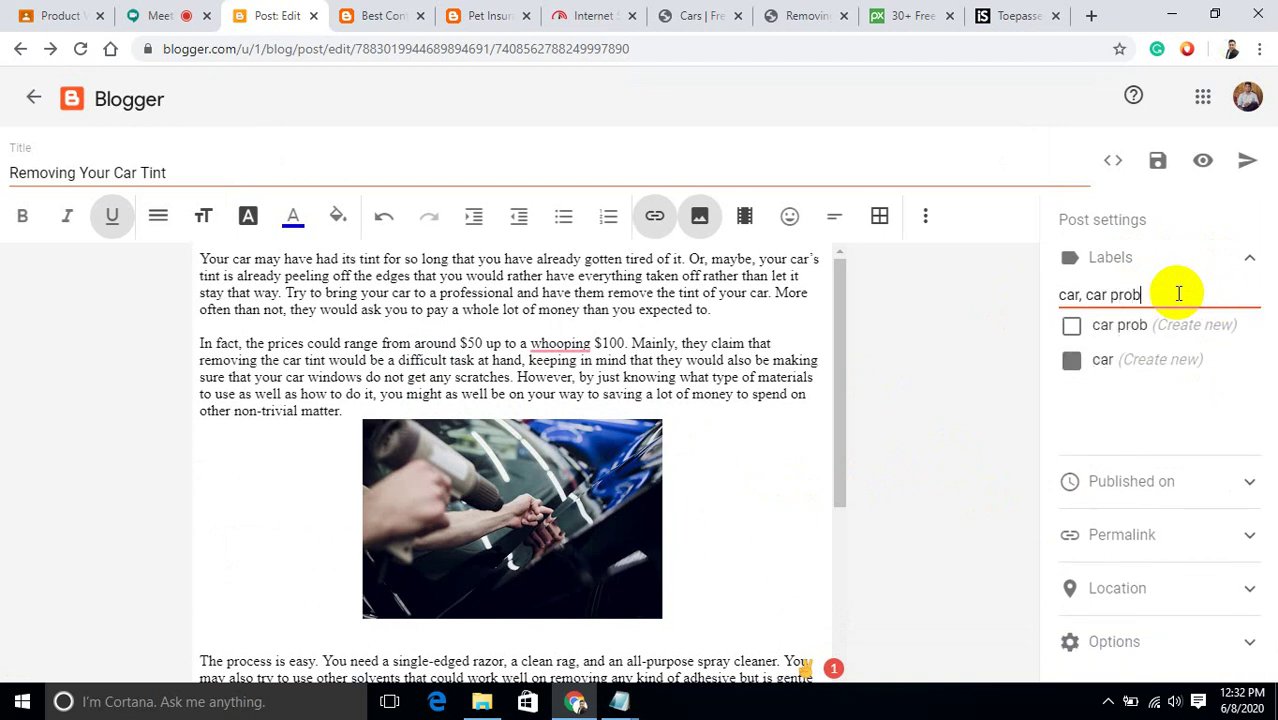
{"action": "type", "text": "lem,"}
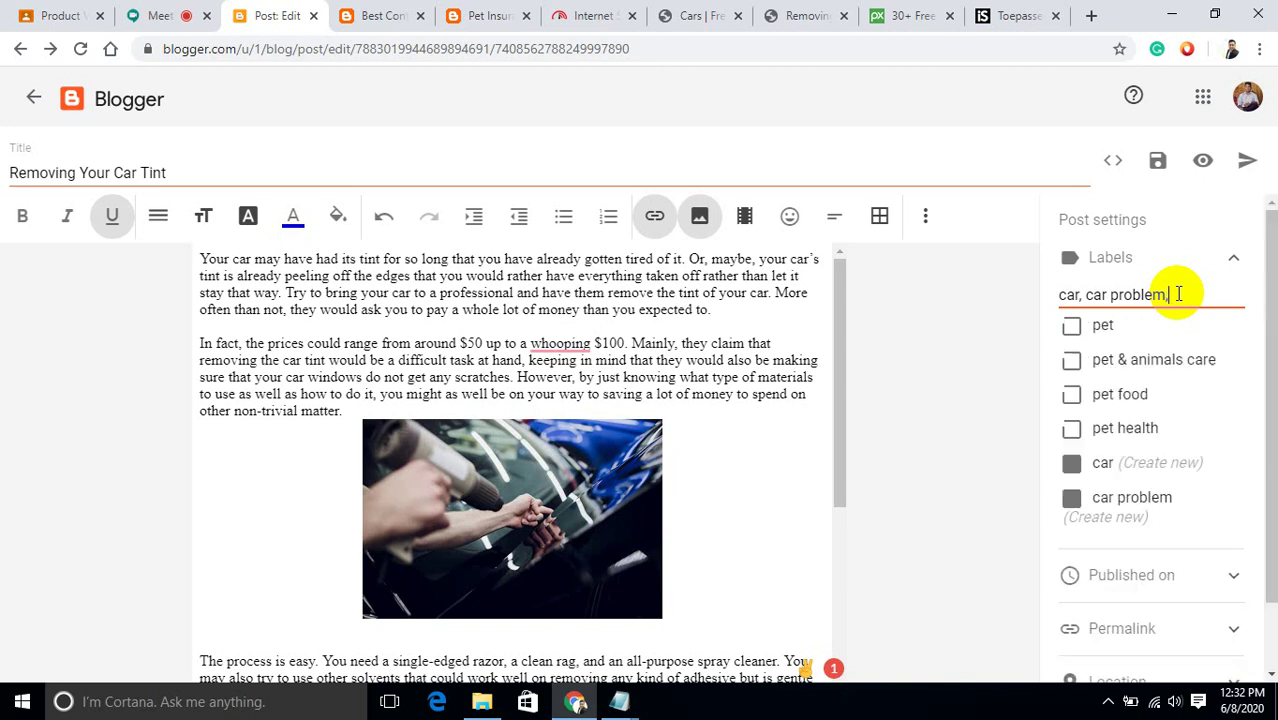
{"action": "type", "text": " car soli"}
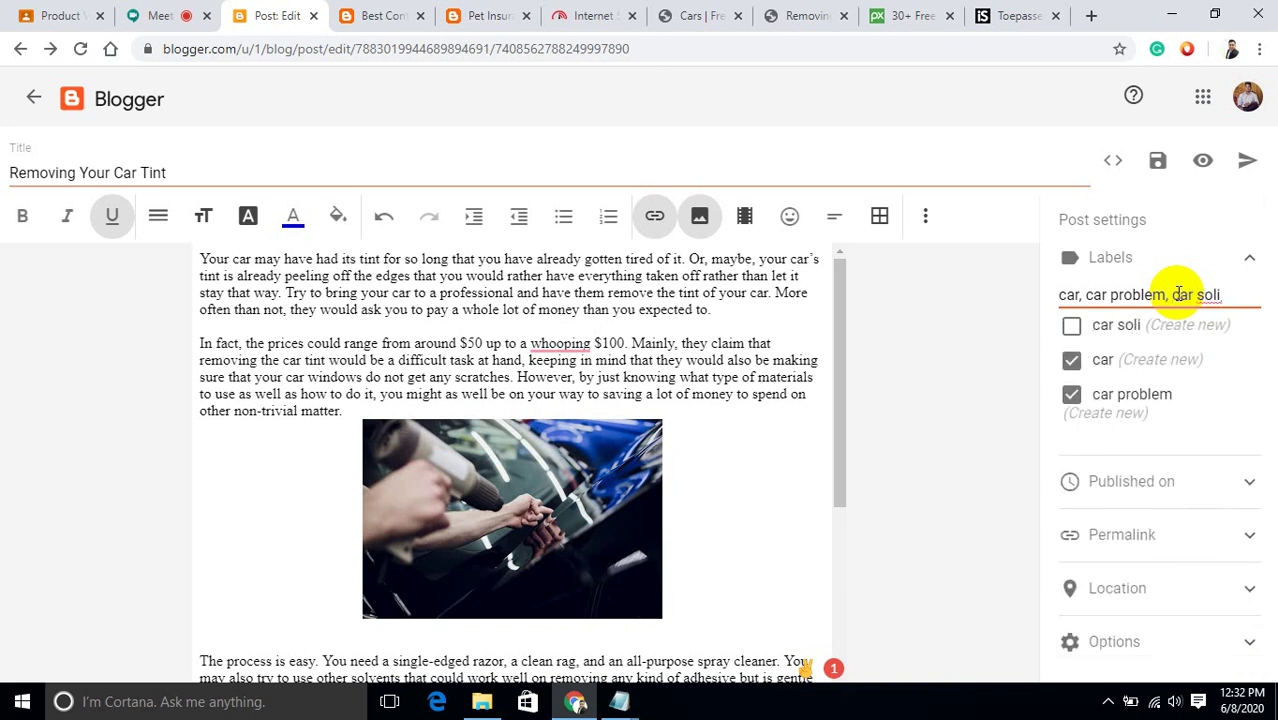
{"action": "key", "text": "BackSpace"}
{"action": "type", "text": "ution"}
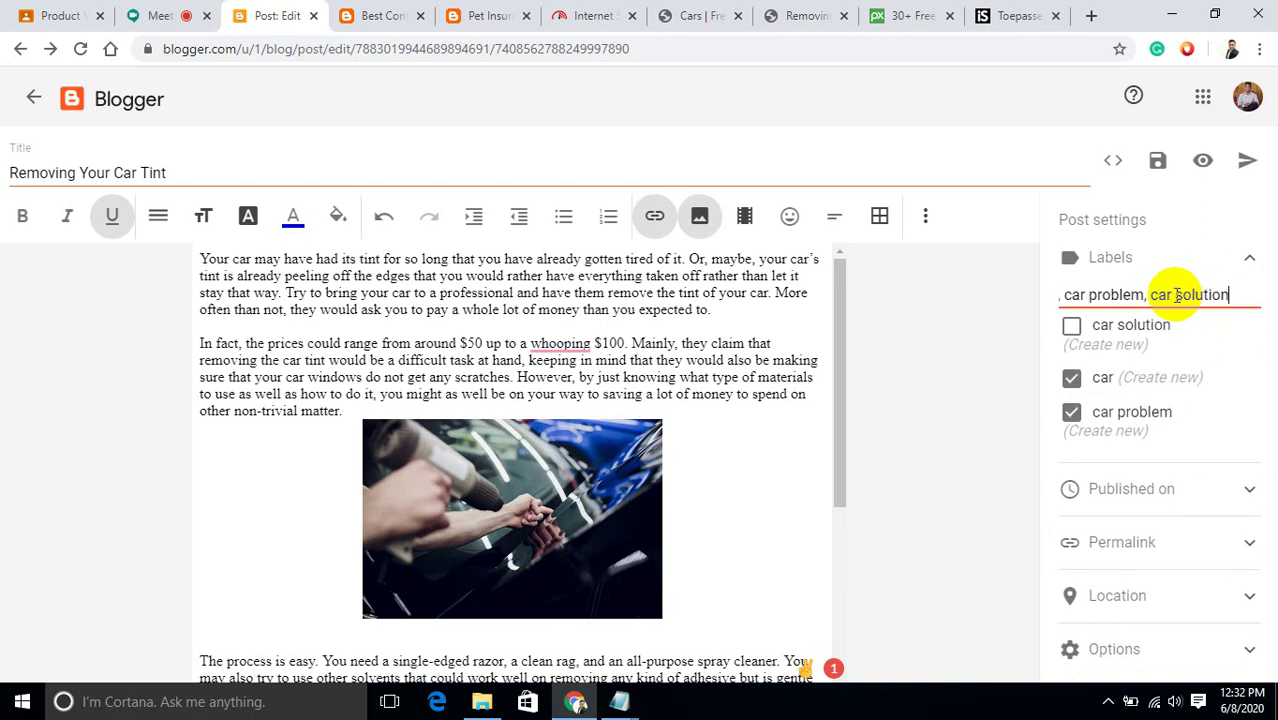
{"action": "type", "text": ", "}
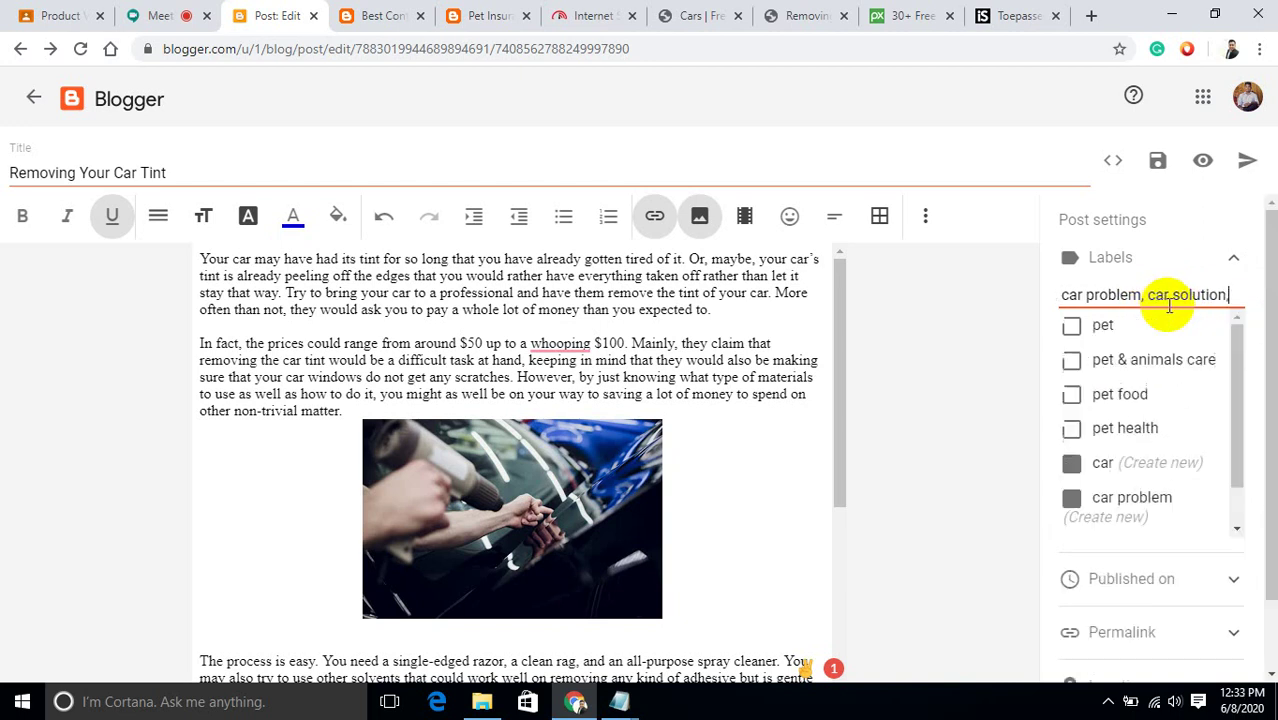
{"action": "type", "text": "car"}
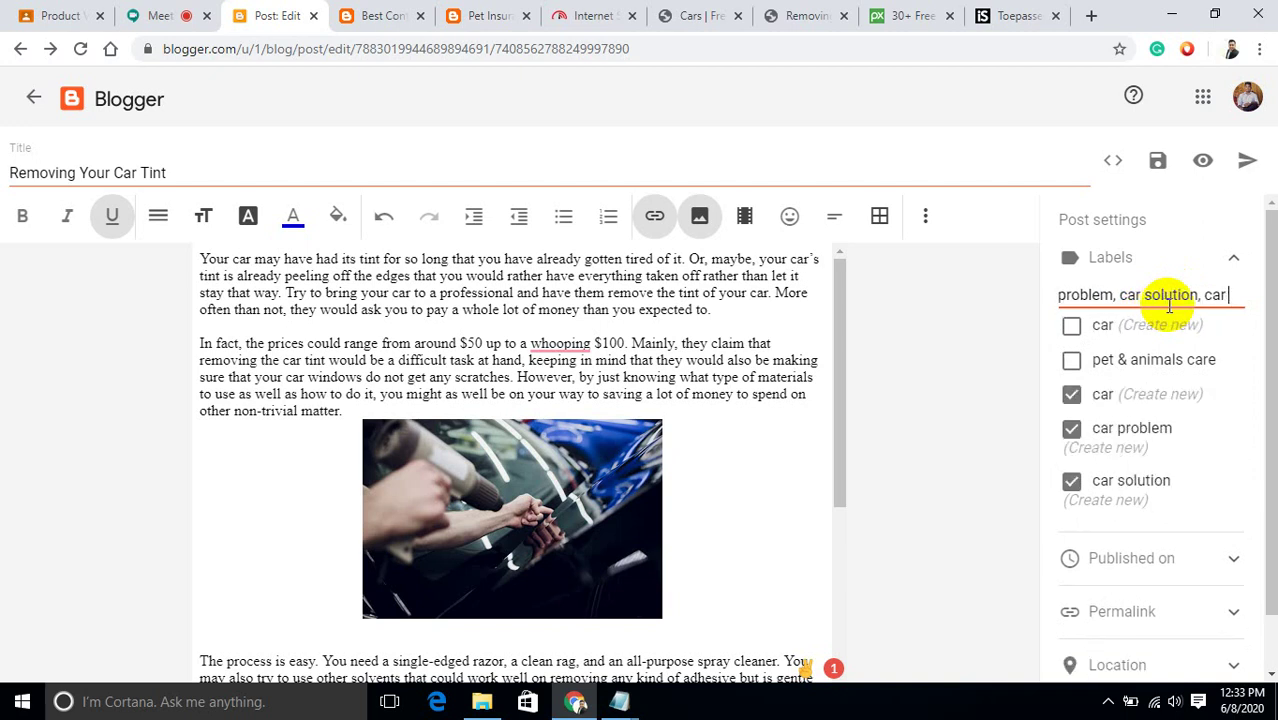
{"action": "type", "text": " a"}
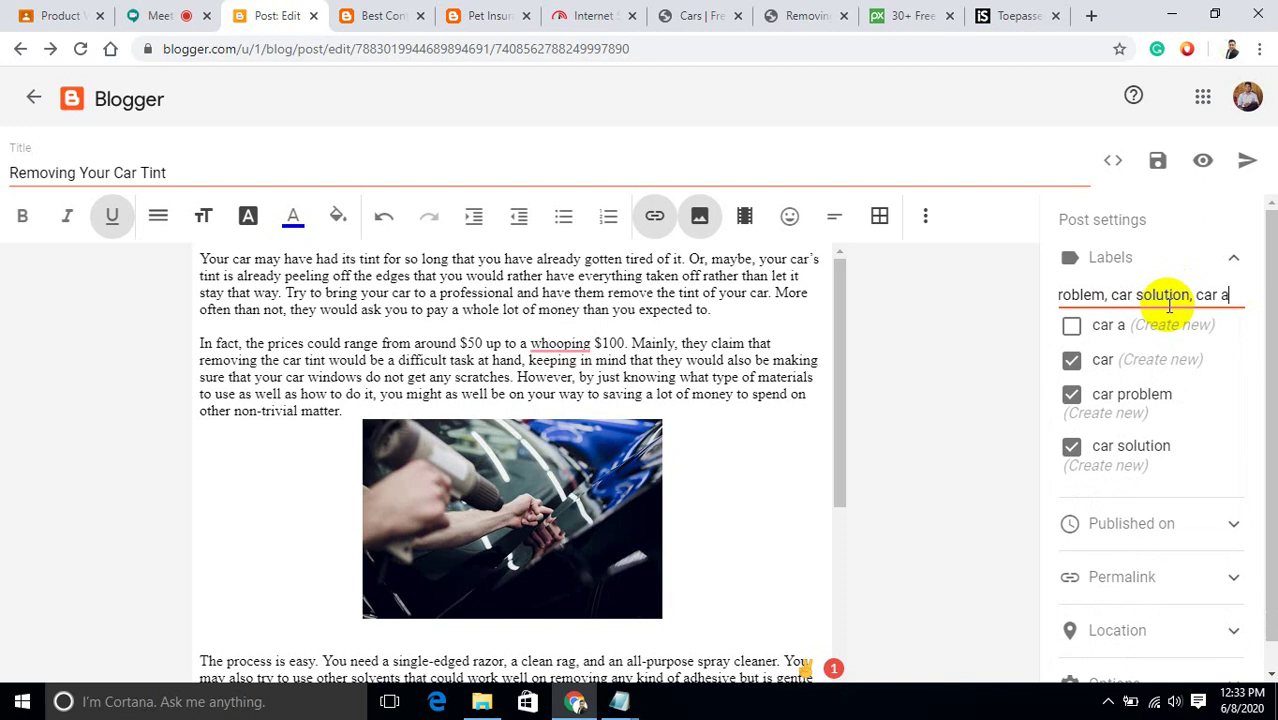
{"action": "type", "text": "dvance"}
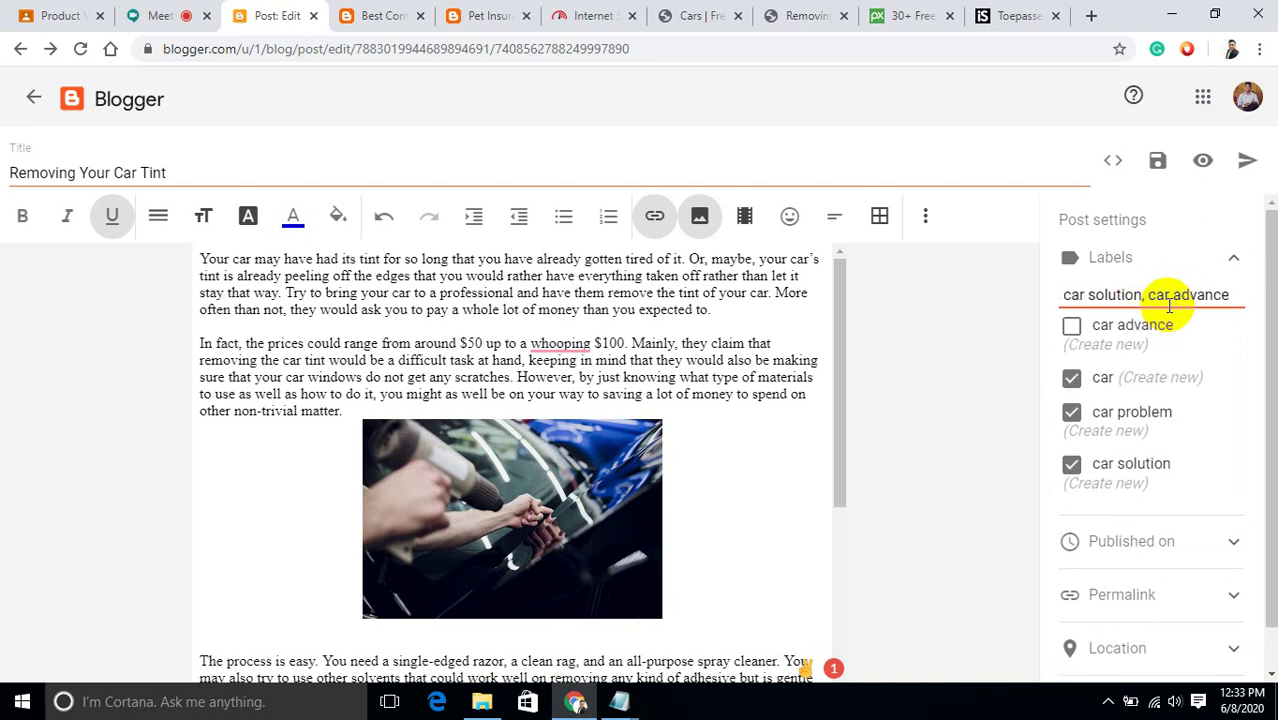
{"action": "type", "text": " te"}
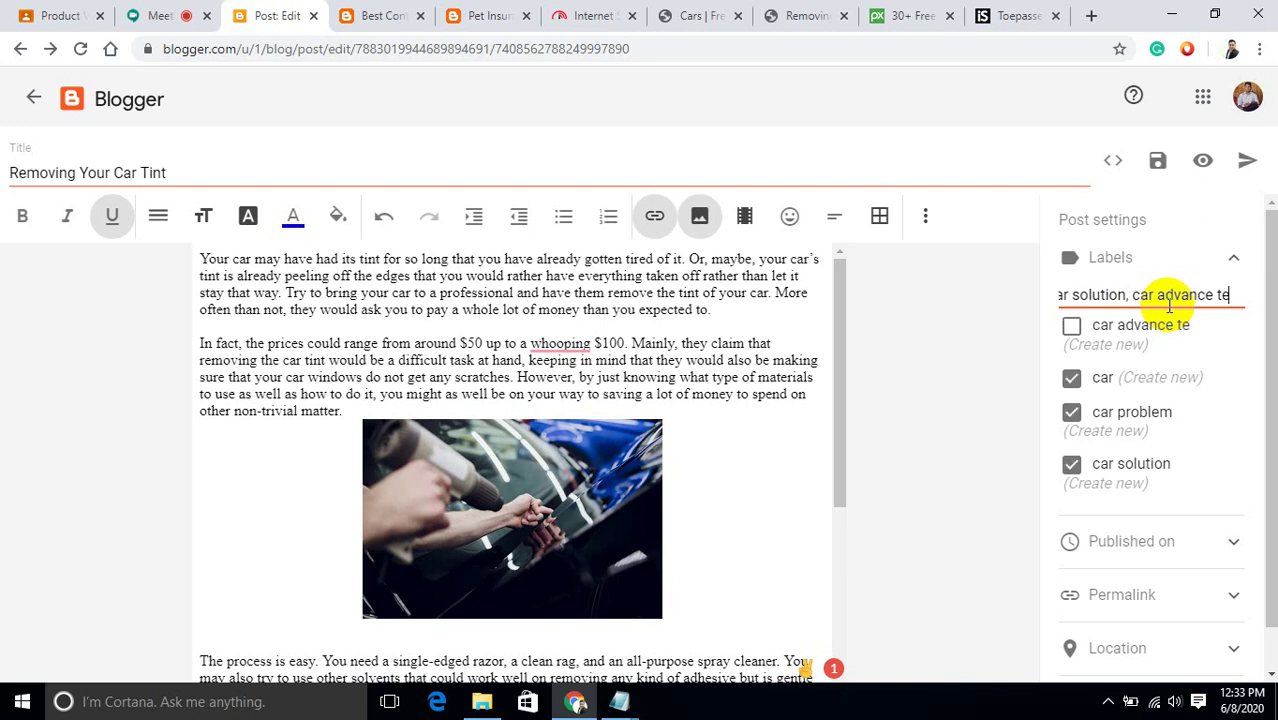
{"action": "type", "text": "c"}
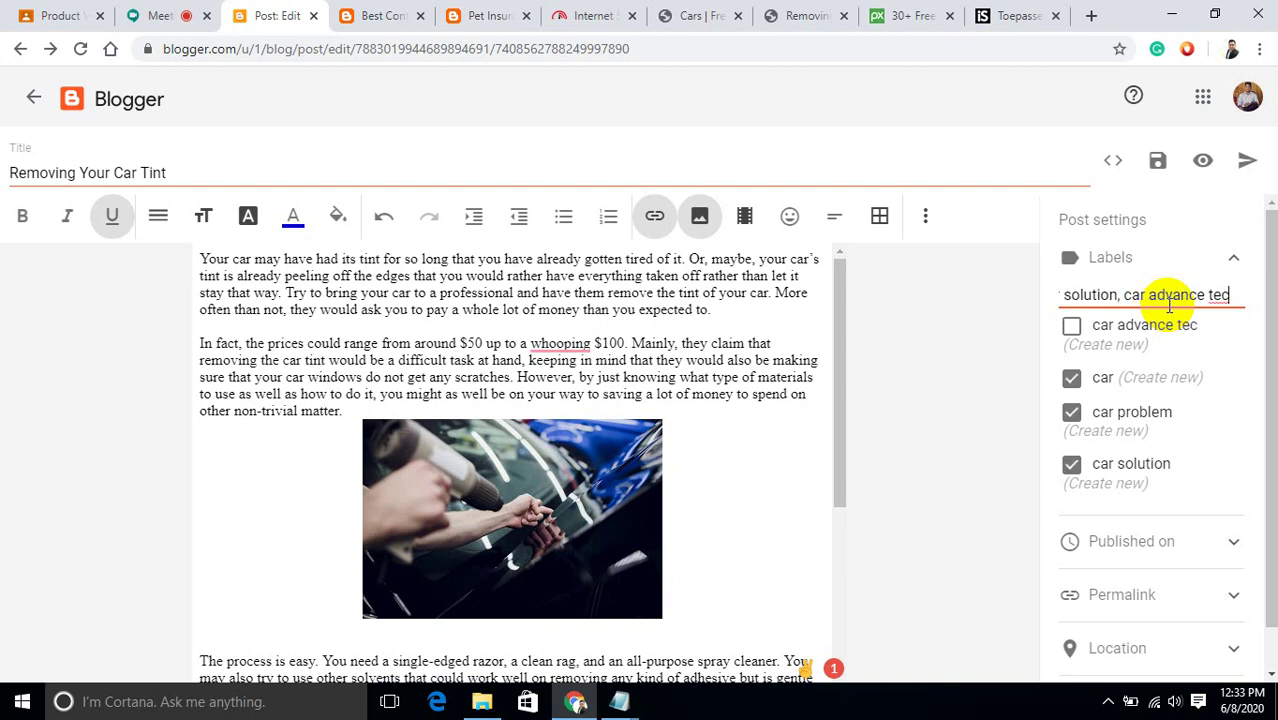
{"action": "type", "text": "hnology,"}
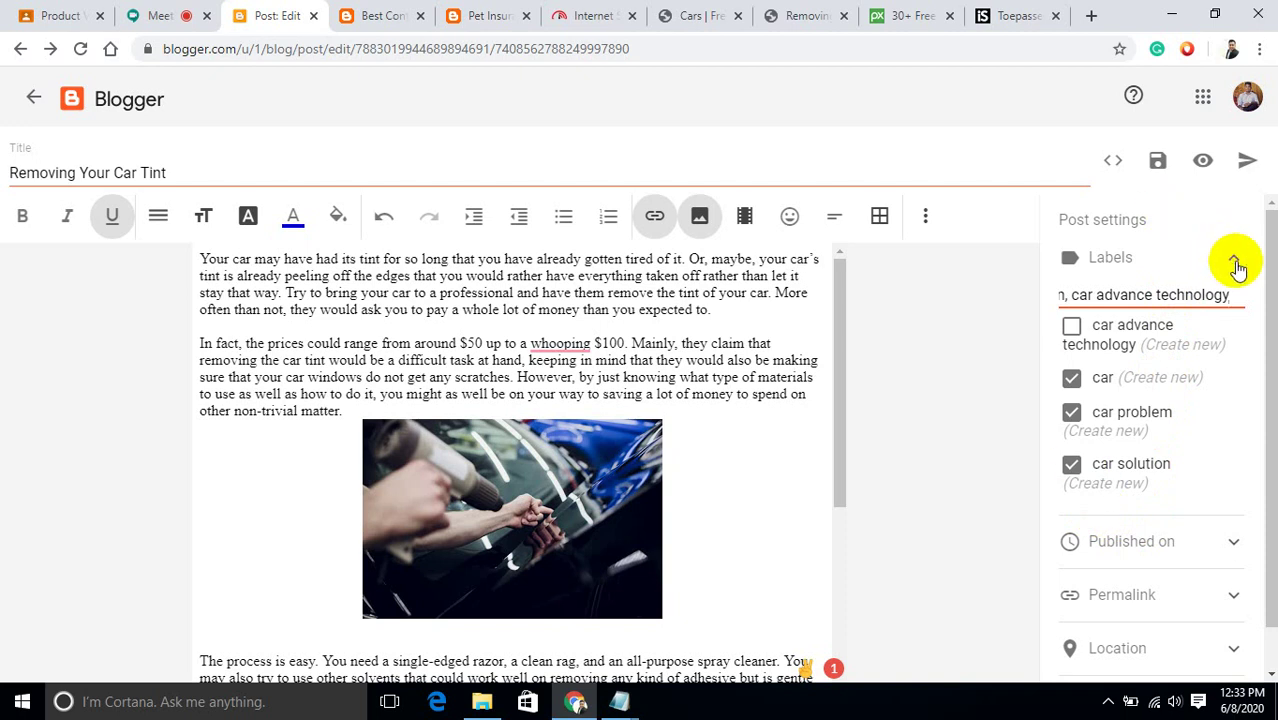
Keep the Automatic permalink, check the reader comment options, and publish the post.
{"action": "left_click", "coordinate": [1234, 260]}
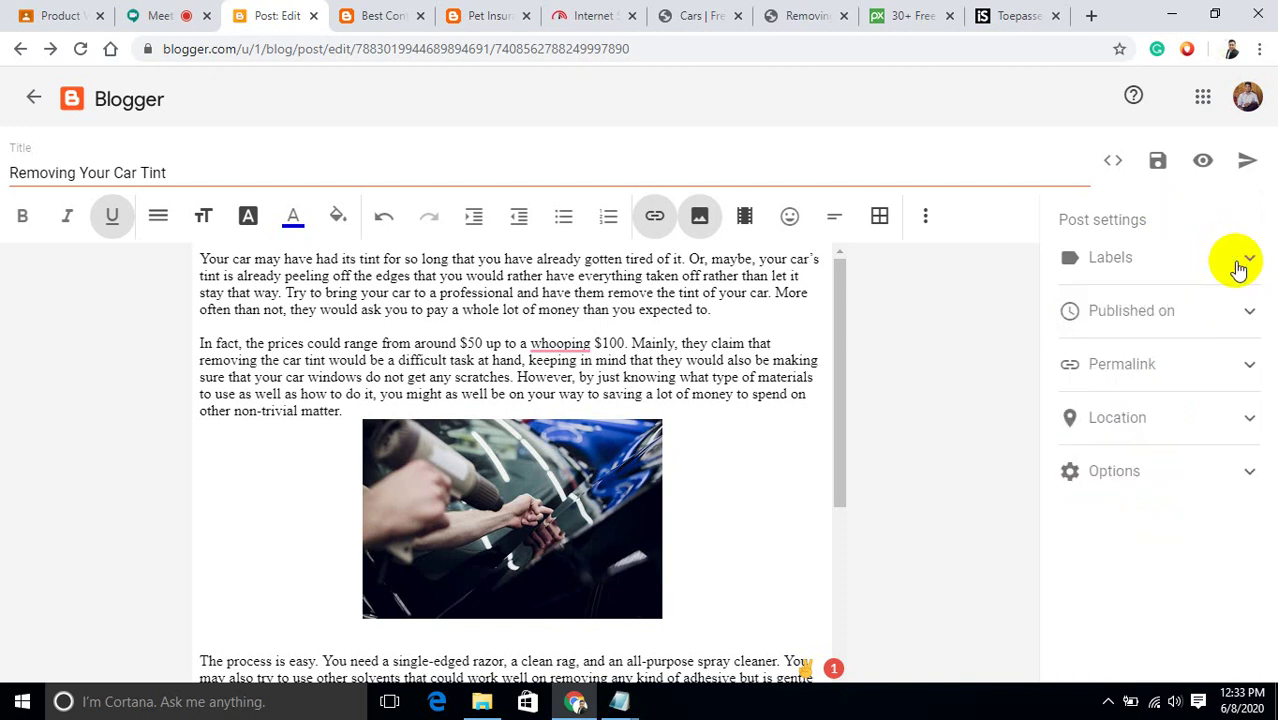
{"action": "left_click", "coordinate": [1197, 366]}
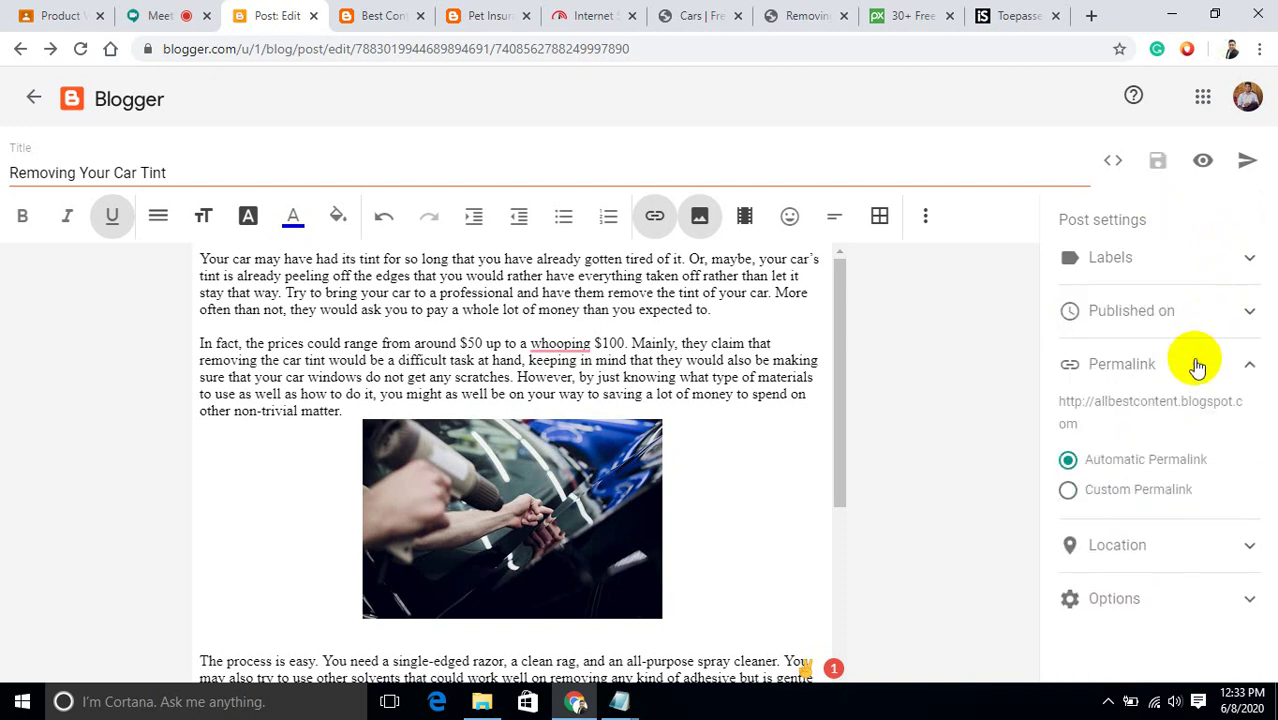
{"action": "left_click", "coordinate": [1072, 514]}
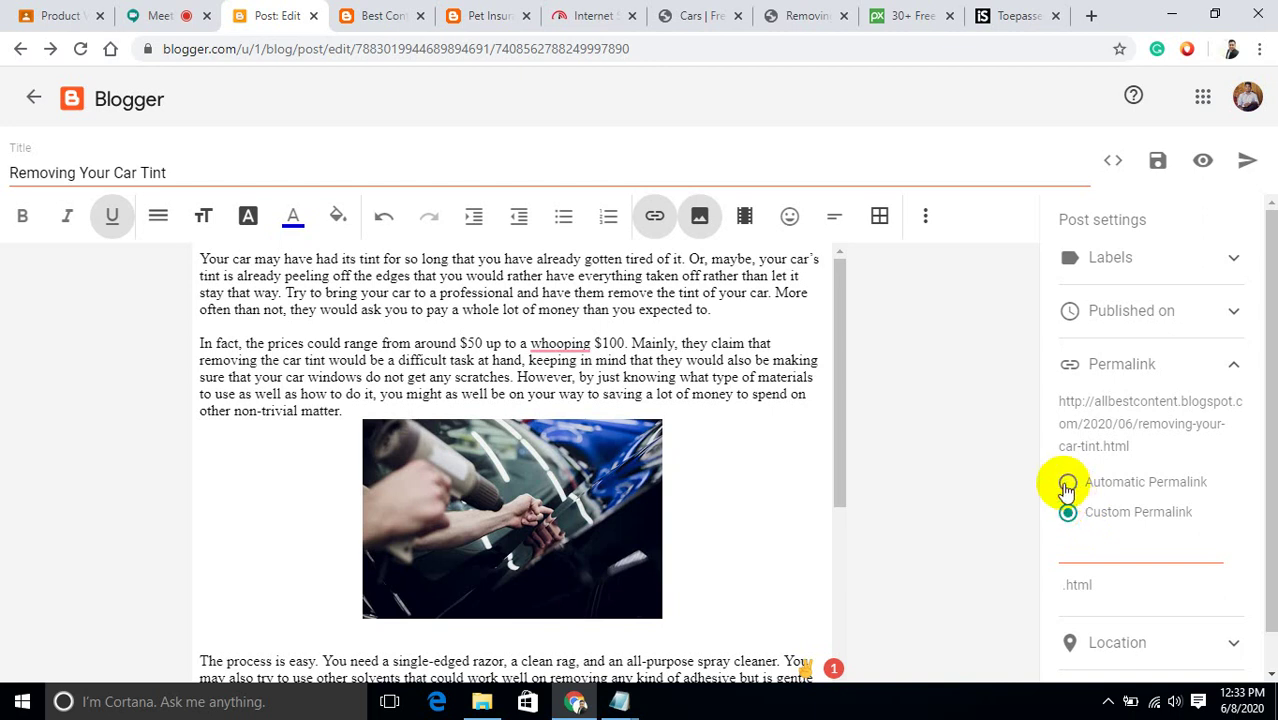
{"action": "left_click", "coordinate": [1067, 484]}
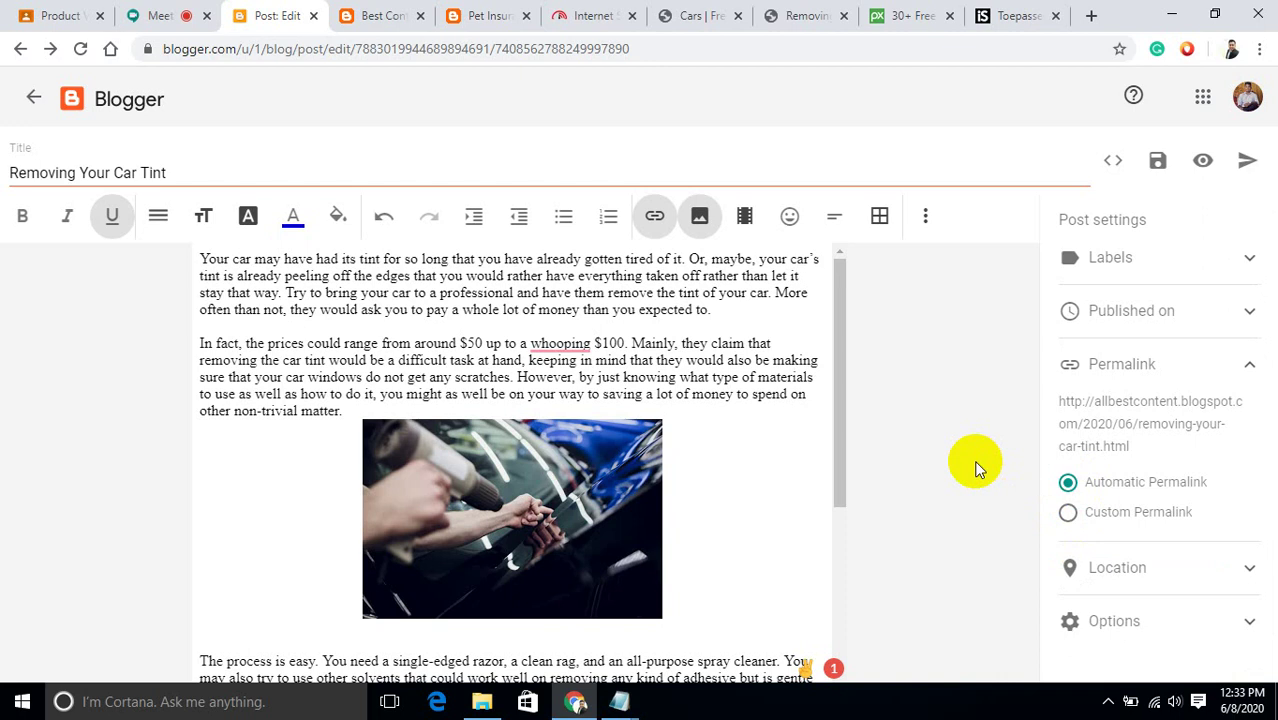
{"action": "left_click", "coordinate": [1179, 622]}
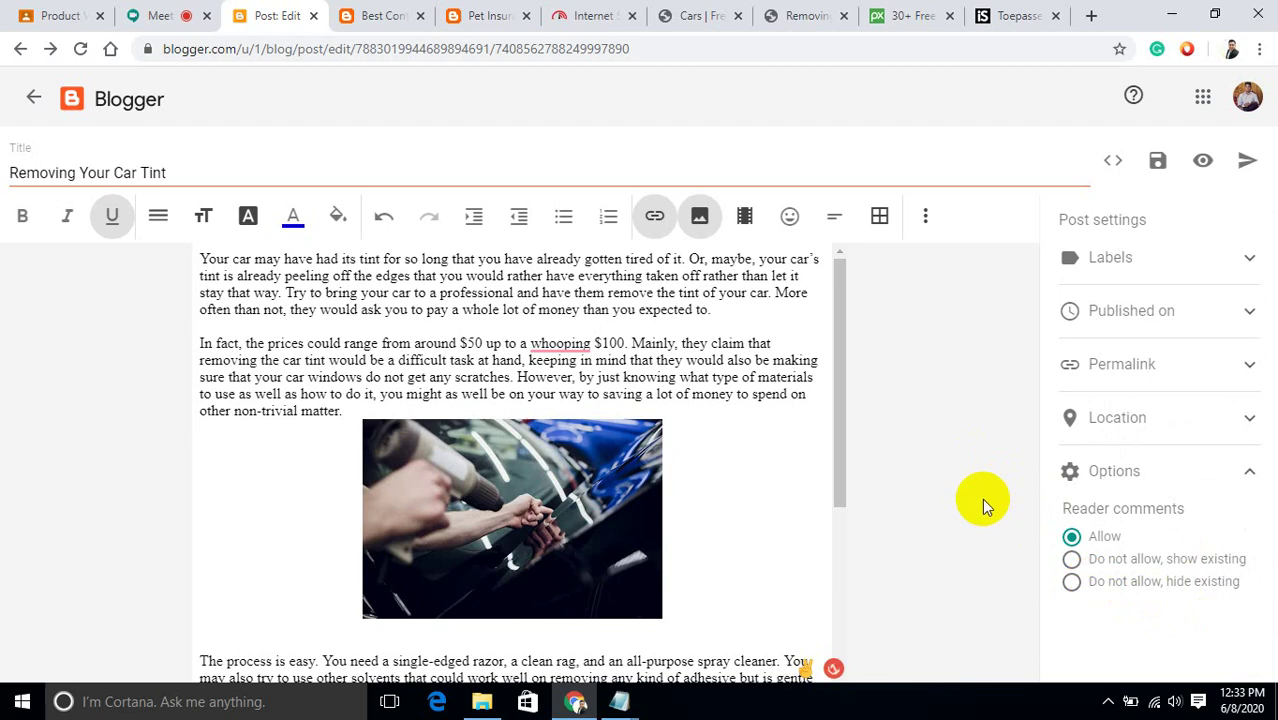
{"action": "left_click", "coordinate": [1245, 163]}
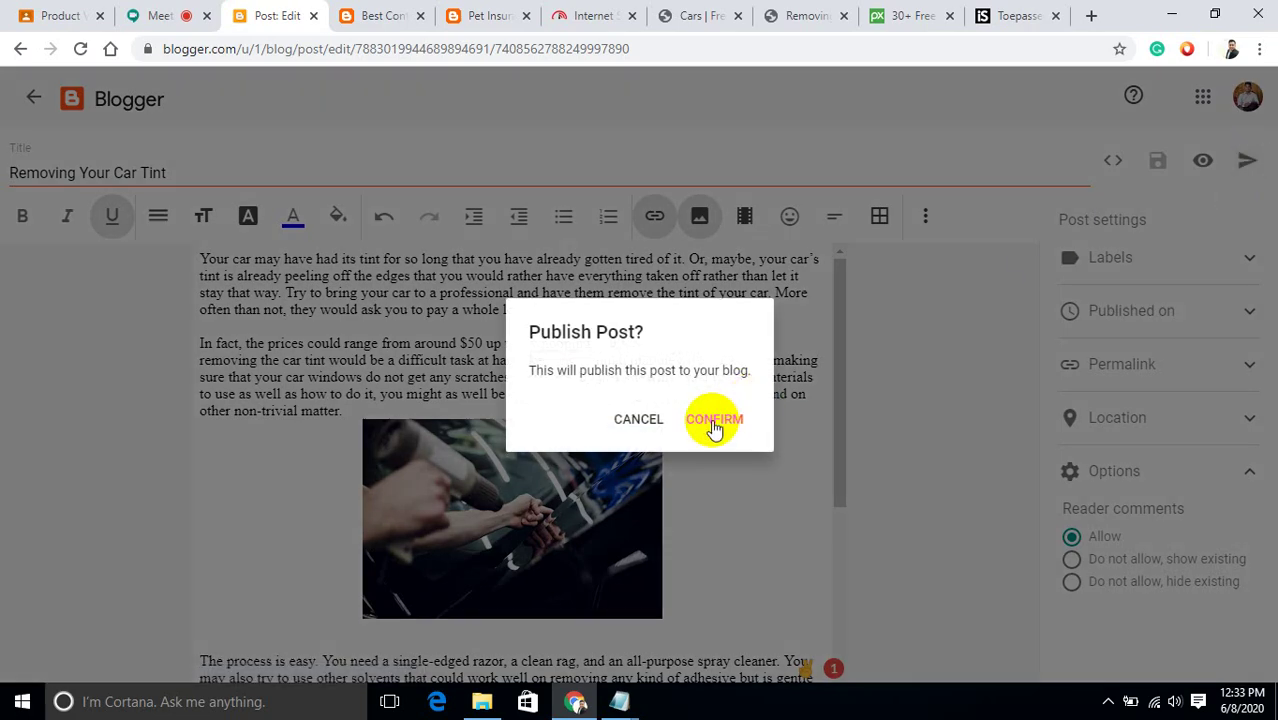
{"action": "left_click", "coordinate": [714, 421]}
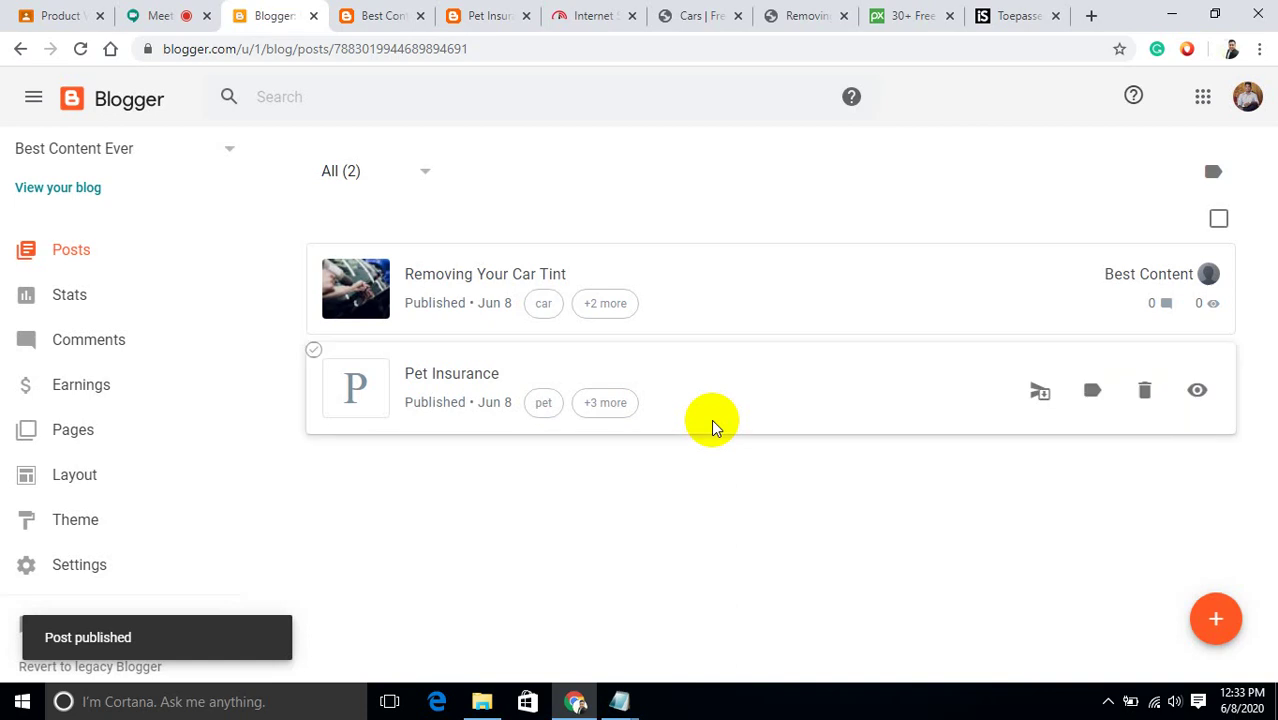
Close the iStock tab and search Pixabay for 'pet care' images.
{"action": "left_click", "coordinate": [1053, 16]}
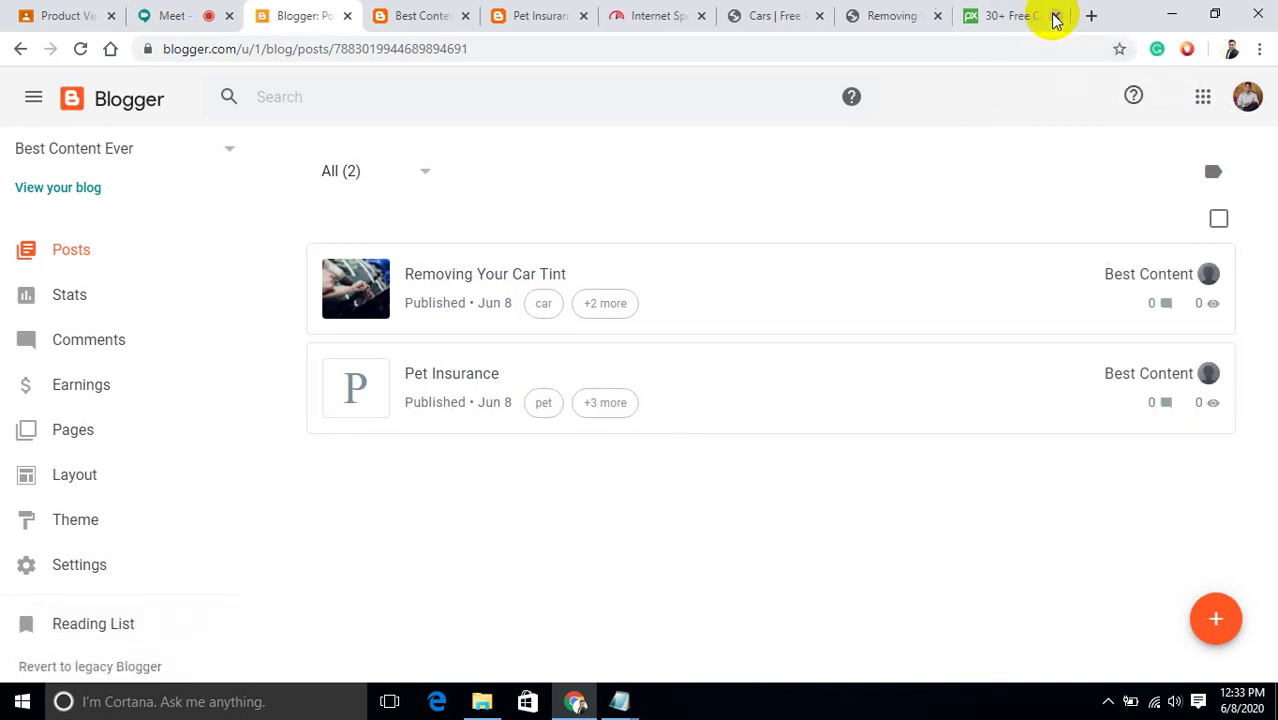
{"action": "left_click", "coordinate": [980, 15]}
{"action": "scroll", "coordinate": [481, 98], "scroll_direction": "up", "scroll_amount": 1}
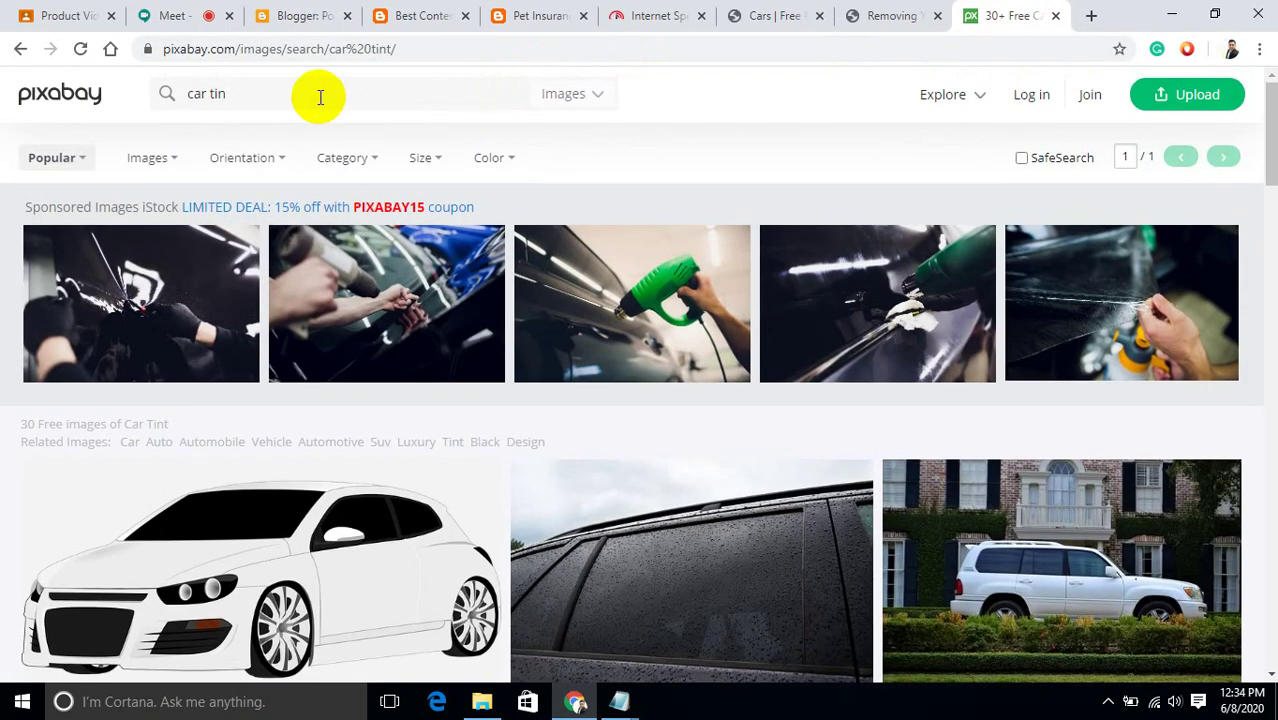
{"action": "key", "text": "BackSpace"}
{"action": "key", "text": "BackSpace"}
{"action": "key", "text": "BackSpace"}
{"action": "key", "text": "BackSpace"}
{"action": "key", "text": "BackSpace"}
{"action": "key", "text": "BackSpace"}
{"action": "key", "text": "BackSpace"}
{"action": "type", "text": "pet care"}
{"action": "key", "text": "Return"}
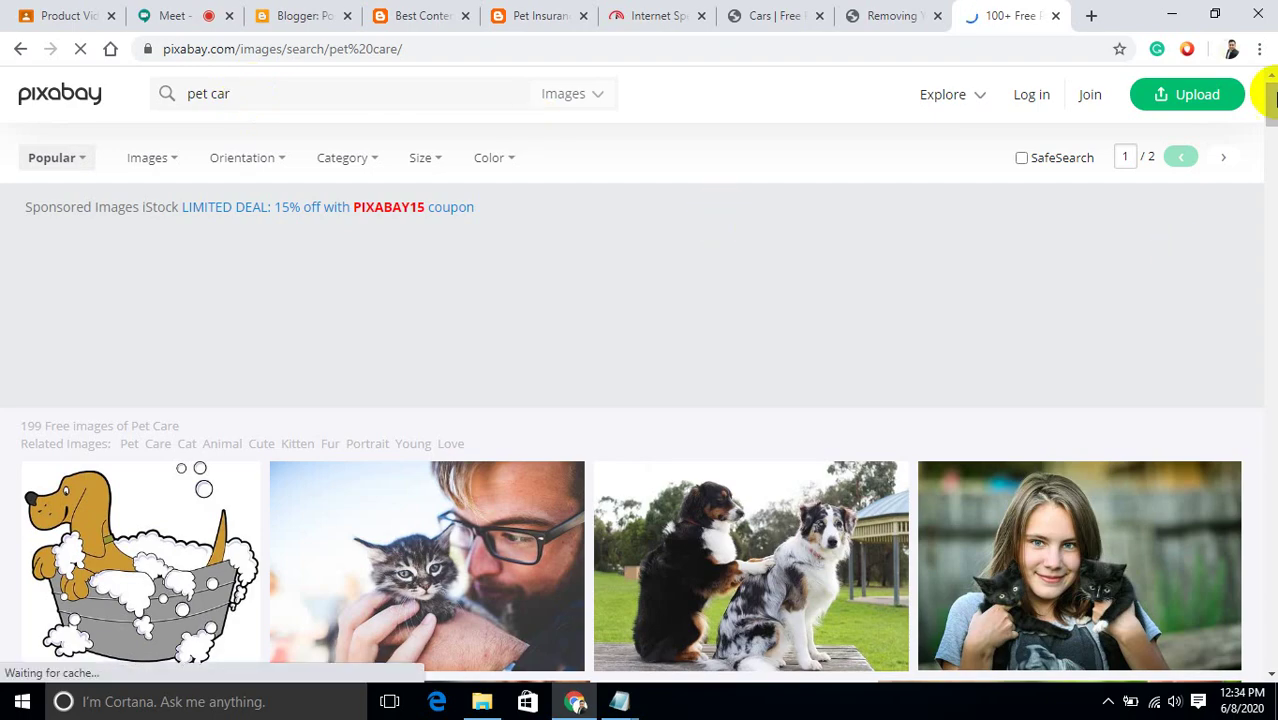
{"action": "left_click_drag", "start_coordinate": [1272, 105], "coordinate": [1274, 128]}
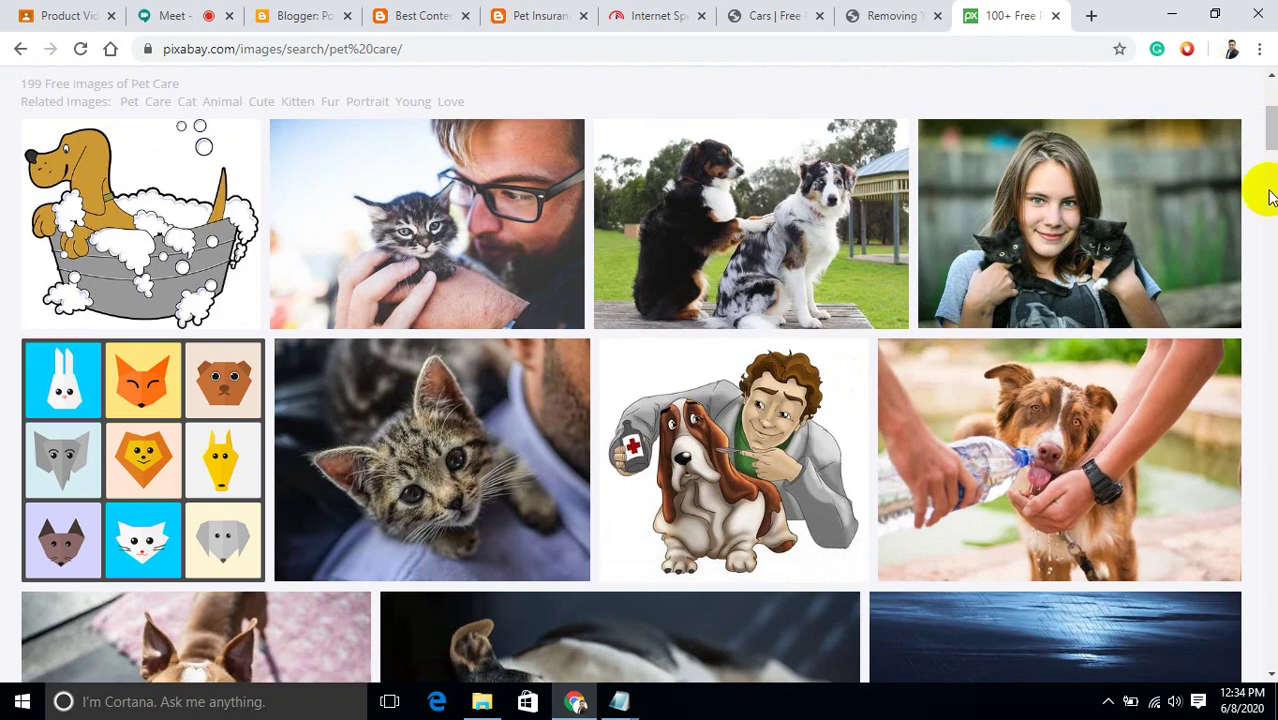
{"action": "left_click_drag", "start_coordinate": [1271, 143], "coordinate": [1265, 177]}
Save the kitten-in-grass photo as pet, then open the Pet Insurance post in Blogger.
{"action": "right_click", "coordinate": [1022, 485]}
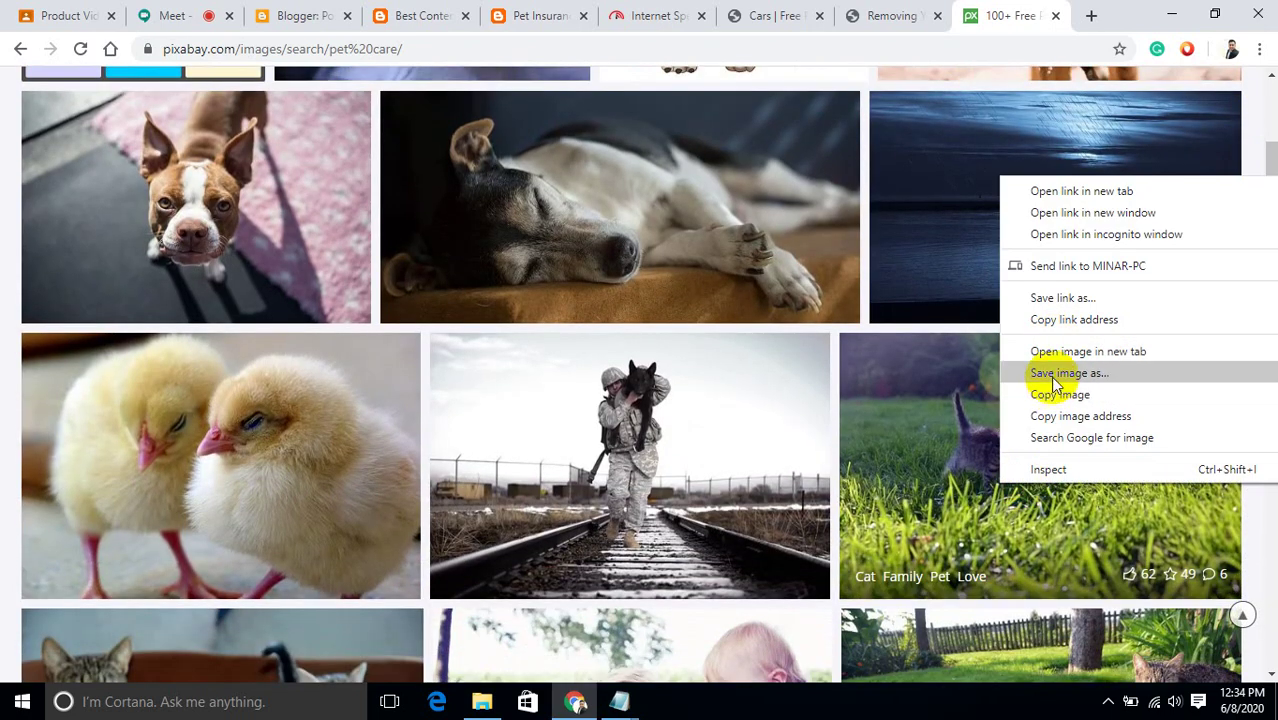
{"action": "left_click", "coordinate": [1052, 376]}
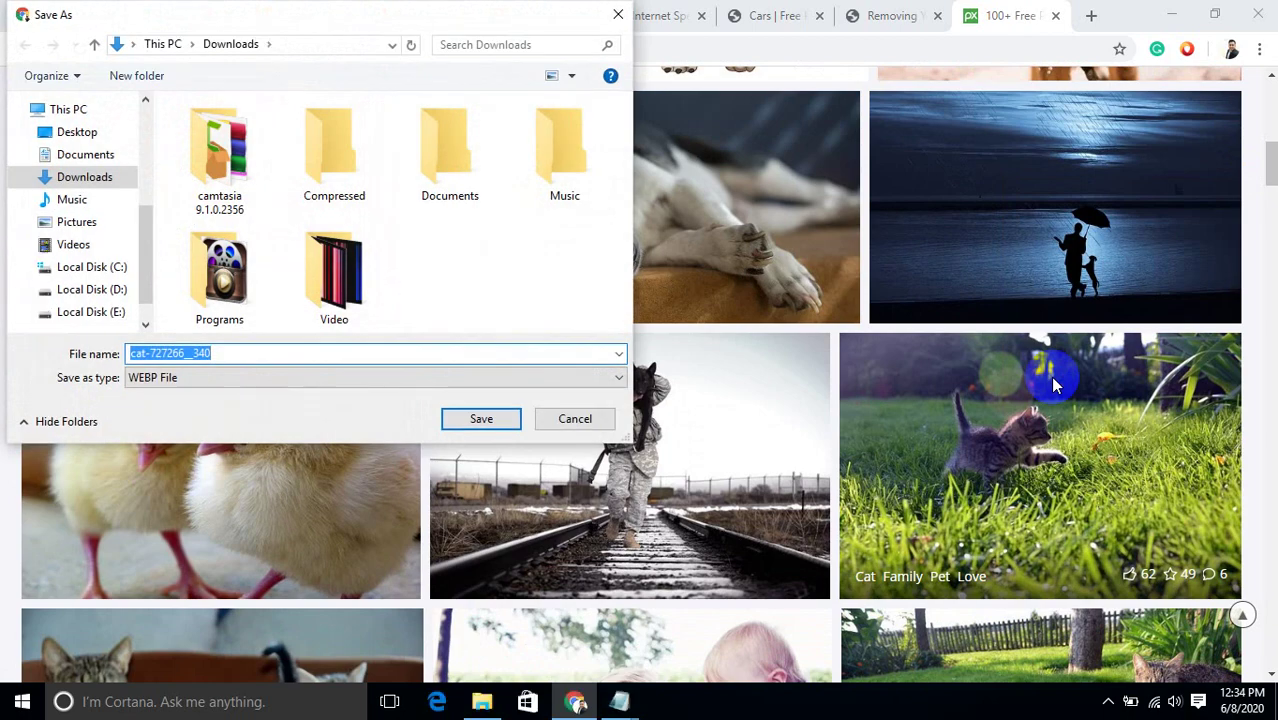
{"action": "type", "text": "pet"}
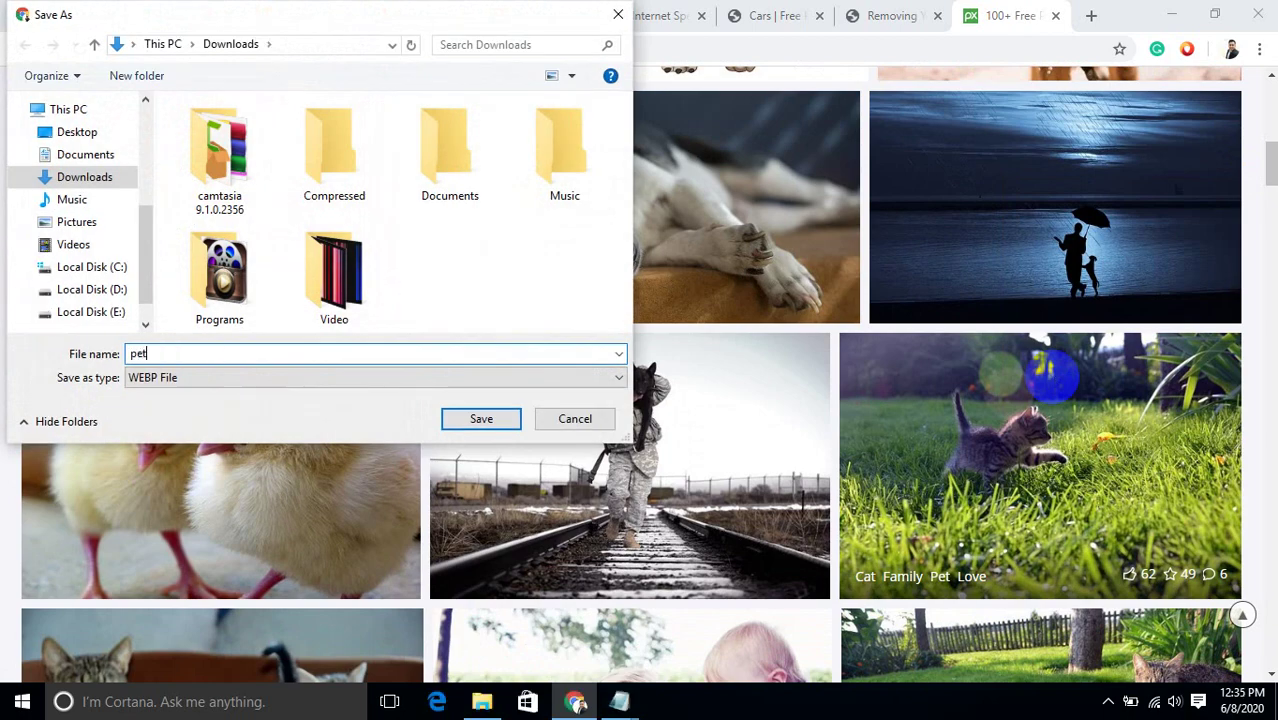
{"action": "key", "text": "Return"}
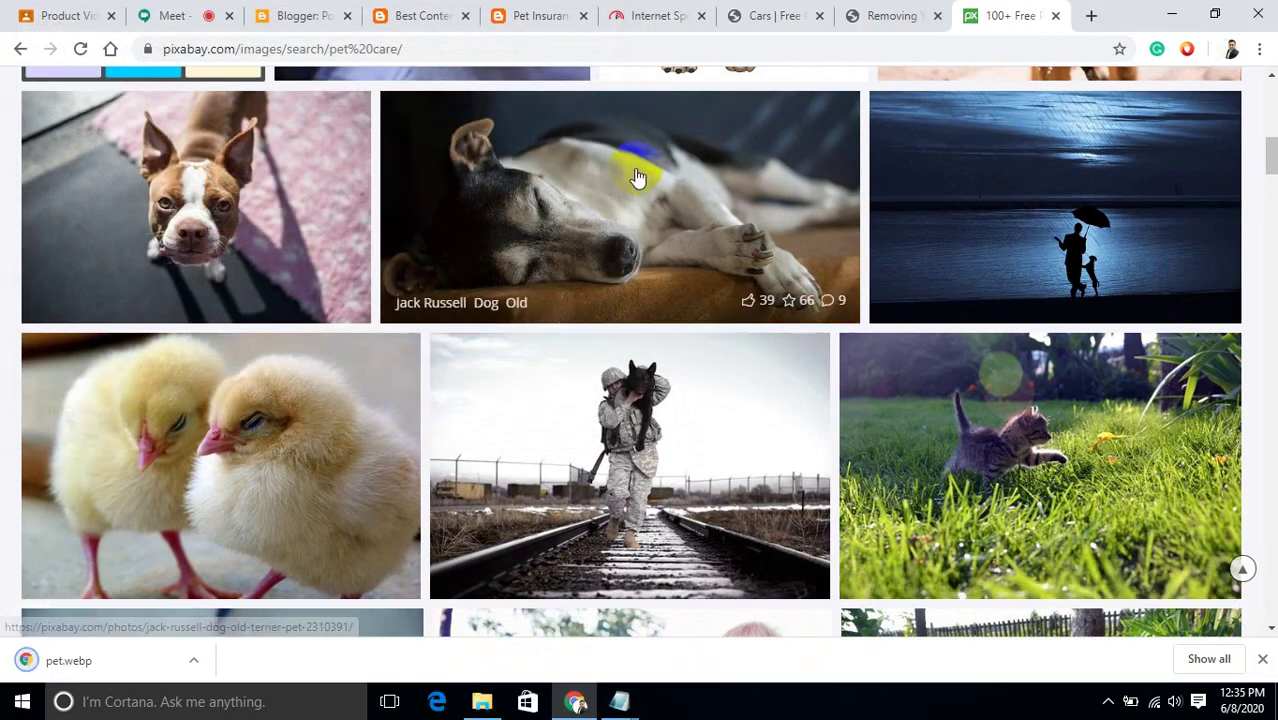
{"action": "left_click", "coordinate": [311, 17]}
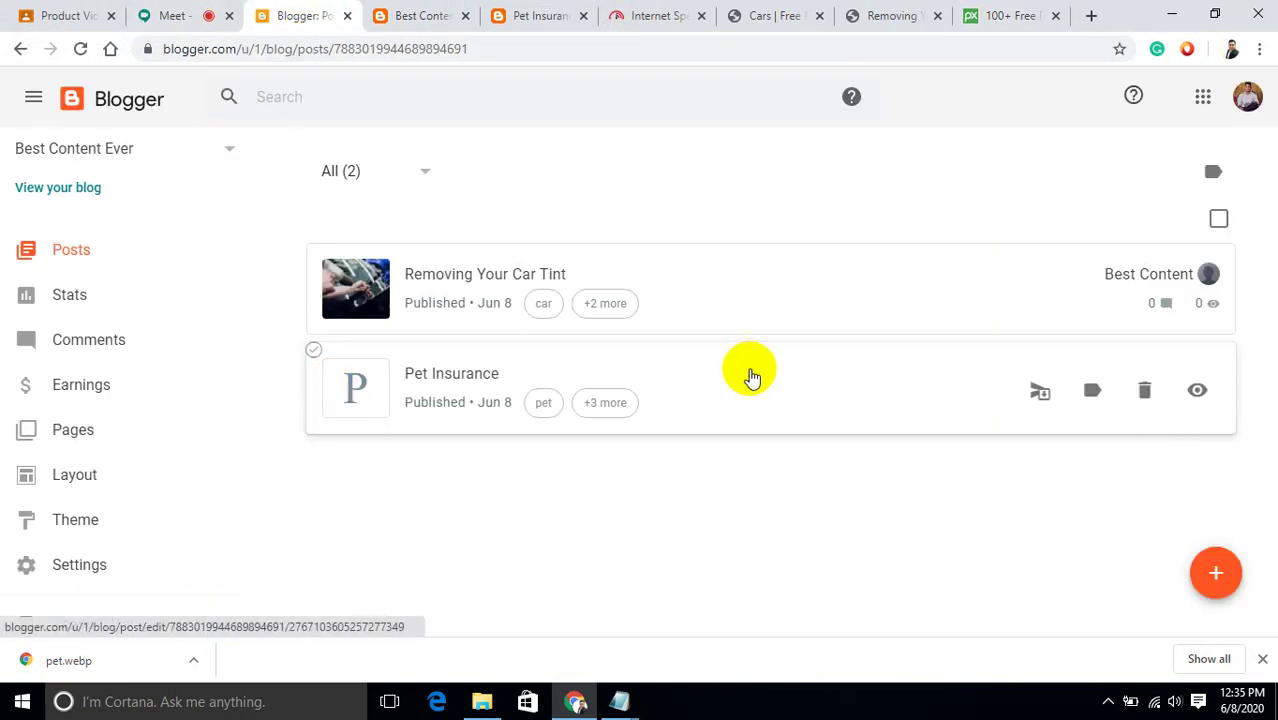
{"action": "left_click", "coordinate": [887, 400]}
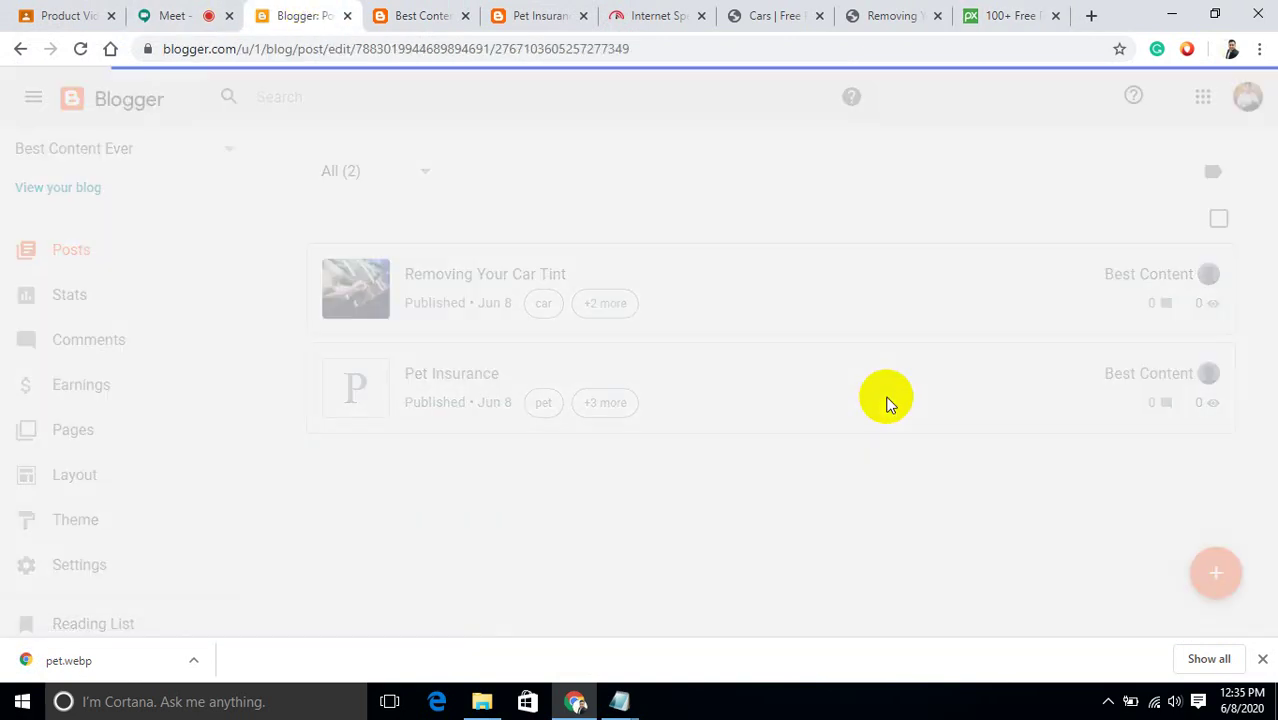